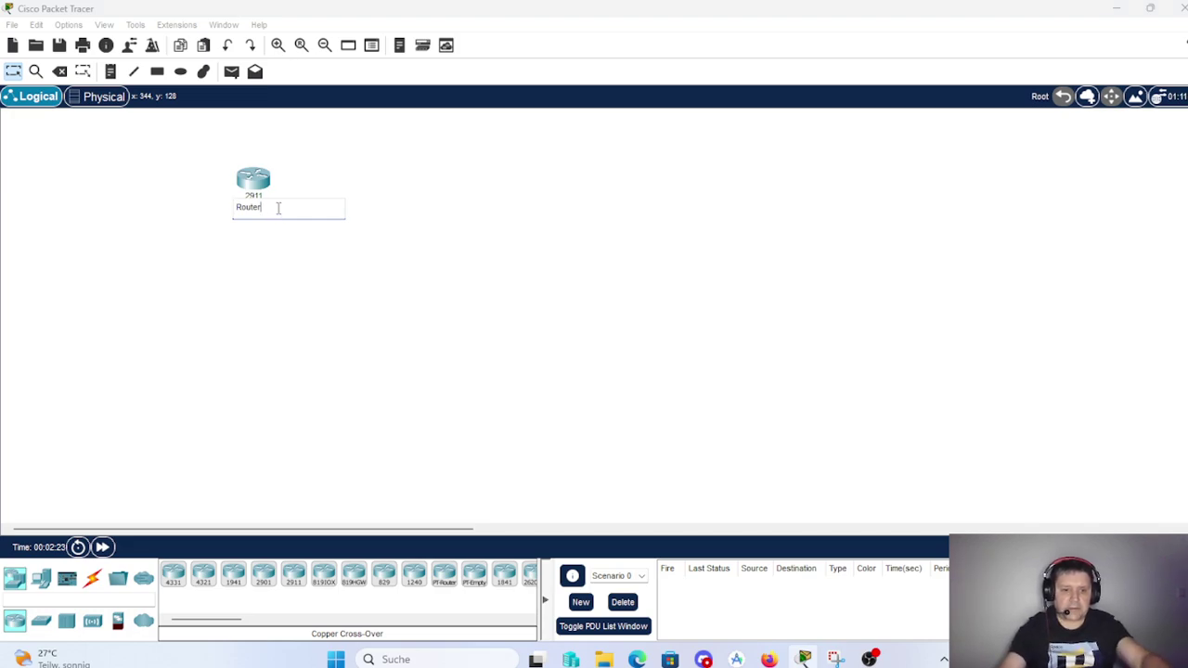
# - Rename the first router as Router1 and place a second 2911 router level with it, well to its right
pyautogui.write('1')
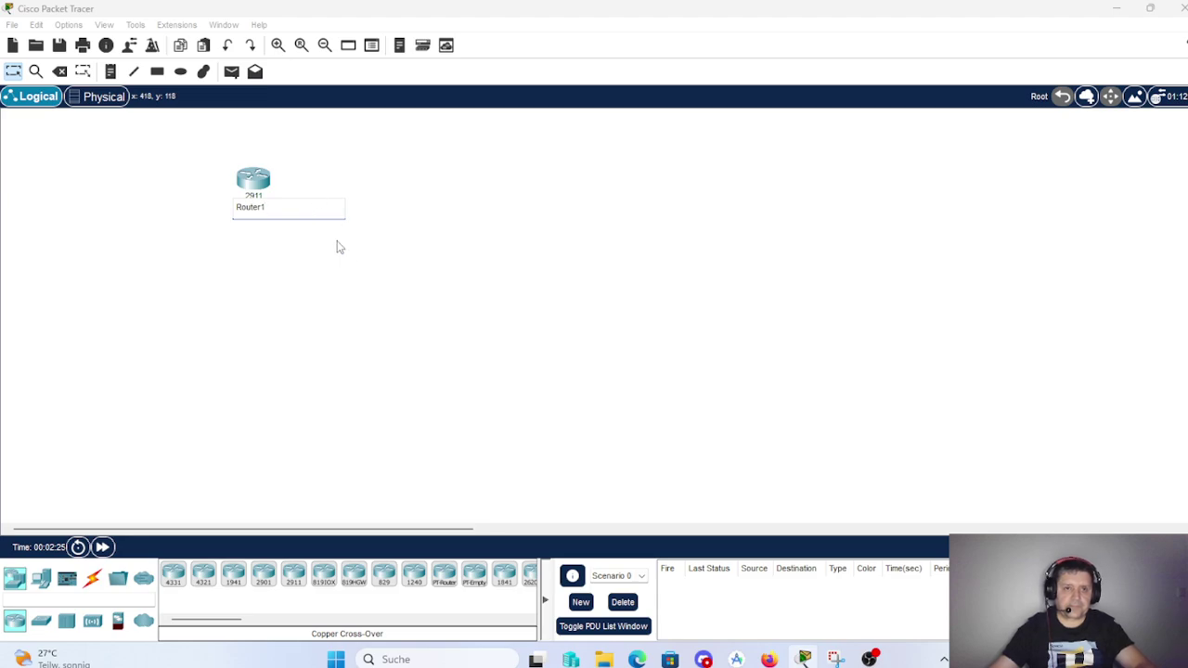
pyautogui.click(295, 582)
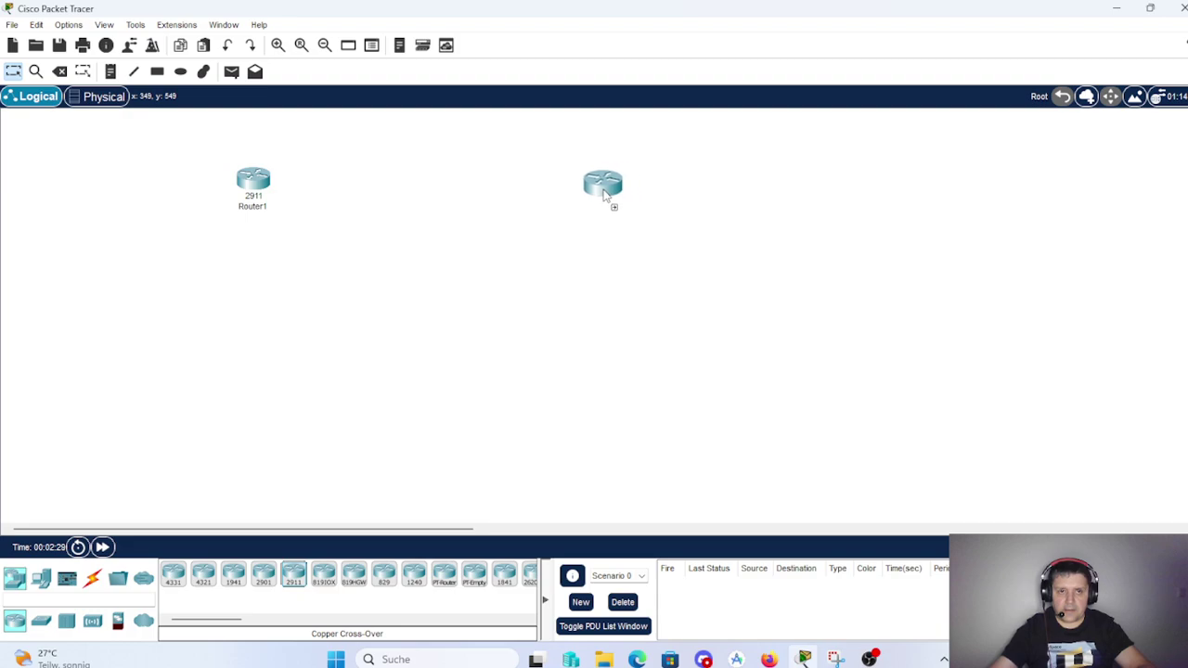
pyautogui.click(620, 186)
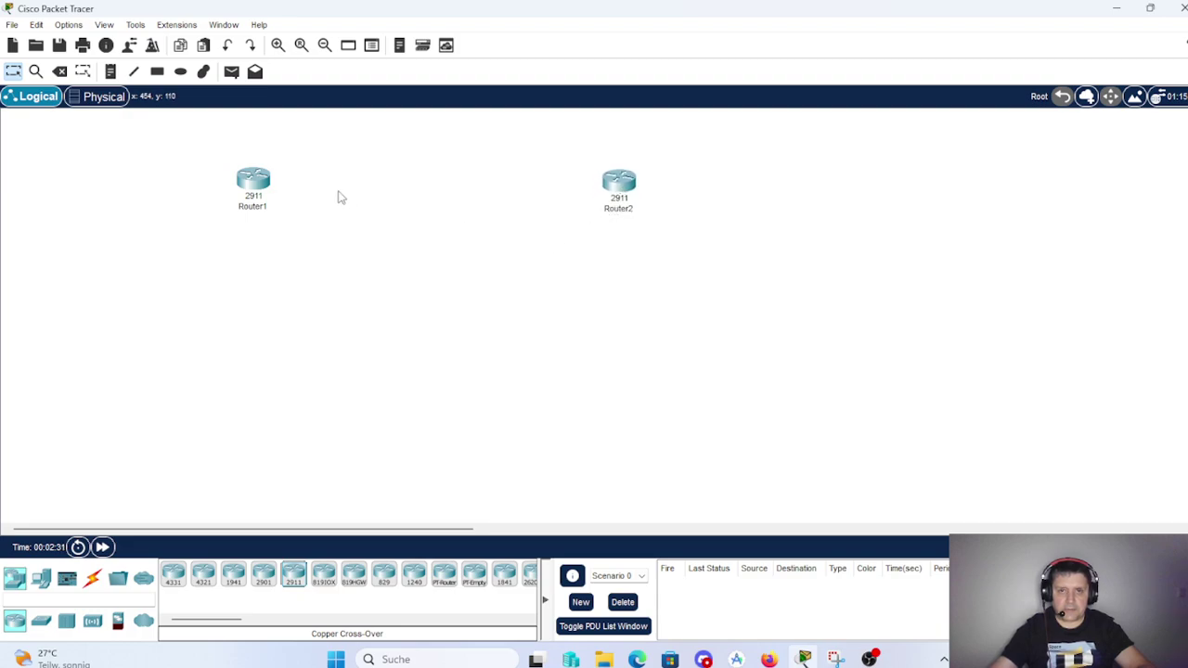
# - Move Router1 and Router2 further right and place two more 2911 routers, one below each of them
pyautogui.moveTo(258, 181); pyautogui.dragTo(330, 178)
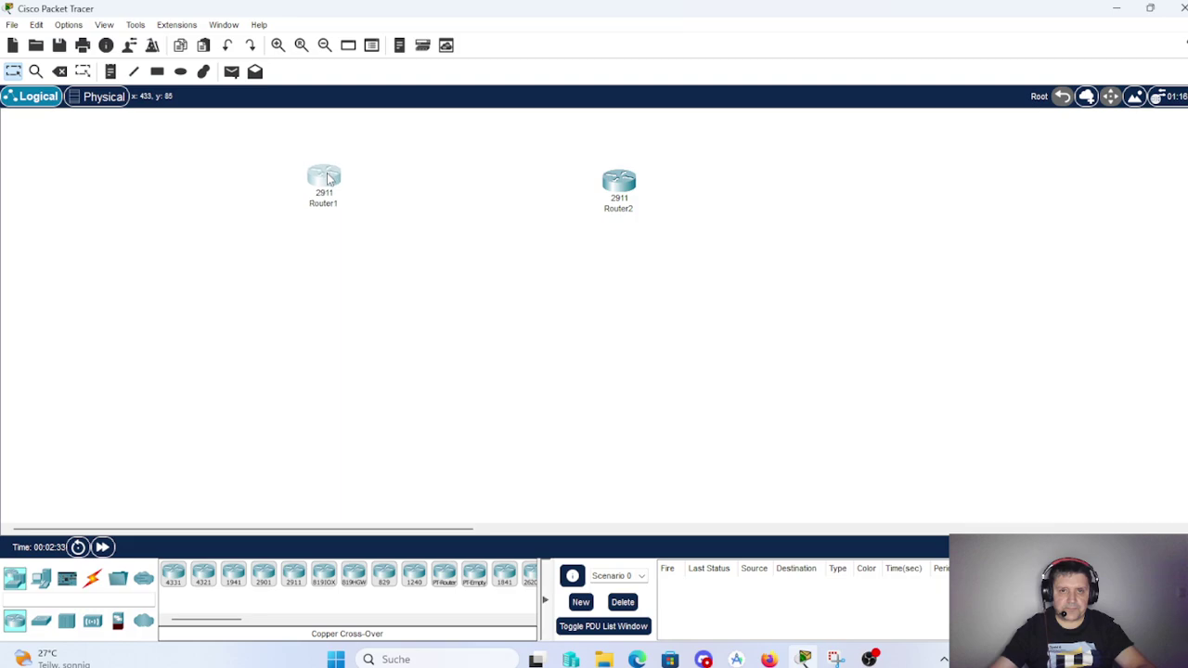
pyautogui.moveTo(620, 182); pyautogui.dragTo(713, 174)
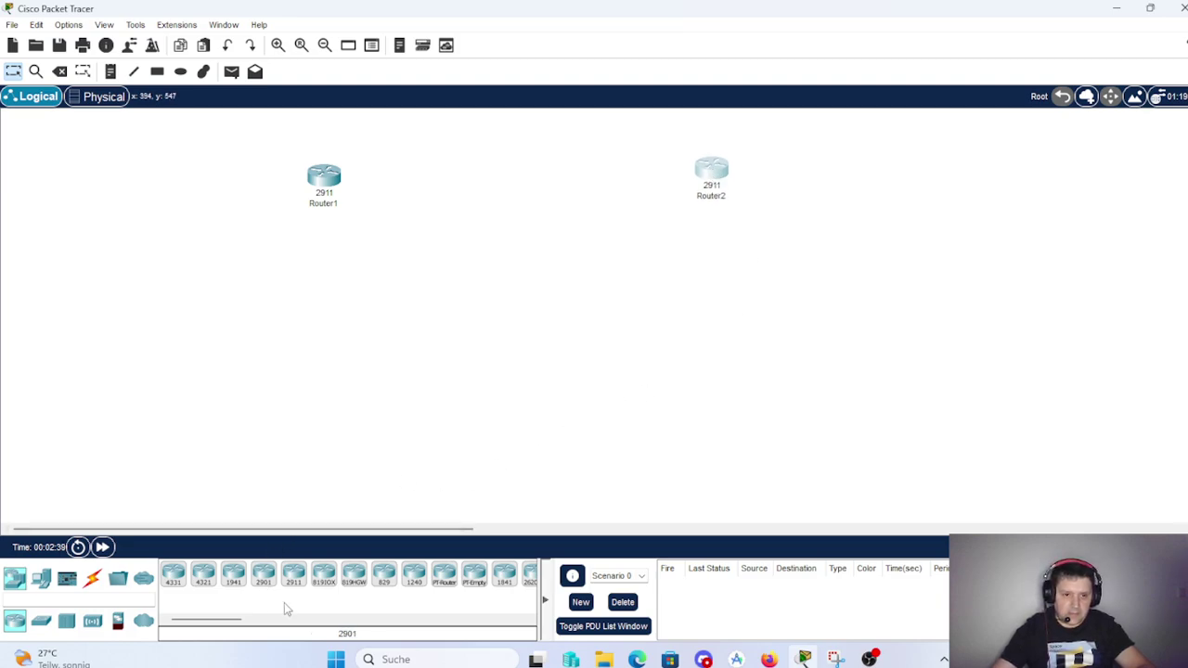
pyautogui.moveTo(294, 580); pyautogui.dragTo(321, 391)
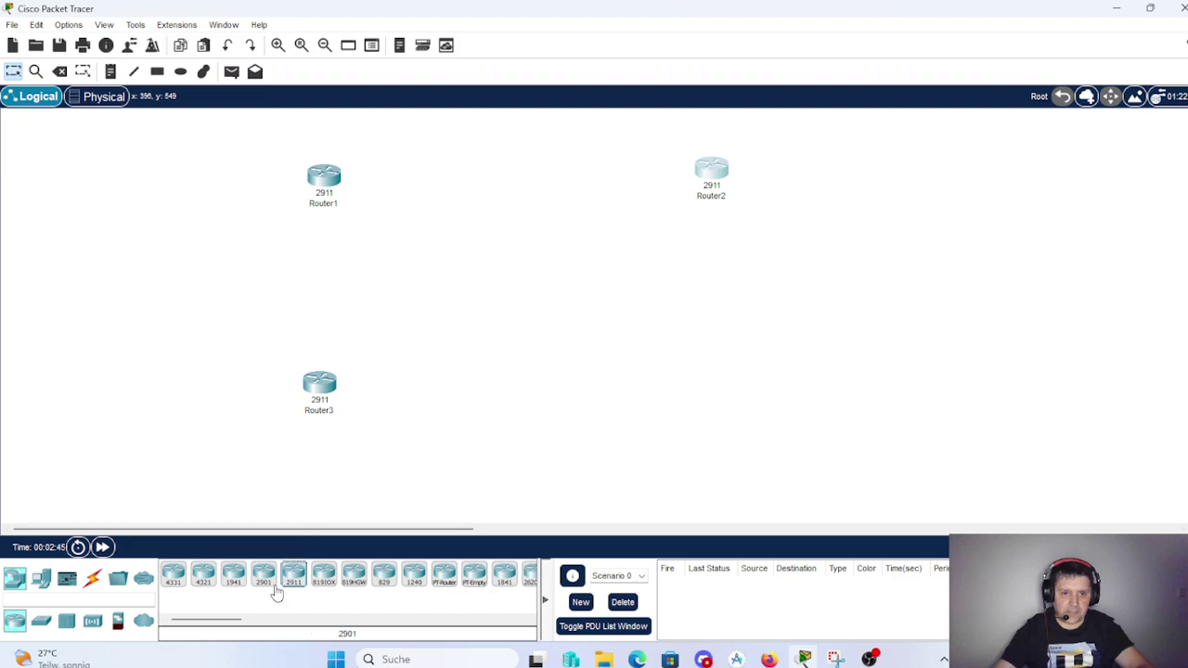
pyautogui.moveTo(293, 580); pyautogui.dragTo(726, 417)
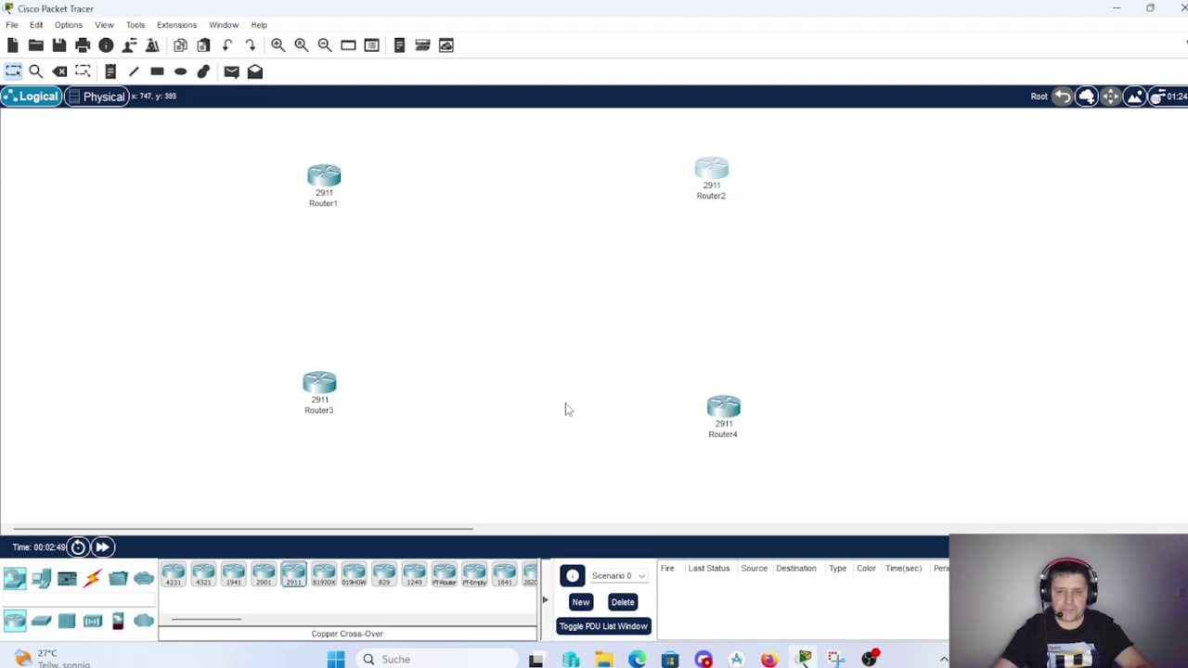
# - Place a 2960 switch to the left of Router1 and rename it Switch1
pyautogui.click(42, 624)
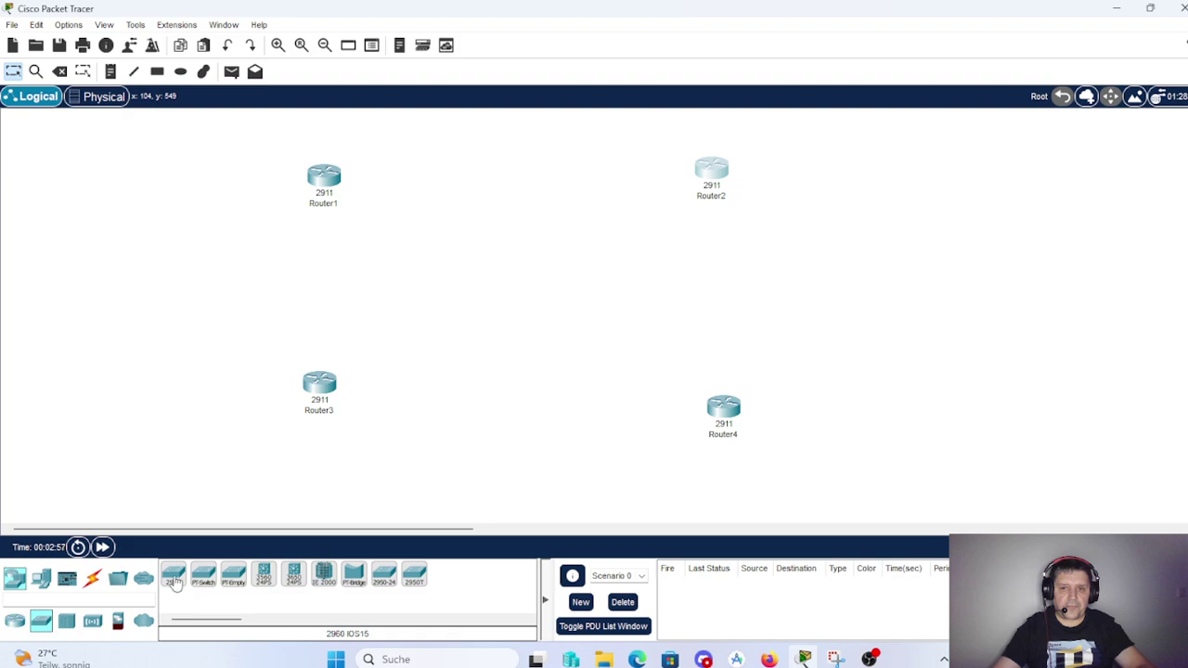
pyautogui.moveTo(174, 573); pyautogui.dragTo(195, 219)
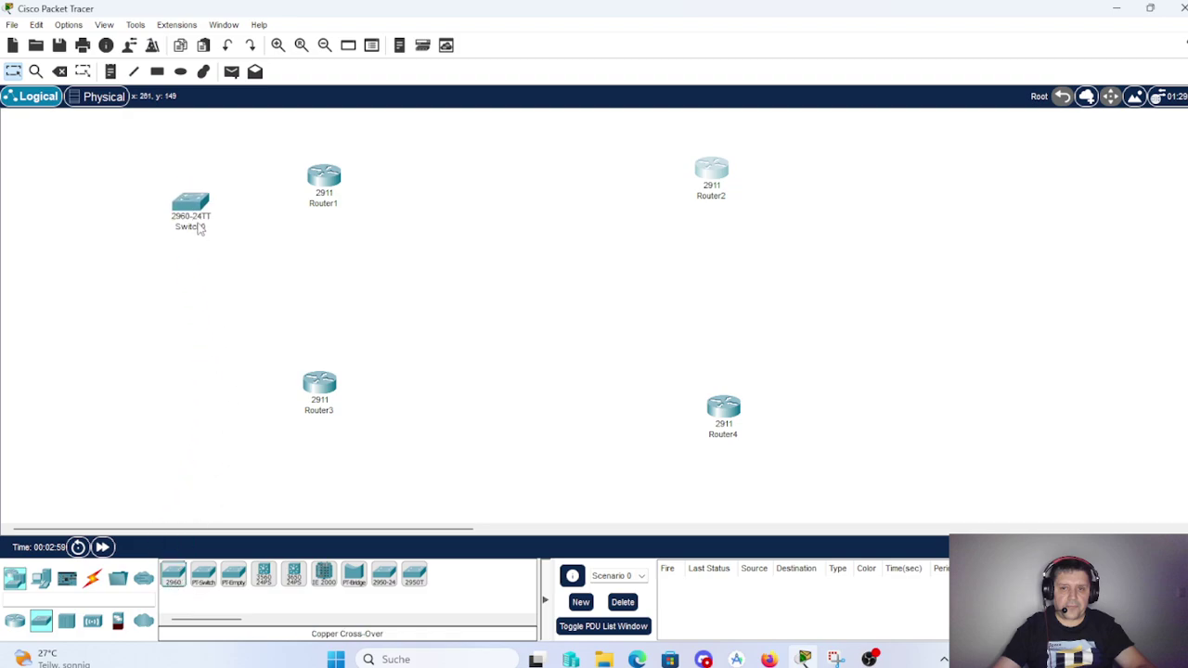
pyautogui.click(199, 229)
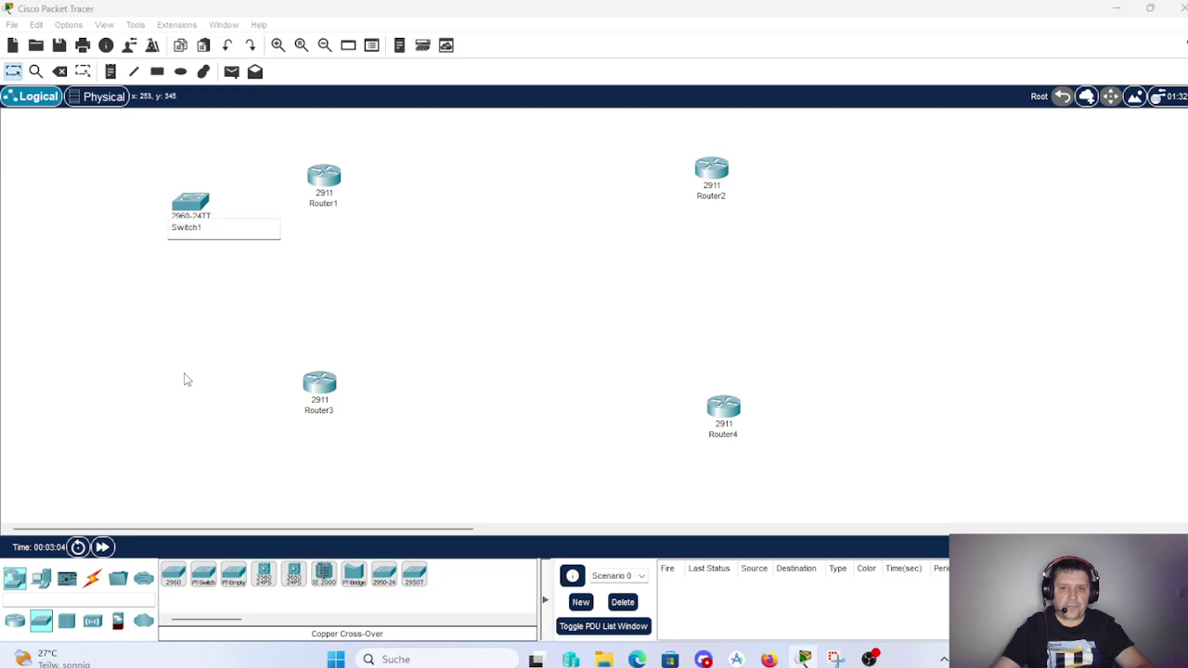
# - Place three more 2960 switches on the outer sides of Router2, Router3 and Router4, one beside each
pyautogui.moveTo(176, 579); pyautogui.dragTo(855, 186)
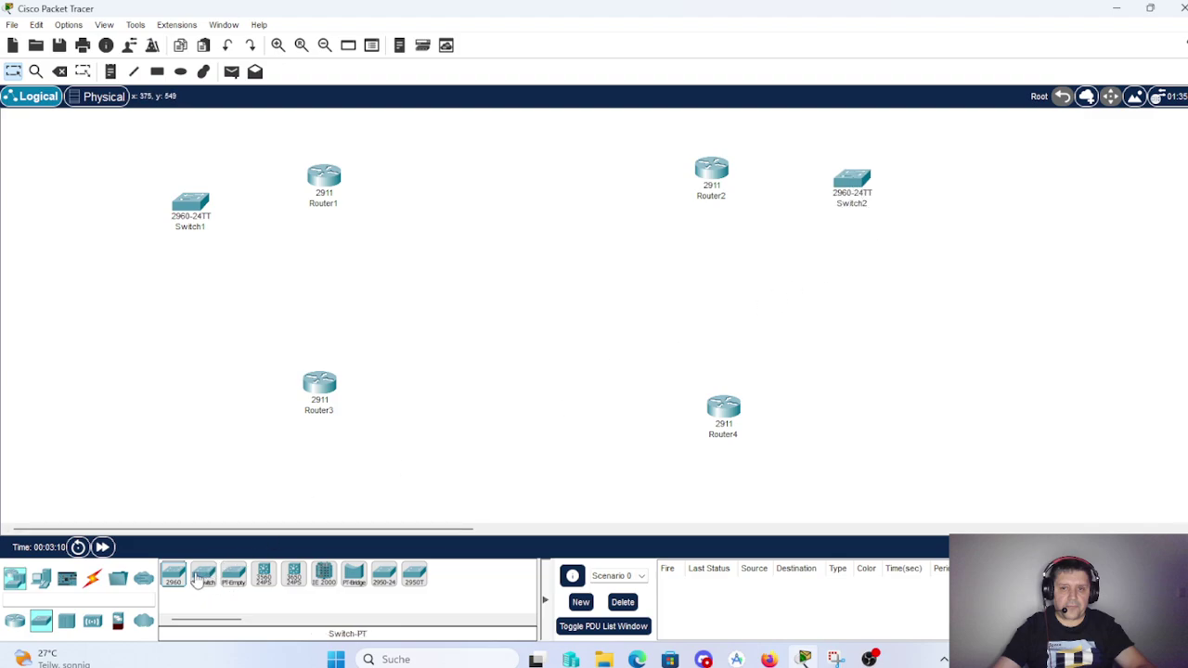
pyautogui.moveTo(173, 577); pyautogui.dragTo(184, 422)
pyautogui.moveTo(175, 577); pyautogui.dragTo(895, 423)
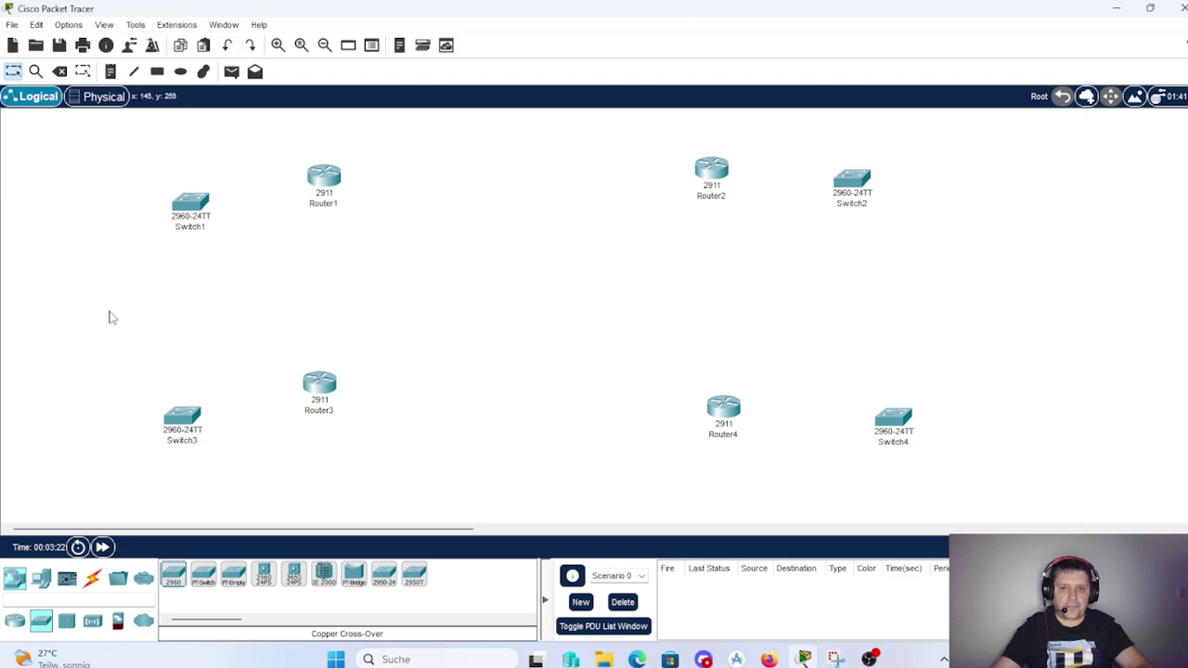
# - Place two PCs and a laptop around Switch1, renaming the first PC as PC1 and the laptop as Laptop1
pyautogui.click(41, 577)
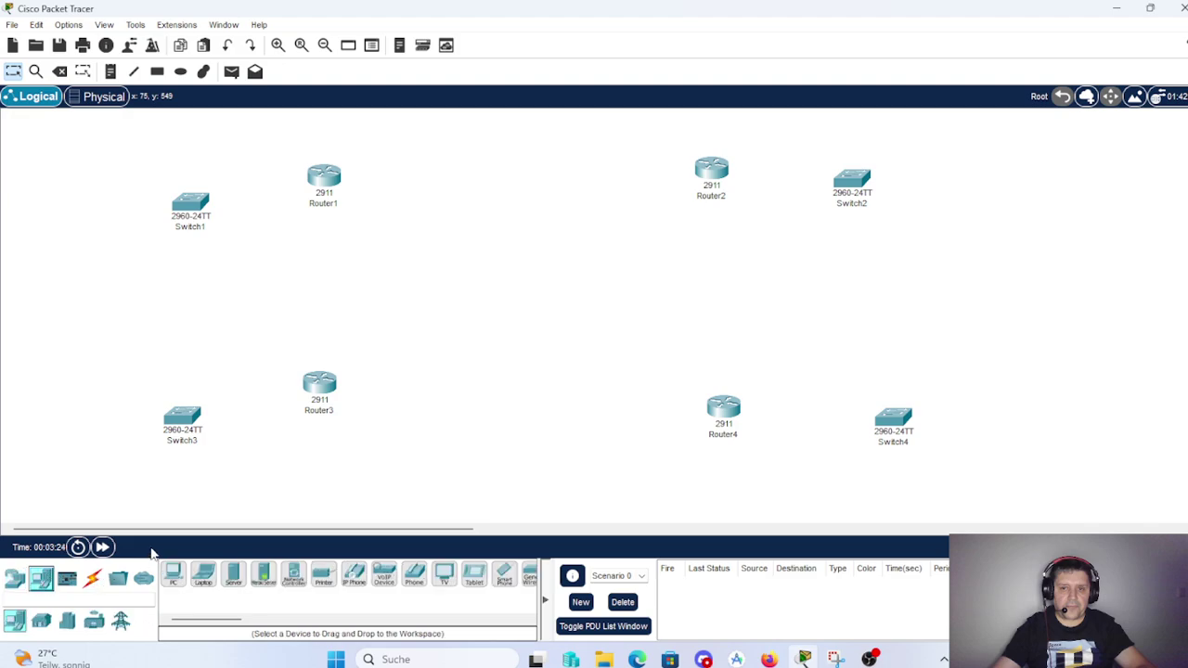
pyautogui.moveTo(173, 580); pyautogui.dragTo(67, 151)
pyautogui.click(79, 182)
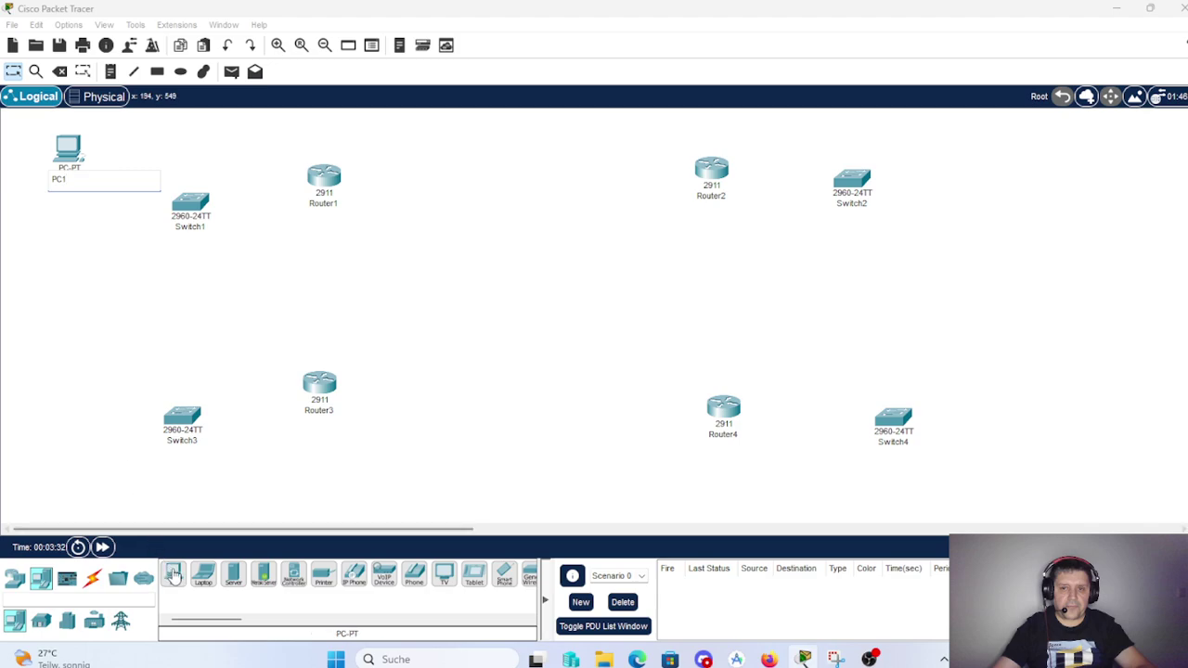
pyautogui.moveTo(173, 575); pyautogui.dragTo(51, 239)
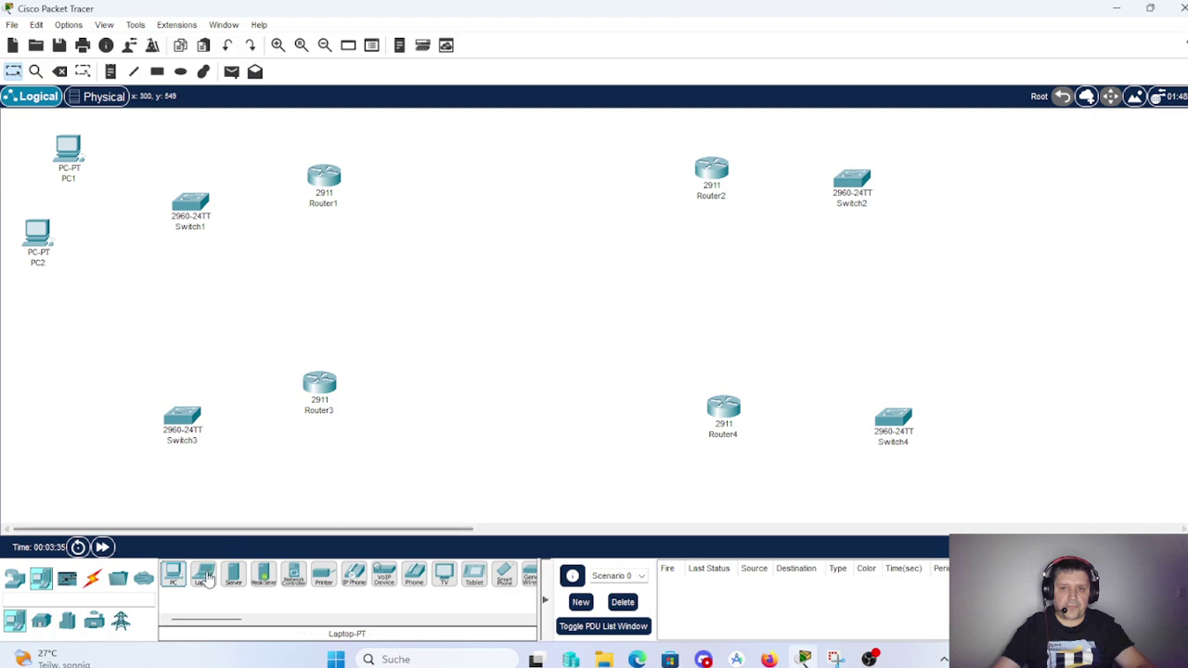
pyautogui.moveTo(203, 574); pyautogui.dragTo(117, 308)
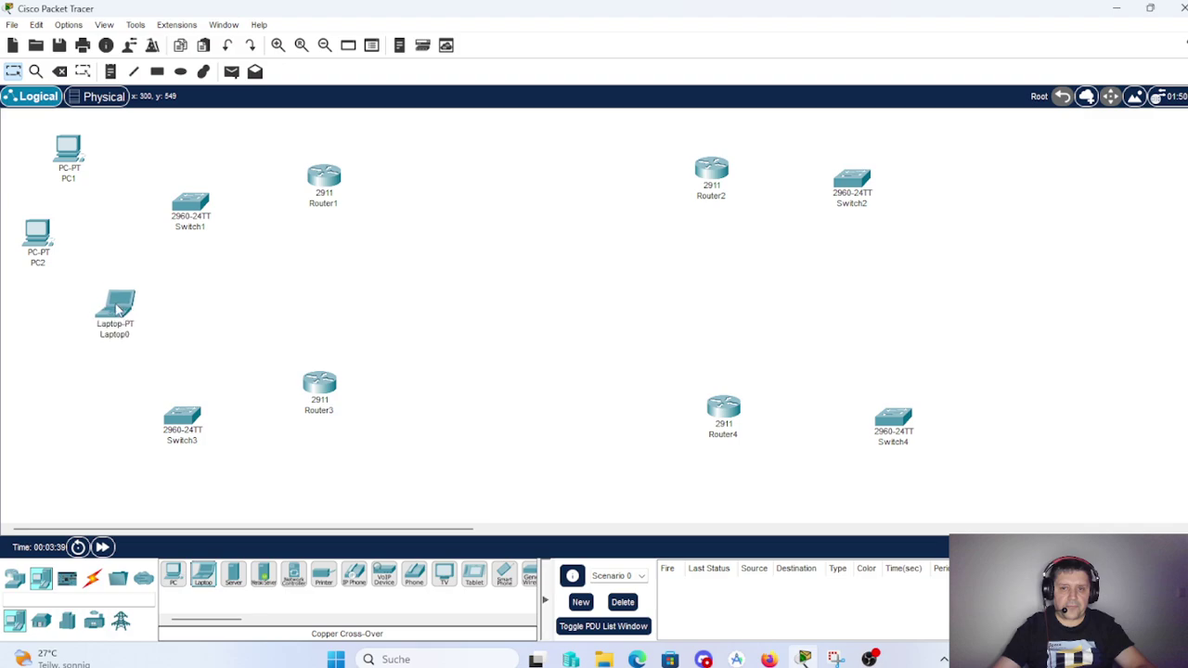
pyautogui.click(125, 335)
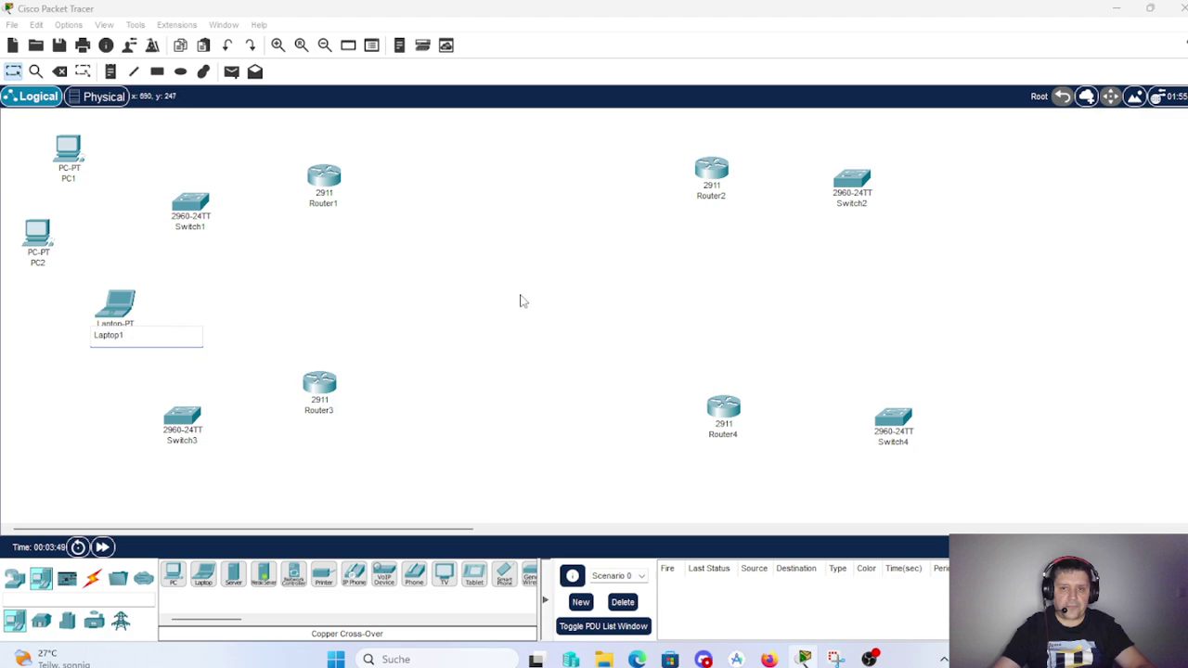
# - Place two PCs and a laptop to the right of Switch2
pyautogui.click(173, 575)
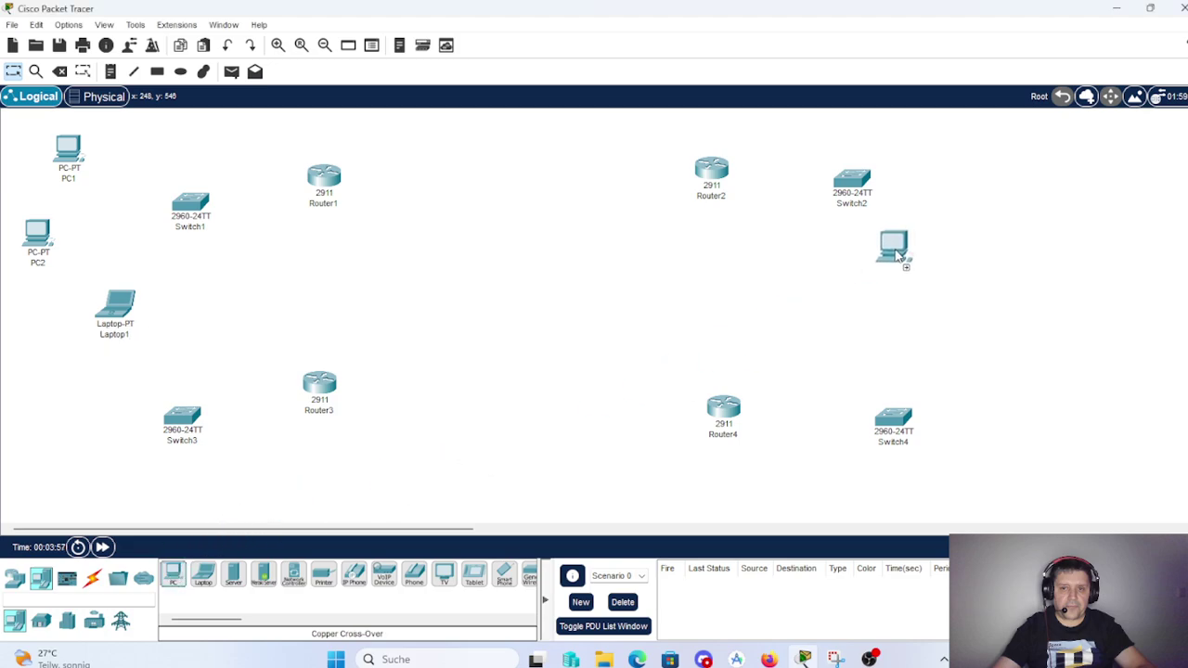
pyautogui.click(981, 144)
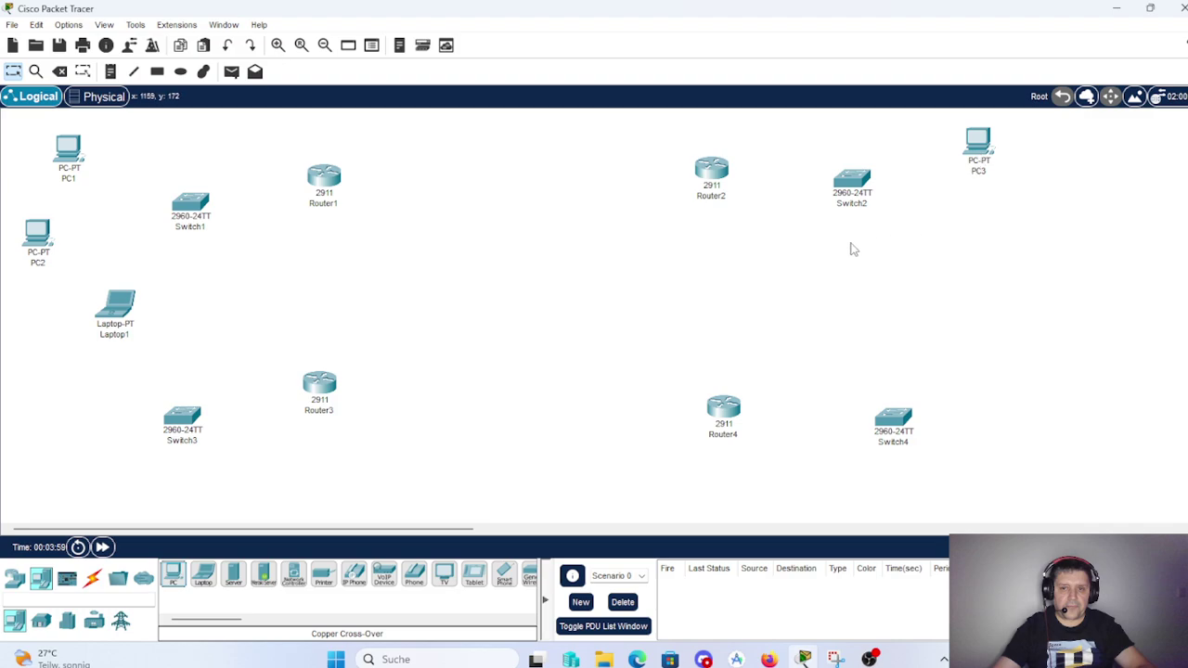
pyautogui.click(173, 575)
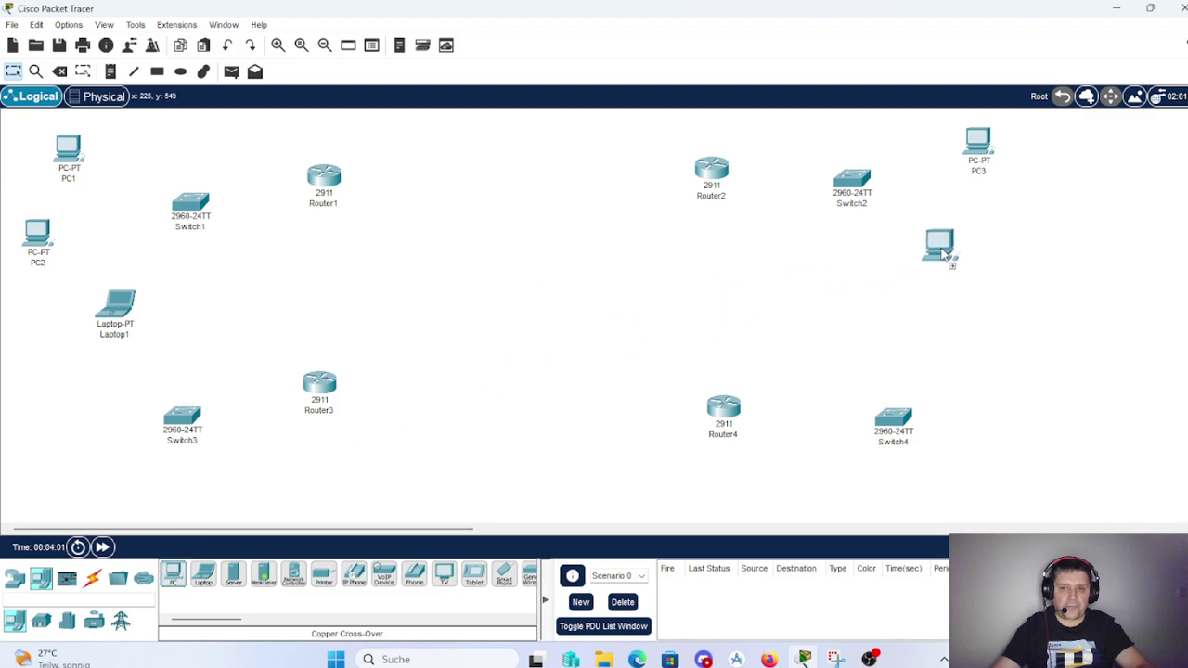
pyautogui.click(1067, 204)
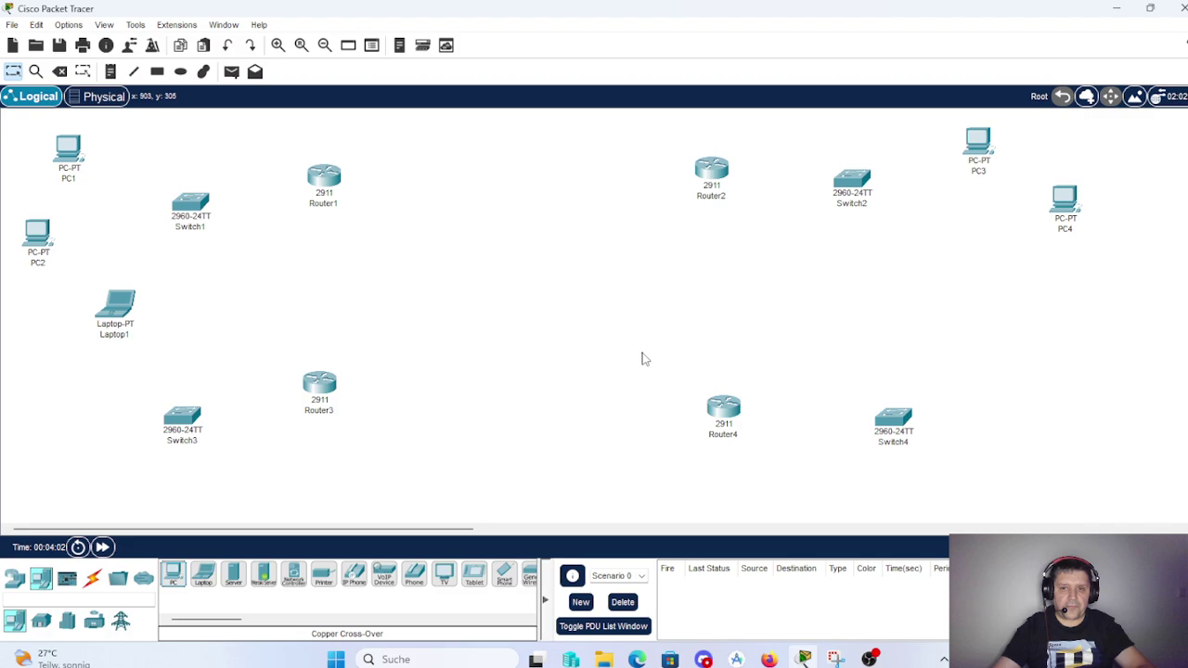
pyautogui.click(204, 576)
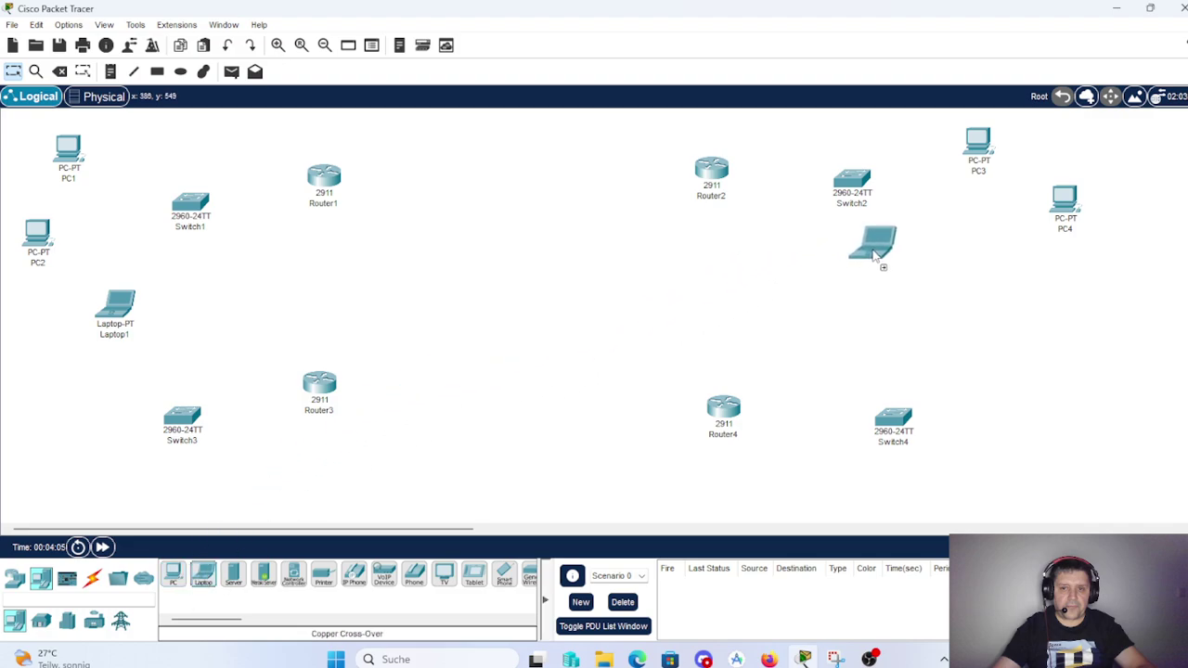
pyautogui.click(959, 268)
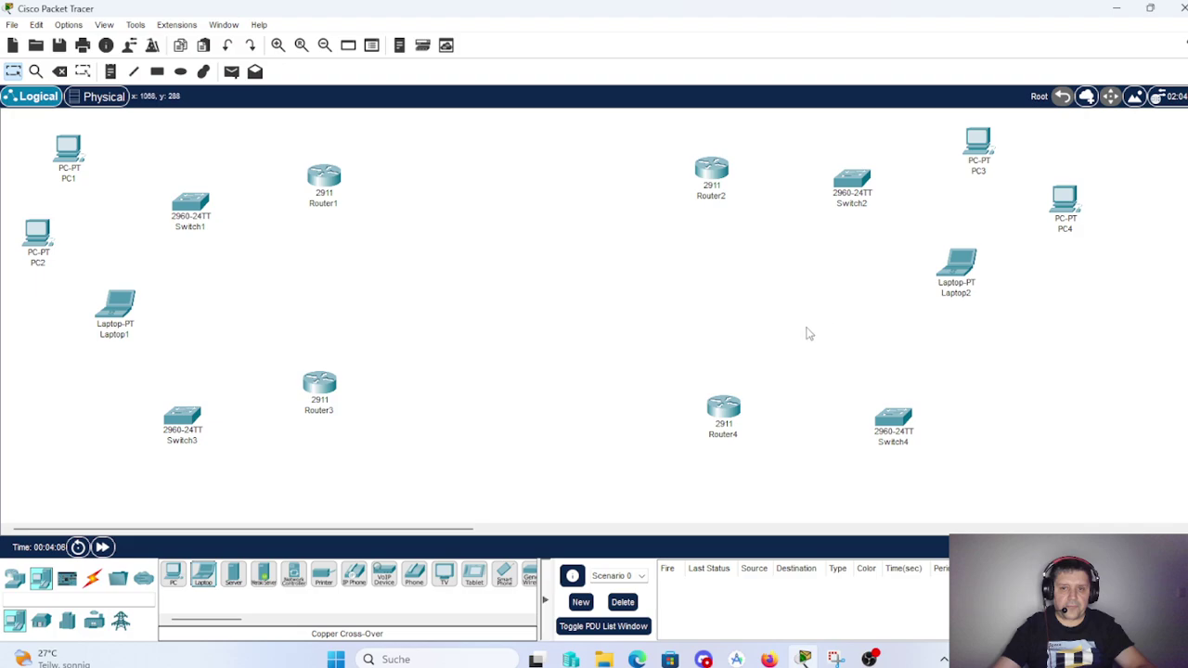
# - Place two PCs and a laptop around Switch4, and shift the new laptop and Switch4 slightly upward
pyautogui.click(183, 573)
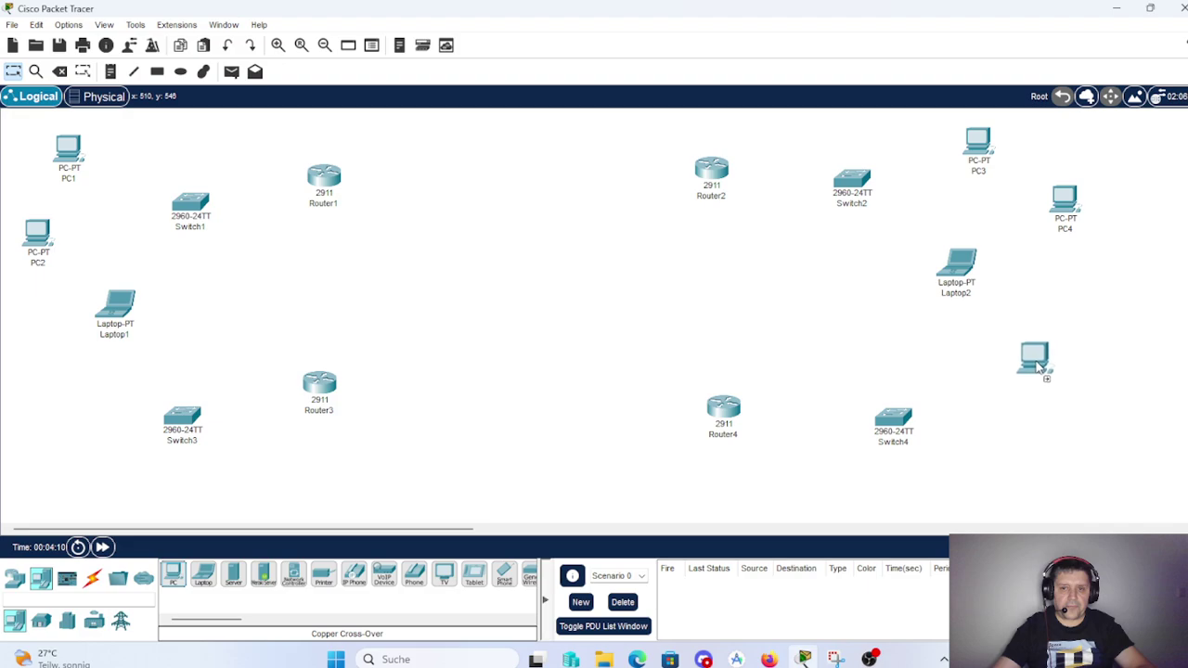
pyautogui.click(1037, 366)
pyautogui.click(171, 572)
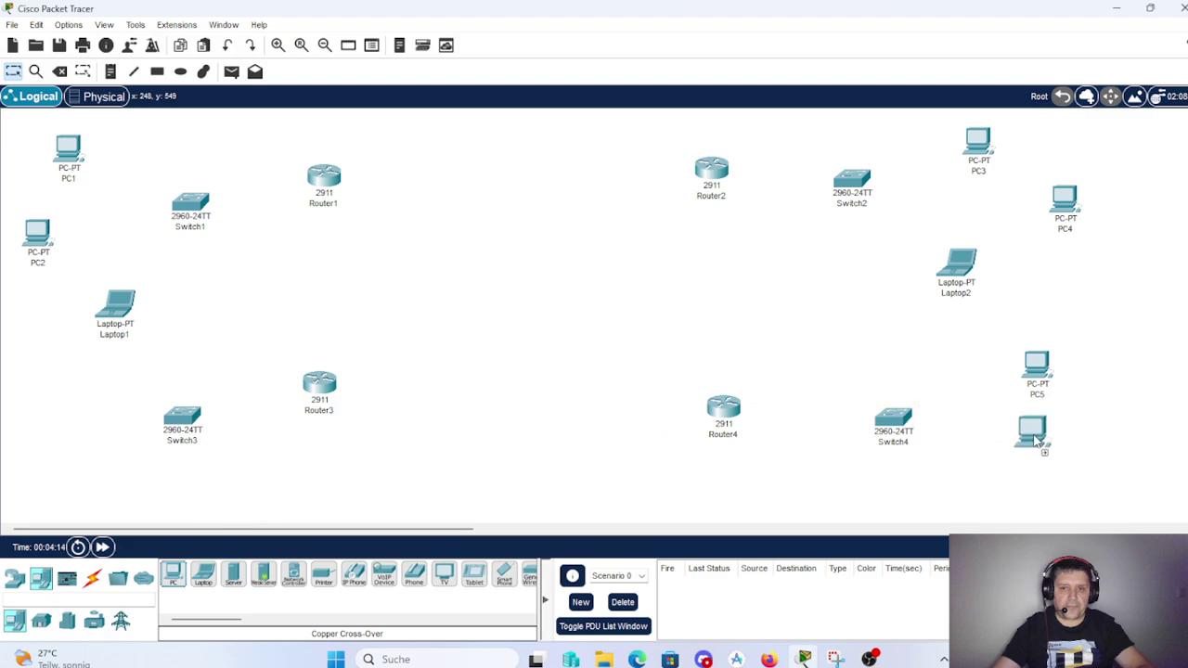
pyautogui.click(1097, 438)
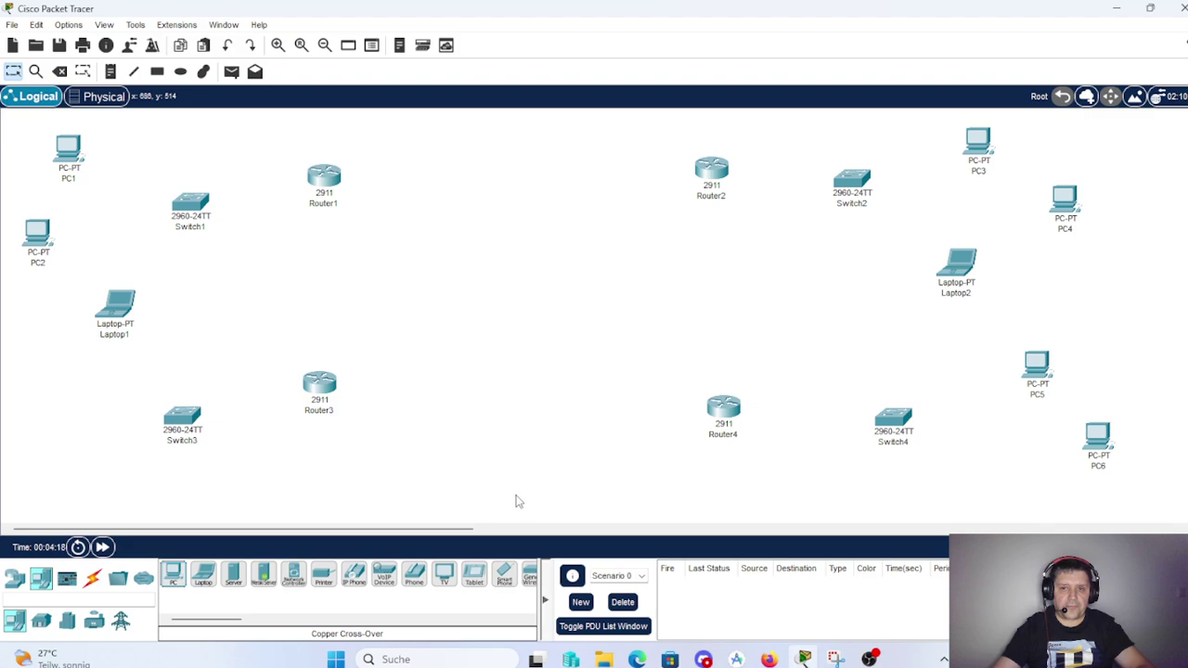
pyautogui.click(204, 575)
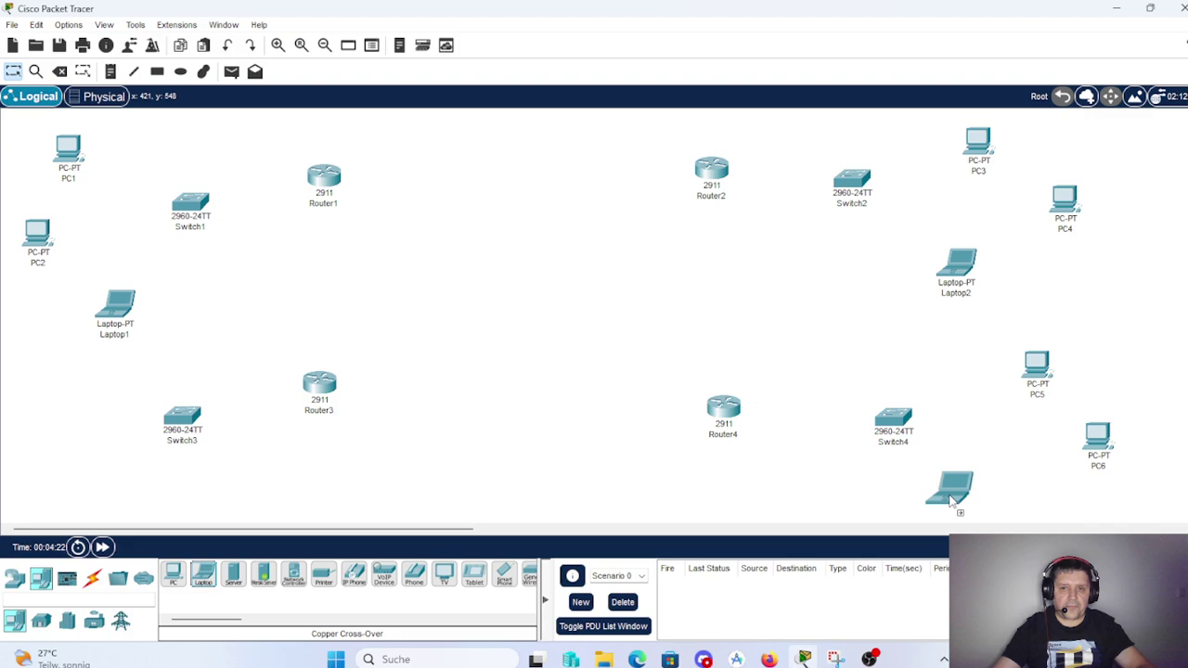
pyautogui.click(951, 501)
pyautogui.moveTo(958, 501); pyautogui.dragTo(961, 460)
pyautogui.moveTo(890, 429); pyautogui.dragTo(882, 405)
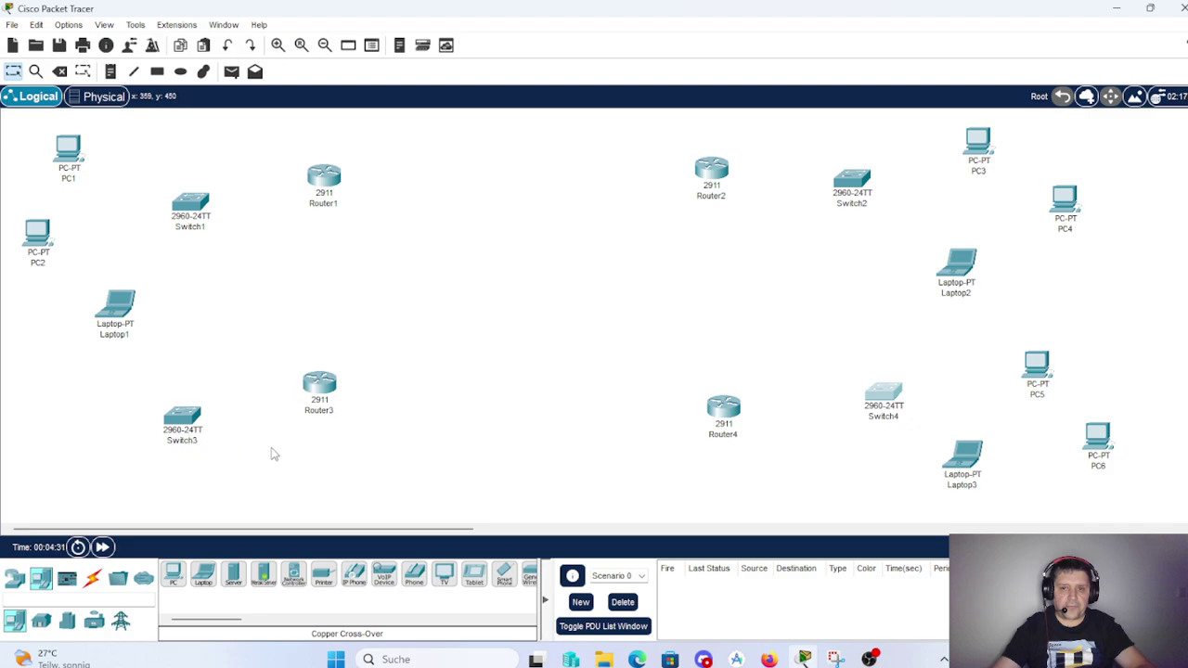
# - Place a server below and to the left of Switch3
pyautogui.moveTo(234, 578); pyautogui.dragTo(219, 504)
pyautogui.click(59, 472)
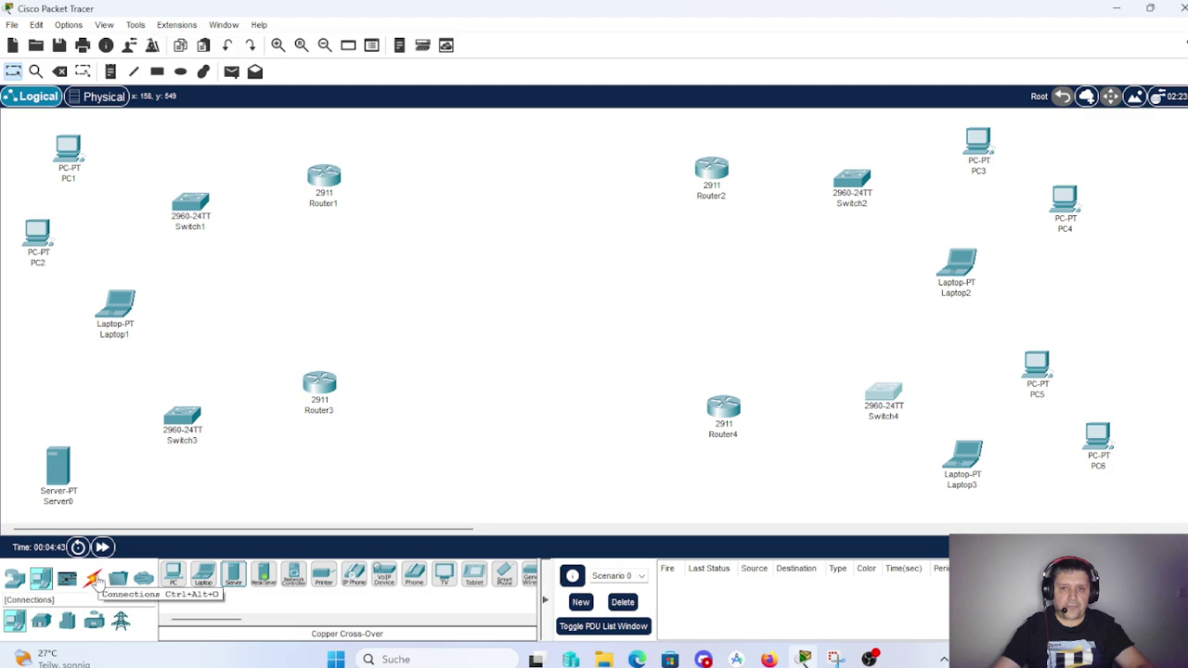
# - Connect GigabitEthernet0/0 of Router1 to FastEthernet0/24 of Switch1 with a copper straight-through cable
pyautogui.click(95, 579)
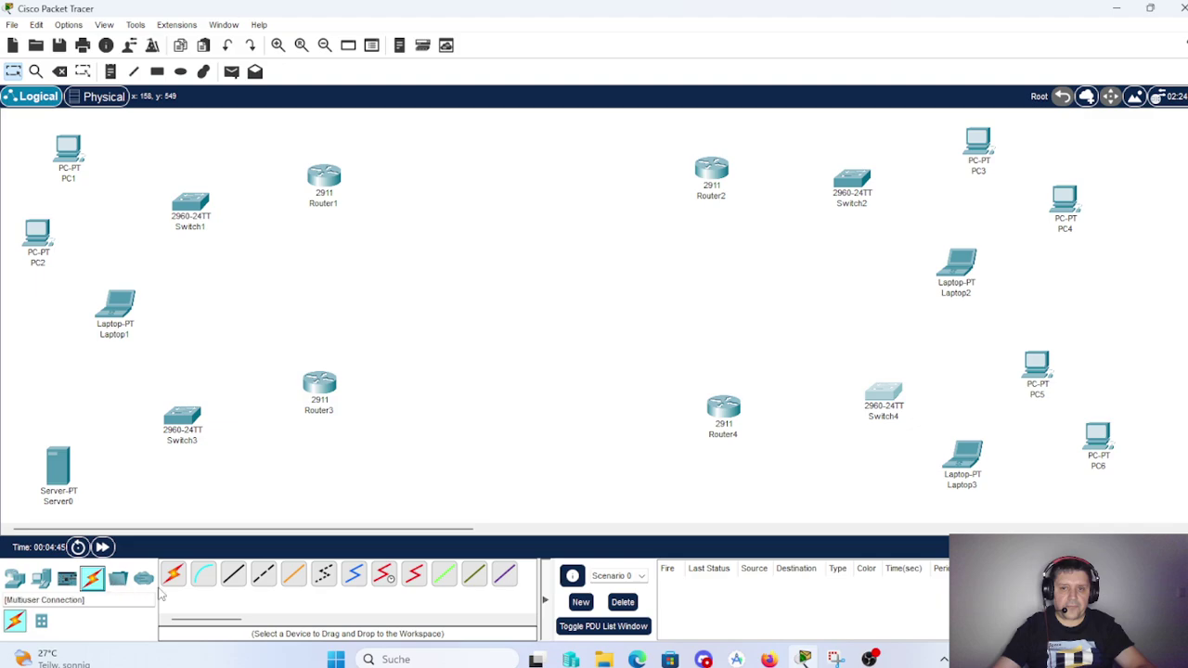
pyautogui.click(237, 577)
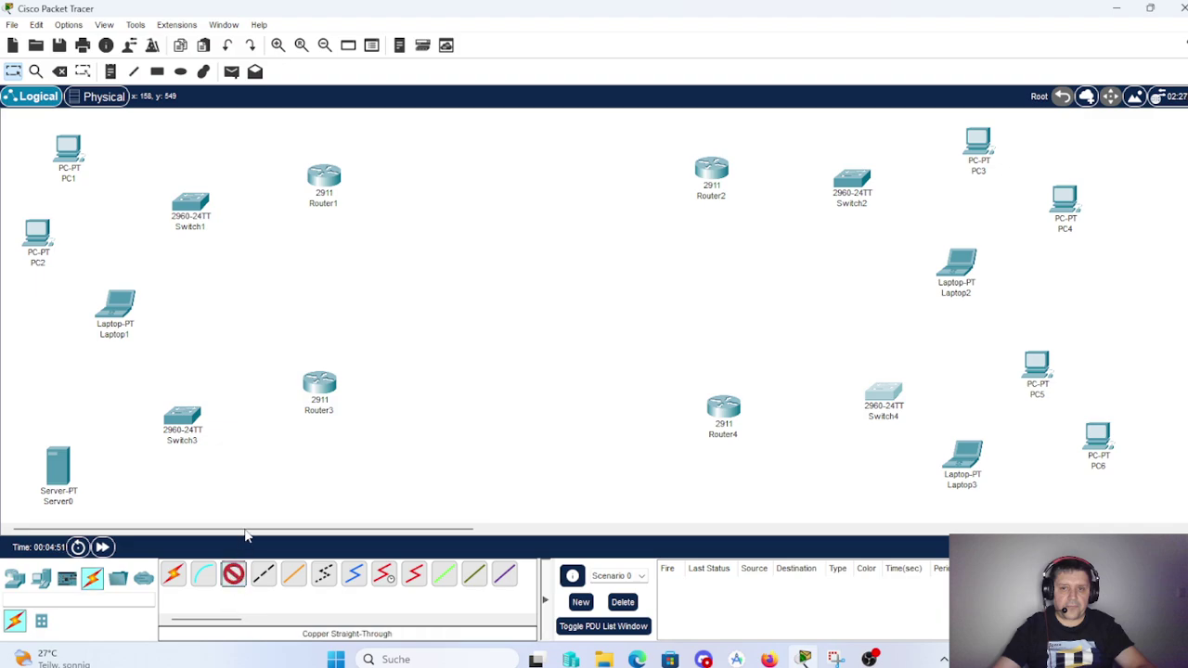
pyautogui.click(319, 183)
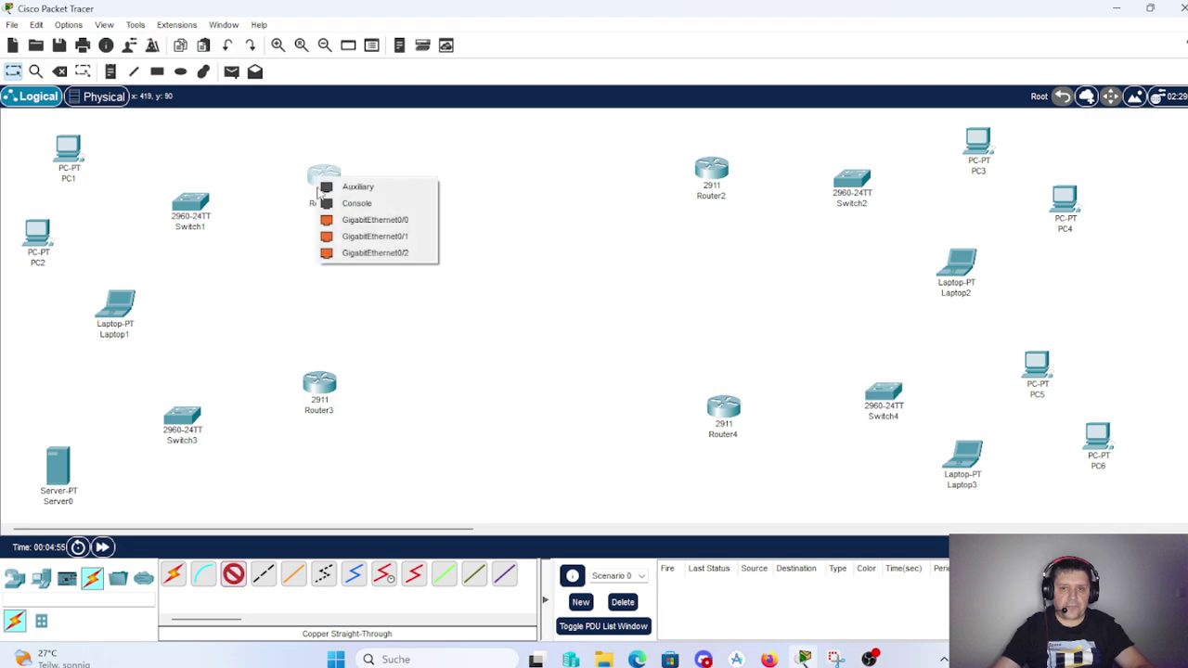
pyautogui.click(356, 221)
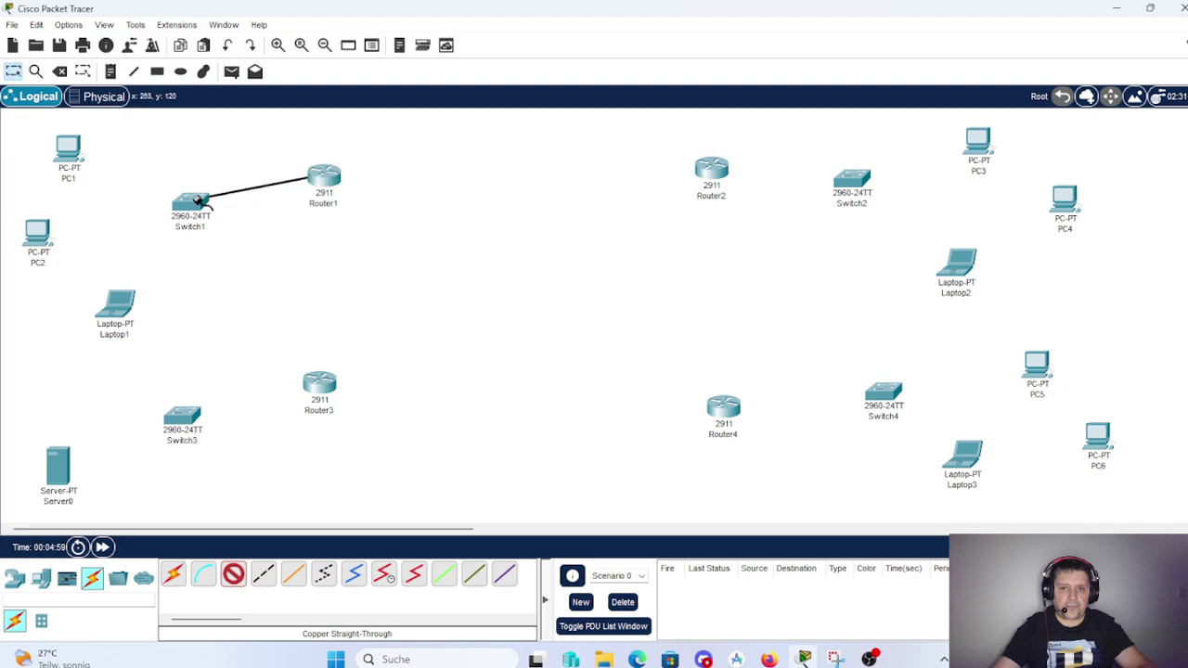
pyautogui.click(204, 207)
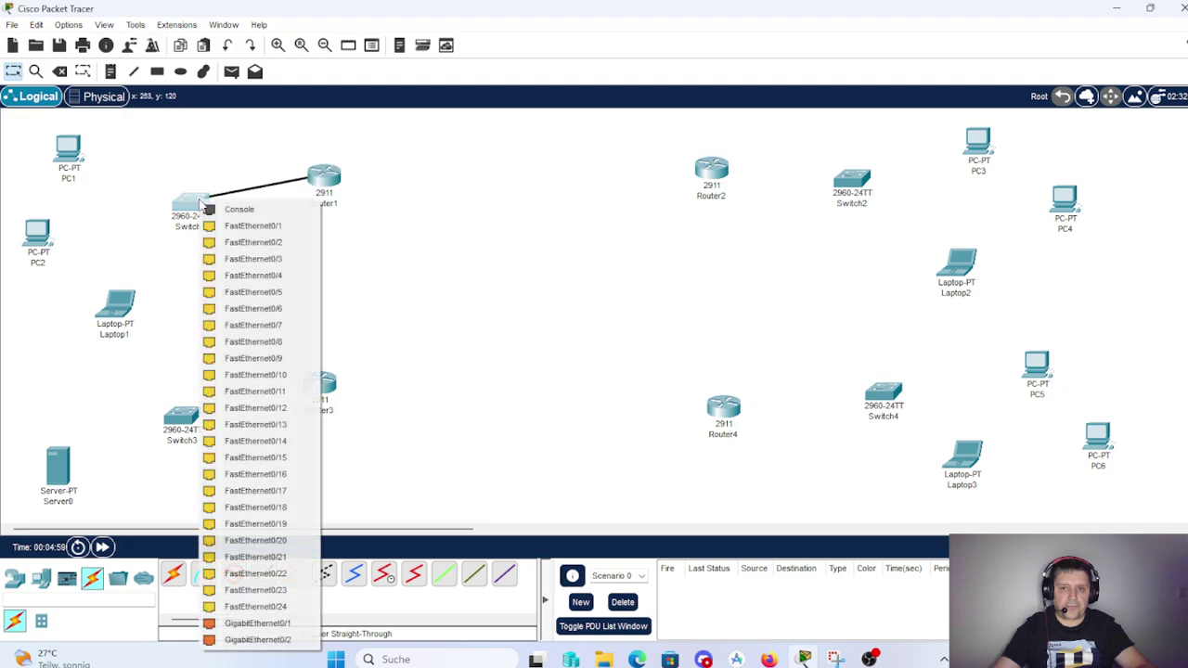
pyautogui.click(252, 606)
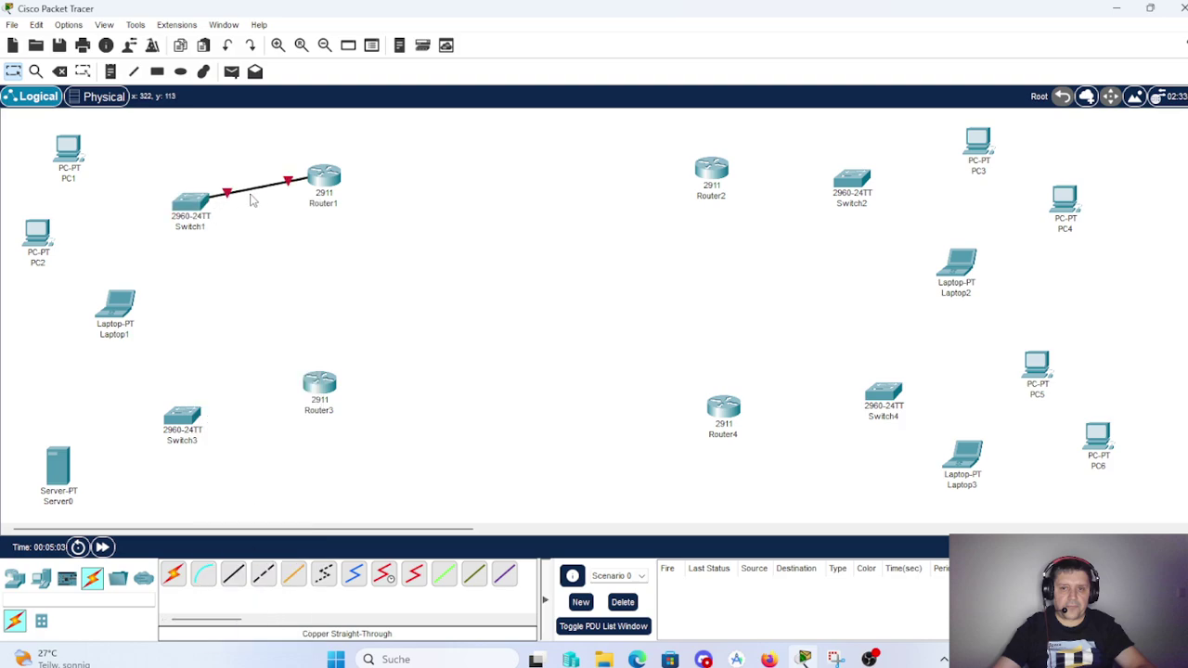
# - Connect PC1 to Switch1 with a copper straight-through cable
pyautogui.click(194, 203)
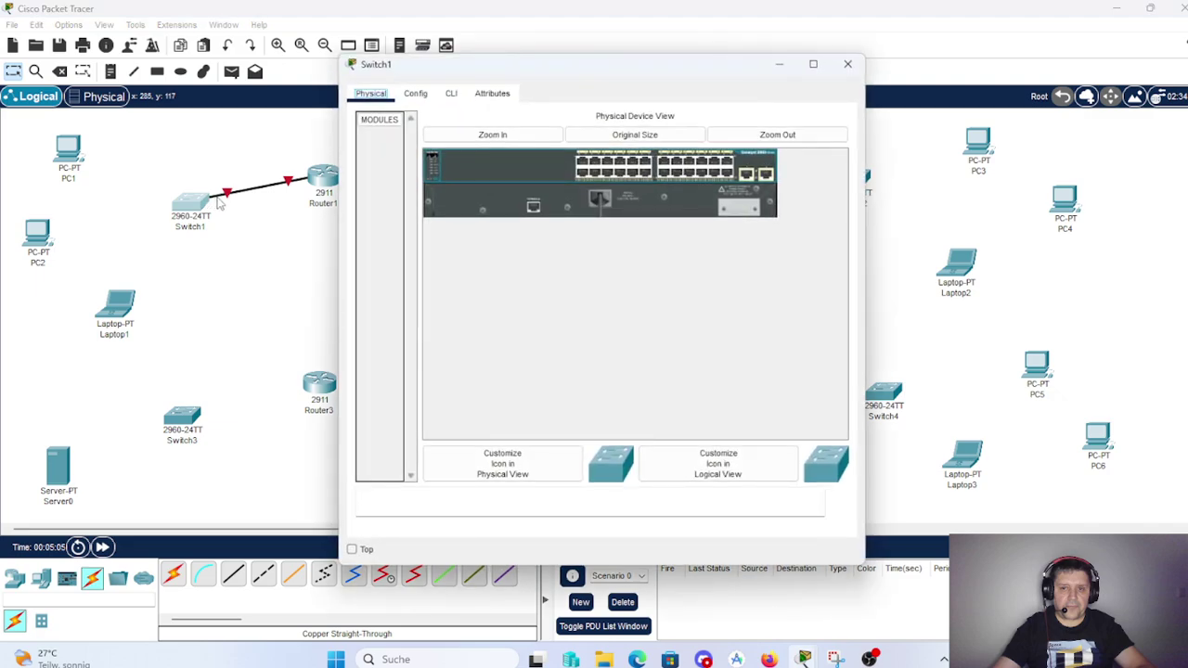
pyautogui.click(848, 64)
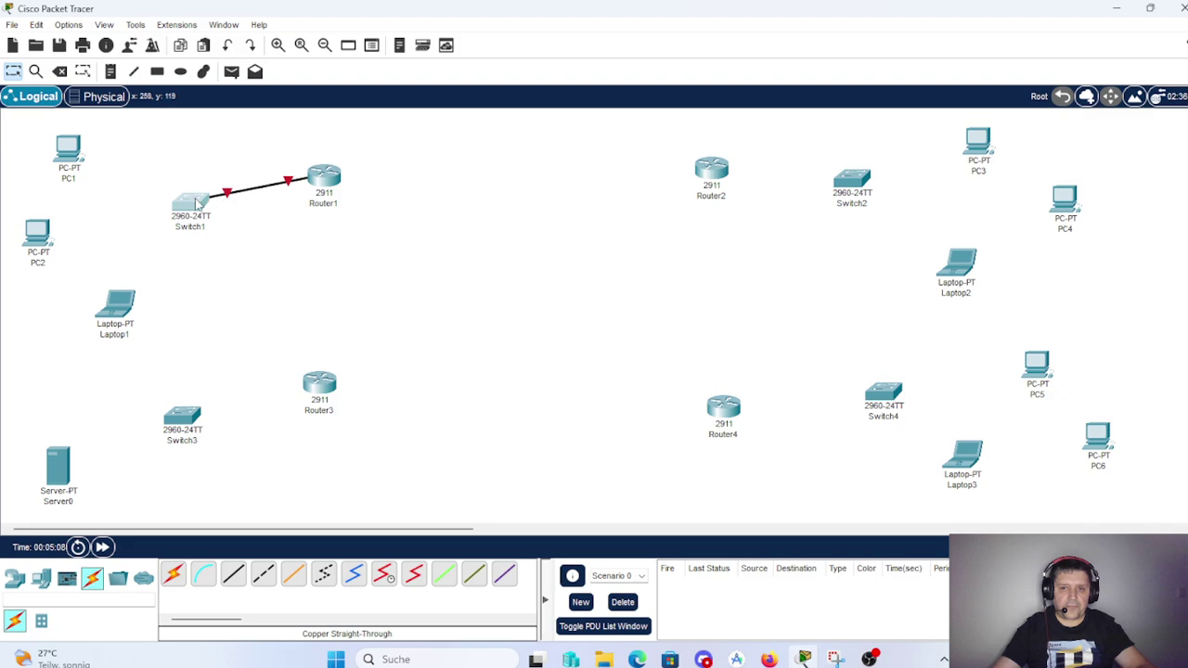
pyautogui.click(233, 575)
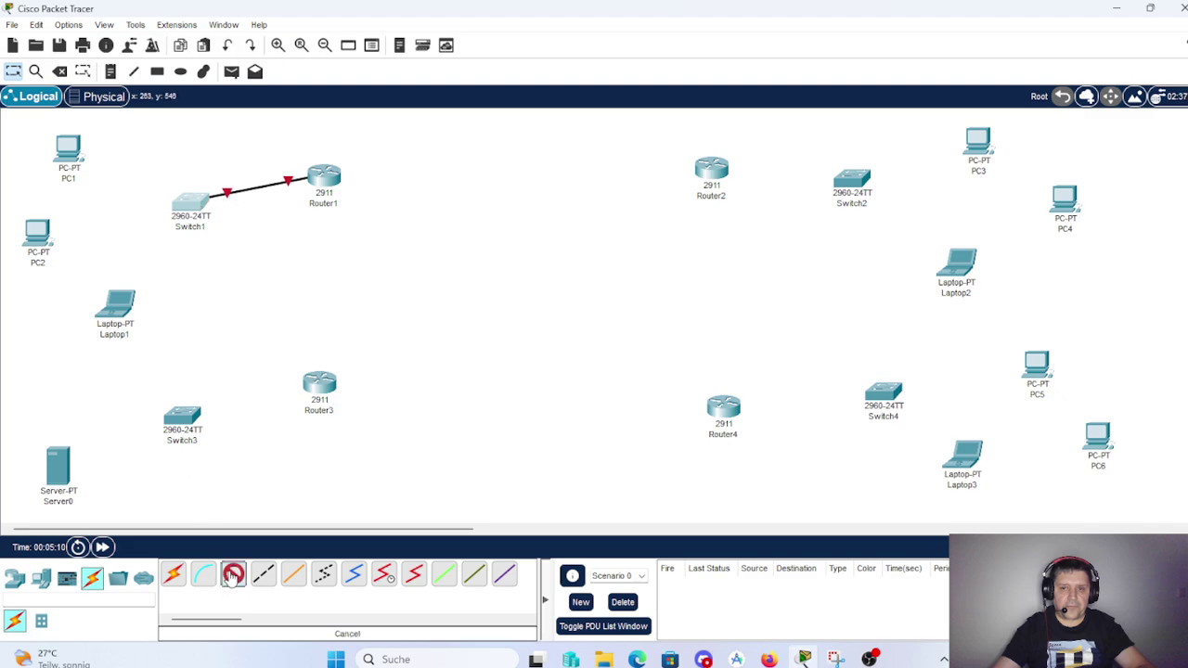
pyautogui.click(76, 158)
pyautogui.click(116, 214)
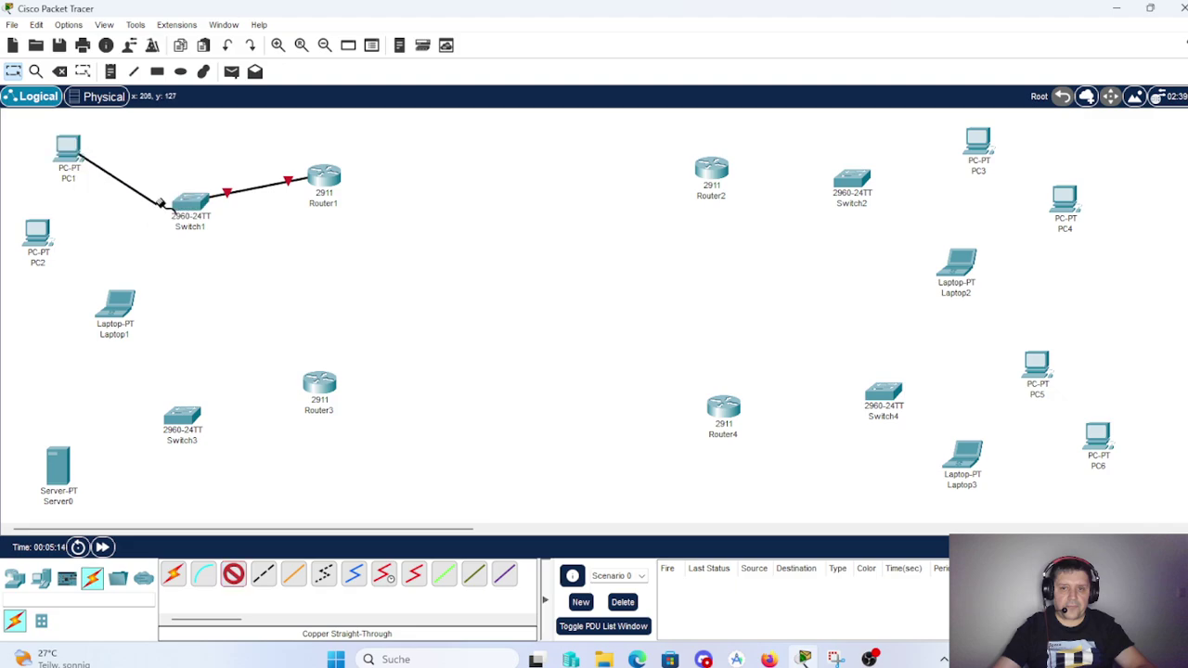
pyautogui.click(192, 201)
pyautogui.click(243, 228)
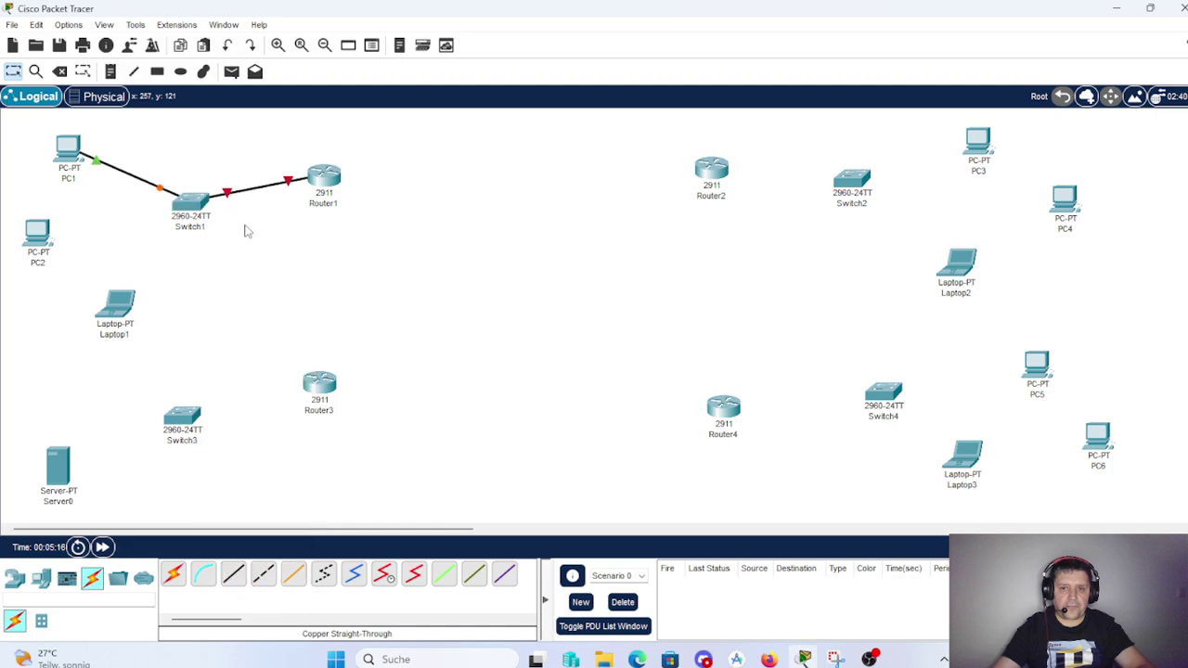
# - Connect PC2 to Switch1 with a copper straight-through cable
pyautogui.click(233, 574)
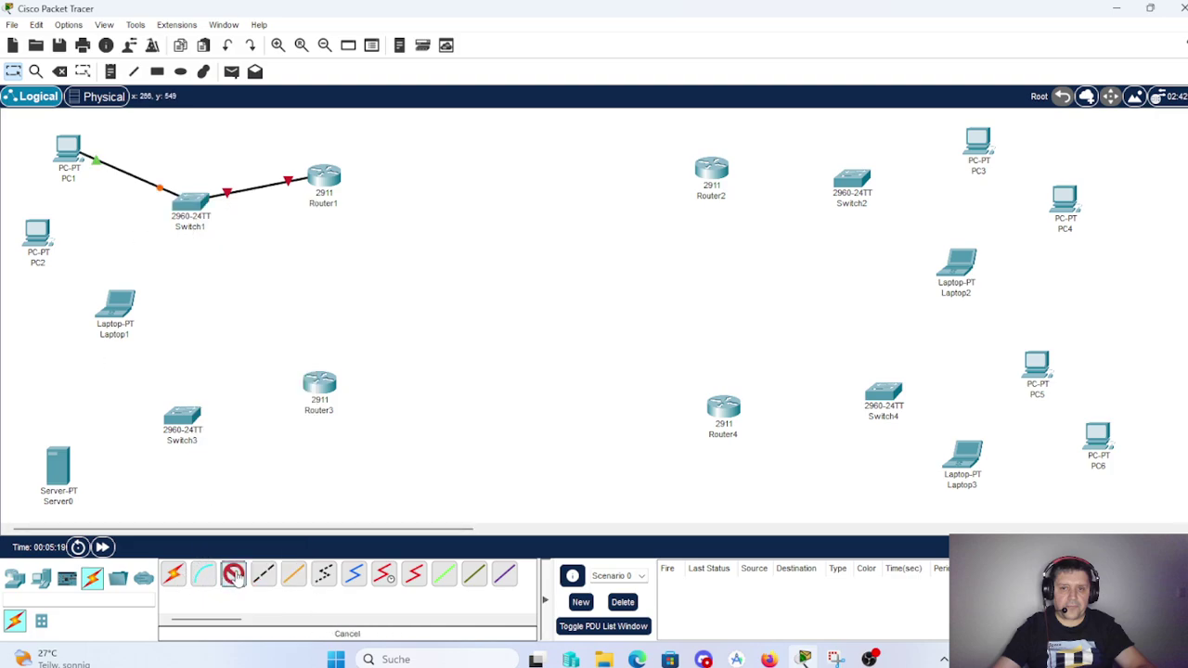
pyautogui.click(41, 230)
pyautogui.click(82, 284)
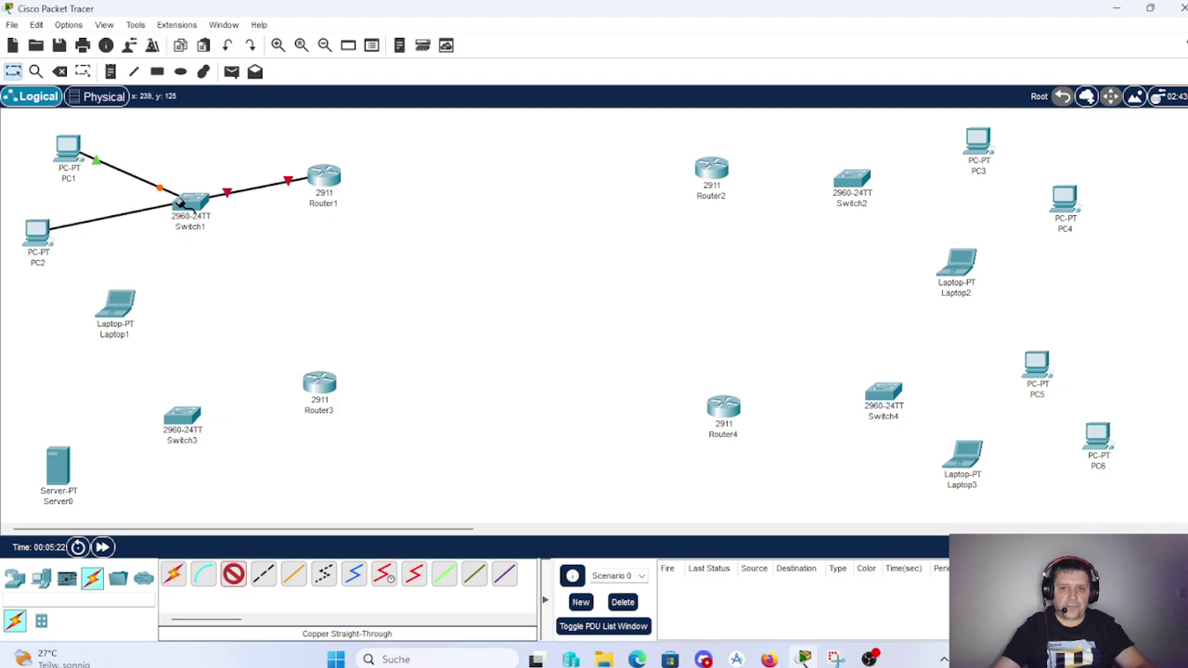
pyautogui.click(179, 203)
pyautogui.click(232, 229)
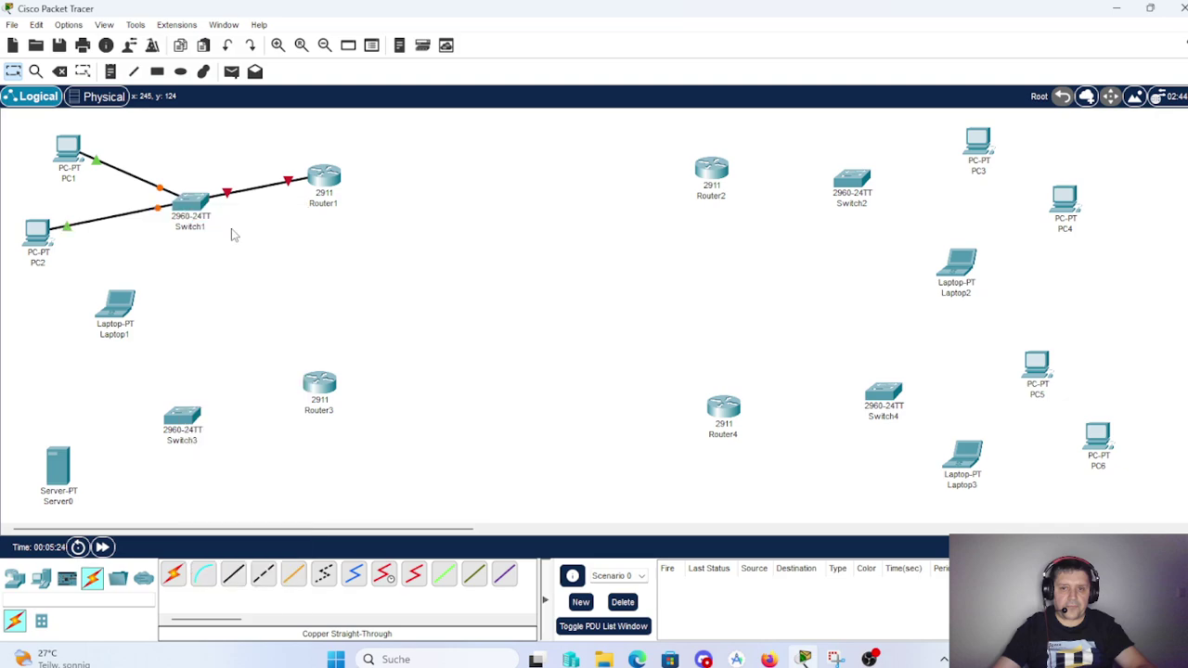
# - Connect Laptop1 to Switch1 with a copper straight-through cable
pyautogui.click(233, 573)
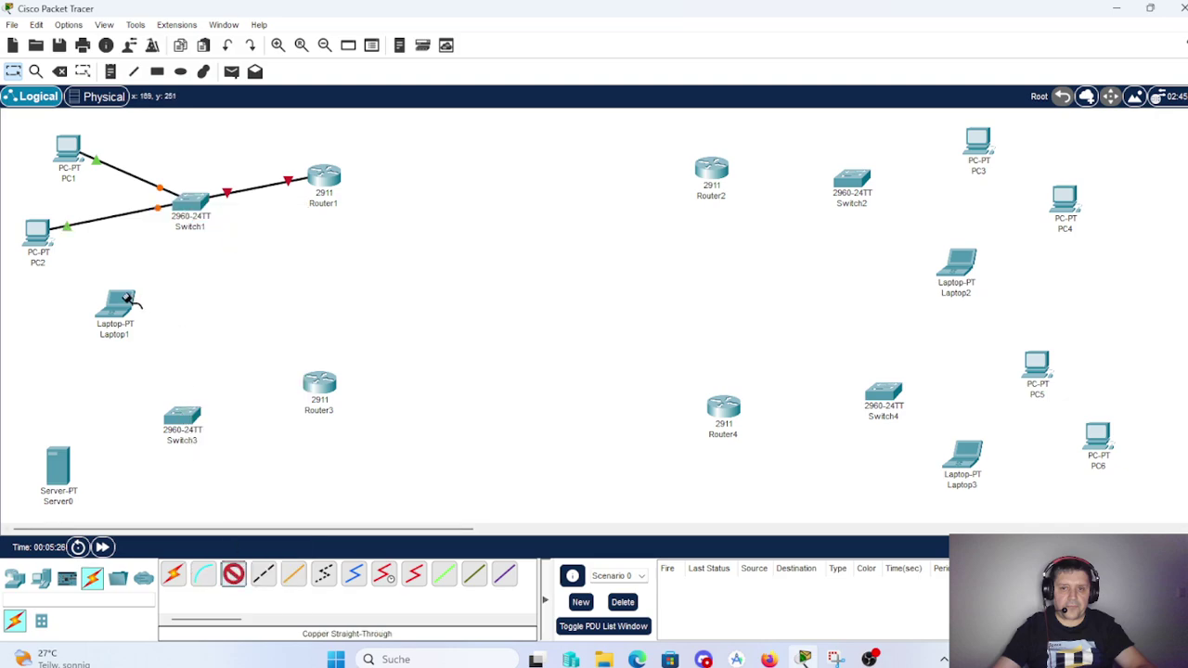
pyautogui.click(131, 300)
pyautogui.click(204, 356)
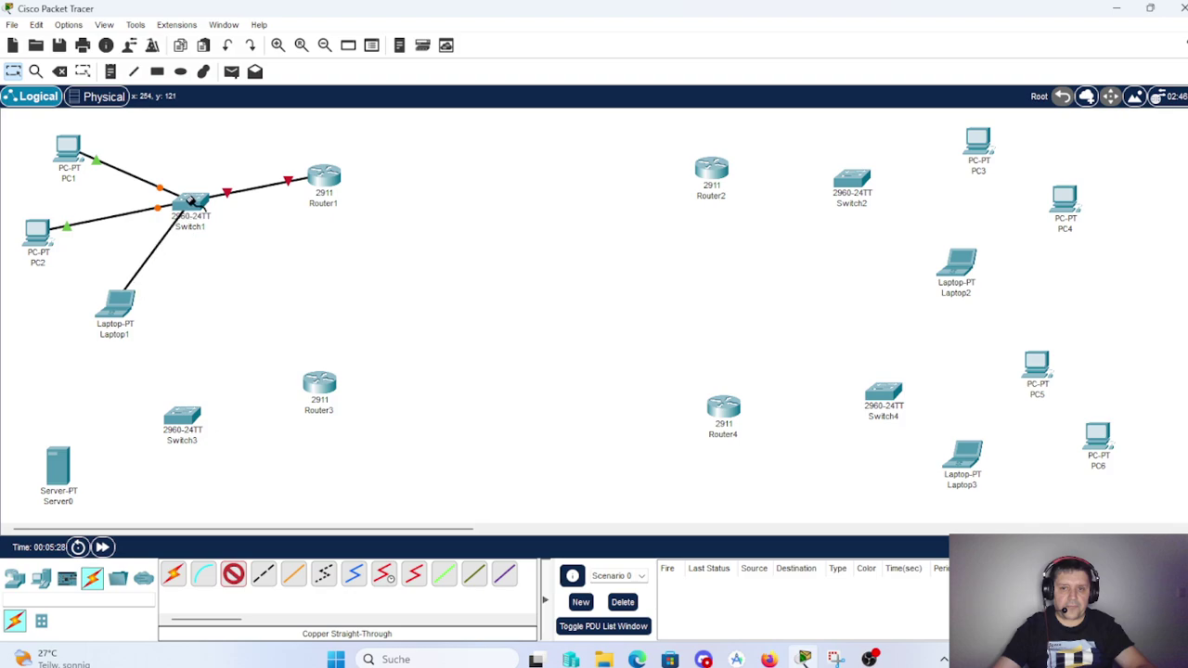
pyautogui.click(199, 208)
pyautogui.click(241, 229)
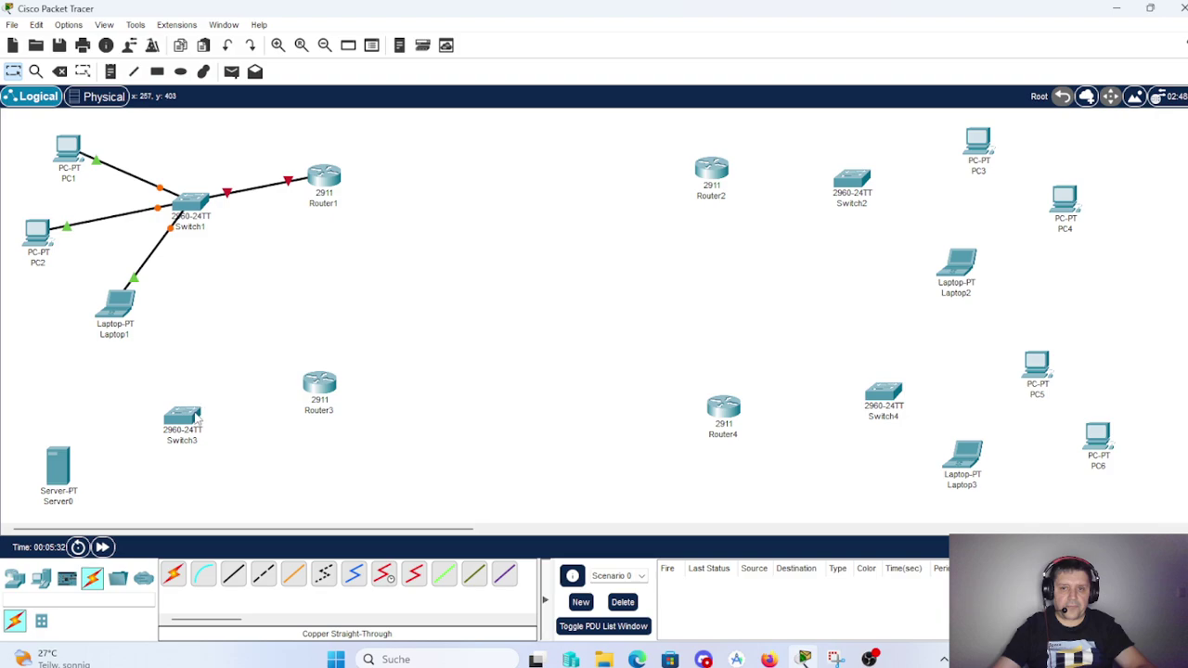
# - Connect GigabitEthernet0/0 of Router2 to GigabitEthernet0/1 of Switch2 with a copper straight-through cable
pyautogui.click(234, 575)
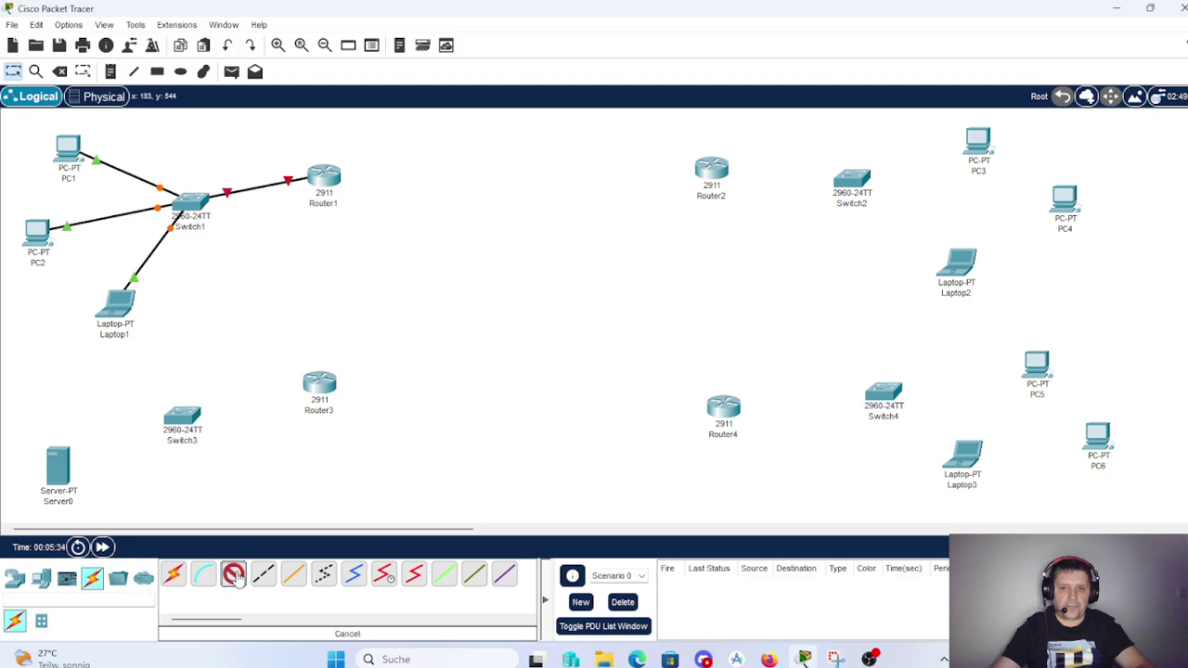
pyautogui.click(731, 175)
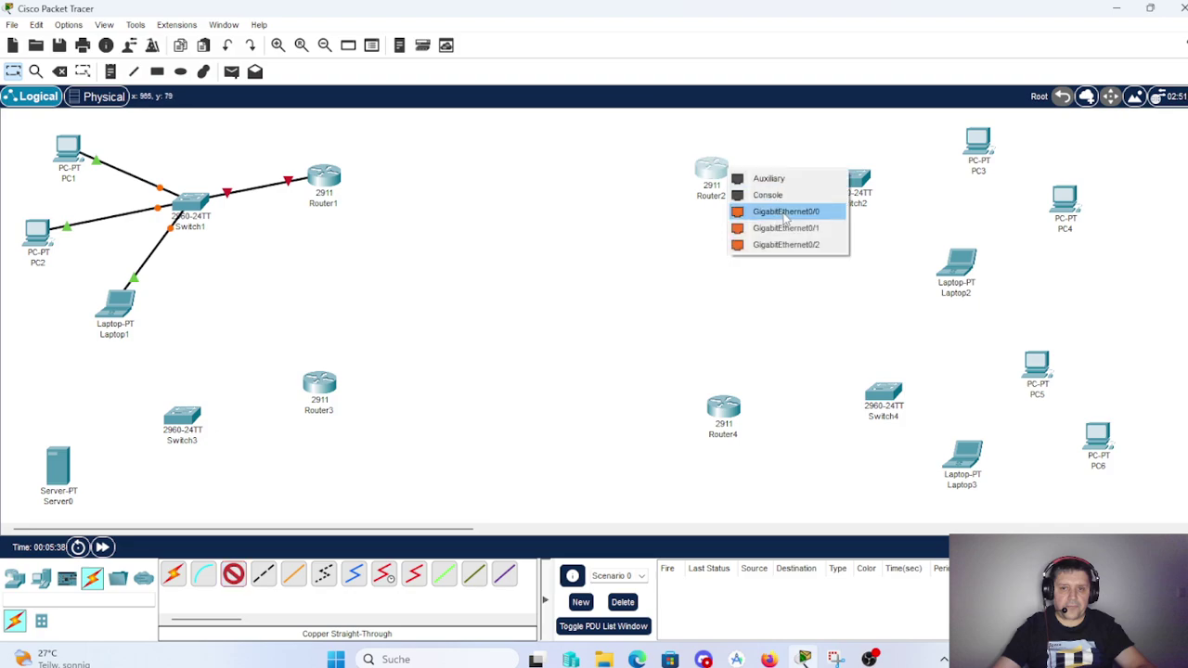
pyautogui.click(786, 212)
pyautogui.click(850, 178)
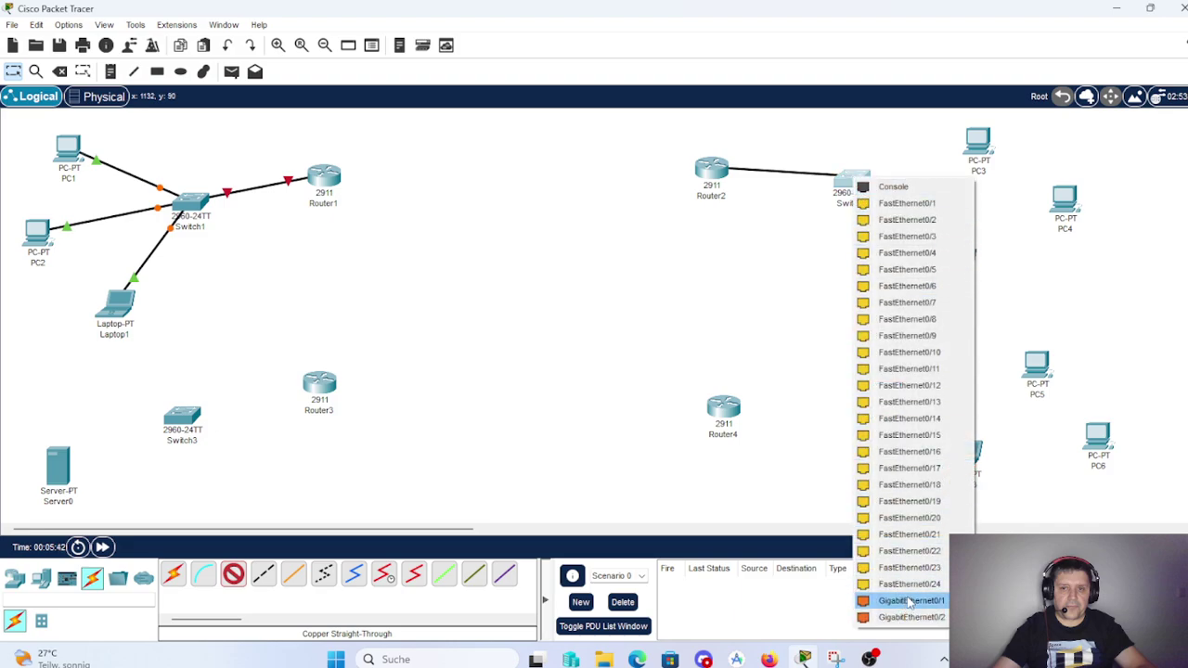
pyautogui.click(935, 601)
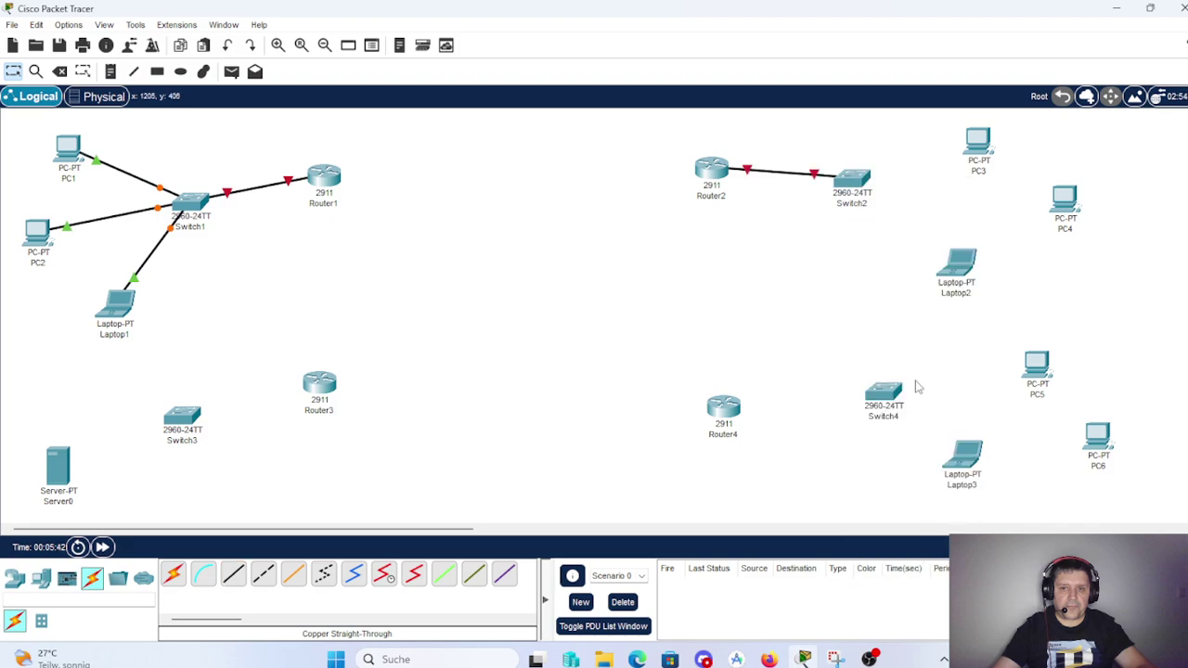
# - Connect FastEthernet0/1 of Switch2 to PC3 with a copper straight-through cable
pyautogui.click(240, 575)
pyautogui.click(872, 177)
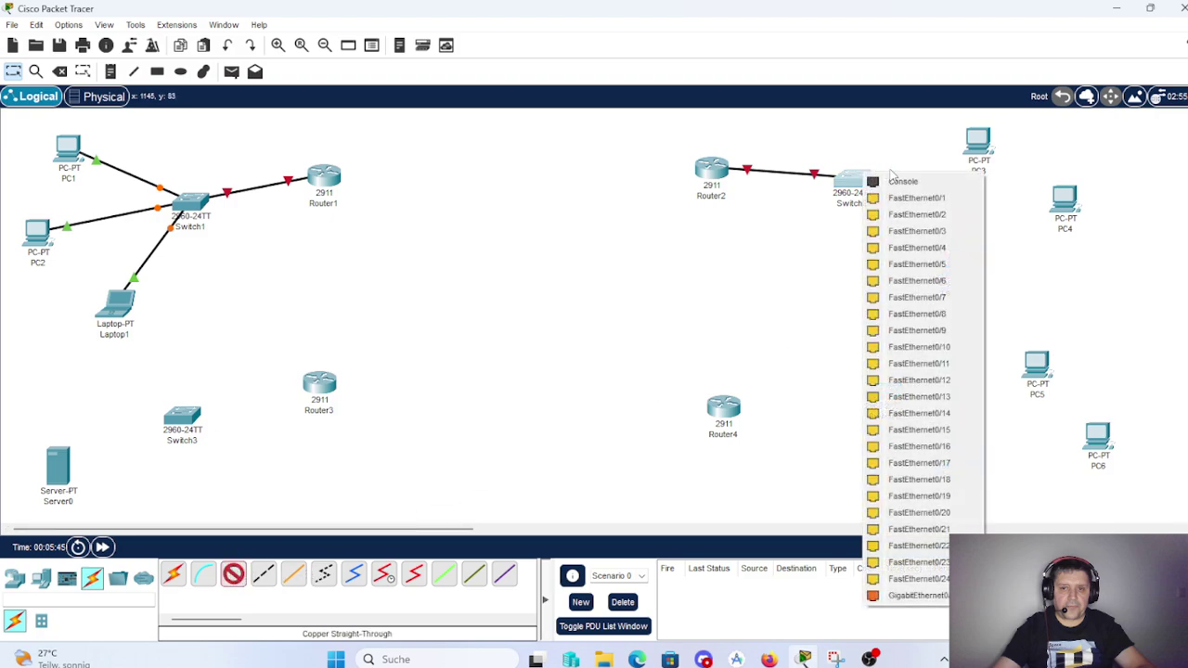
pyautogui.click(913, 197)
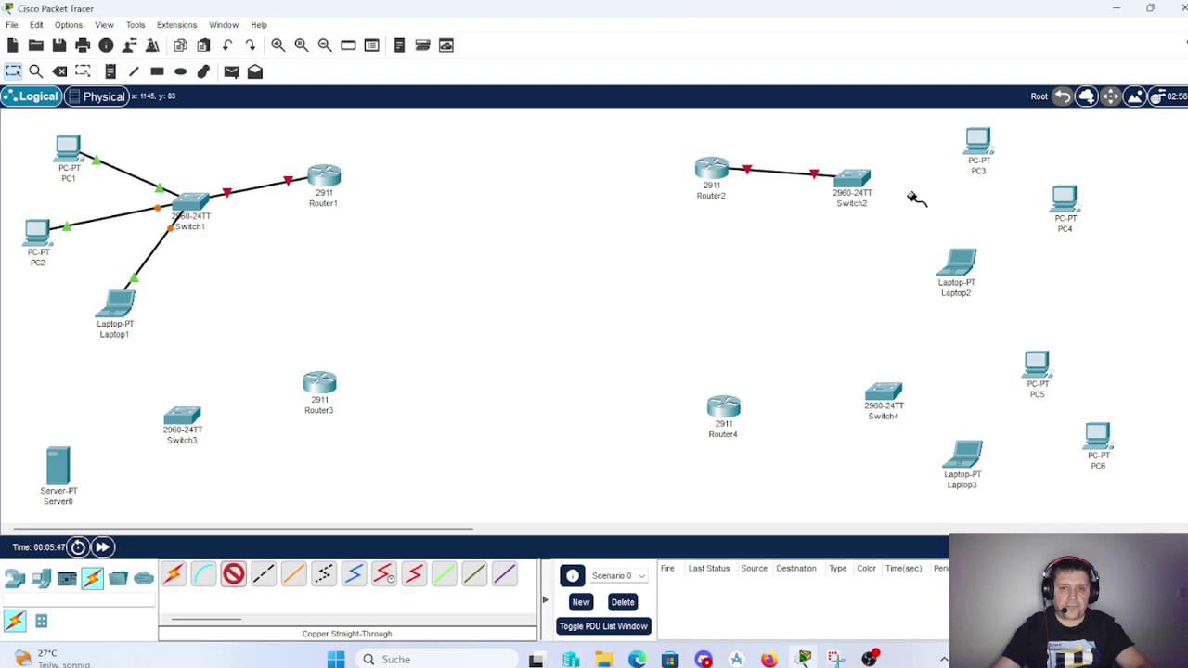
pyautogui.click(976, 141)
pyautogui.click(1021, 203)
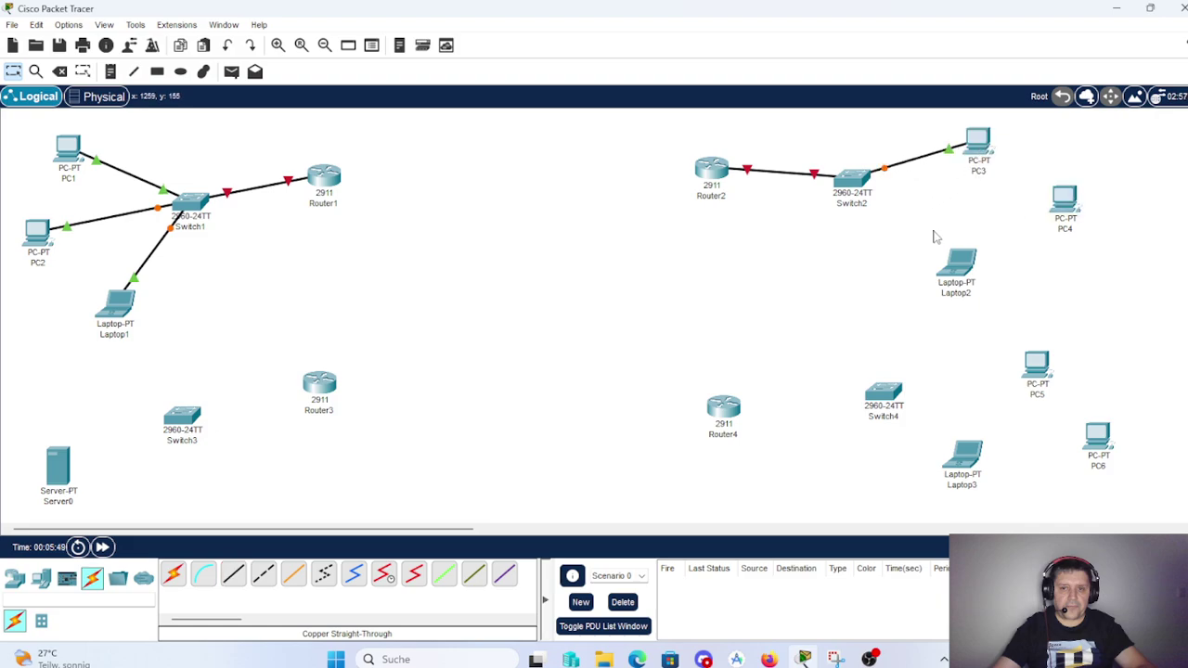
# - Connect Switch2 to PC4 with a copper straight-through cable
pyautogui.click(233, 575)
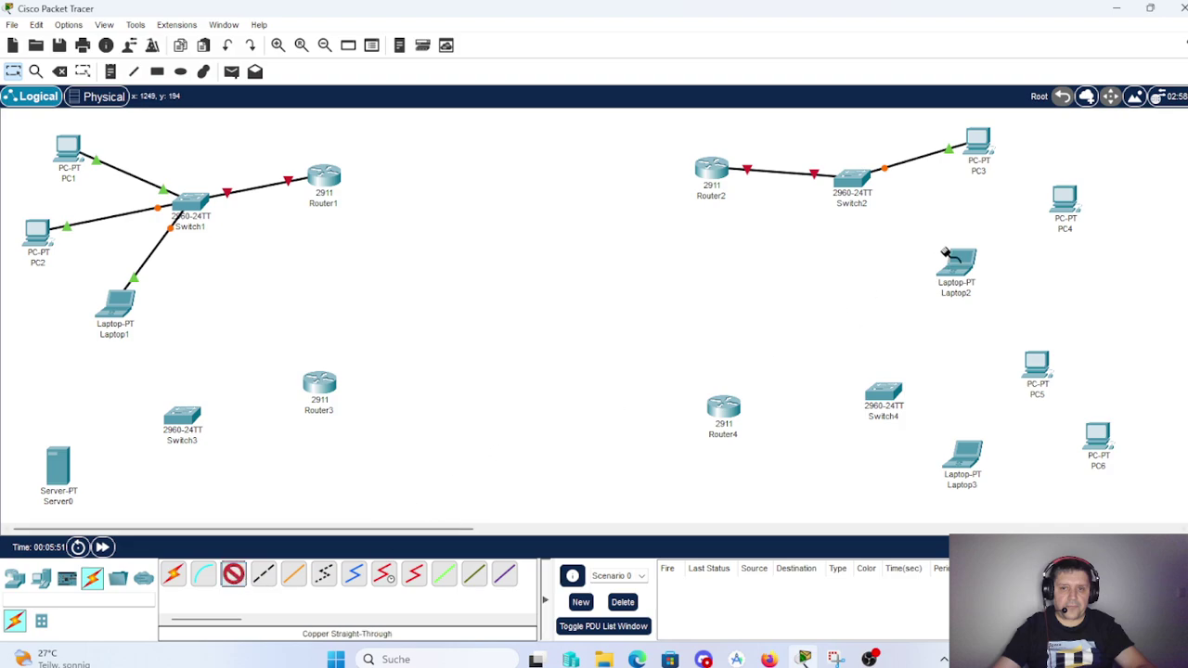
pyautogui.click(865, 184)
pyautogui.click(928, 210)
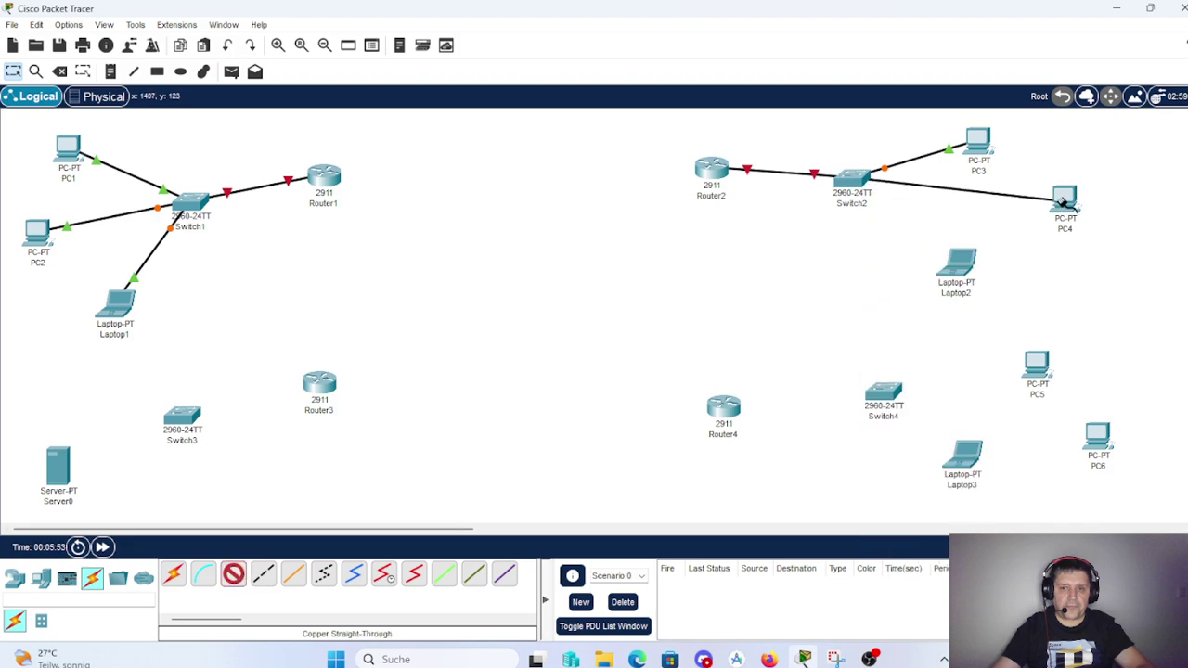
pyautogui.click(1064, 199)
pyautogui.click(1099, 261)
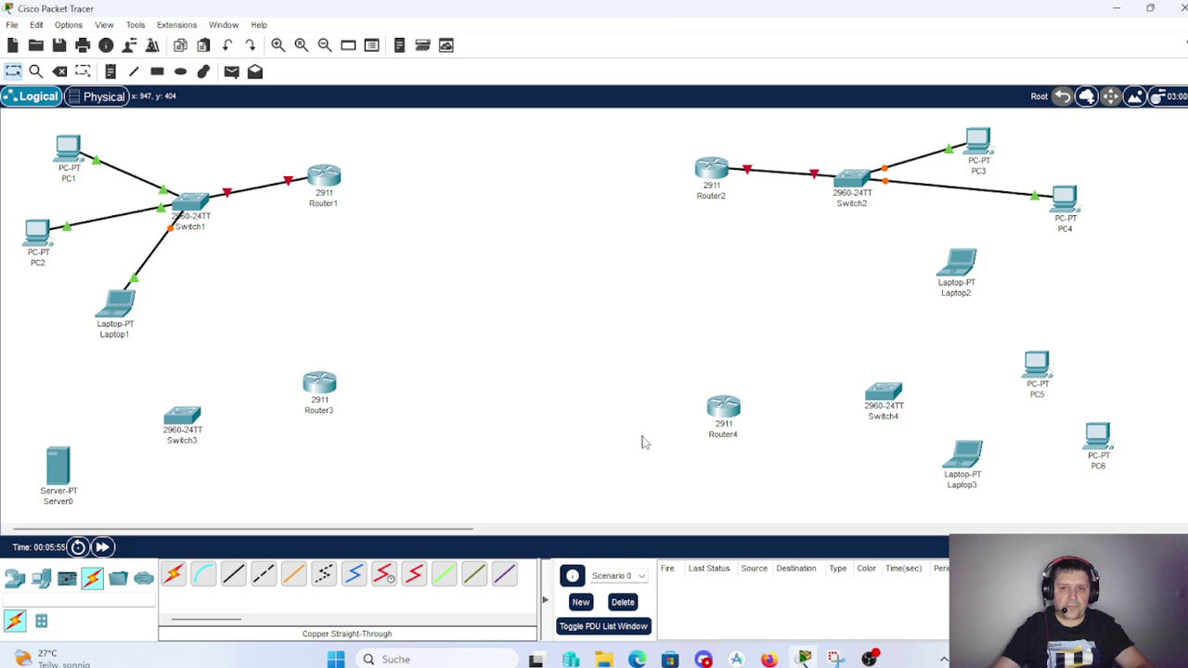
# - Connect FastEthernet0 of Laptop2 to Switch2 with a copper straight-through cable
pyautogui.click(233, 575)
pyautogui.click(965, 269)
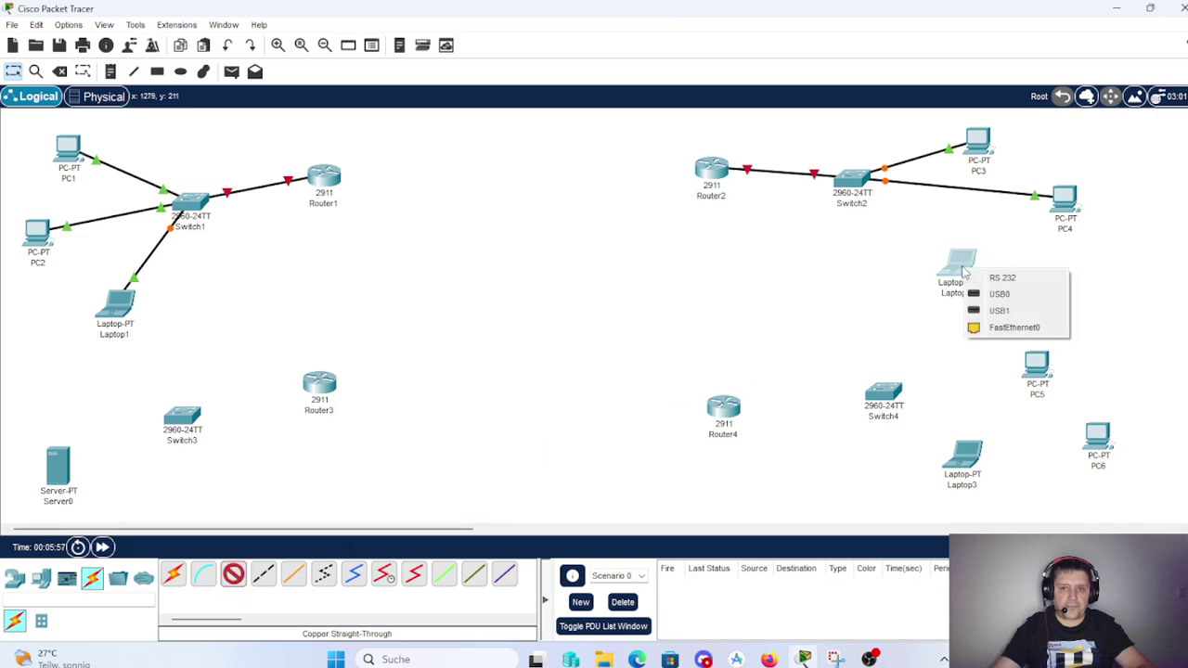
pyautogui.click(1015, 327)
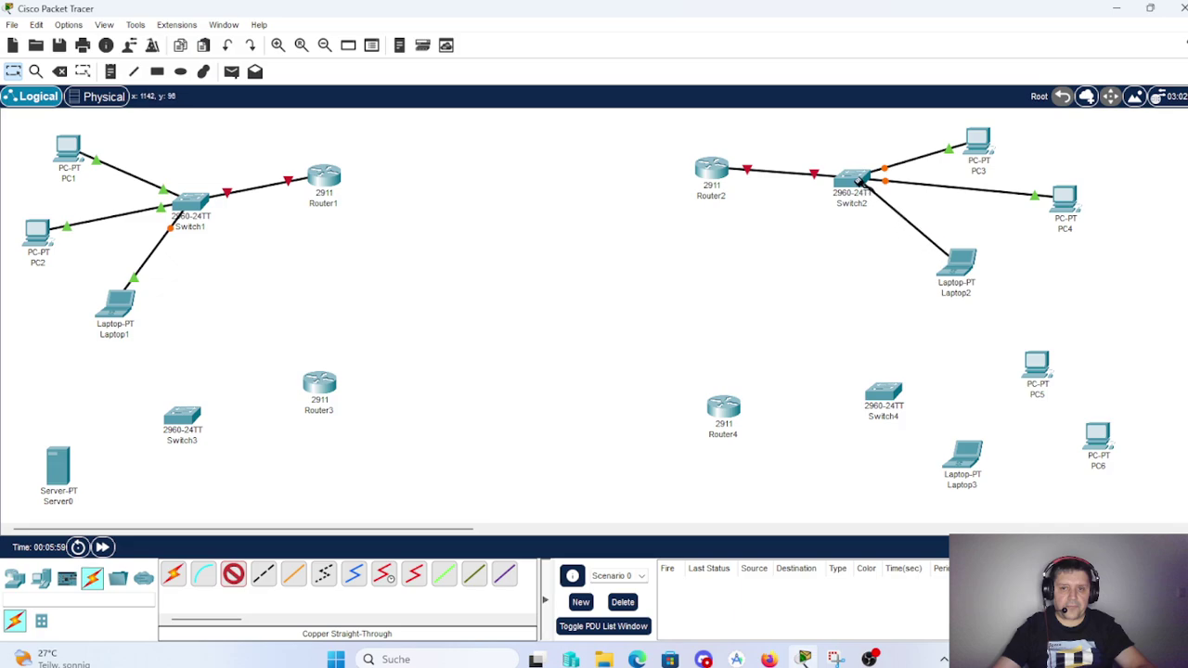
pyautogui.click(854, 183)
pyautogui.click(895, 207)
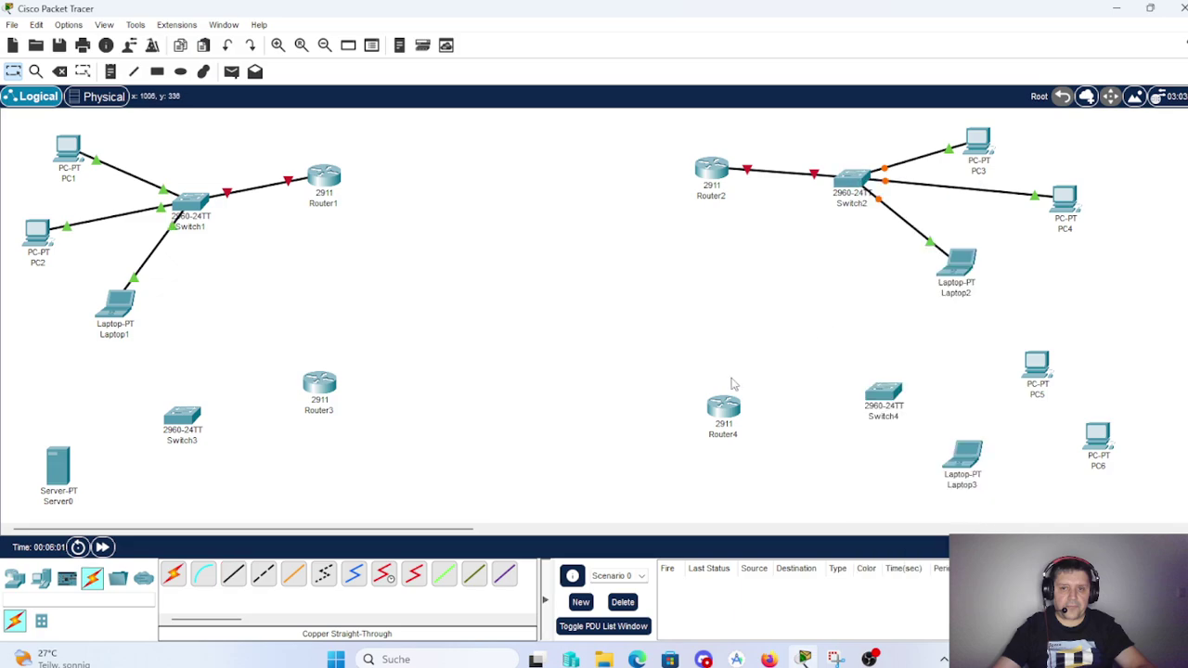
# - Connect GigabitEthernet0/0 of Router4 to GigabitEthernet0/1 of Switch4 with a copper straight-through cable
pyautogui.click(235, 577)
pyautogui.click(738, 410)
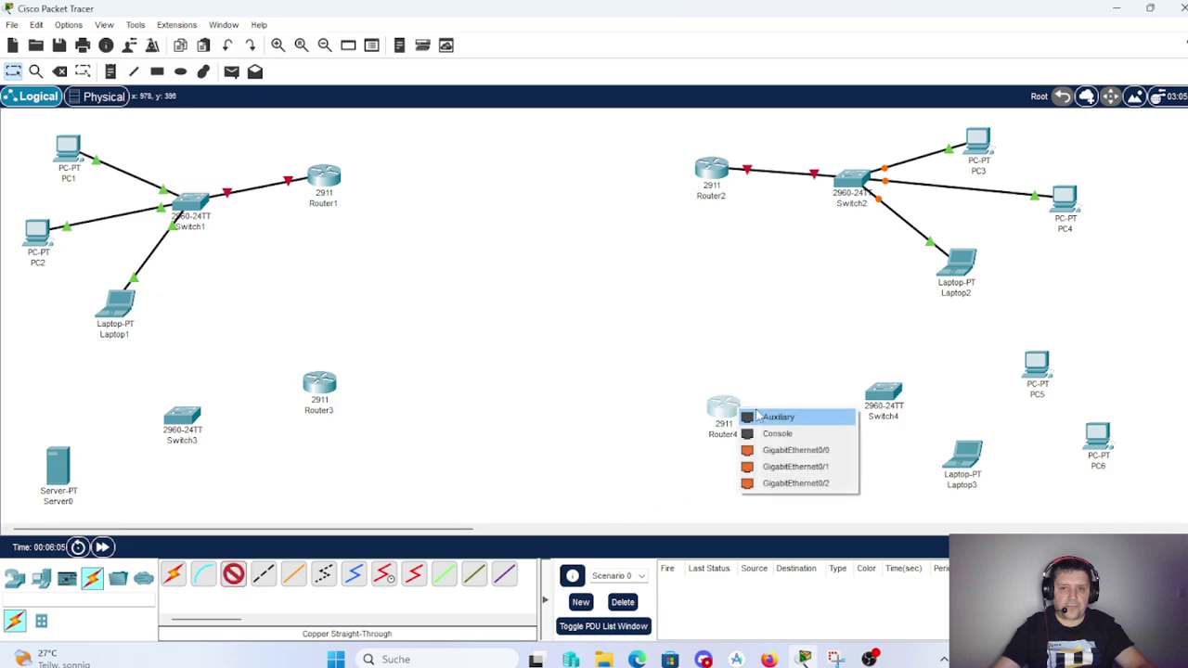
pyautogui.click(800, 450)
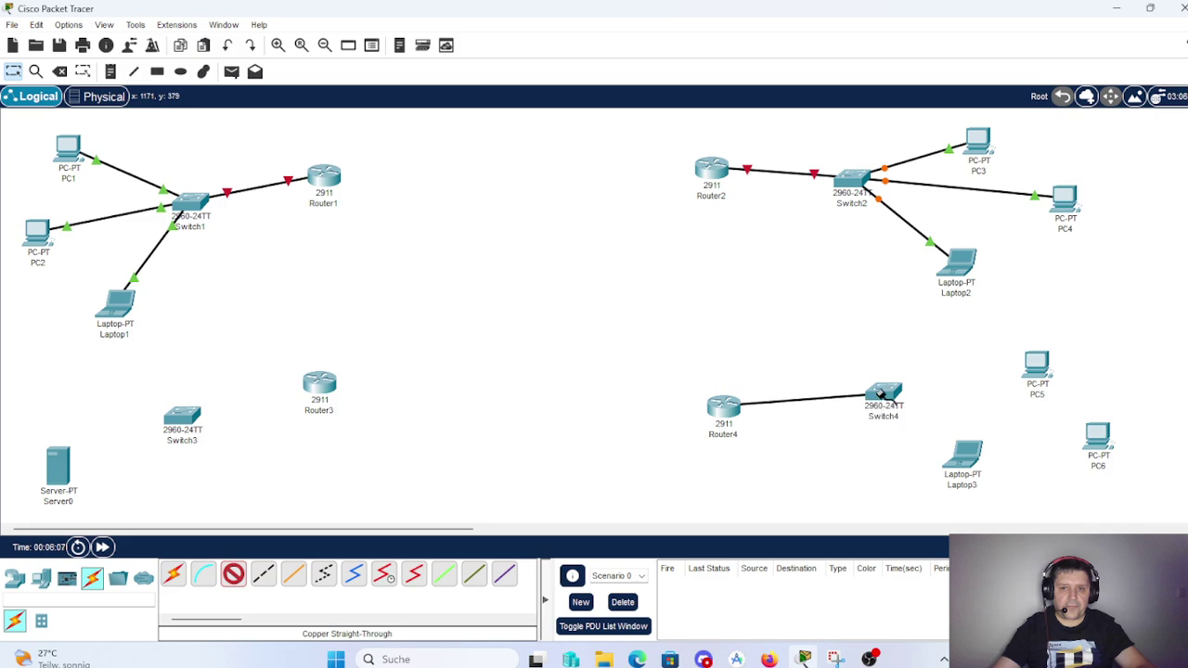
pyautogui.click(879, 394)
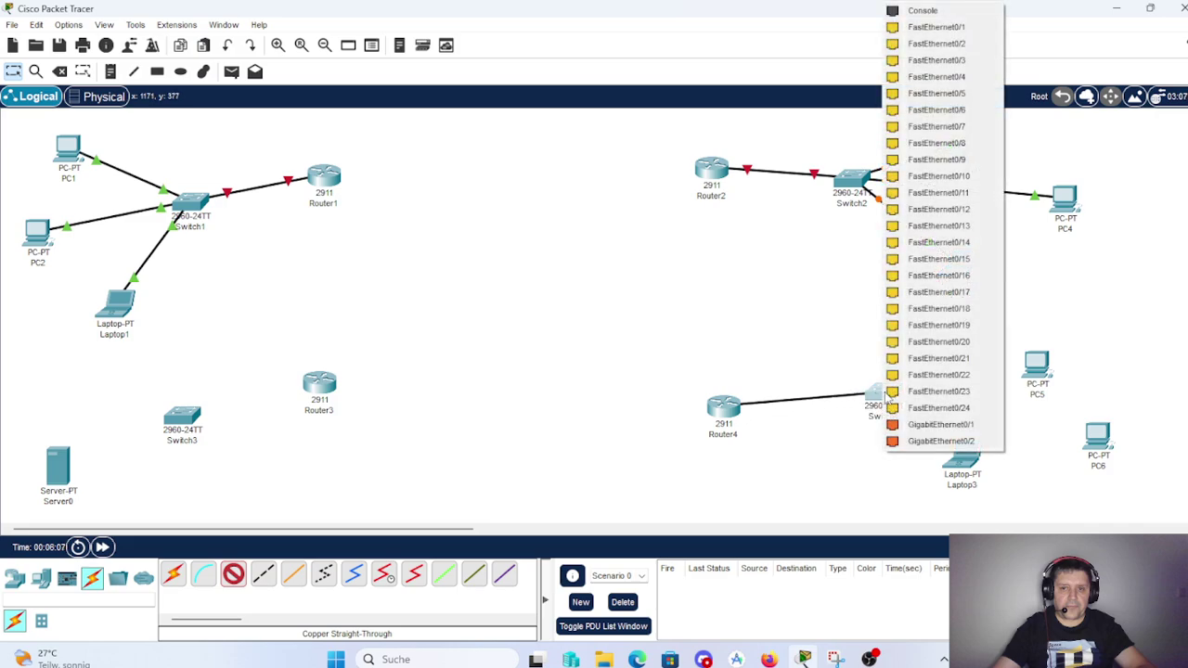
pyautogui.click(950, 427)
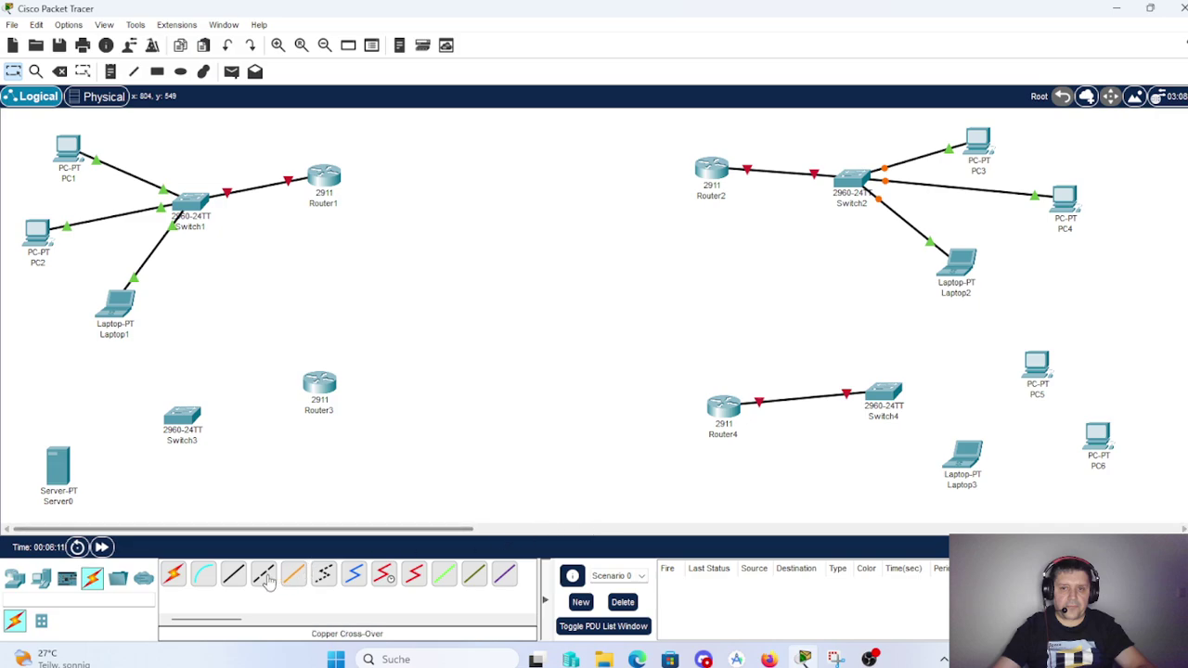
# - Connect FastEthernet0/1 of Switch4 to PC5 with a copper straight-through cable
pyautogui.click(234, 575)
pyautogui.click(885, 393)
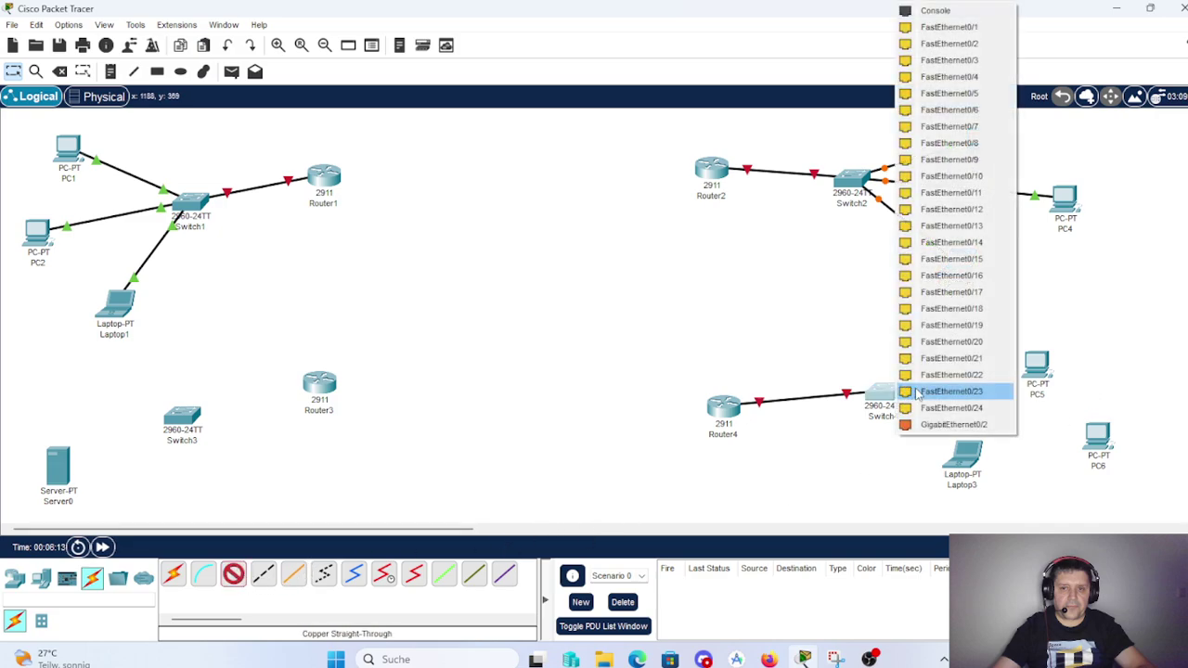
pyautogui.click(984, 28)
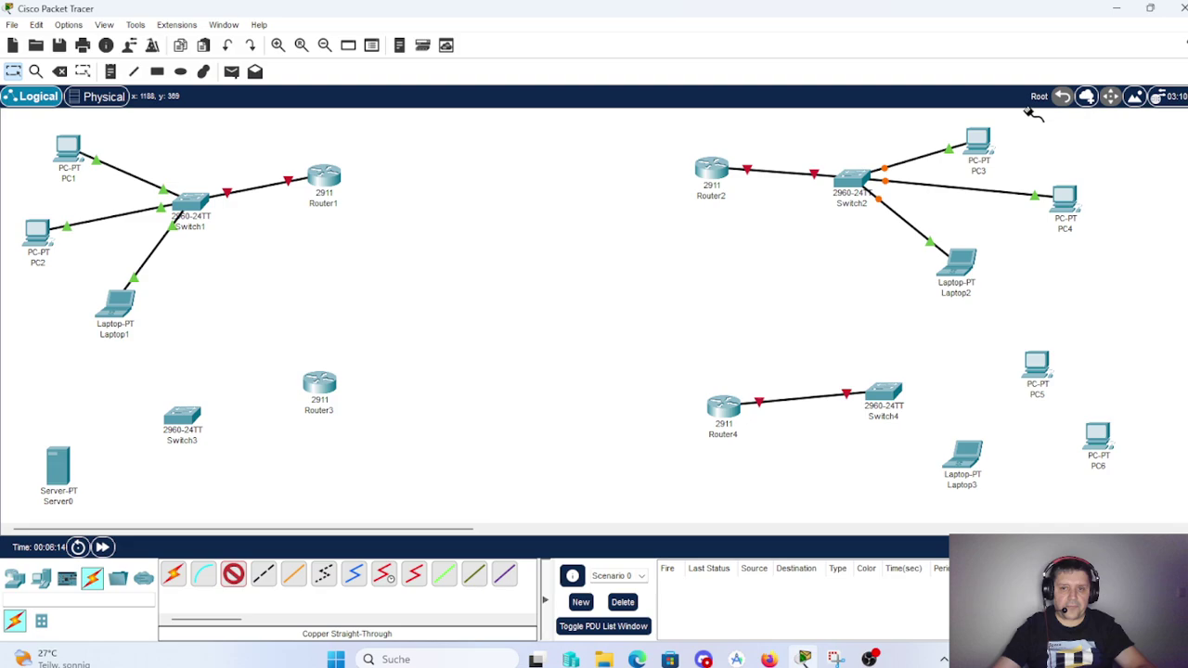
pyautogui.click(1036, 373)
pyautogui.click(1085, 432)
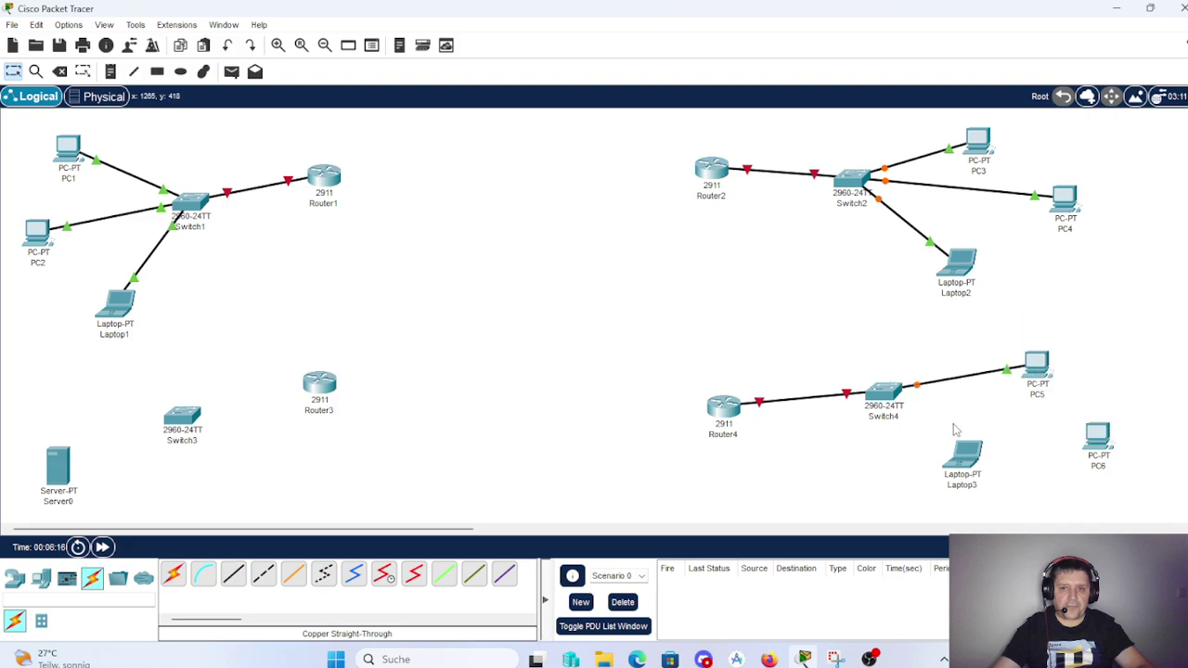
# - Connect FastEthernet0/2 of Switch4 to PC6 with a copper straight-through cable
pyautogui.click(234, 575)
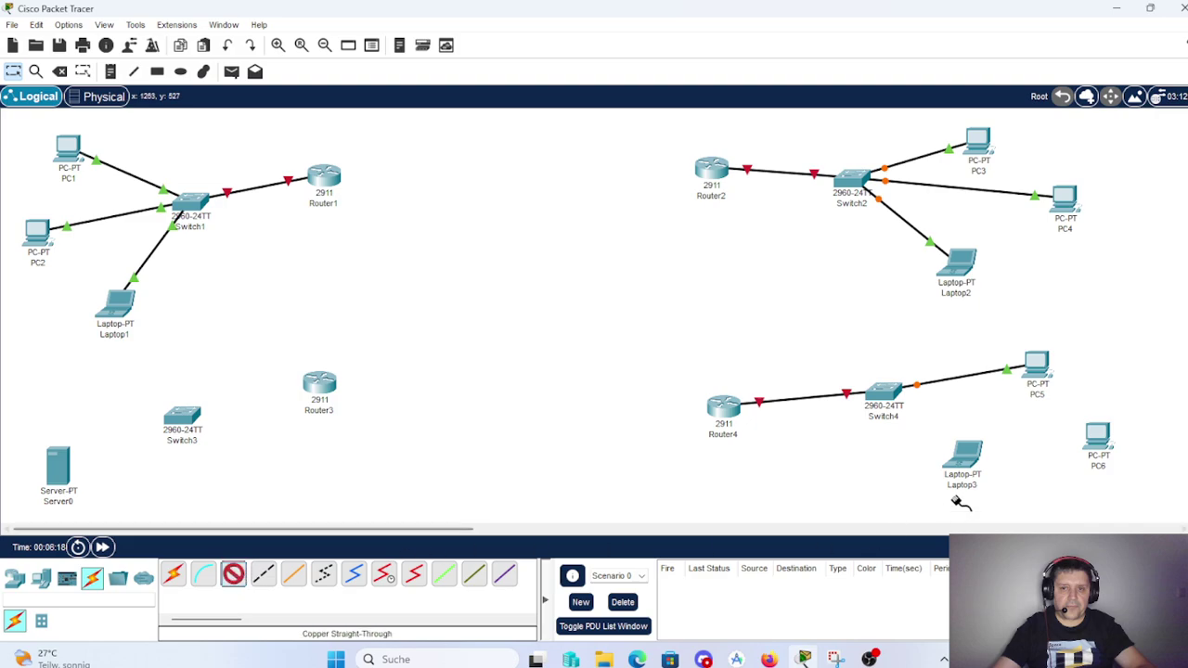
pyautogui.click(898, 401)
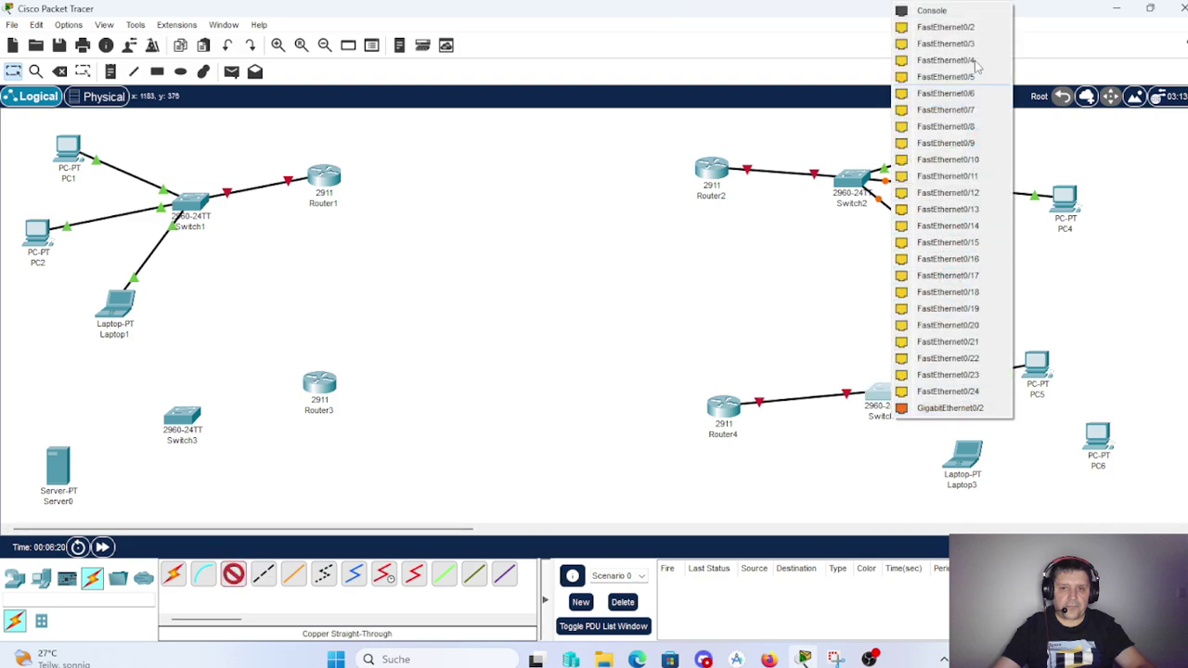
pyautogui.click(961, 30)
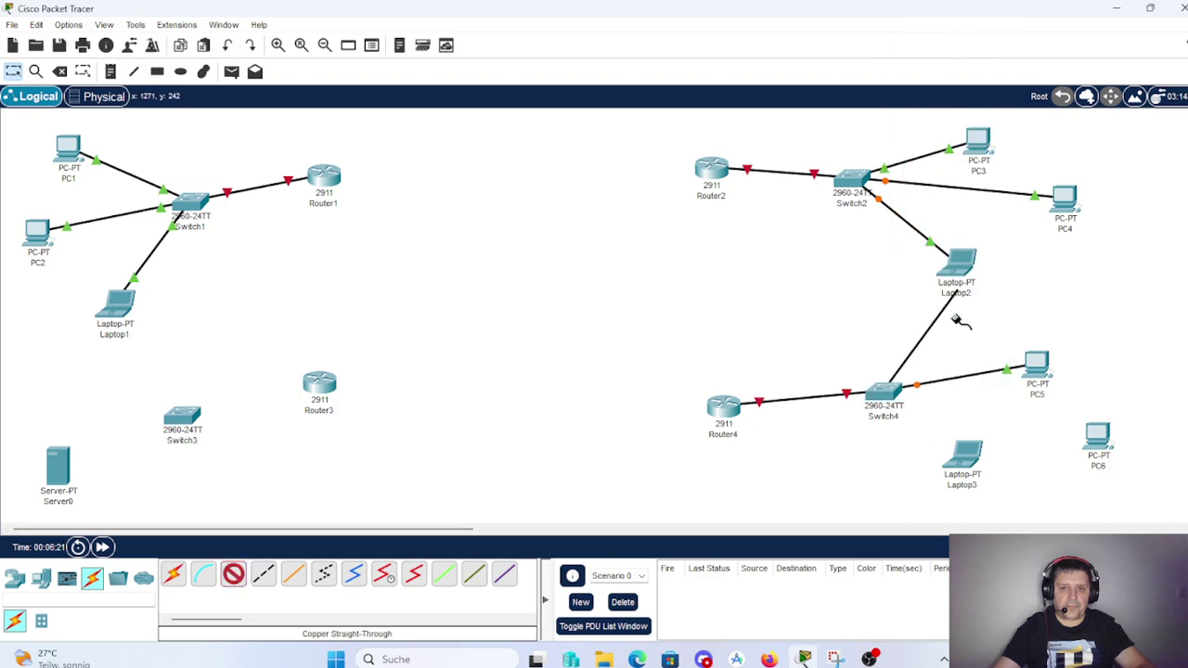
pyautogui.click(1095, 445)
pyautogui.click(1158, 502)
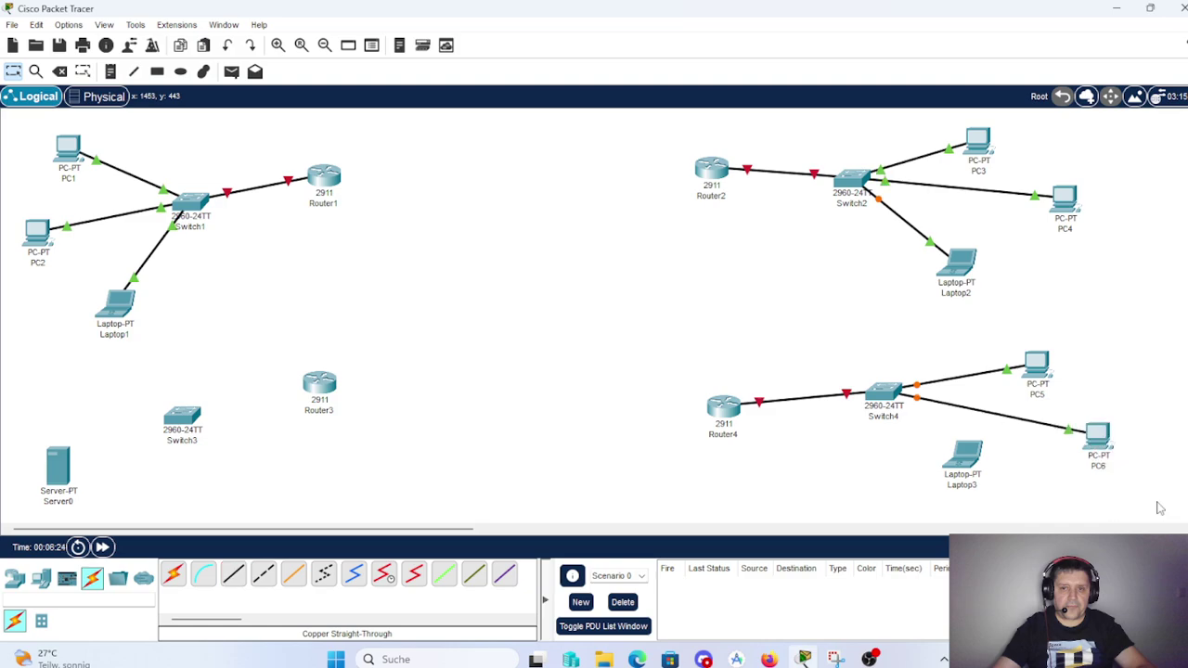
# - Connect FastEthernet0/3 of Switch4 to Laptop3 with a copper straight-through cable
pyautogui.click(232, 574)
pyautogui.click(882, 397)
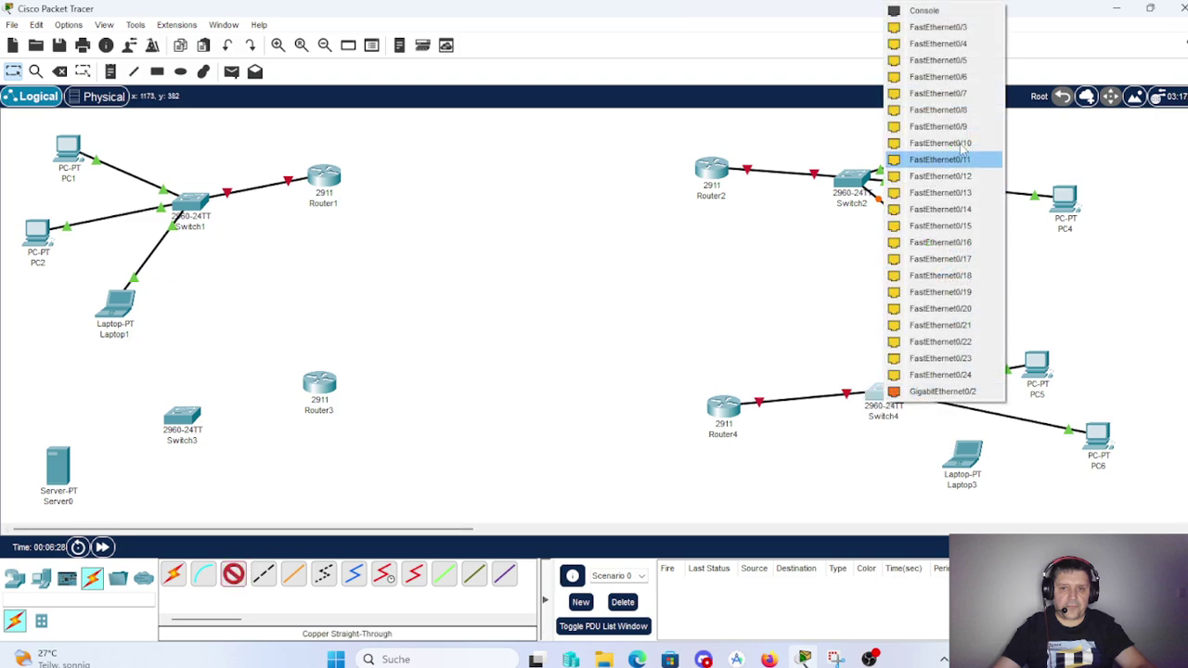
pyautogui.click(937, 27)
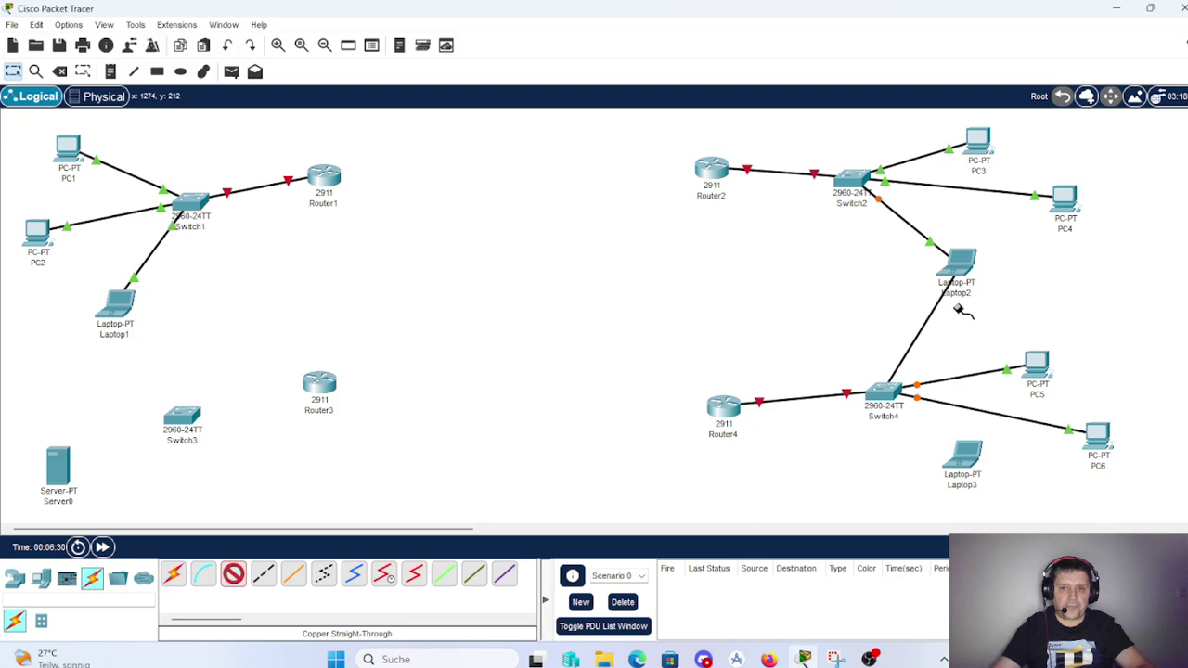
pyautogui.click(965, 461)
pyautogui.click(1010, 519)
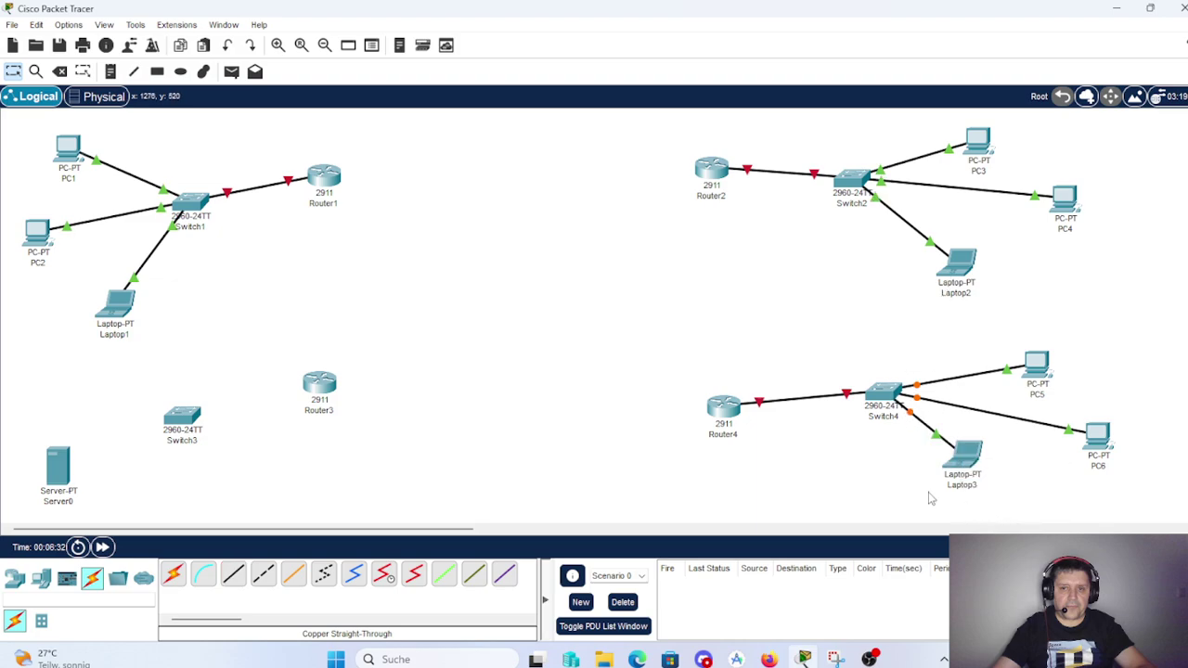
# - Connect GigabitEthernet0/0 of Router3 to GigabitEthernet0/1 of Switch3 with a copper straight-through cable
pyautogui.click(233, 575)
pyautogui.click(318, 388)
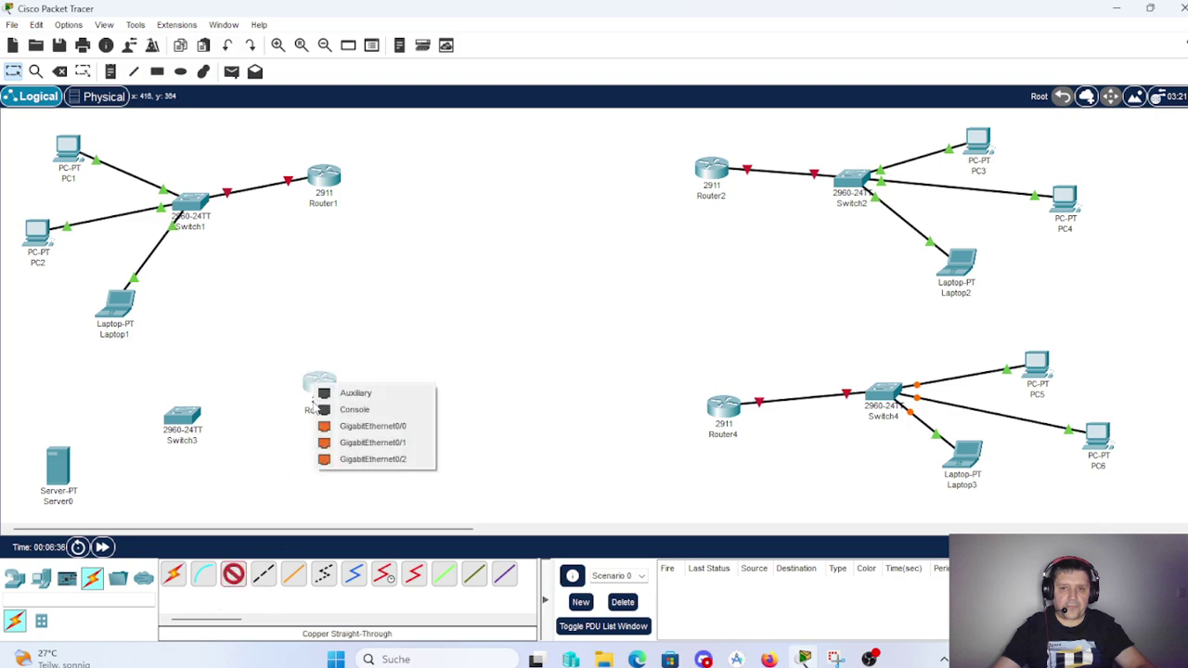
pyautogui.click(348, 442)
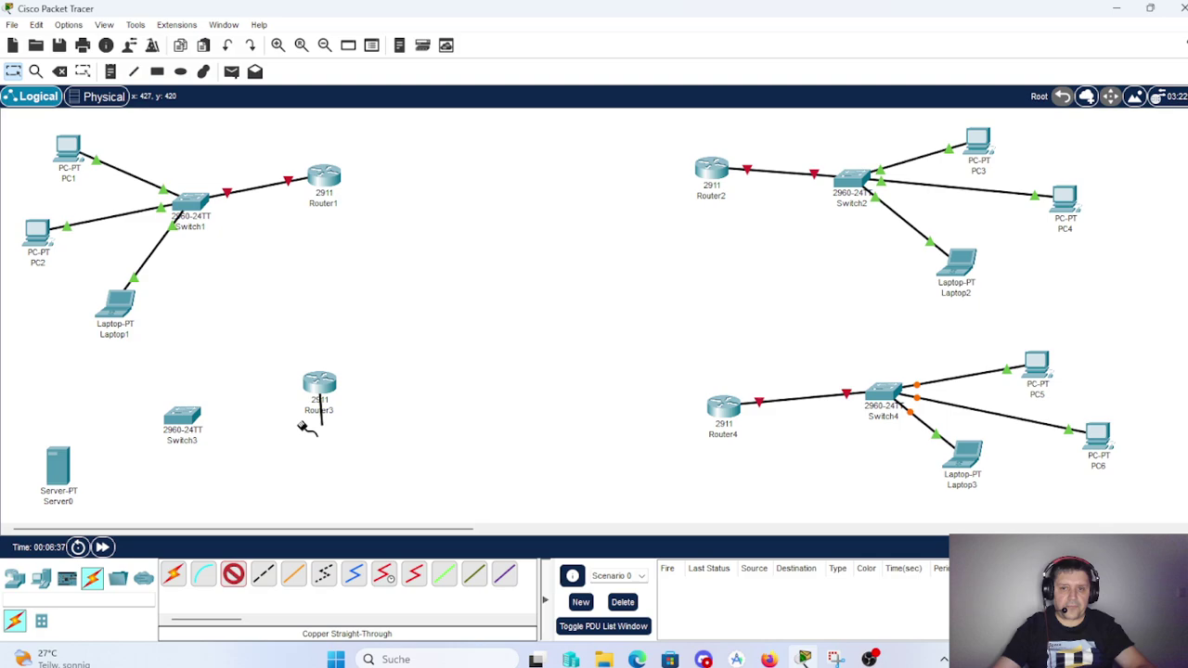
pyautogui.click(186, 419)
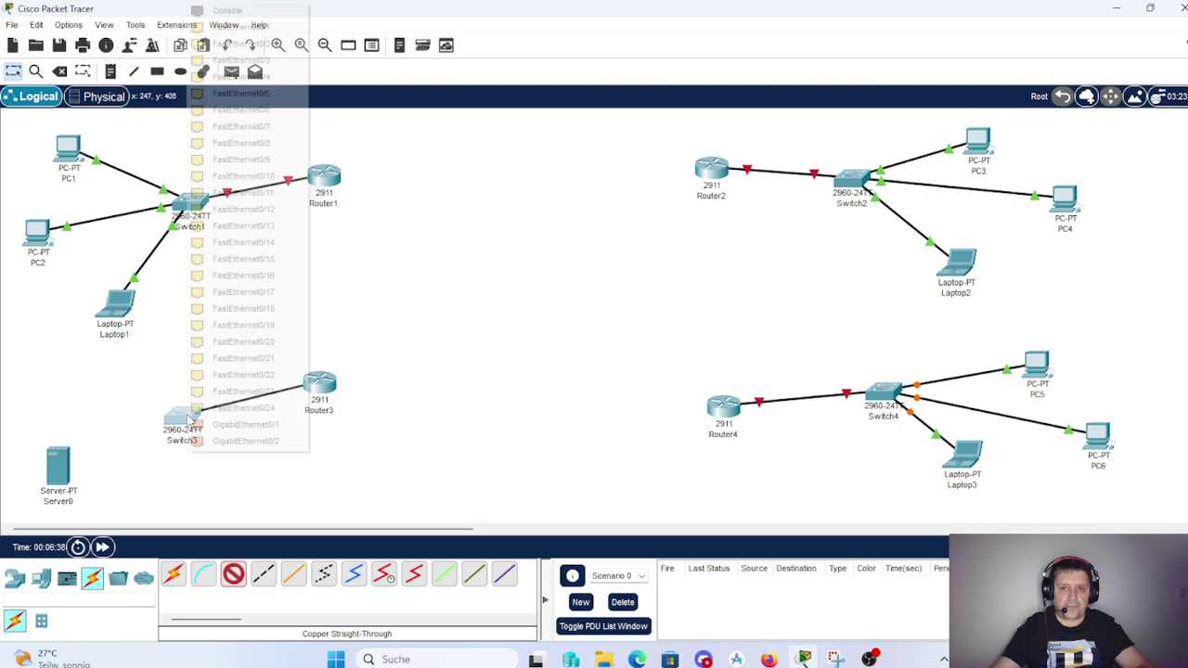
pyautogui.click(243, 425)
# - Connect FastEthernet0/1 of Switch3 to FastEthernet0 of Server0 with a copper straight-through cable
pyautogui.click(234, 574)
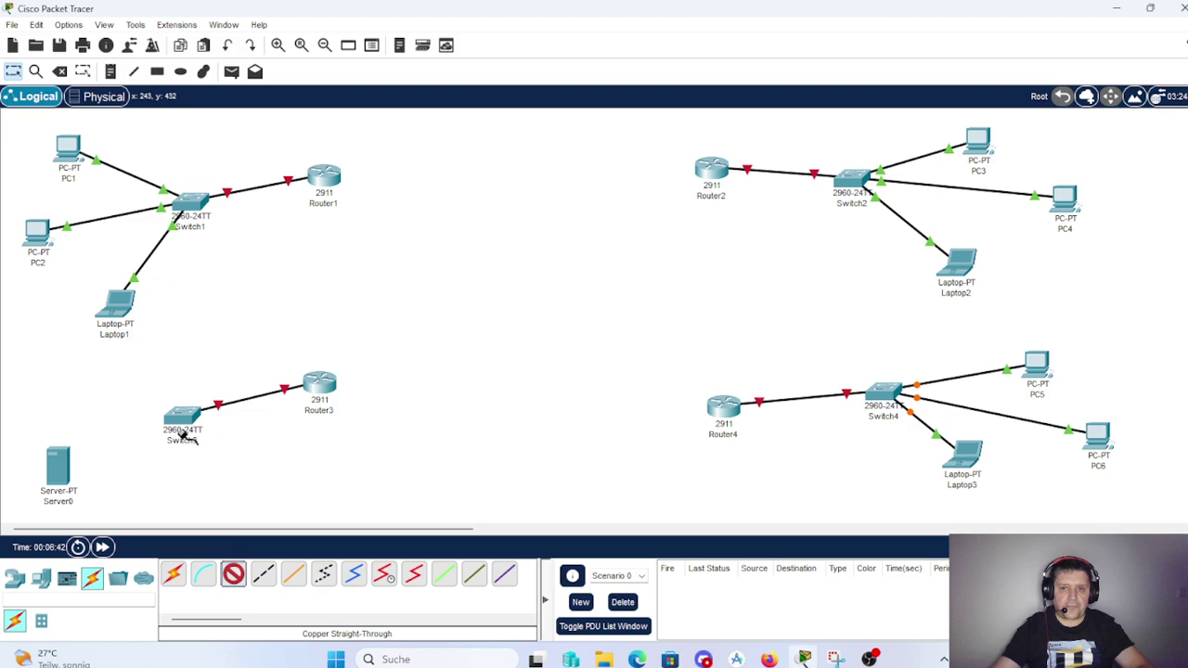
pyautogui.click(184, 419)
pyautogui.click(237, 27)
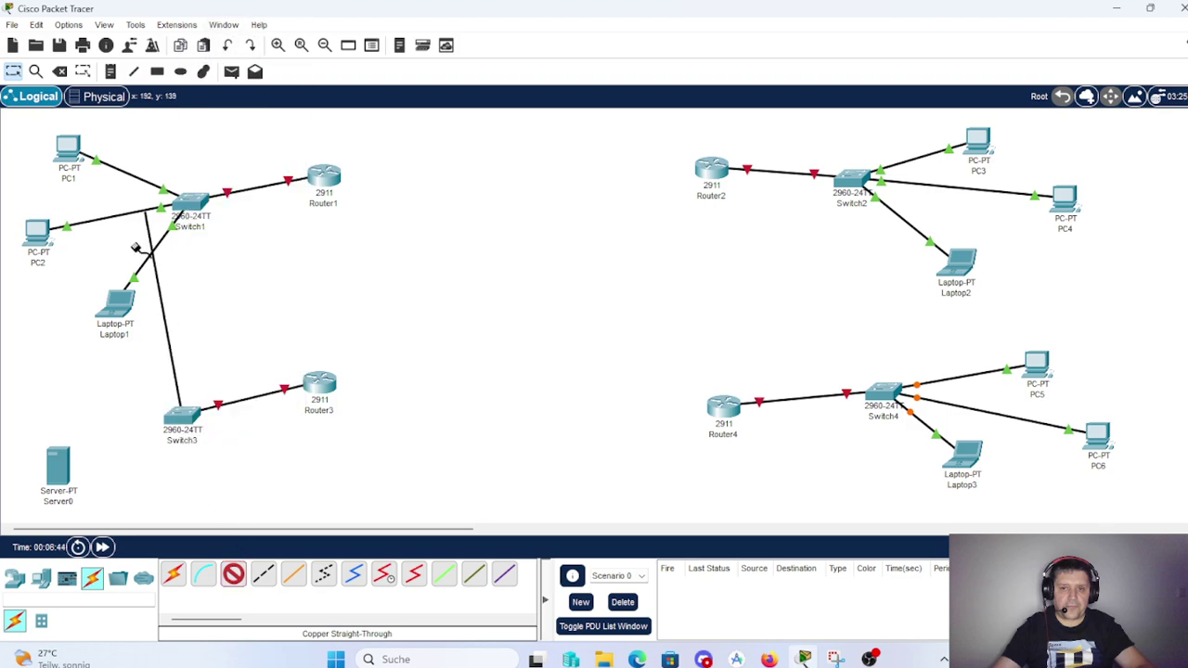
pyautogui.click(63, 470)
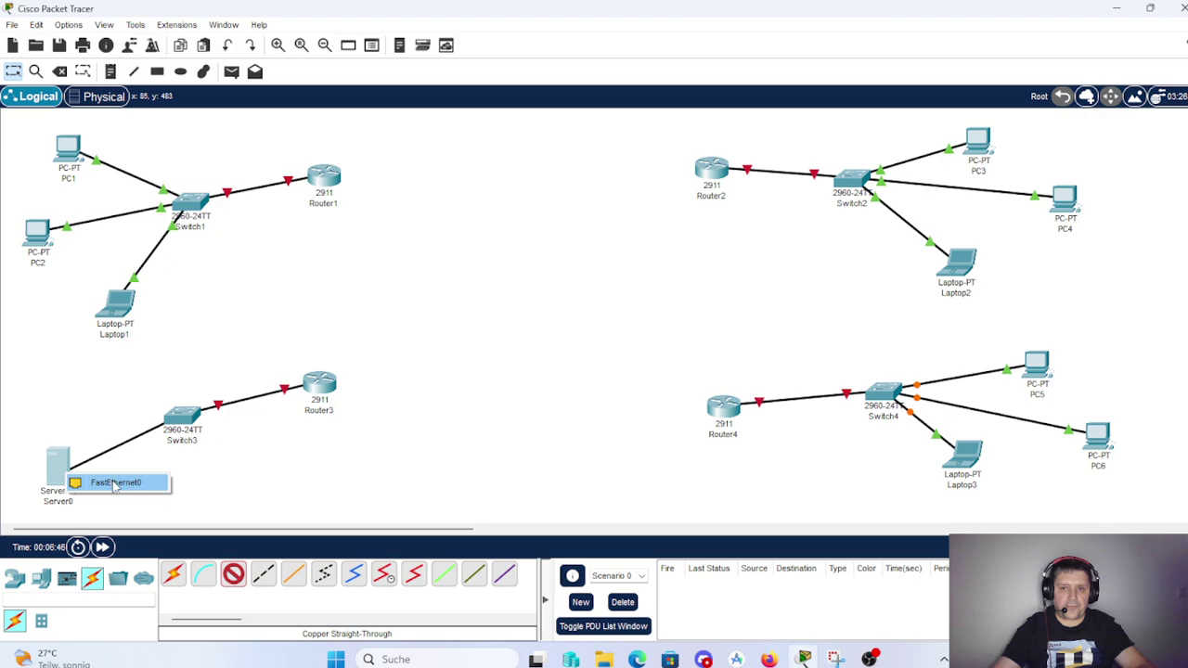
pyautogui.click(115, 483)
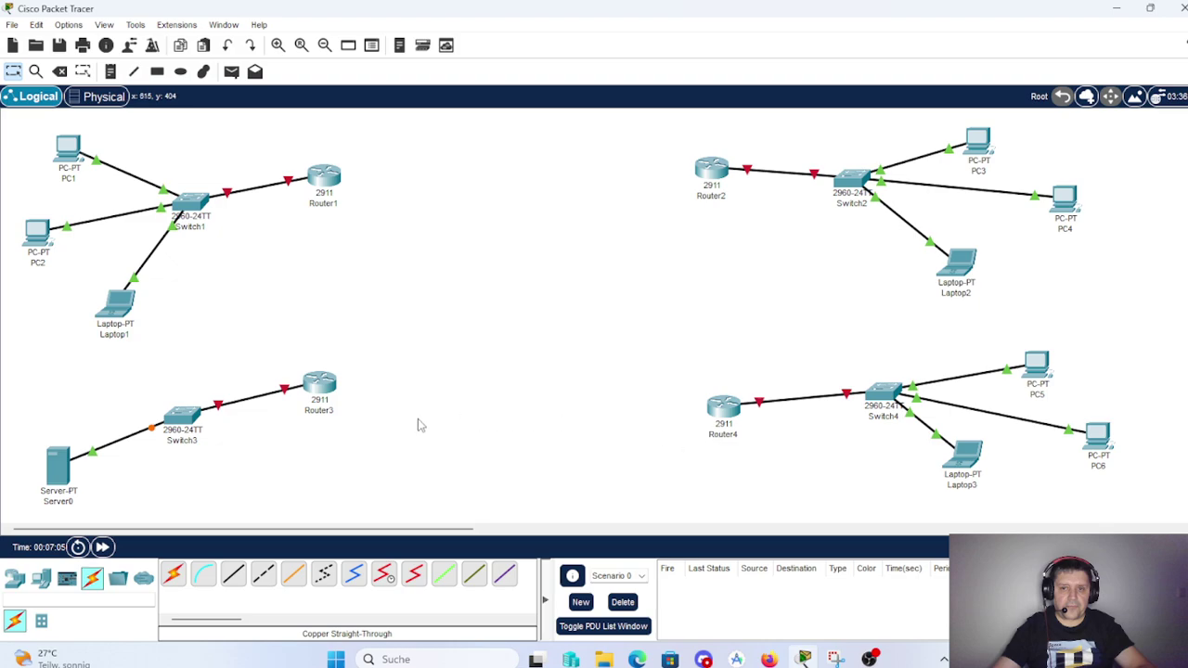
# - Connect GigabitEthernet0/1 of Router1 to GigabitEthernet0/1 of Router2 with a copper cross-over cable
pyautogui.click(264, 576)
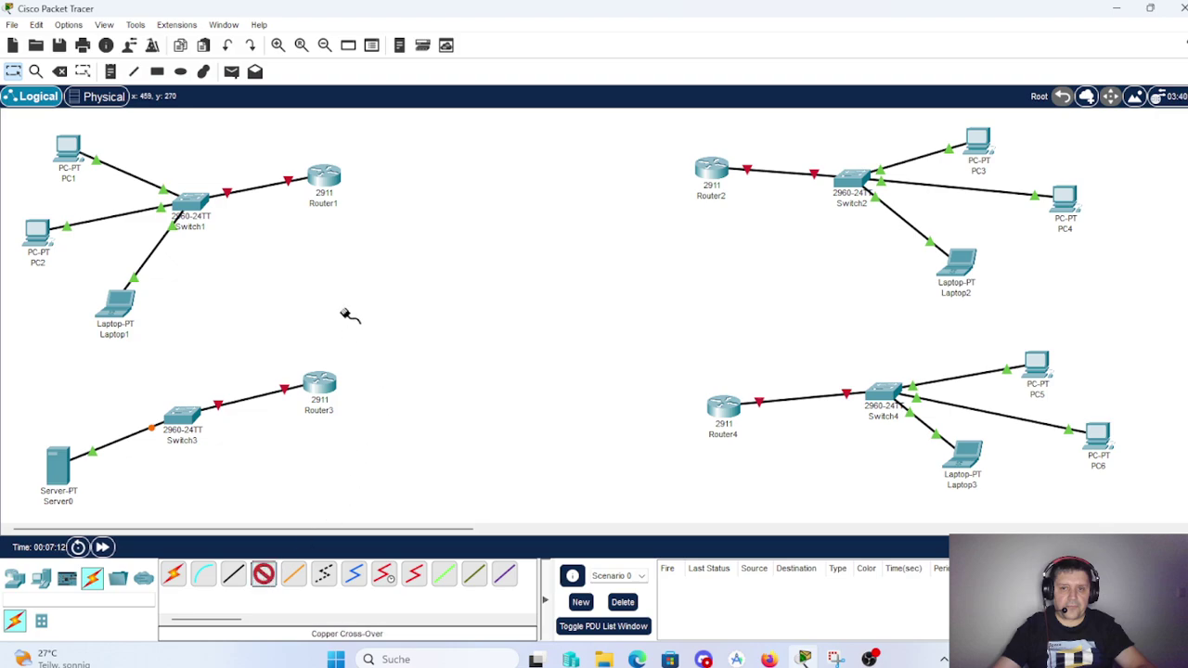
pyautogui.click(331, 173)
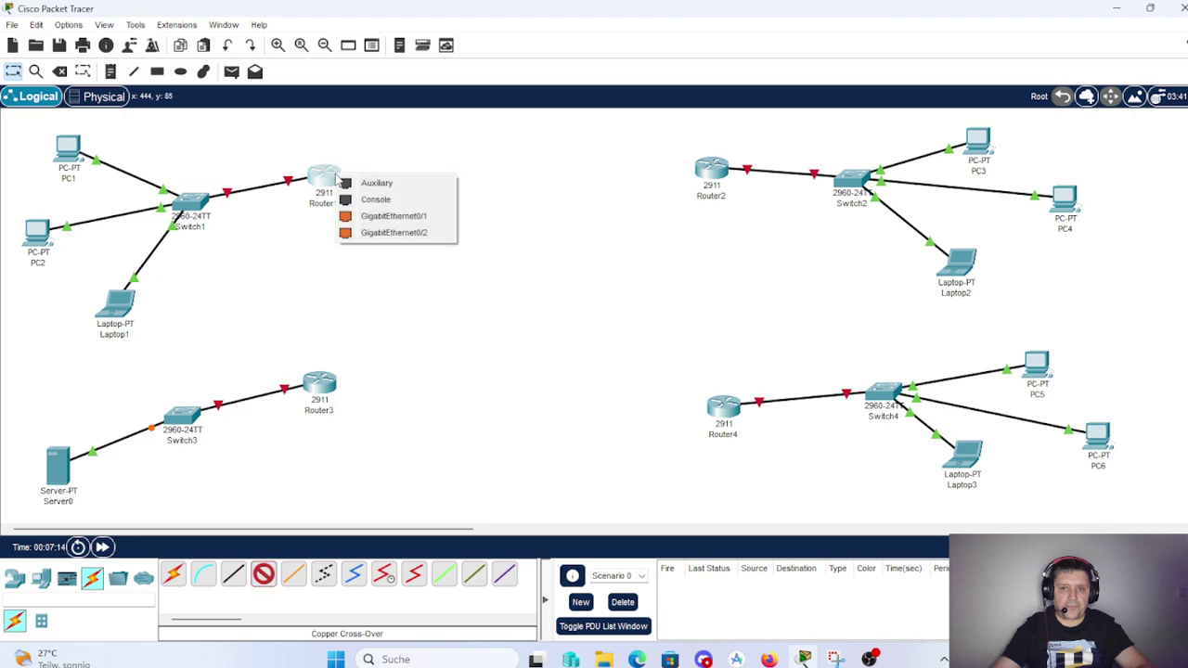
pyautogui.click(399, 213)
pyautogui.click(710, 172)
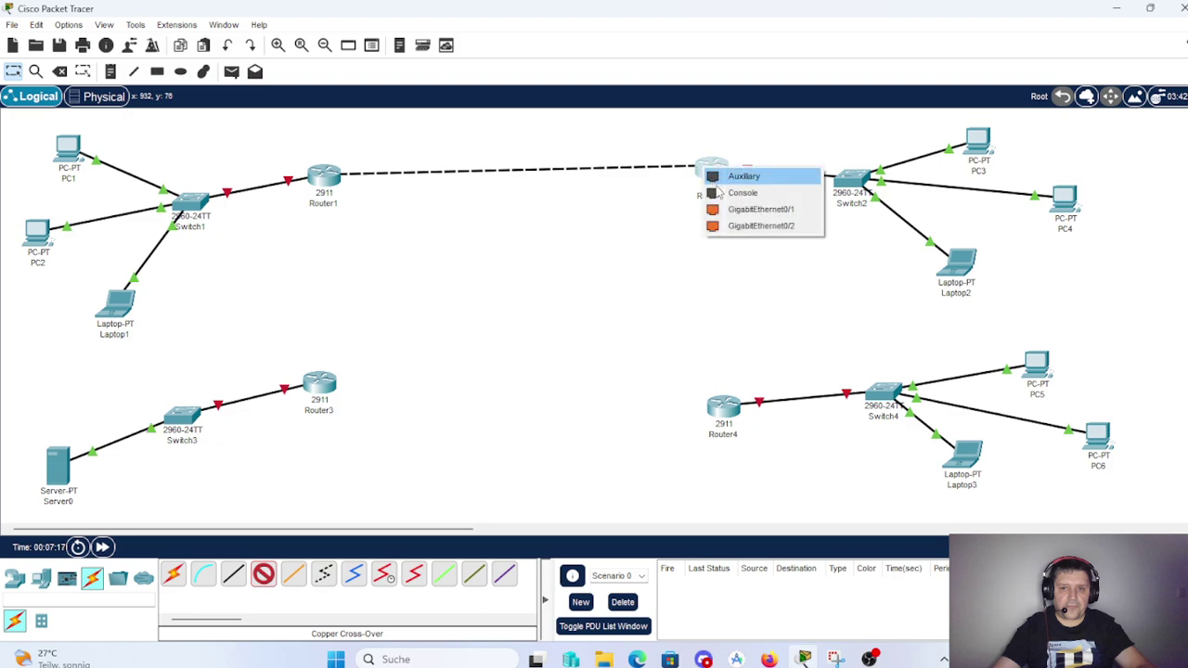
pyautogui.click(735, 210)
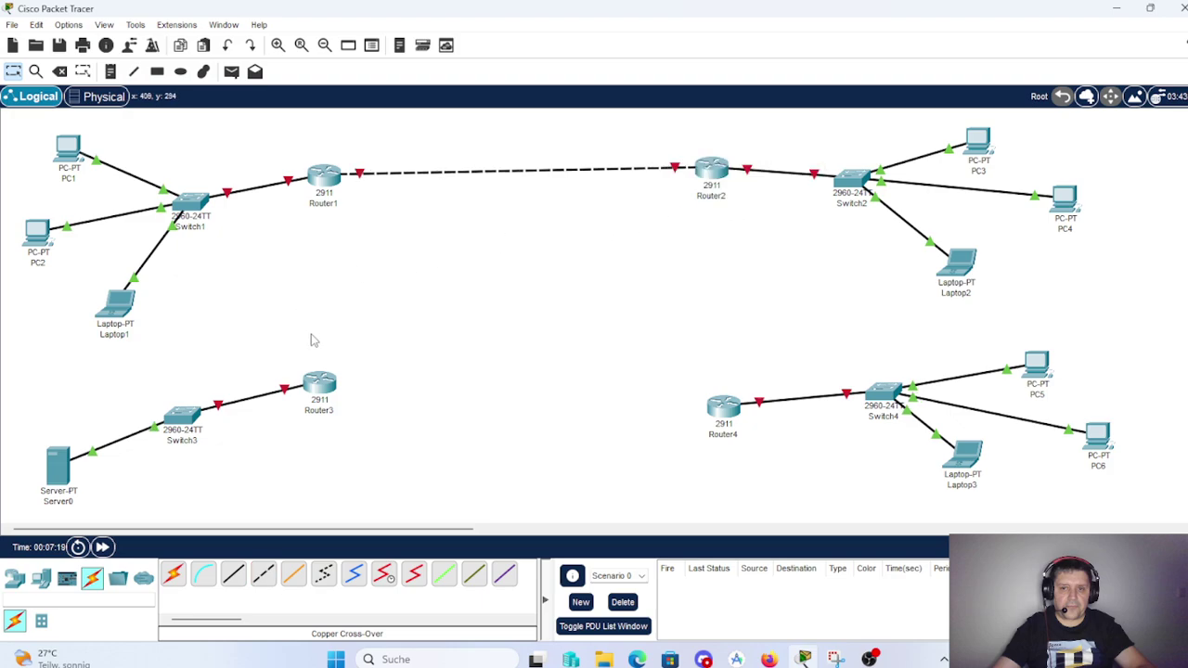
# - Connect GigabitEthernet0/2 of Router1 to GigabitEthernet0/2 of Router3 with a copper cross-over cable
pyautogui.click(263, 574)
pyautogui.click(321, 176)
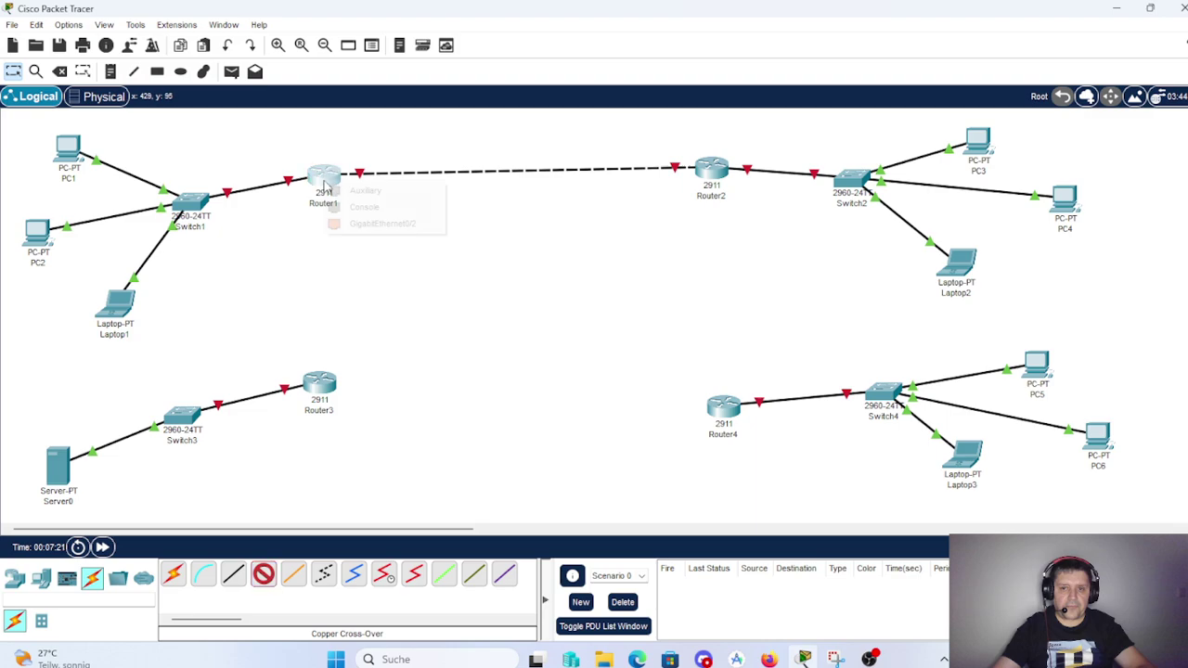
pyautogui.click(363, 224)
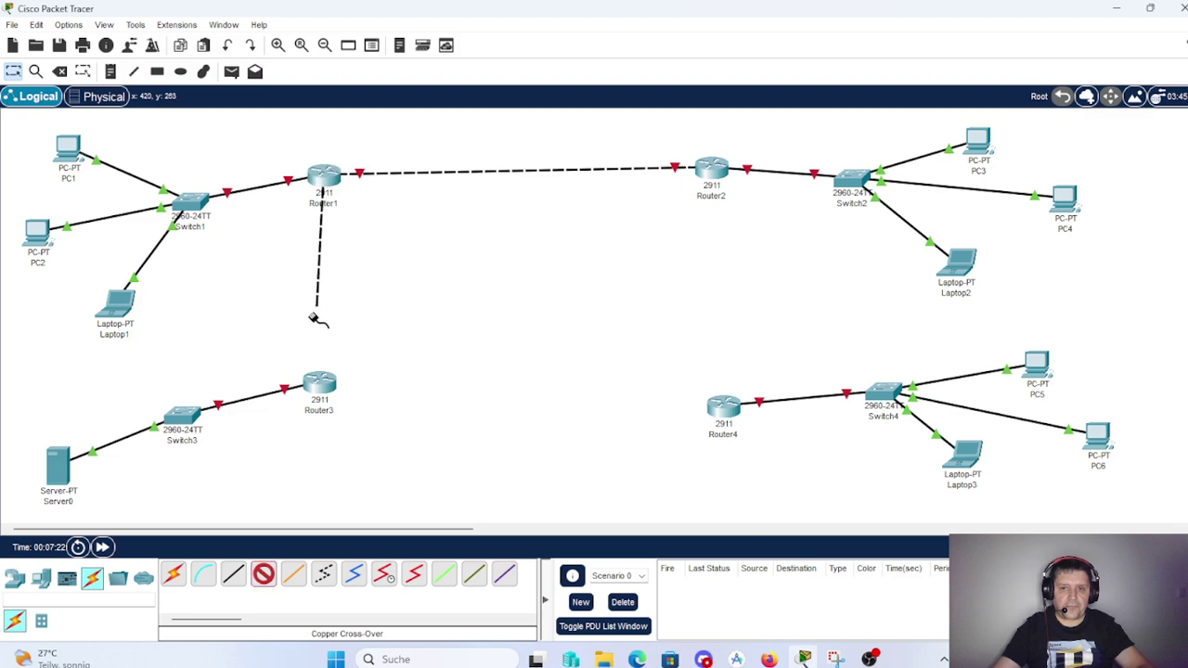
pyautogui.click(320, 383)
pyautogui.click(369, 438)
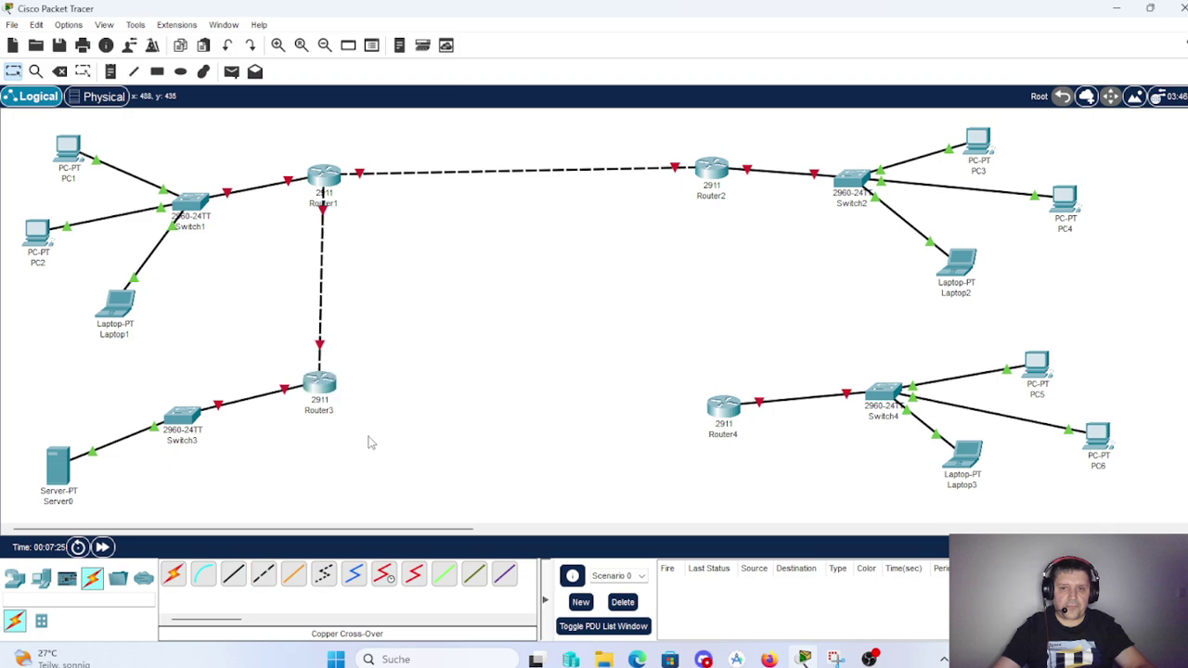
# - Connect GigabitEthernet0/1 of Router3 to GigabitEthernet0/1 of Router4 with a copper cross-over cable
pyautogui.click(264, 574)
pyautogui.click(329, 382)
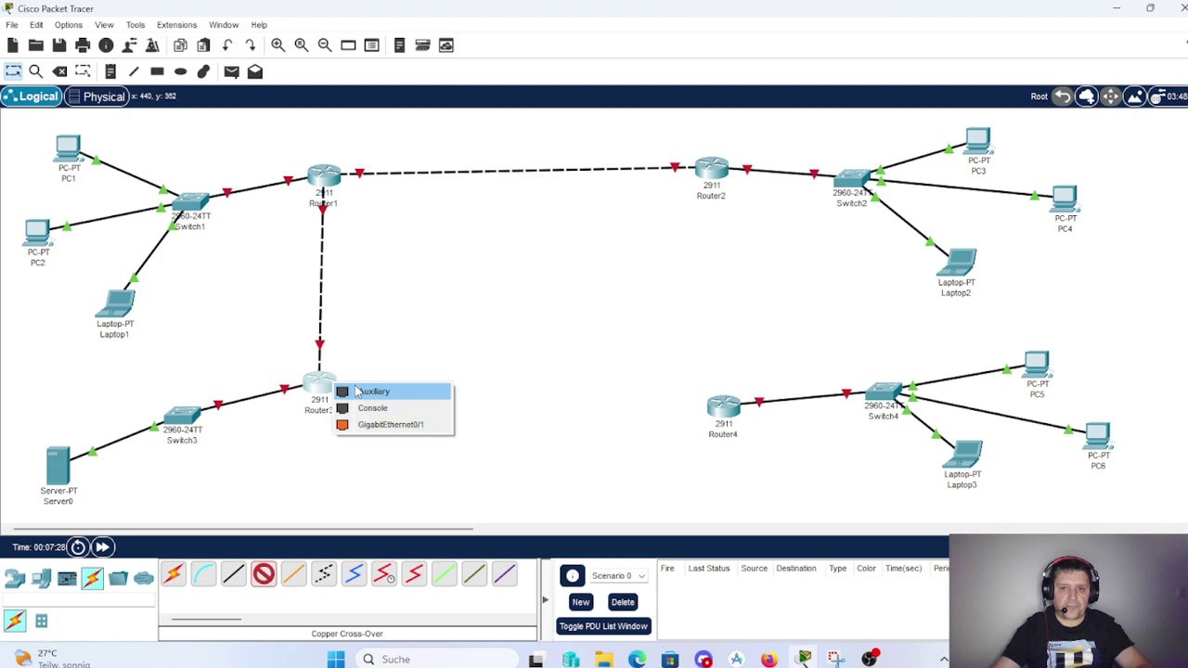
pyautogui.click(394, 422)
pyautogui.click(716, 406)
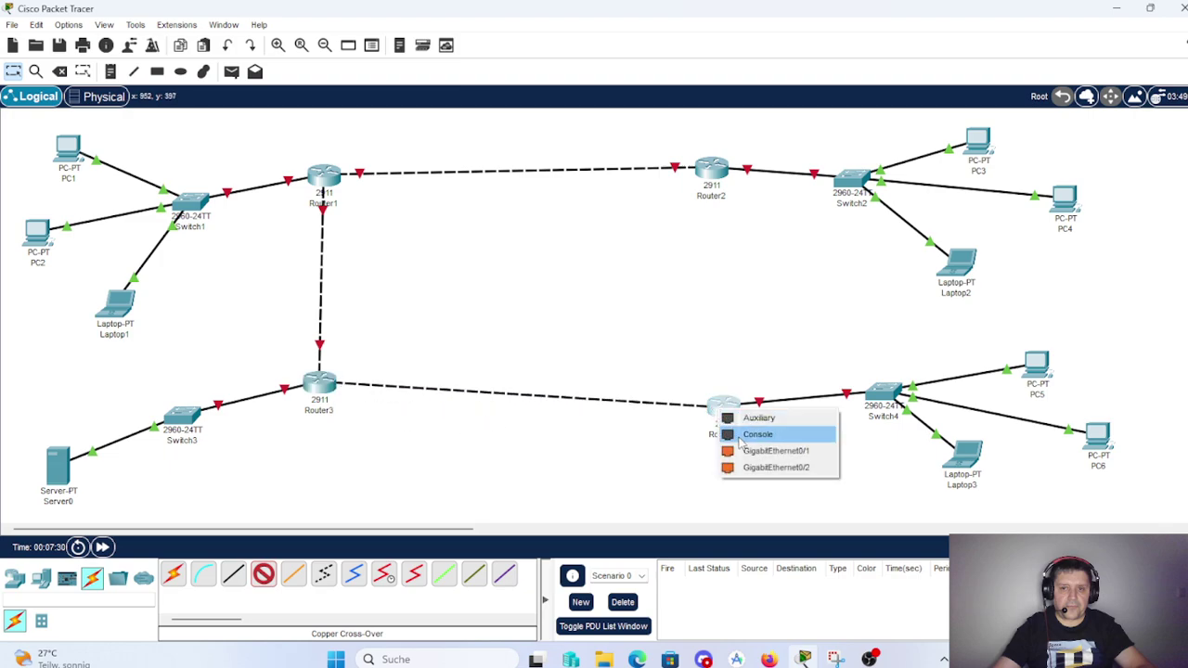
pyautogui.click(733, 451)
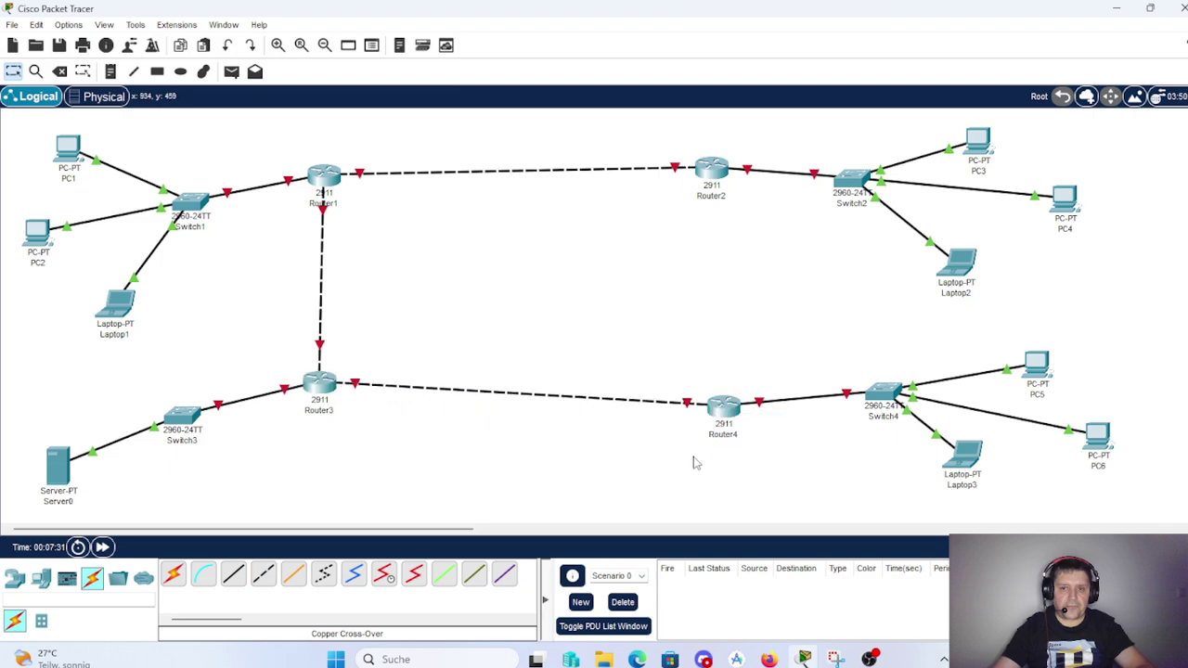
# - Connect GigabitEthernet0/2 of Router4 to GigabitEthernet0/2 of Router2 with a copper cross-over cable
pyautogui.click(263, 574)
pyautogui.click(724, 407)
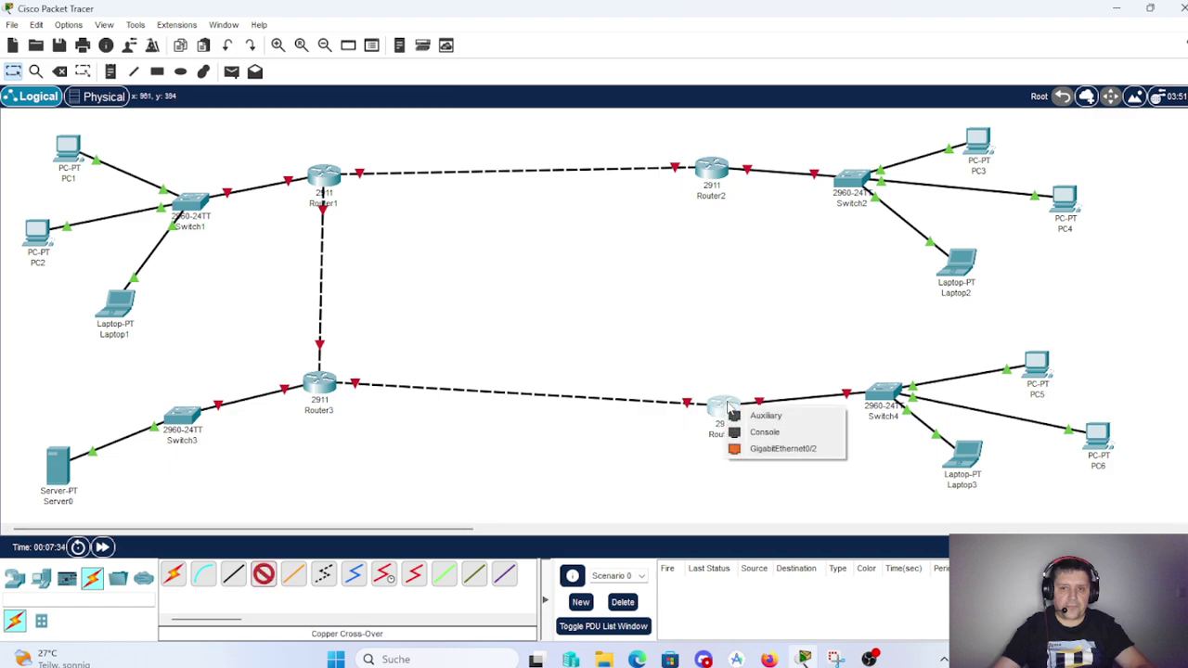
pyautogui.click(791, 450)
pyautogui.click(712, 176)
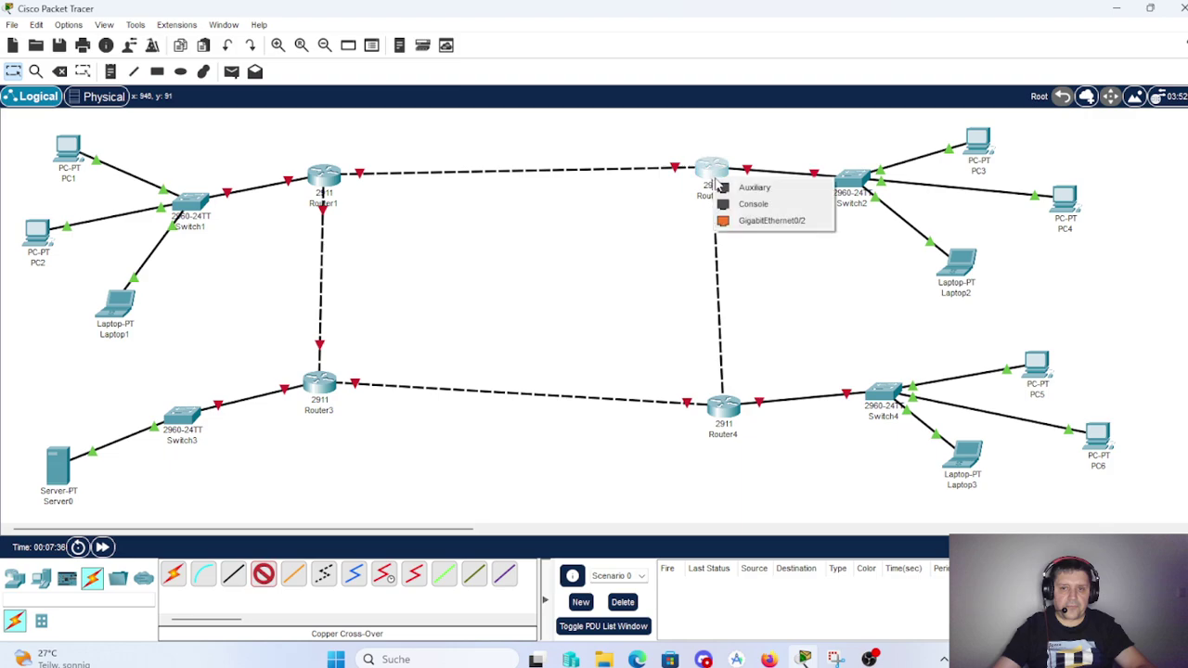
pyautogui.click(754, 222)
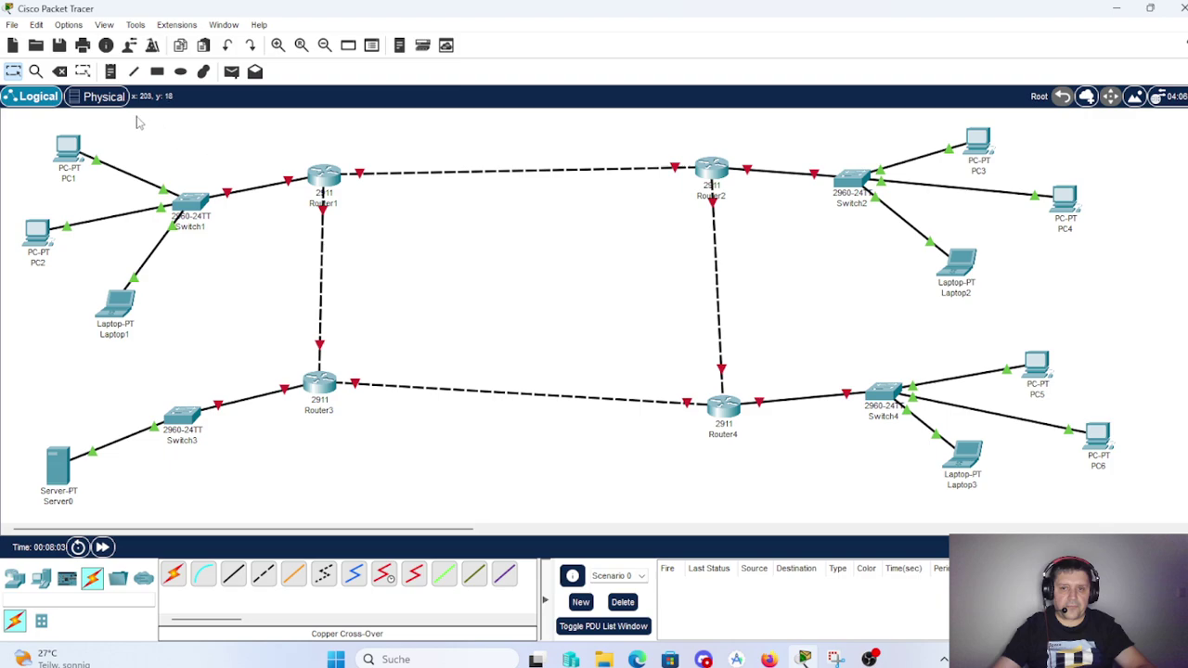
# - Place the text note LAN1 above Switch1 and the note LAN2 above Router2
pyautogui.click(112, 72)
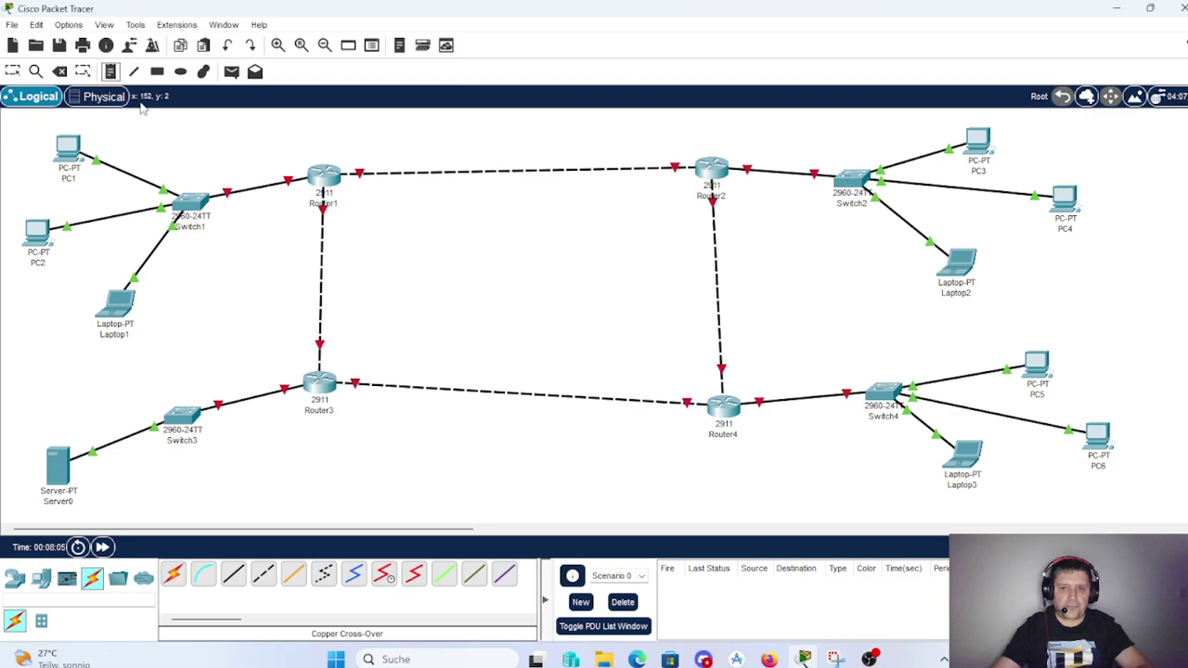
pyautogui.click(171, 120)
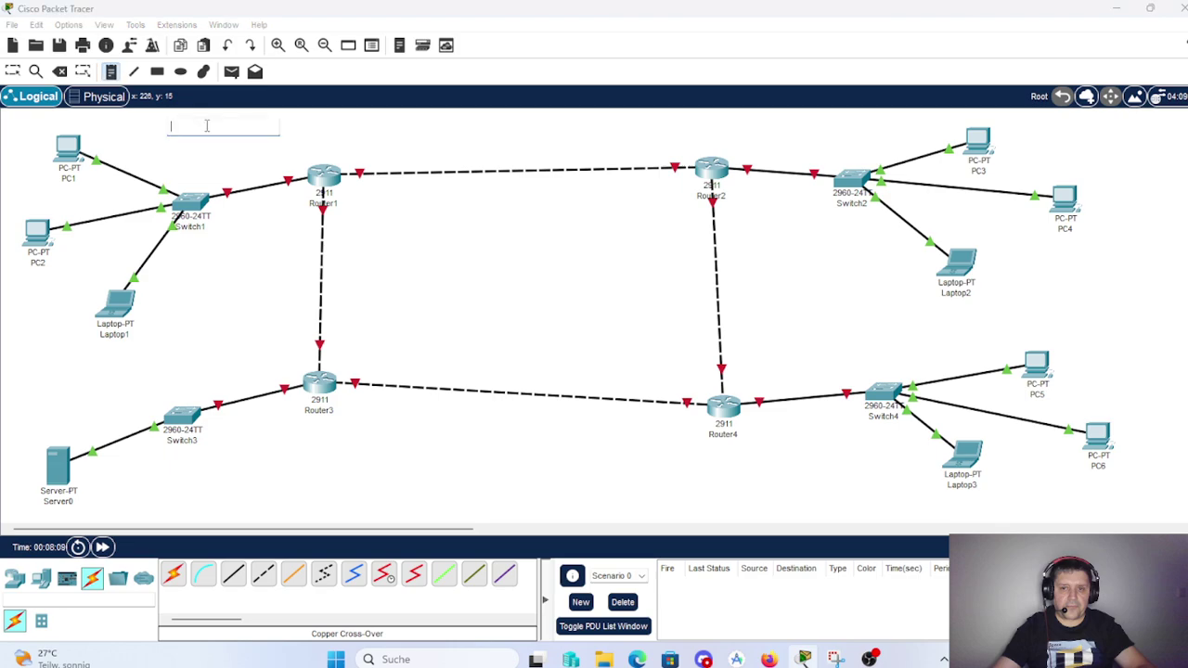
pyautogui.write('LAN1')
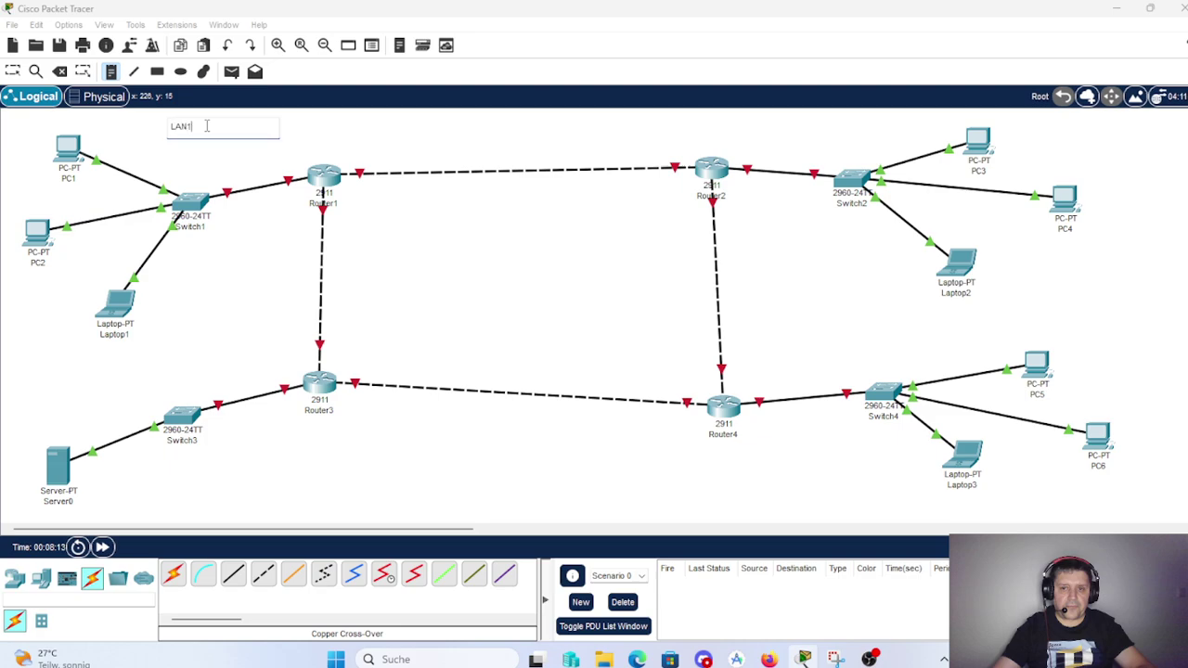
pyautogui.click(685, 120)
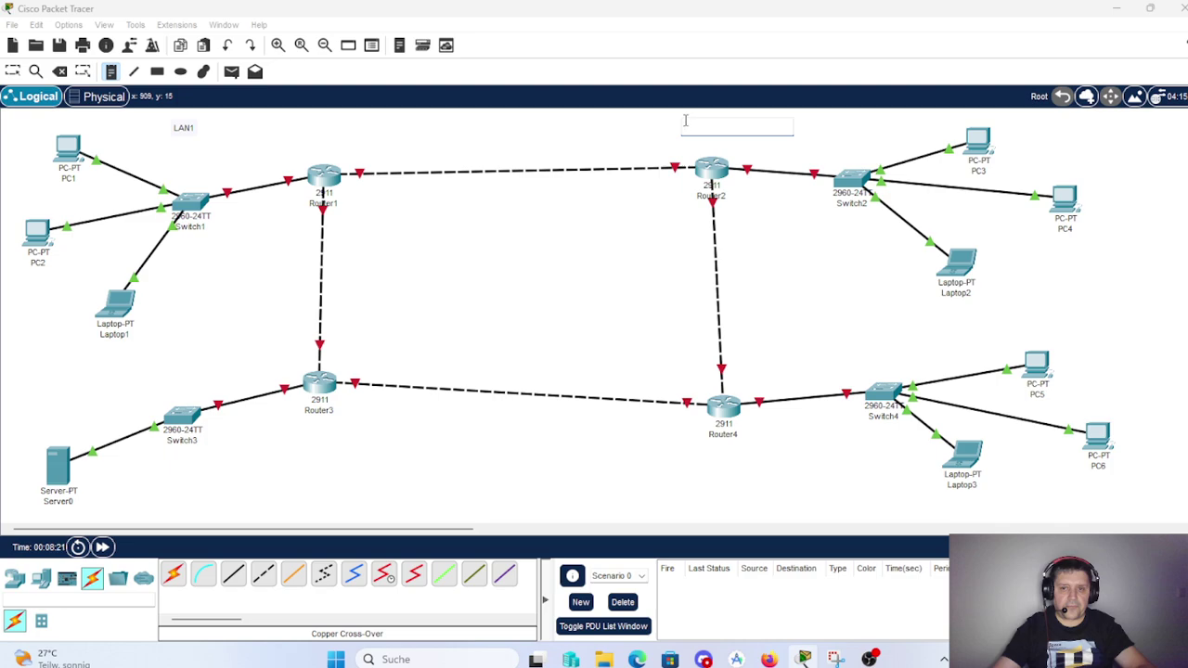
pyautogui.write('LAN2')
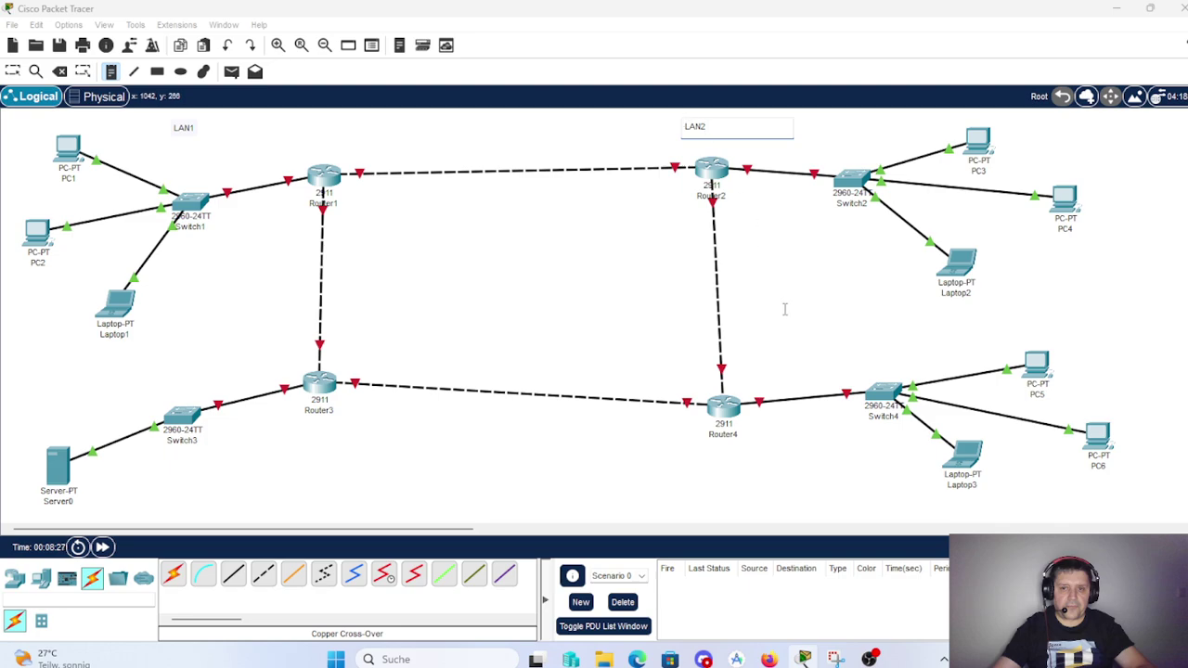
# - Place the text note LAN4 below Router4 and the note LAN3 below and between Switch3 and Router3
pyautogui.click(755, 454)
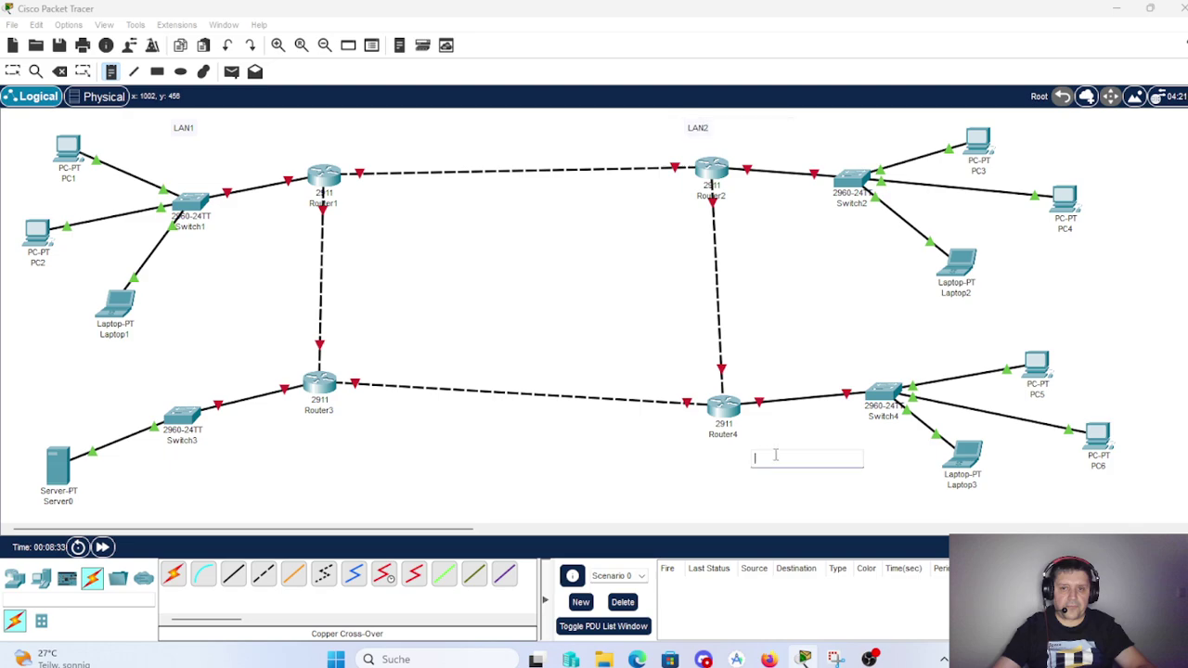
pyautogui.click(732, 495)
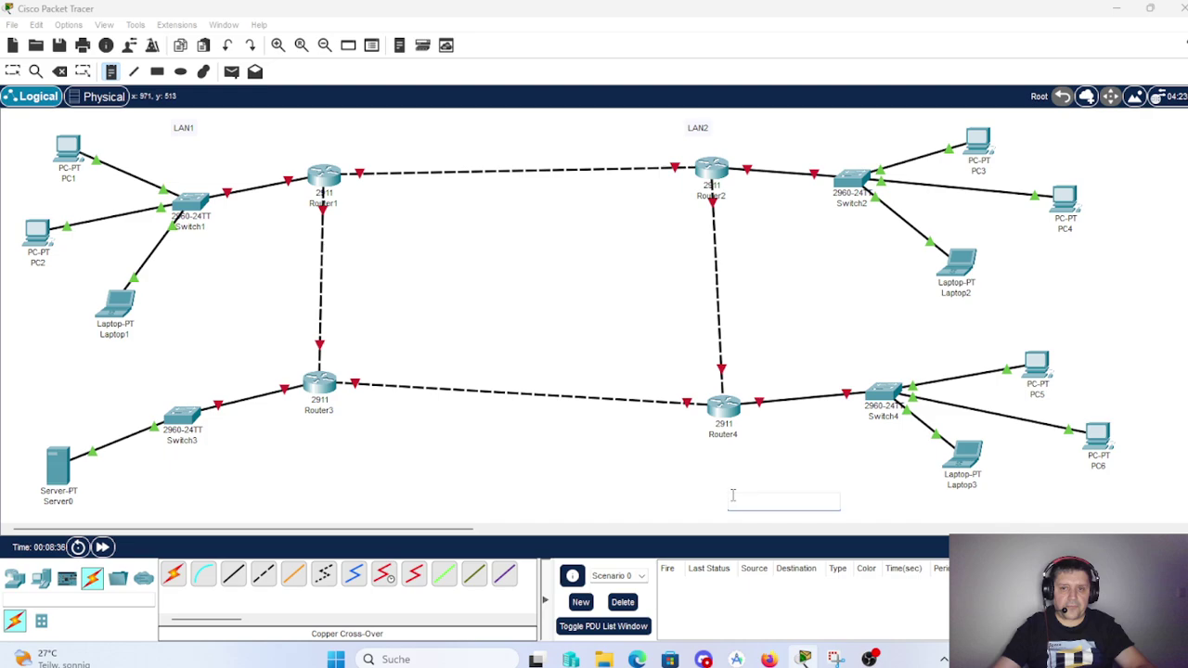
pyautogui.write('LAN4')
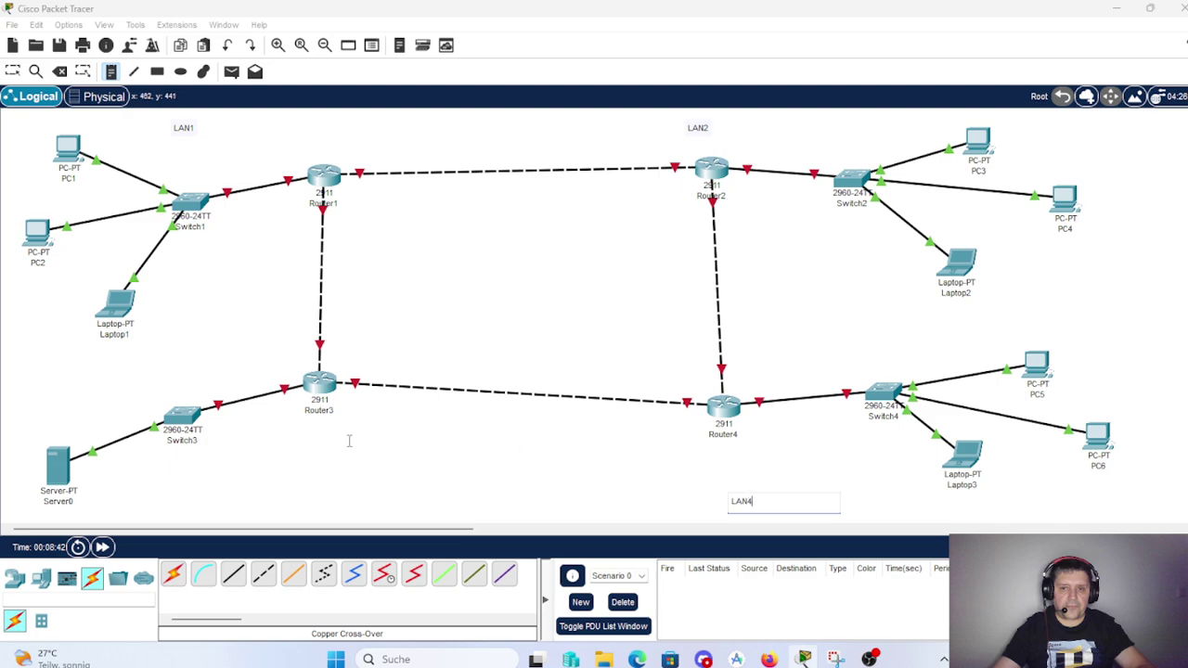
pyautogui.click(248, 489)
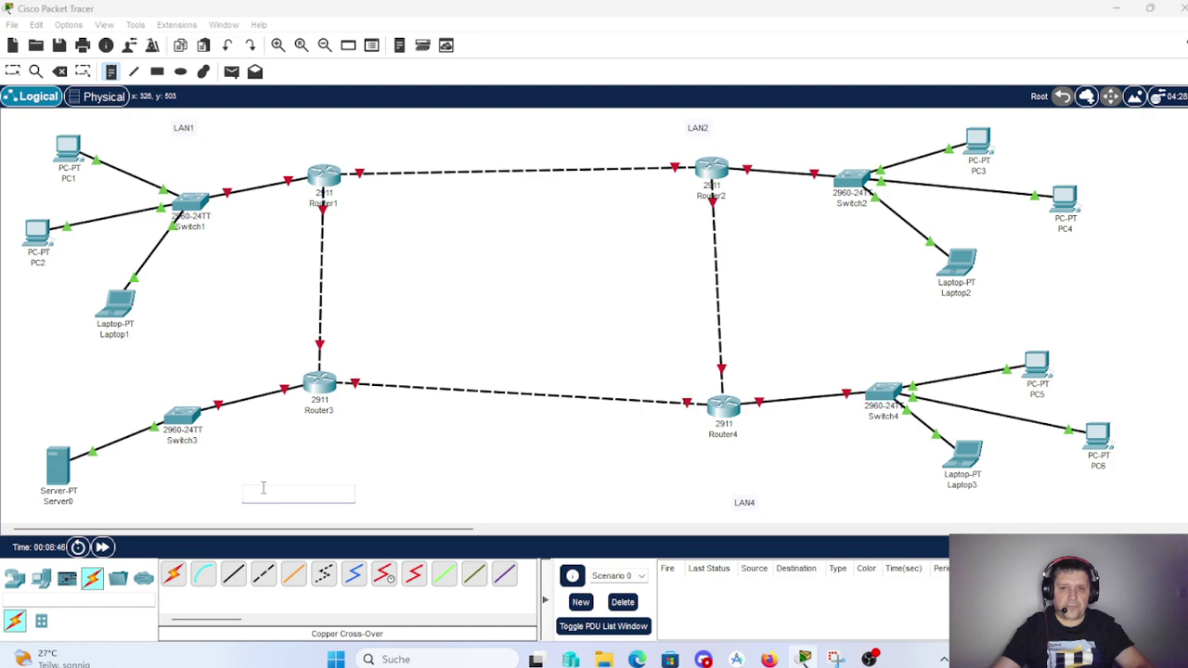
pyautogui.write('LAN3')
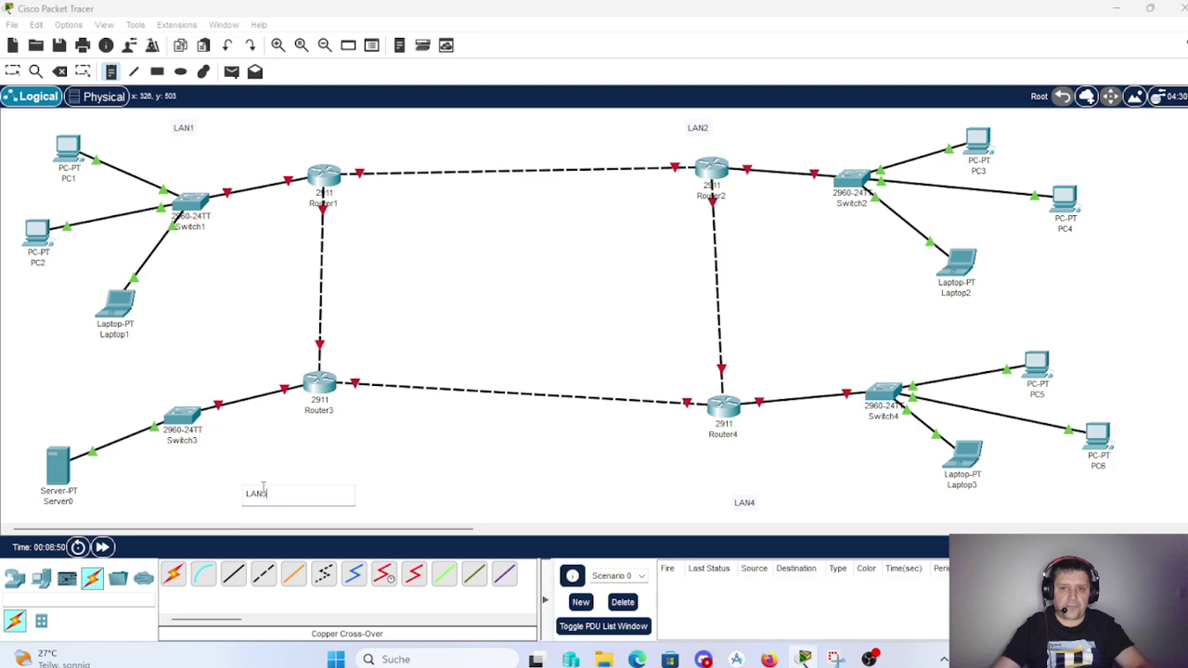
# - Place the network address note 192.168.0.0/24 beside the LAN1 label and 192.168.1.0/24 beside the LAN2 label
pyautogui.click(203, 130)
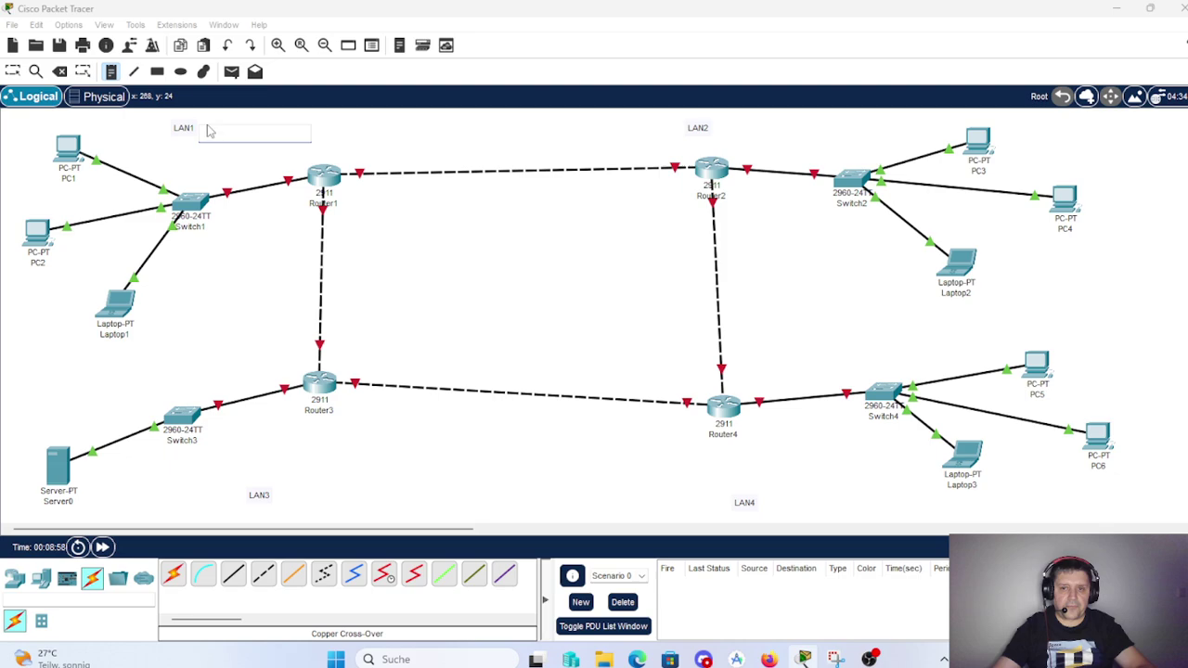
pyautogui.click(209, 127)
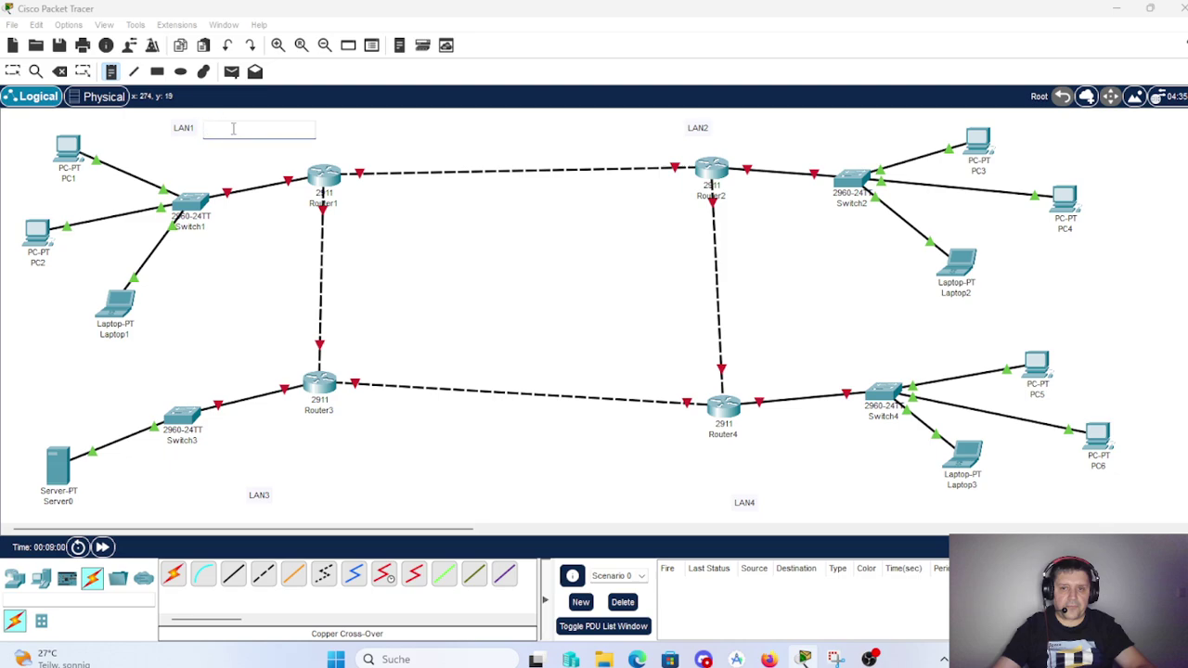
pyautogui.write('192.168')
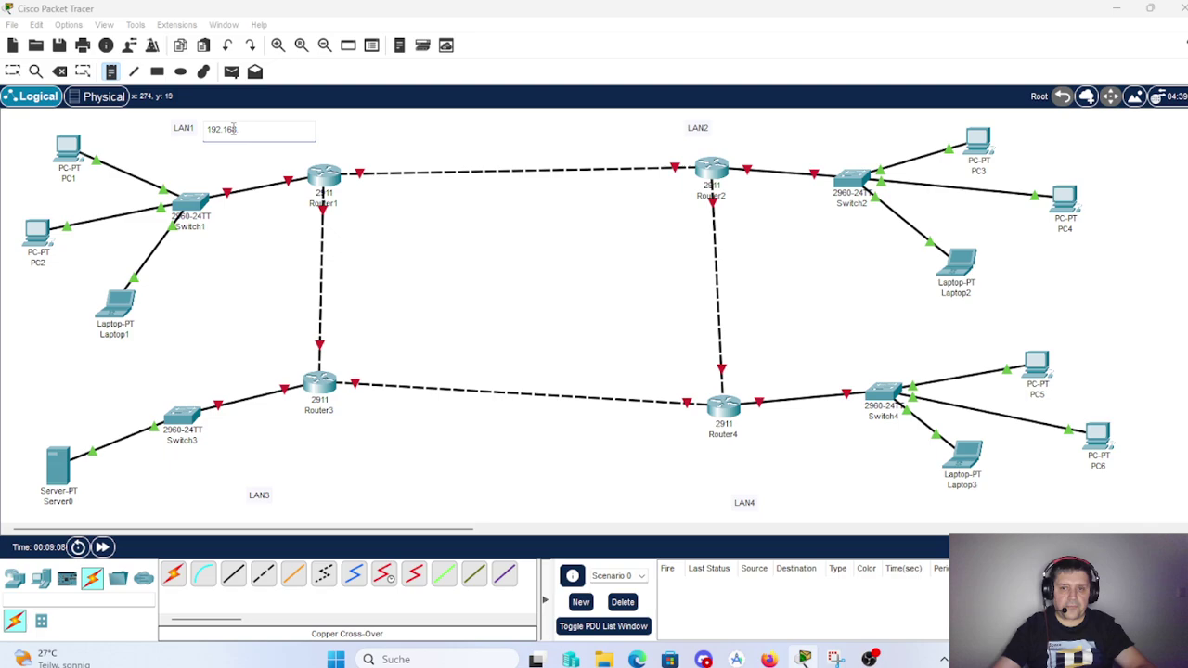
pyautogui.write('.0.0/24')
pyautogui.click(724, 126)
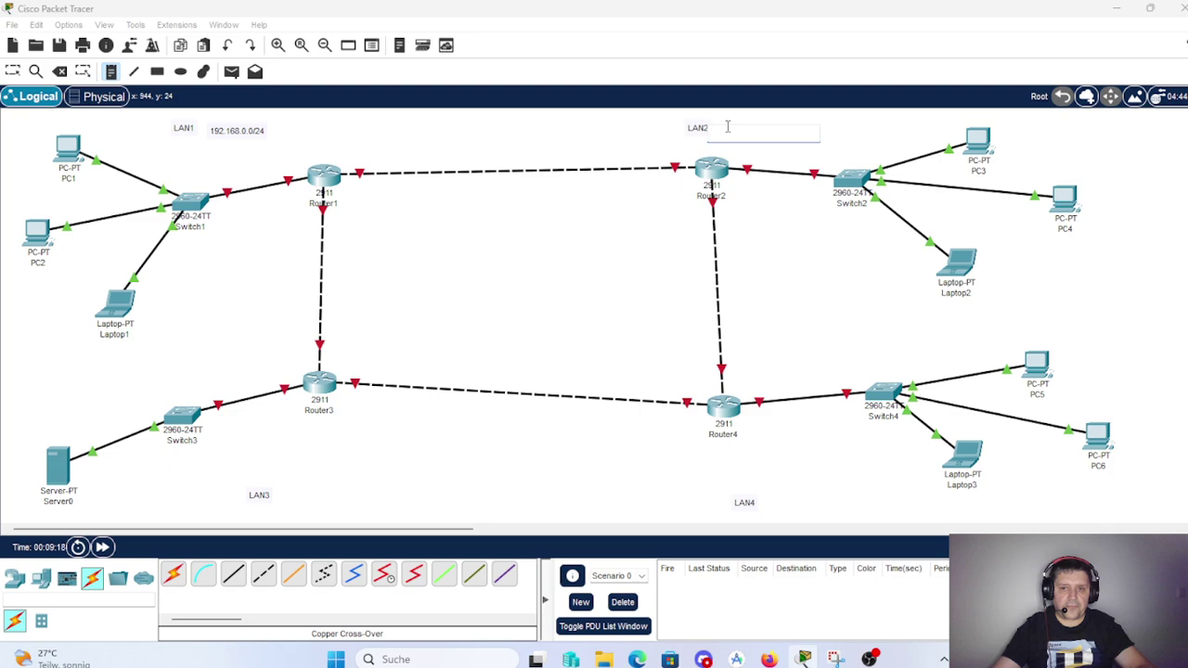
pyautogui.click(722, 124)
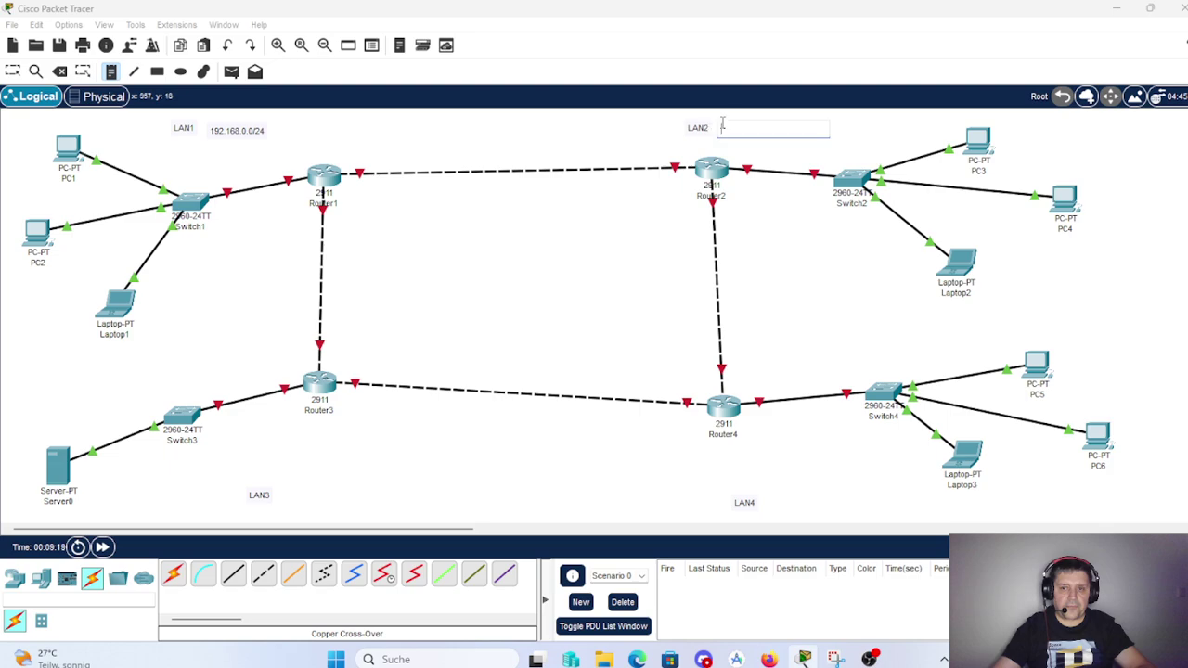
pyautogui.write('192')
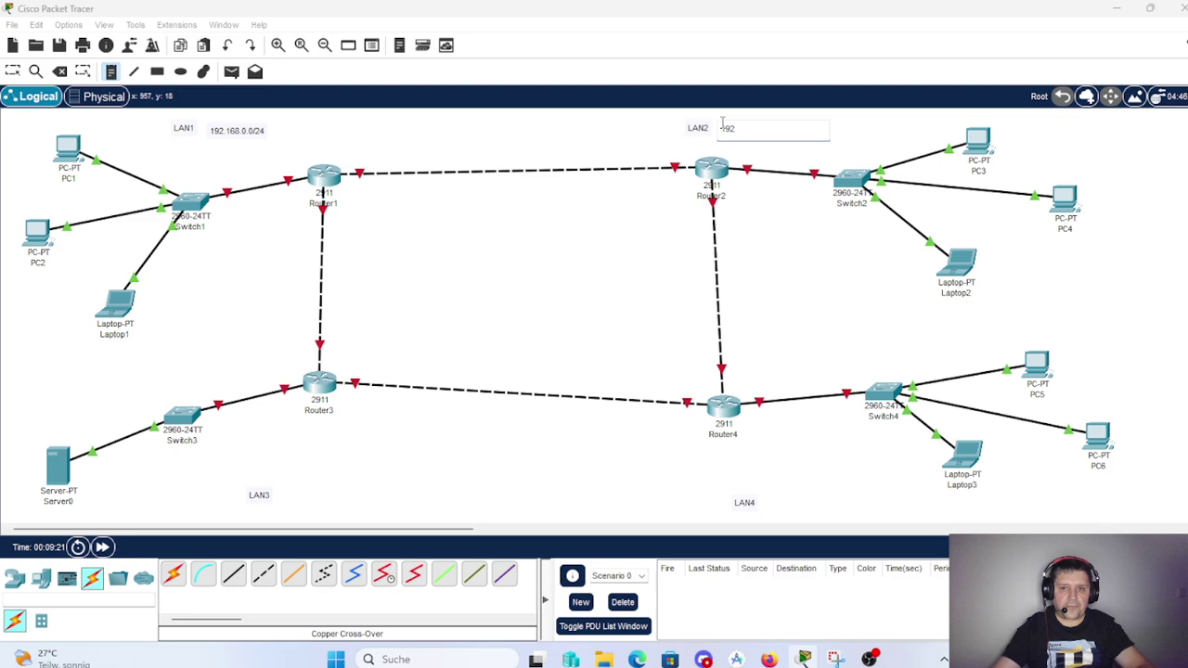
pyautogui.write('.168.1.0/24')
# - Place the network address note 192.168.2.0/24 beside the LAN3 label and 192.168.3.0/24 beside the LAN4 label
pyautogui.click(278, 493)
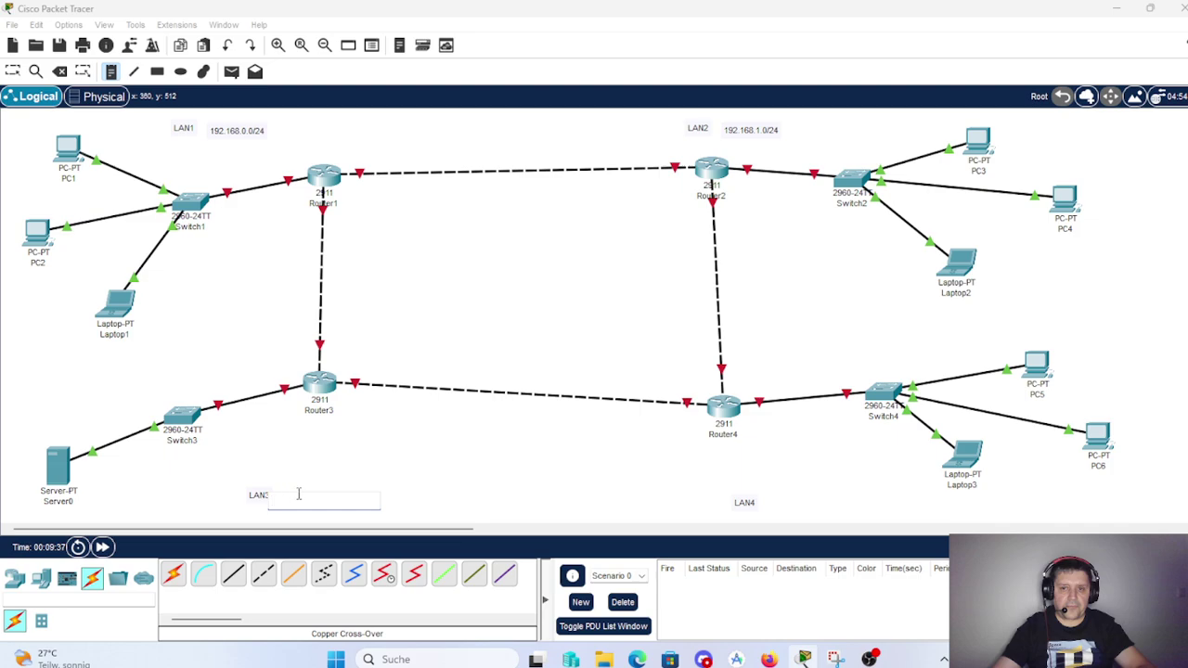
pyautogui.click(282, 489)
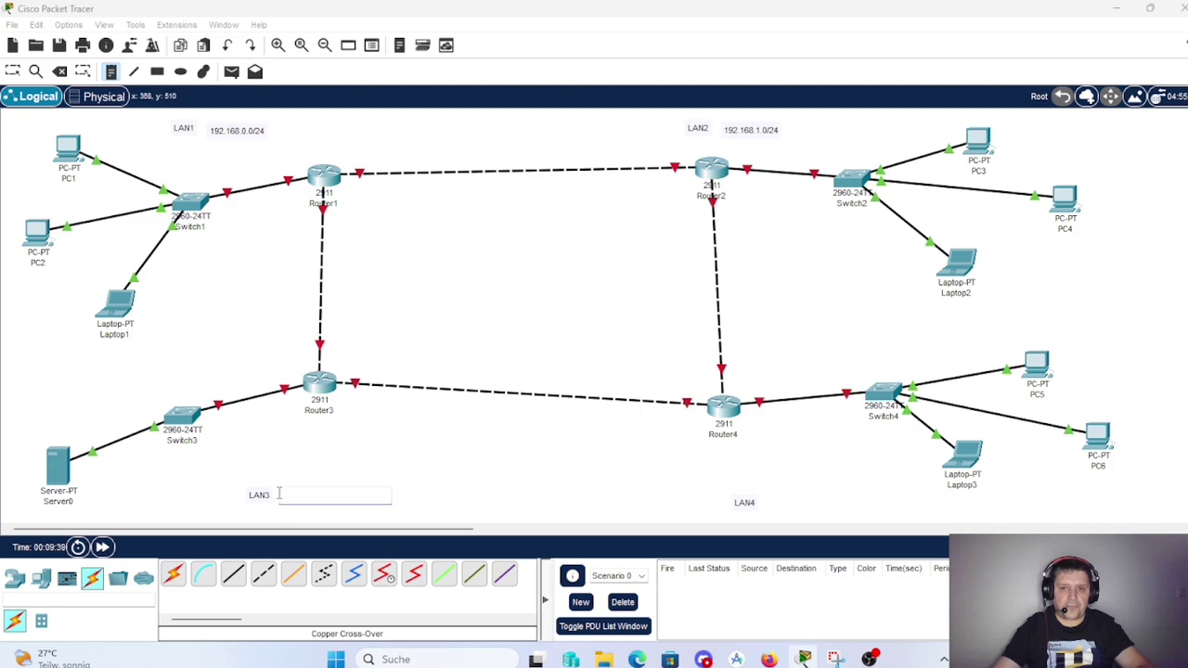
pyautogui.write('192')
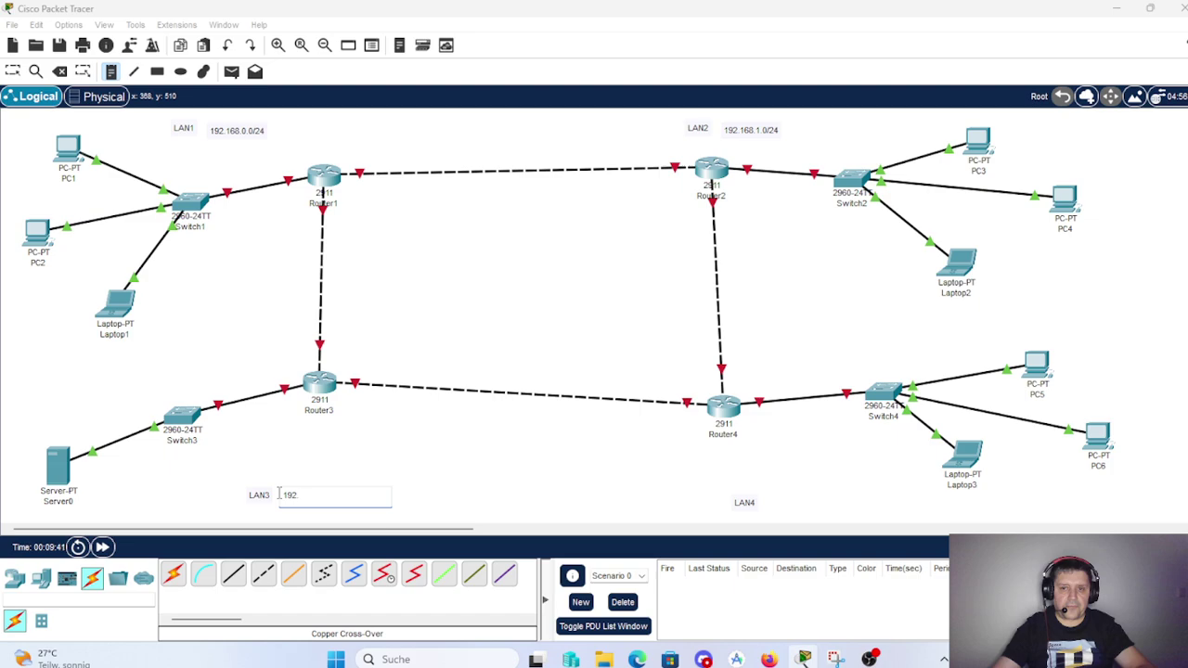
pyautogui.write('.168.2.0/24')
pyautogui.click(763, 502)
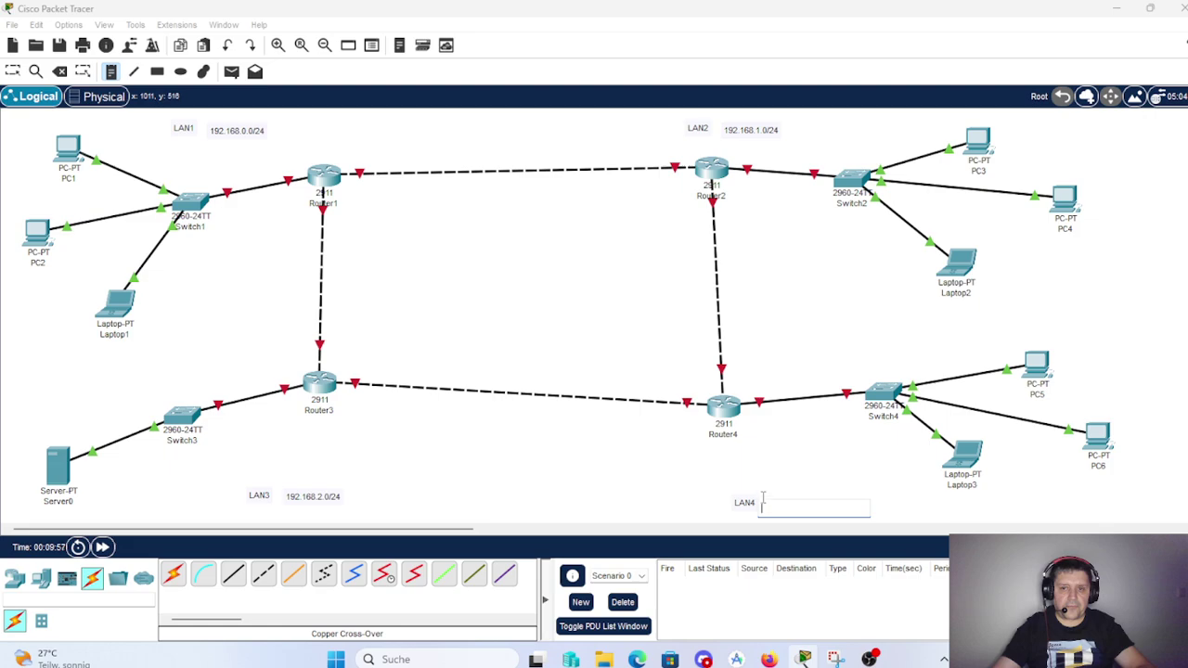
pyautogui.write('19')
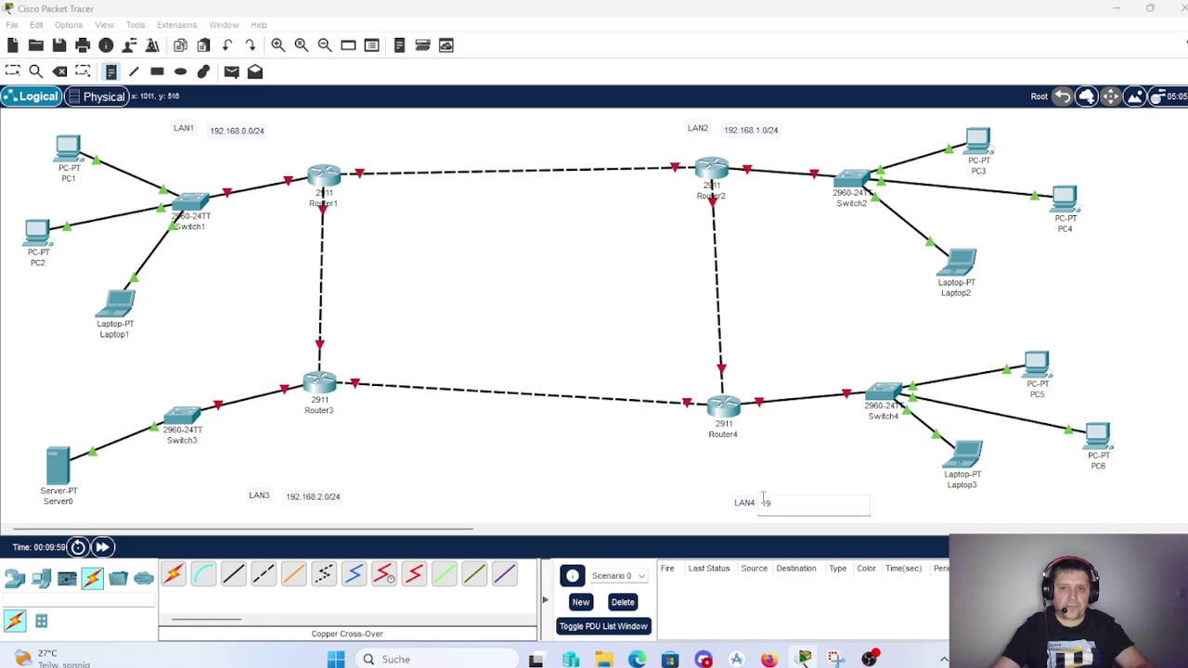
pyautogui.write('2.168.3.')
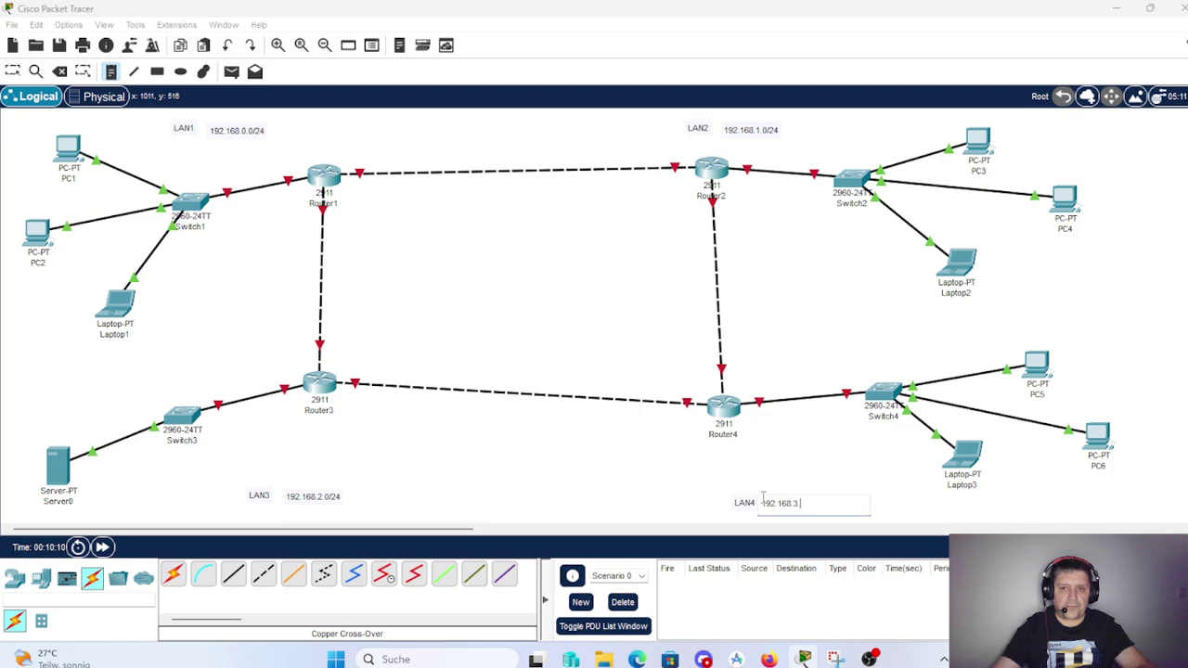
pyautogui.write('0')
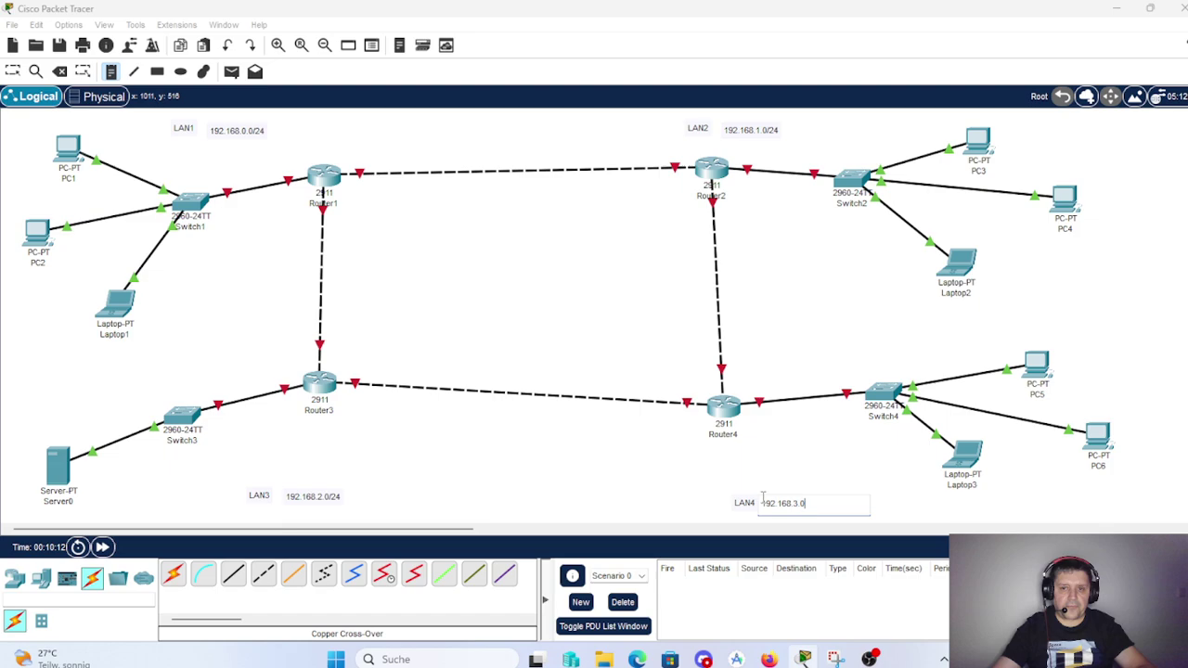
pyautogui.write('/24')
# - Place the IP address note 192.168.0.1 beside Router1 on its Switch1 side and 192.168.0.2 below PC1
pyautogui.click(264, 196)
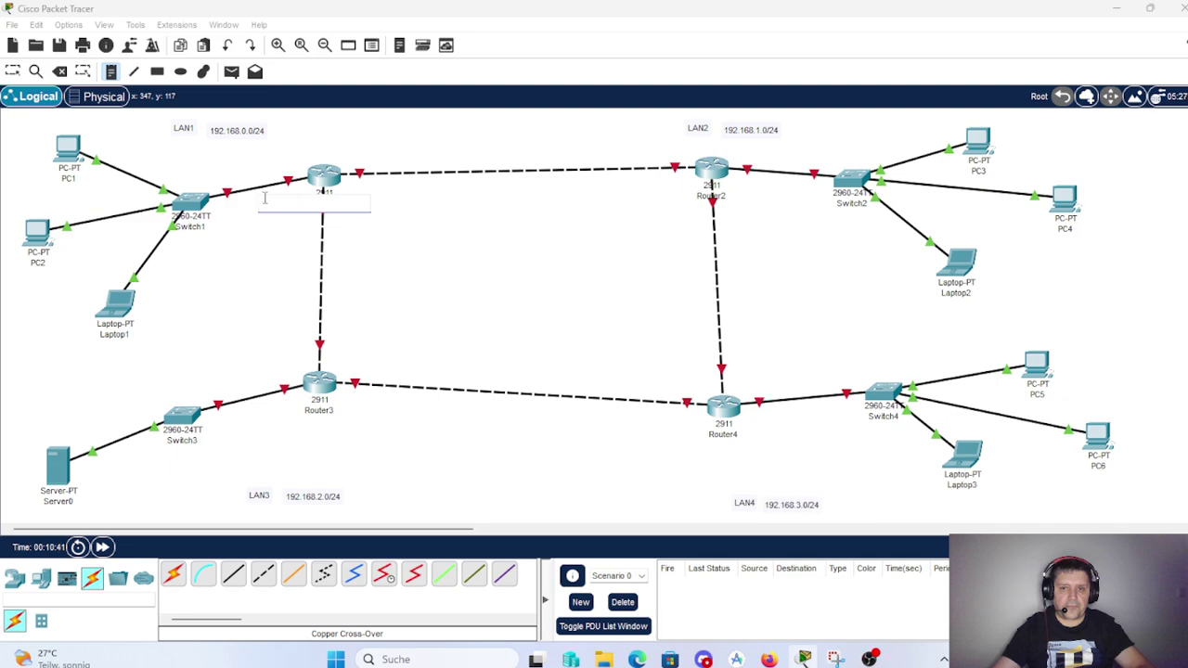
pyautogui.write('192.168.0.1')
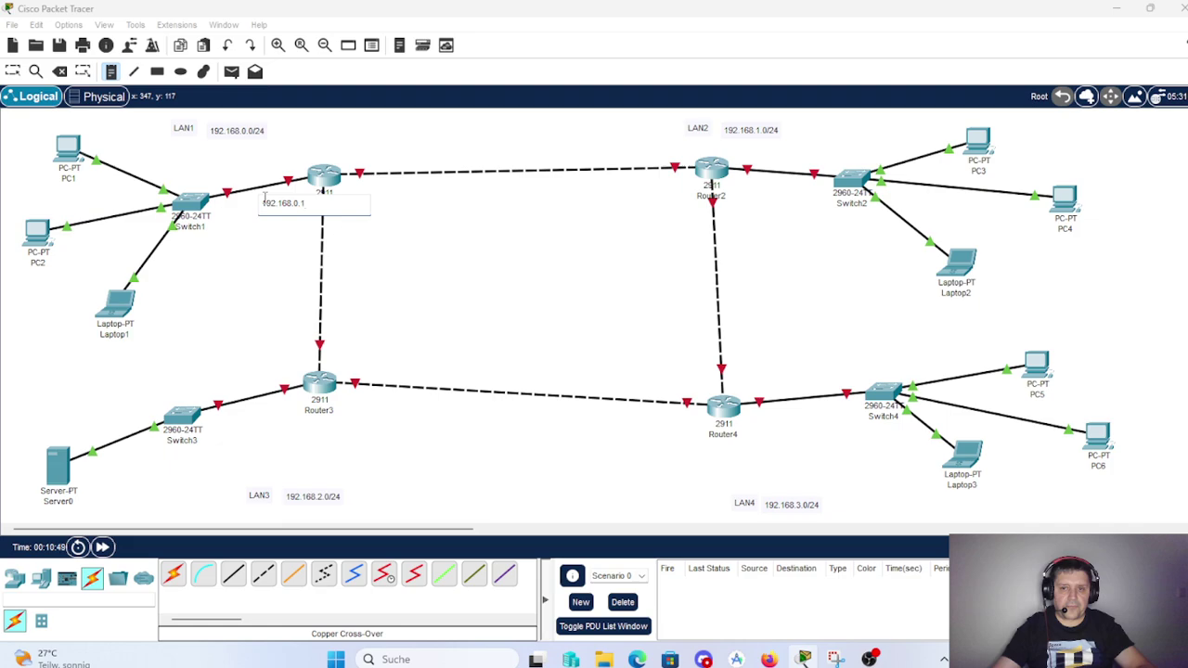
pyautogui.click(16, 185)
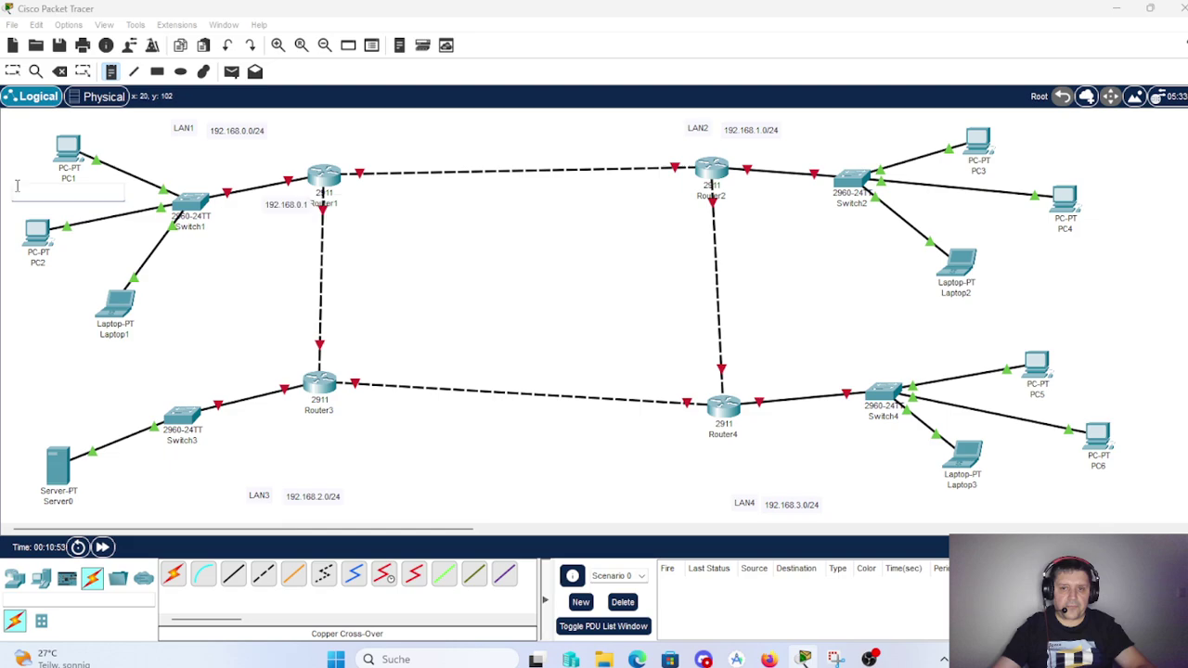
pyautogui.write('192.1')
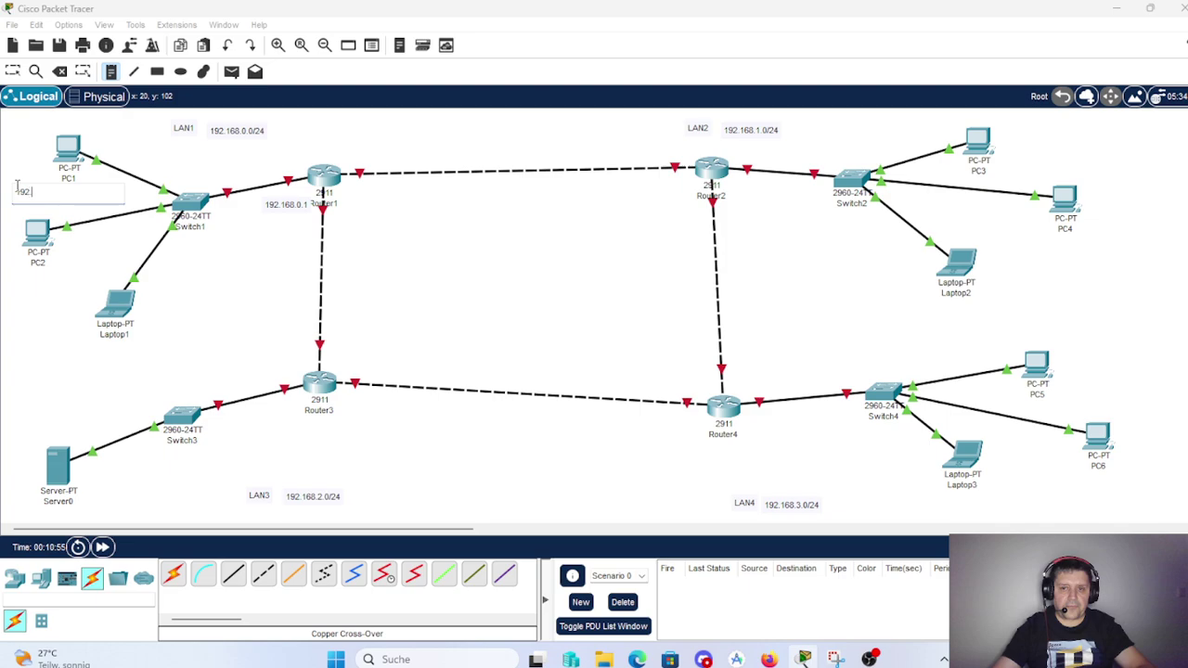
pyautogui.write('68.0.2')
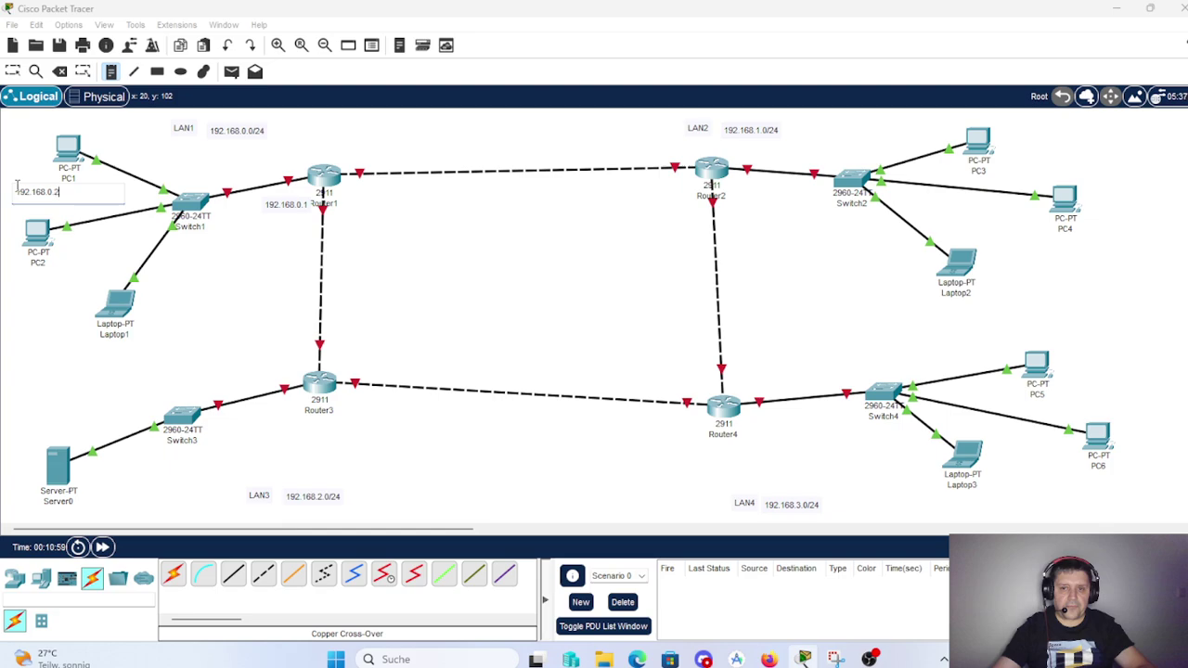
# - Place the IP address note 192.168.0.3 below PC2 and 192.168.0.4 below Laptop1
pyautogui.click(29, 278)
pyautogui.write('1')
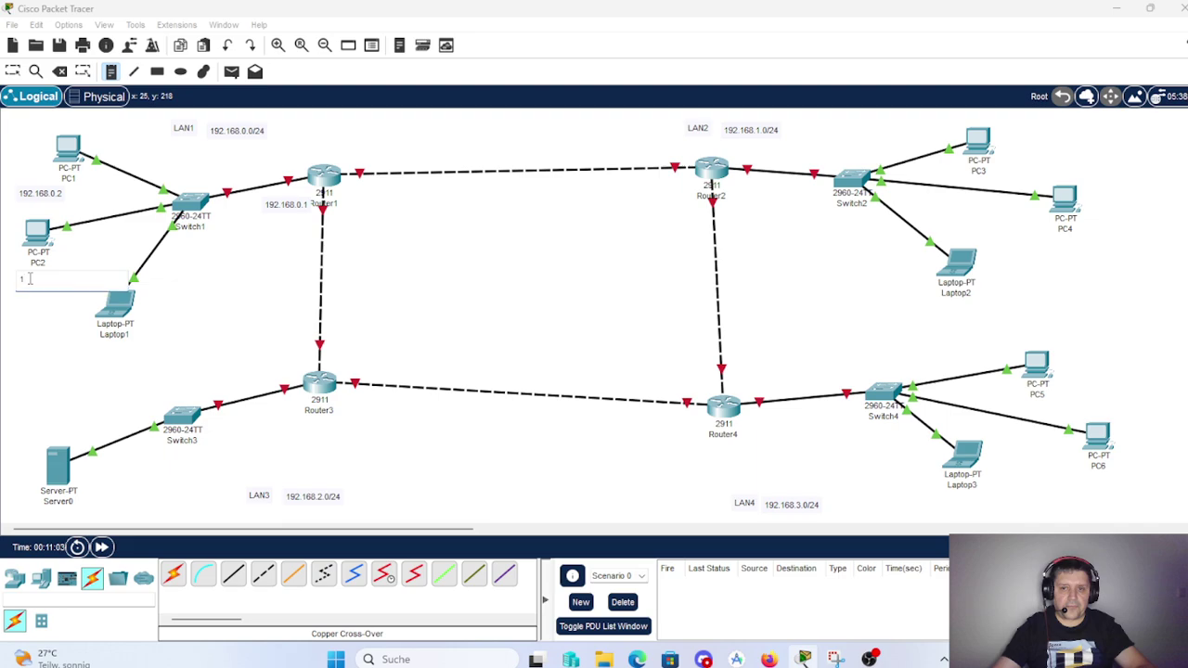
pyautogui.write('92.168.0.3')
pyautogui.click(49, 341)
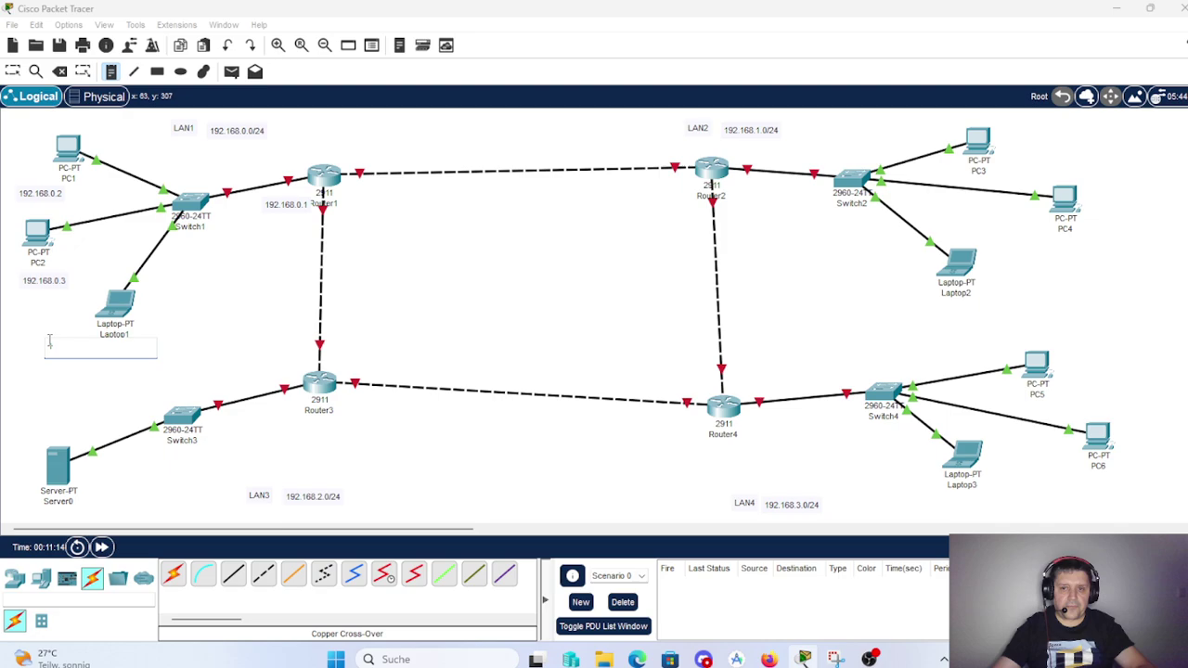
pyautogui.write('192.168.0.4')
# - Place the IP address note 192.168.1.1 beside Router2 on its Switch2 side and 192.168.1.2 beside PC3
pyautogui.click(738, 156)
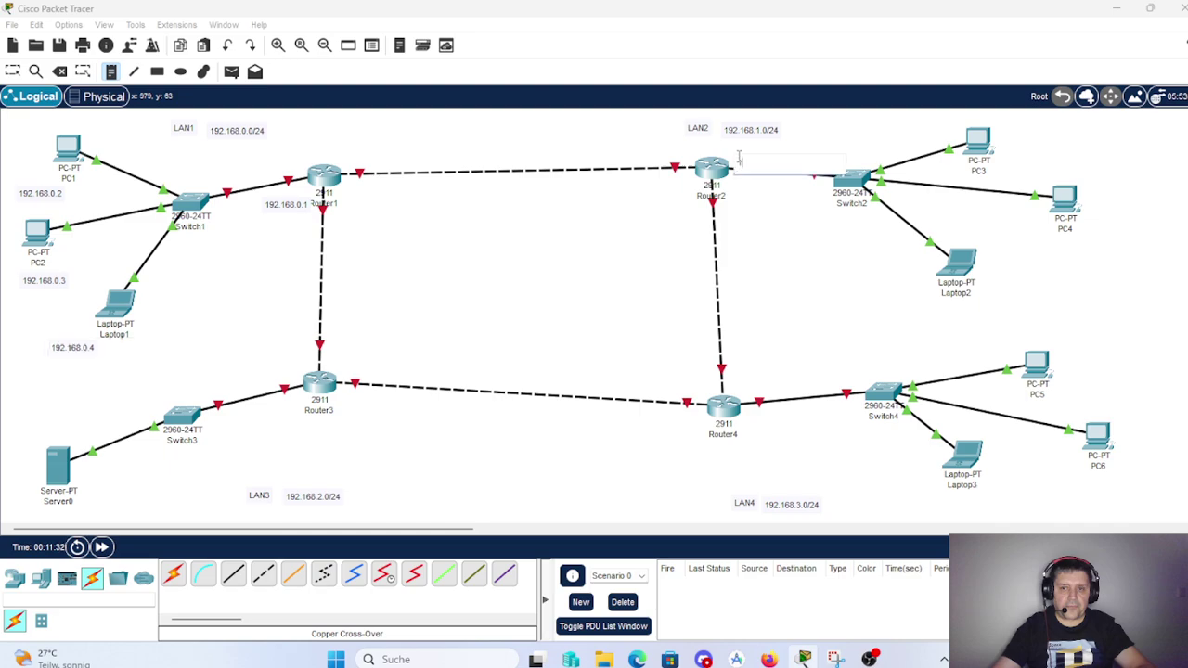
pyautogui.write('192.168.1.1')
pyautogui.click(1012, 144)
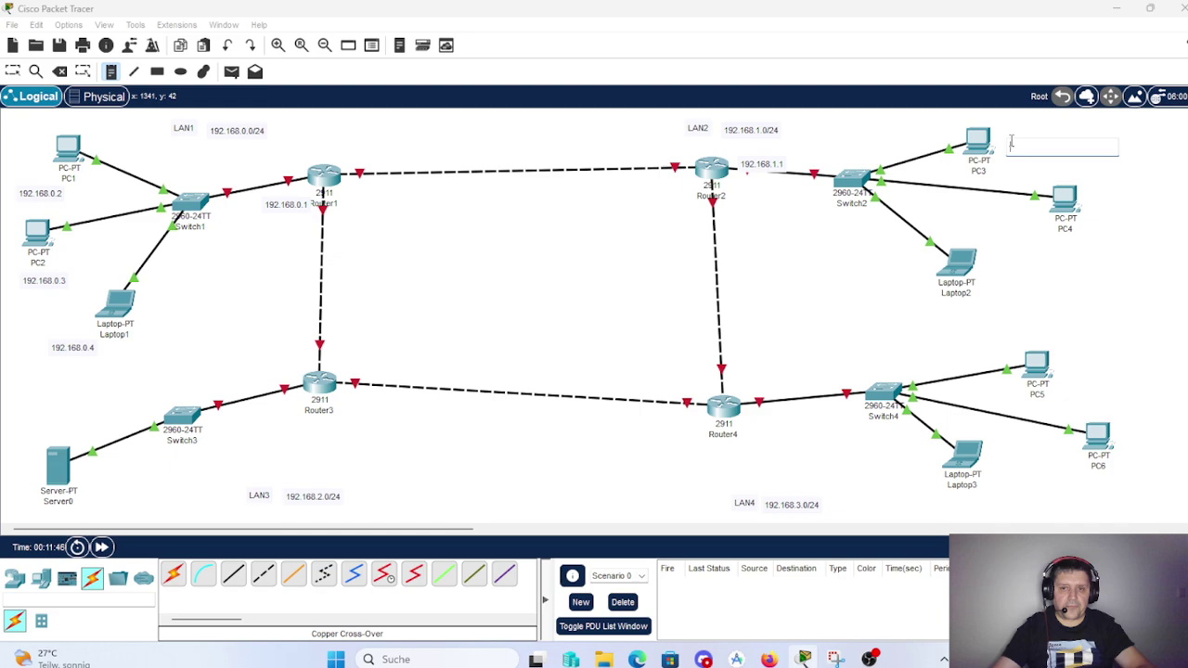
pyautogui.write('192')
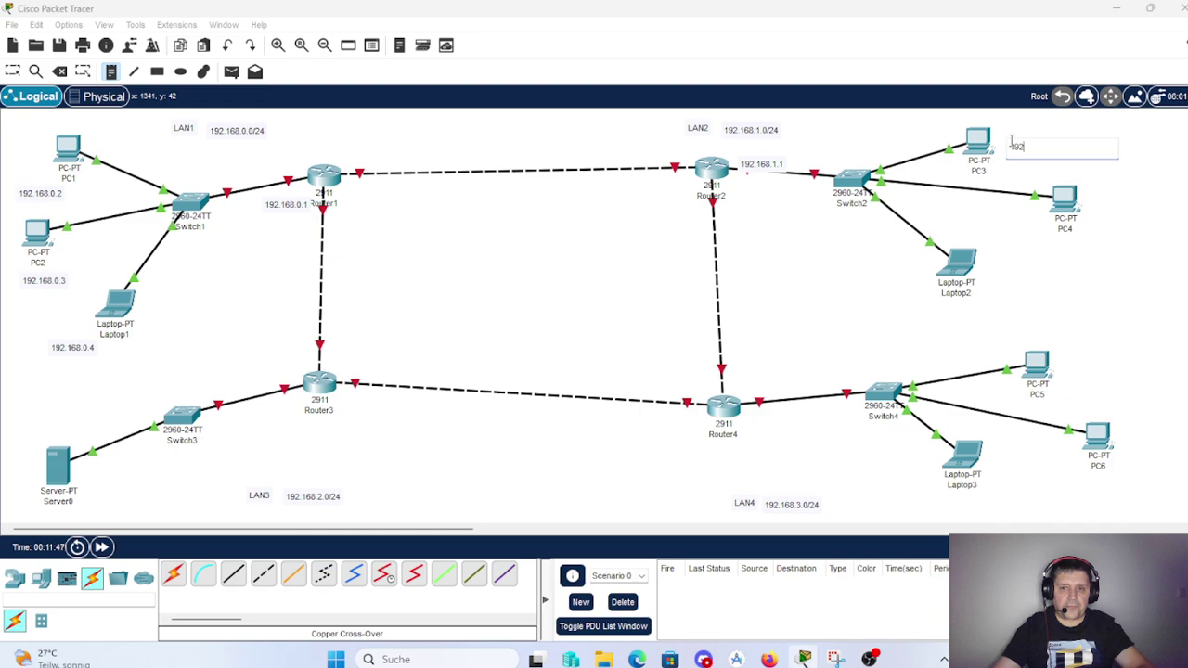
pyautogui.write('.168.1.2')
# - Place the IP address note 192.168.1.3 below PC4 and 192.168.1.4 beside Laptop2
pyautogui.click(1081, 241)
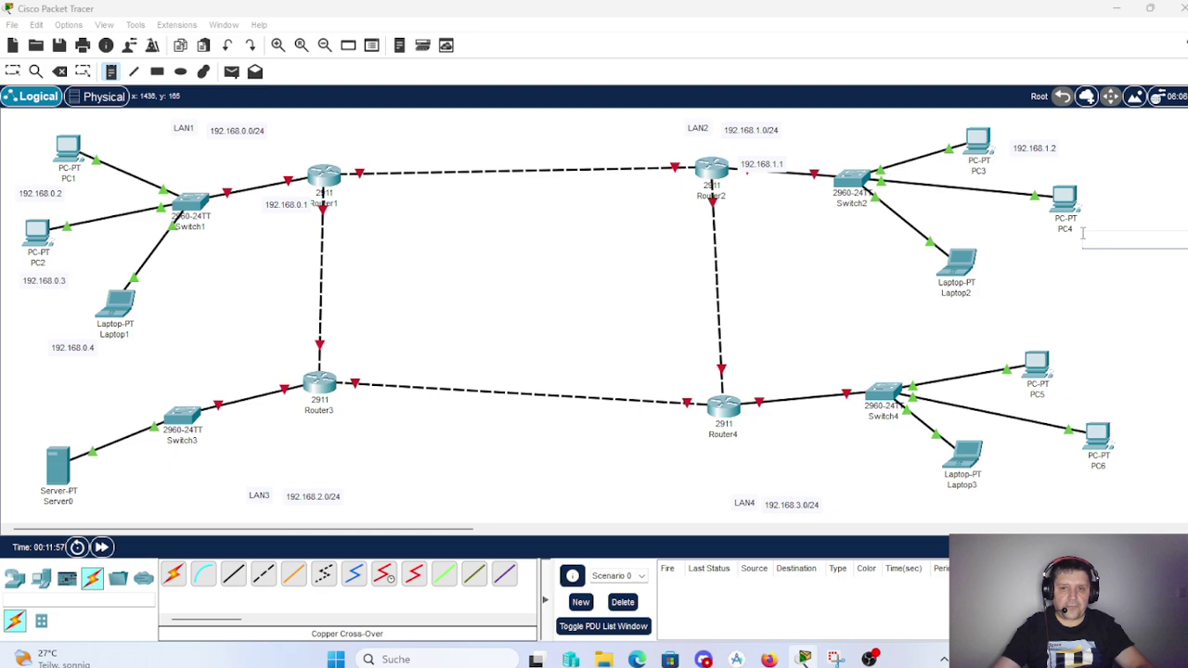
pyautogui.write('192.168.1.3')
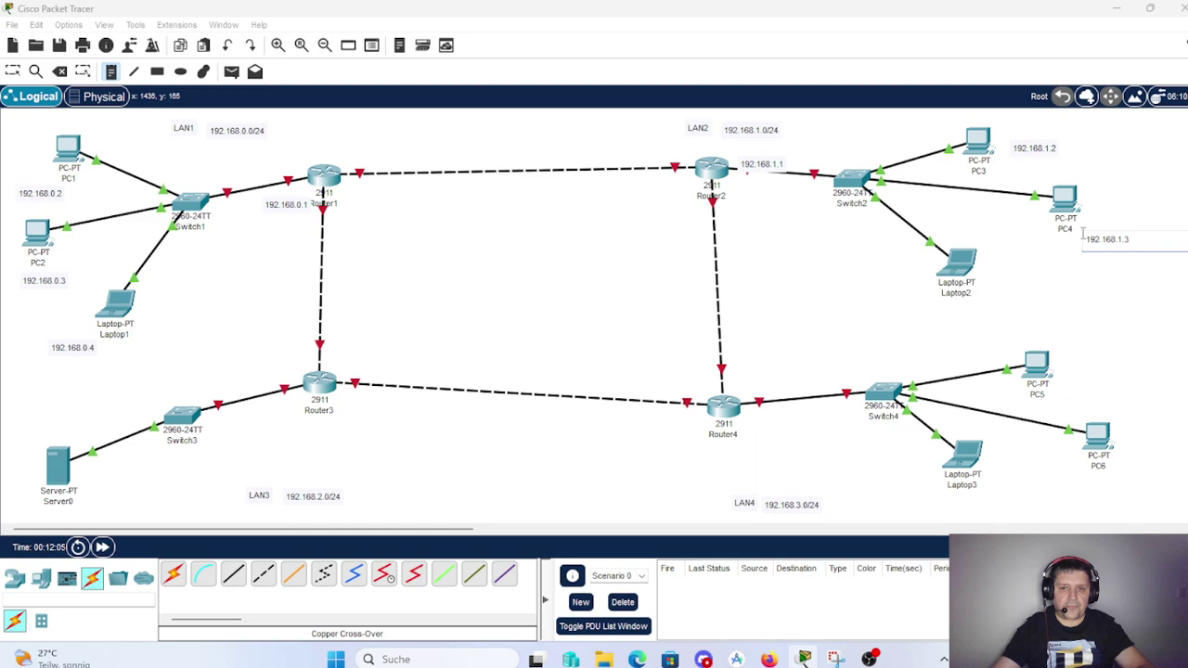
pyautogui.click(993, 280)
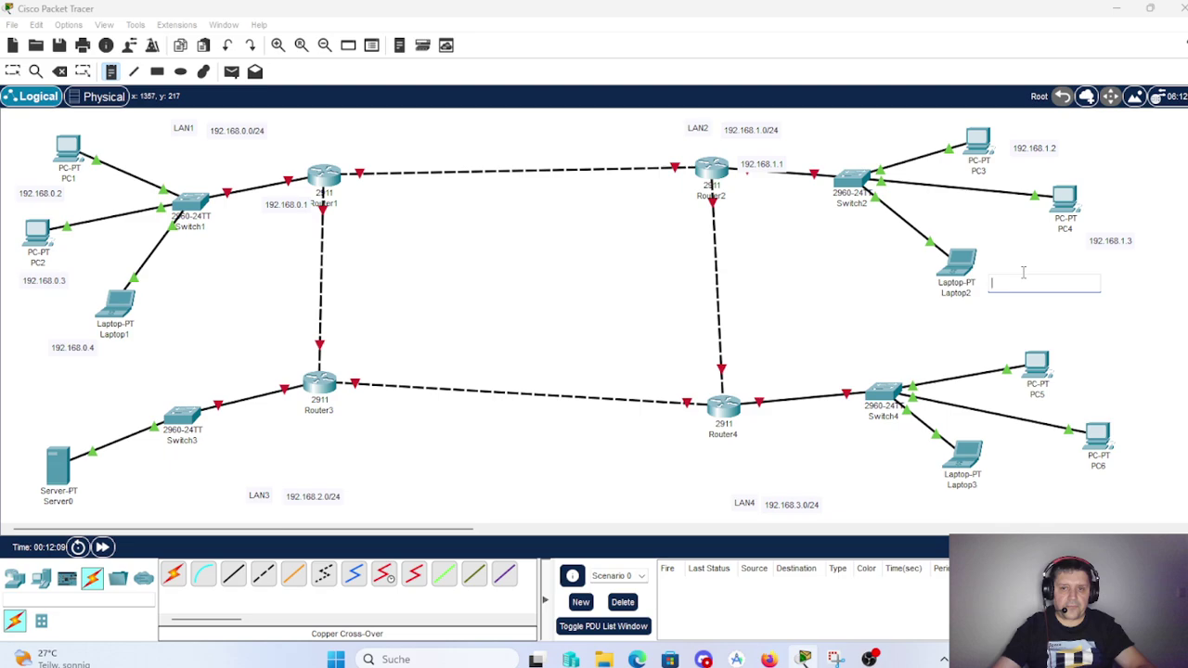
pyautogui.write('192')
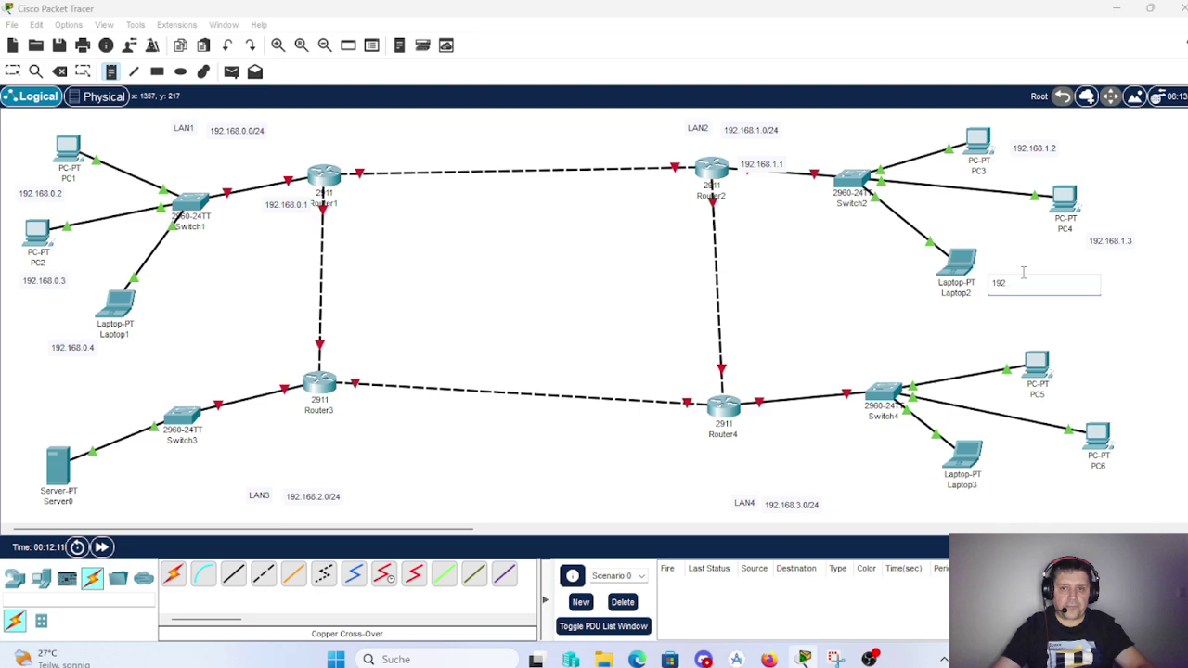
pyautogui.write('.168.1.4')
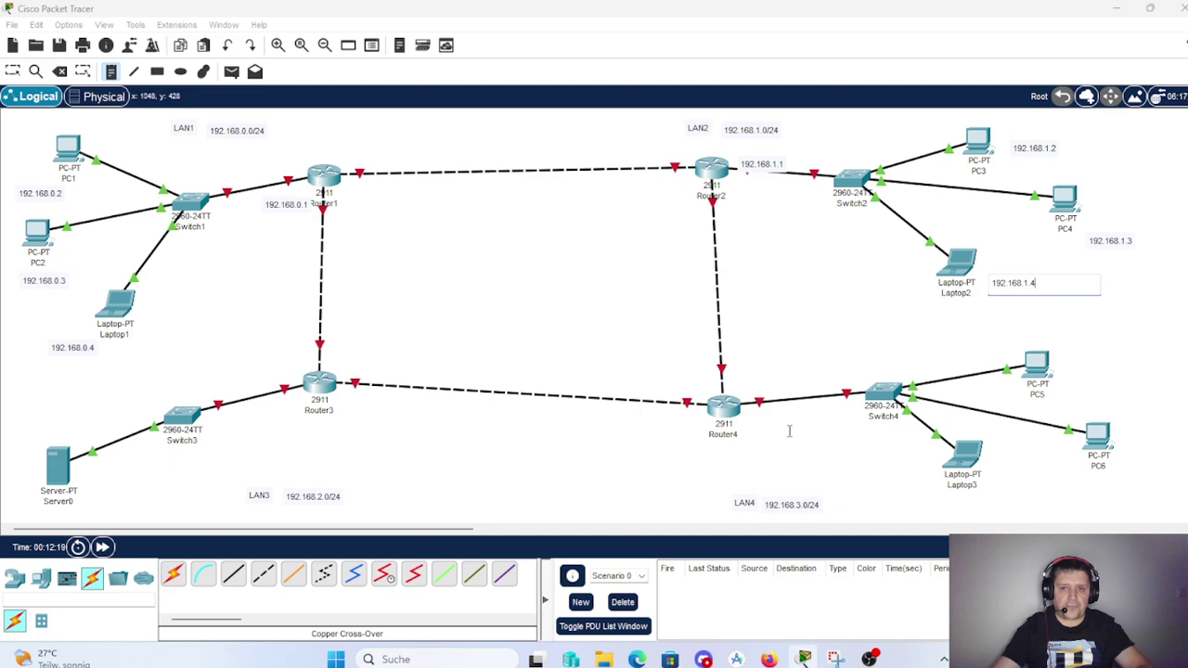
# - Place the IP address note 192.168..3.1 above the link from Router4 to Switch4 and 192.168.3.2 beside PC5
pyautogui.click(746, 379)
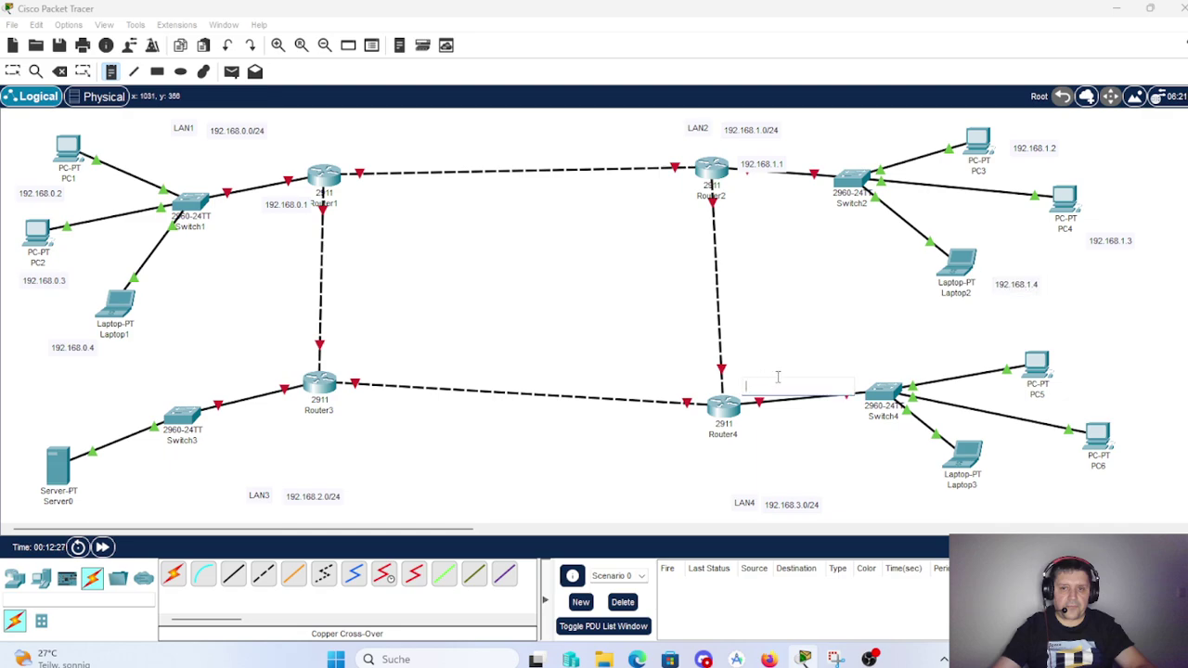
pyautogui.write('192.16')
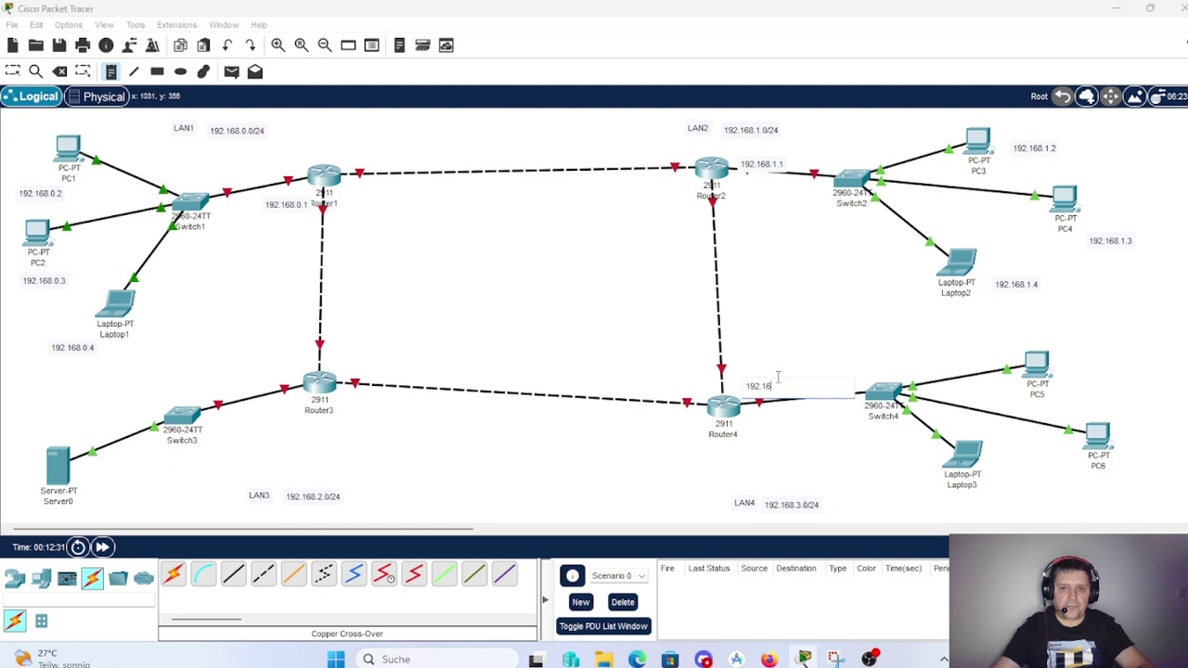
pyautogui.write('8..3.1')
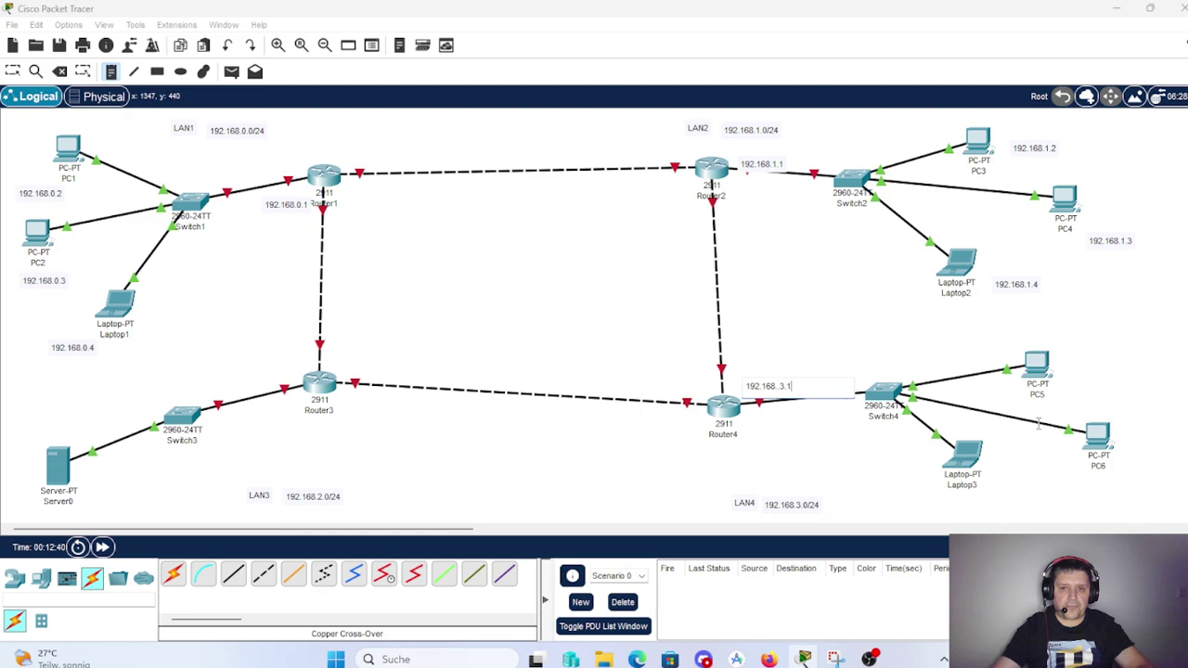
pyautogui.click(1066, 365)
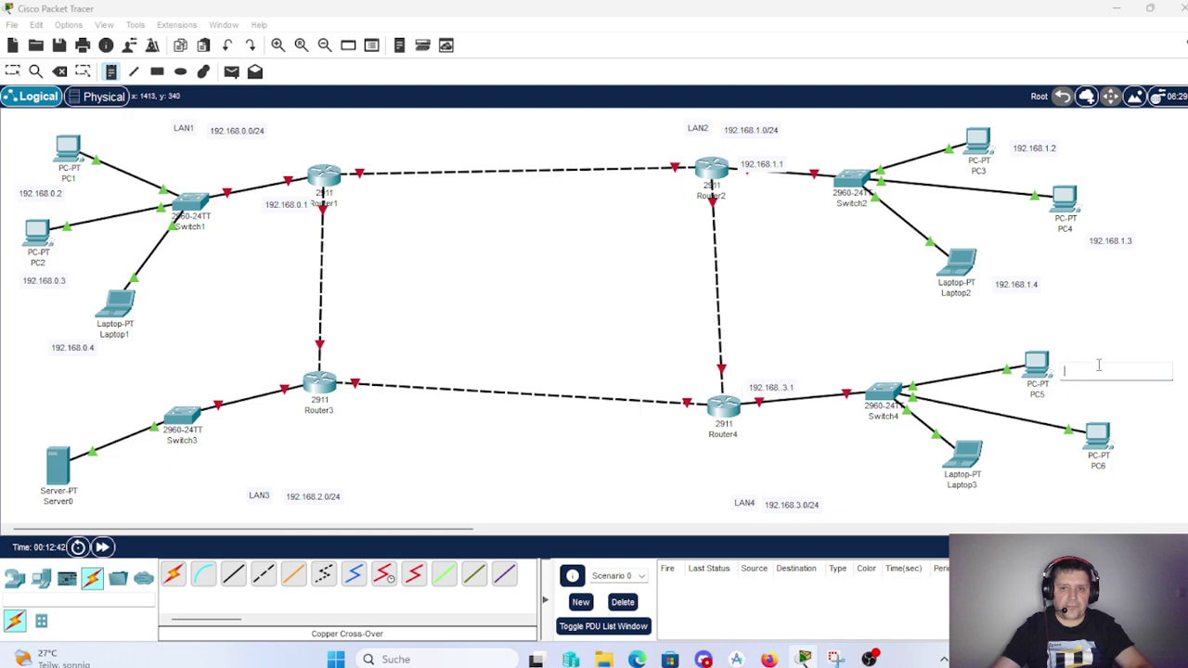
pyautogui.write('192')
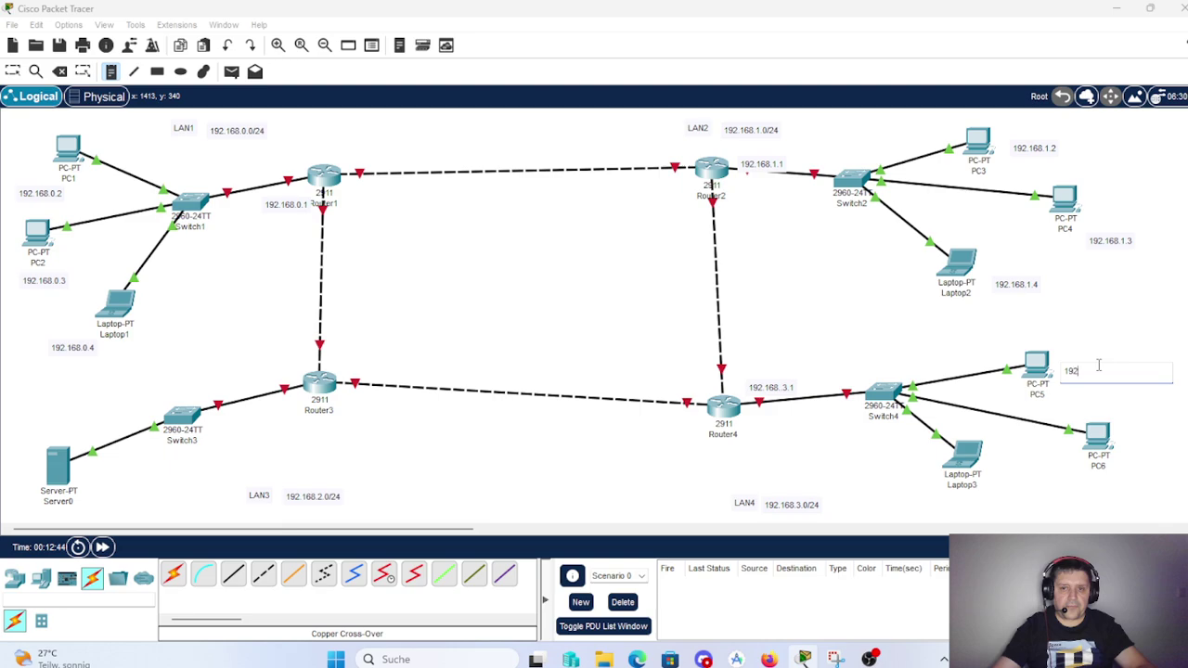
pyautogui.write('.168.3.2')
# - Place the IP address note 192.168.3.3 below PC6 and 192.168.3.4 below Laptop3
pyautogui.click(1059, 485)
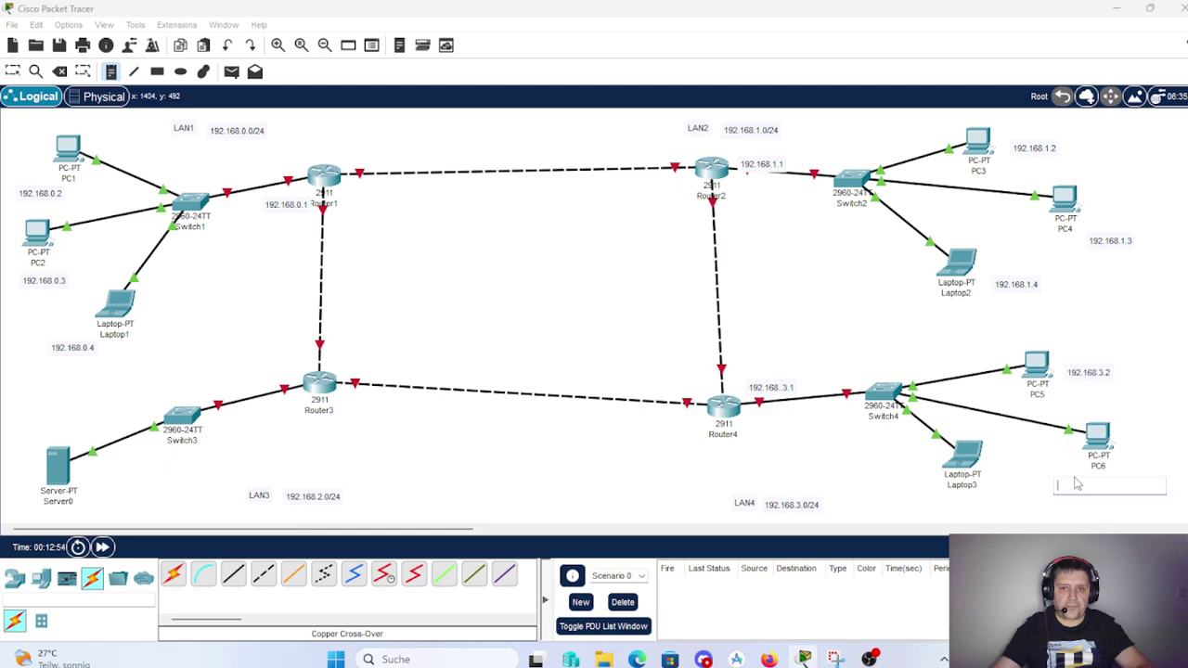
pyautogui.write('192.168.3')
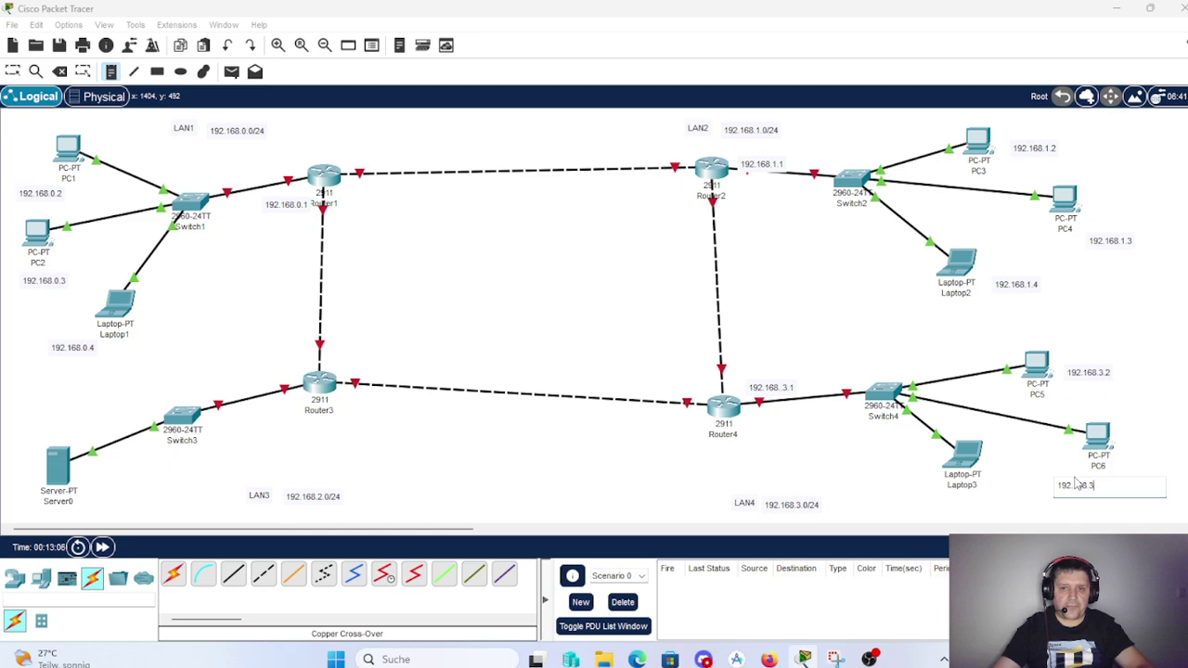
pyautogui.write('.3')
pyautogui.click(930, 496)
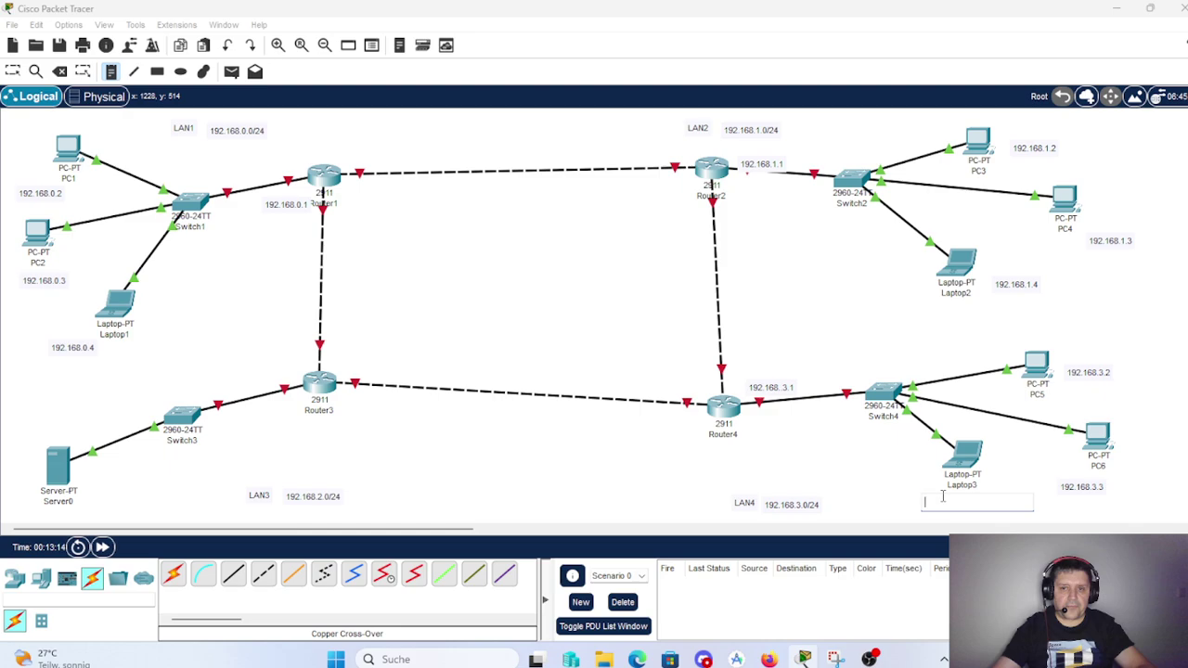
pyautogui.write('192.168')
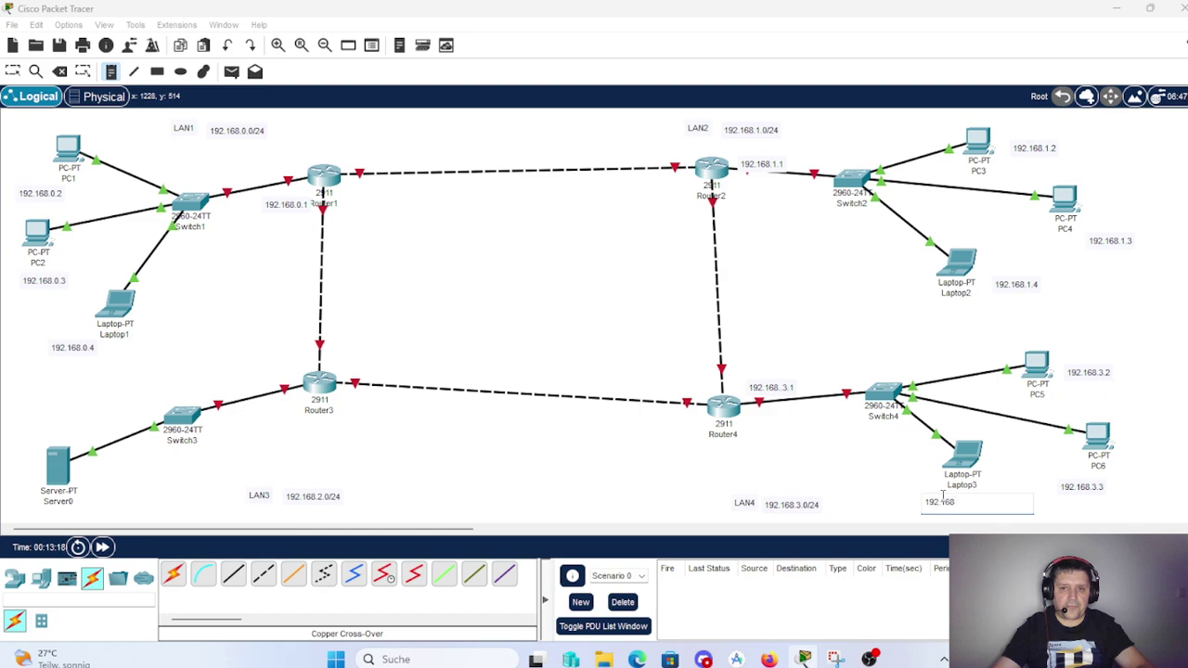
pyautogui.write('.3.4')
# - Place the IP address note 192.168.2.2 beside Server0 and 192.168.2.1 below Router3 on its Switch3 side
pyautogui.click(89, 486)
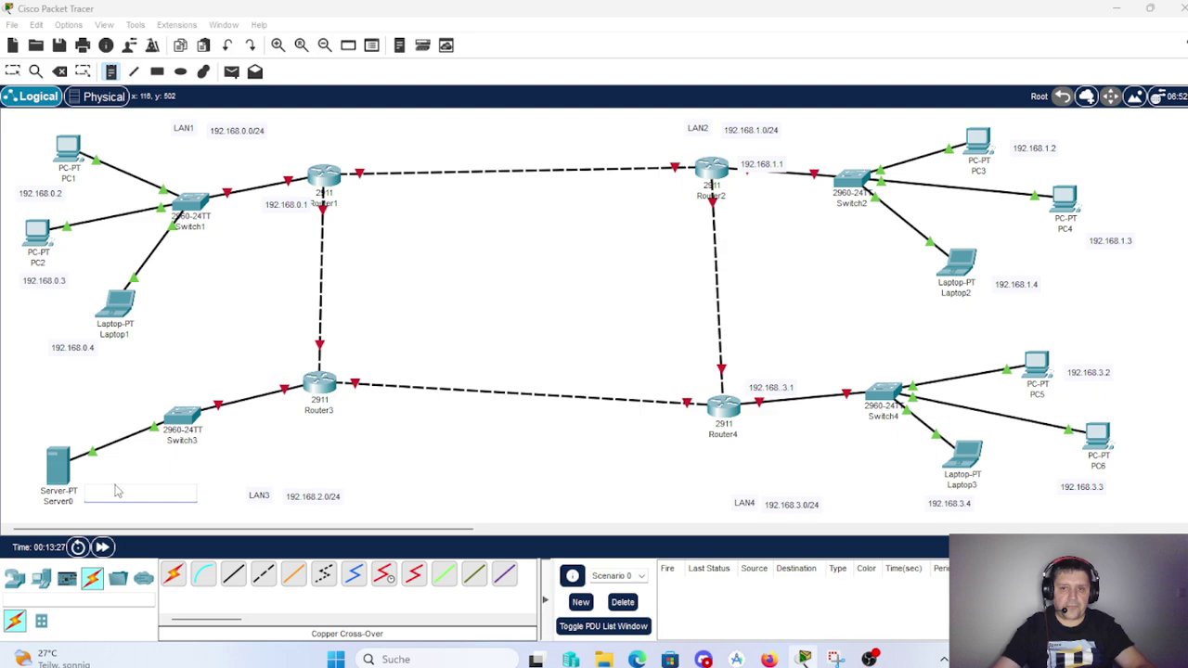
pyautogui.write('192.168')
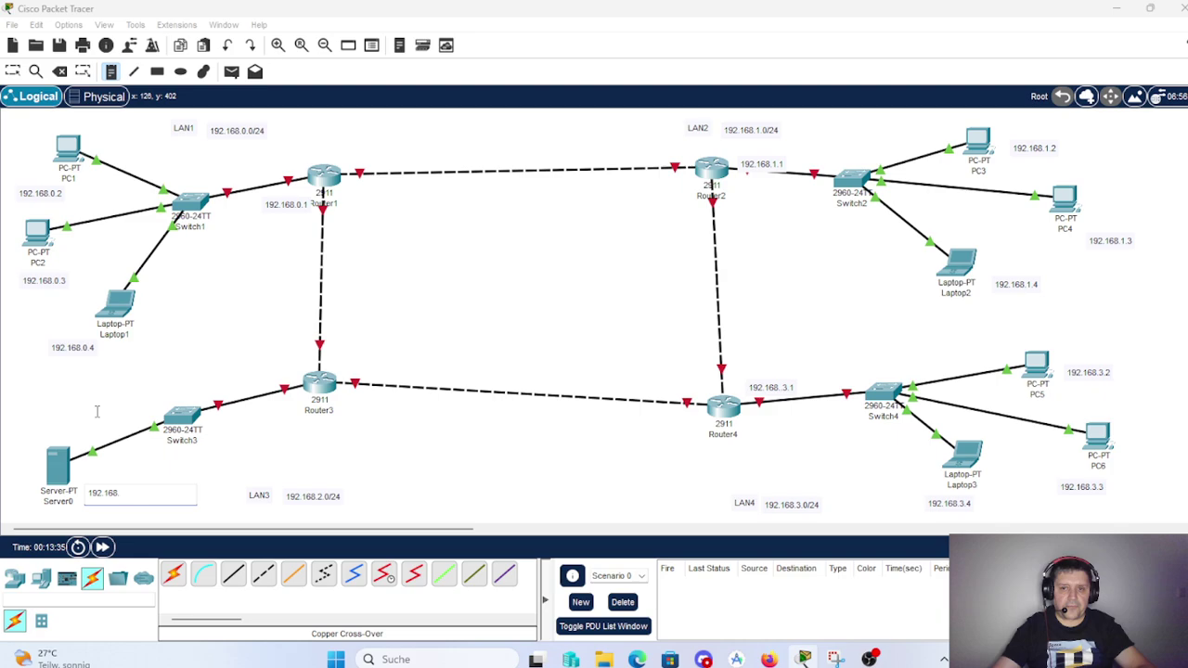
pyautogui.write('.2.2')
pyautogui.click(277, 407)
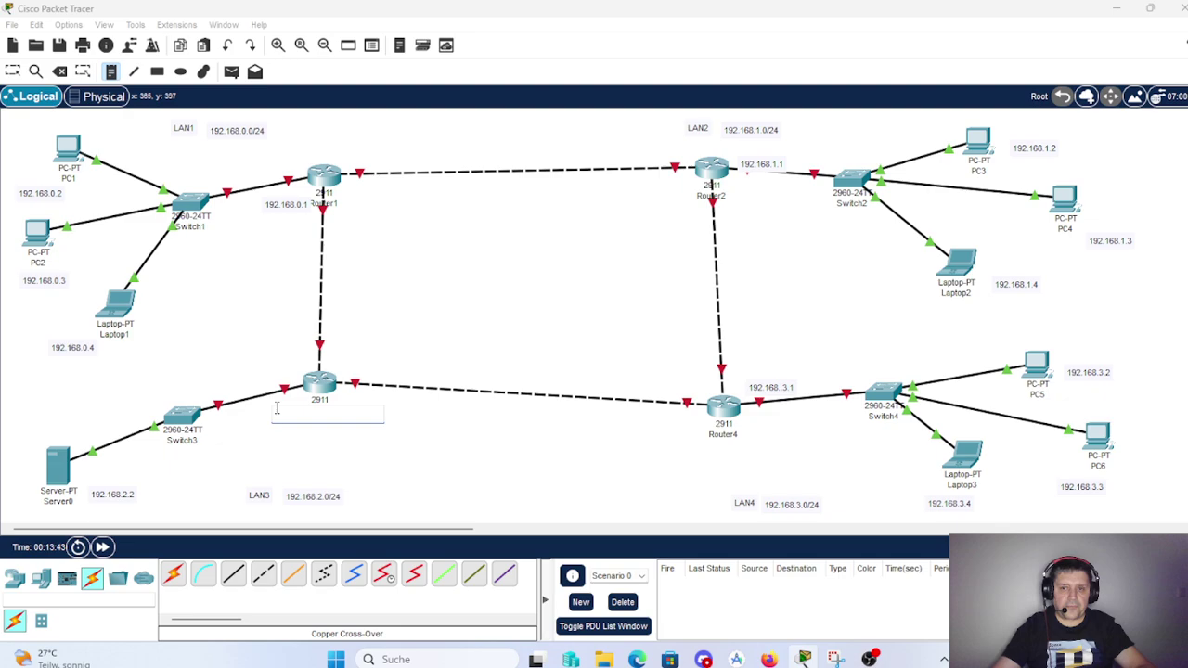
pyautogui.write('192')
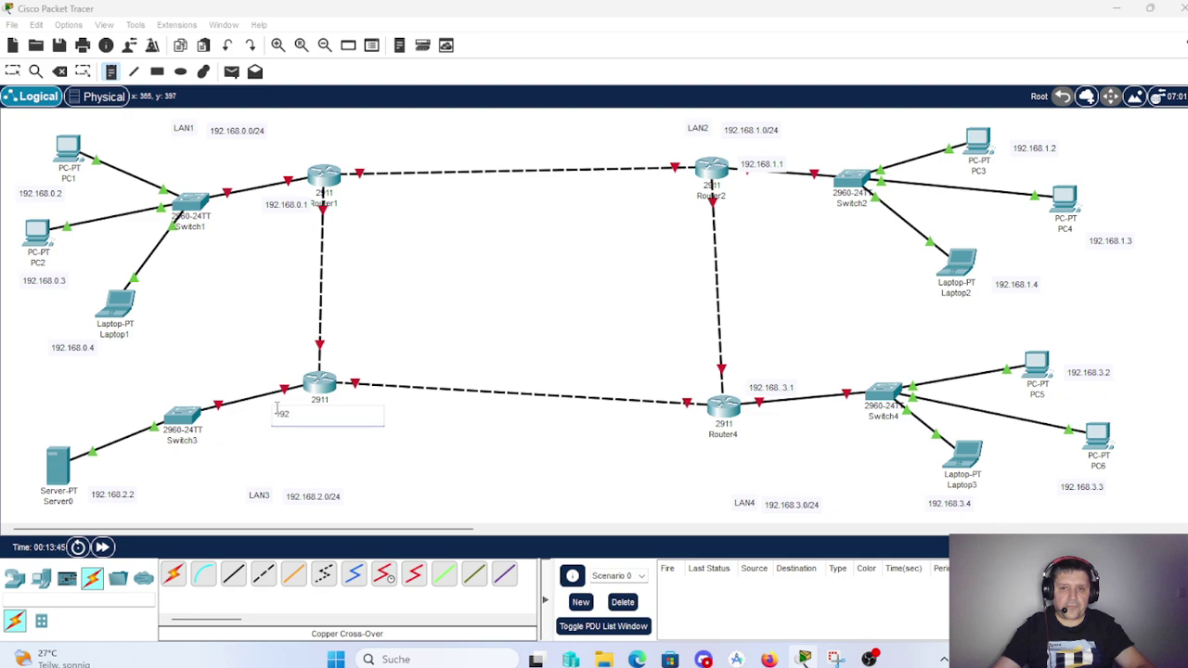
pyautogui.write('.168.2.1')
pyautogui.press('Escape')
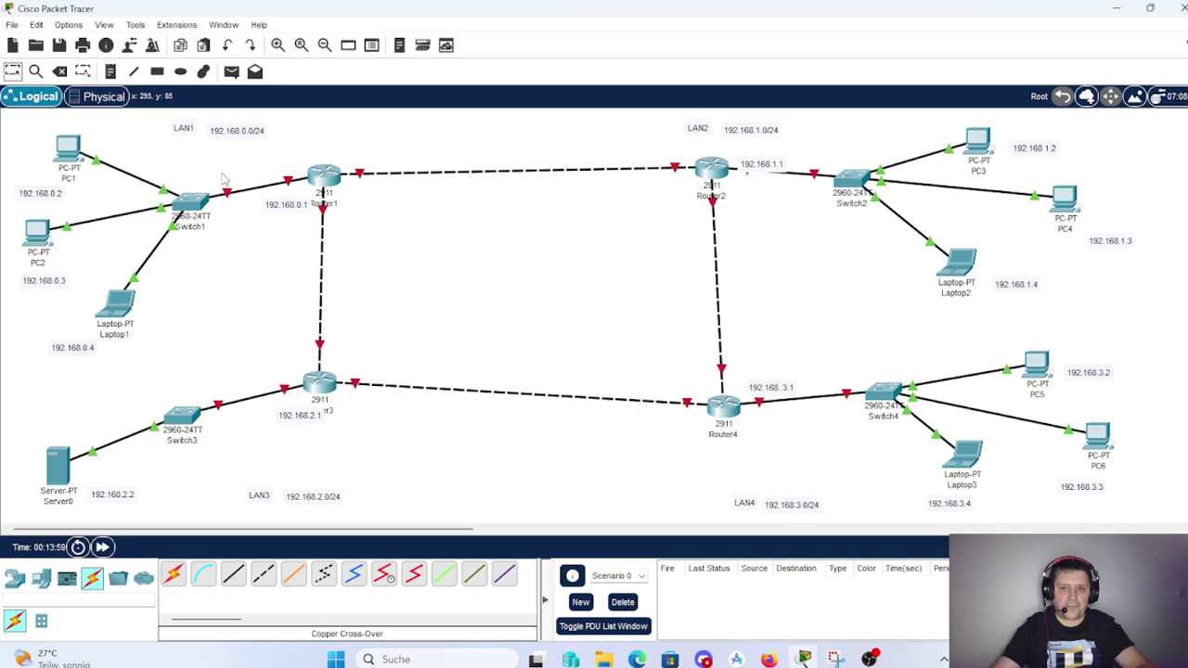
# - Reposition the LAN1 to LAN4 name and network address notes so each address sits close beside its LAN name
pyautogui.moveTo(227, 137); pyautogui.dragTo(218, 135)
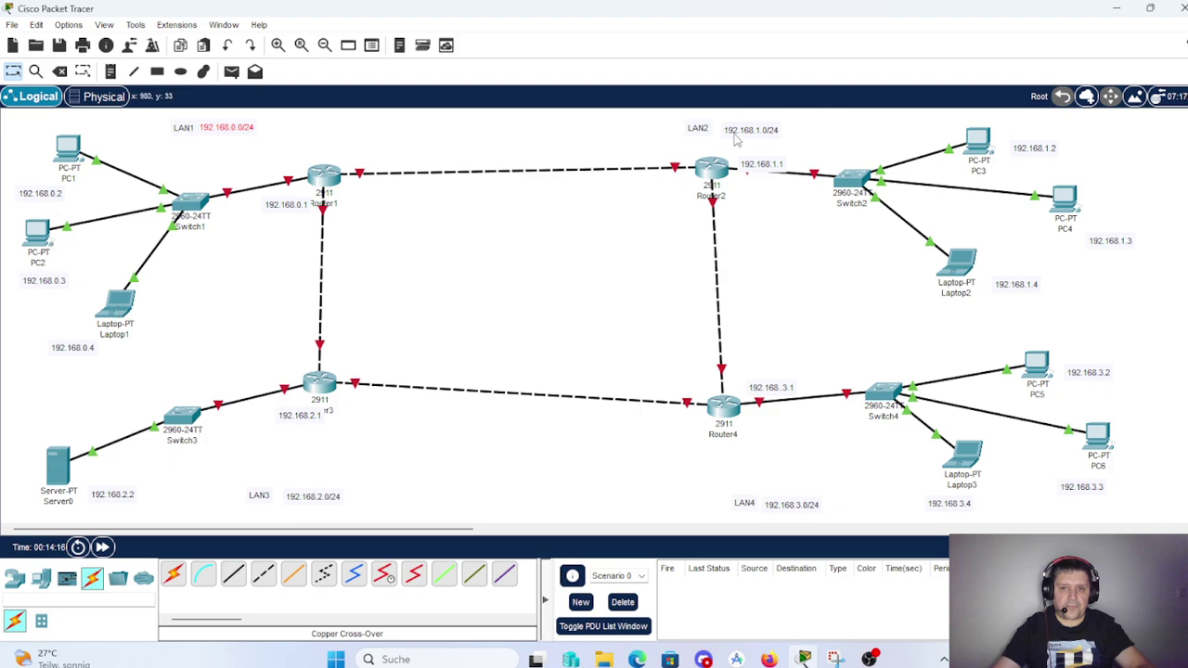
pyautogui.moveTo(737, 135); pyautogui.dragTo(762, 126)
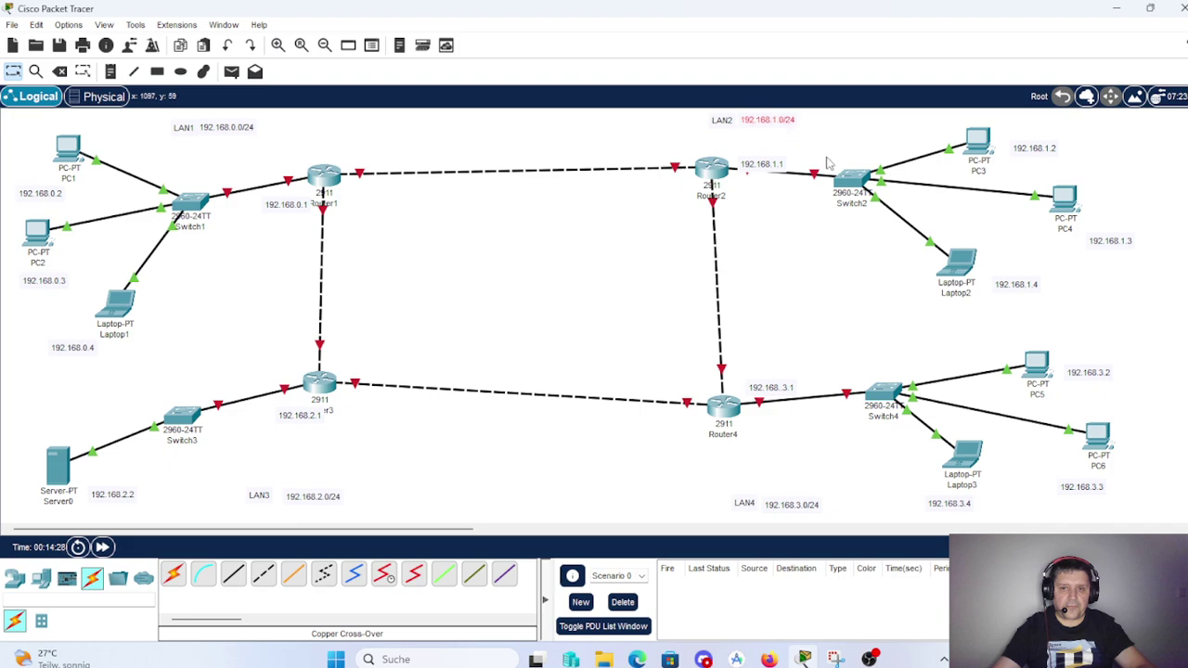
pyautogui.click(746, 505)
pyautogui.moveTo(748, 506); pyautogui.dragTo(780, 513)
pyautogui.click(782, 510)
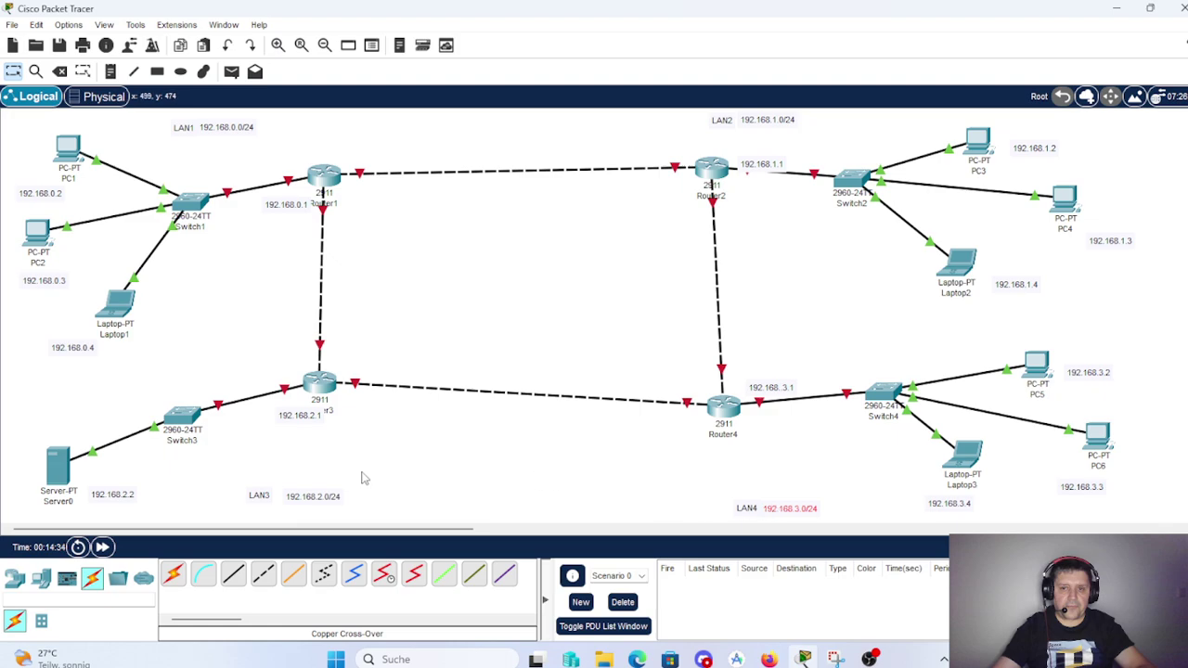
pyautogui.moveTo(260, 496); pyautogui.dragTo(222, 503)
pyautogui.moveTo(315, 499); pyautogui.dragTo(266, 501)
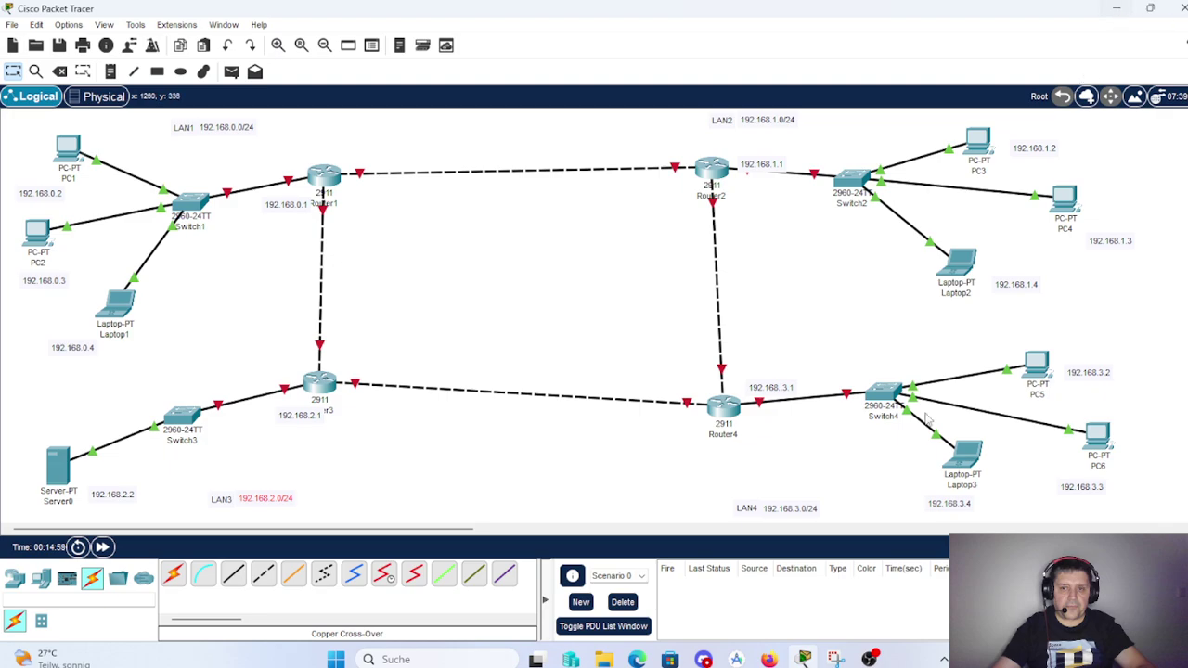
pyautogui.click(872, 659)
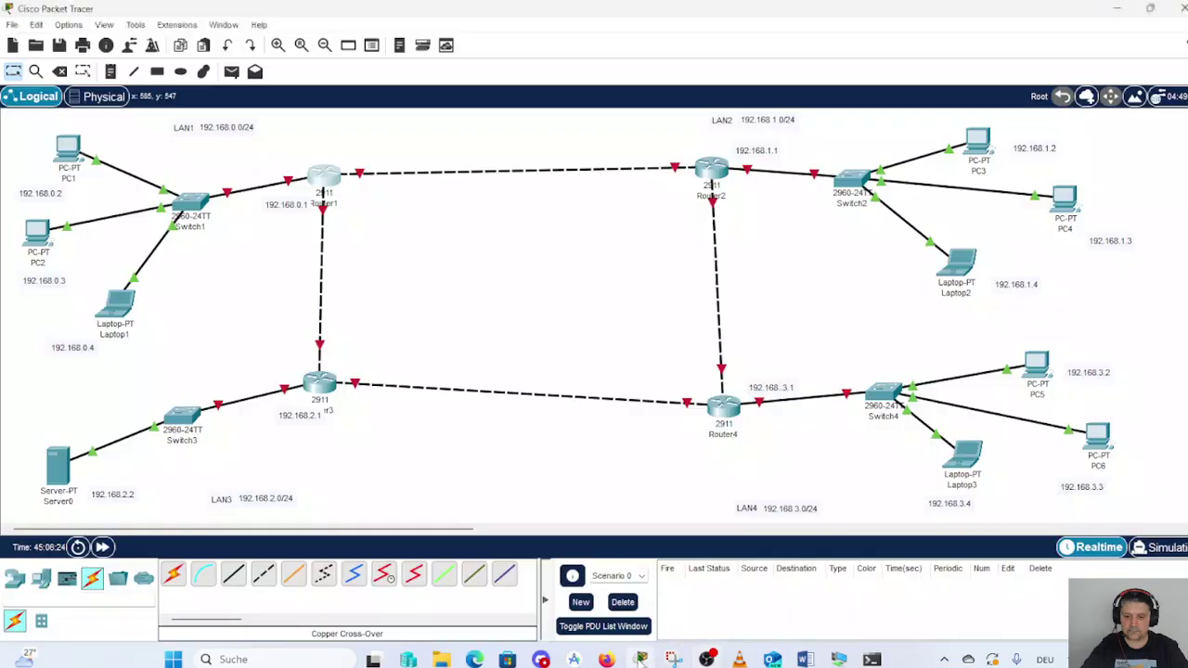
pyautogui.click(641, 659)
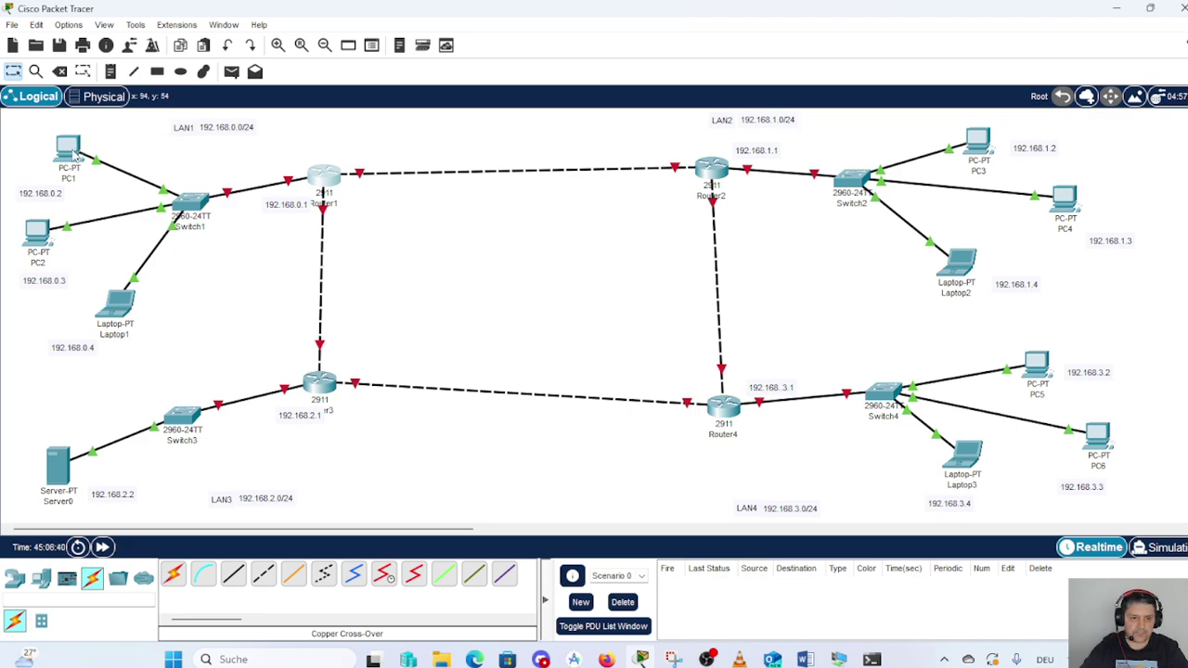
# - Give PC1 the static IPv4 address 192.168.0.2 with subnet mask 255.255.255.0
pyautogui.click(70, 150)
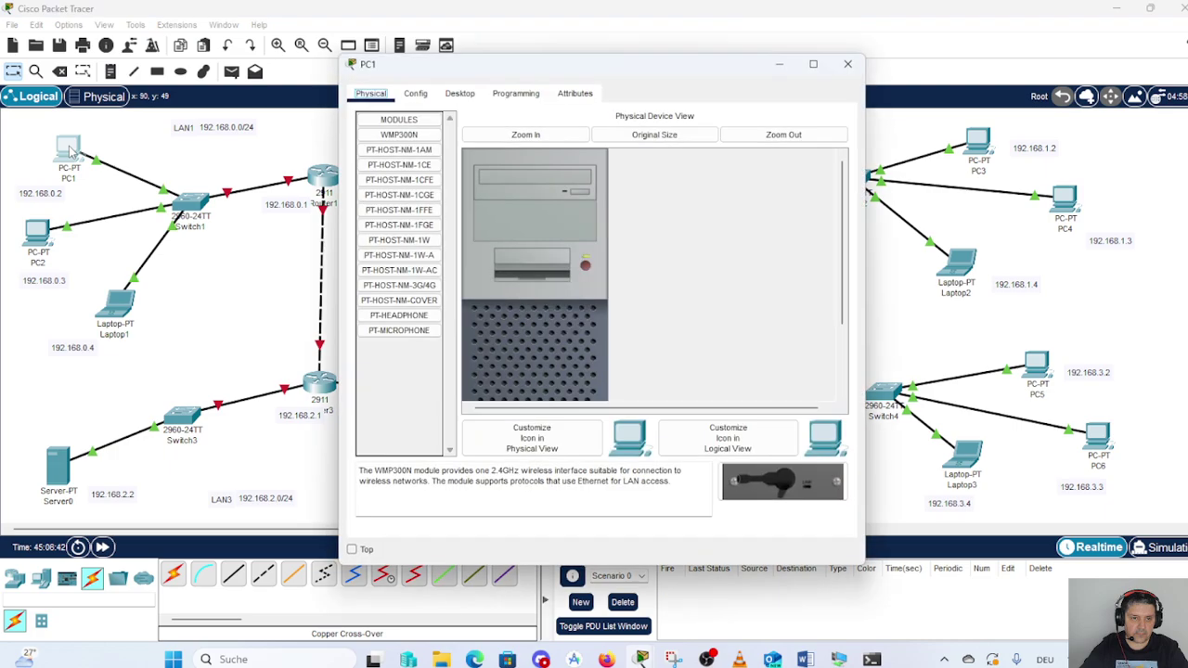
pyautogui.click(469, 93)
pyautogui.click(396, 167)
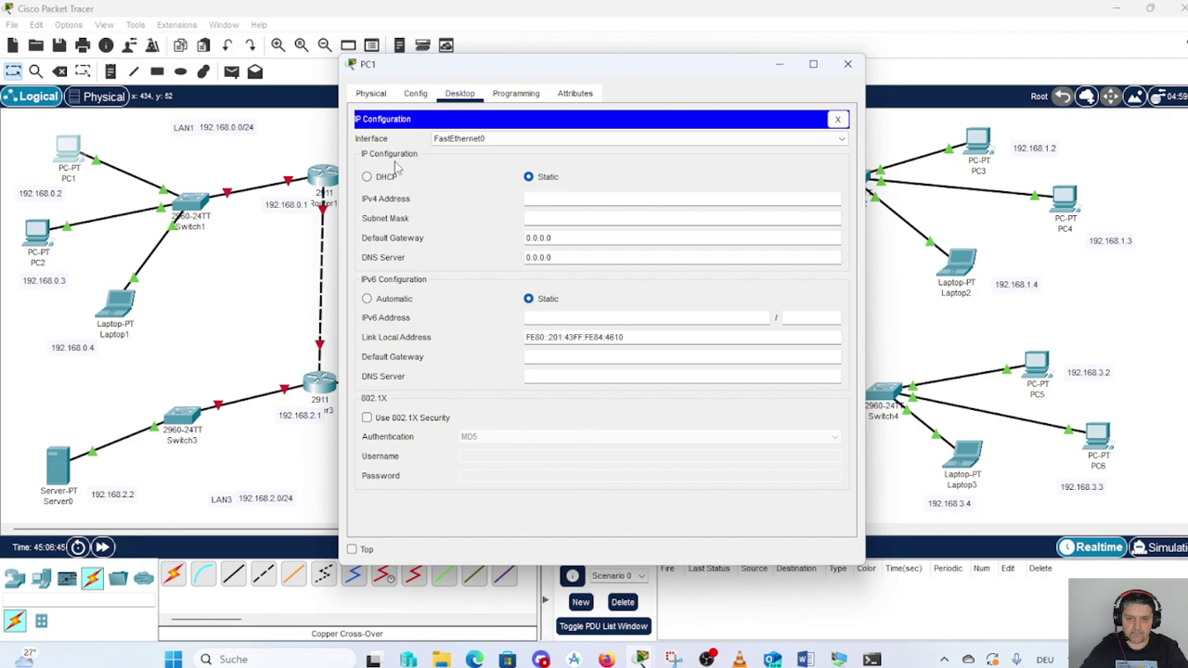
pyautogui.click(588, 198)
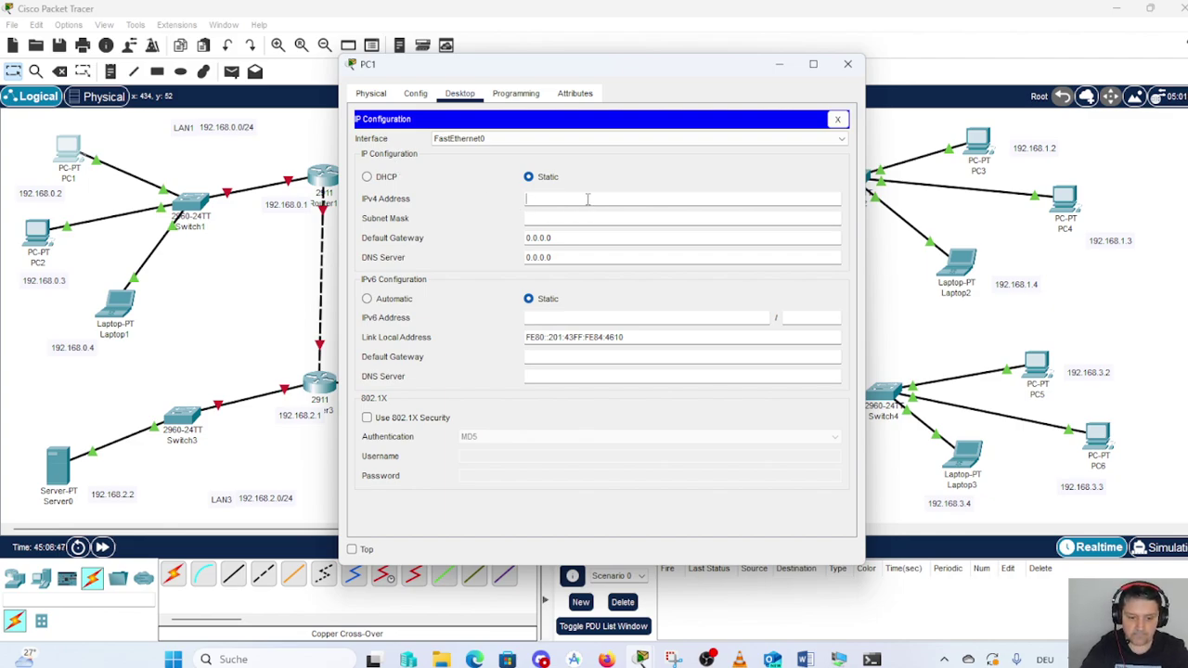
pyautogui.write('192.1')
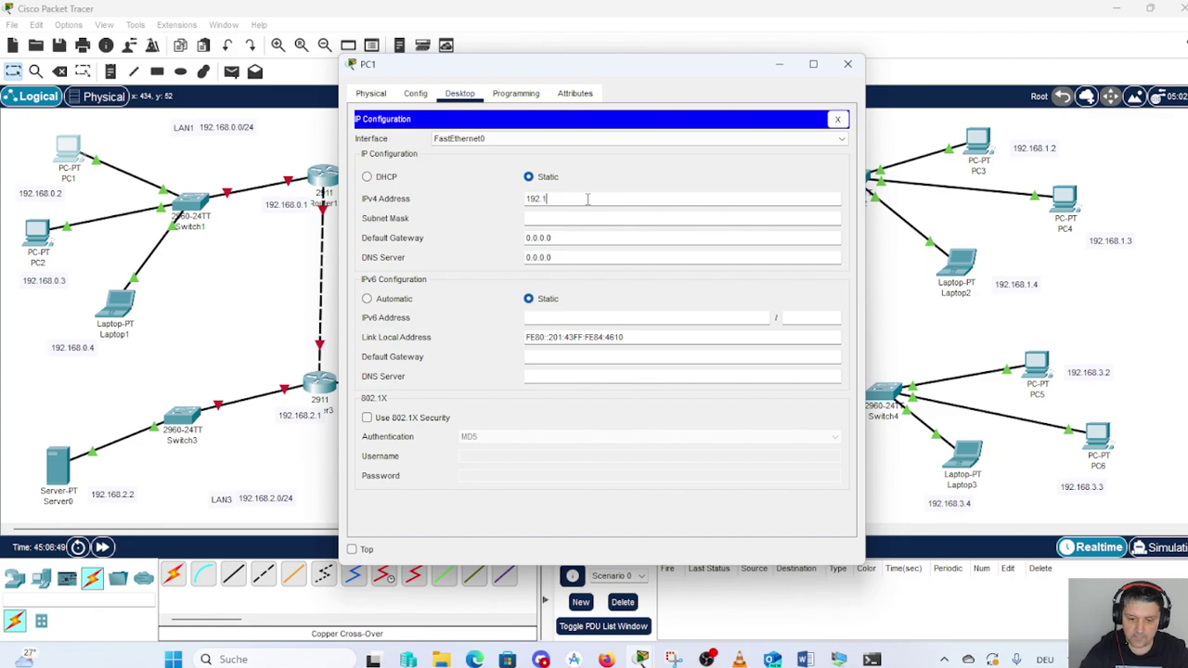
pyautogui.write('68.0.2')
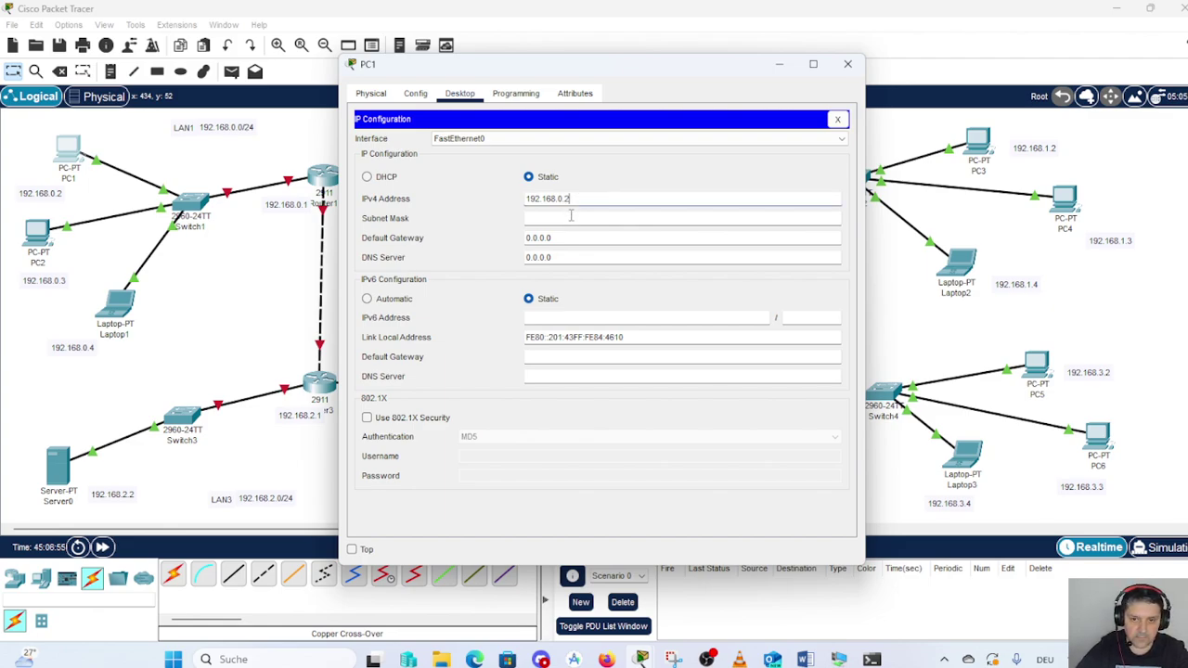
pyautogui.click(573, 218)
# - Set PC1's IPv4 default gateway to 192.168.0.1 and close its configuration window
pyautogui.click(563, 238)
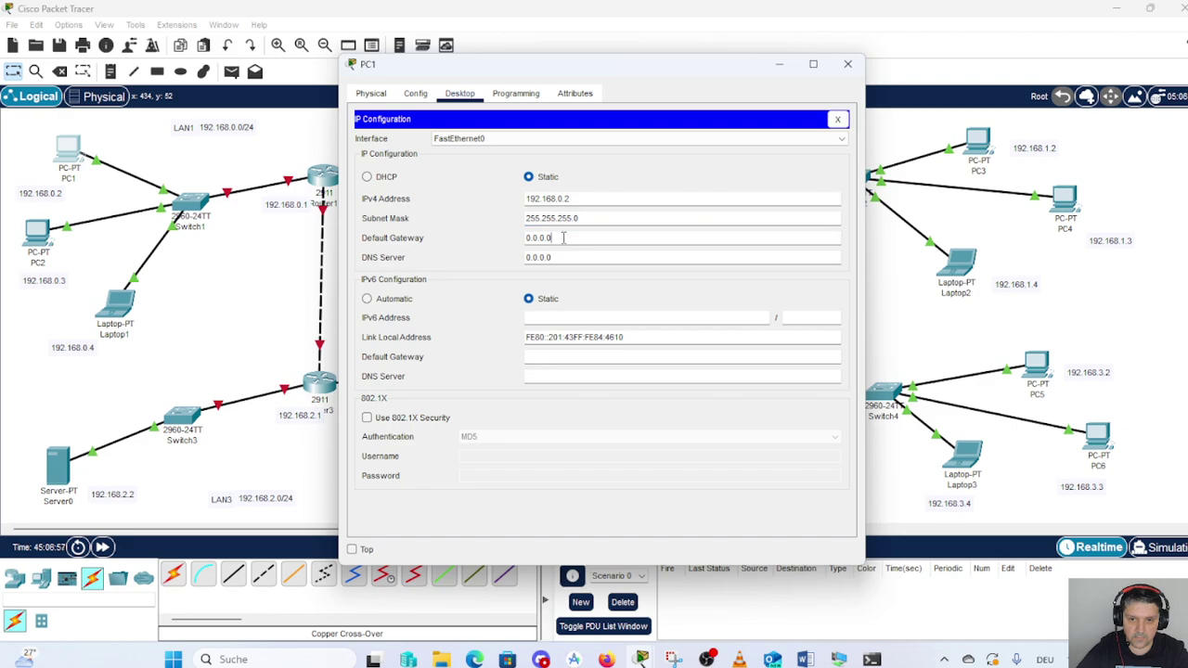
pyautogui.press('BackSpace')
pyautogui.press('BackSpace')
pyautogui.press('BackSpace')
pyautogui.press('BackSpace')
pyautogui.press('BackSpace')
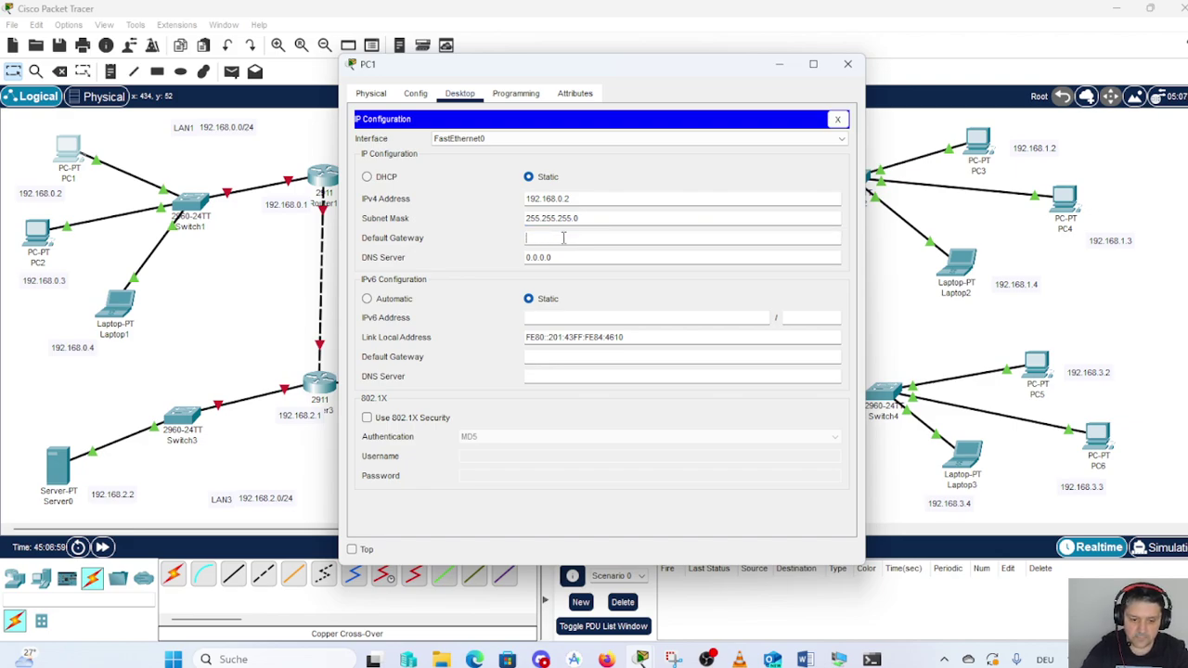
pyautogui.write('192.168')
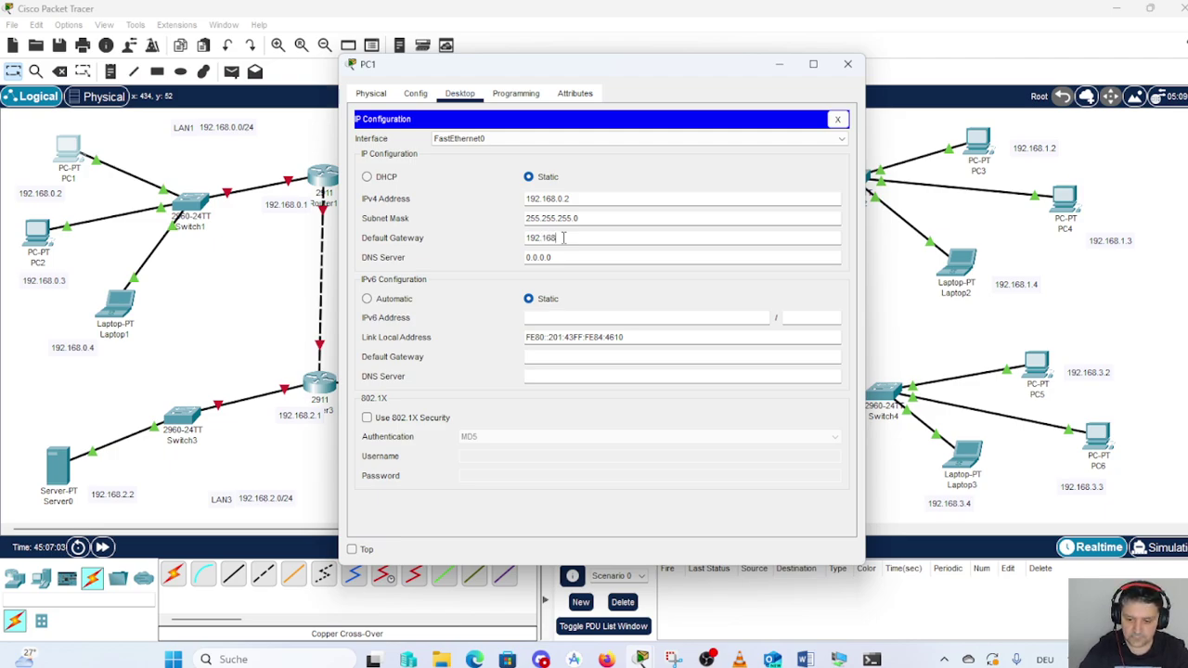
pyautogui.write('.0.1')
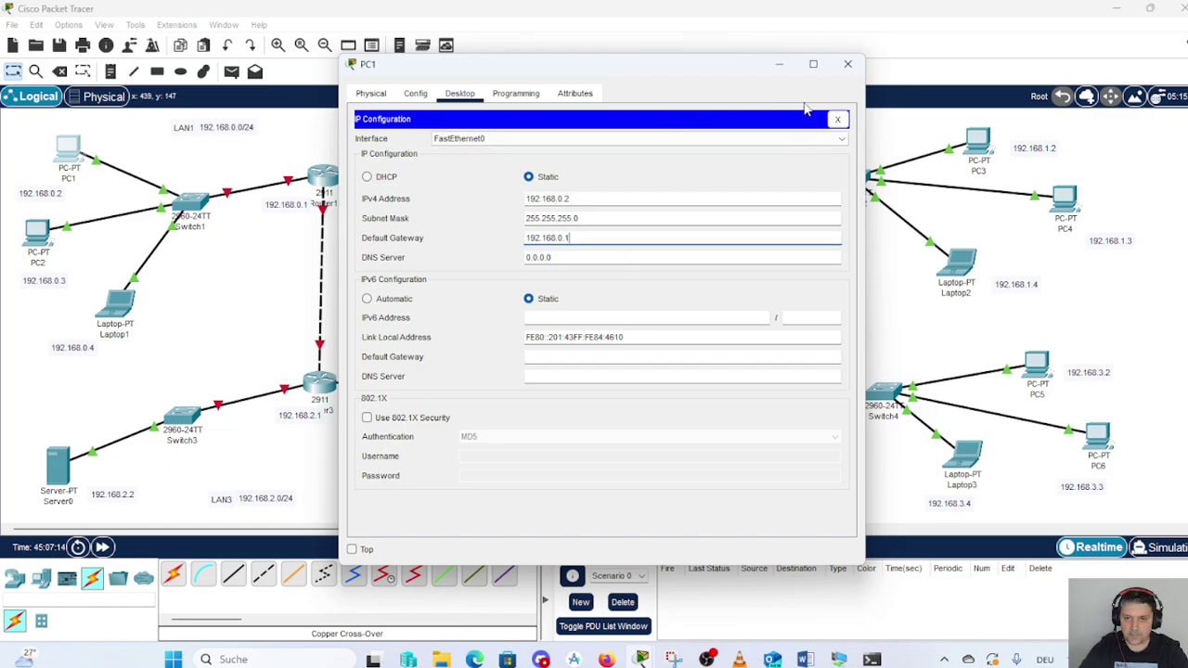
pyautogui.click(840, 69)
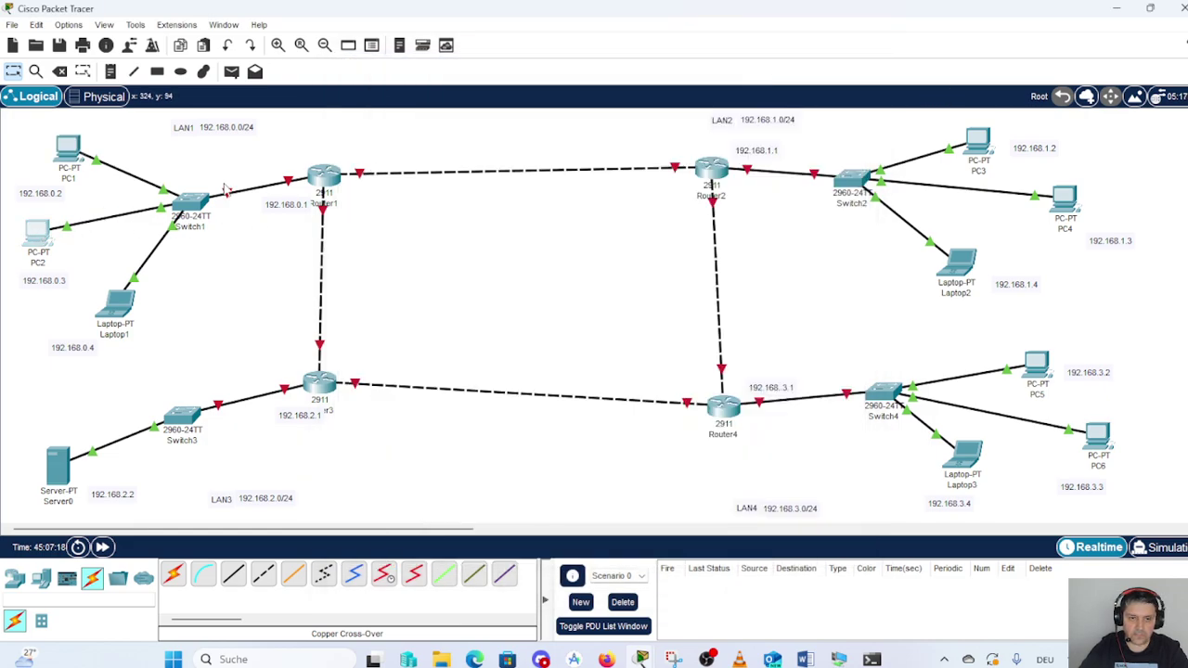
# - Give PC2 the static IPv4 address 192.168.0.3 with subnet mask 255.255.255.0
pyautogui.click(39, 234)
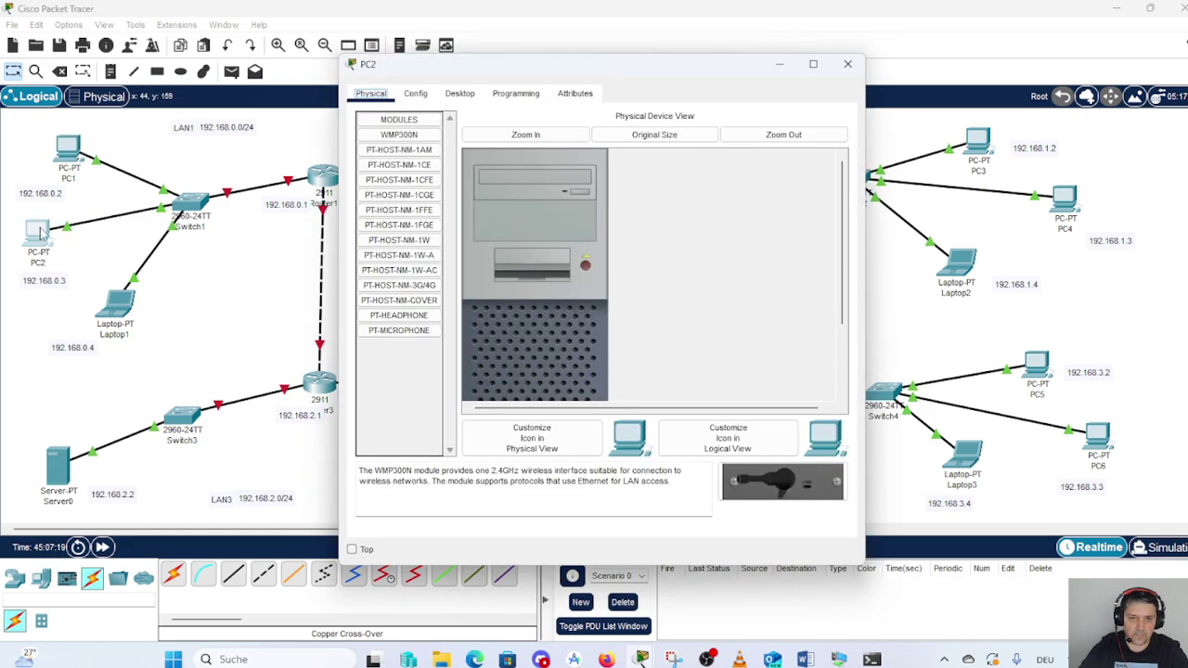
pyautogui.click(460, 96)
pyautogui.click(381, 152)
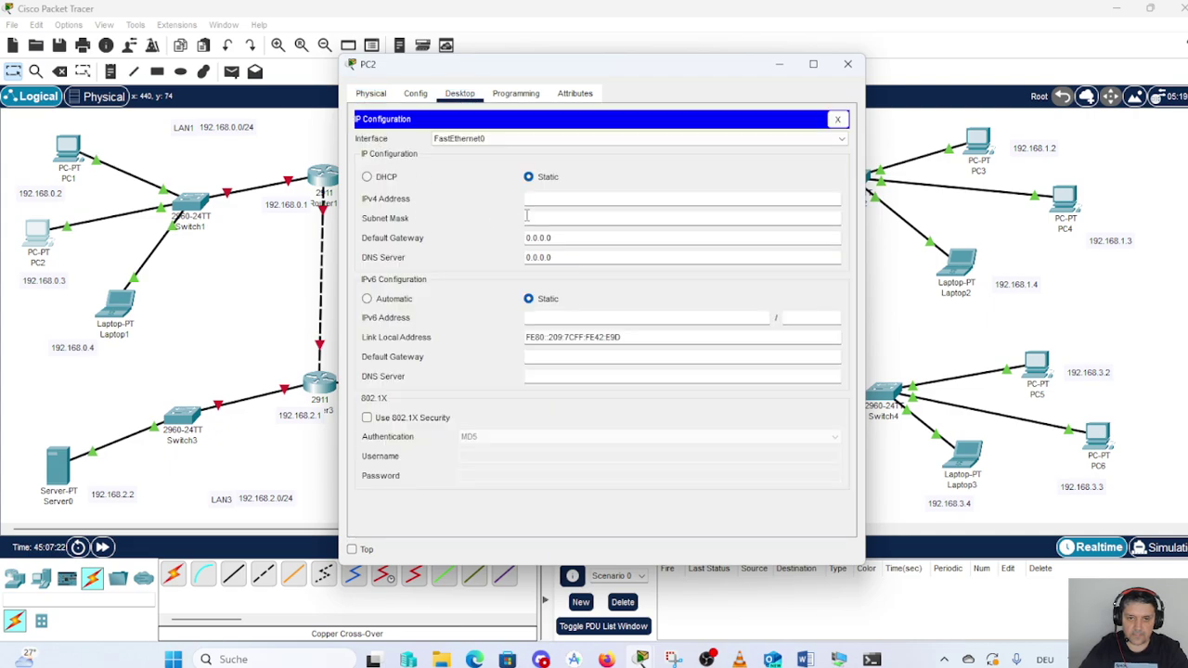
pyautogui.click(551, 198)
pyautogui.write('1')
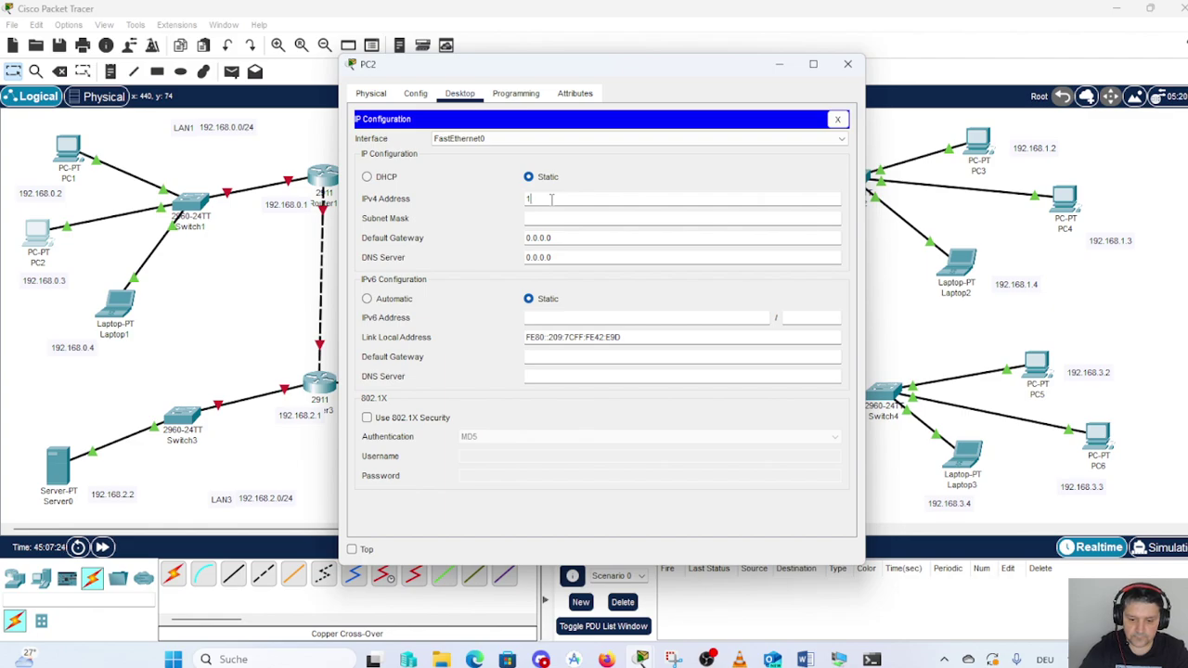
pyautogui.write('92.16')
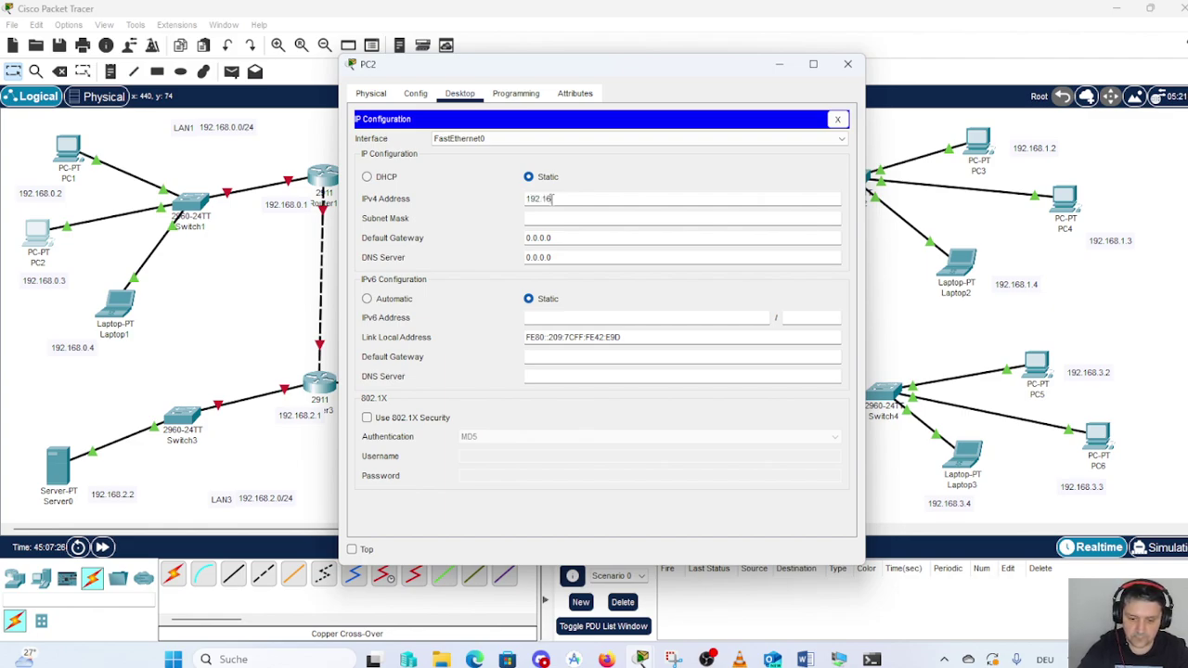
pyautogui.write('8.0.3')
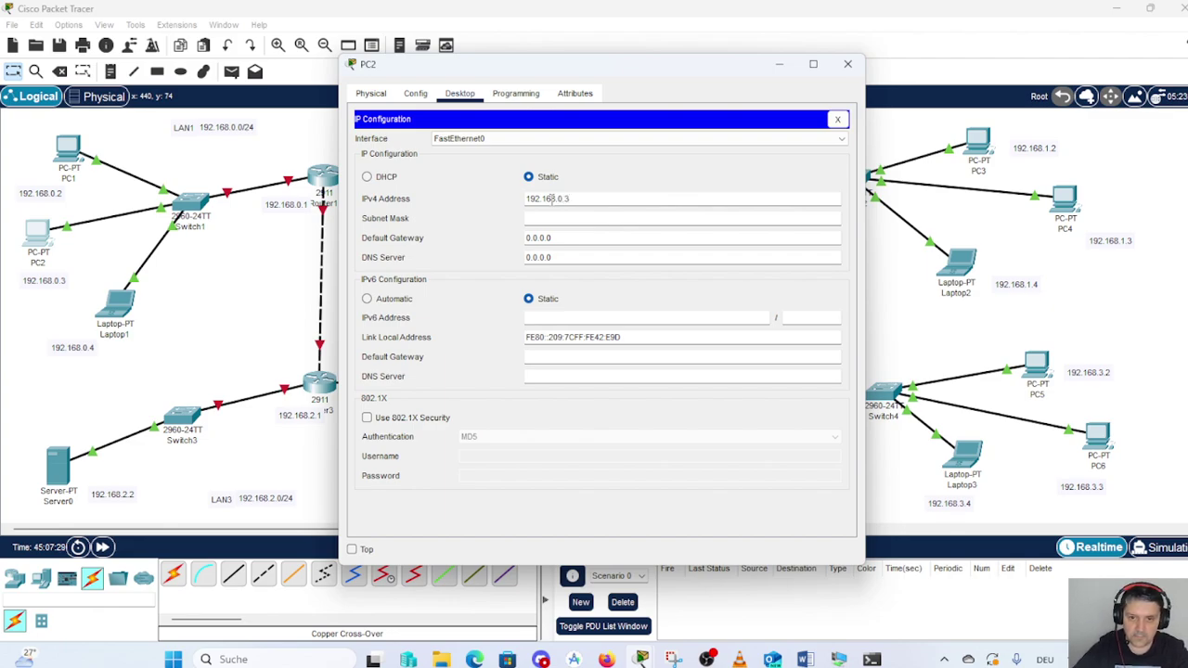
pyautogui.click(553, 215)
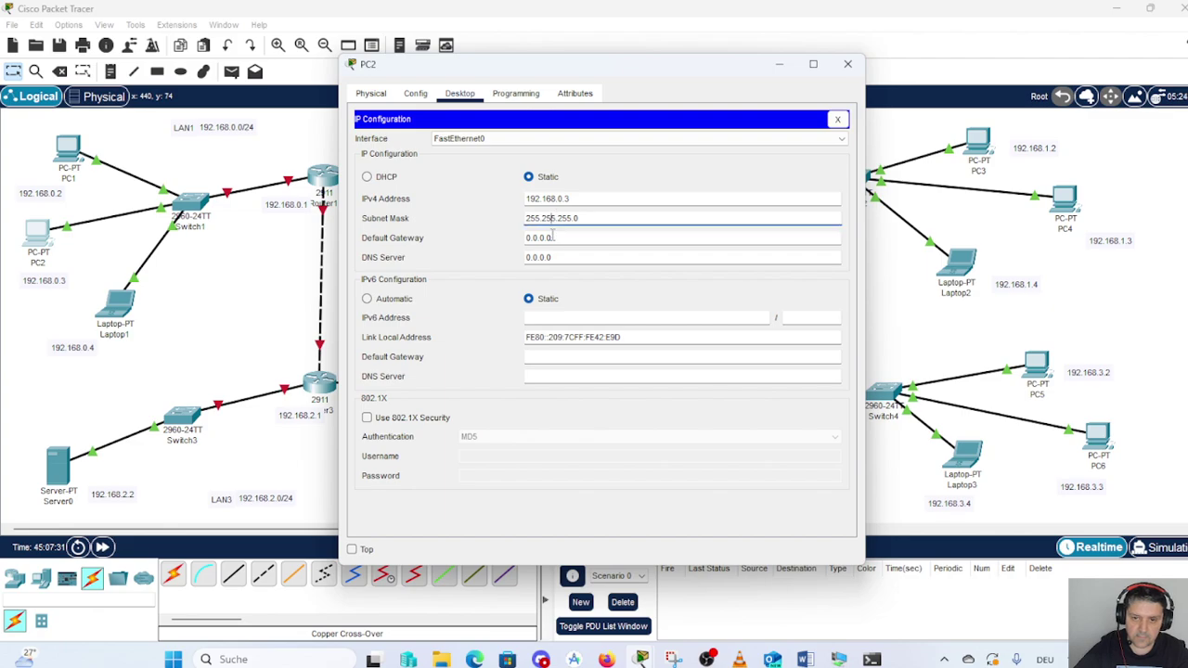
# - Set PC2's IPv4 default gateway to 192.168.0.1
pyautogui.click(554, 238)
pyautogui.press('BackSpace')
pyautogui.press('BackSpace')
pyautogui.press('BackSpace')
pyautogui.press('BackSpace')
pyautogui.press('BackSpace')
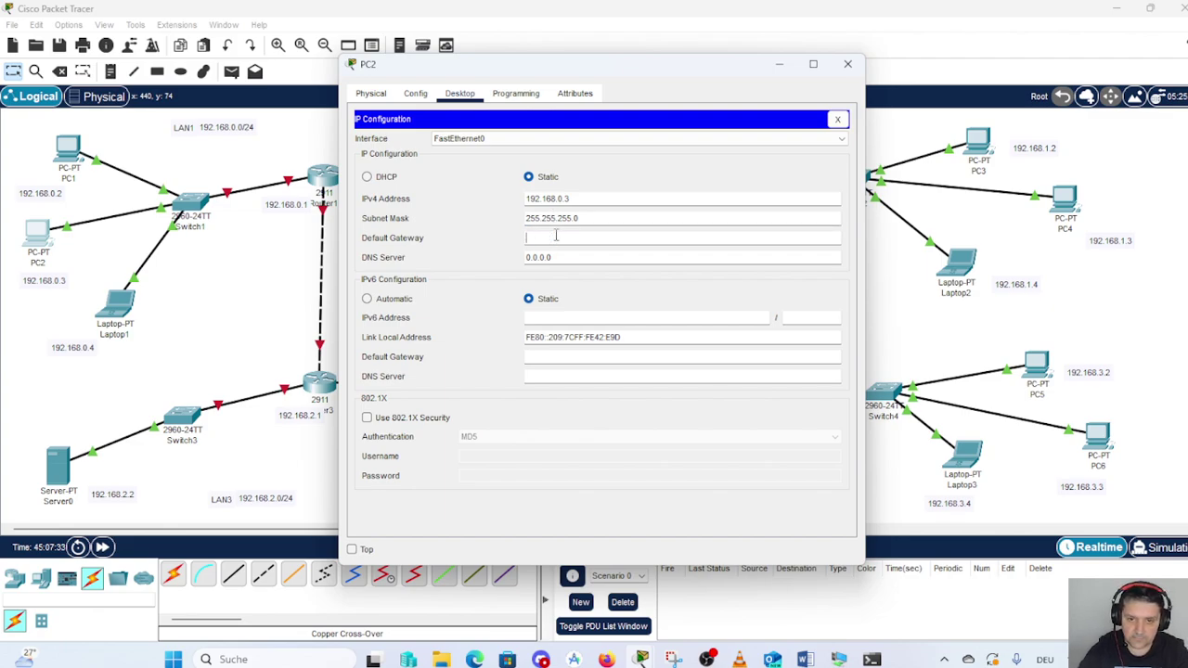
pyautogui.write('192.16')
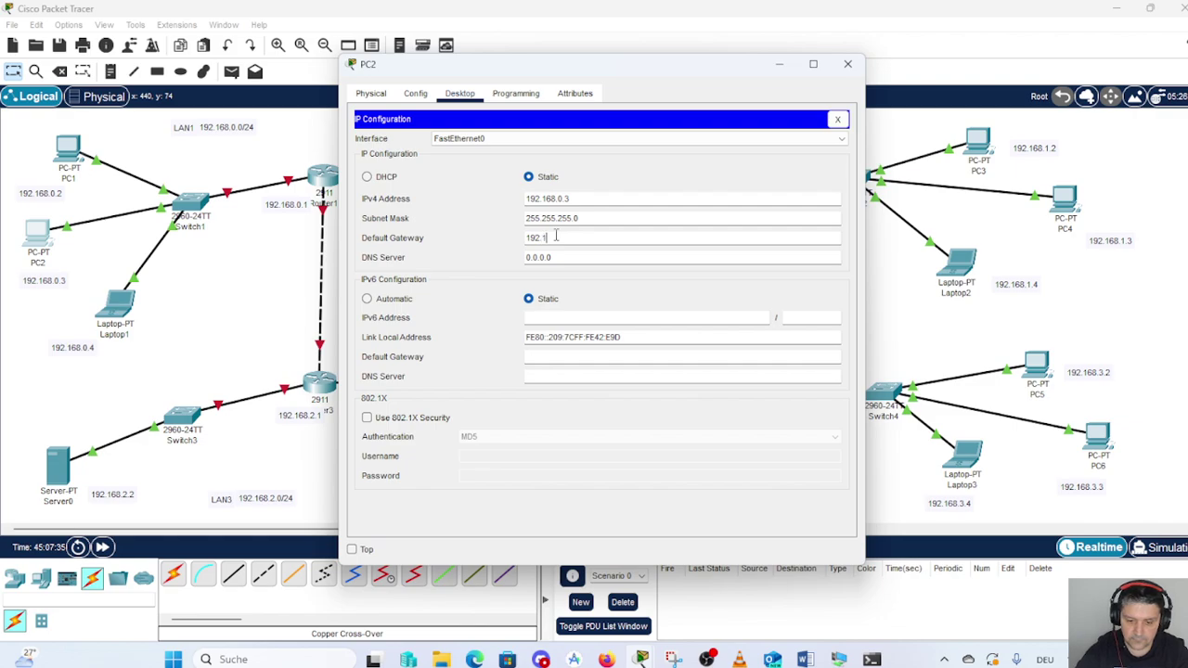
pyautogui.write('8')
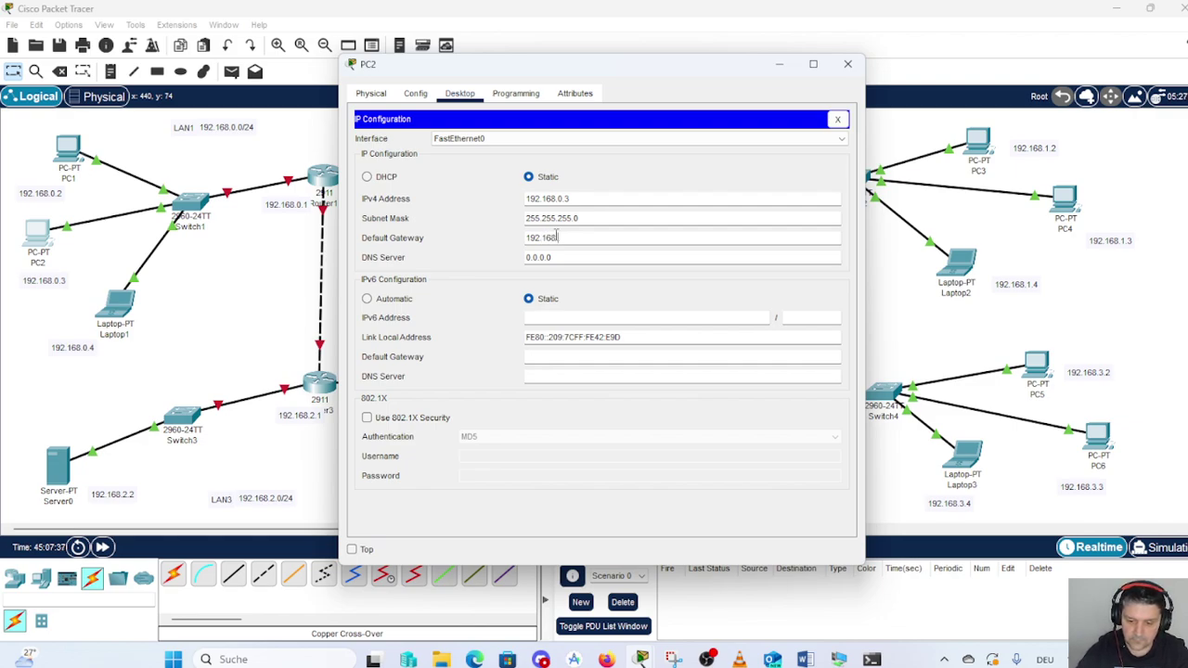
pyautogui.write('.0.1')
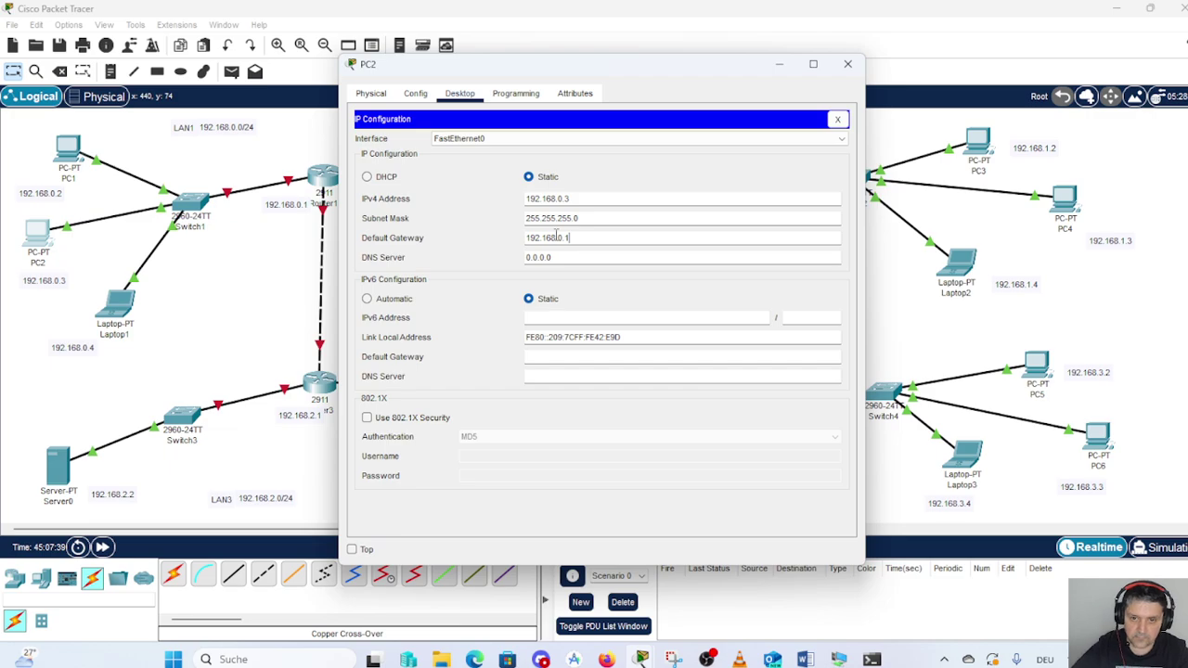
# - Close PC2's configuration window and give Laptop1 the static IPv4 address 192.168.0.4 with subnet mask 255.255.255.0
pyautogui.click(841, 71)
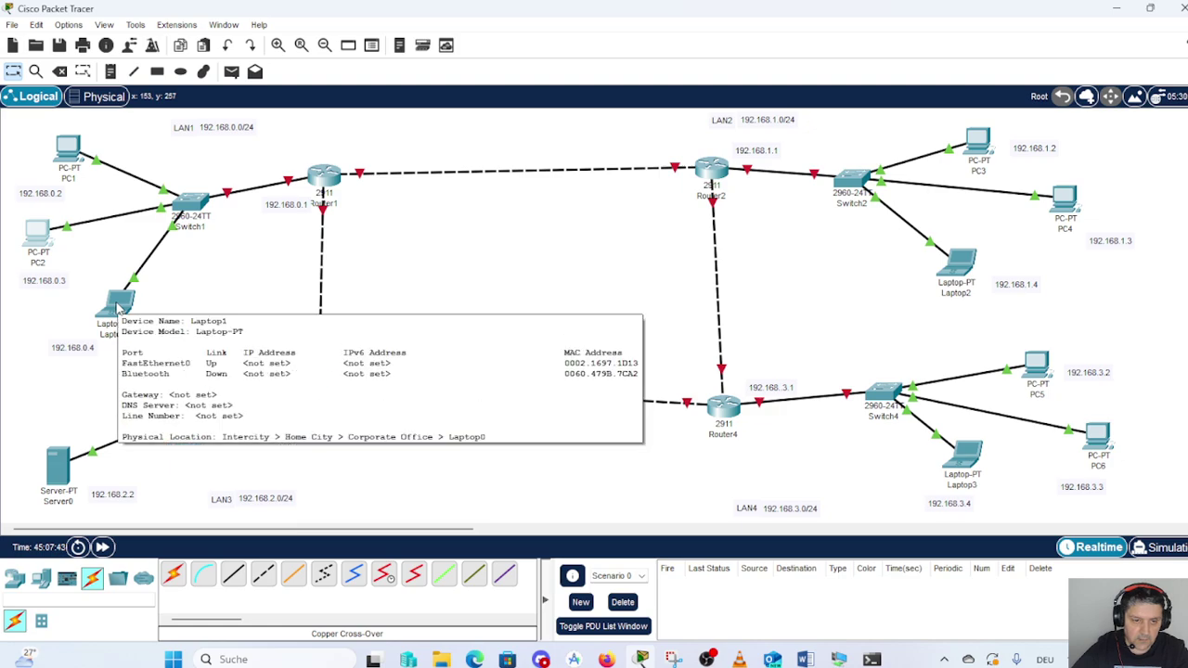
pyautogui.click(117, 306)
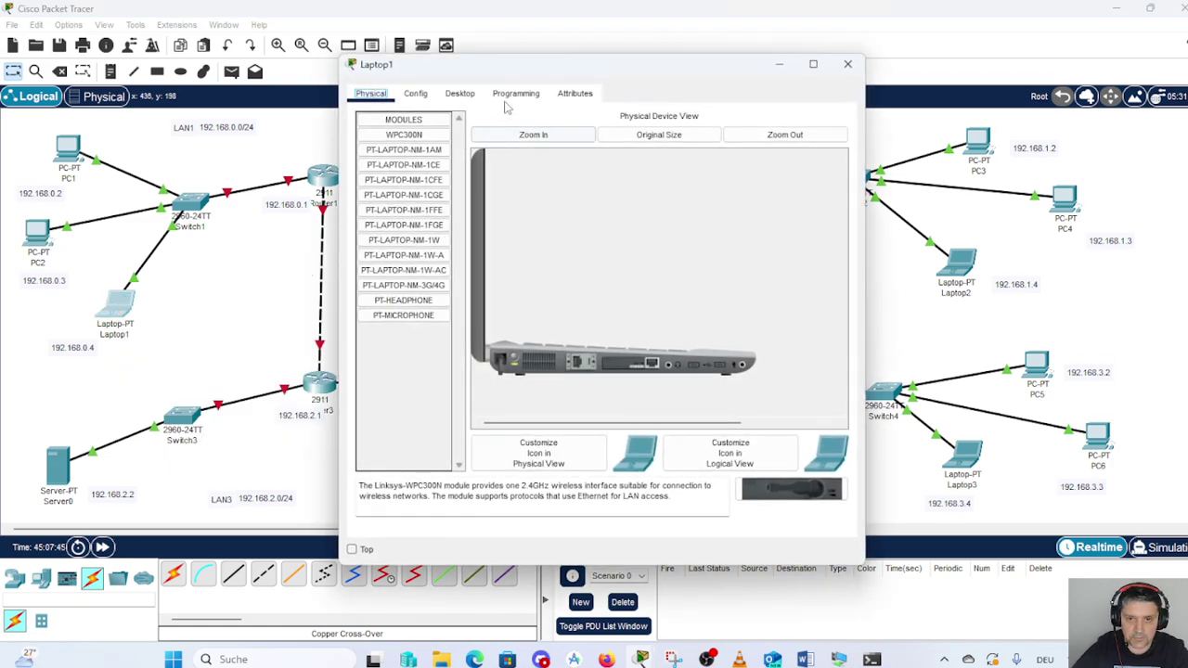
pyautogui.click(473, 97)
pyautogui.click(405, 149)
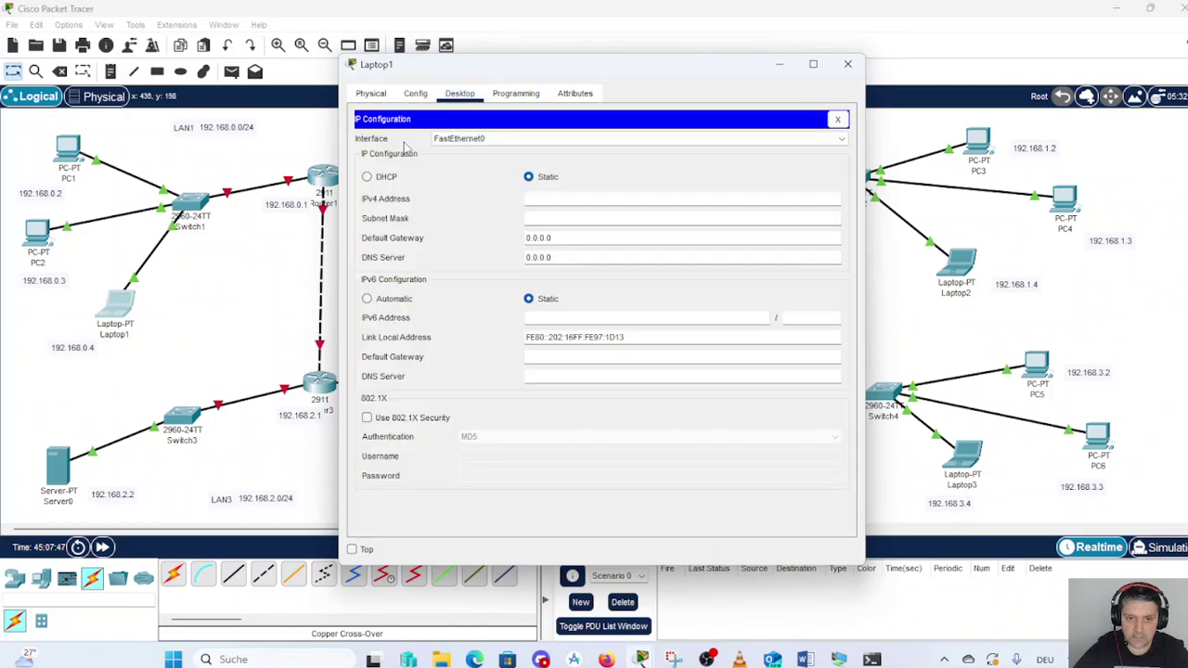
pyautogui.click(581, 198)
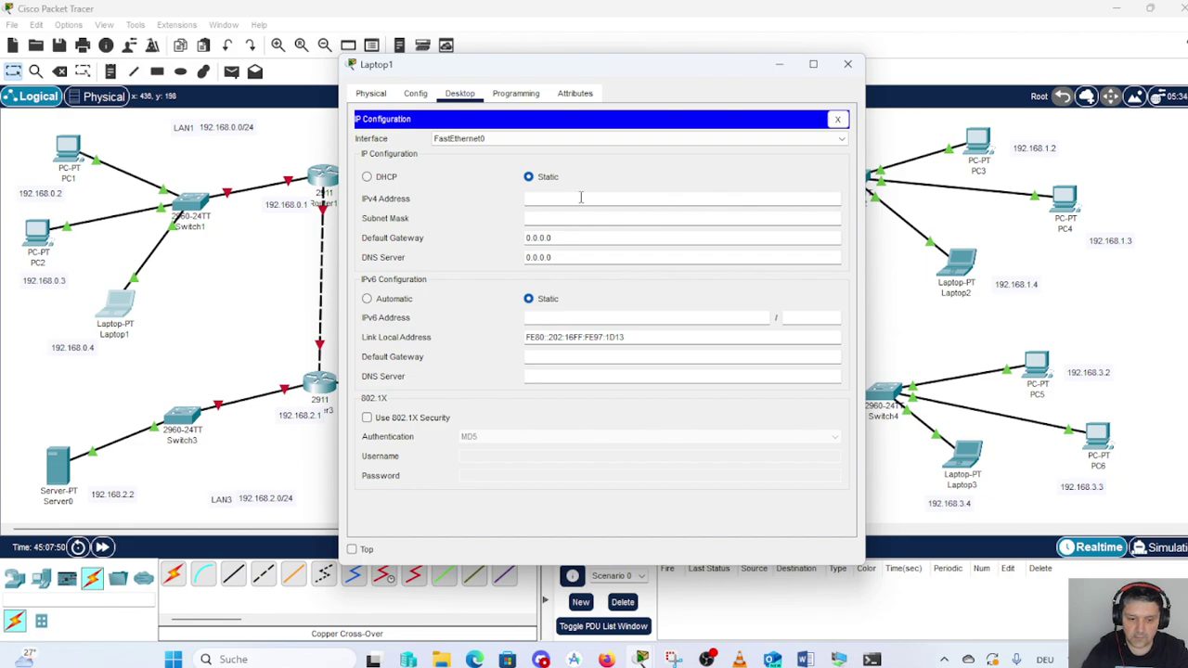
pyautogui.write('192.168')
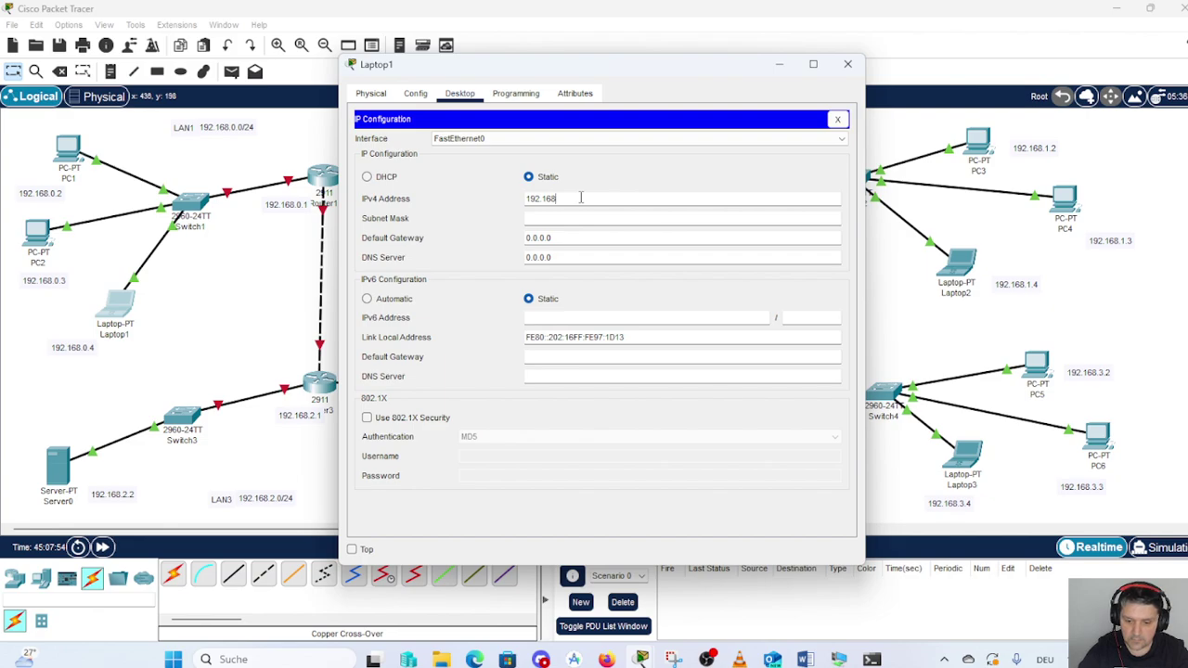
pyautogui.write('.0.4')
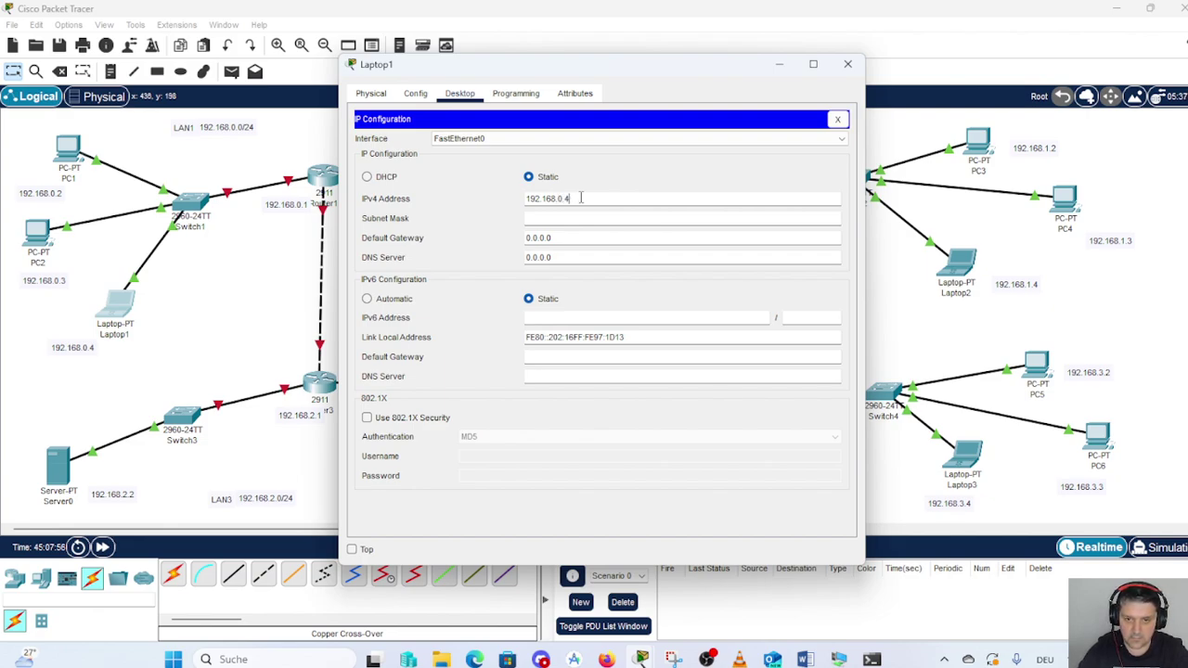
pyautogui.press('Tab')
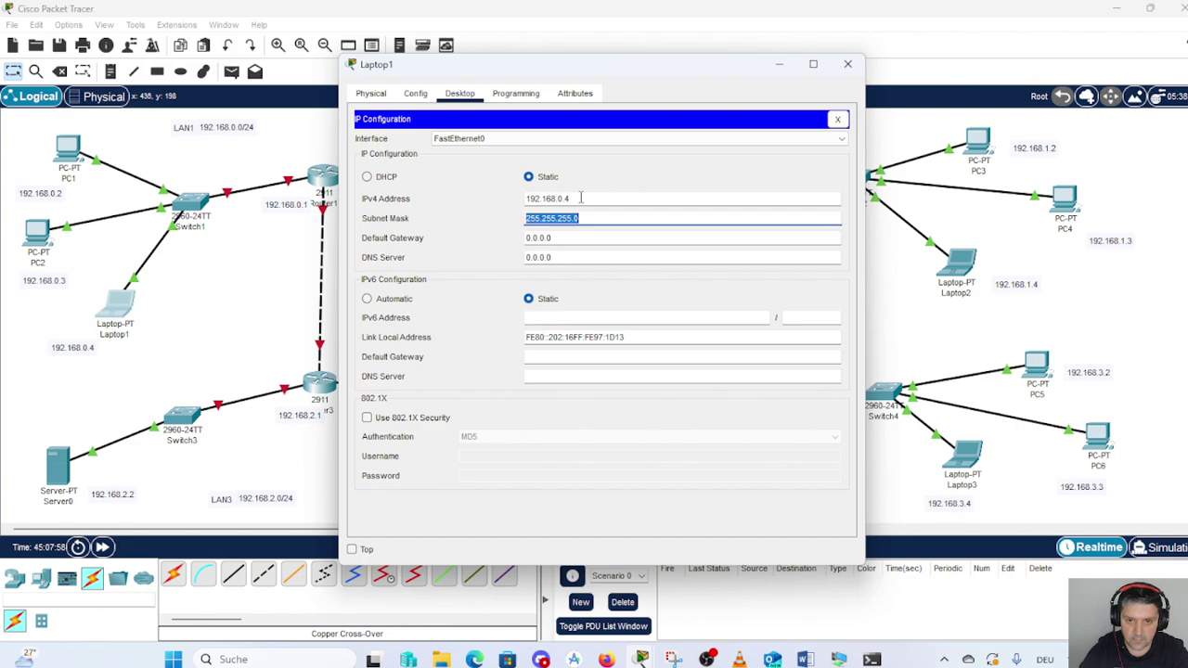
# - Set Laptop1's IPv4 default gateway to 192.168.0.1 and close its configuration window
pyautogui.press('Tab')
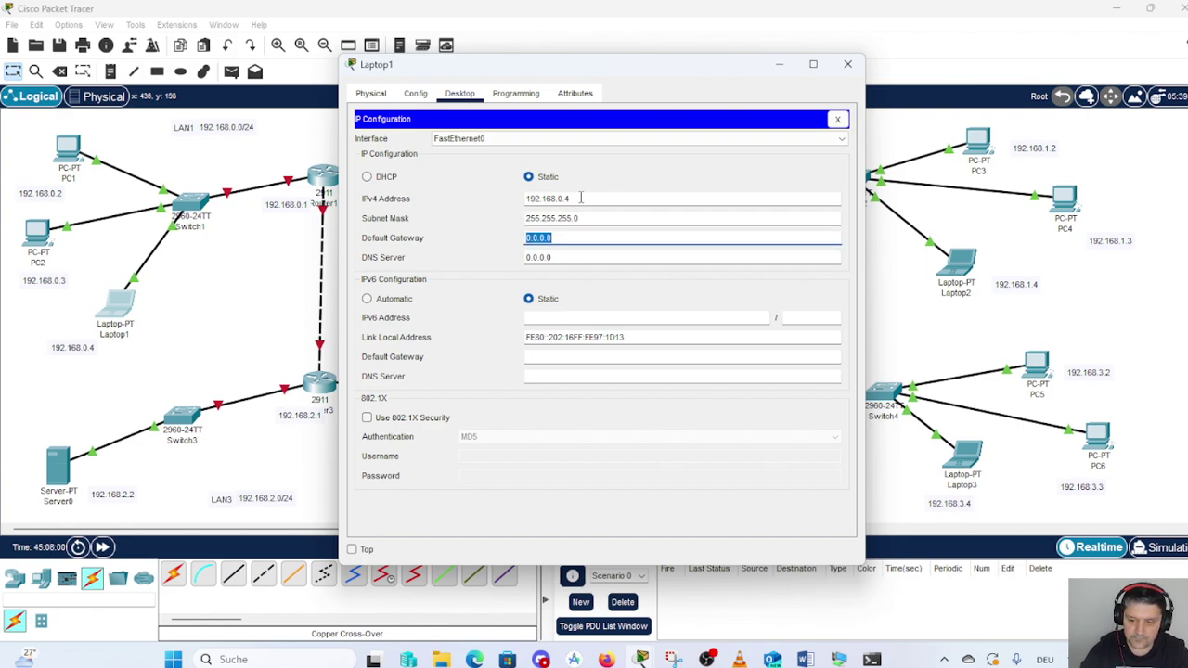
pyautogui.write('192')
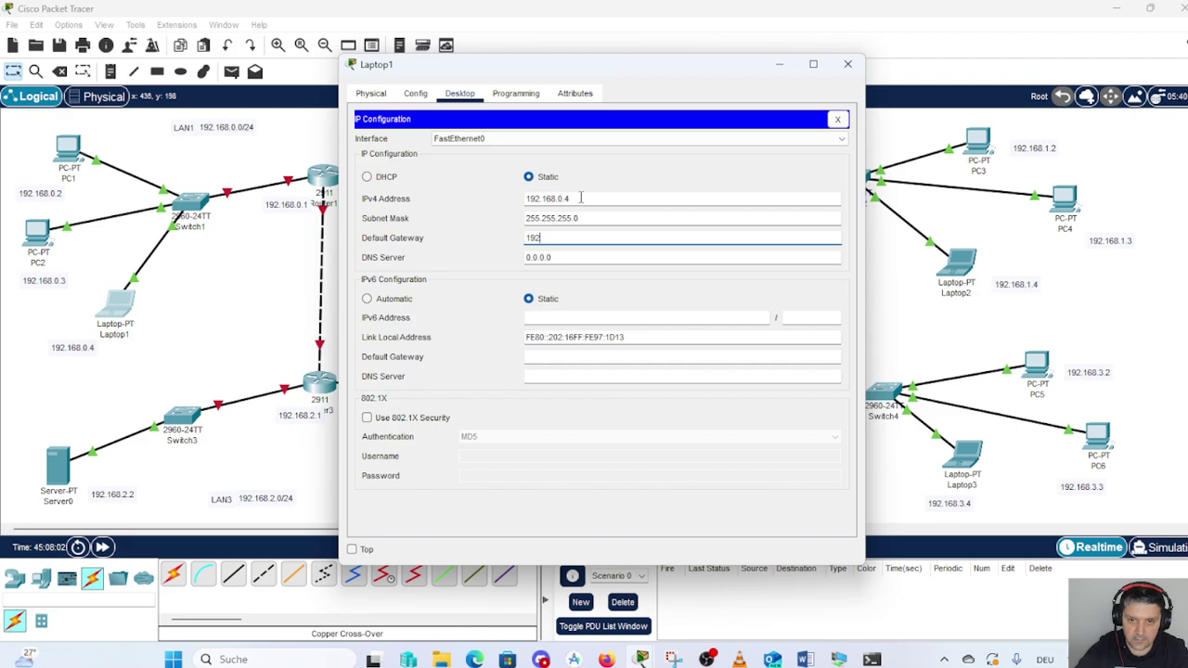
pyautogui.write('.168')
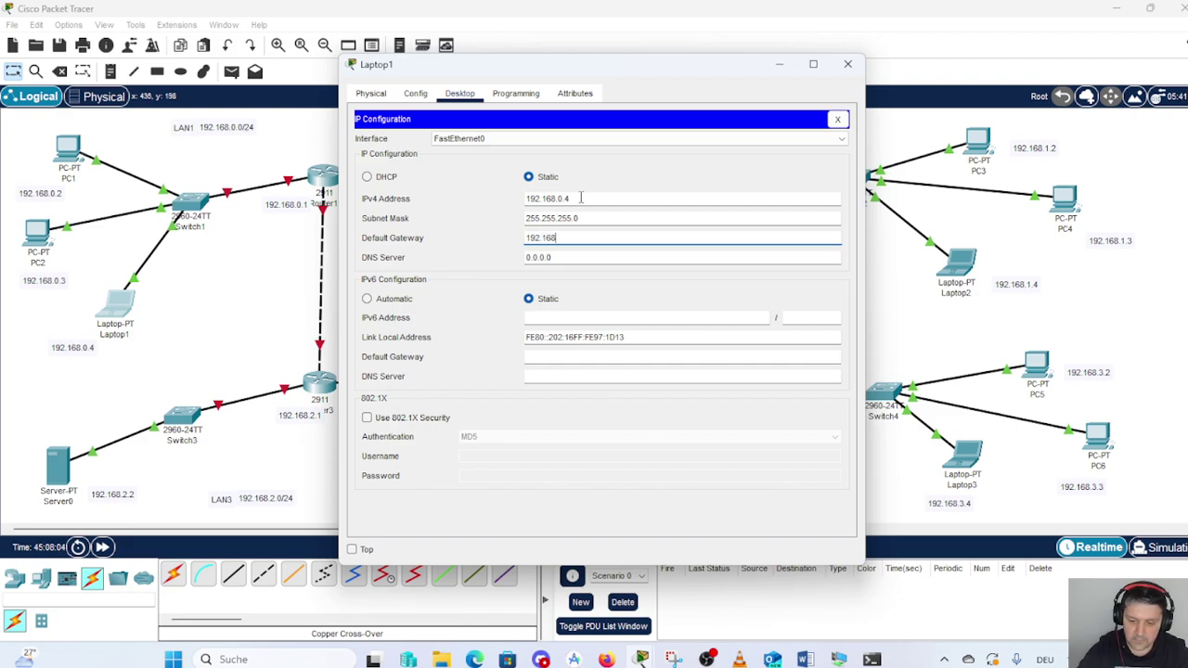
pyautogui.write('.0.1')
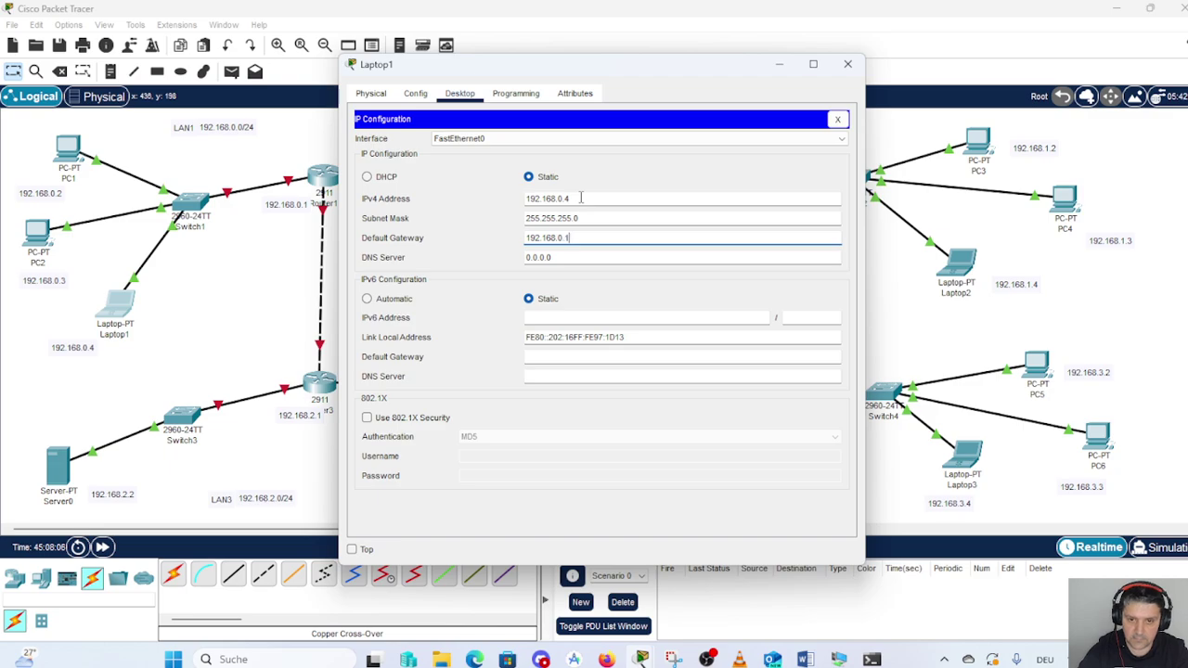
pyautogui.click(848, 65)
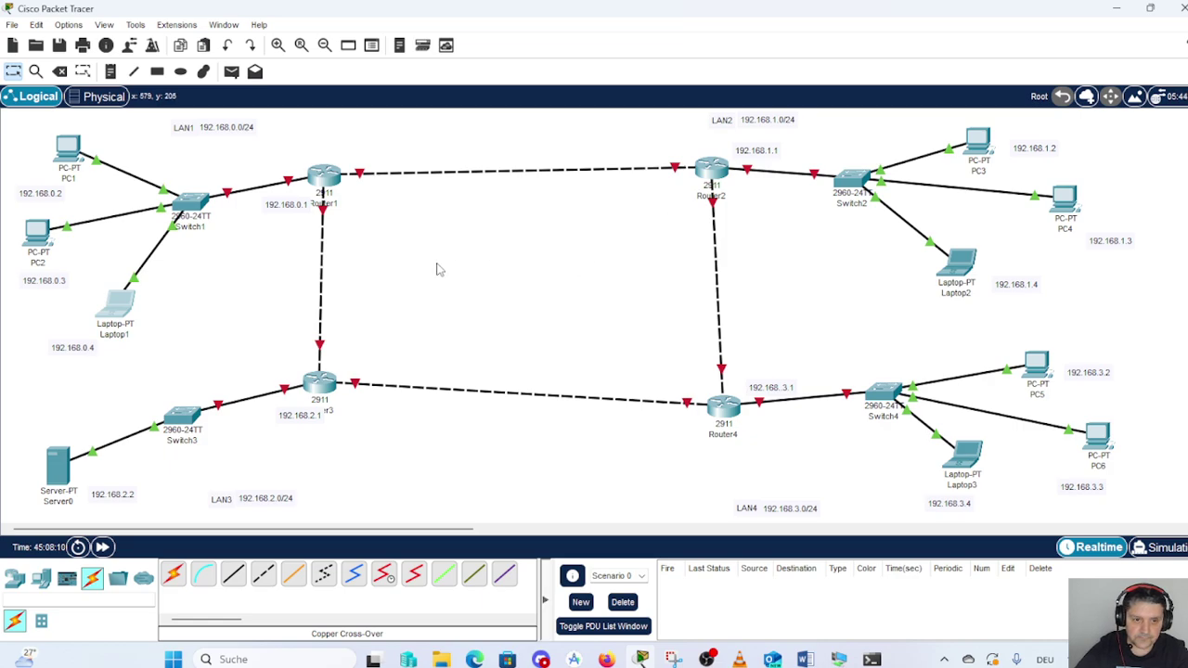
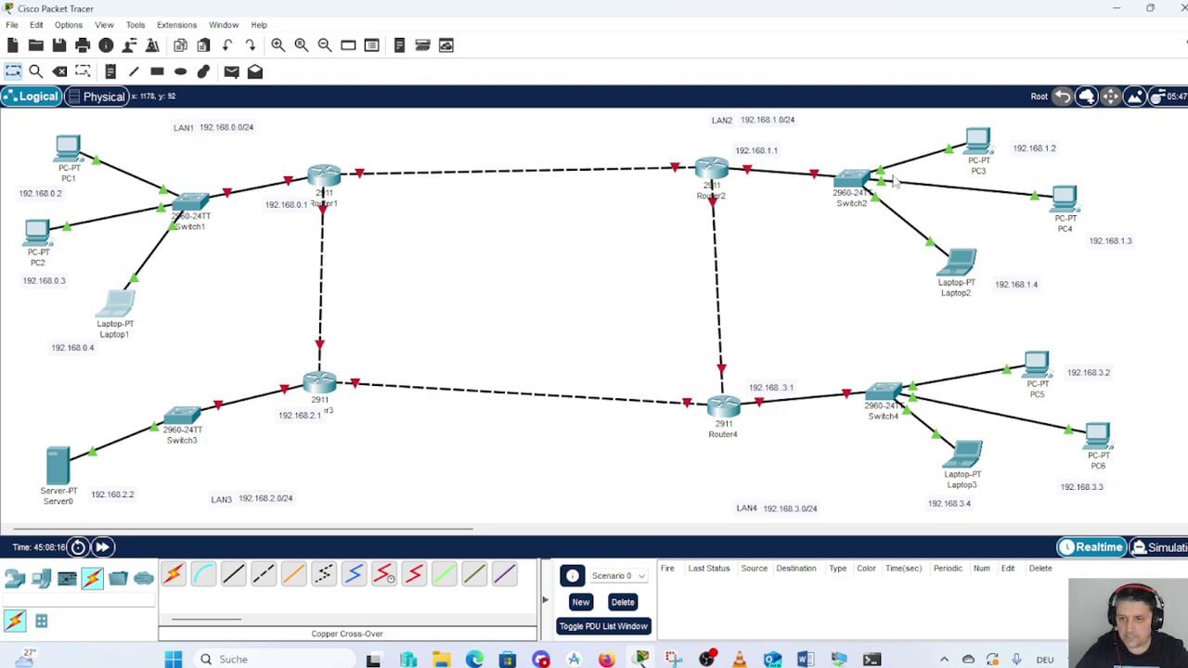
# - Give PC3 in LAN2 the static IPv4 address 192.168.1.2 with subnet mask 255.255.255.0
pyautogui.moveTo(975, 140)
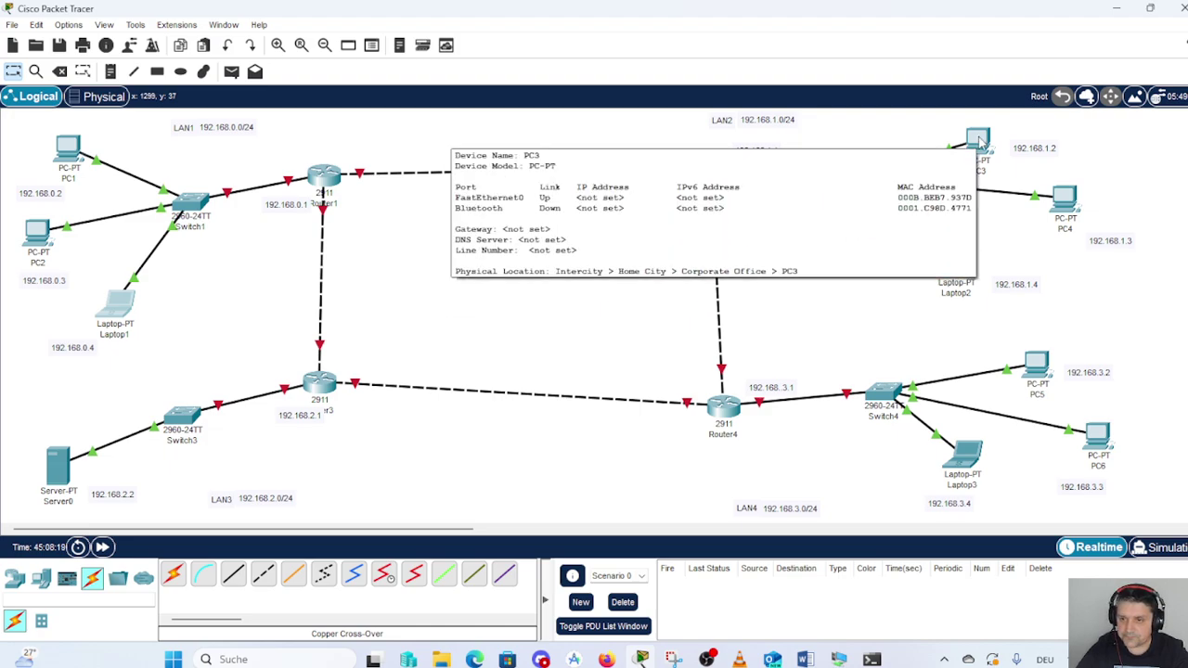
pyautogui.click(979, 140)
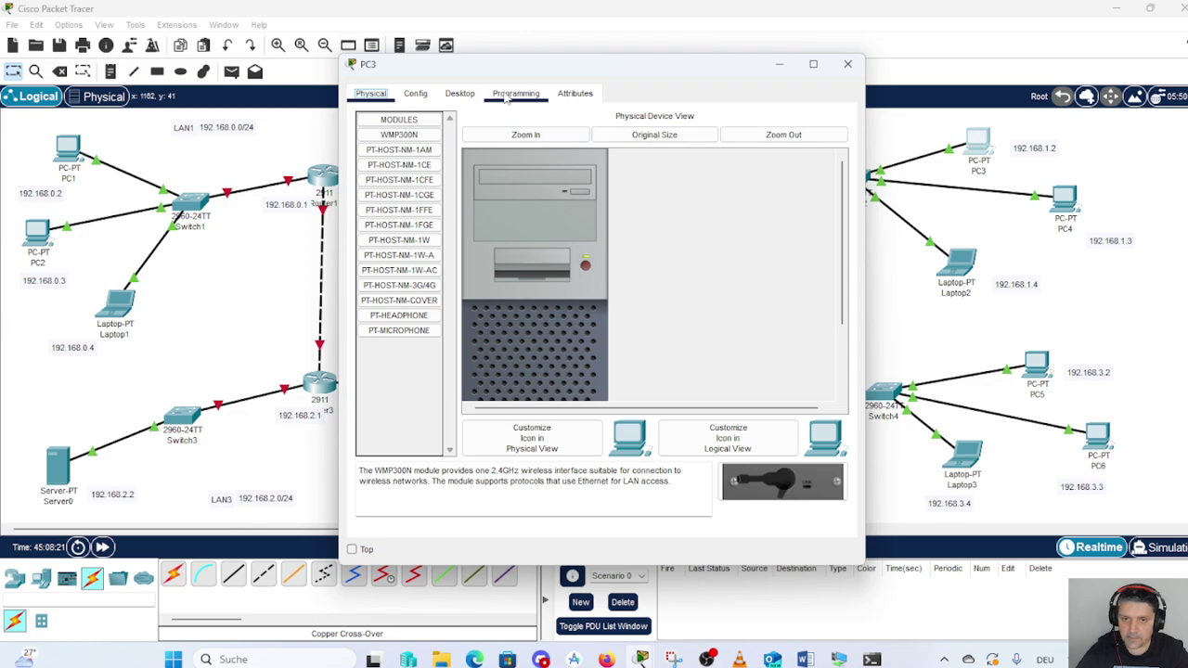
pyautogui.click(468, 96)
pyautogui.click(406, 154)
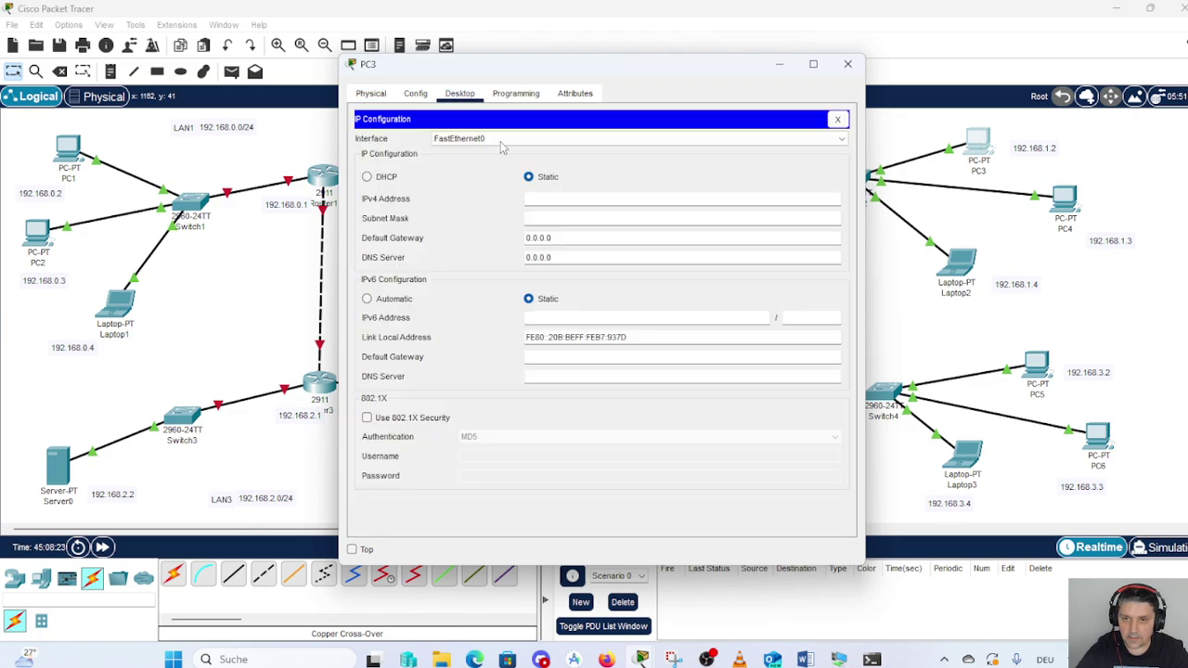
pyautogui.moveTo(650, 63); pyautogui.dragTo(612, 51)
pyautogui.click(512, 184)
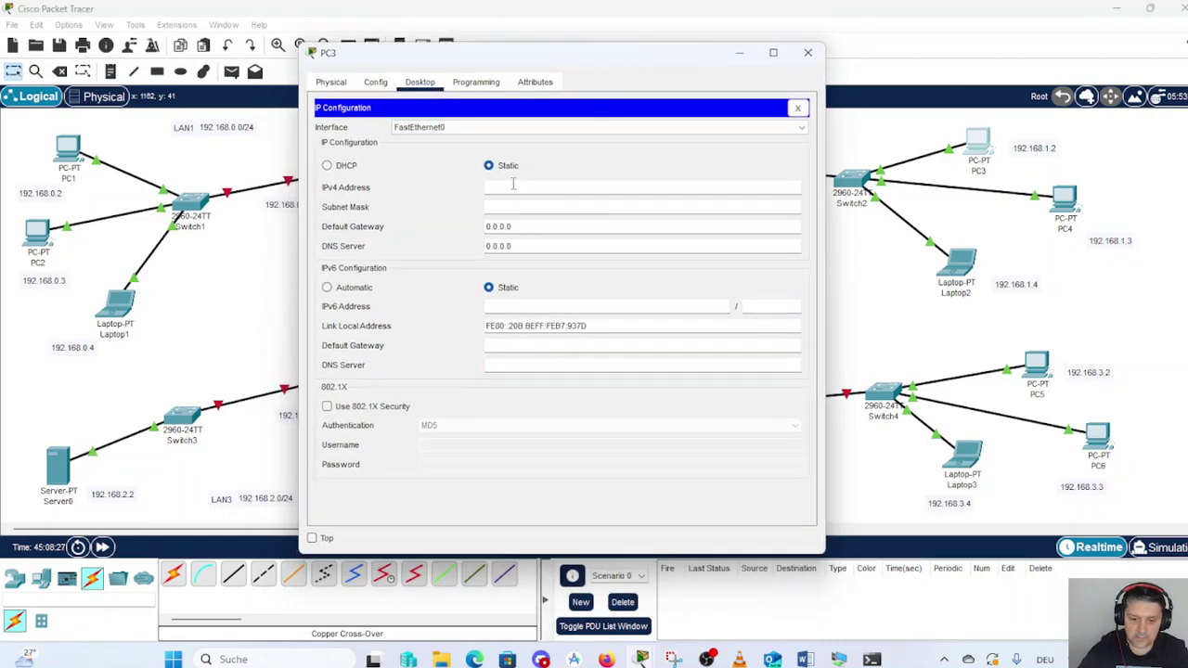
pyautogui.write('192.168')
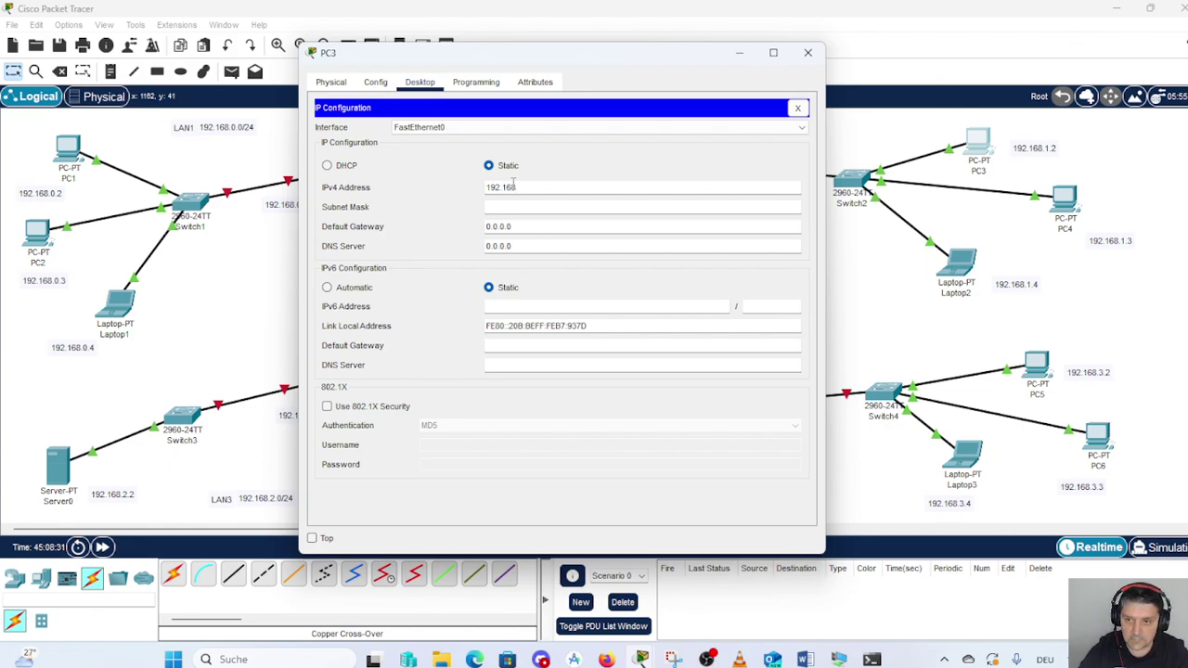
pyautogui.write('.1.2')
pyautogui.press('Tab')
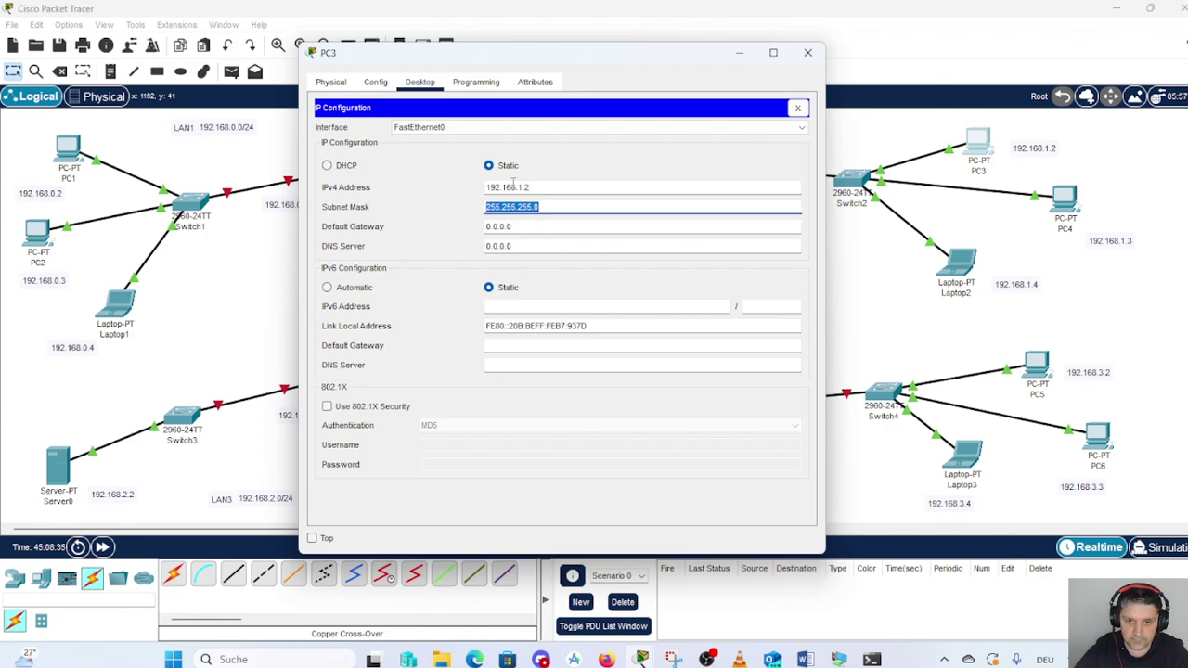
# - Set PC3's IPv4 default gateway to 192.168.1.1 and close its configuration window
pyautogui.press('Tab')
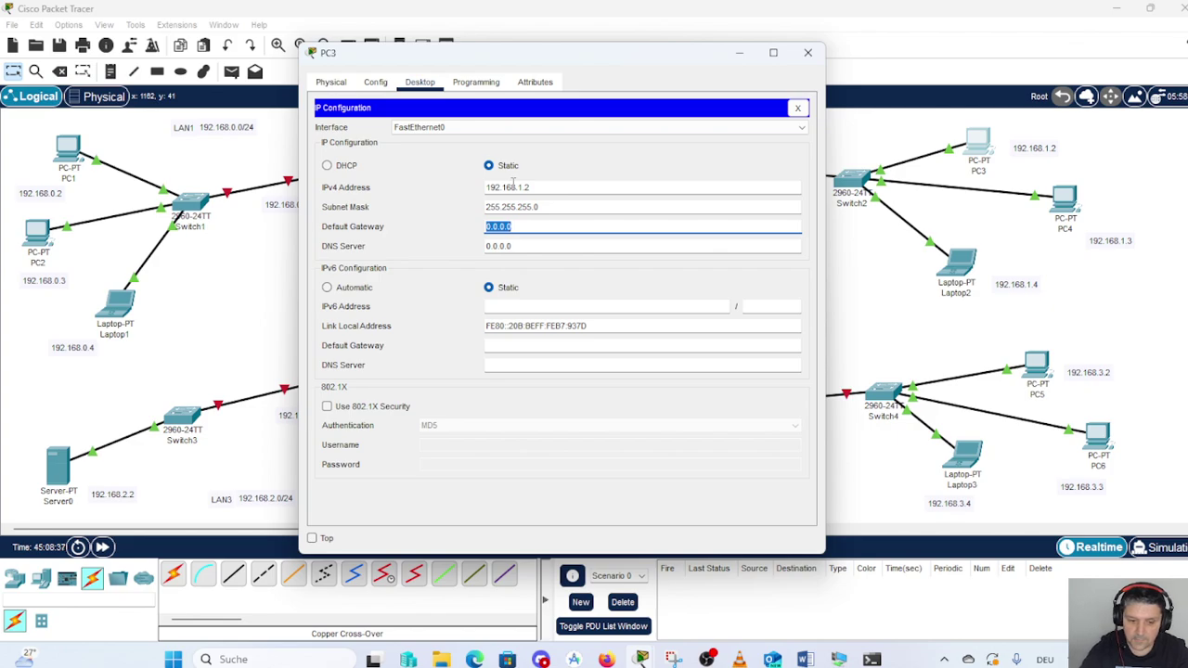
pyautogui.write('192')
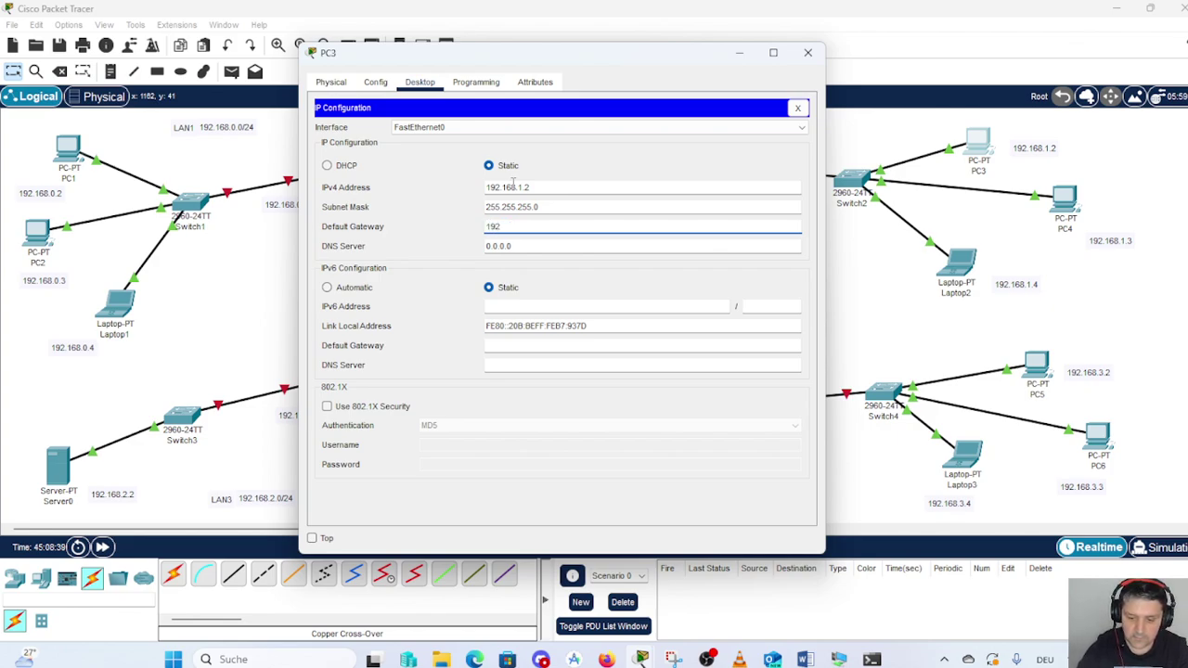
pyautogui.write('.168')
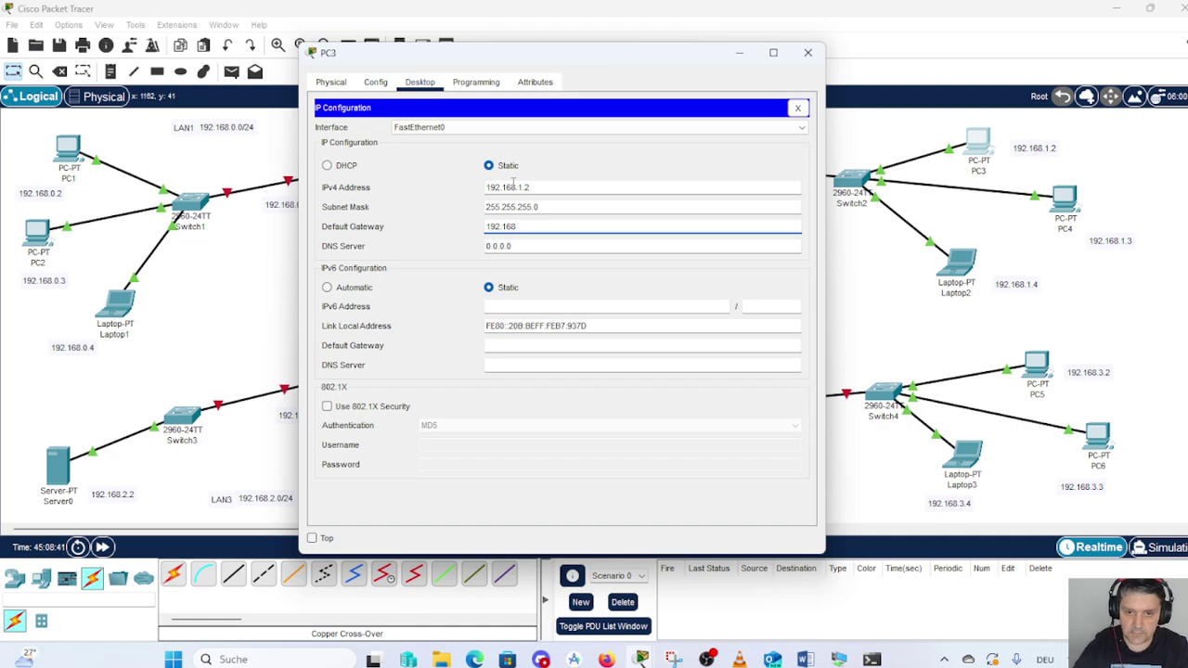
pyautogui.write('.1.1')
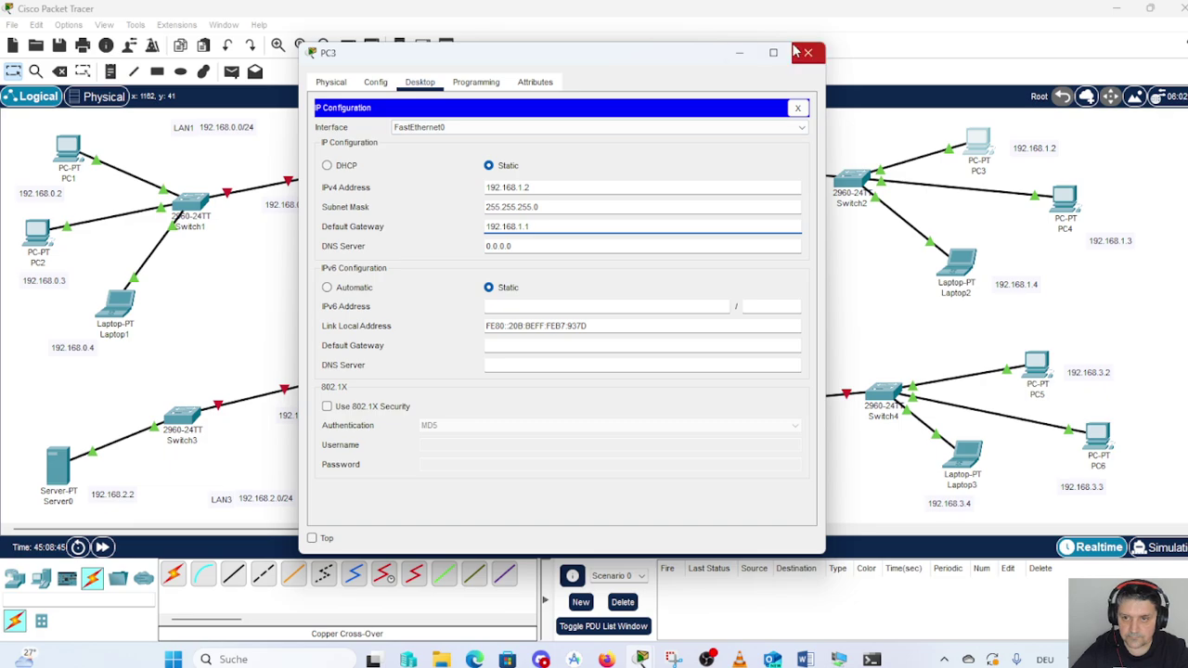
pyautogui.click(807, 56)
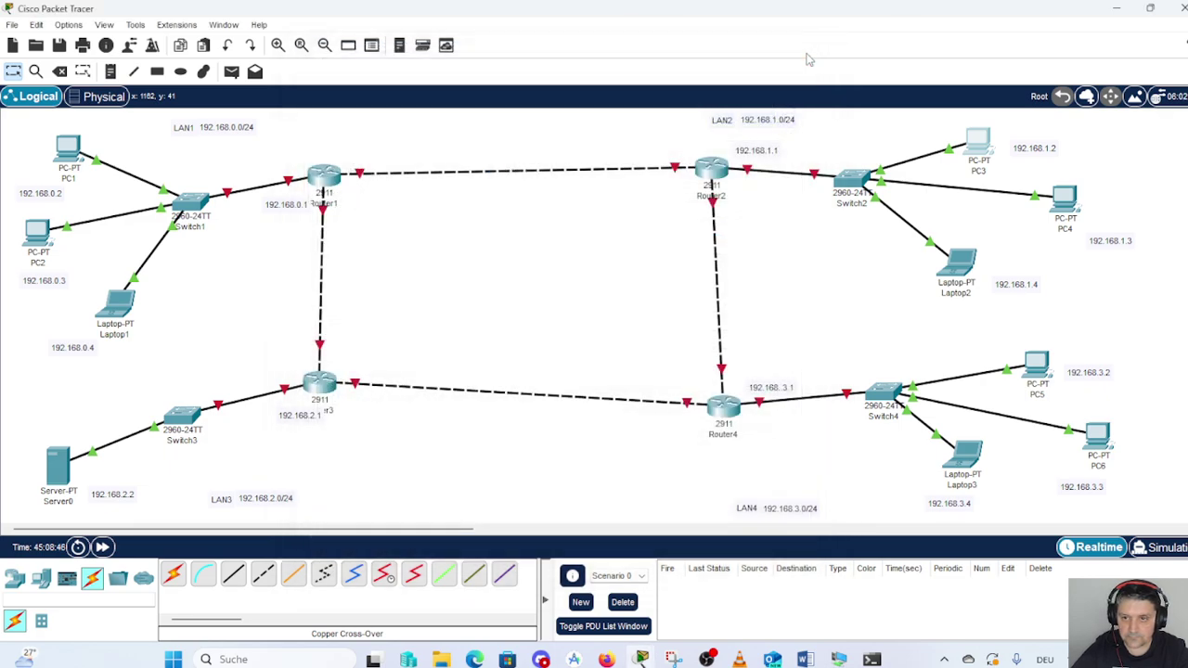
# - Give PC4 in LAN2 the static IPv4 address 192.168.1.3 with subnet mask 255.255.255.0
pyautogui.click(1067, 204)
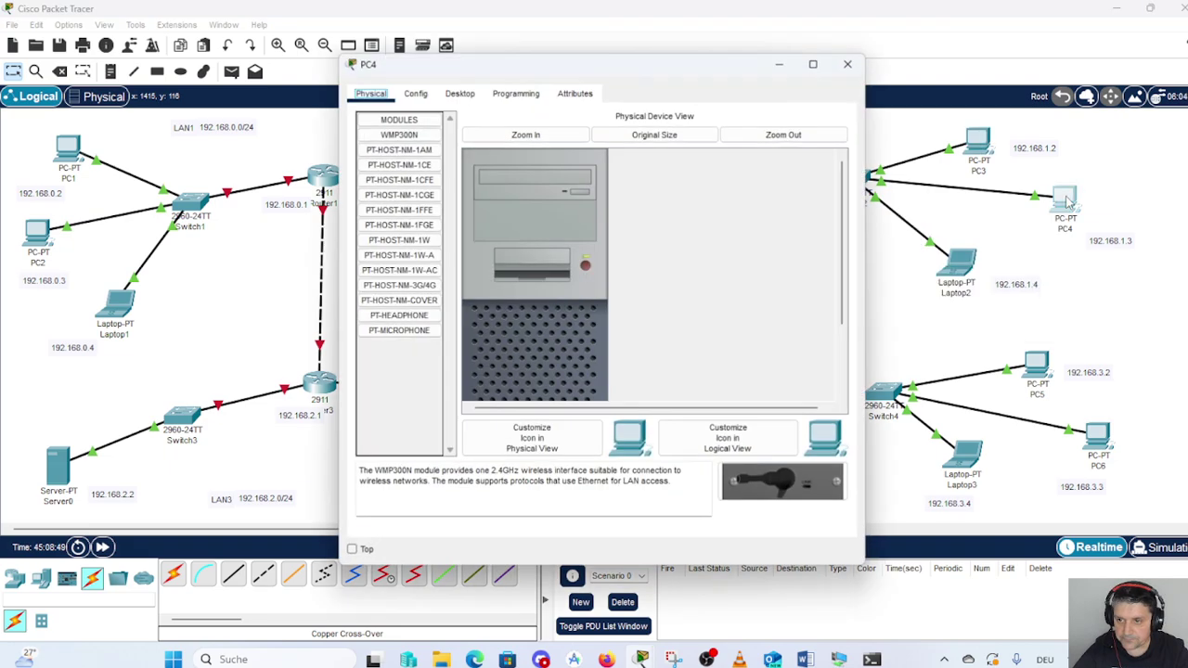
pyautogui.click(458, 97)
pyautogui.click(412, 169)
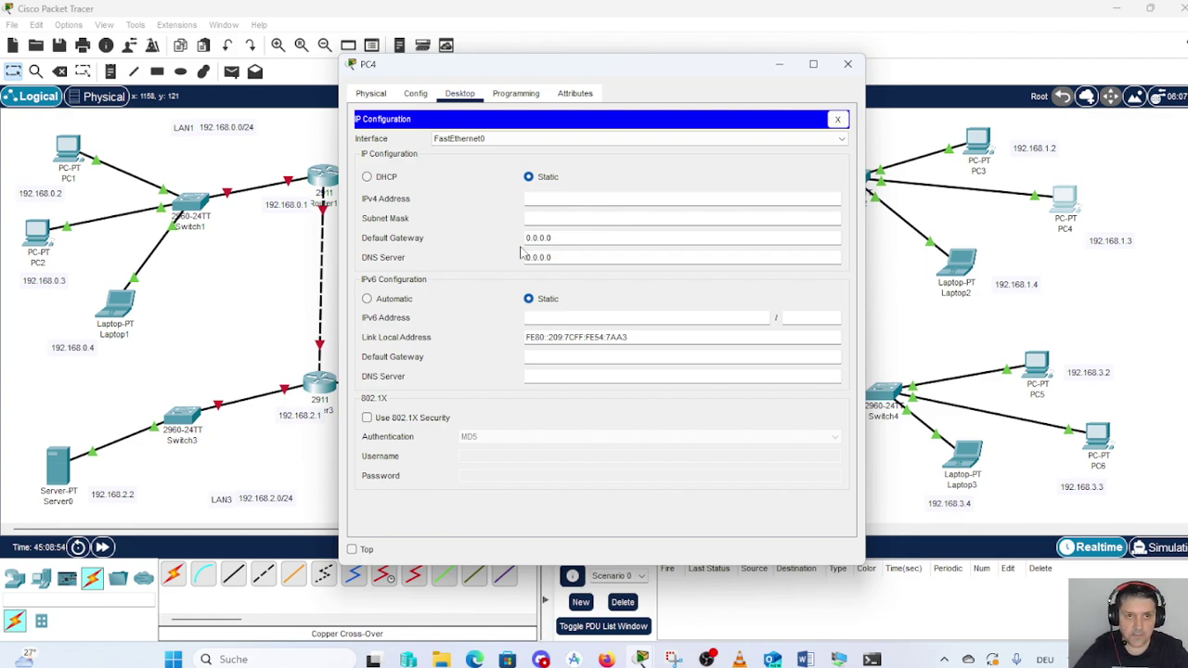
pyautogui.click(562, 199)
pyautogui.write('192')
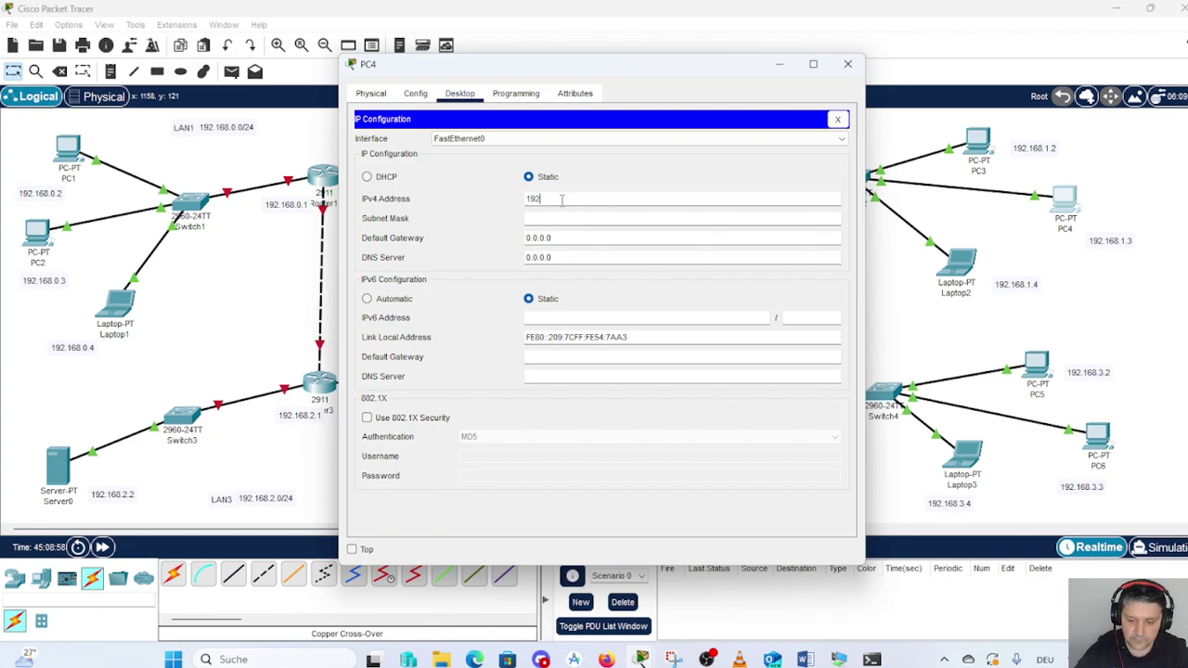
pyautogui.write('.168.1')
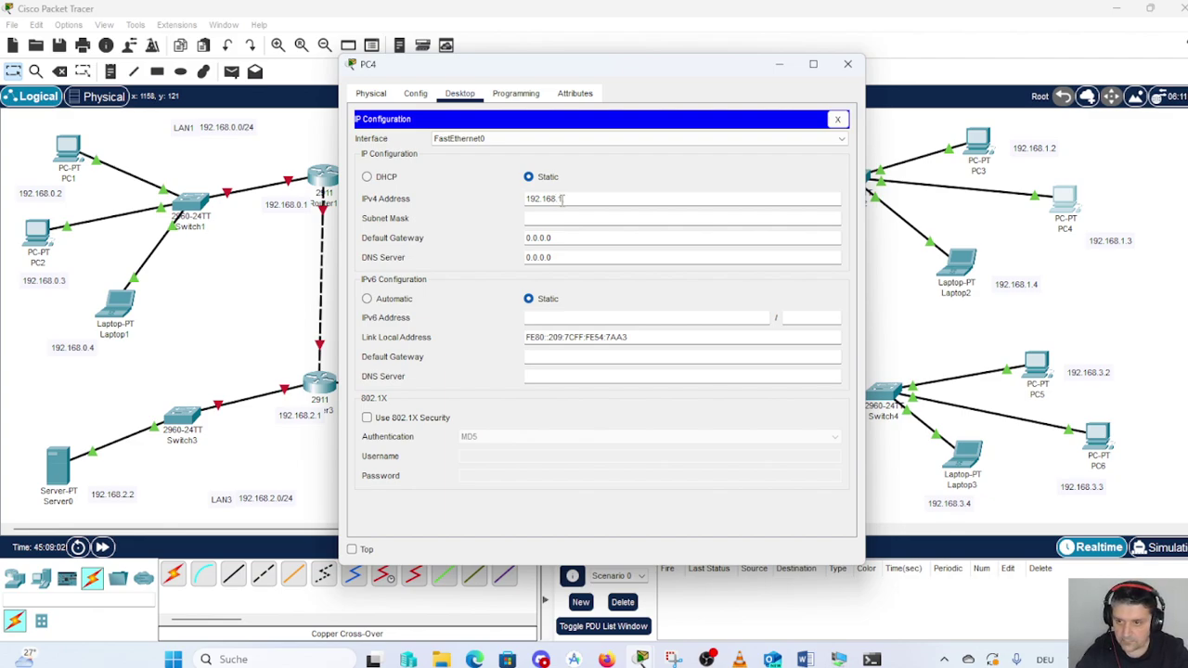
pyautogui.write('.3')
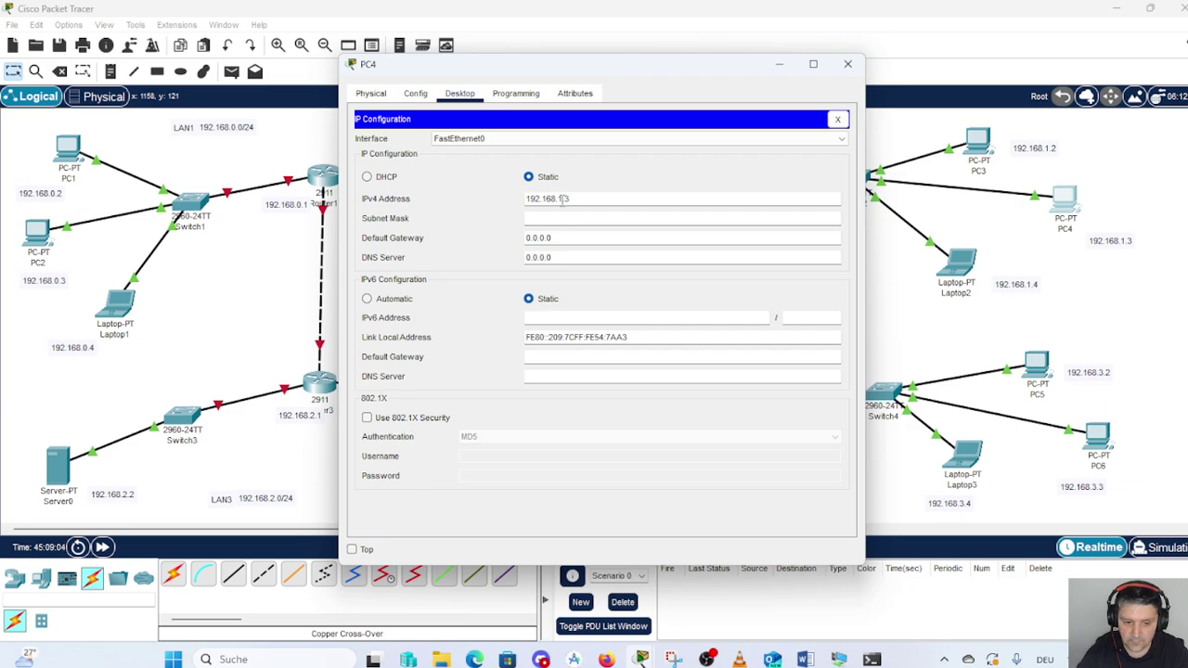
pyautogui.press('Tab')
# - Set PC4's IPv4 default gateway to 192.168.1.1 and close its configuration window
pyautogui.press('Tab')
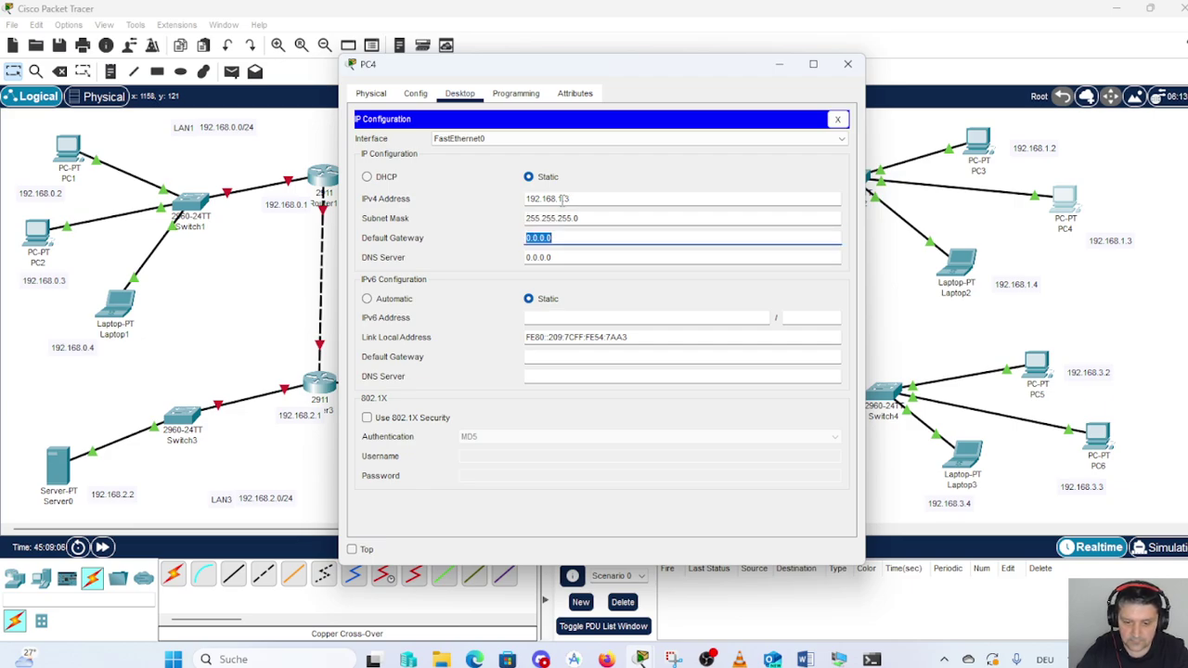
pyautogui.write('192')
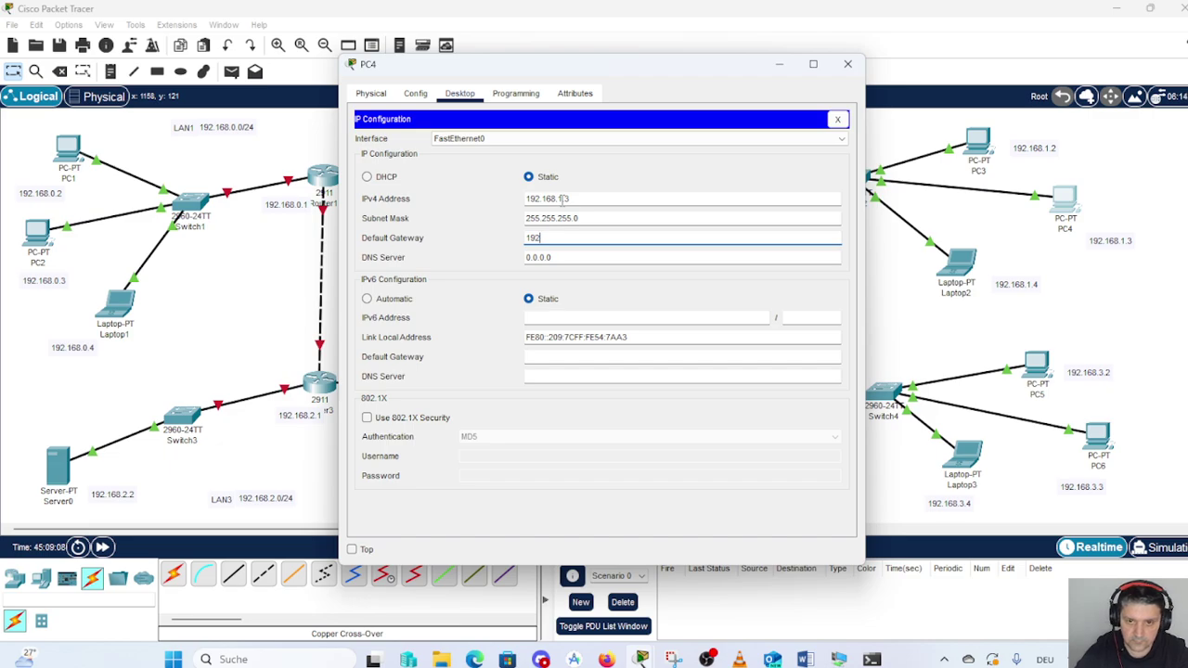
pyautogui.write('.1')
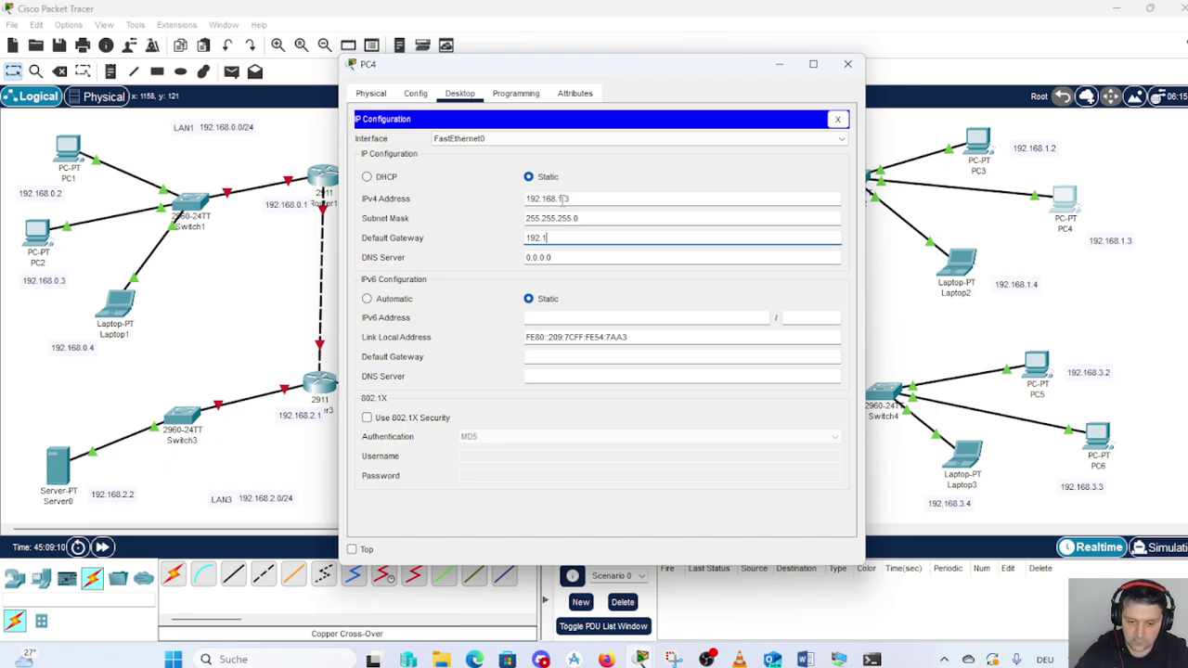
pyautogui.write('68.1.1')
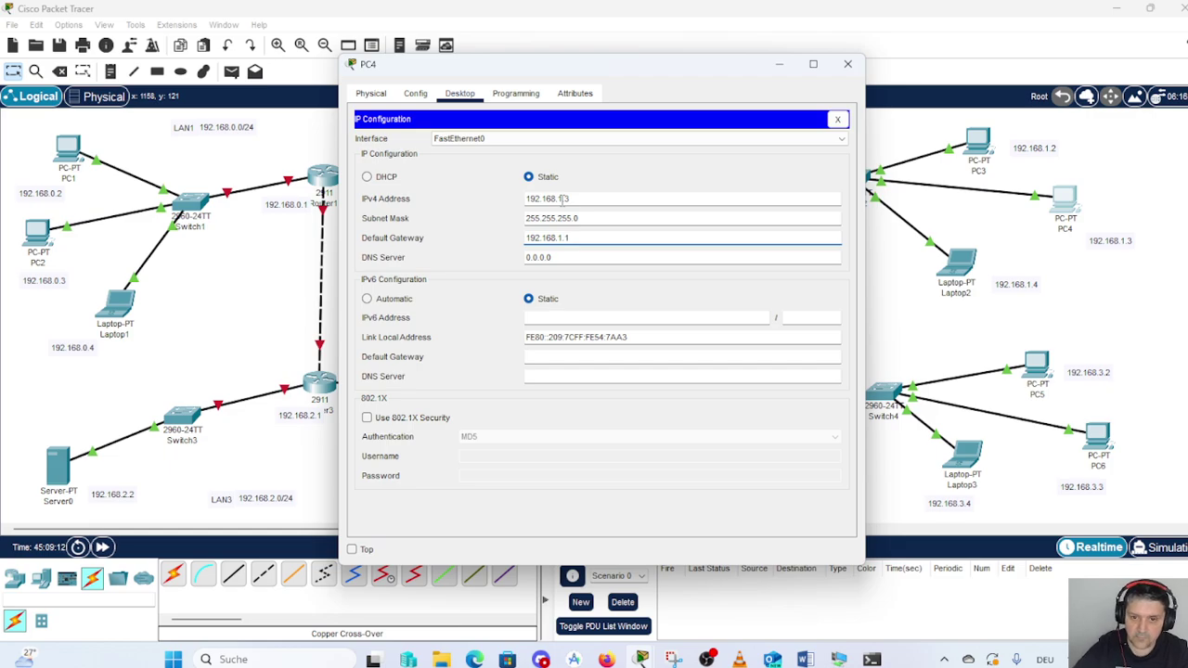
pyautogui.click(847, 64)
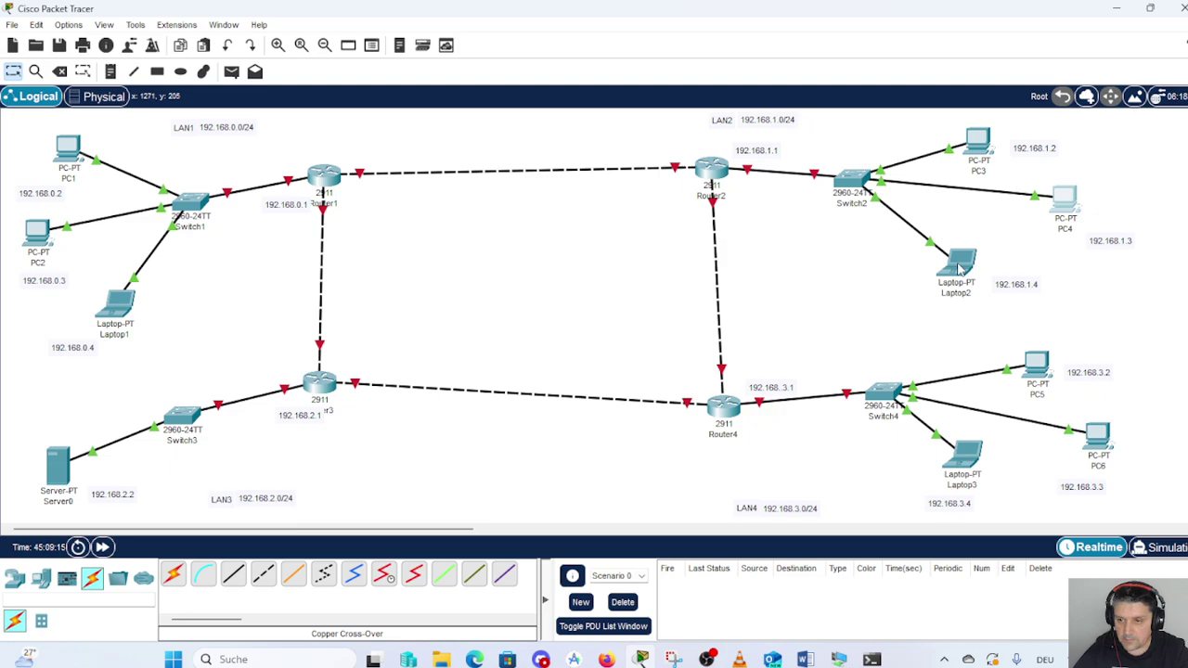
pyautogui.moveTo(958, 268)
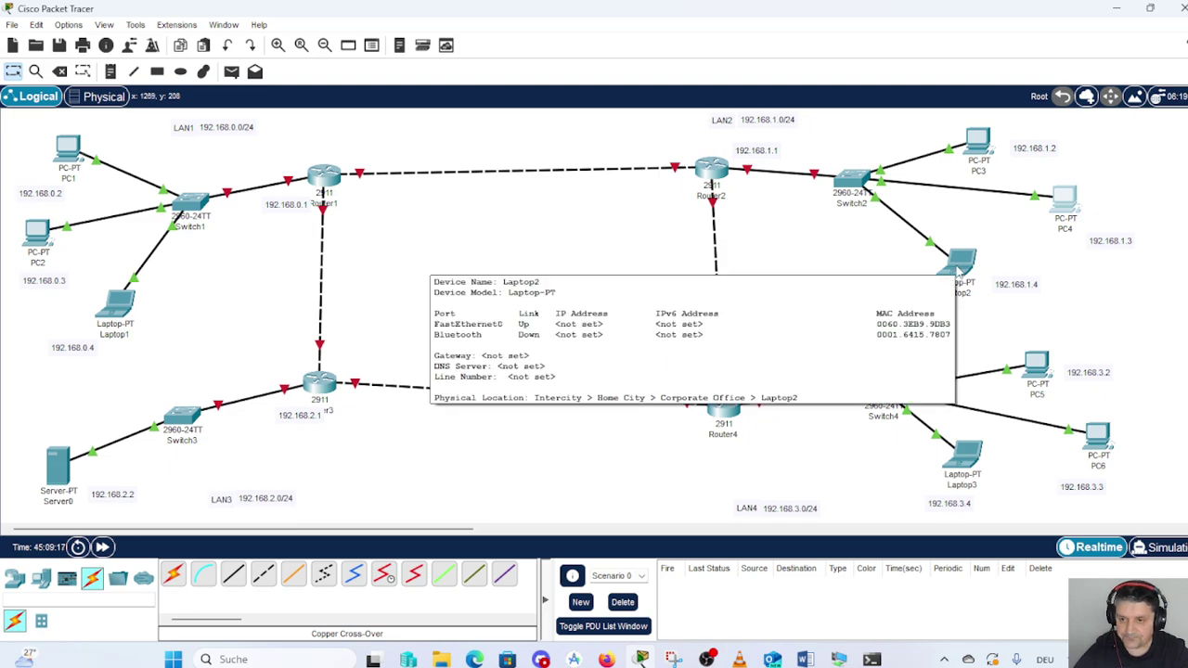
# - Give Laptop2 in LAN2 the static IPv4 address 192.168.1.4 with subnet mask 255.255.255.0
pyautogui.click(959, 266)
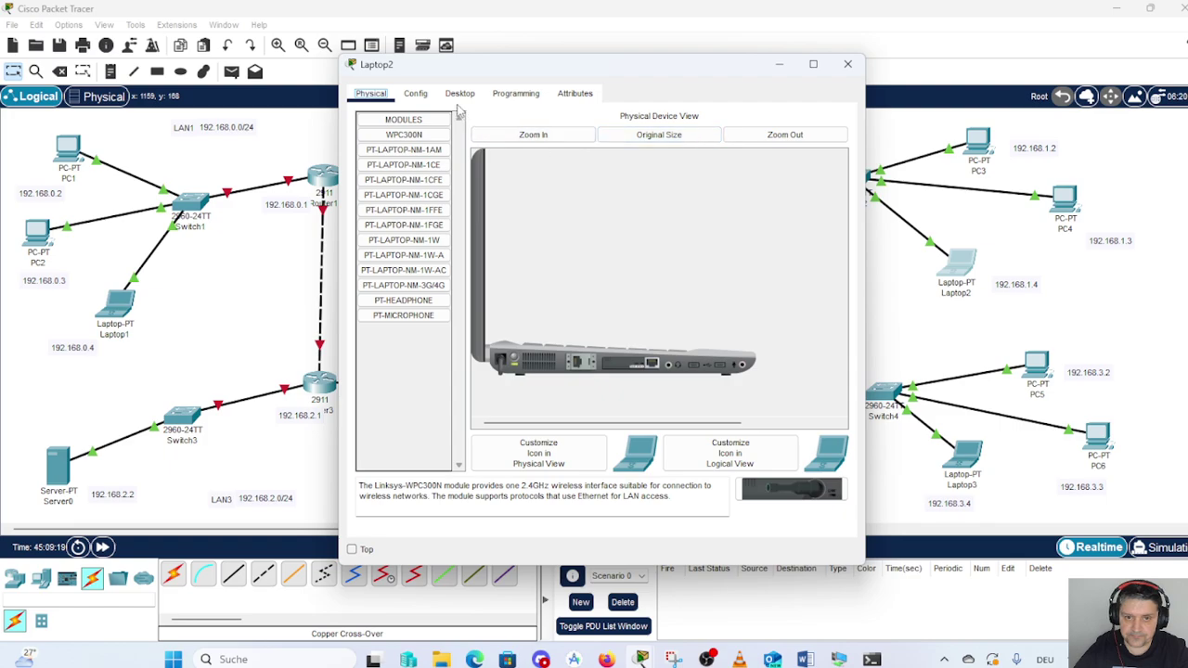
pyautogui.click(459, 94)
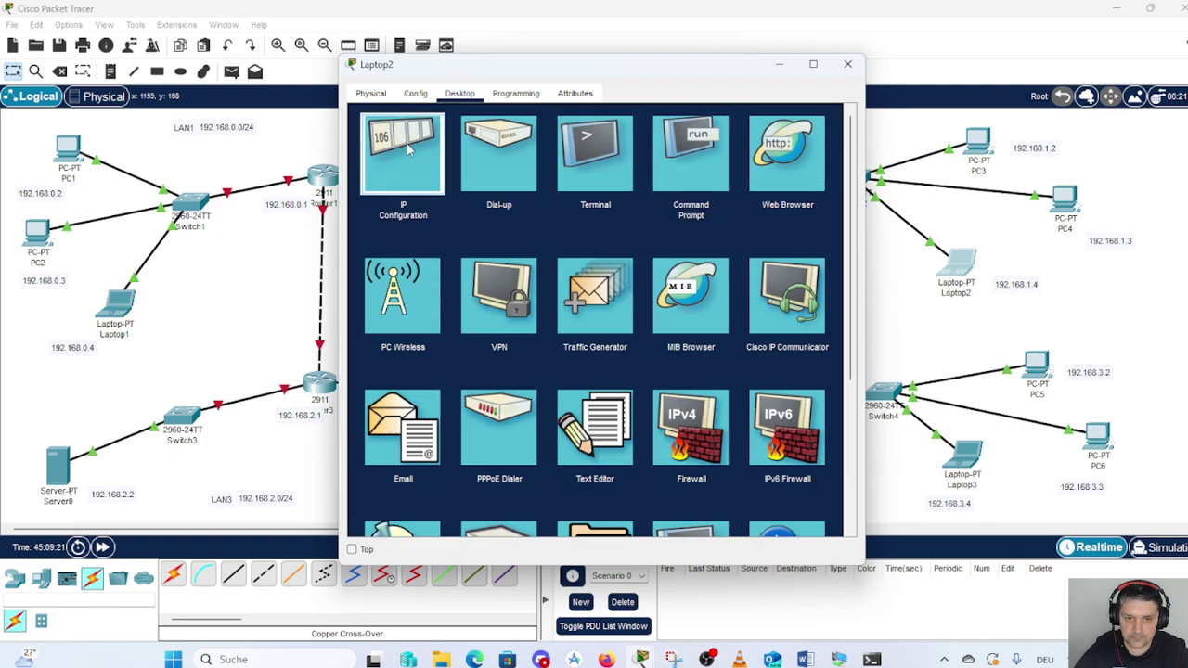
pyautogui.click(413, 148)
pyautogui.write('1')
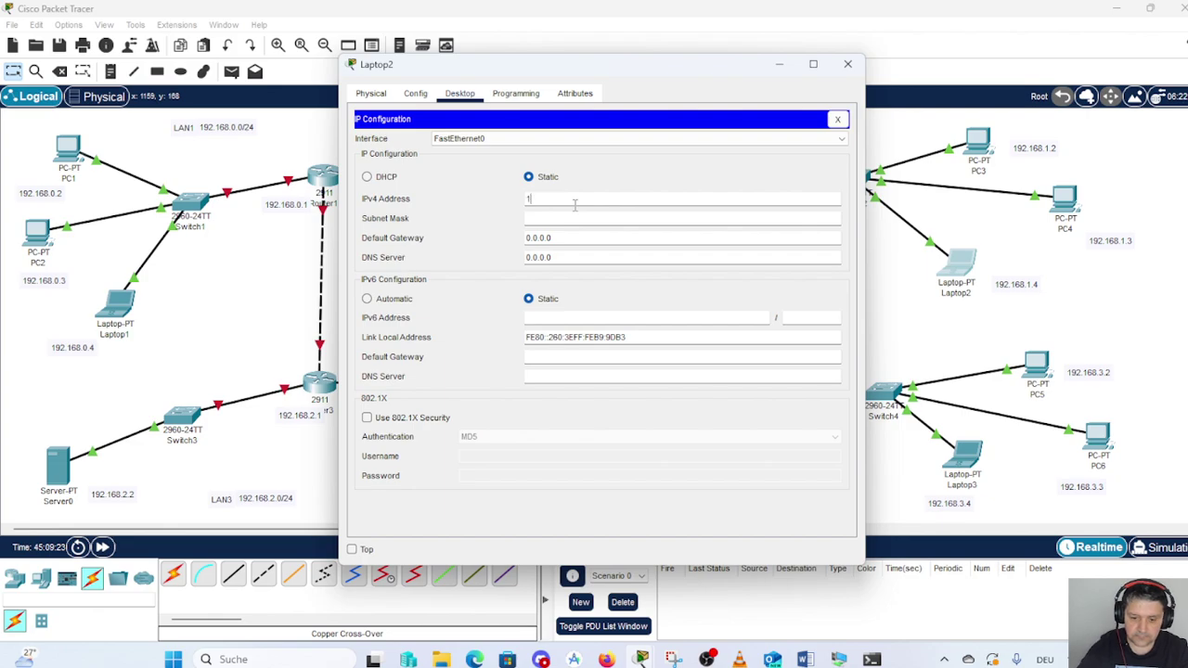
pyautogui.write('92.16')
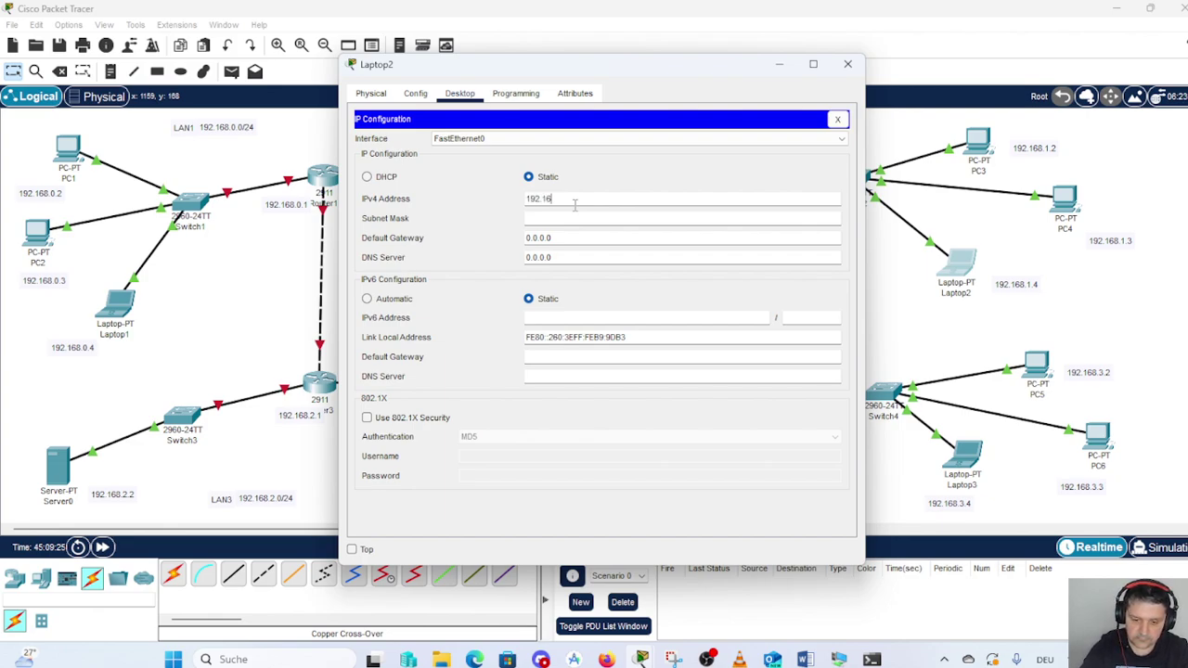
pyautogui.write('8')
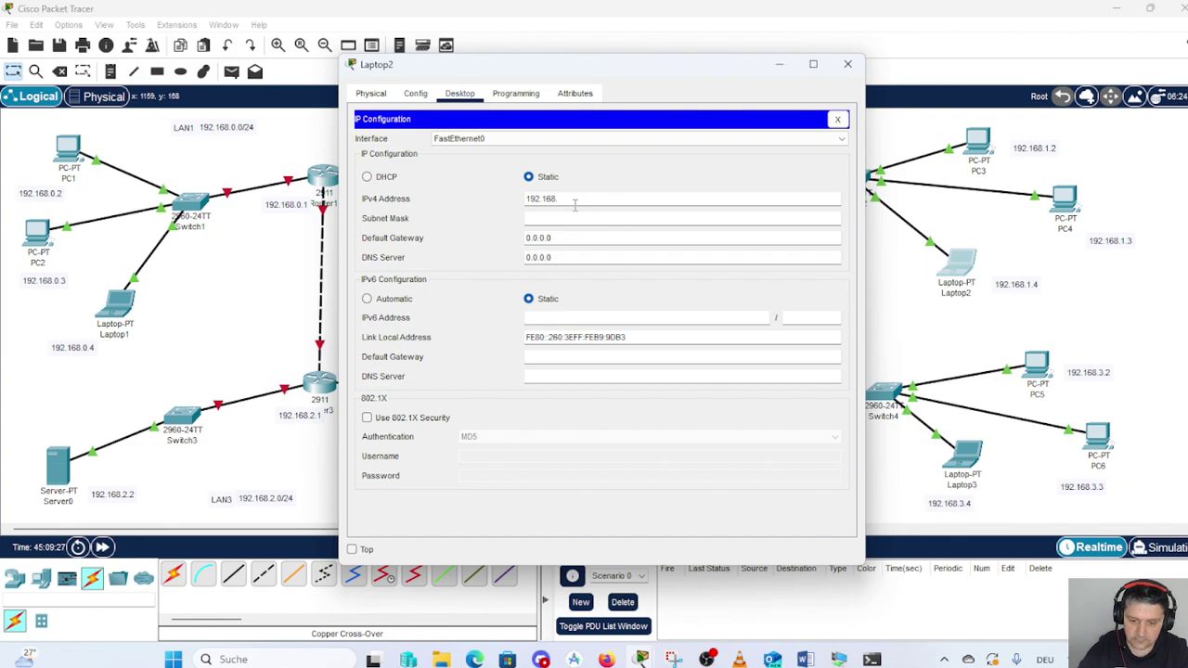
pyautogui.write('.1.4')
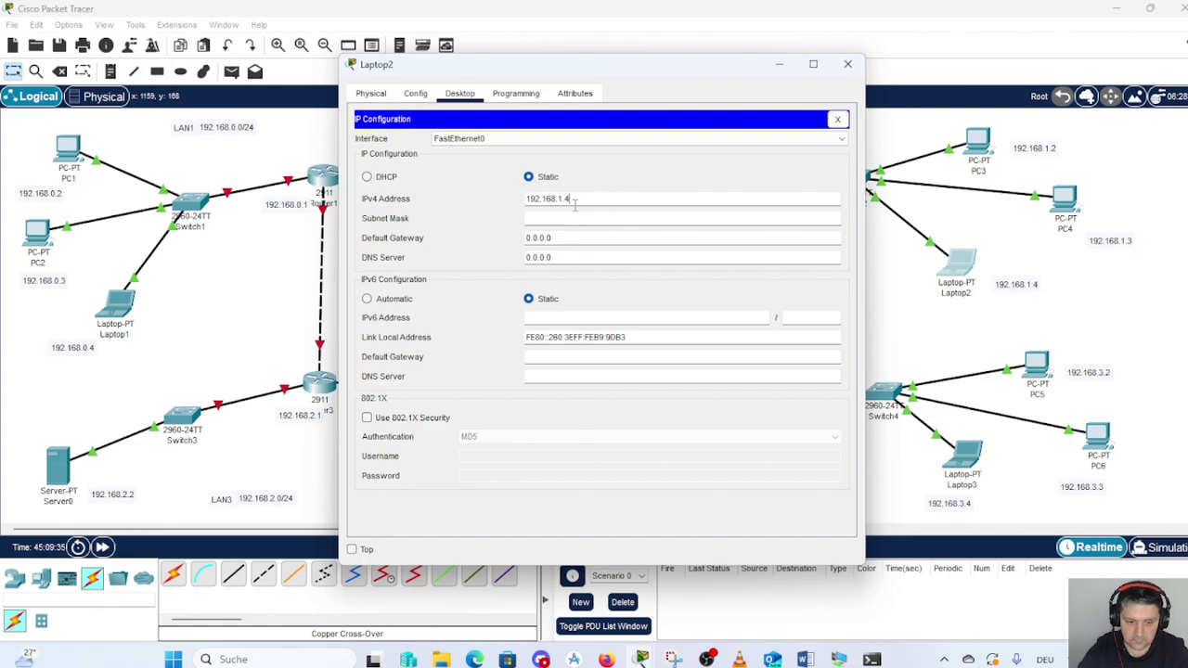
pyautogui.press('Tab')
# - Set Laptop2's IPv4 default gateway to 192.168.1.1 and close its configuration window
pyautogui.press('Tab')
pyautogui.write('1')
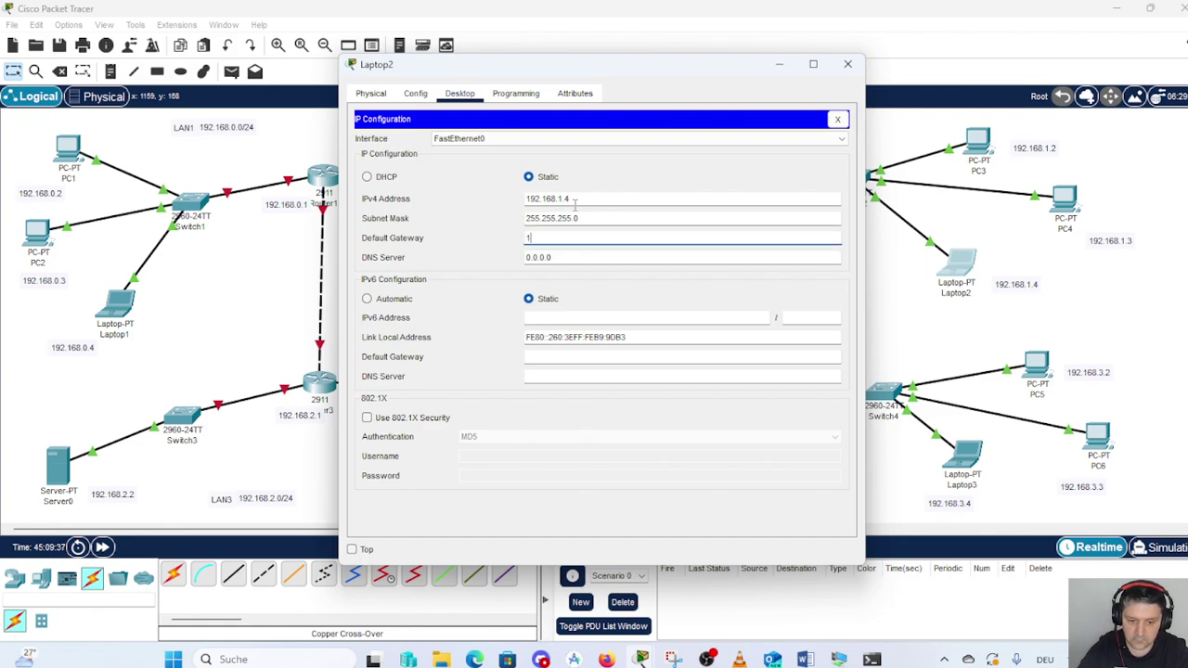
pyautogui.write('92.168')
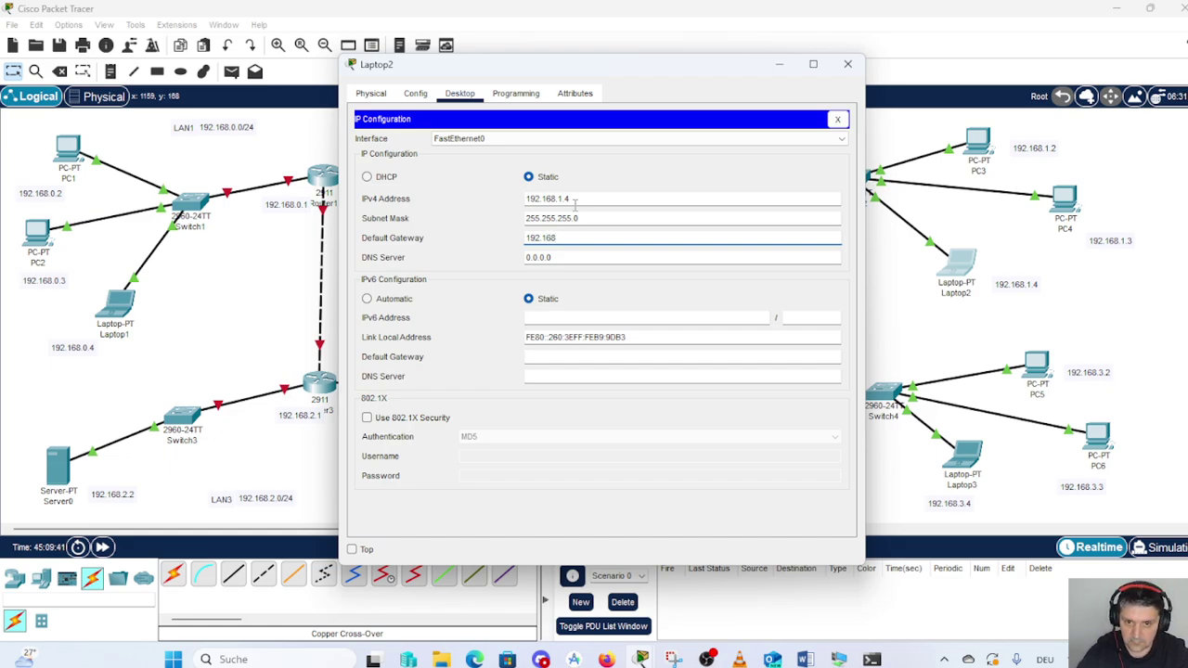
pyautogui.write('.1')
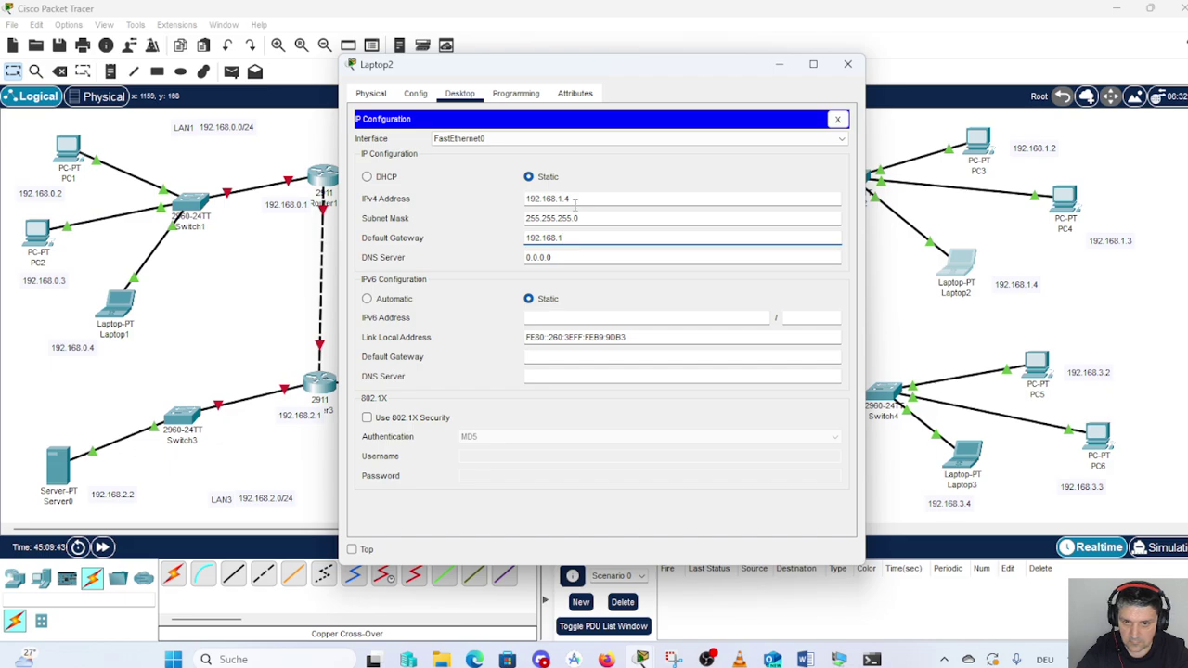
pyautogui.write('.1')
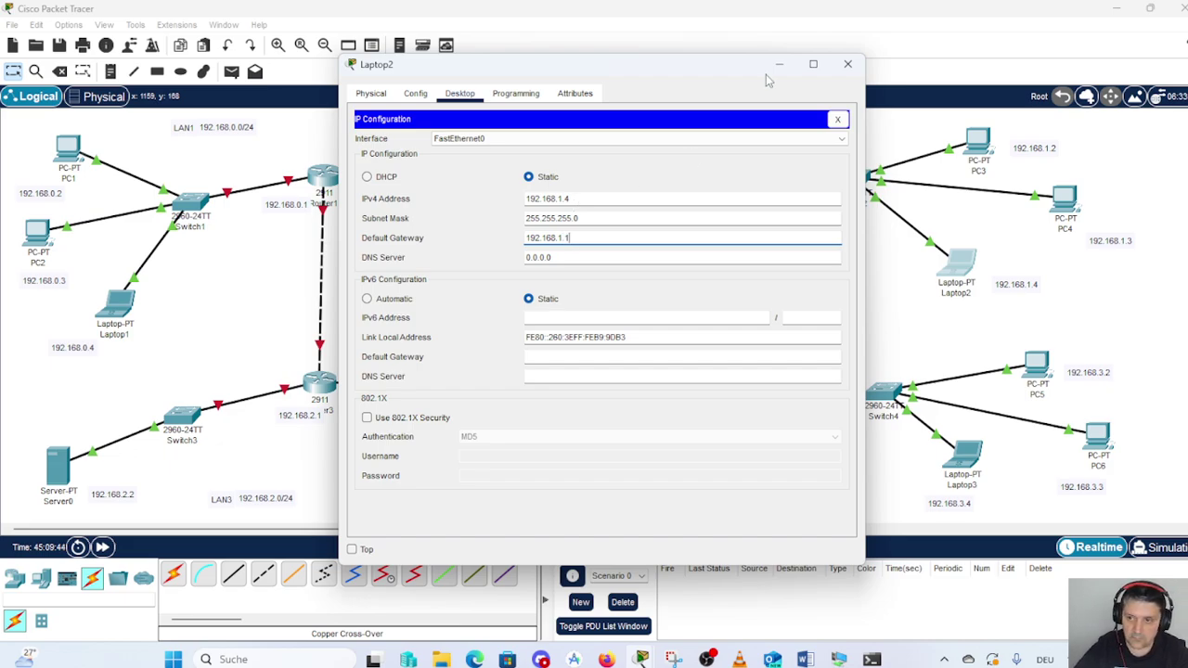
pyautogui.click(848, 65)
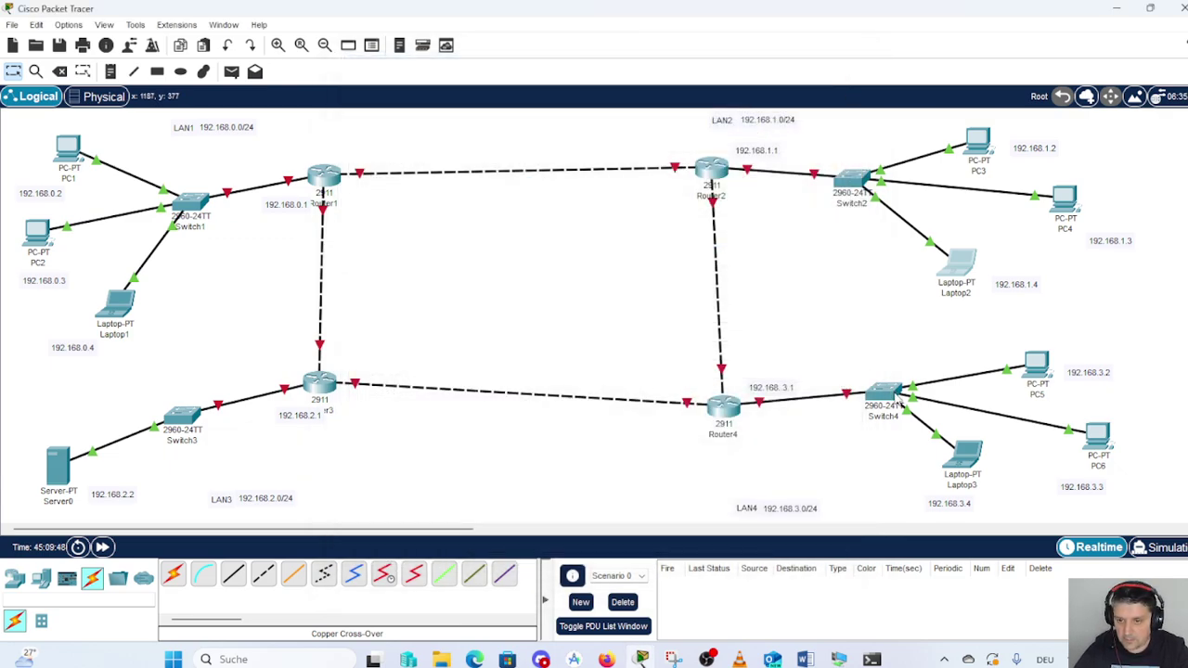
# - Give PC5 in LAN4 the static IPv4 address 192.168.3.2 with subnet mask 255.255.255.0
pyautogui.click(1039, 370)
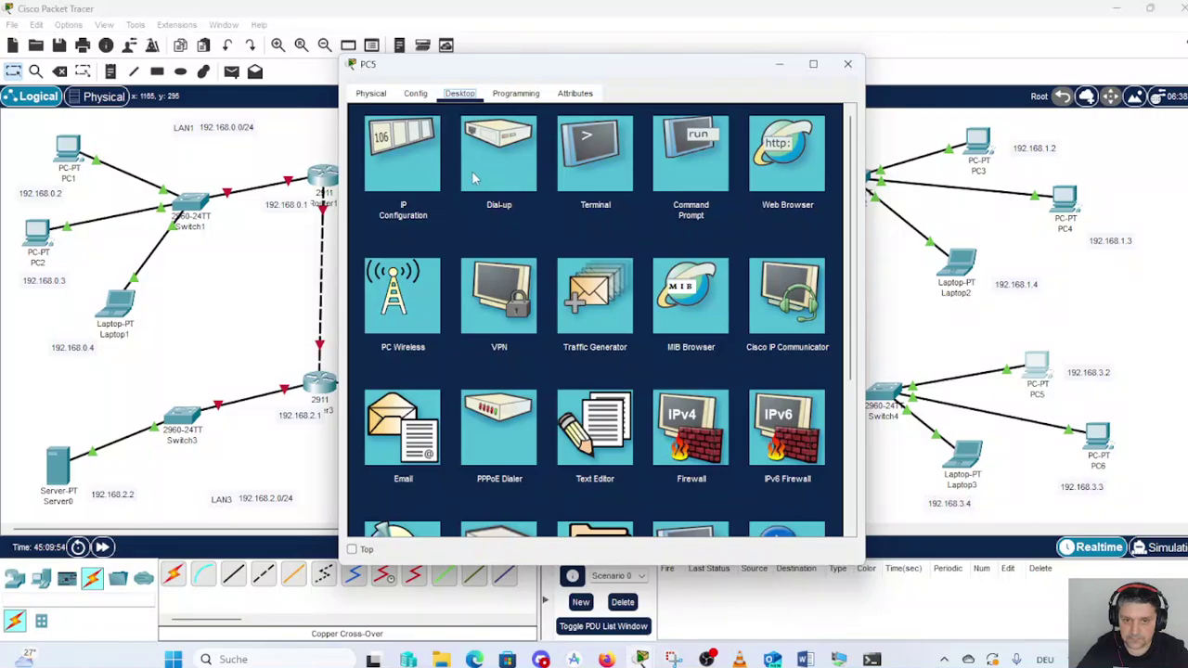
pyautogui.click(411, 172)
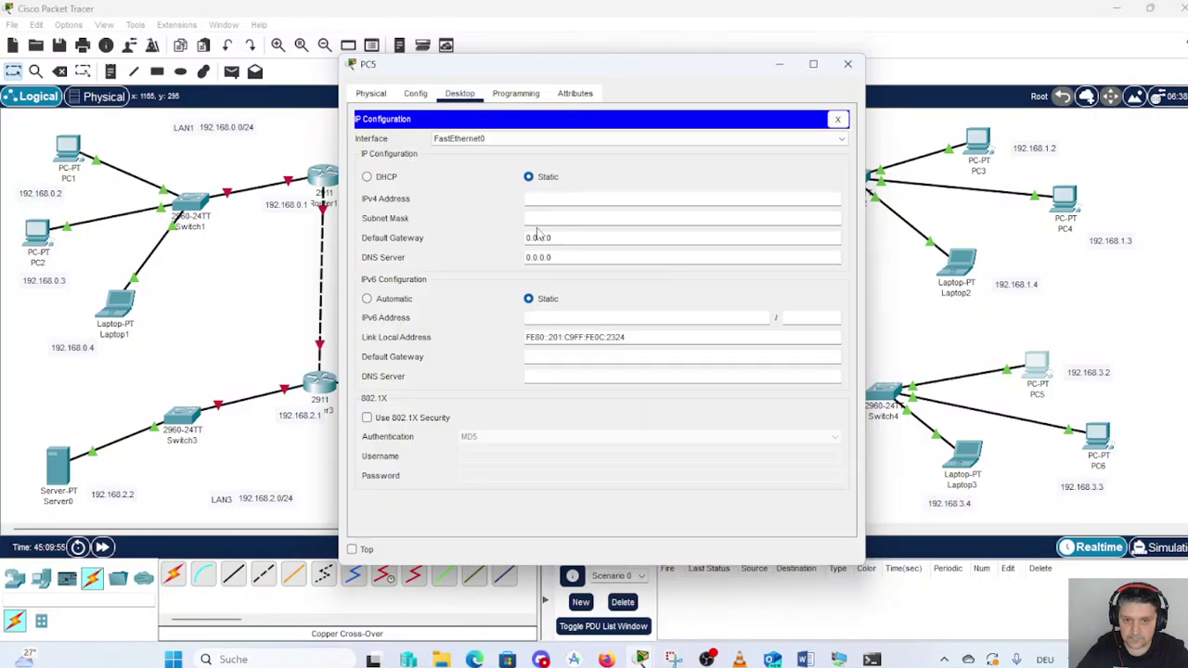
pyautogui.click(592, 197)
pyautogui.write('10')
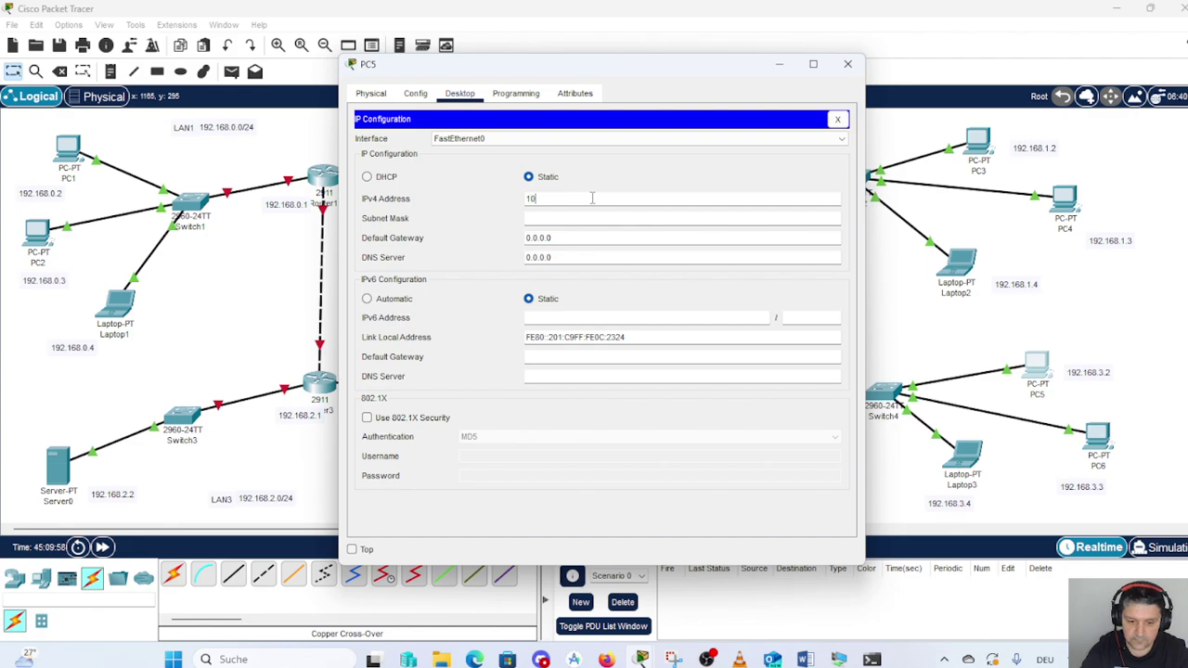
pyautogui.press('BackSpace')
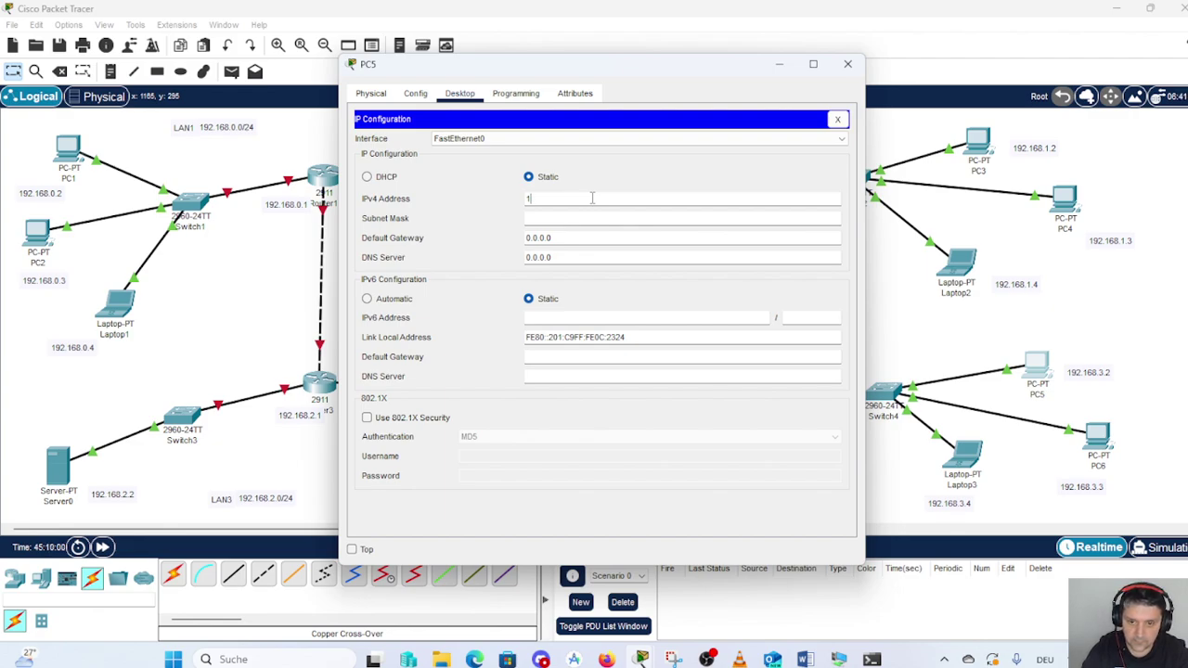
pyautogui.write('92.168')
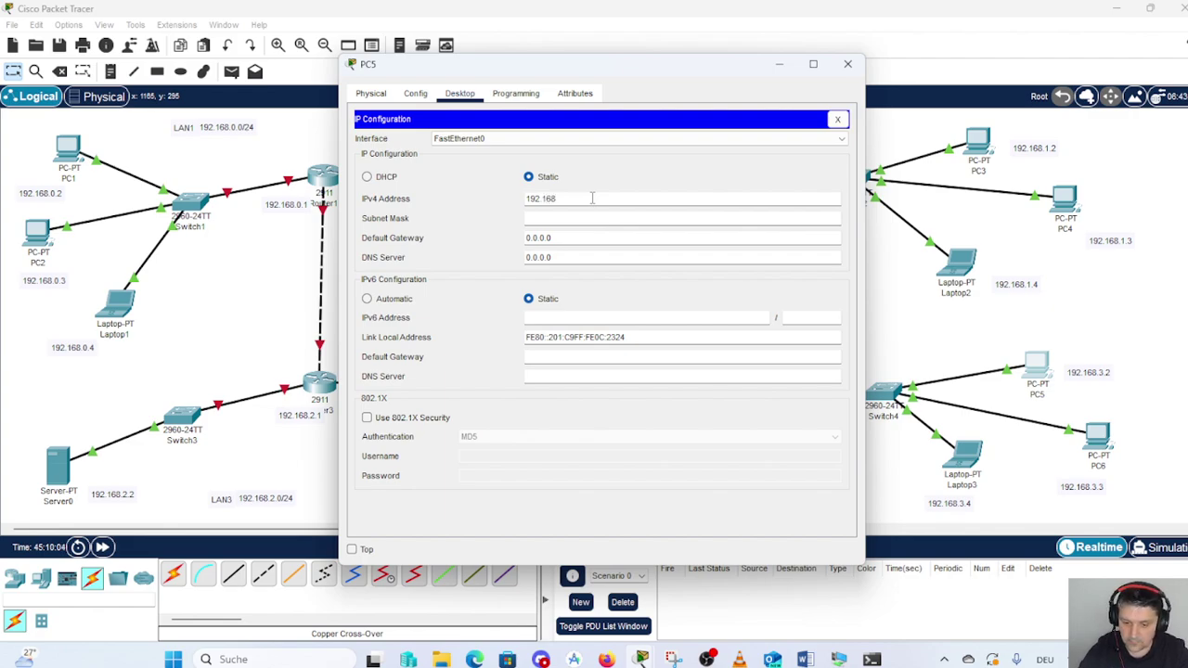
pyautogui.write('.3.')
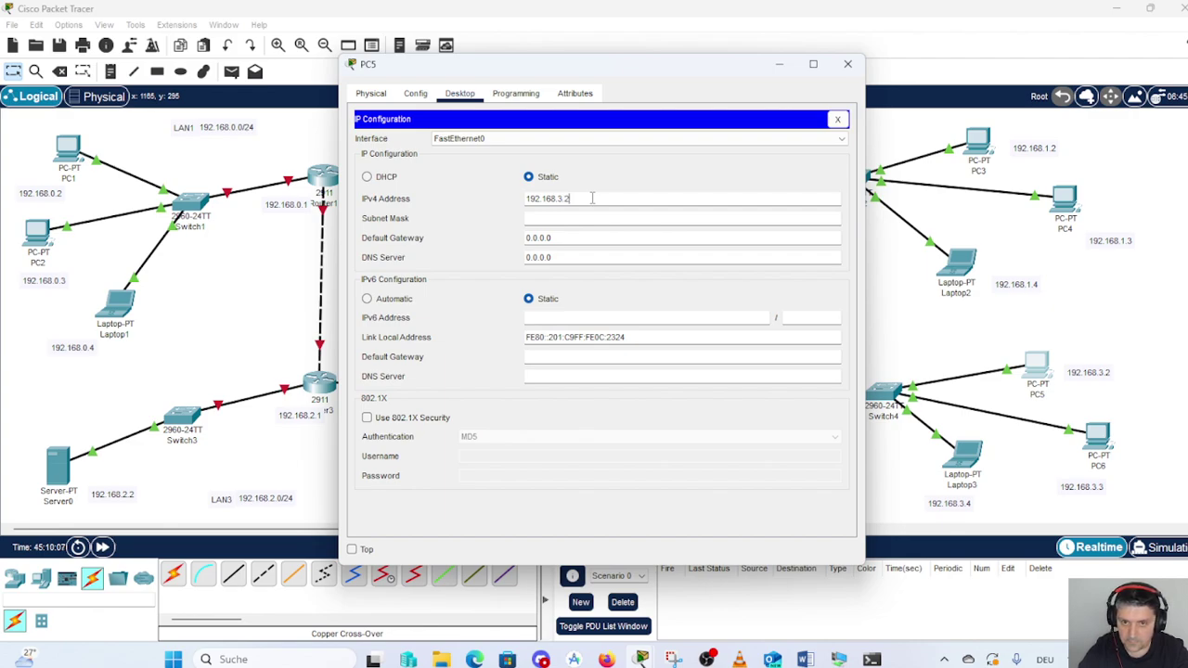
pyautogui.write('2')
pyautogui.press('Tab')
# - Set PC5's IPv4 default gateway to 192.168.3.1 and close its configuration window
pyautogui.press('Tab')
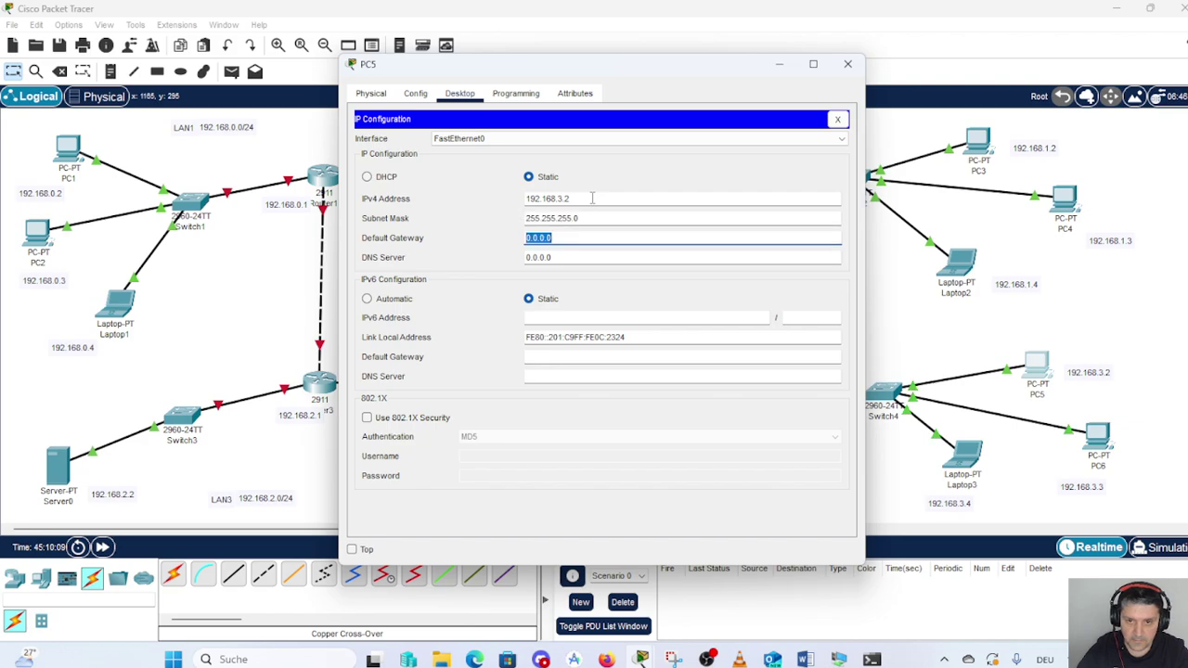
pyautogui.write('192')
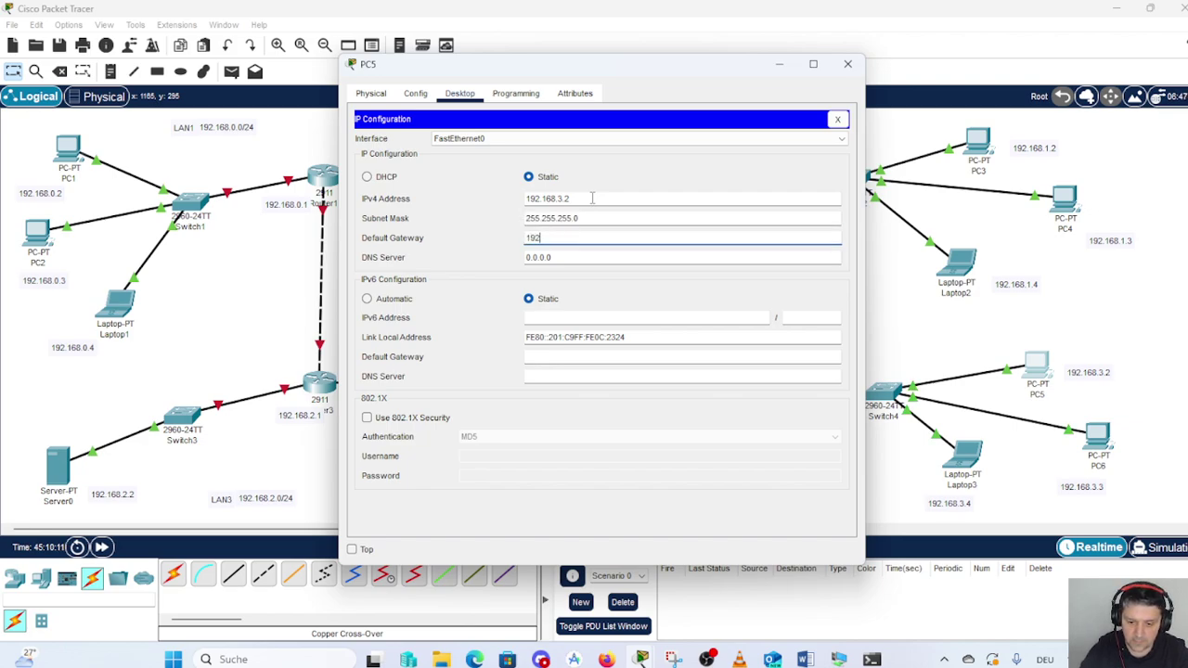
pyautogui.write('.168.3.1')
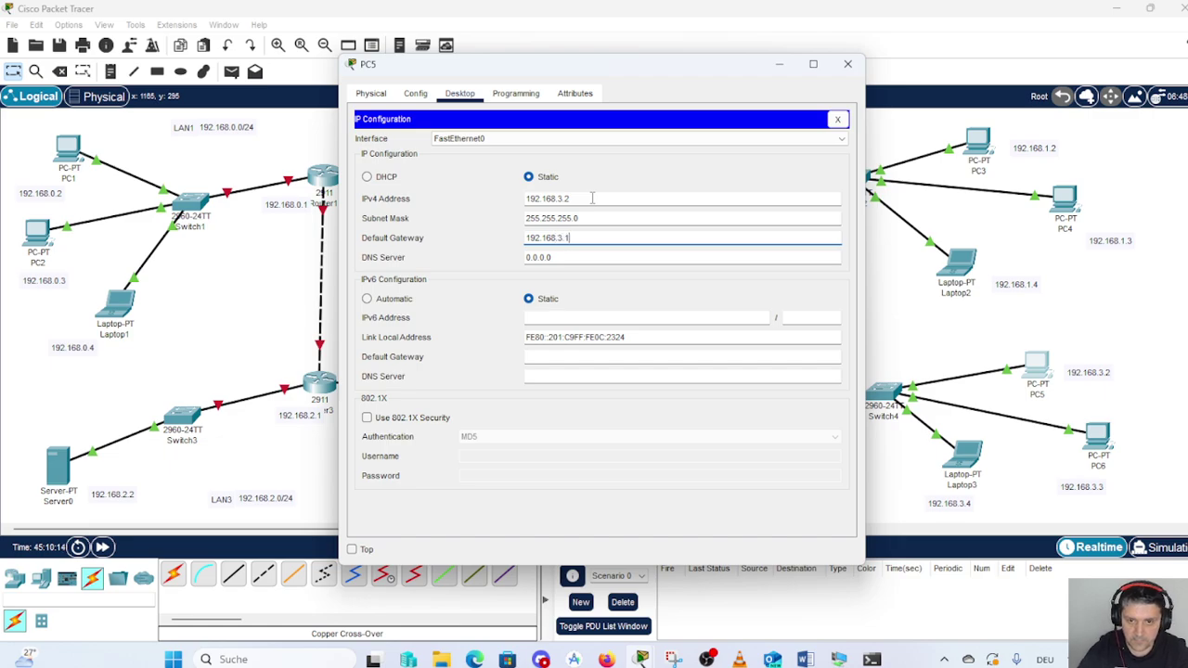
pyautogui.click(848, 69)
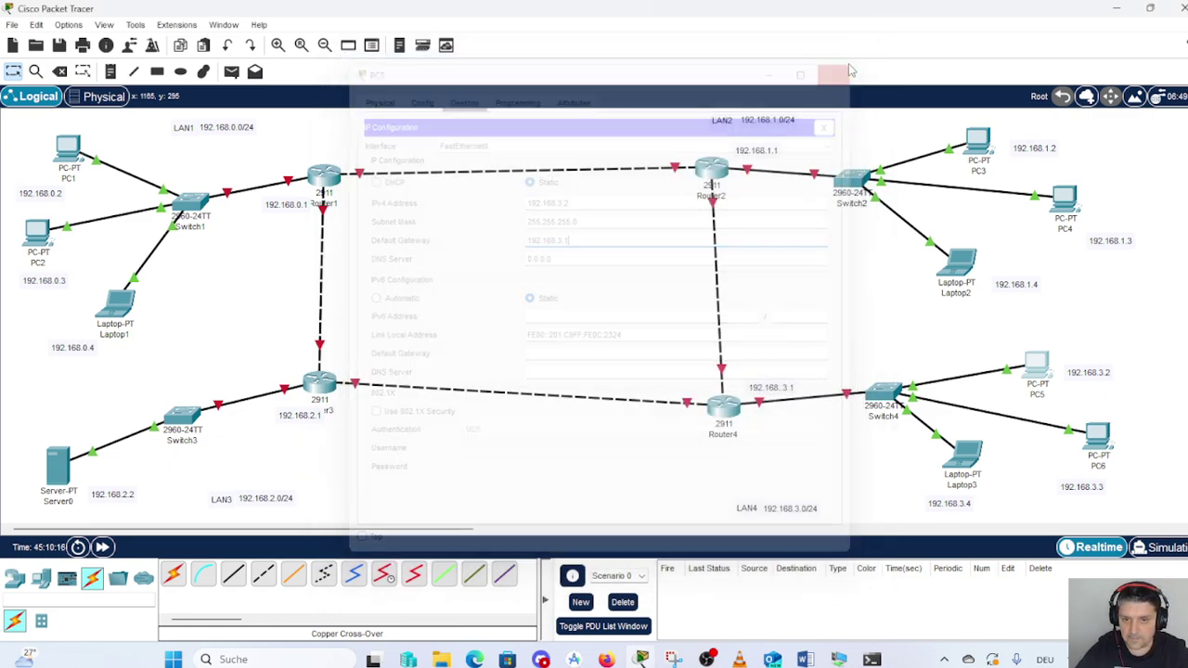
# - Give PC6 in LAN4 the static IPv4 address 192.168.3.3 with subnet mask 255.255.255.0
pyautogui.click(1100, 436)
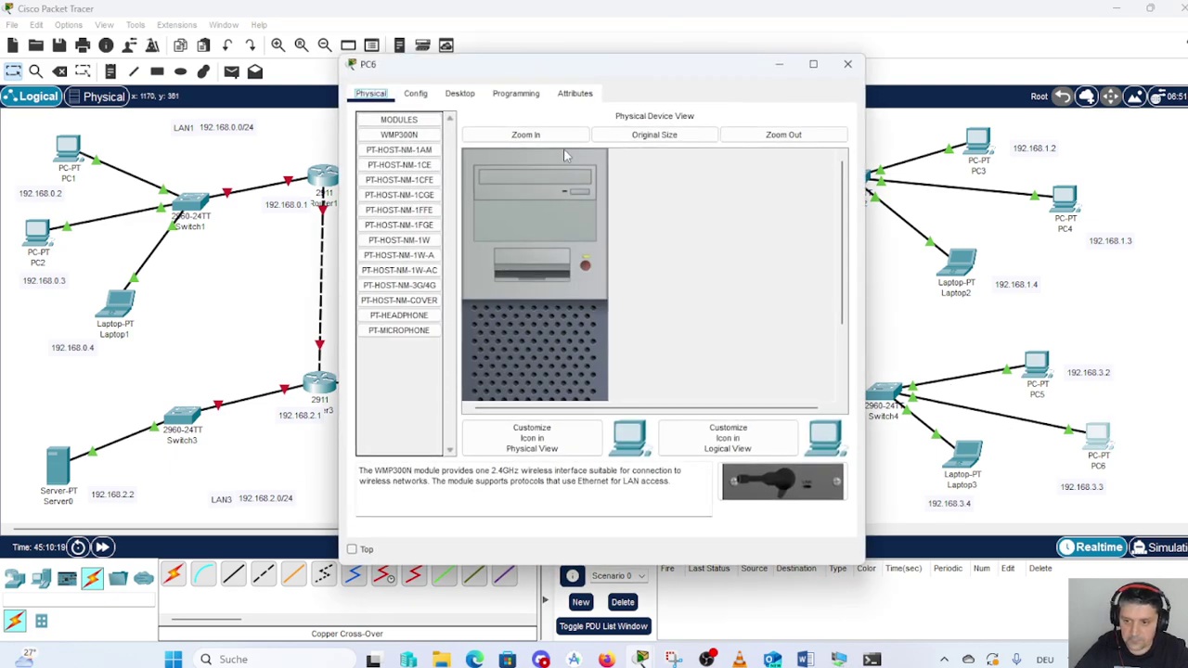
pyautogui.click(459, 94)
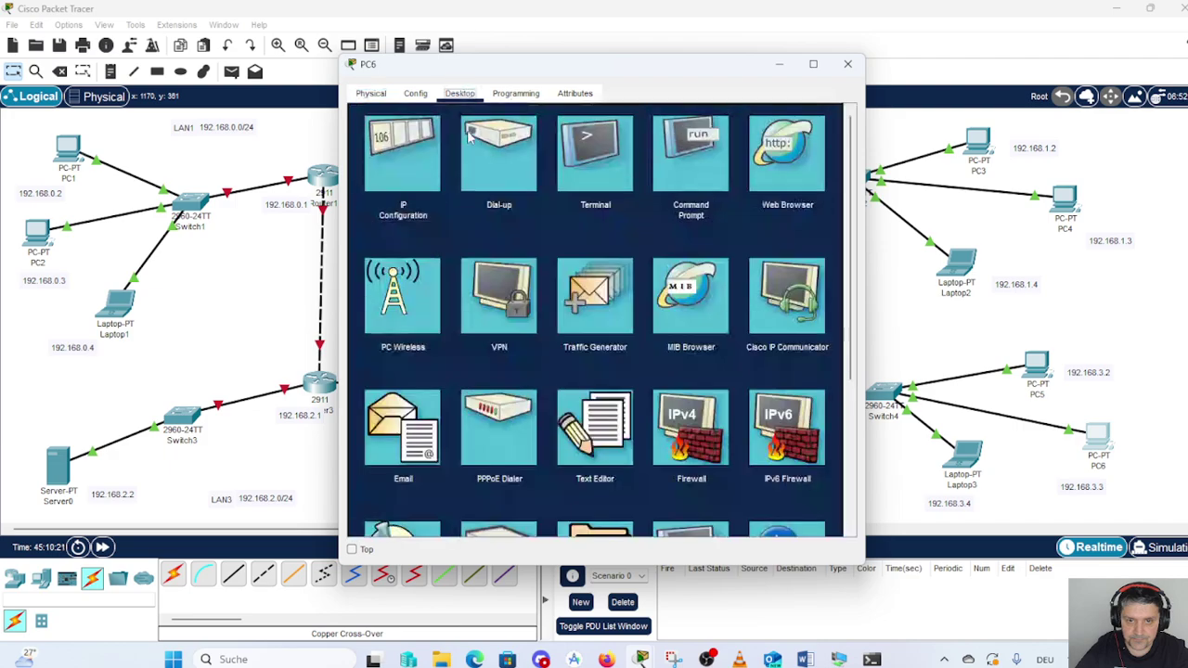
pyautogui.click(390, 150)
pyautogui.click(565, 197)
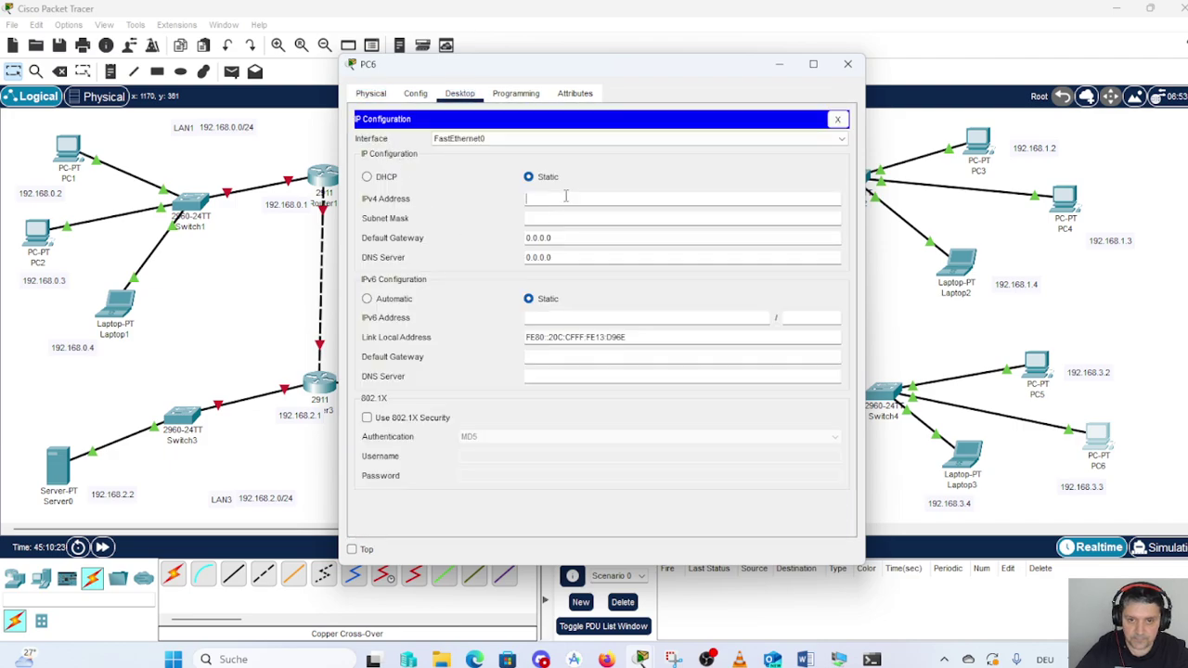
pyautogui.write('192')
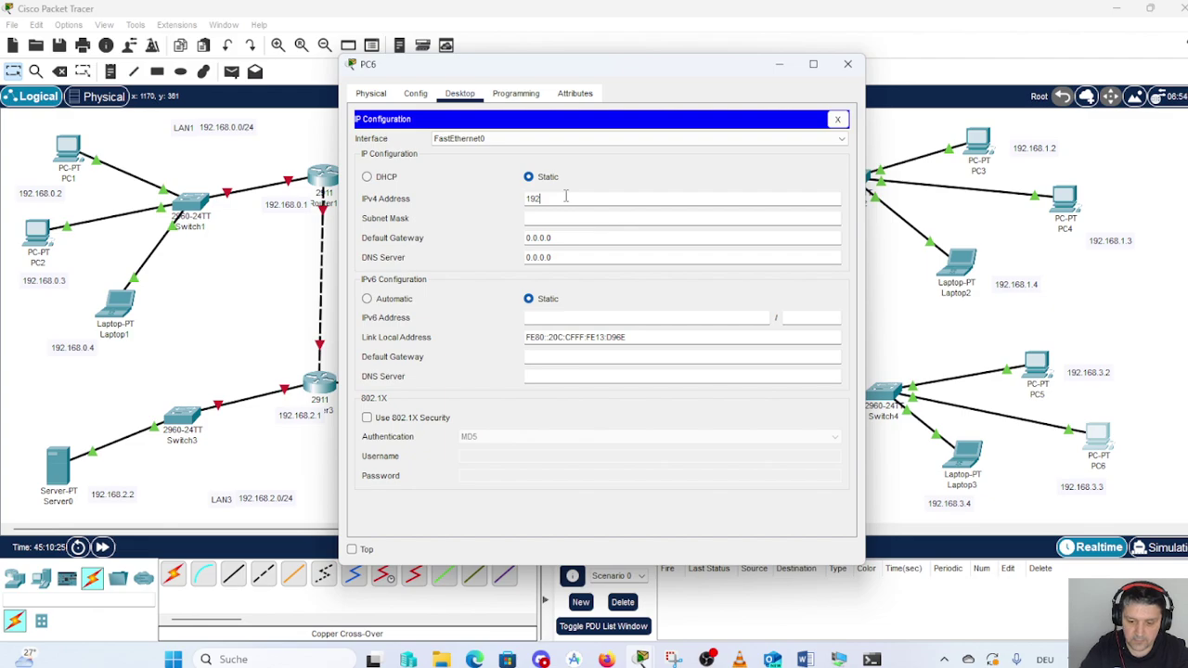
pyautogui.write('.168.')
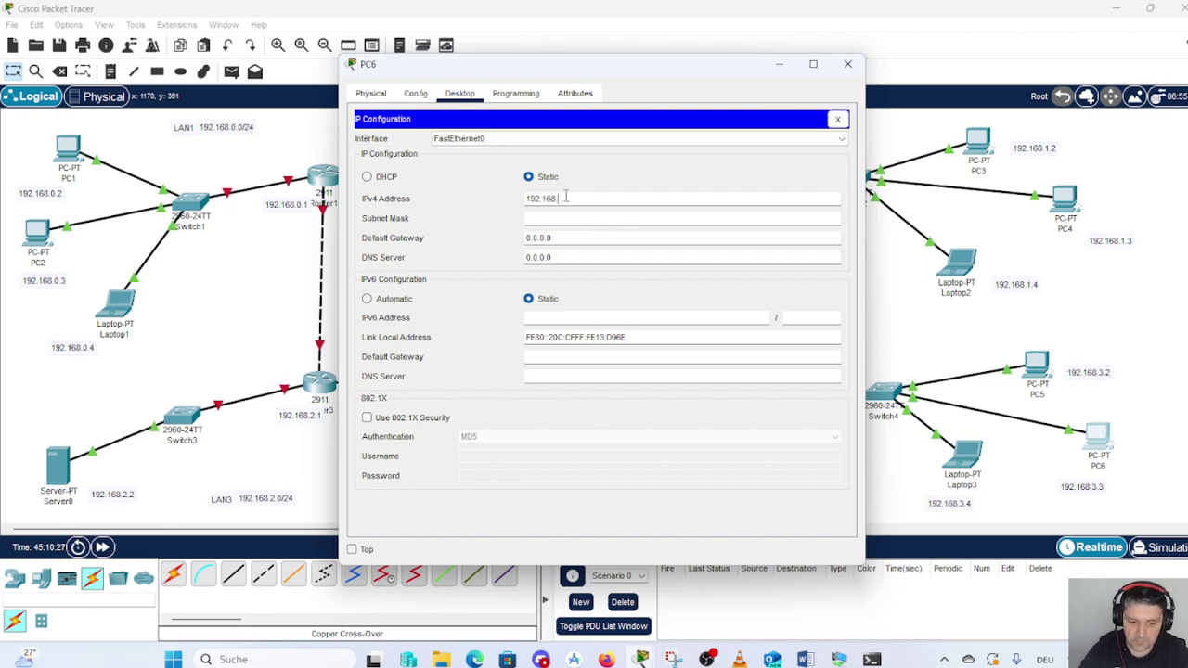
pyautogui.write('3.3')
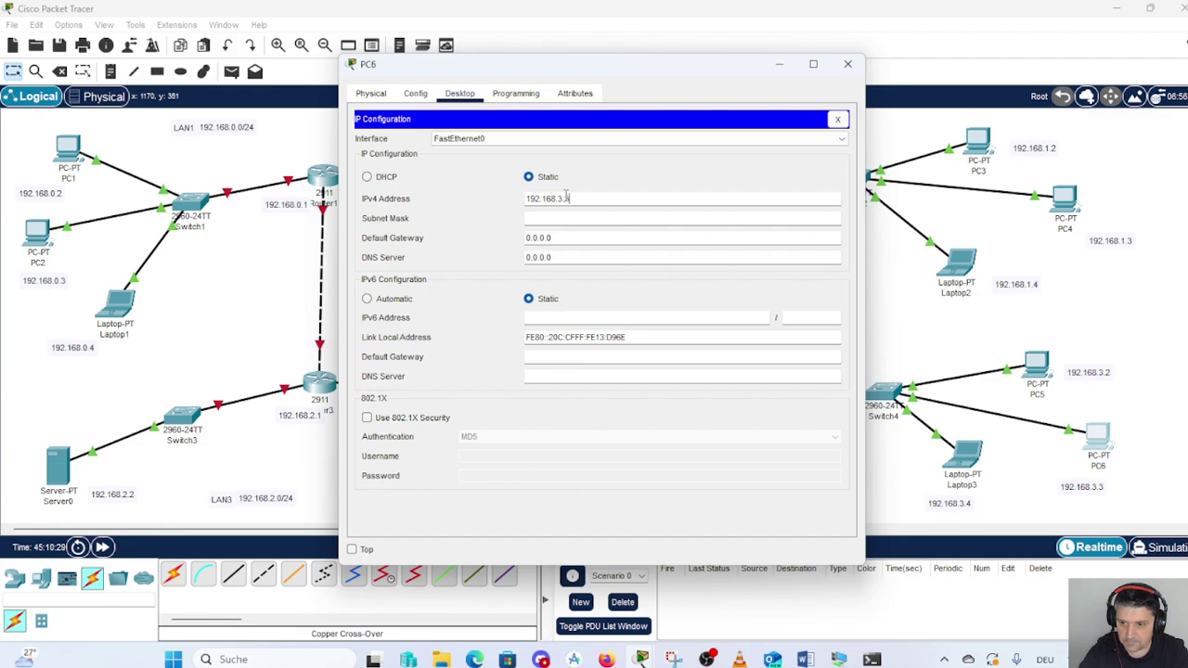
pyautogui.press('Tab')
# - Set PC6's IPv4 default gateway to 192.168.3.1 and close its configuration window
pyautogui.press('Tab')
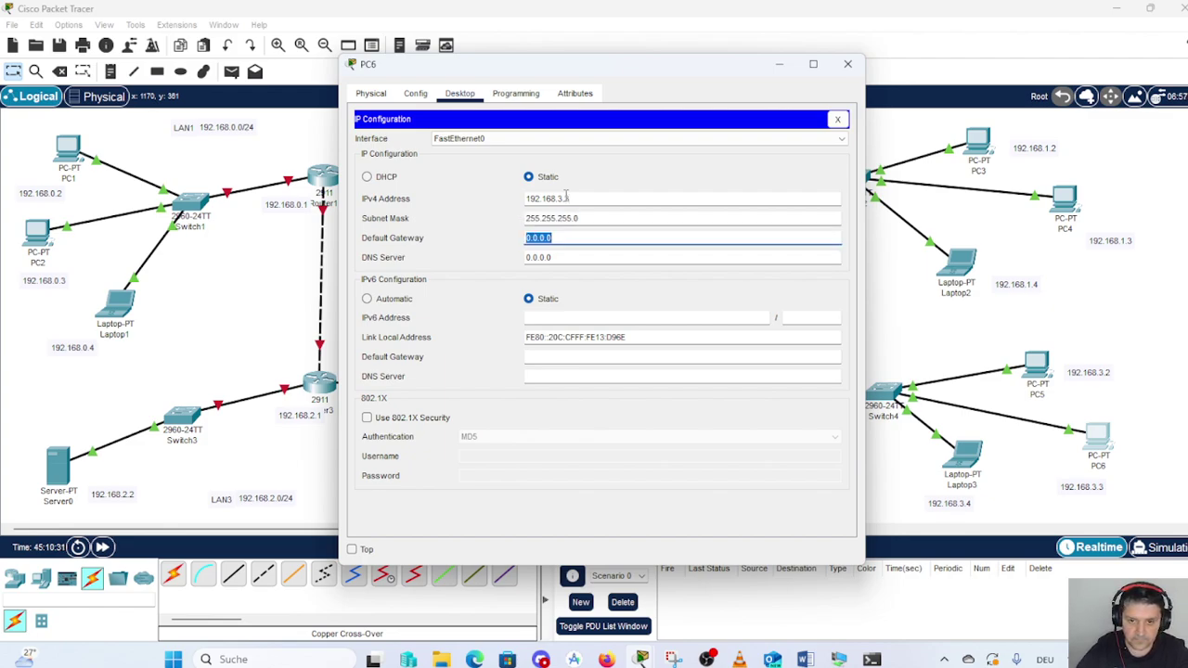
pyautogui.write('192')
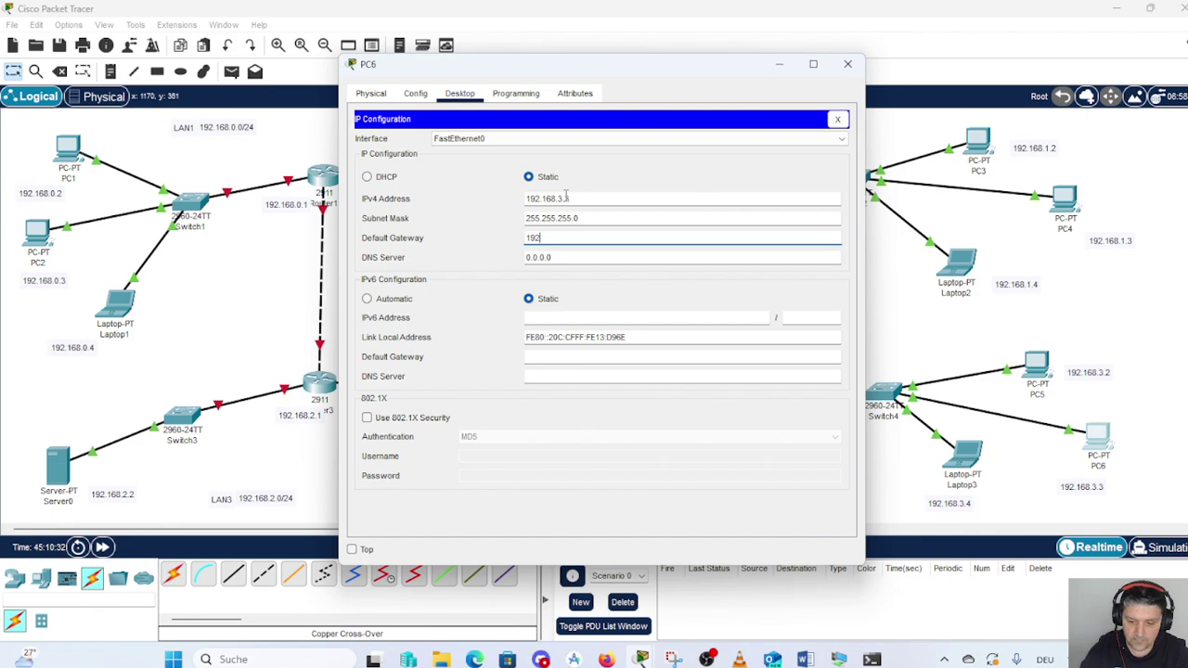
pyautogui.write('.168')
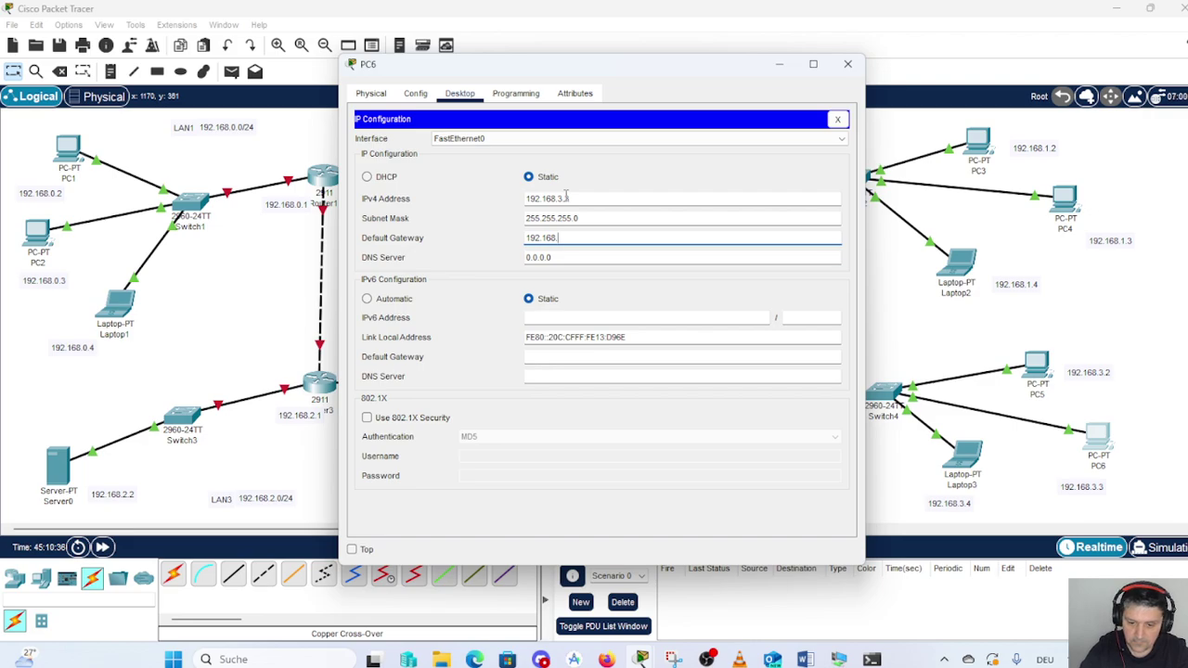
pyautogui.write('.')
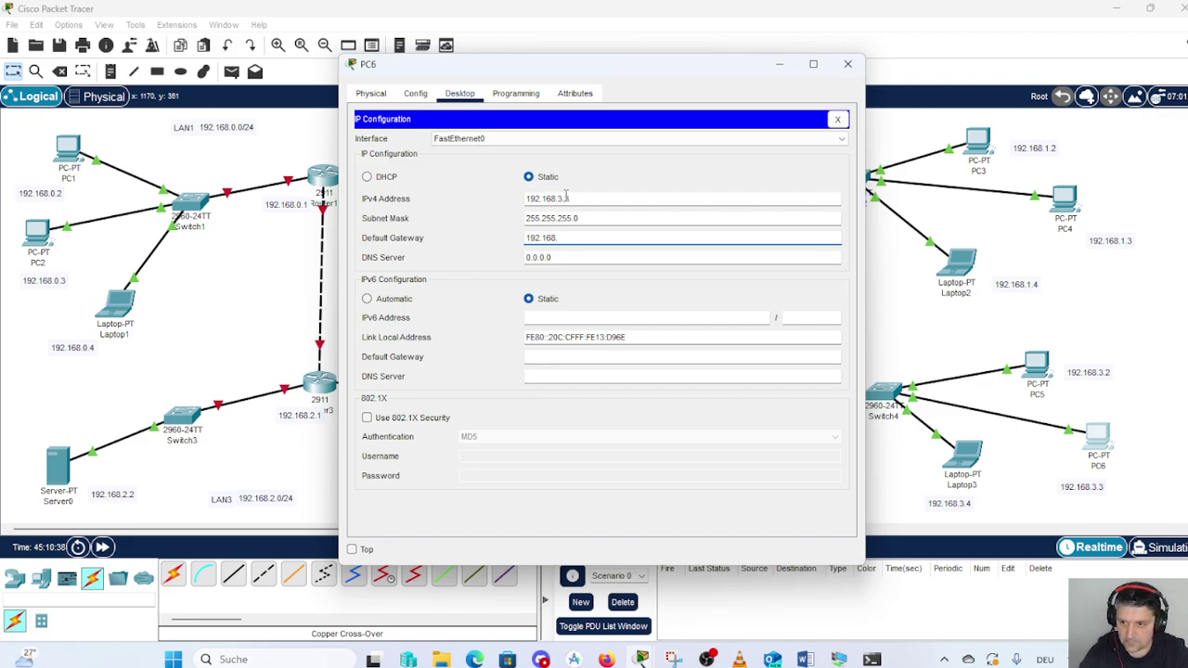
pyautogui.write('3.1')
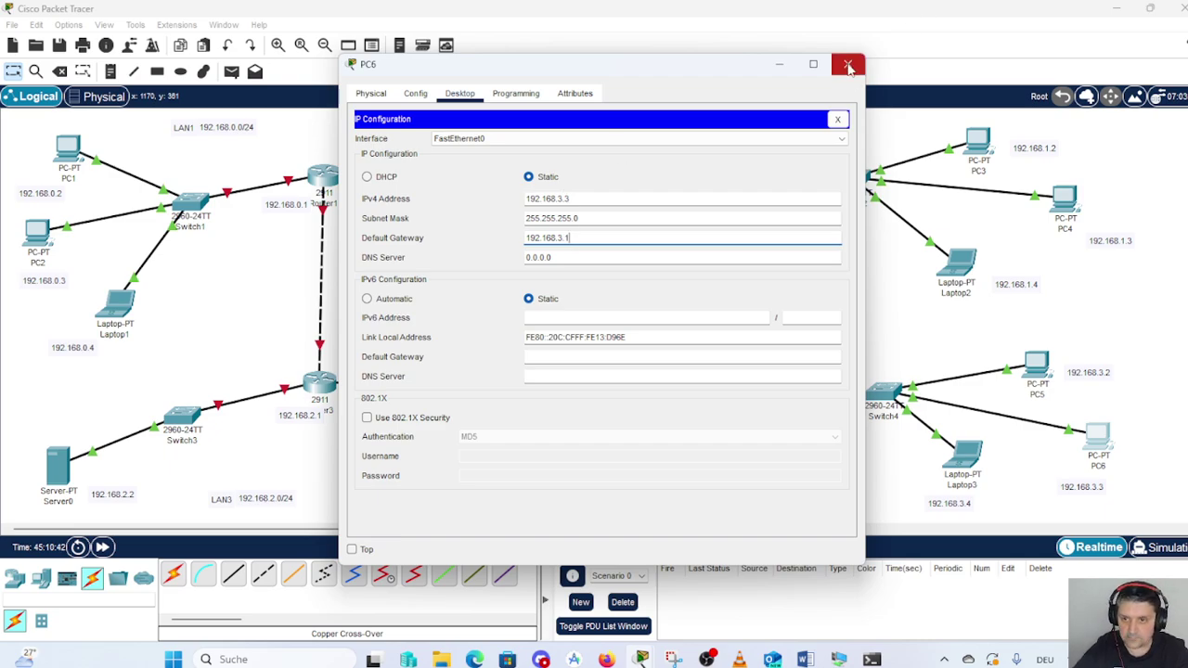
pyautogui.click(847, 67)
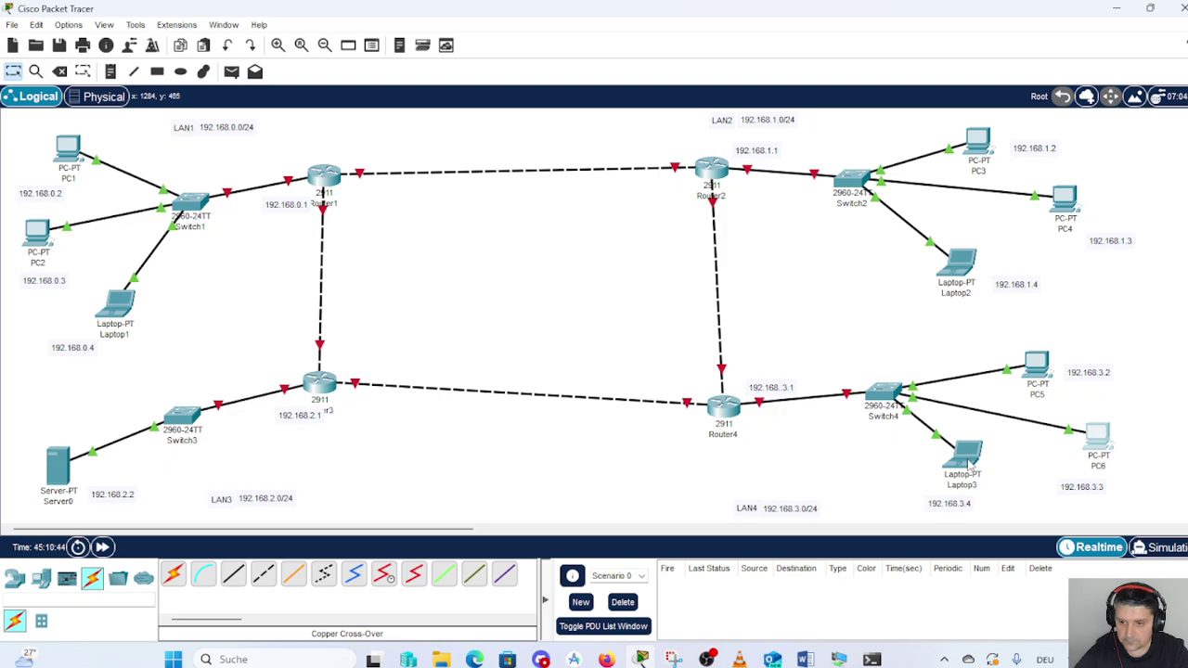
# - Give Laptop3 in LAN4 the static IPv4 address 192.168.3.4 with subnet mask 255.255.255.0
pyautogui.click(965, 461)
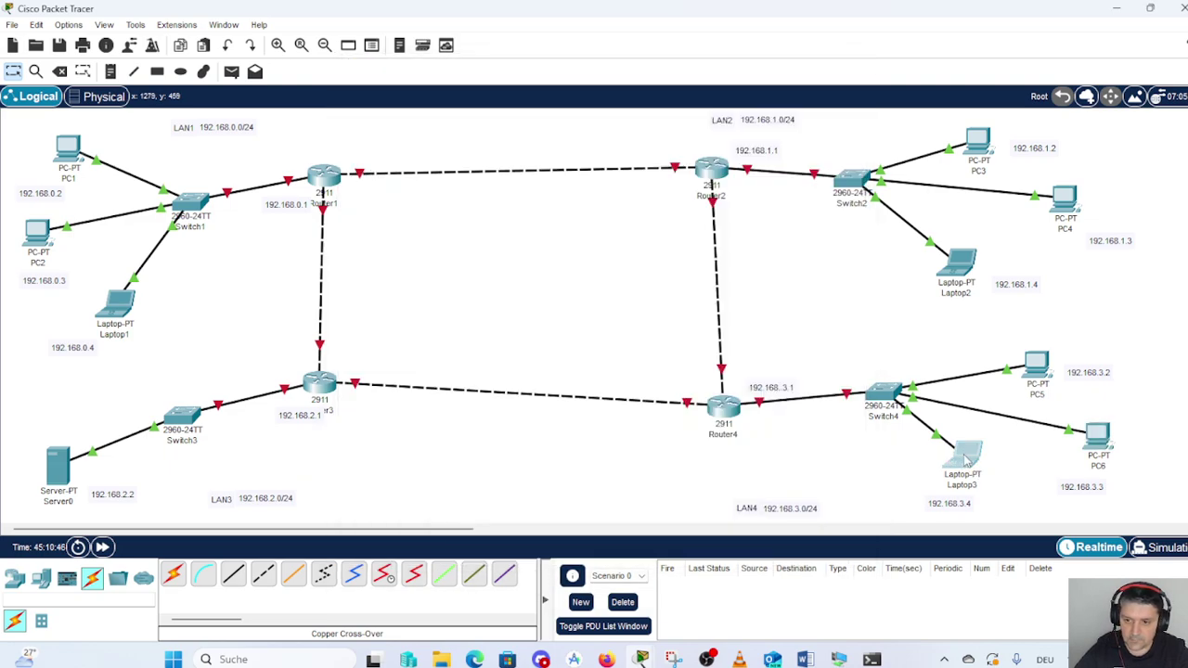
pyautogui.click(965, 459)
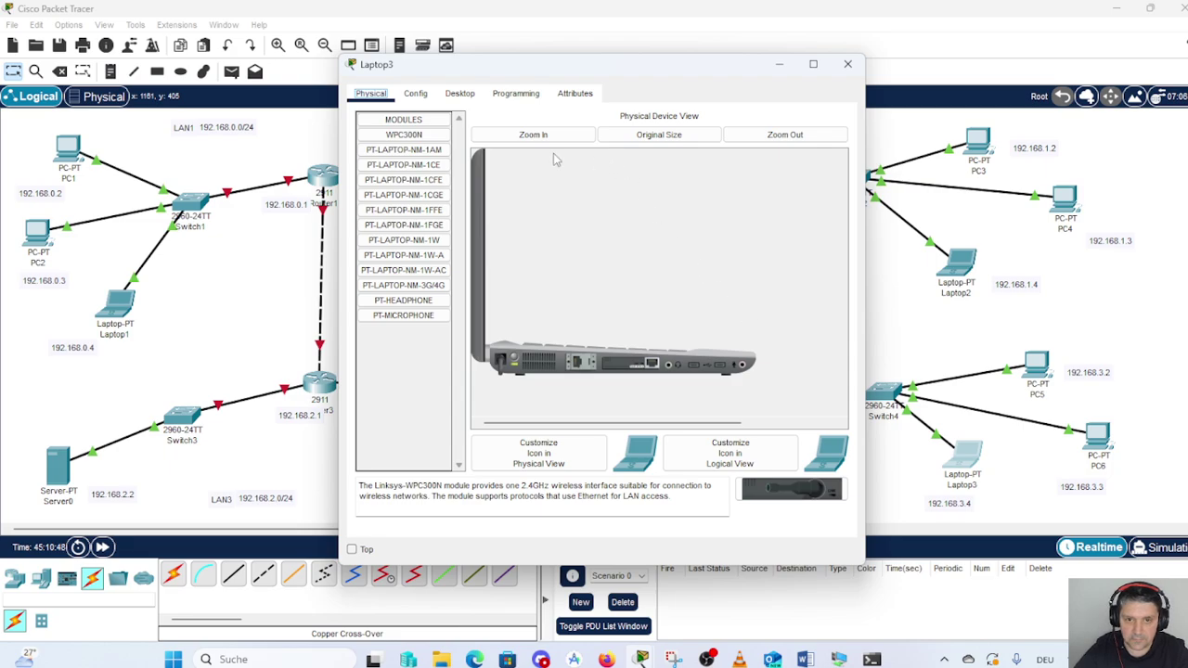
pyautogui.click(460, 94)
pyautogui.click(433, 161)
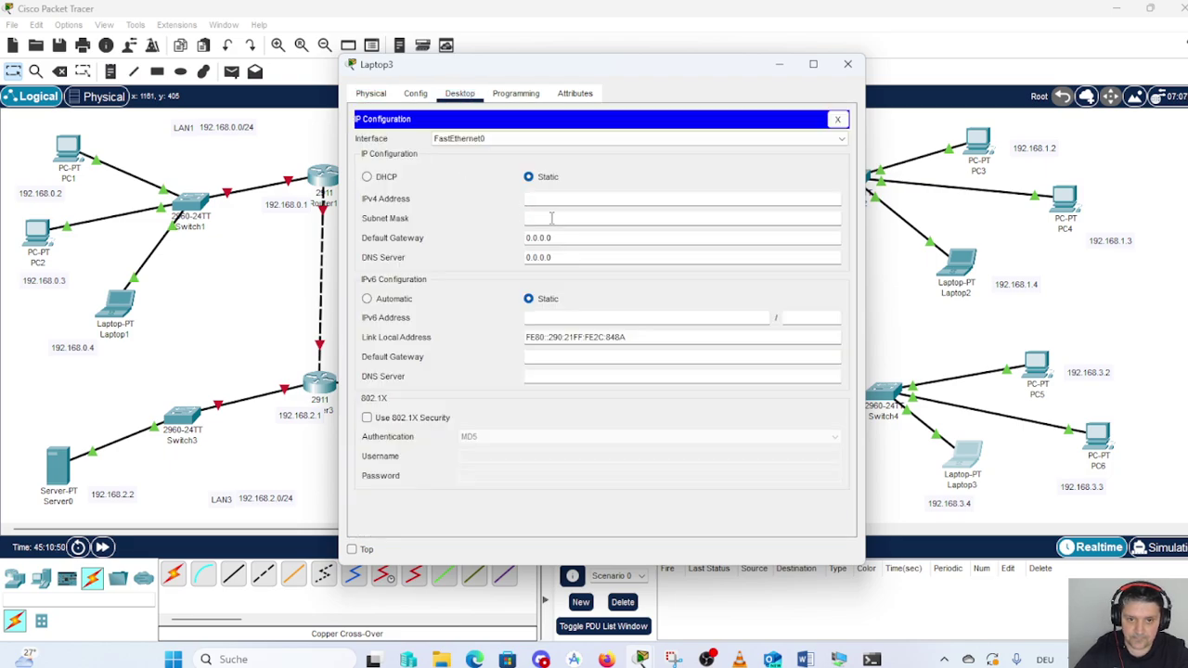
pyautogui.click(575, 198)
pyautogui.write('1')
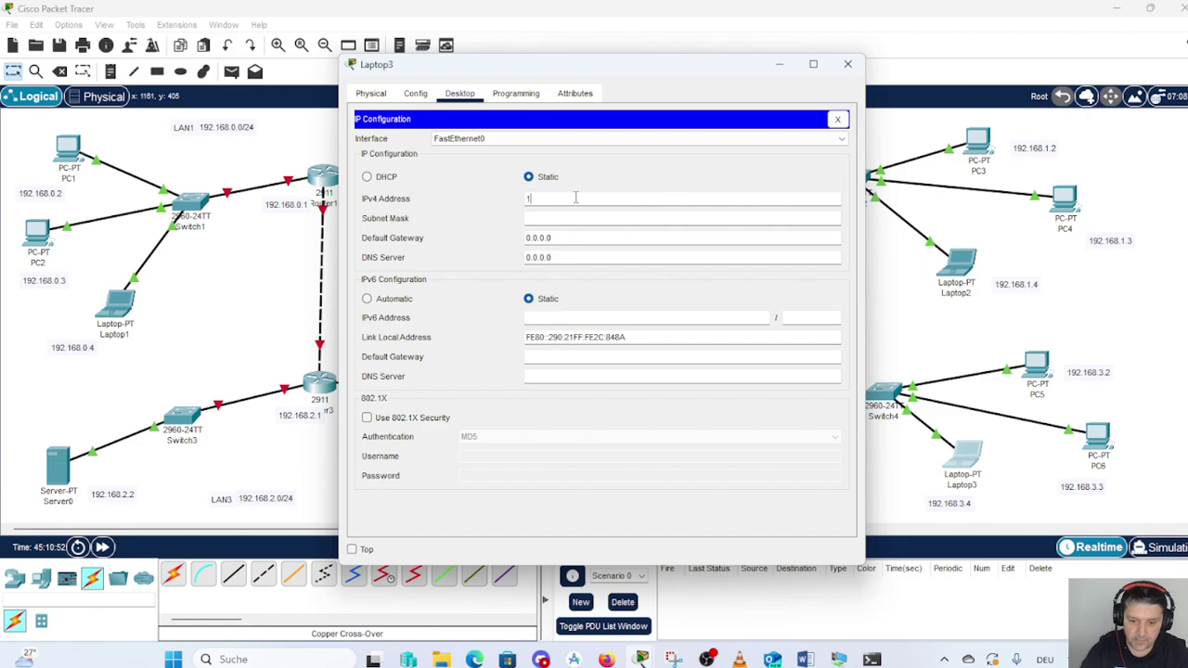
pyautogui.write('92.16')
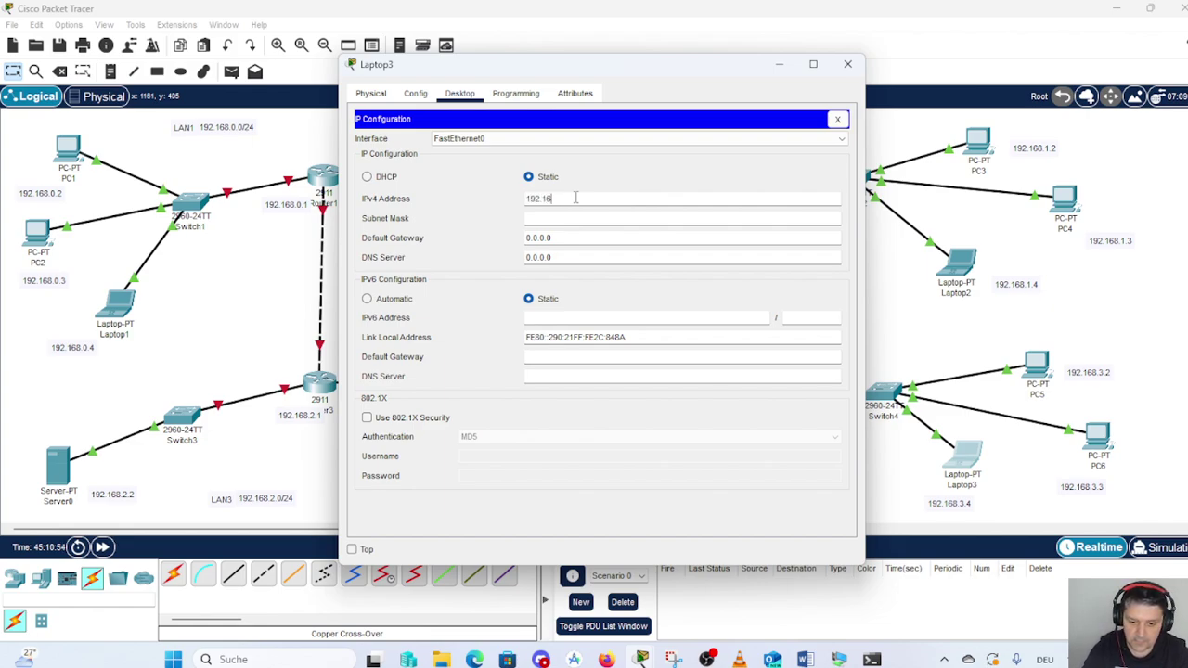
pyautogui.write('8.')
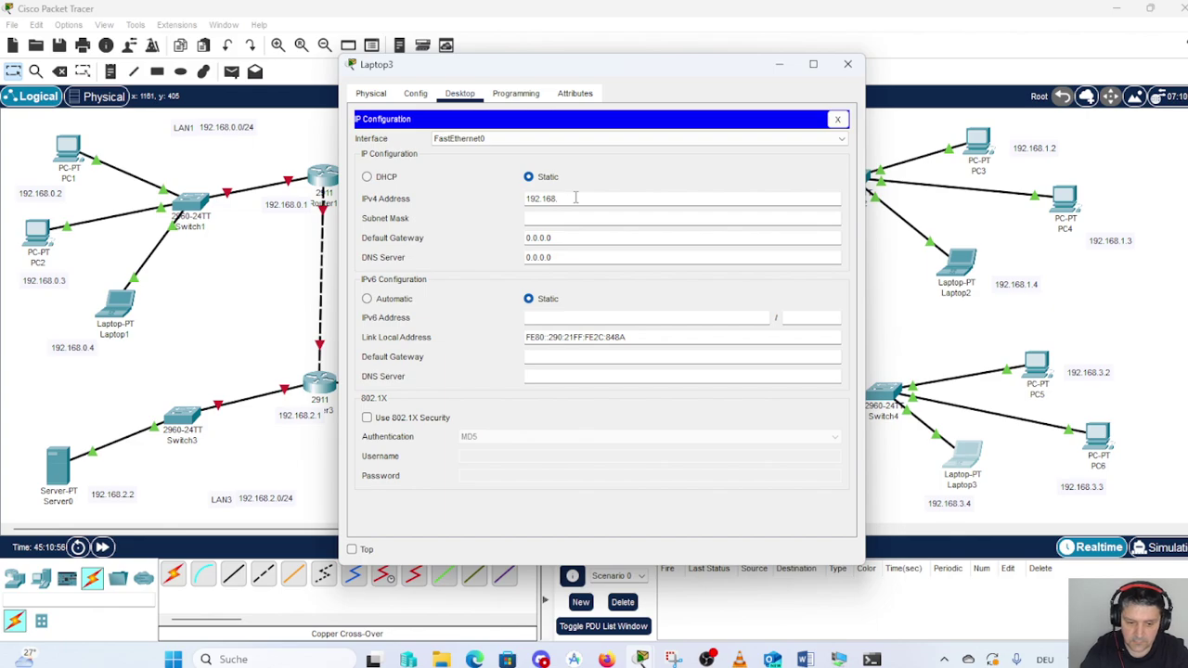
pyautogui.write('3.4')
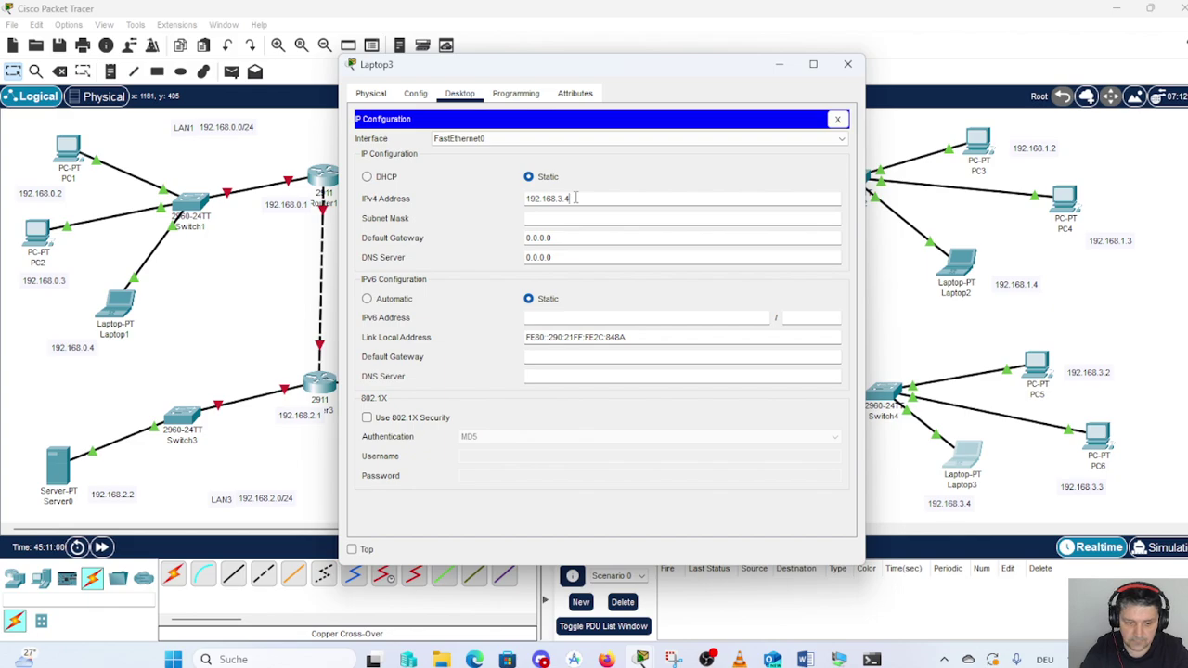
pyautogui.press('Tab')
# - Set Laptop3's IPv4 default gateway to 192.168.3.1 and close its configuration window
pyautogui.press('Tab')
pyautogui.write('192')
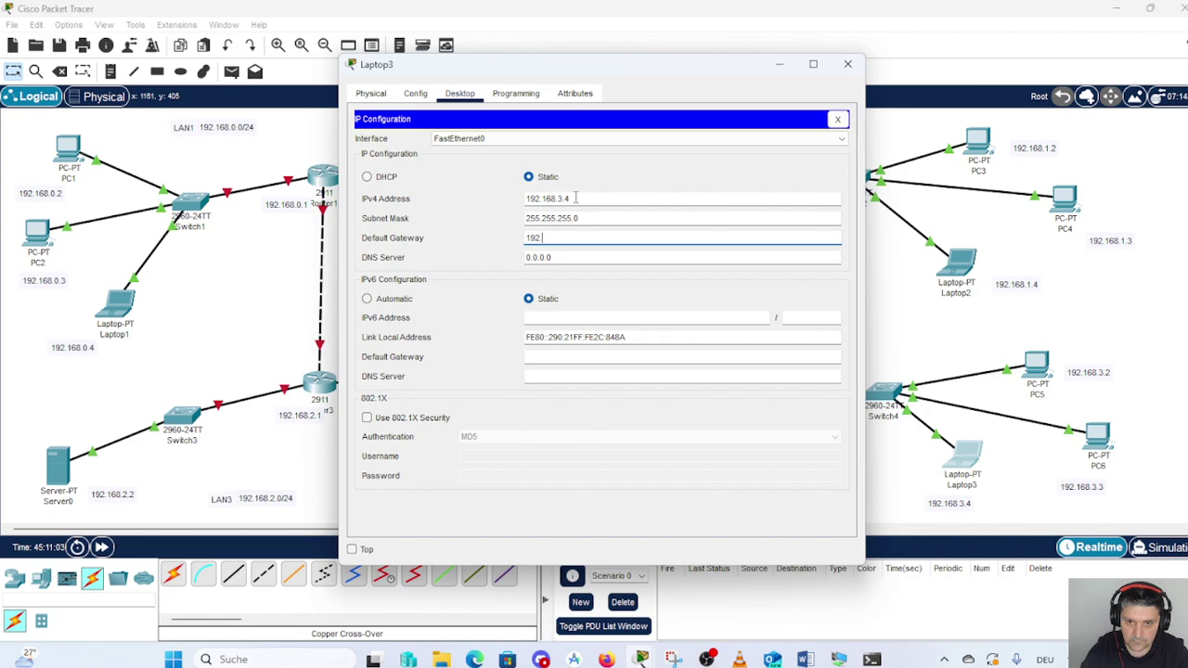
pyautogui.write('.168')
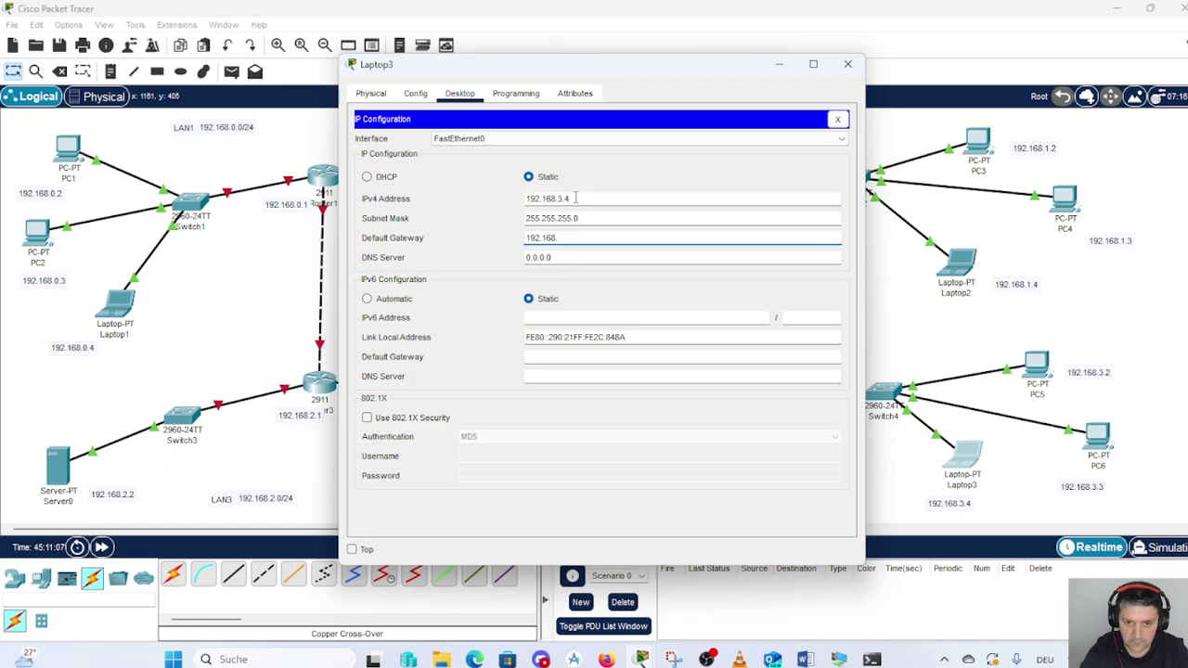
pyautogui.write('.3.1')
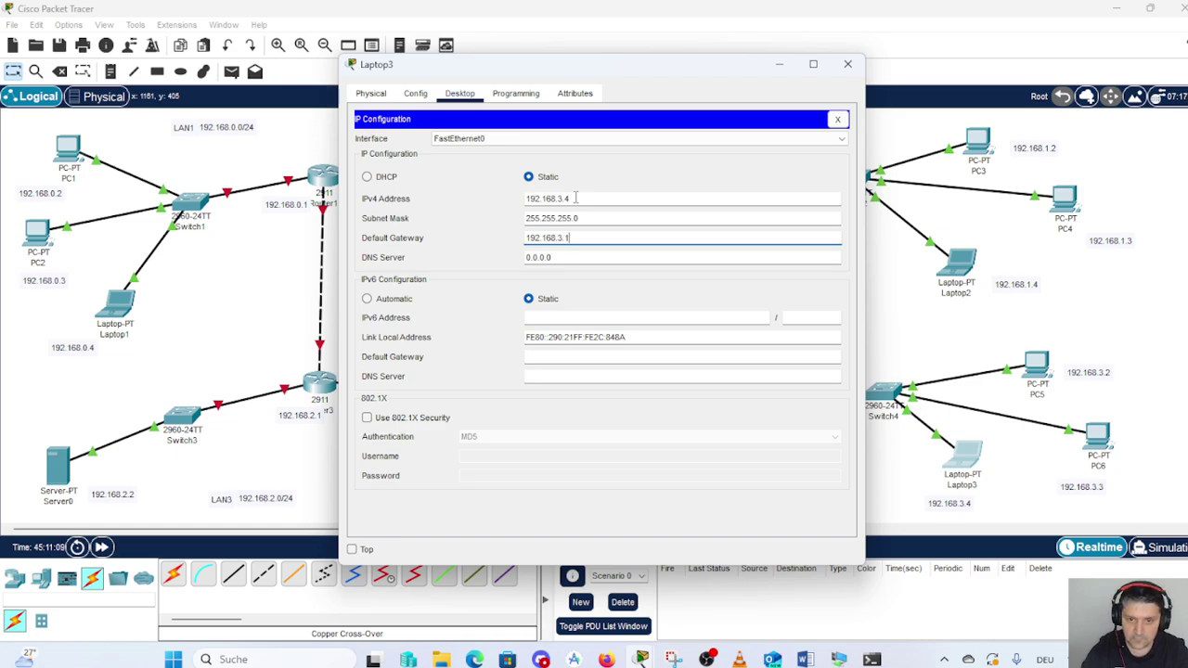
pyautogui.click(847, 64)
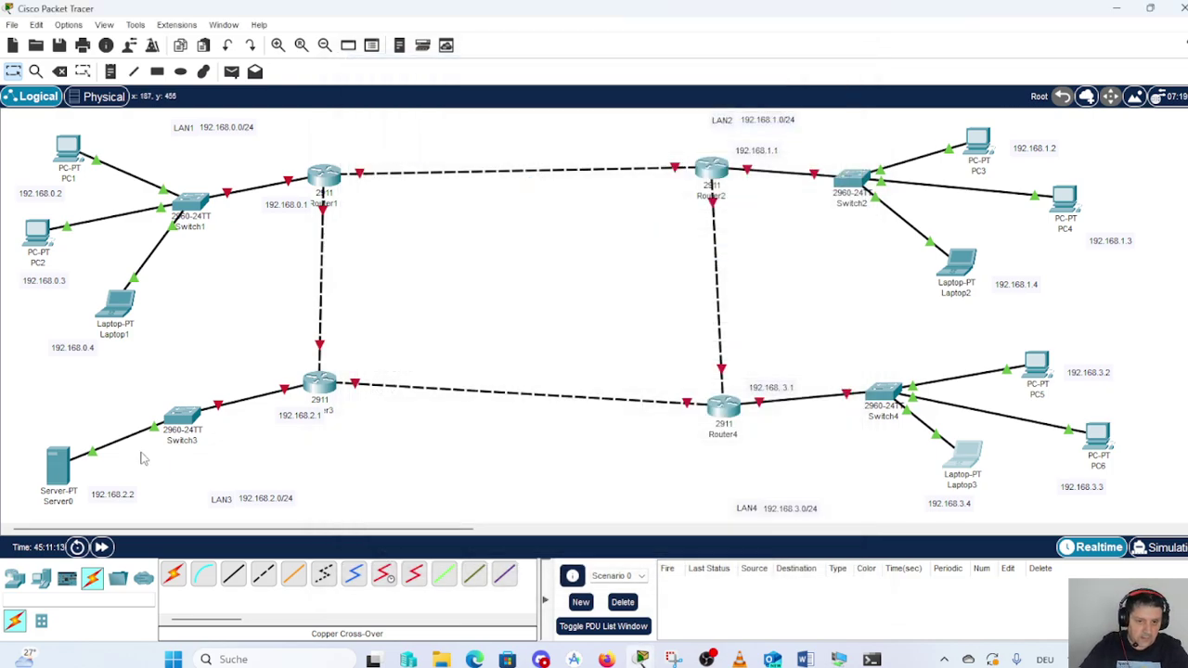
# - Give Server0 in LAN3 the static IPv4 address 192.168.2.2 with subnet mask 255.255.255.0
pyautogui.click(58, 467)
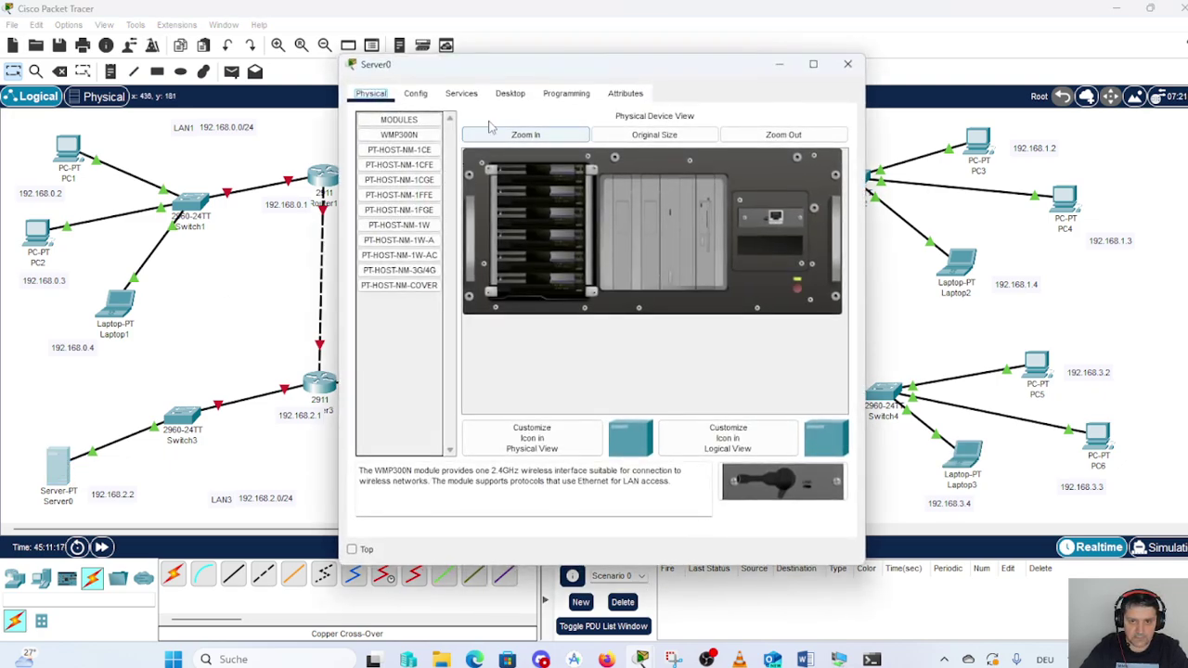
pyautogui.click(510, 96)
pyautogui.click(394, 153)
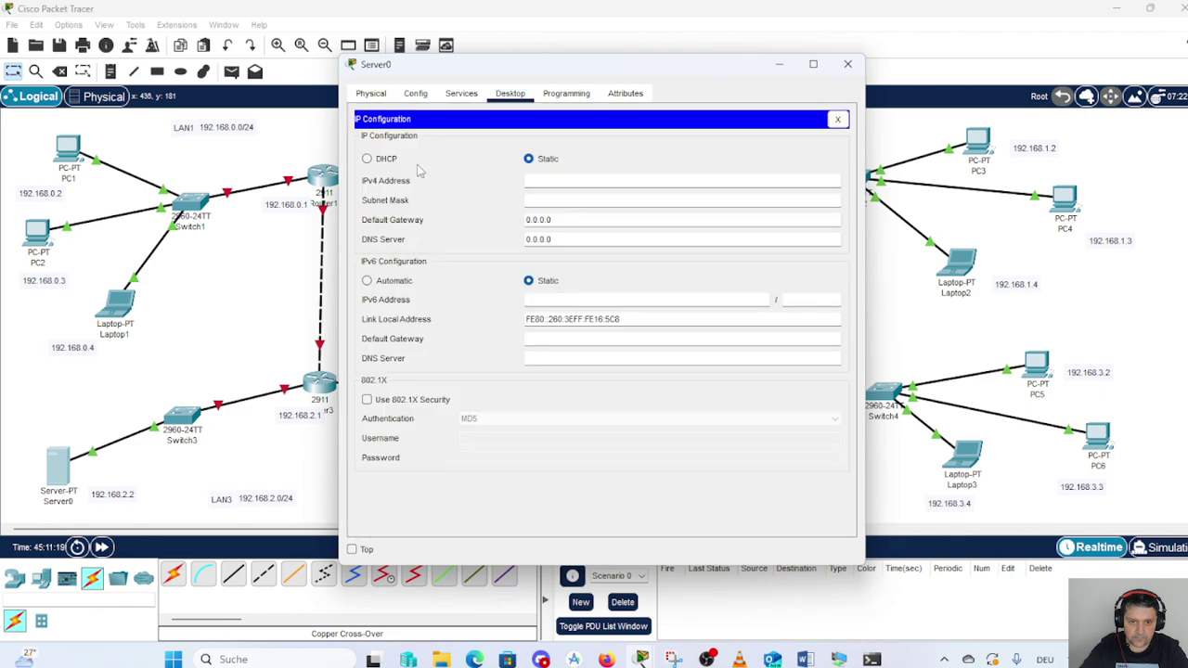
pyautogui.click(555, 181)
pyautogui.write('192')
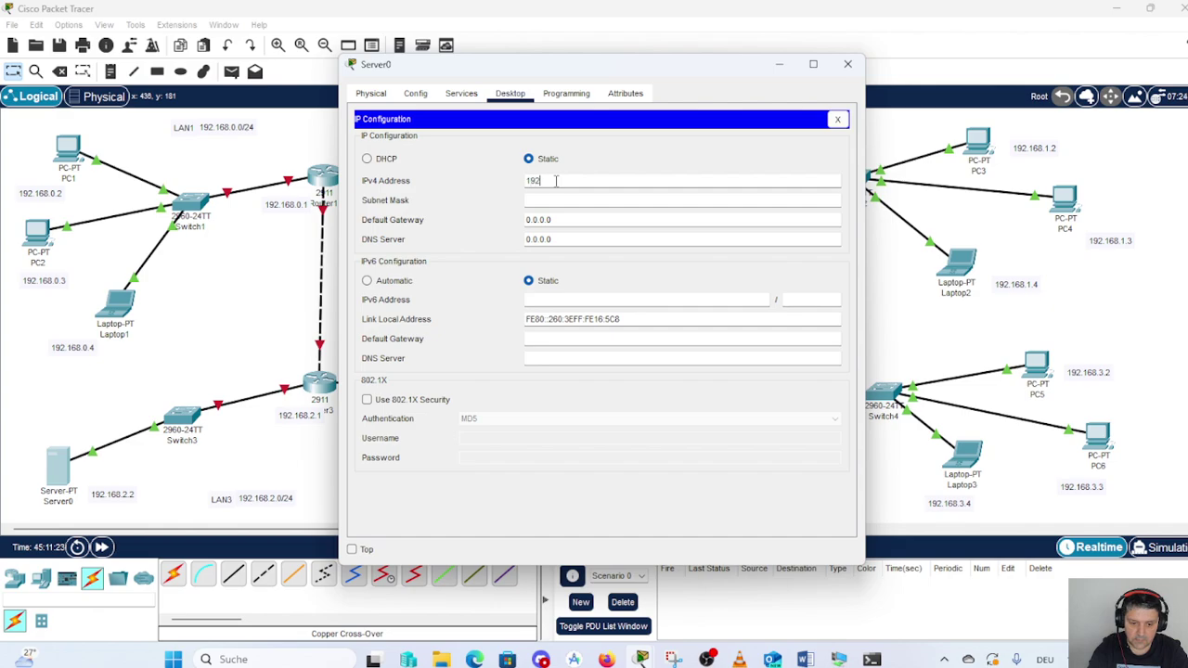
pyautogui.write('.168')
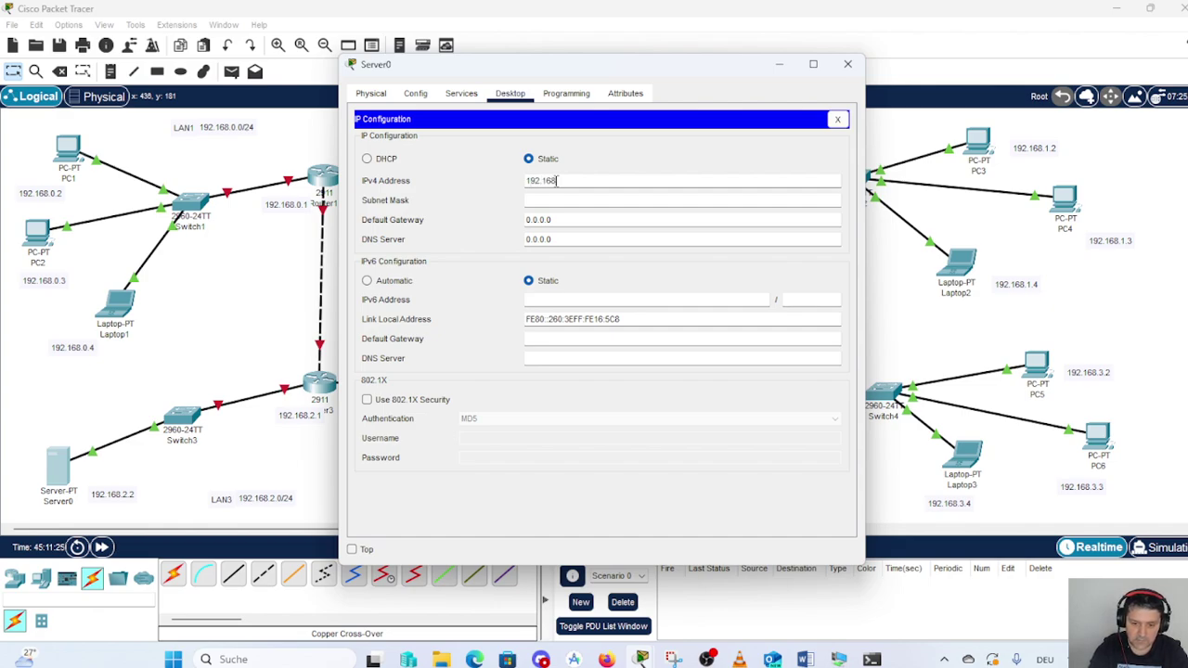
pyautogui.write('.2.2')
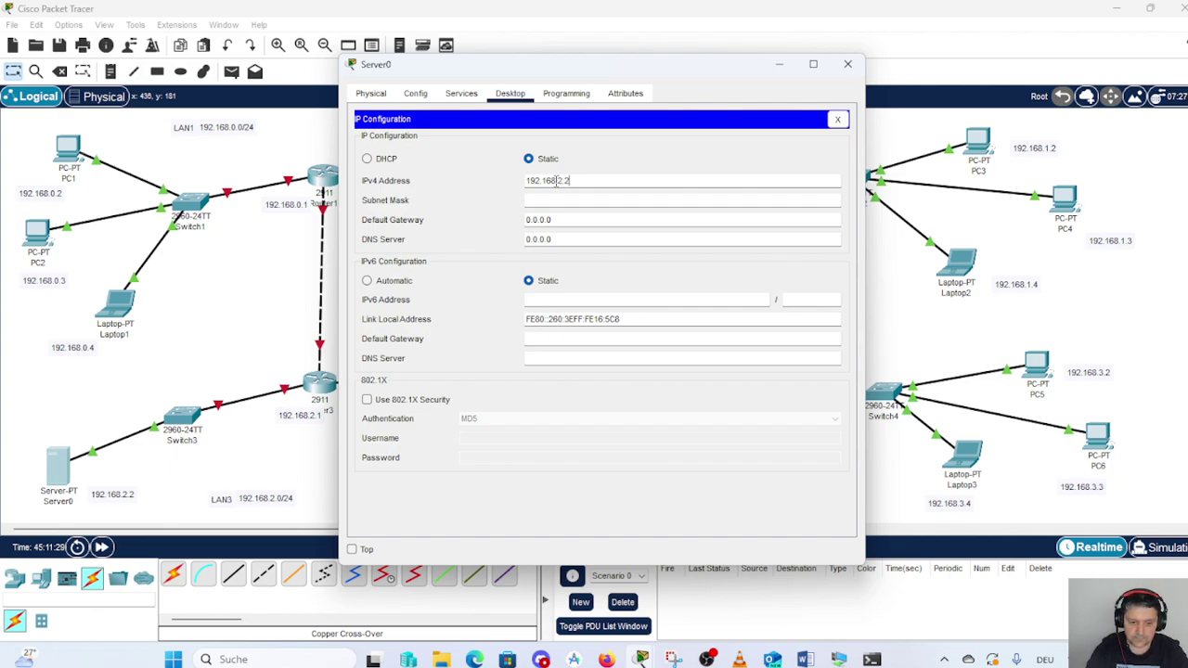
pyautogui.press('Tab')
# - Set Server0's IPv4 default gateway to 192.168.2.1 and close its configuration window
pyautogui.press('Tab')
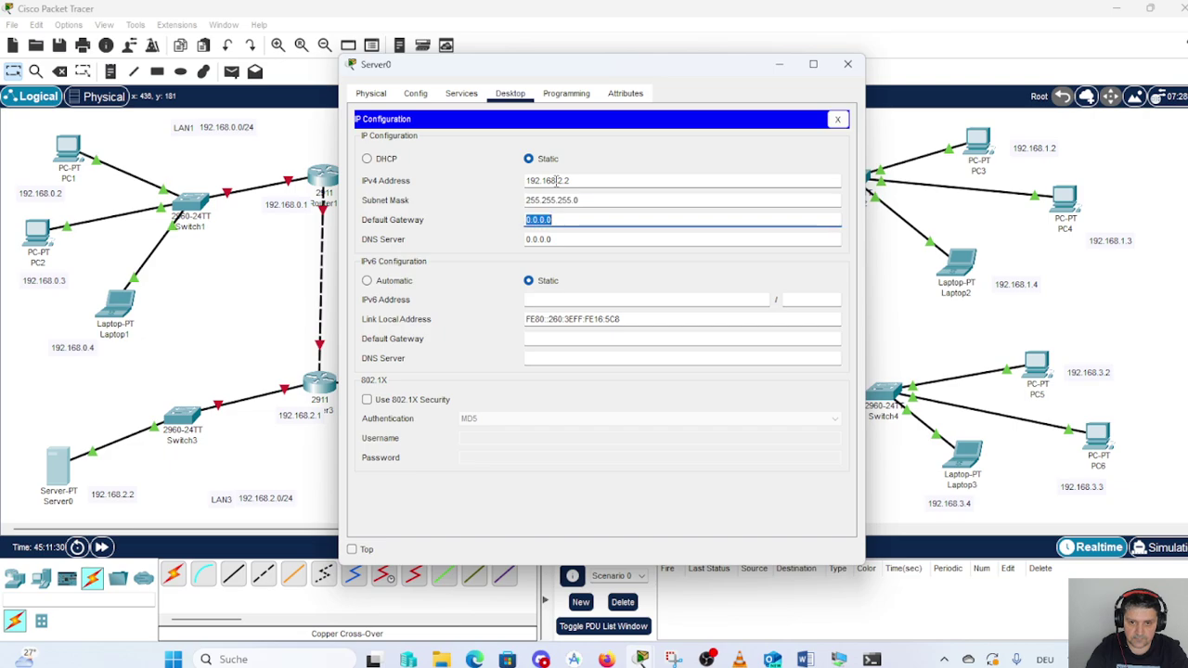
pyautogui.write('192')
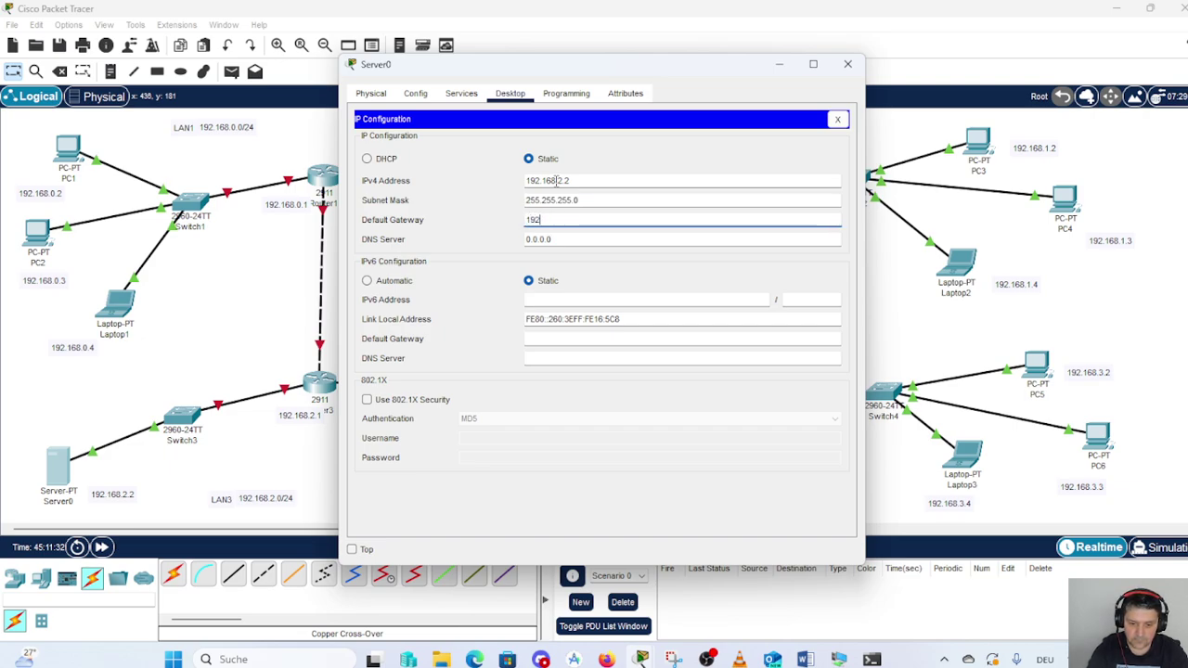
pyautogui.write('.168')
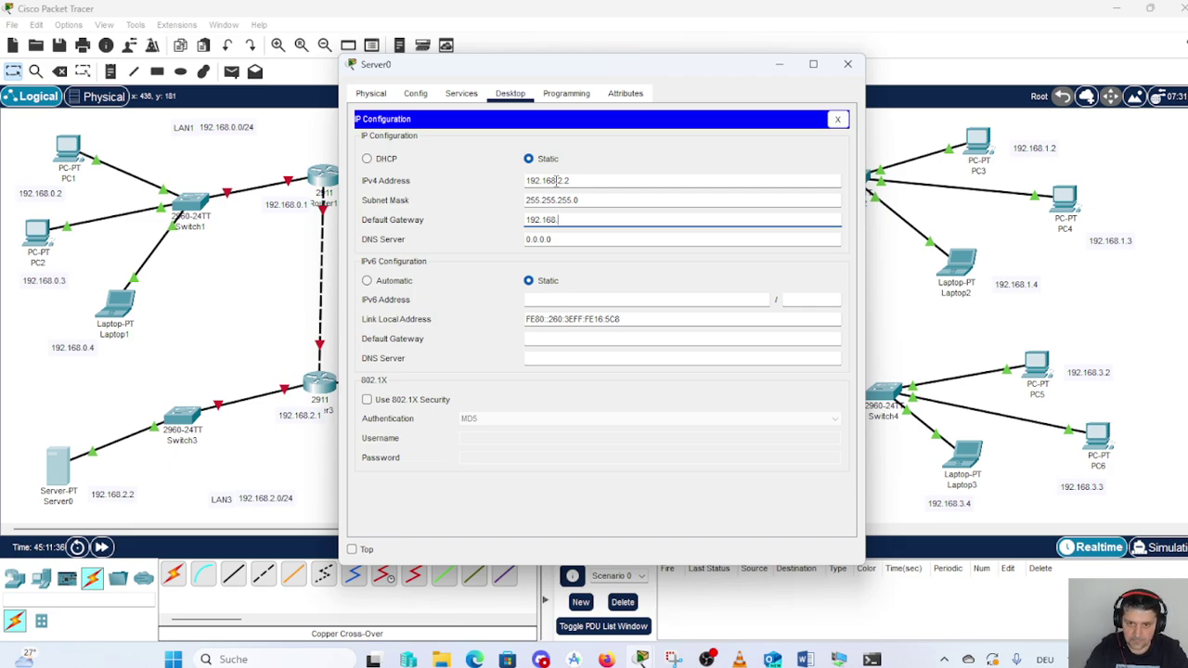
pyautogui.write('.2.1')
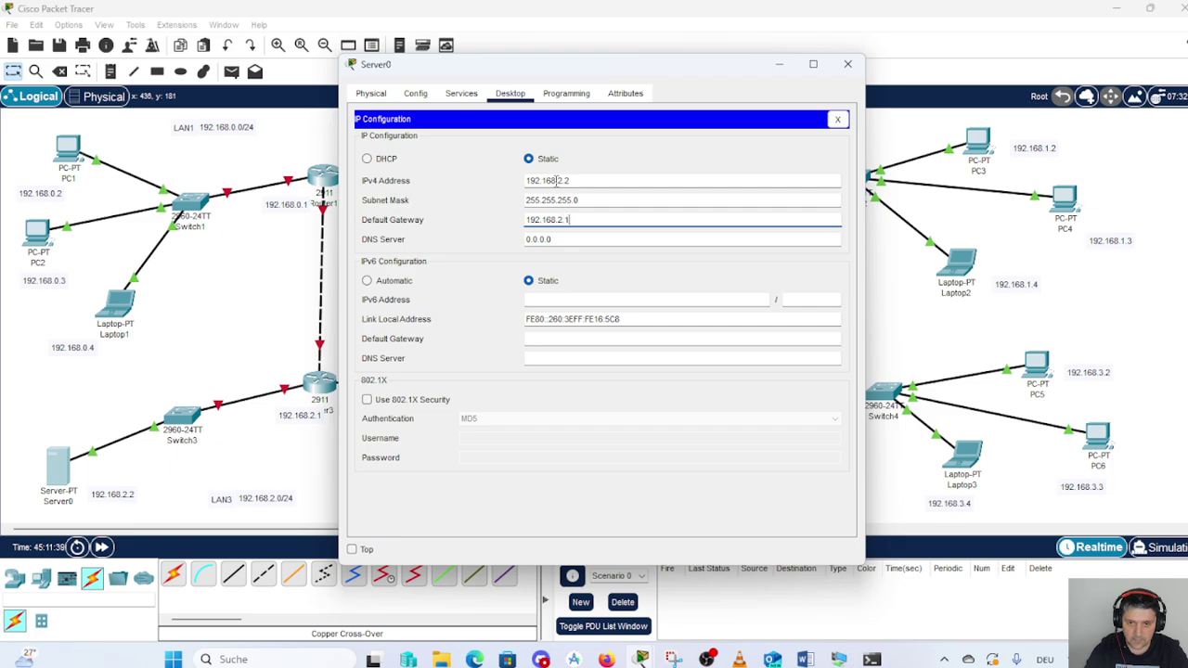
pyautogui.click(847, 65)
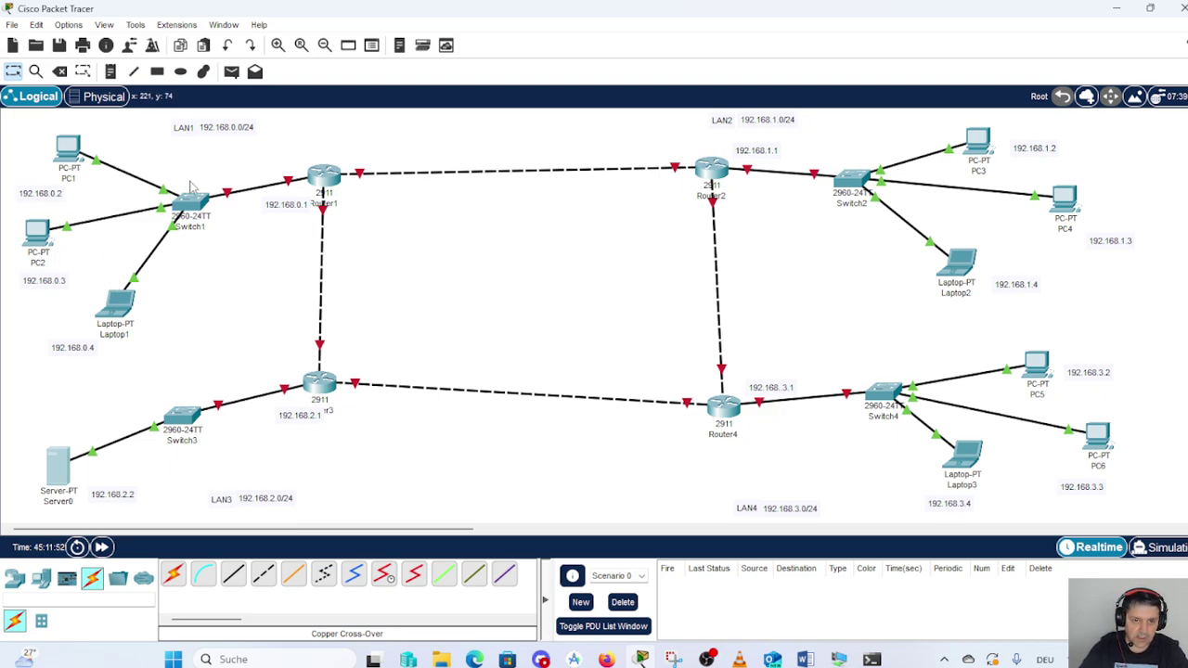
# - Test LAN1 connectivity by pinging Laptop1 at 192.168.0.4 from PC1's command prompt, and close PC1's window
pyautogui.click(69, 151)
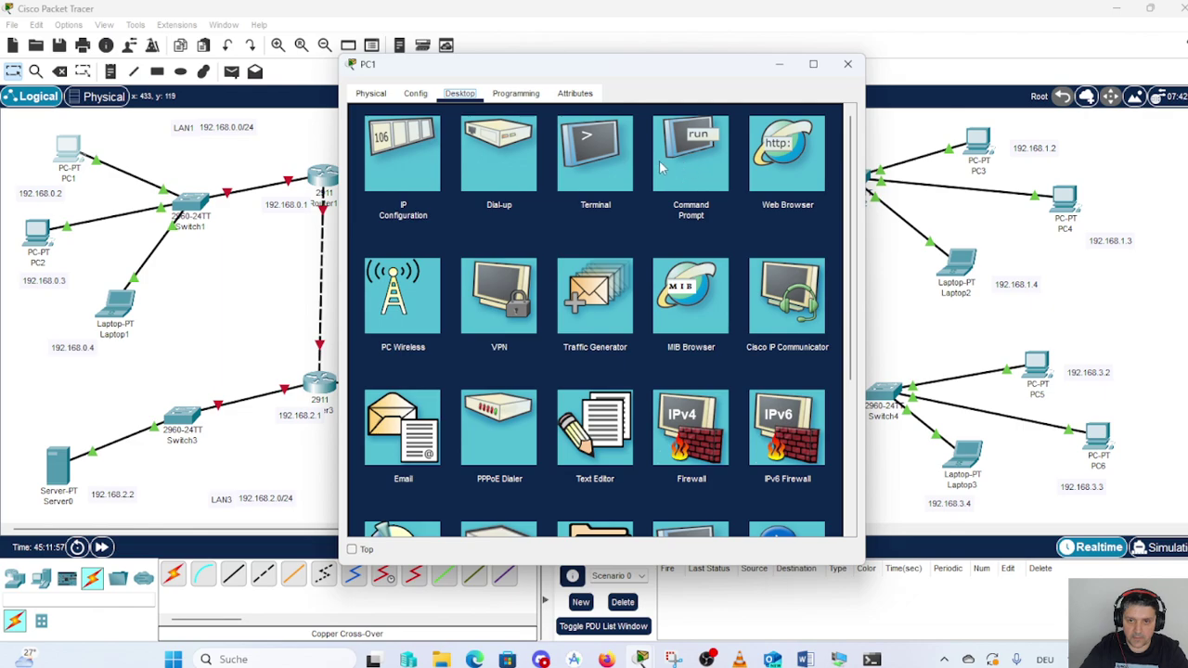
pyautogui.click(687, 158)
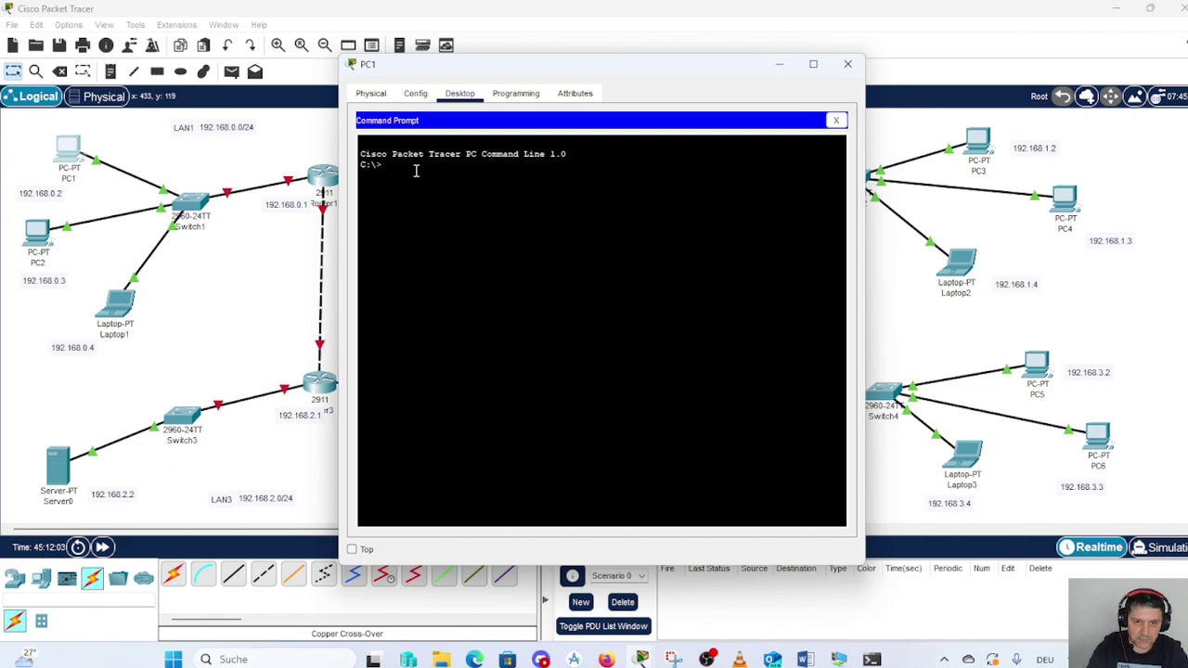
pyautogui.write('p')
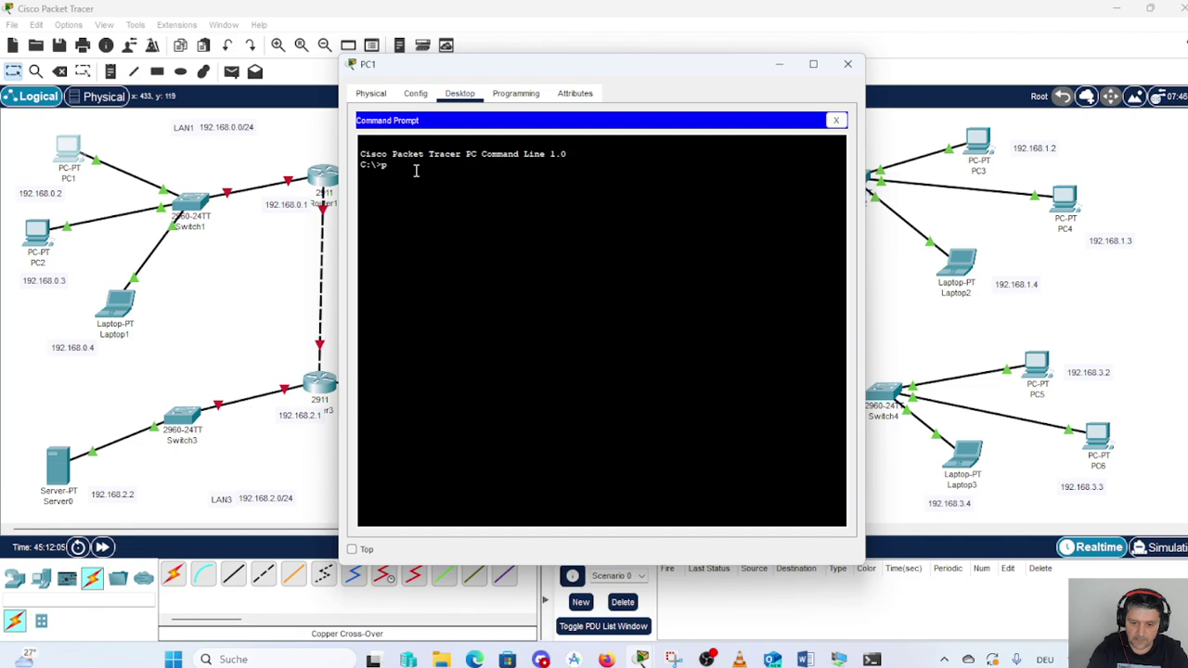
pyautogui.write('ing')
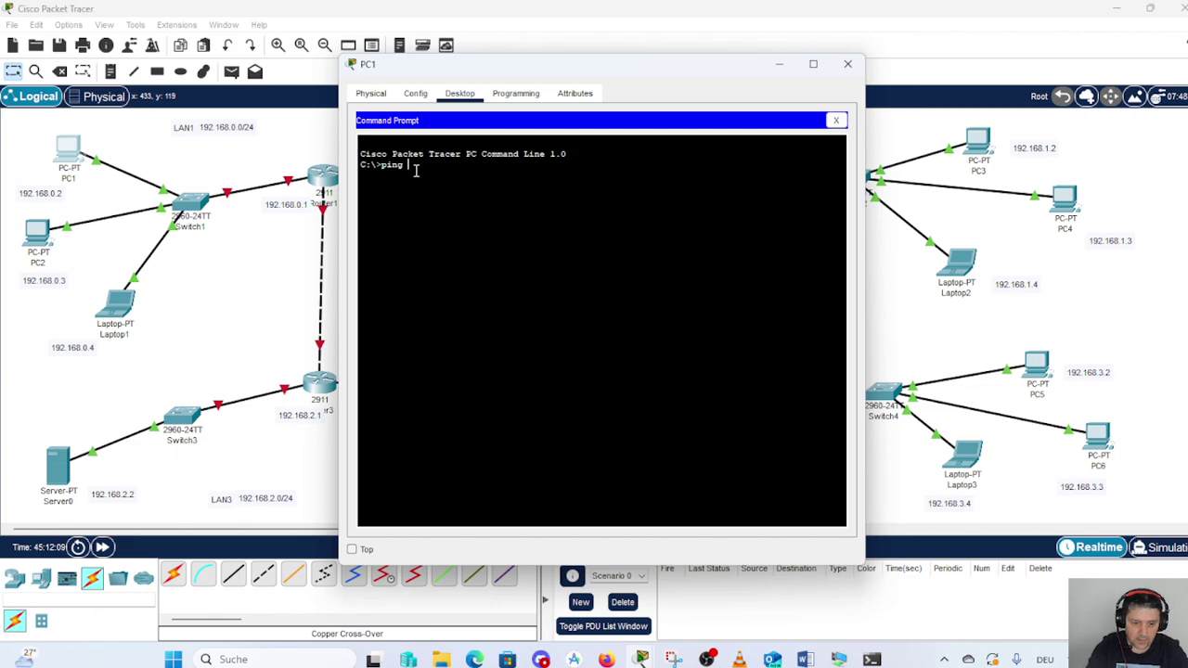
pyautogui.write(' 192.1')
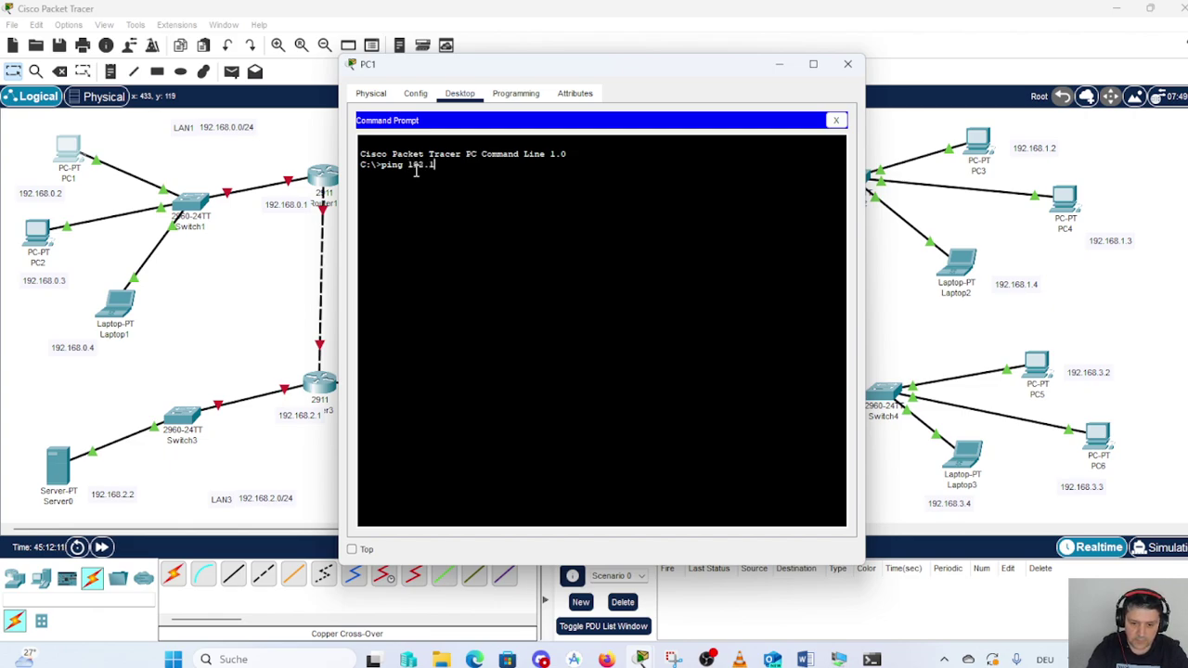
pyautogui.write('68')
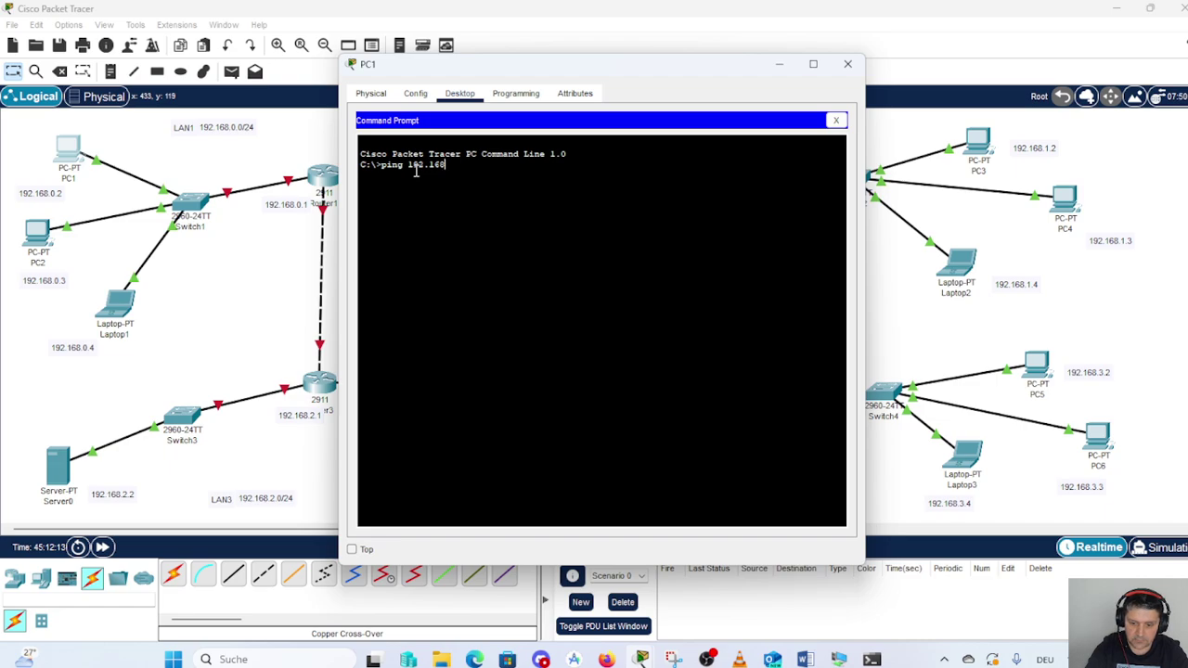
pyautogui.write('.0.')
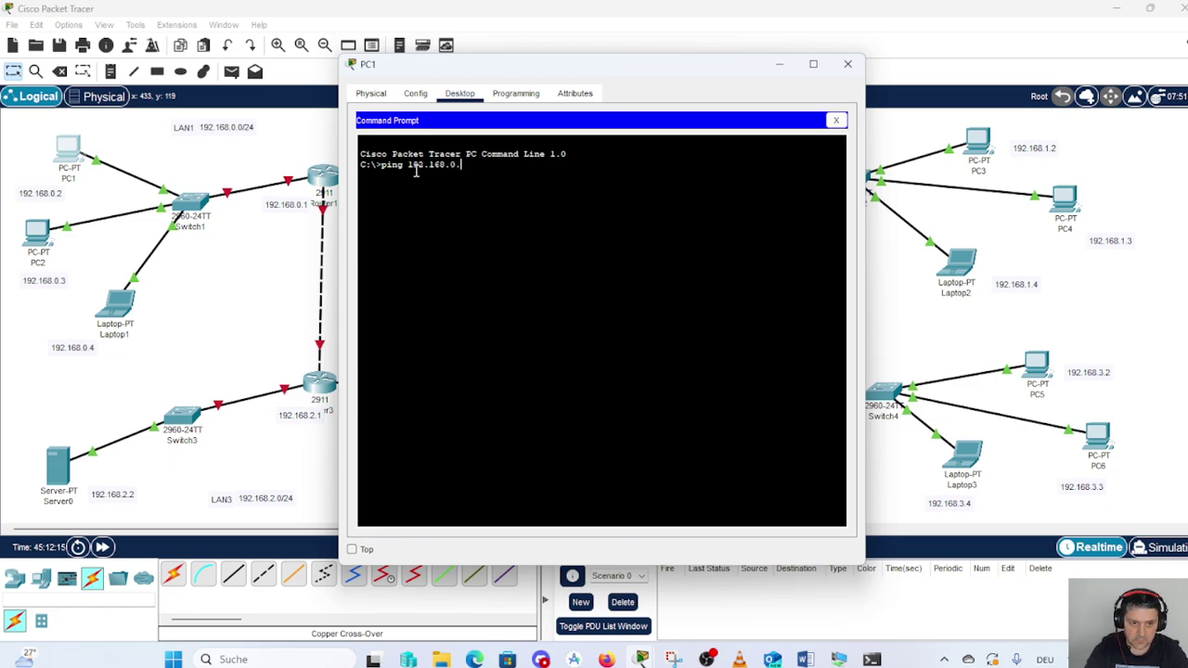
pyautogui.write('4')
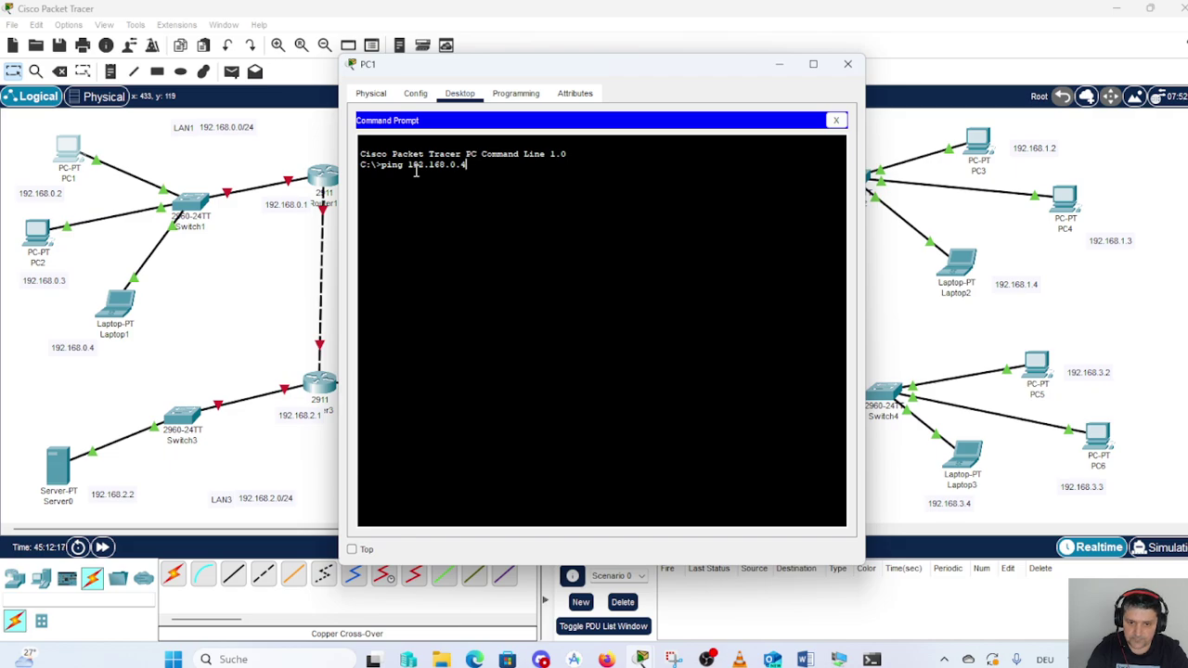
pyautogui.press('Return')
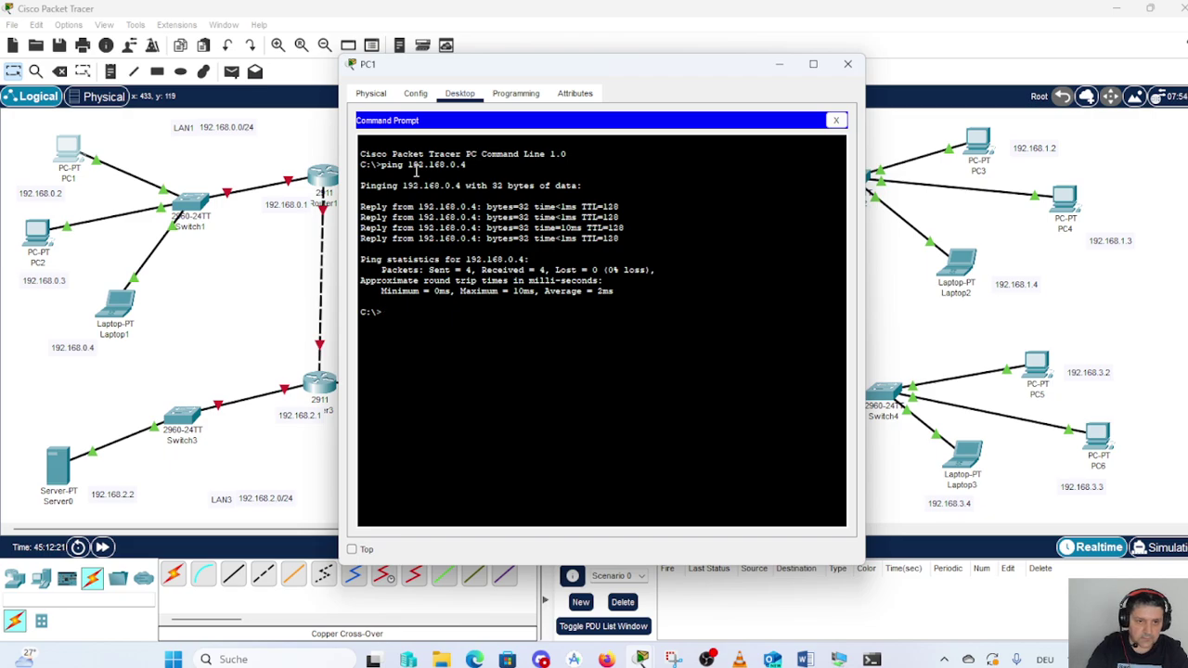
pyautogui.click(847, 64)
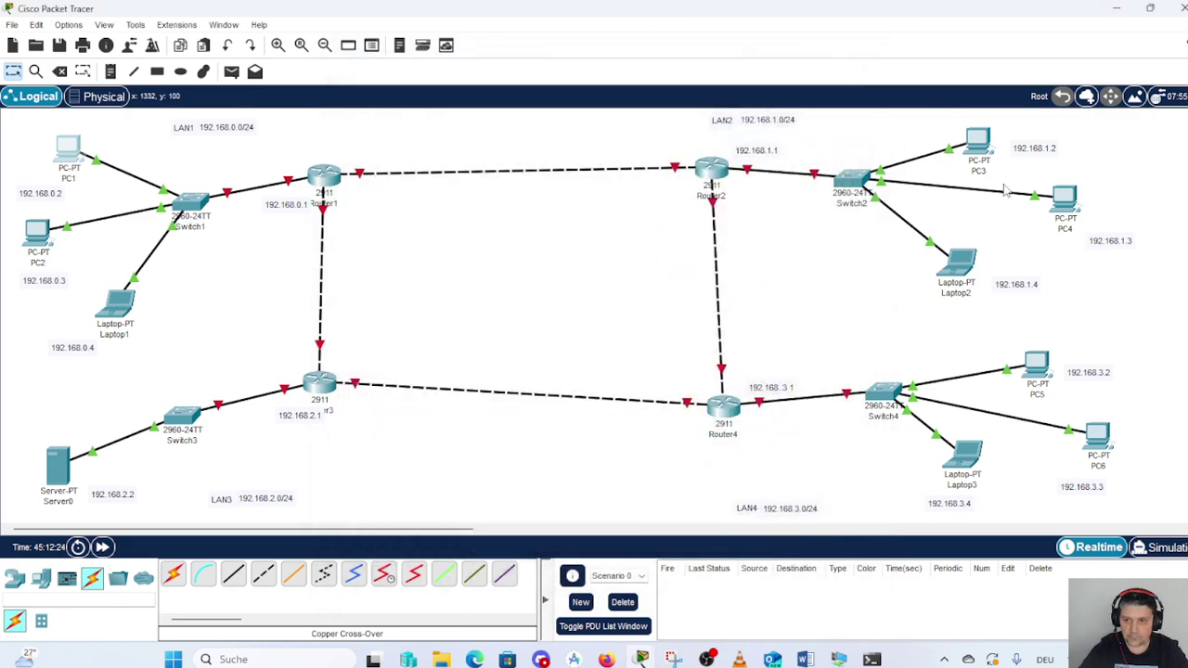
# - Test LAN2 connectivity by pinging Laptop2 at 192.168.1.4 from PC3's command prompt, and close PC3's window
pyautogui.click(979, 143)
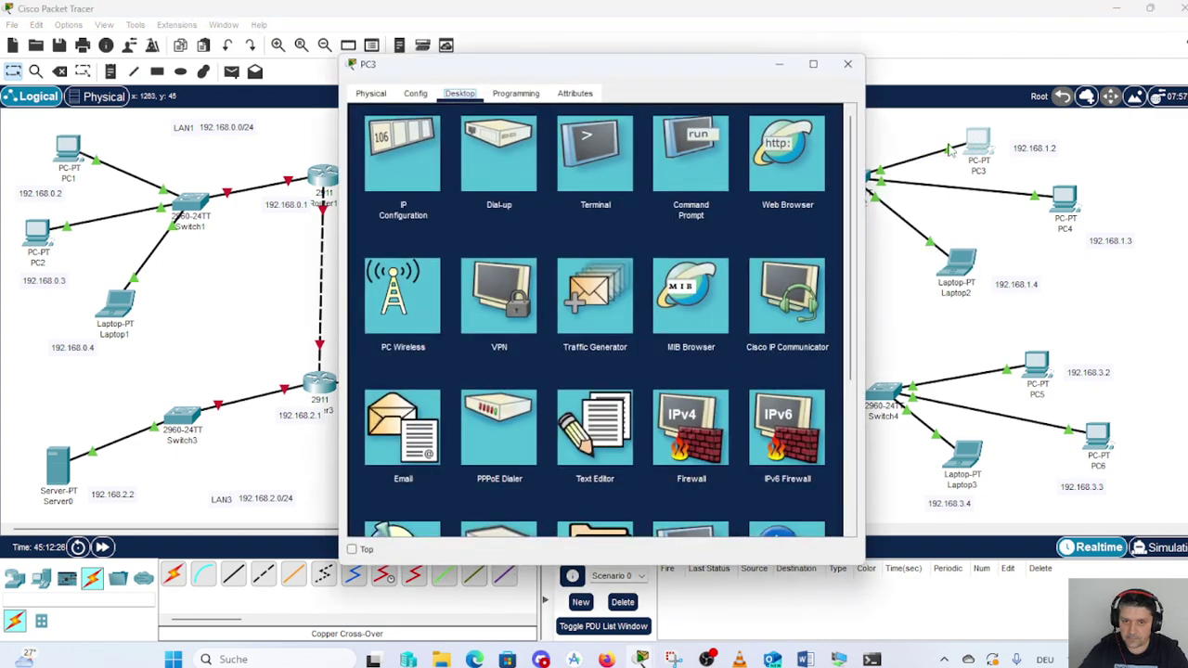
pyautogui.click(687, 152)
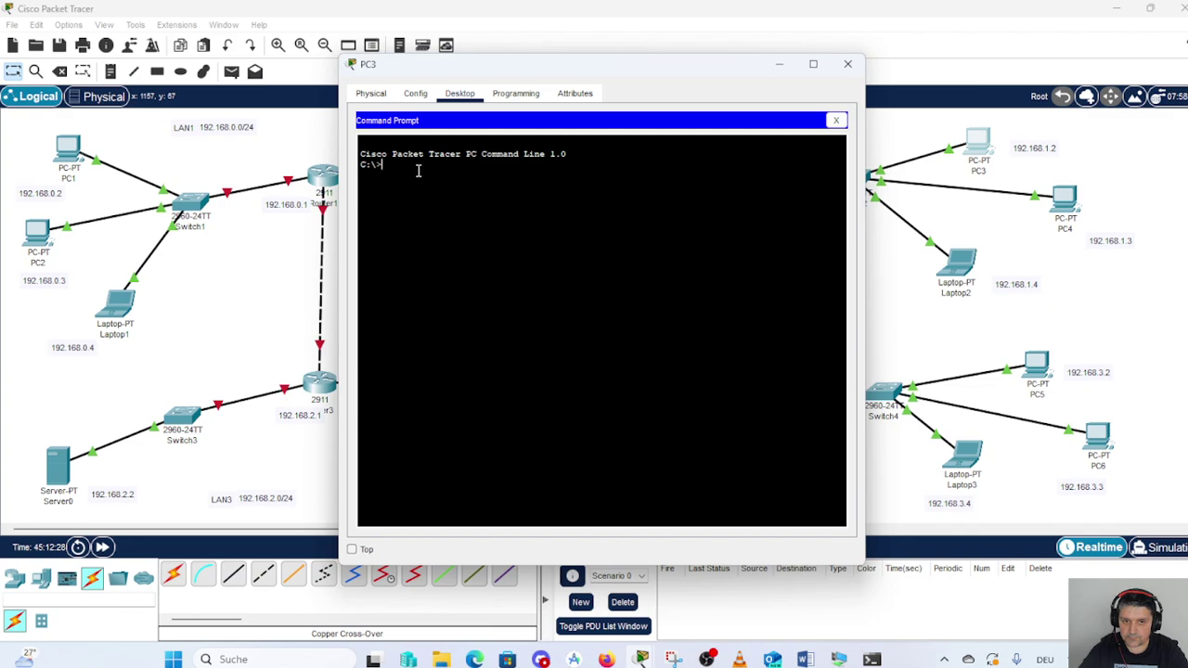
pyautogui.write('ping')
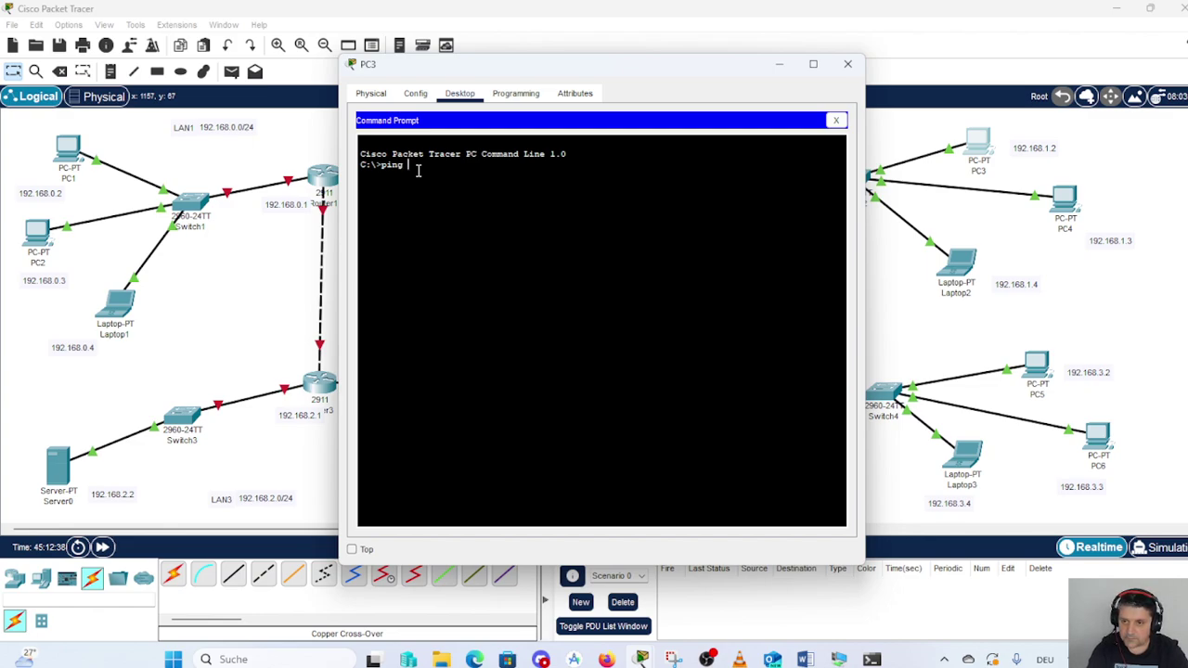
pyautogui.write('1')
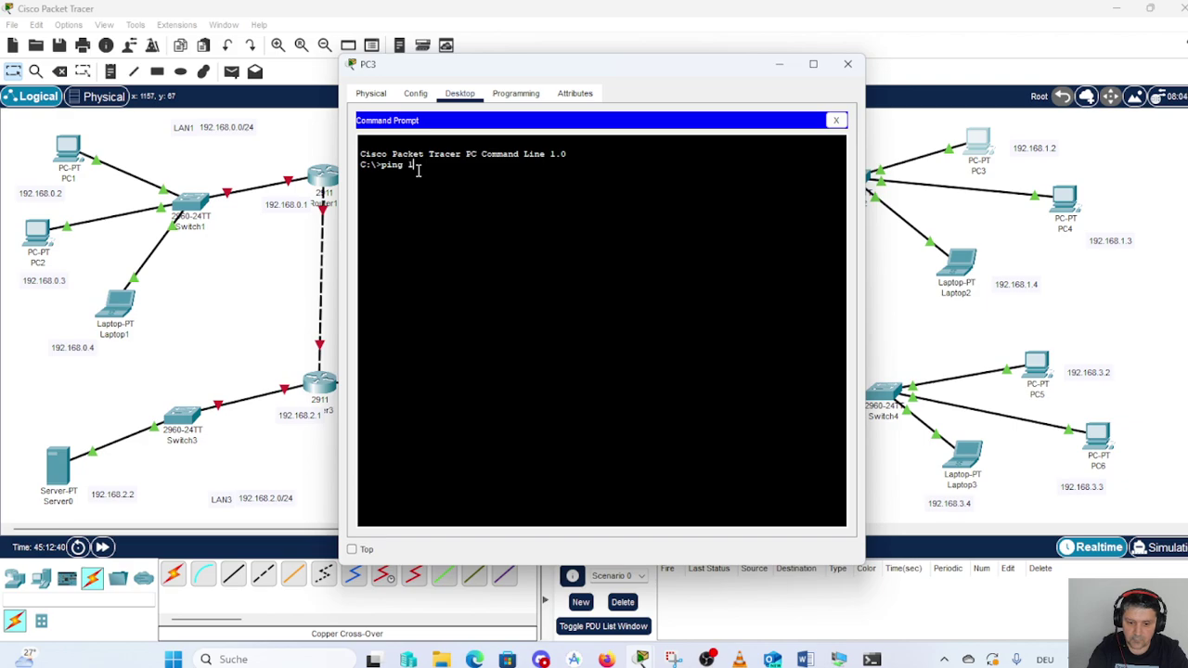
pyautogui.write('92.168')
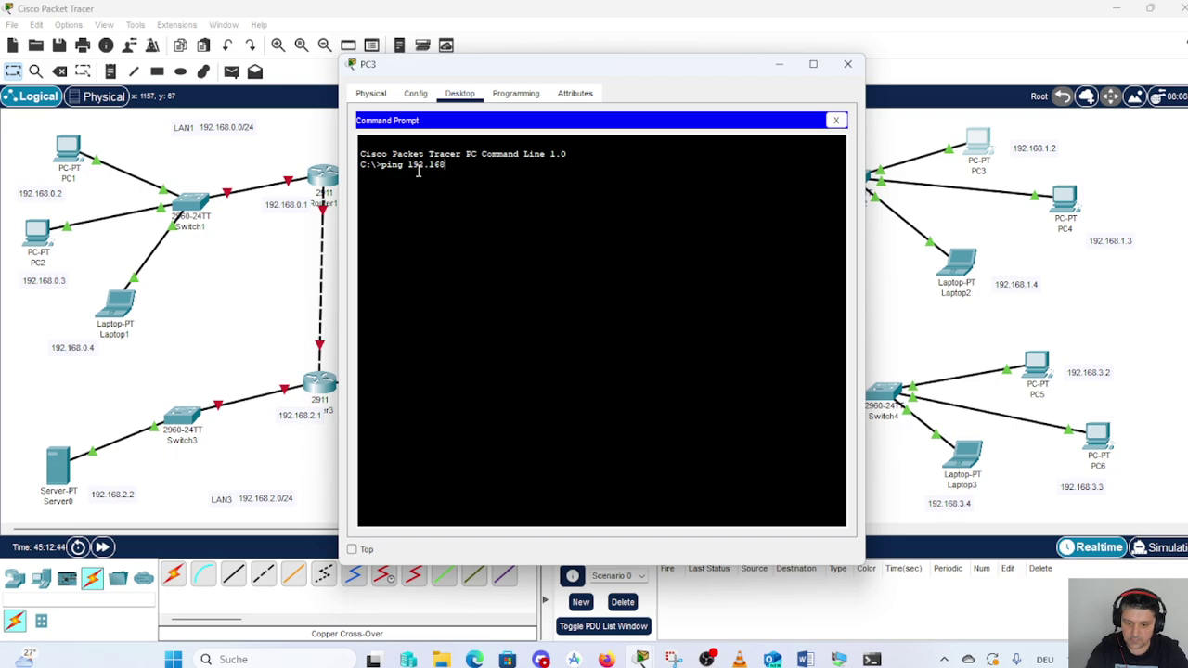
pyautogui.write('.1.4')
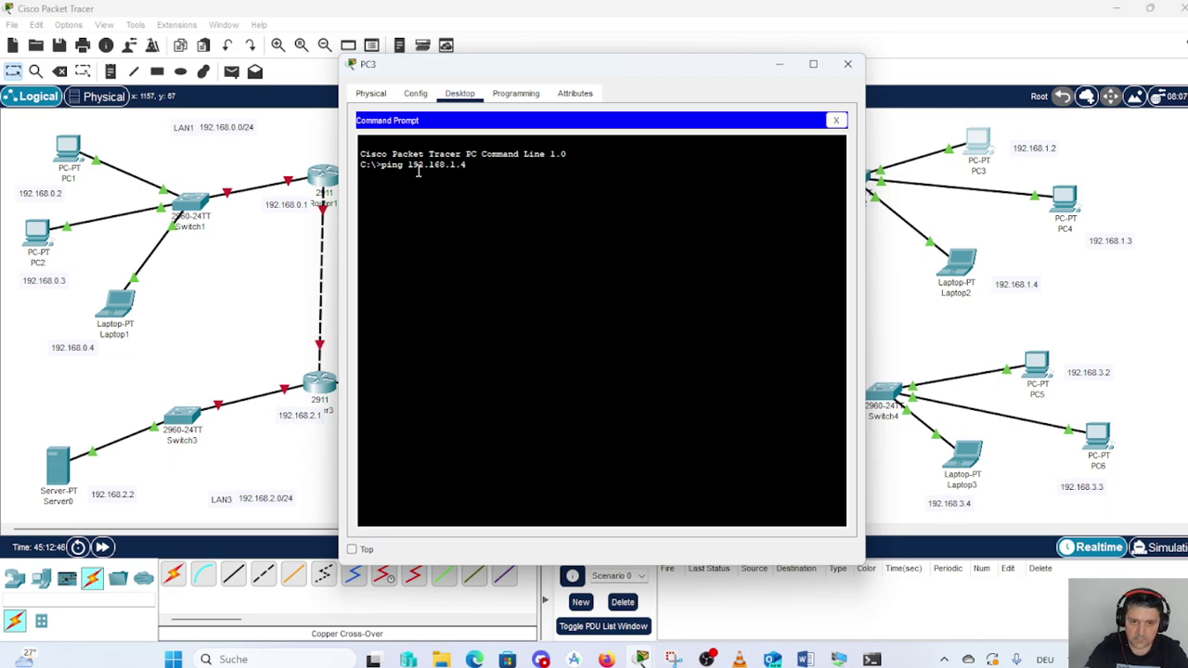
pyautogui.press('Return')
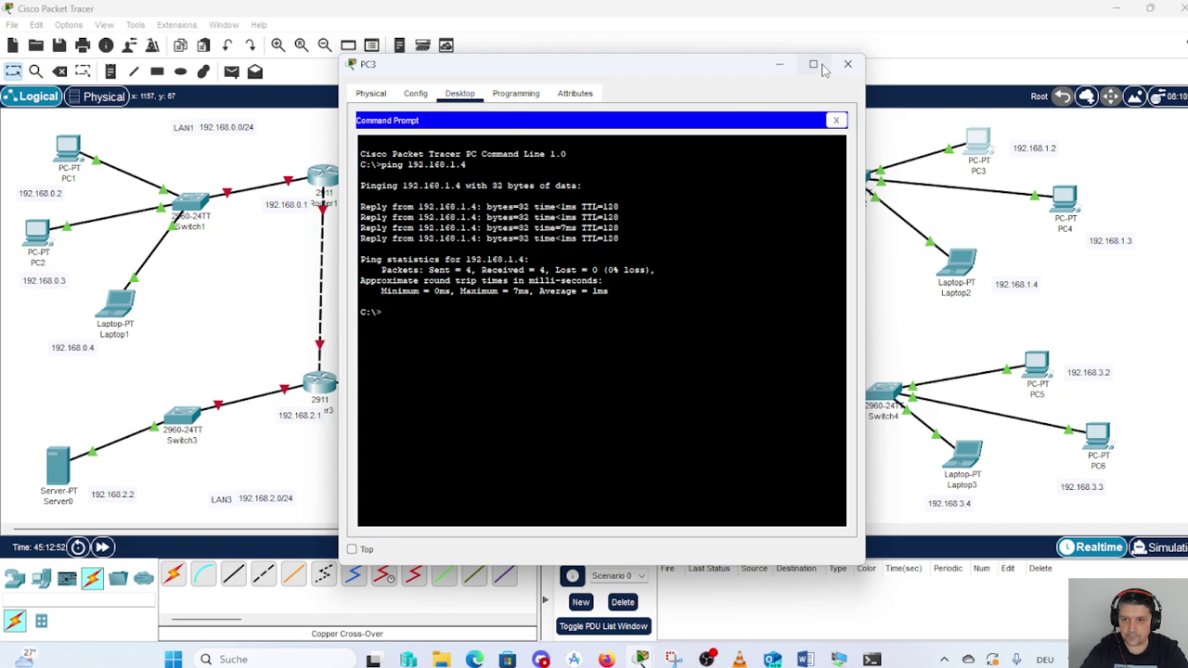
pyautogui.click(845, 66)
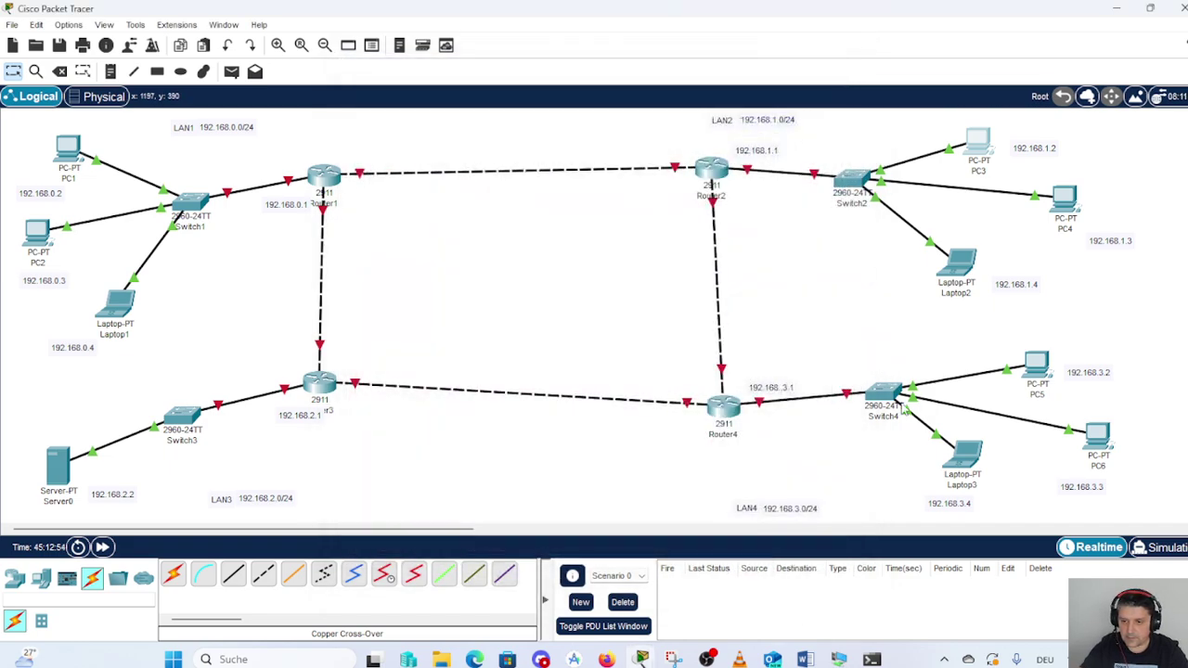
# - Test LAN4 connectivity by pinging Laptop3 at 192.168.3.4 from PC5's command prompt, and close PC5's window
pyautogui.click(1037, 366)
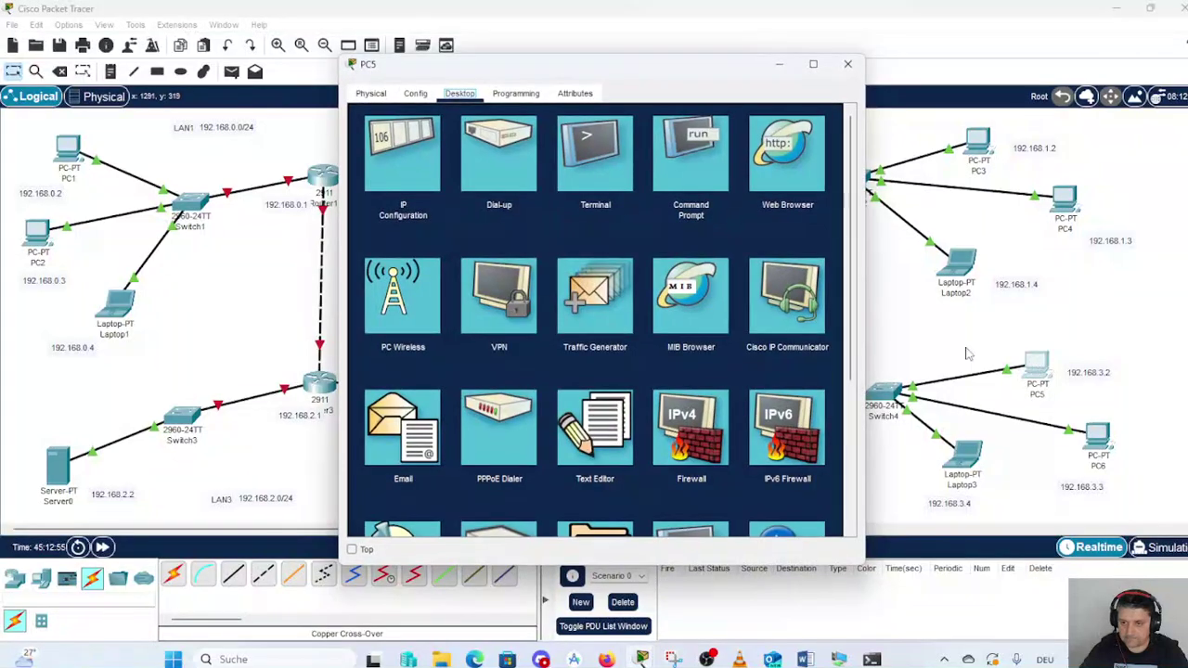
pyautogui.click(690, 156)
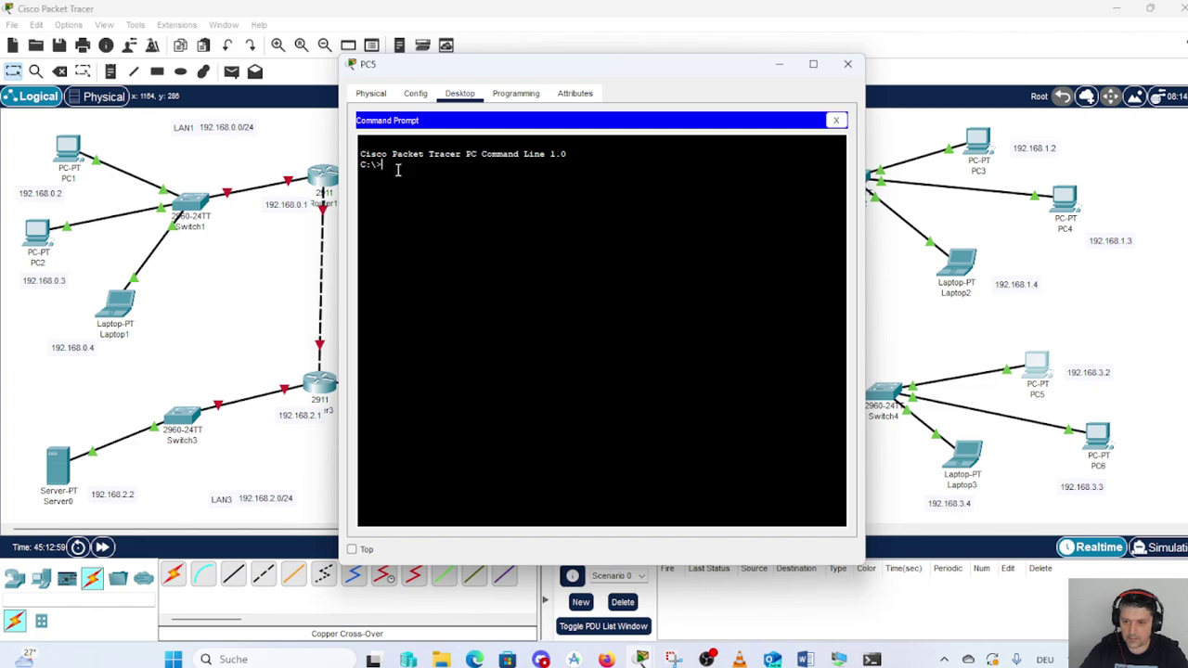
pyautogui.write('ping')
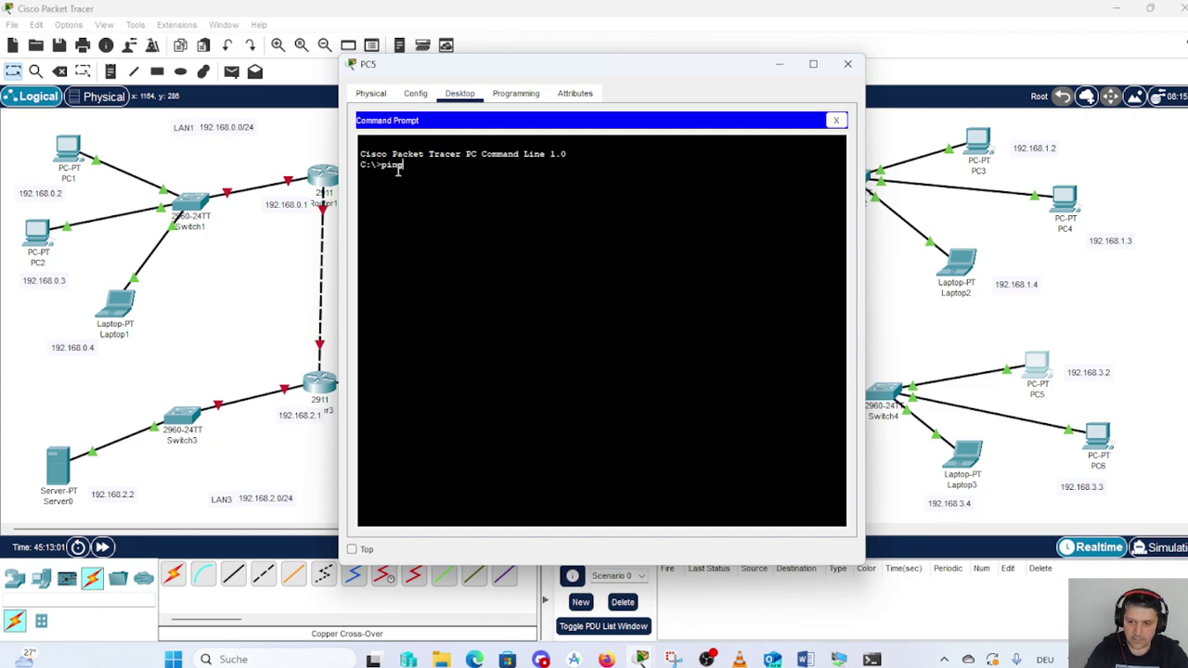
pyautogui.write(' 192.168.3.')
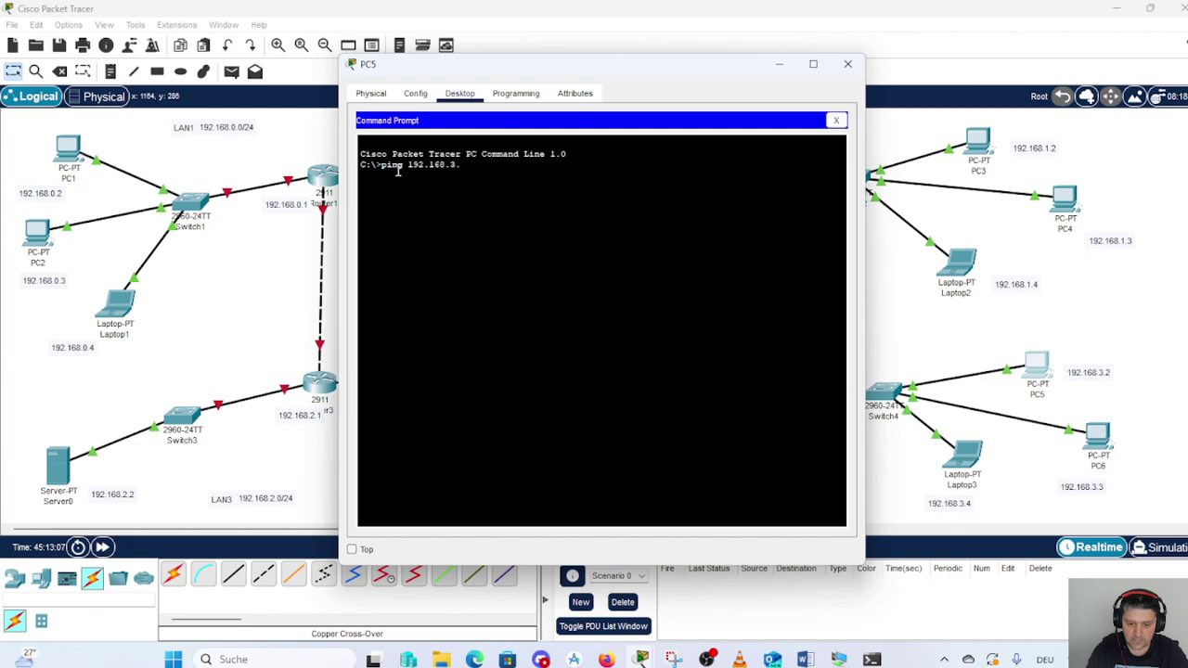
pyautogui.write('4')
pyautogui.press('Return')
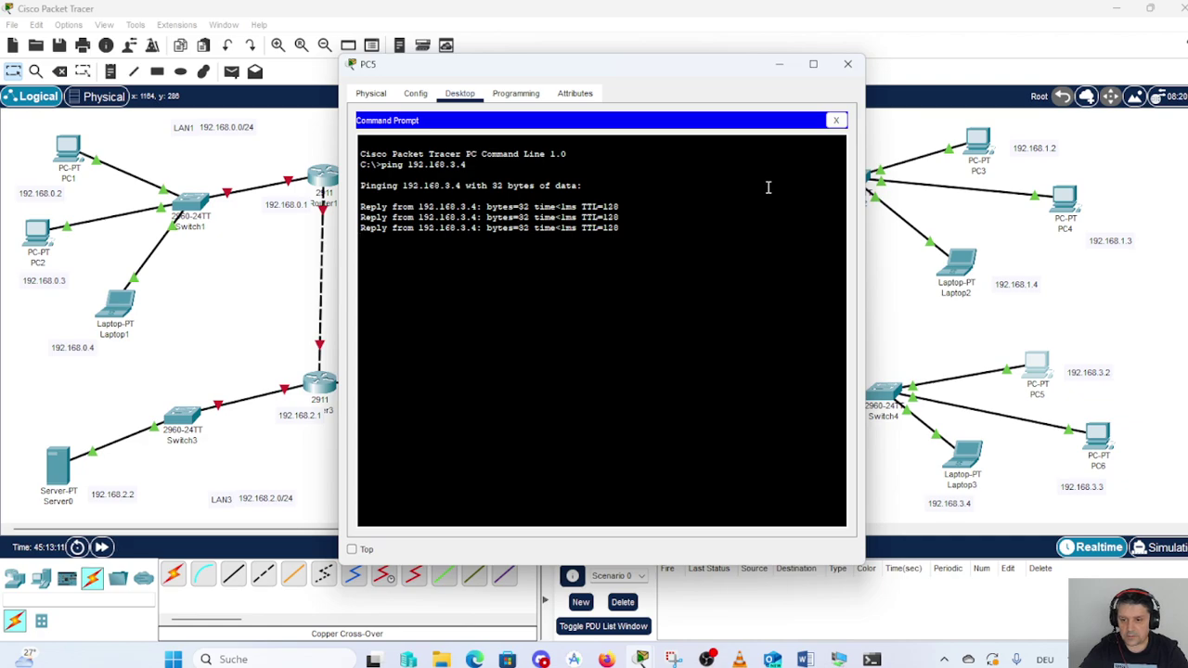
pyautogui.click(847, 63)
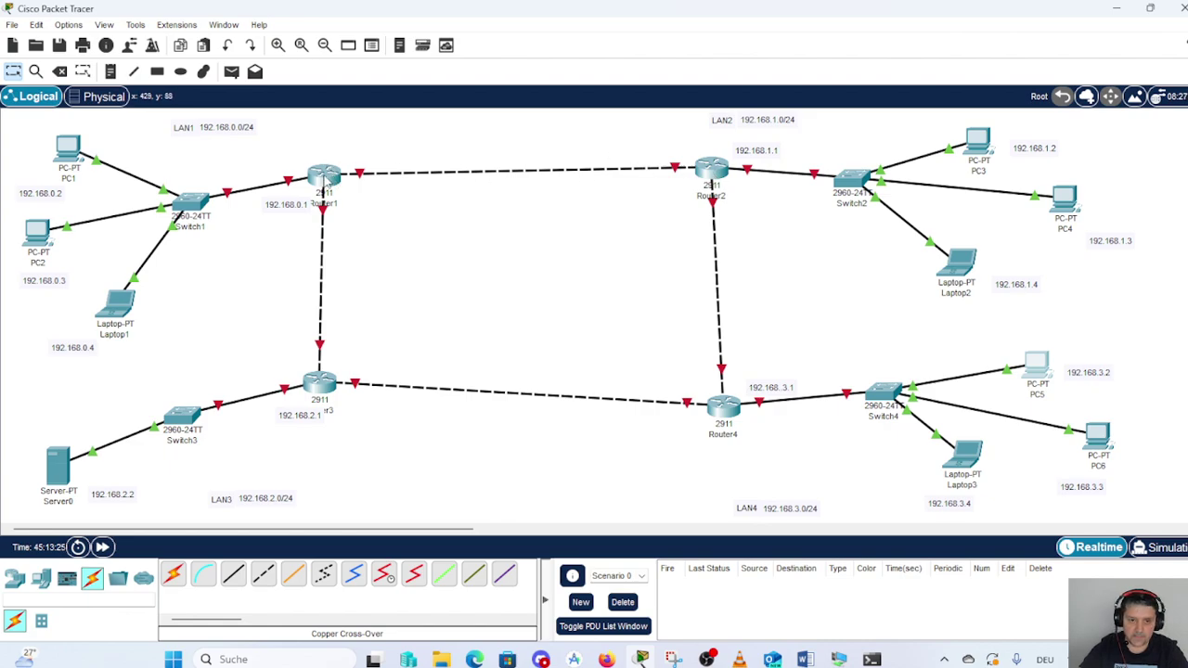
# - In Router1's command-line interface, decline the initial configuration dialog and enter global configuration mode with enable and conf t
pyautogui.click(325, 181)
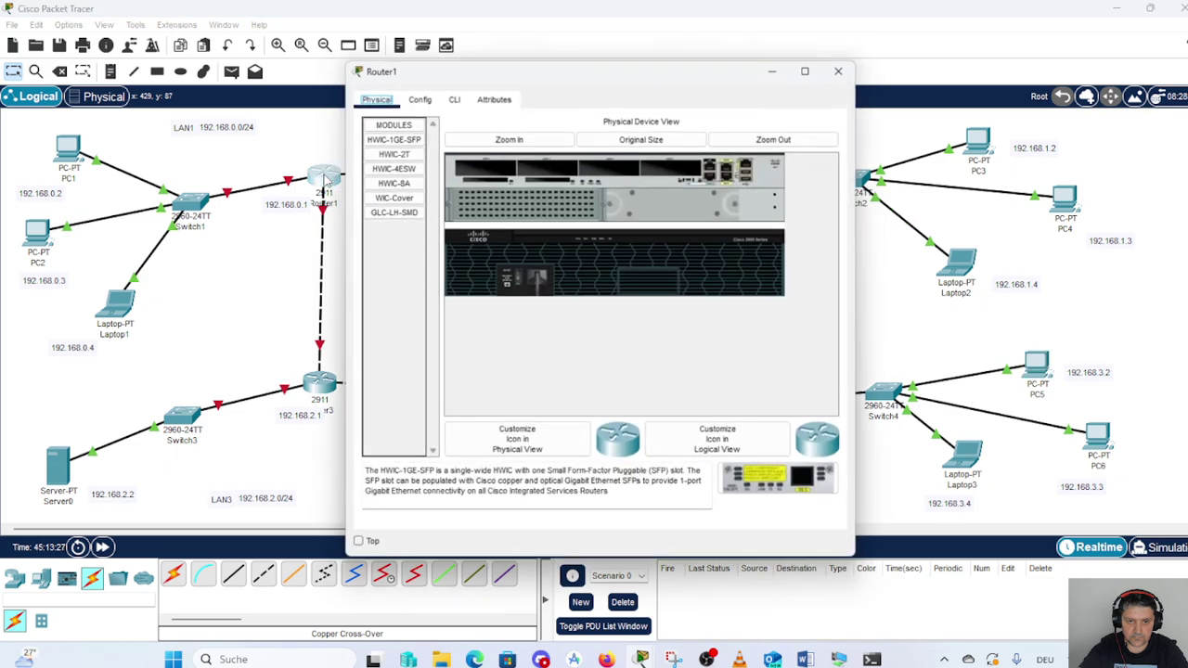
pyautogui.click(453, 95)
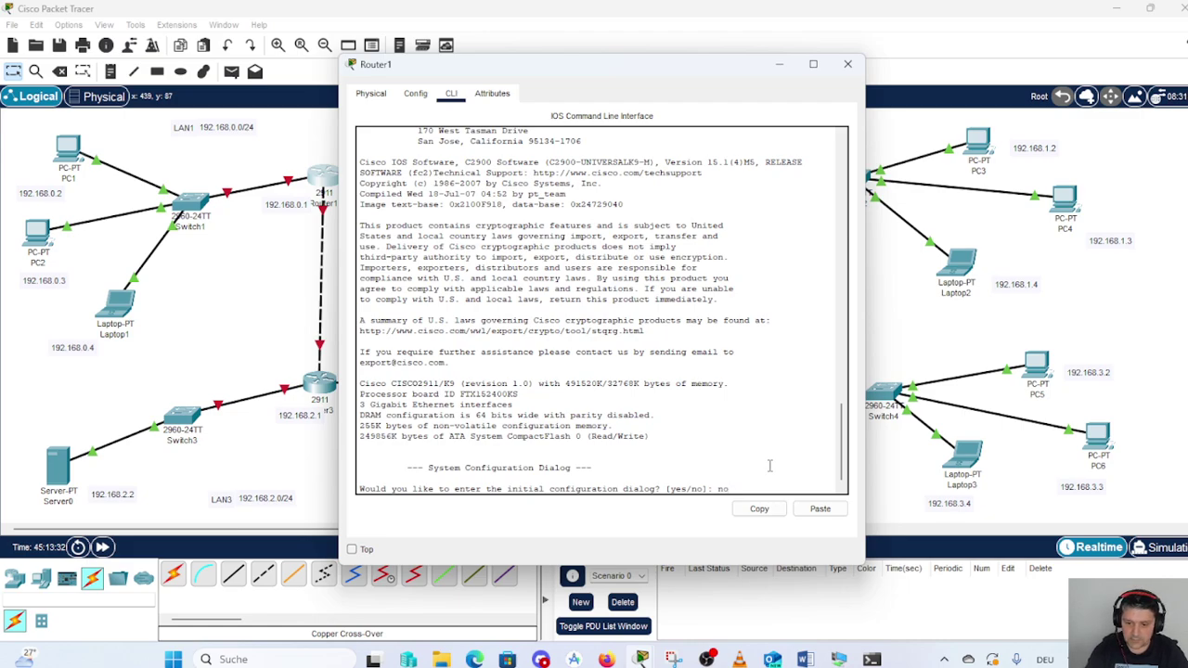
pyautogui.press('Return')
pyautogui.press('Return')
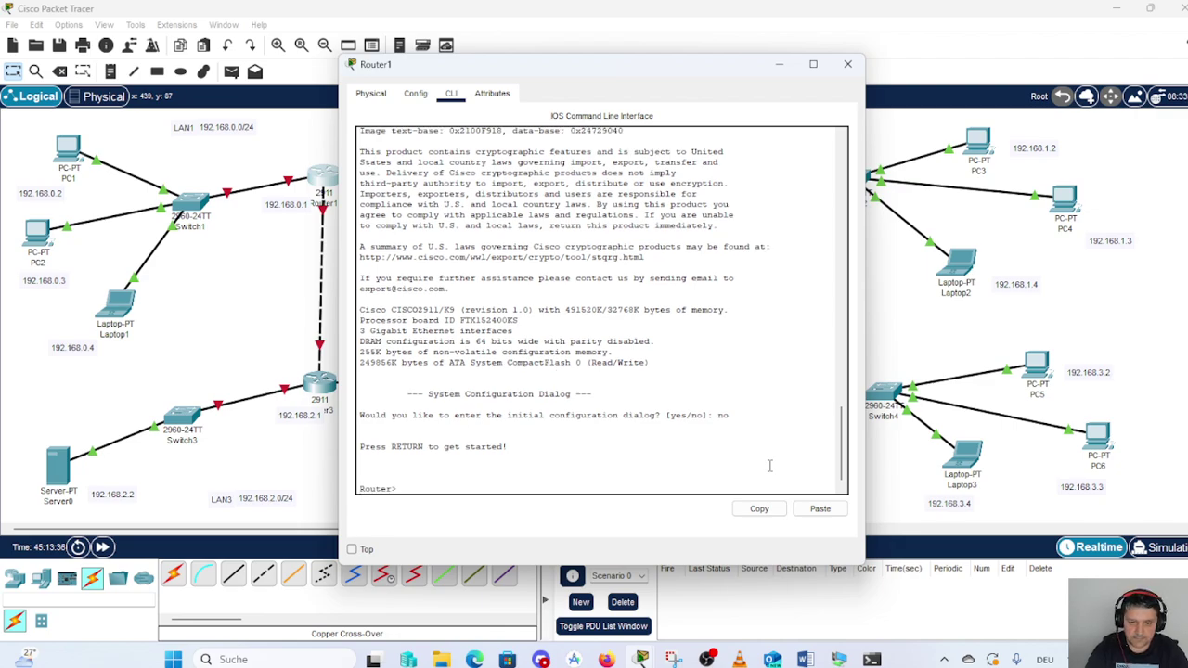
pyautogui.write('enable')
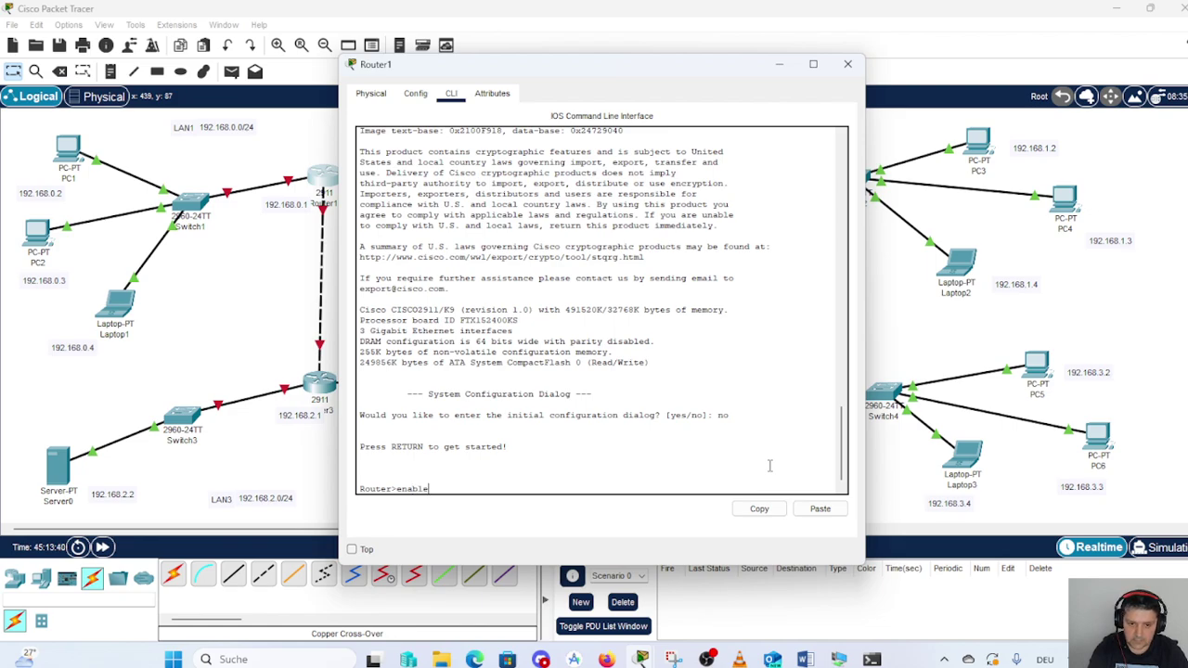
pyautogui.press('Return')
pyautogui.write('co')
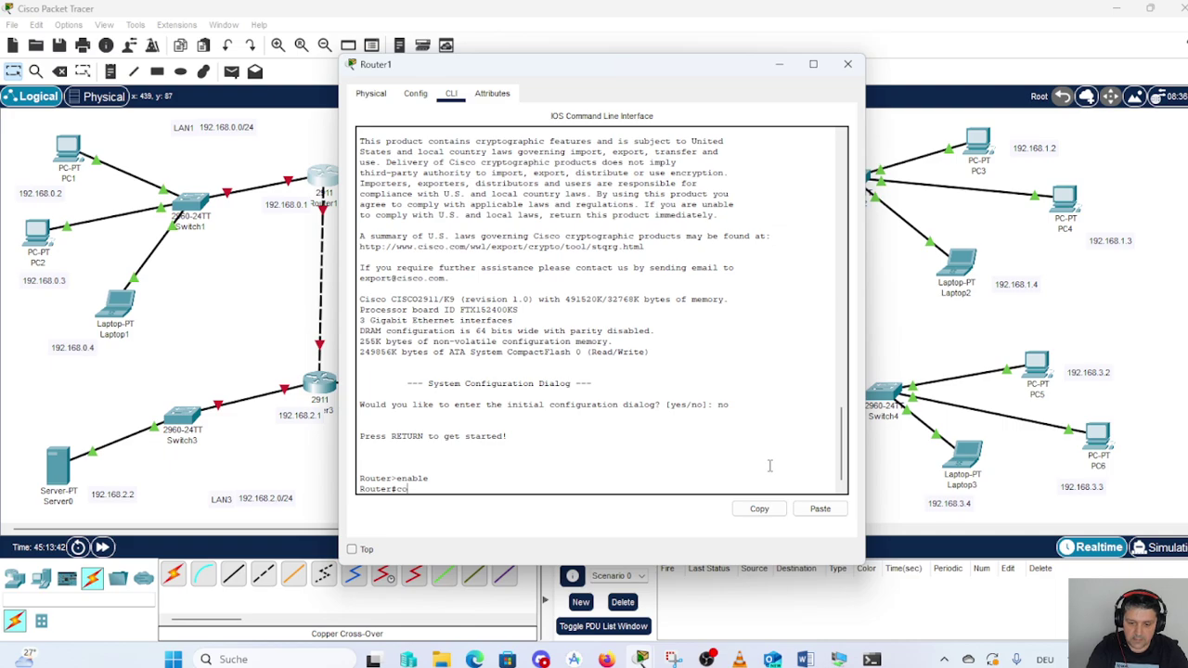
pyautogui.write('nf t')
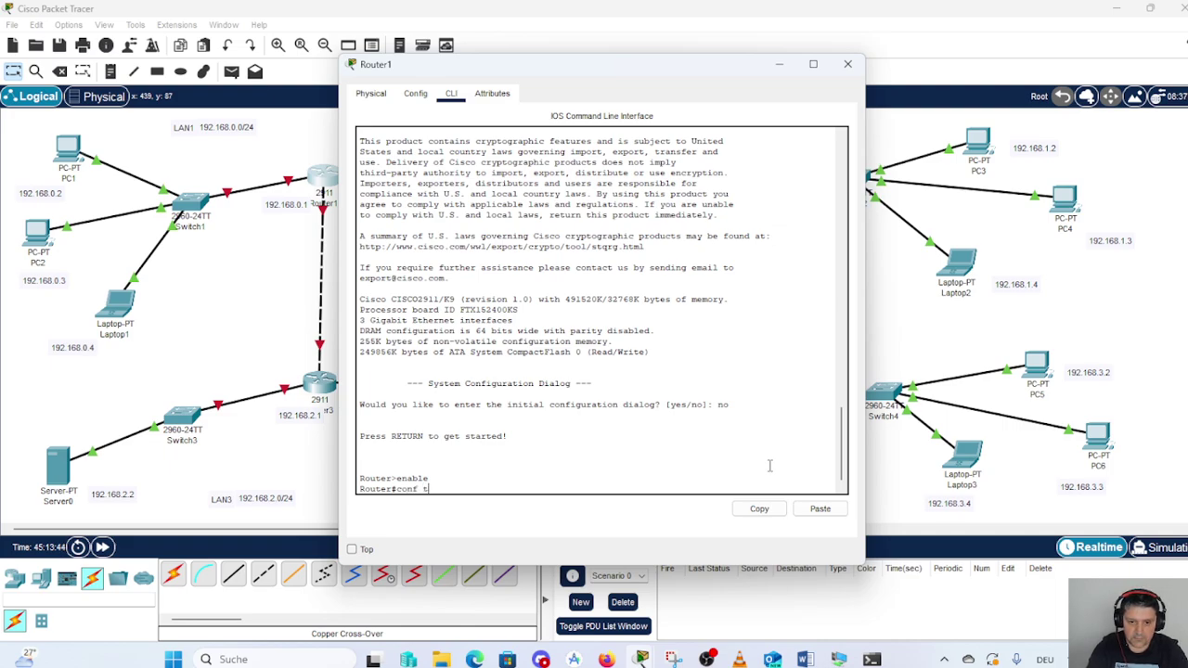
pyautogui.press('Return')
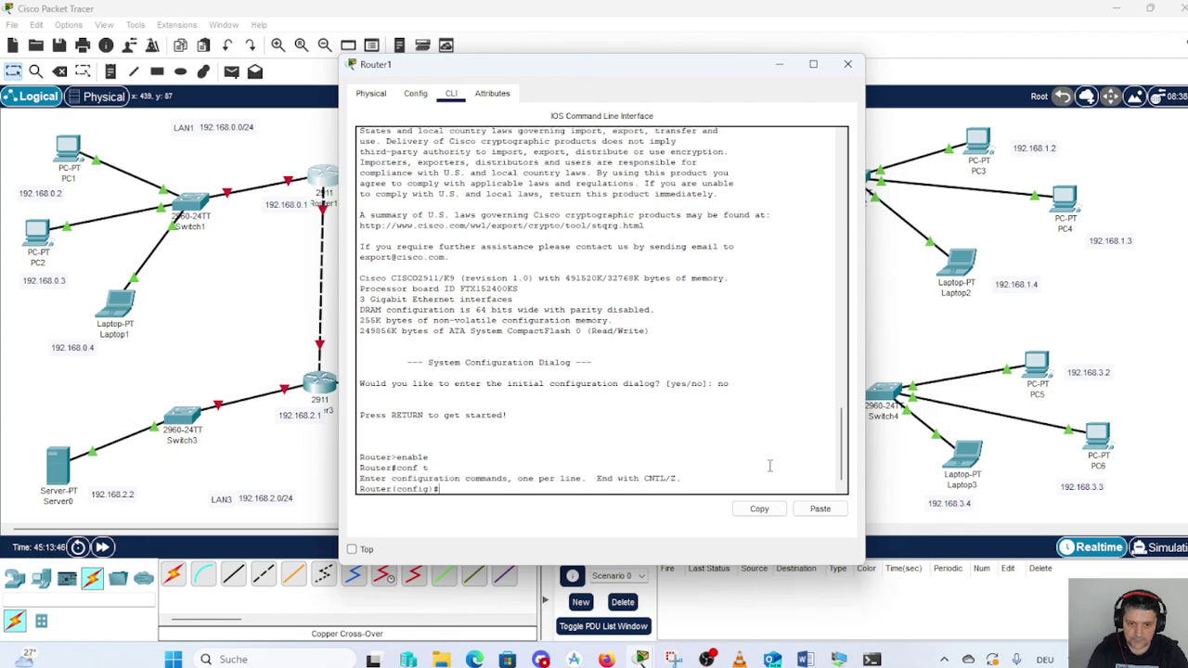
# - Set Router1's hostname to R1
pyautogui.write('hostname')
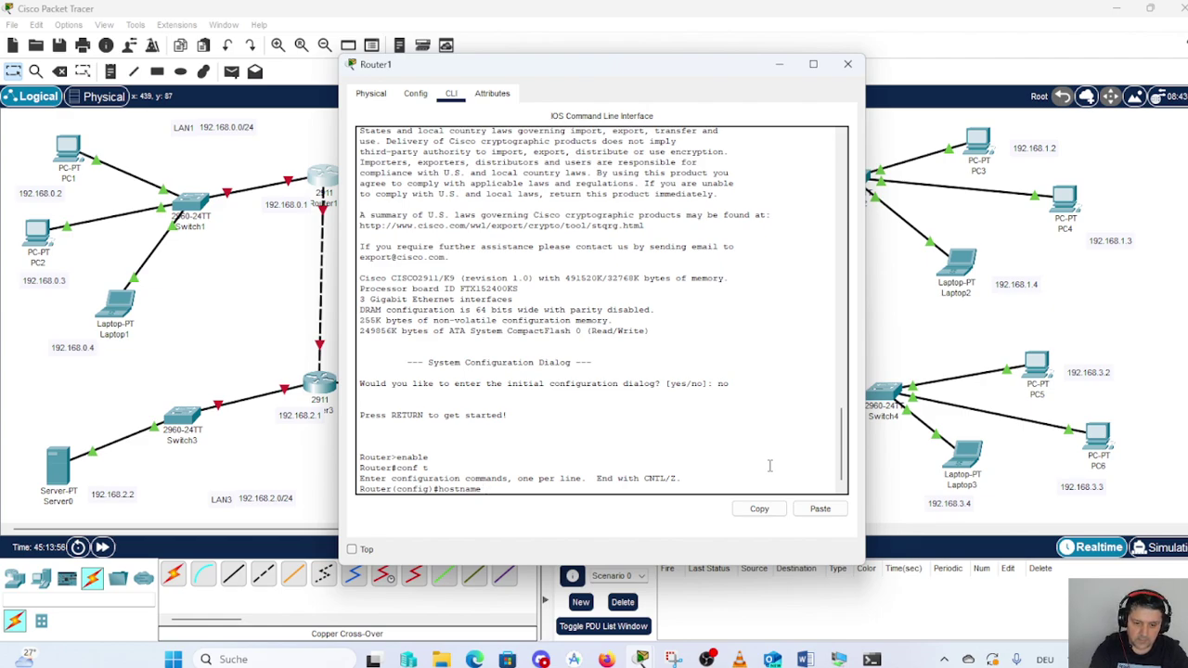
pyautogui.write('R')
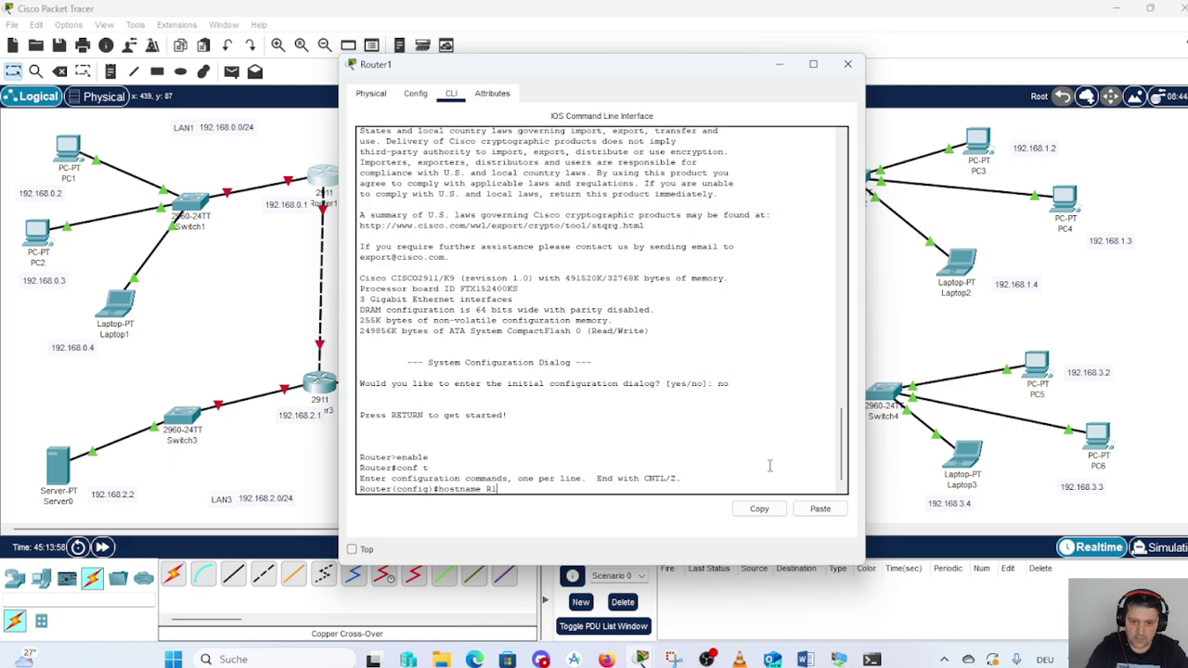
pyautogui.write('1')
pyautogui.press('Return')
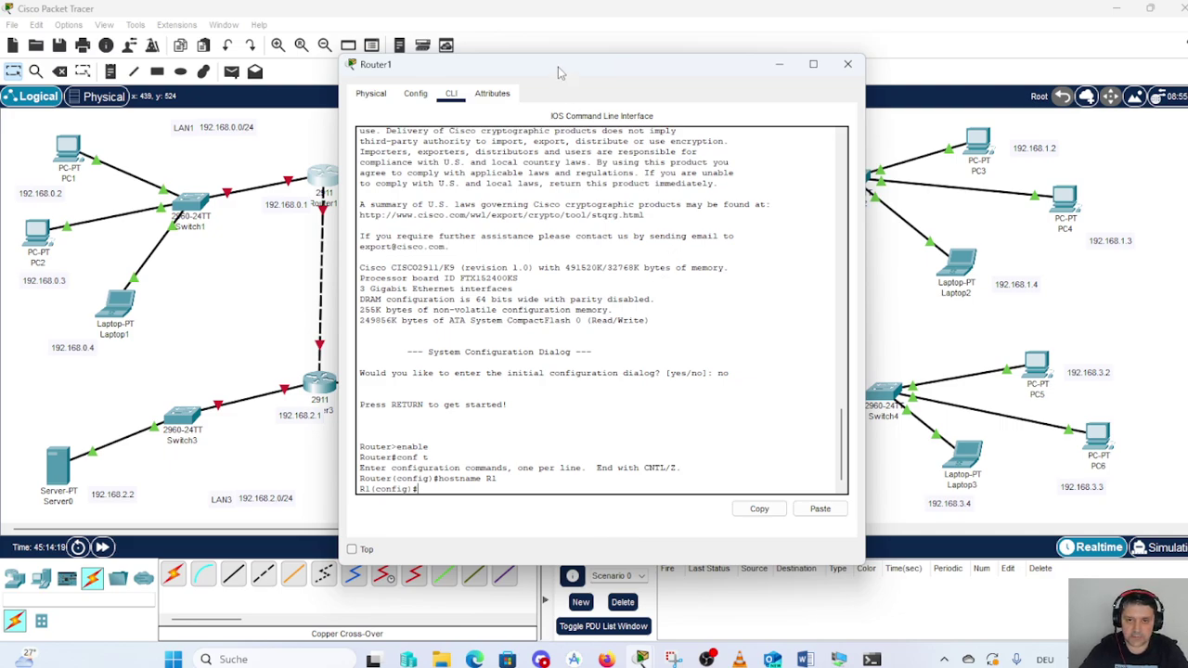
# - Enter interface configuration mode for Gig0/0 on R1
pyautogui.moveTo(557, 65); pyautogui.dragTo(641, 41)
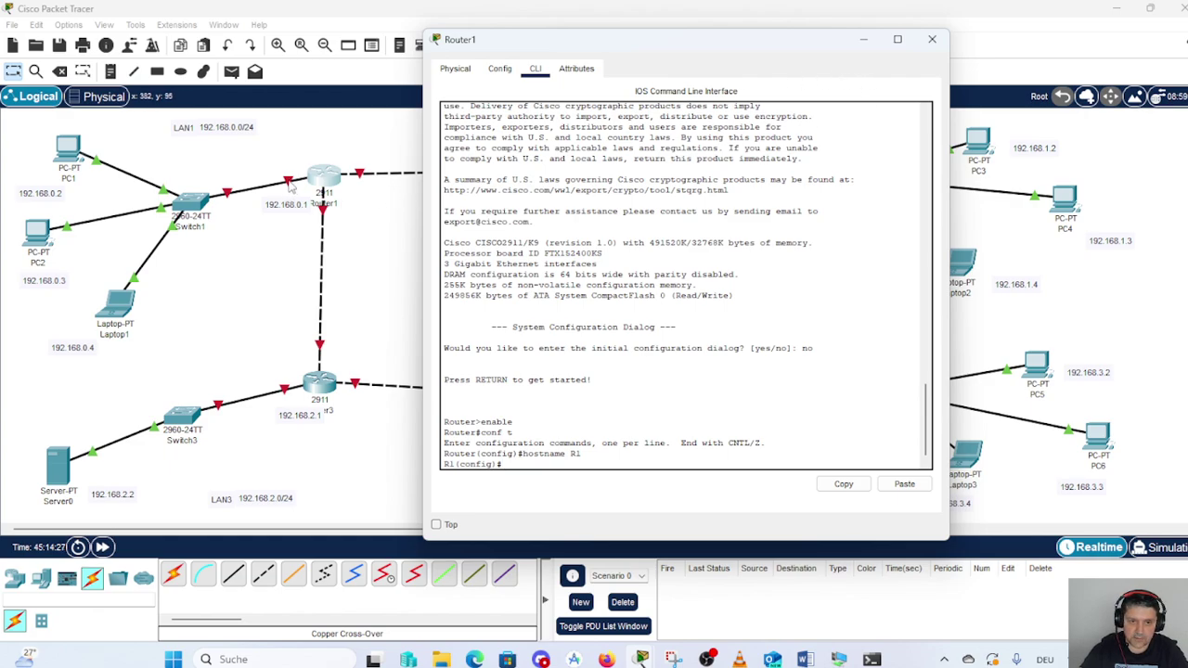
pyautogui.click(863, 41)
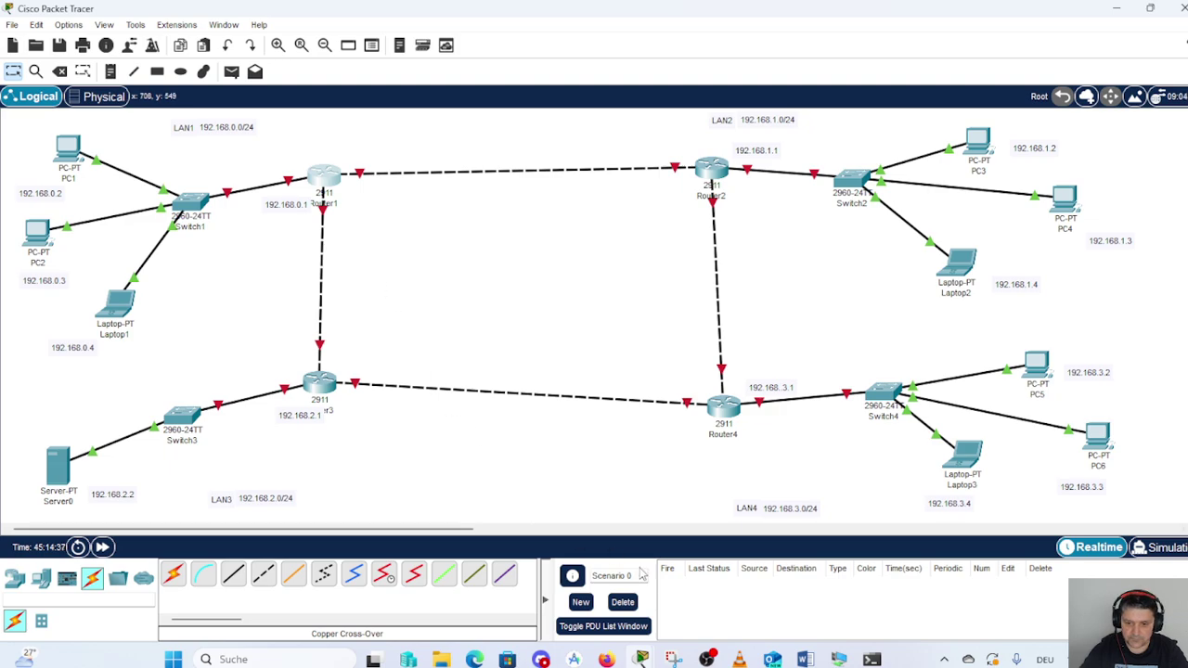
pyautogui.moveTo(641, 659)
pyautogui.click(720, 582)
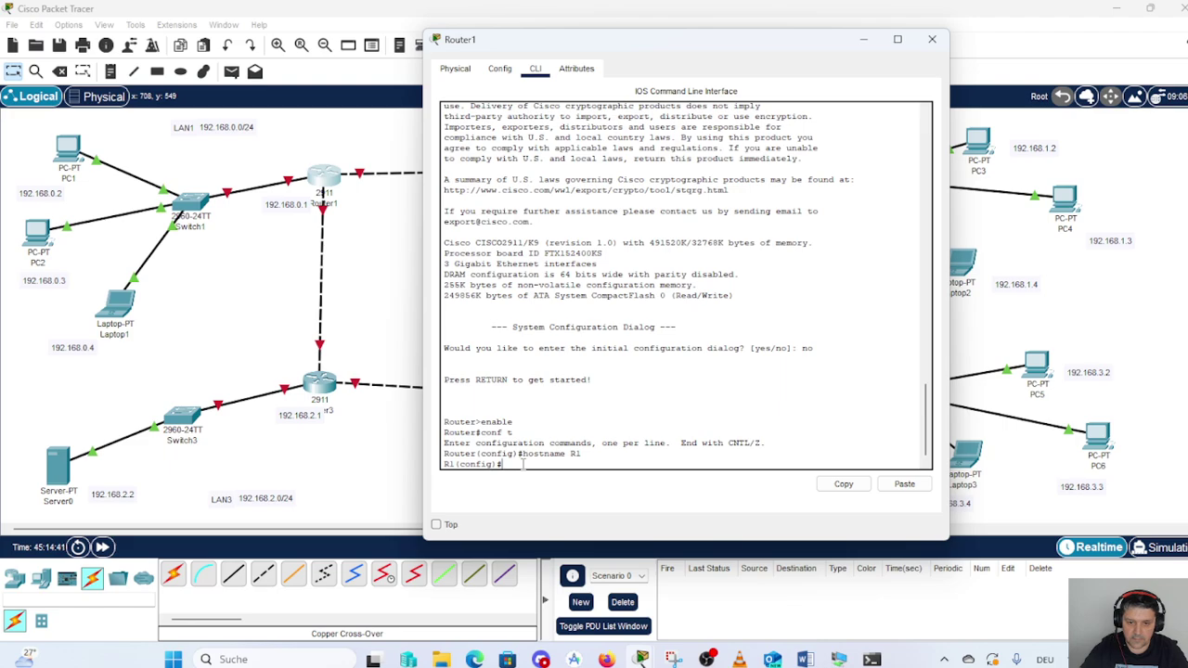
pyautogui.write('interfa')
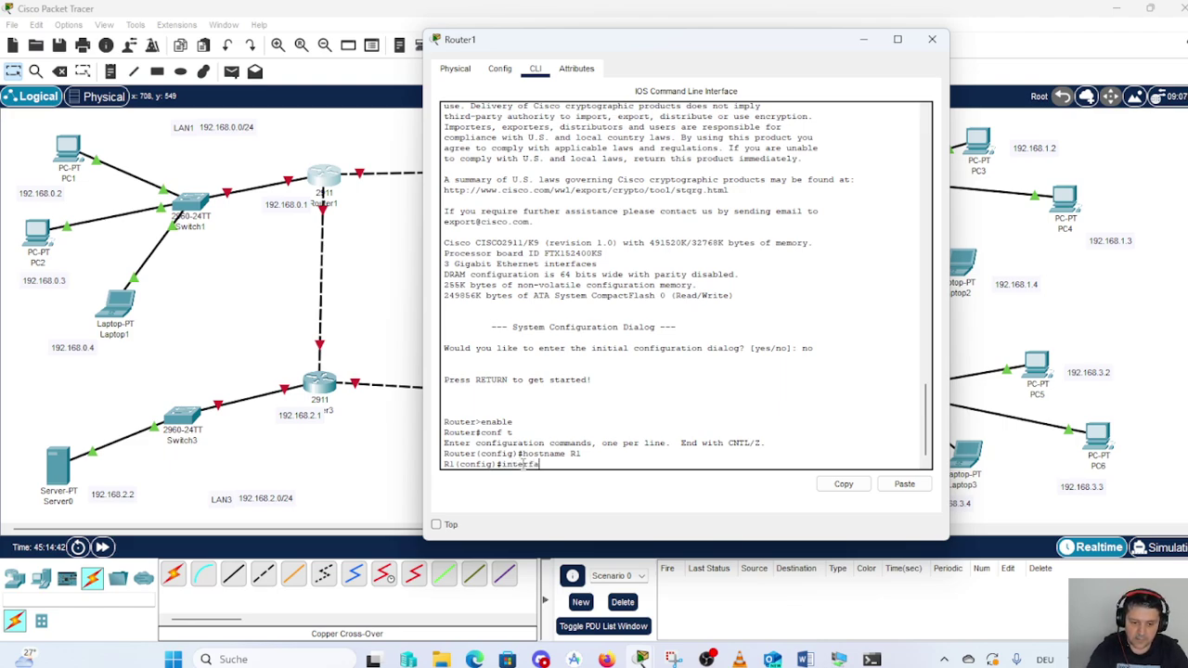
pyautogui.write('ce Gig')
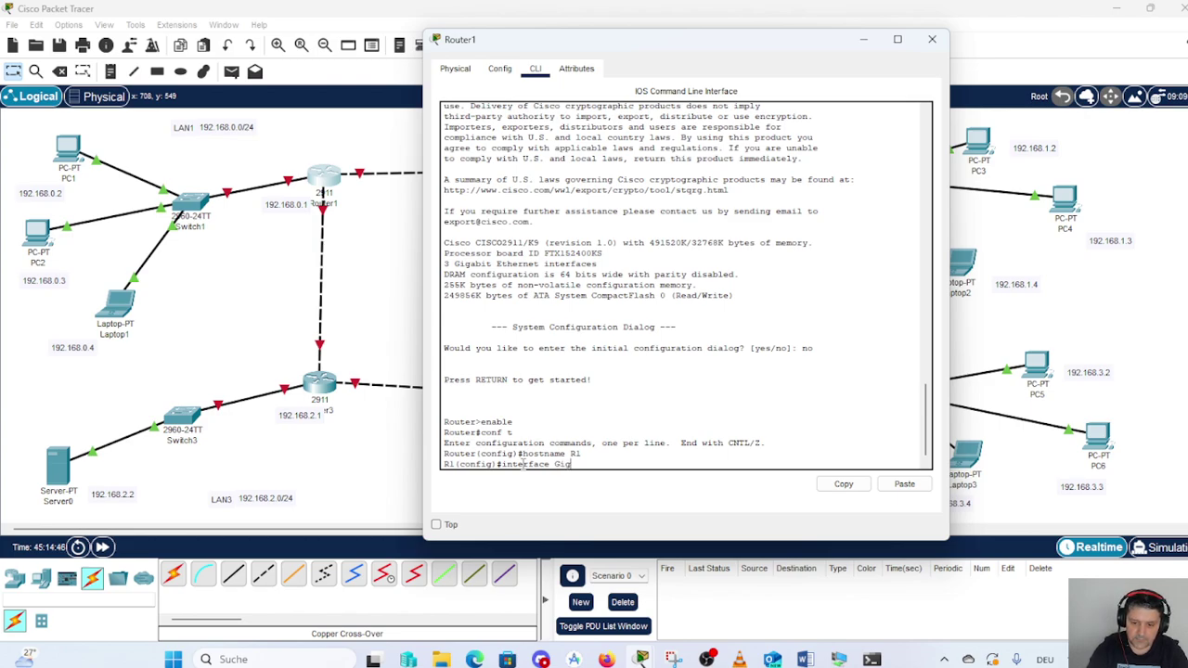
pyautogui.write('0/')
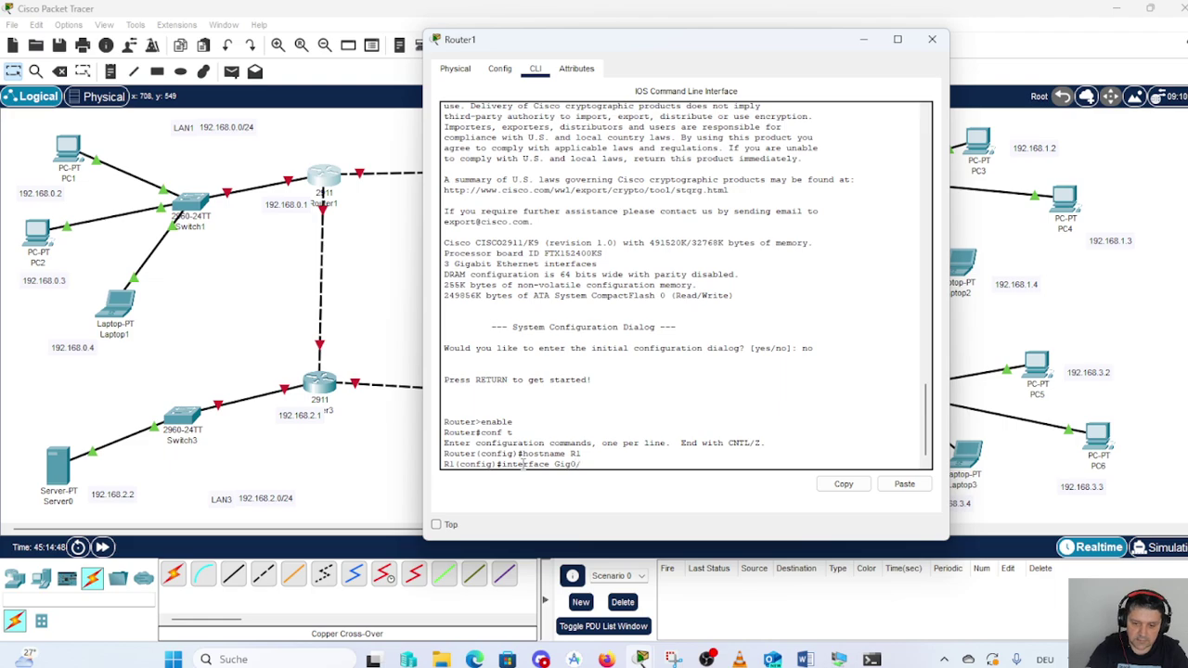
pyautogui.write('0')
pyautogui.press('Return')
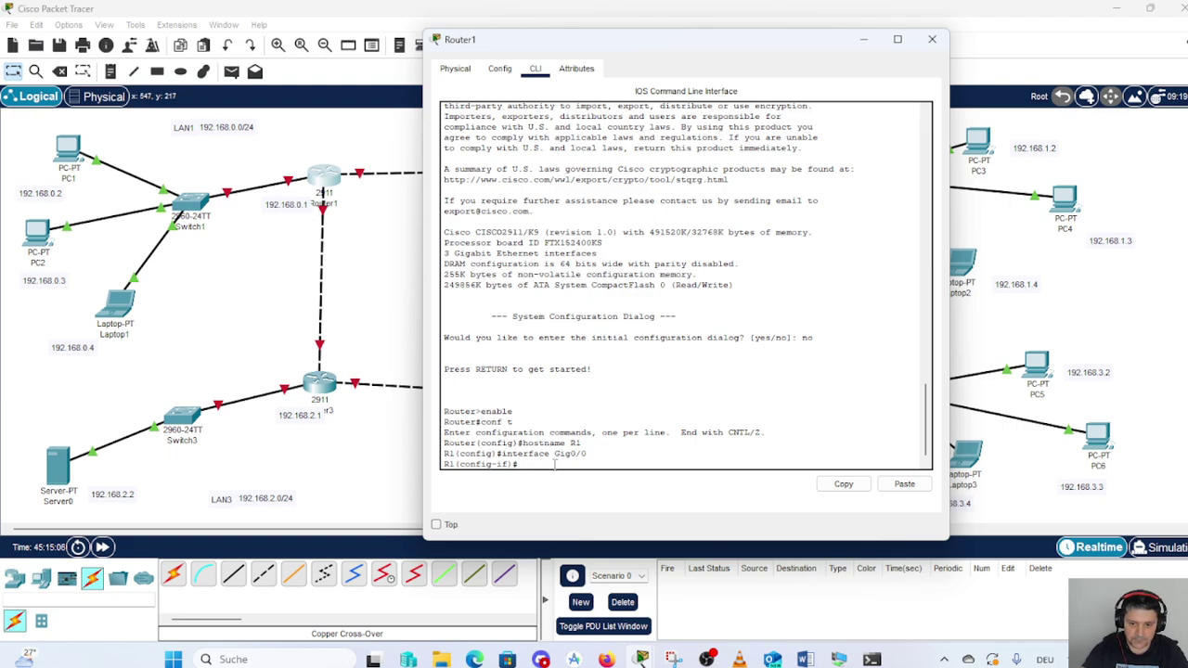
# - Assign IP address 192.168.0.1 with subnet mask 255.255.255.0 to R1's Gig0/0 interface
pyautogui.write('ip a')
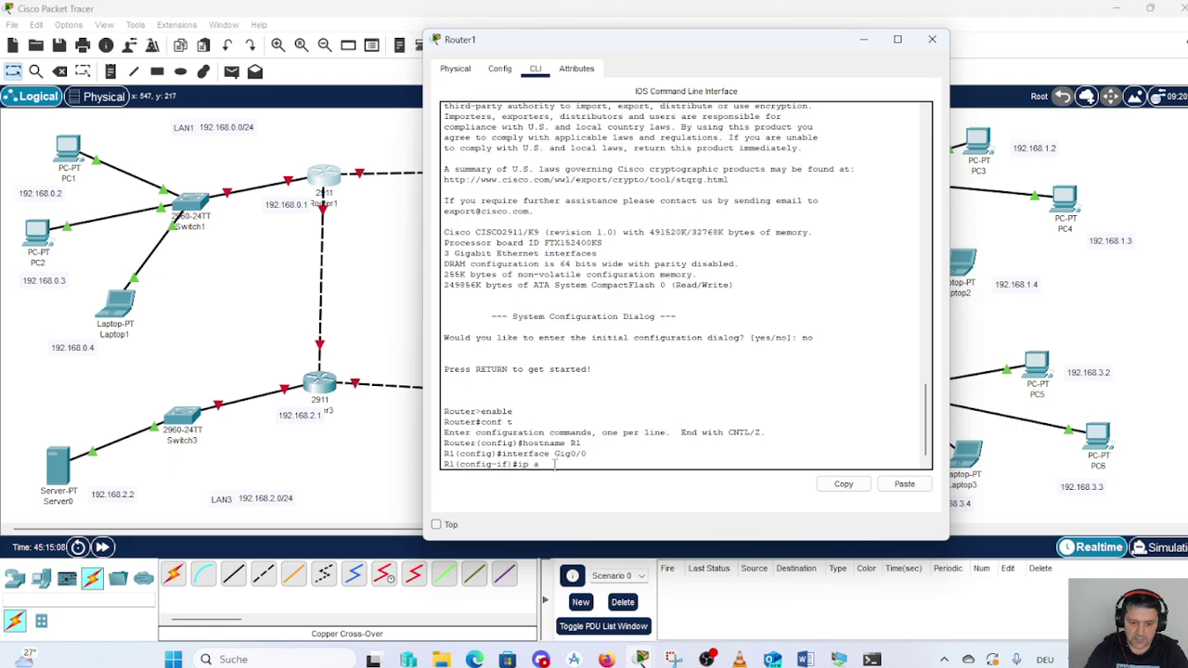
pyautogui.write('ddress ')
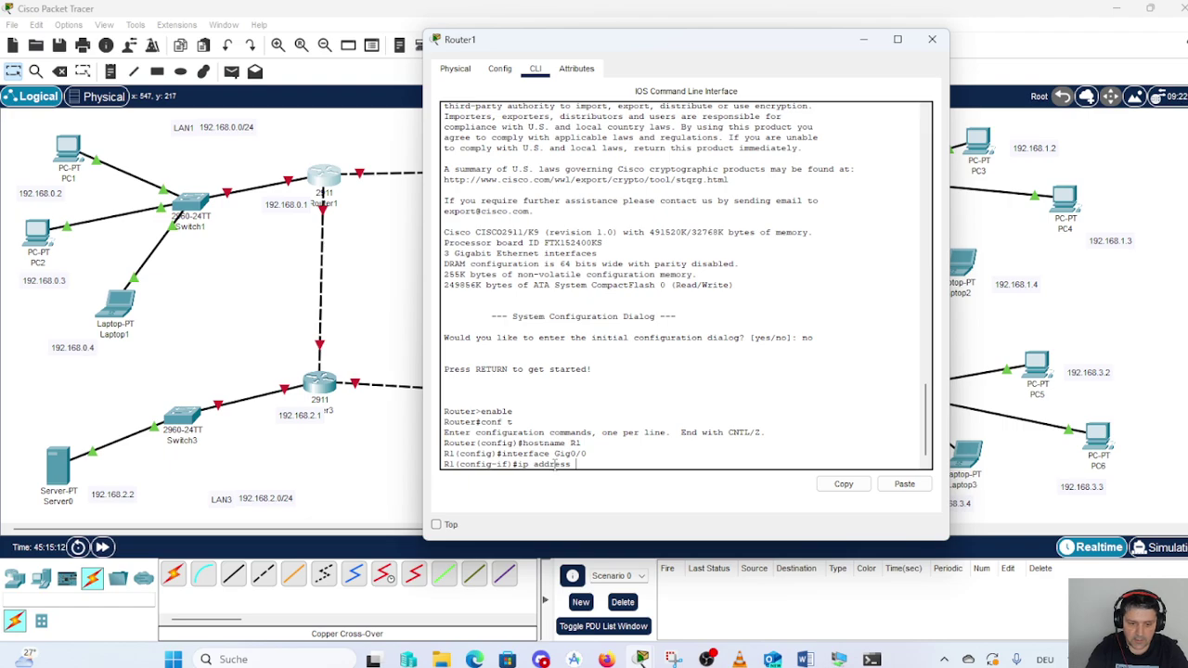
pyautogui.write('192.168')
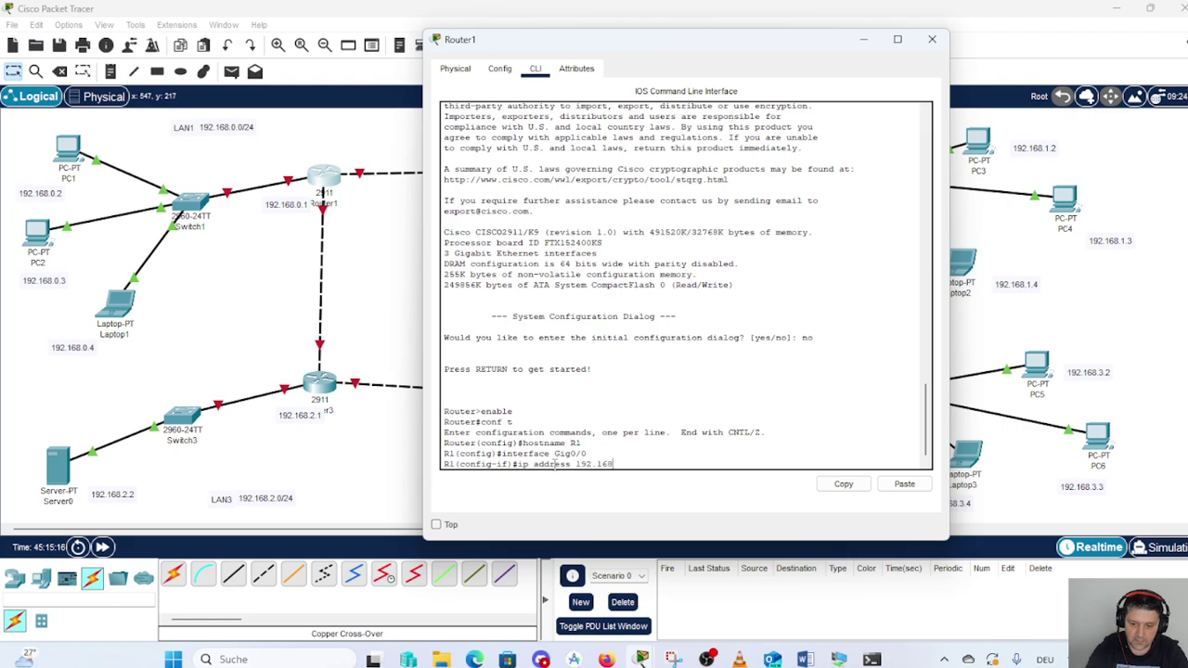
pyautogui.write('.0.')
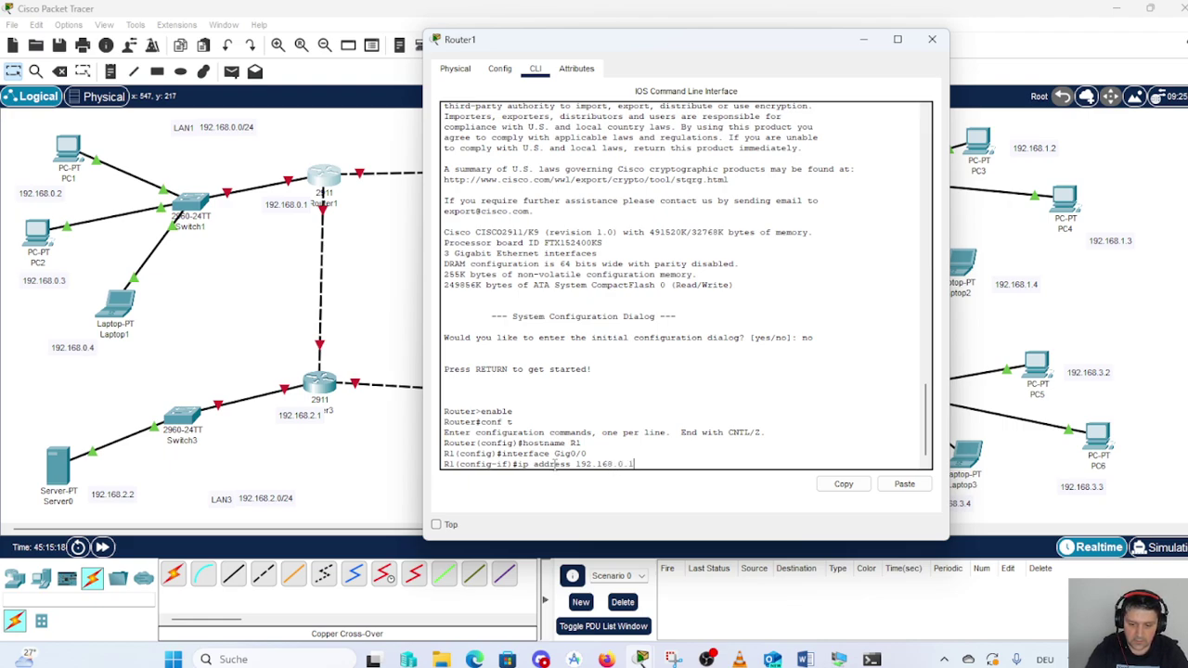
pyautogui.write('1')
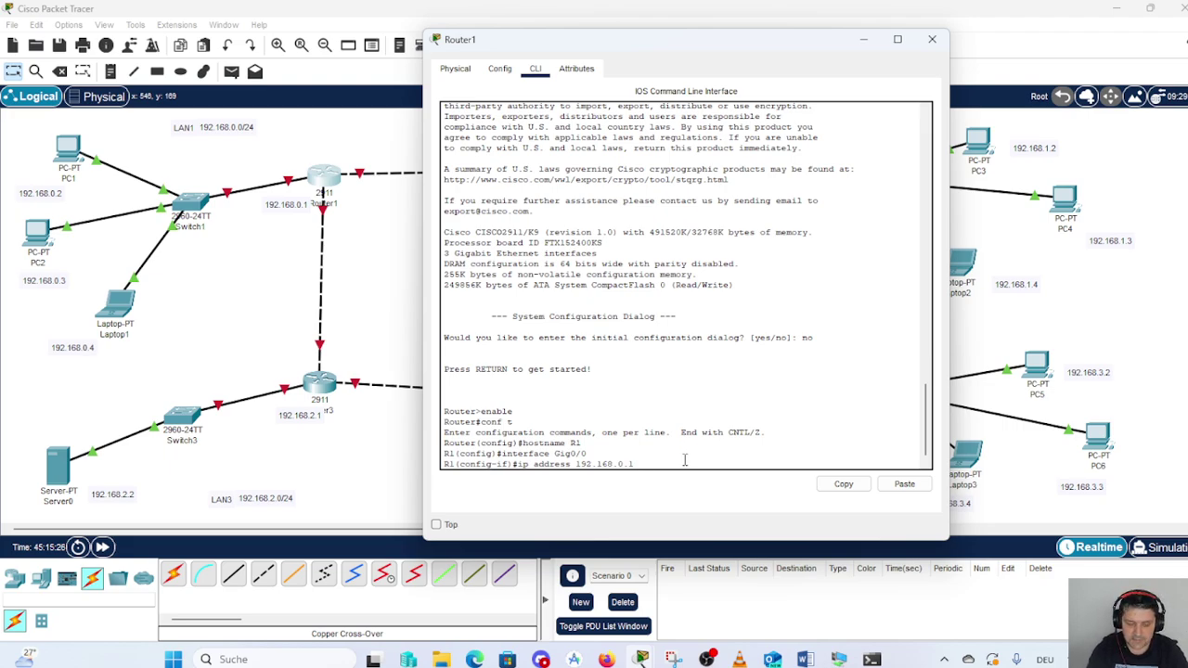
pyautogui.write('2')
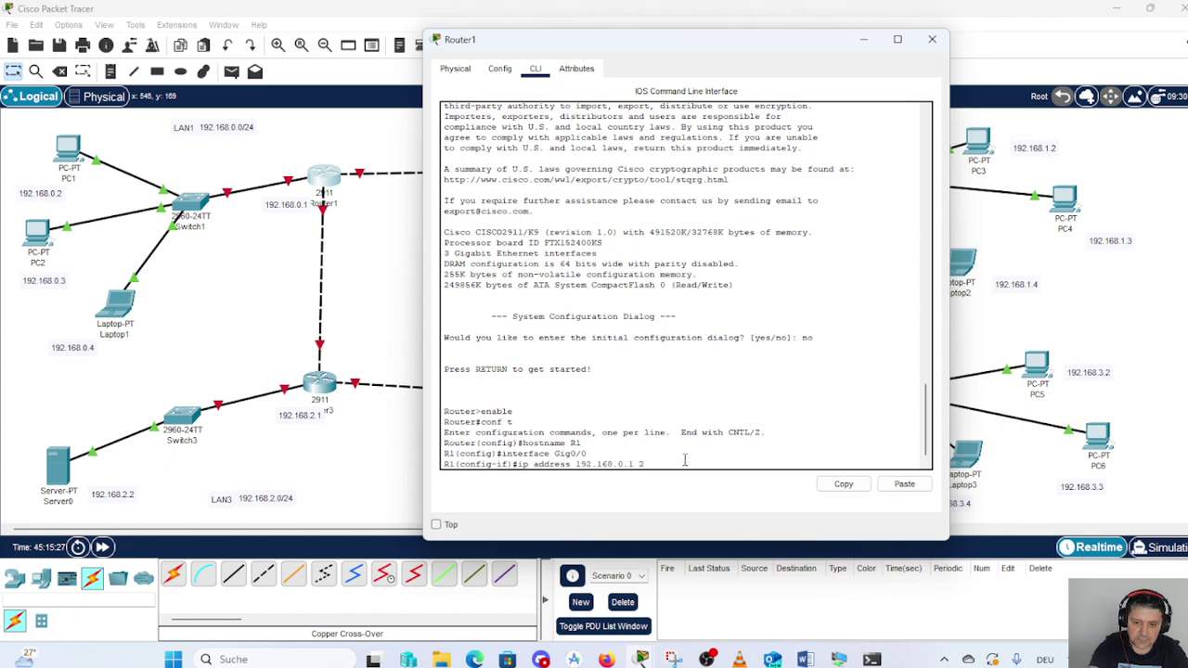
pyautogui.write('55.')
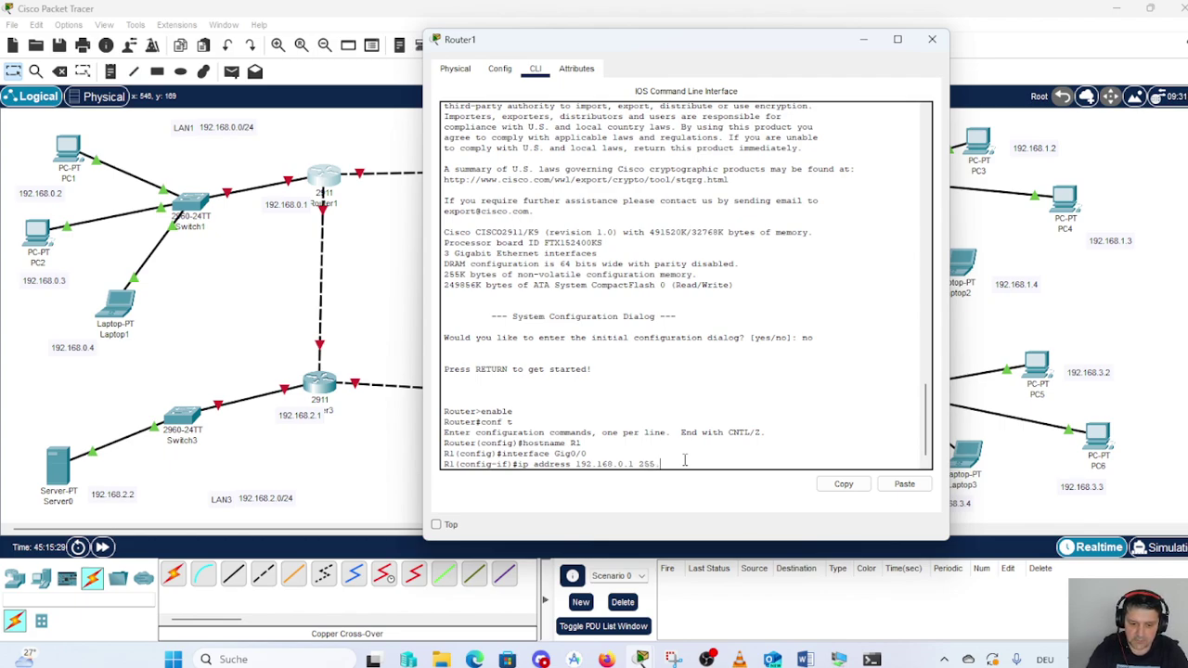
pyautogui.write('255')
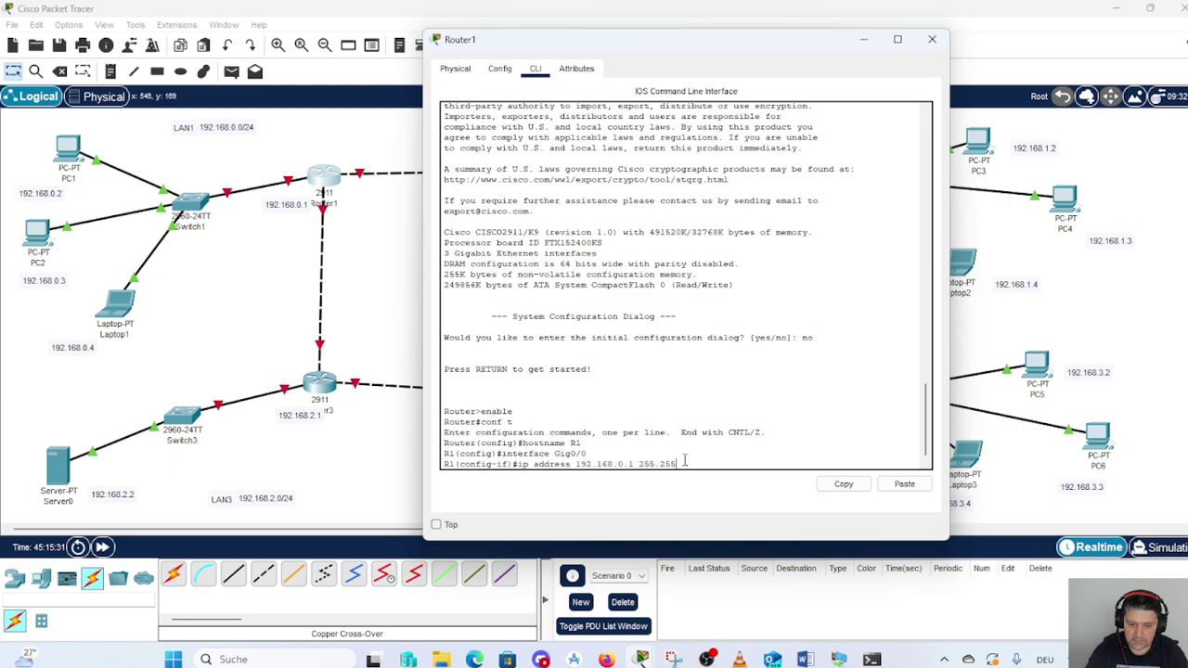
pyautogui.write('.255')
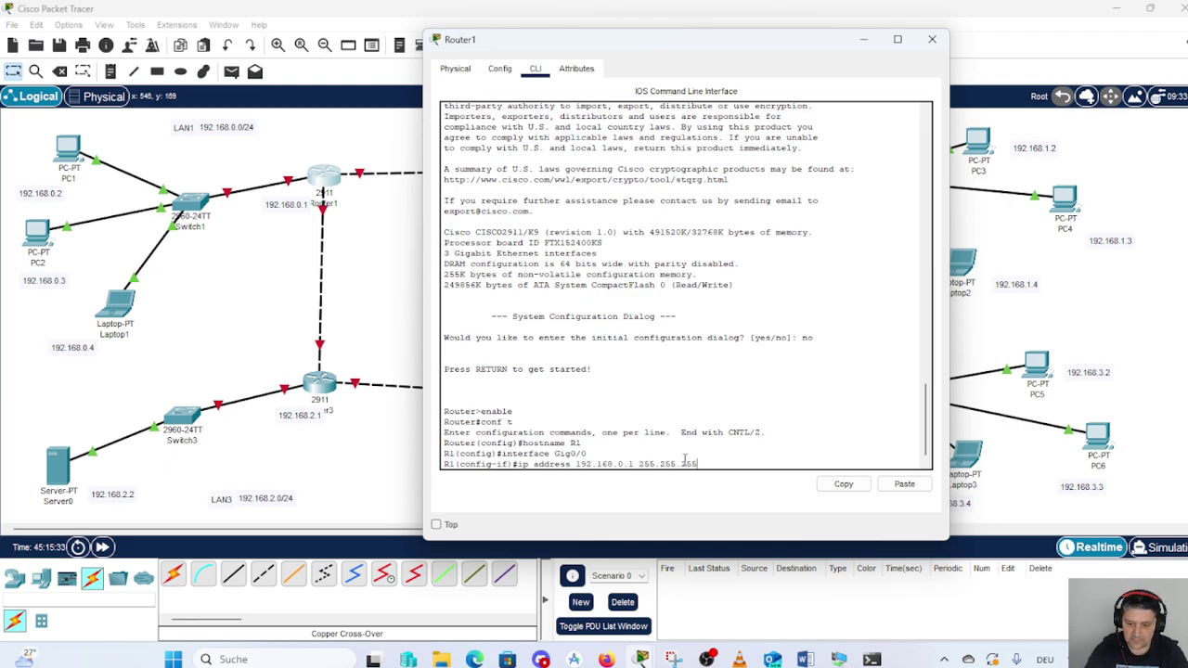
pyautogui.write('.0')
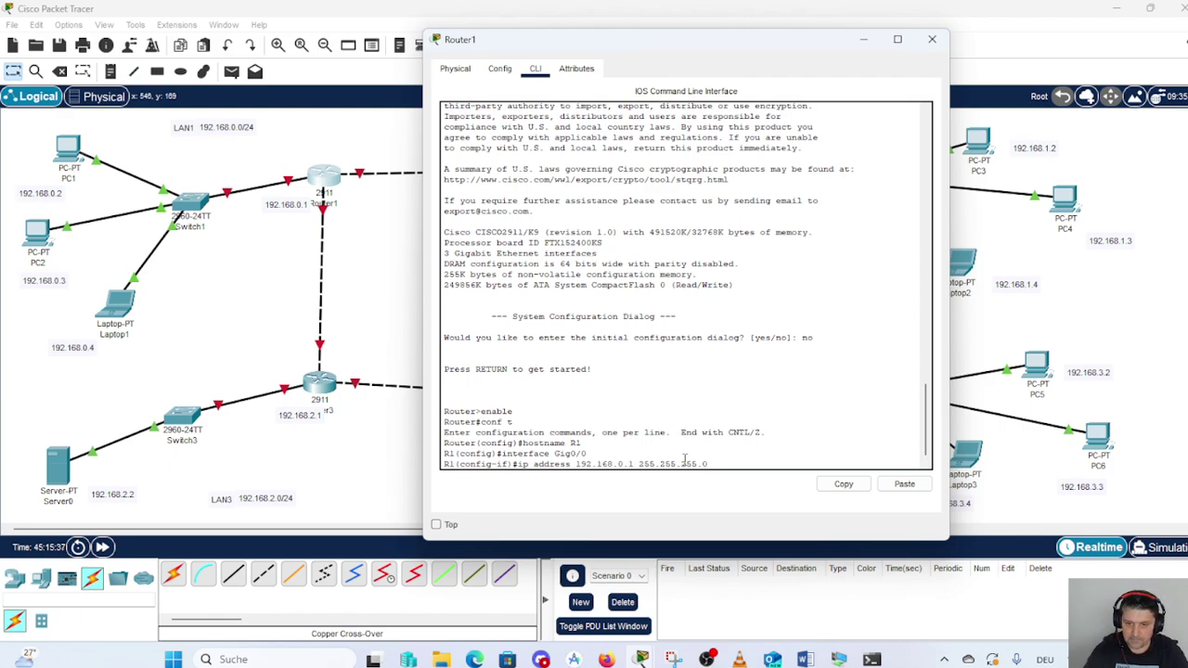
pyautogui.press('Return')
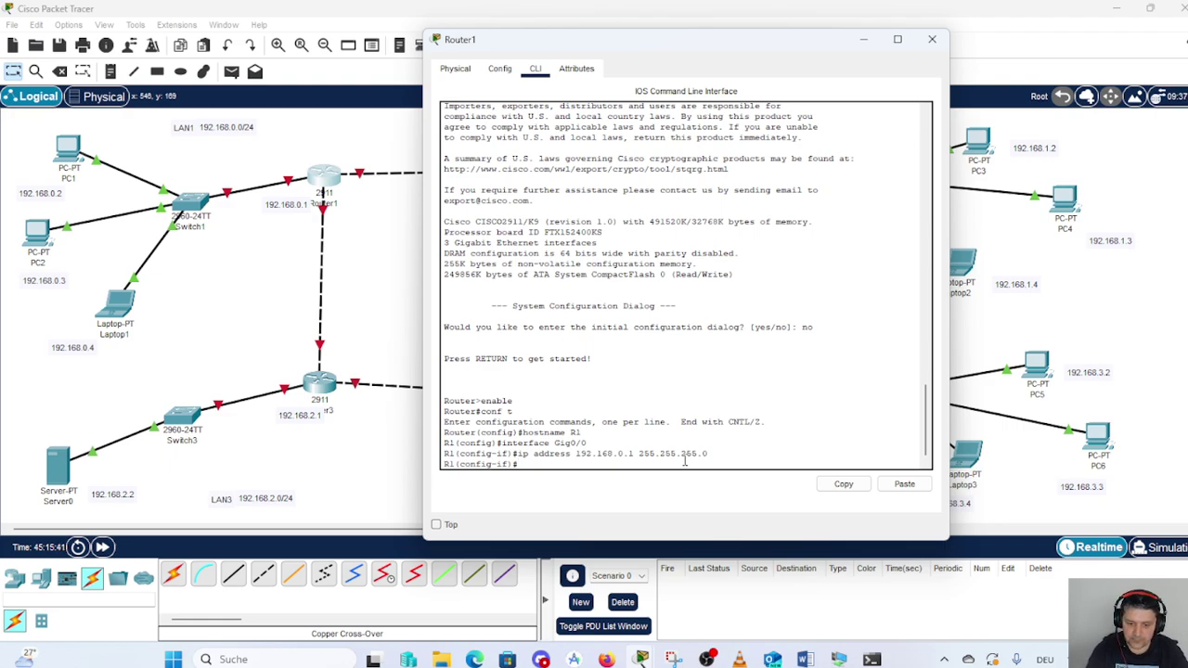
# - Enable R1's Gig0/0 interface with no sh and return to privileged mode with end
pyautogui.write('no s')
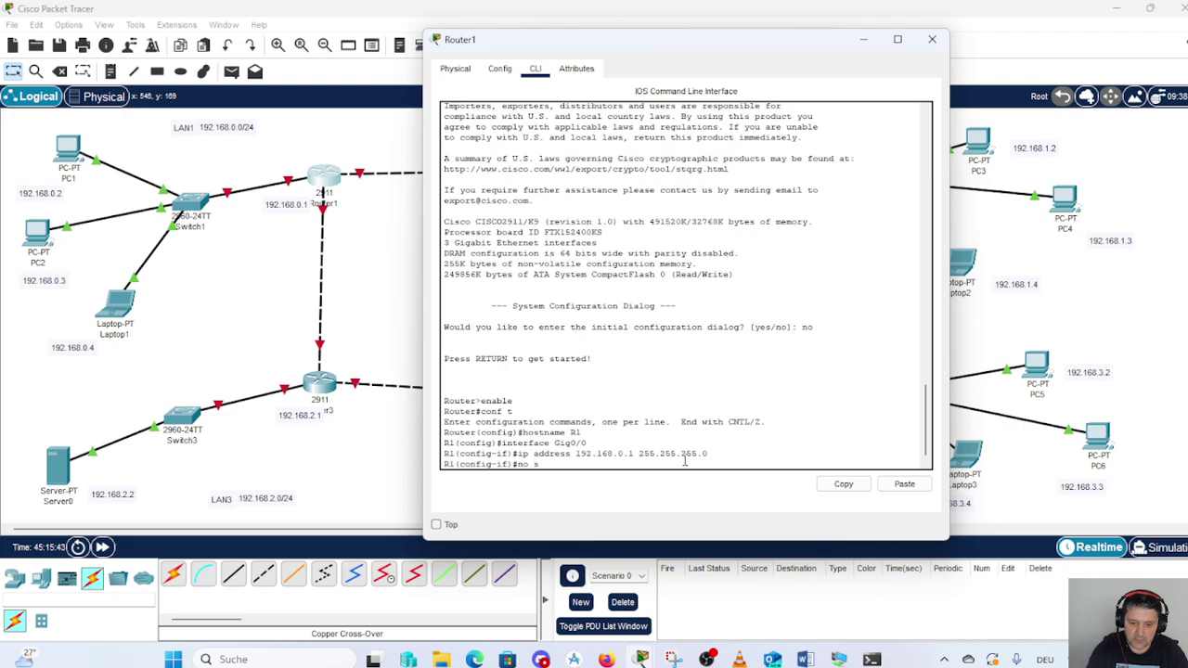
pyautogui.write('h')
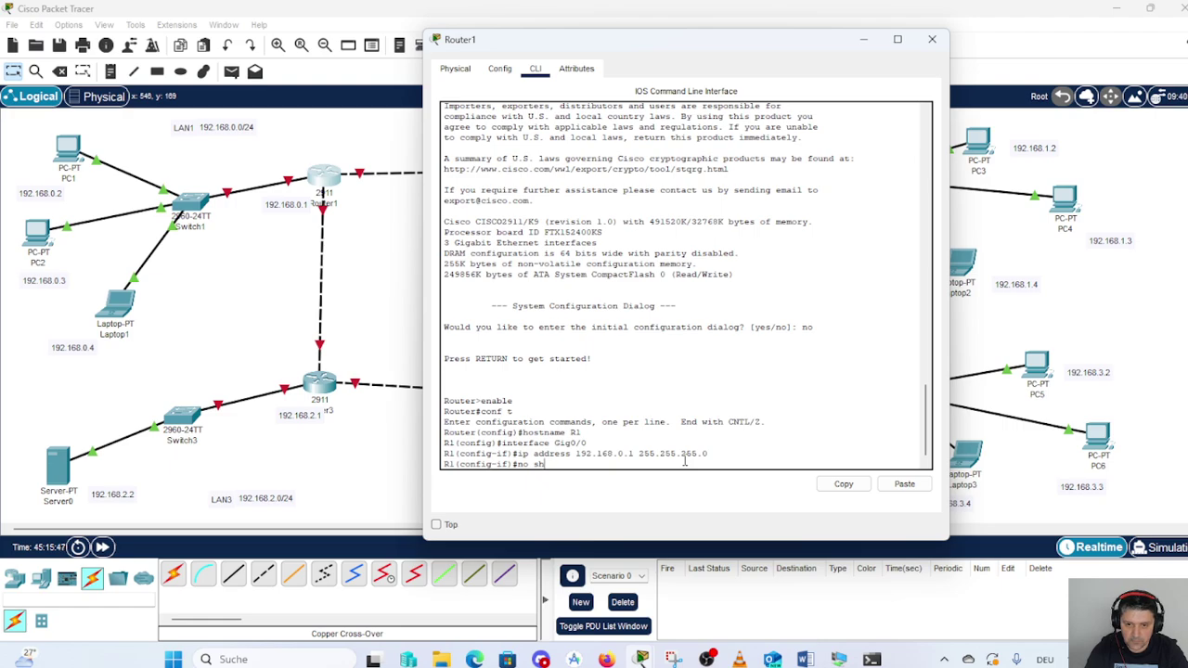
pyautogui.press('Return')
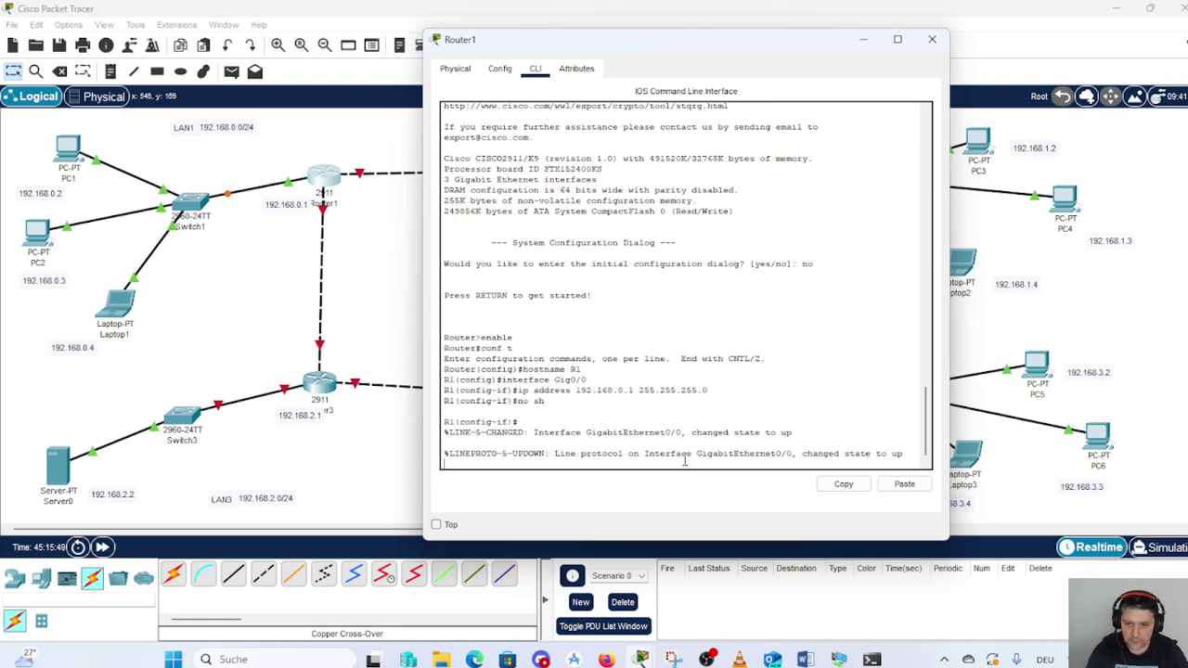
pyautogui.press('Return')
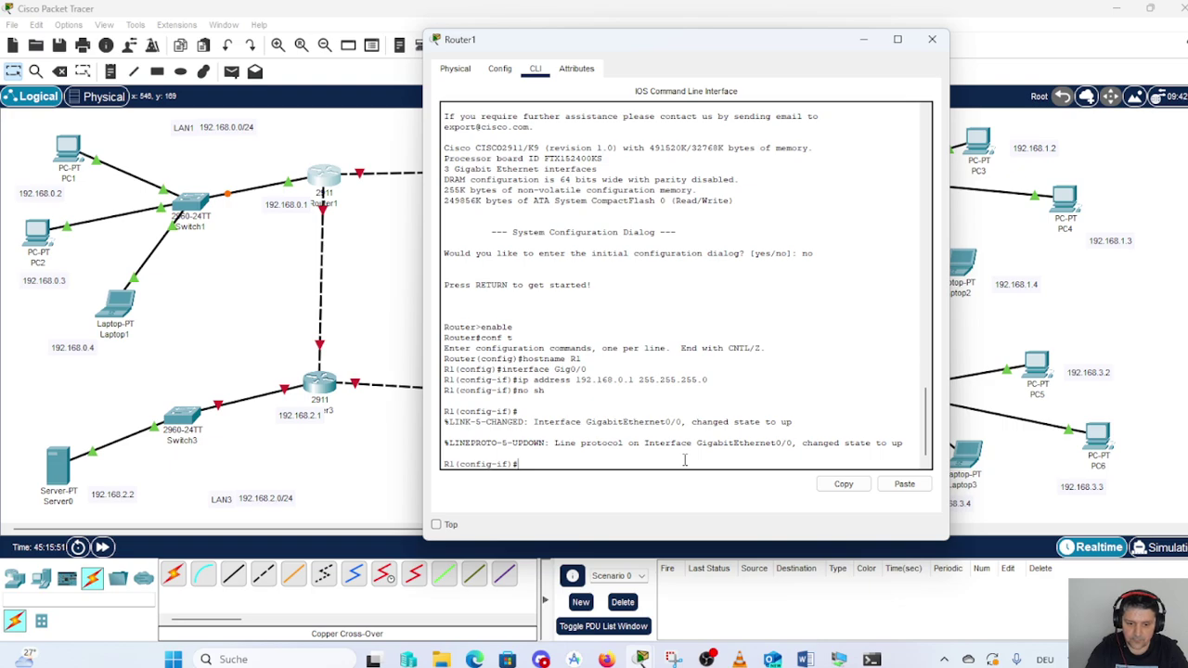
pyautogui.write('end')
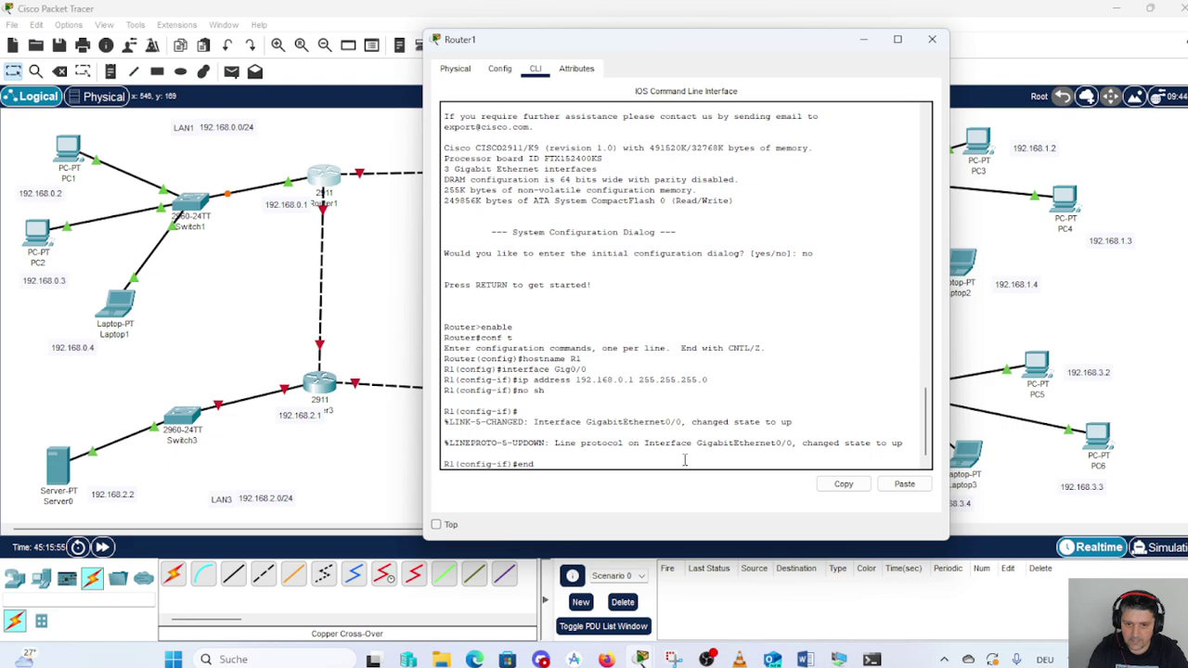
pyautogui.press('Return')
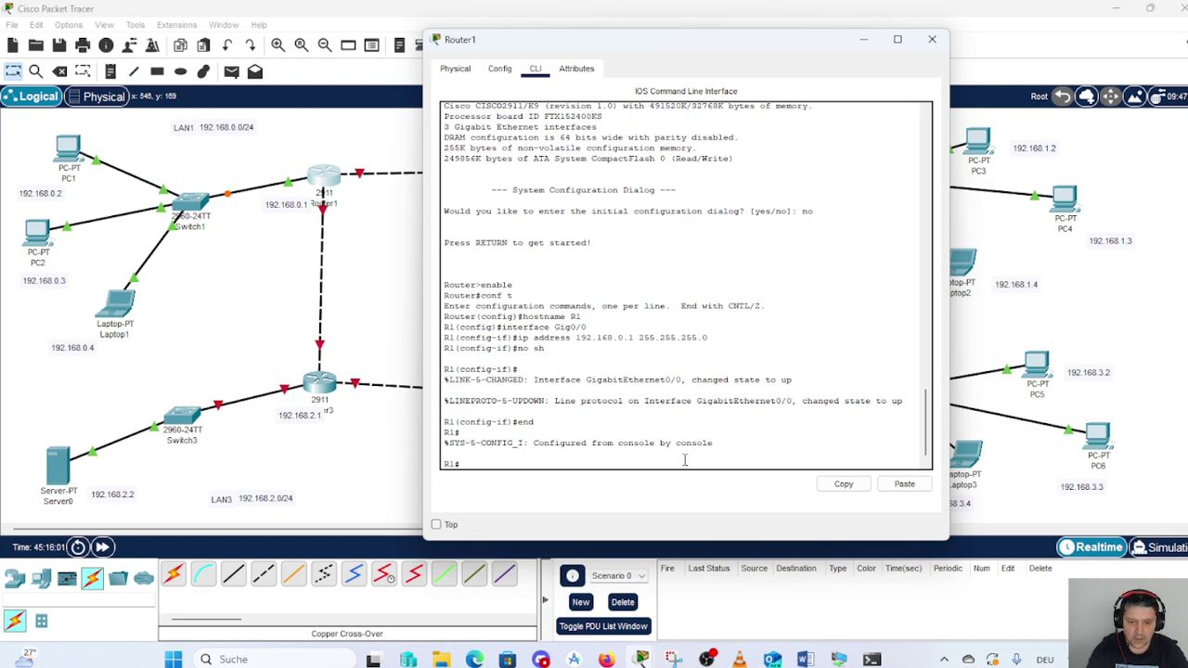
# - Begin a show ip command at R1's privileged prompt without running it
pyautogui.write('s')
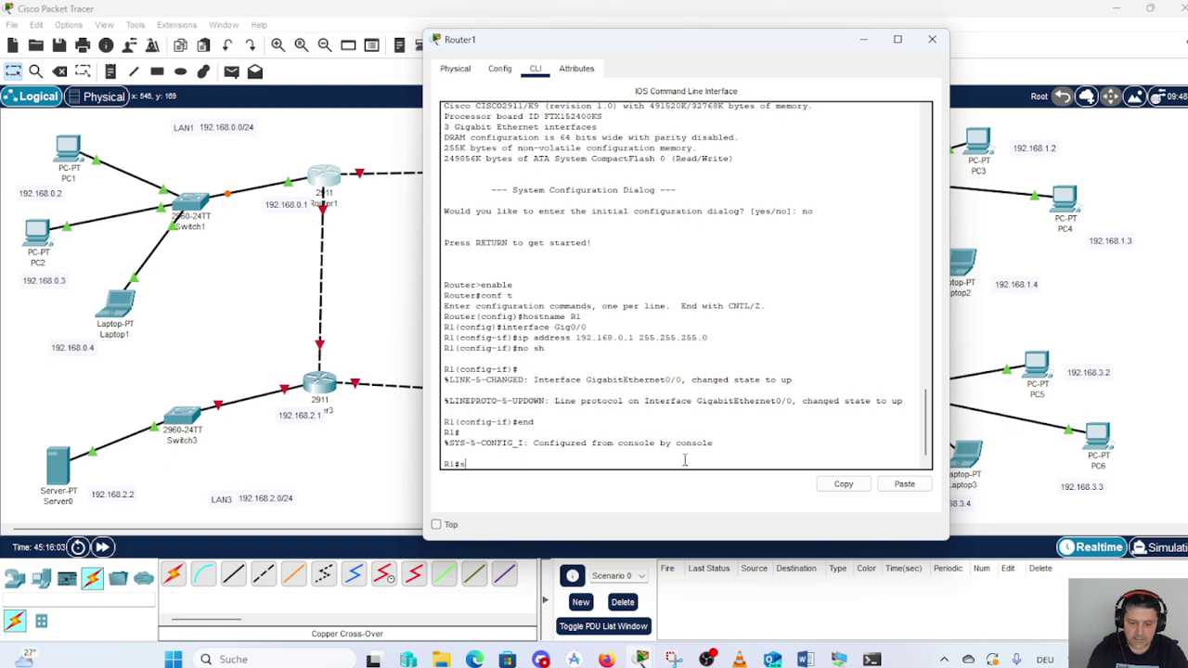
pyautogui.write('how')
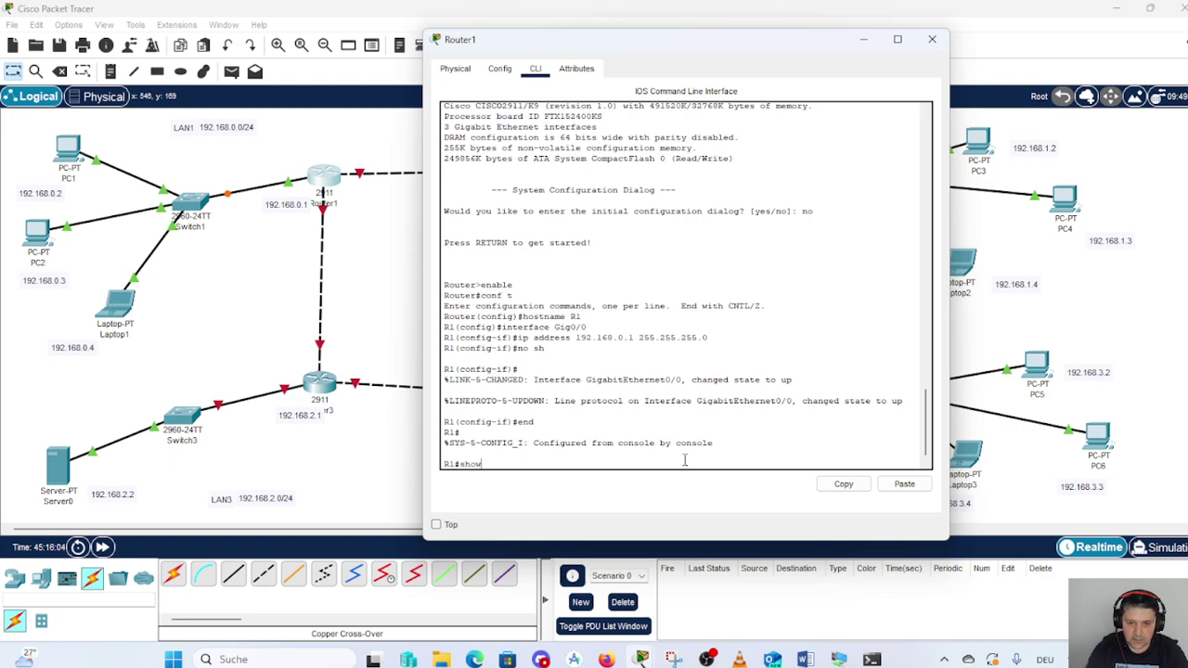
pyautogui.write(' ip')
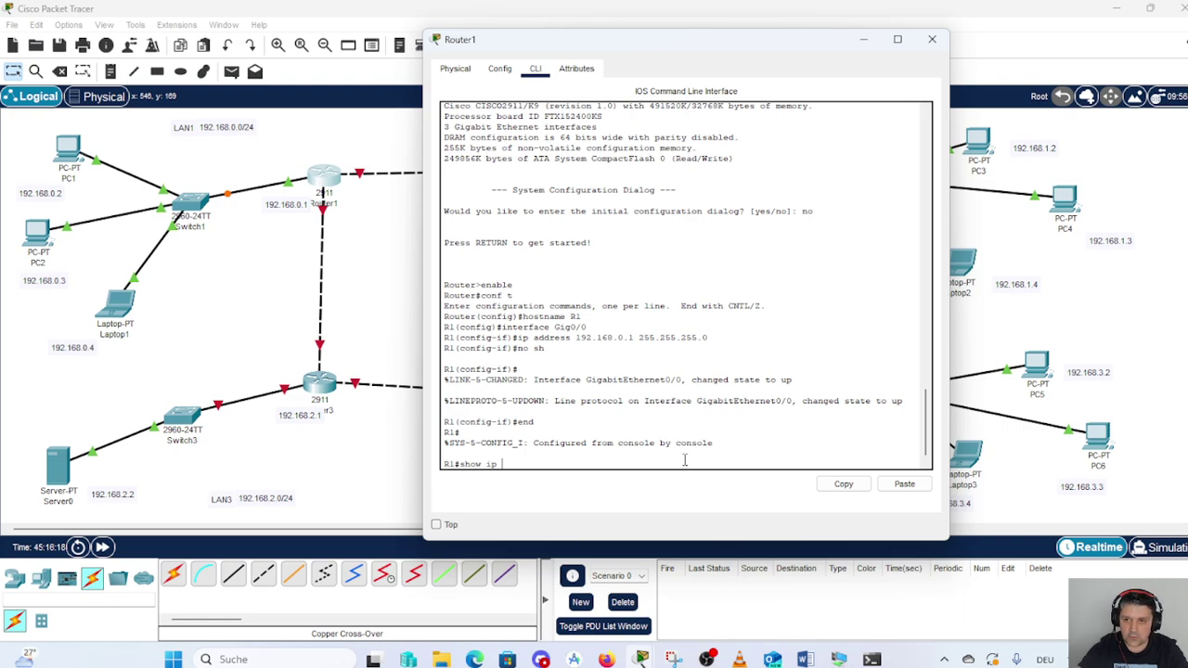
pyautogui.moveTo(731, 660)
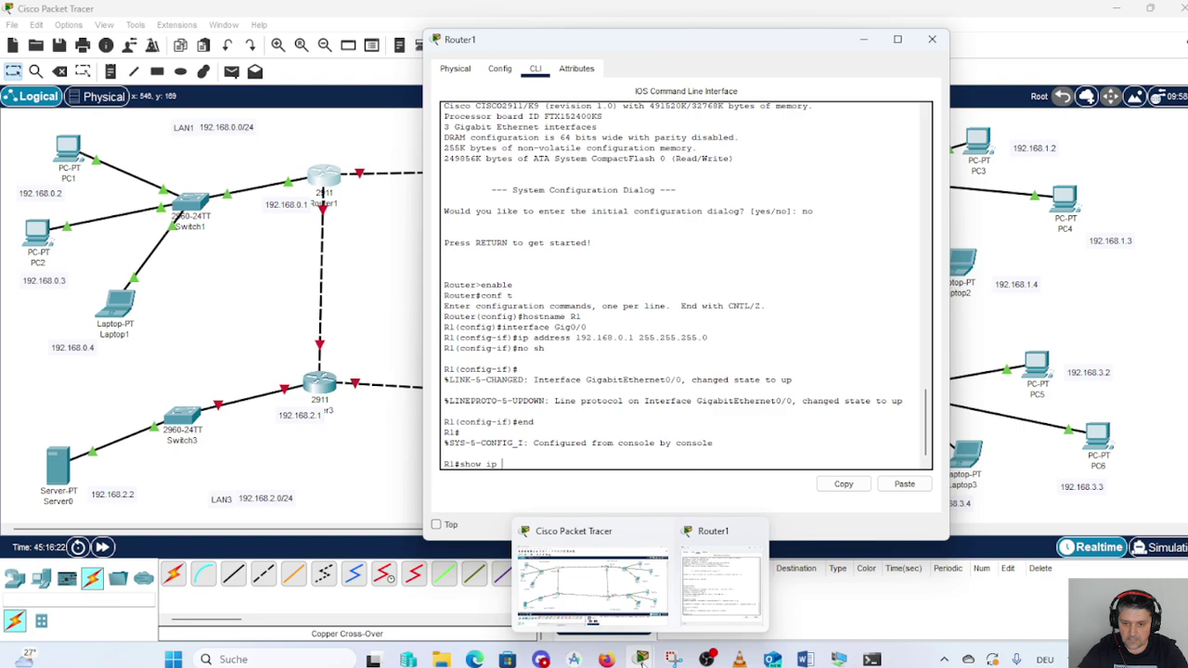
pyautogui.click(706, 659)
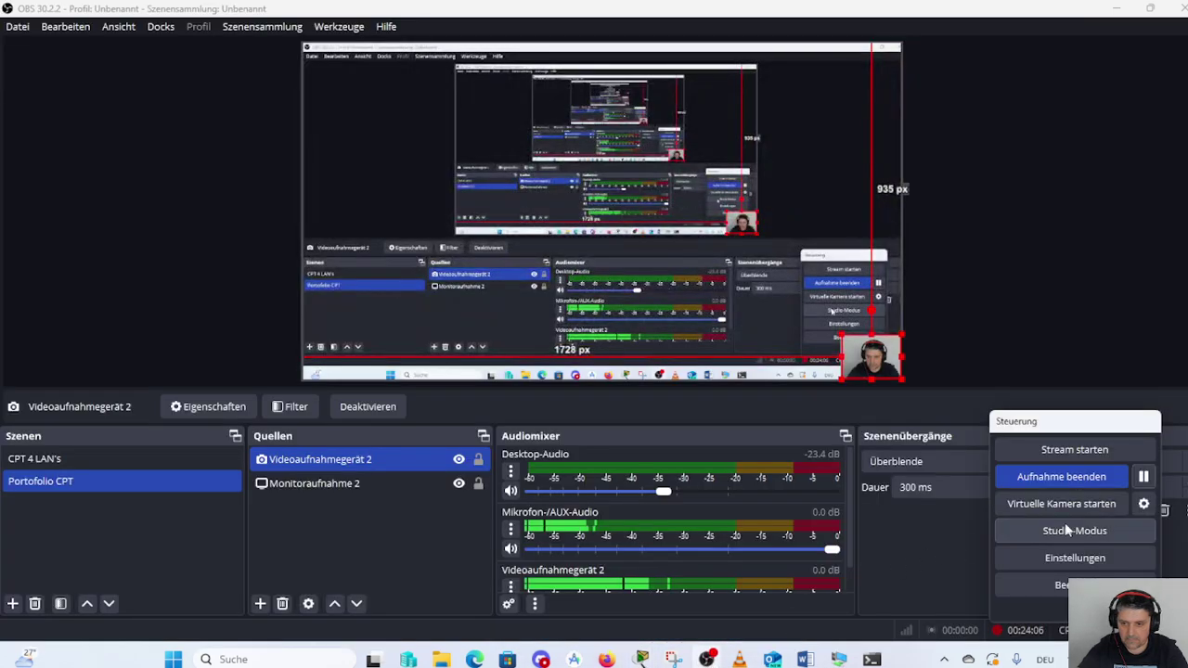
pyautogui.moveTo(640, 657)
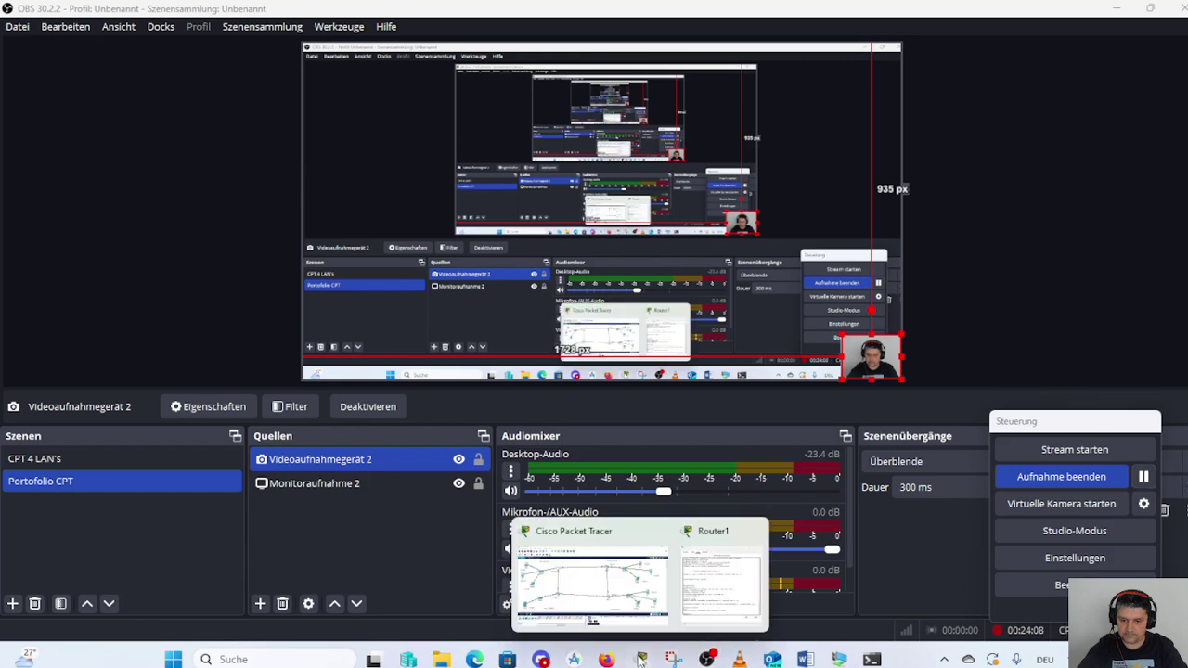
pyautogui.click(612, 598)
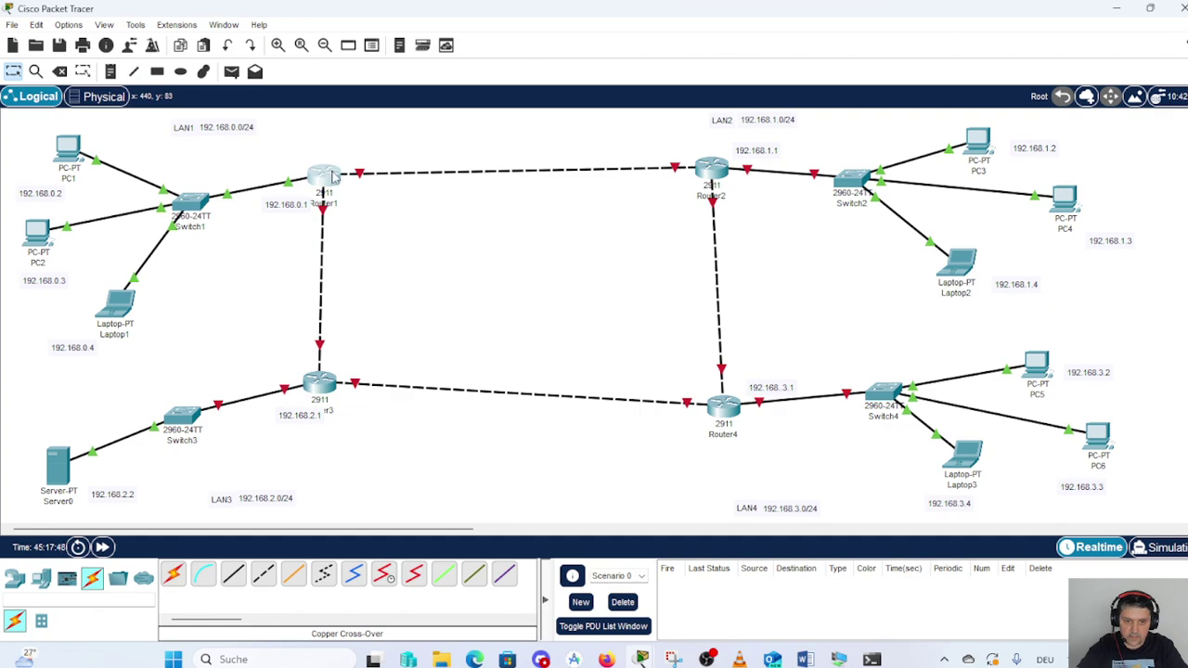
pyautogui.moveTo(642, 658)
pyautogui.click(722, 612)
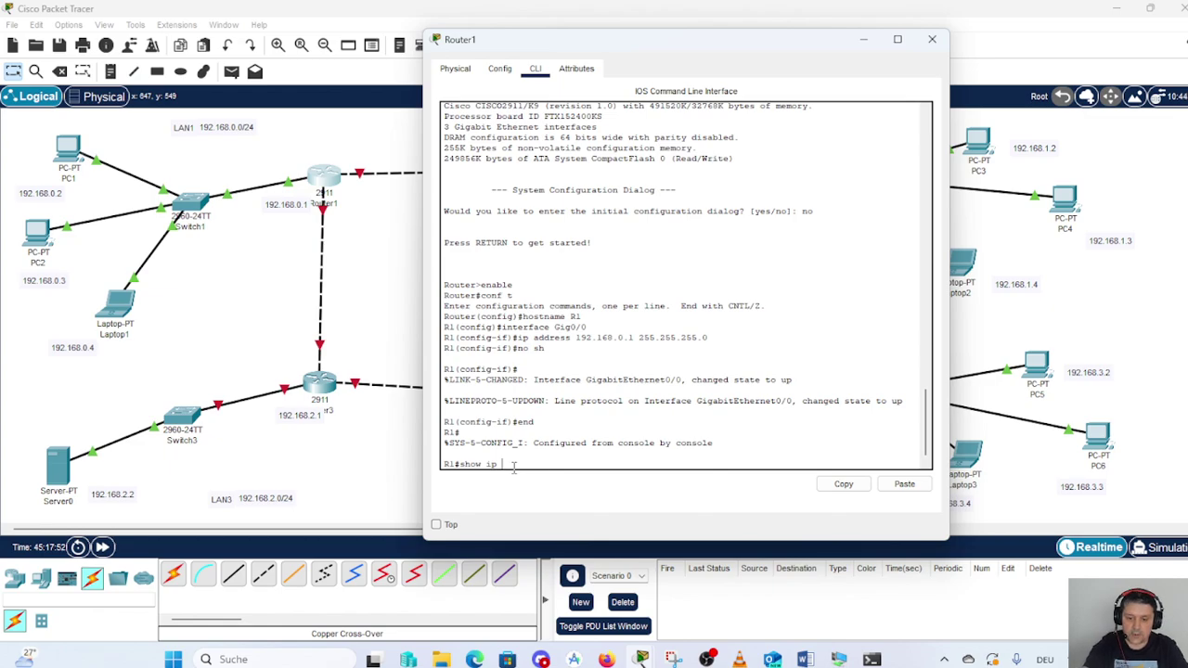
# - Complete the command as show ip interface brief and run it to check R1's interface addresses and status
pyautogui.write('show ip inter')
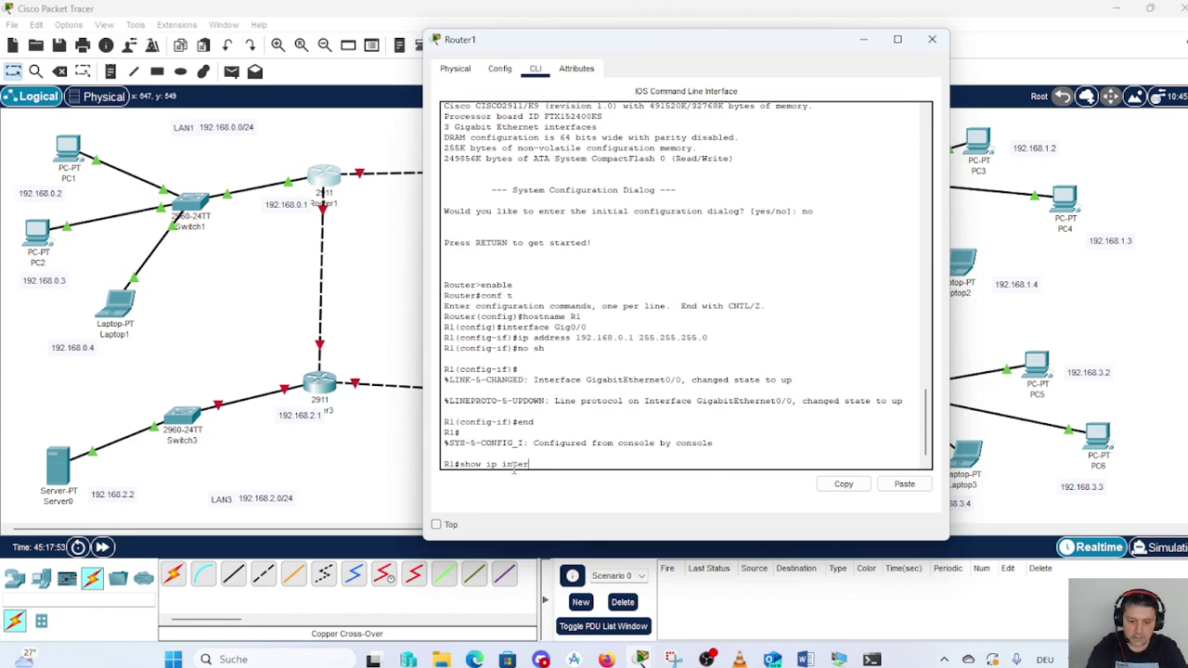
pyautogui.write('face')
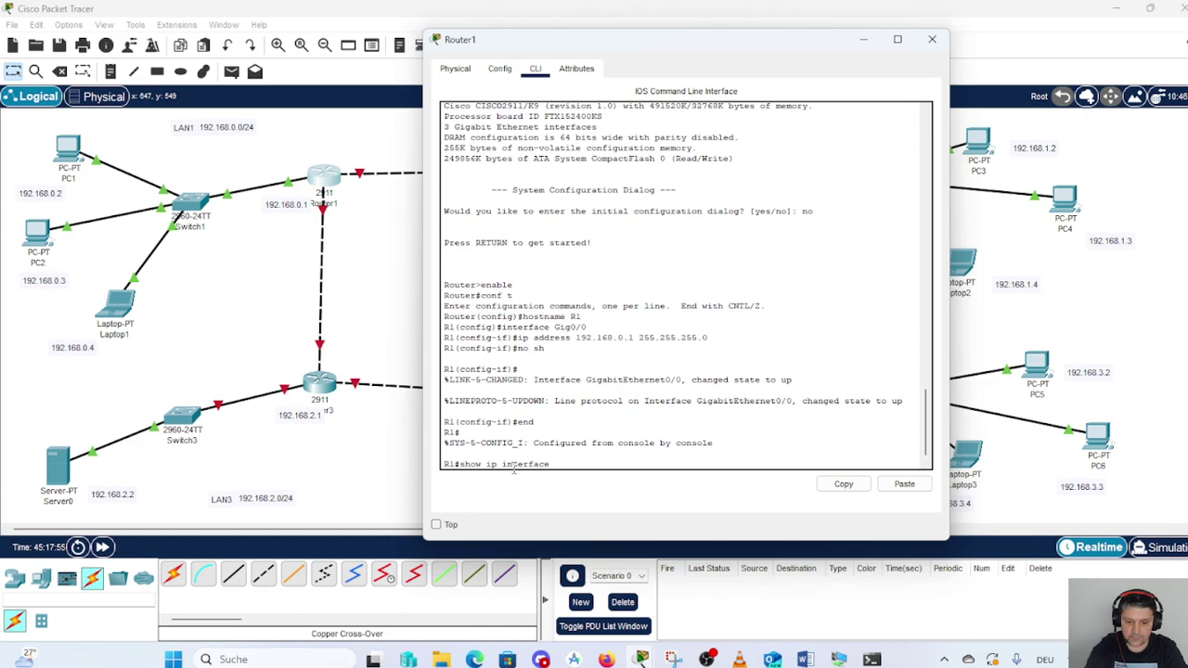
pyautogui.write(' brie')
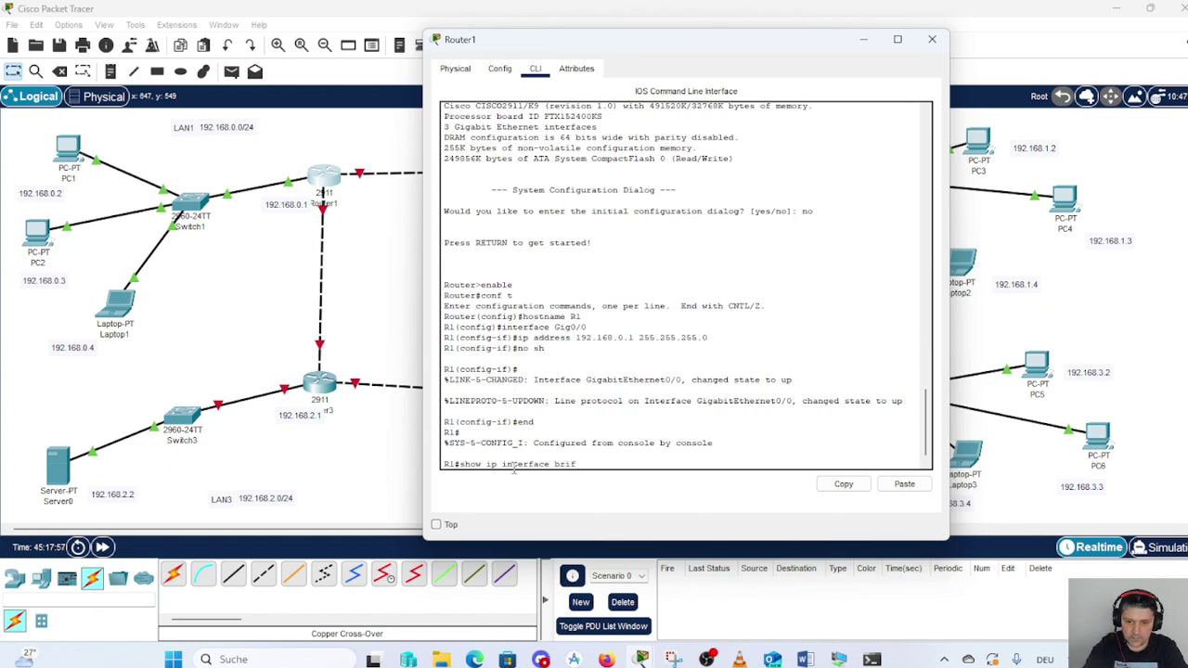
pyautogui.write('ef')
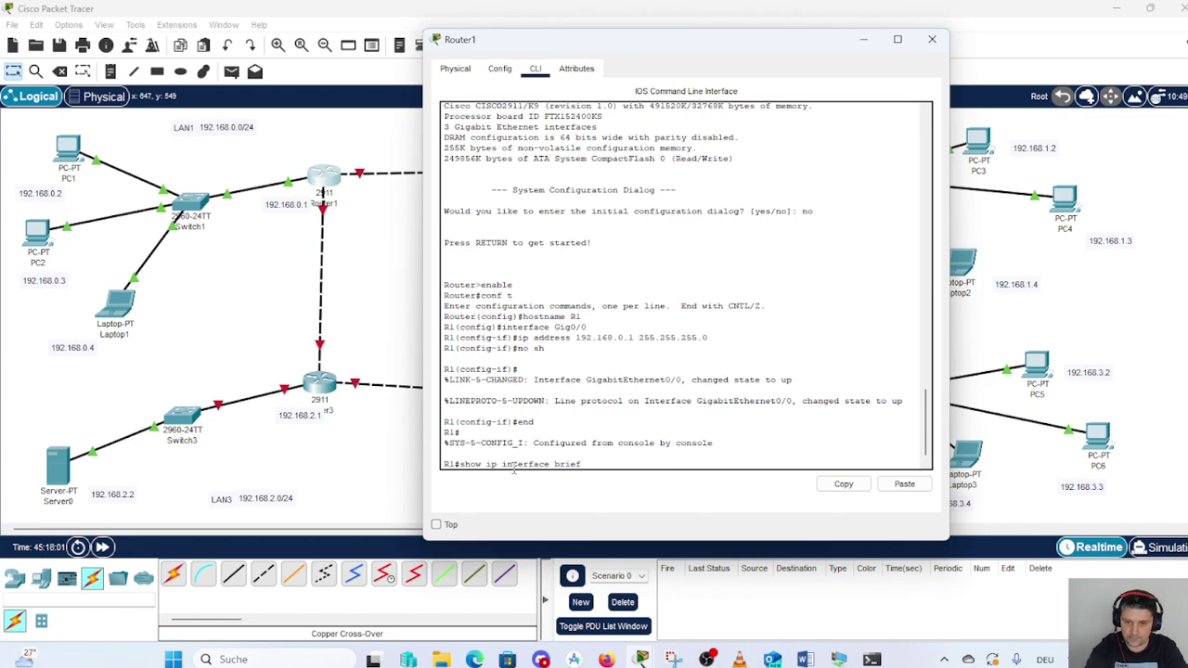
pyautogui.press('Return')
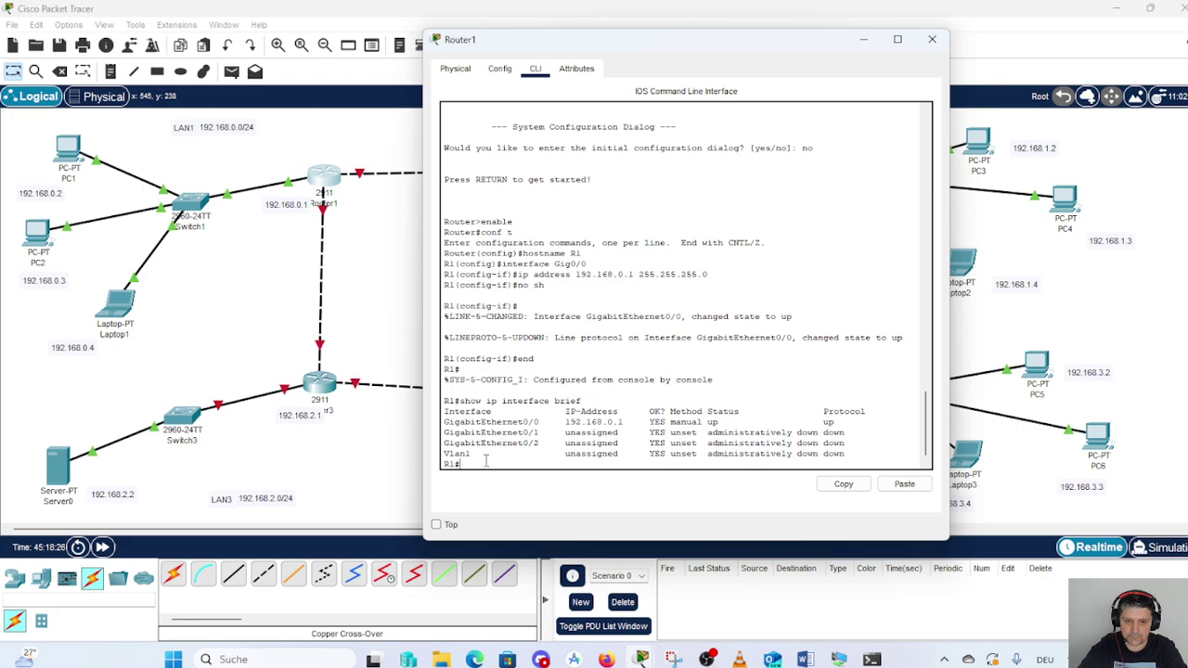
pyautogui.press('Return')
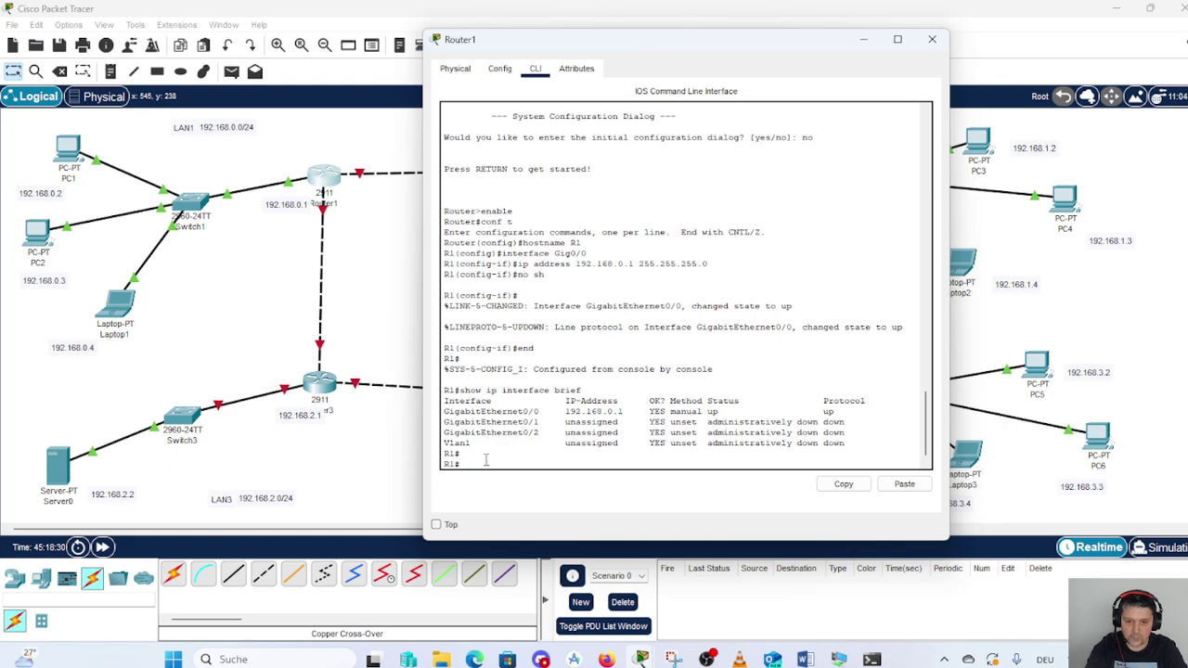
# - Enter global configuration mode on R1 with conf t
pyautogui.write('con')
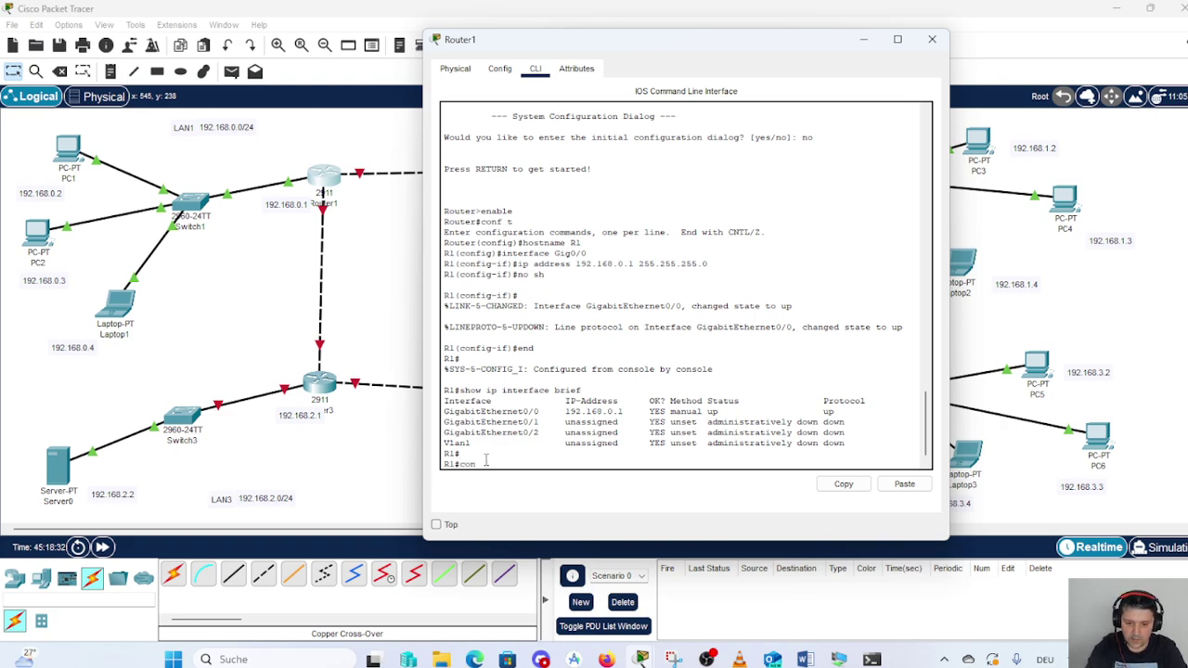
pyautogui.write('f t')
pyautogui.press('Return')
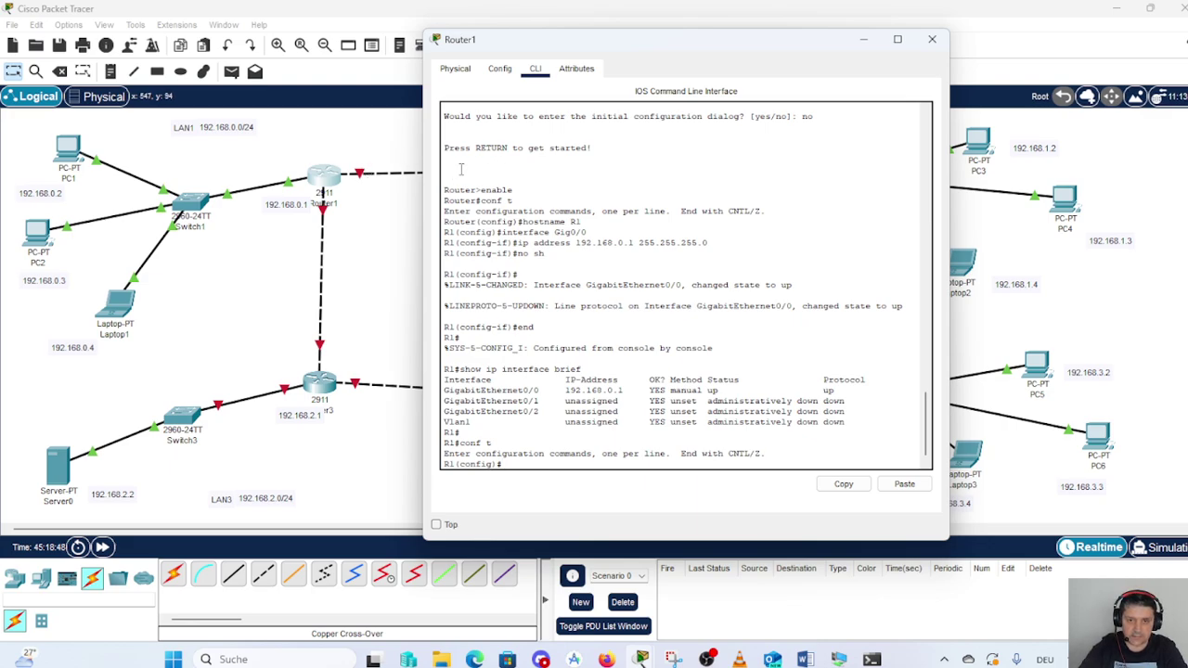
# - Place a note reading 192.168.100.0/30 above the link between Router1 and Router2
pyautogui.click(863, 39)
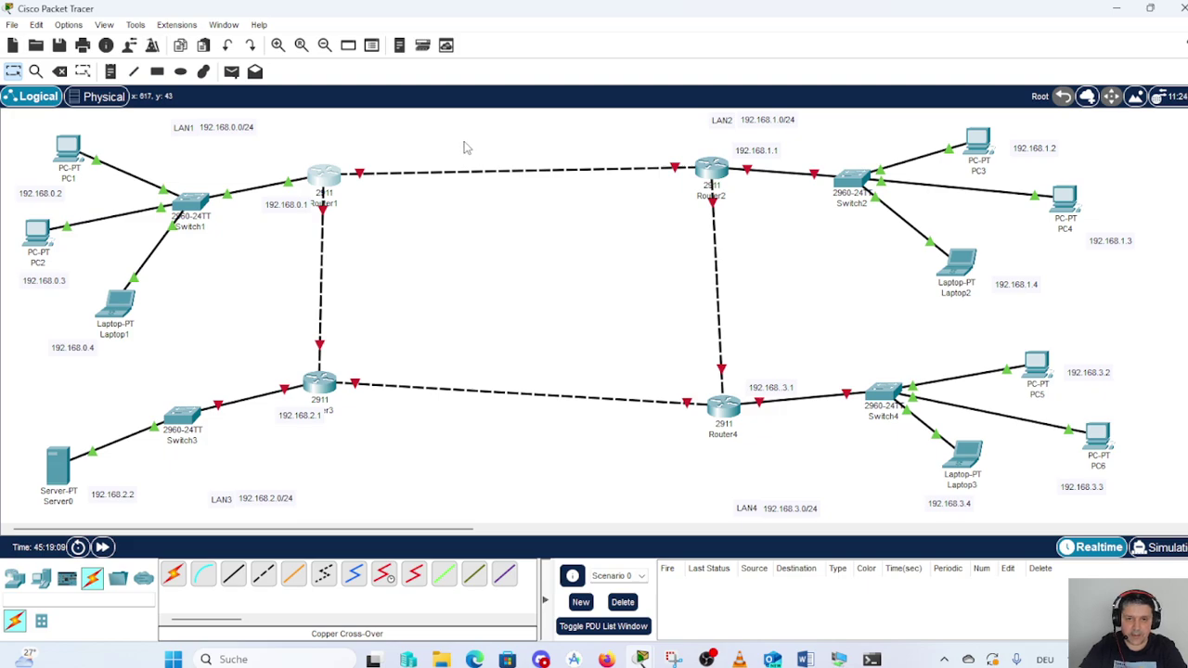
pyautogui.click(111, 72)
pyautogui.click(431, 132)
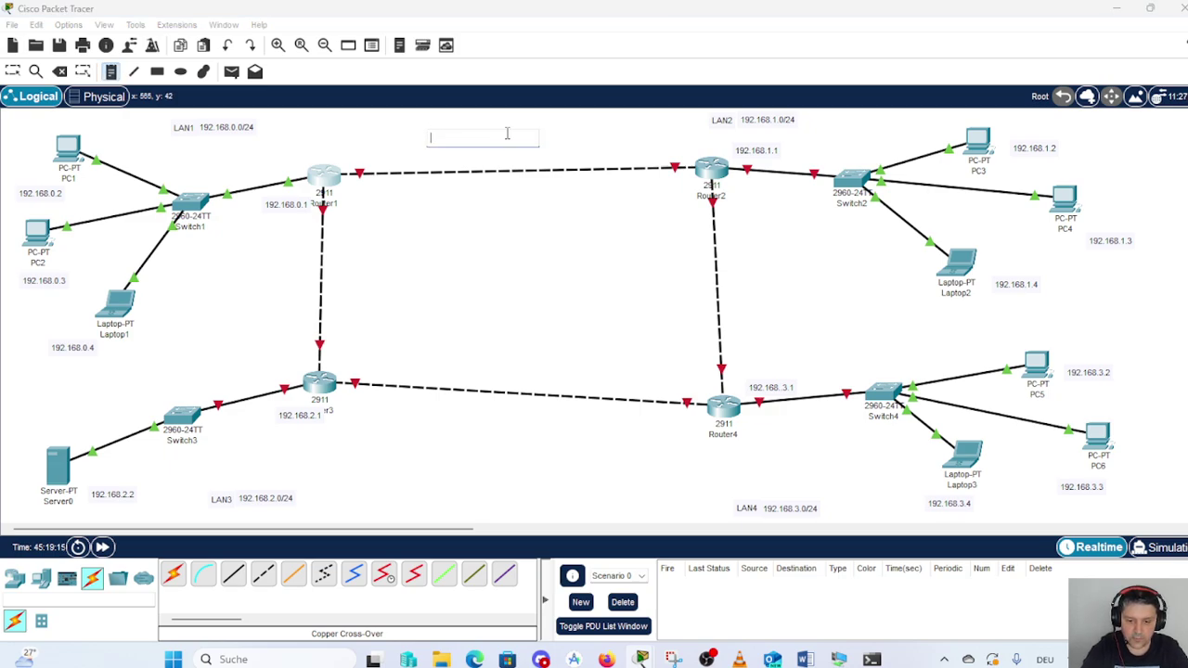
pyautogui.write('192')
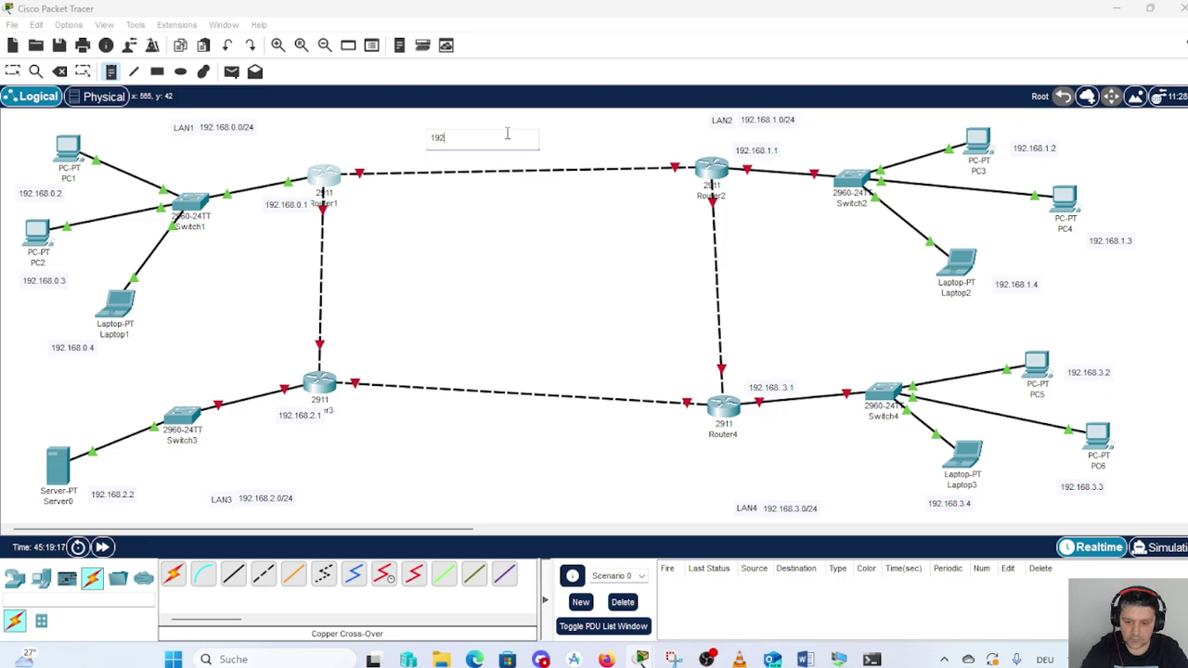
pyautogui.write('.168')
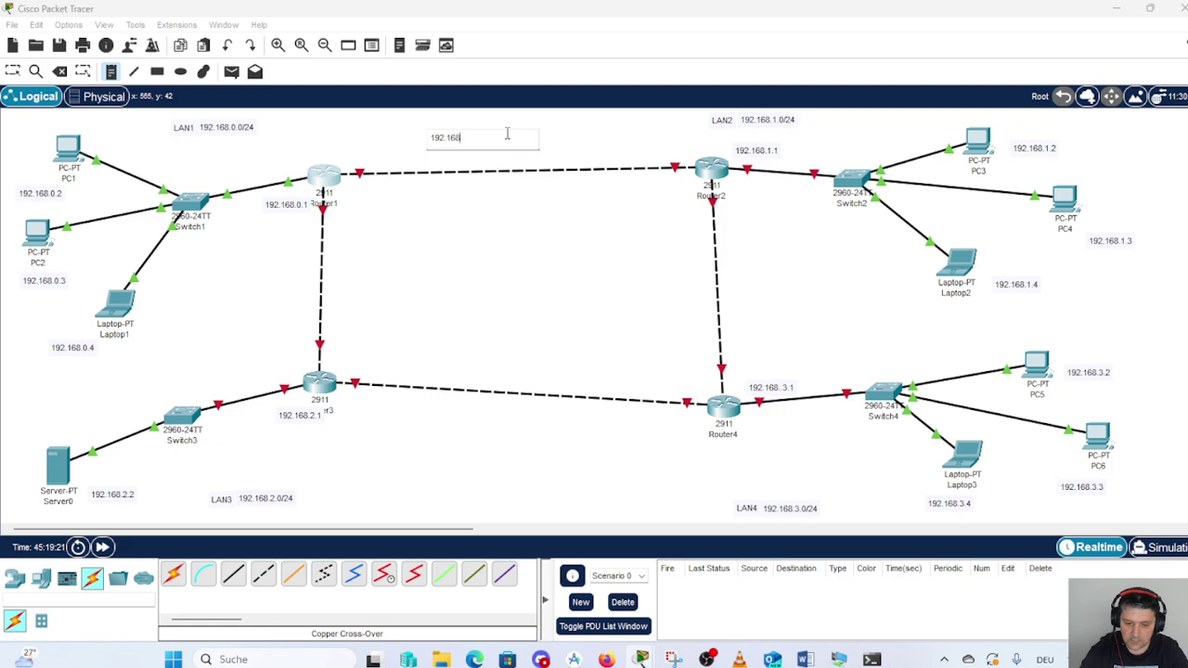
pyautogui.write('.100')
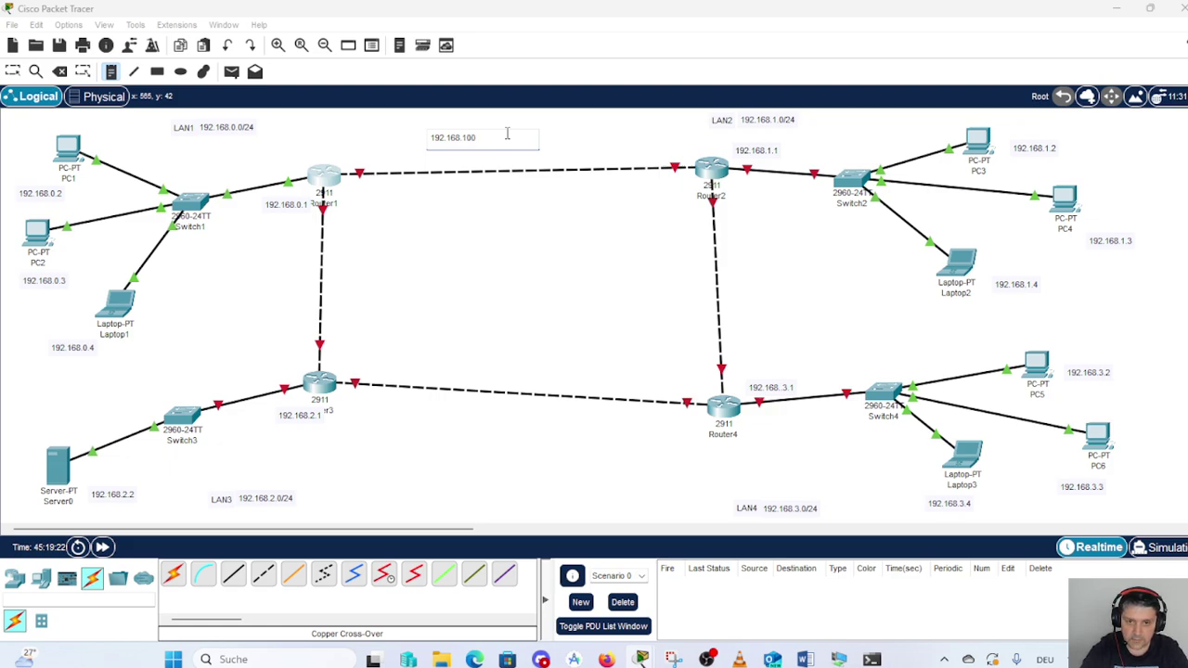
pyautogui.write('.')
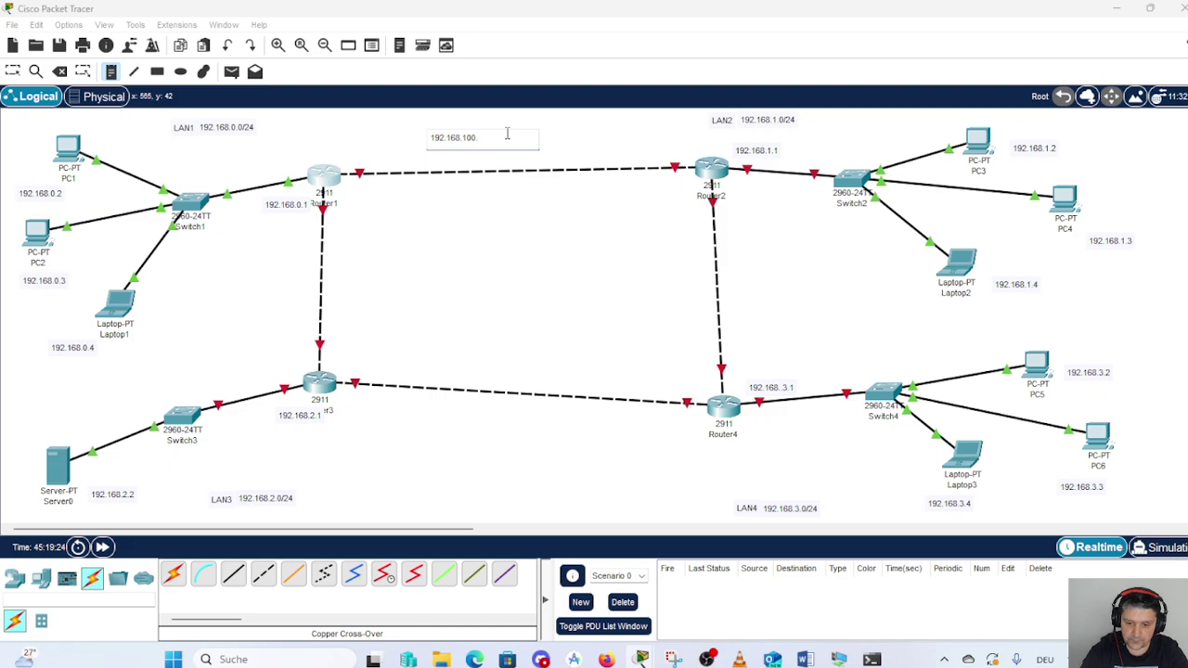
pyautogui.write('0/')
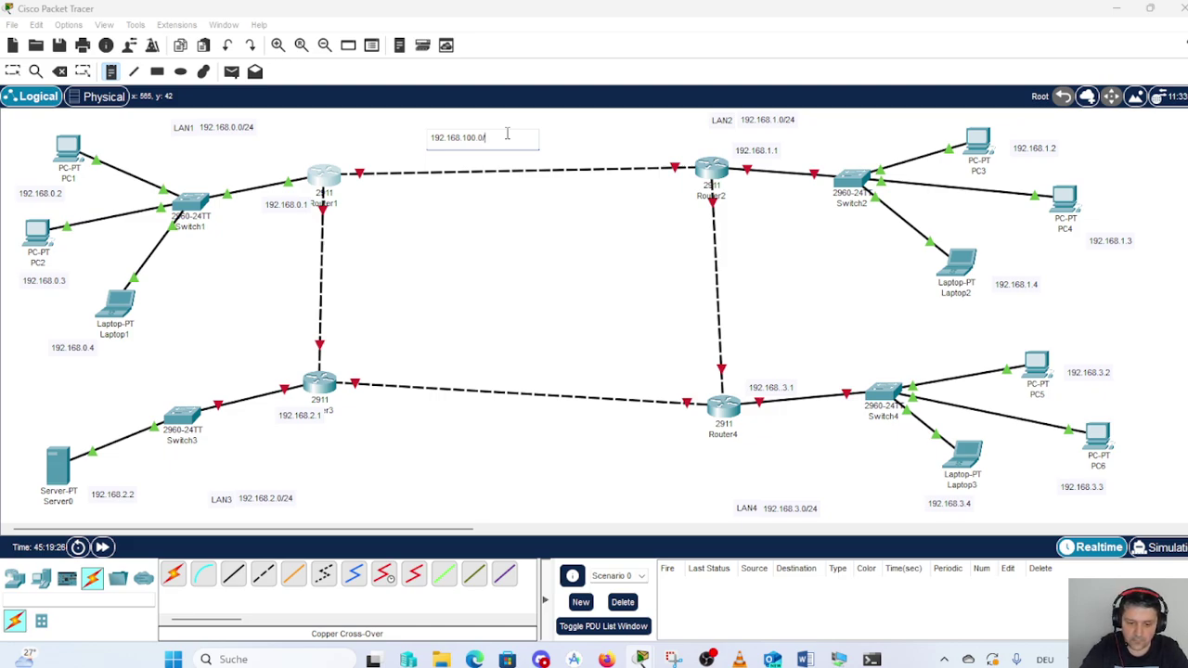
pyautogui.write('30')
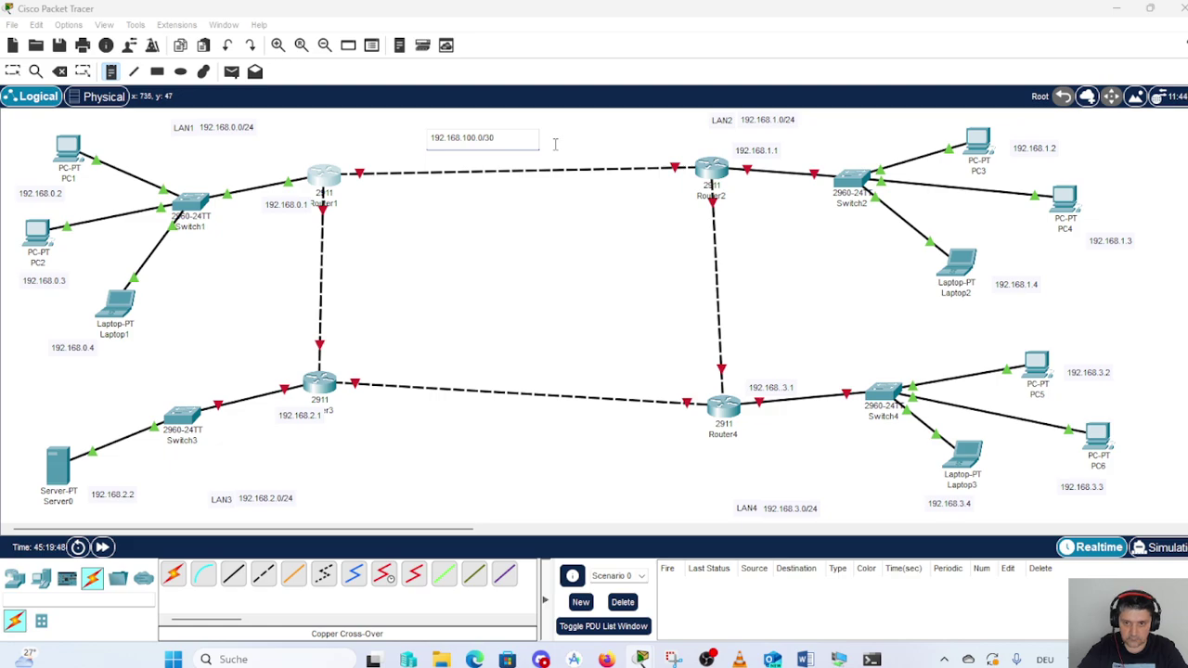
# - Place a note reading 192.168.100.4/30 beside the link between Router2 and Router4
pyautogui.click(739, 267)
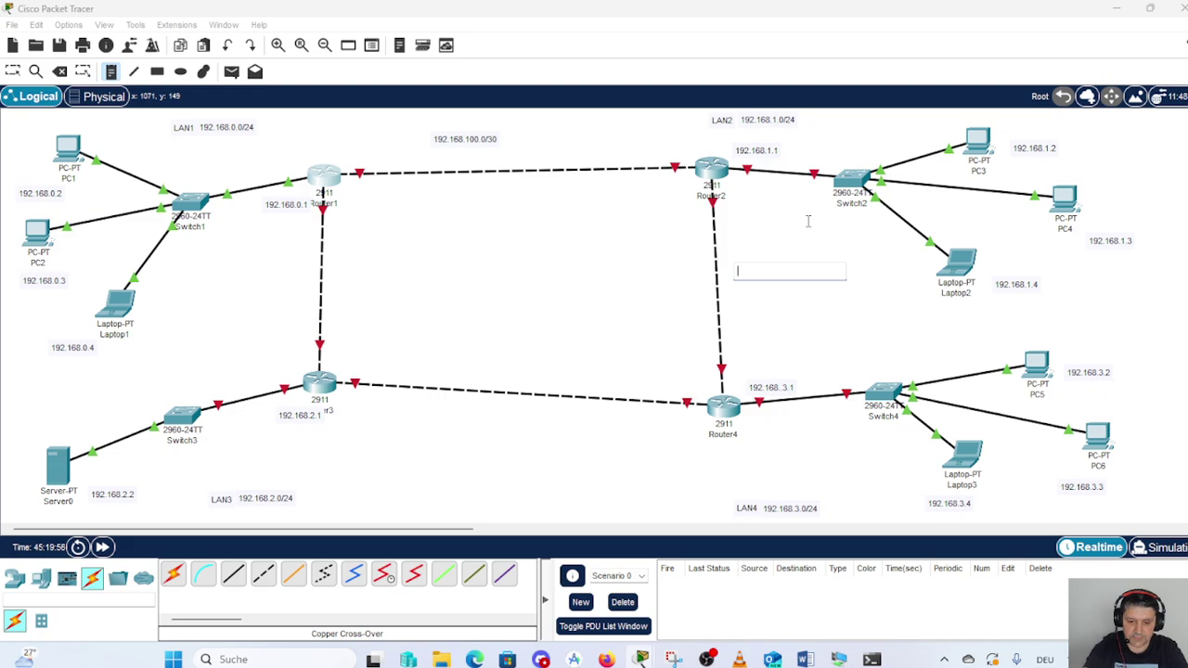
pyautogui.write('192')
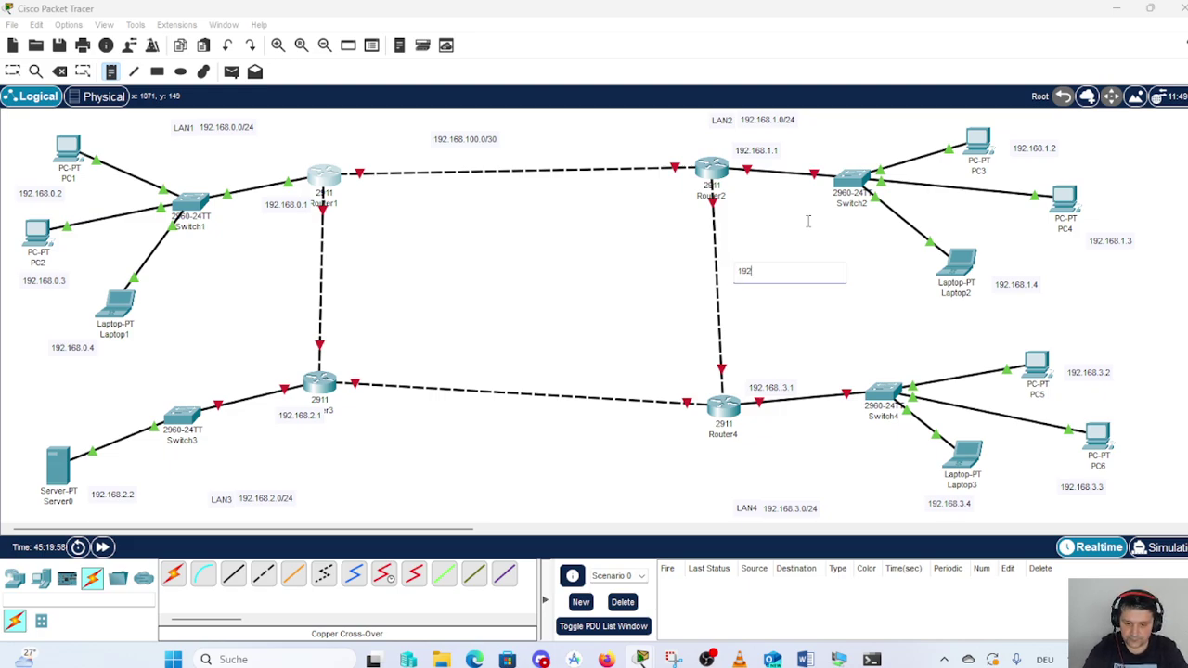
pyautogui.write('.1')
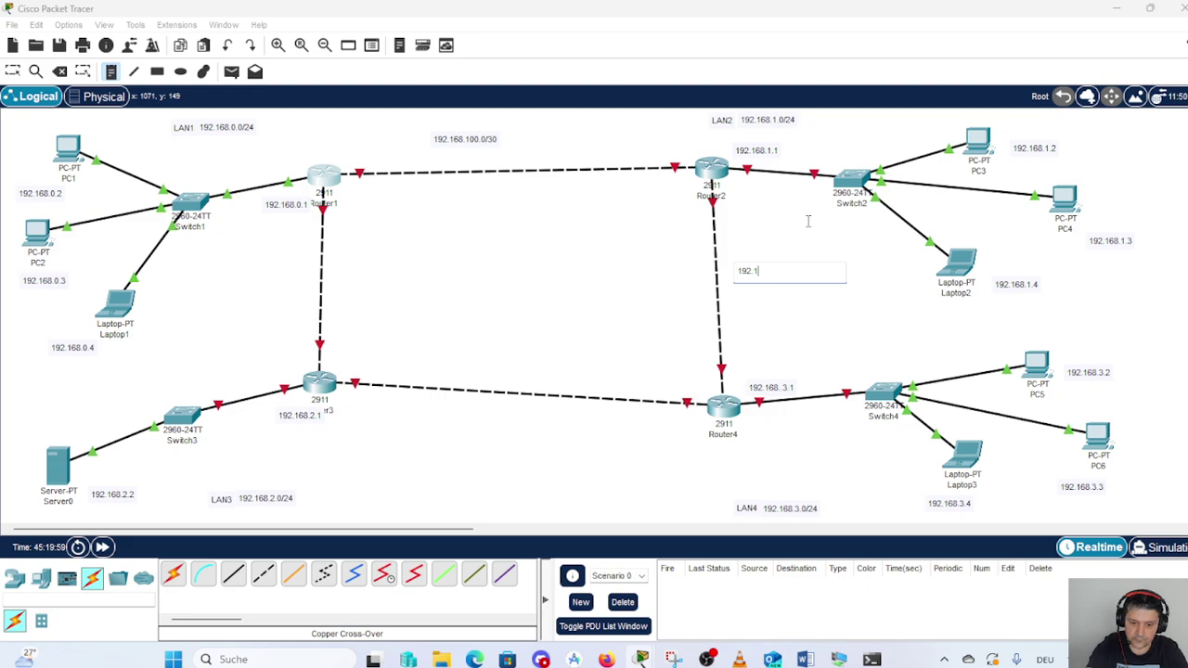
pyautogui.write('68.100.4')
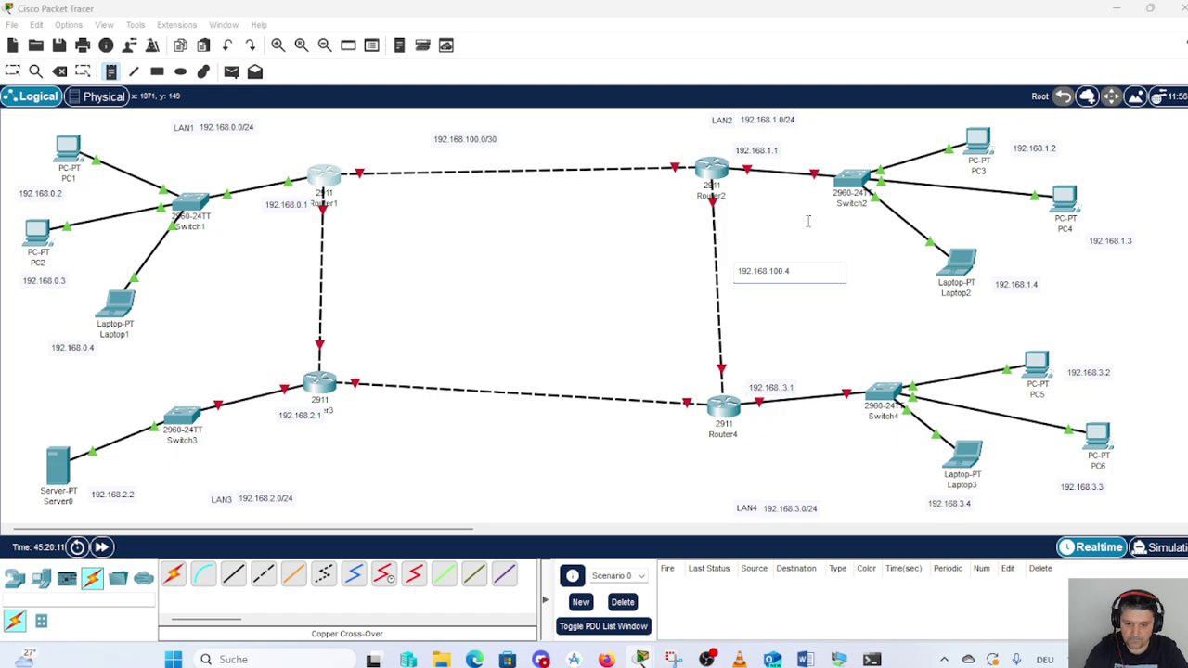
pyautogui.write('/30')
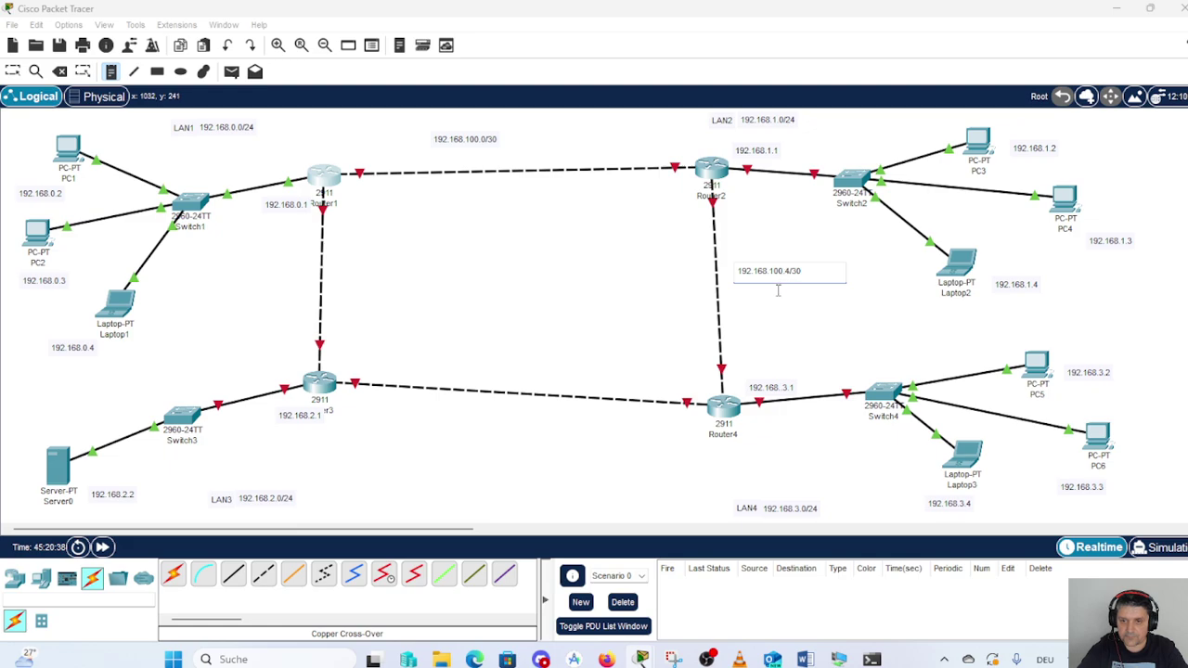
# - Place a note reading 192.168.100.8/30 below the link between Router3 and Router4
pyautogui.click(455, 425)
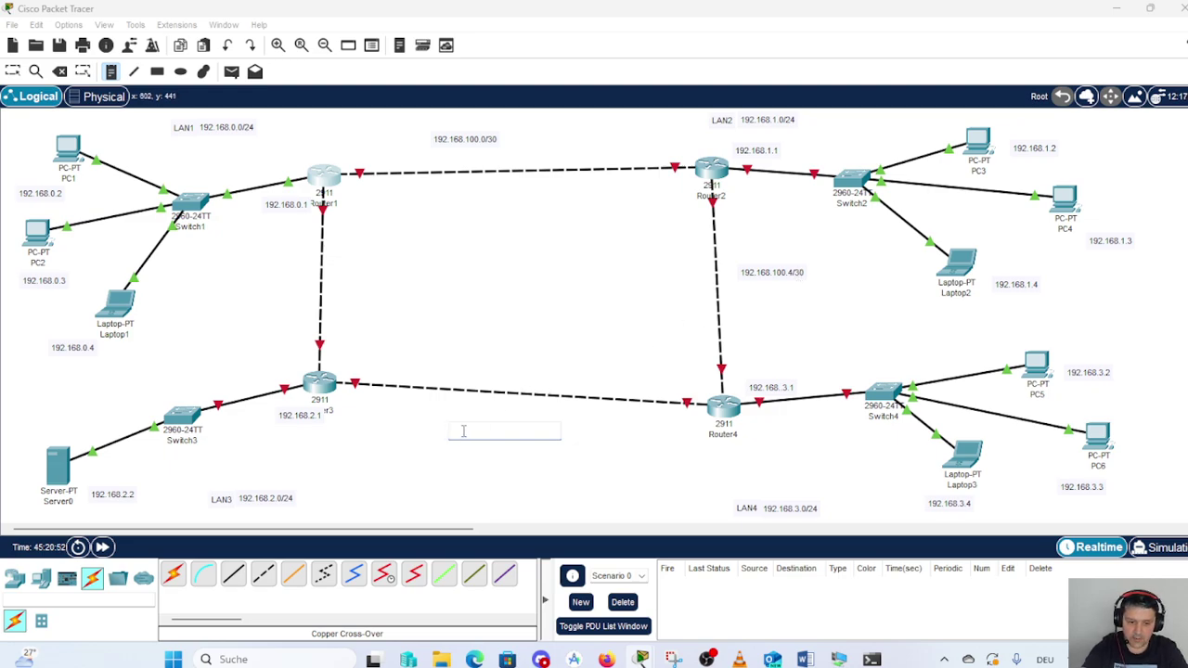
pyautogui.write('192')
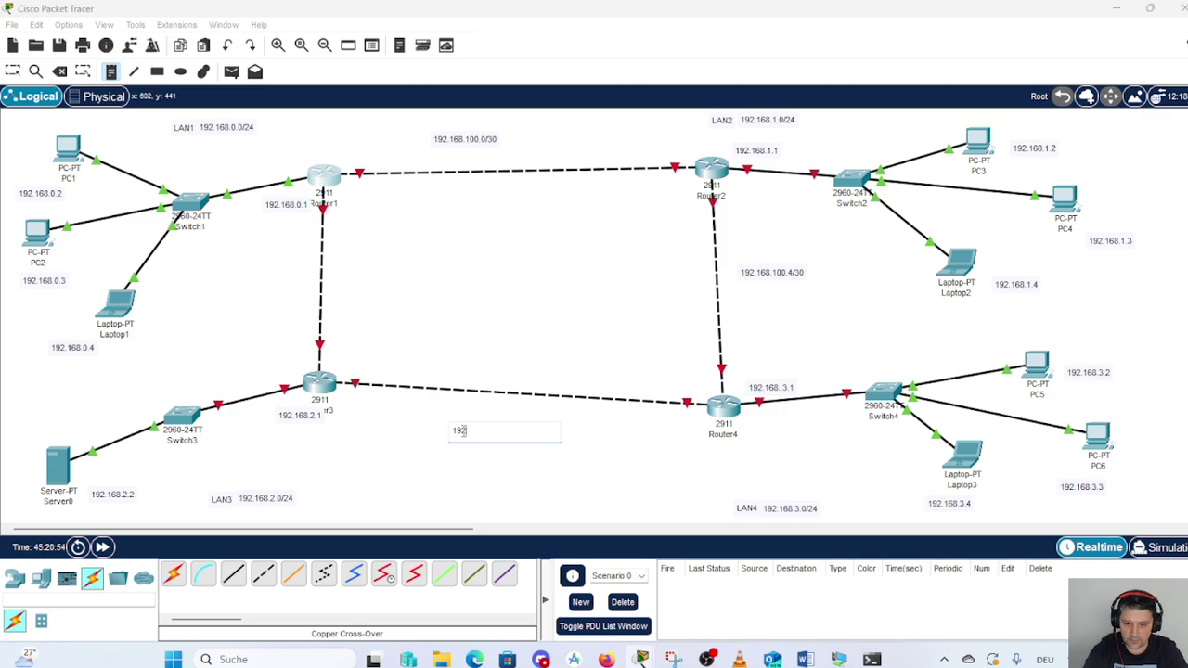
pyautogui.write('.1')
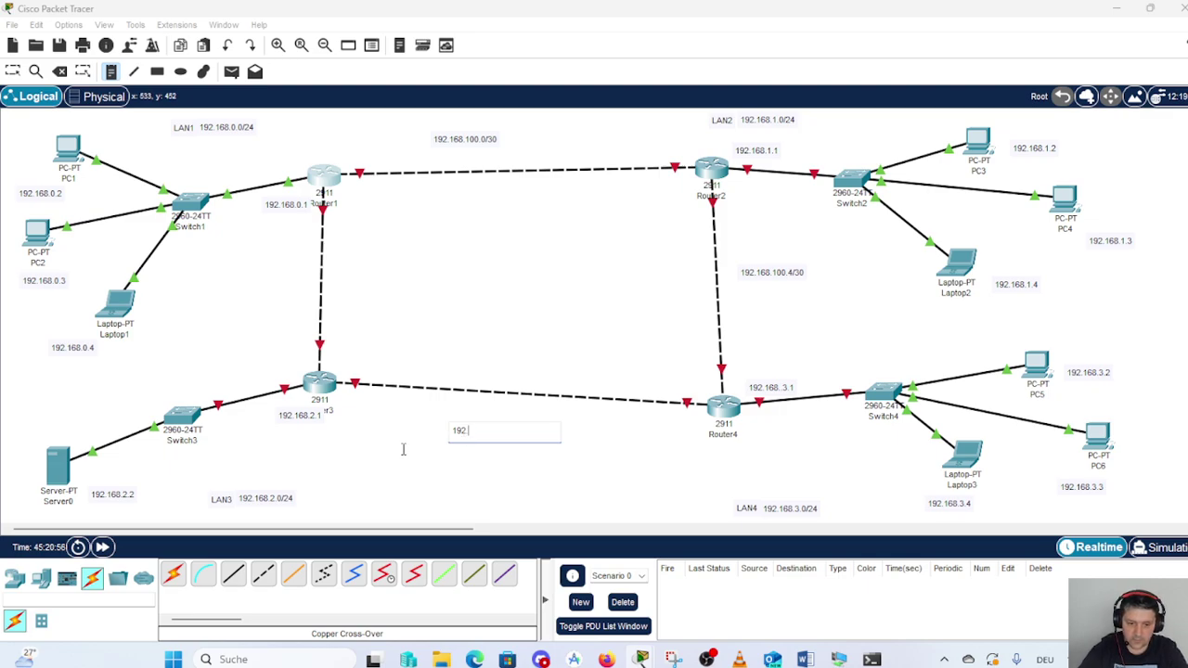
pyautogui.write('68')
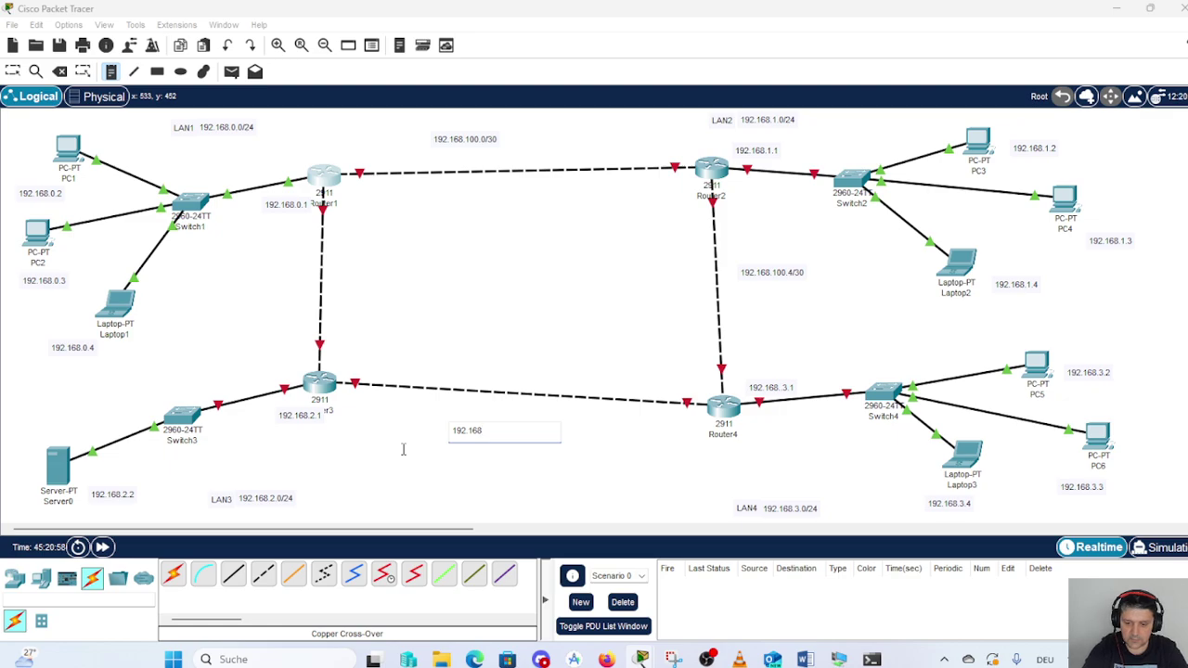
pyautogui.write('.100')
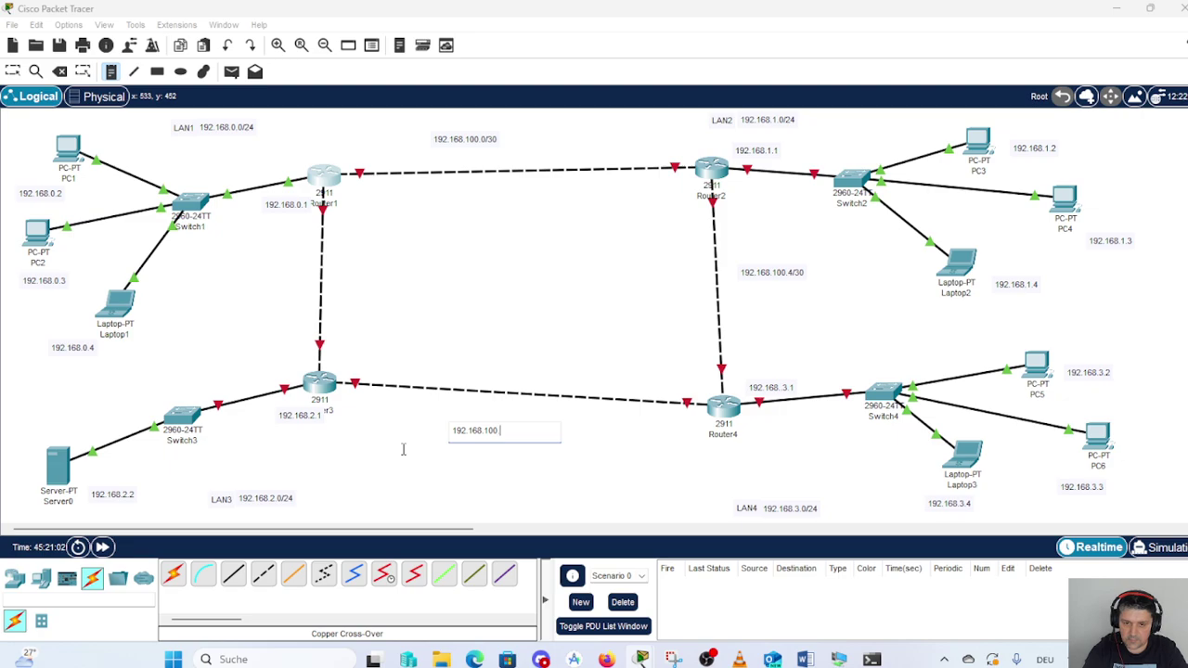
pyautogui.write('.8')
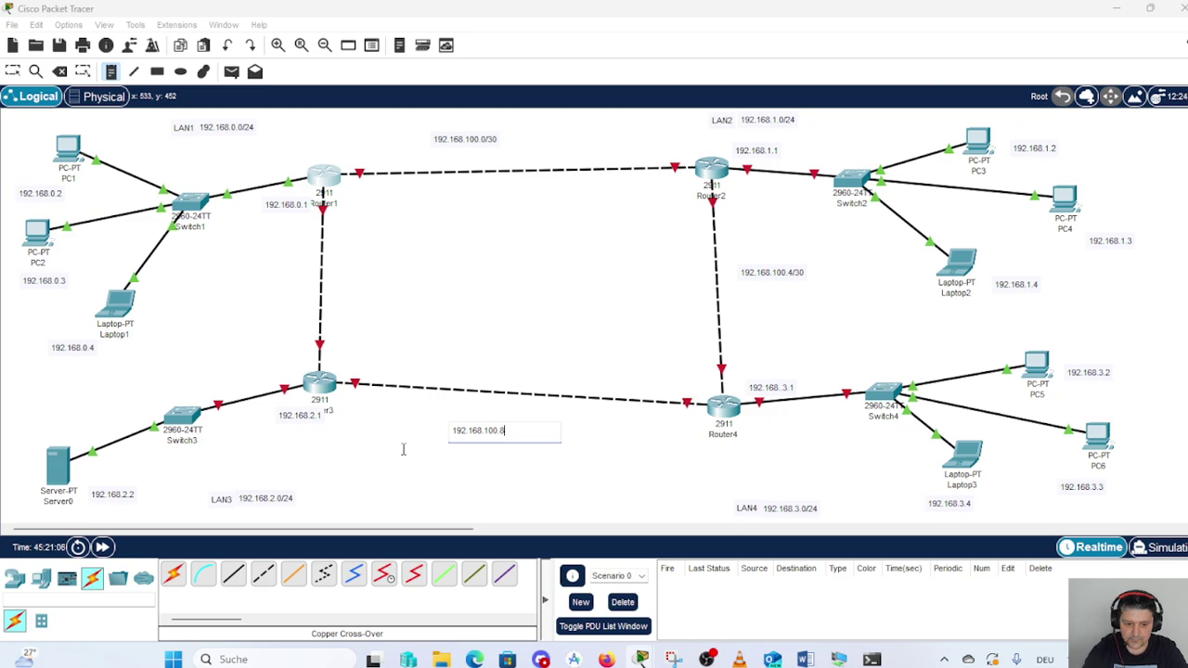
pyautogui.write('/30')
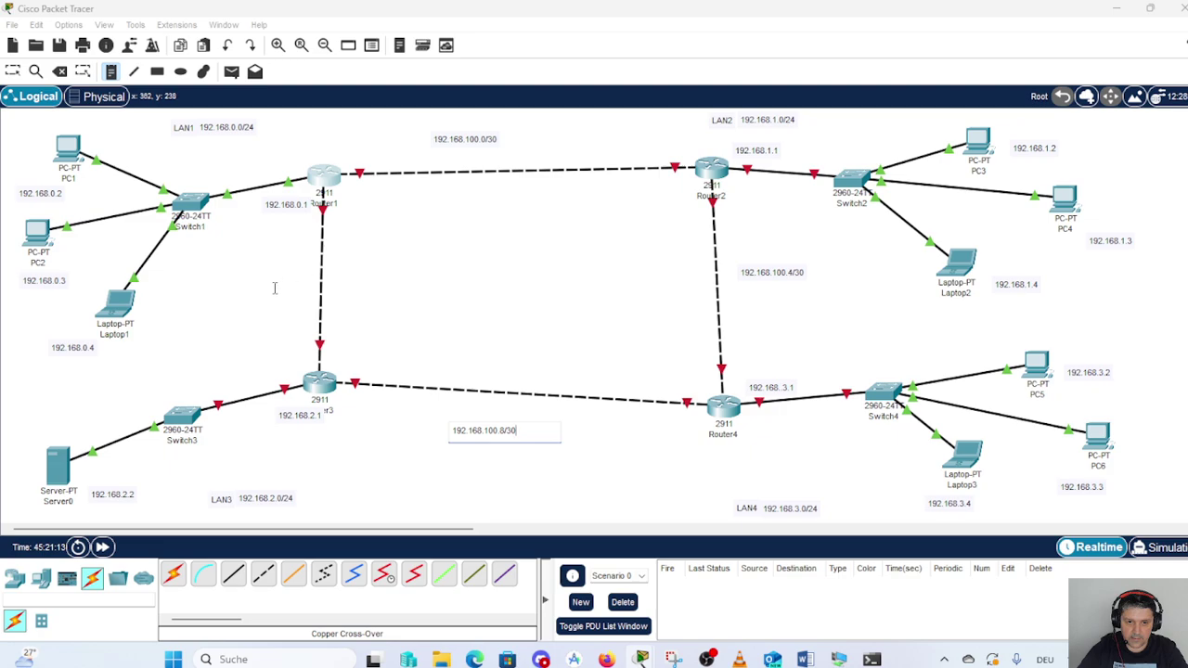
# - Place a note reading 192.168.100.12/30 beside the link between Router1 and Router3 and return to the Select tool
pyautogui.click(343, 282)
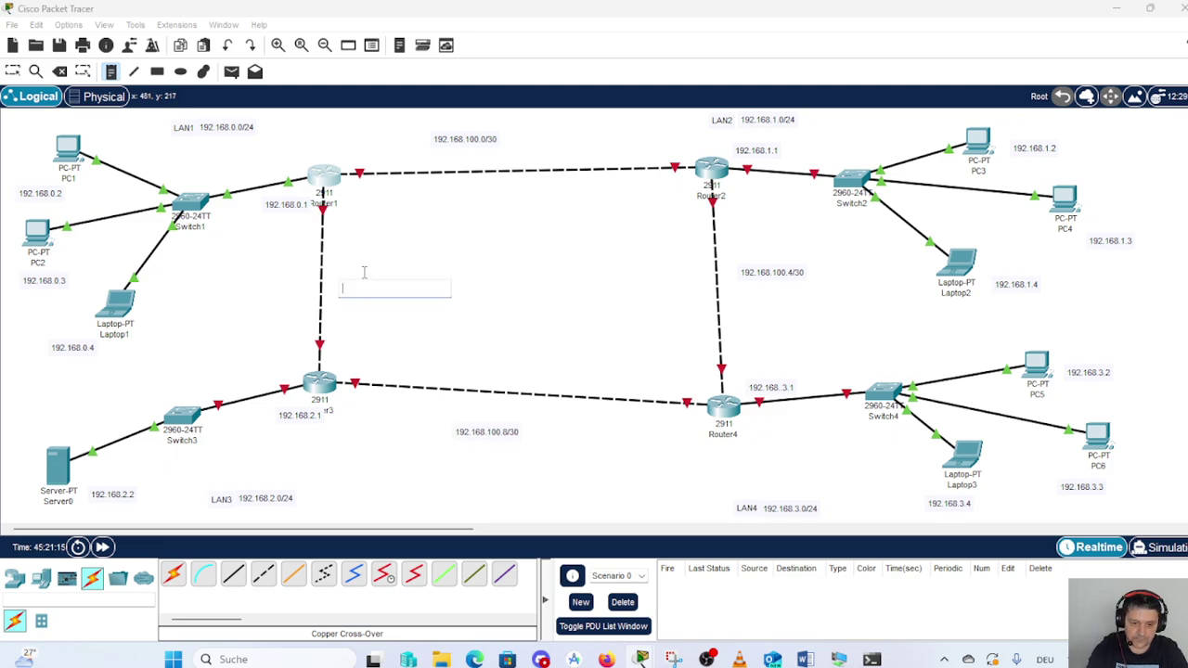
pyautogui.write('192')
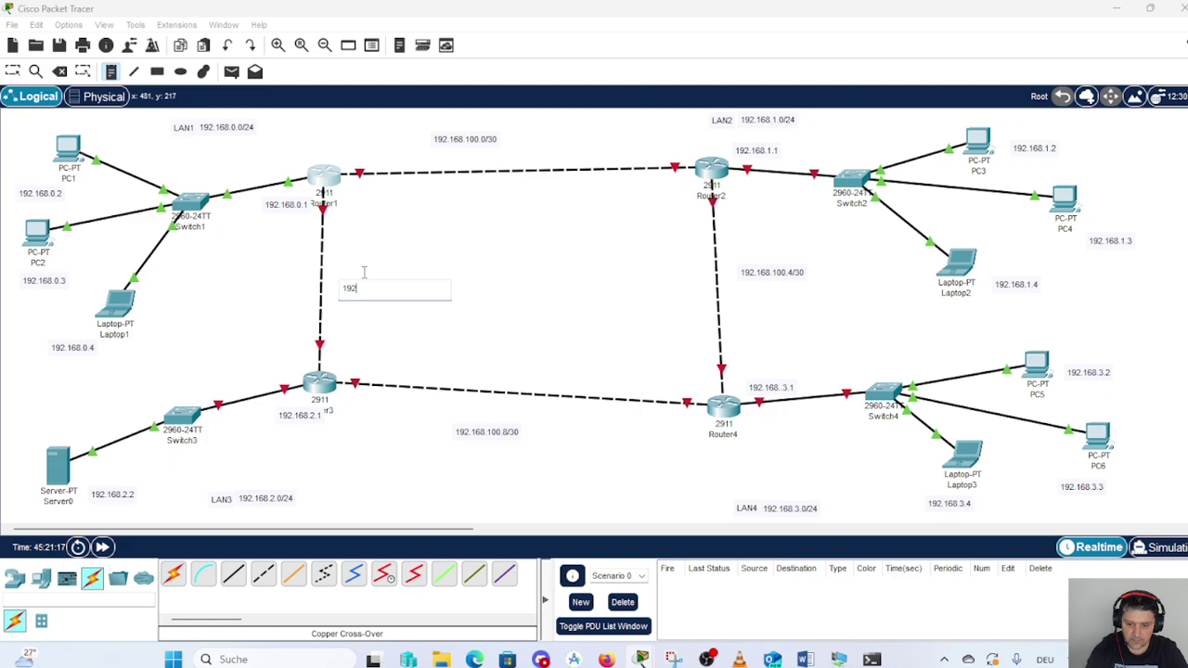
pyautogui.write('.1')
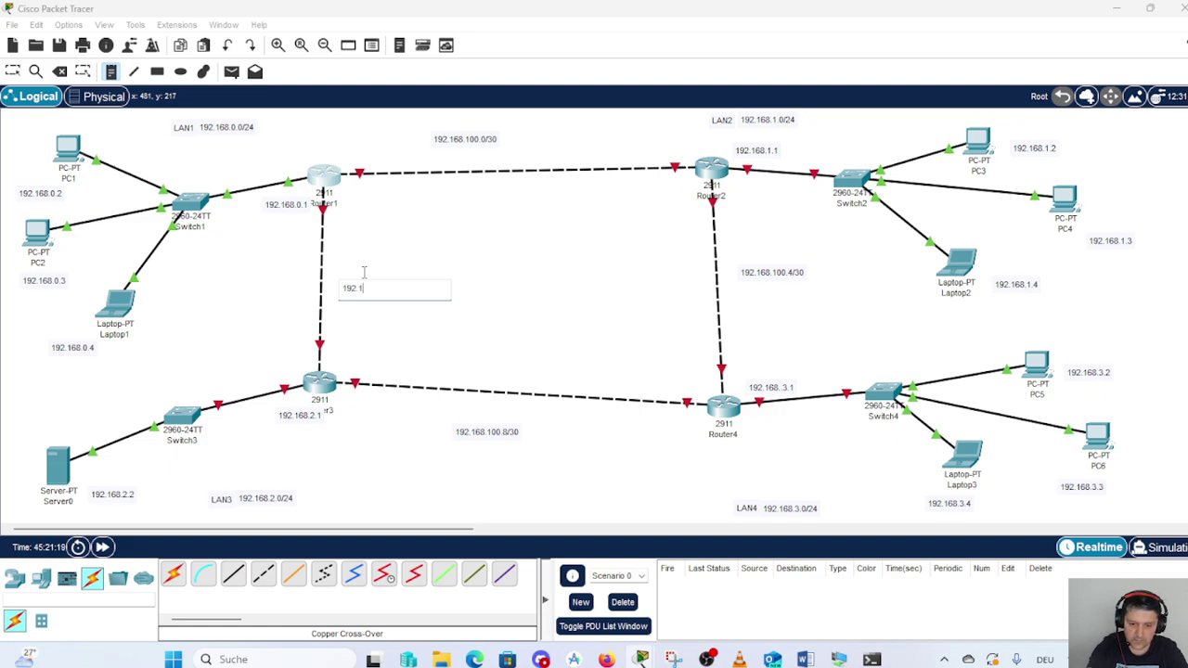
pyautogui.write('68.1')
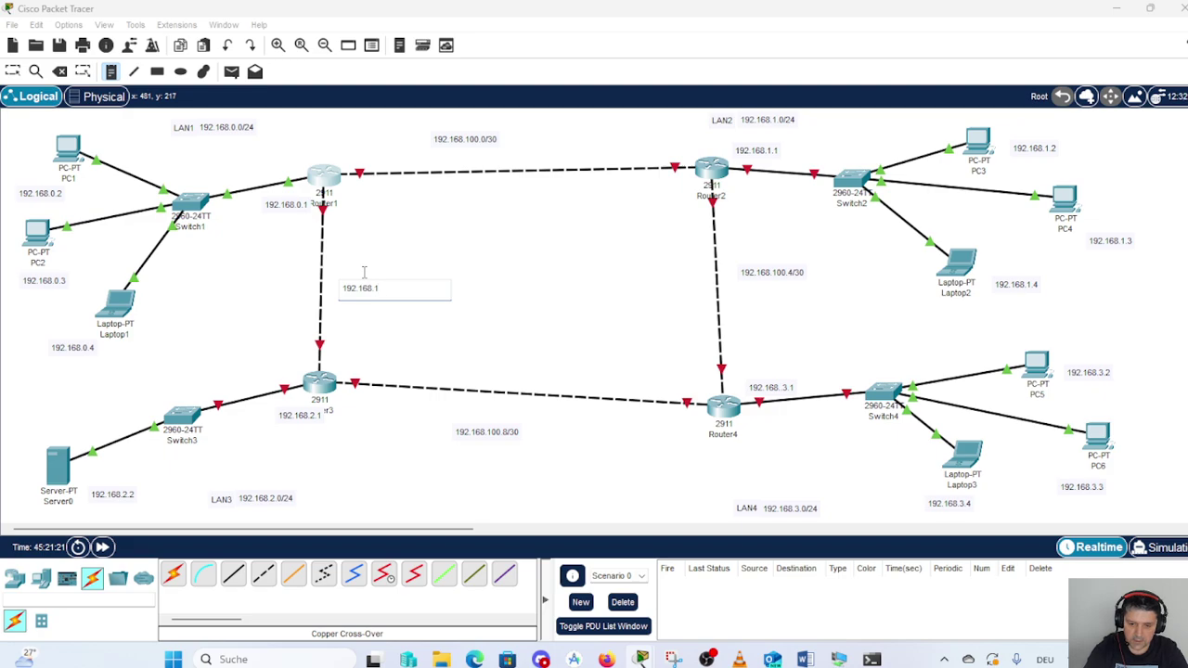
pyautogui.write('00')
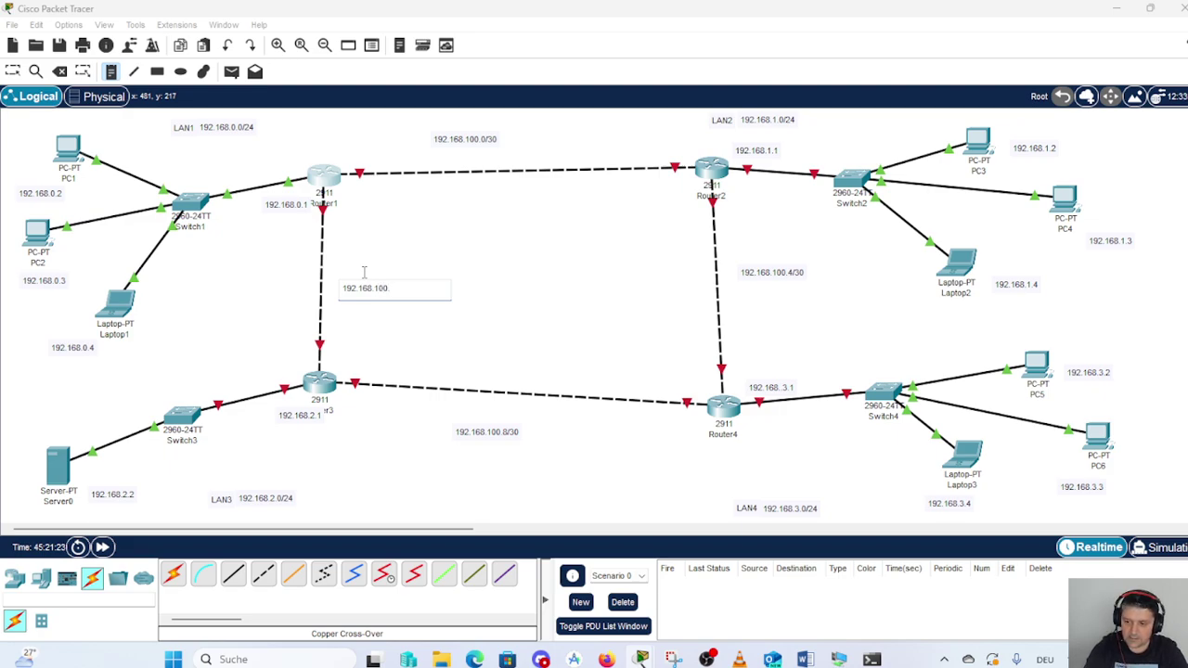
pyautogui.write('.12')
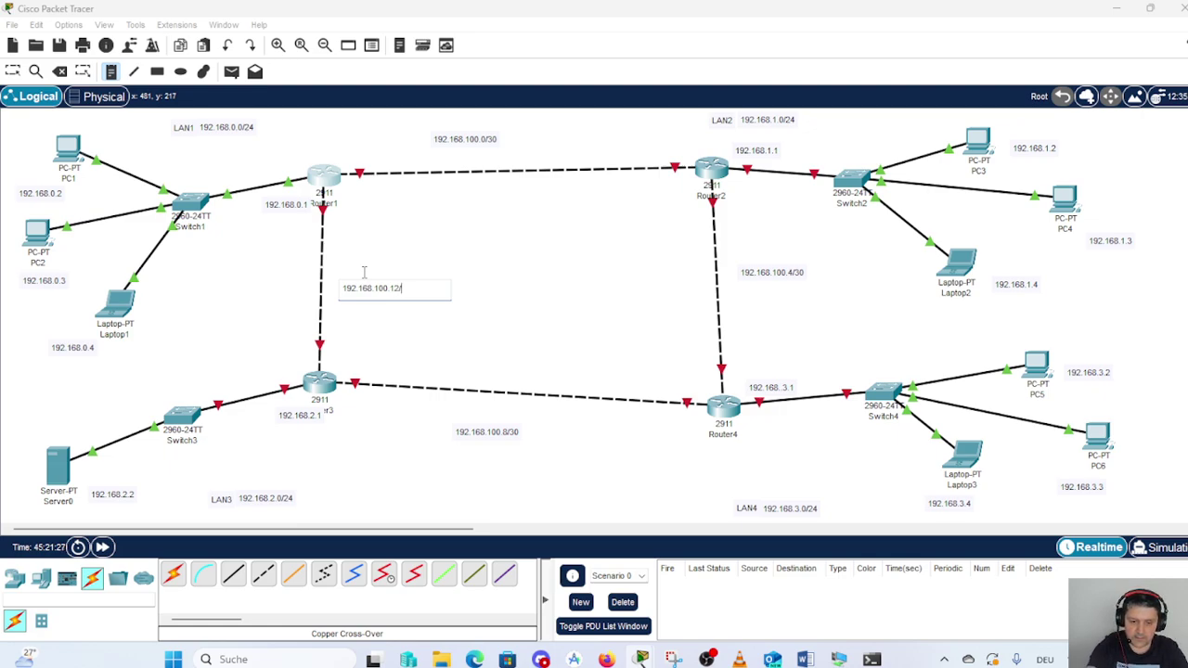
pyautogui.write('/30')
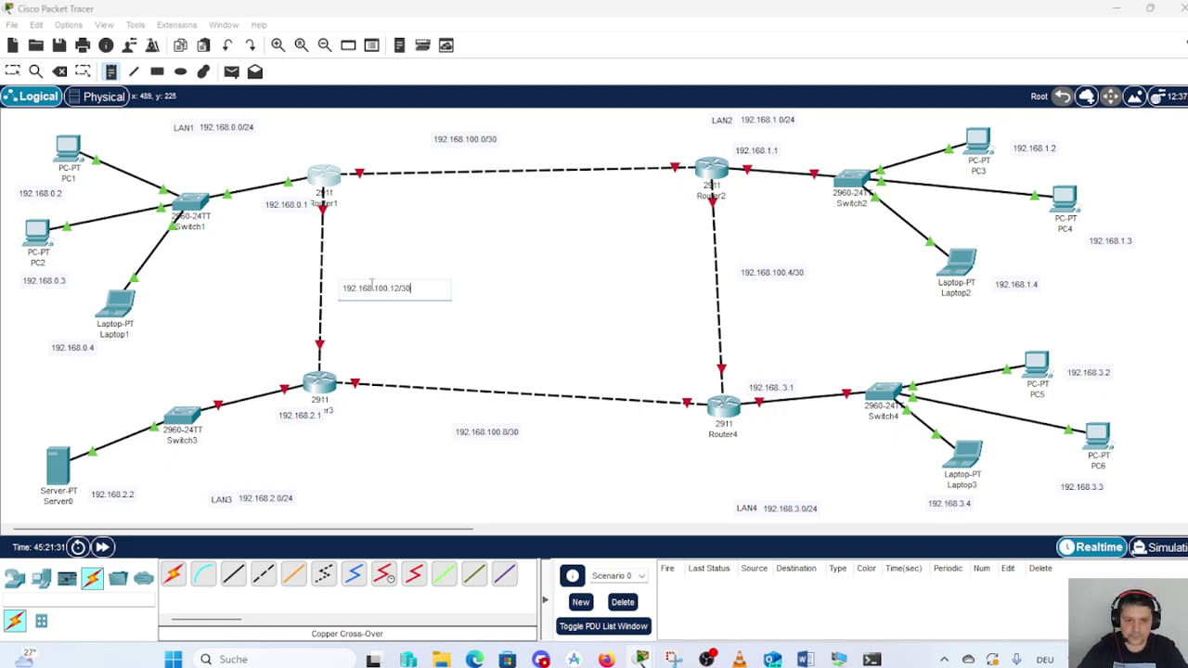
pyautogui.click(12, 71)
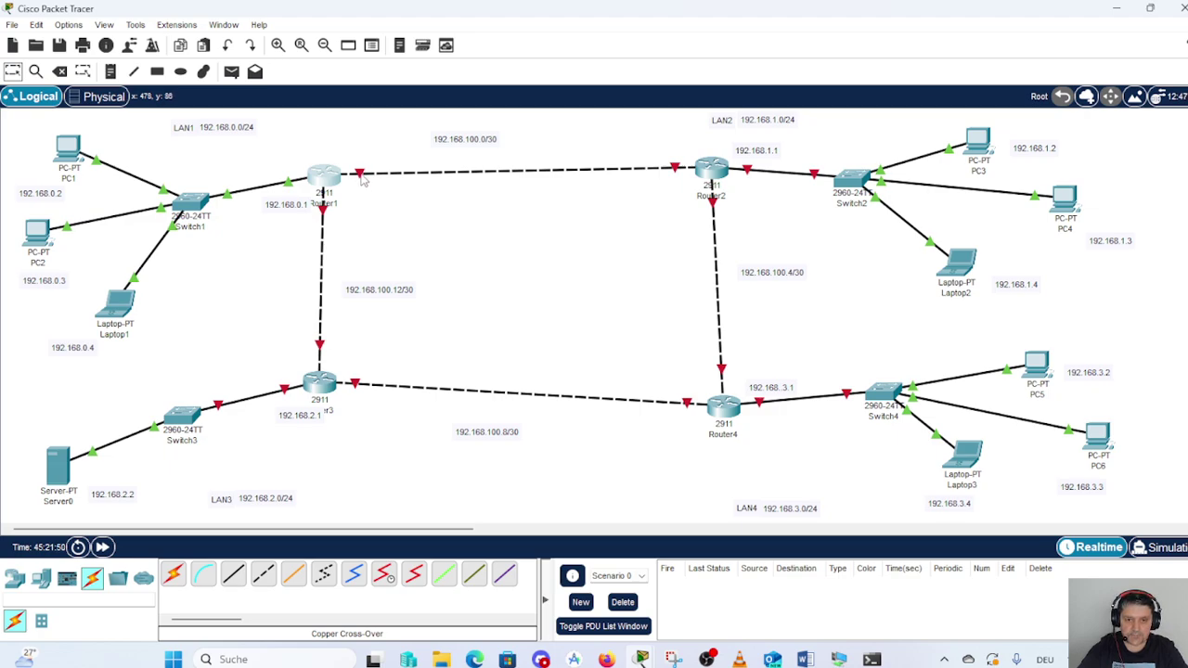
# - Open Router1's command line and enter configuration mode for interface Gig0/1
pyautogui.moveTo(363, 182)
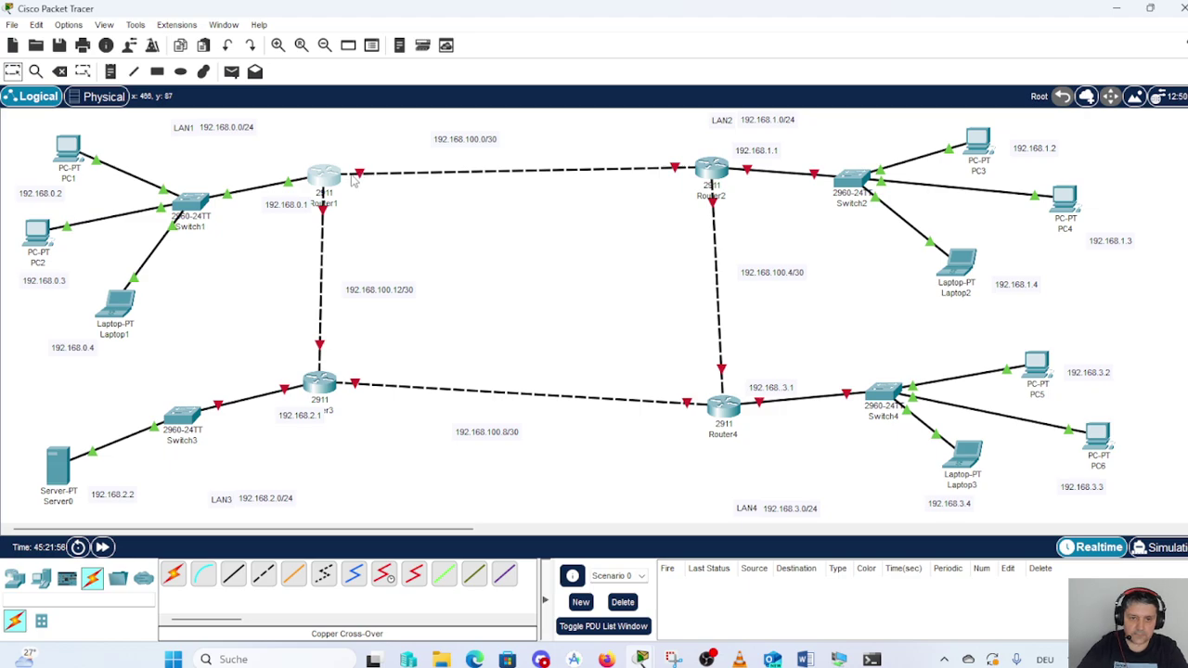
pyautogui.click(325, 178)
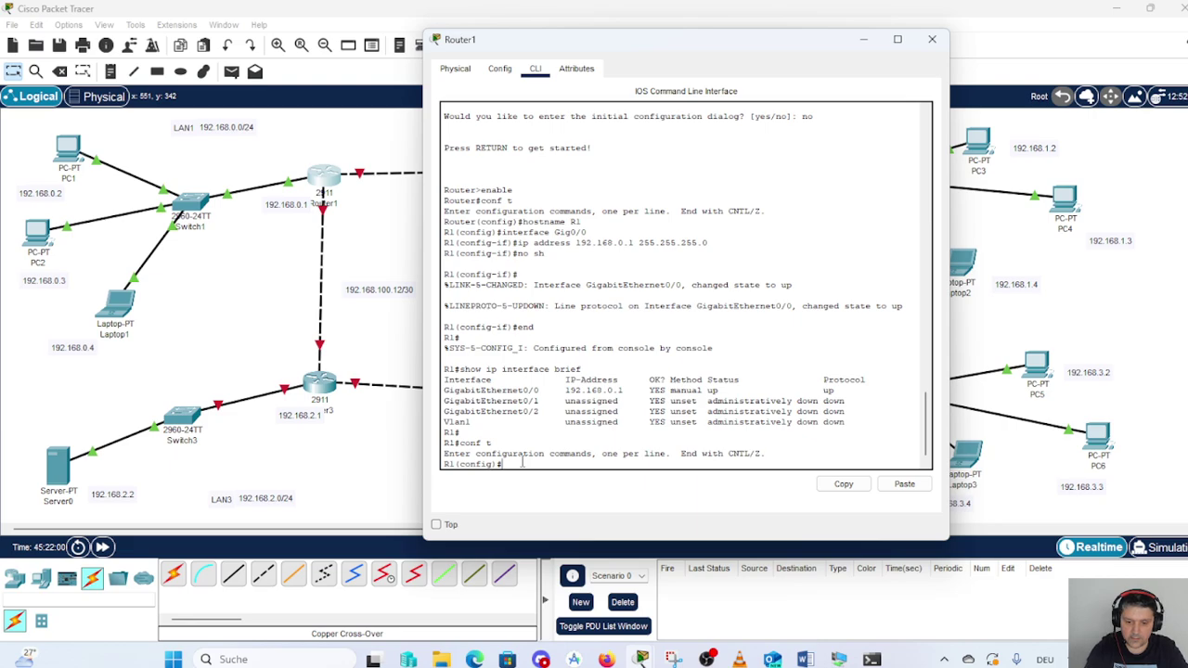
pyautogui.write('interface G')
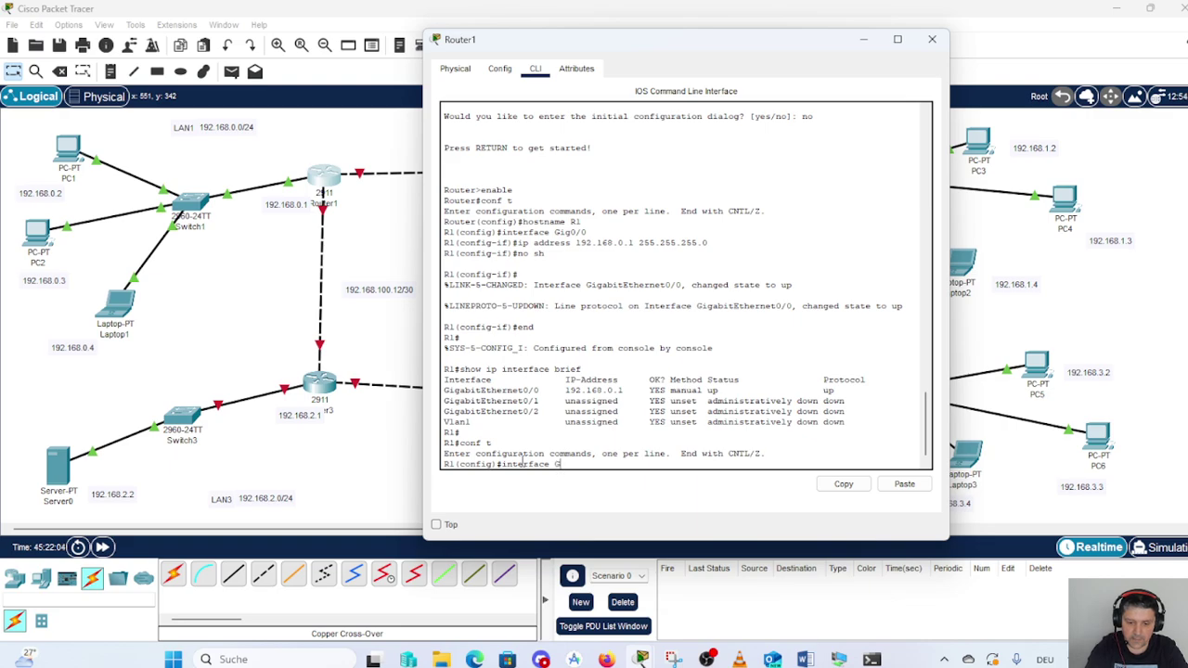
pyautogui.write('ig')
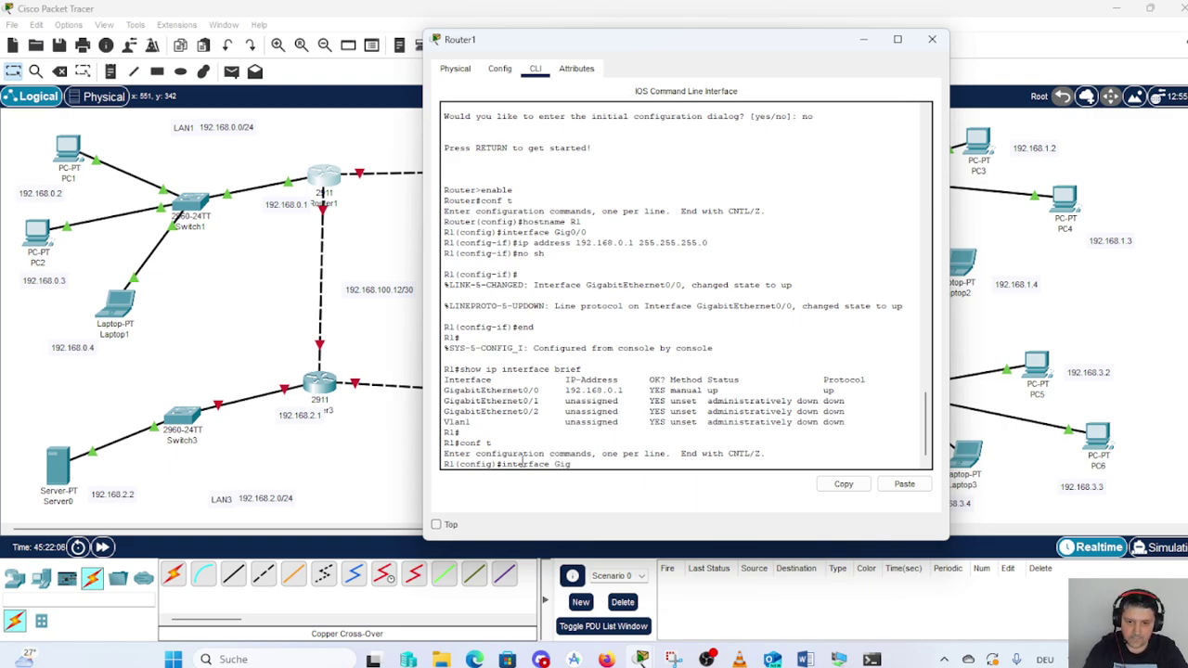
pyautogui.write('0')
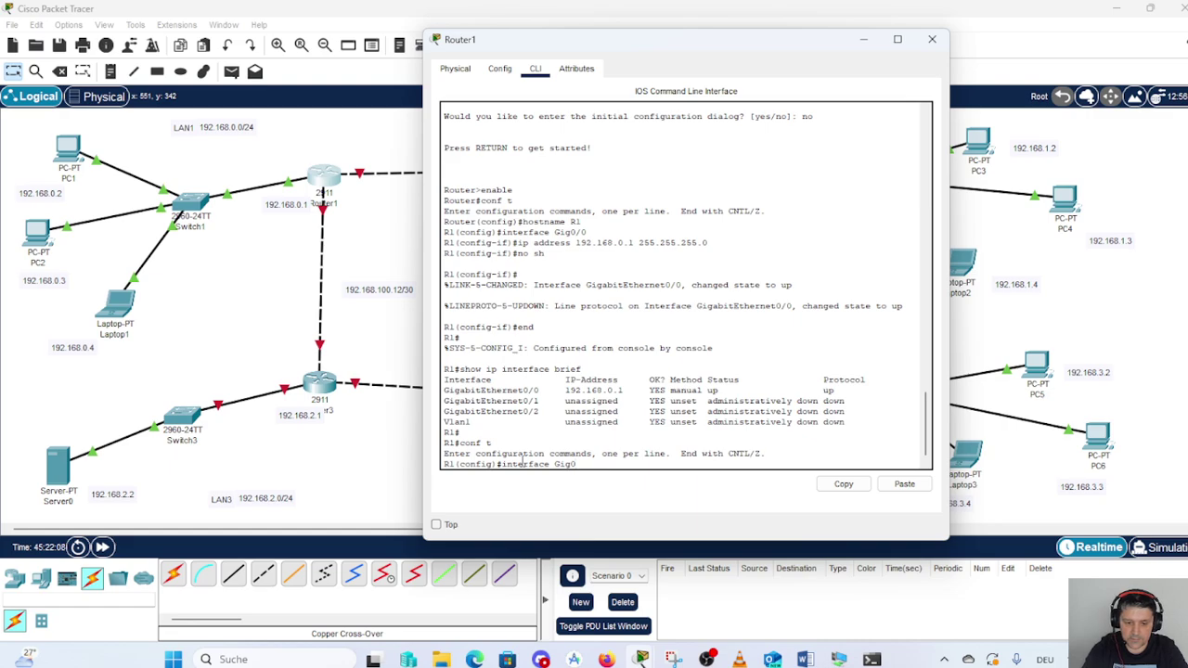
pyautogui.write('/')
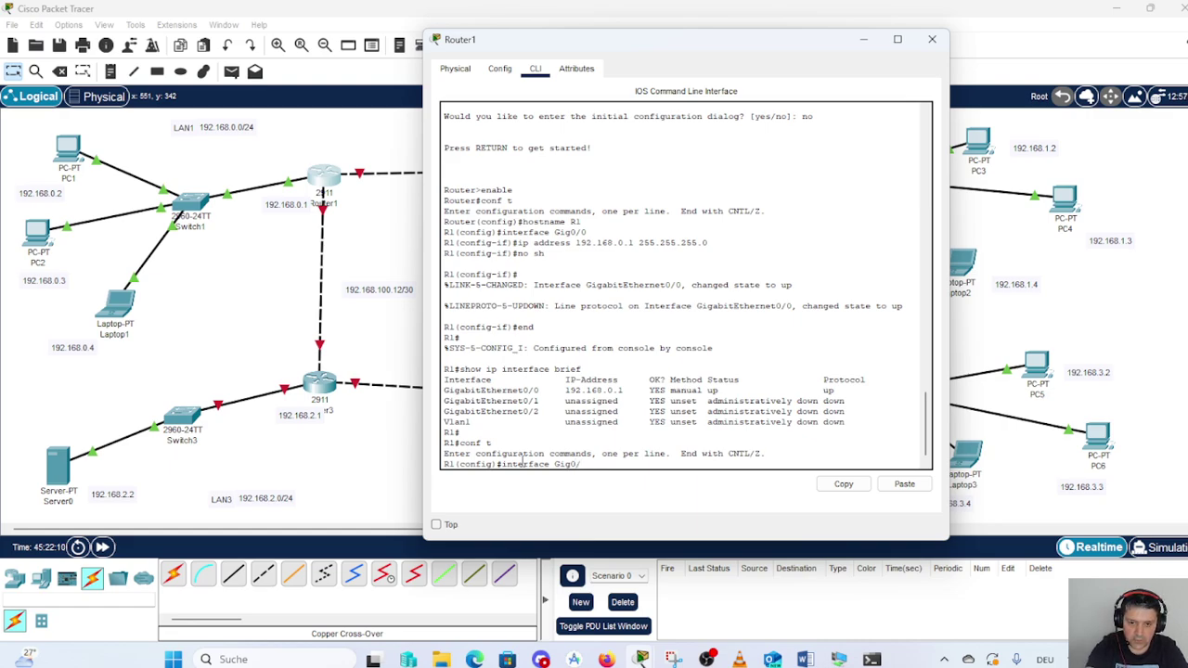
pyautogui.write('1')
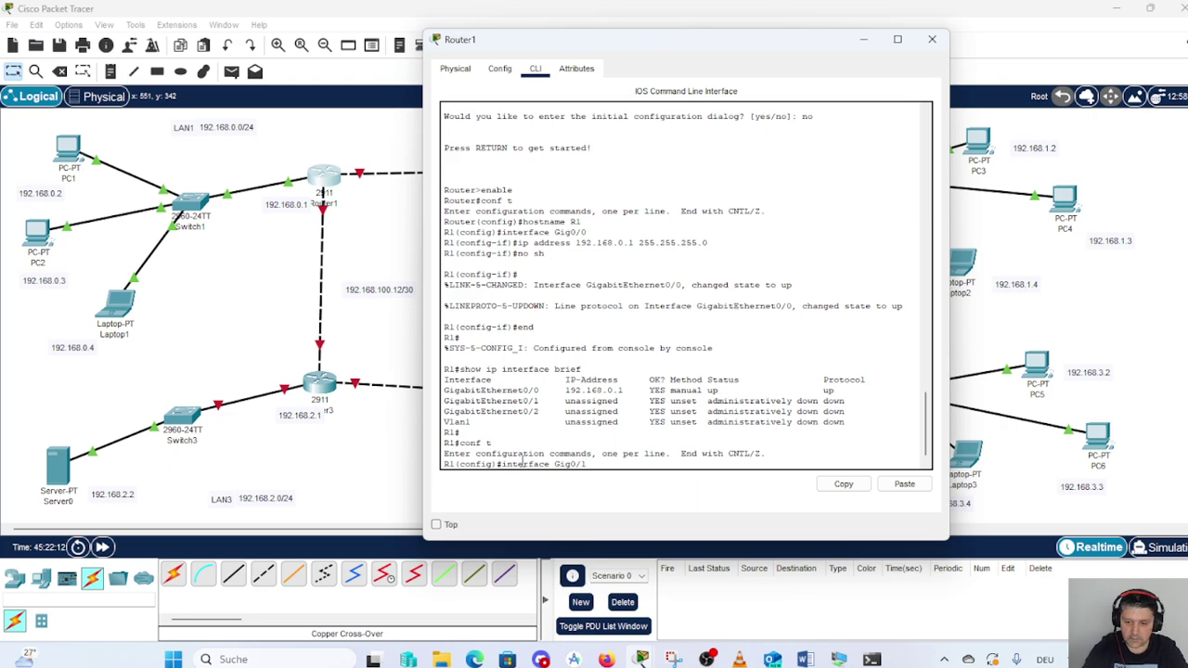
pyautogui.press('Return')
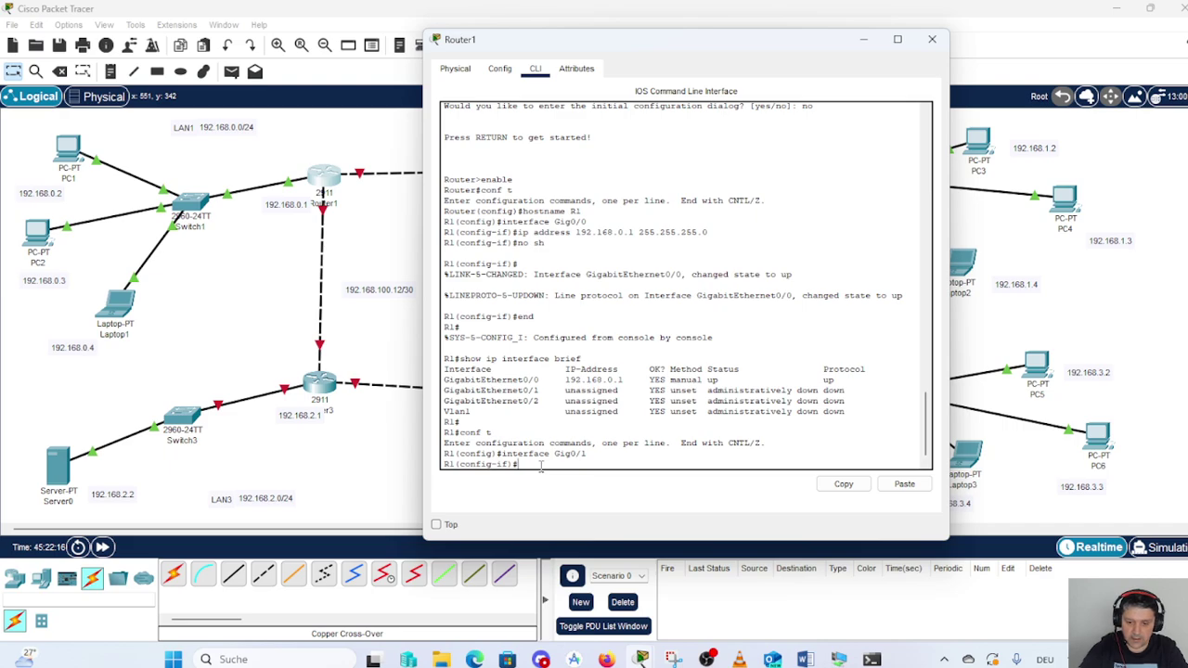
# - Assign IP address 192.168.100.1 with subnet mask 255.255.255.0 to Router1's Gig0/1 interface
pyautogui.write('ip add')
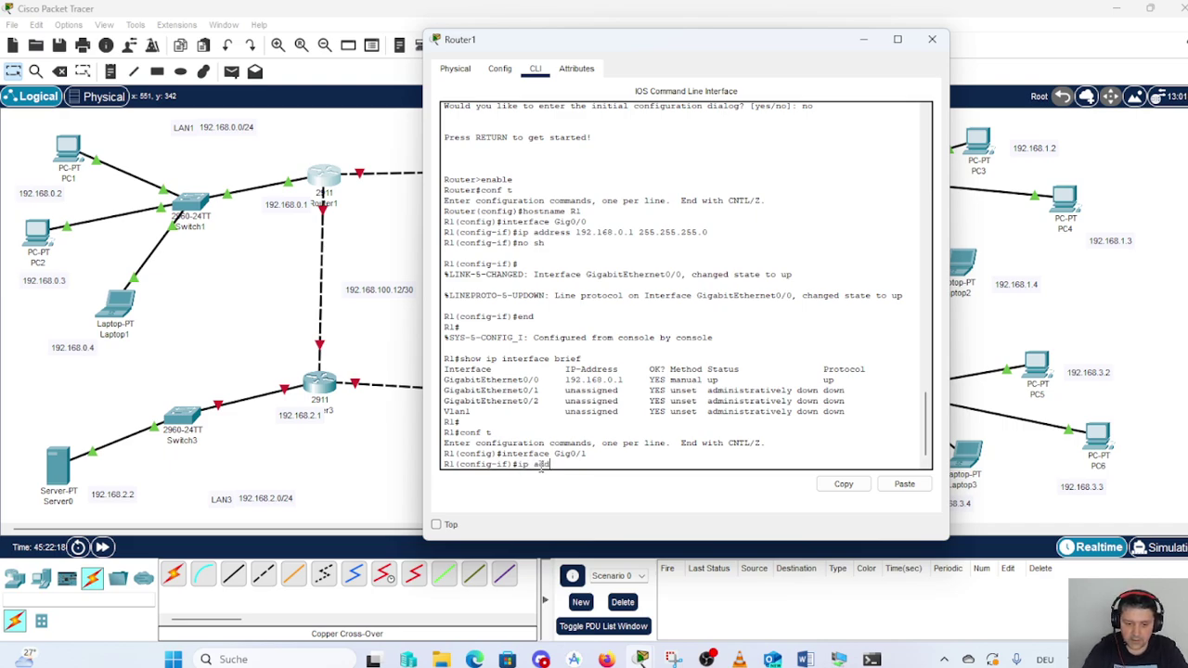
pyautogui.write('ress')
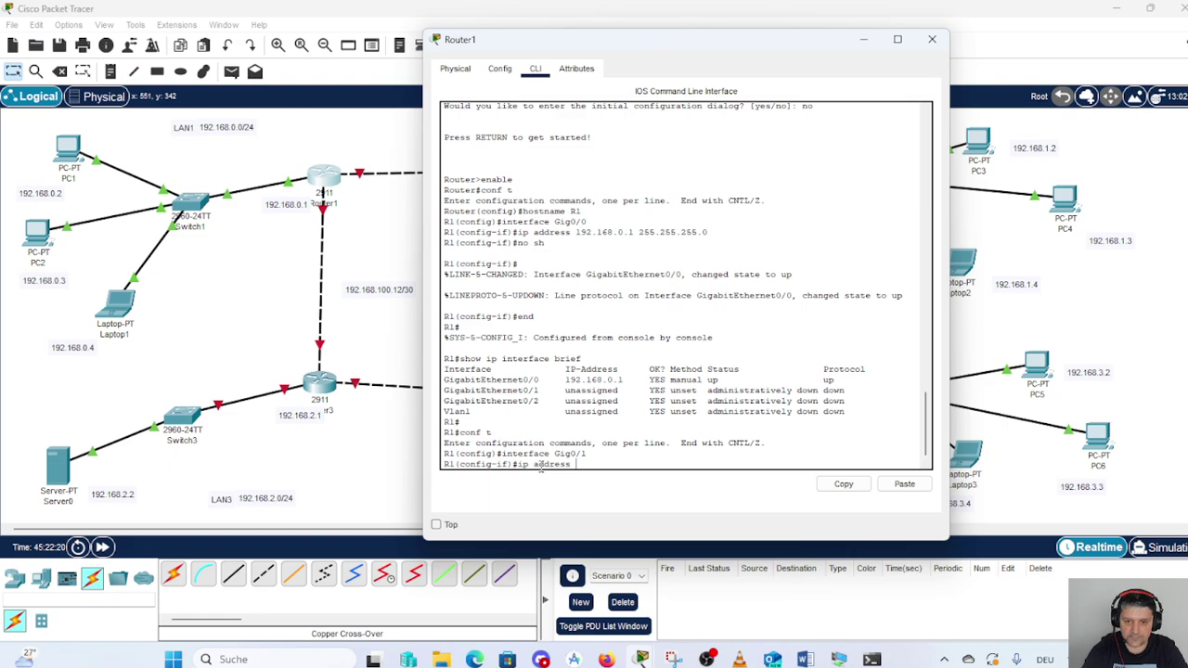
pyautogui.moveTo(677, 41); pyautogui.dragTo(830, 52)
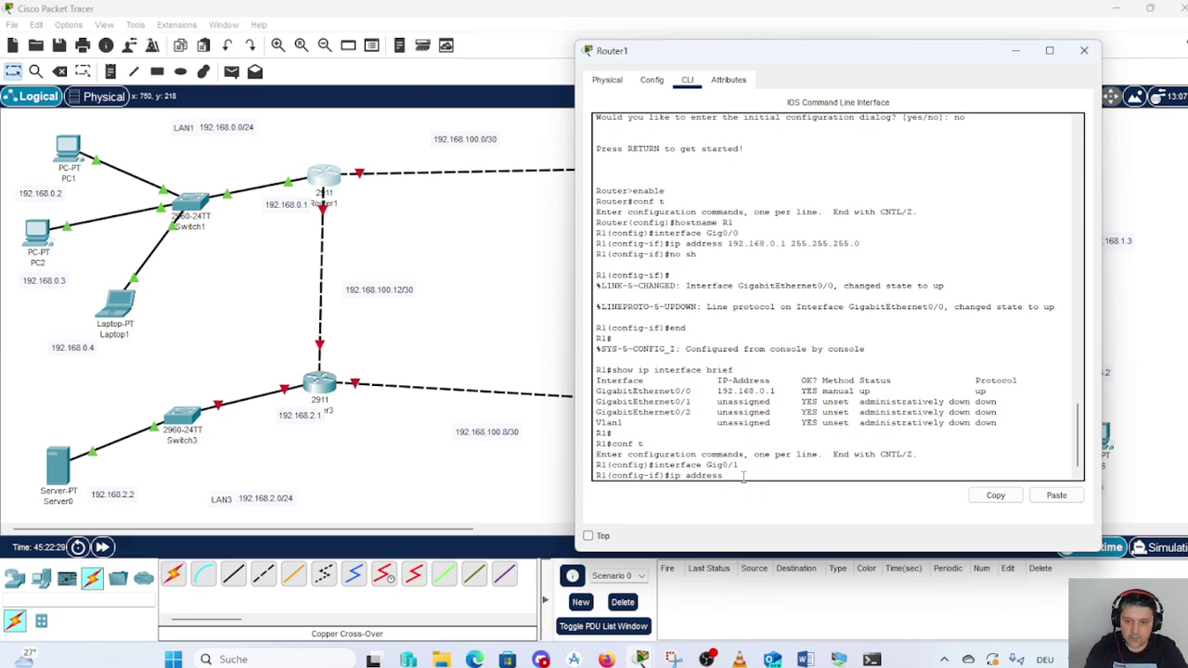
pyautogui.write('192')
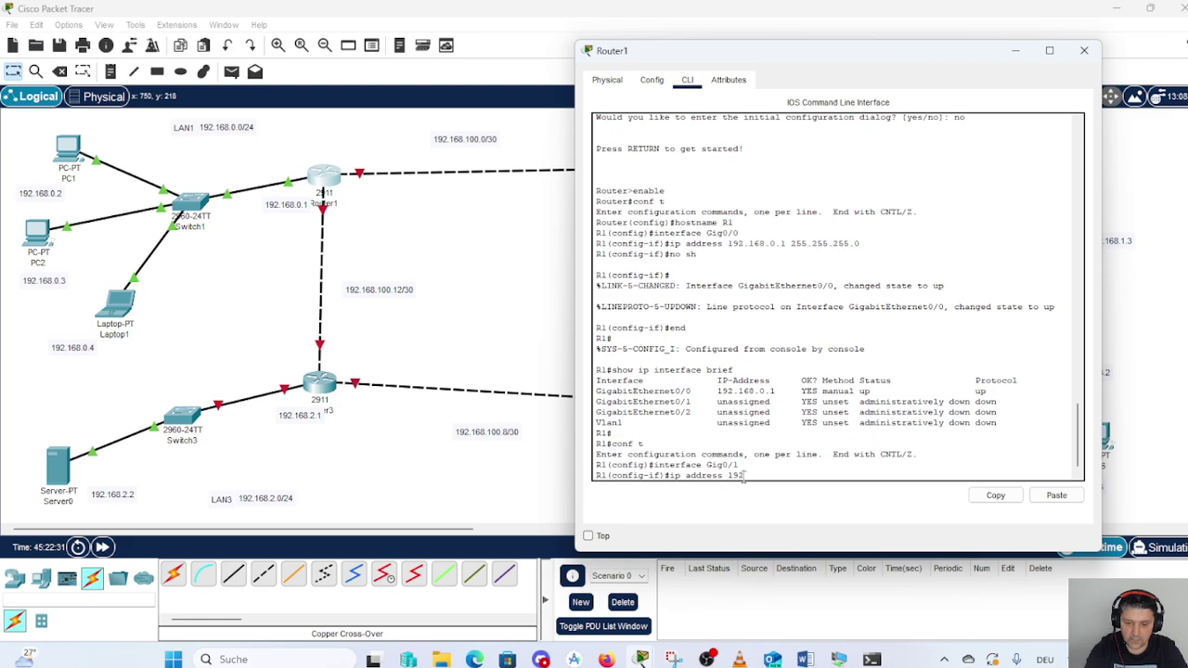
pyautogui.write('.168.1')
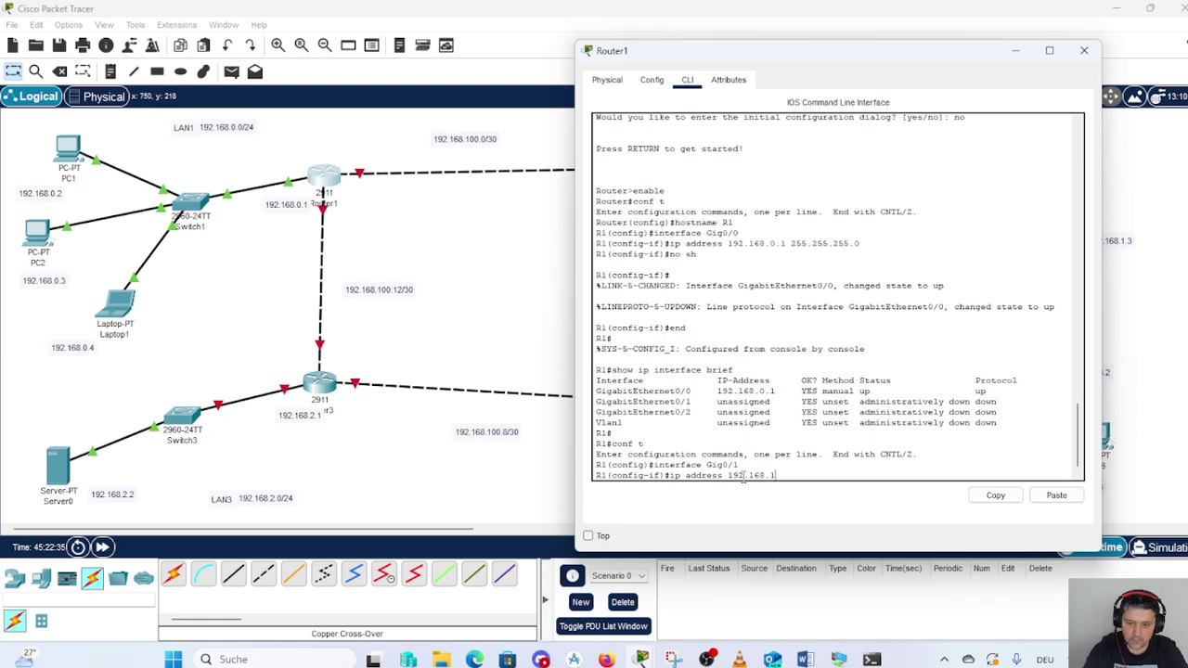
pyautogui.write('00.')
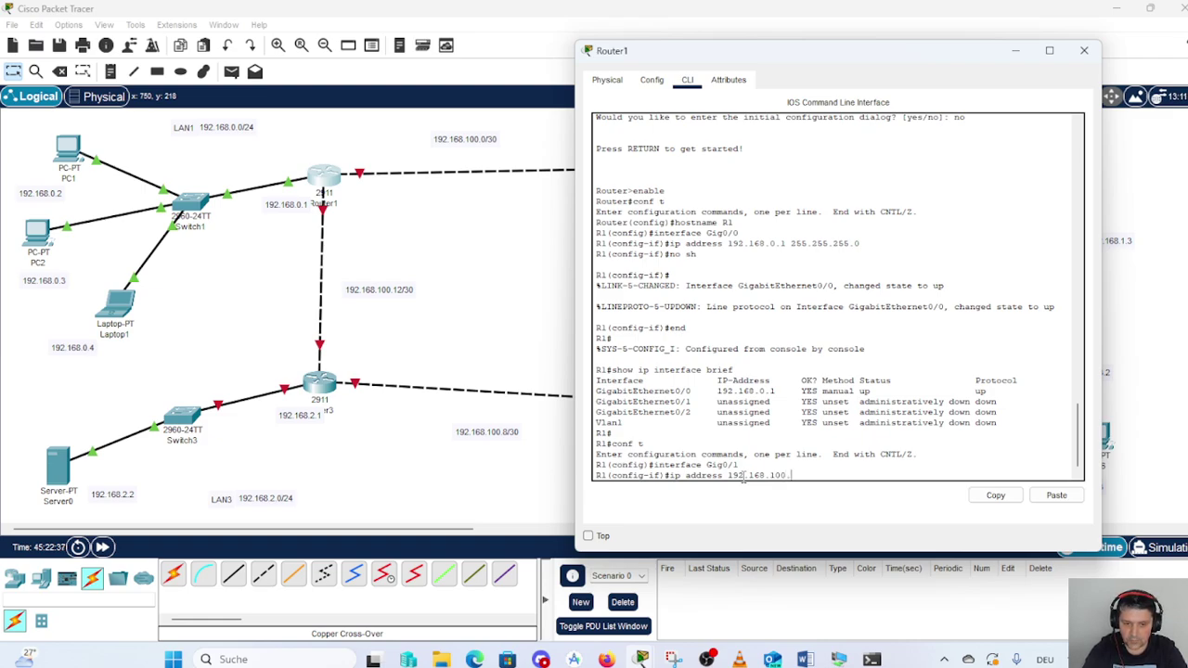
pyautogui.write('1')
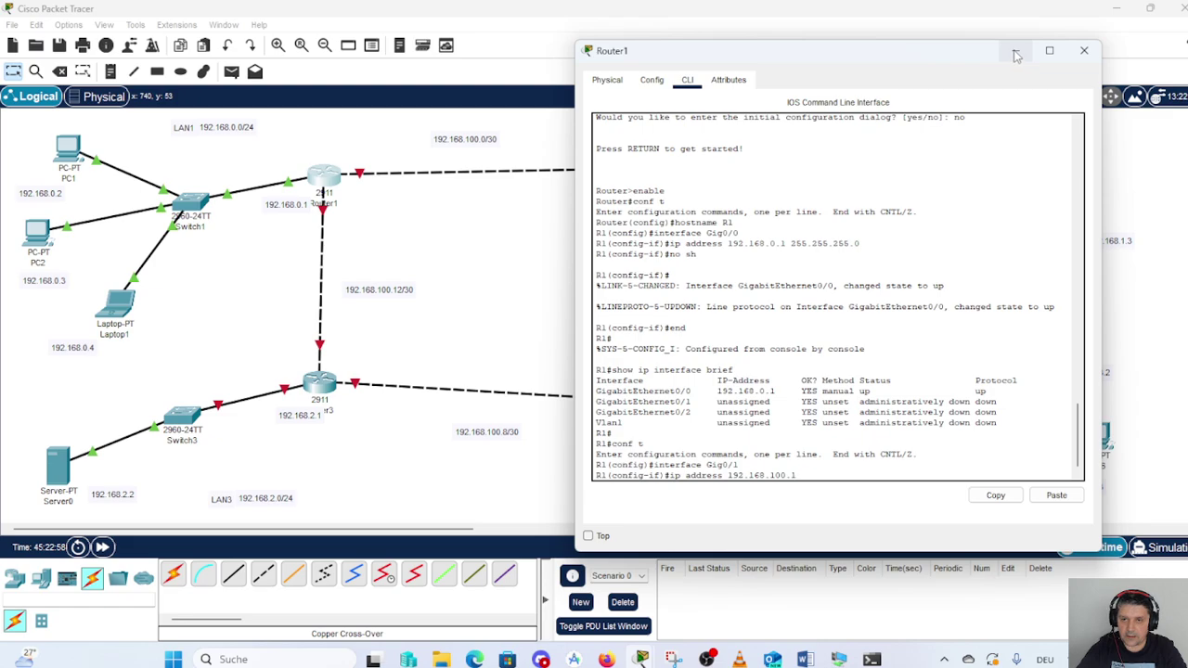
pyautogui.moveTo(876, 50); pyautogui.dragTo(787, 78)
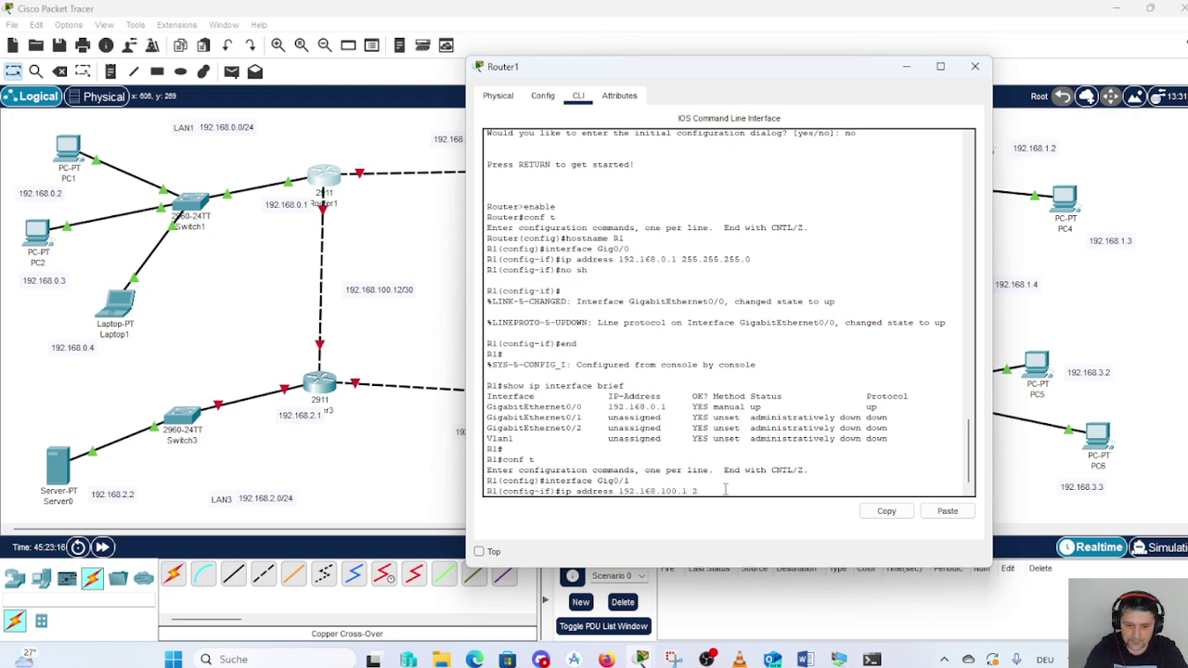
pyautogui.write('255.255')
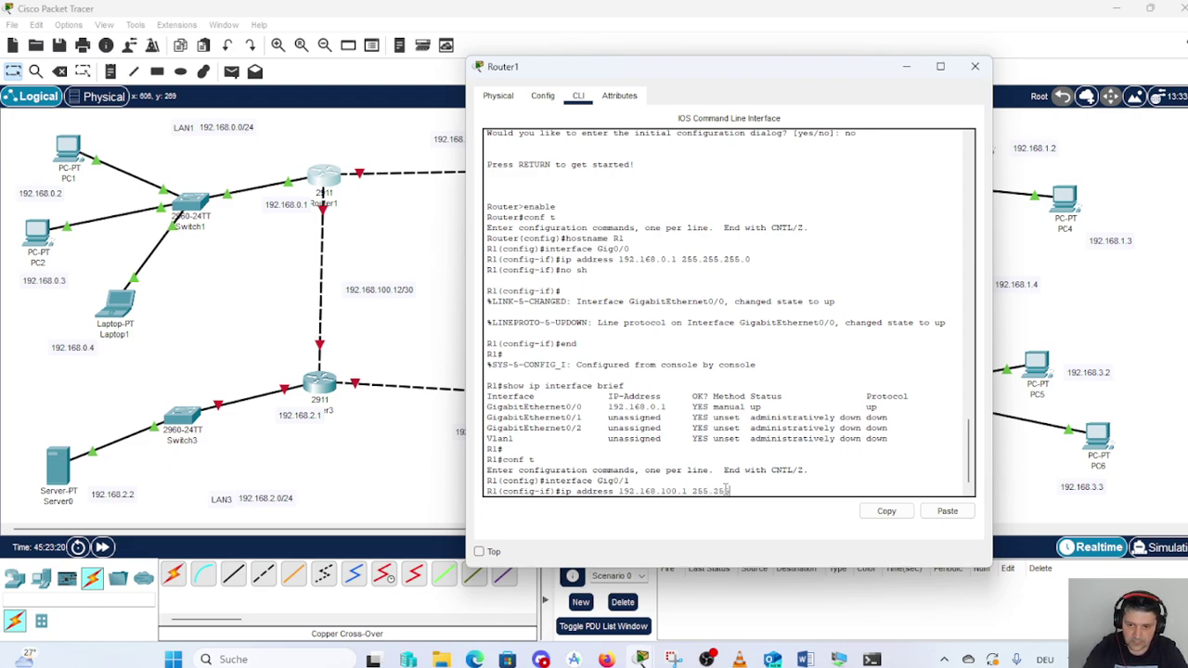
pyautogui.write('.')
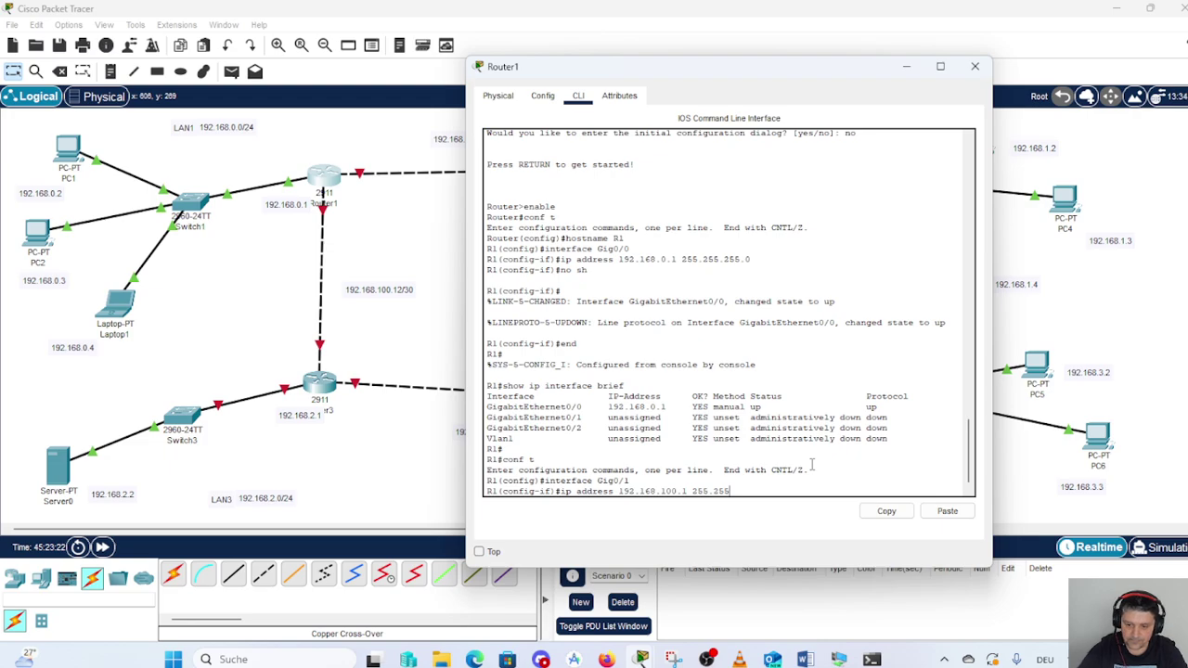
pyautogui.write('255')
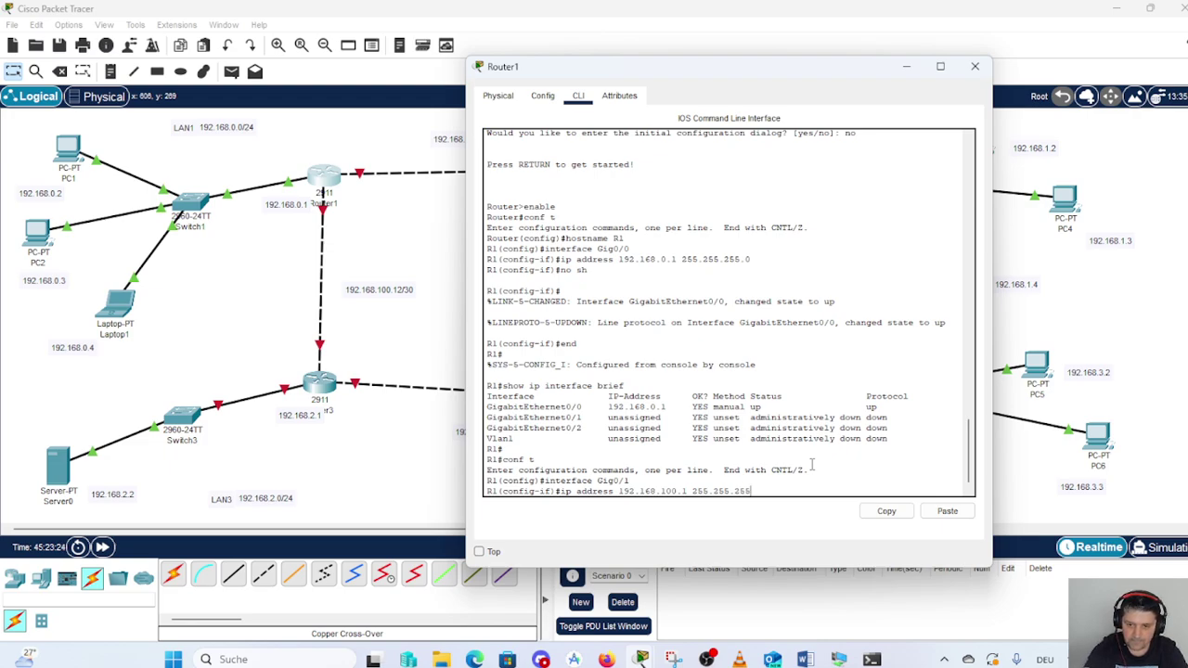
pyautogui.write('.0')
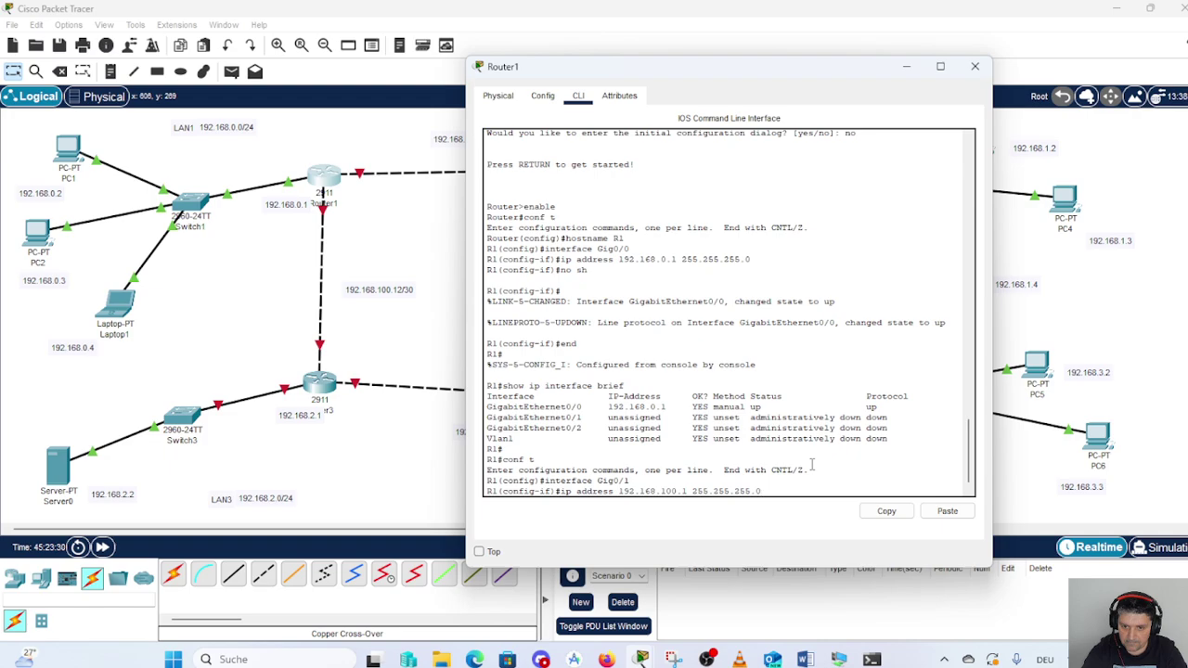
pyautogui.press('Return')
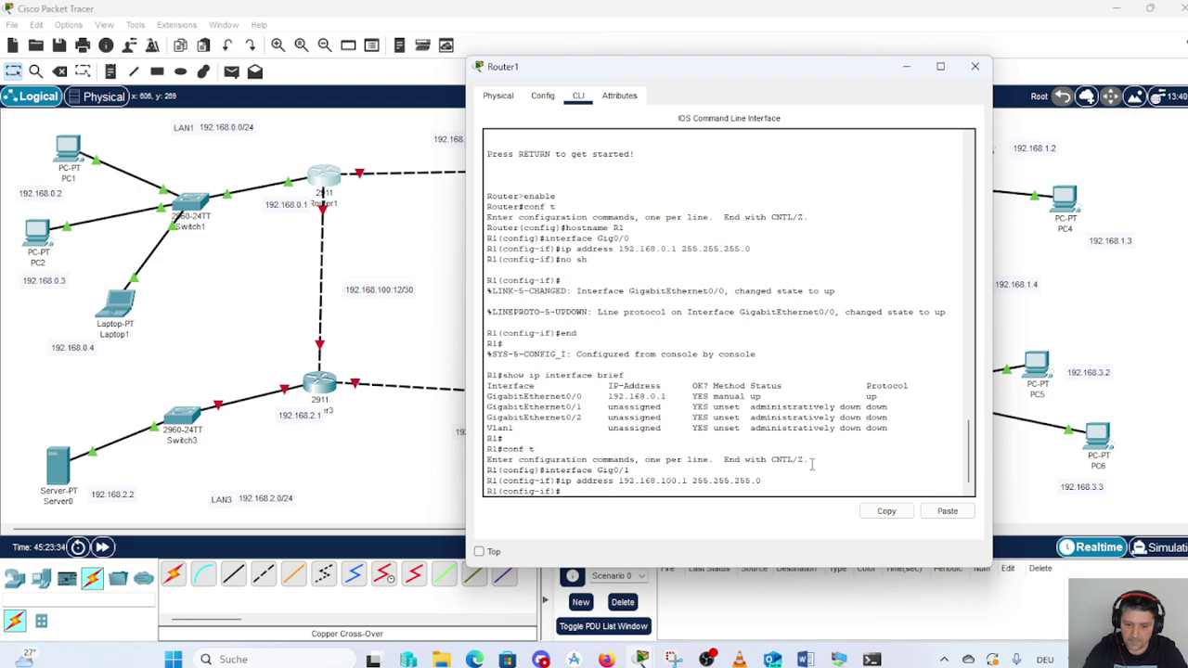
# - Enable Router1's Gig0/1 interface with the no sh command and leave interface configuration mode
pyautogui.write('no s')
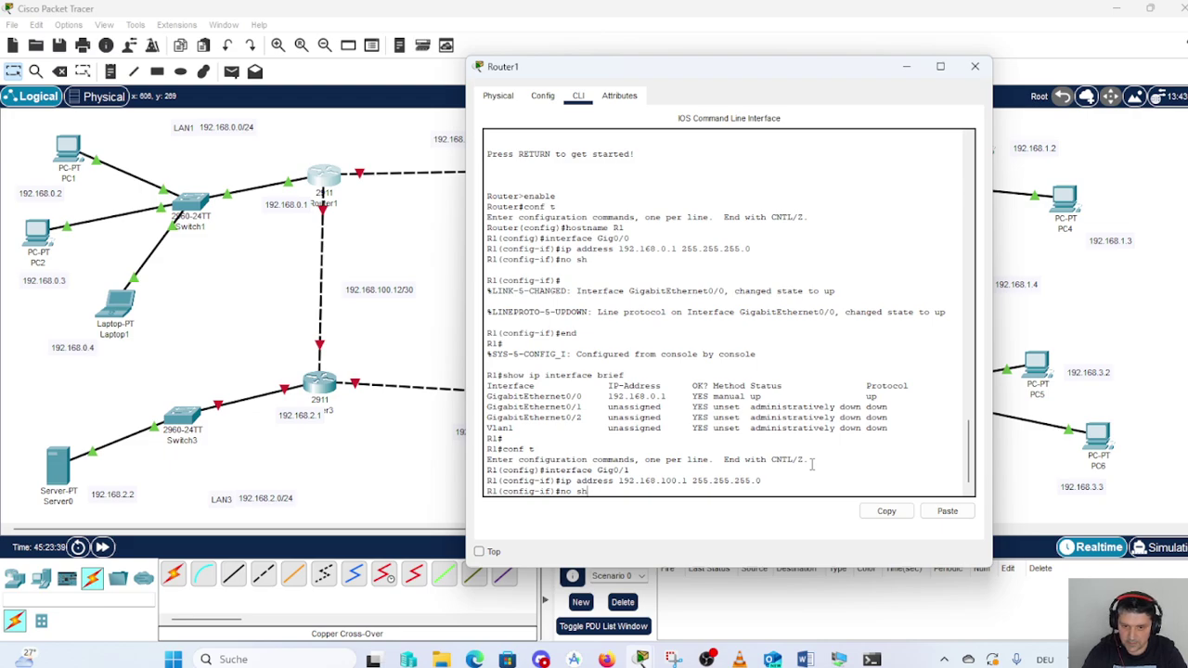
pyautogui.write('h')
pyautogui.press('Return')
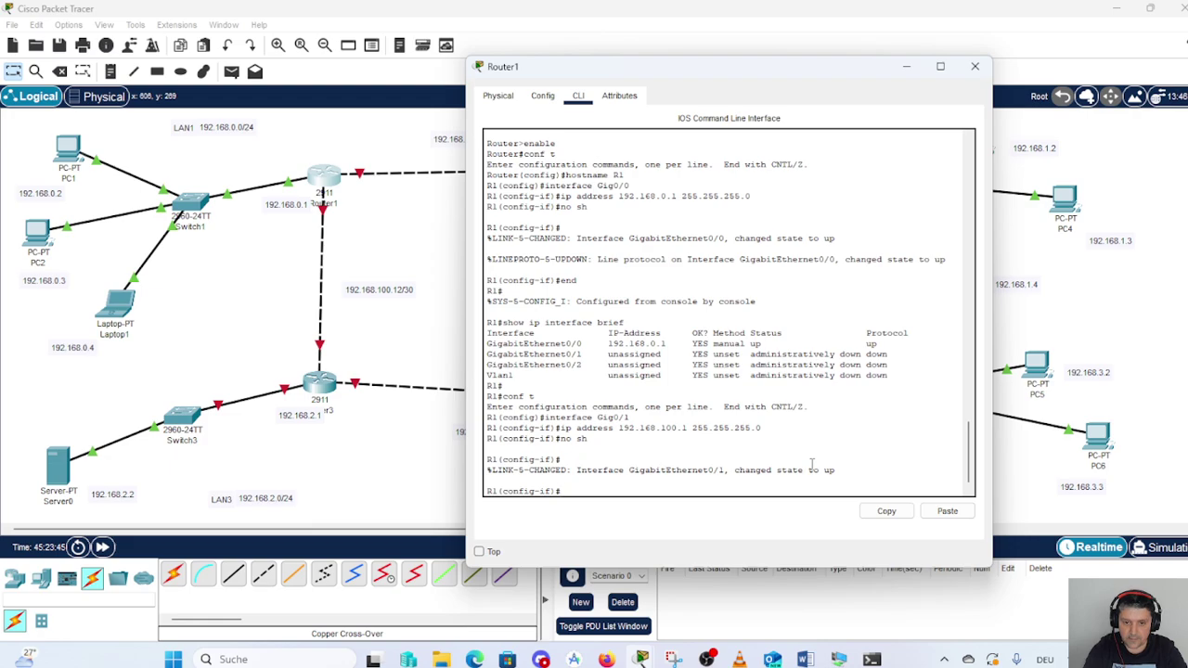
pyautogui.write('e')
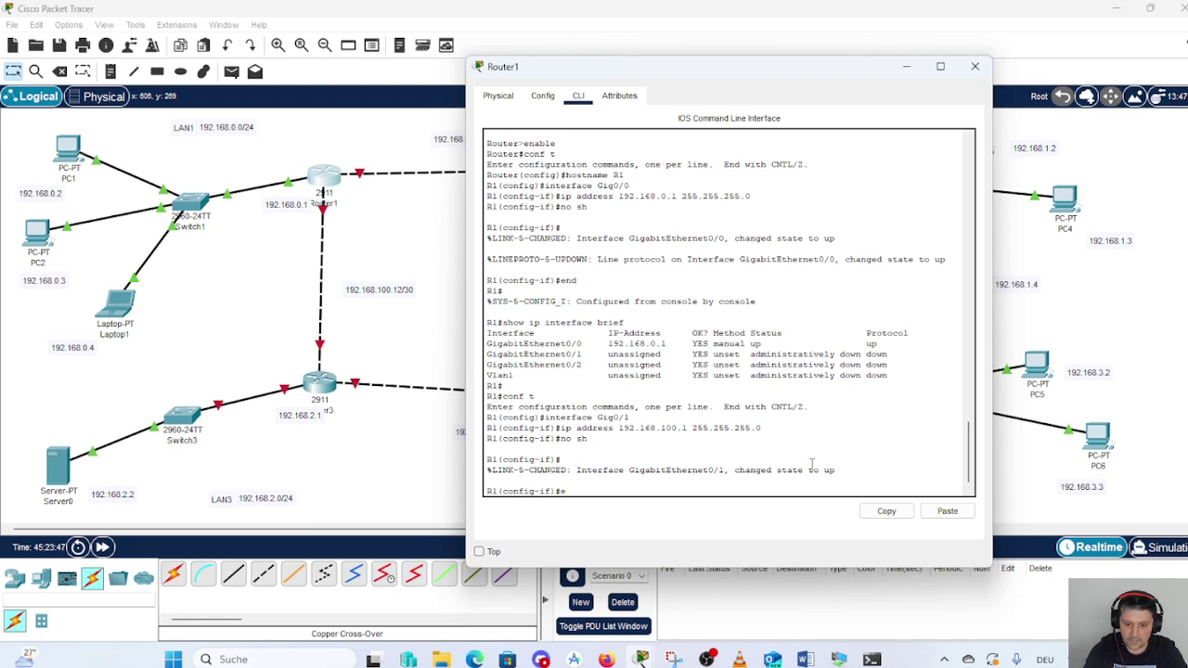
# - End R1's Gig0/1 interface configuration, re-enter global configuration mode and select interface Gig0/2
pyautogui.write('nd')
pyautogui.press('Return')
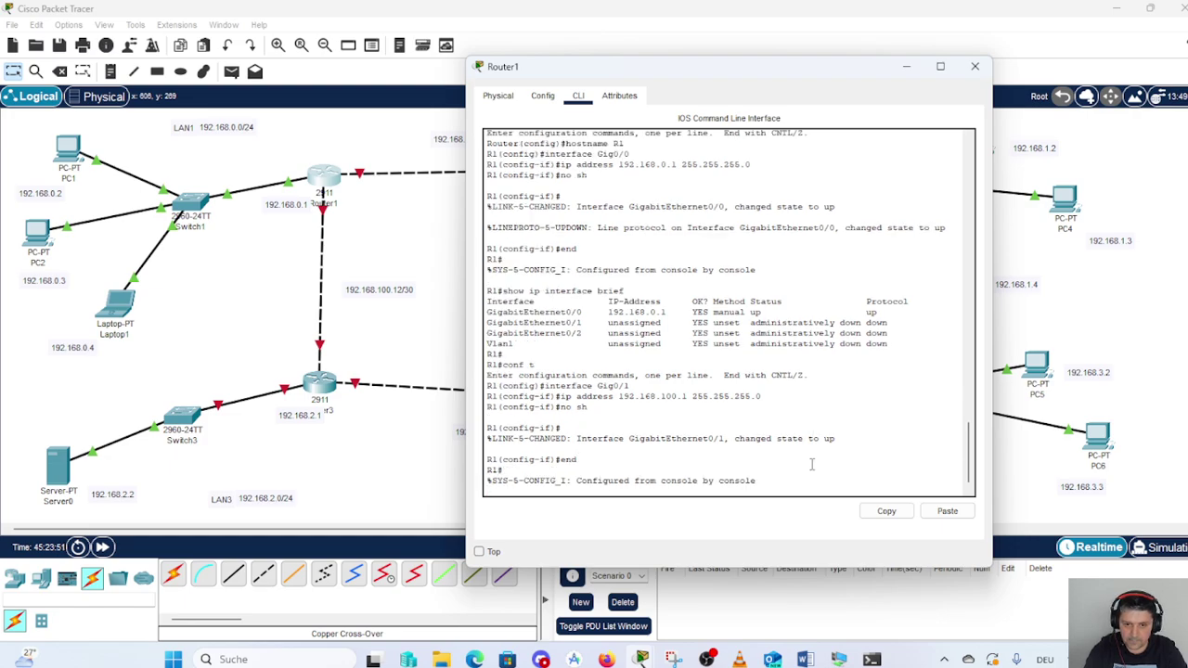
pyautogui.press('Return')
pyautogui.write('c')
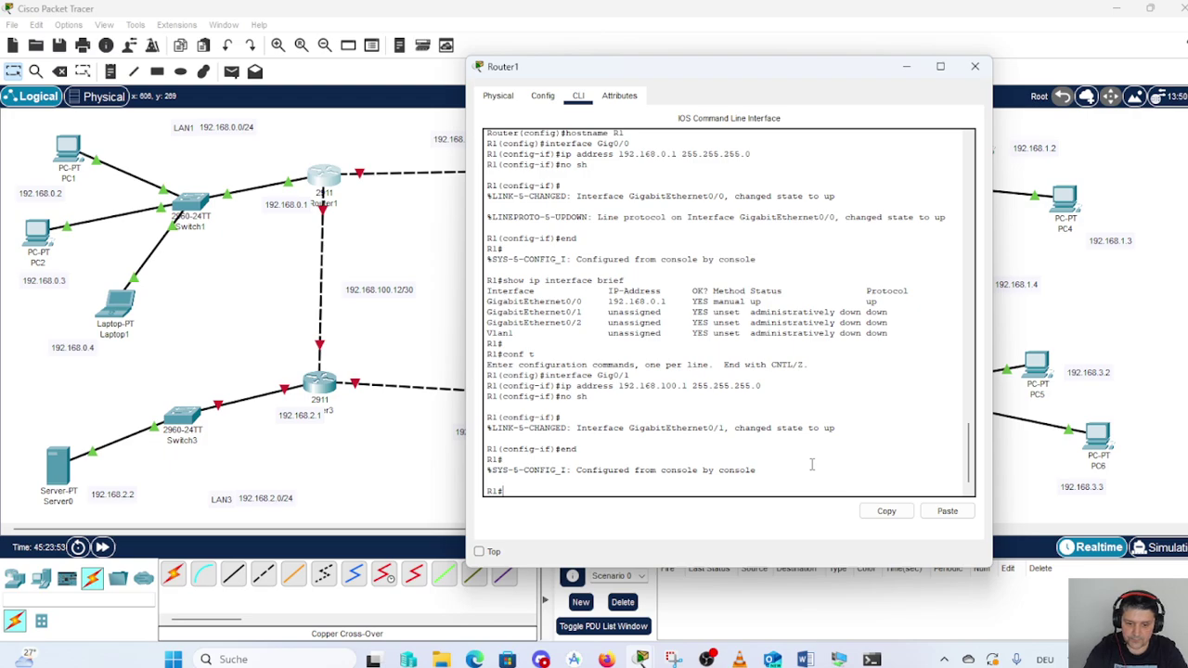
pyautogui.write('onf t')
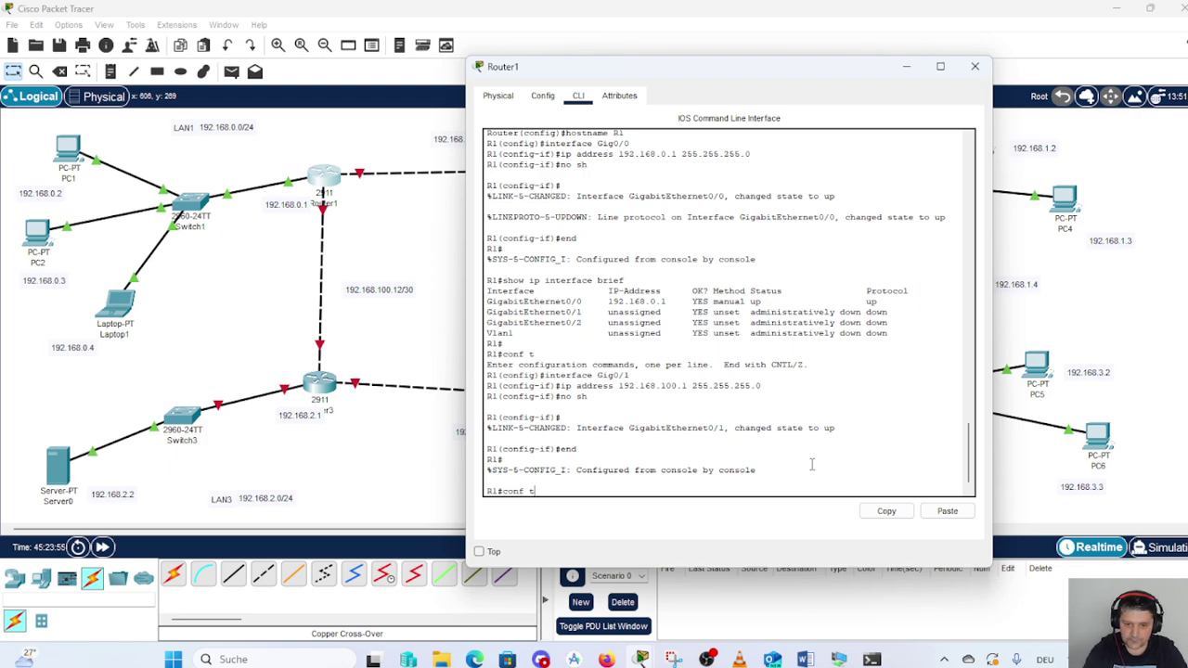
pyautogui.press('Return')
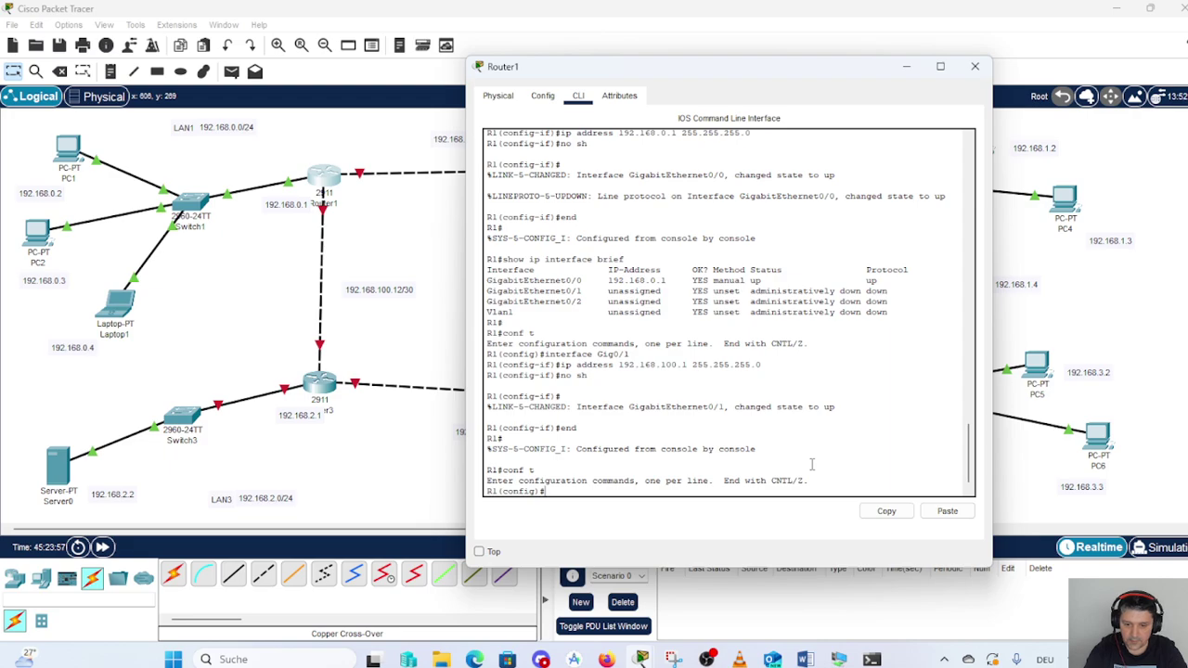
pyautogui.write('interface')
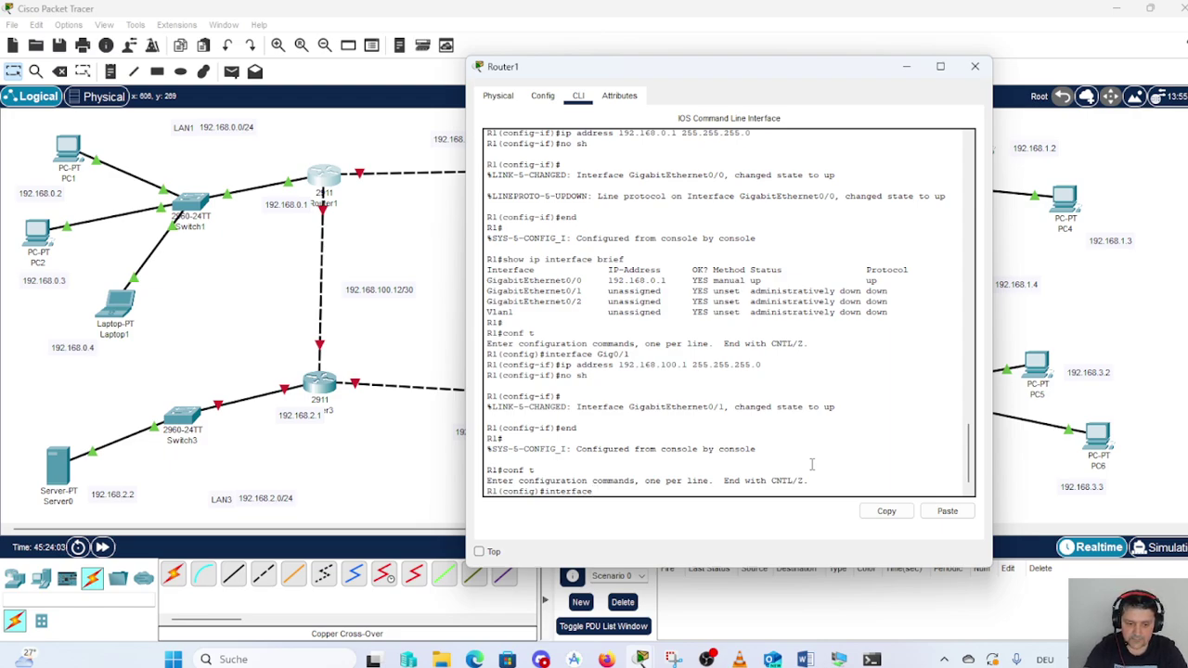
pyautogui.write(' Gig')
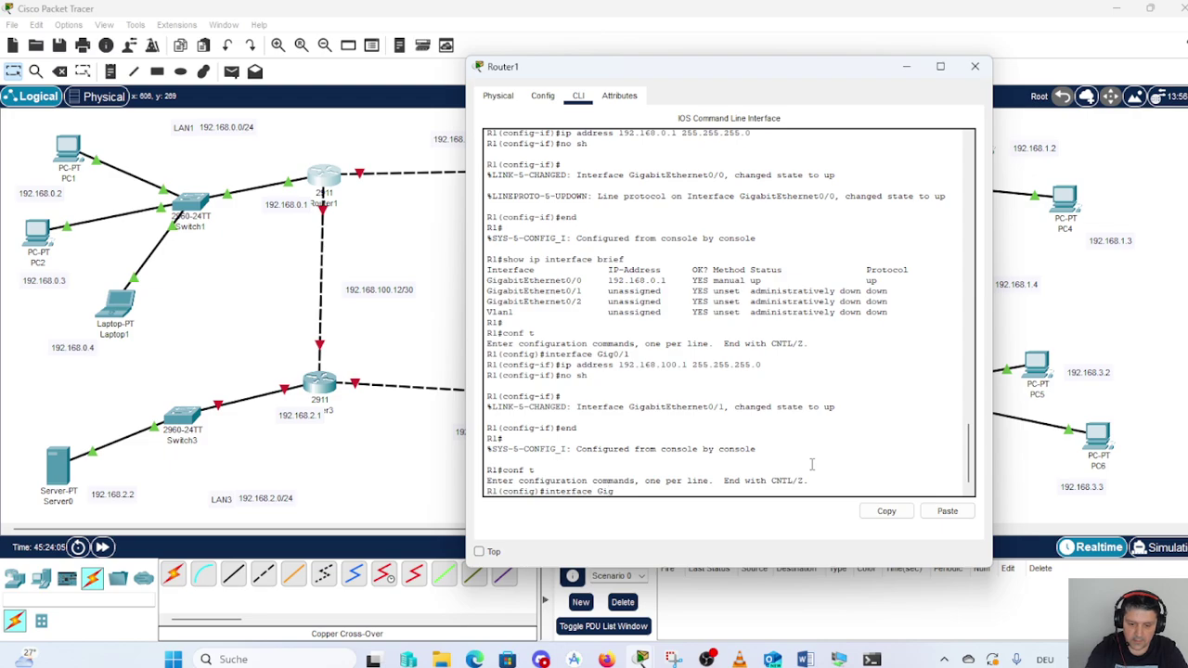
pyautogui.write('0/')
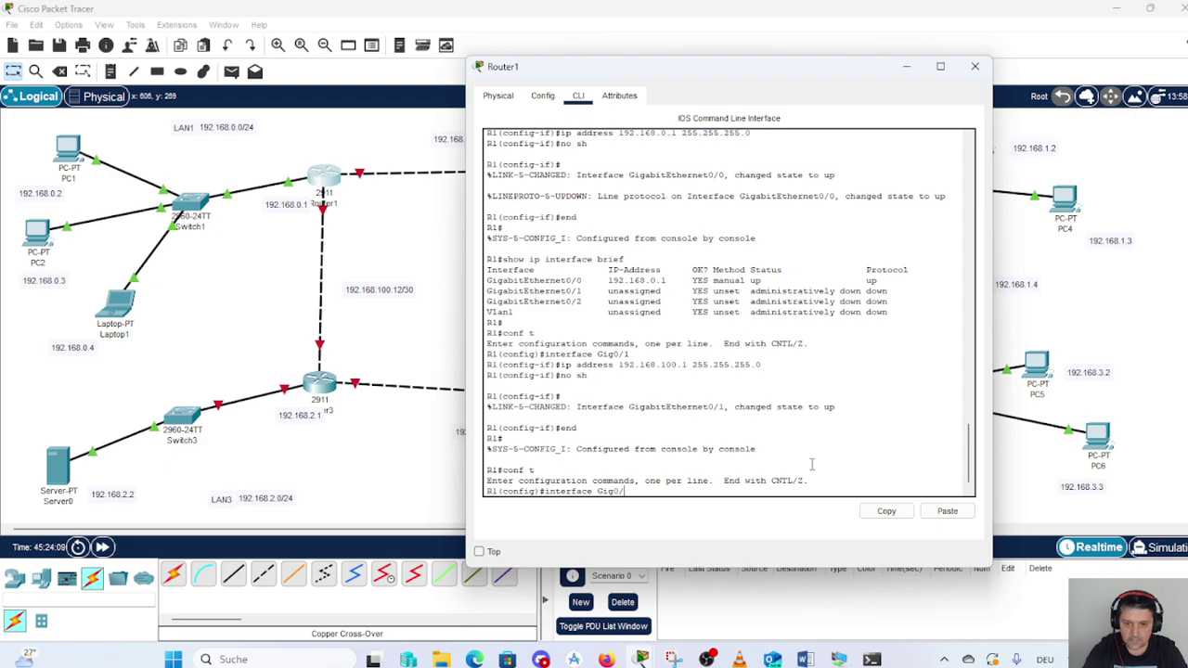
pyautogui.write('2')
pyautogui.press('Return')
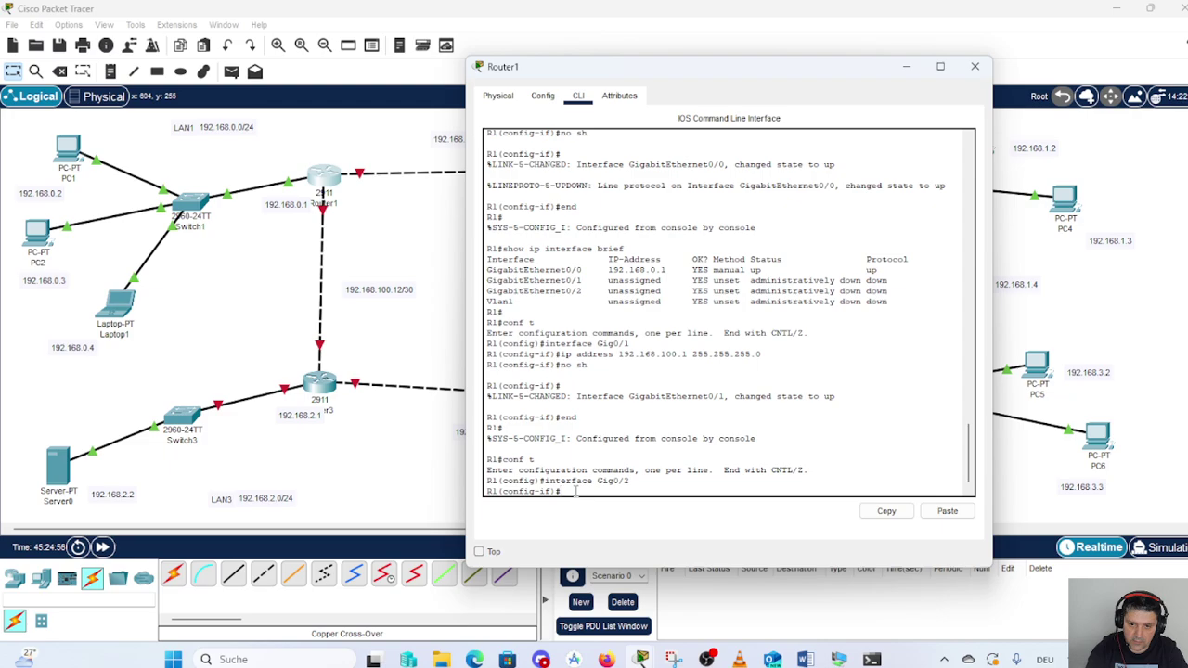
# - Try to assign IP address 192.168.100.13 with mask 255.255.255.0 to interface Gig0/2
pyautogui.write('ip add')
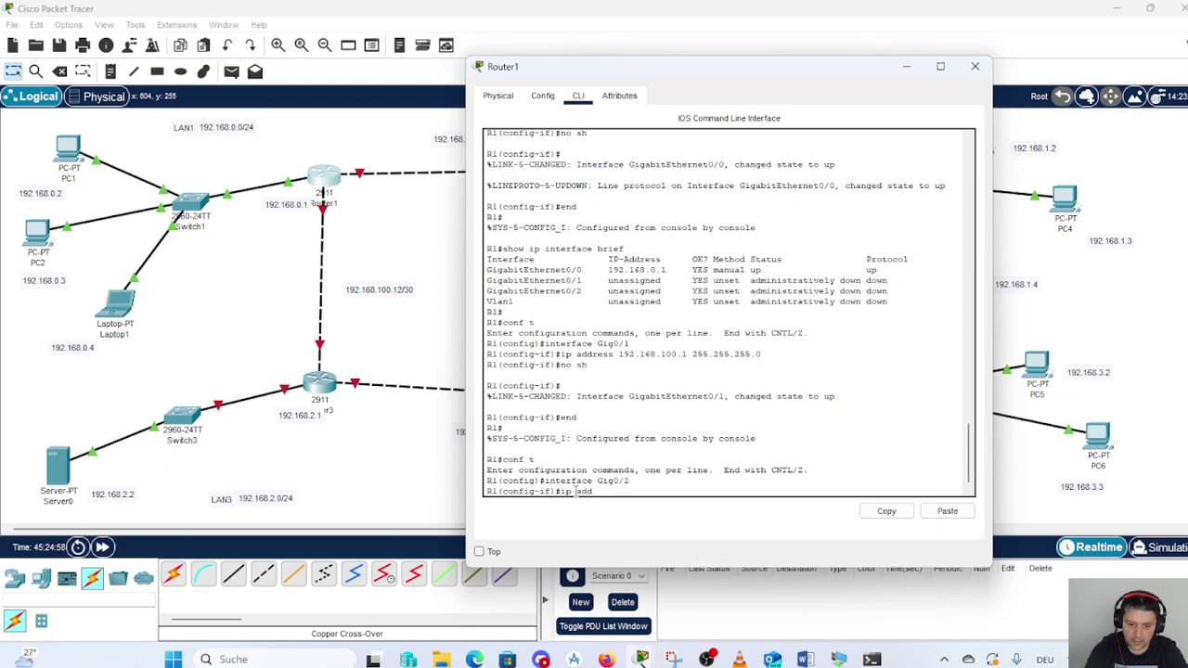
pyautogui.write('ress')
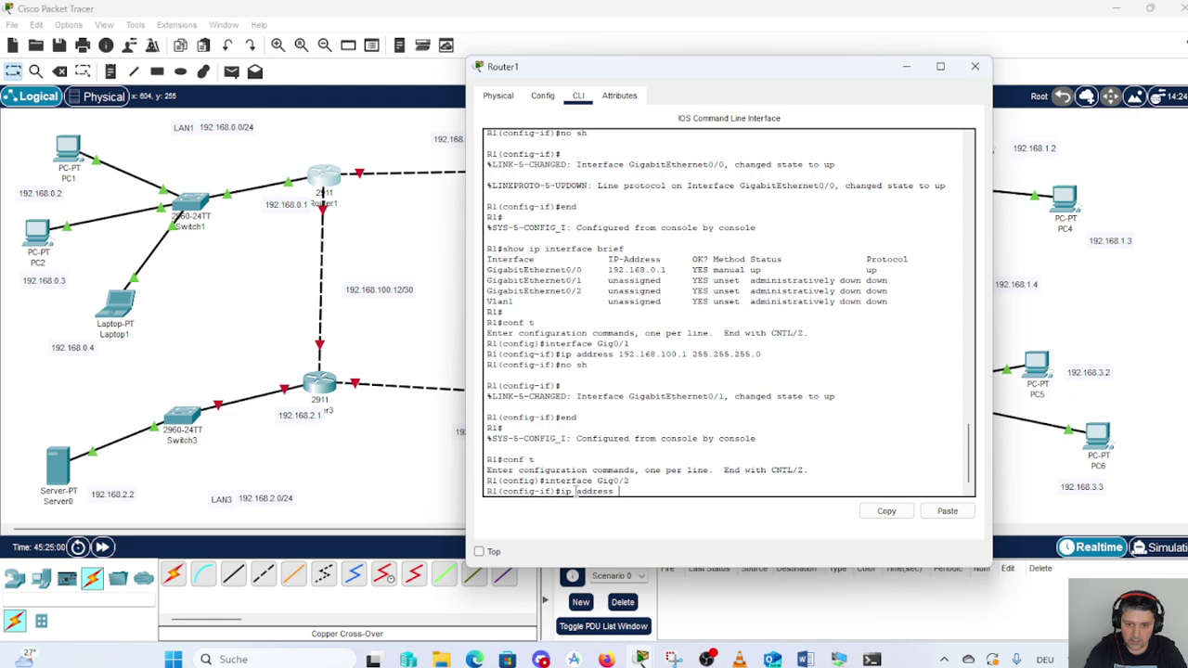
pyautogui.write(' 19')
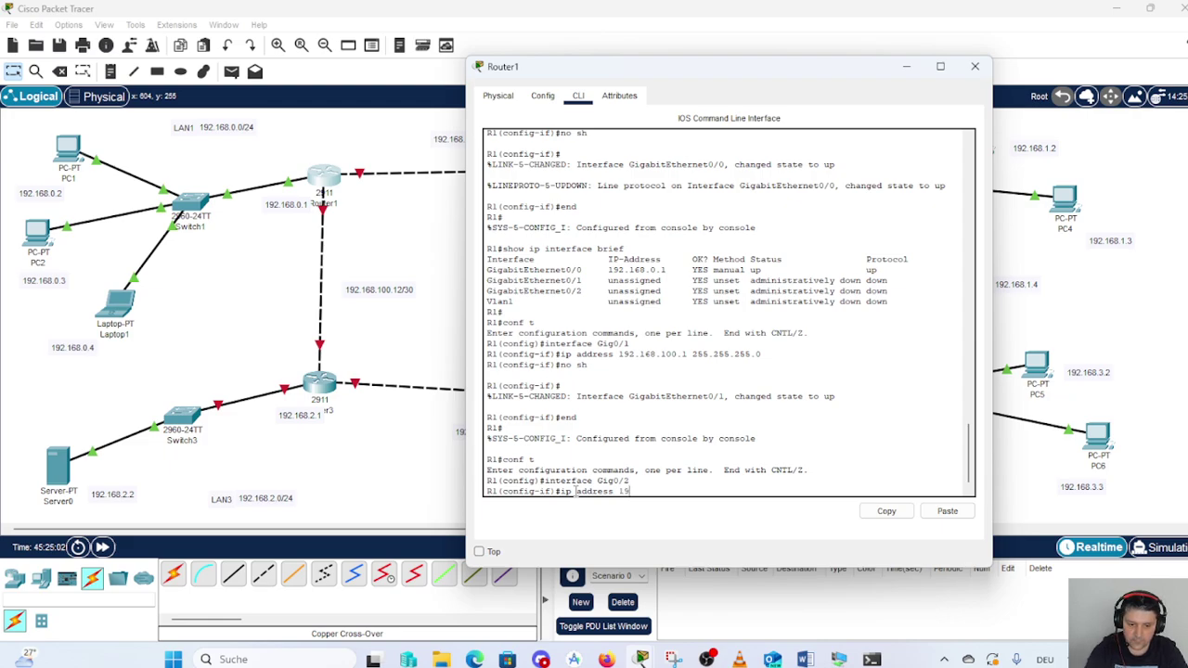
pyautogui.write('2.16')
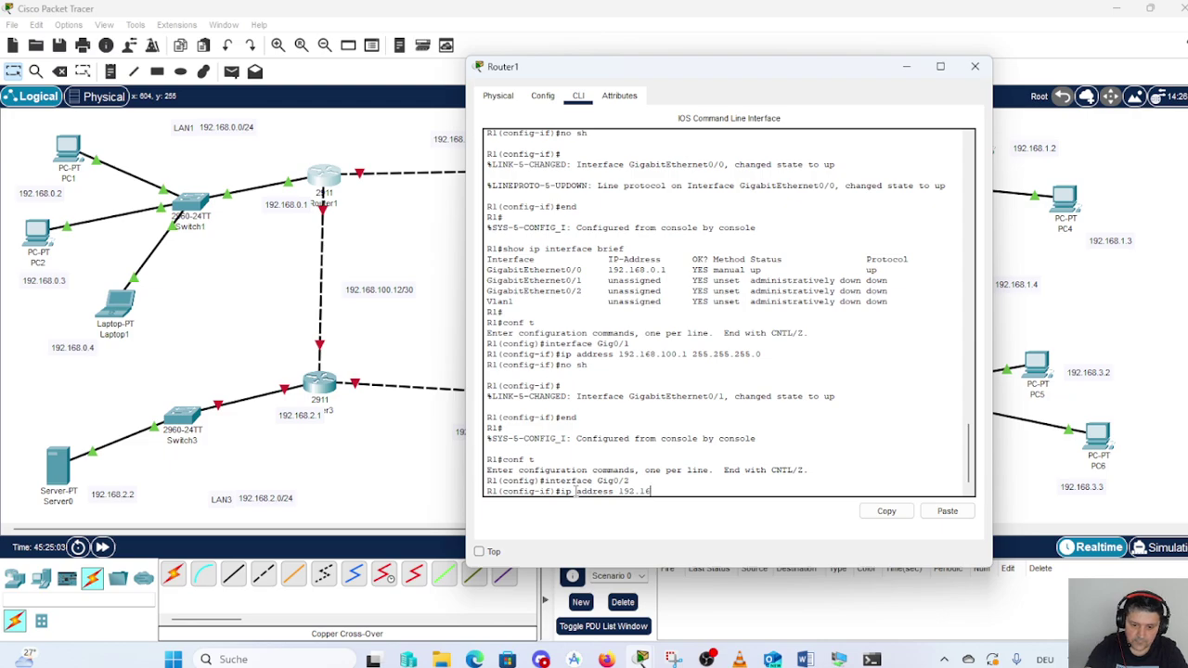
pyautogui.write('8')
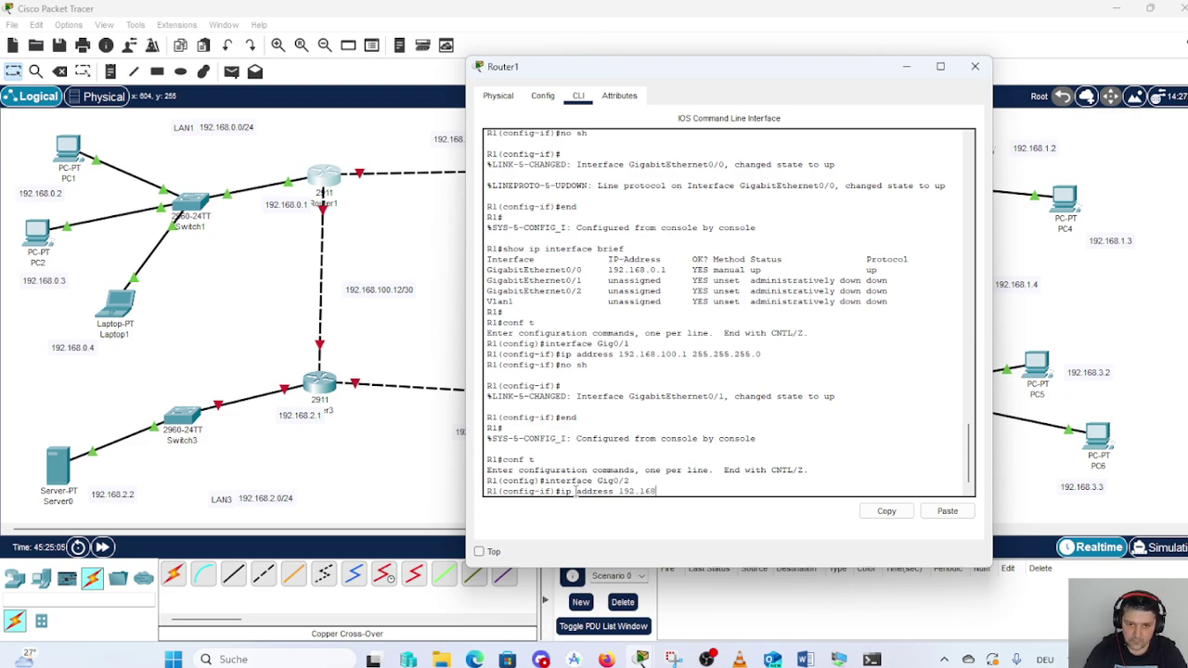
pyautogui.write('.100.')
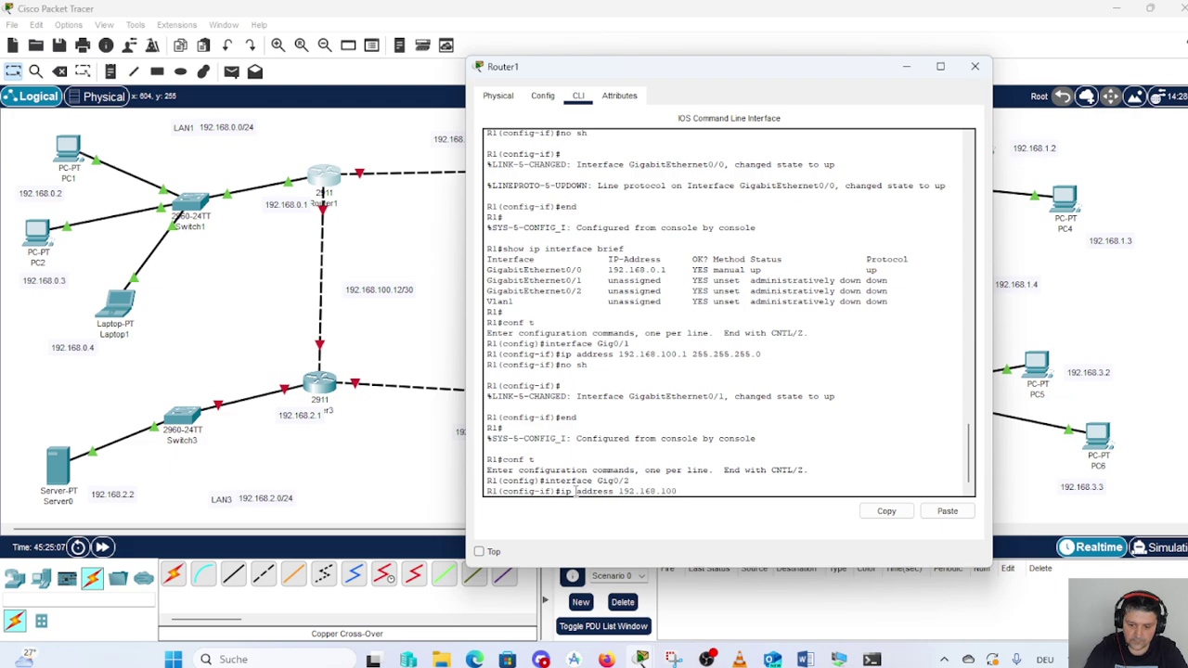
pyautogui.write('13')
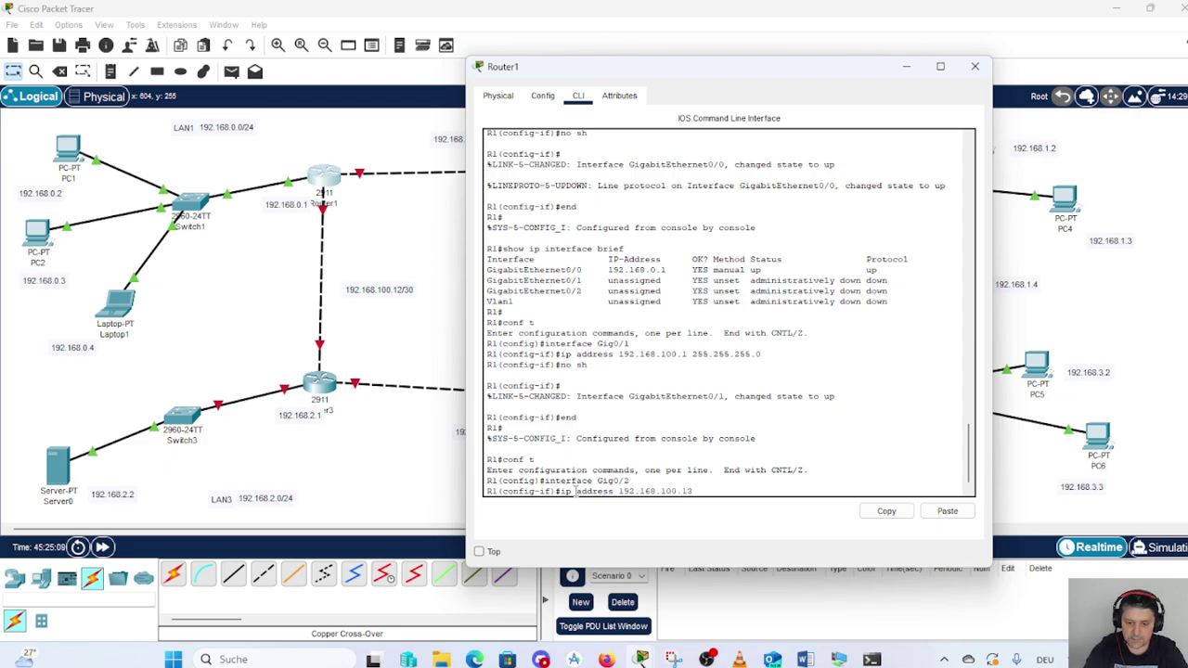
pyautogui.write(' 255')
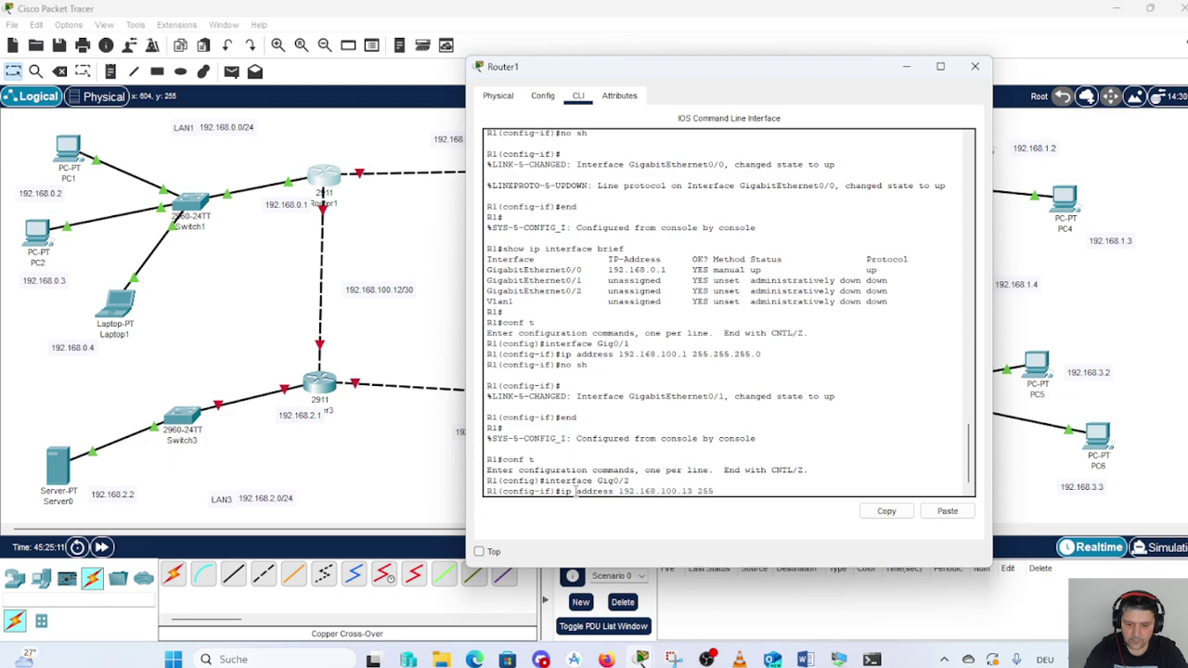
pyautogui.write('.255.2')
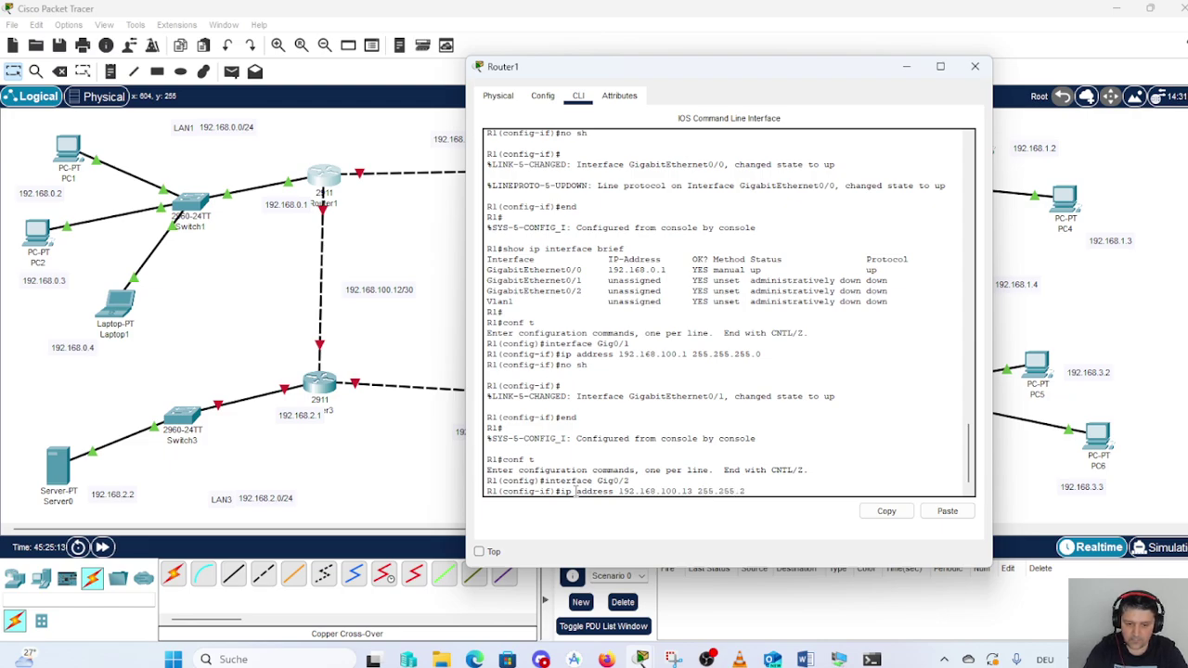
pyautogui.write('55')
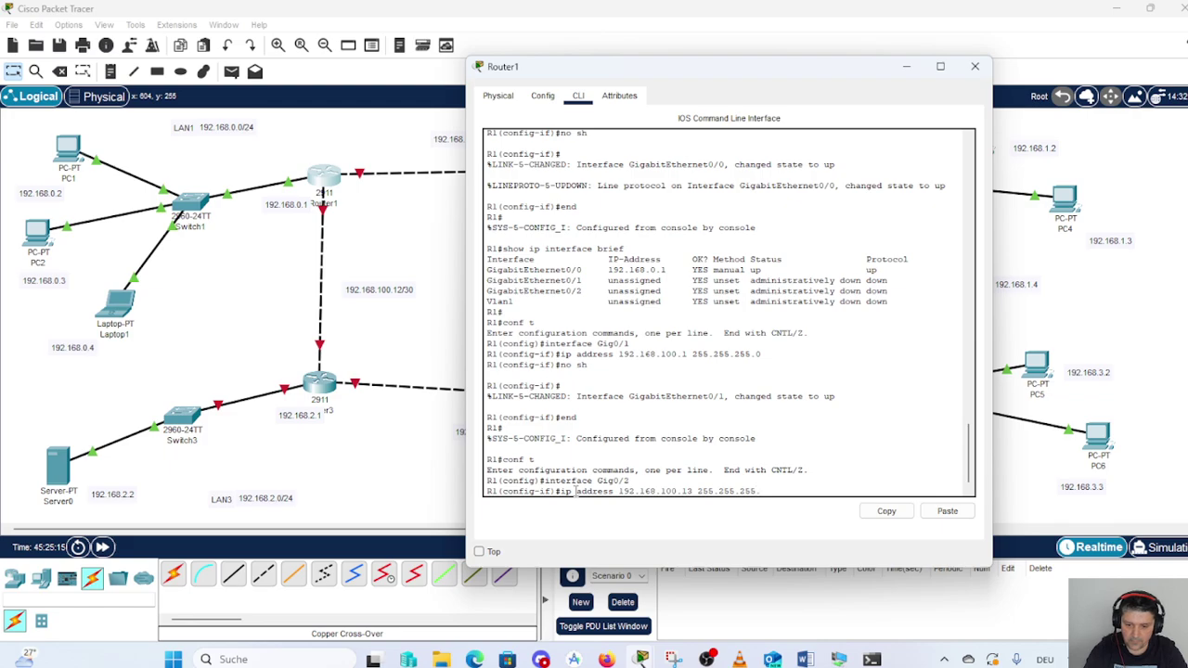
pyautogui.write('.0')
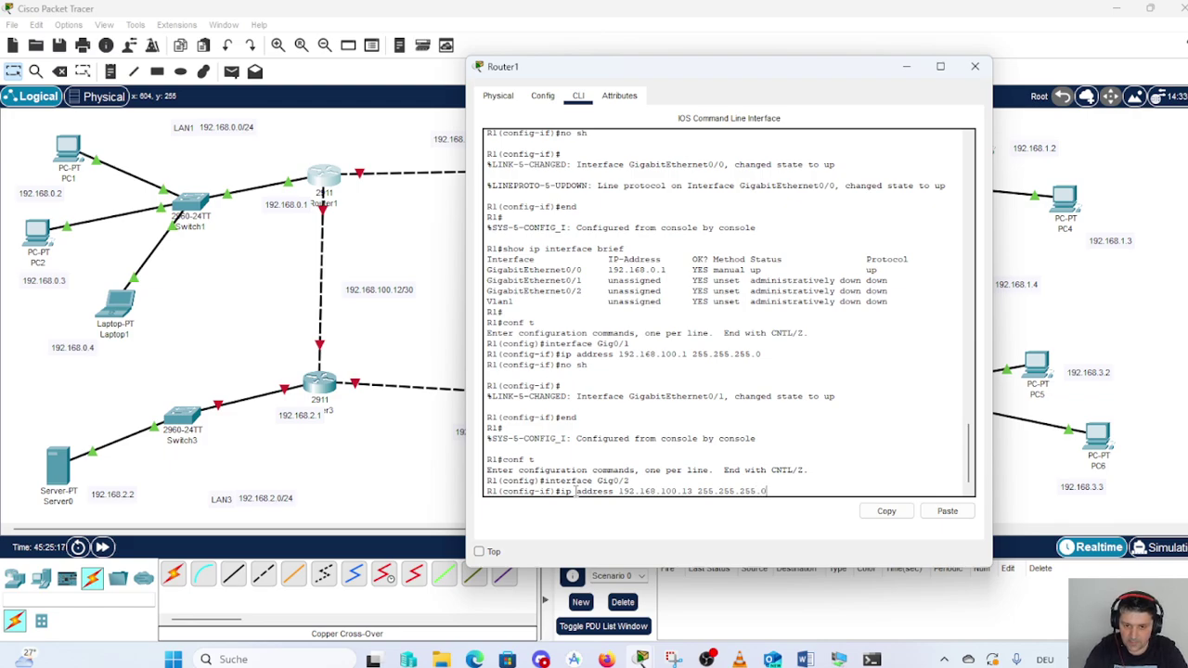
pyautogui.press('Return')
# - Try to bring up interface Gig0/2 on R1 with the no sh command
pyautogui.write('no')
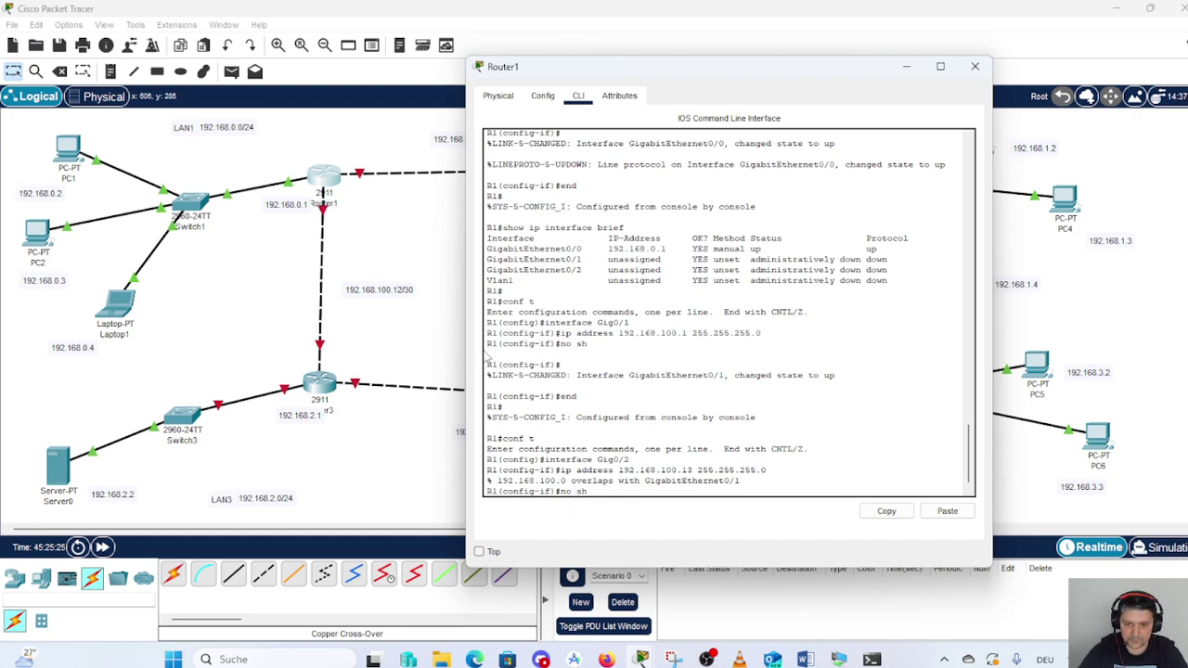
pyautogui.write('sh')
pyautogui.press('Return')
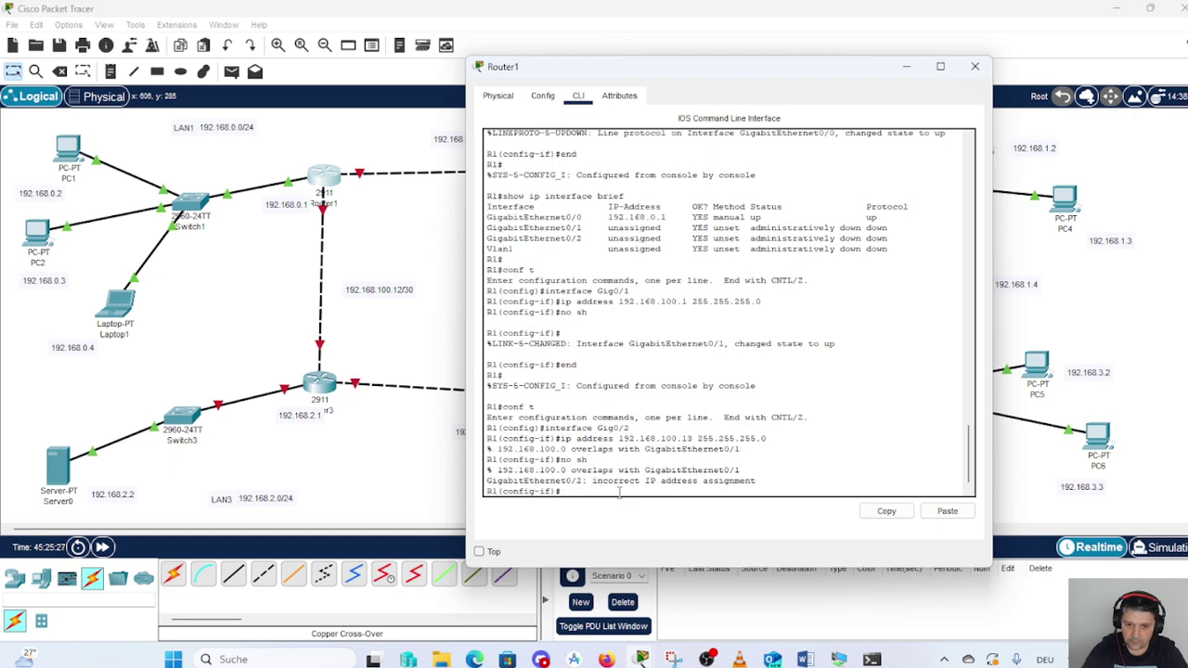
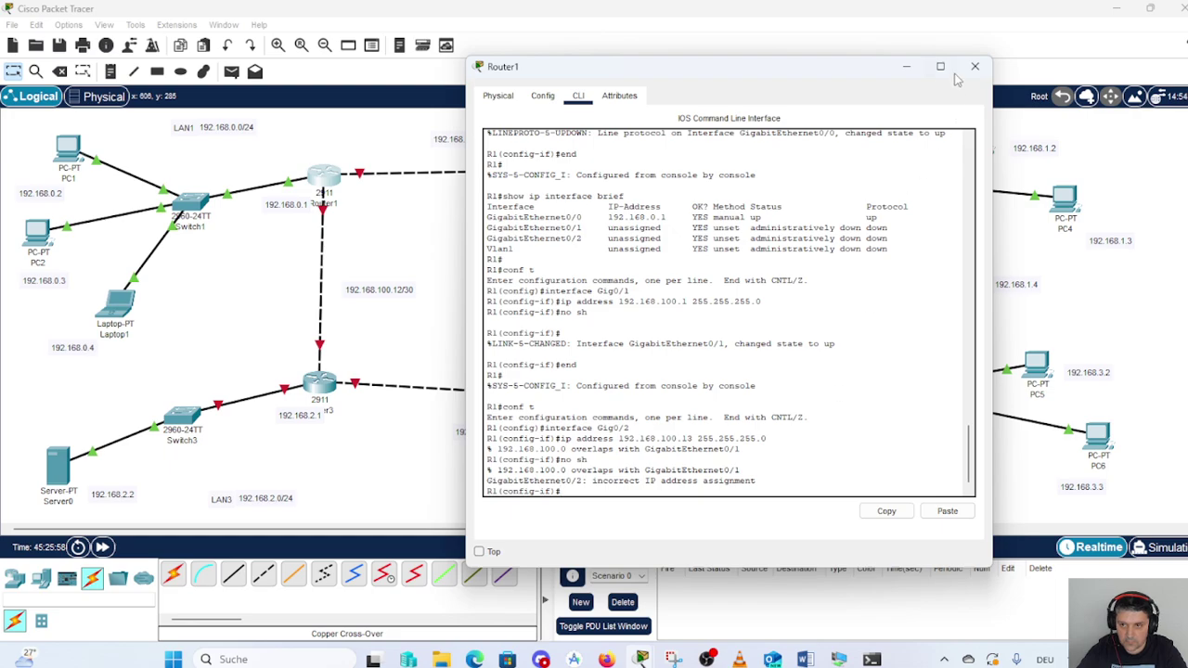
pyautogui.click(908, 71)
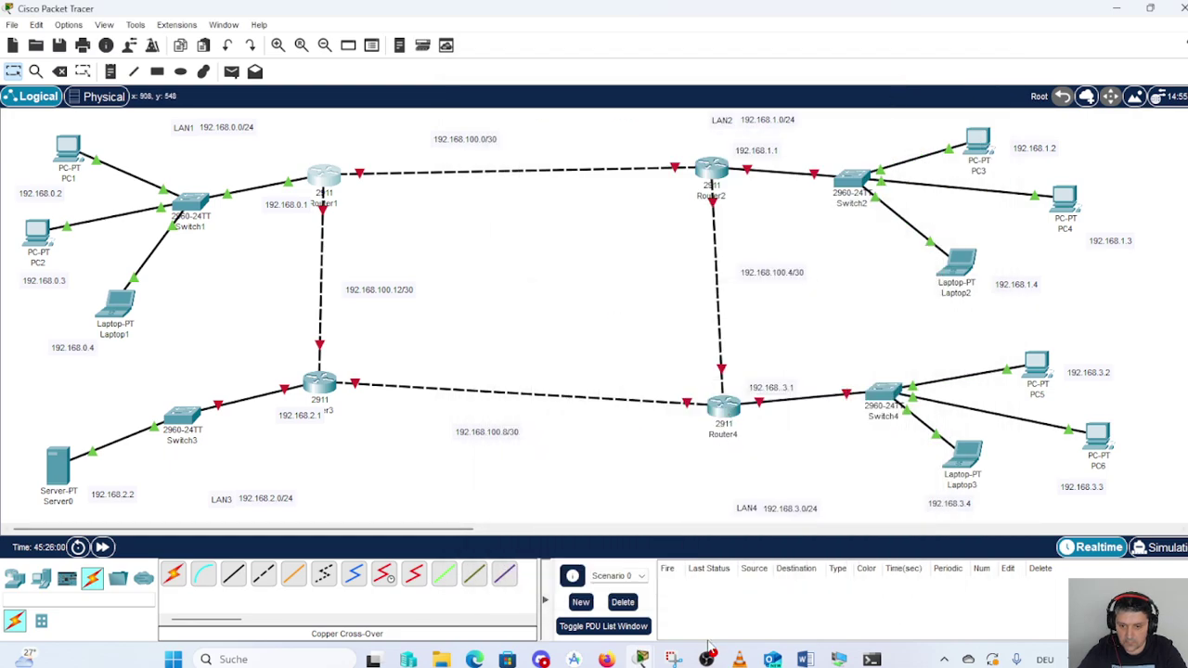
pyautogui.moveTo(707, 659)
pyautogui.click(728, 607)
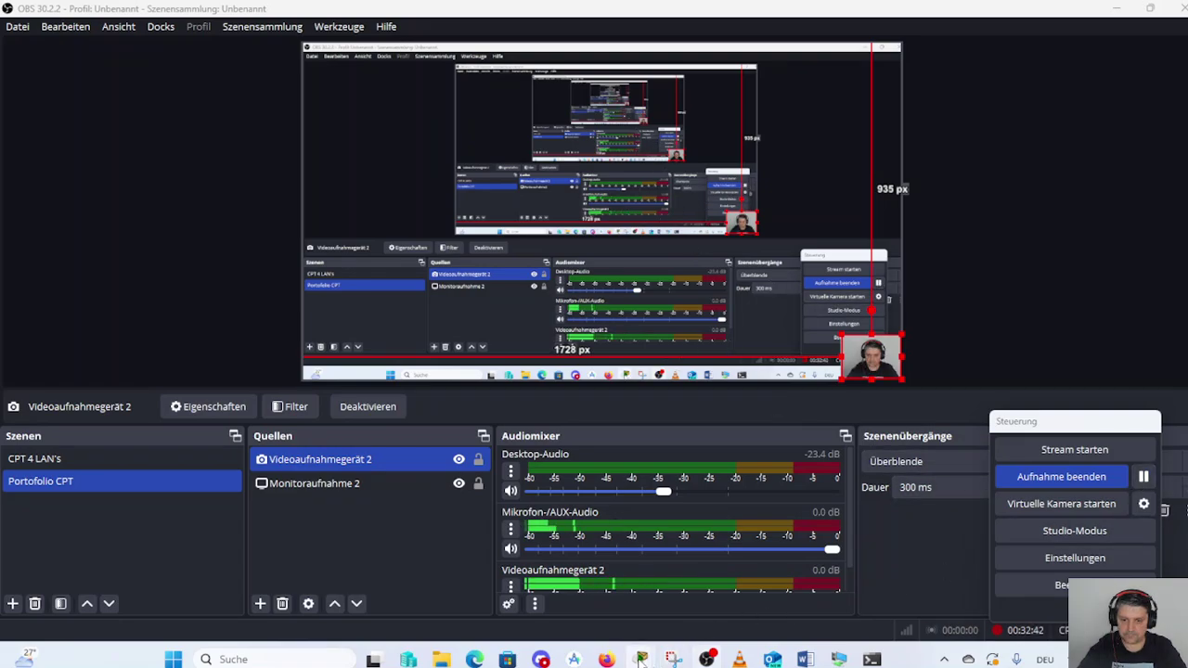
pyautogui.moveTo(640, 659)
pyautogui.click(617, 551)
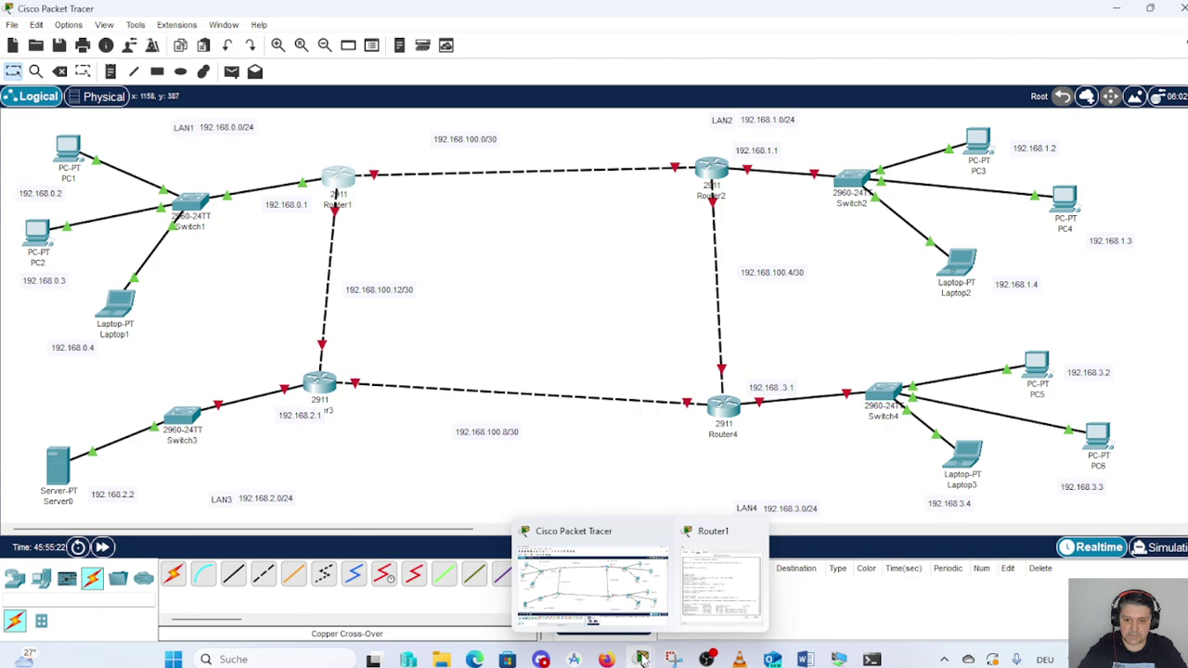
# - Bring up Router1's command line and exit interface configuration back to global configuration mode
pyautogui.click(711, 581)
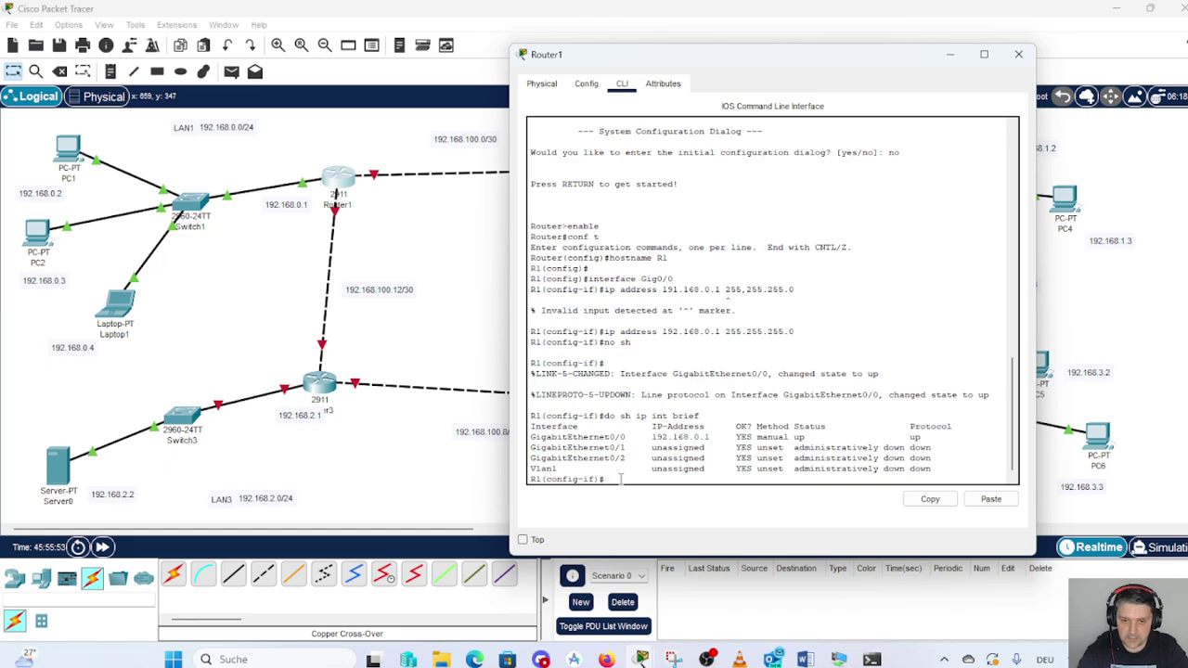
pyautogui.write('exi')
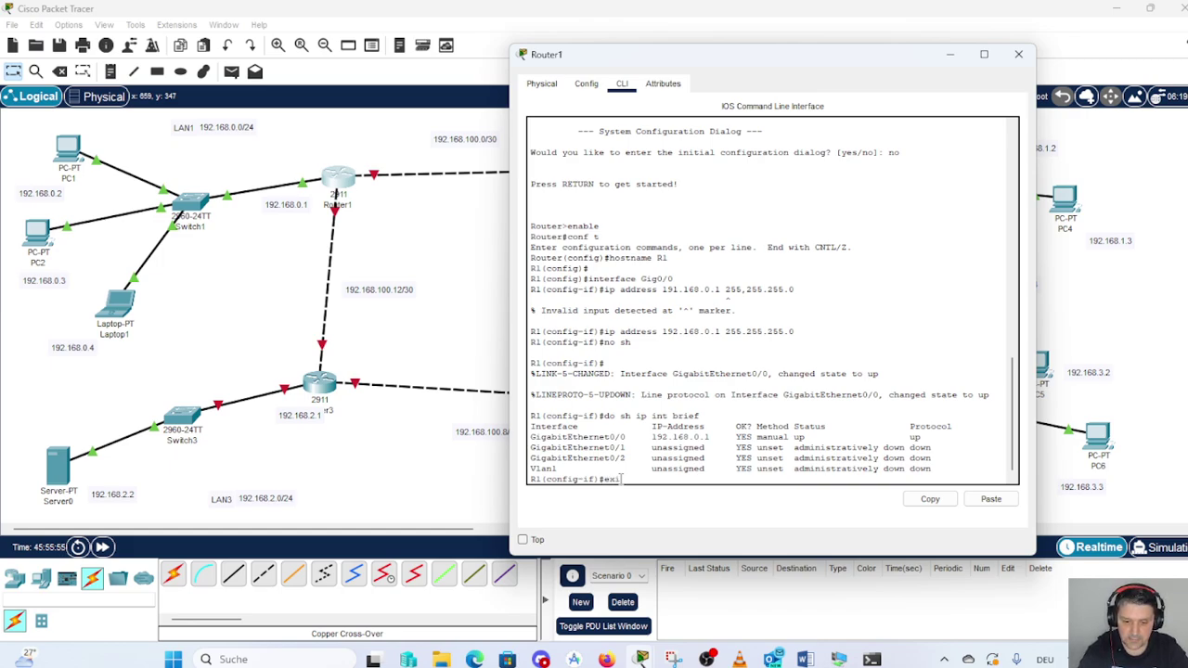
pyautogui.write('t')
pyautogui.press('Return')
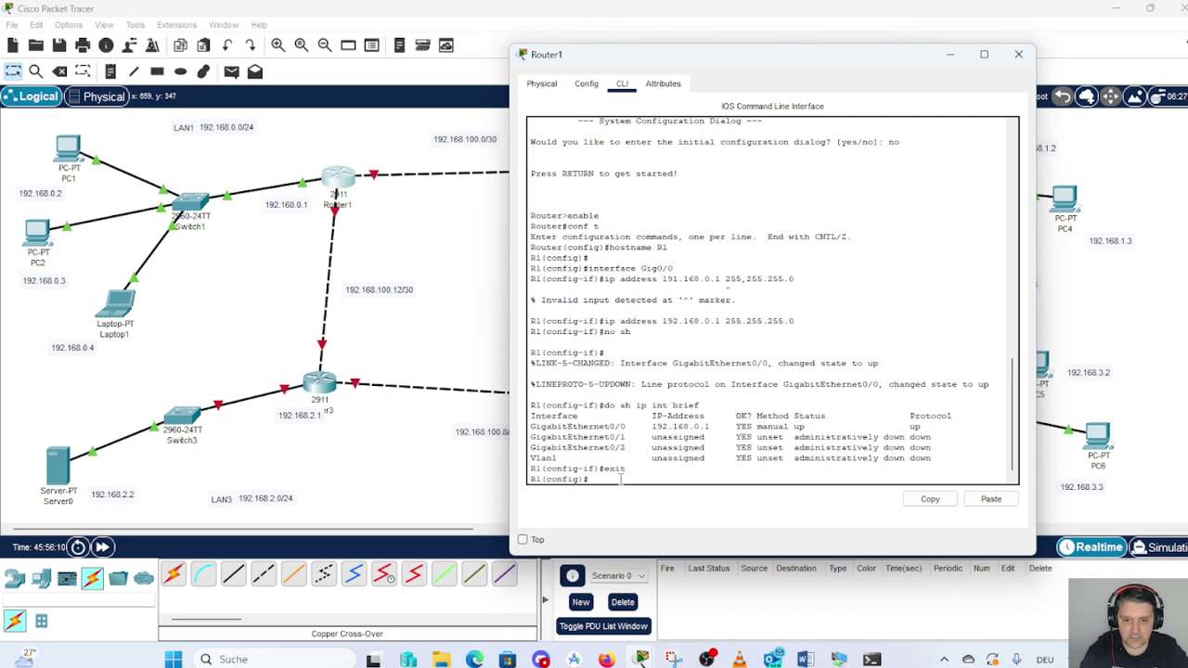
# - Select interface Gig0/1 on R1 for configuration from global configuration mode
pyautogui.write('G')
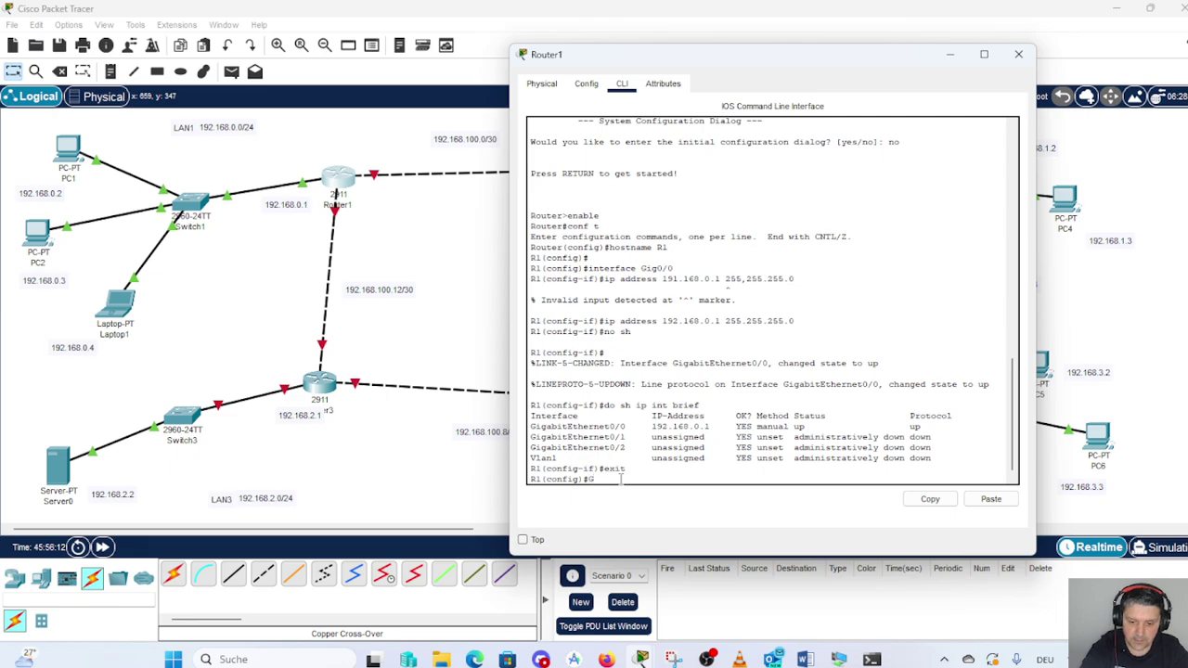
pyautogui.press('BackSpace')
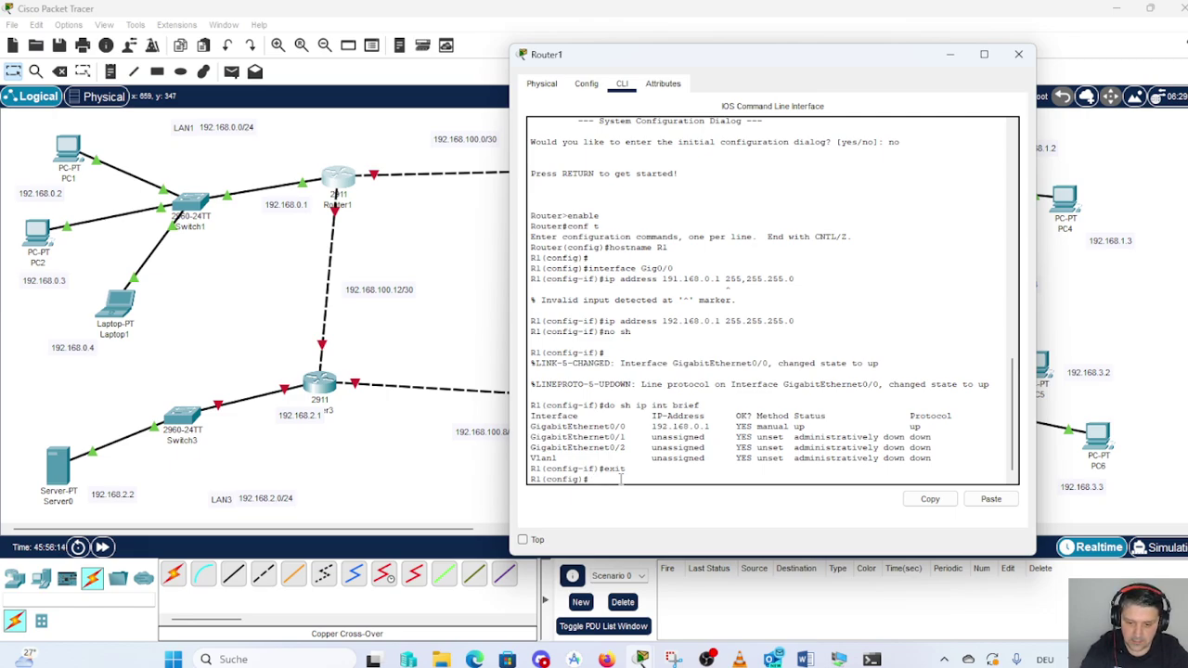
pyautogui.write('interface')
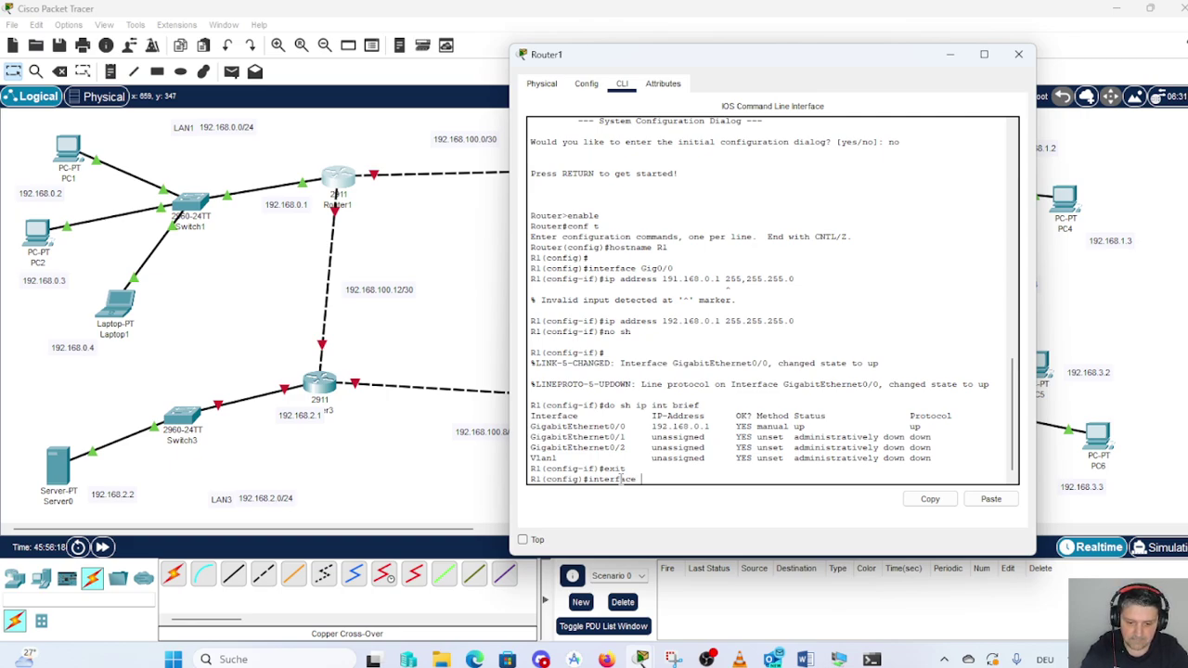
pyautogui.write(' Gig')
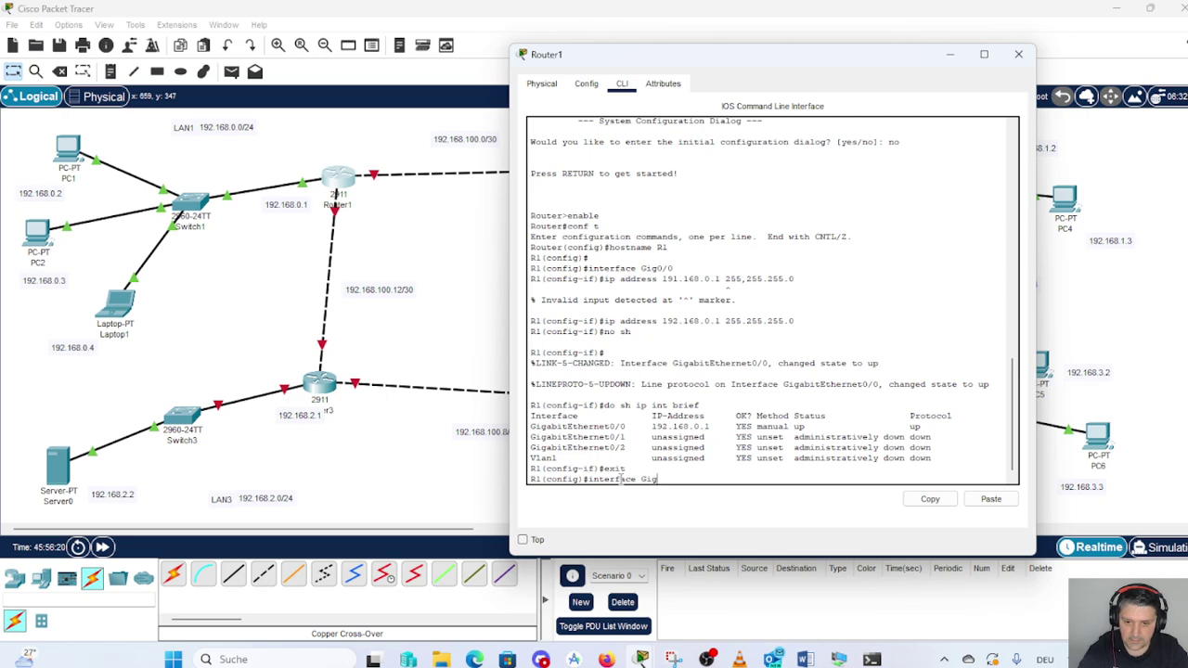
pyautogui.write('0')
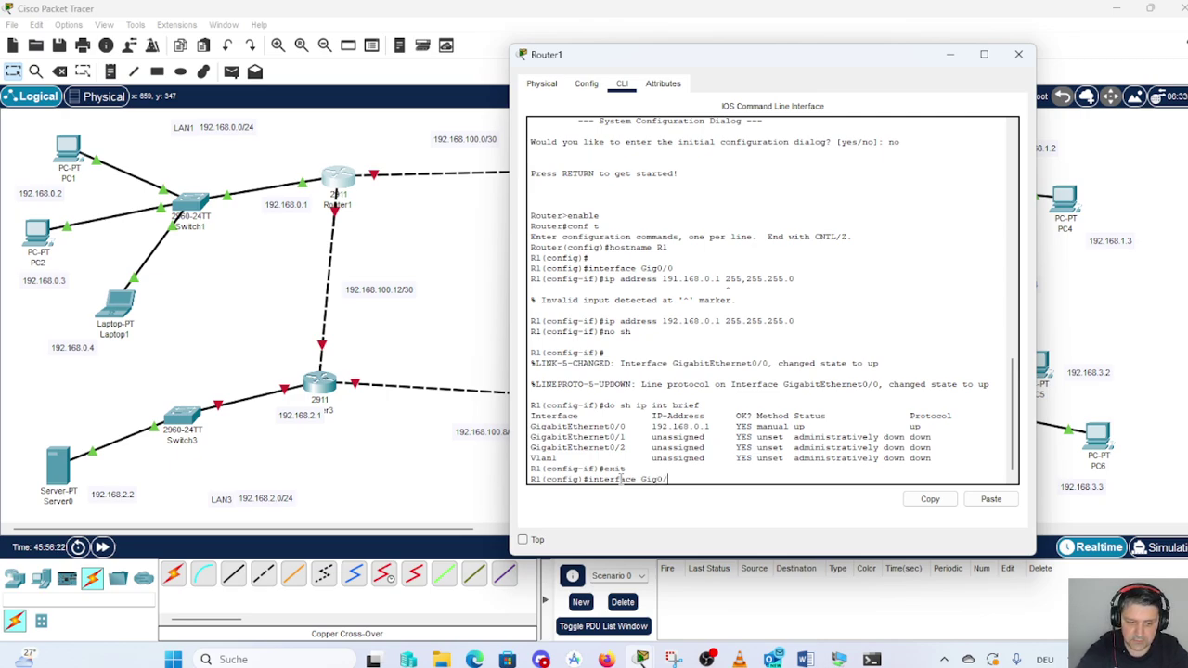
pyautogui.write('/1')
pyautogui.press('Return')
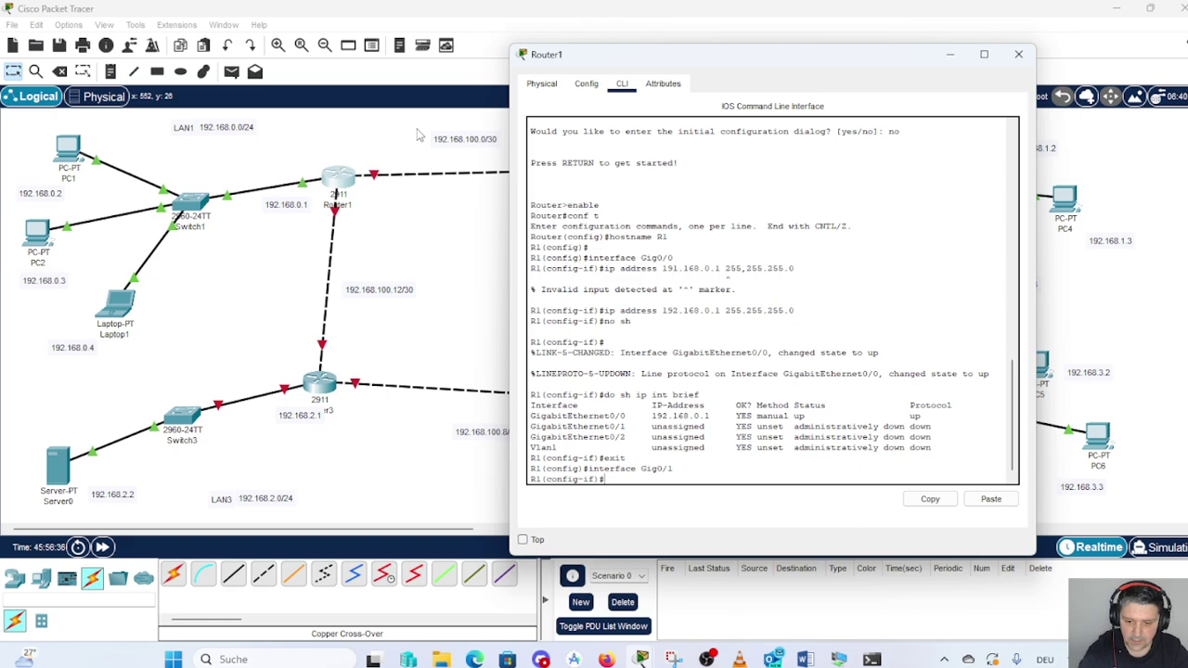
# - Assign IP address 192.168.100.1 with mask 255.255.255.252 to R1's interface Gig0/1
pyautogui.write('ip addres')
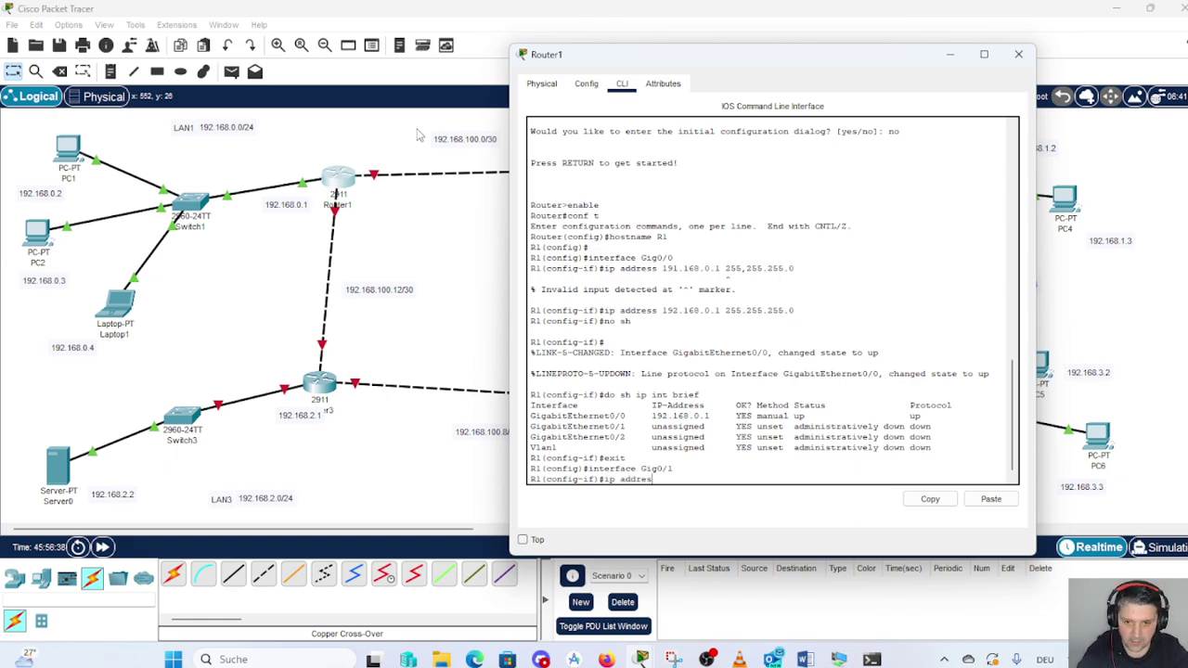
pyautogui.write('s')
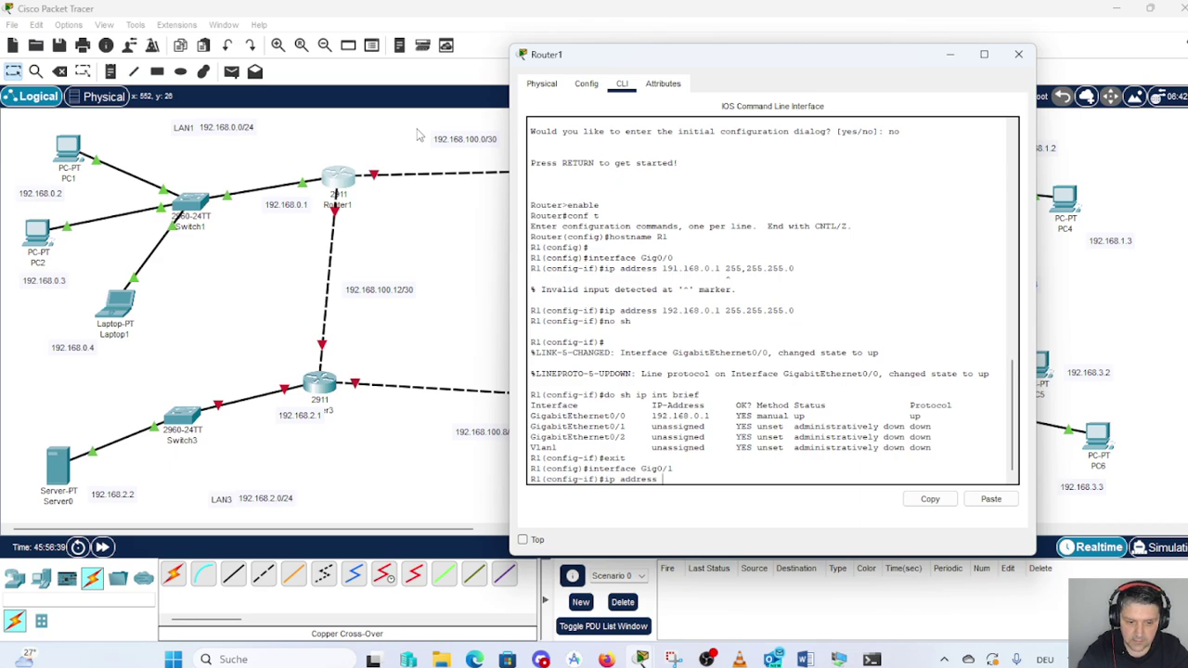
pyautogui.write(' 192.1')
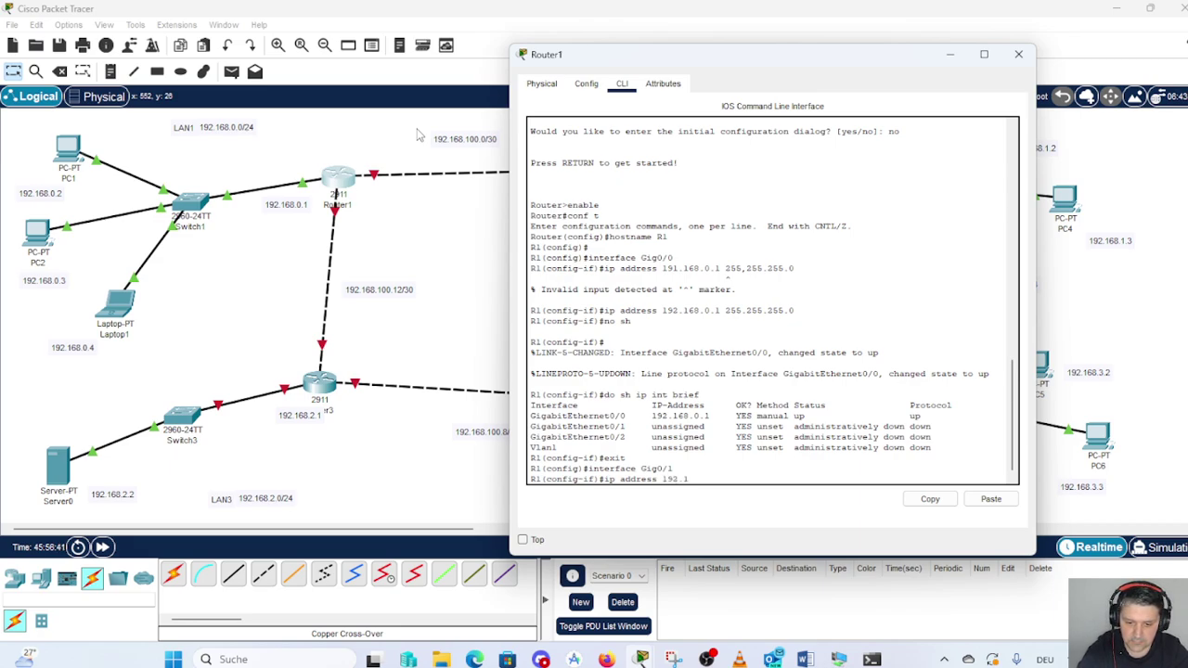
pyautogui.write('68')
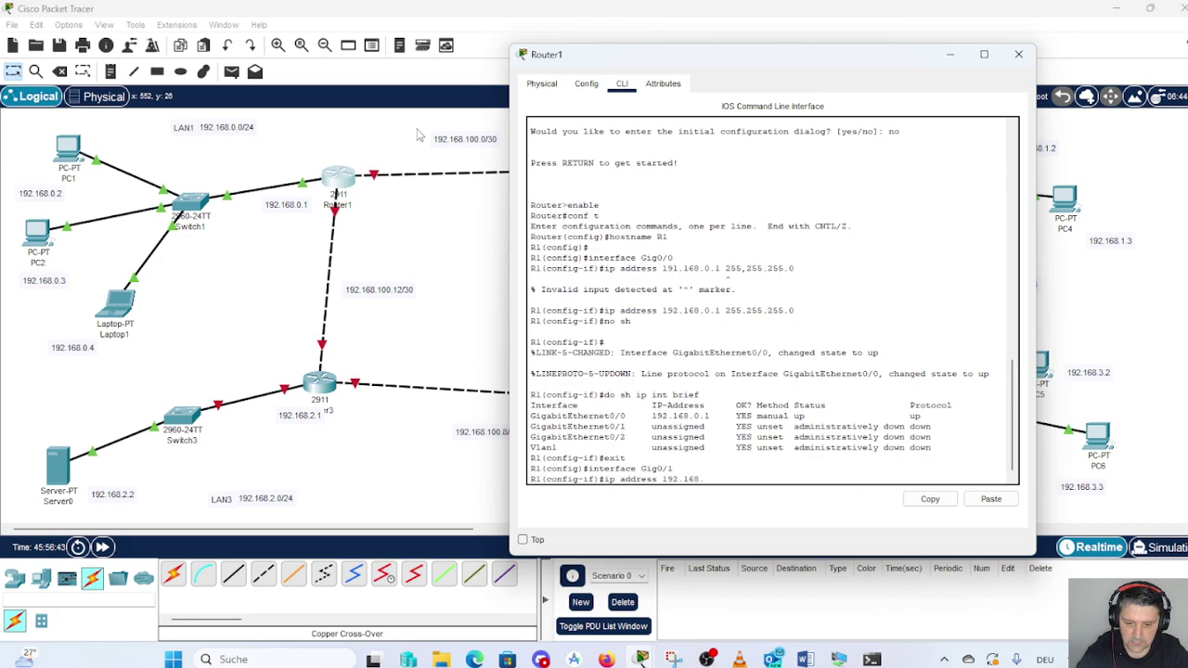
pyautogui.write('.100')
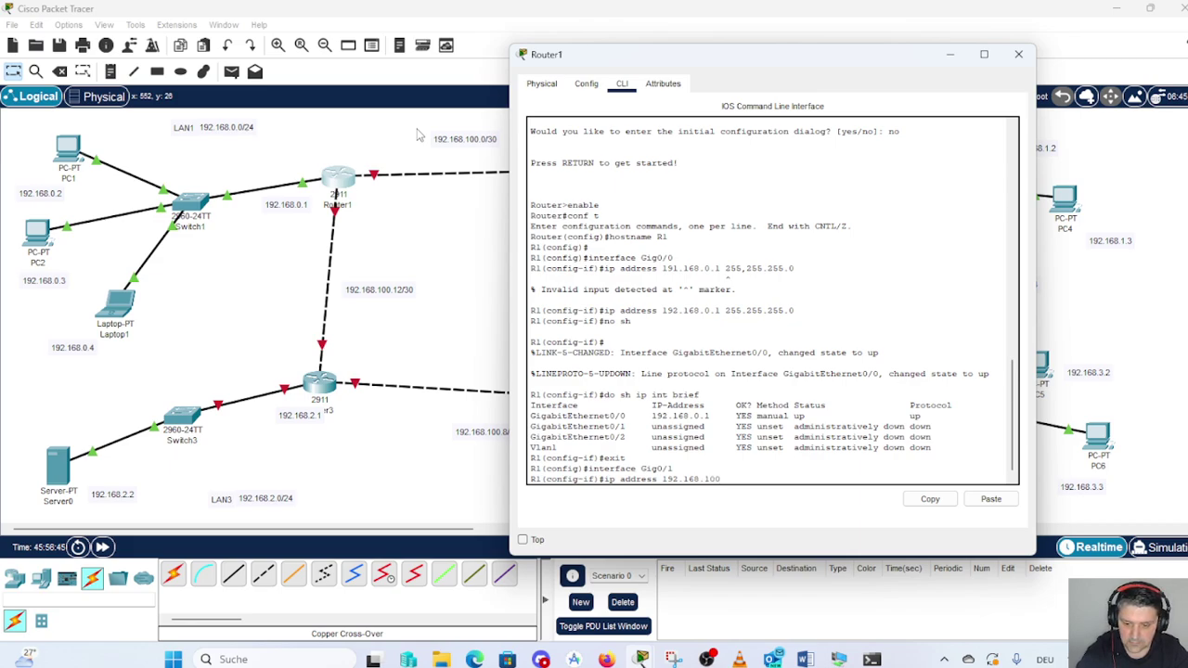
pyautogui.write('.')
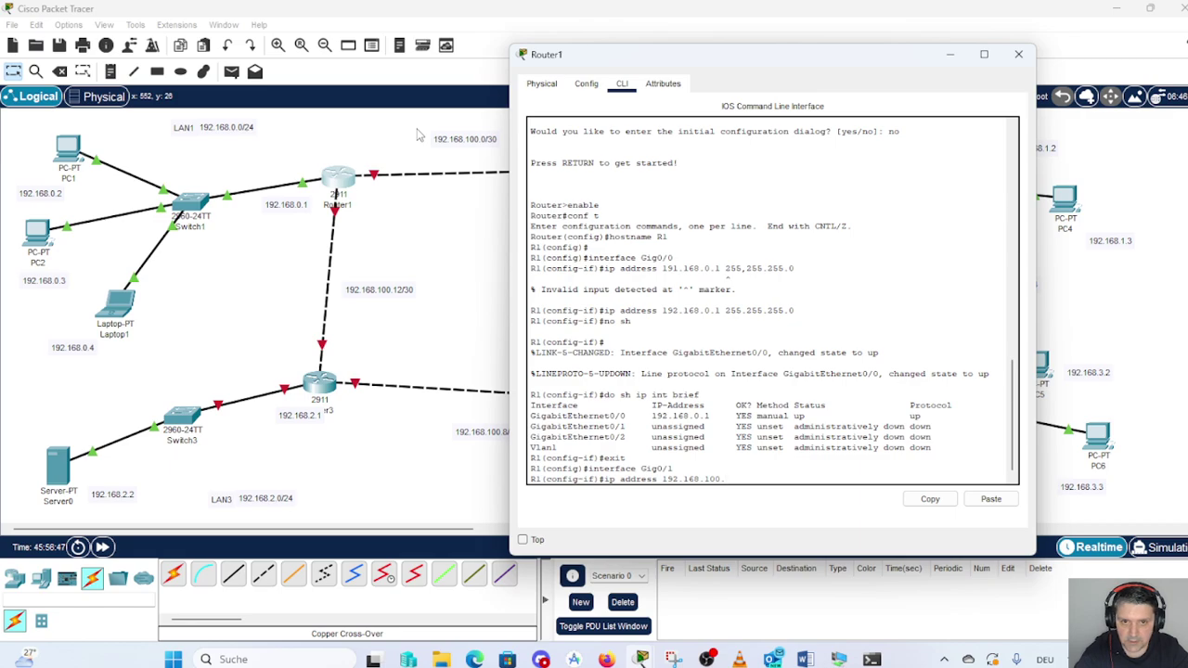
pyautogui.write('1')
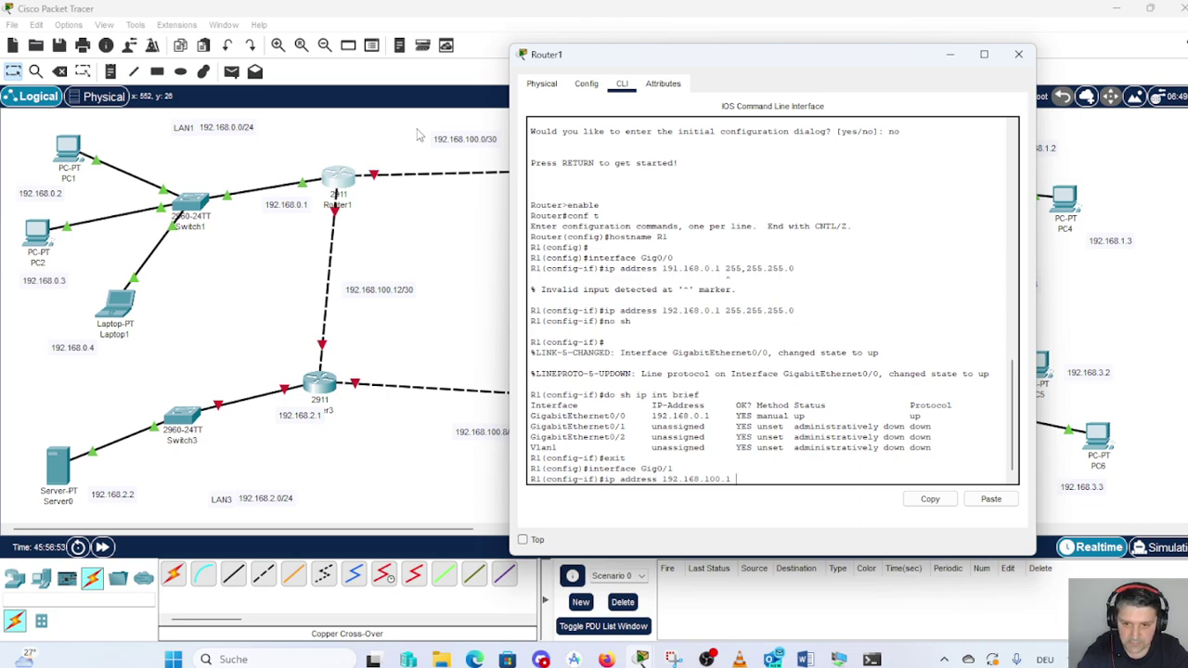
pyautogui.write('255')
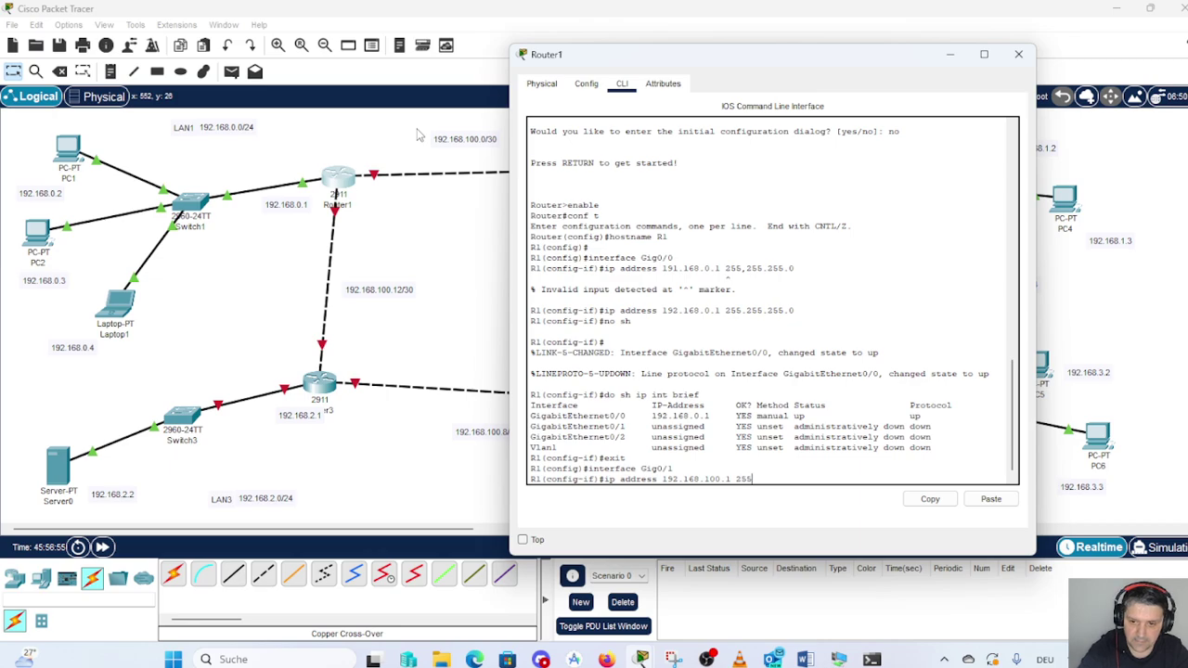
pyautogui.write('.25')
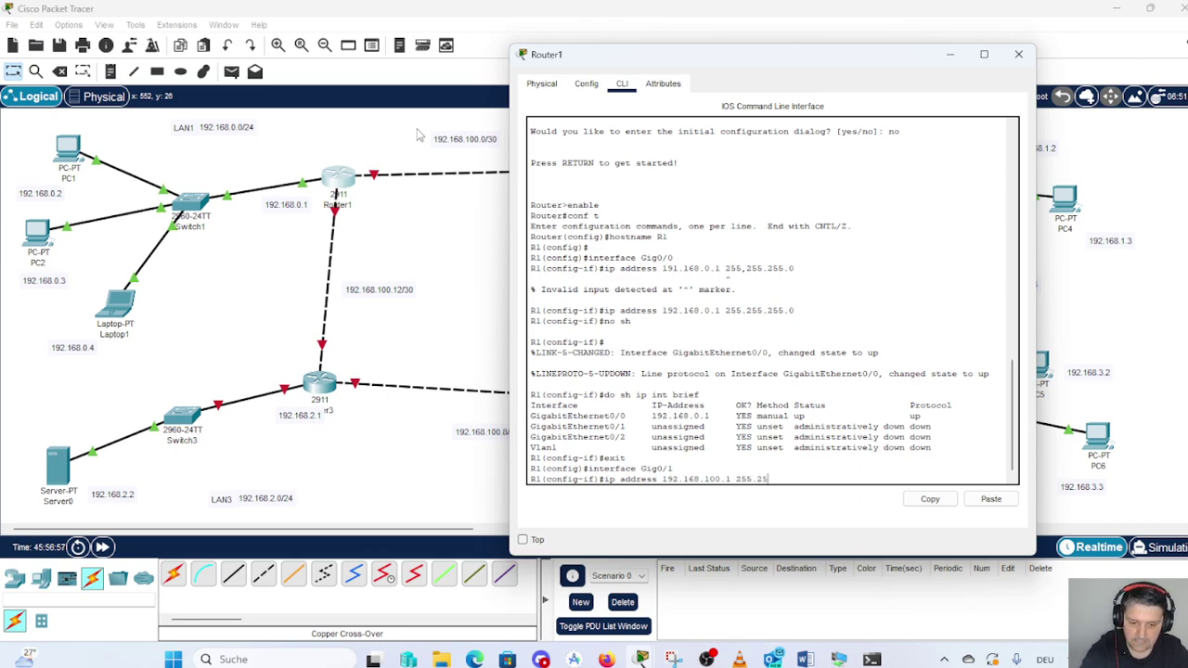
pyautogui.write('5.255')
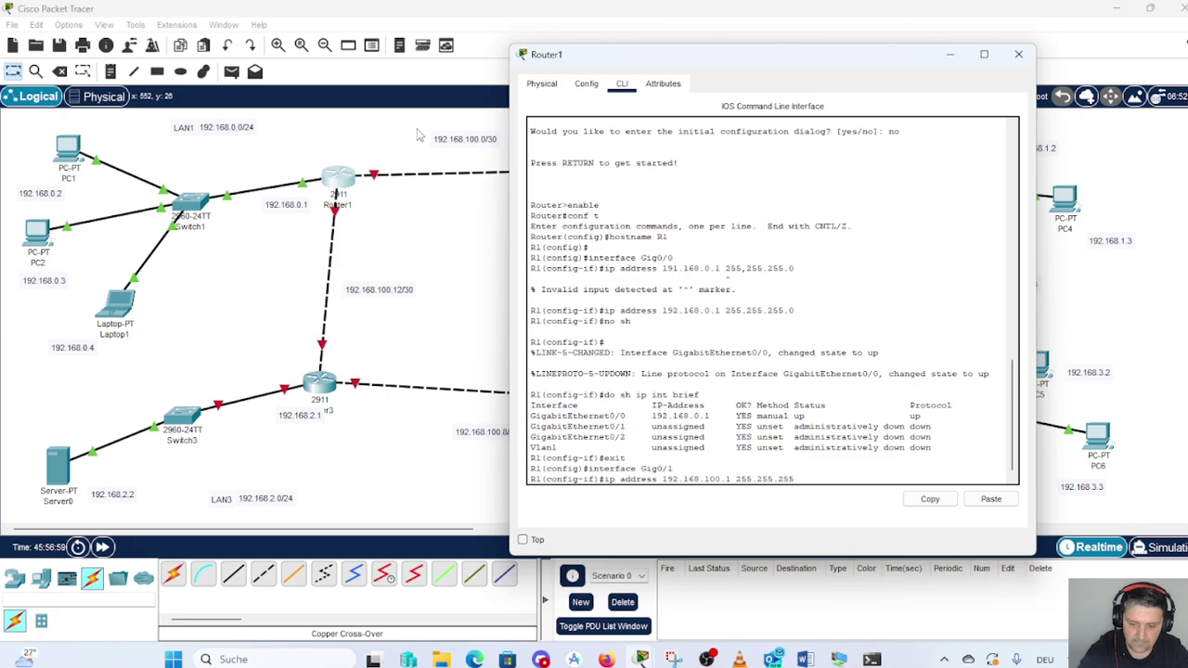
pyautogui.write('.252')
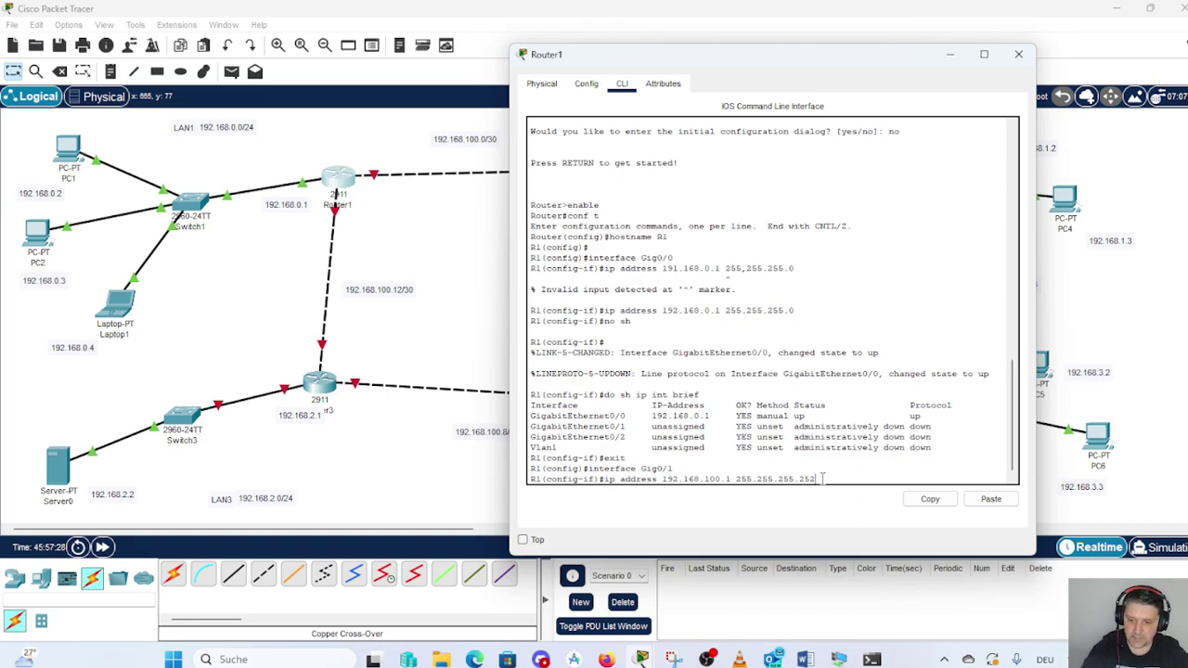
pyautogui.press('Return')
# - Bring up interface Gig0/1 on R1 with the no sh command
pyautogui.write('n')
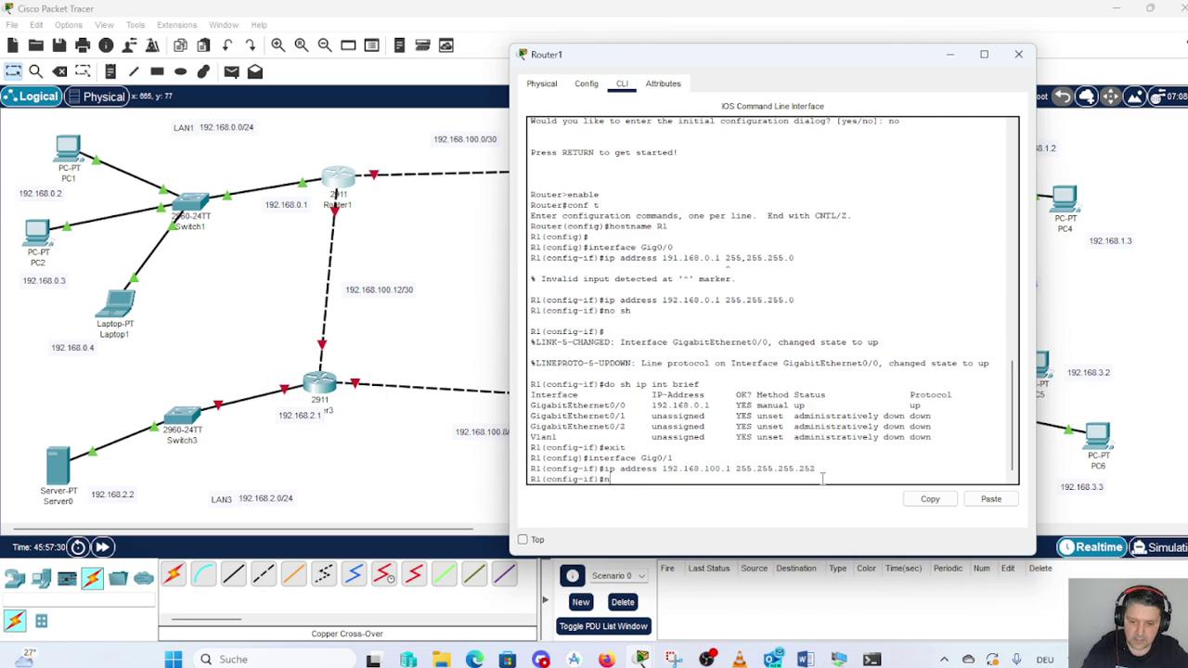
pyautogui.write('o sh')
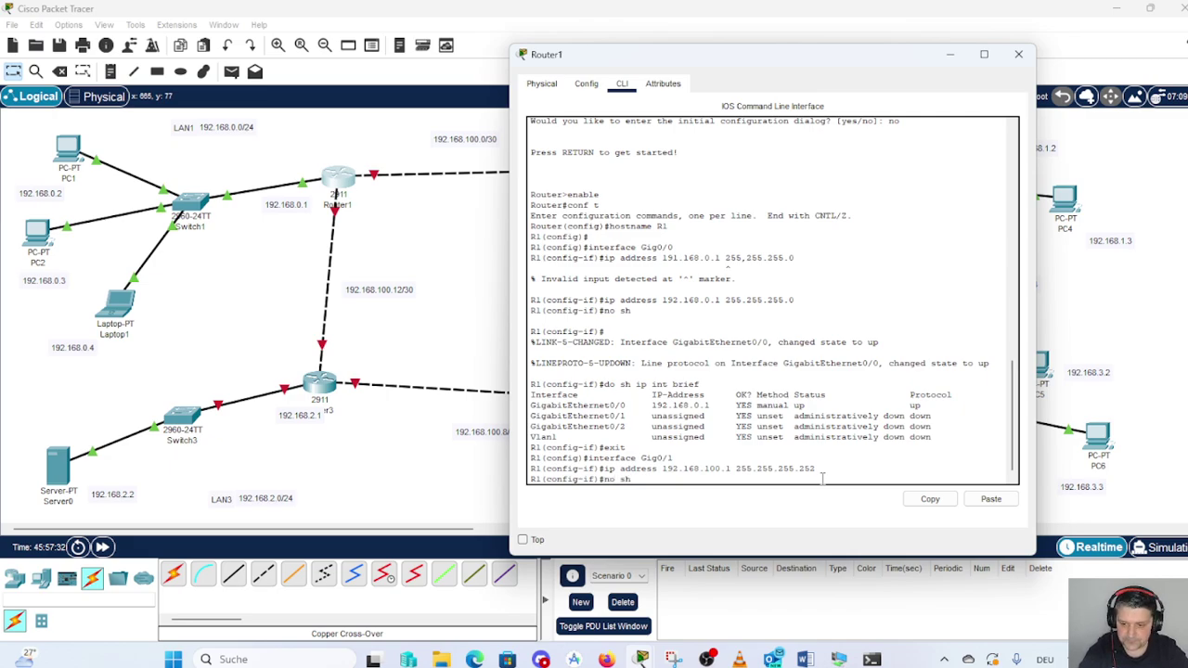
pyautogui.press('Return')
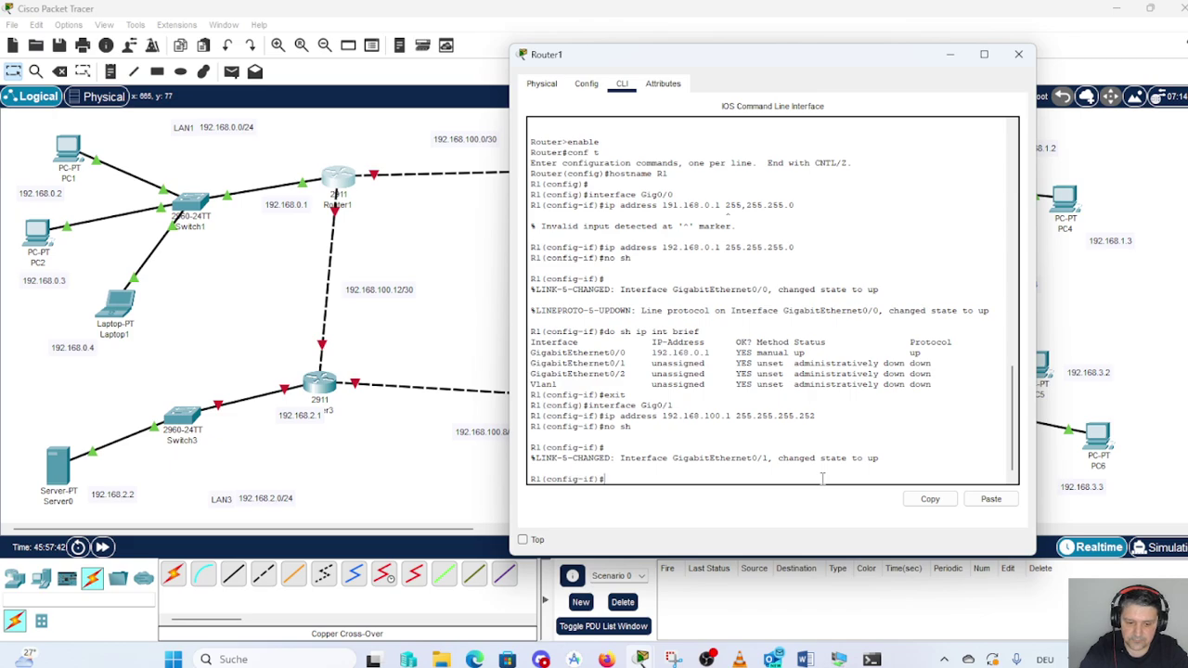
# - Check the addresses and status of all R1 interfaces with do sh ip int brief
pyautogui.write('do sh ip in')
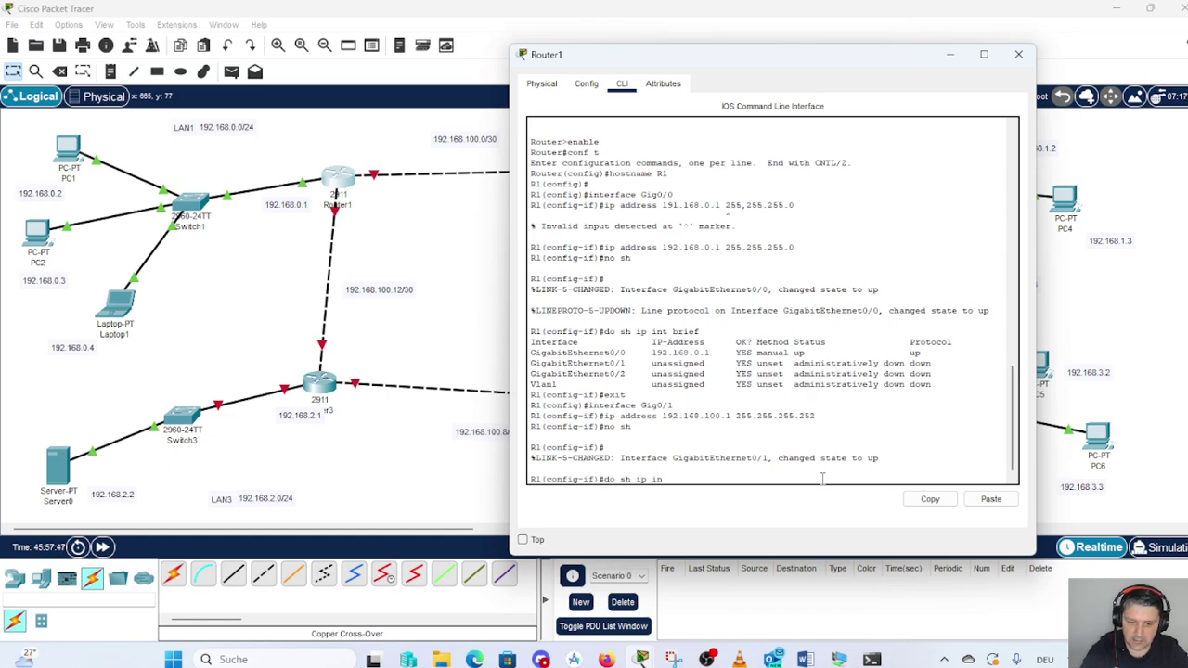
pyautogui.write('t brief')
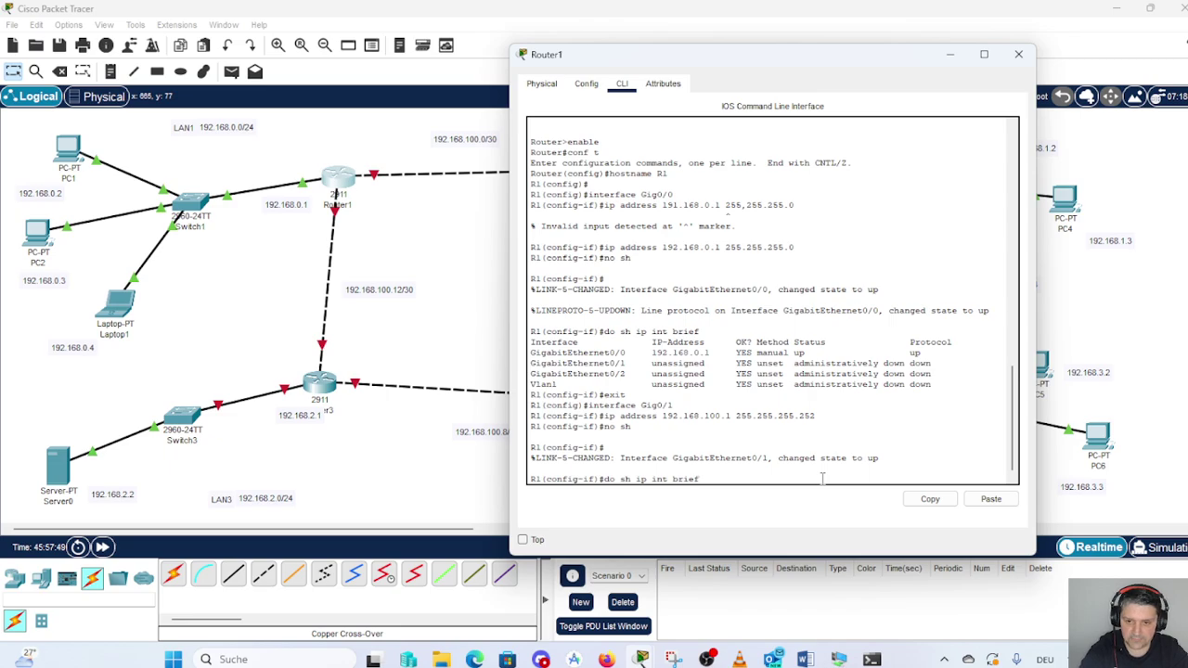
pyautogui.press('Return')
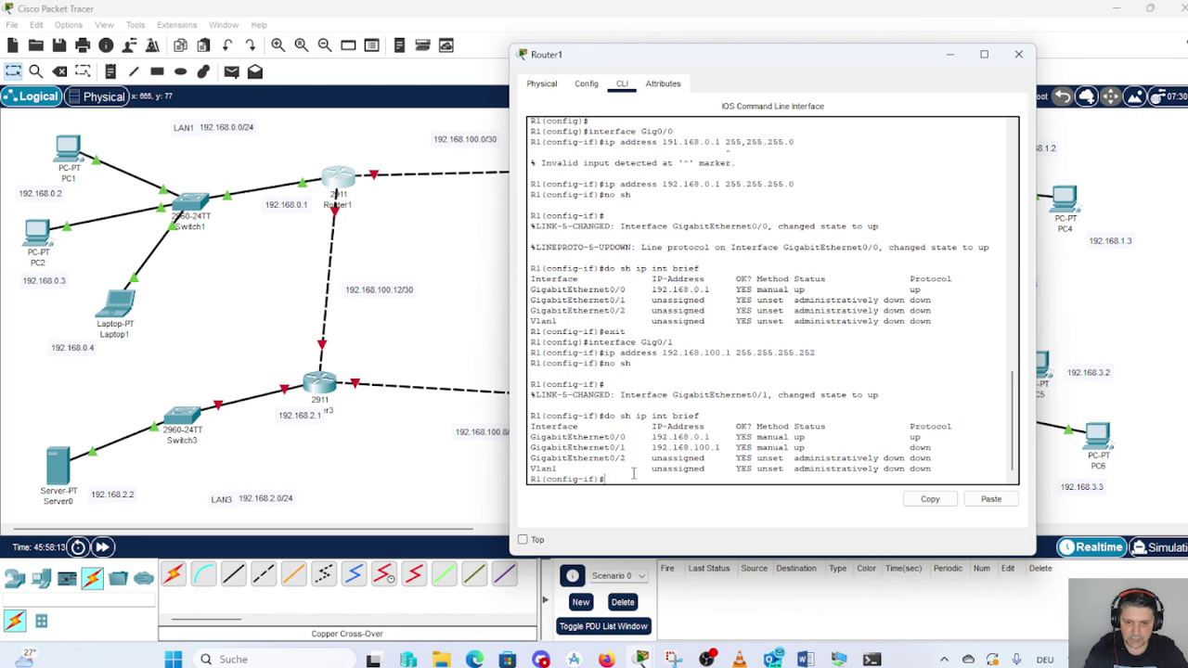
# - Switch to interface Gig0/2 on R1 directly from interface configuration mode
pyautogui.write('inte')
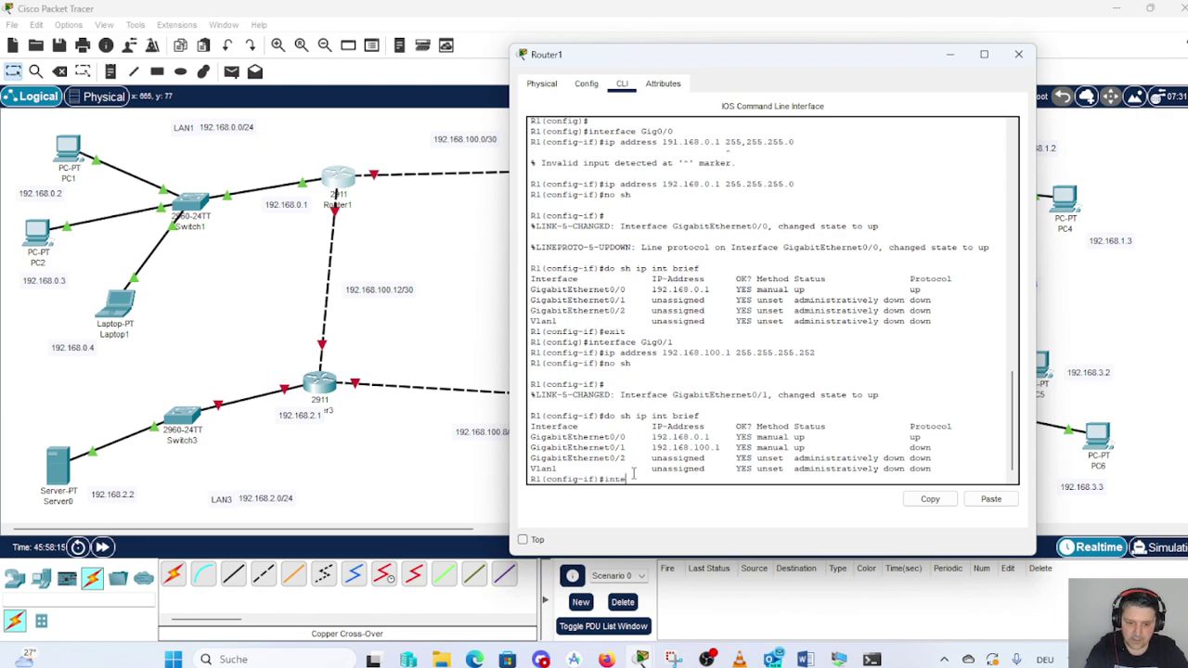
pyautogui.write('rface ')
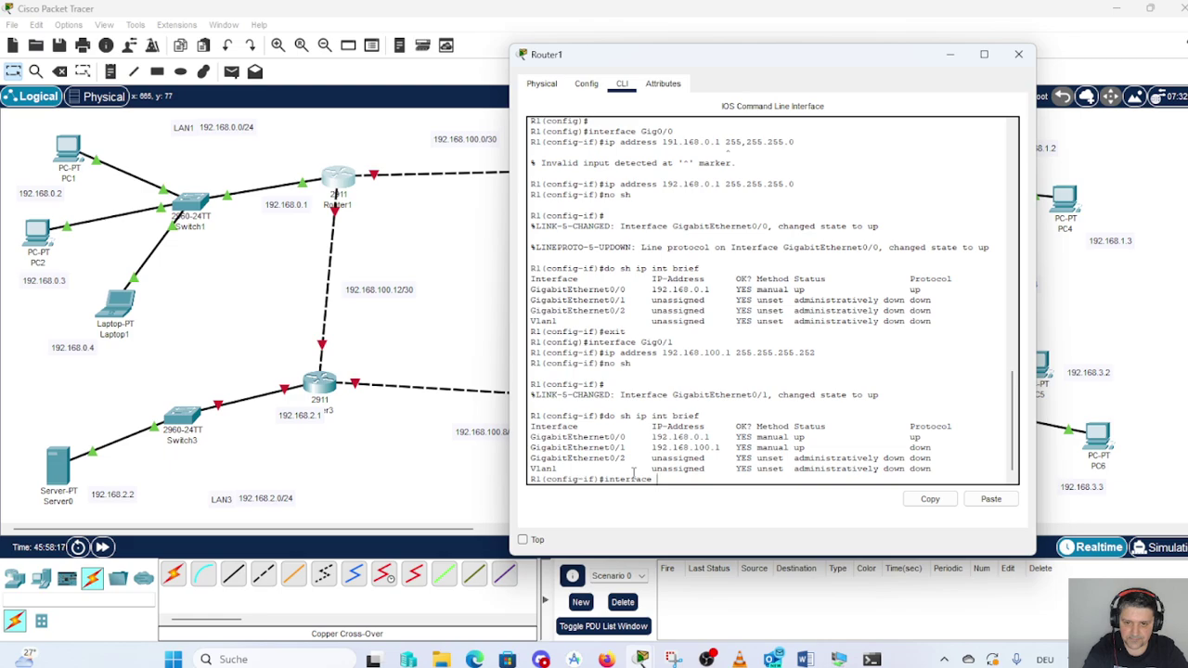
pyautogui.write('G')
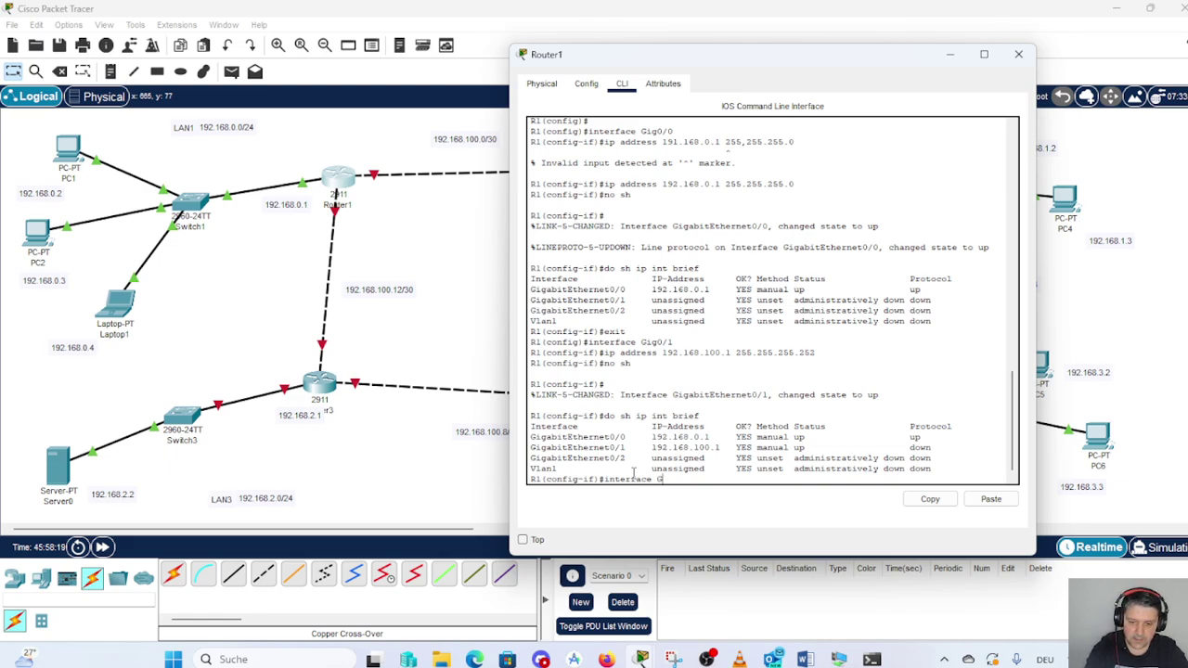
pyautogui.write('ig')
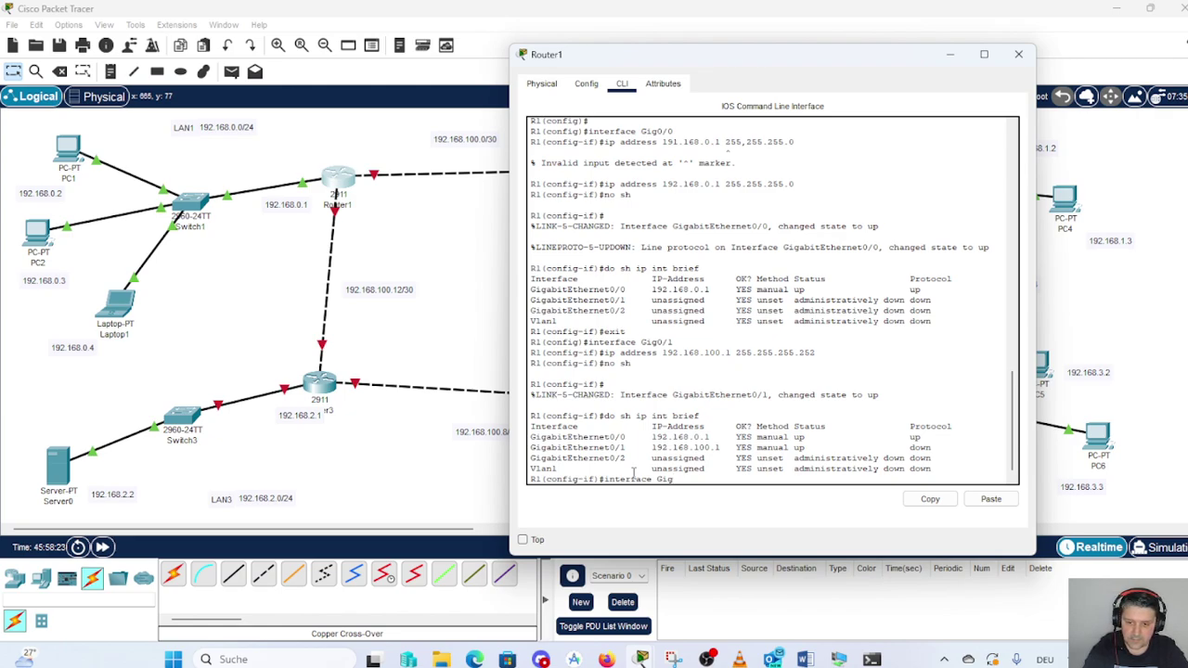
pyautogui.write('0')
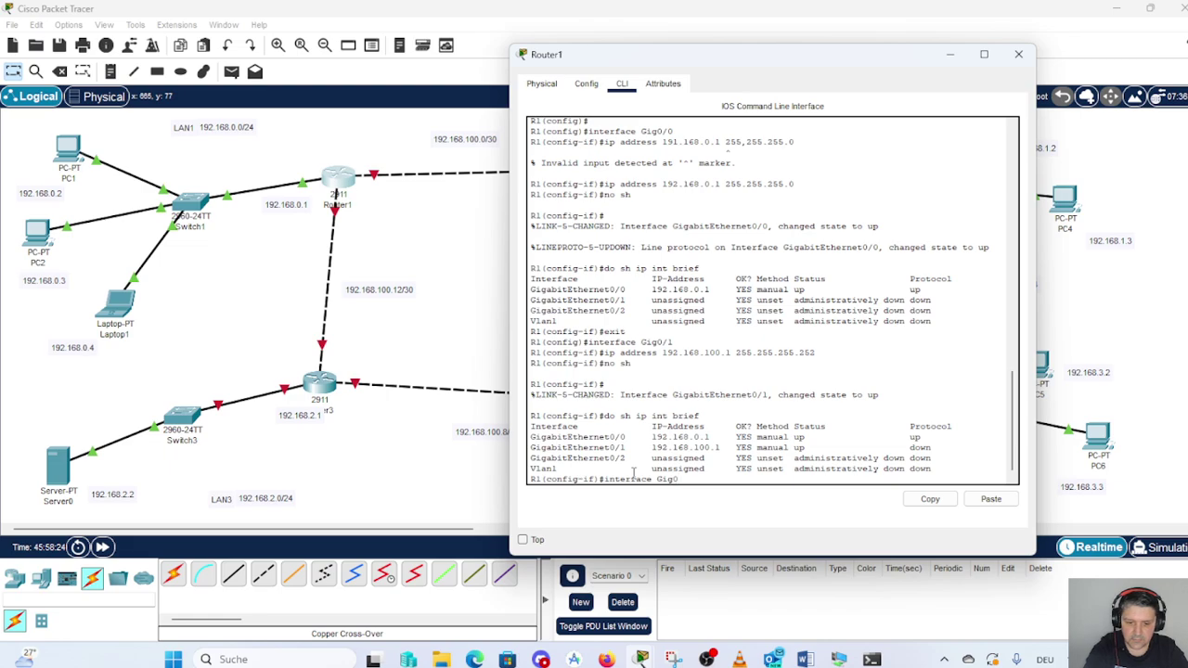
pyautogui.write('/2')
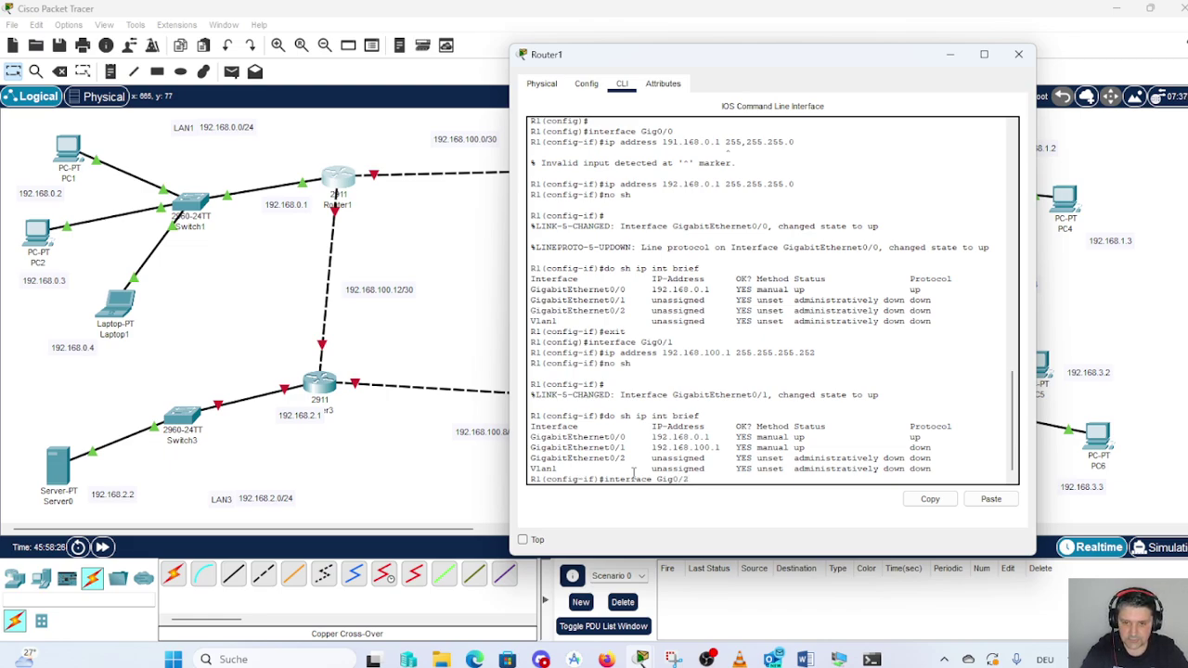
pyautogui.press('Return')
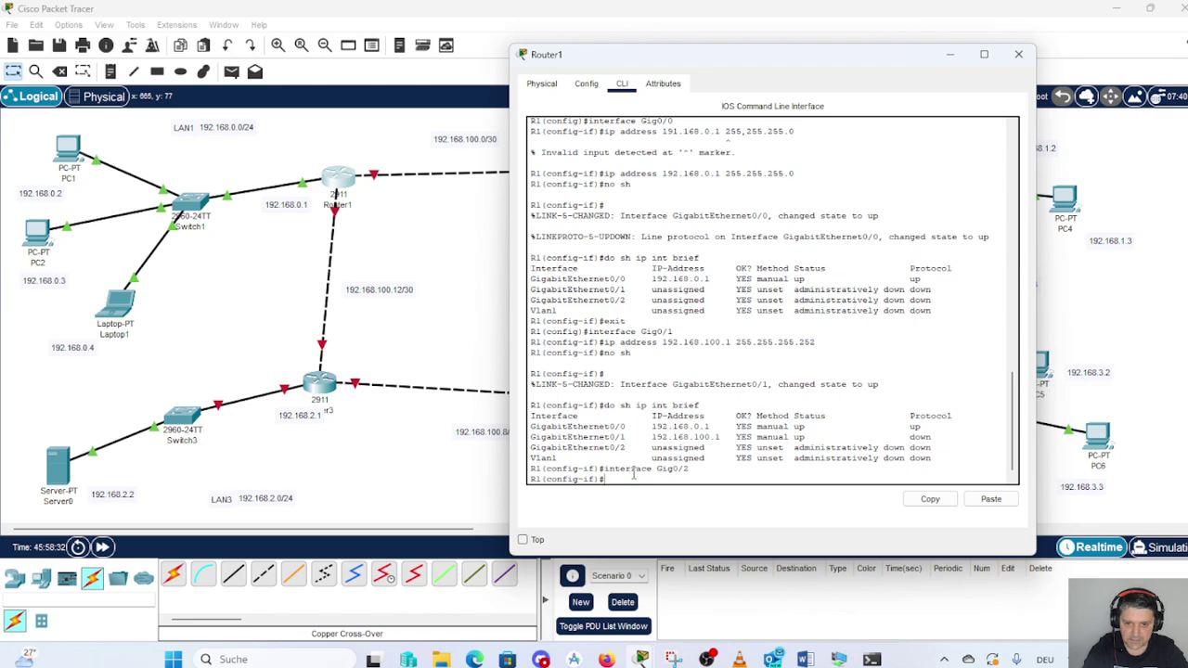
# - Exit to global configuration mode and re-enter the configuration of R1's interface Gig0/2
pyautogui.write('exit')
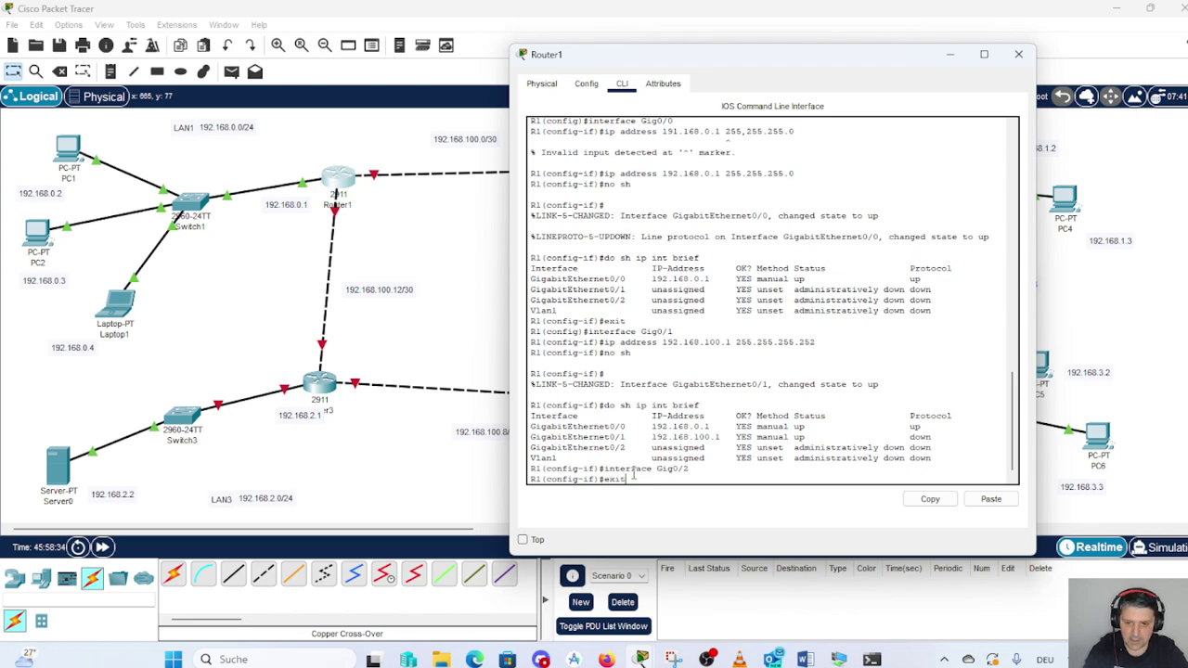
pyautogui.press('Return')
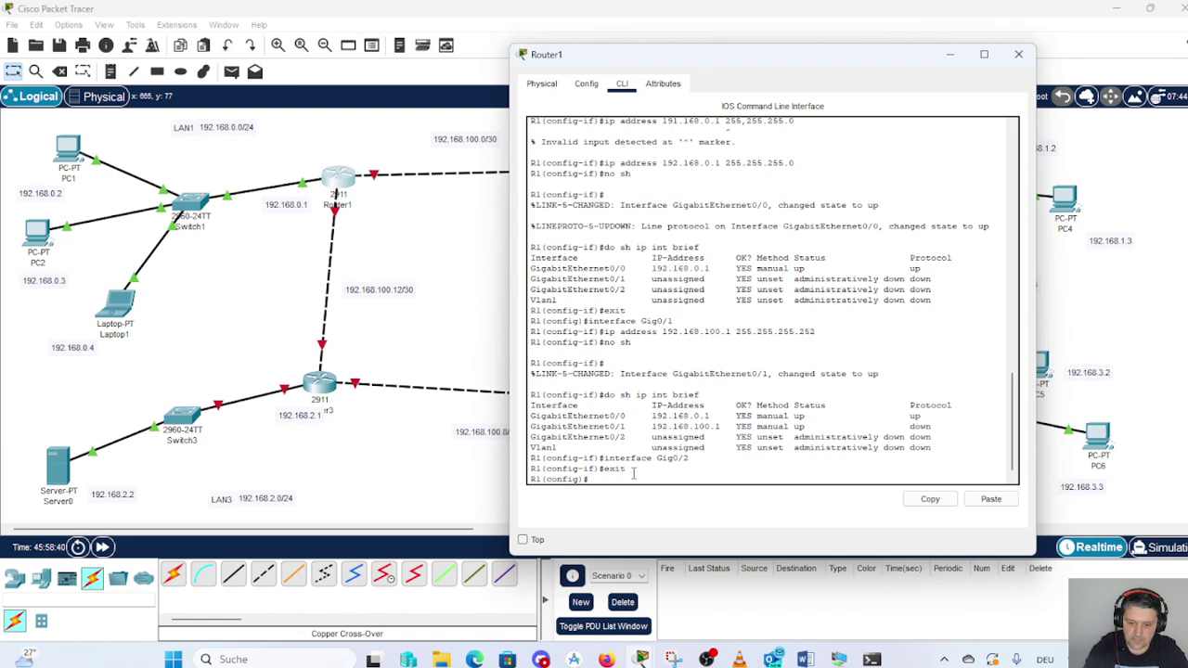
pyautogui.press('Up')
pyautogui.press('Up')
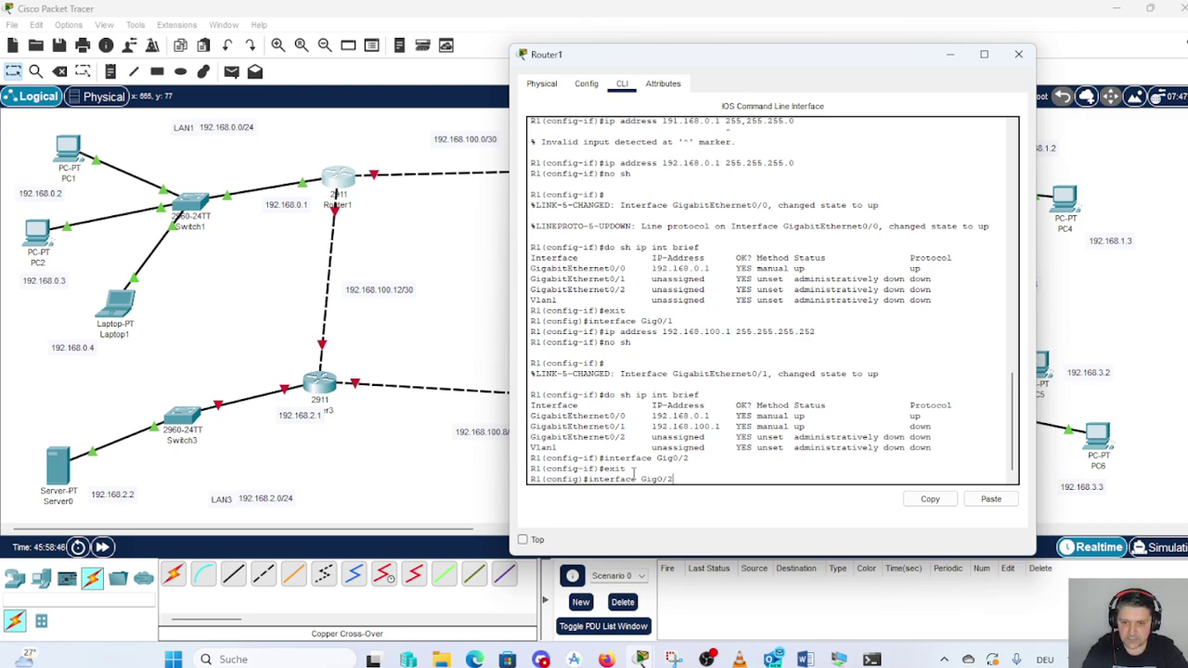
pyautogui.press('Return')
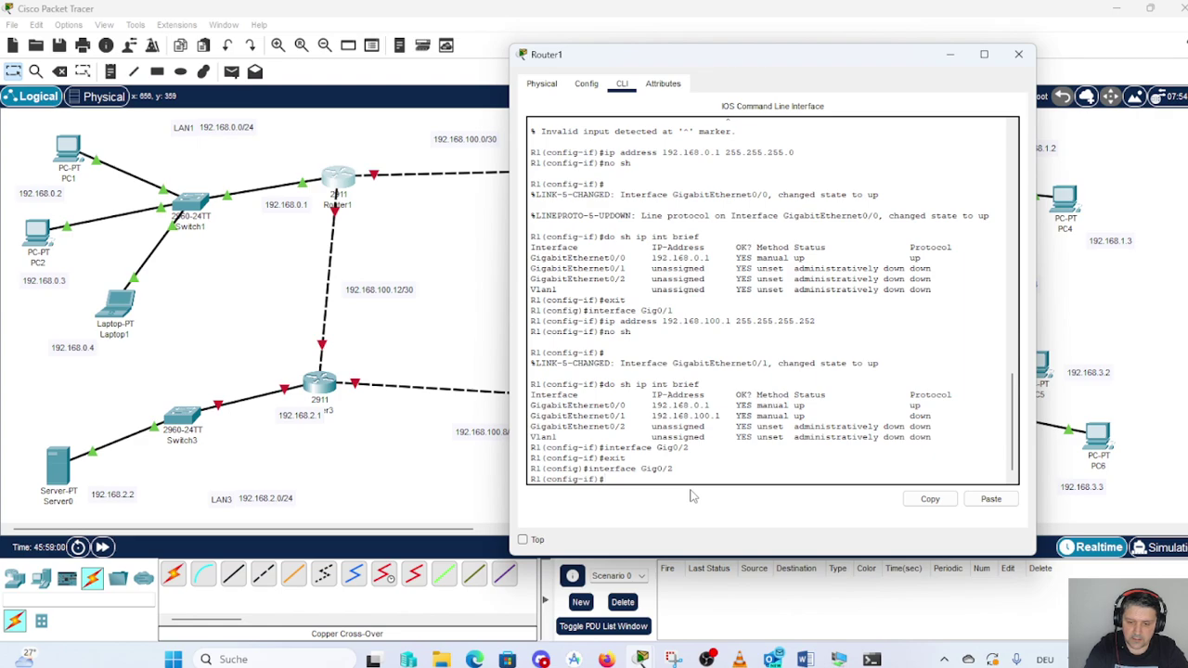
# - Assign IP address 192.168.100.13 with subnet mask 255.255.255.252 to interface Gig0/2 on R1
pyautogui.write('ip address')
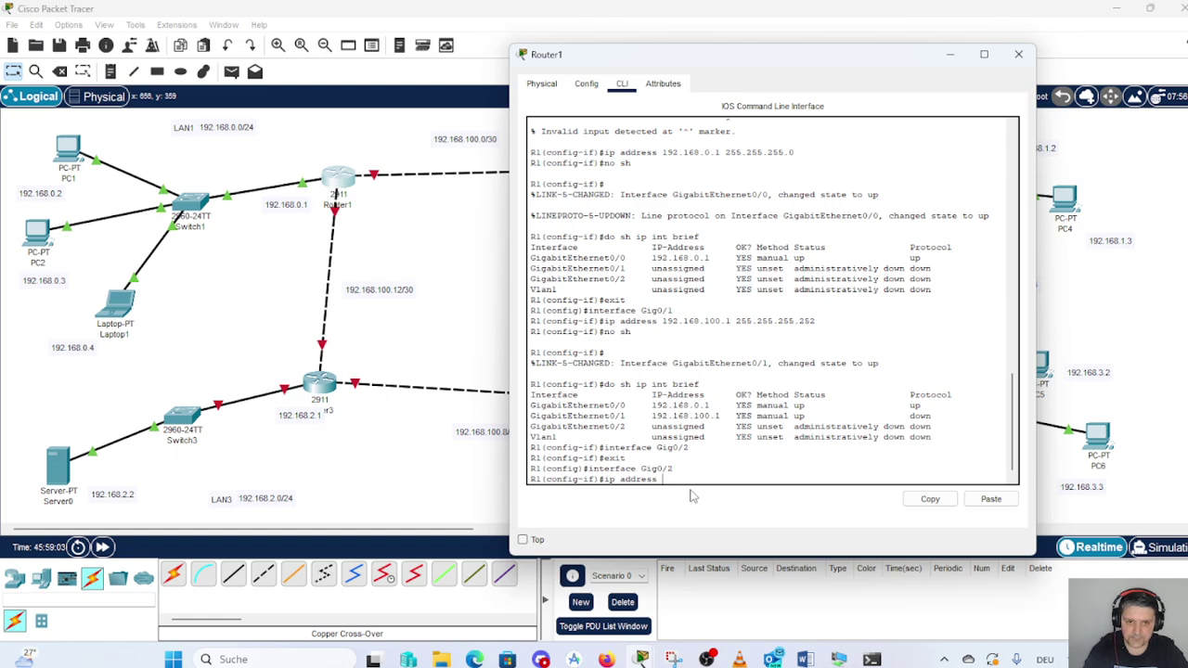
pyautogui.write(' 192.168')
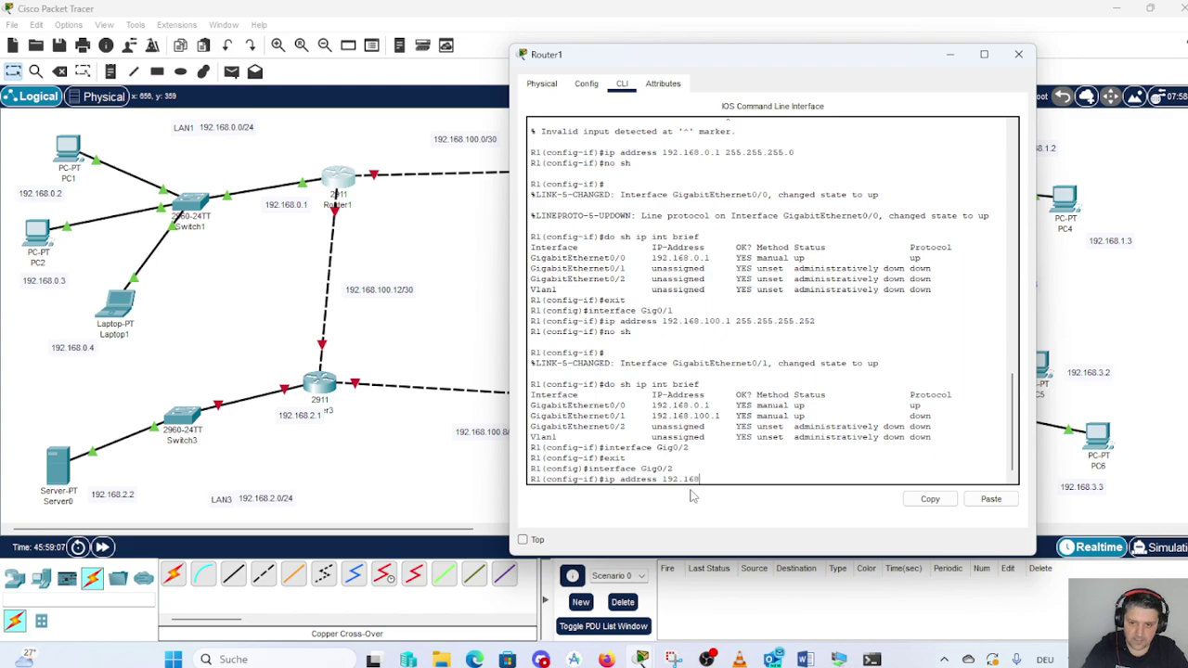
pyautogui.write('.10')
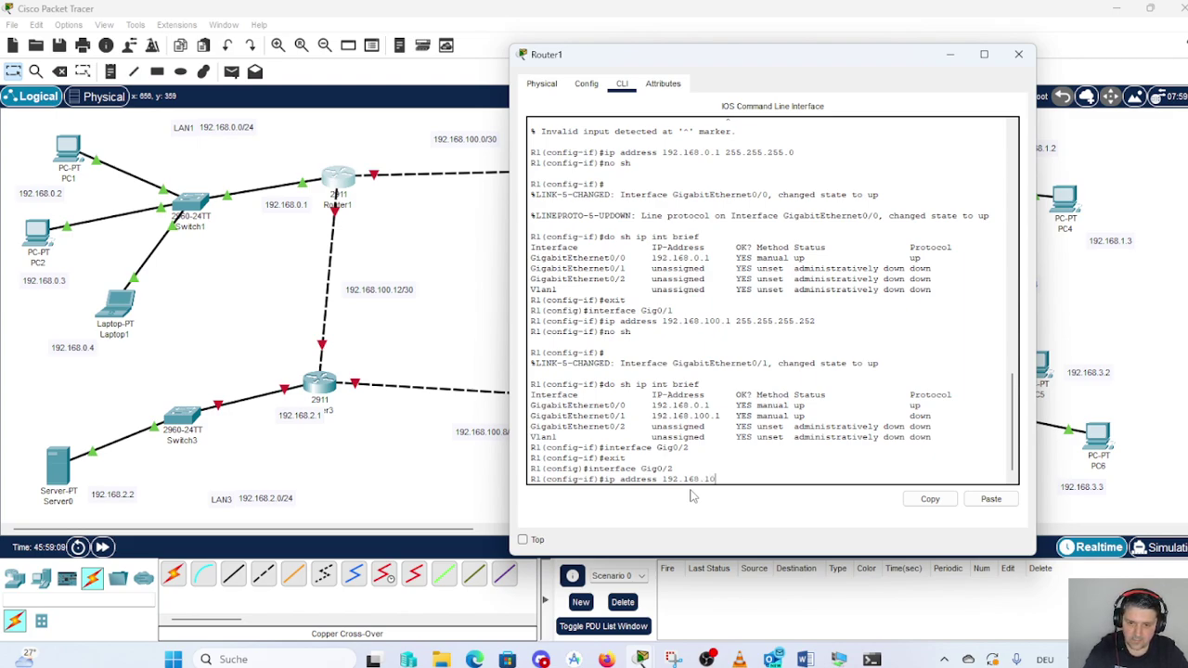
pyautogui.write('0.13')
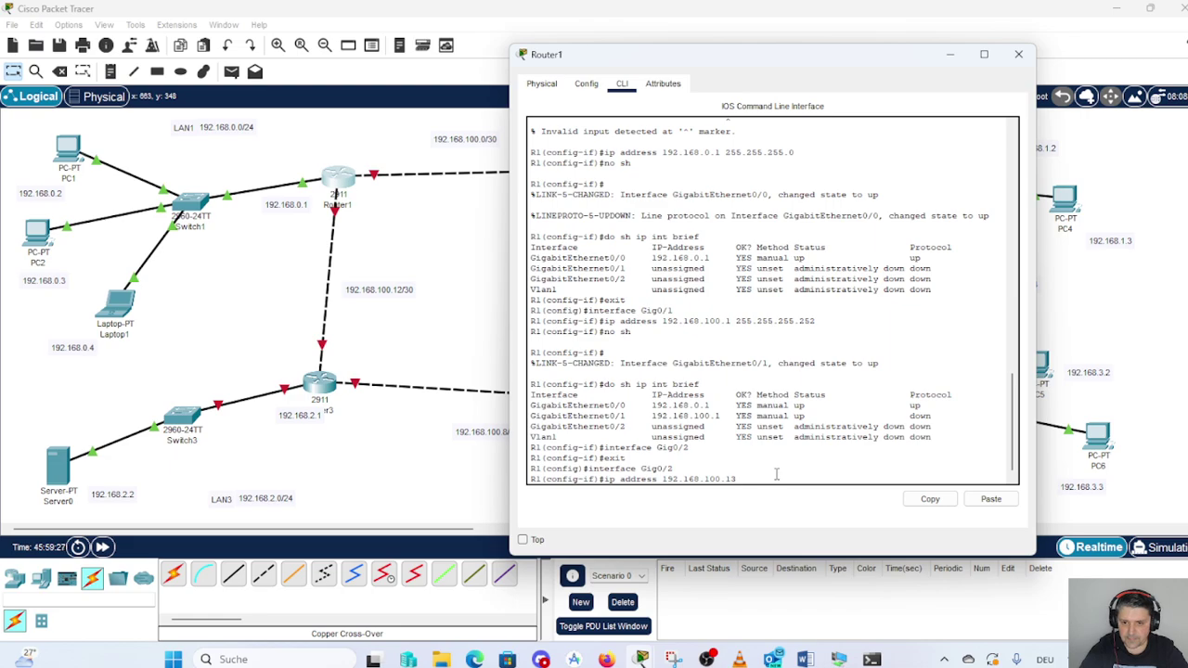
pyautogui.write('255')
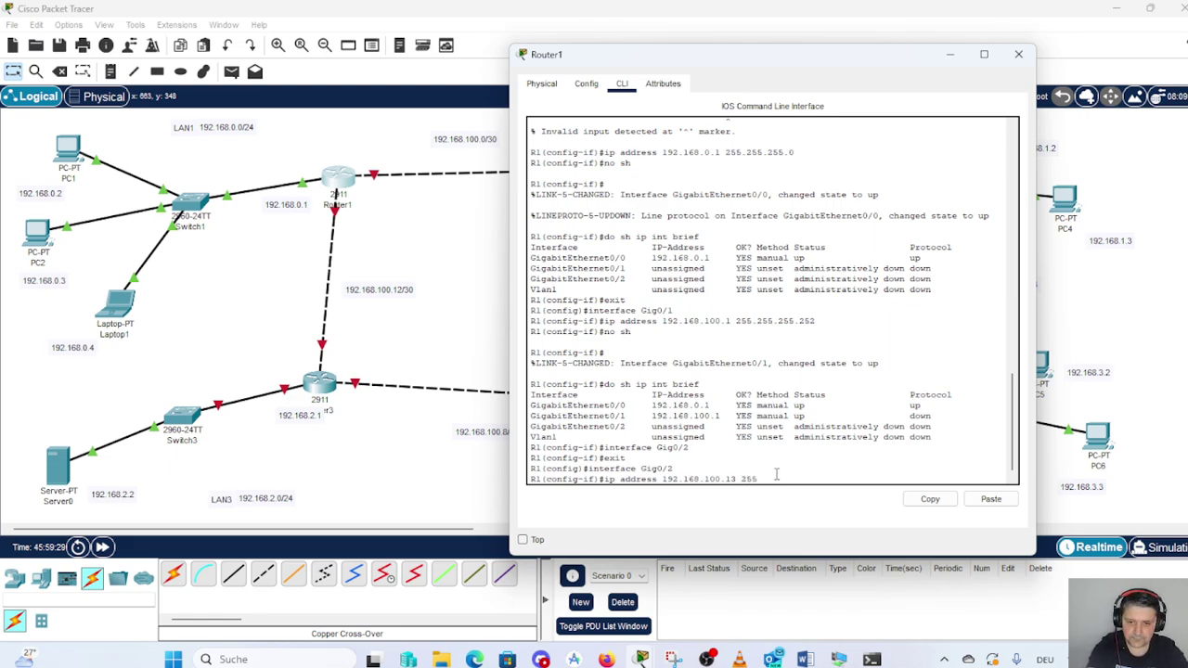
pyautogui.write('.2')
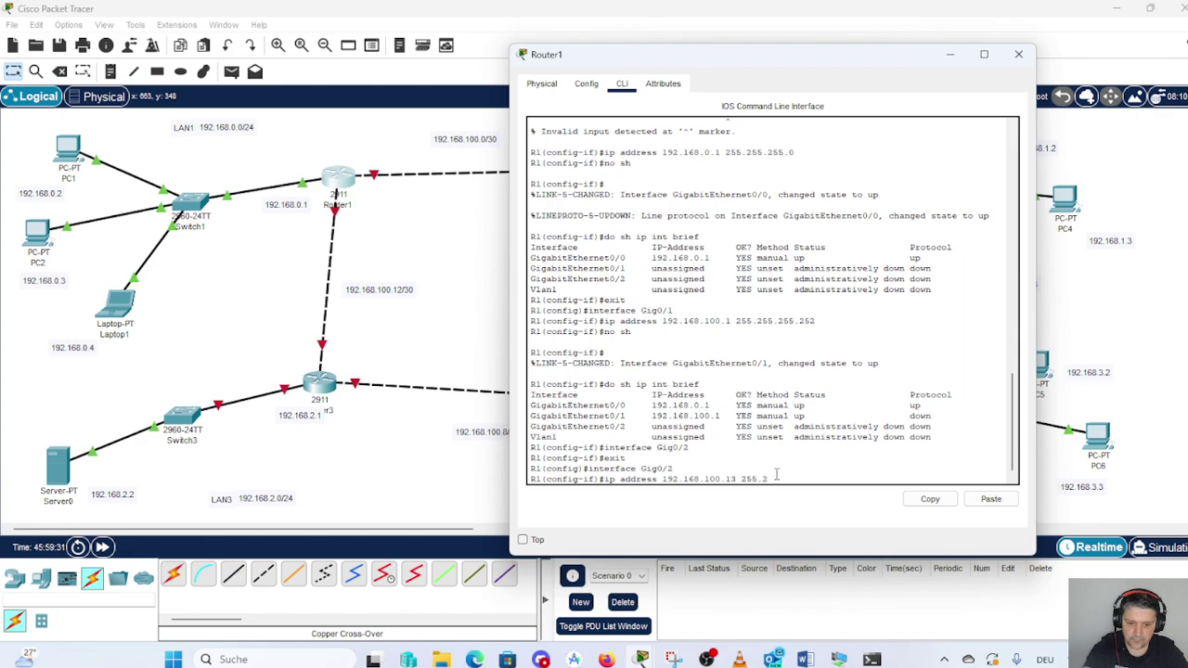
pyautogui.write('55.255')
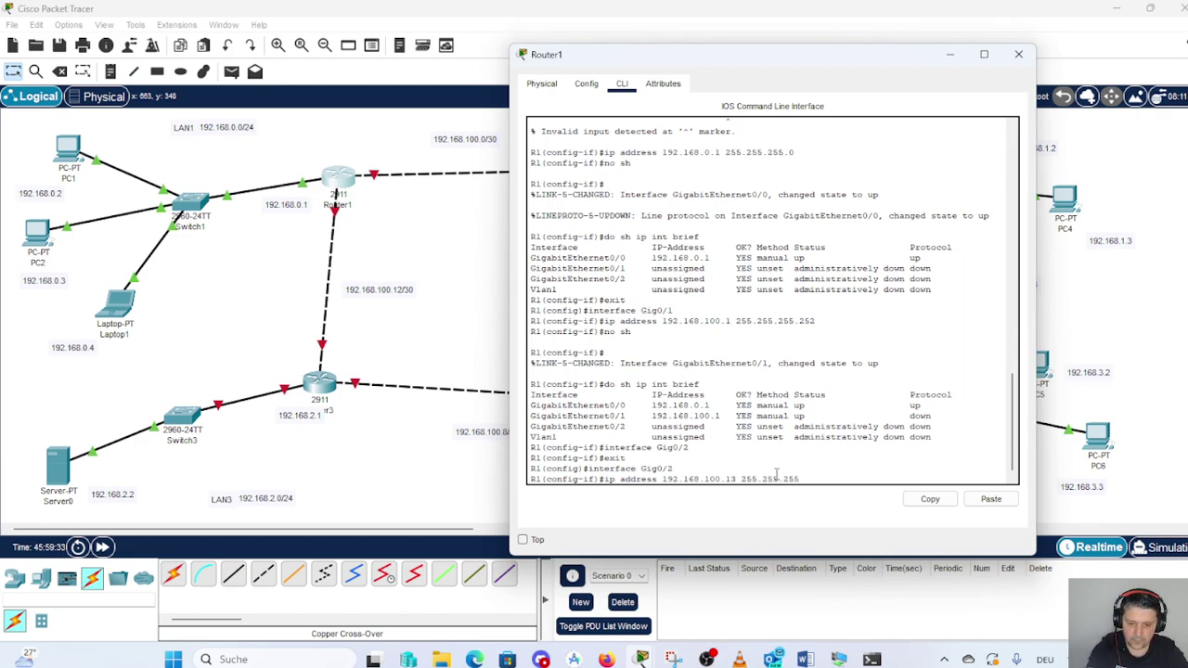
pyautogui.write('.252')
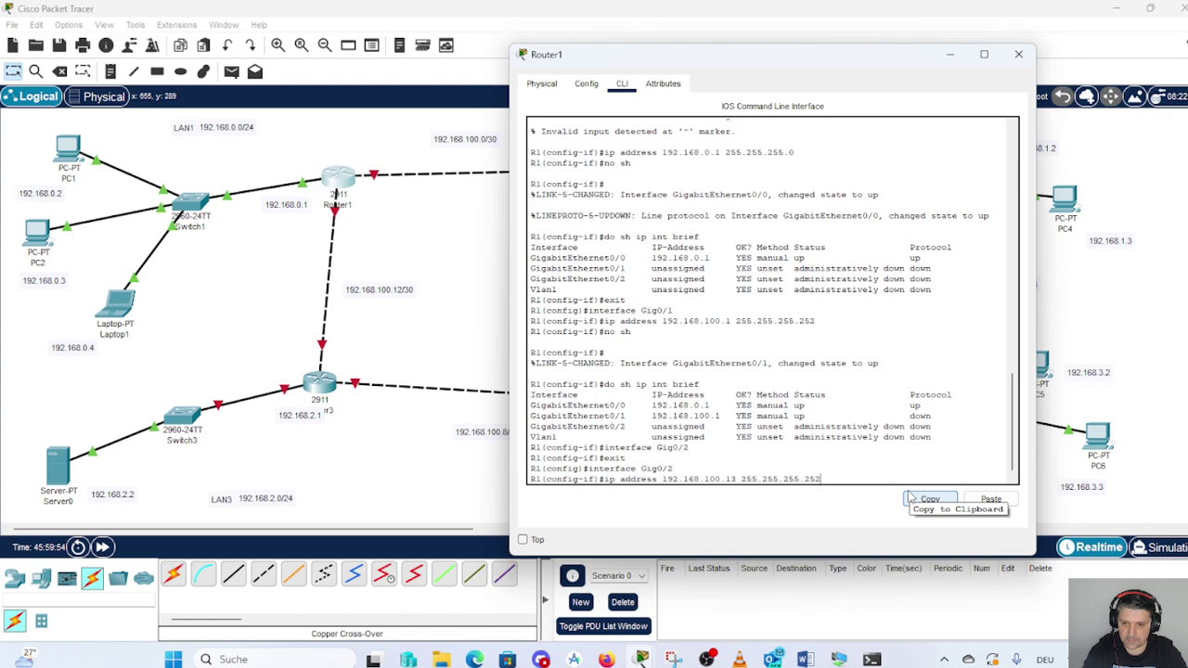
pyautogui.press('Return')
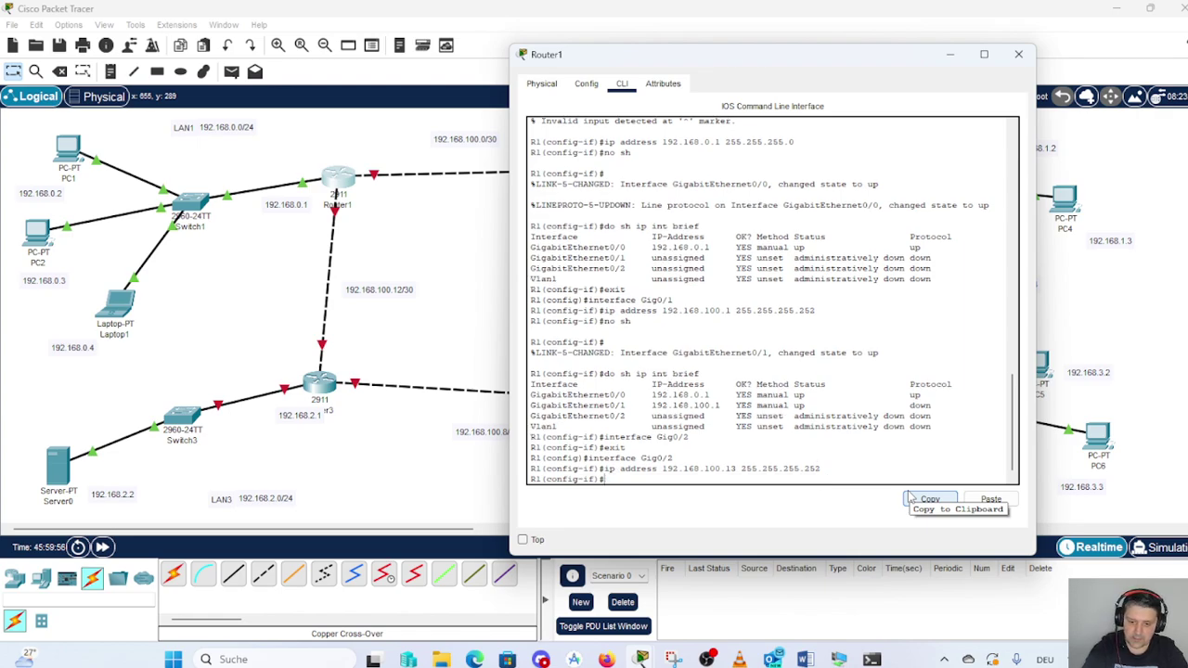
# - Bring up interface Gig0/2 on R1 with the no sh command
pyautogui.write('no sh')
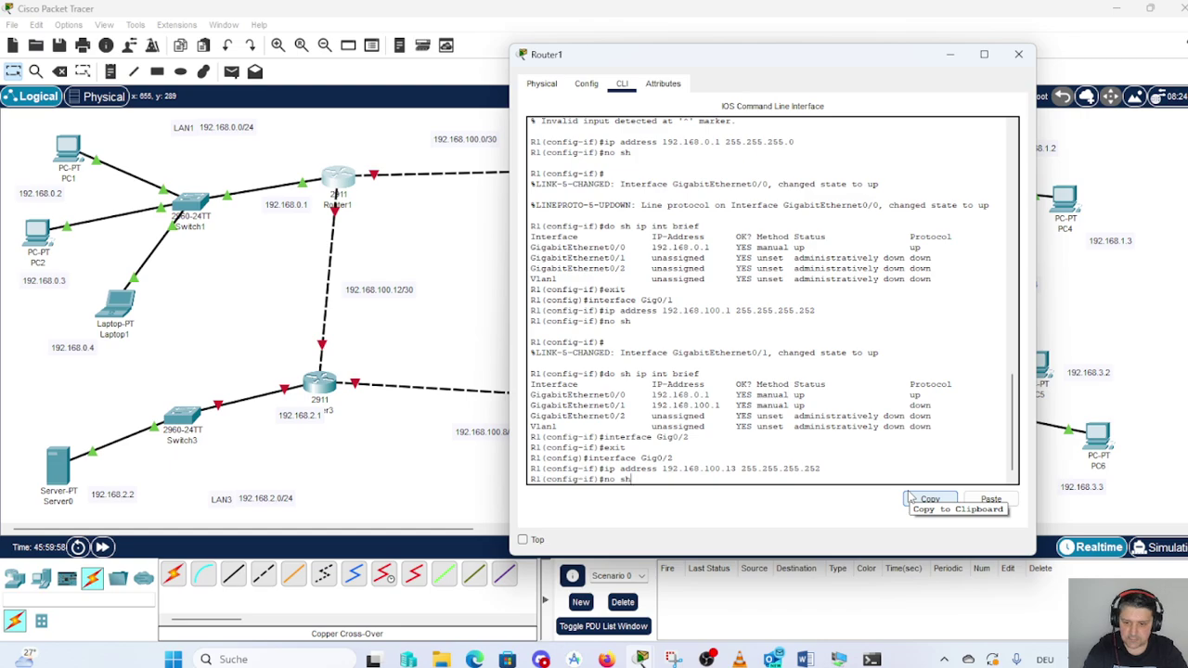
pyautogui.press('Return')
pyautogui.press('Return')
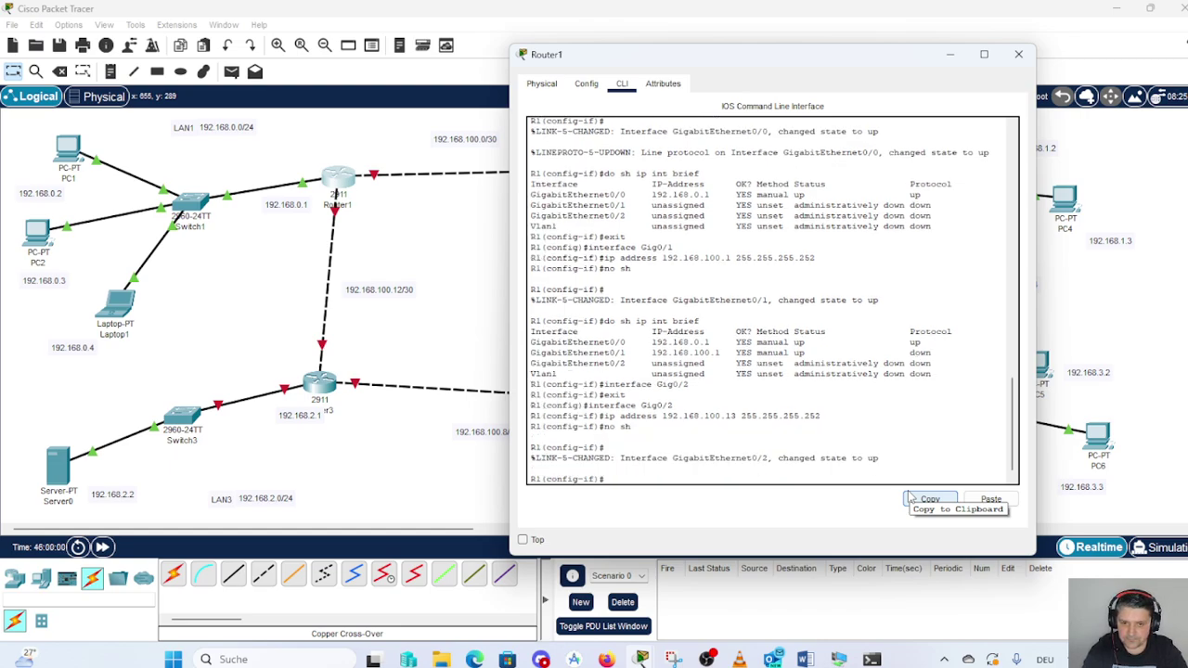
# - List the addresses and status of R1's interfaces again with do sh ip int brief
pyautogui.write('do')
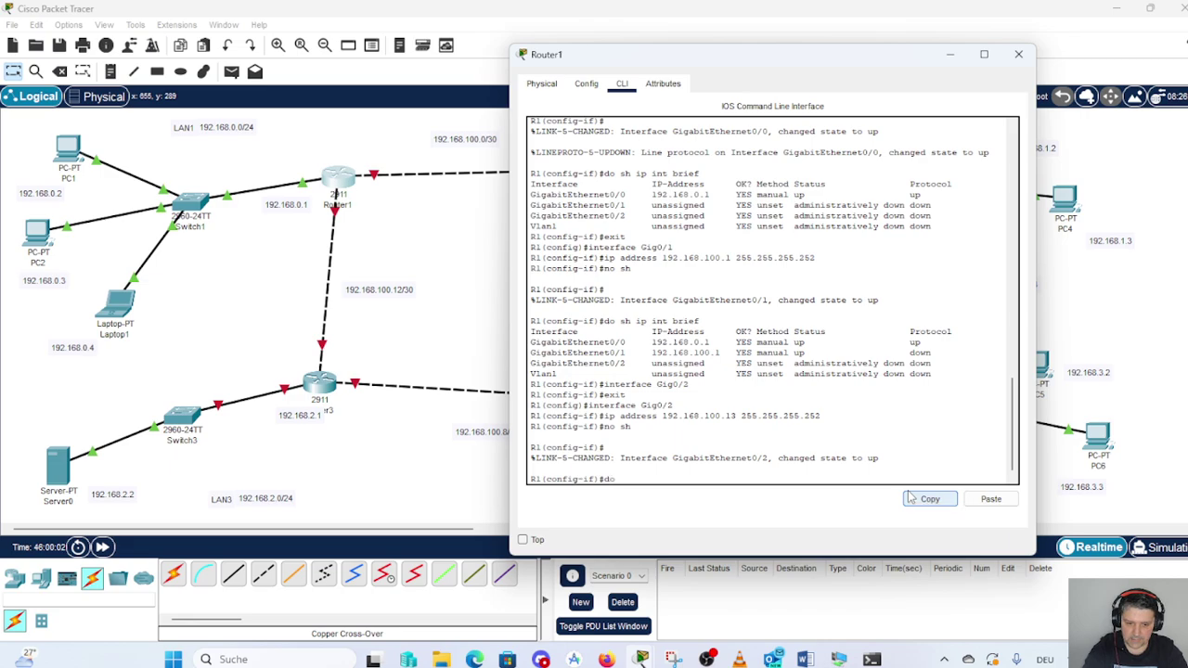
pyautogui.write(' sh ip')
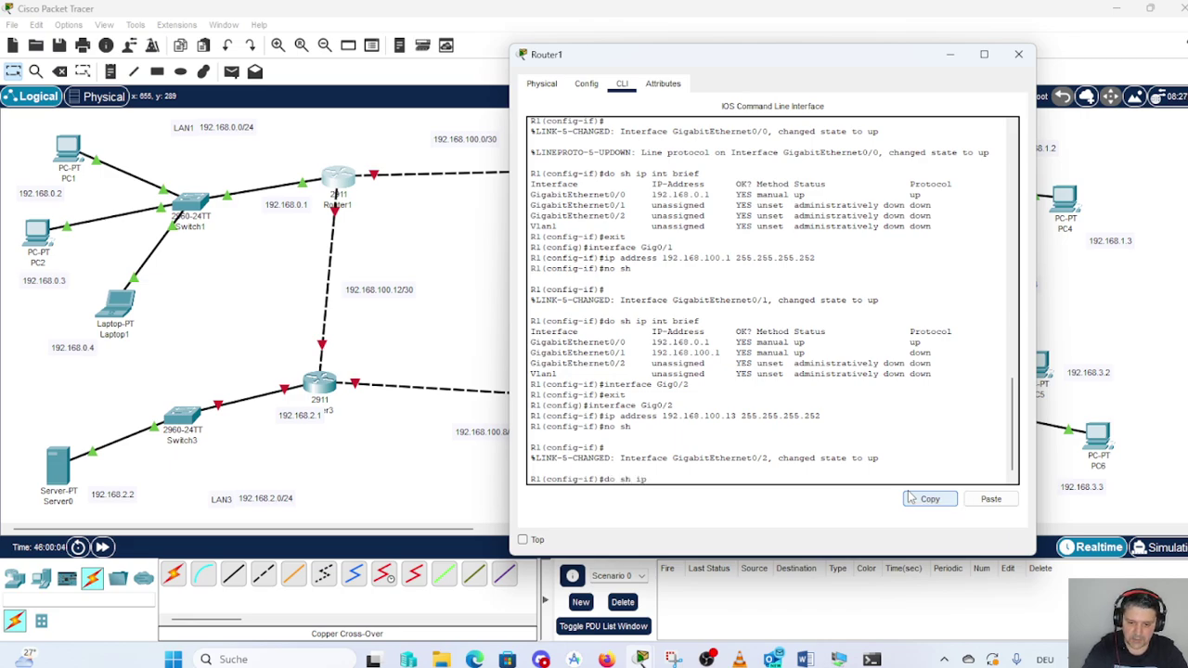
pyautogui.write(' int brief')
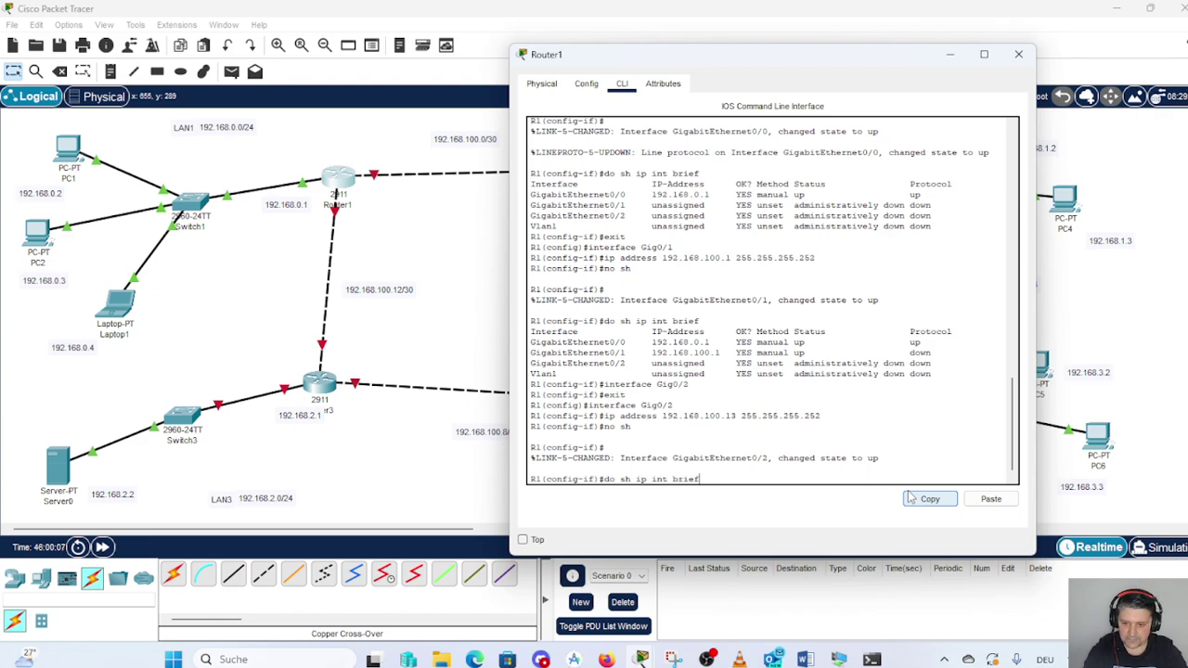
pyautogui.press('Return')
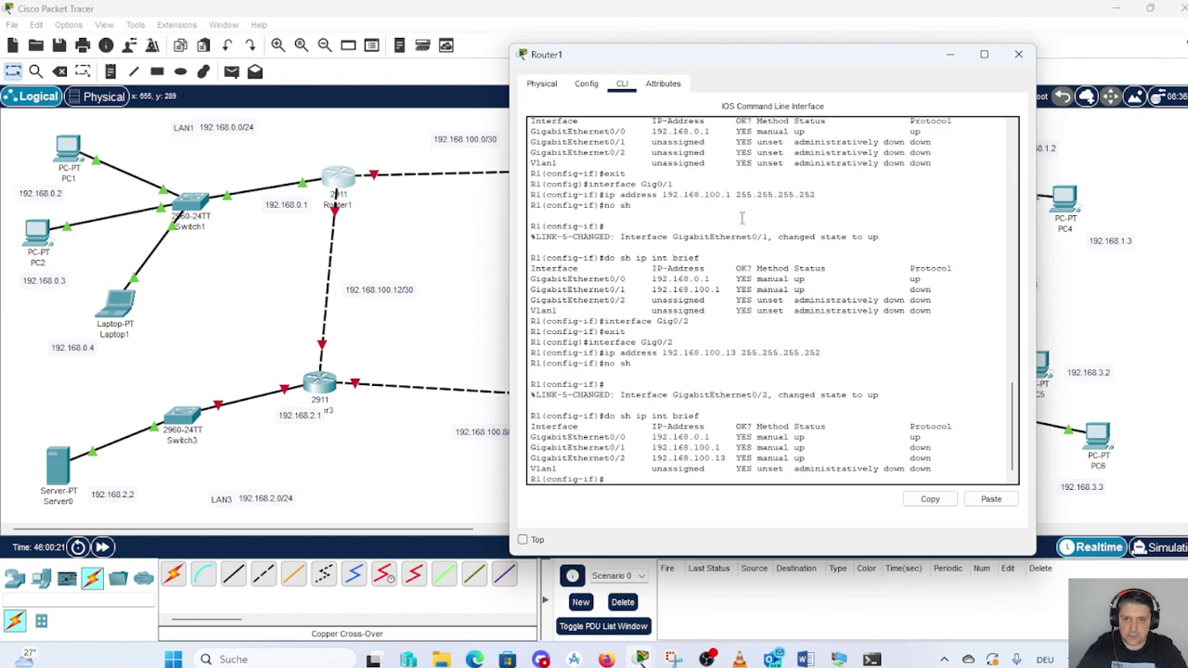
# - Close Router1, open Router2's command line and decline the initial configuration dialog with no to reach its prompt
pyautogui.click(1015, 58)
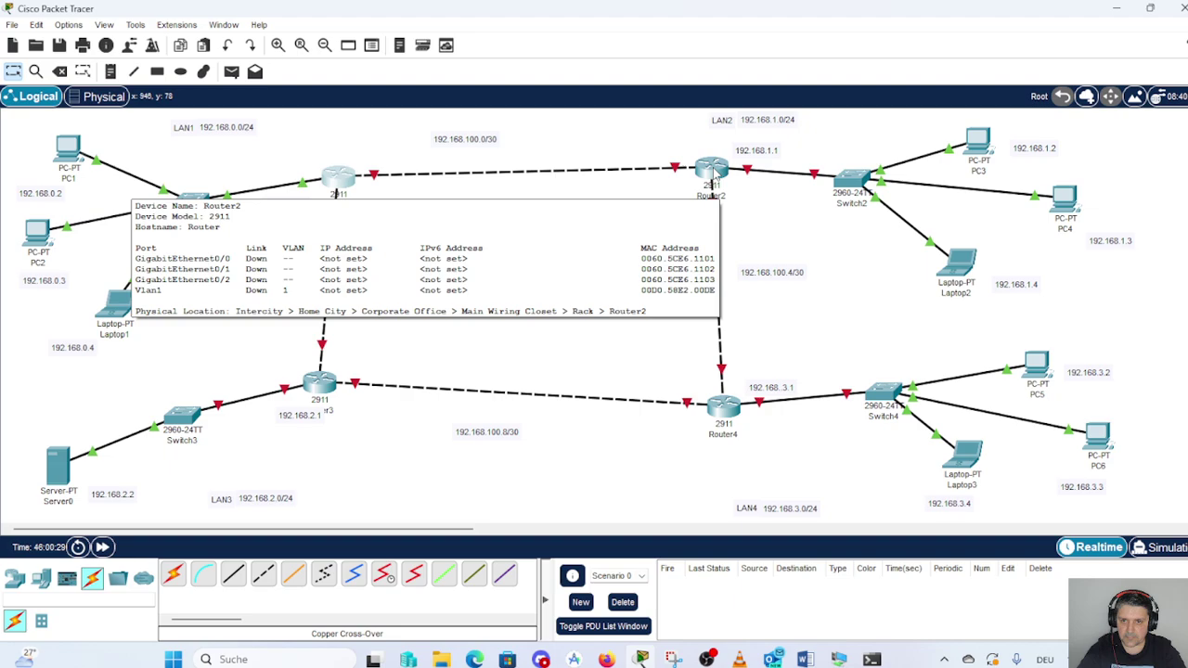
pyautogui.click(711, 173)
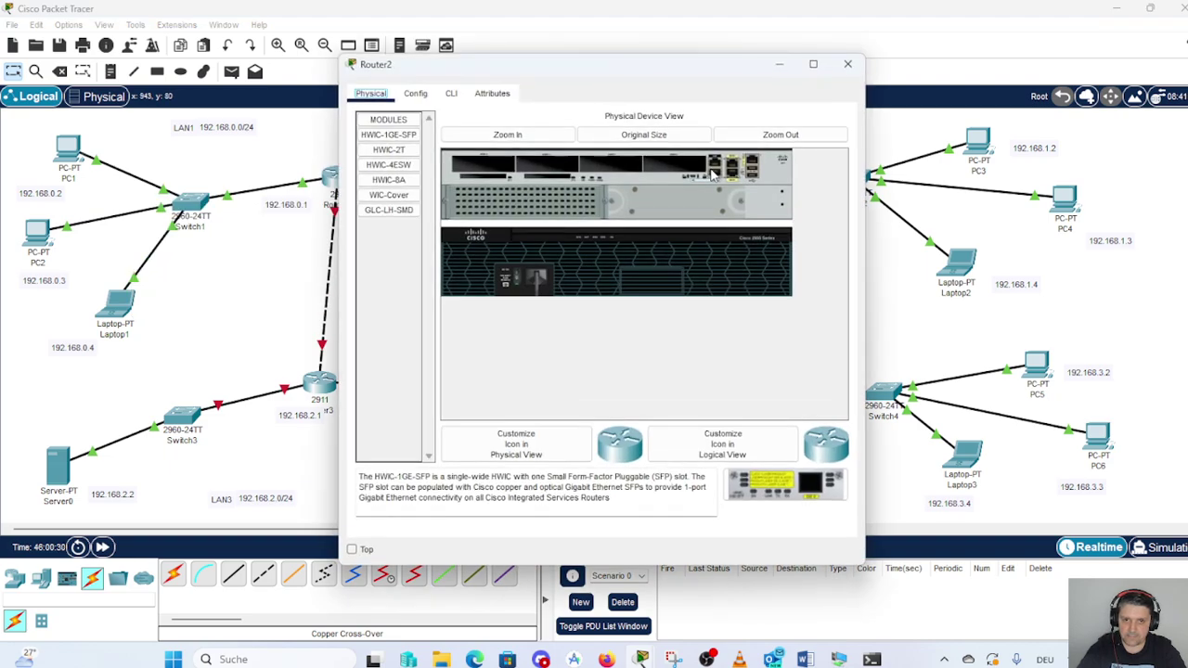
pyautogui.click(451, 94)
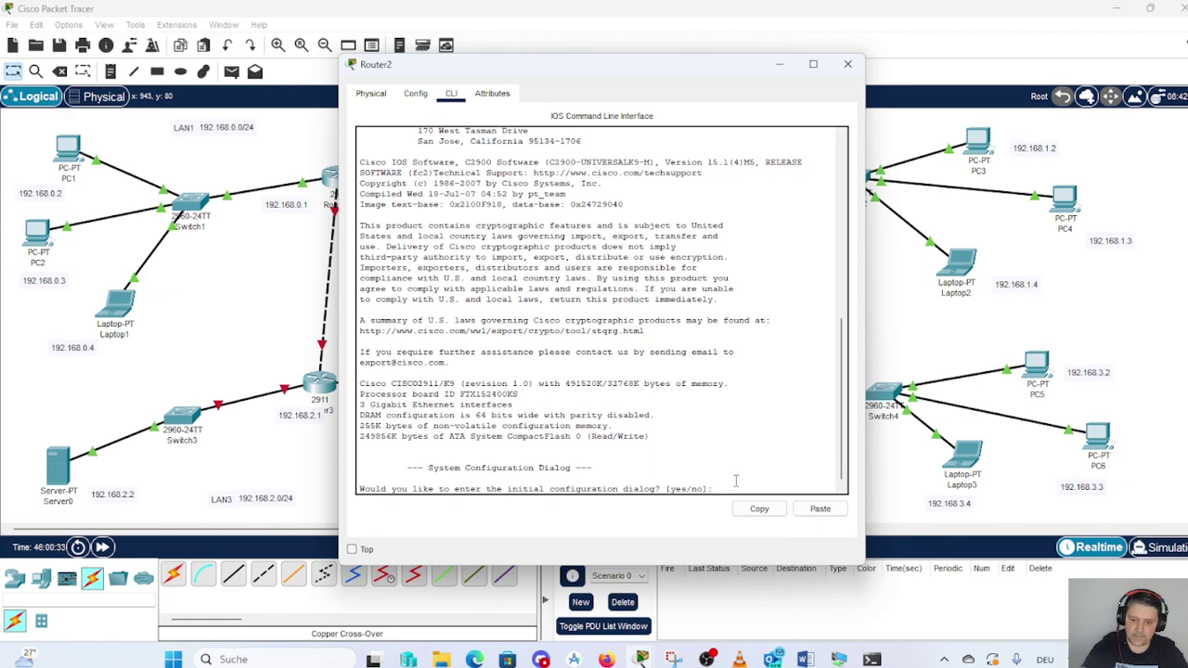
pyautogui.write('no')
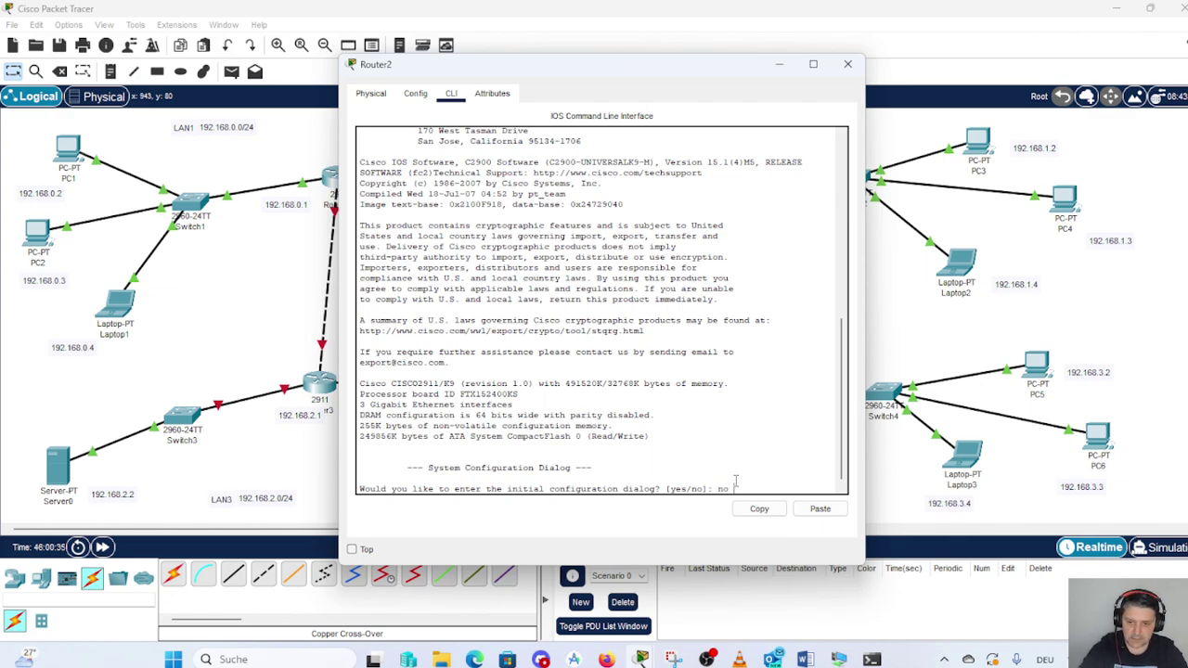
pyautogui.press('Return')
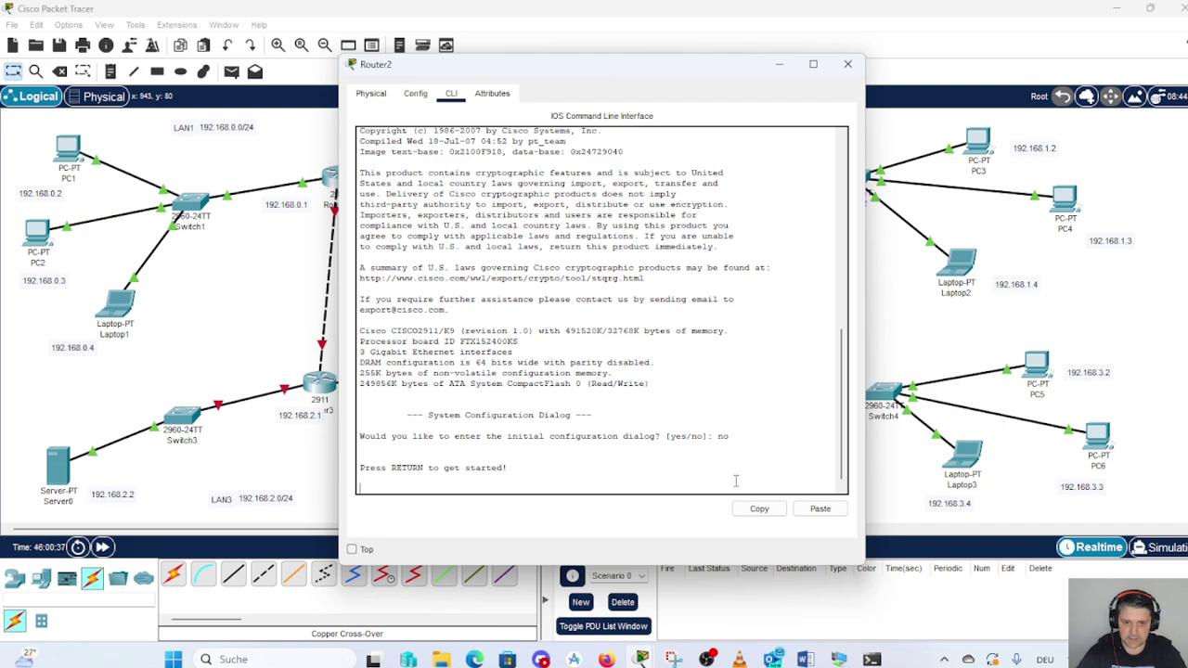
pyautogui.press('Return')
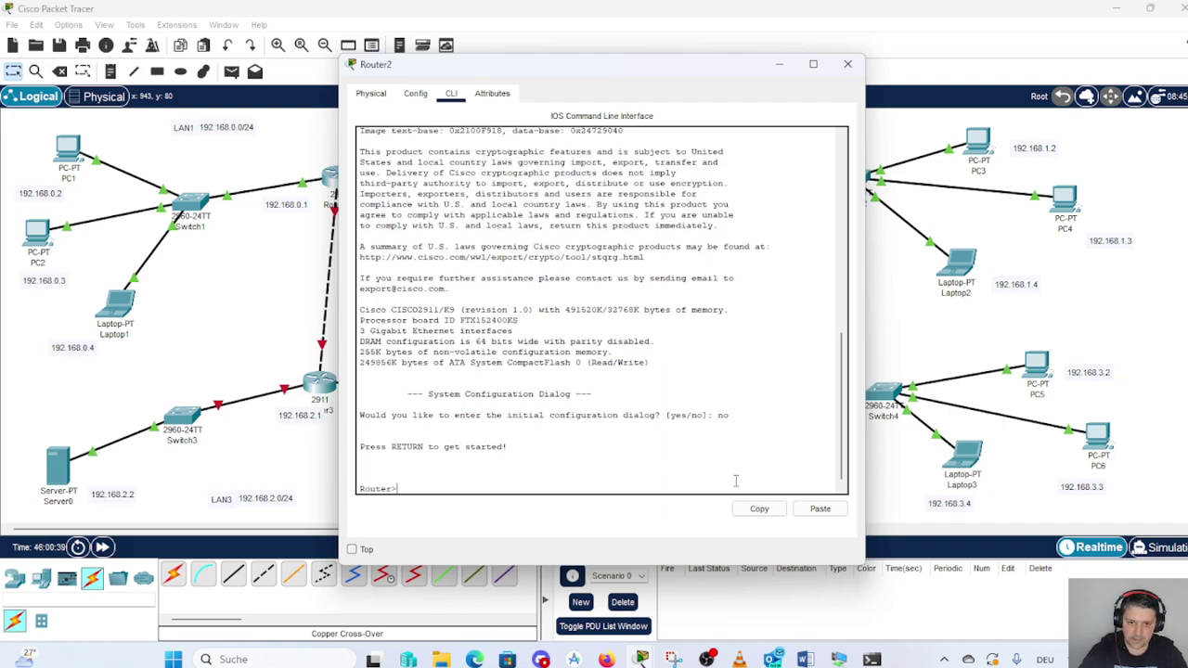
# - Enter privileged mode on Router2 with enable and switch to global configuration mode with conf t
pyautogui.write('enable')
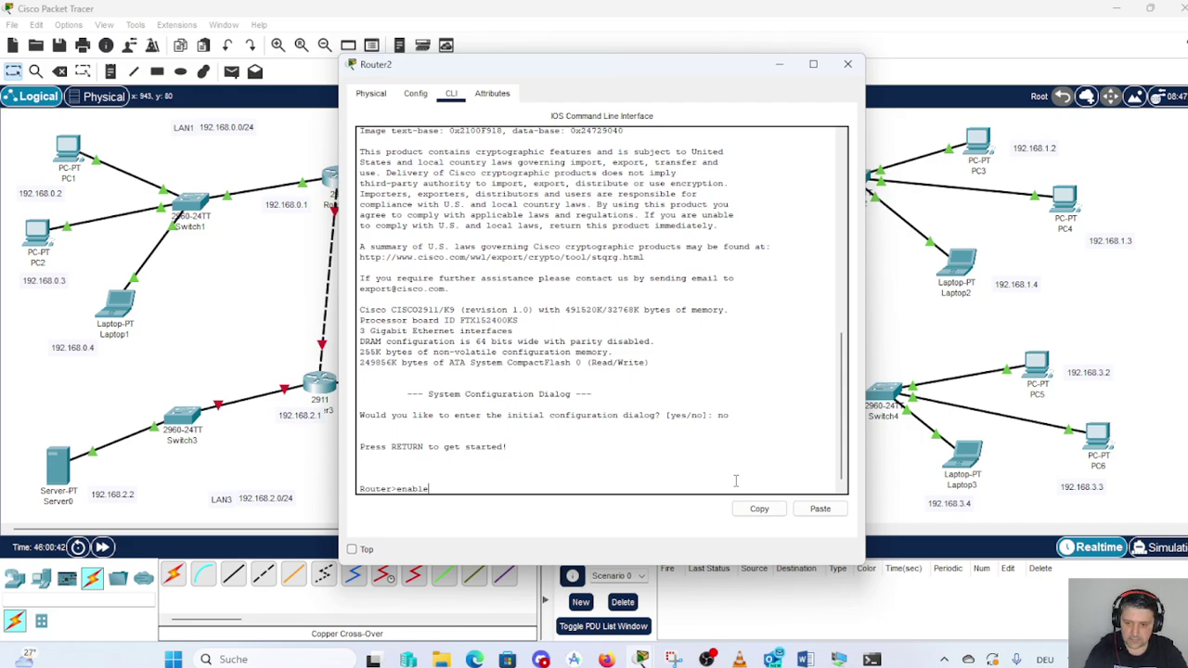
pyautogui.press('Return')
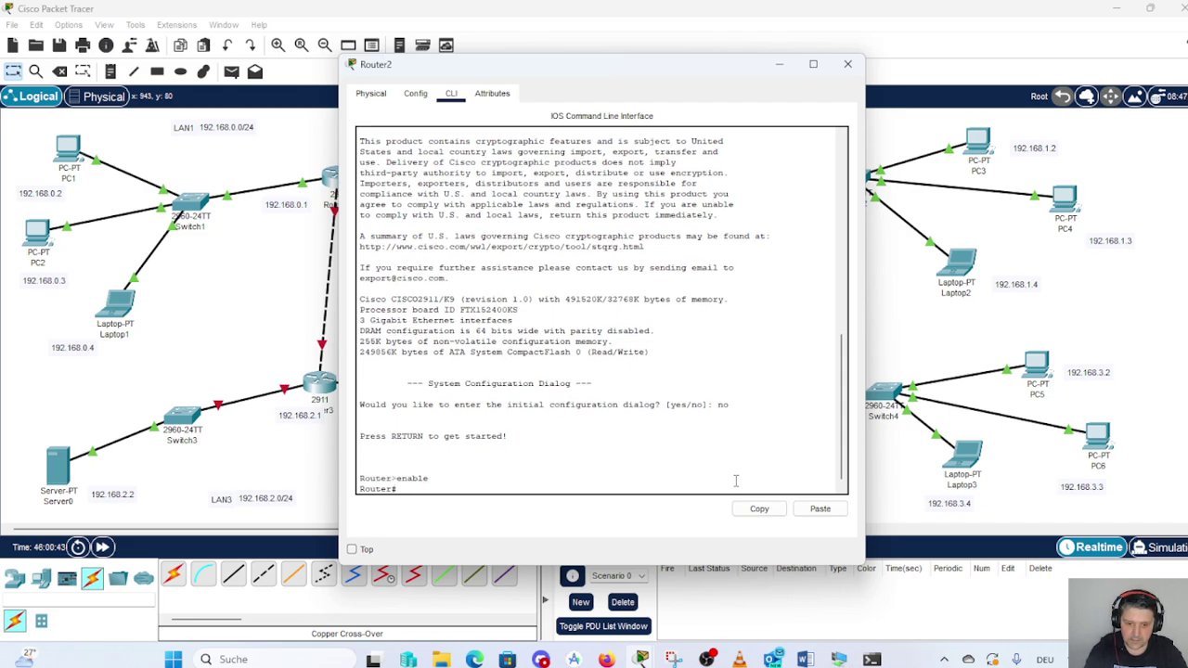
pyautogui.write('conf ')
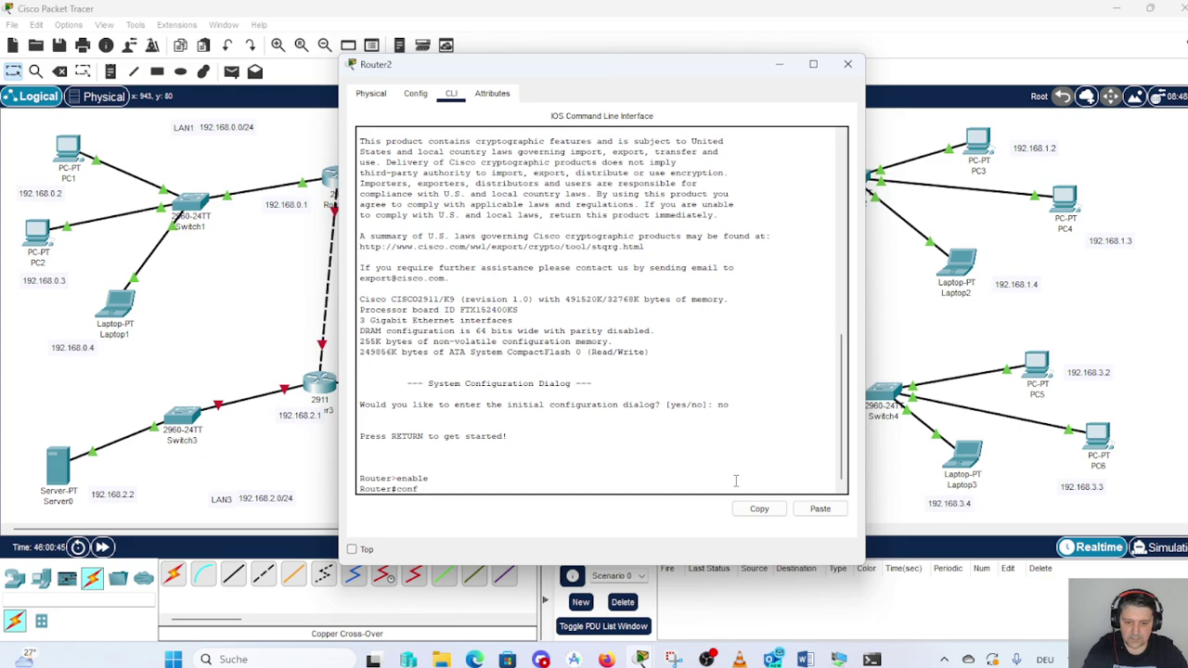
pyautogui.write('t')
pyautogui.press('Return')
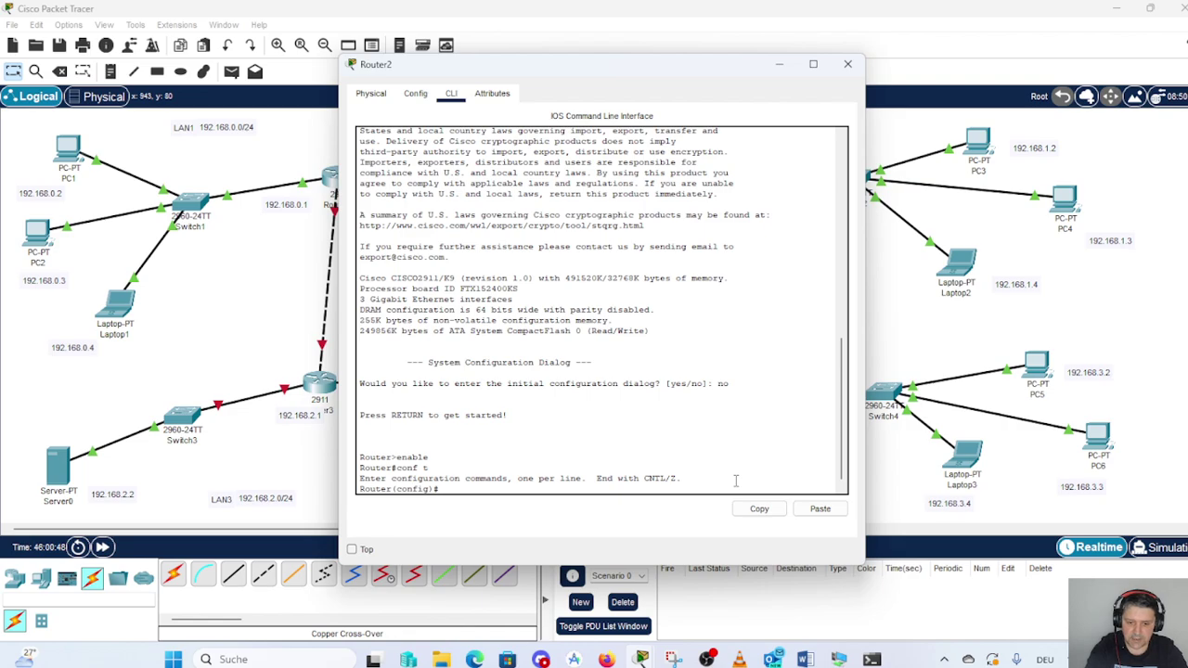
# - Set Router2's hostname to R2
pyautogui.write('hostname')
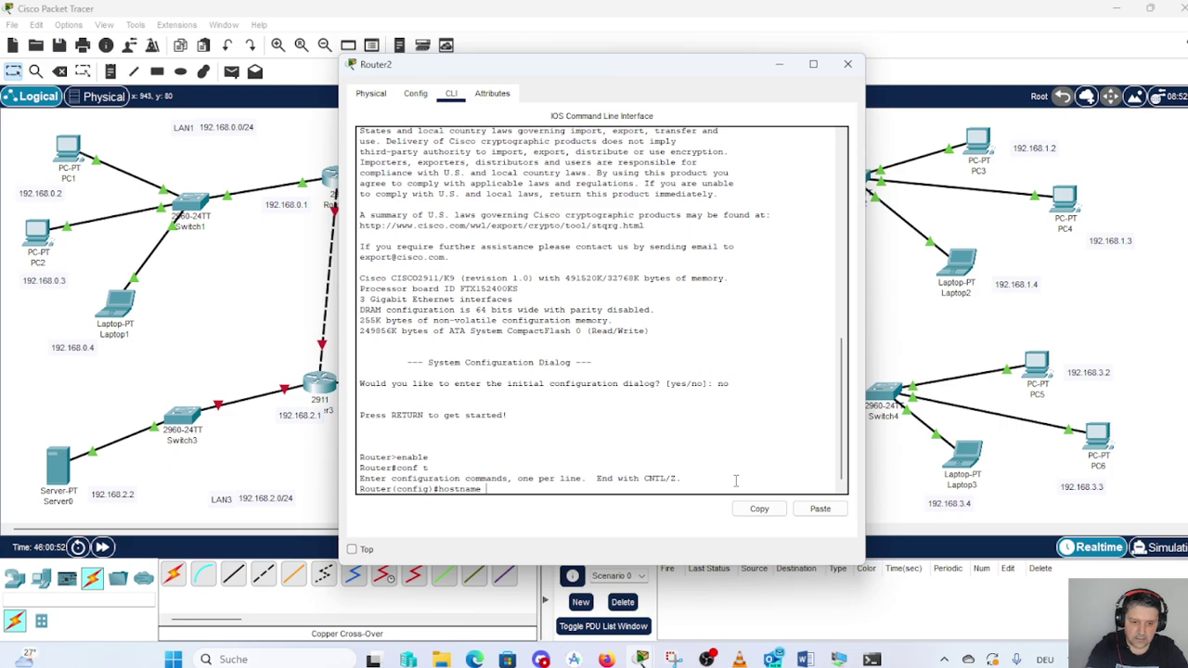
pyautogui.write(' R')
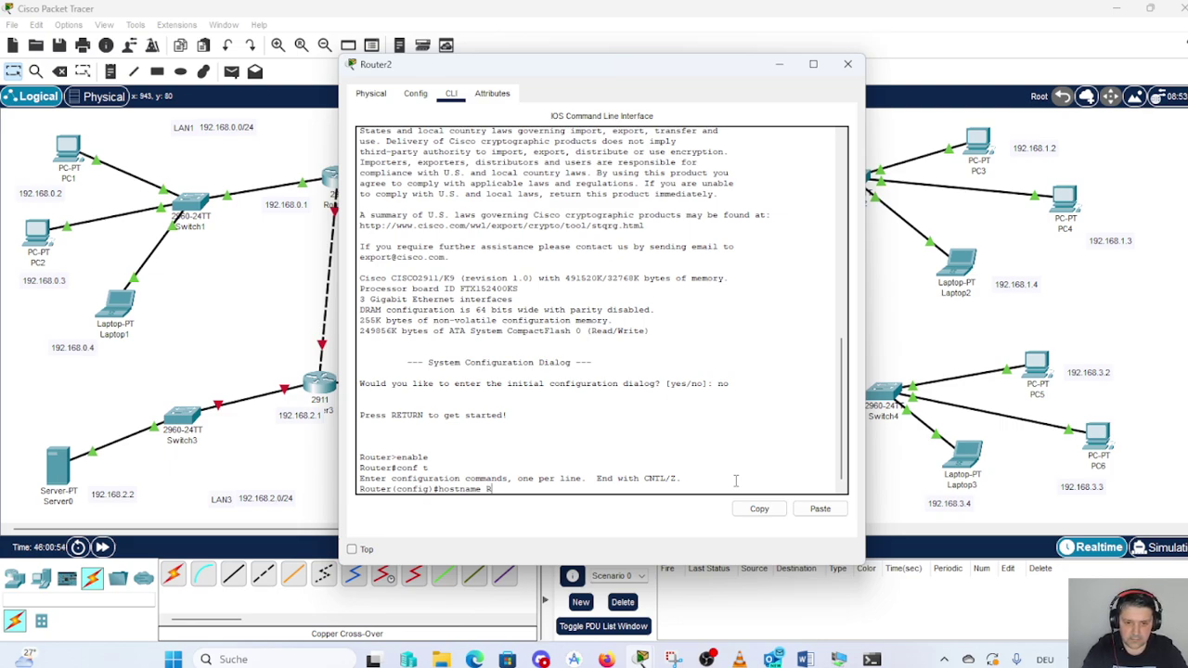
pyautogui.write('3')
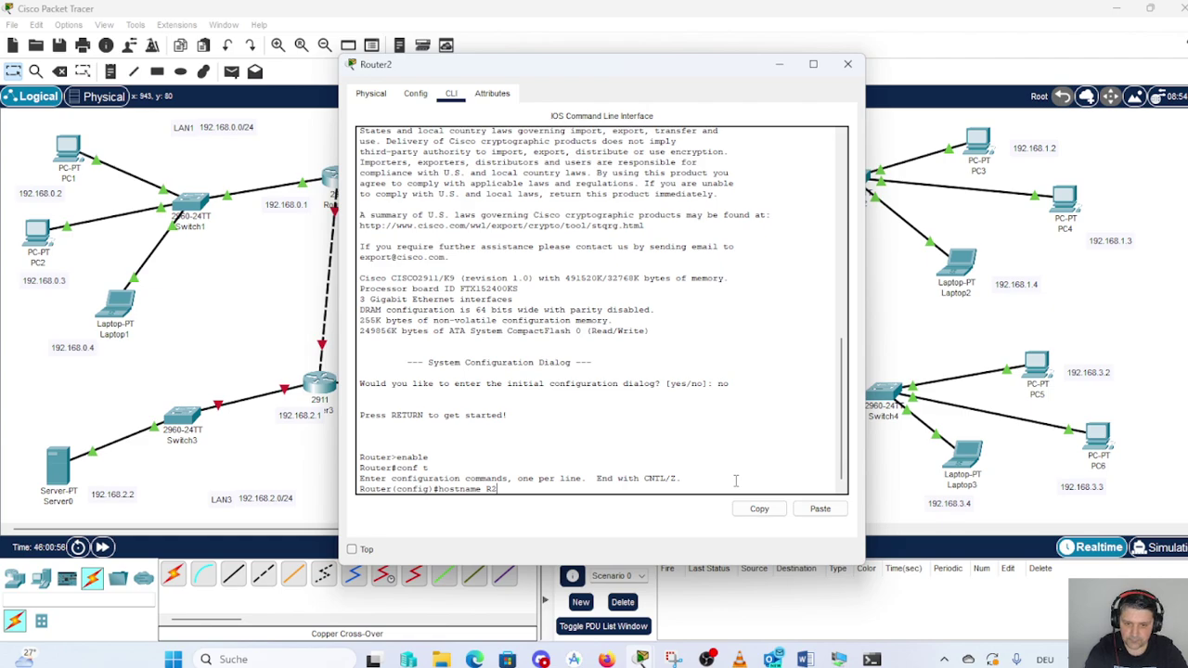
pyautogui.press('Return')
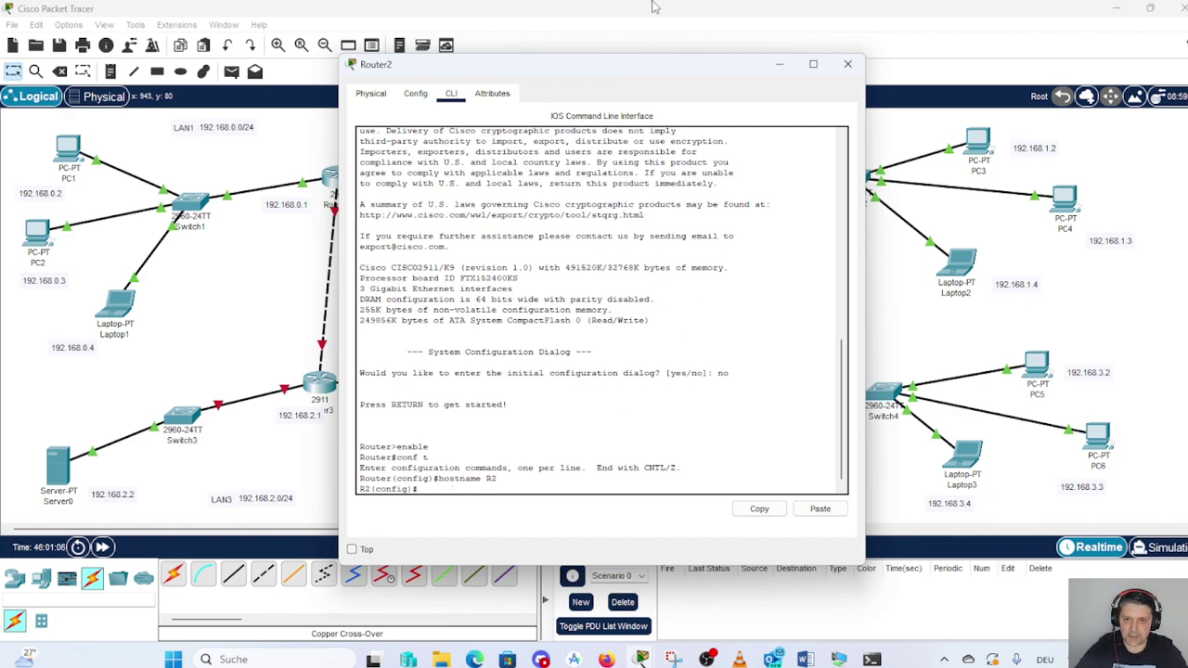
# - Move the Router2 window off the LAN2 topology and enter configuration of R2's interface Gig0/0
pyautogui.moveTo(598, 71); pyautogui.dragTo(477, 46)
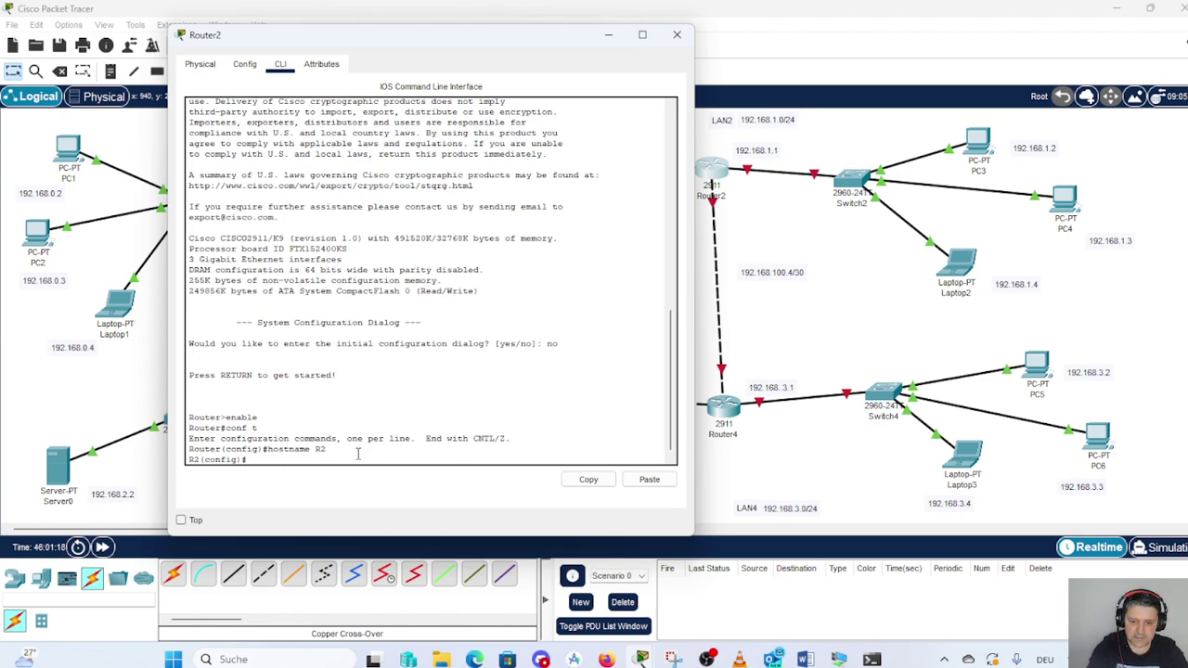
pyautogui.write('i')
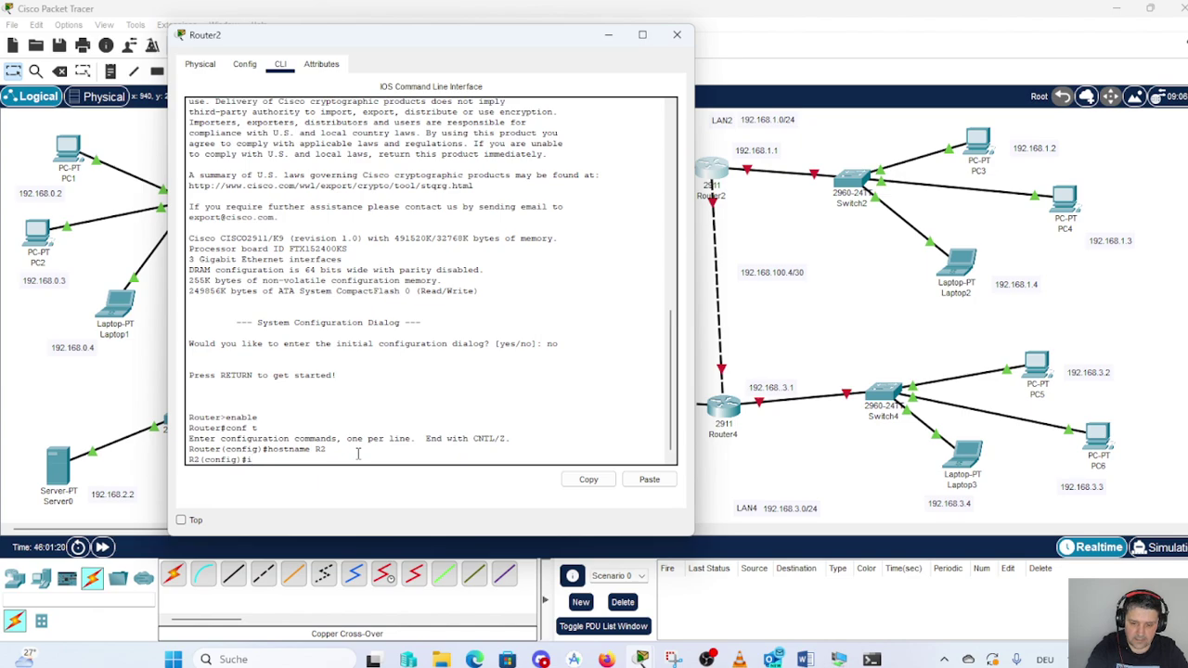
pyautogui.write('nterface')
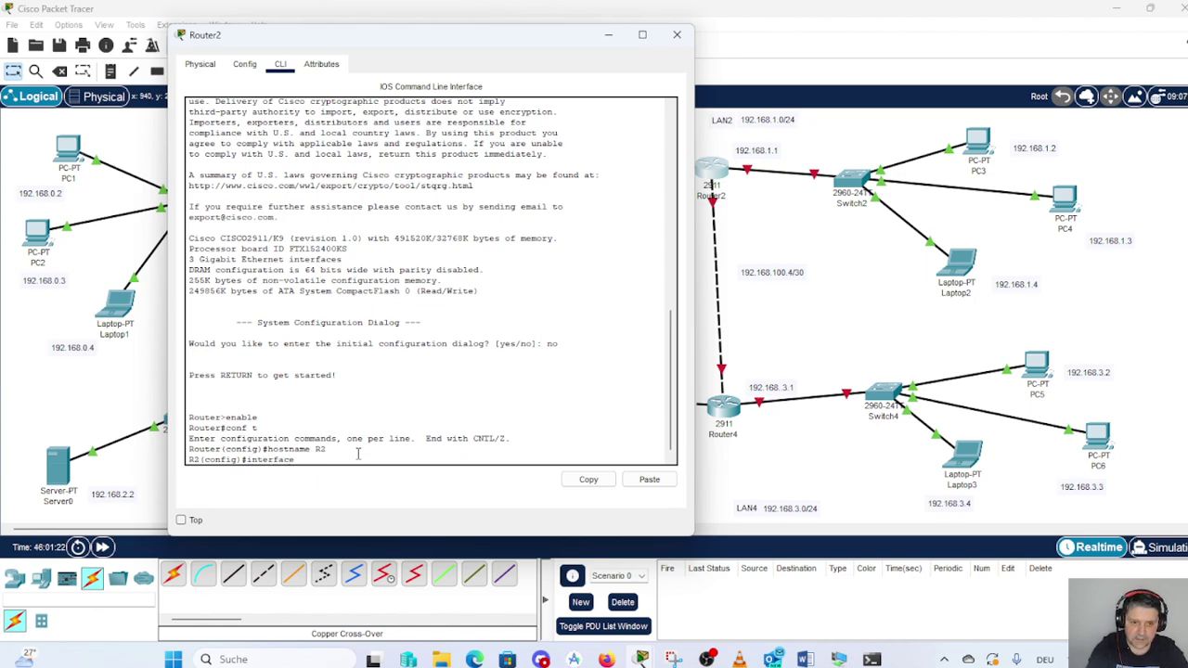
pyautogui.write(' Gig')
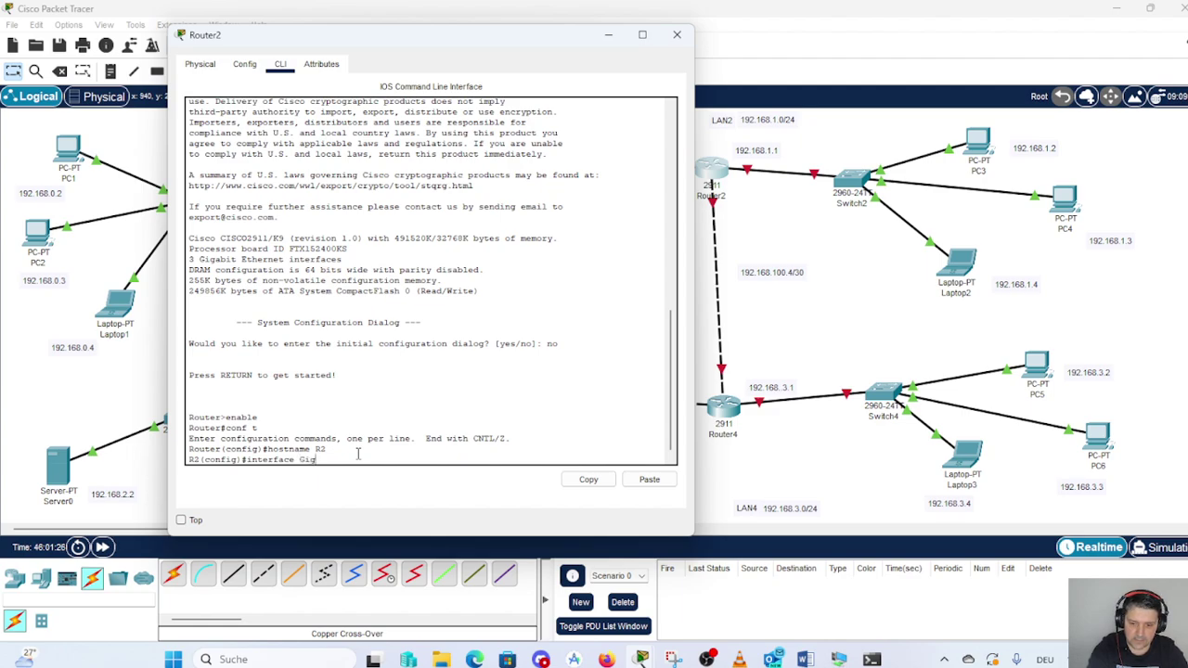
pyautogui.write('0/0')
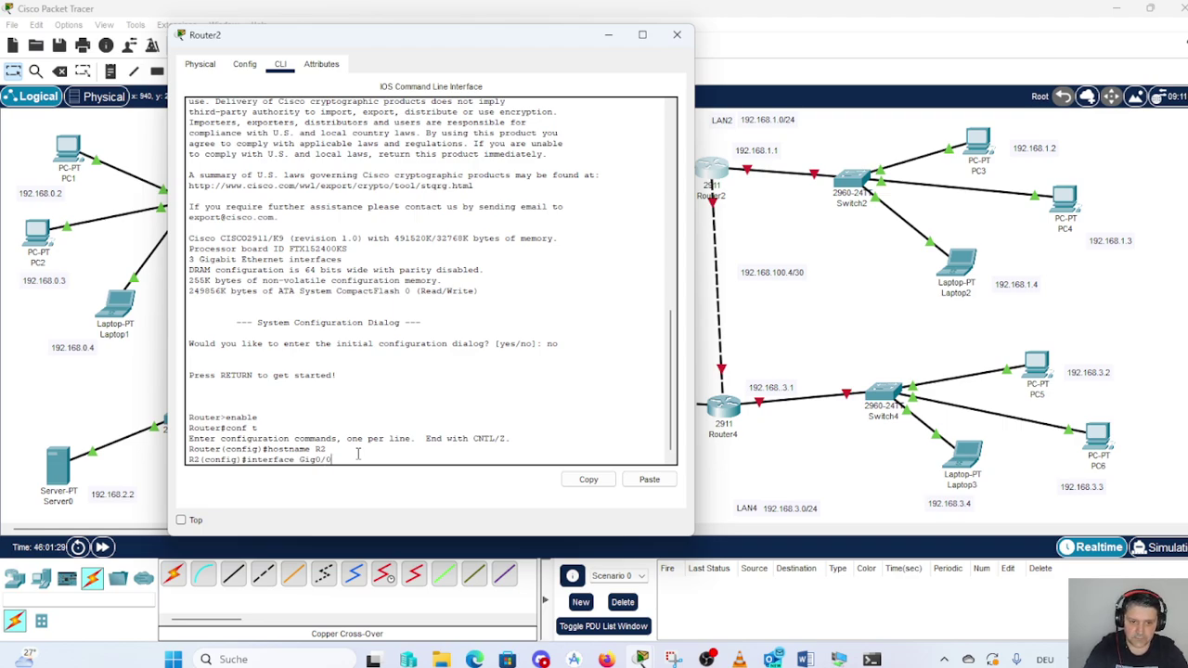
pyautogui.press('Return')
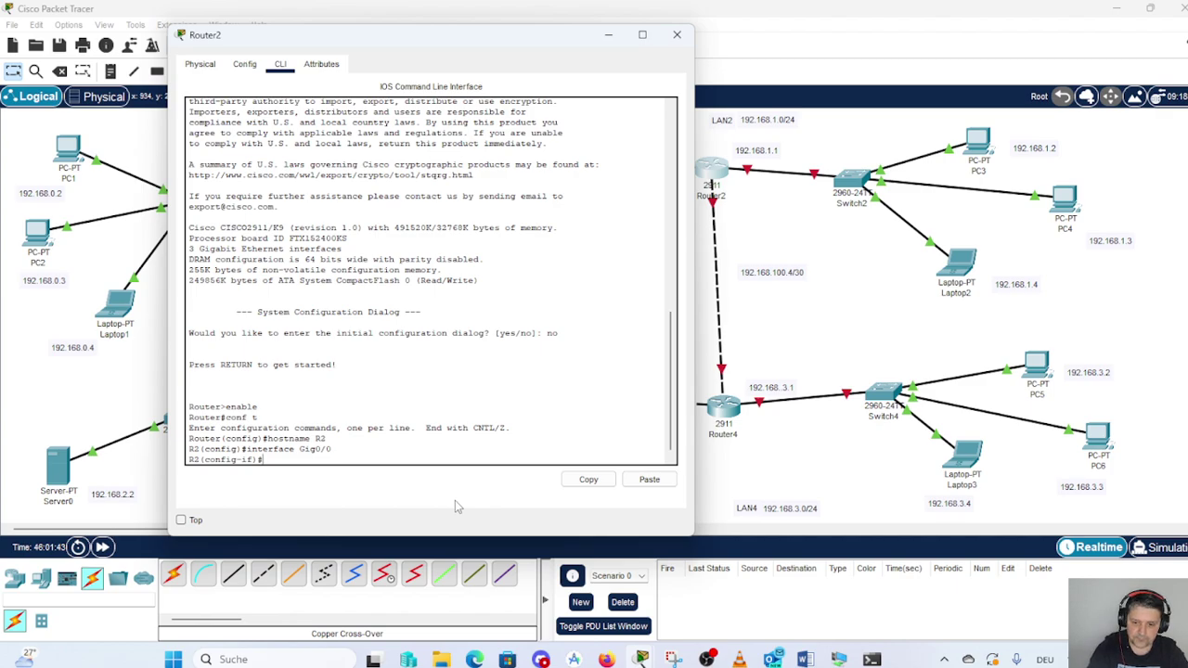
# - Assign IP address 192.168.1.1 with subnet mask 255.255.255.0 to R2's interface Gig0/0
pyautogui.write('i')
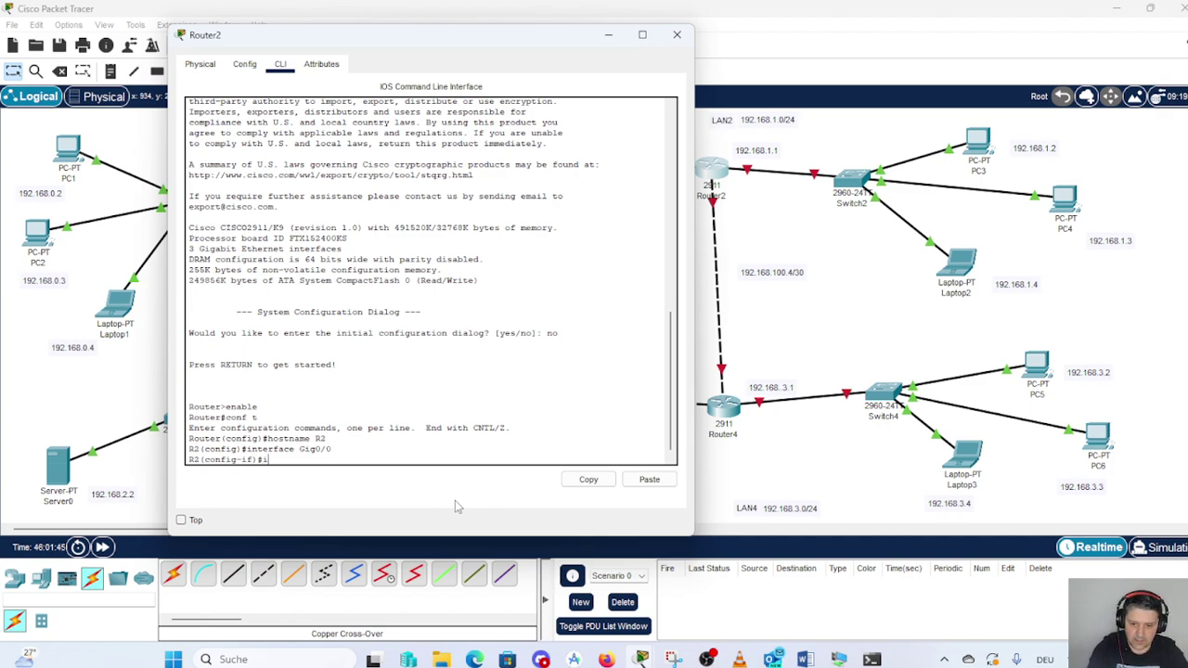
pyautogui.write('p address')
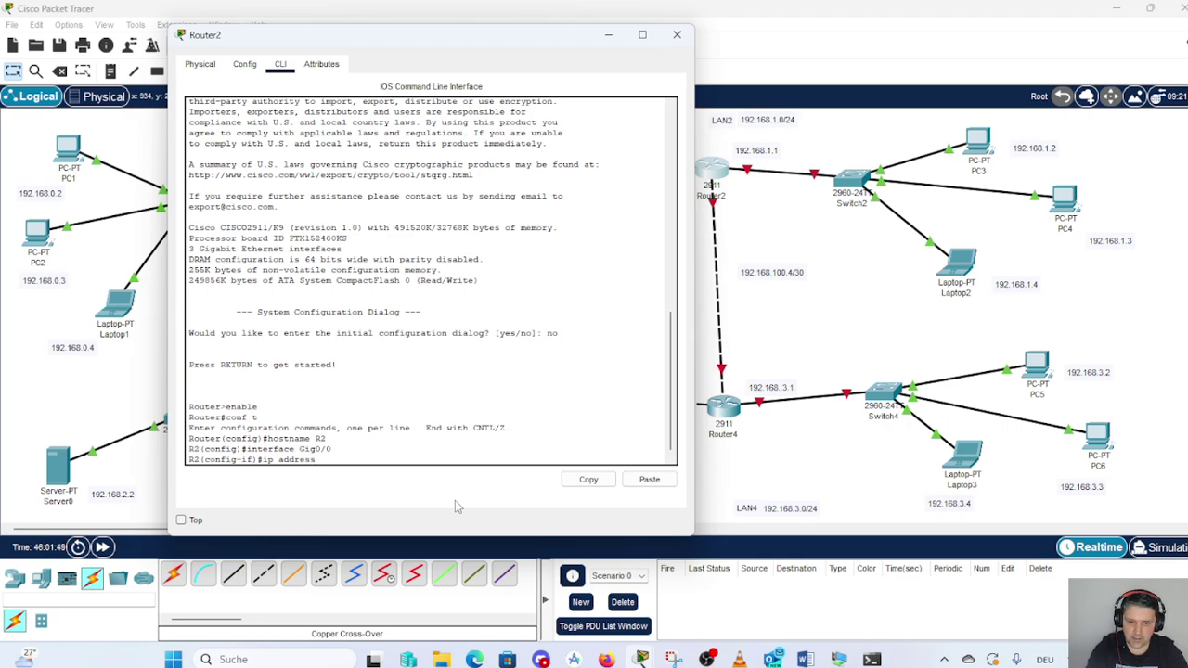
pyautogui.write(' 192.168.')
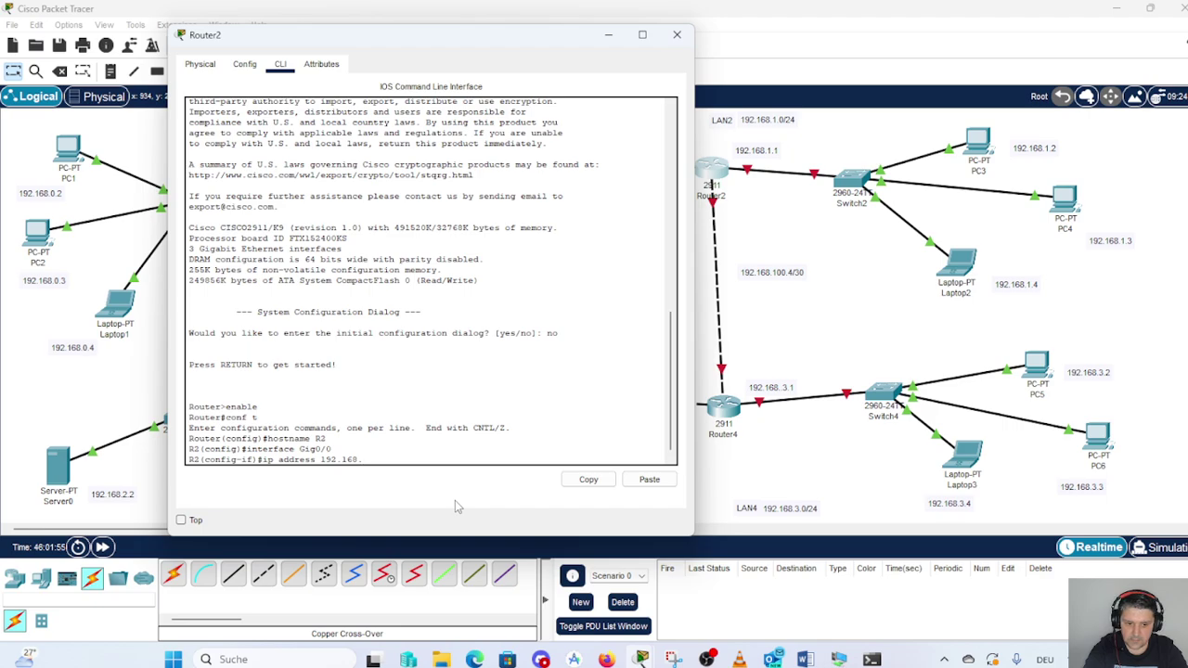
pyautogui.write('1.1 2')
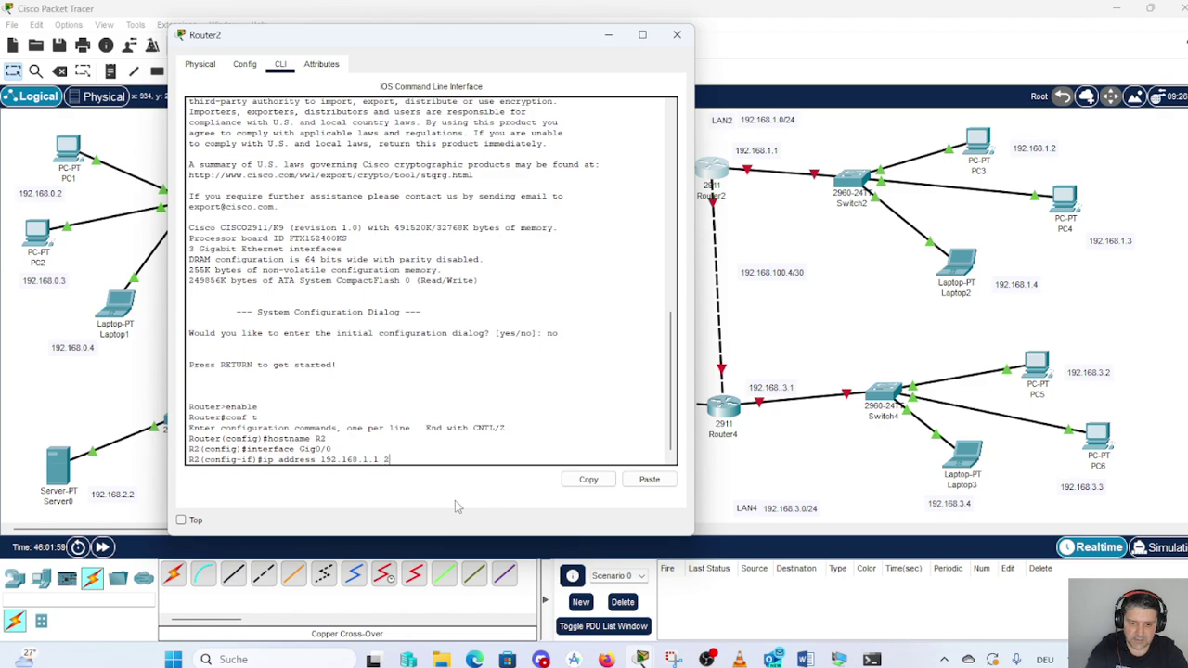
pyautogui.write('55.255.2')
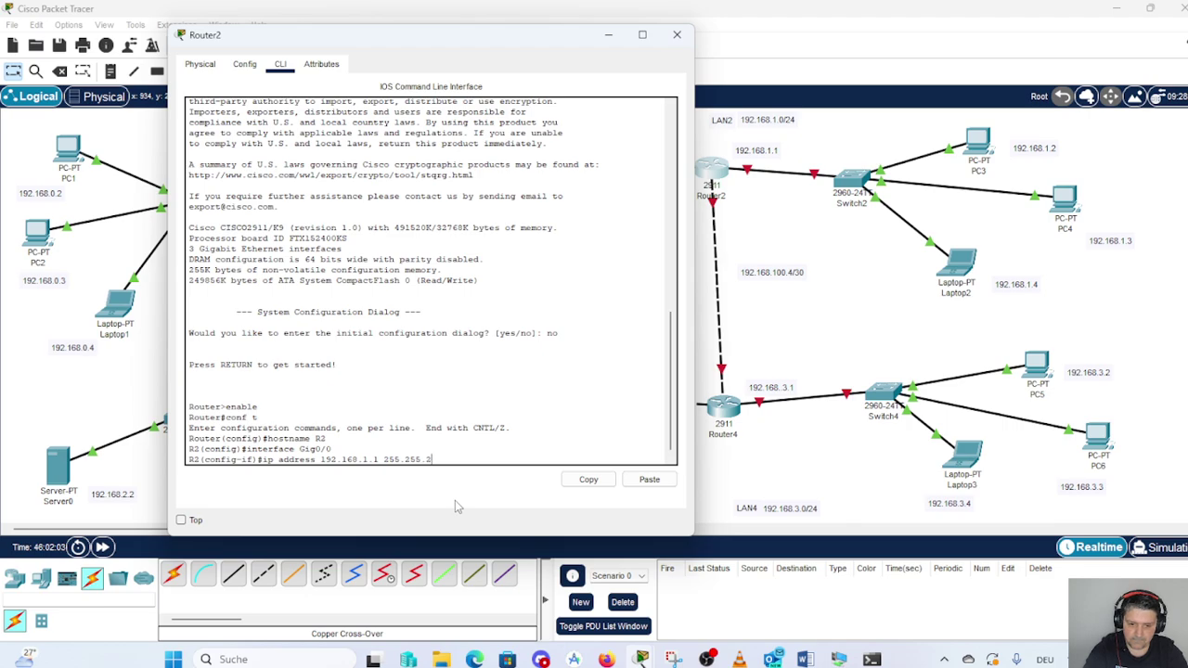
pyautogui.write('55')
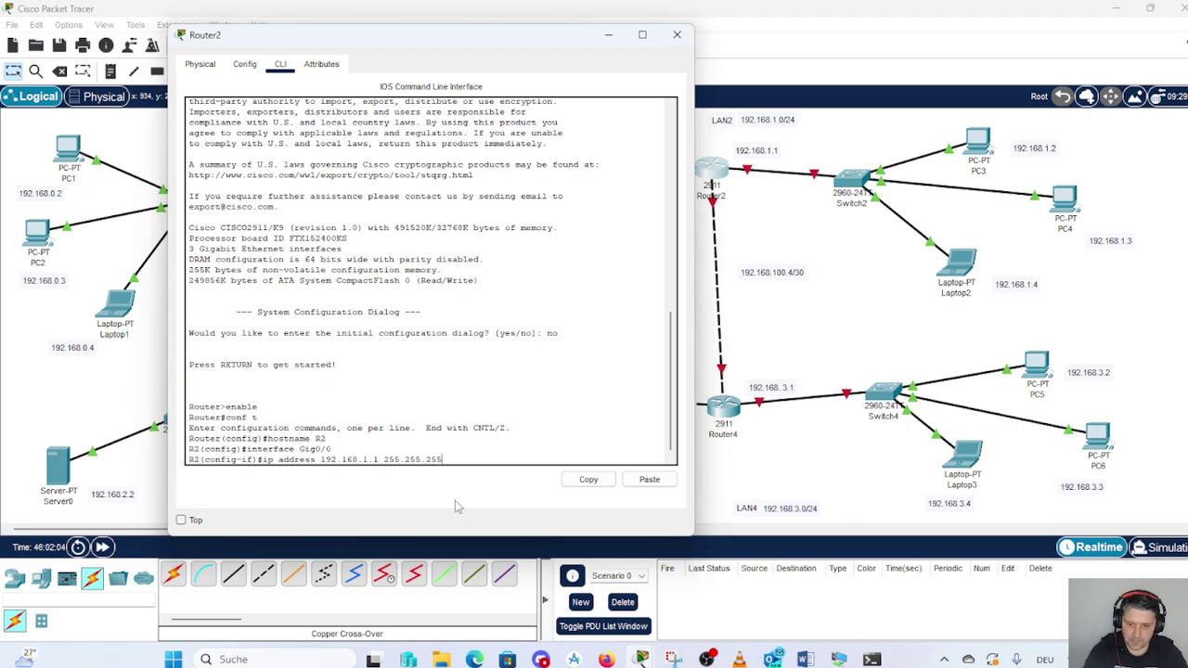
pyautogui.write('.0')
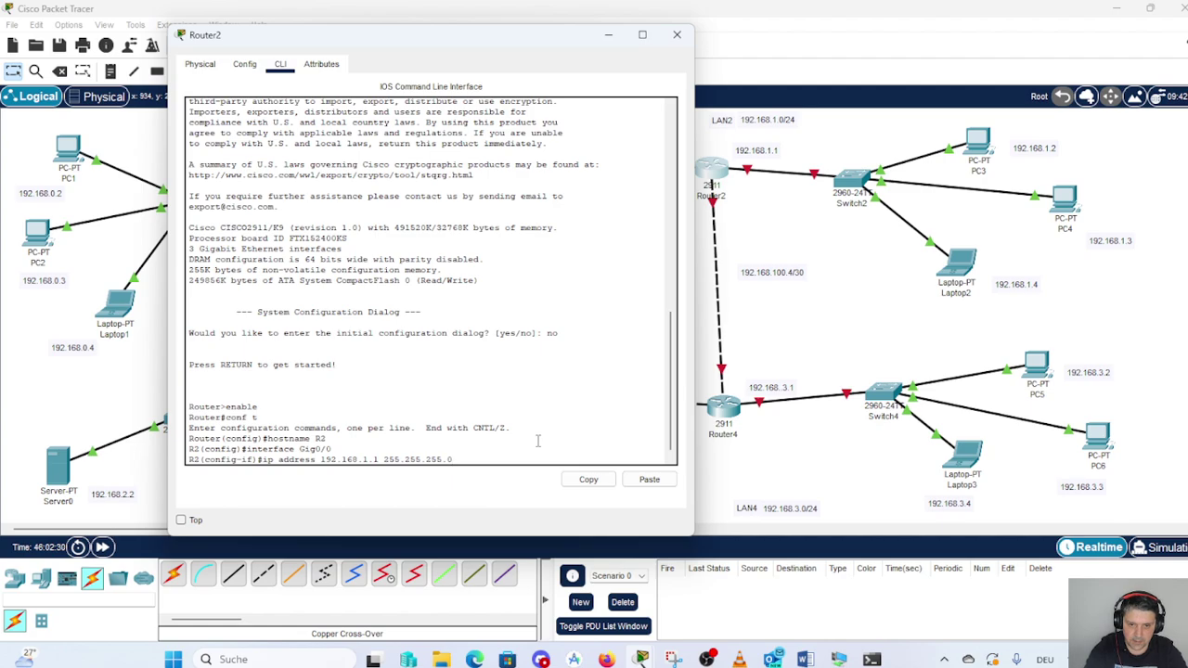
pyautogui.press('Return')
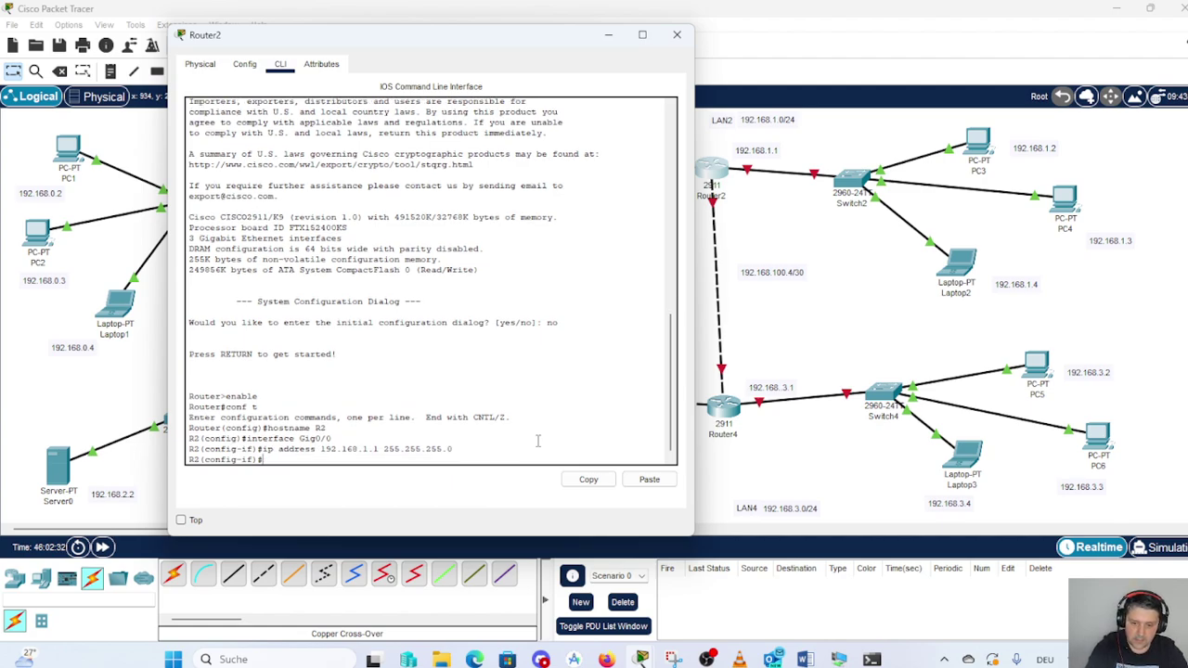
# - Bring up R2's interface Gig0/0 with no sh and return to the prompt
pyautogui.write('no sh')
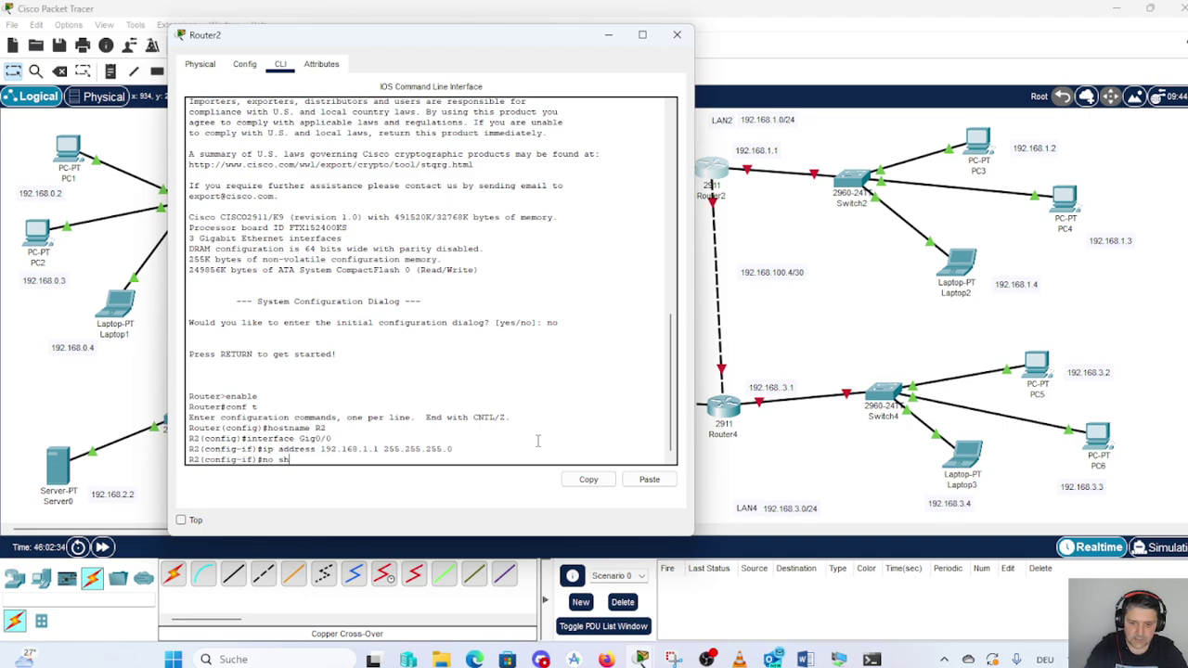
pyautogui.press('Return')
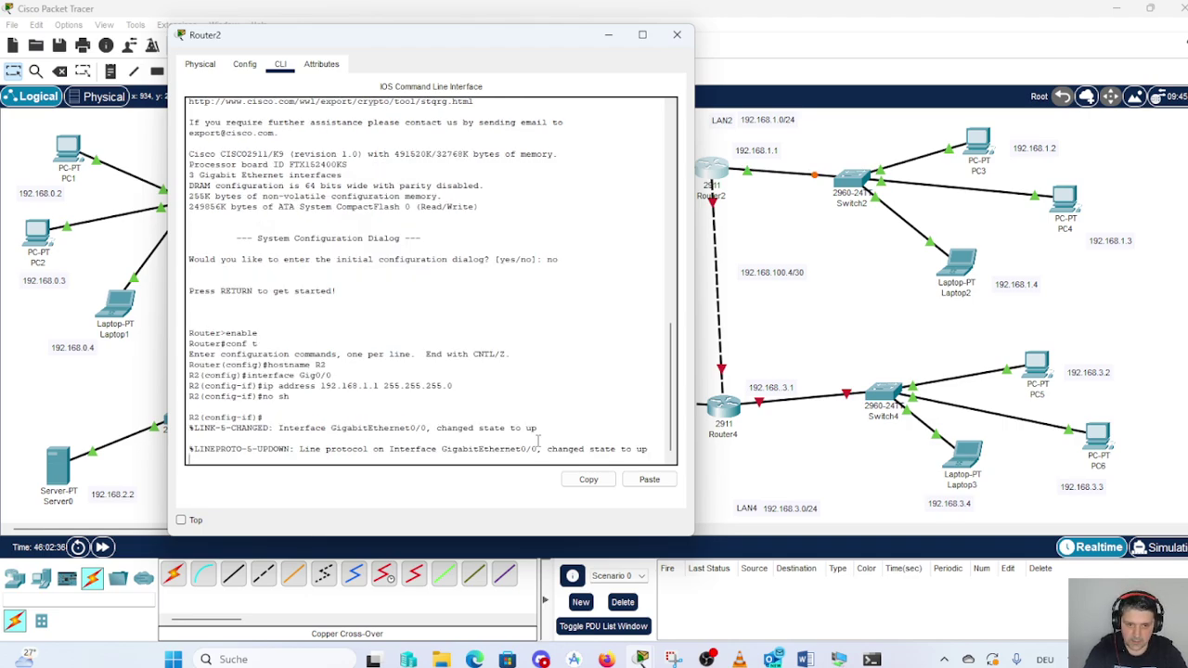
pyautogui.press('Return')
# - Check the status and addresses of R2's interfaces with do sh ip int brief
pyautogui.write('do')
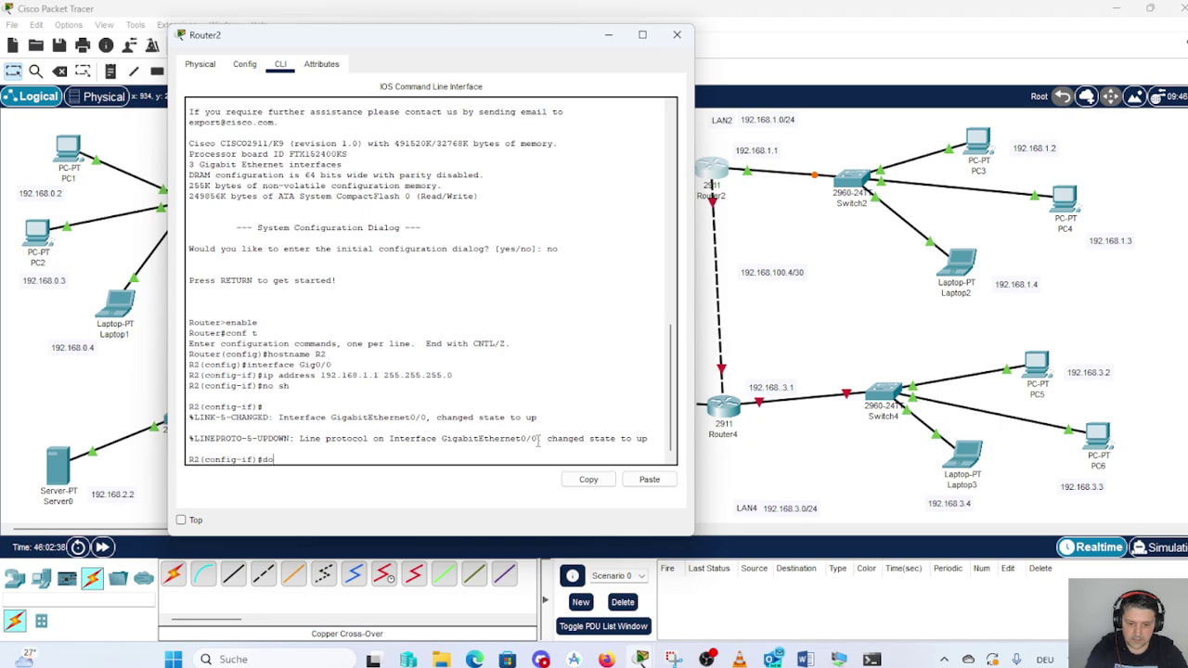
pyautogui.write(' sh ip')
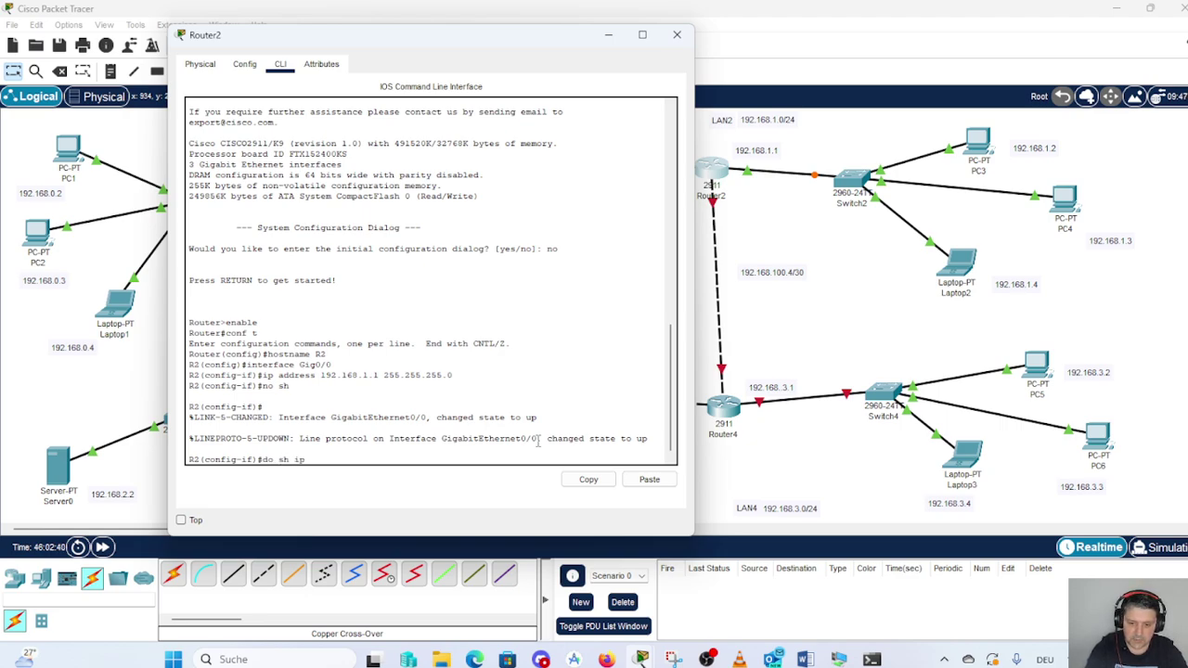
pyautogui.write(' int brief')
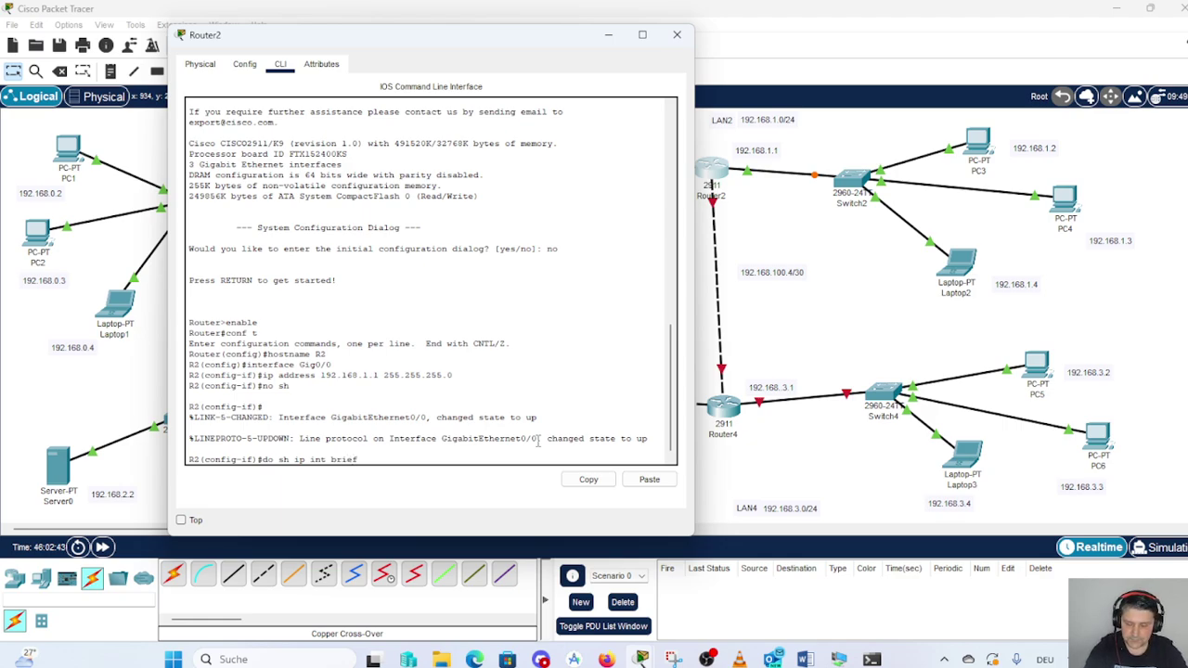
pyautogui.press('Return')
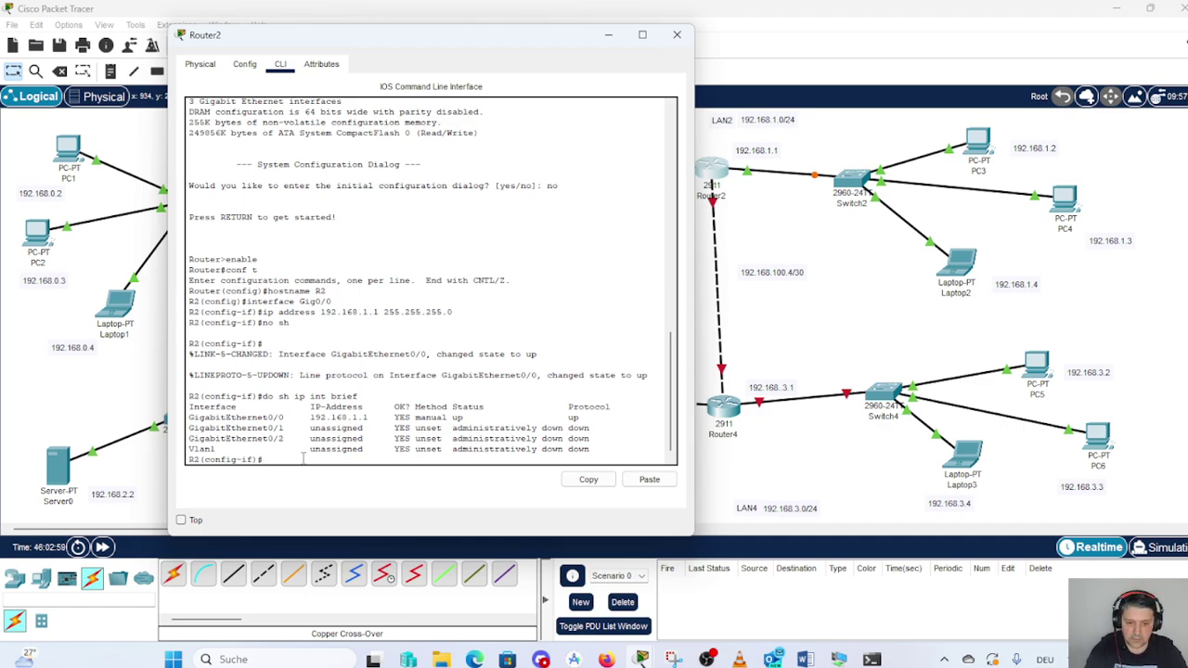
# - Leave Gig0/0's configuration with exit and view the topology for Router2's link to Router1, returning to Router2's command line
pyautogui.write('exit')
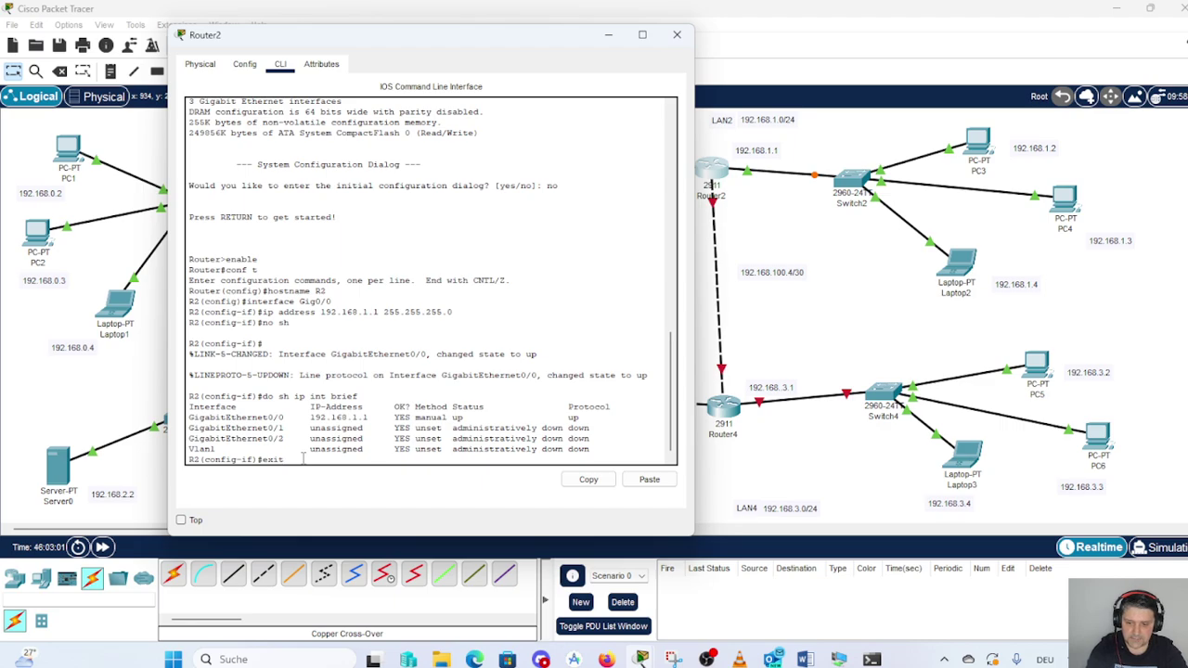
pyautogui.press('Return')
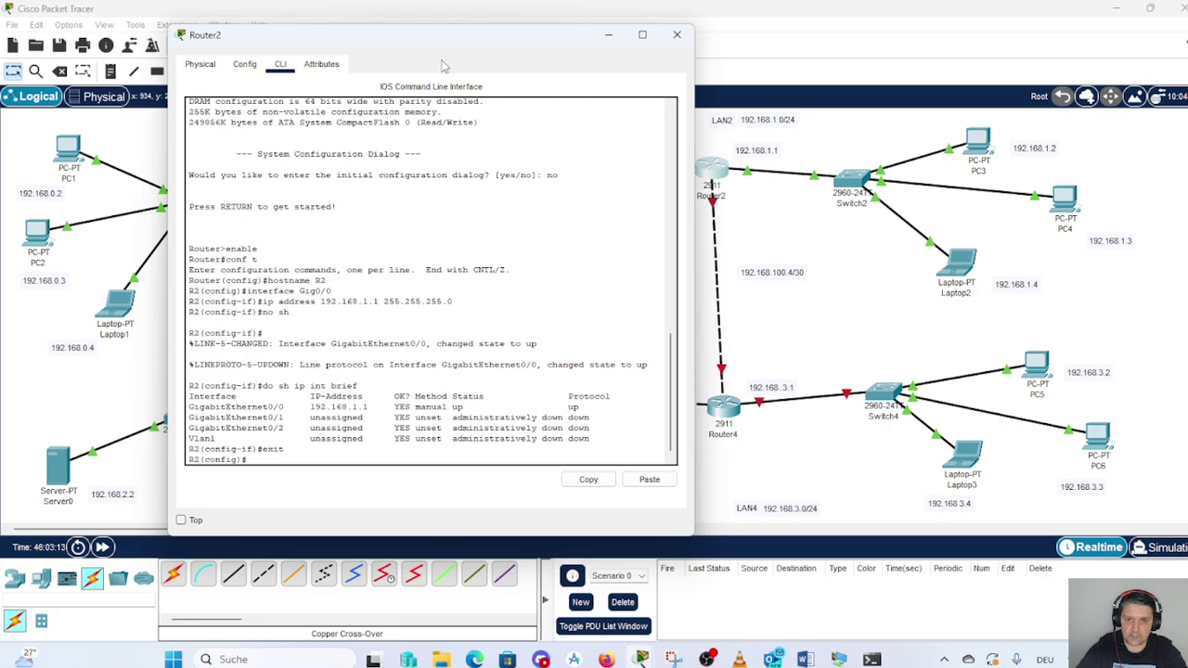
pyautogui.moveTo(454, 49); pyautogui.dragTo(340, 40)
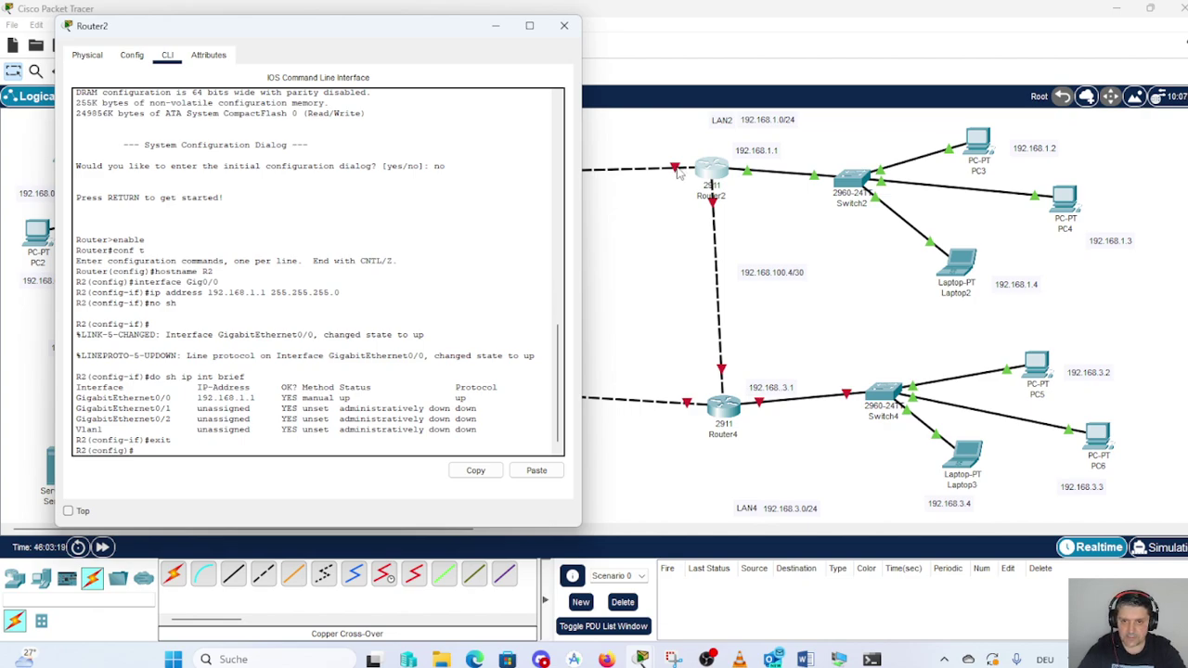
pyautogui.click(495, 26)
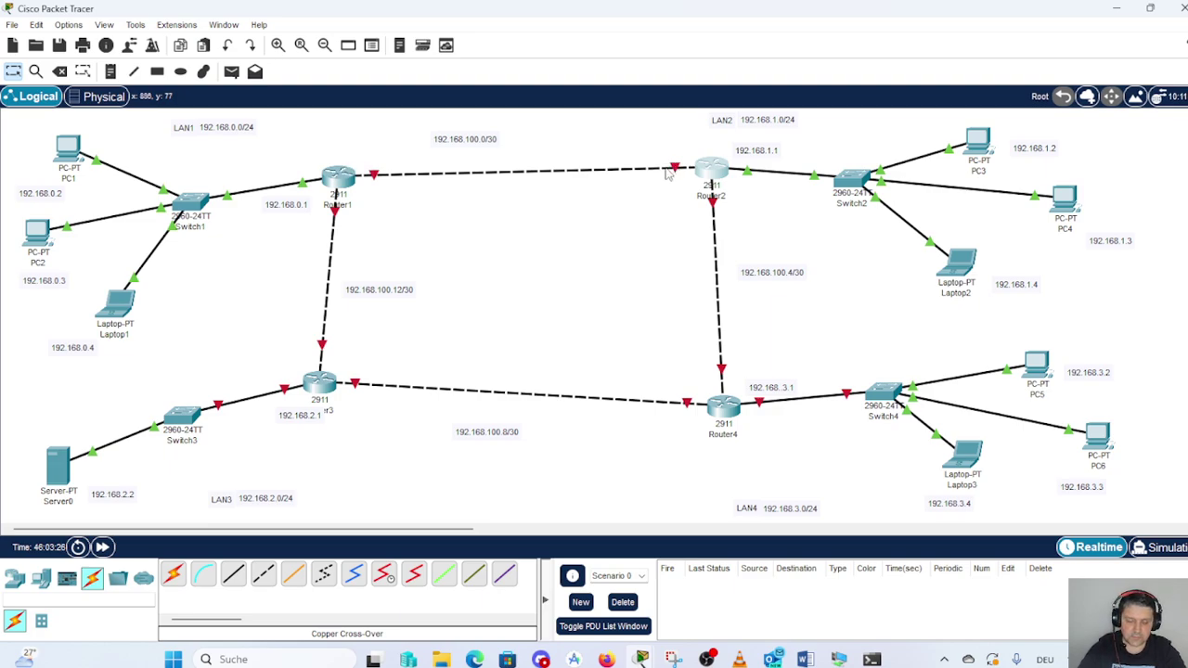
pyautogui.moveTo(644, 660)
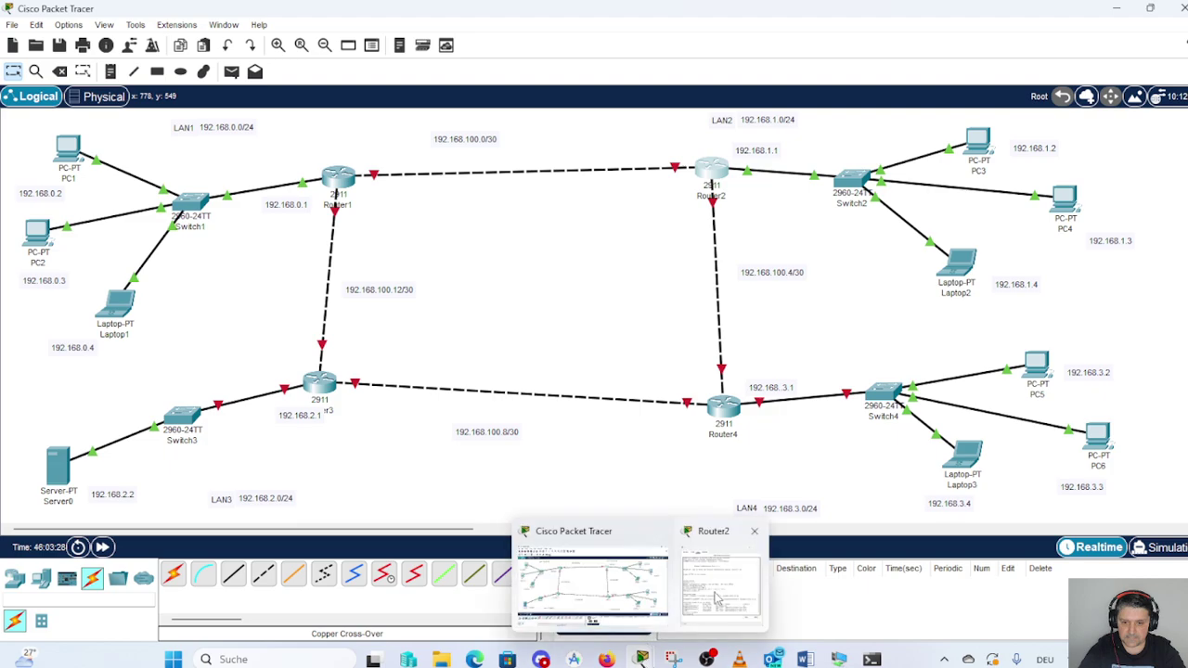
pyautogui.click(716, 594)
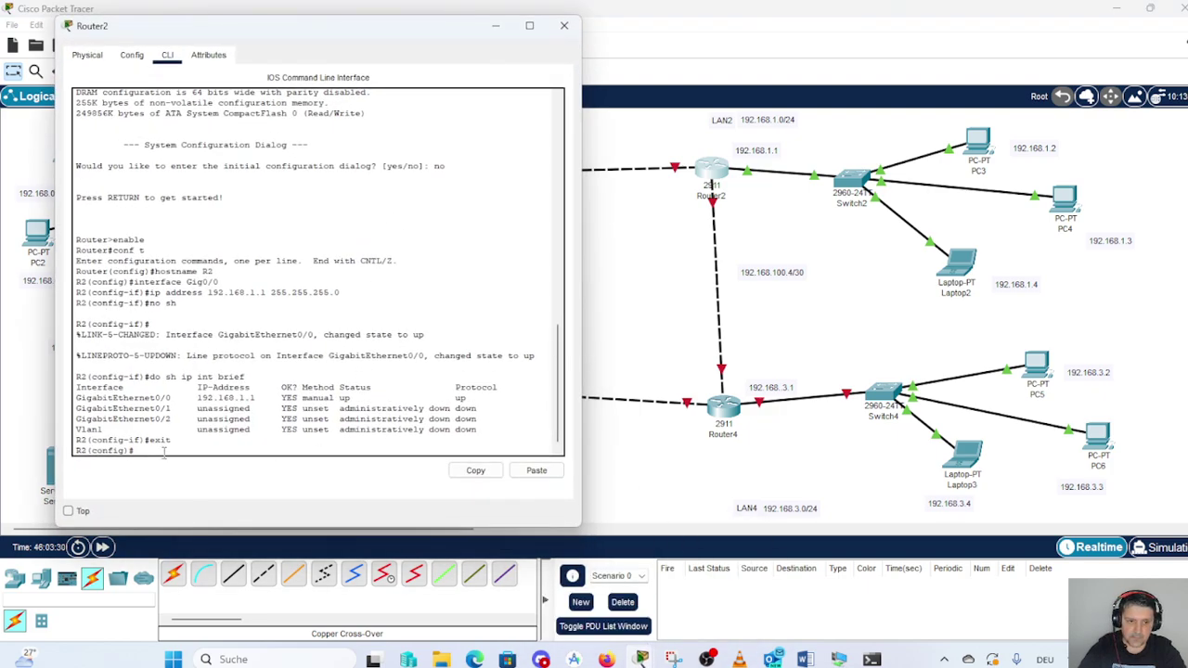
# - Enter configuration of R2's interface Gig0/1
pyautogui.write('in')
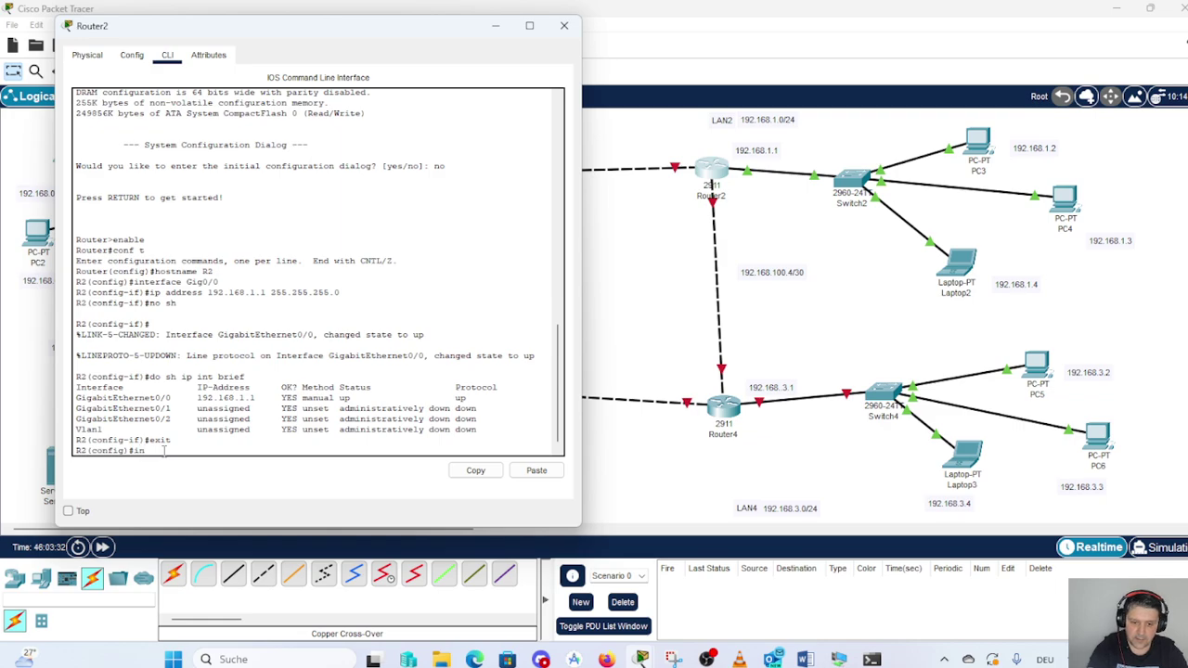
pyautogui.write('terface Gi')
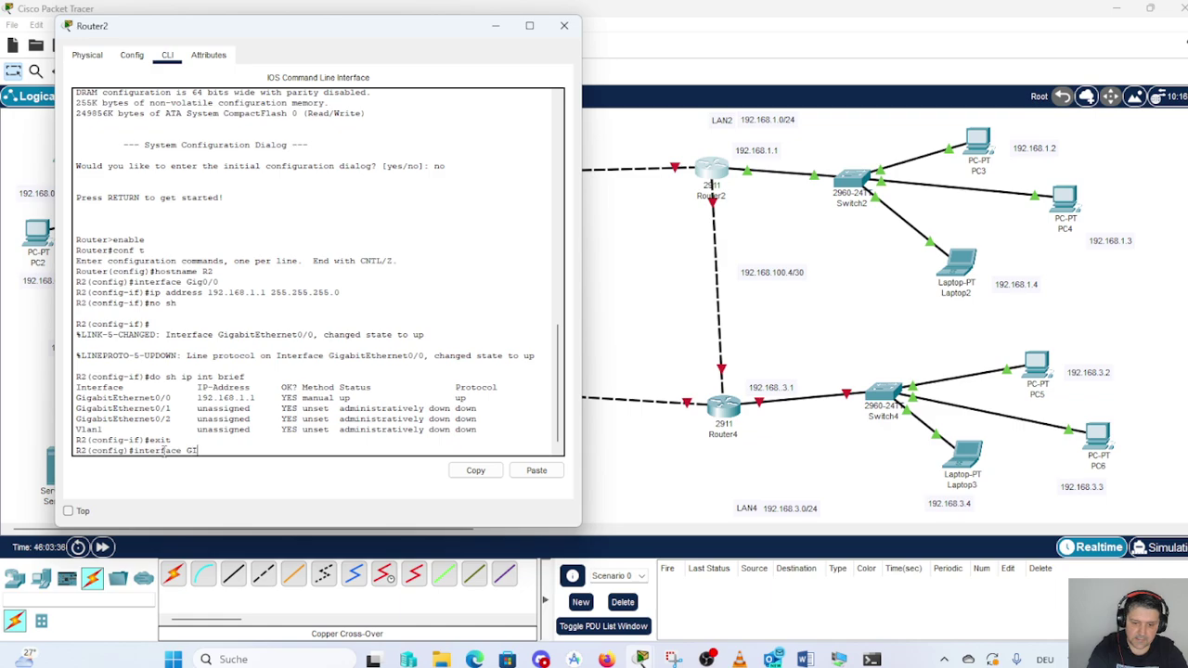
pyautogui.press('BackSpace')
pyautogui.press('BackSpace')
pyautogui.write('ig')
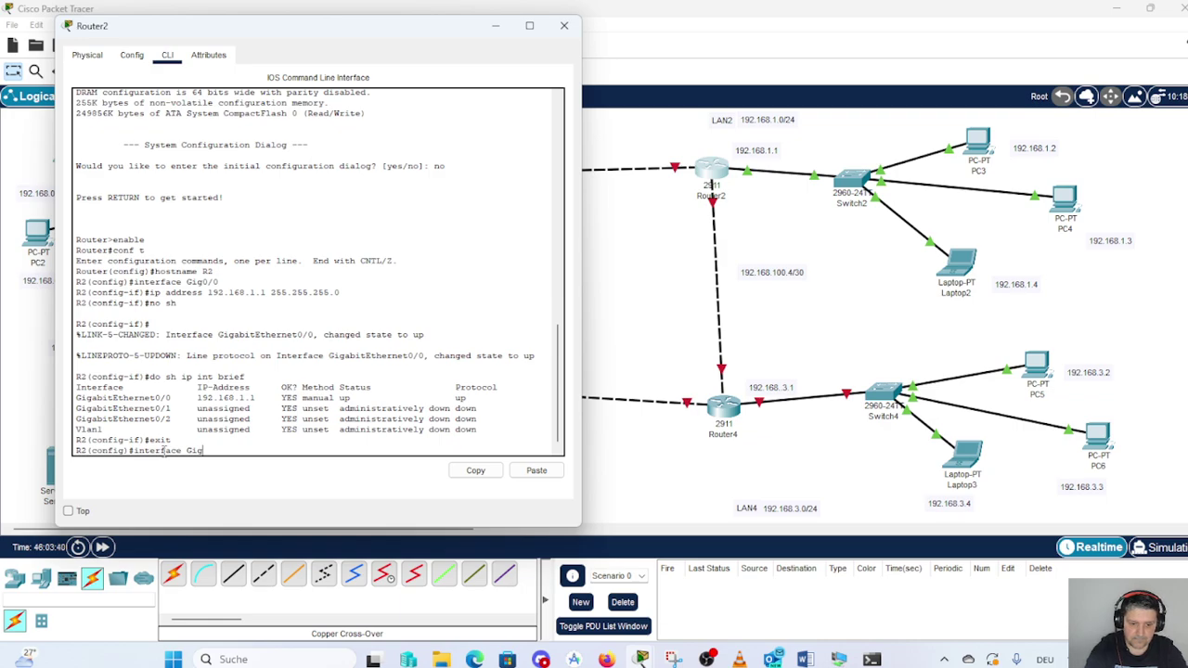
pyautogui.write('0/1')
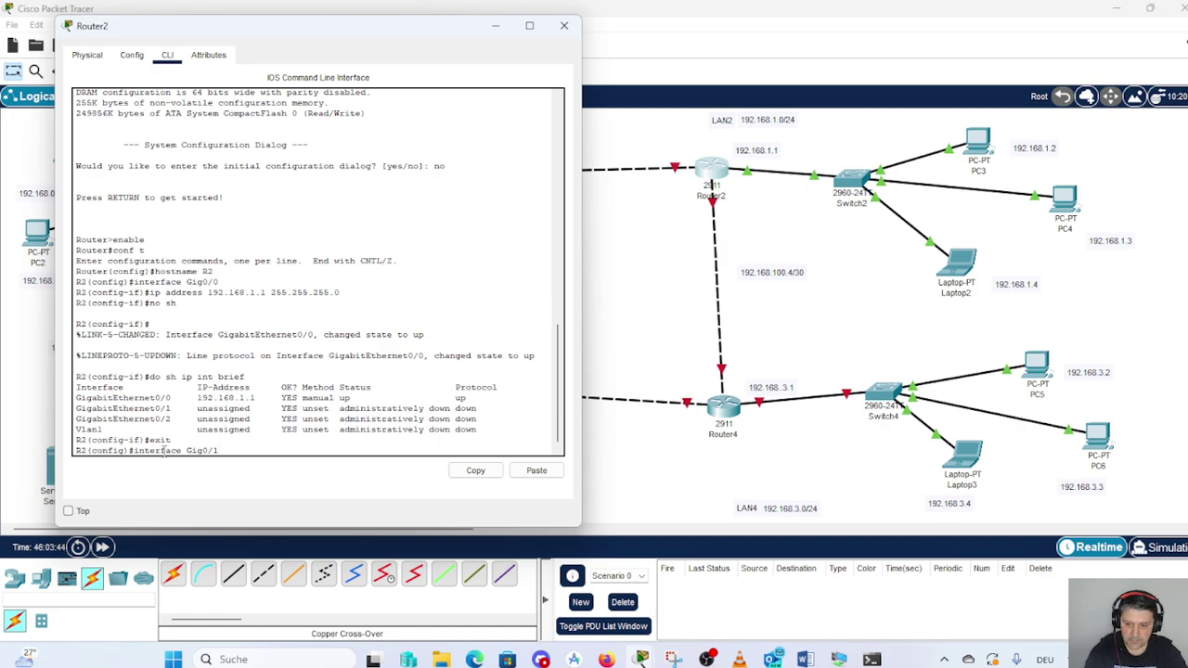
pyautogui.press('Return')
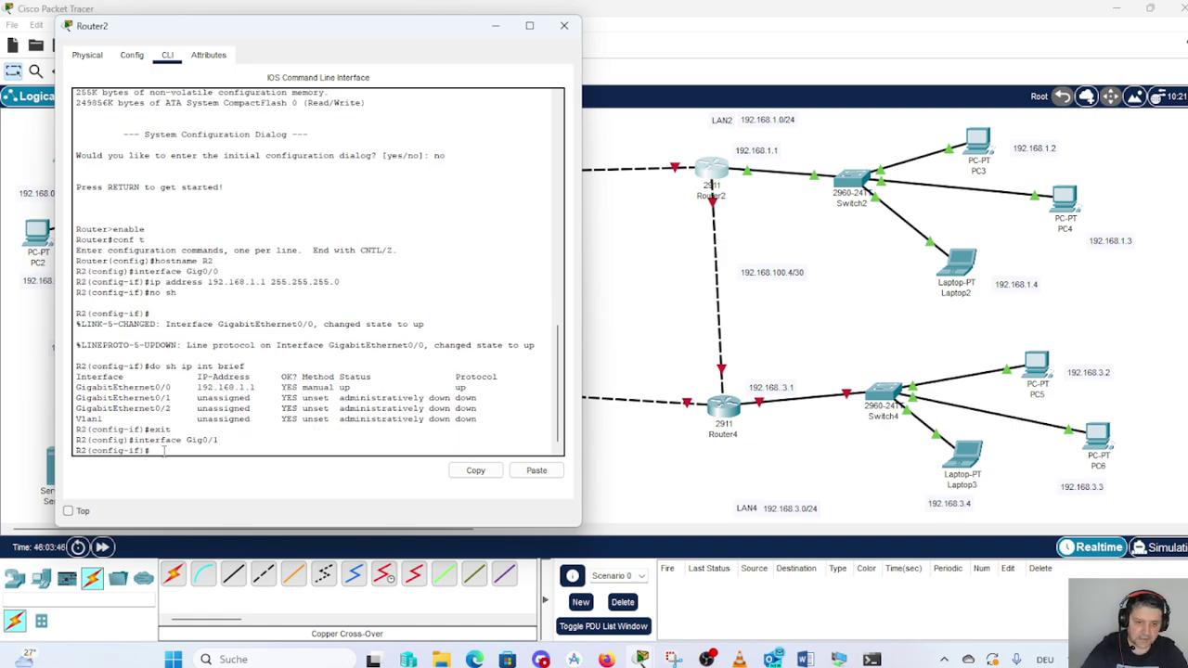
# - Assign IP address 192.168.100.2 with subnet mask 255.255.255.252 to R2's interface Gig0/1
pyautogui.write('ip')
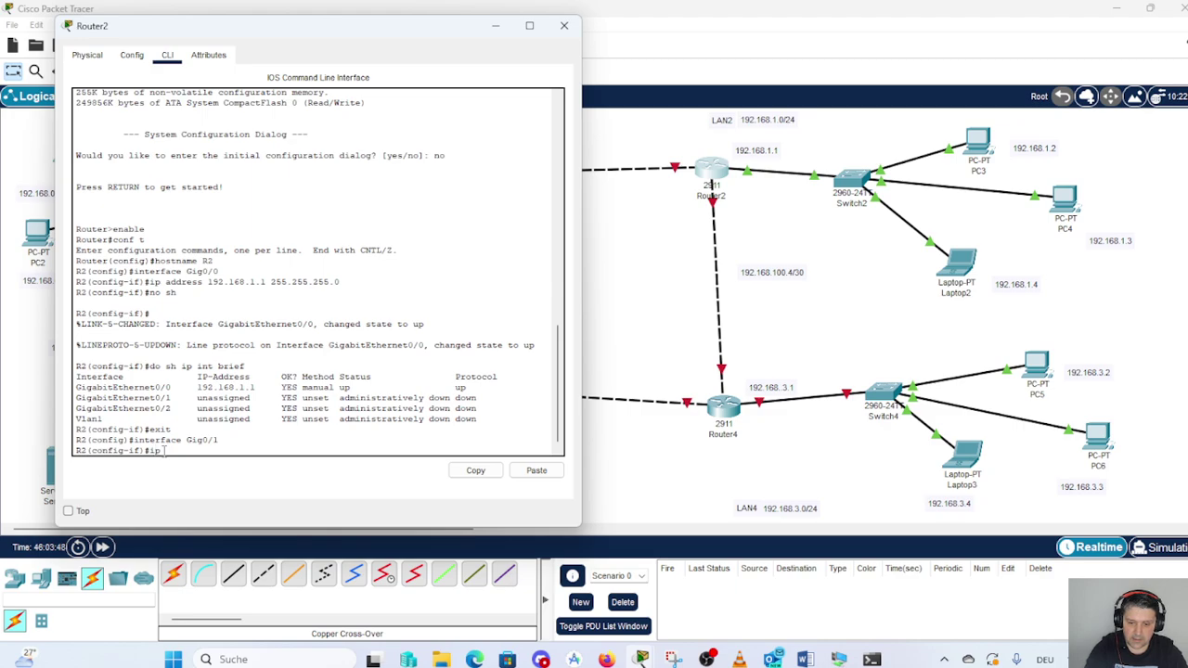
pyautogui.write(' address')
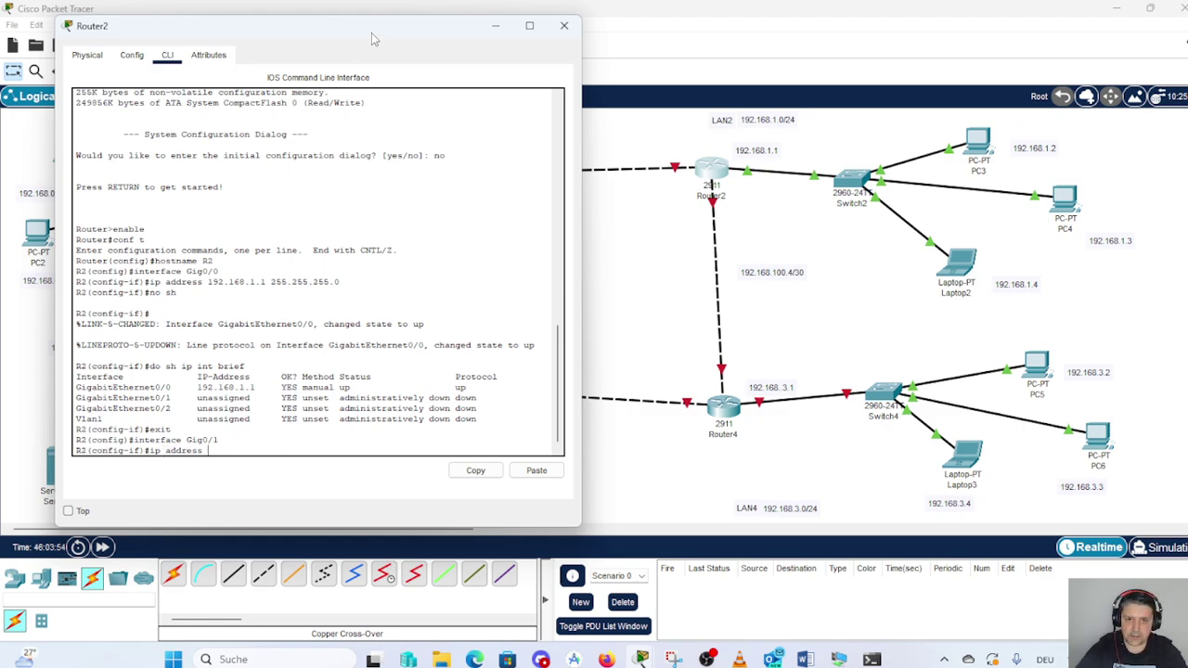
pyautogui.moveTo(378, 29); pyautogui.dragTo(454, 227)
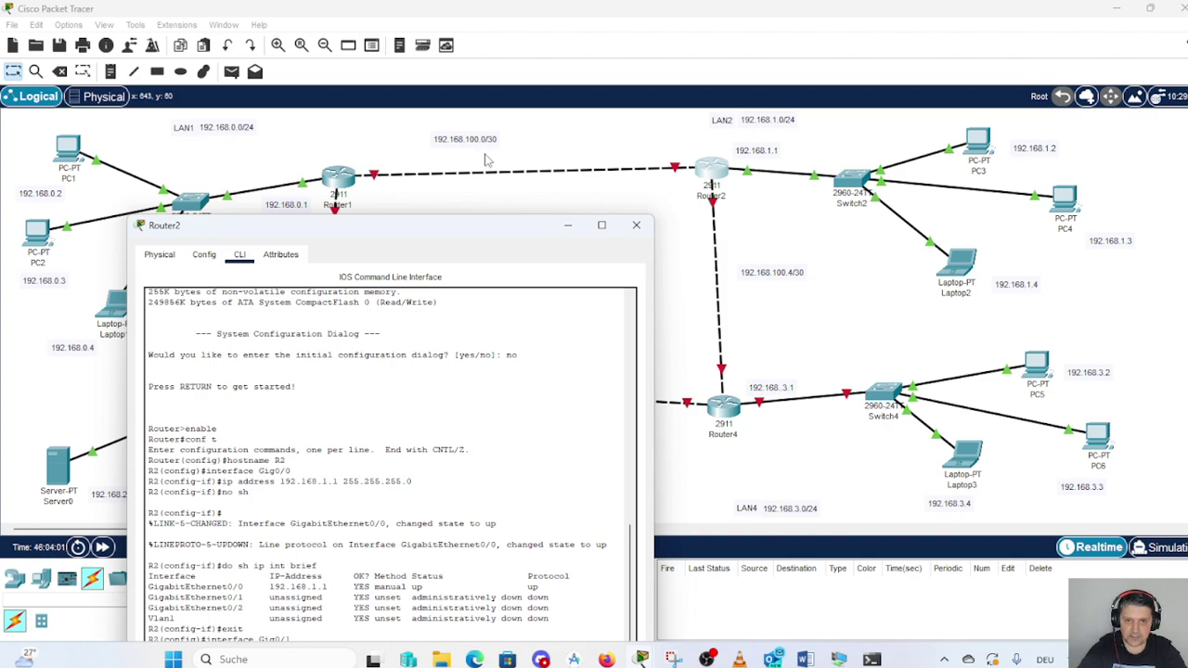
pyautogui.moveTo(448, 226); pyautogui.dragTo(469, 118)
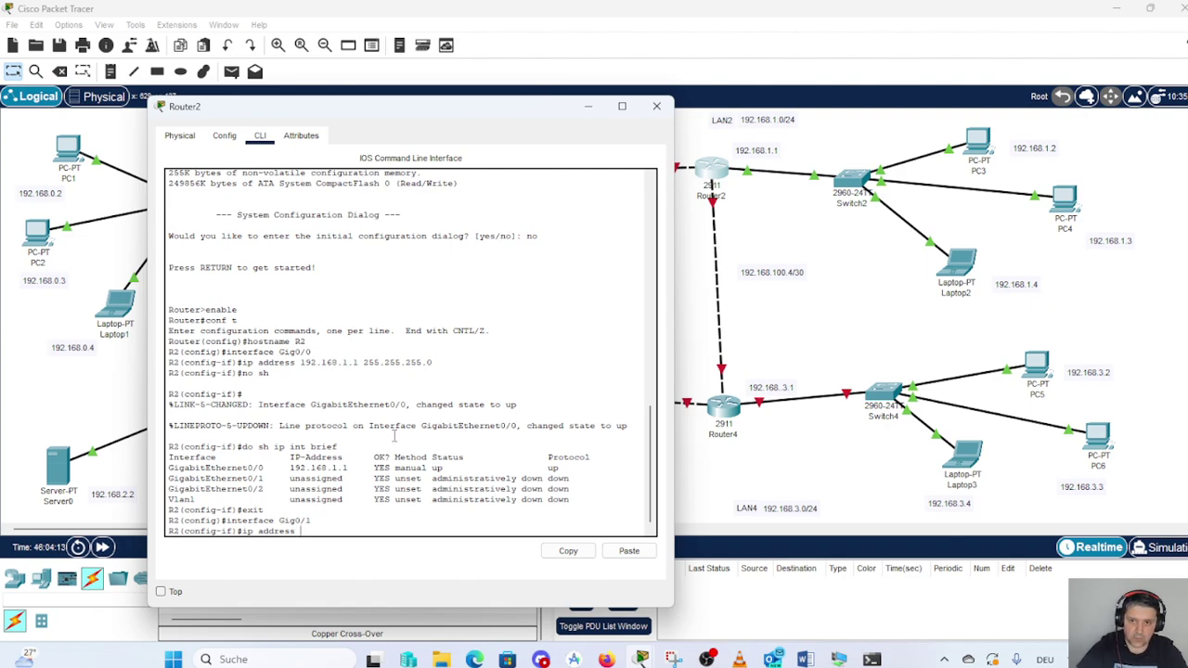
pyautogui.moveTo(457, 116); pyautogui.dragTo(418, 177)
pyautogui.write('19')
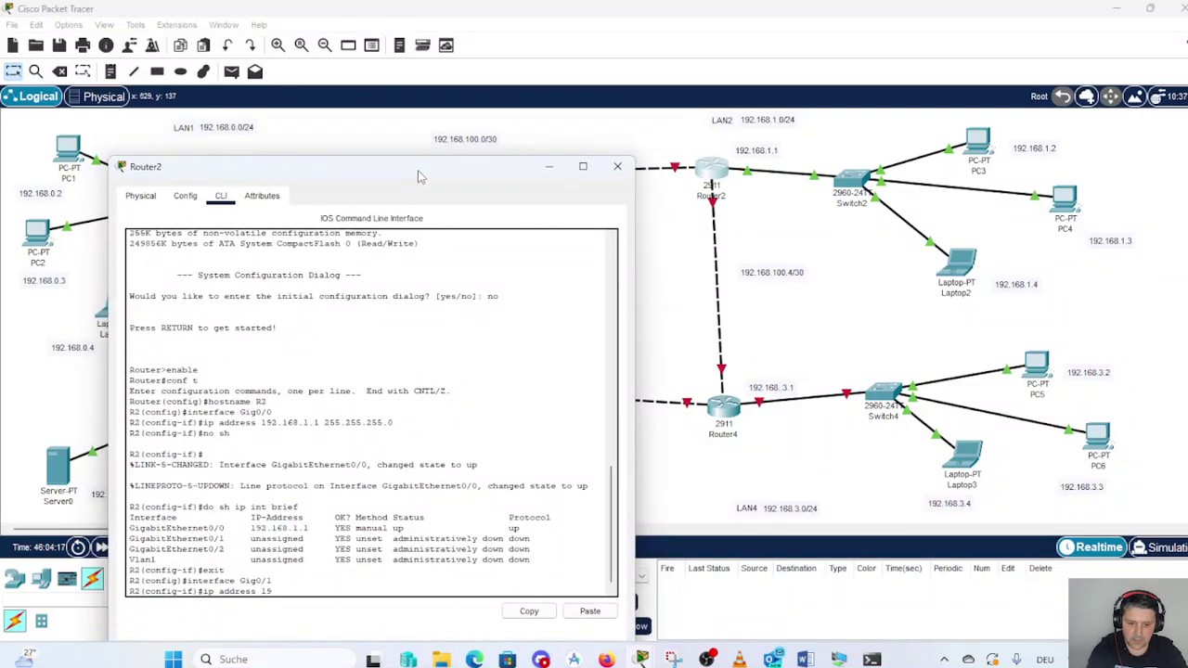
pyautogui.write('2.16')
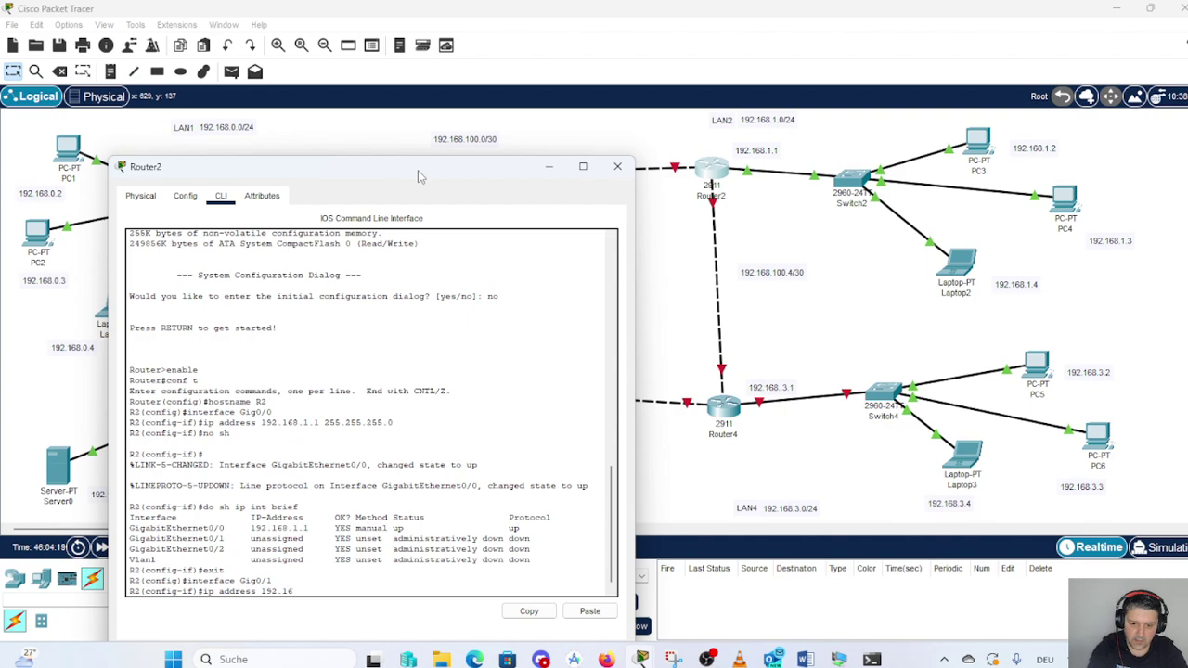
pyautogui.write('8.100')
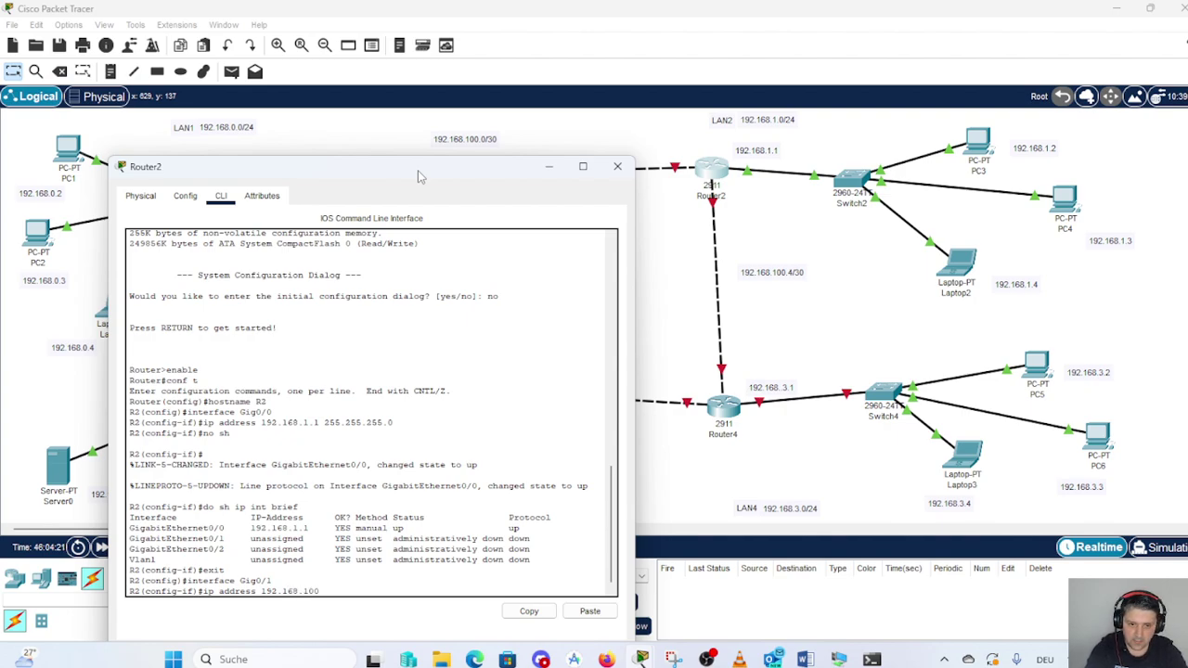
pyautogui.write('.')
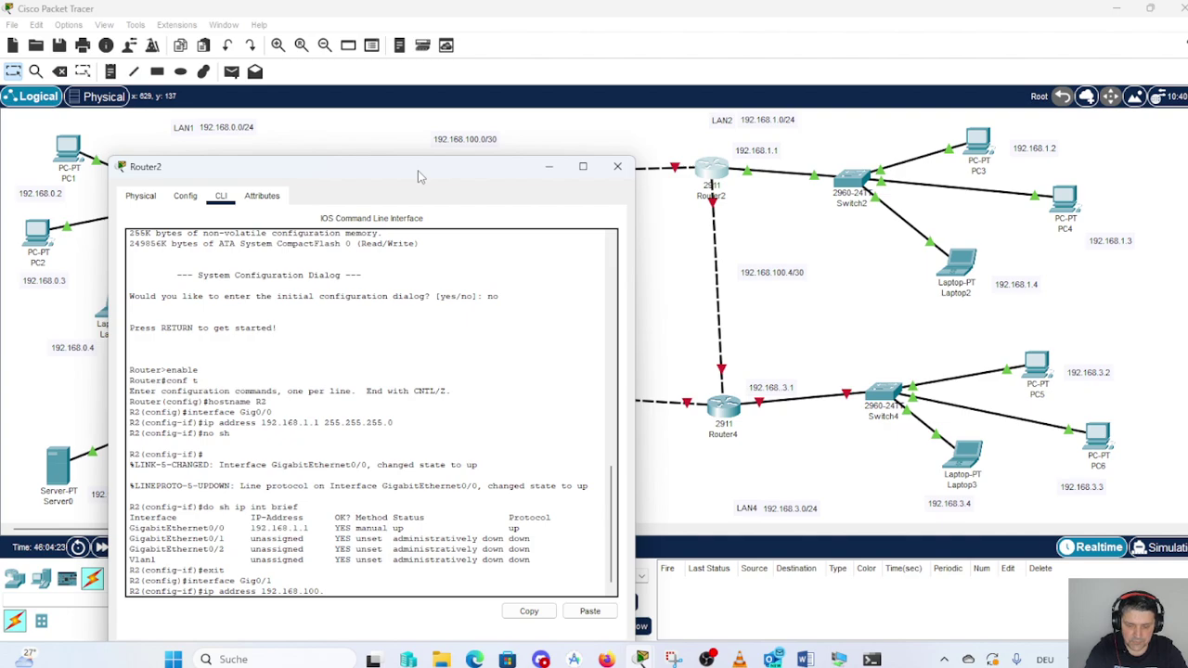
pyautogui.write('2')
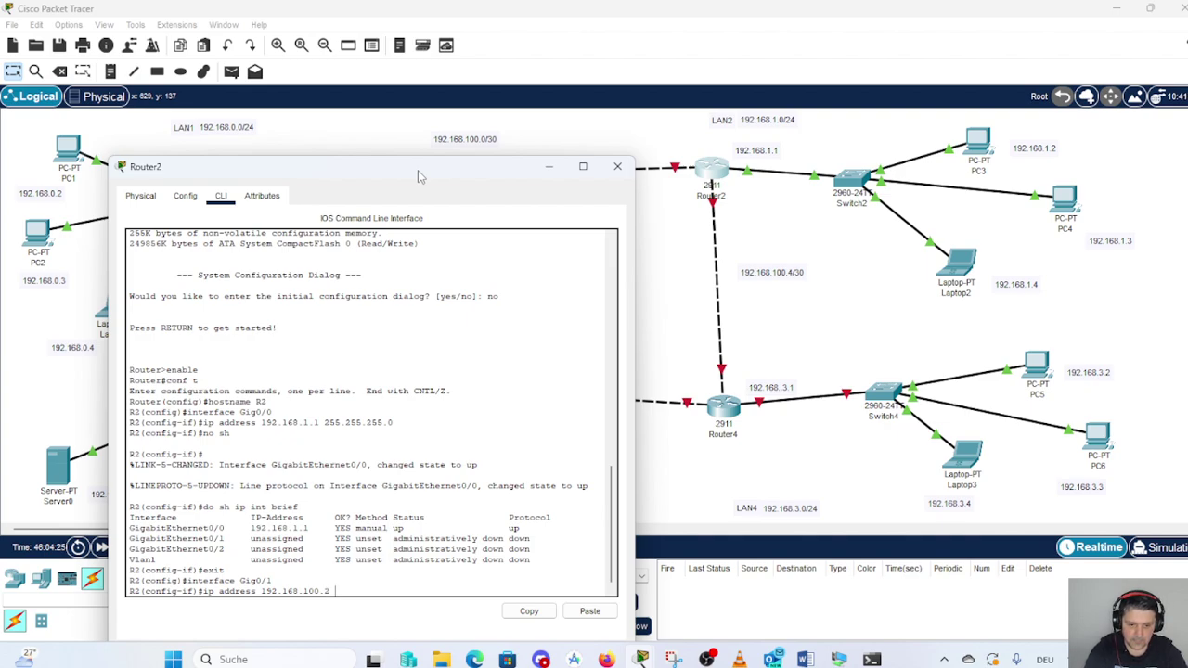
pyautogui.write(' 255')
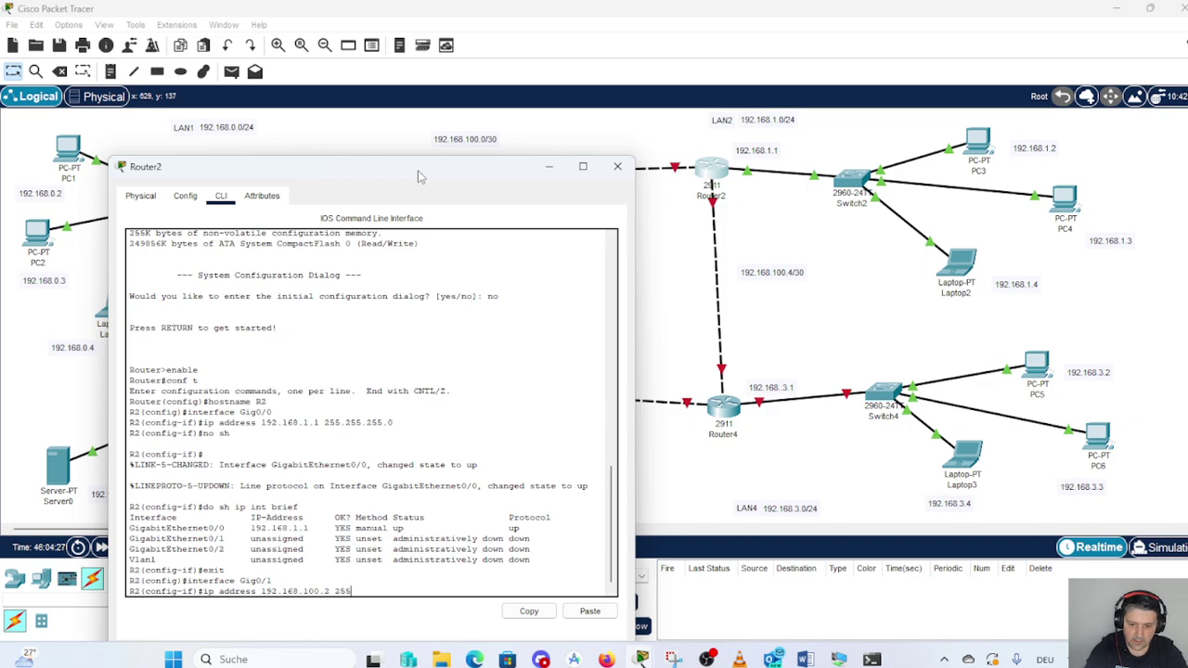
pyautogui.write('.255')
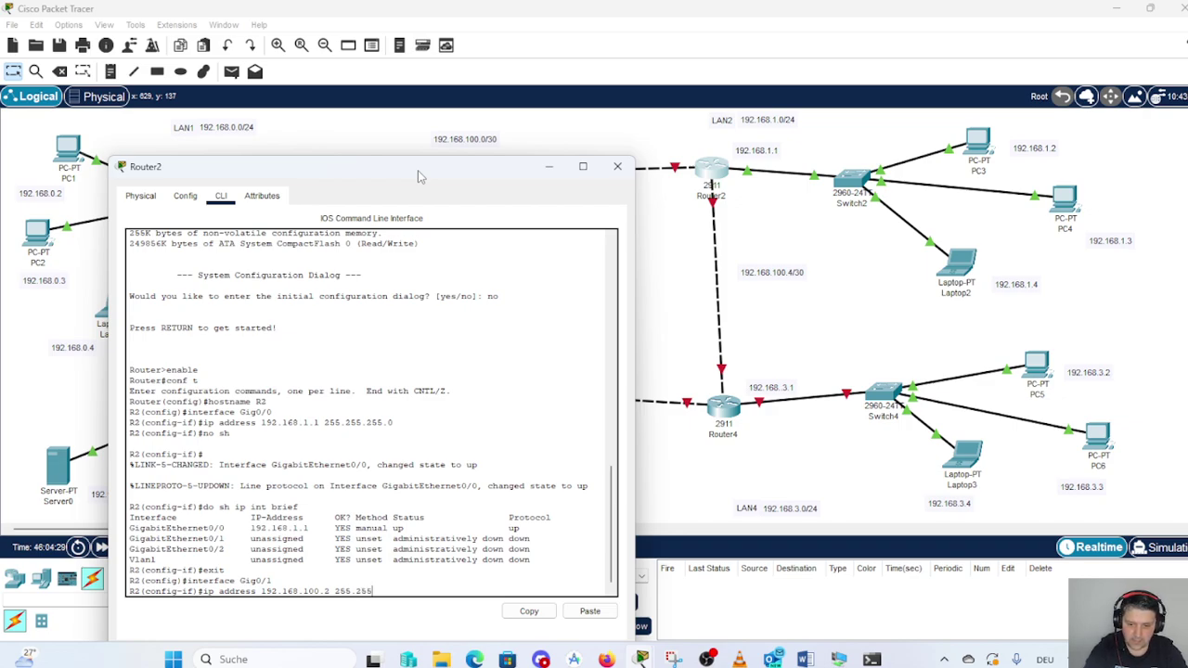
pyautogui.write('.255.25')
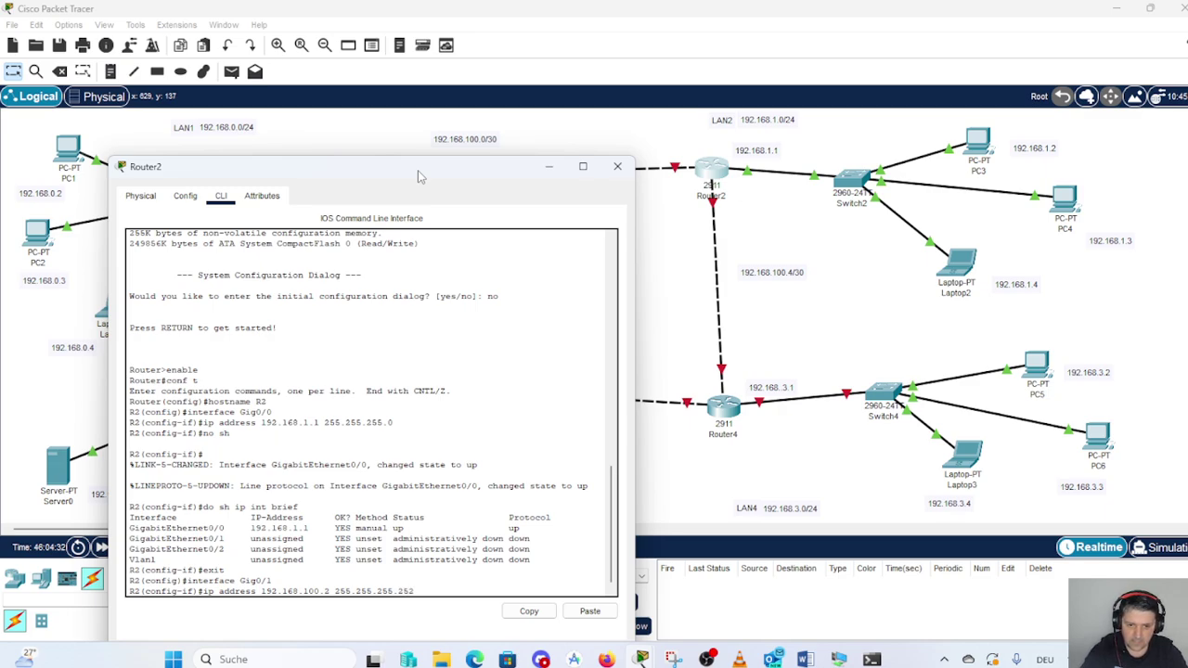
pyautogui.write('2')
pyautogui.press('Return')
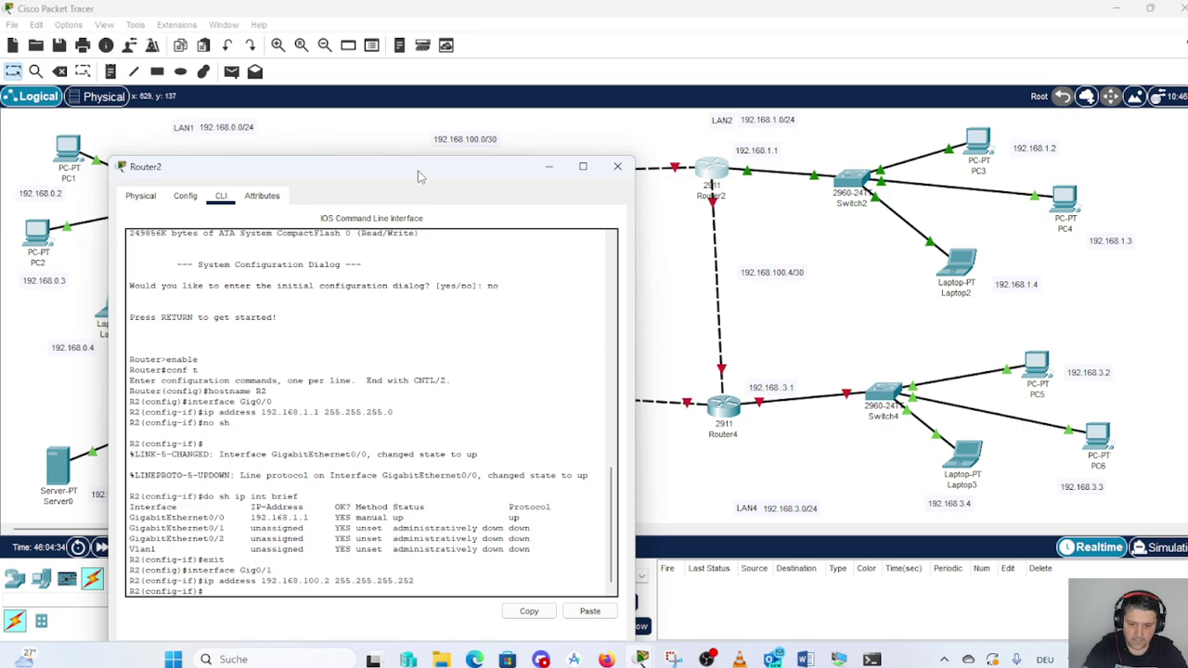
# - Bring up R2's interface Gig0/1 with no sh
pyautogui.write('no')
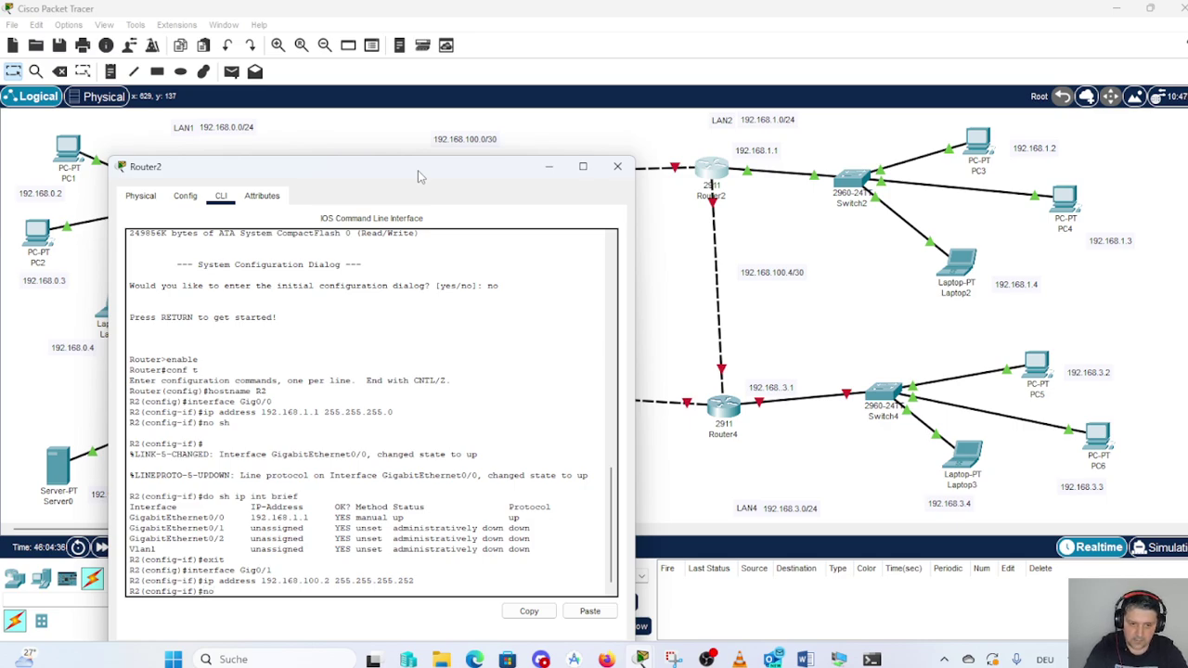
pyautogui.write(' sh')
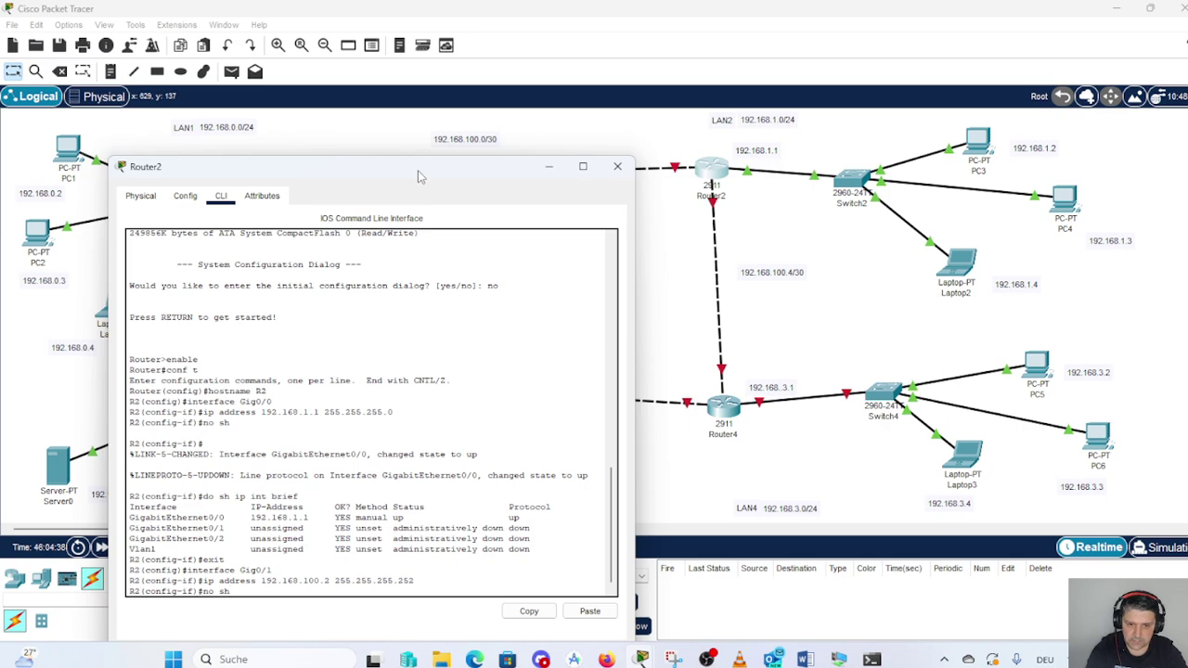
pyautogui.press('Return')
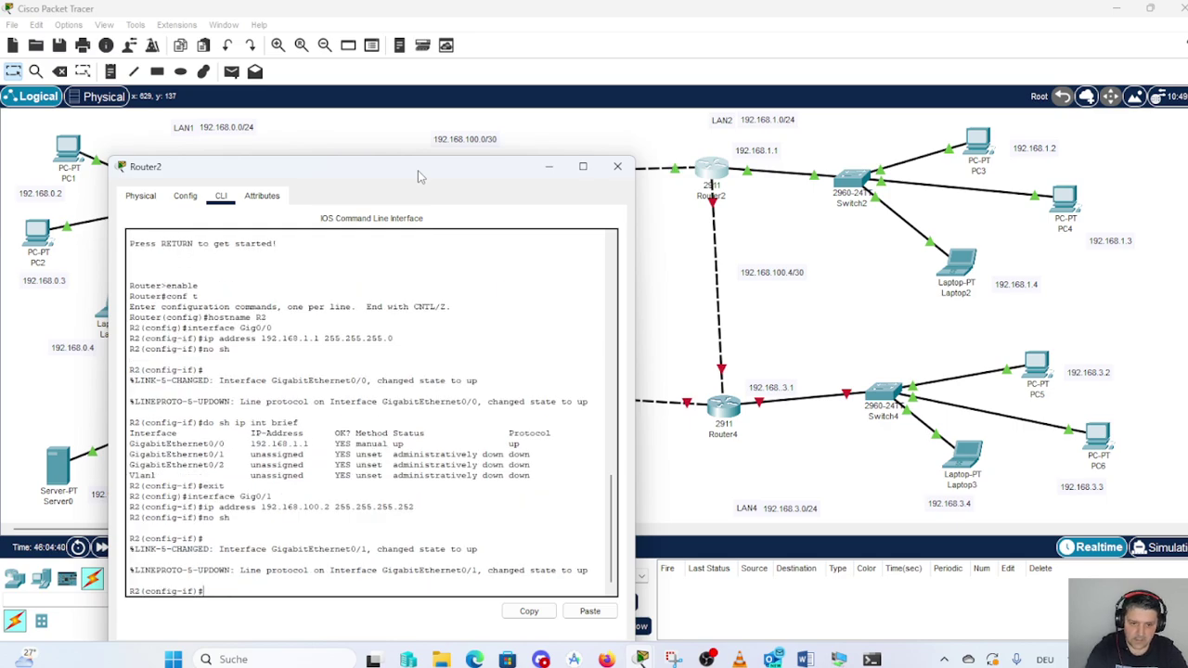
# - List R2's interfaces with do sh ip int brief and view the Router1–Router2 link in the topology
pyautogui.write('do s')
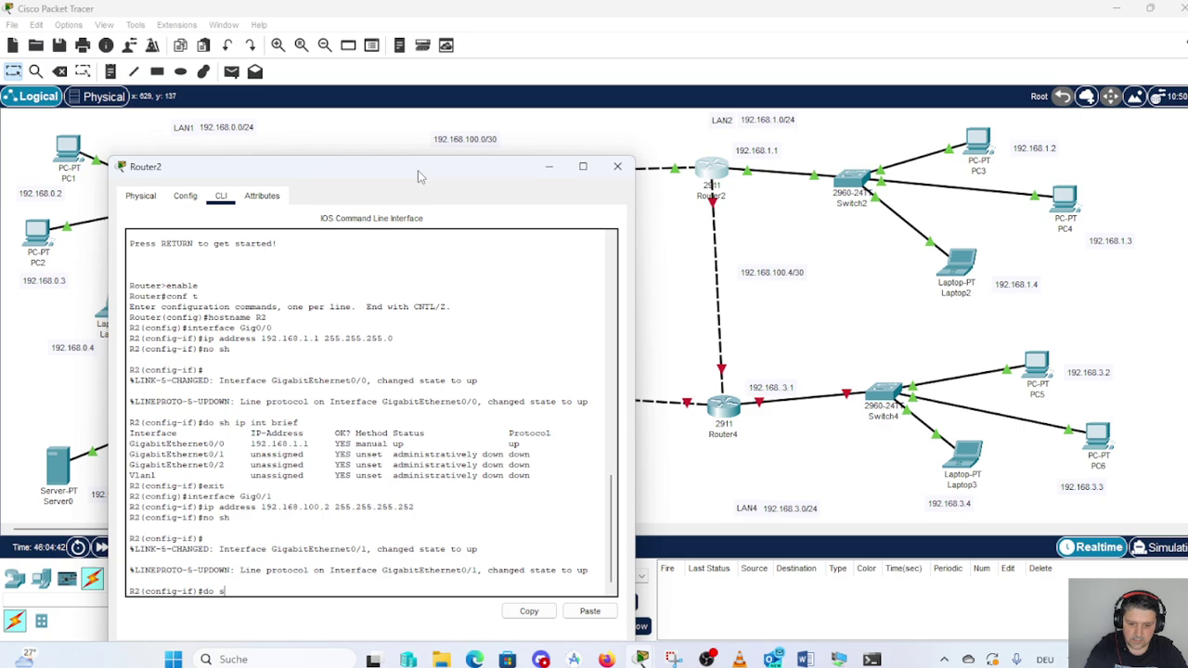
pyautogui.write('h')
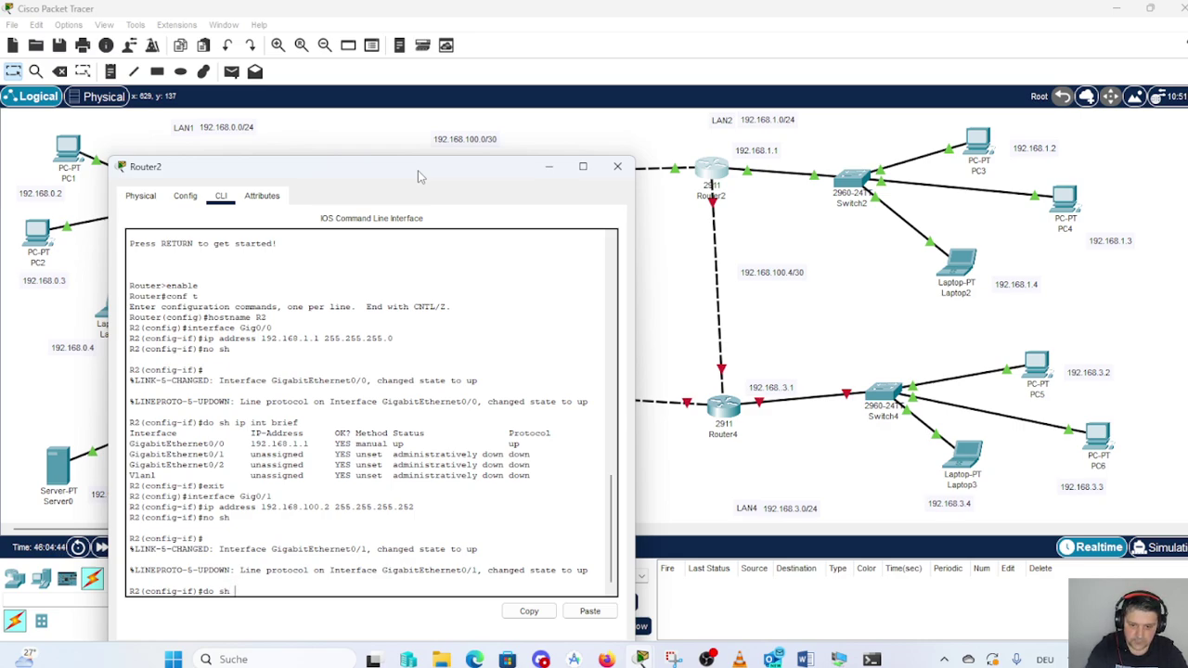
pyautogui.write(' ip int')
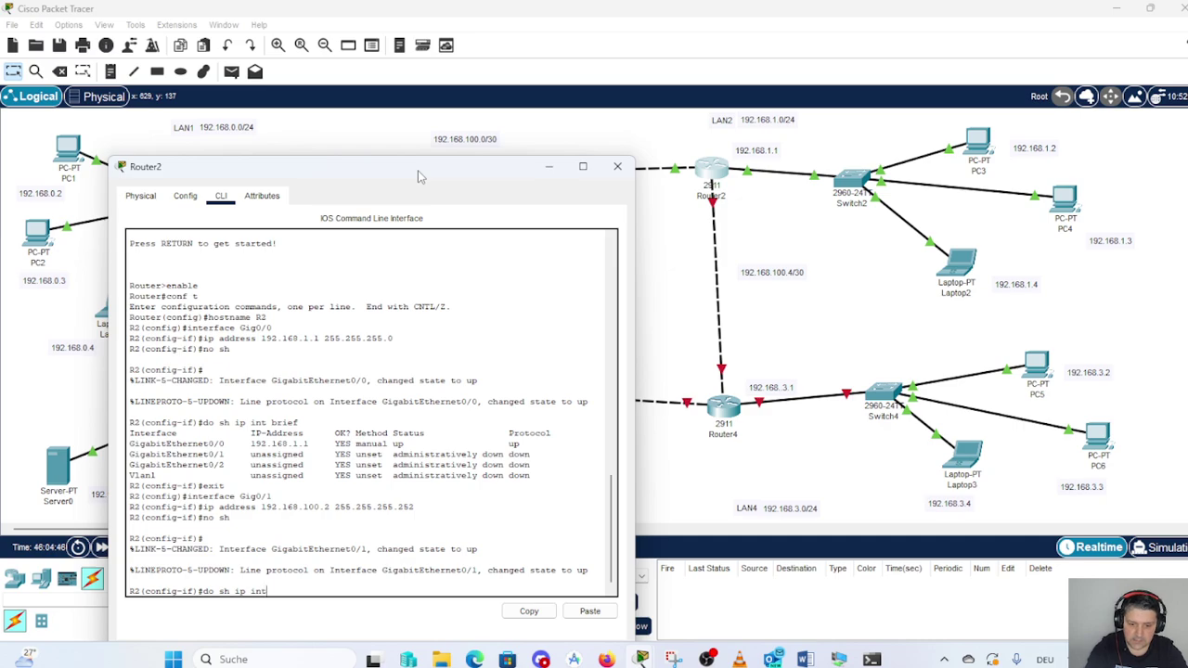
pyautogui.write(' brief')
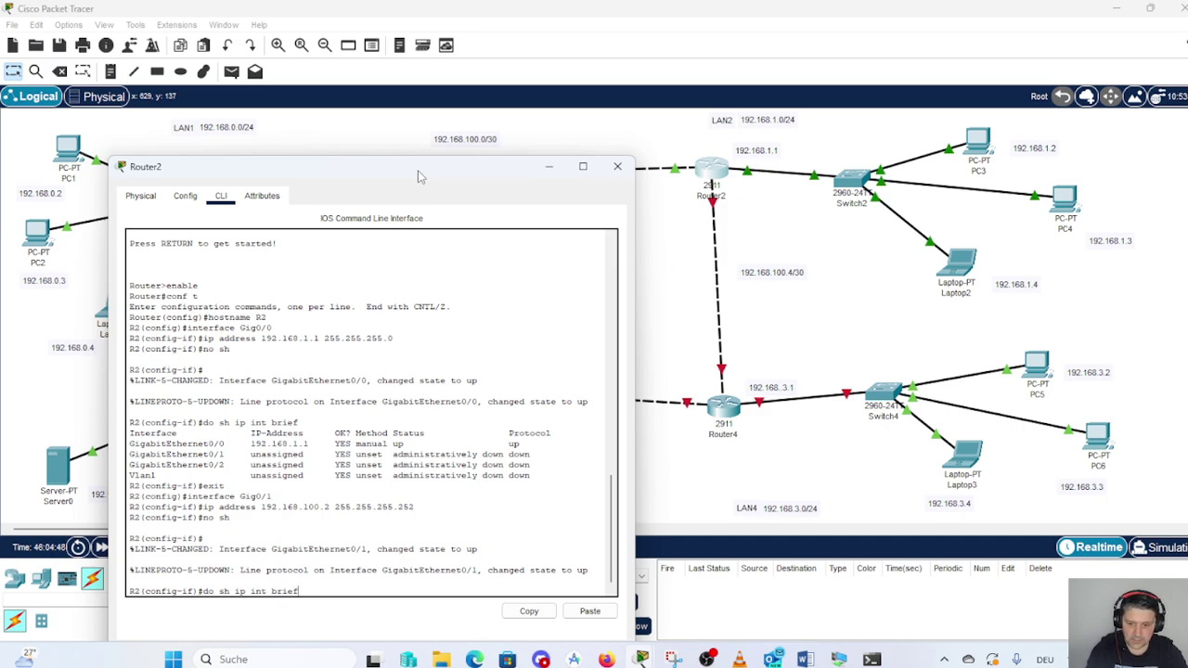
pyautogui.press('Return')
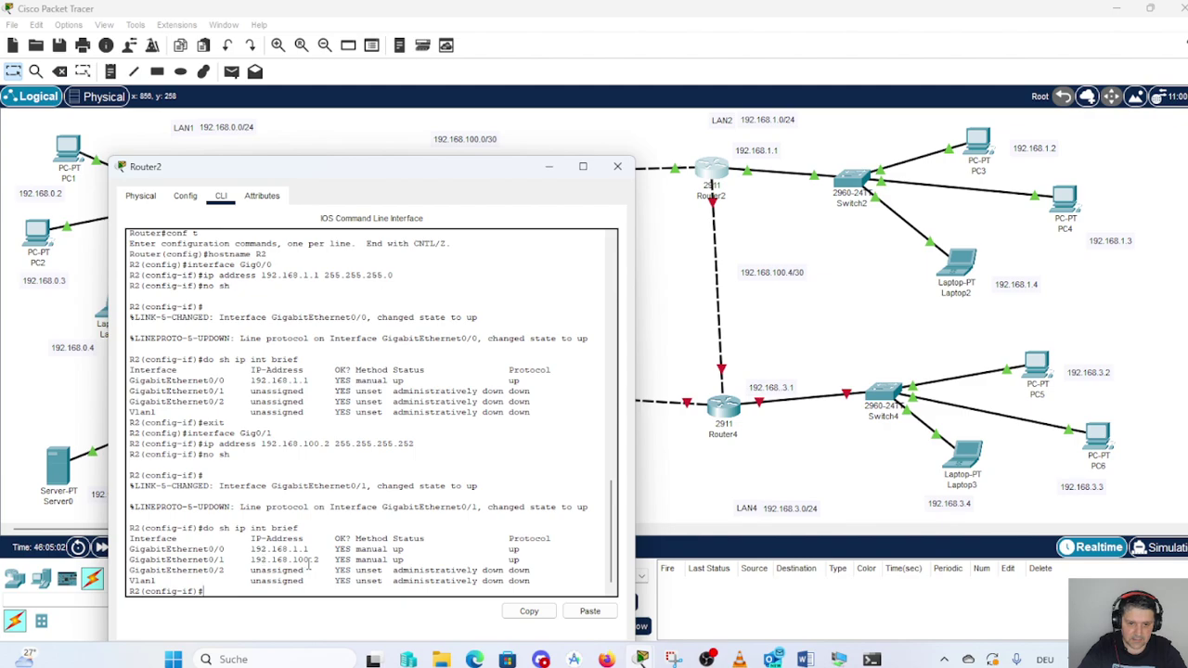
pyautogui.moveTo(432, 169); pyautogui.dragTo(566, 222)
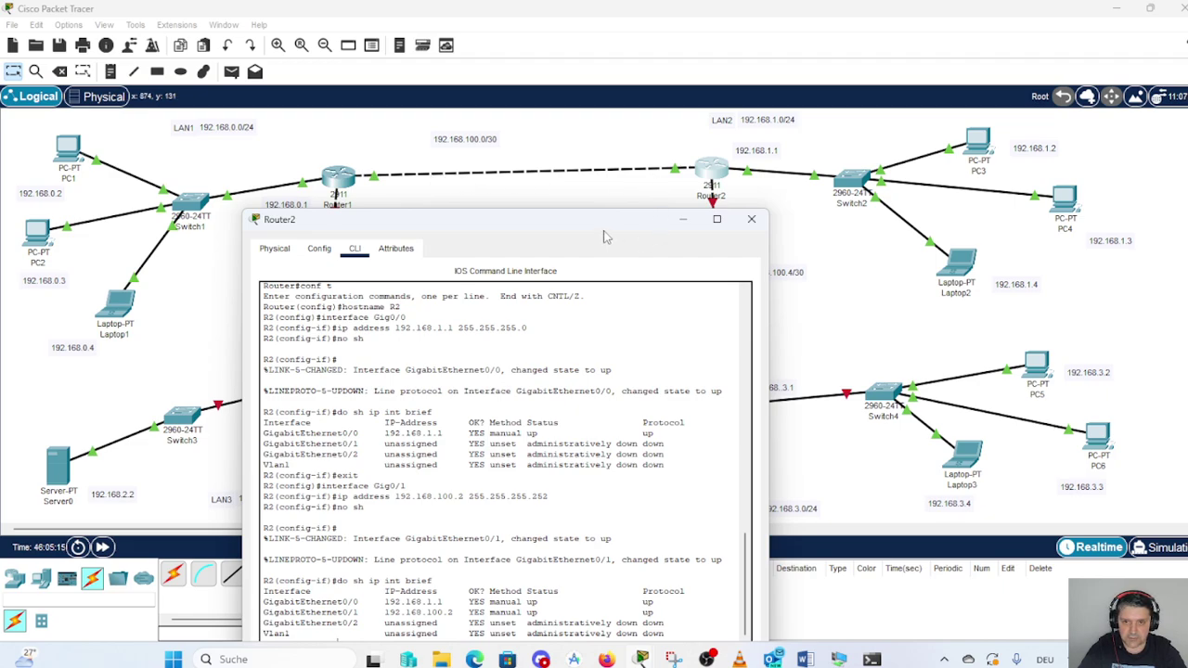
pyautogui.moveTo(572, 231); pyautogui.dragTo(578, 136)
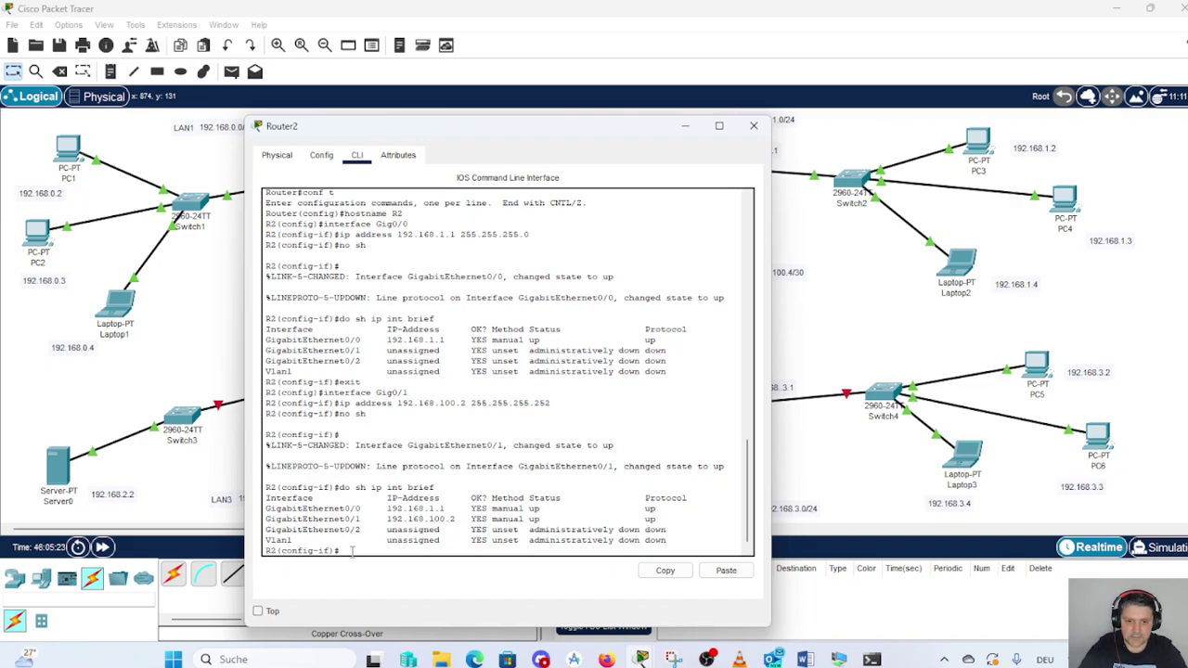
# - Leave Gig0/1's configuration with exit and enter configuration of R2's interface Gig0/2
pyautogui.write('ex')
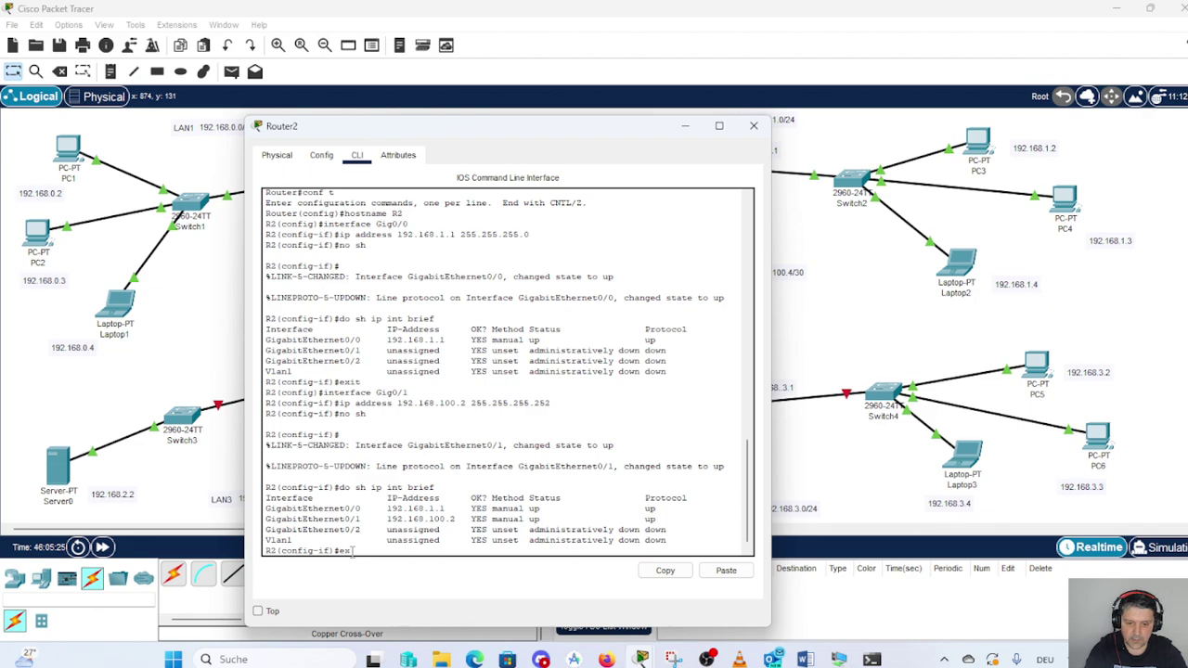
pyautogui.write('it')
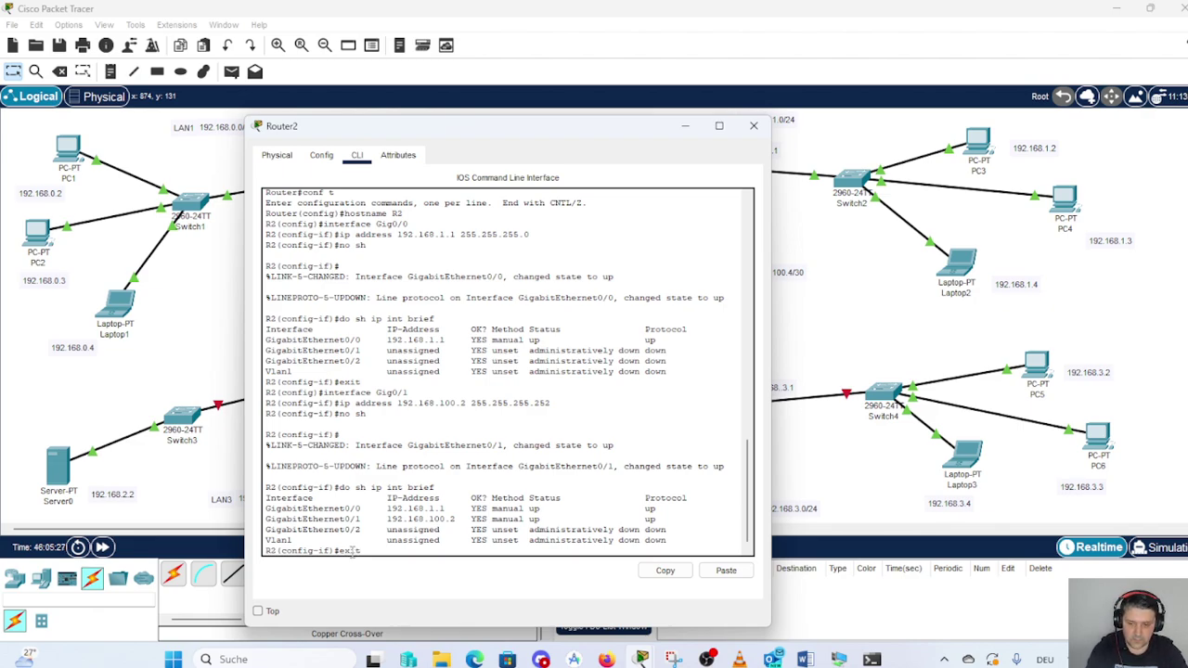
pyautogui.press('Return')
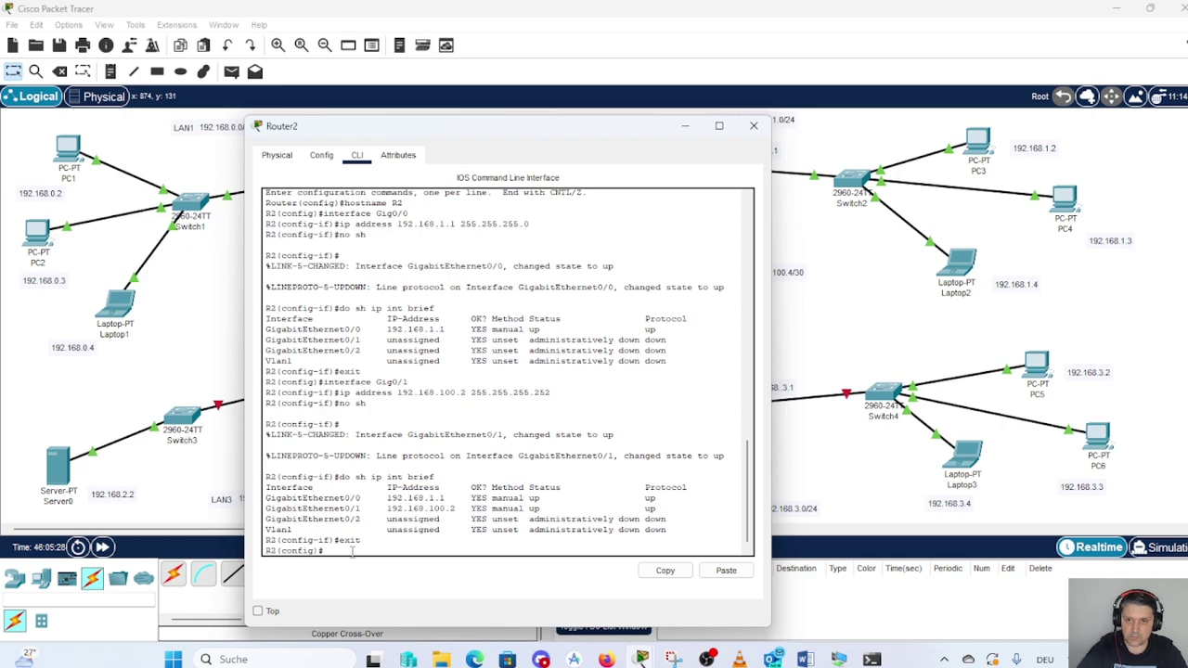
pyautogui.moveTo(535, 129); pyautogui.dragTo(422, 107)
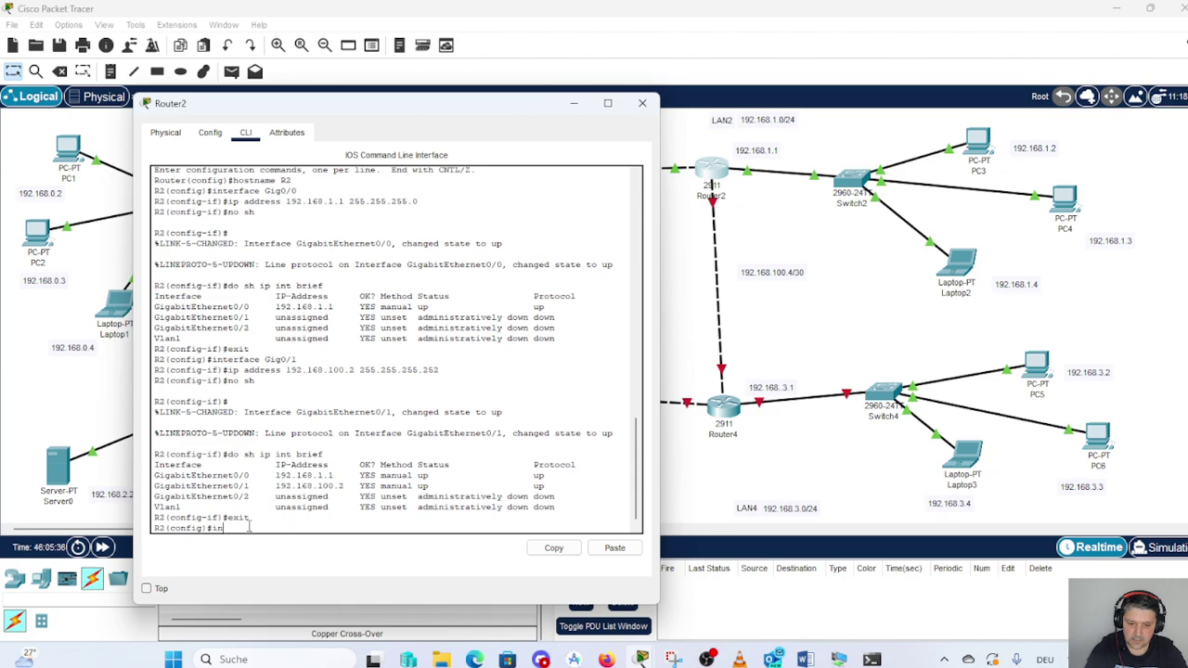
pyautogui.write('terface')
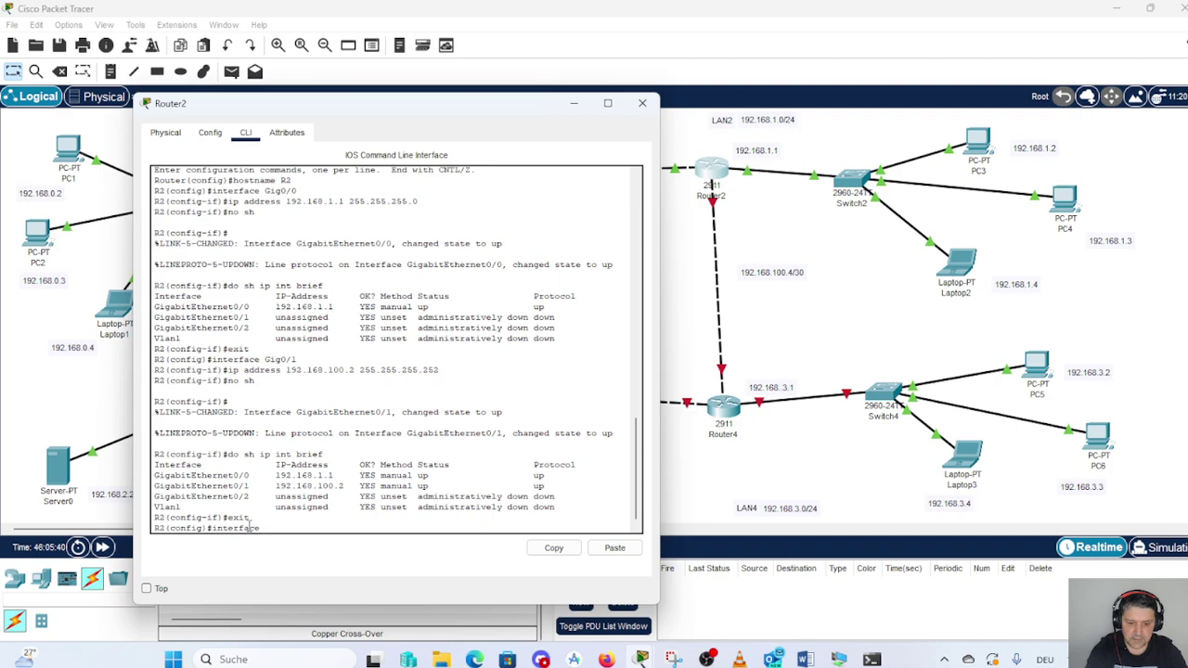
pyautogui.write(' Gig0/')
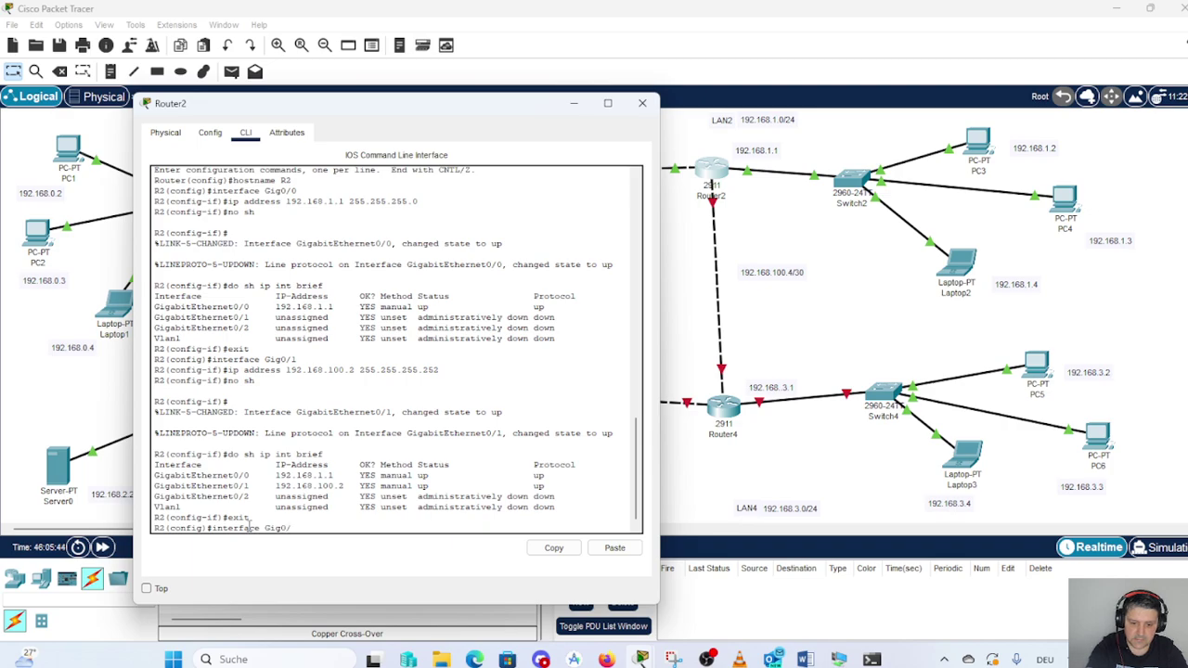
pyautogui.write('2')
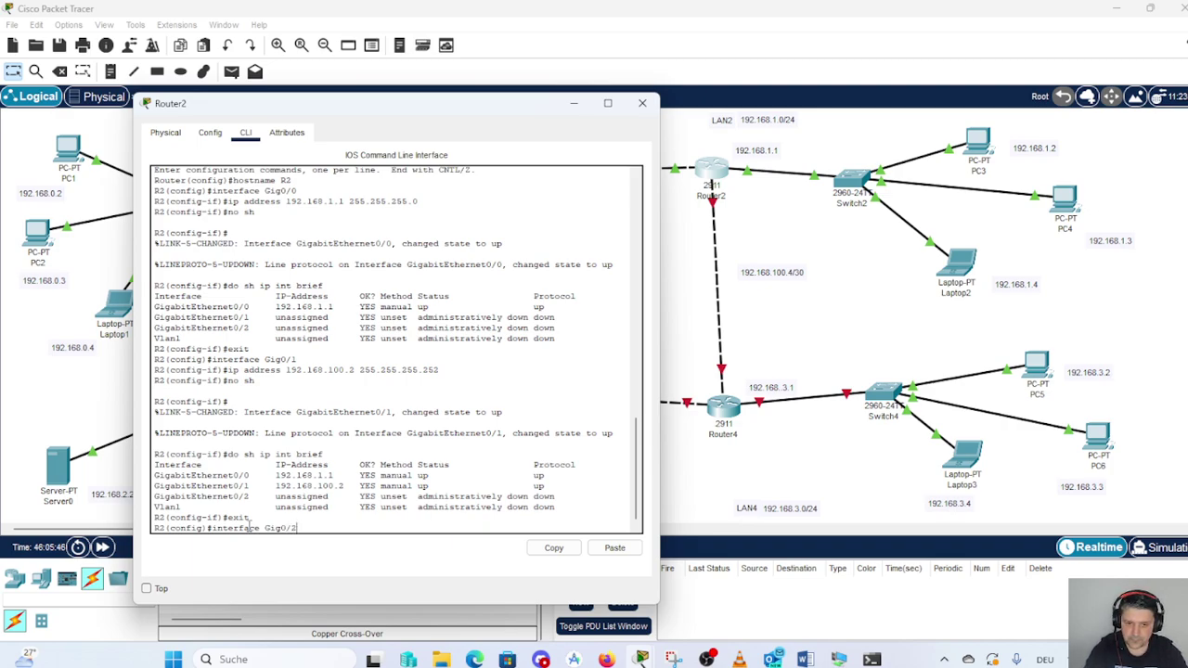
pyautogui.press('Return')
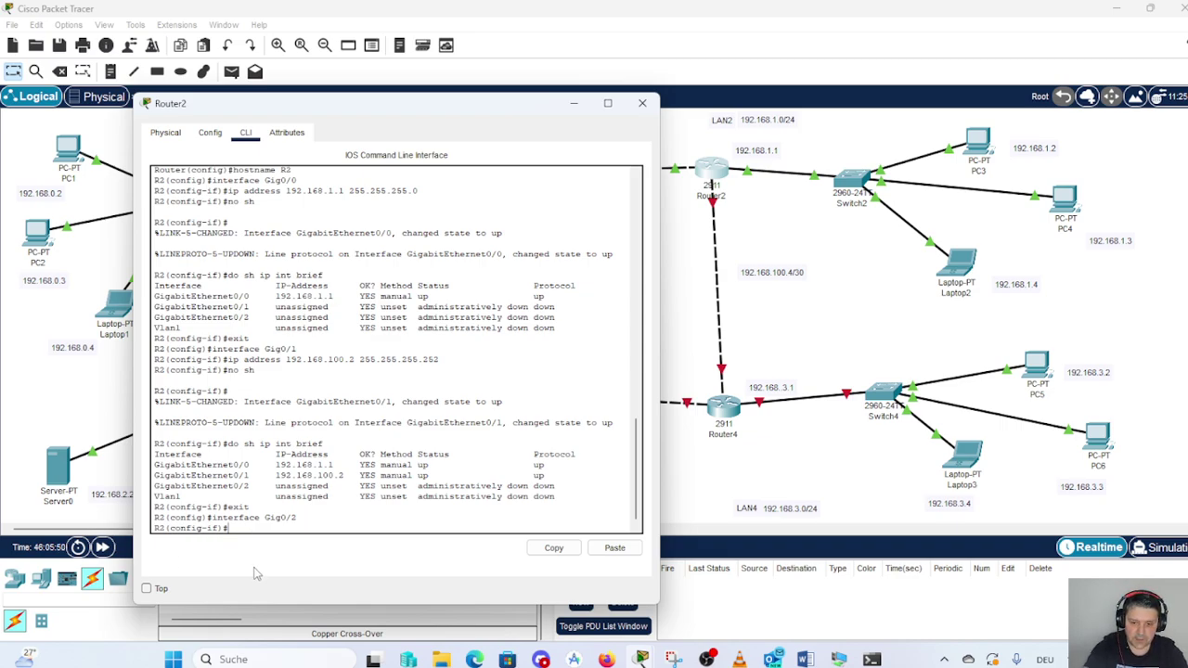
# - Assign IP address 192.168.100.5 with subnet mask 255.255.255.252 to R2's interface Gig0/2
pyautogui.write('ip ad')
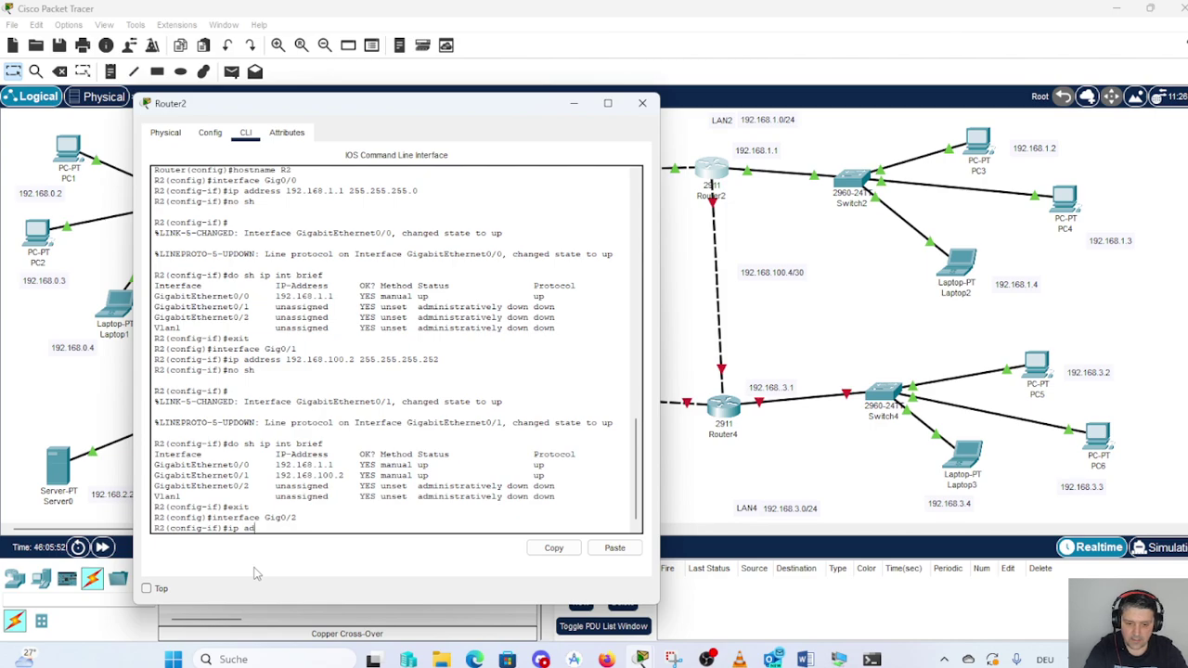
pyautogui.write('dress')
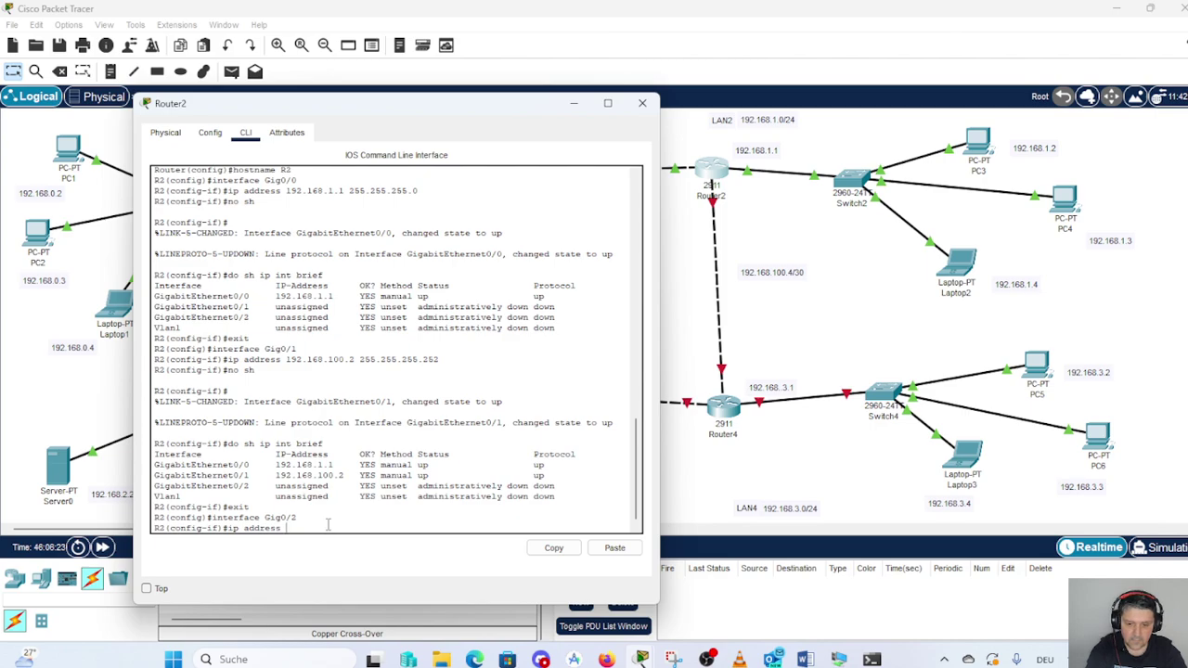
pyautogui.write('192.1')
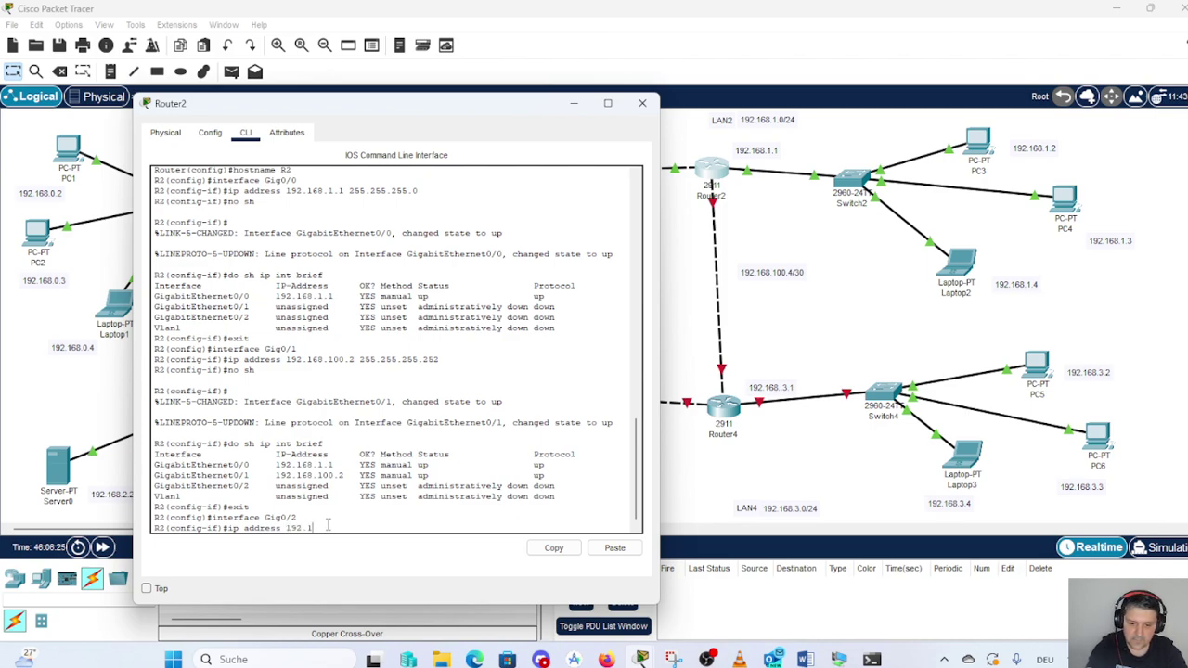
pyautogui.write('68')
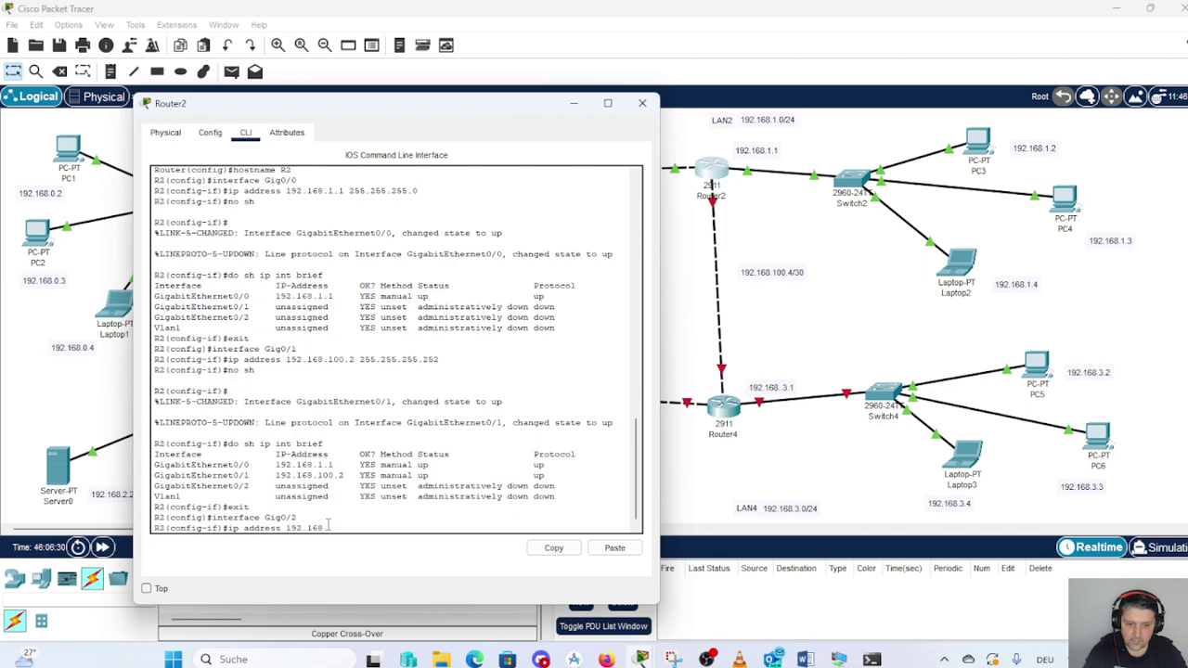
pyautogui.write('.100')
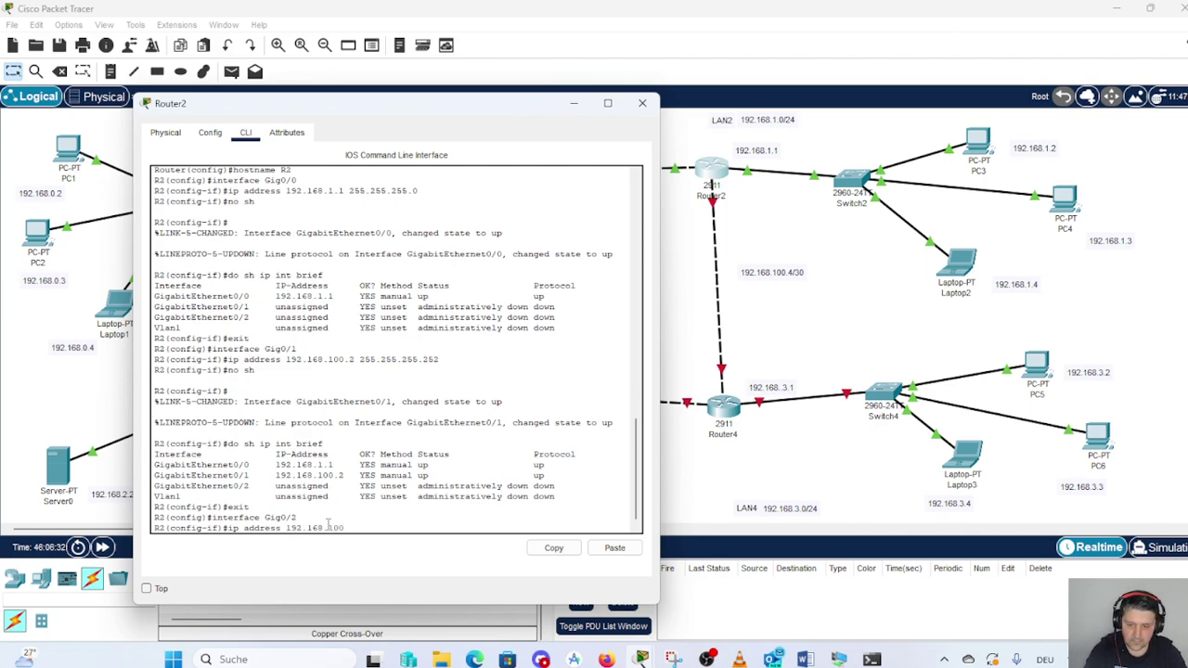
pyautogui.write('.')
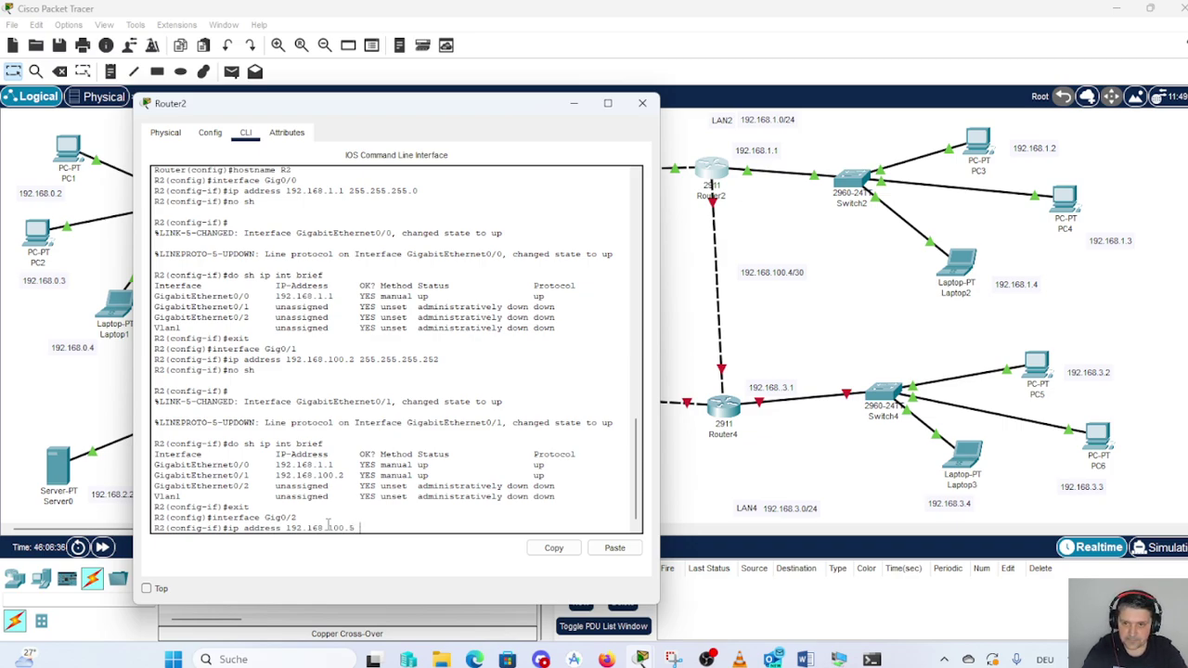
pyautogui.write('5 255')
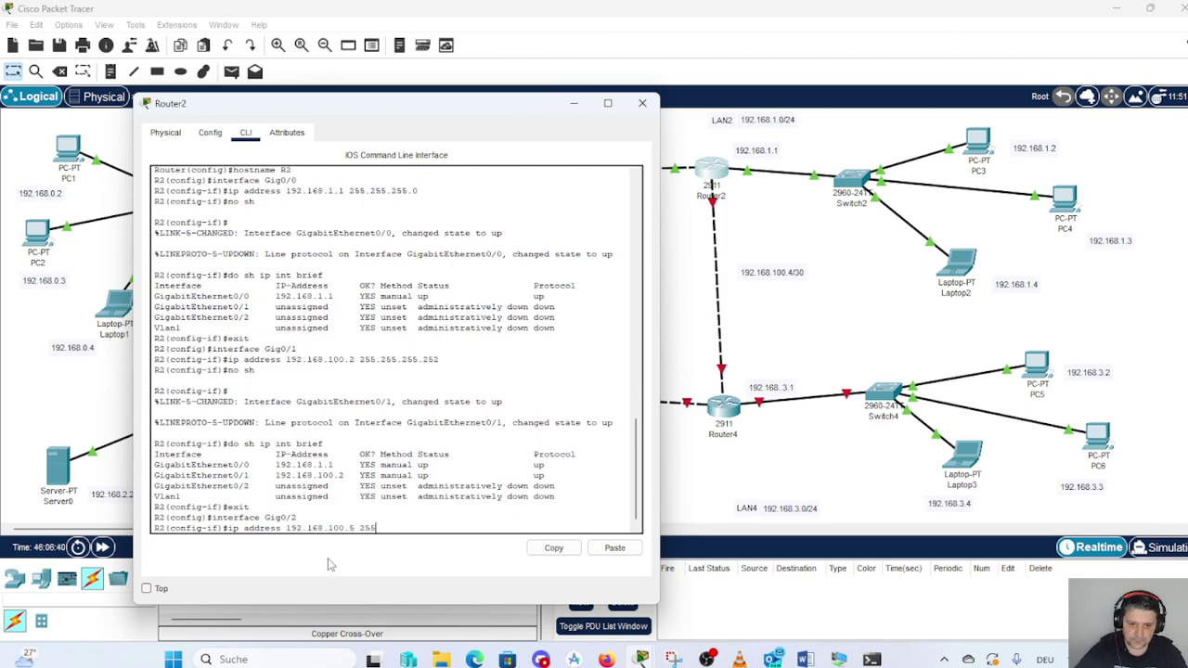
pyautogui.write('.25')
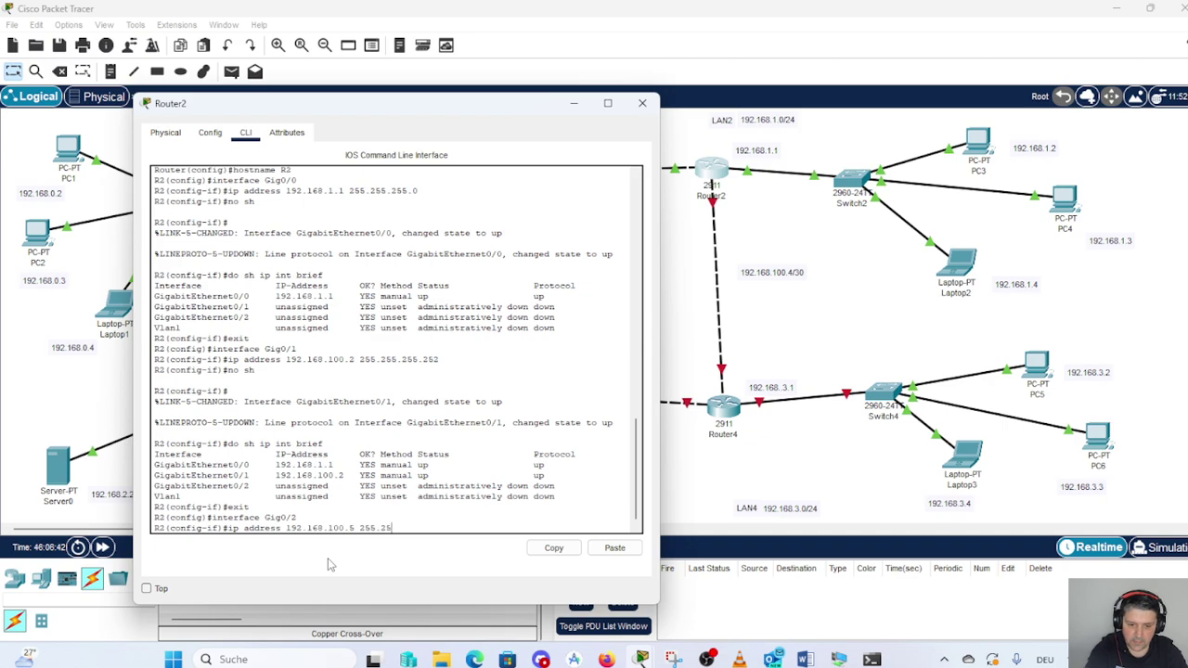
pyautogui.write('5.255.2')
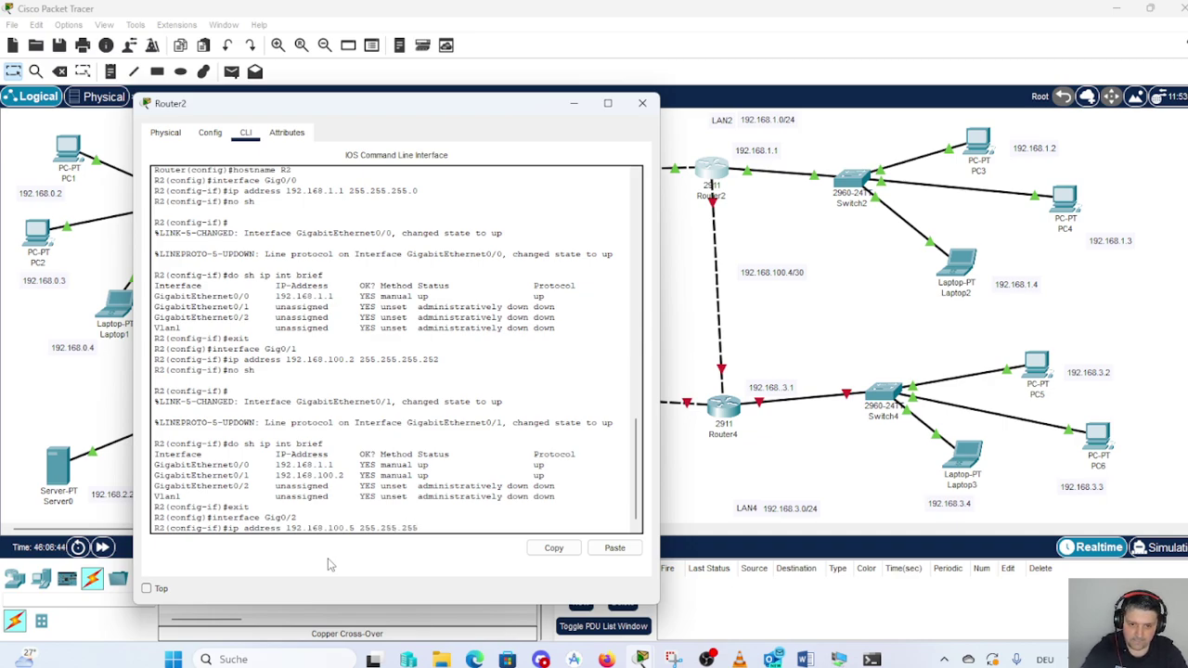
pyautogui.write('5')
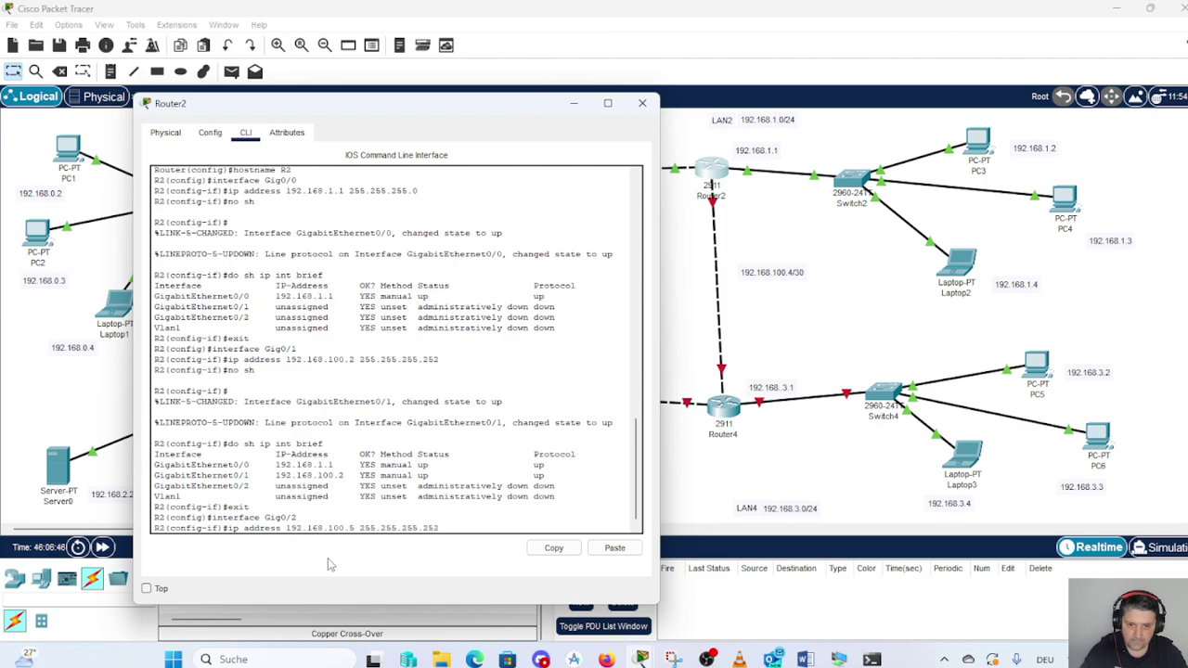
pyautogui.write('2')
pyautogui.press('Return')
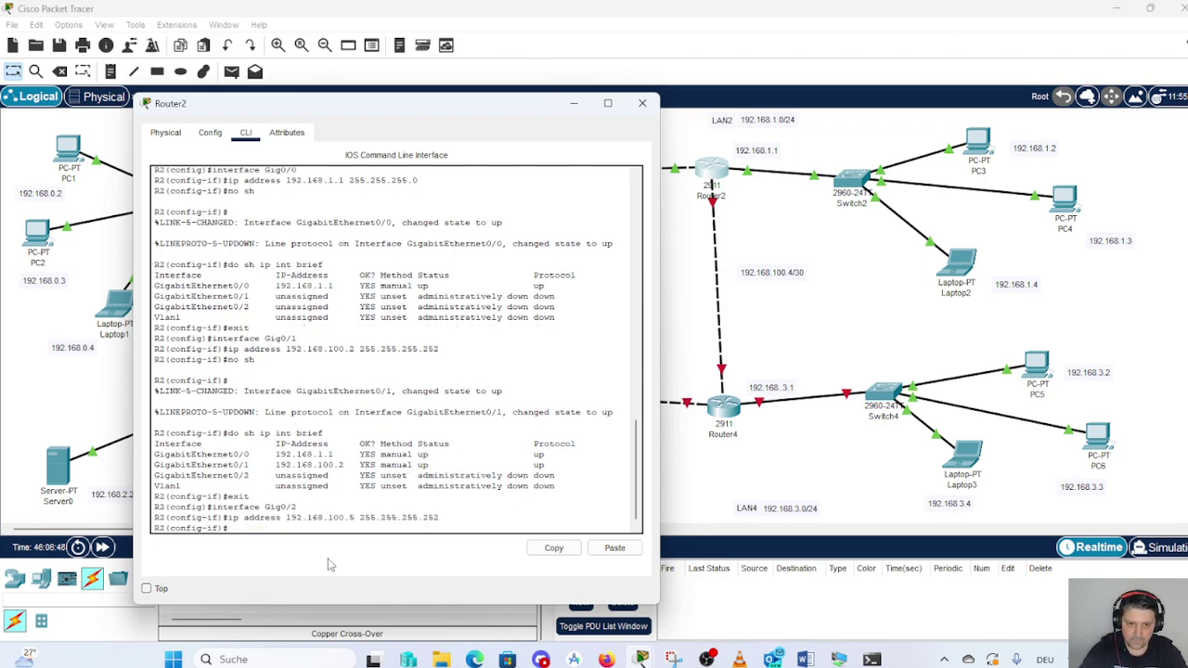
# - Bring up R2's interface Gig0/2 with no sh and return to the configuration prompt
pyautogui.write('no')
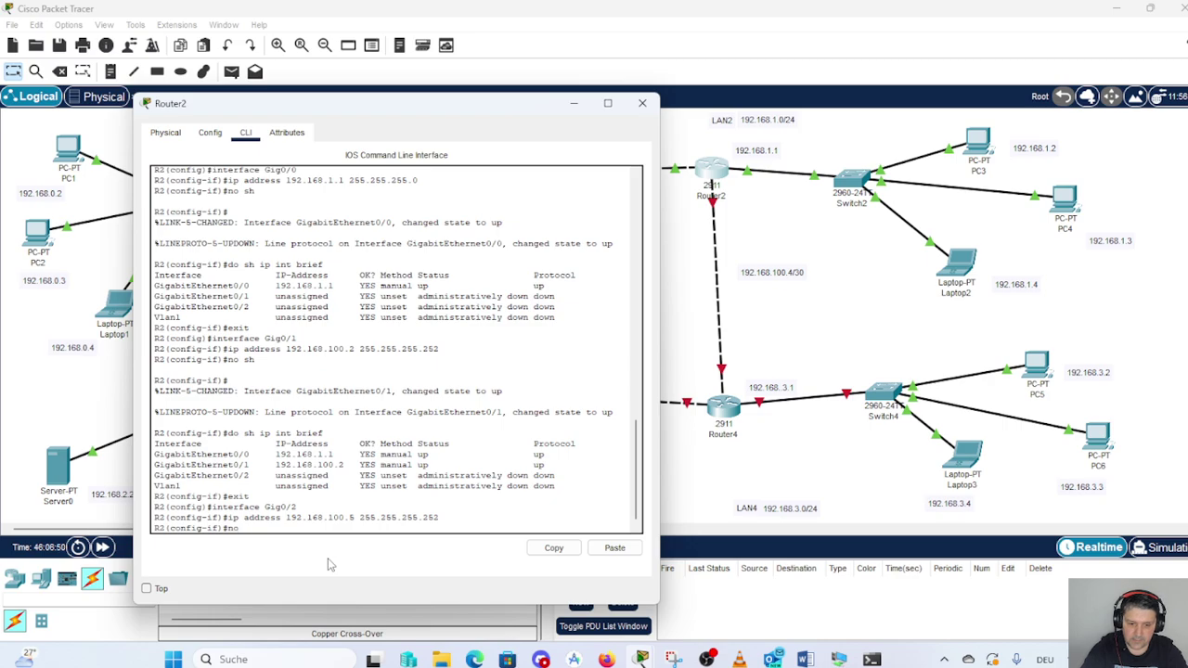
pyautogui.write(' sh')
pyautogui.press('Return')
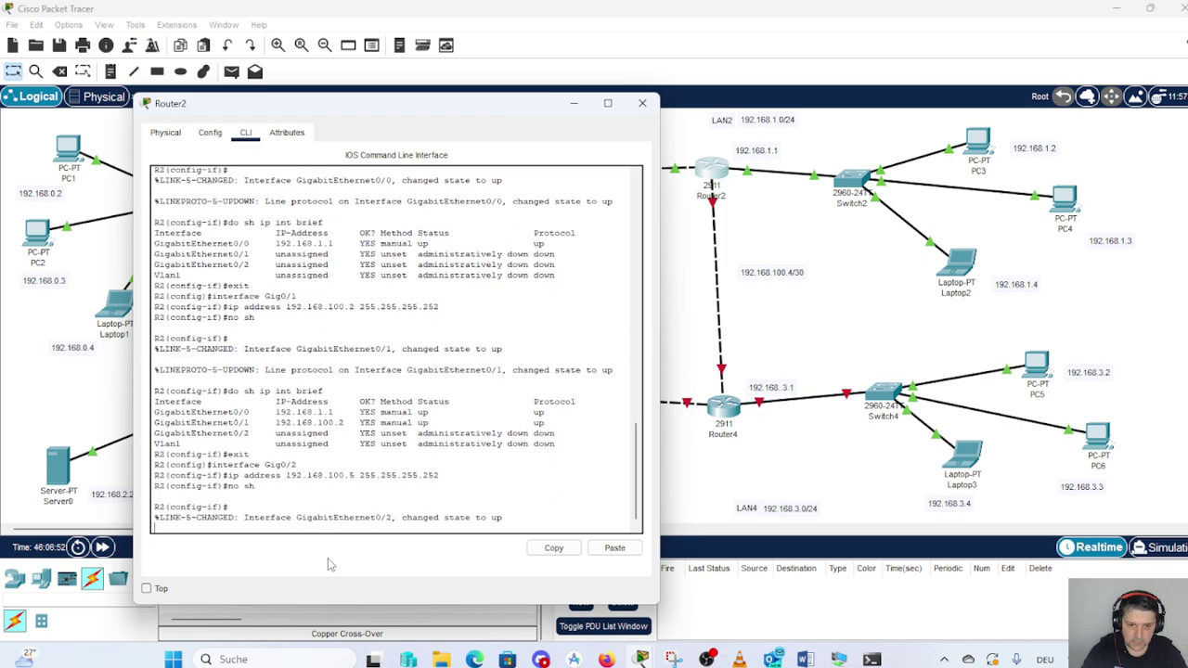
pyautogui.press('Return')
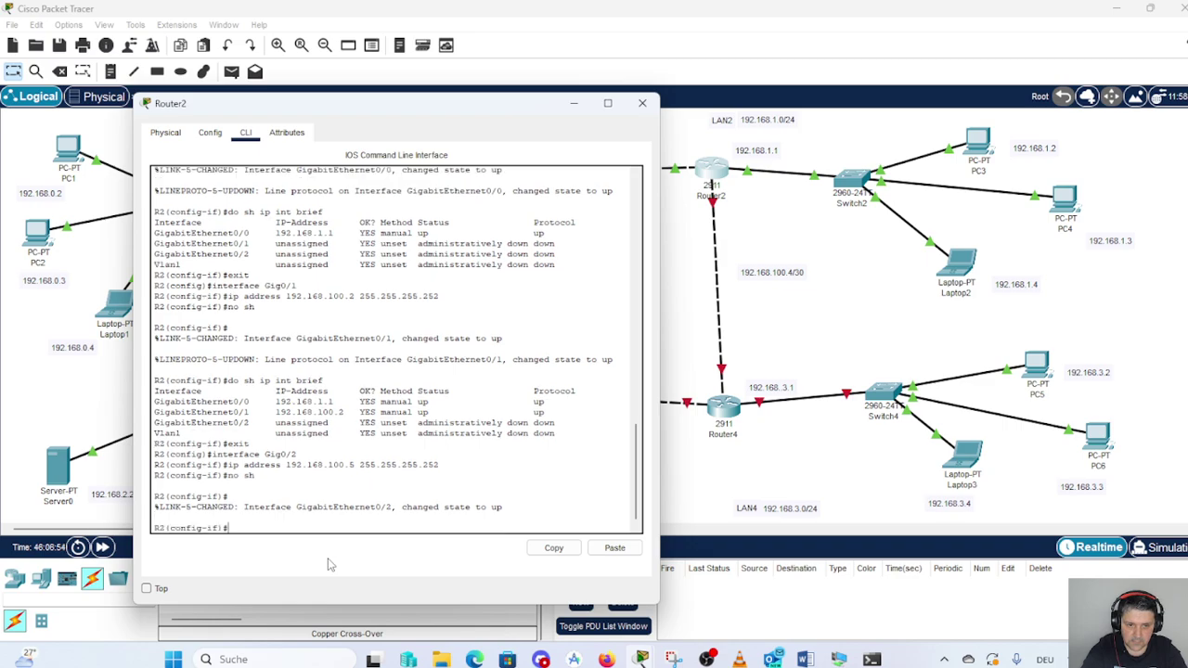
# - List the status and addresses of R2's interfaces with do sh ip int brief
pyautogui.write('d')
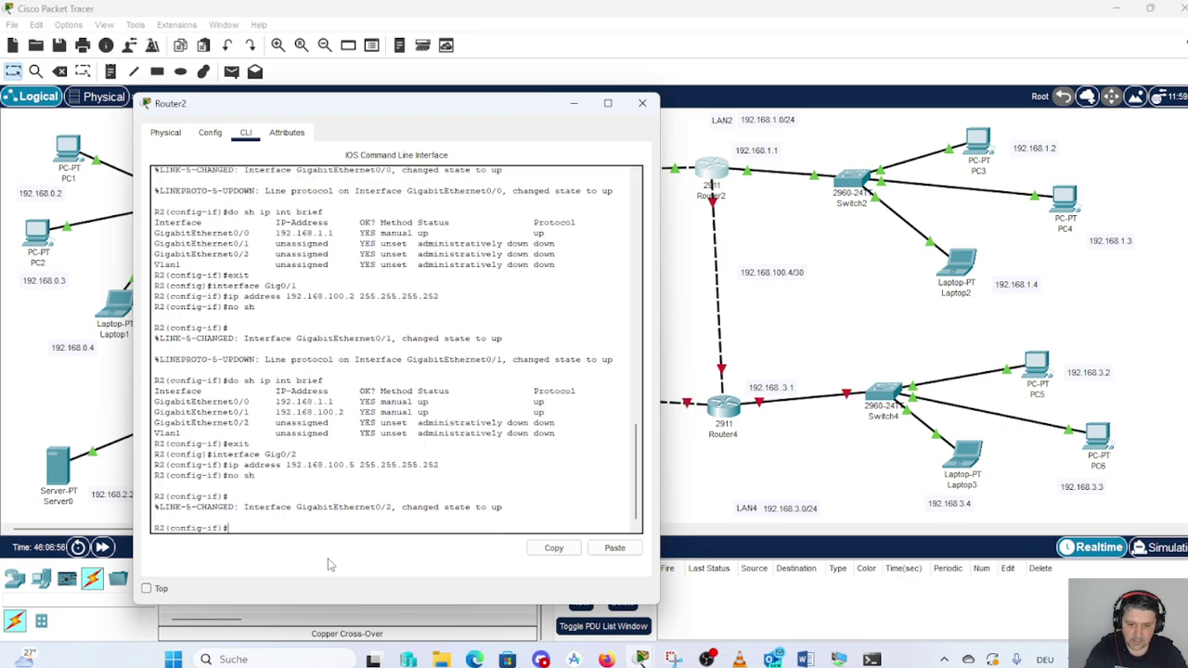
pyautogui.write('o sh')
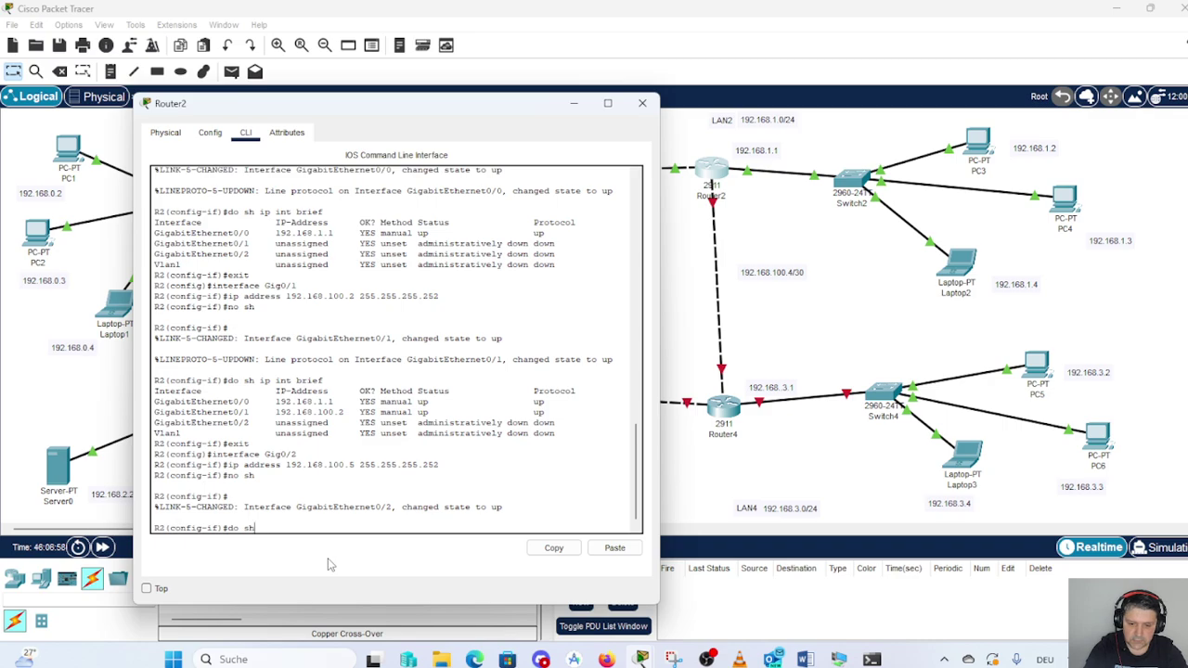
pyautogui.write(' ip int ')
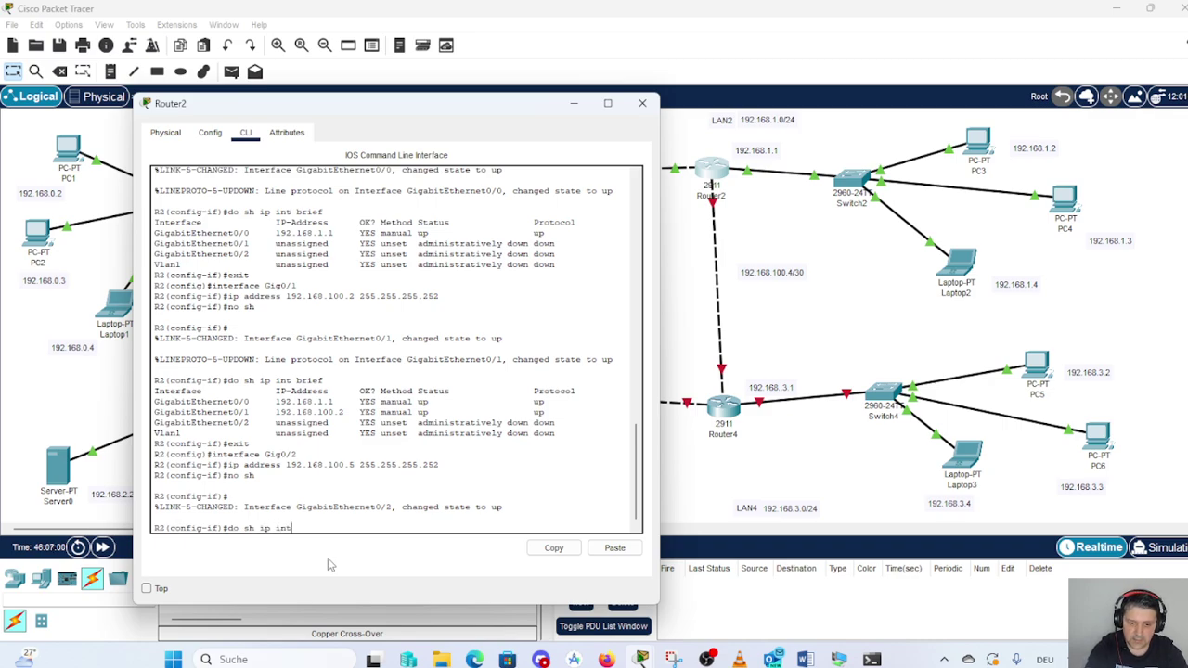
pyautogui.write('brief')
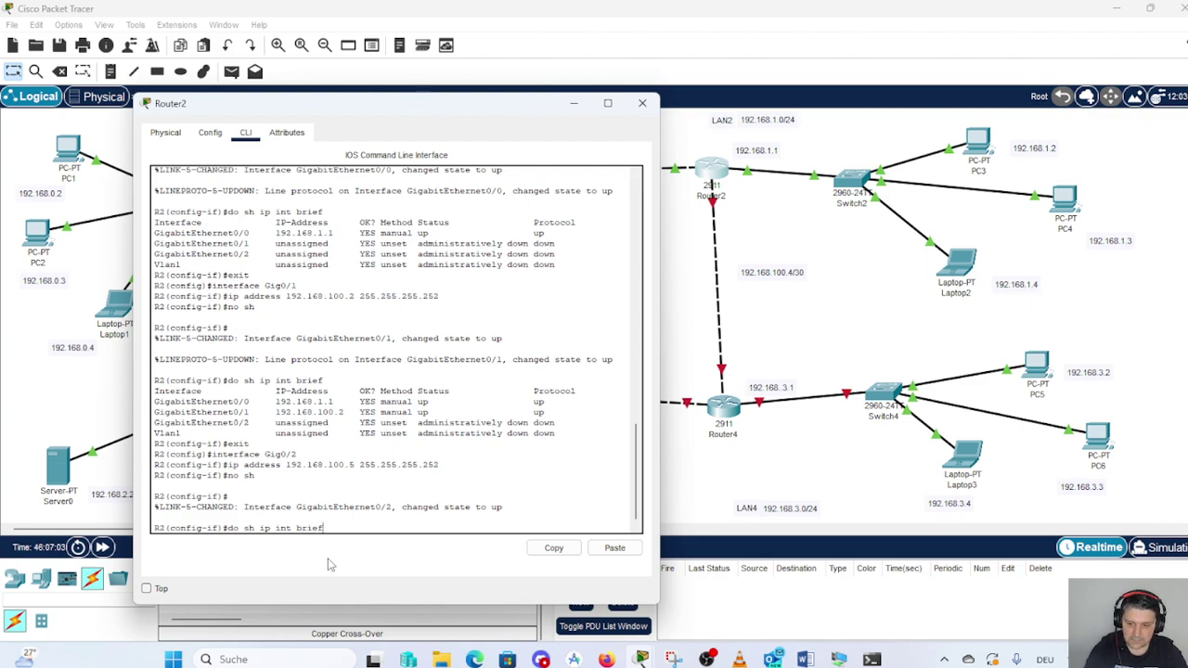
pyautogui.press('Return')
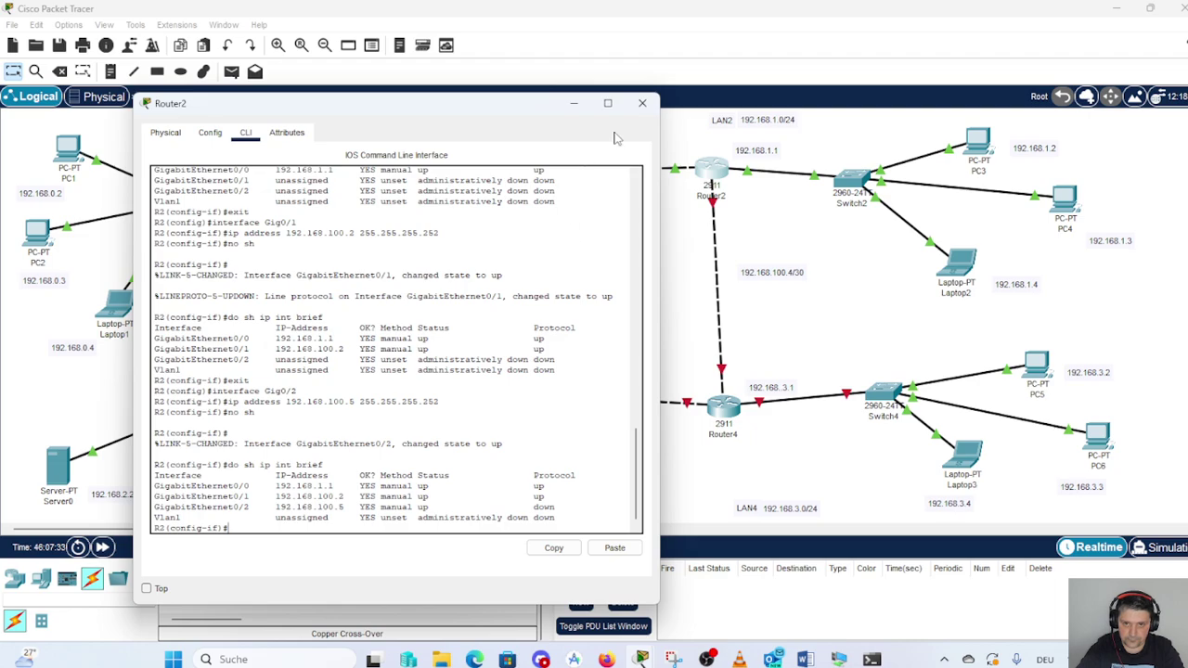
# - Switch from Router2 to Router4's command line and answer no to the initial configuration dialog
pyautogui.click(642, 104)
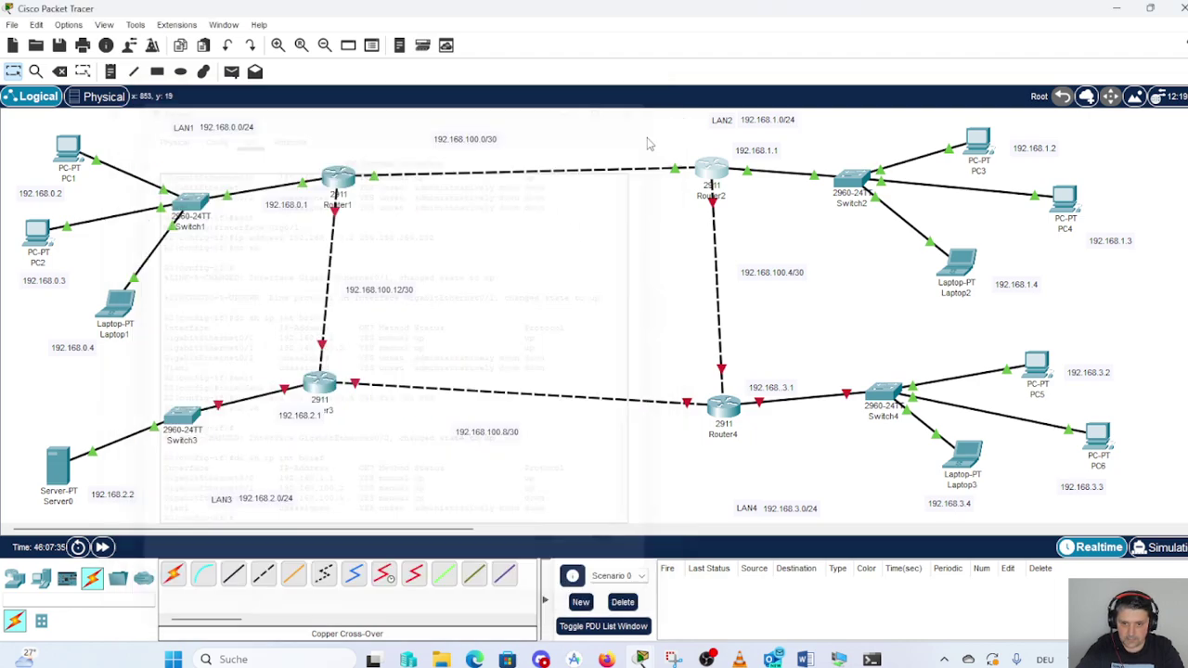
pyautogui.click(727, 414)
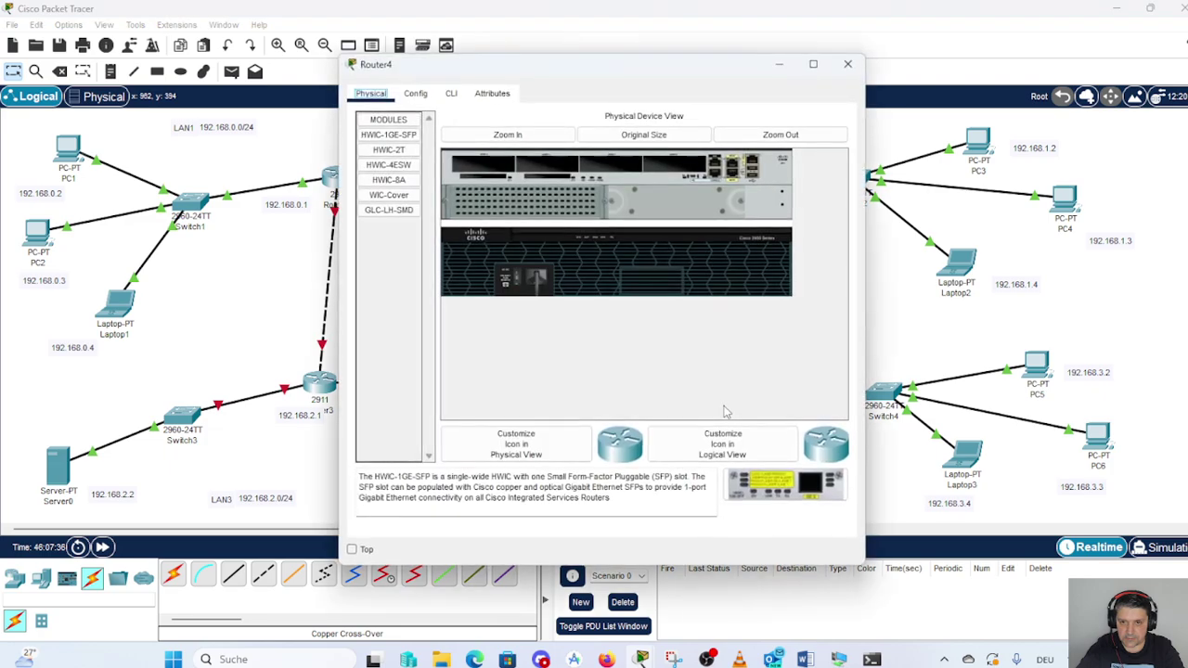
pyautogui.click(452, 94)
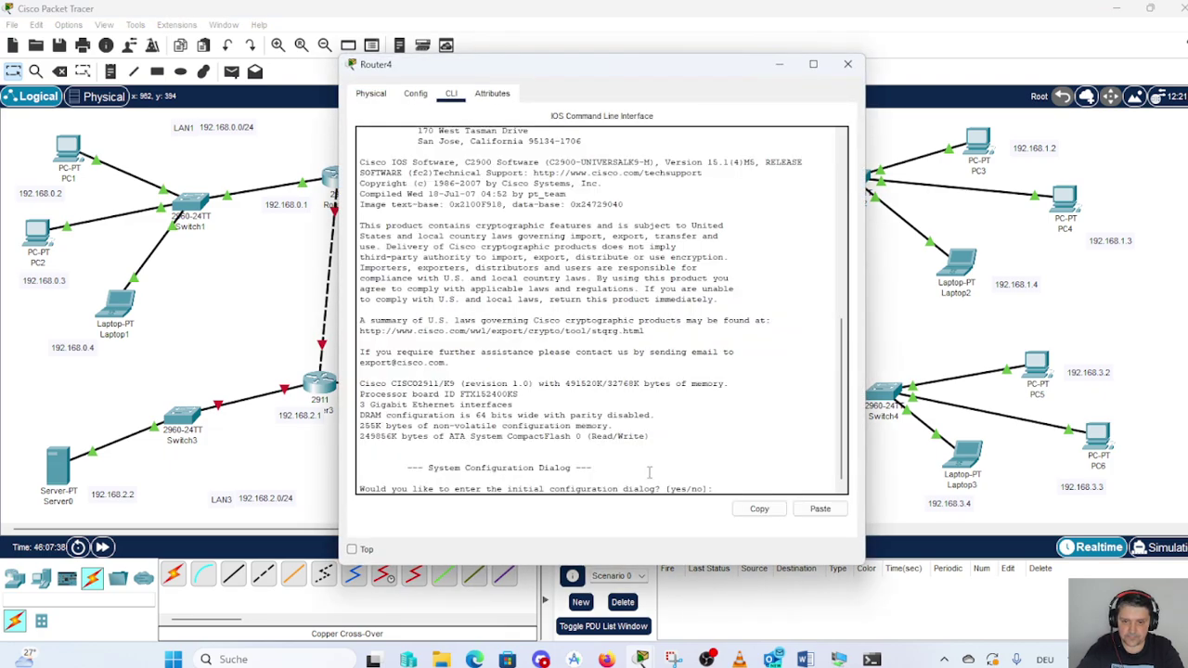
pyautogui.write('no')
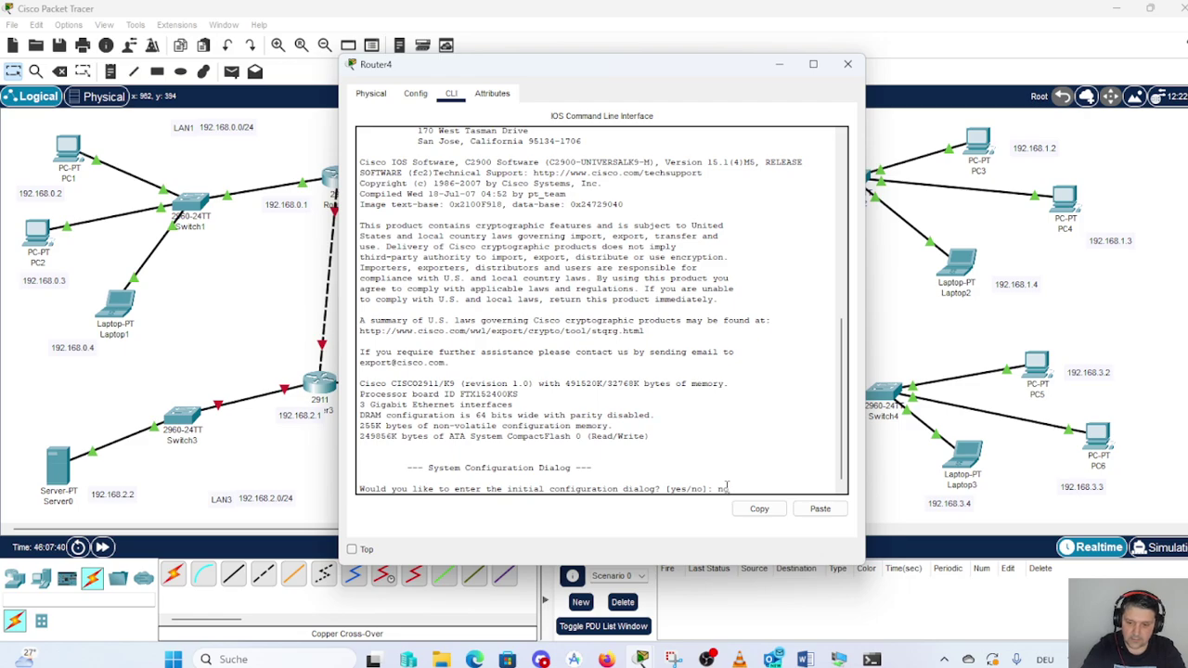
pyautogui.press('Return')
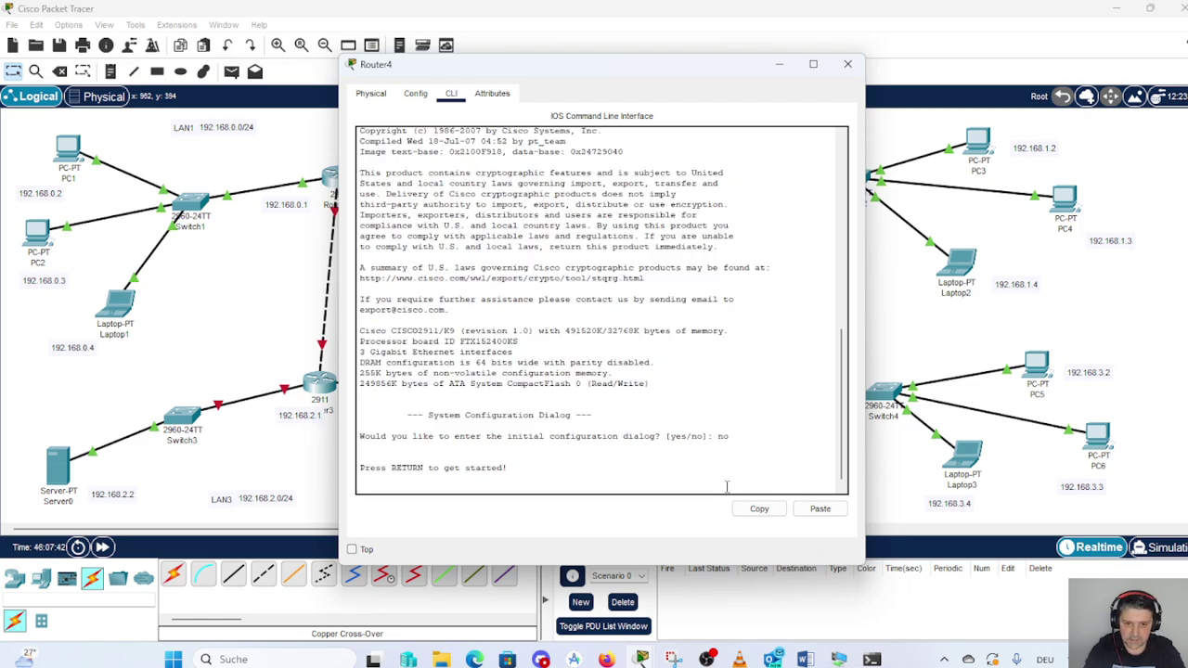
pyautogui.press('Return')
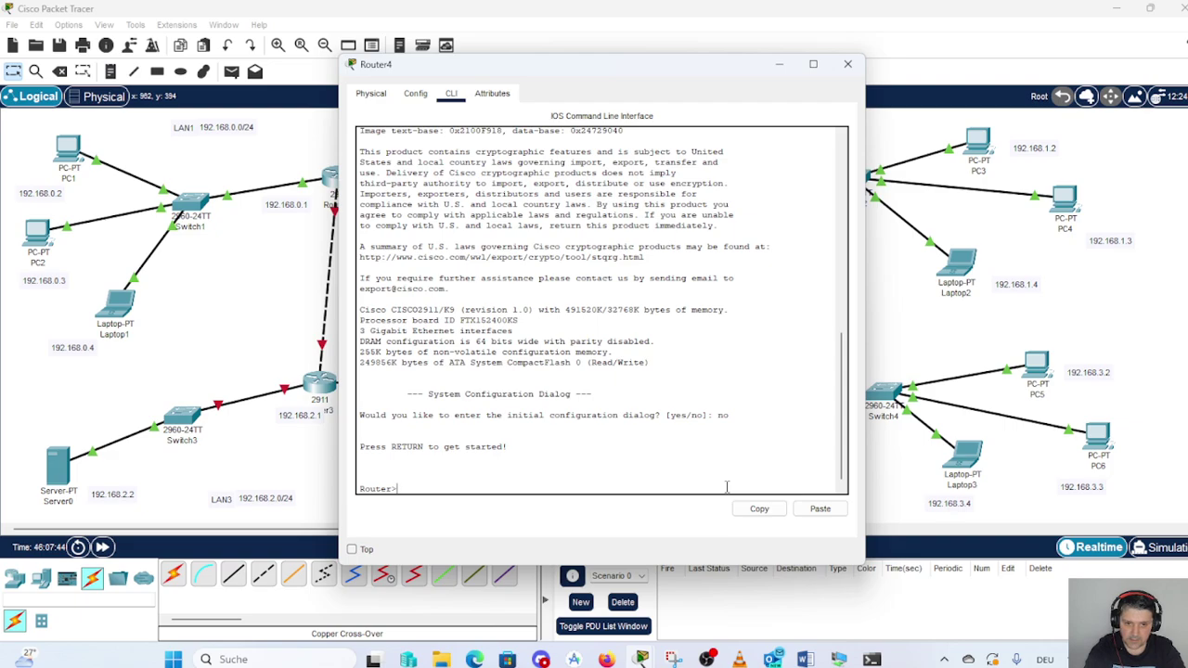
# - Enter Router4's global configuration mode with enable and conf t, and set its hostname to R4
pyautogui.write('enable')
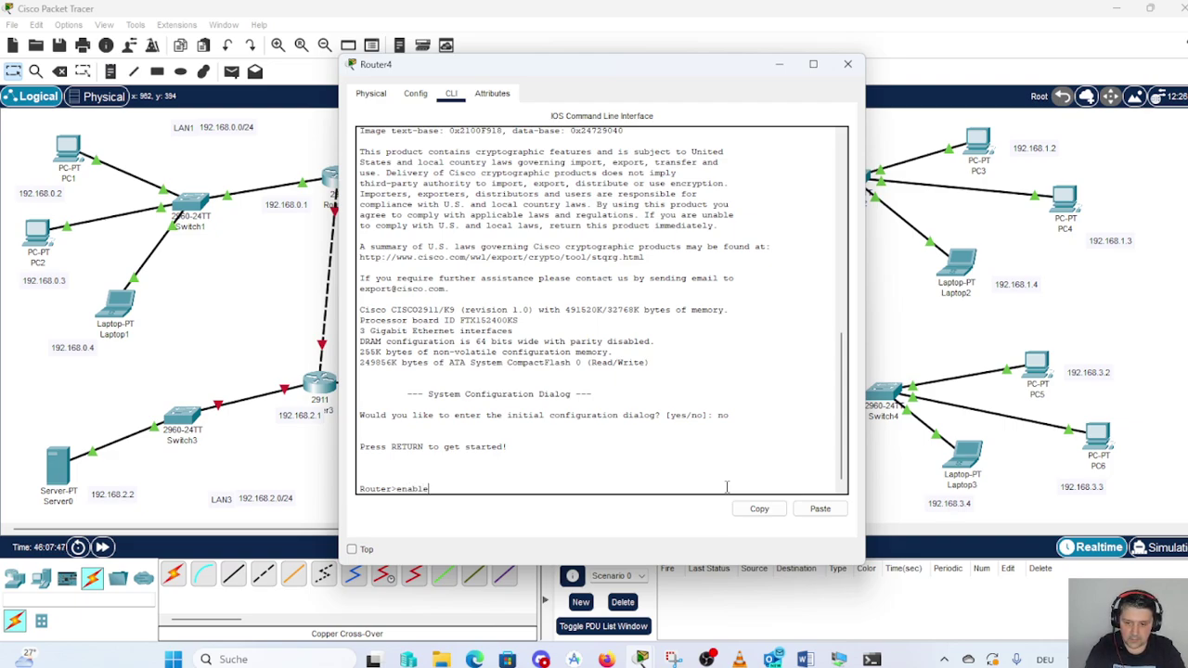
pyautogui.press('Return')
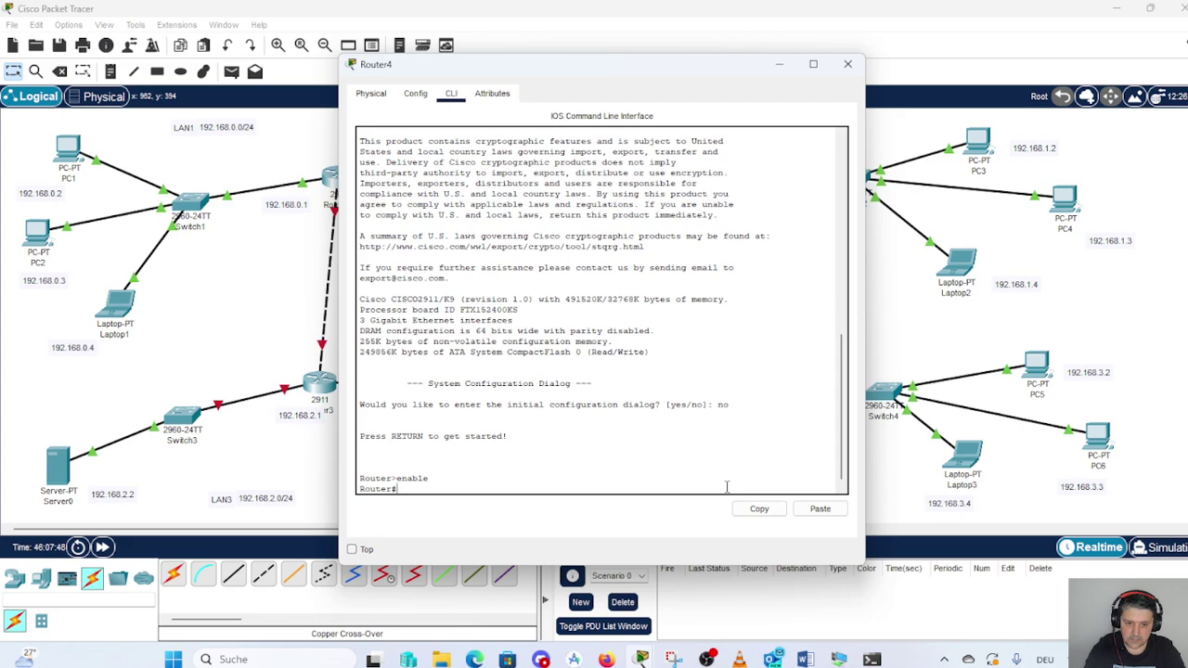
pyautogui.write('conf t')
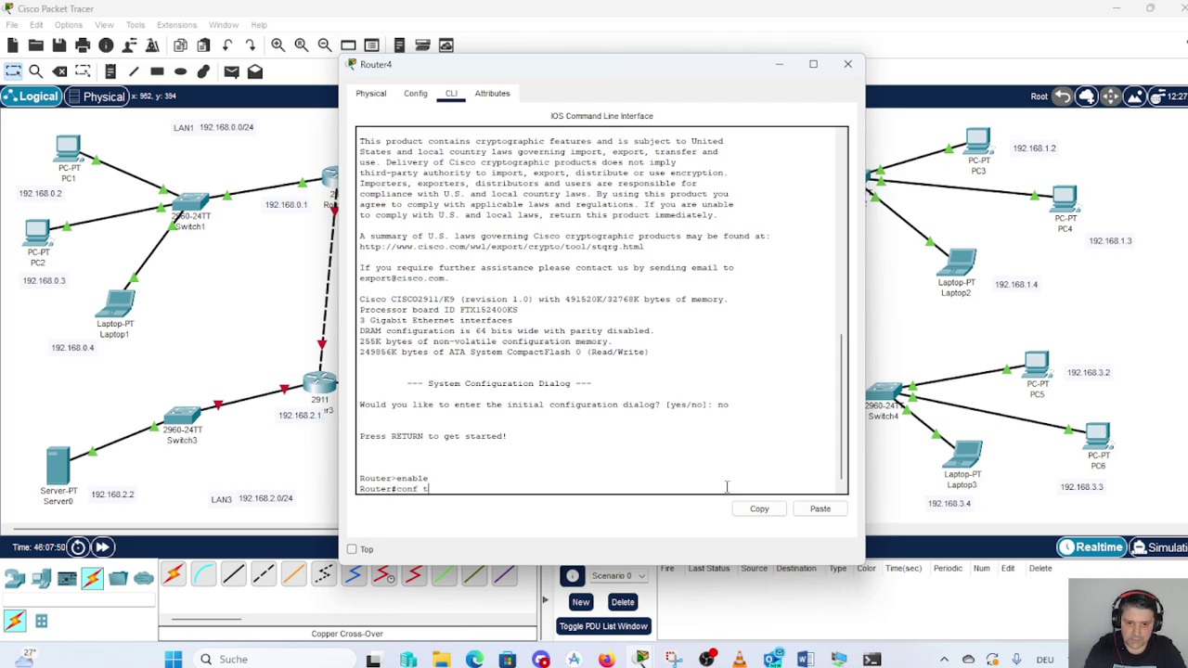
pyautogui.press('Return')
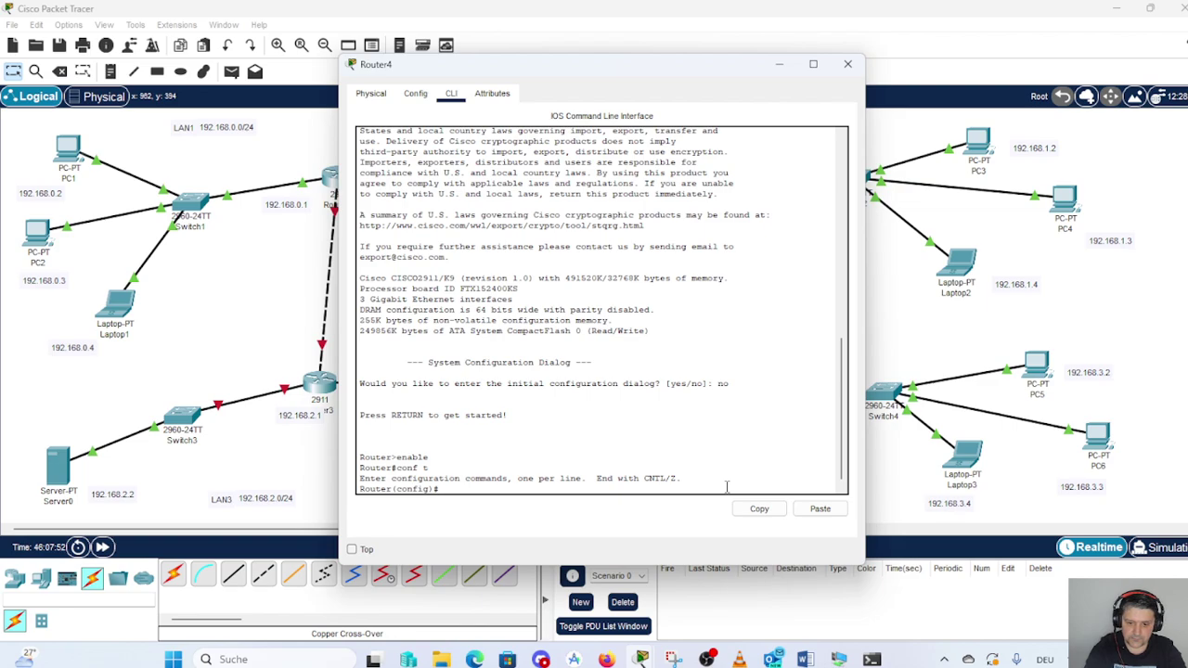
pyautogui.write('hos')
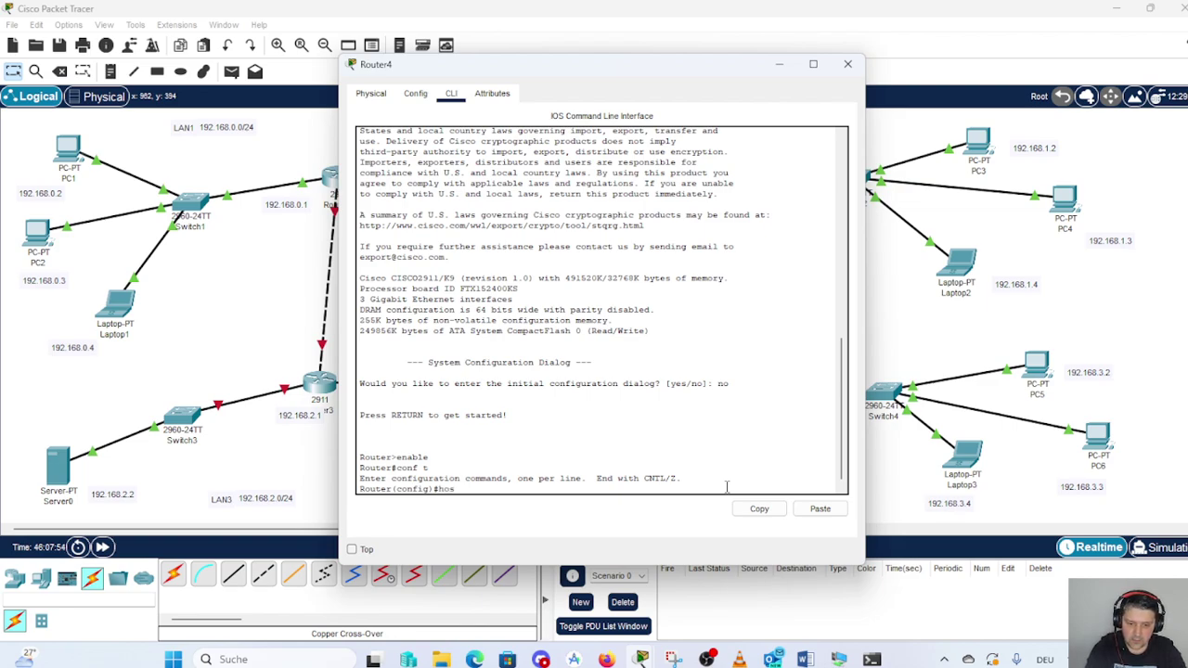
pyautogui.write('tname R4')
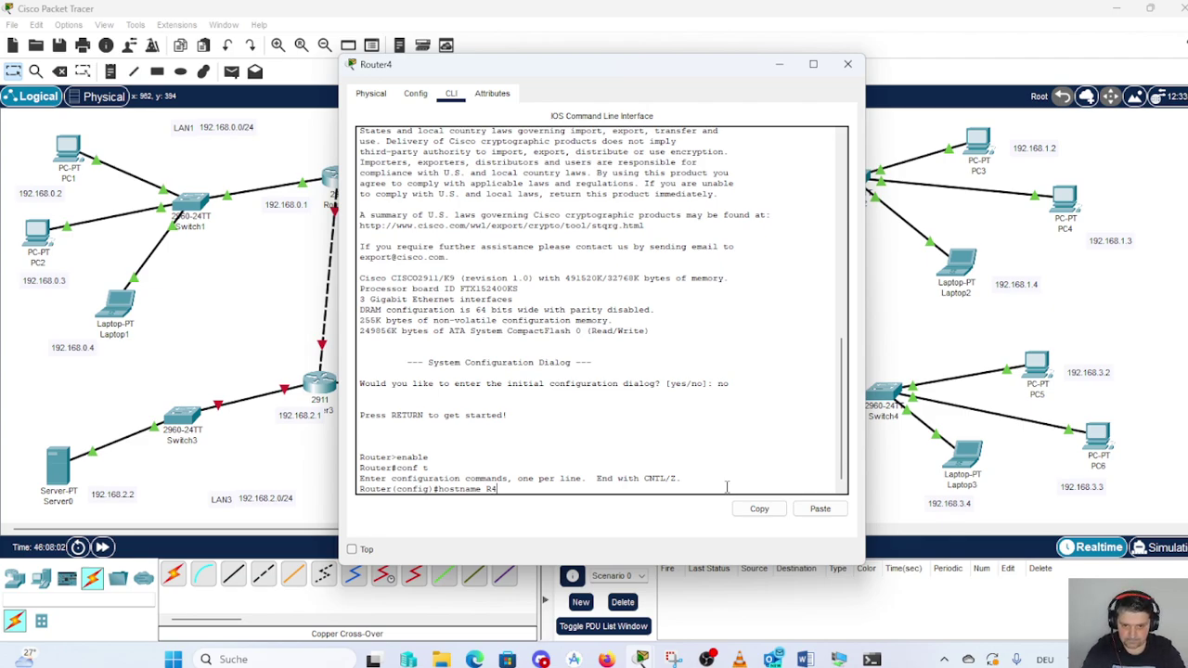
pyautogui.press('Return')
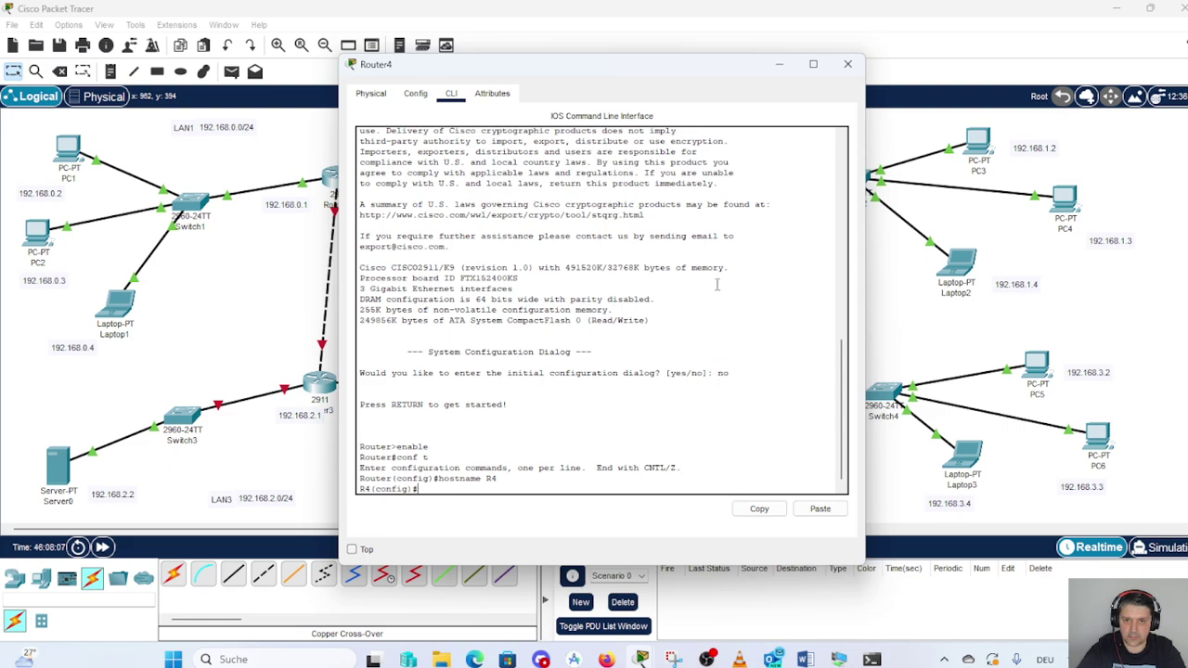
# - Enter interface configuration mode for Gig0/0 on R4
pyautogui.moveTo(641, 65); pyautogui.dragTo(452, 74)
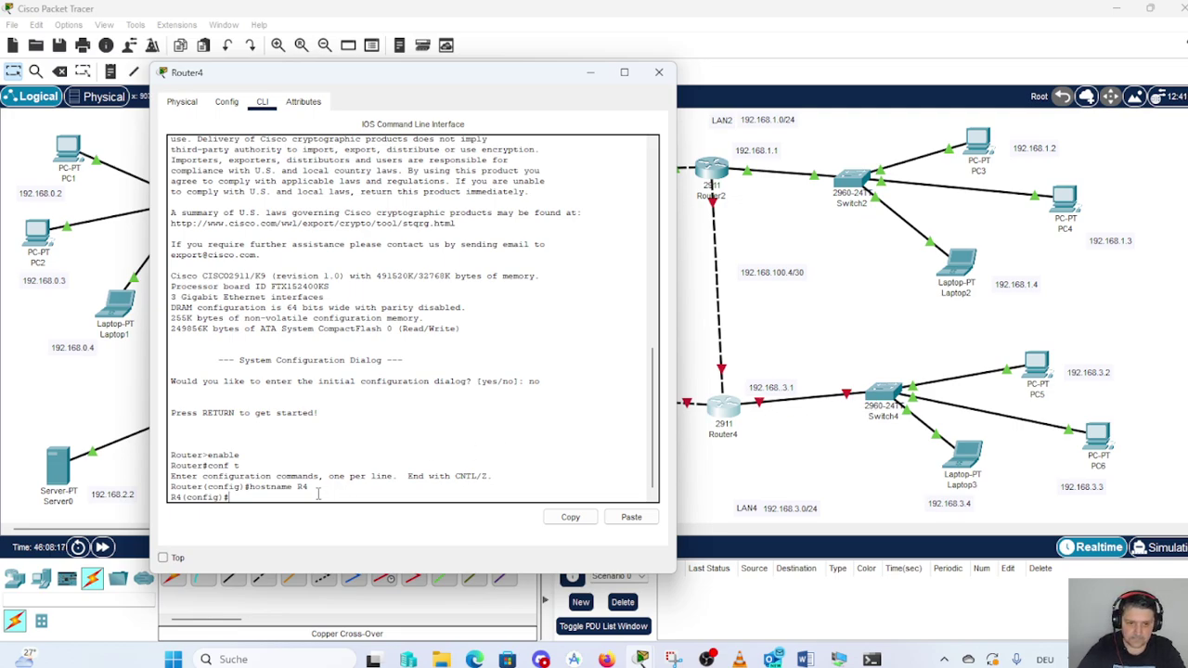
pyautogui.write('interf')
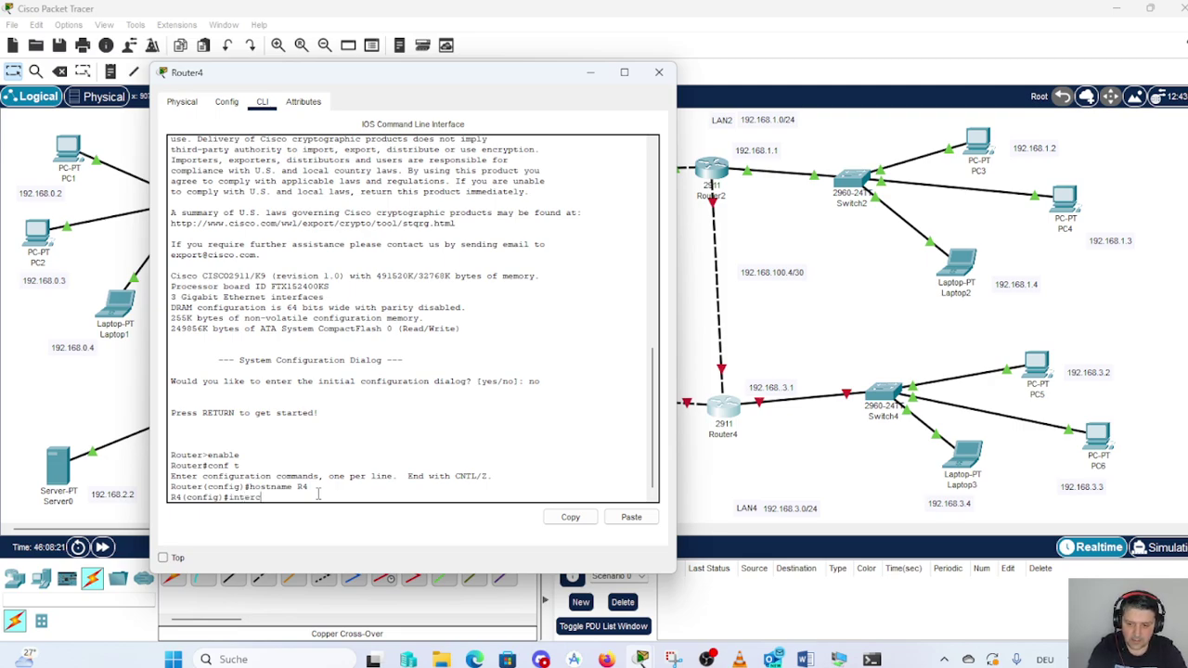
pyautogui.press('BackSpace')
pyautogui.write('ace')
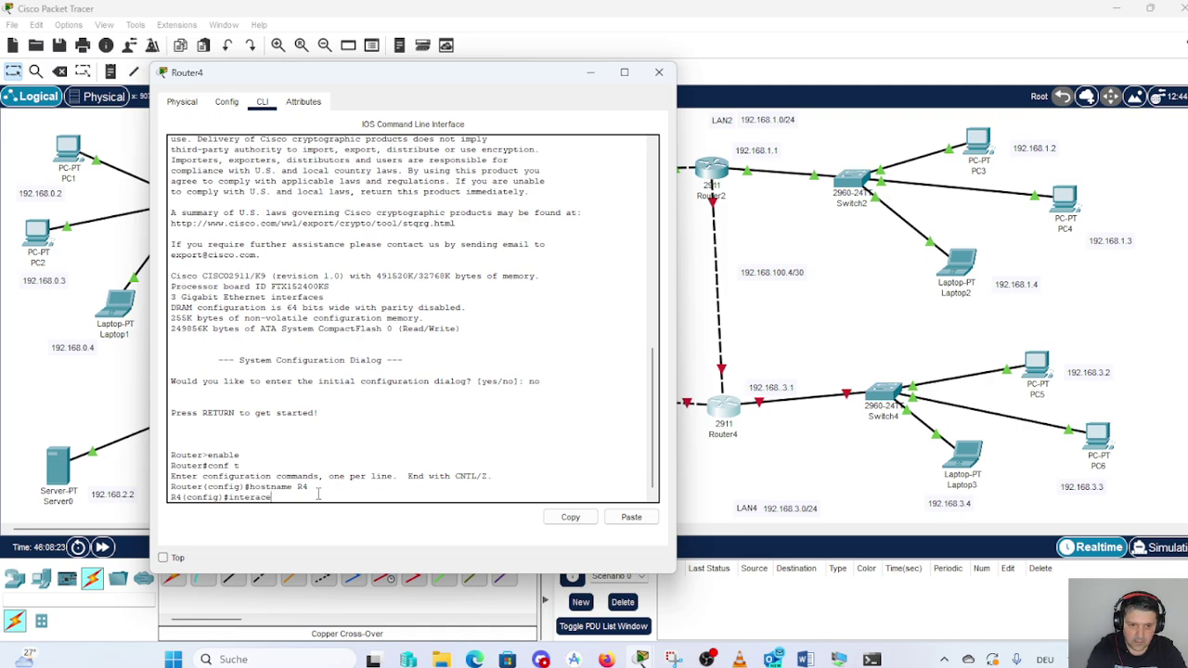
pyautogui.press('BackSpace')
pyautogui.press('BackSpace')
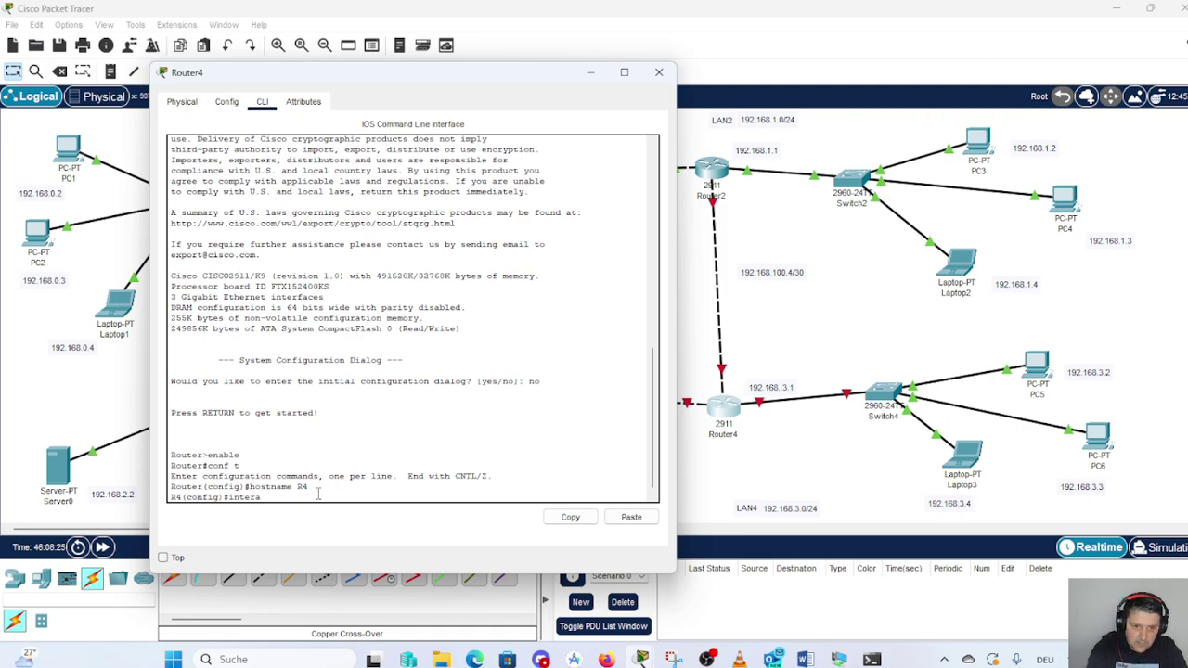
pyautogui.press('BackSpace')
pyautogui.write('face ')
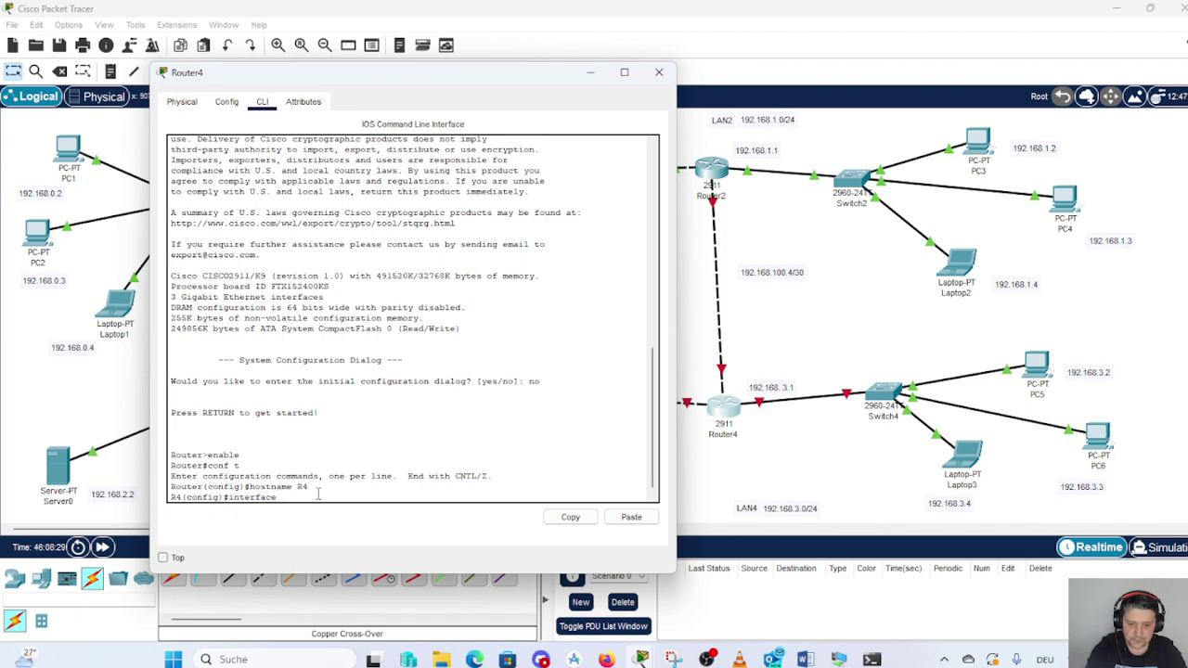
pyautogui.write('Gig0')
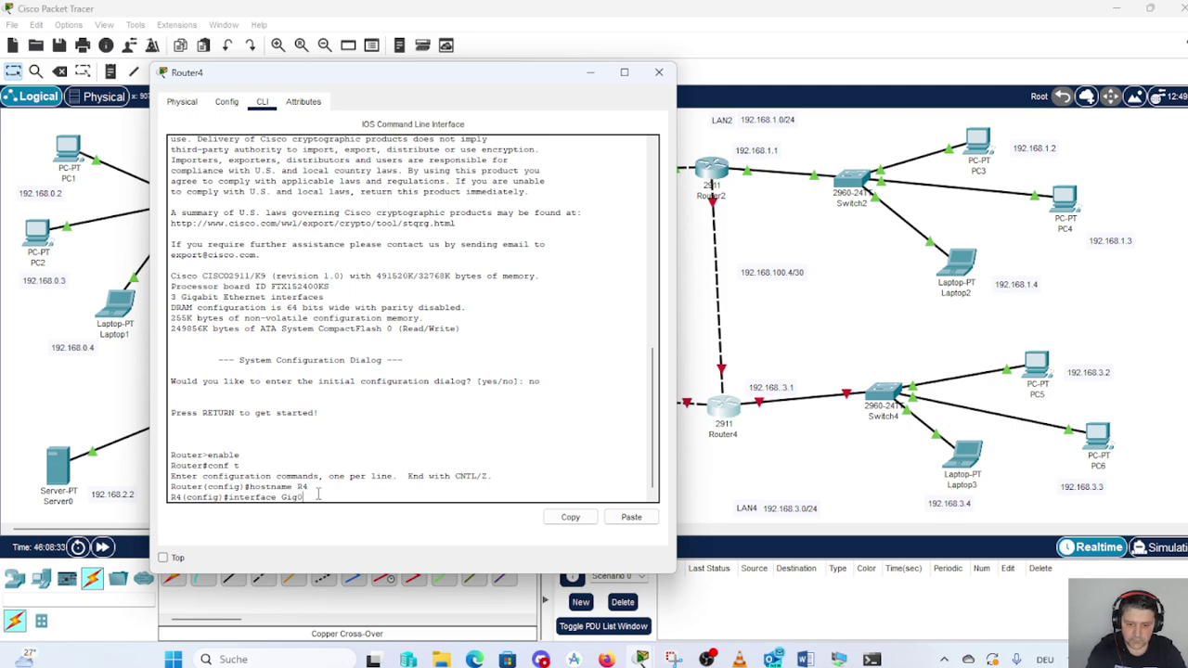
pyautogui.write('/0')
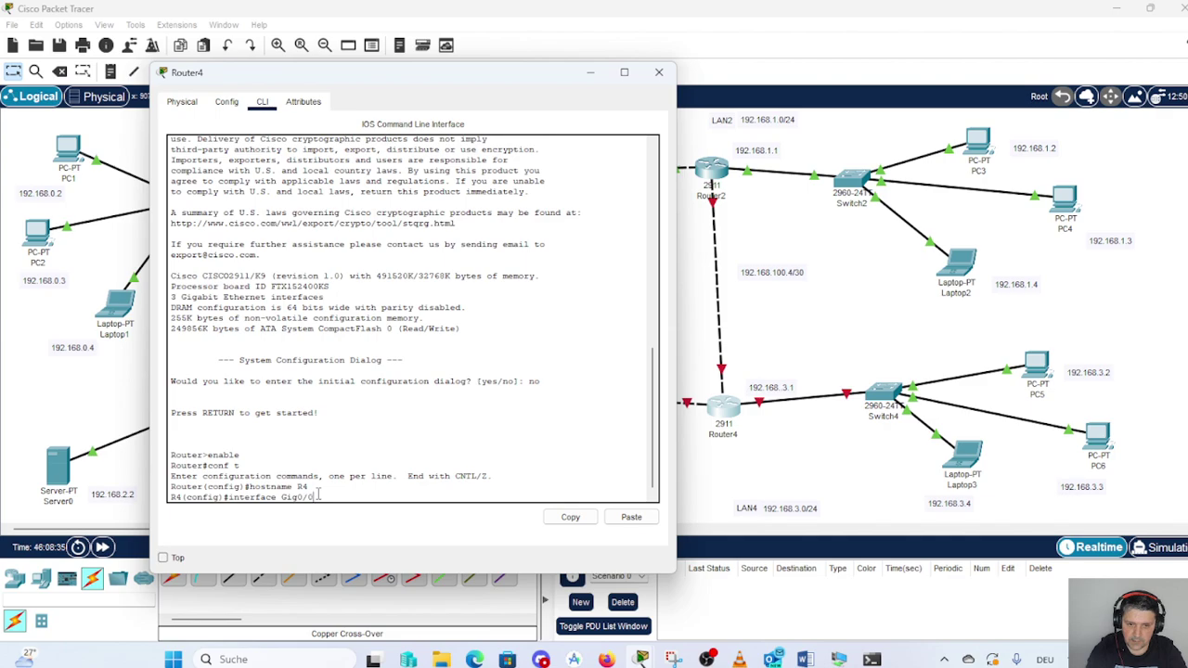
pyautogui.press('Return')
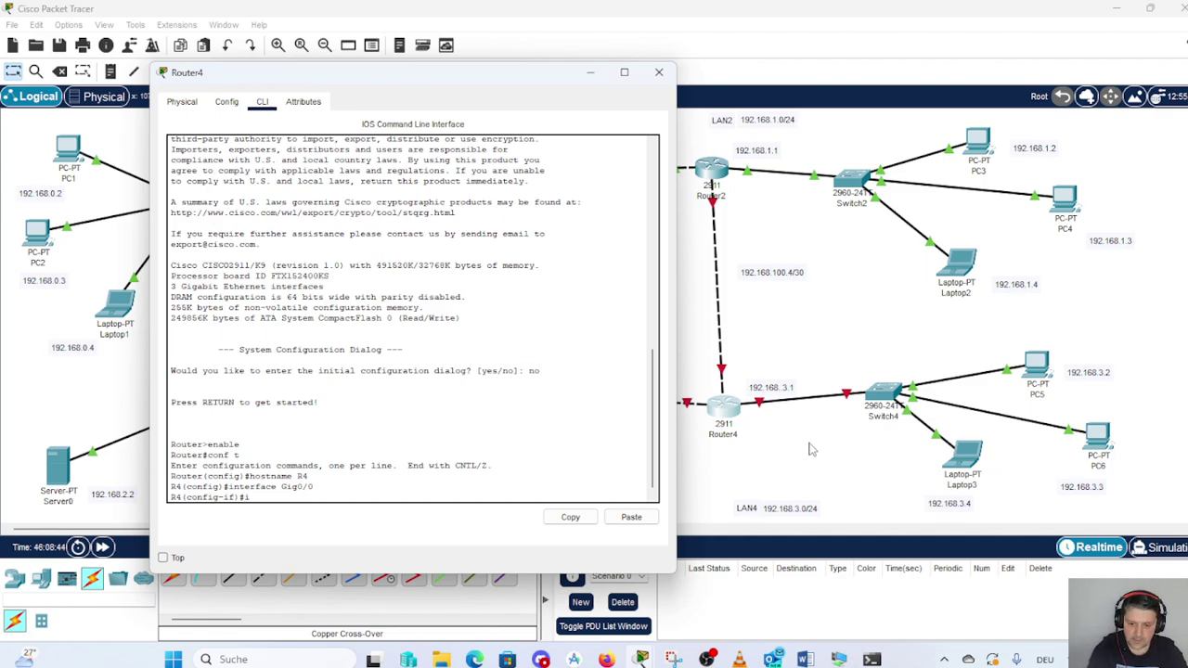
# - Assign the IP address 192.168.3.1 with mask 255.255.255.0 to R4's interface Gig0/0
pyautogui.write('p address')
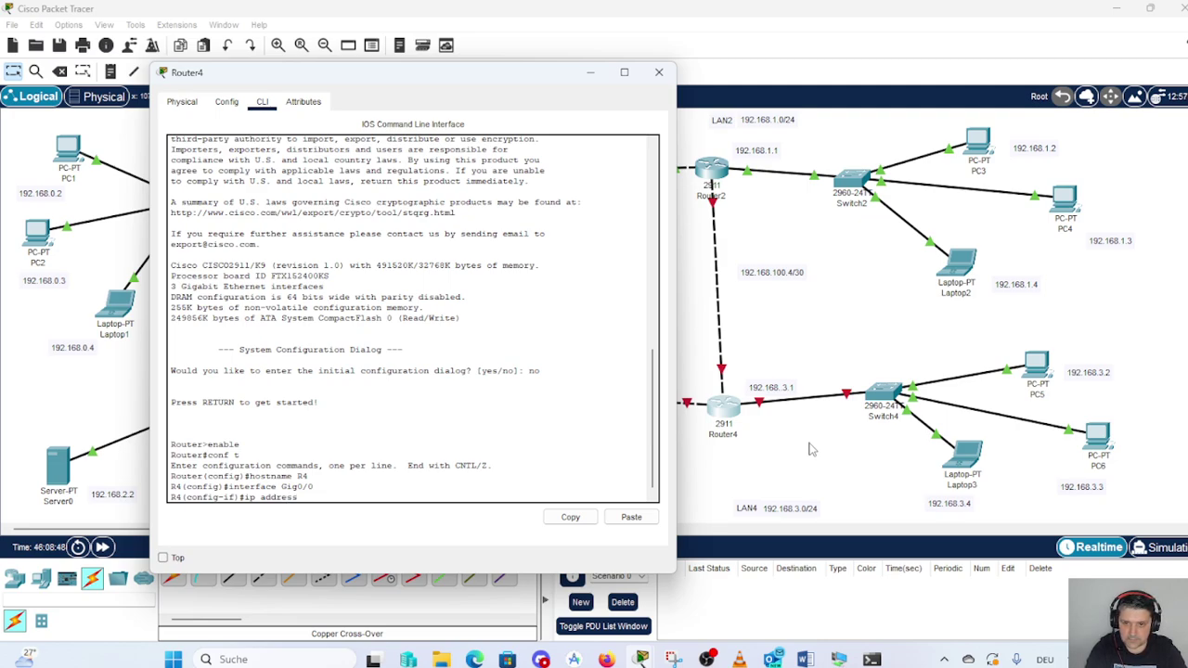
pyautogui.write(' 192')
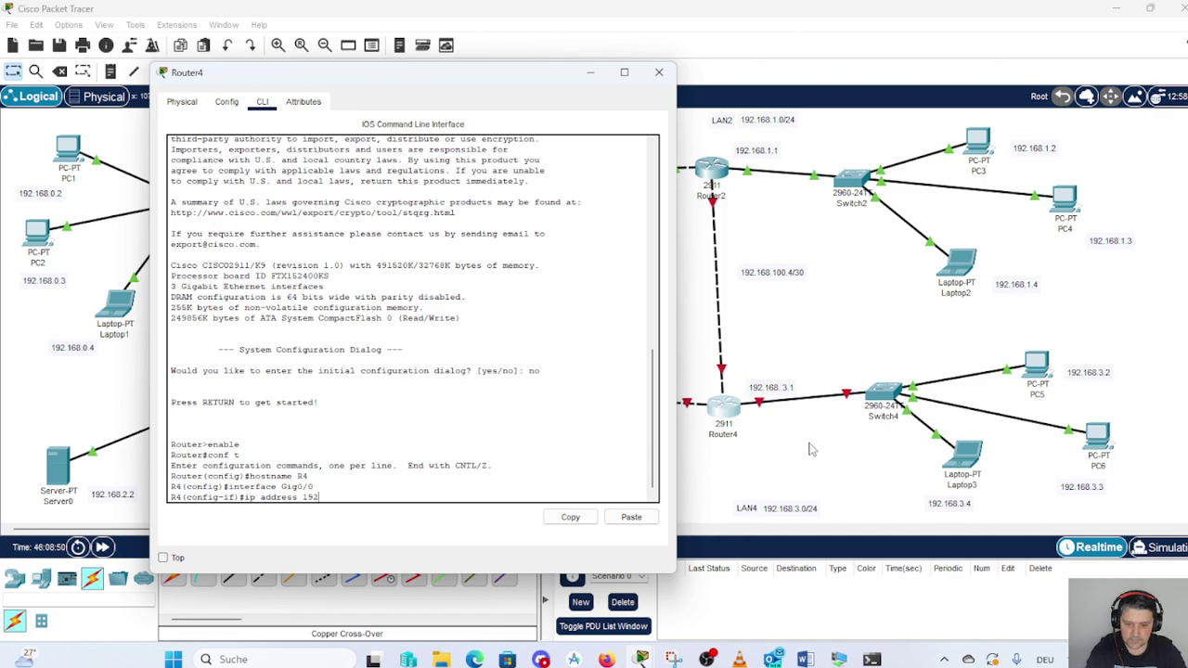
pyautogui.write('.168')
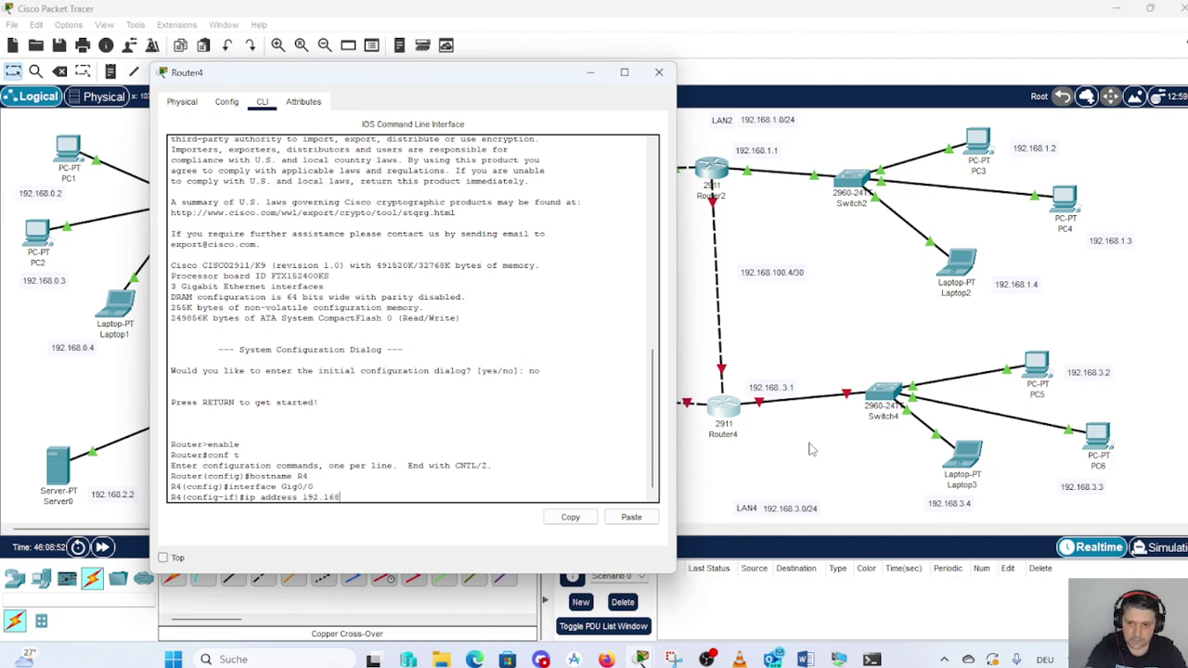
pyautogui.write('.')
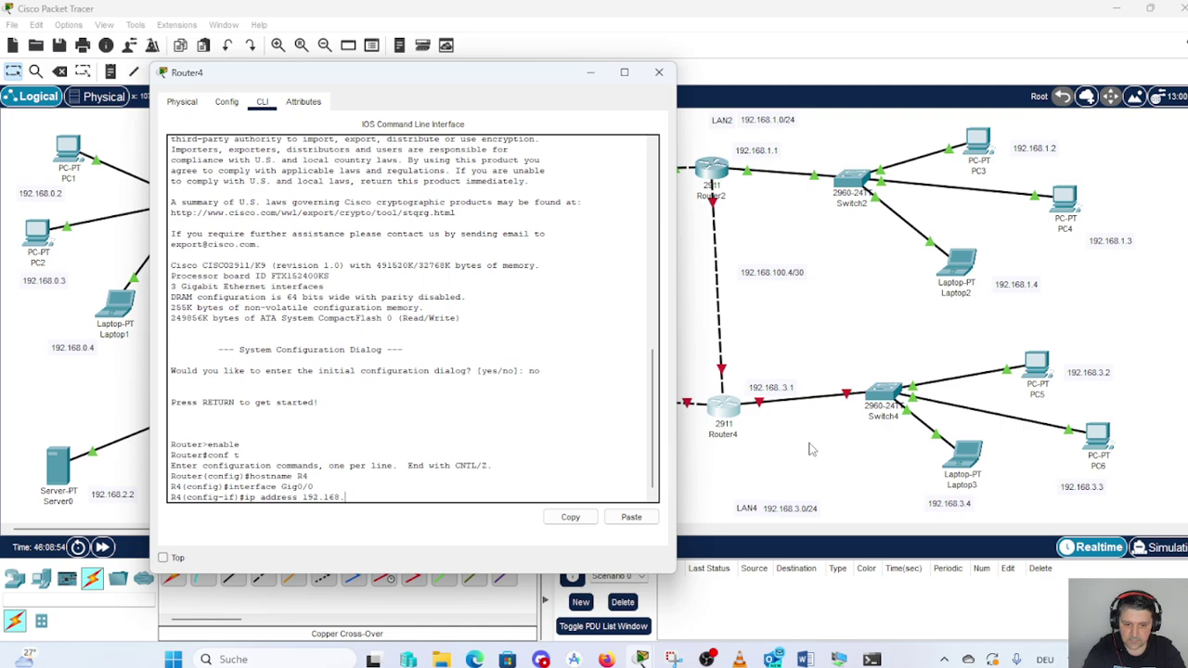
pyautogui.write('3.1 ')
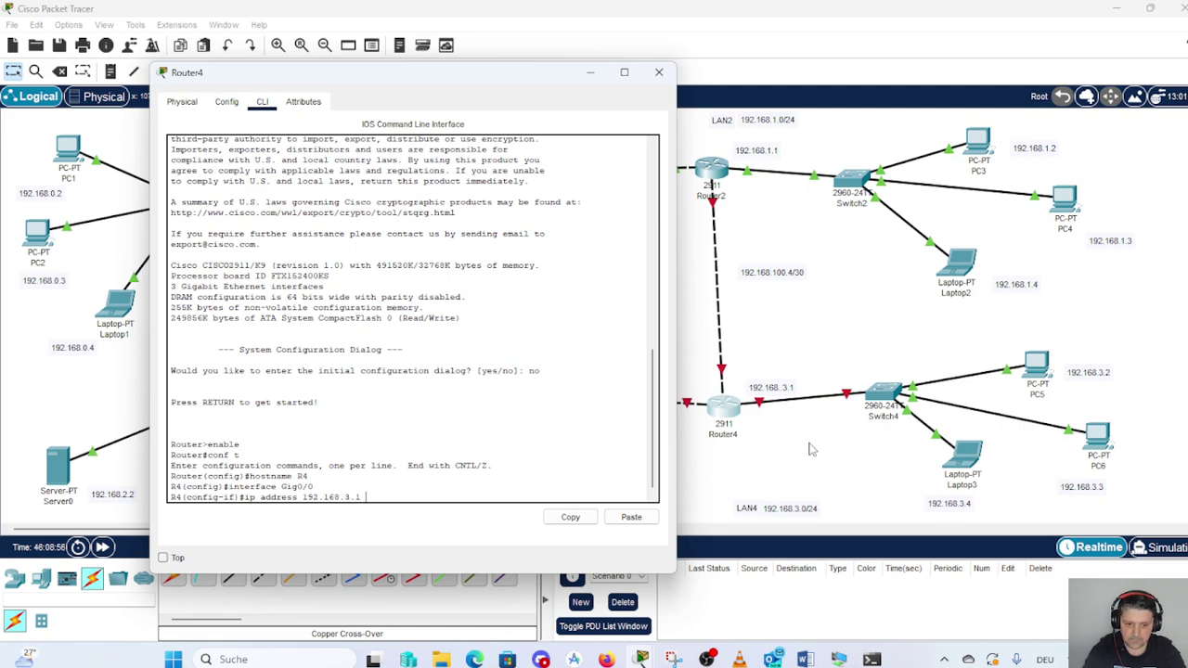
pyautogui.write('255.')
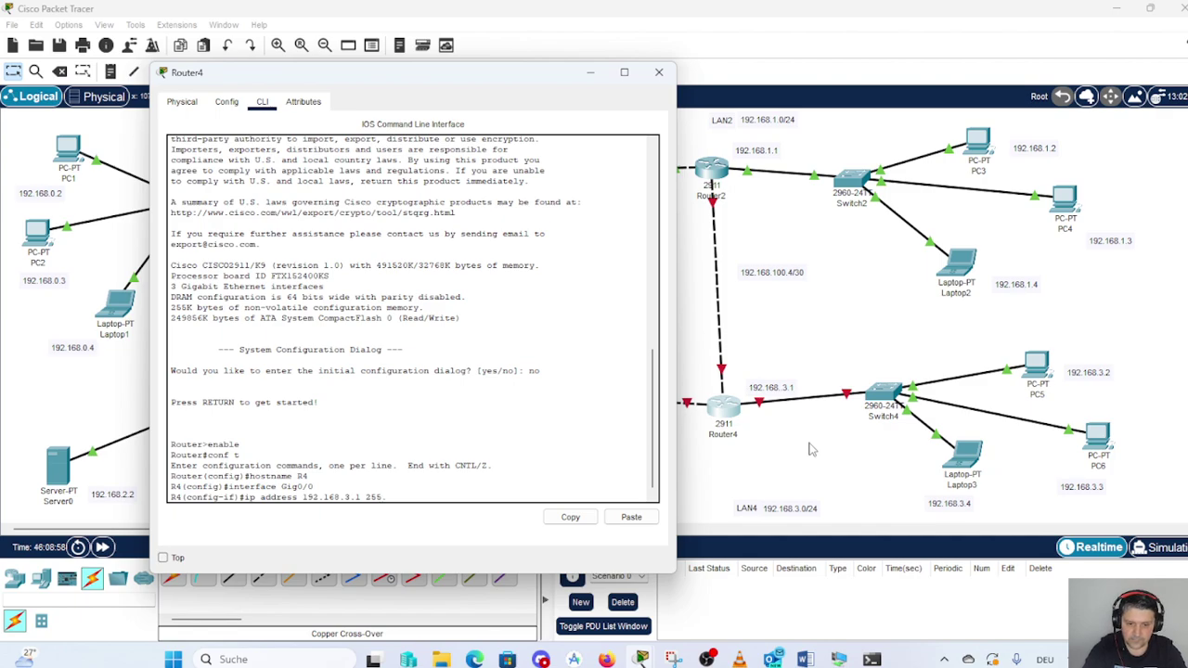
pyautogui.write('255.255')
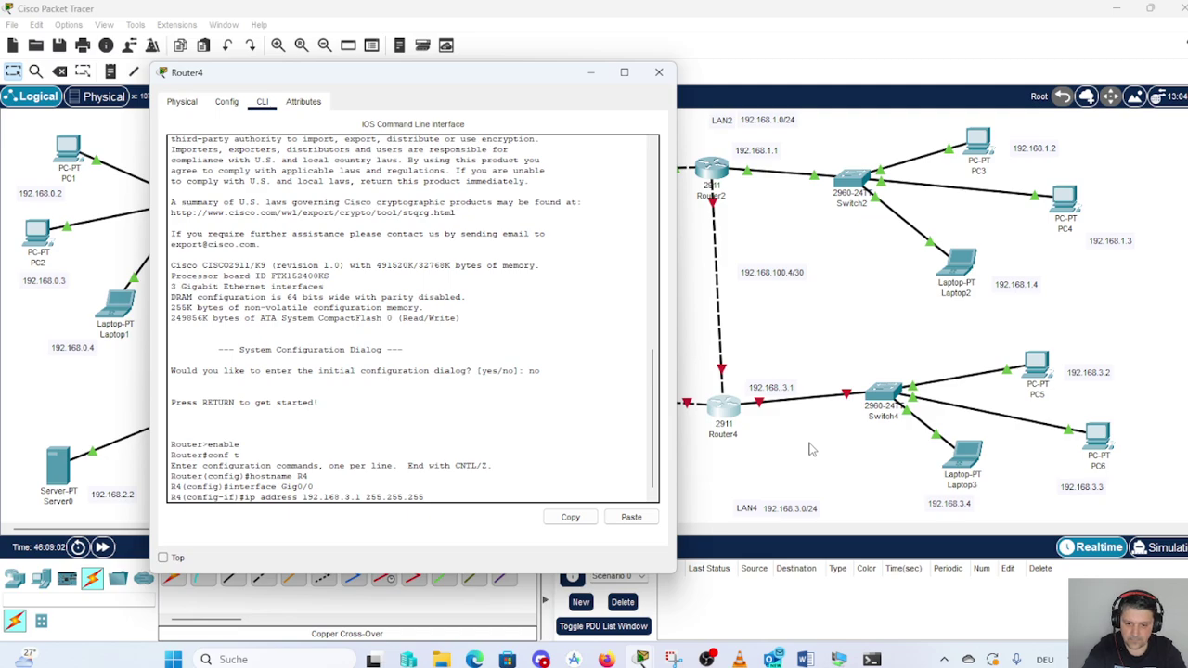
pyautogui.write('.0')
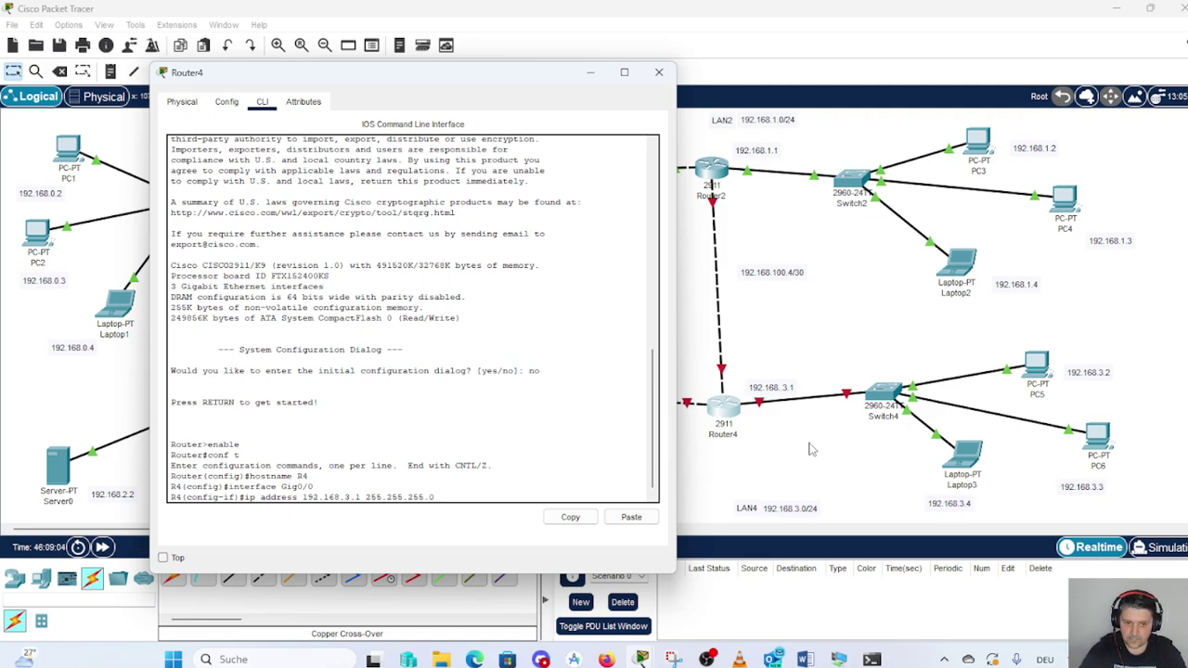
pyautogui.press('Return')
# - Bring up R4's interface Gig0/0 with no sh and return to the interface configuration prompt
pyautogui.write('no s')
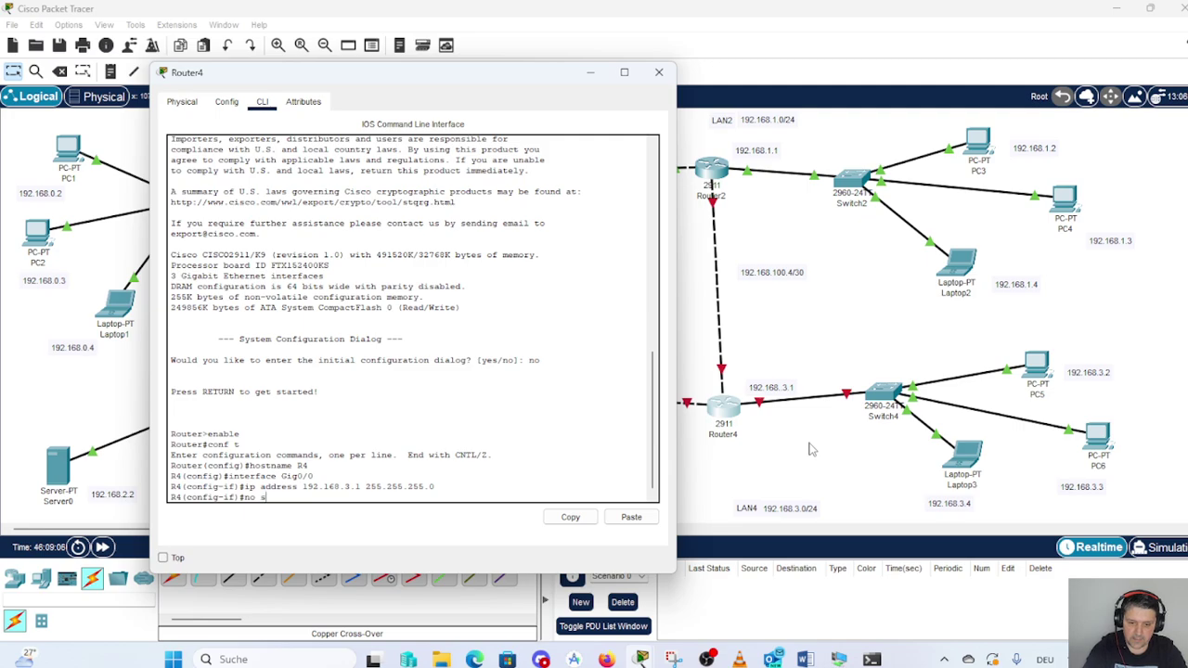
pyautogui.write('h')
pyautogui.press('Return')
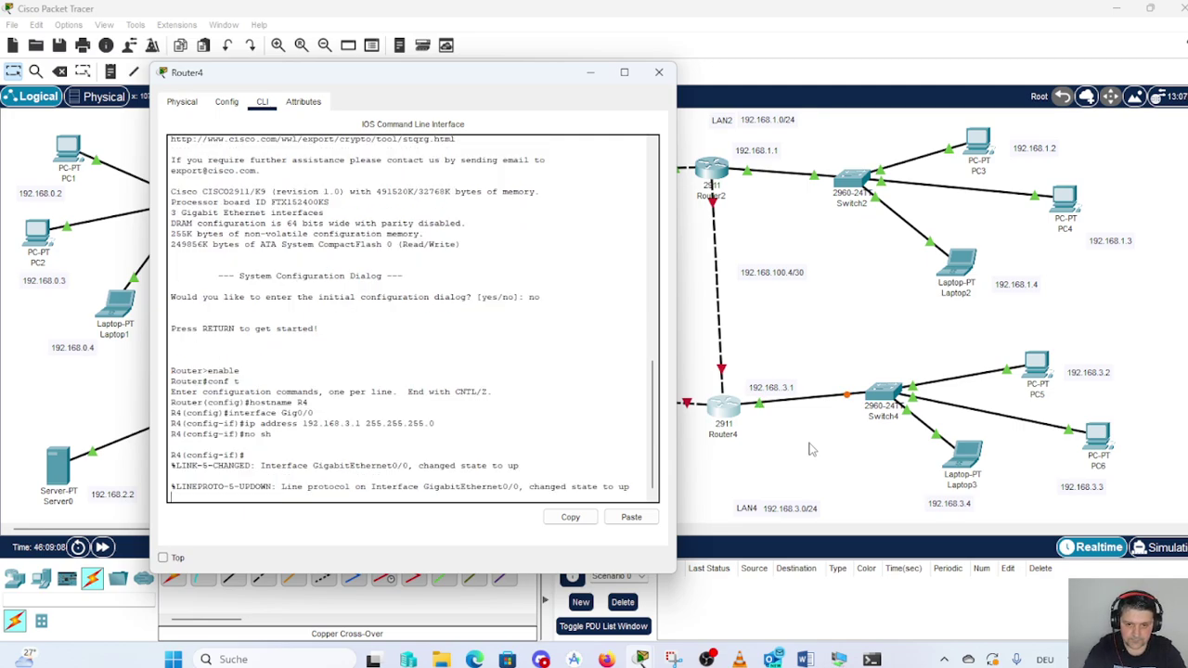
pyautogui.press('Return')
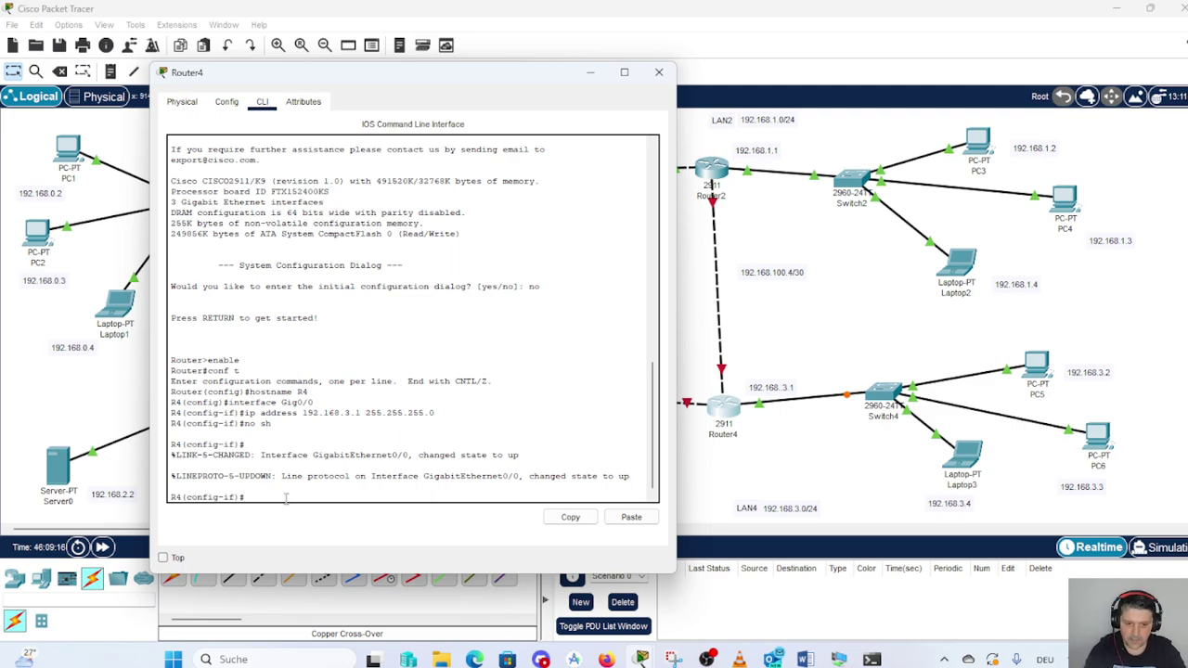
# - List the status and addresses of R4's interfaces with do sh ip int brief
pyautogui.write('do s')
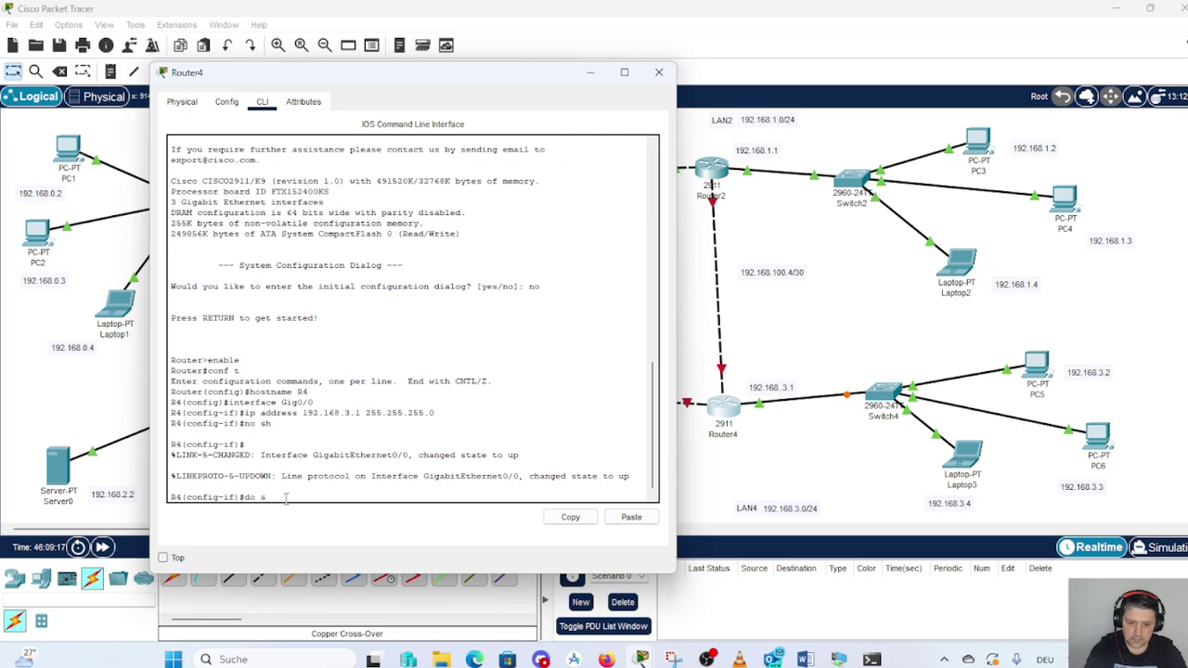
pyautogui.write('h ip int brief')
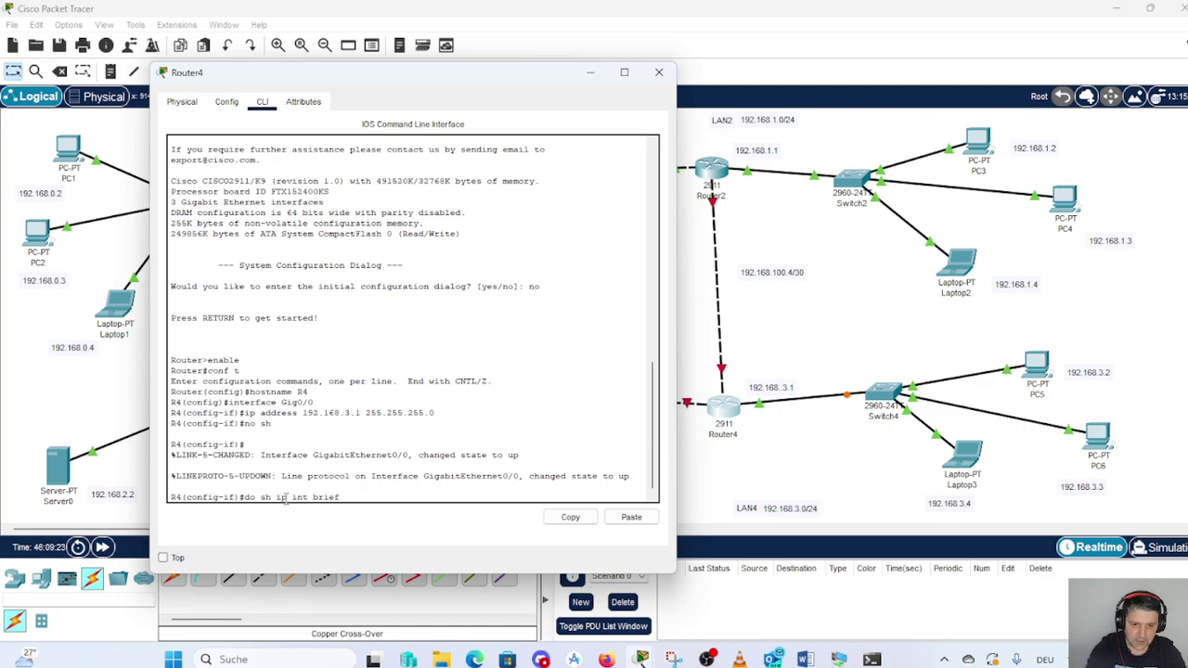
pyautogui.press('Return')
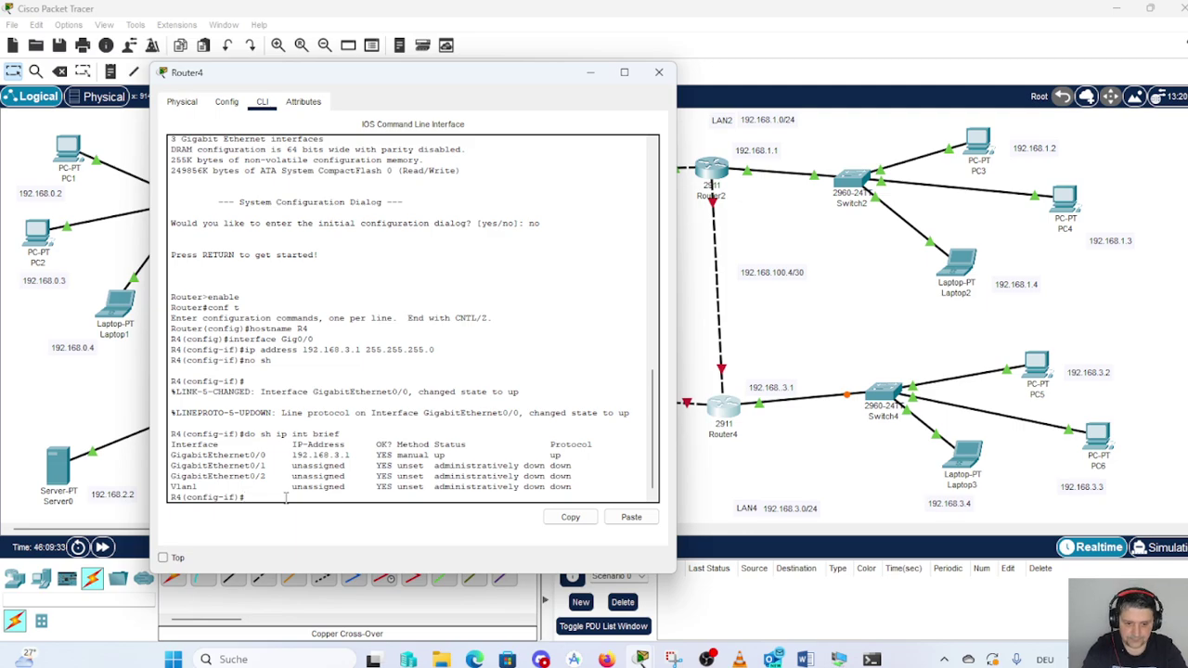
# - Exit Gig0/0's configuration, check the topology behind the router window, and enter interface configuration mode for Gig0/1 on R4
pyautogui.write('exit')
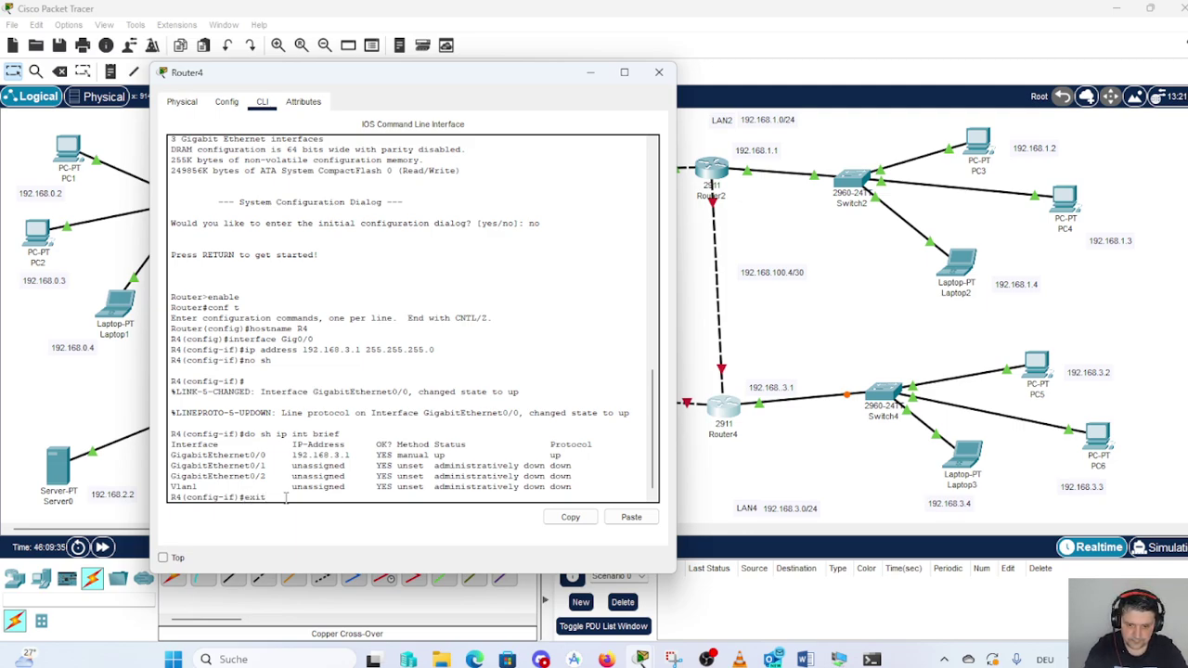
pyautogui.press('Return')
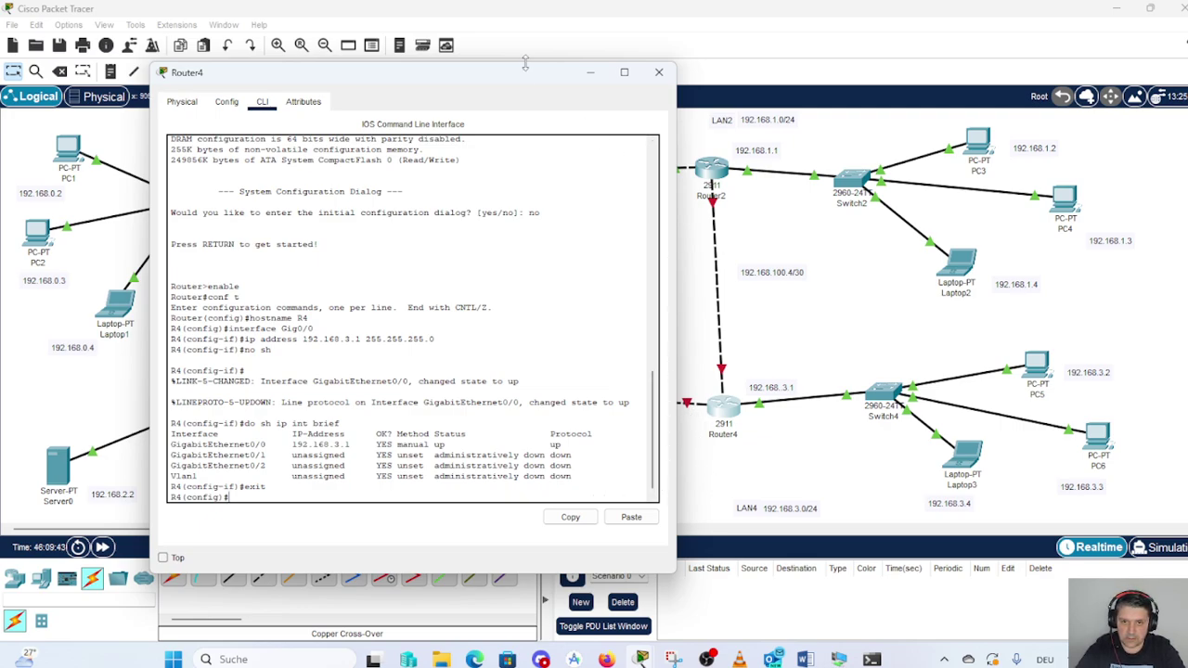
pyautogui.moveTo(517, 79); pyautogui.dragTo(434, 79)
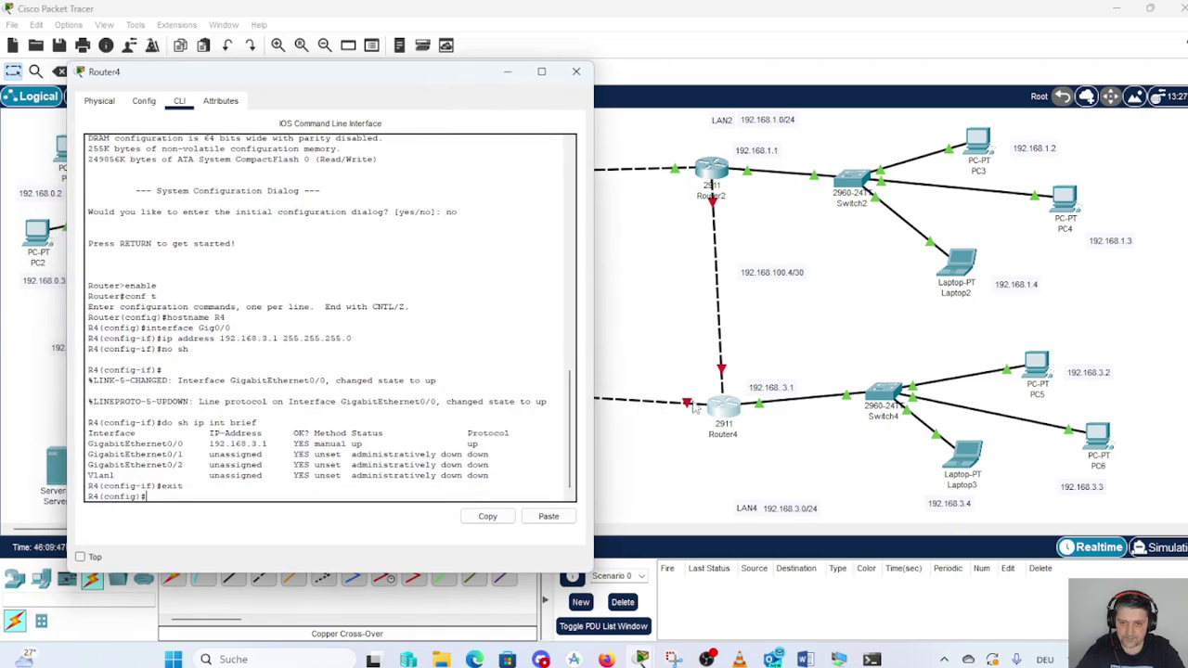
pyautogui.click(508, 73)
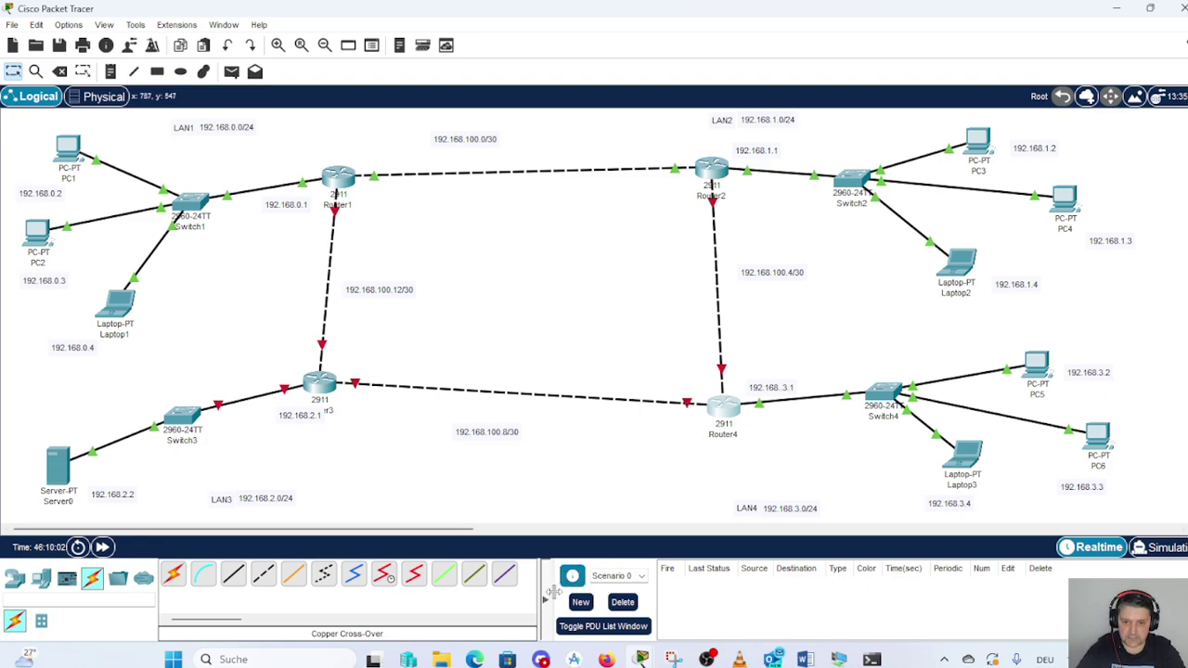
pyautogui.moveTo(640, 659)
pyautogui.click(707, 591)
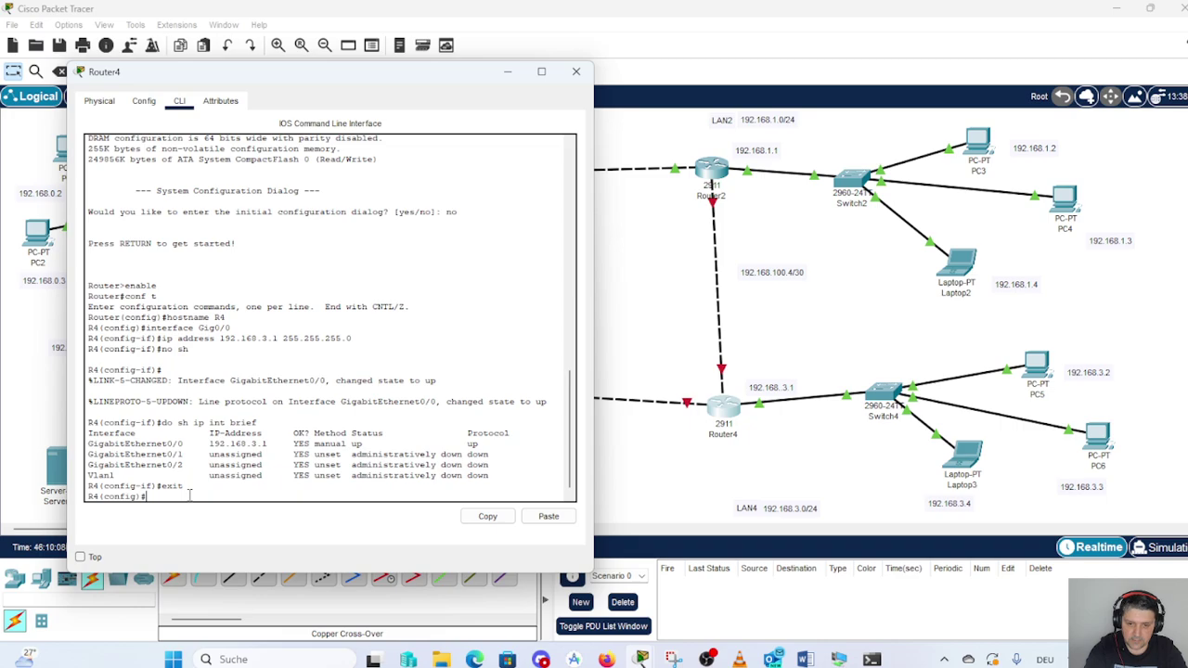
pyautogui.write('interfac')
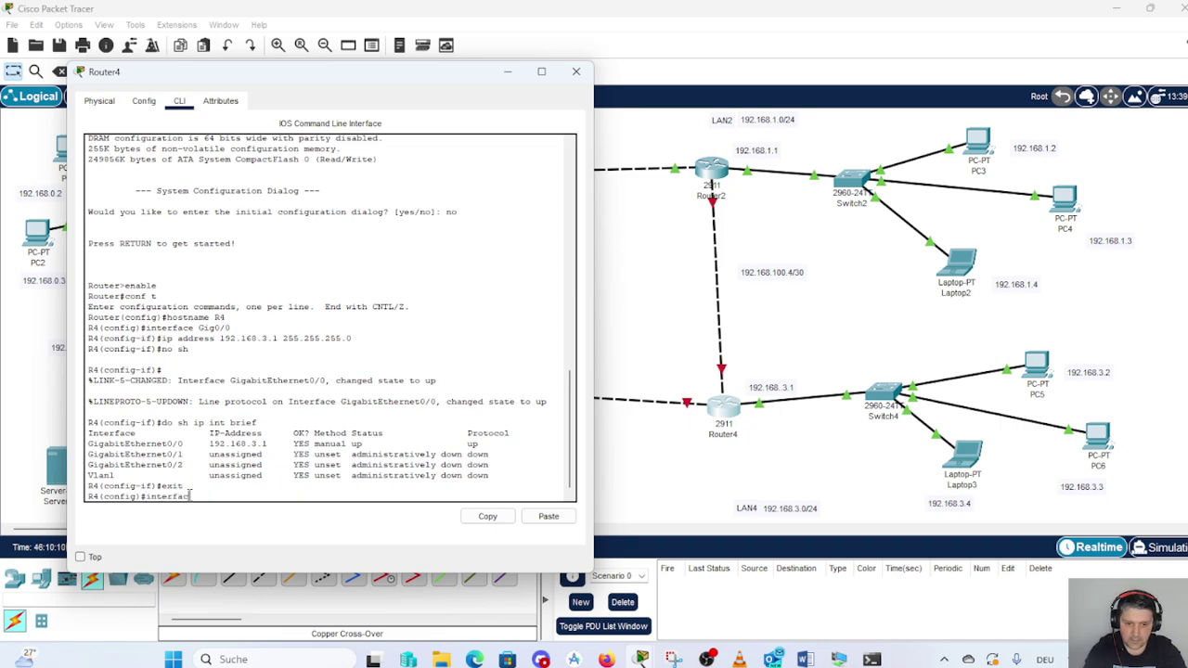
pyautogui.write('e ')
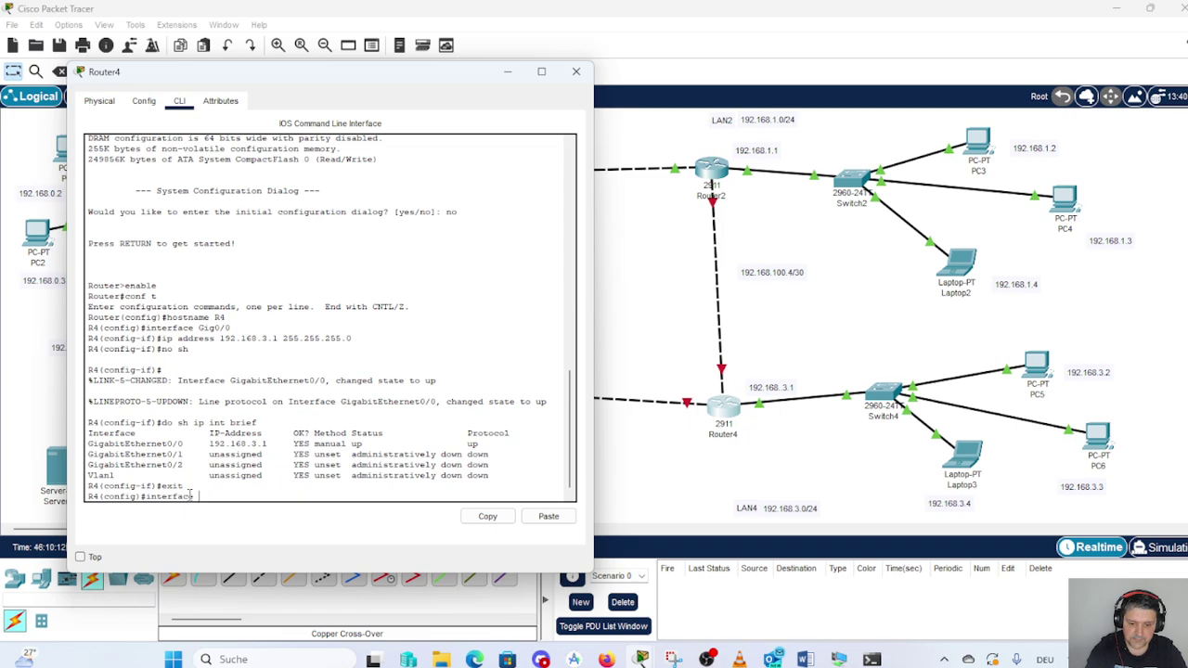
pyautogui.write('Gig')
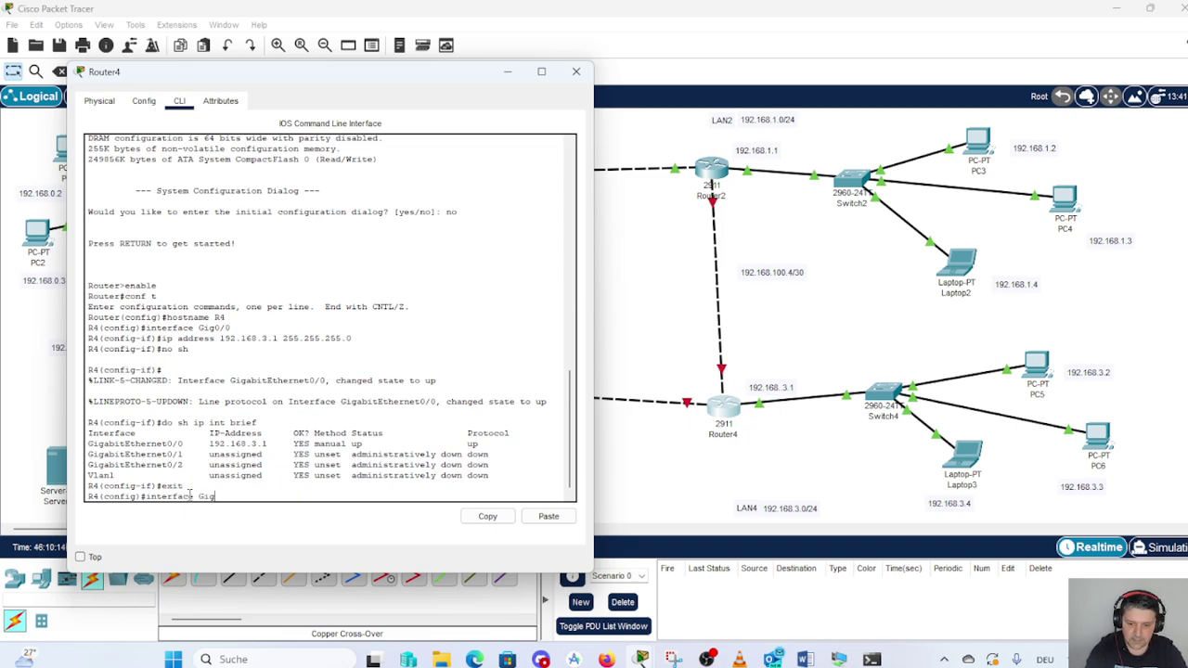
pyautogui.write('0/1')
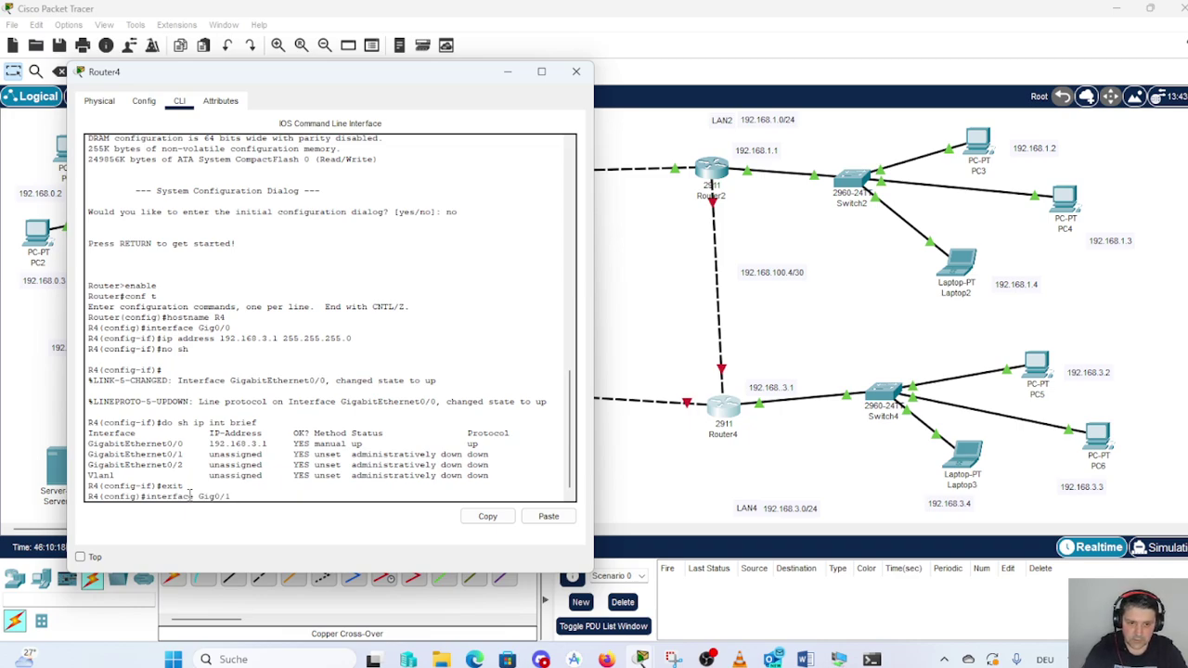
pyautogui.press('Return')
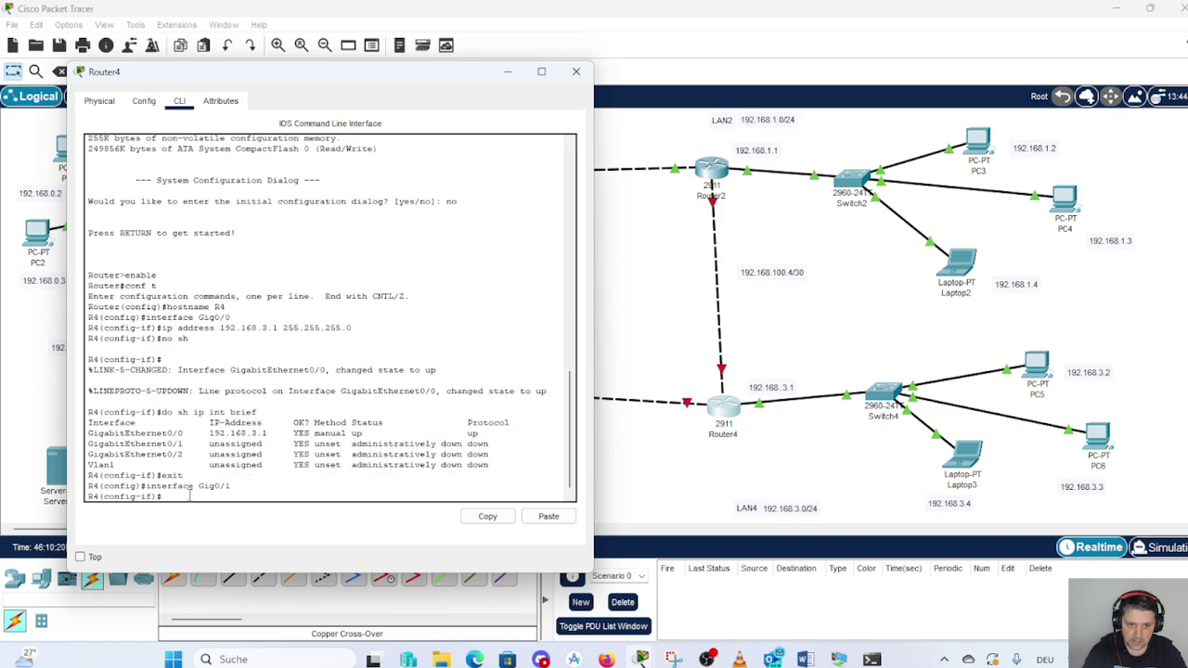
# - Assign the IP address 192.168.100.9 with mask 255.255.255.252 to R4's interface Gig0/1 and bring it up with no sh
pyautogui.moveTo(373, 73); pyautogui.dragTo(1039, 73)
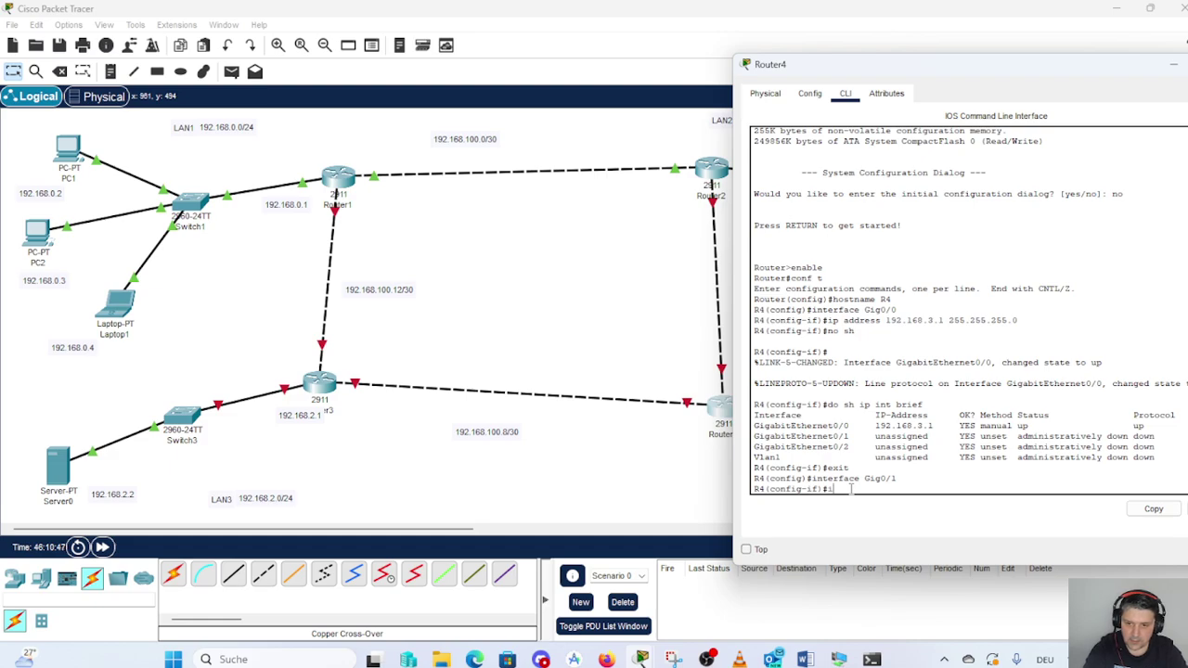
pyautogui.write('p addre')
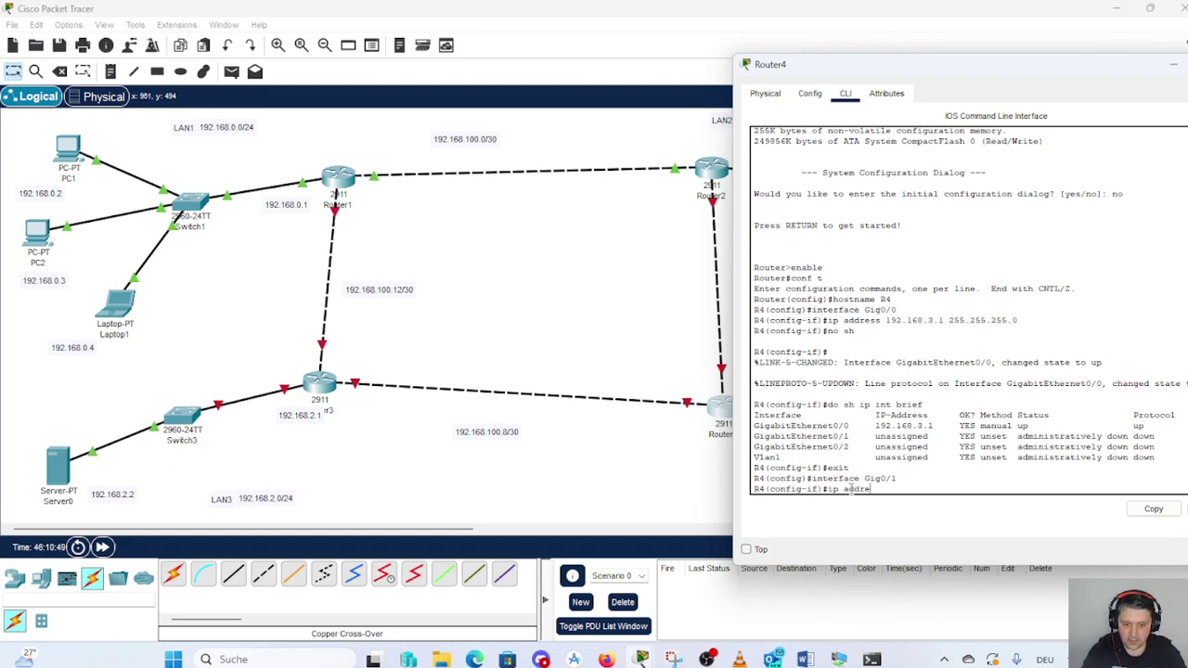
pyautogui.write('ss')
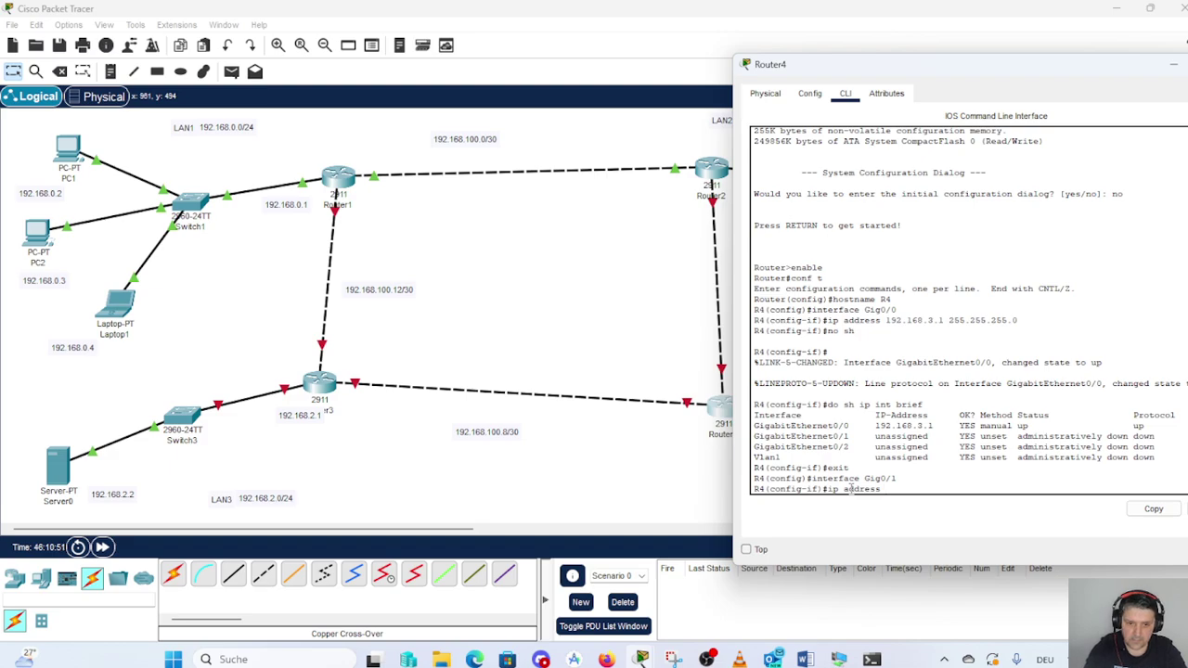
pyautogui.write(' 192')
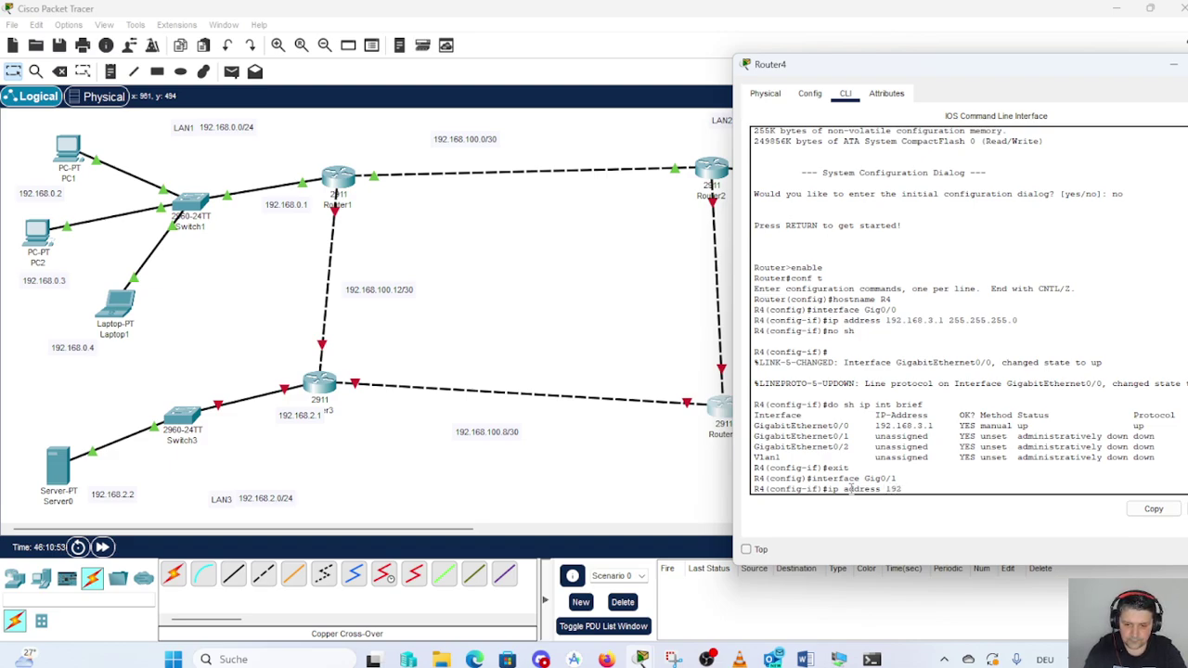
pyautogui.write('.168')
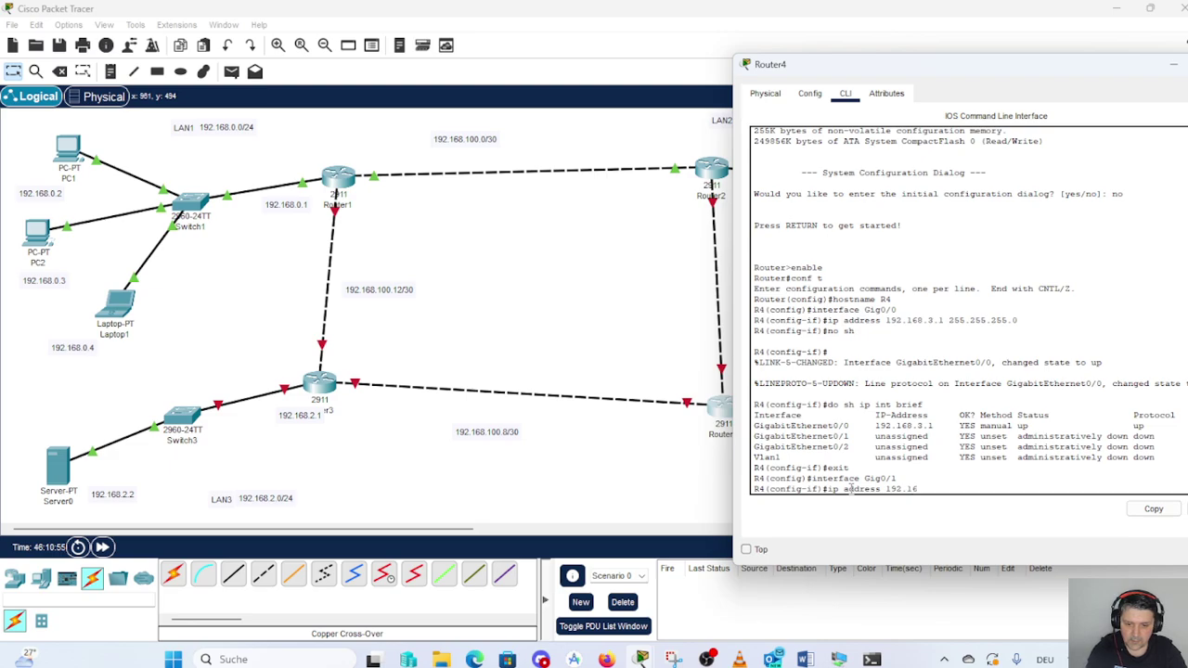
pyautogui.write('.100')
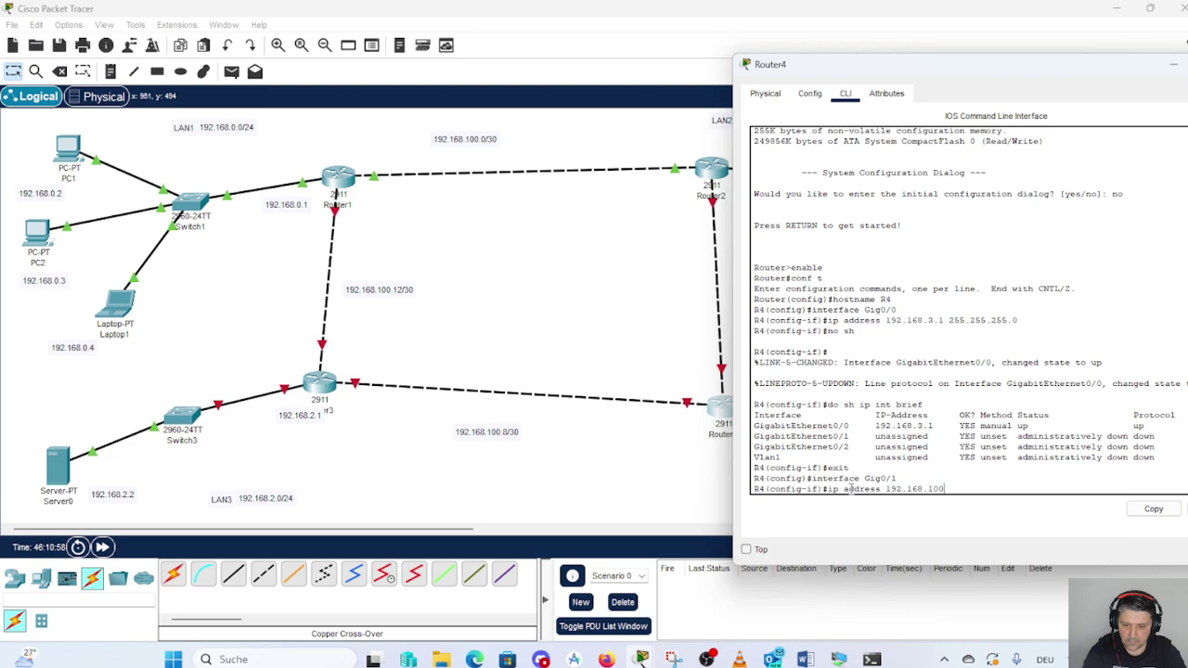
pyautogui.write('.9')
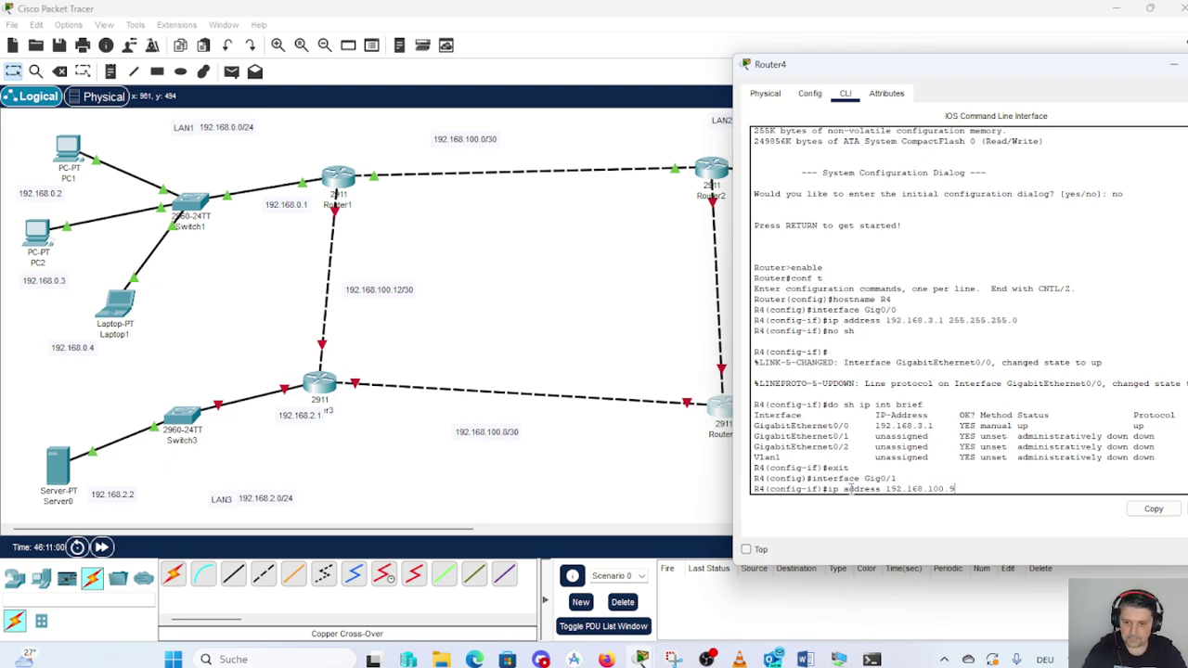
pyautogui.write(' 2')
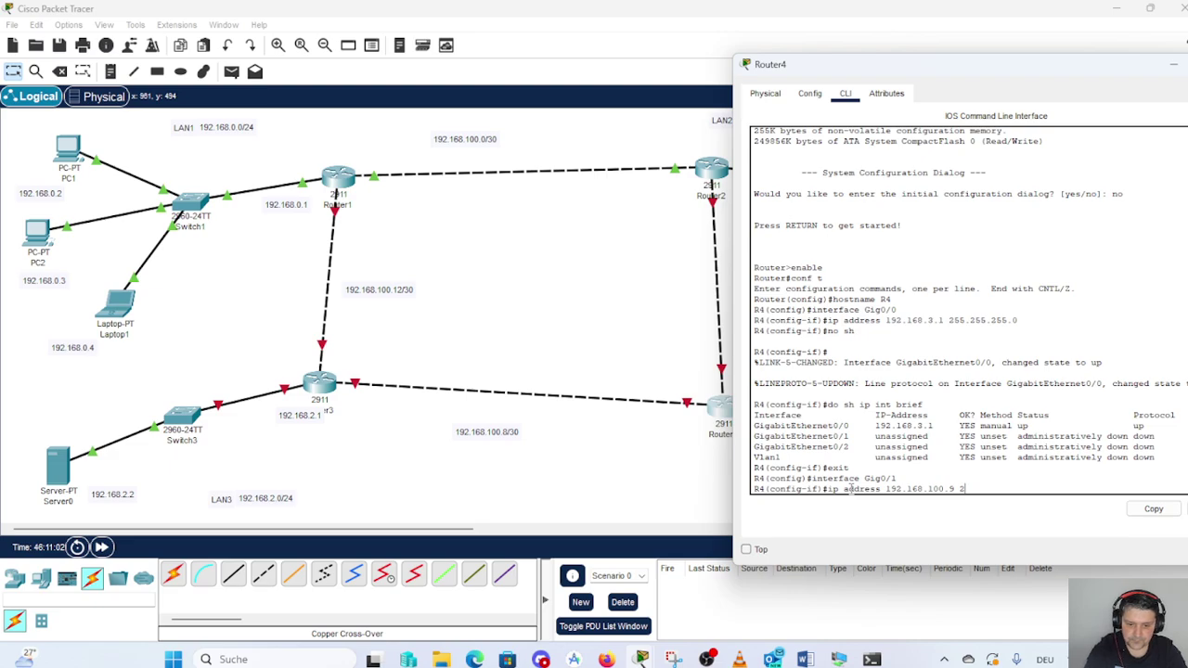
pyautogui.write('55.25')
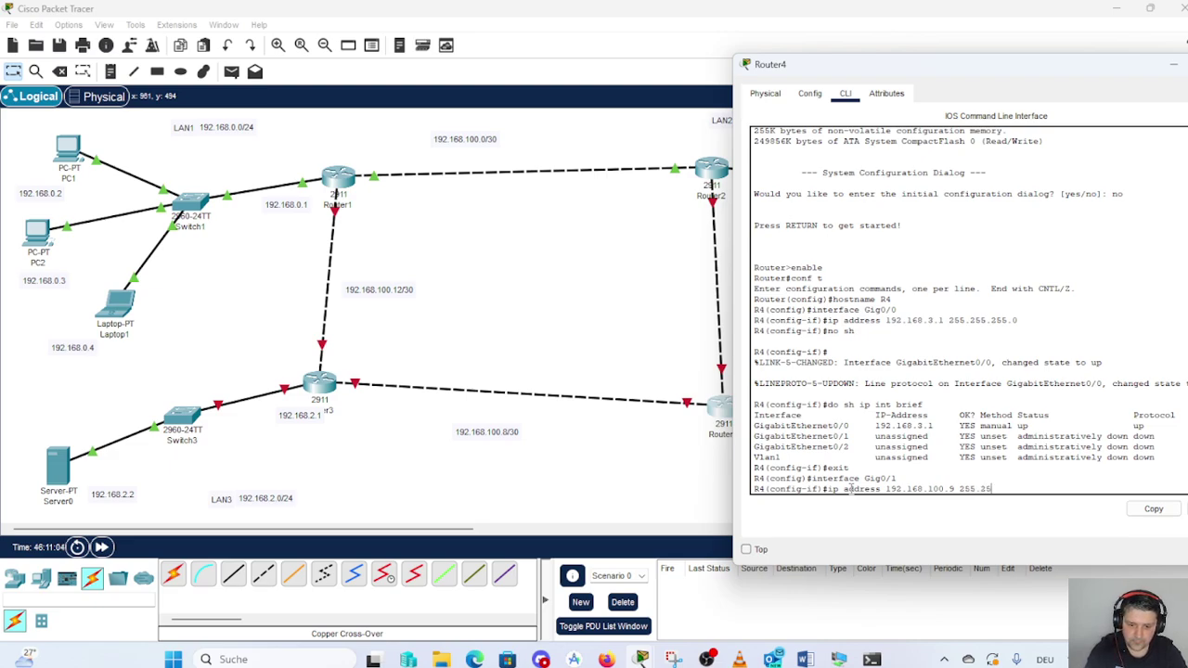
pyautogui.write('5.255.252')
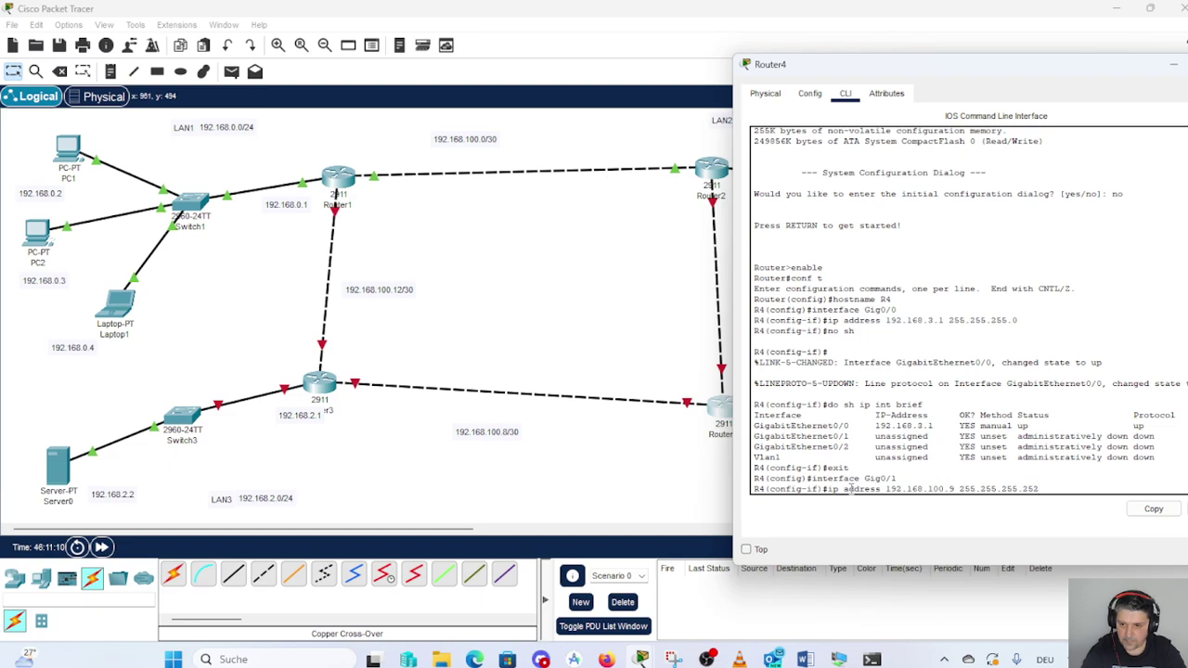
pyautogui.press('Return')
pyautogui.write('no sh')
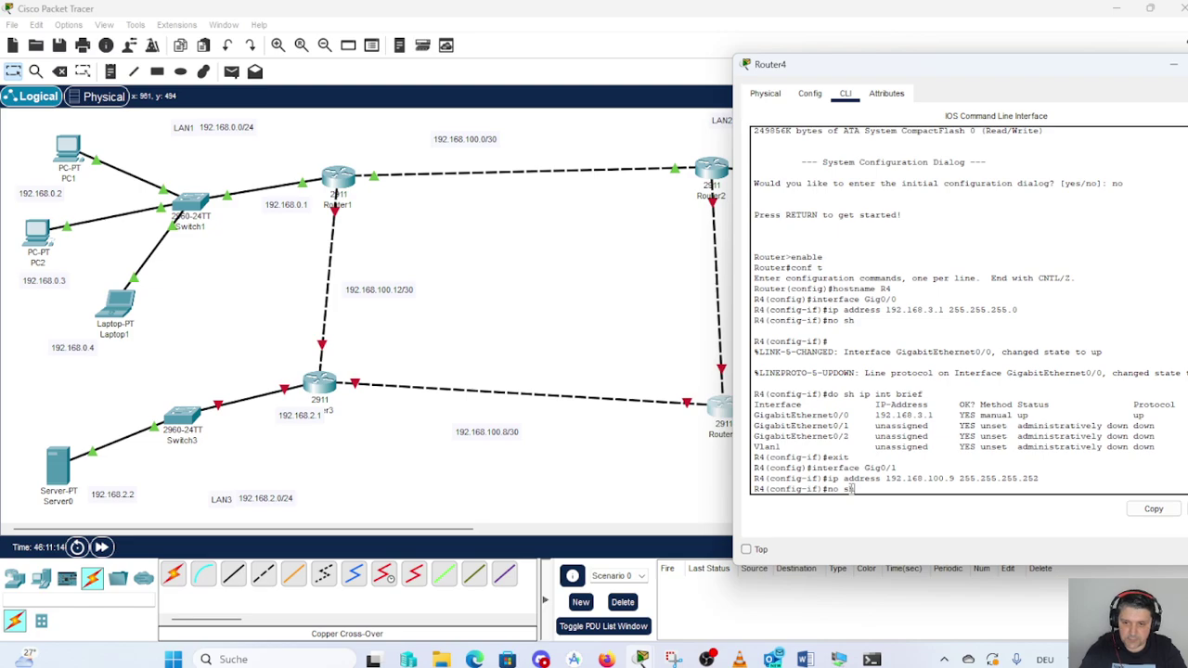
pyautogui.press('Return')
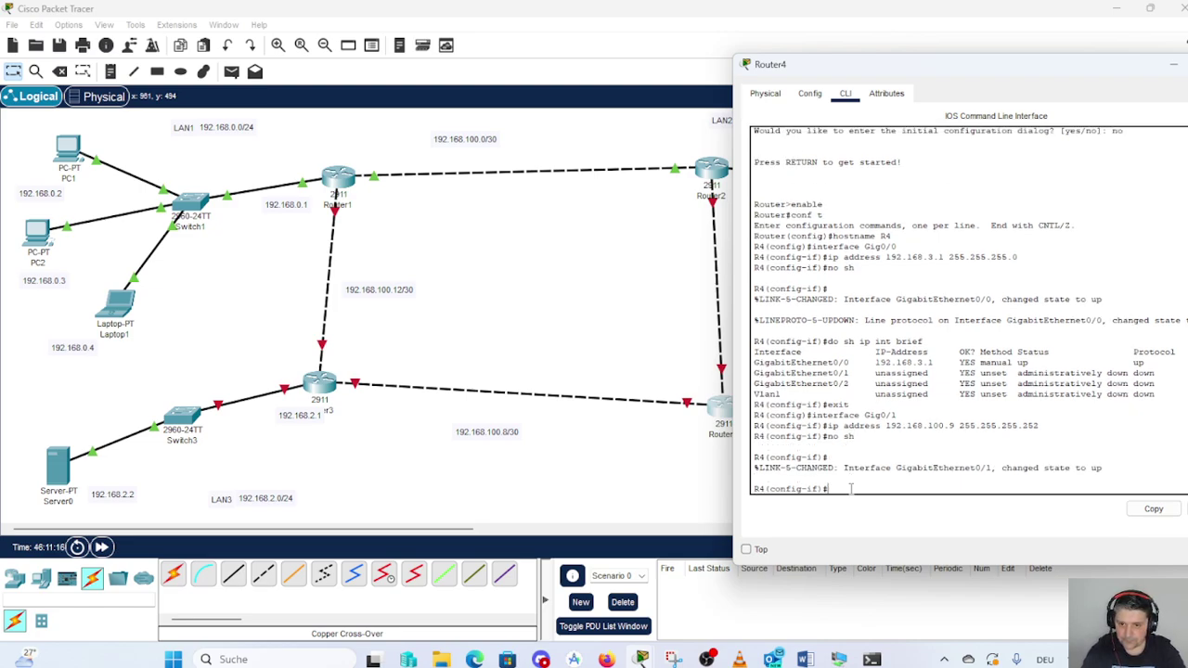
# - Check the addresses and status of all R4 interfaces with do sh ip int brief
pyautogui.write('do')
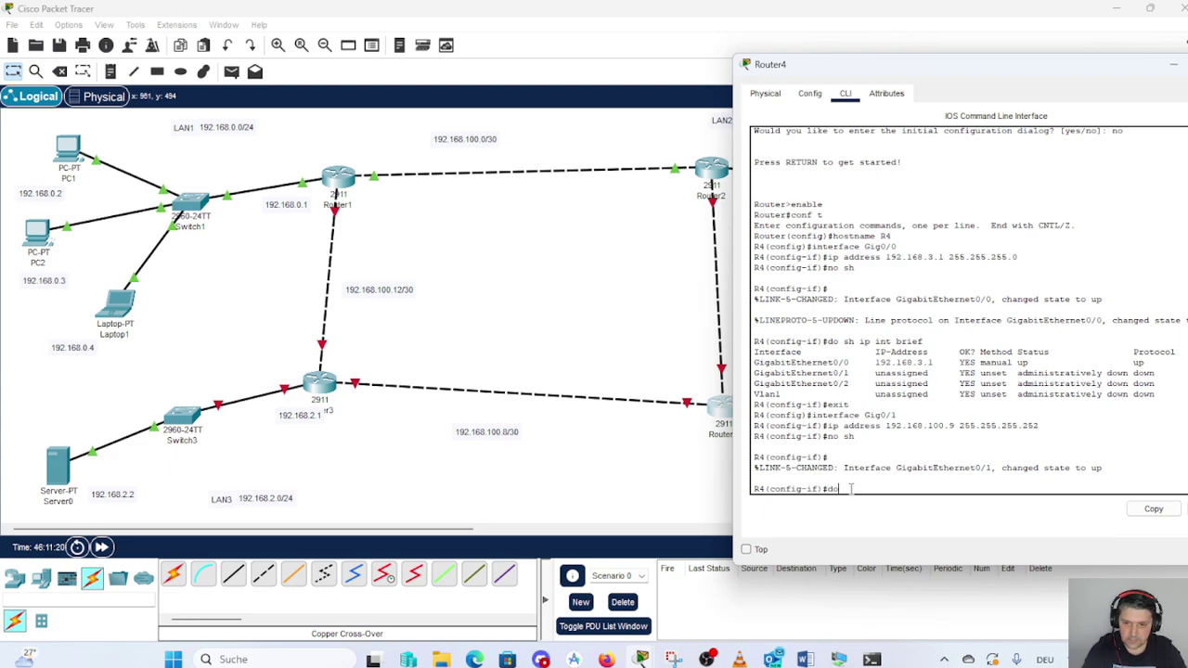
pyautogui.write(' sh i')
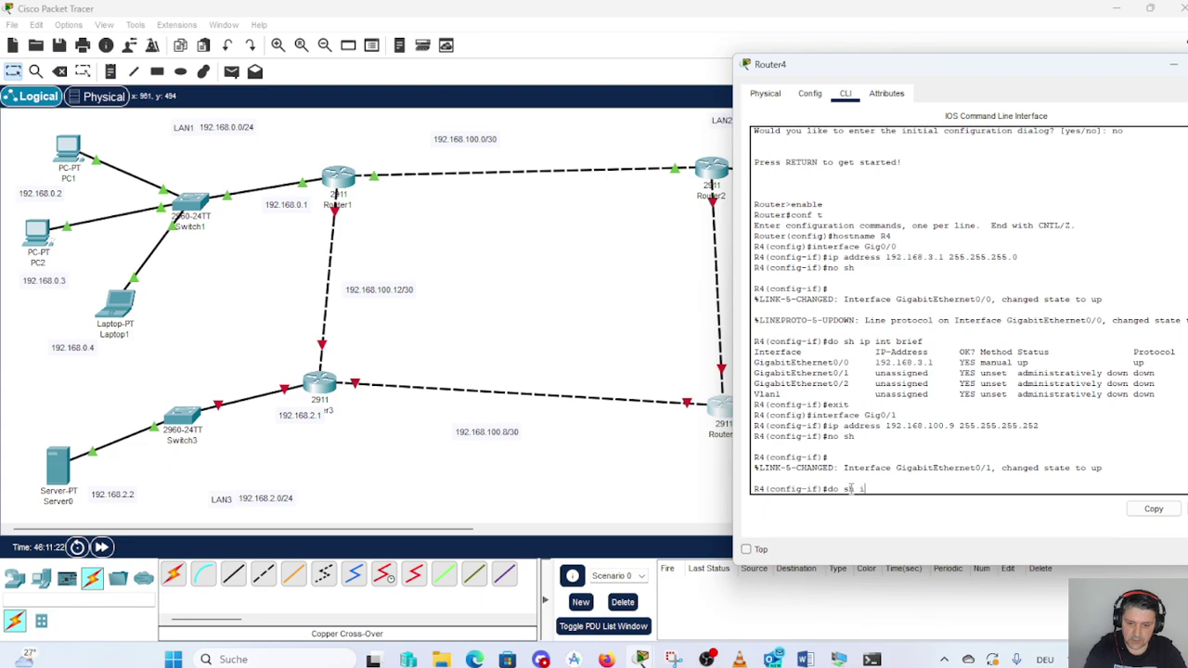
pyautogui.write('p int brief')
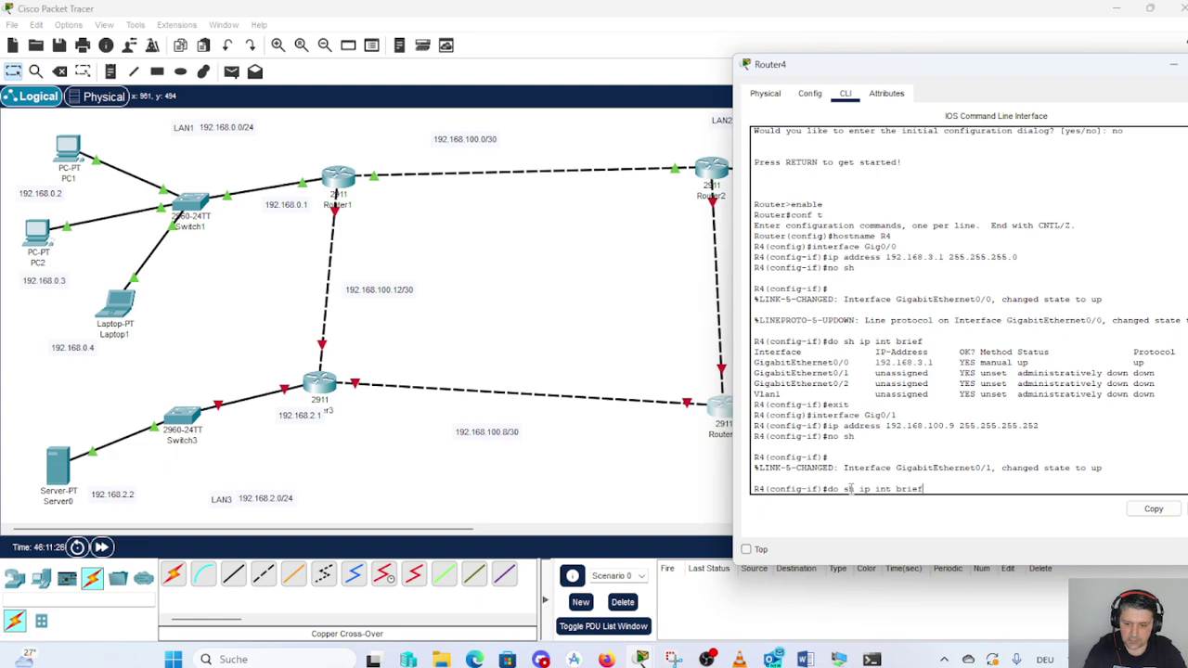
pyautogui.press('Return')
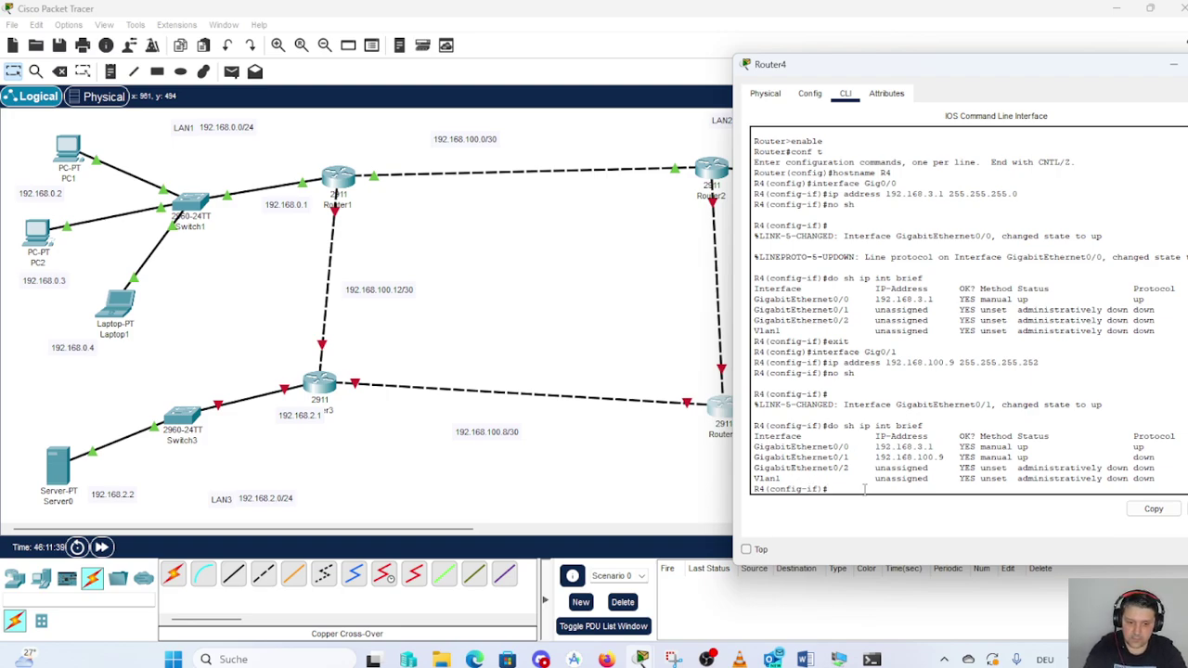
# - Exit Gig0/1's configuration, uncover the topology around Router2 and Router4, and enter interface configuration mode for Gig0/2 on R4
pyautogui.write('exit')
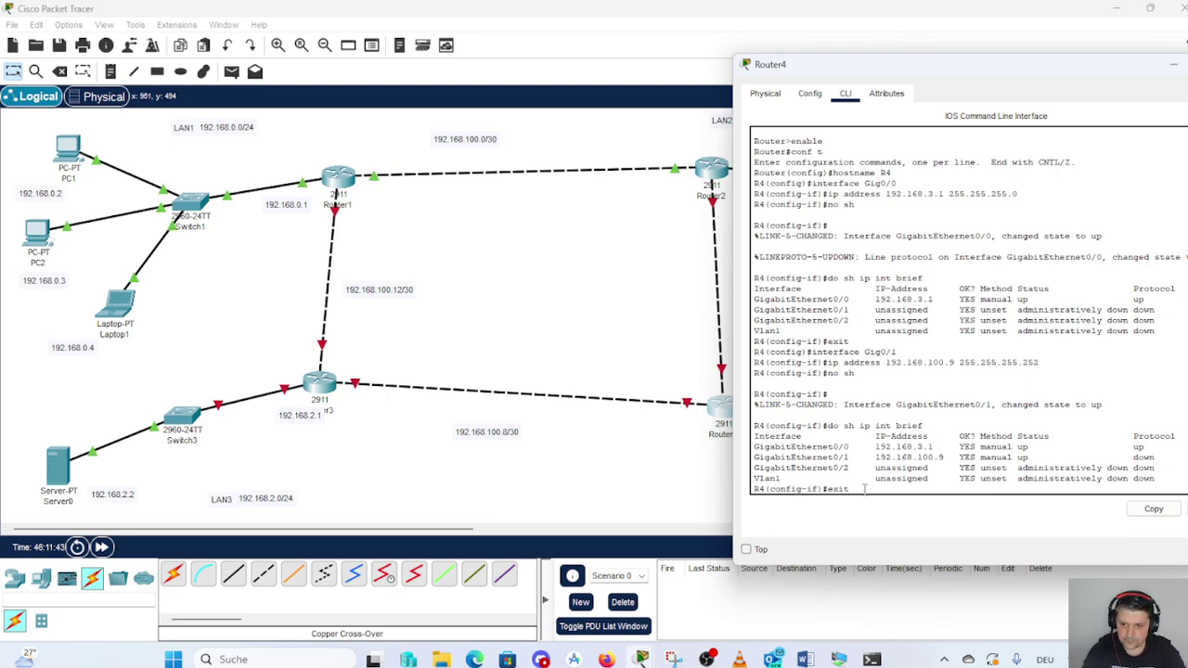
pyautogui.press('Return')
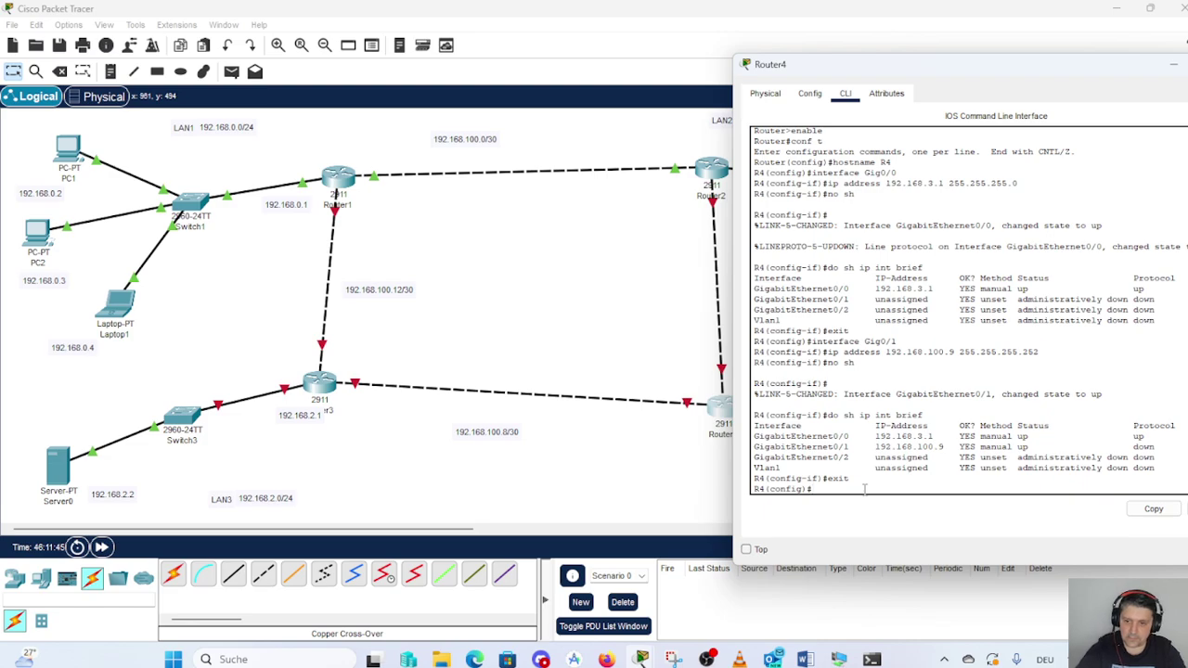
pyautogui.moveTo(930, 73); pyautogui.dragTo(325, 65)
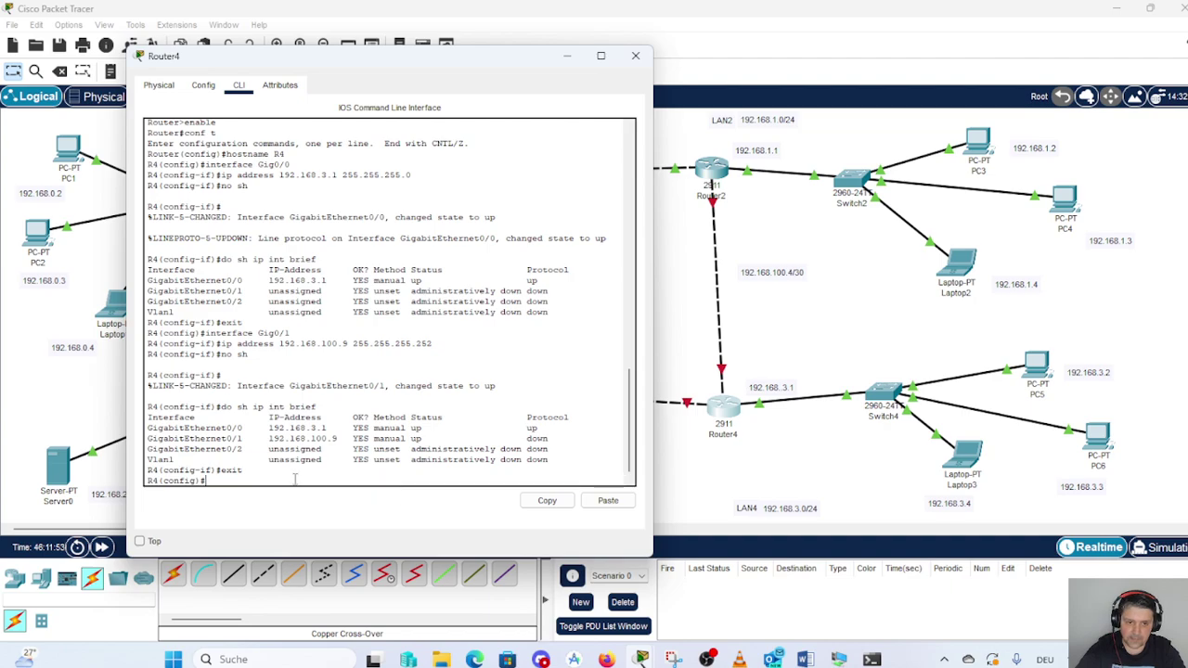
pyautogui.write('interf')
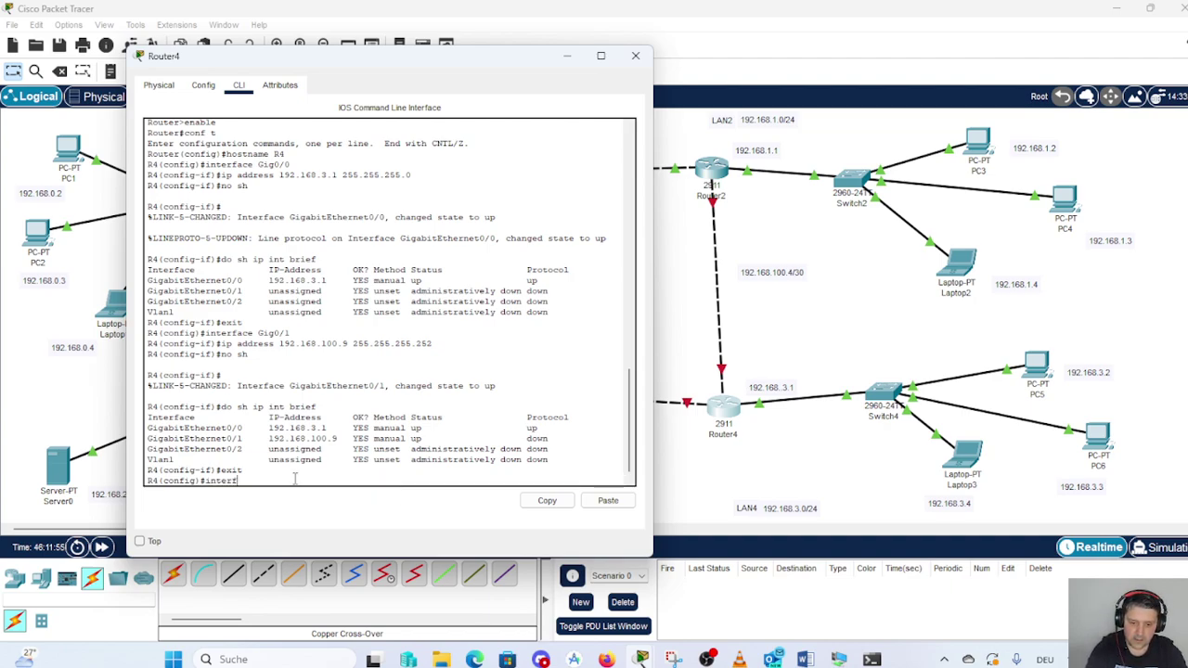
pyautogui.write('ace')
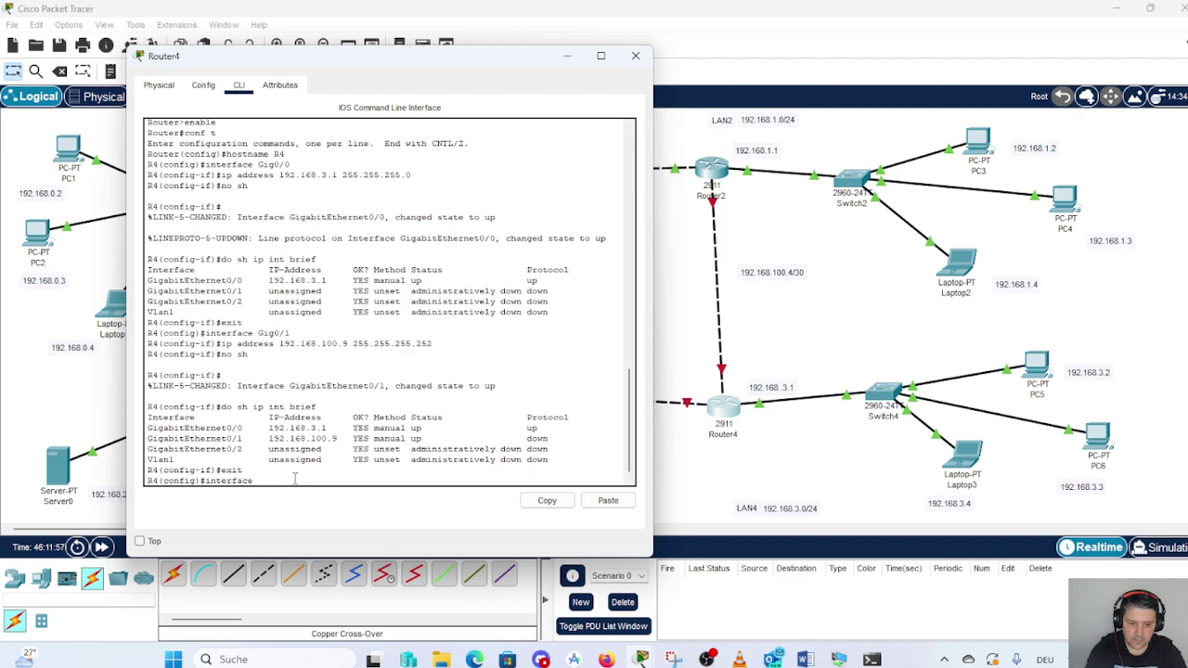
pyautogui.write(' Gig0')
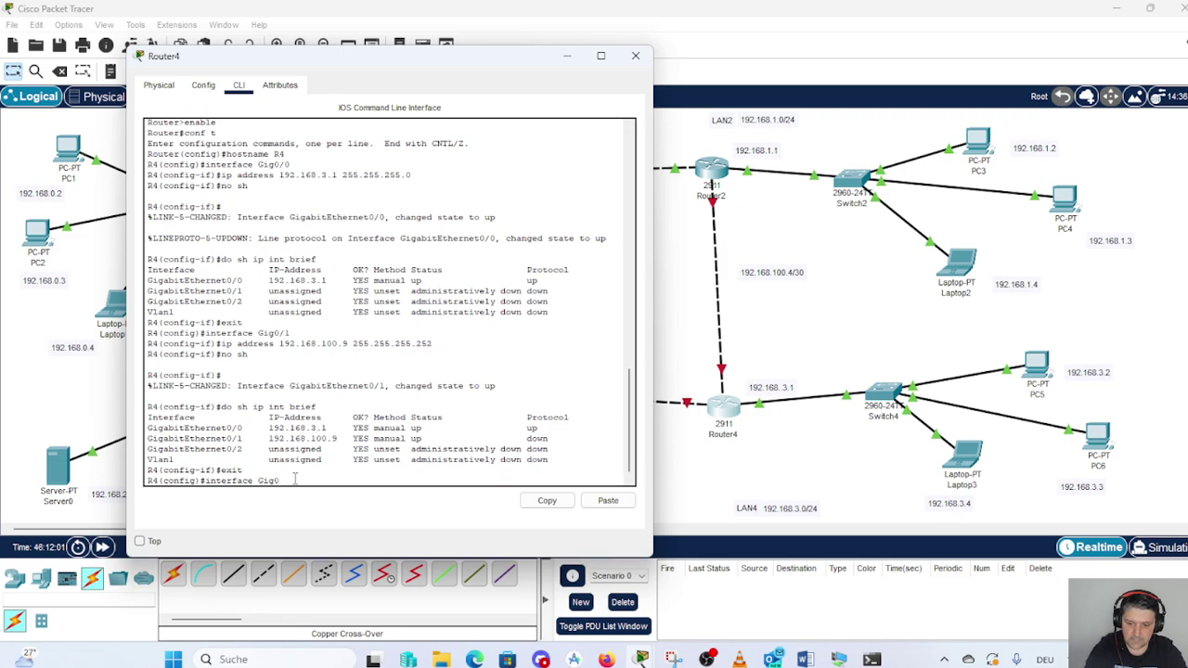
pyautogui.write('/')
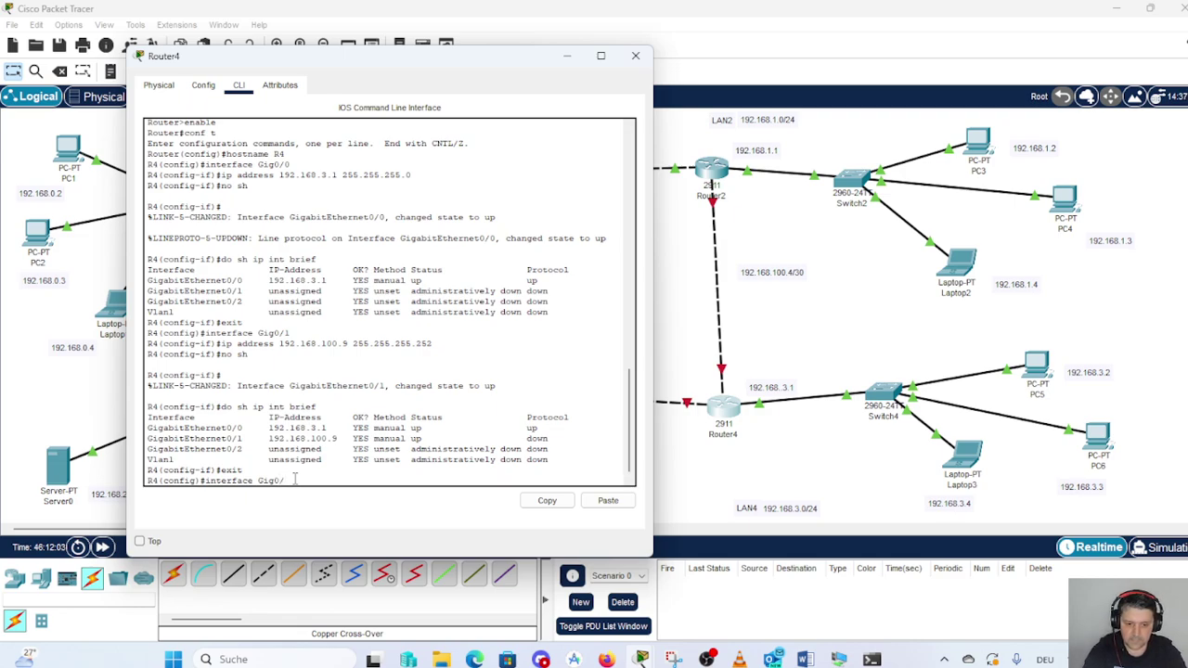
pyautogui.write('2')
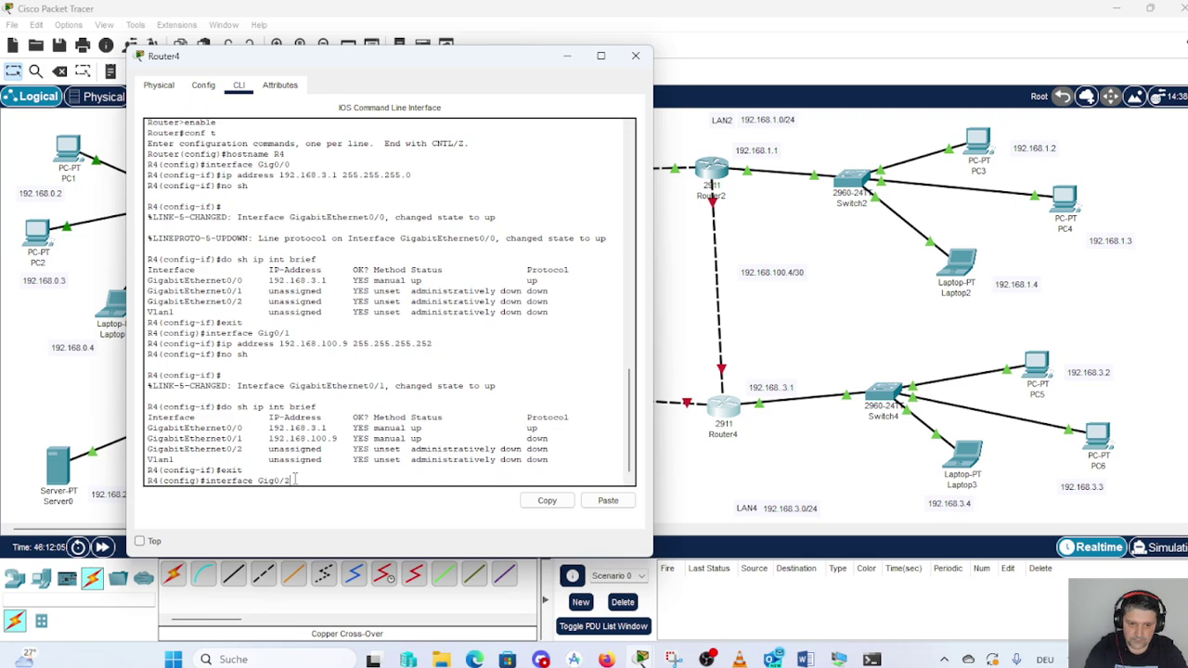
pyautogui.press('Return')
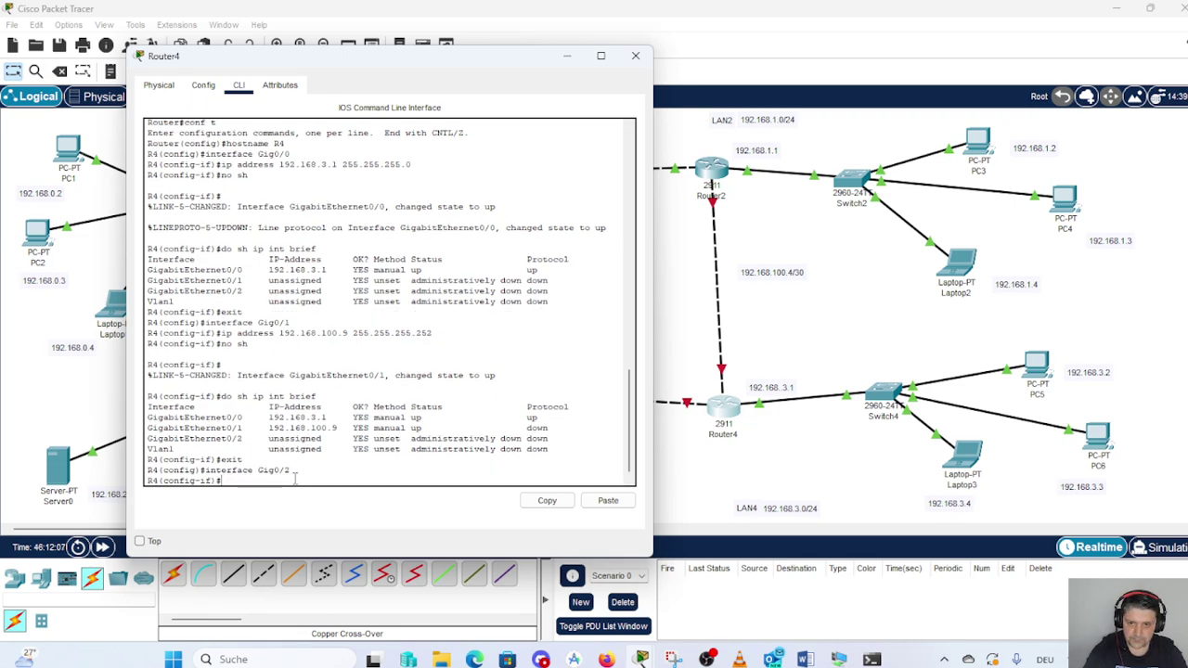
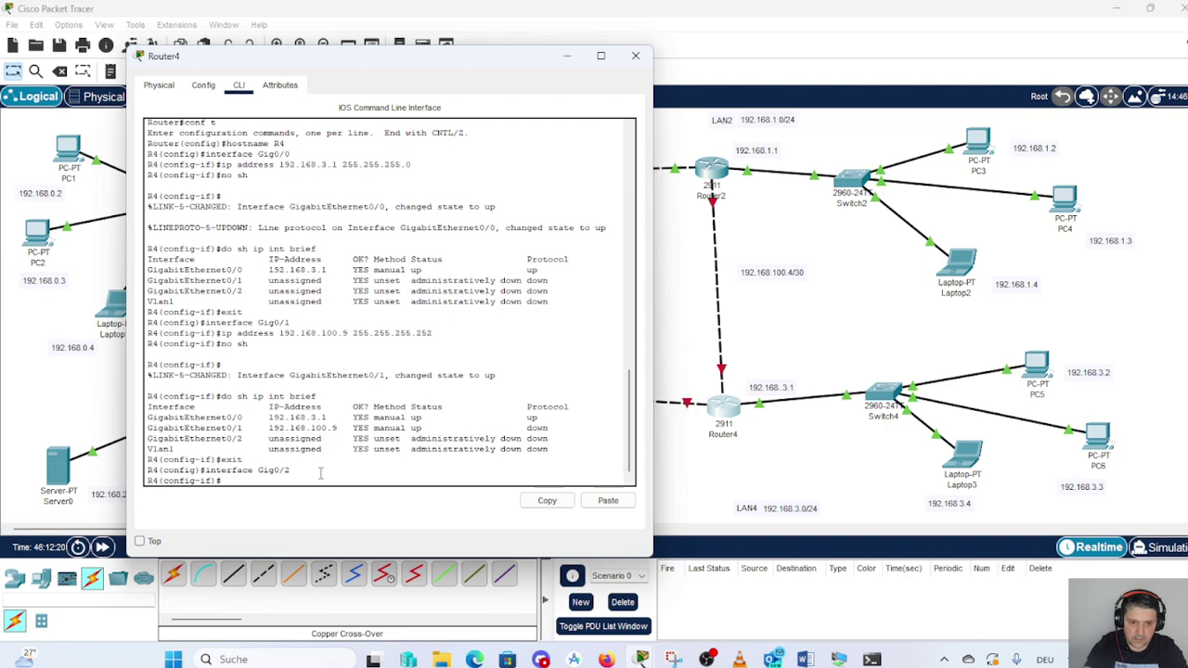
# - Assign the IP address 192.168.100.6 with mask 255.255.255.252 to R4's interface Gig0/2
pyautogui.write('p address')
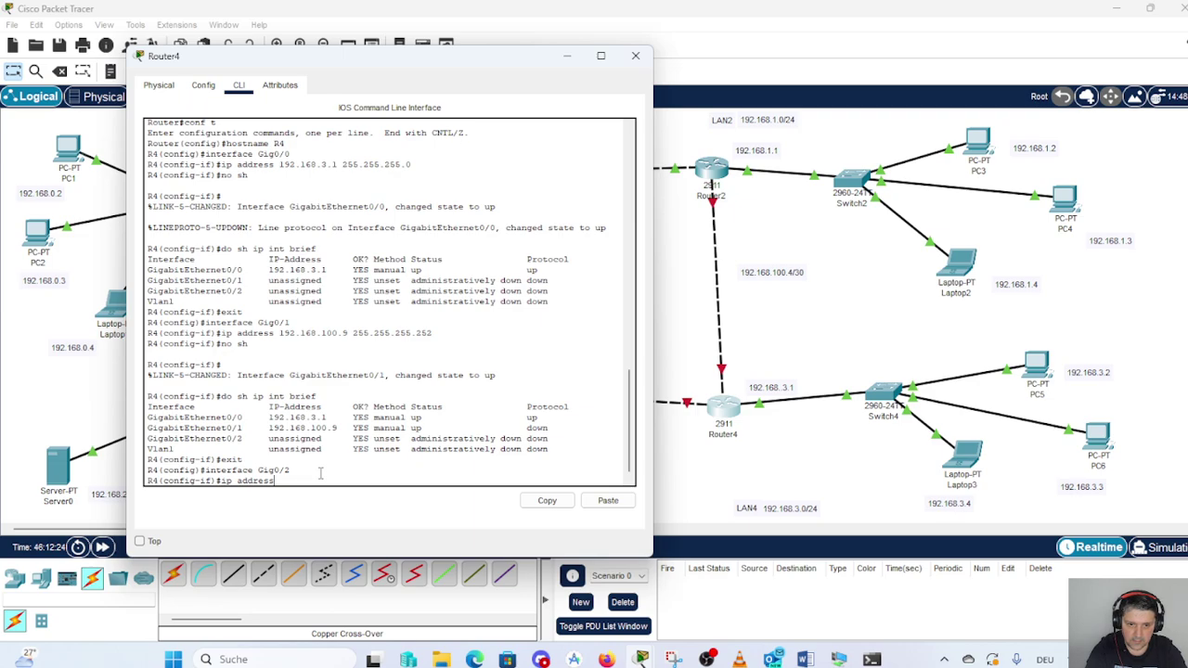
pyautogui.write(' 192.16')
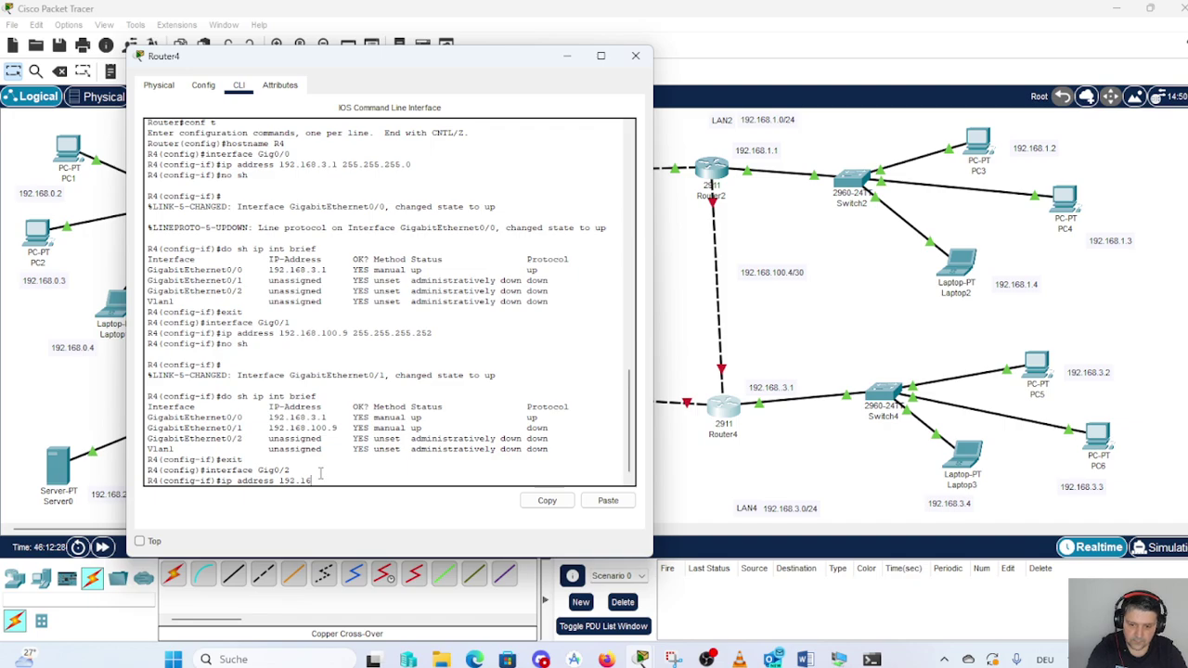
pyautogui.write('8.100')
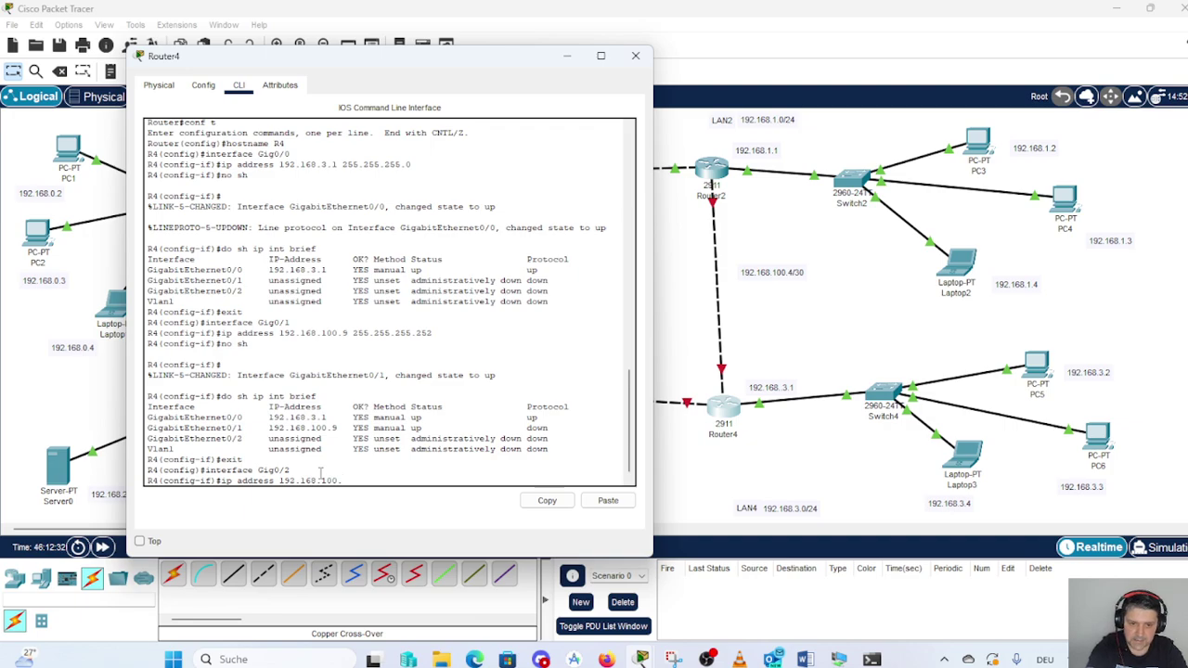
pyautogui.write('.6')
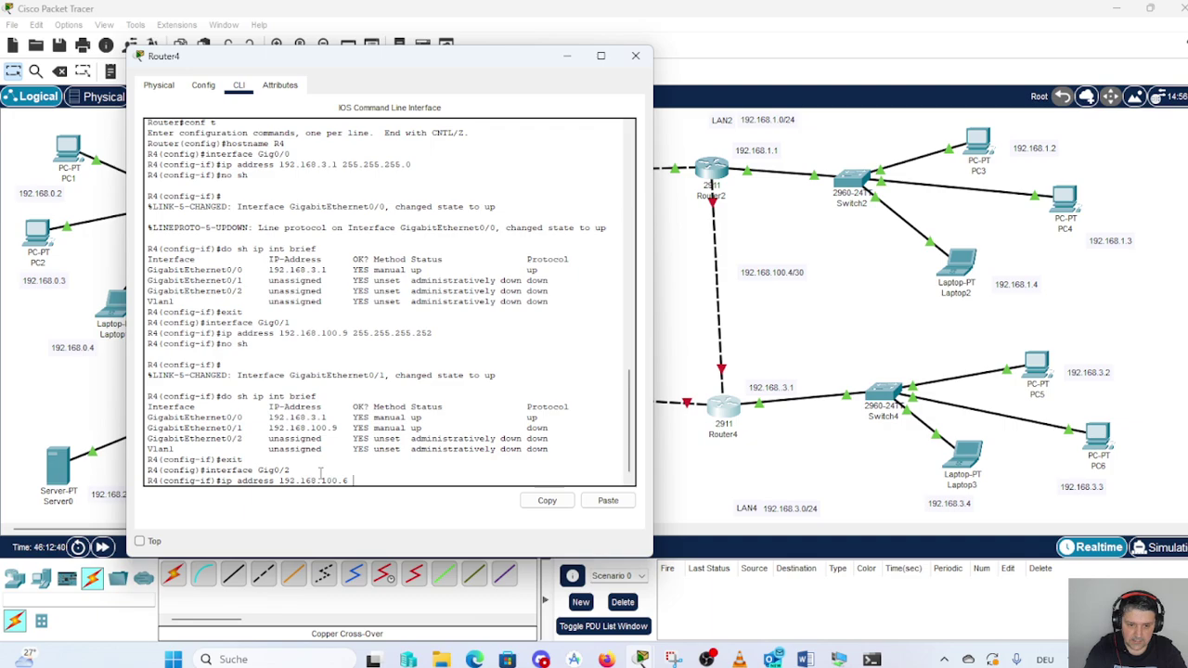
pyautogui.write('2')
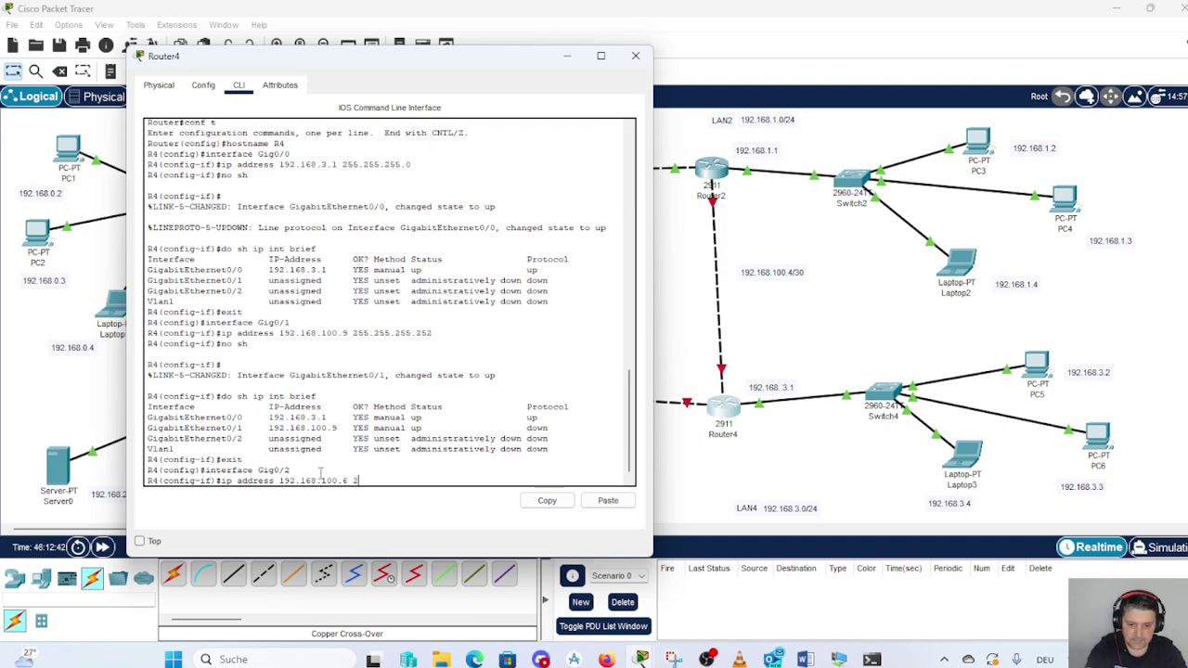
pyautogui.write('55.255.255.25')
pyautogui.write('252')
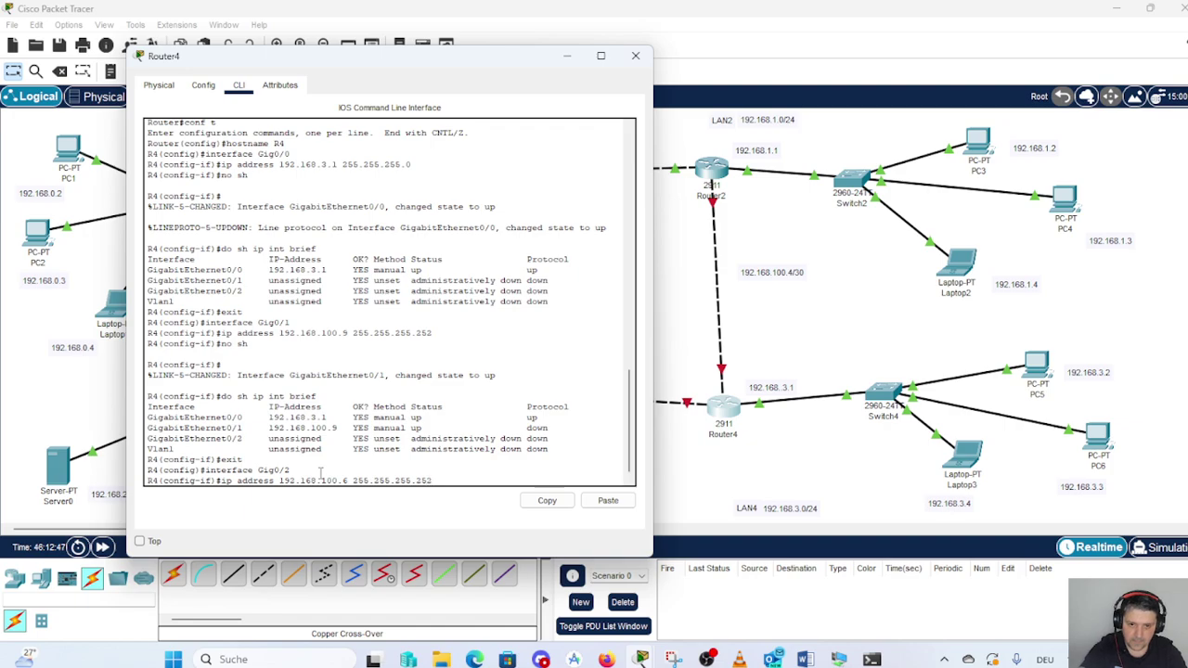
pyautogui.press('Return')
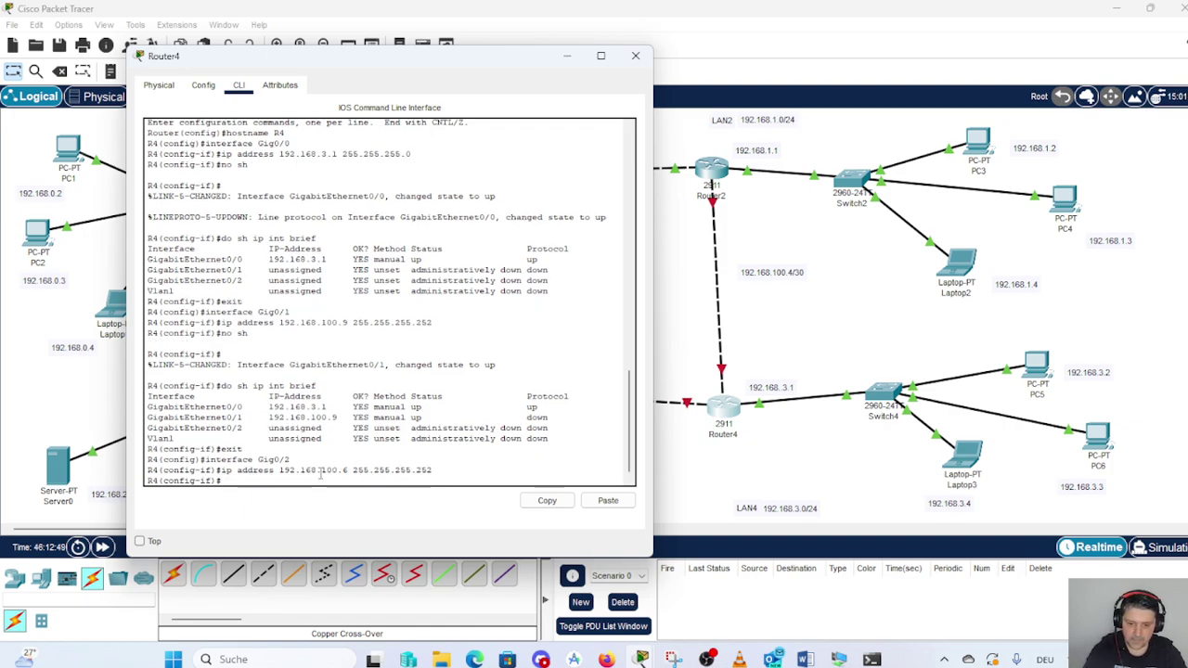
# - Bring up R4's interface Gig0/2 with no sh and return to the interface configuration prompt
pyautogui.write('no sh')
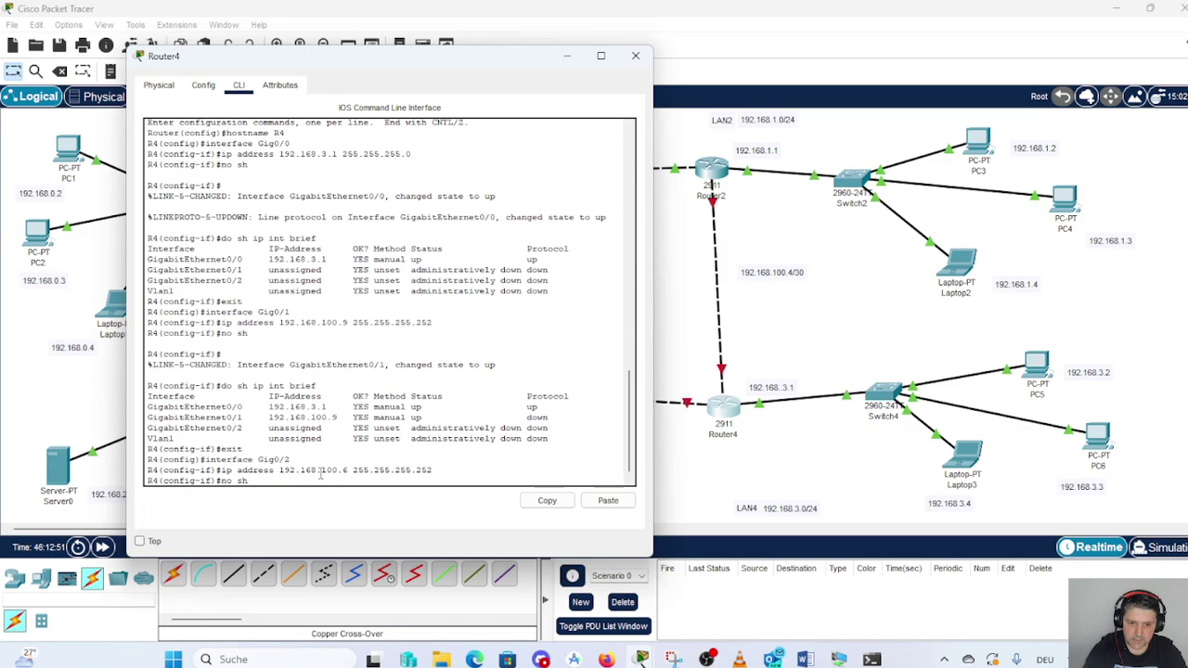
pyautogui.press('Return')
pyautogui.press('Return')
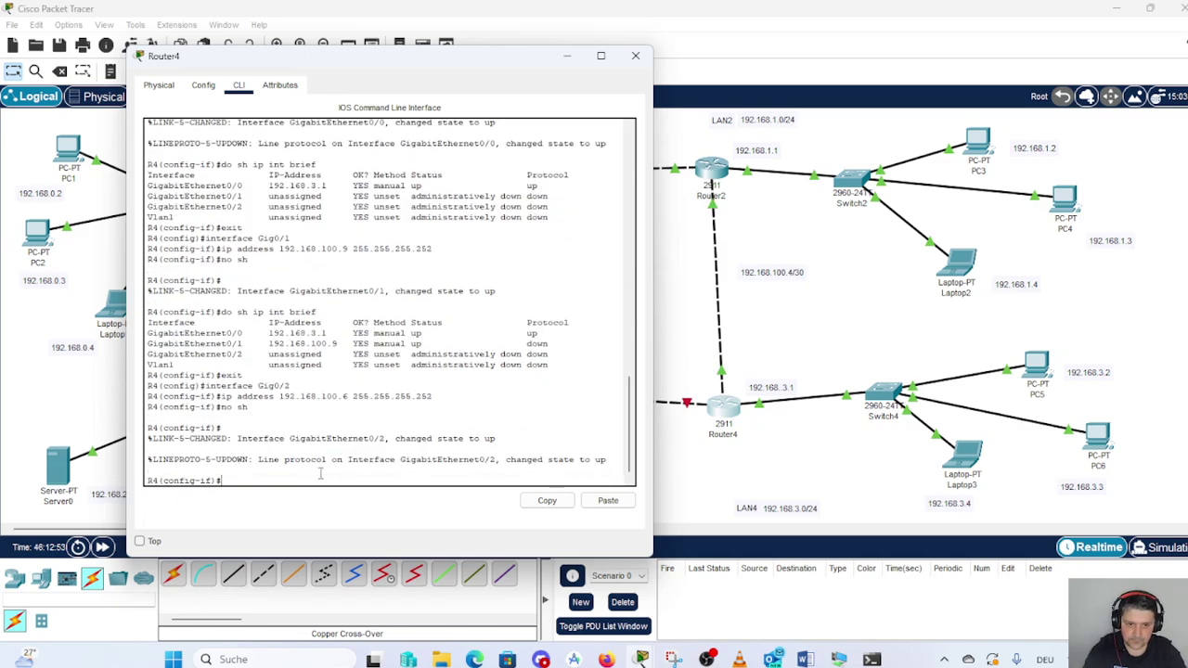
# - Check the addresses and status of all R4 interfaces with do sh ip int brief, and close Router4's window
pyautogui.write('do')
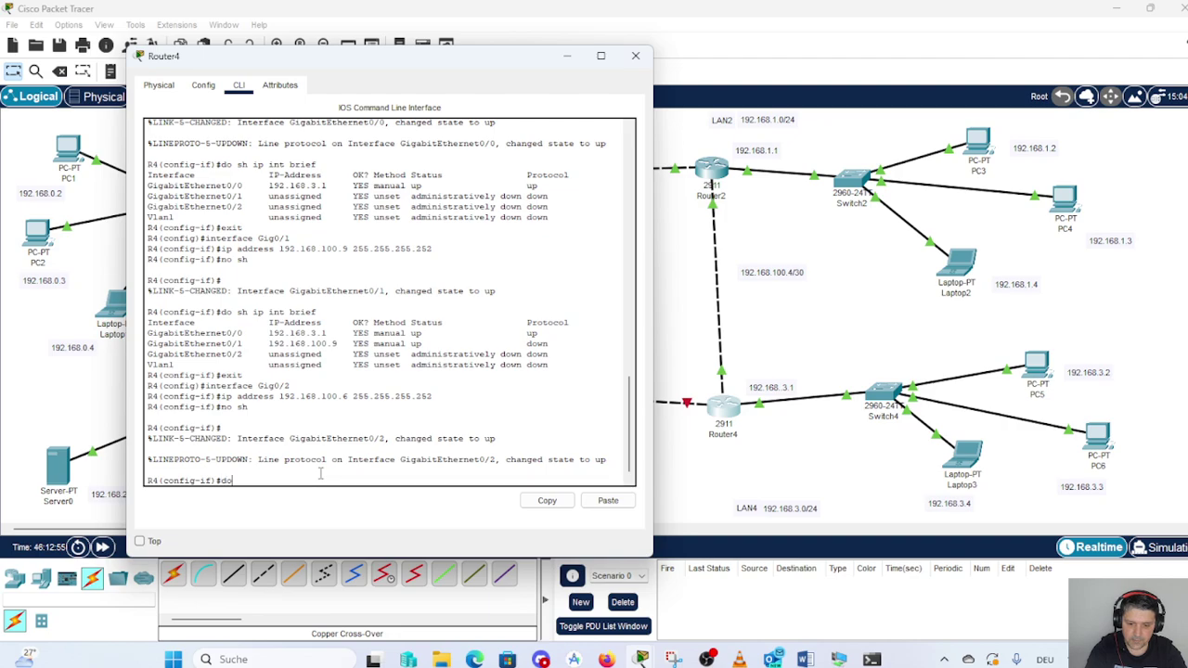
pyautogui.write(' sh i')
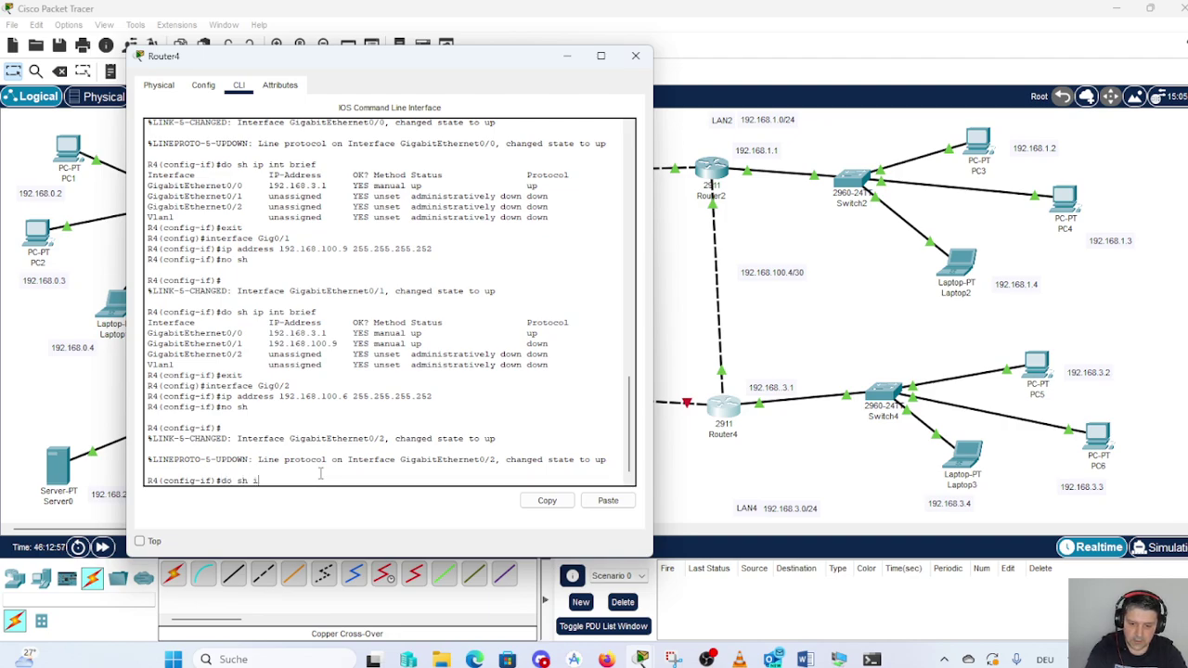
pyautogui.write('p int b')
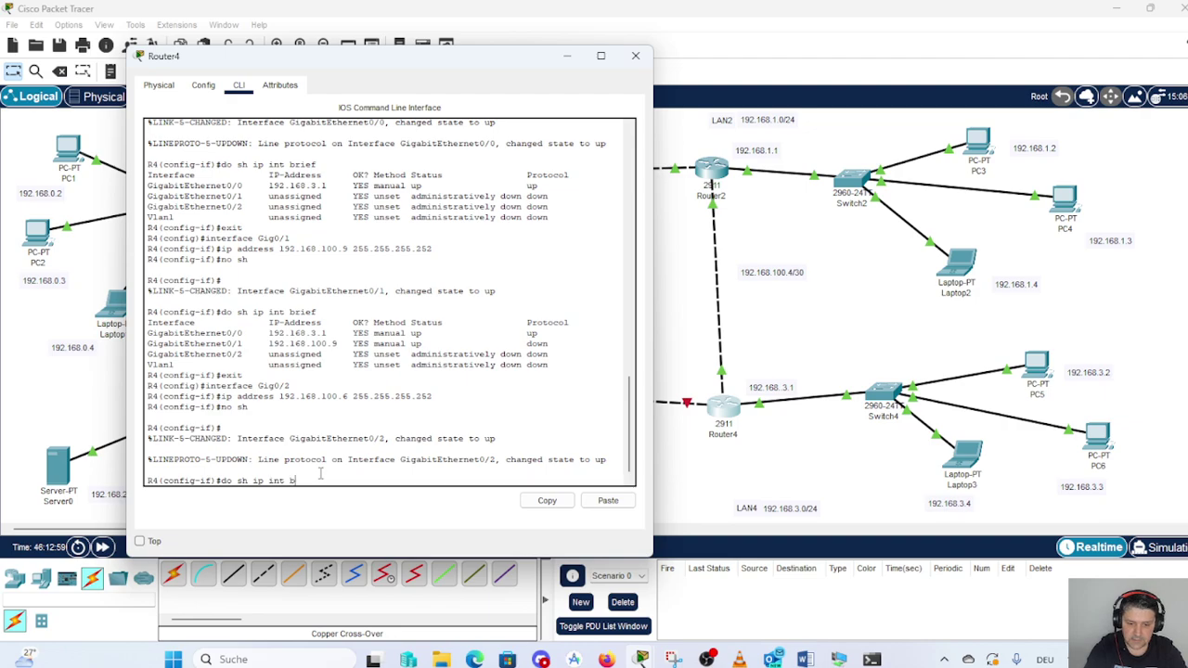
pyautogui.write('rief')
pyautogui.press('Return')
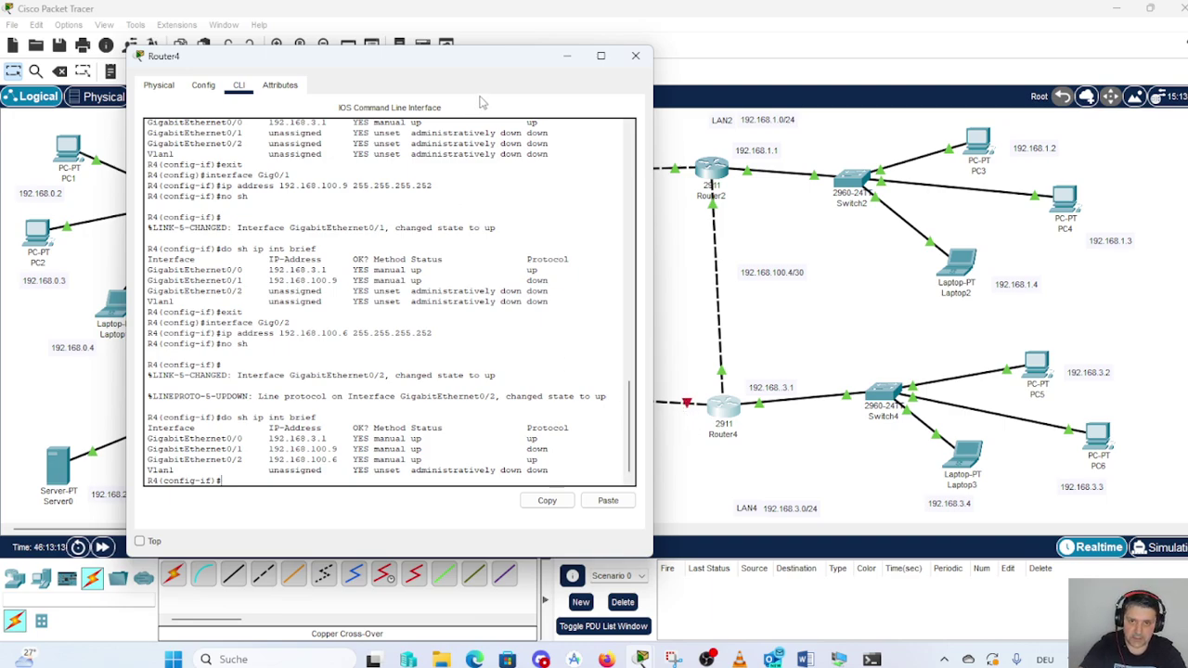
pyautogui.click(633, 58)
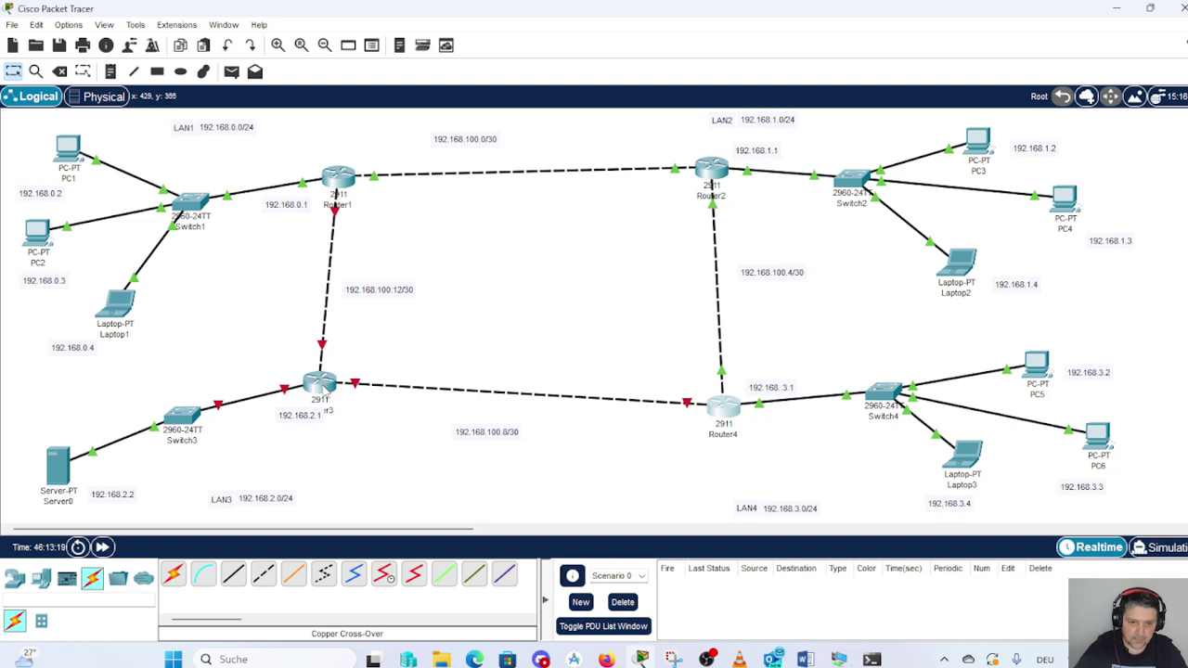
# - Move the 192.168.2.1 label away from Router3 so that it no longer covers the router's name
pyautogui.moveTo(317, 390)
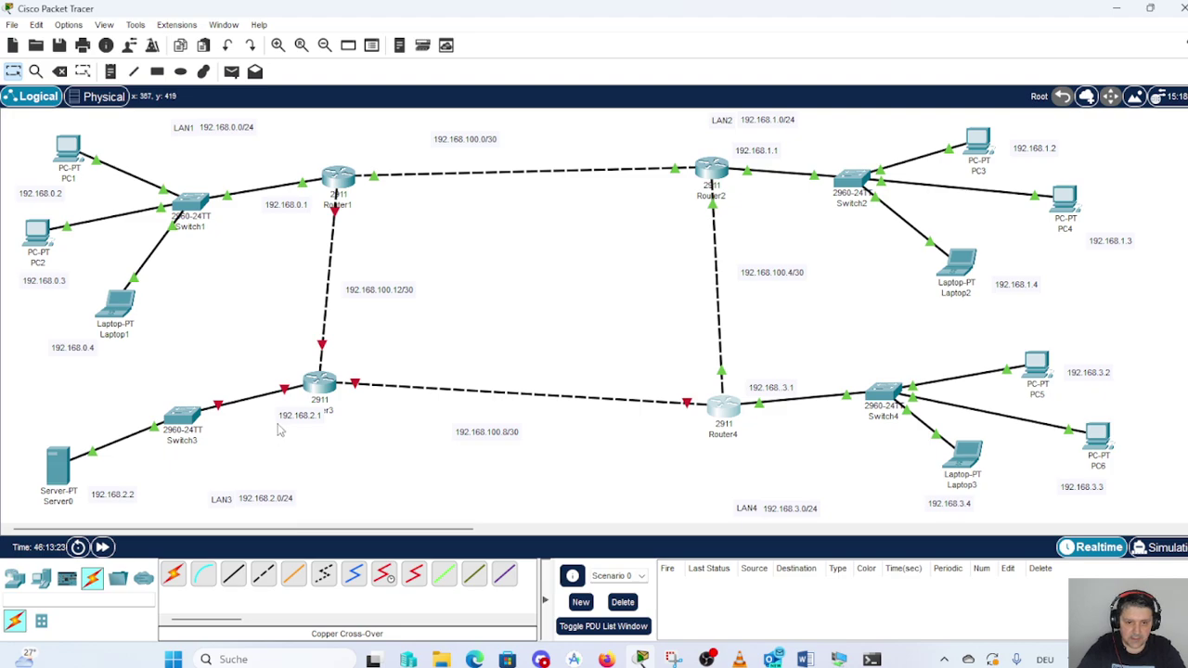
pyautogui.moveTo(295, 420); pyautogui.dragTo(265, 415)
pyautogui.click(324, 456)
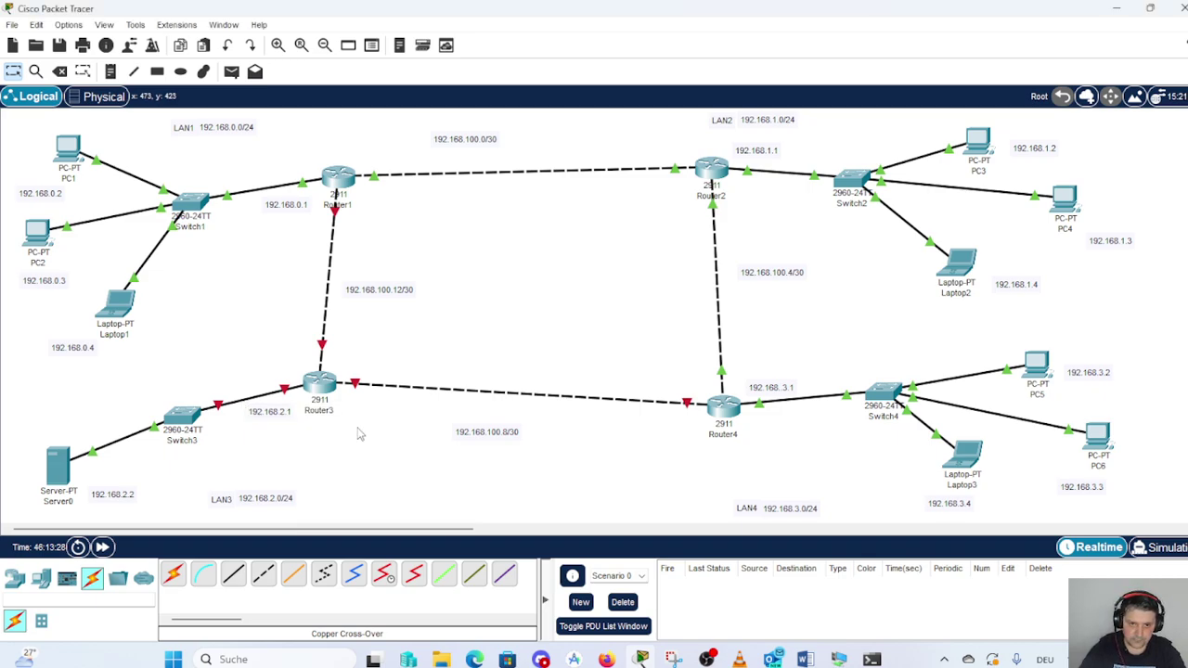
# - Open Router3's command line and answer no to the initial configuration dialog to reach the Router> prompt
pyautogui.click(323, 385)
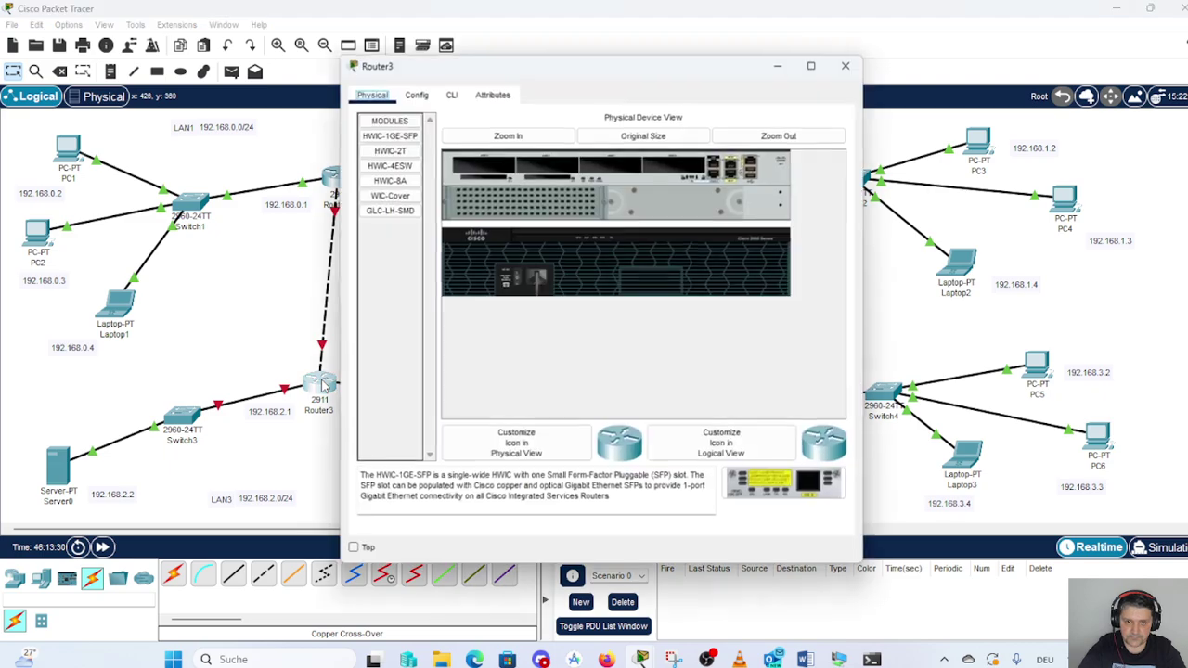
pyautogui.click(452, 95)
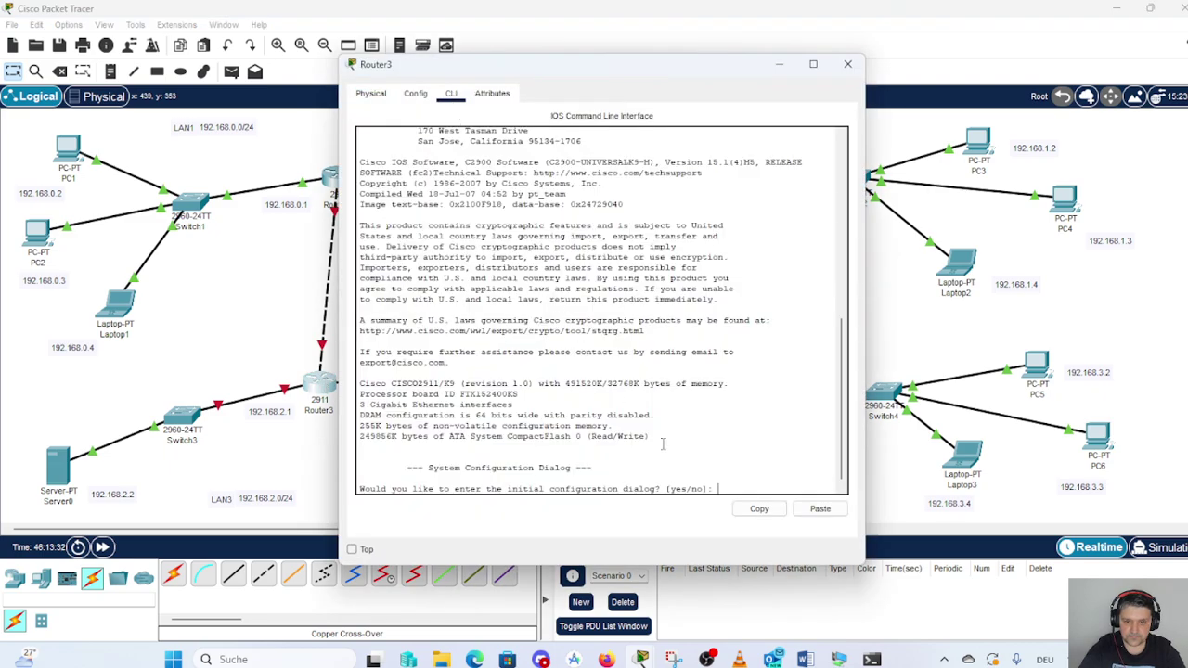
pyautogui.write('no')
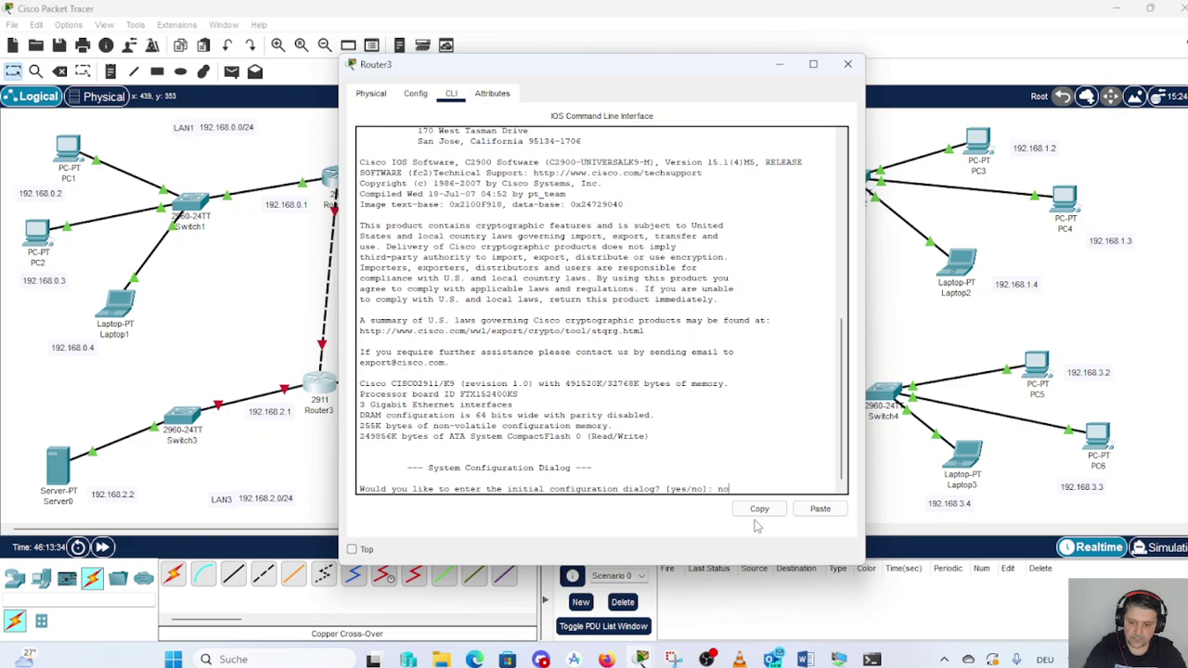
pyautogui.press('Return')
pyautogui.press('Return')
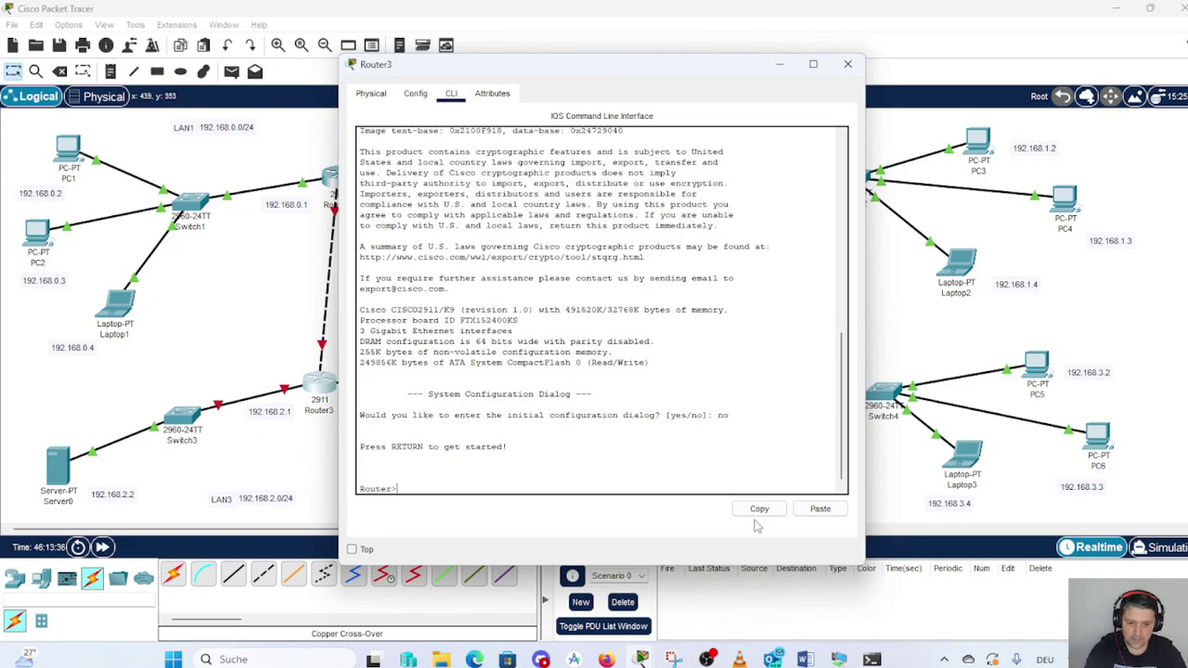
# - Enter privileged mode with enable and global configuration mode with conf t on Router3
pyautogui.write('enabl')
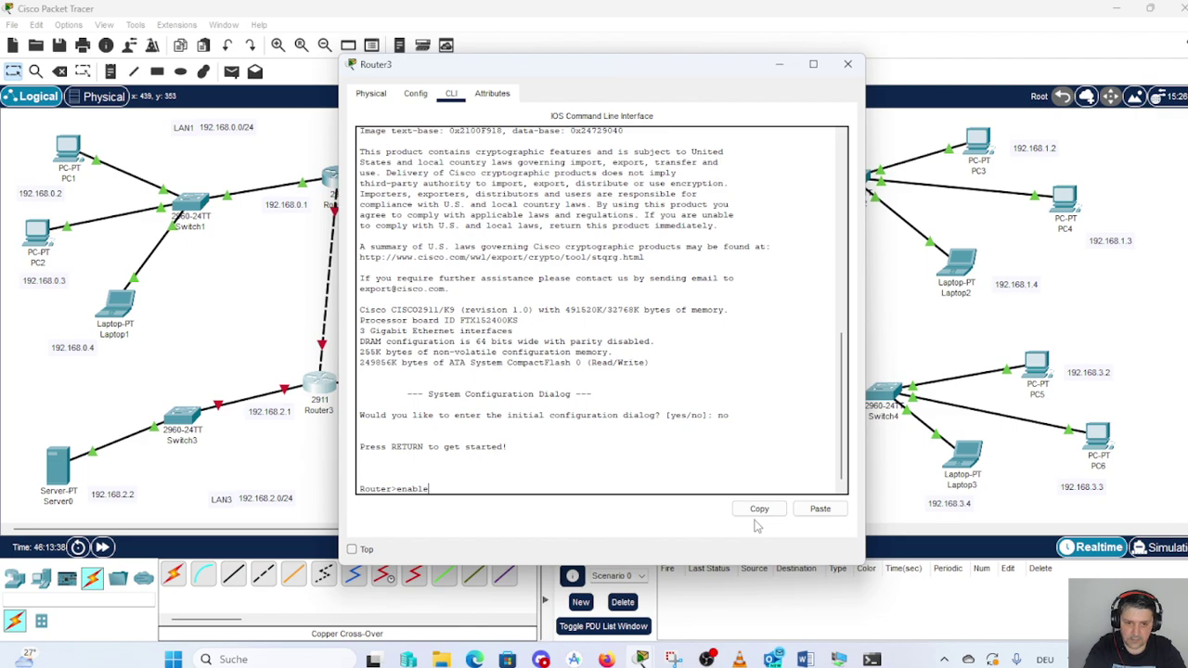
pyautogui.write('e')
pyautogui.press('Return')
pyautogui.write('co')
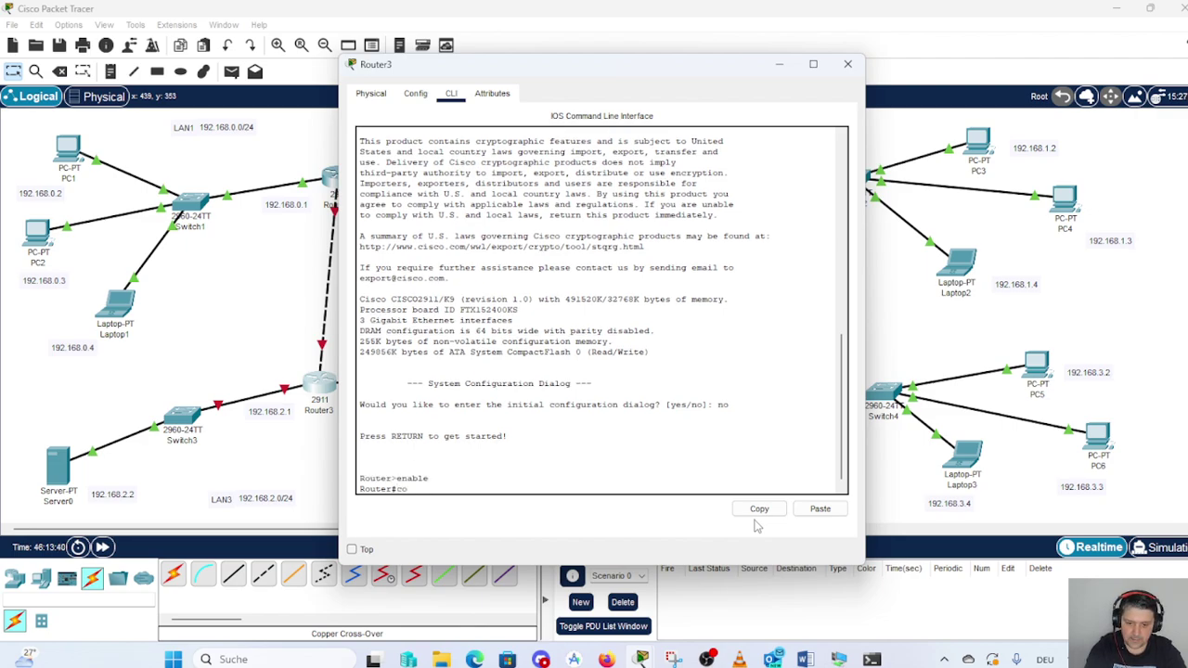
pyautogui.write('nf t')
pyautogui.press('Return')
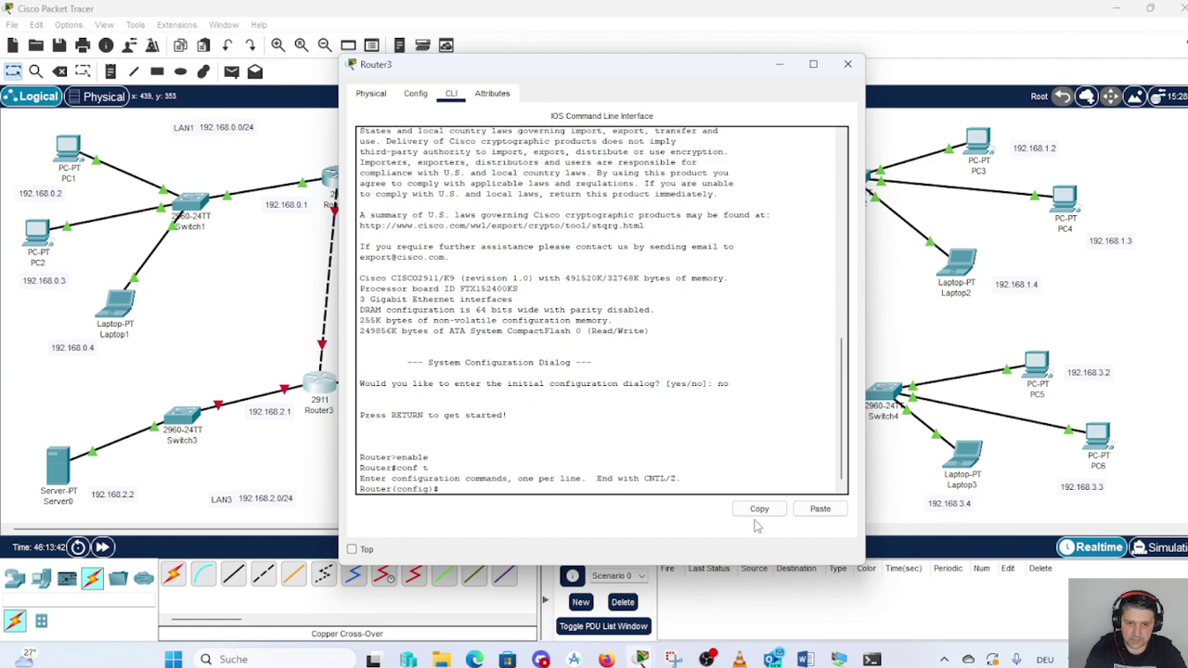
# - Set Router3's hostname to R3
pyautogui.write('ho')
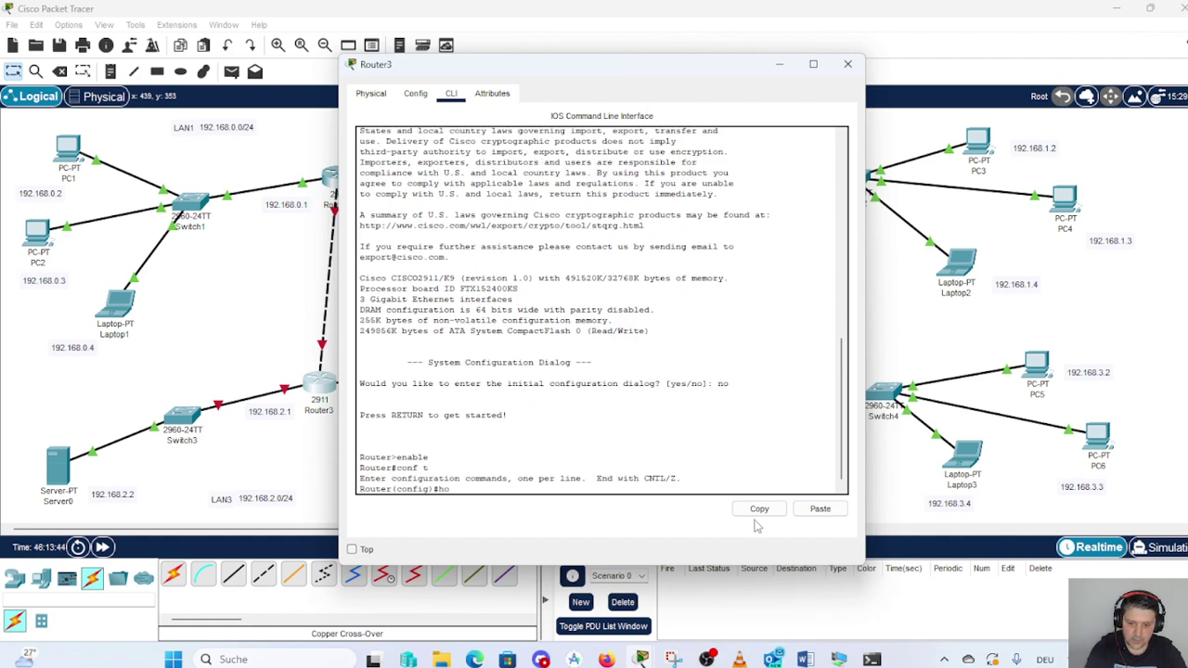
pyautogui.write('st')
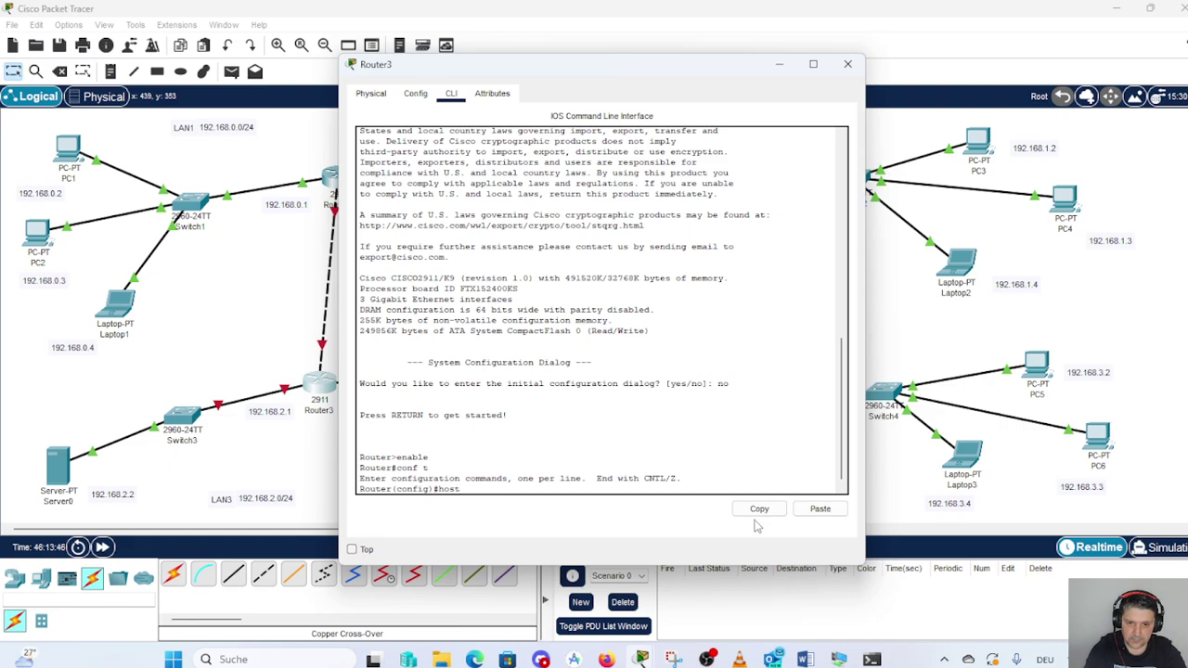
pyautogui.write('name')
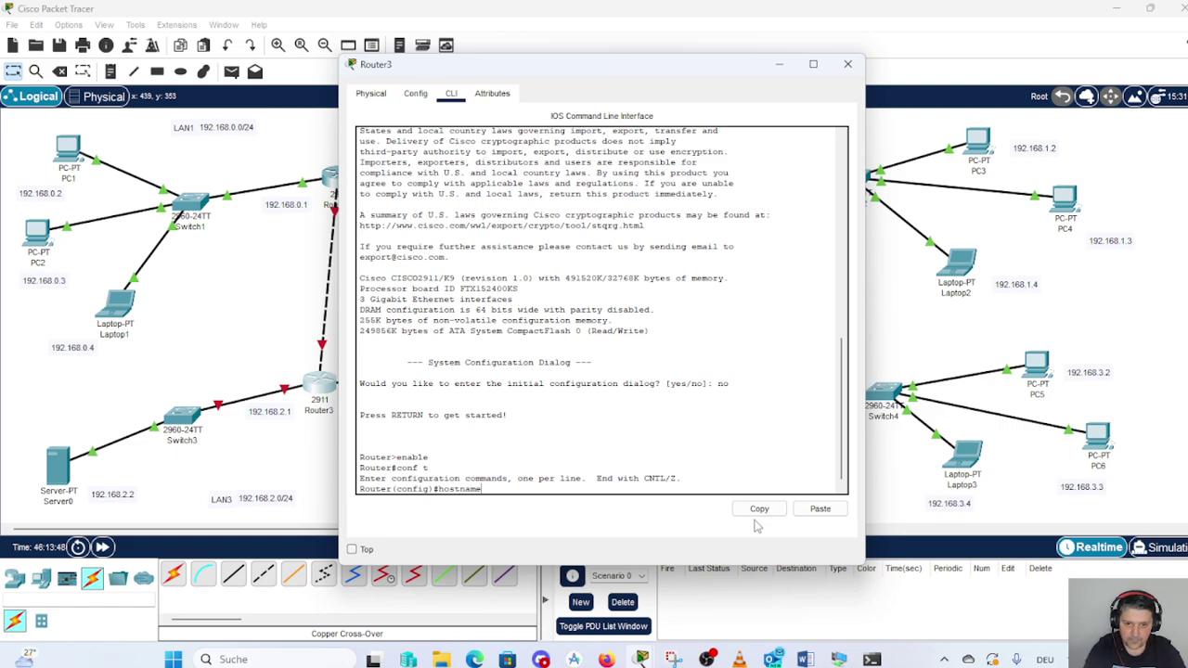
pyautogui.write(' R')
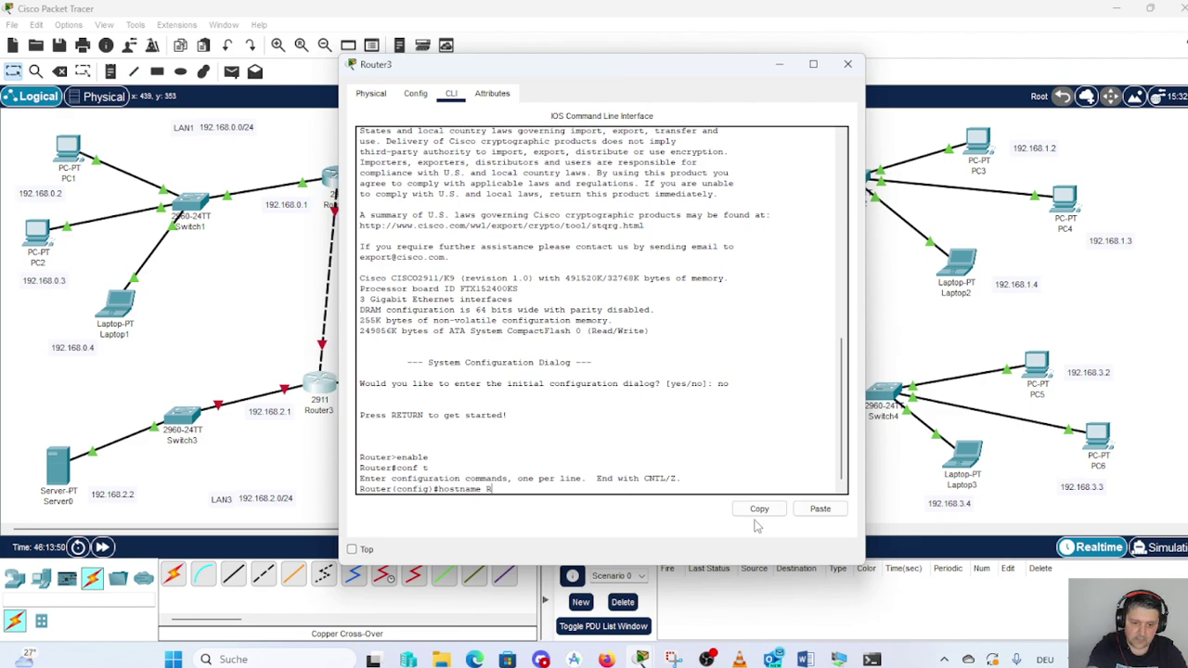
pyautogui.write('3')
pyautogui.press('Return')
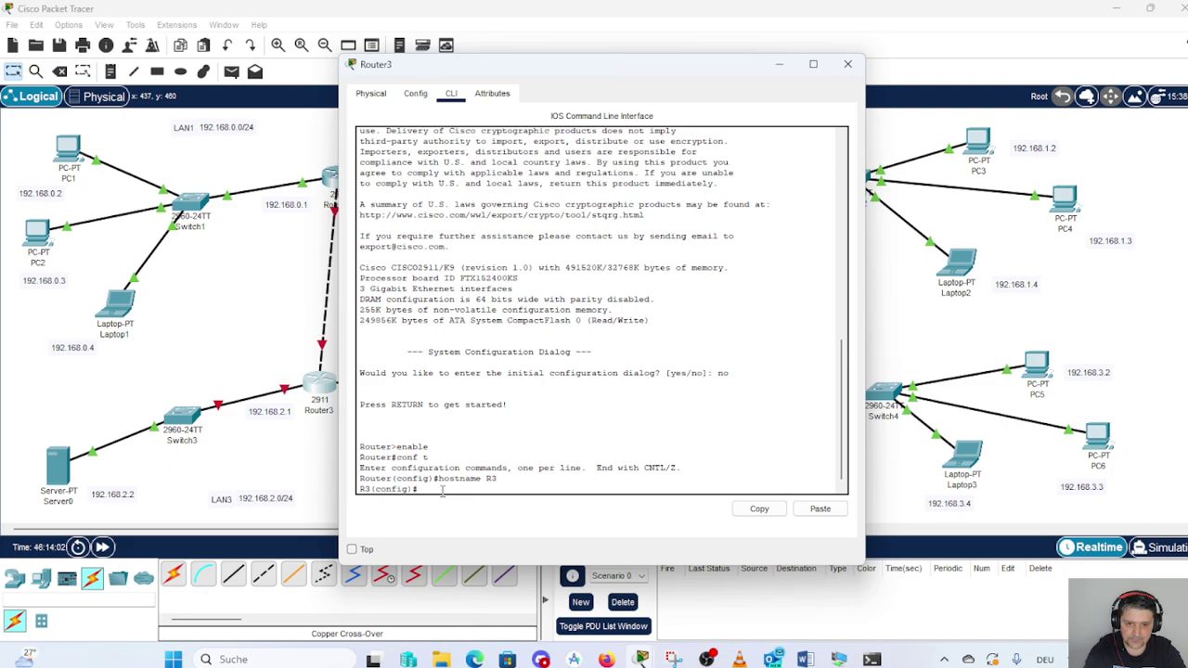
# - Enter interface configuration mode for Gig0/0 on R3
pyautogui.write('in')
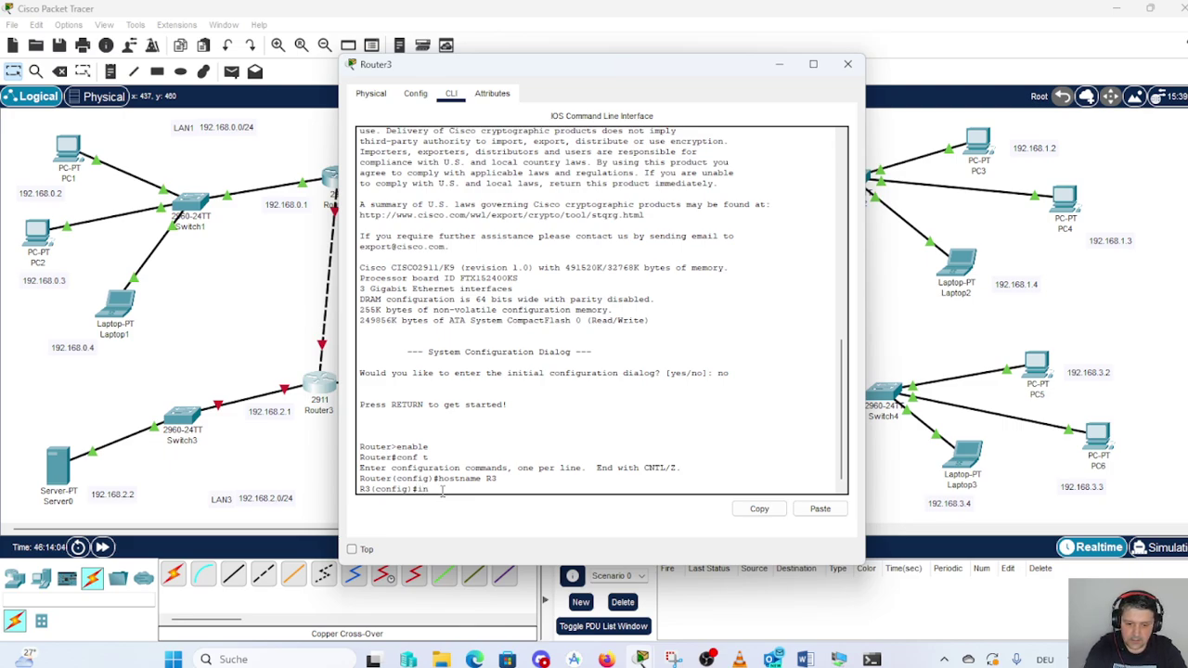
pyautogui.write('terfa')
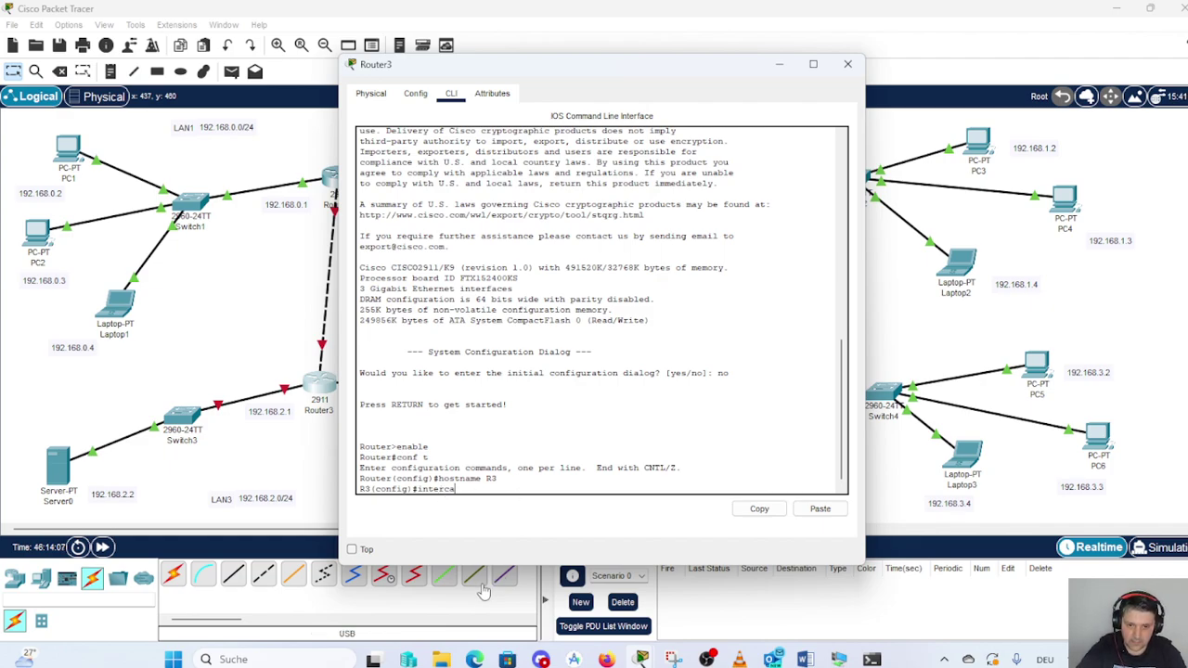
pyautogui.press('BackSpace')
pyautogui.press('BackSpace')
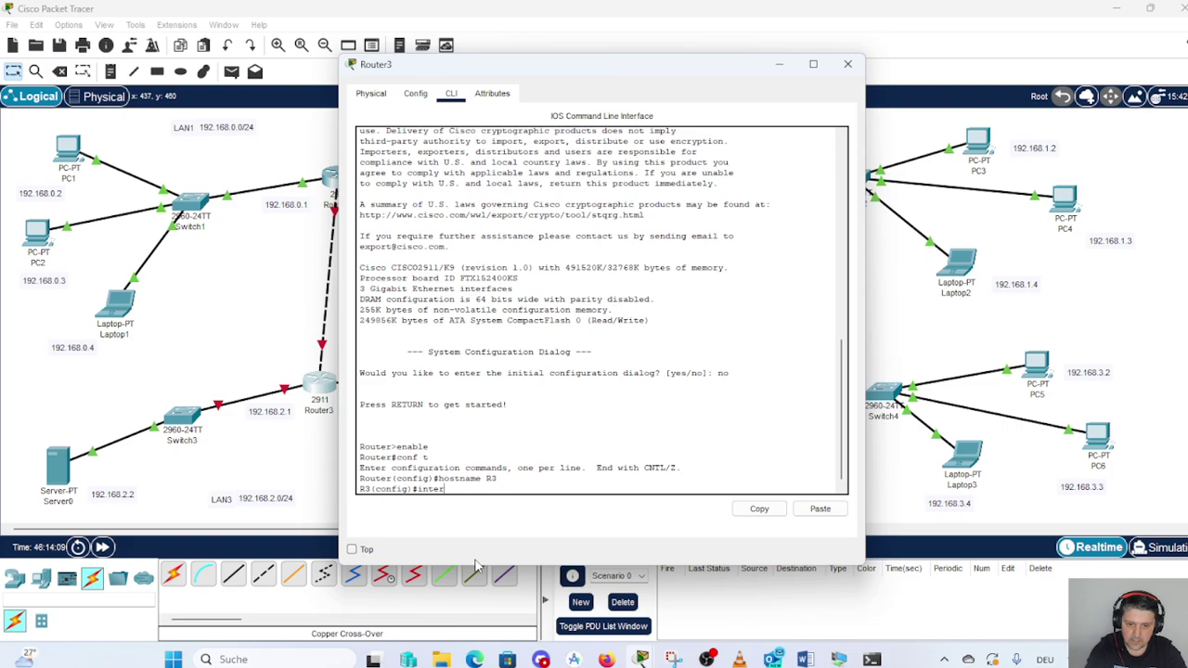
pyautogui.write('face')
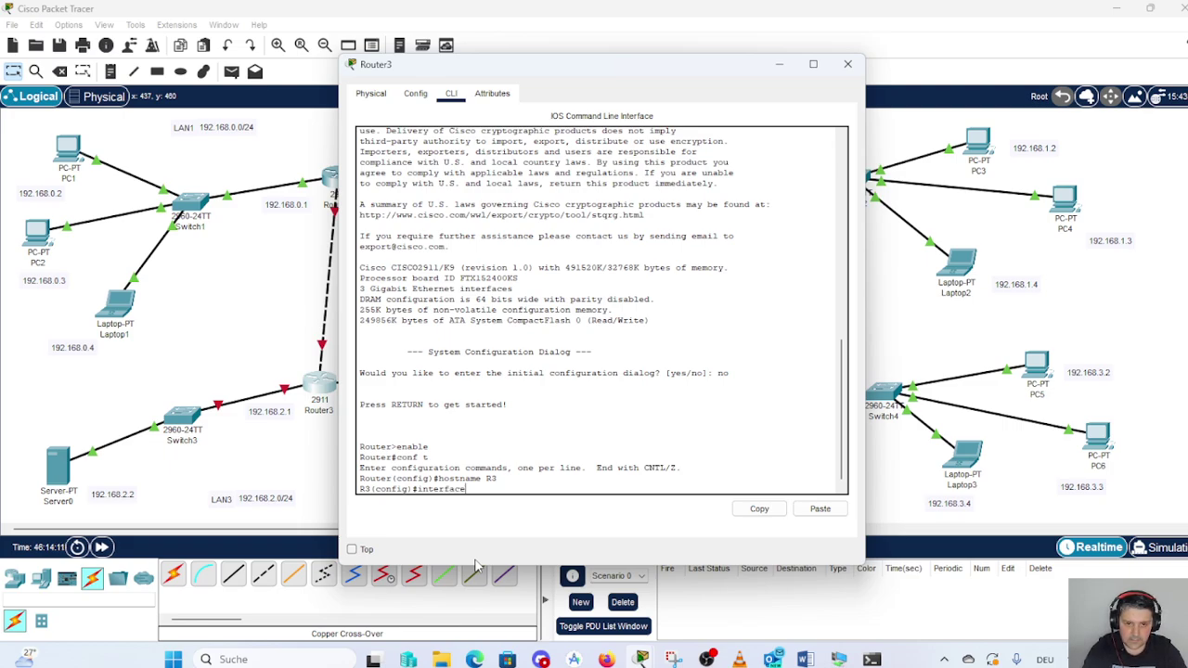
pyautogui.write(' Gi')
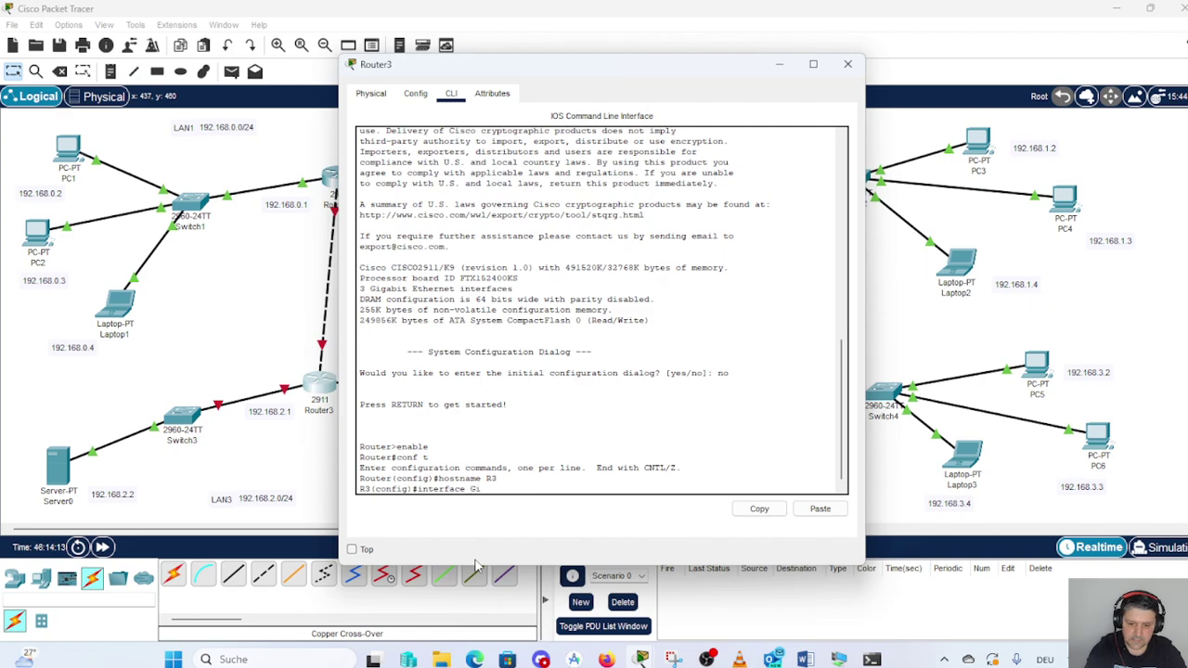
pyautogui.write('g0')
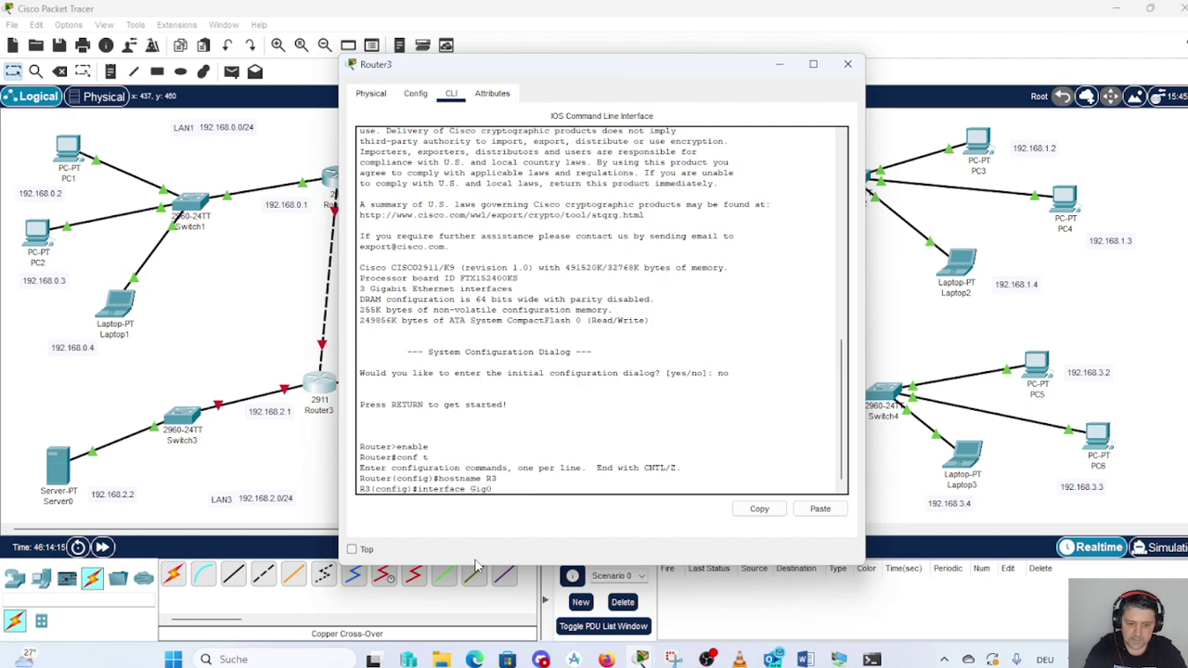
pyautogui.write('/0')
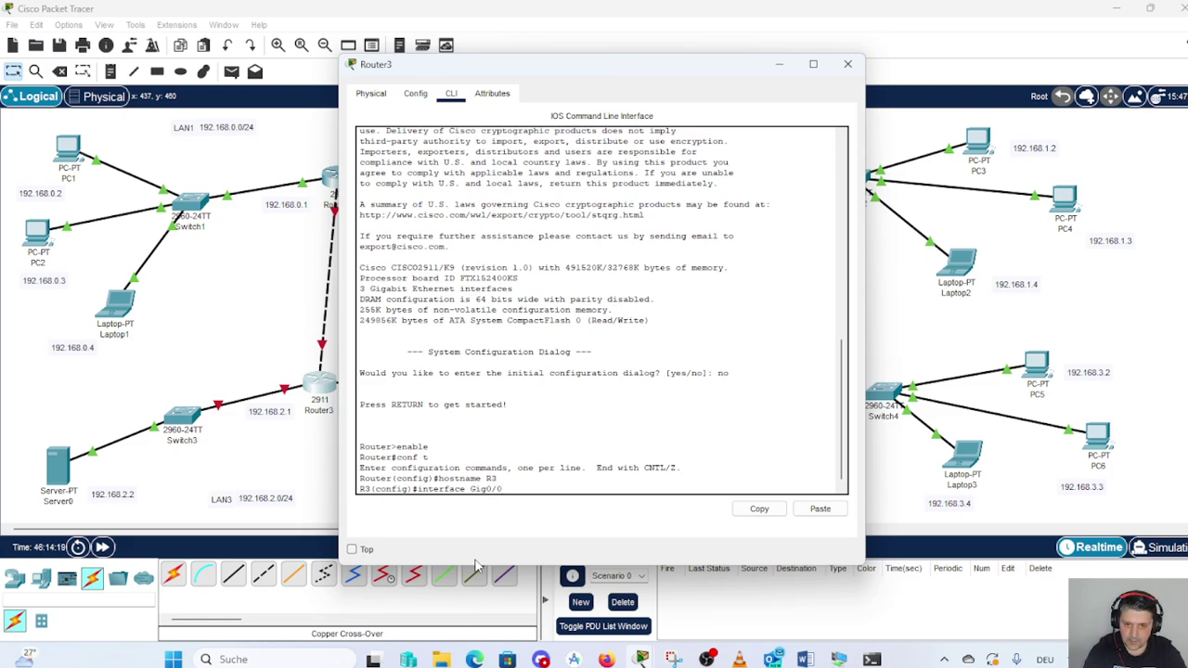
pyautogui.press('Return')
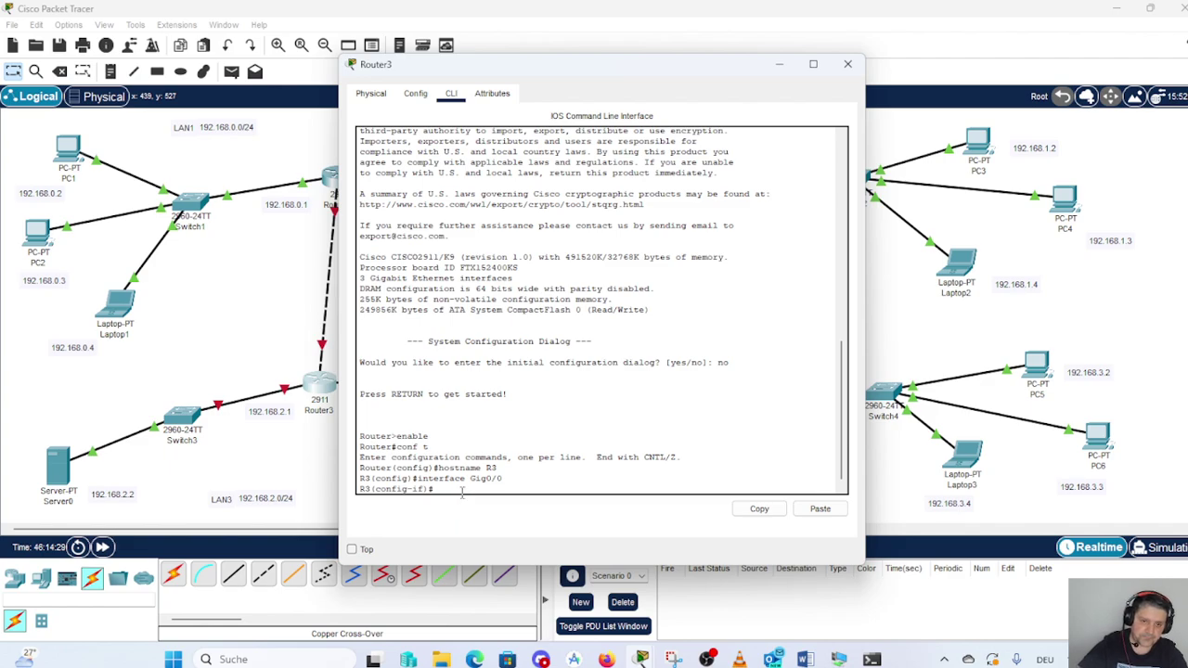
# - Assign the IP address 192.168.2.1 with mask 255.255.255.0 to R3's interface Gig0/0
pyautogui.write('ip address')
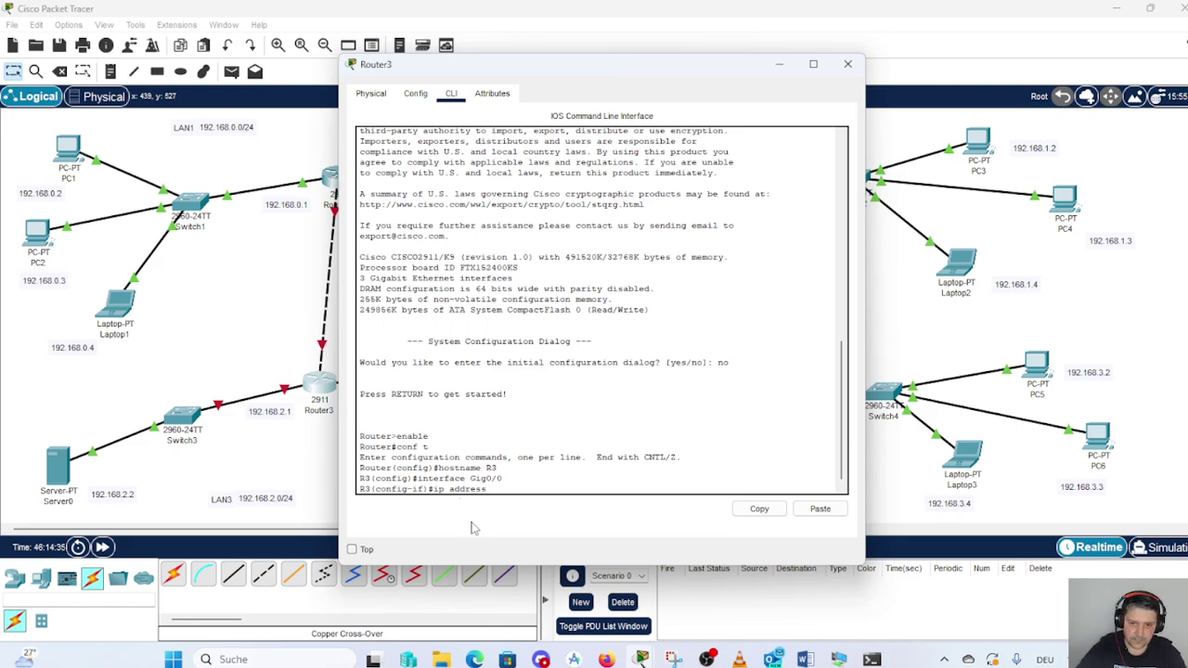
pyautogui.write(' 19')
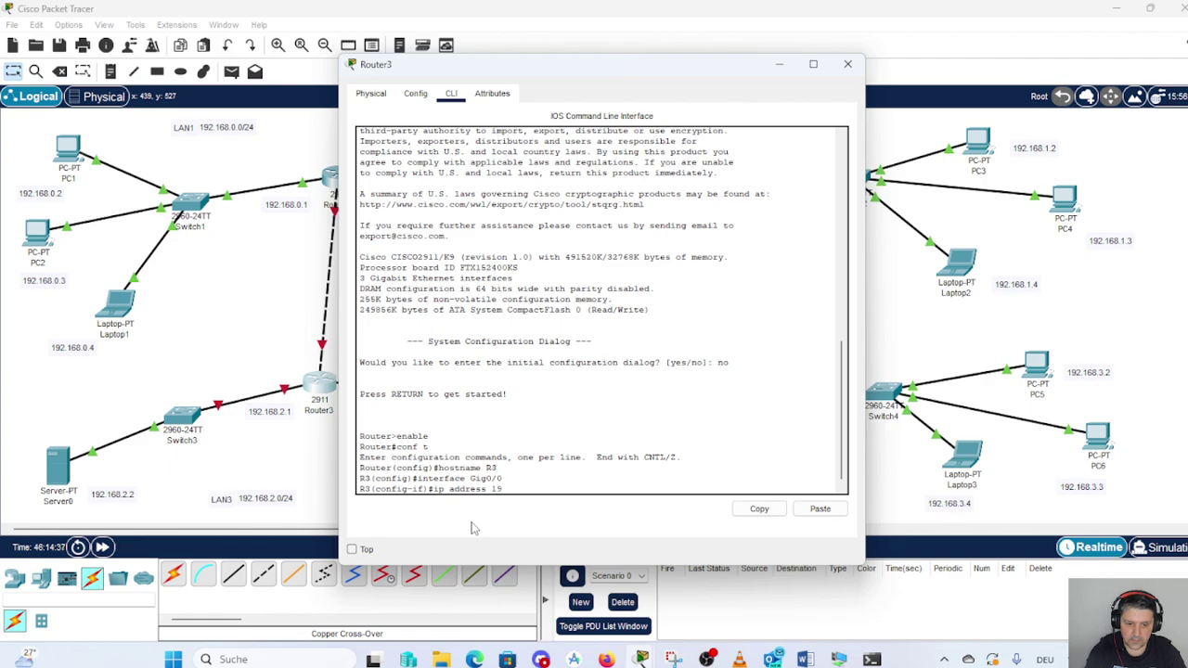
pyautogui.write('2.168')
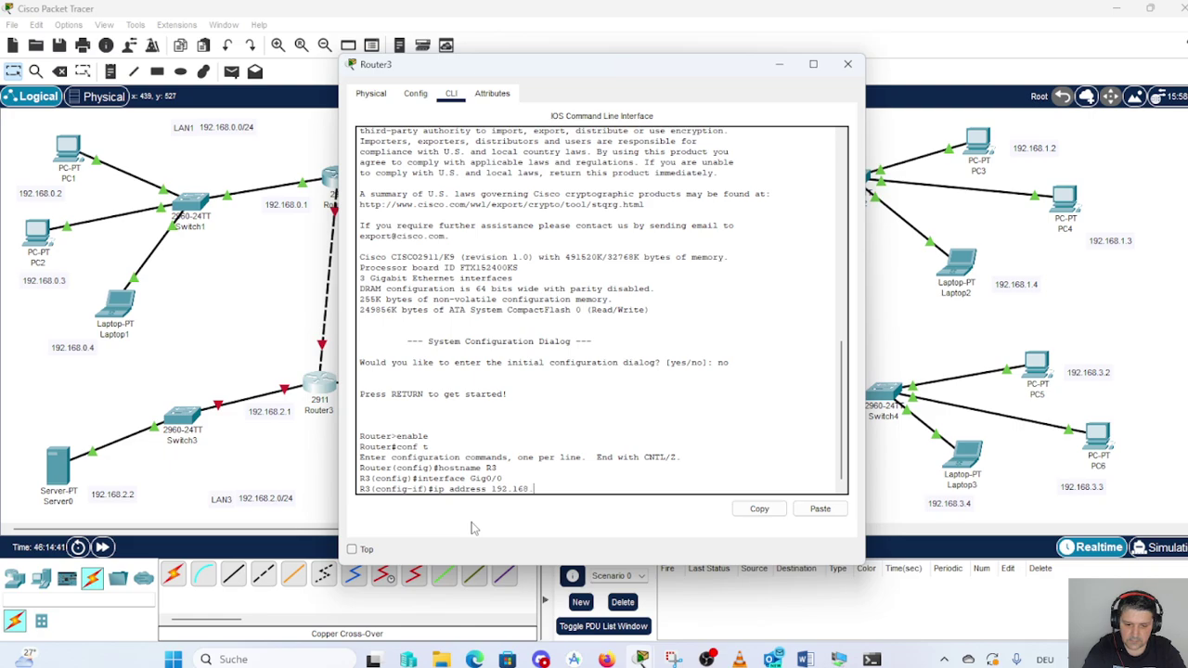
pyautogui.write('.2.1')
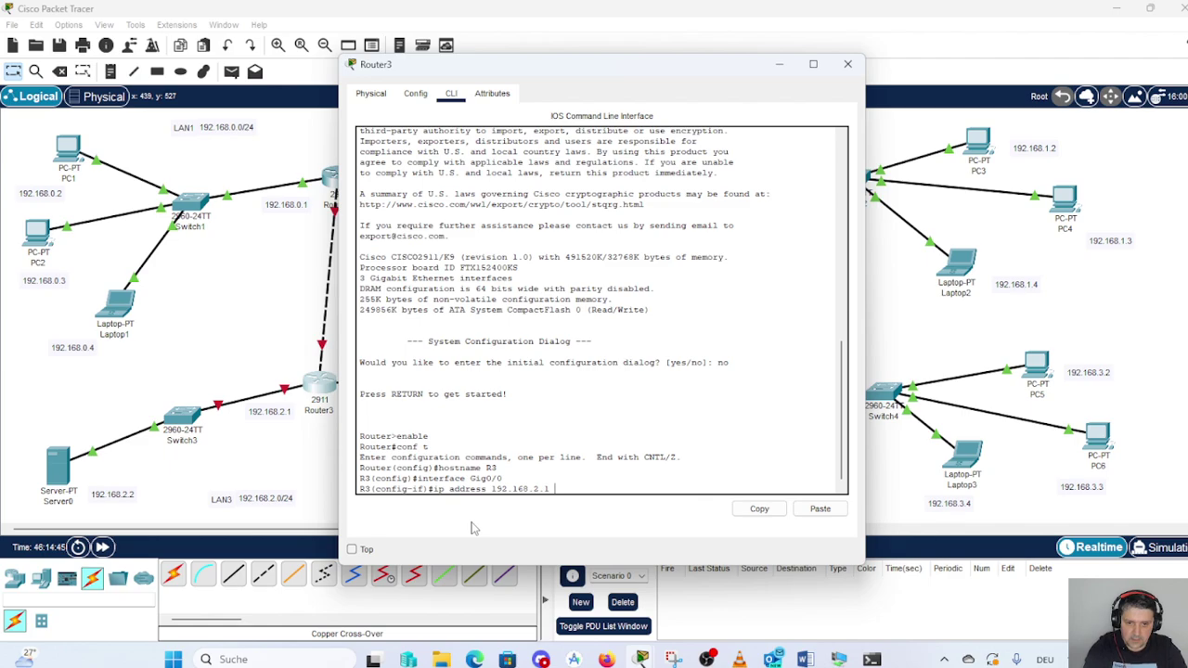
pyautogui.write(' 2')
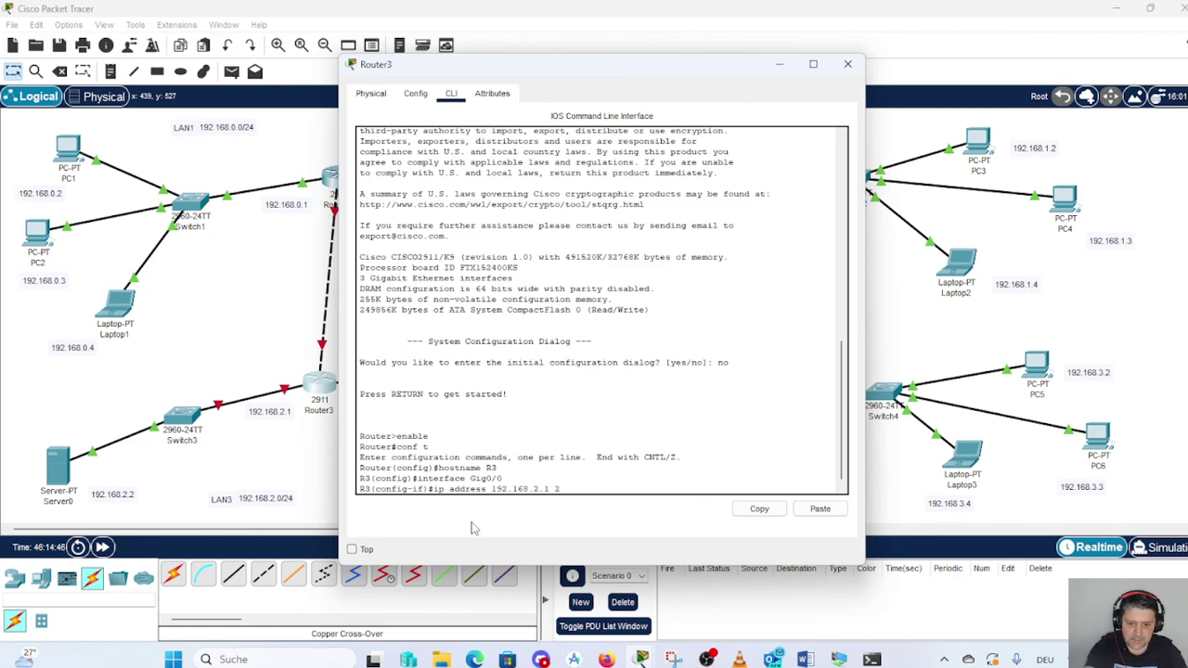
pyautogui.write('55.2')
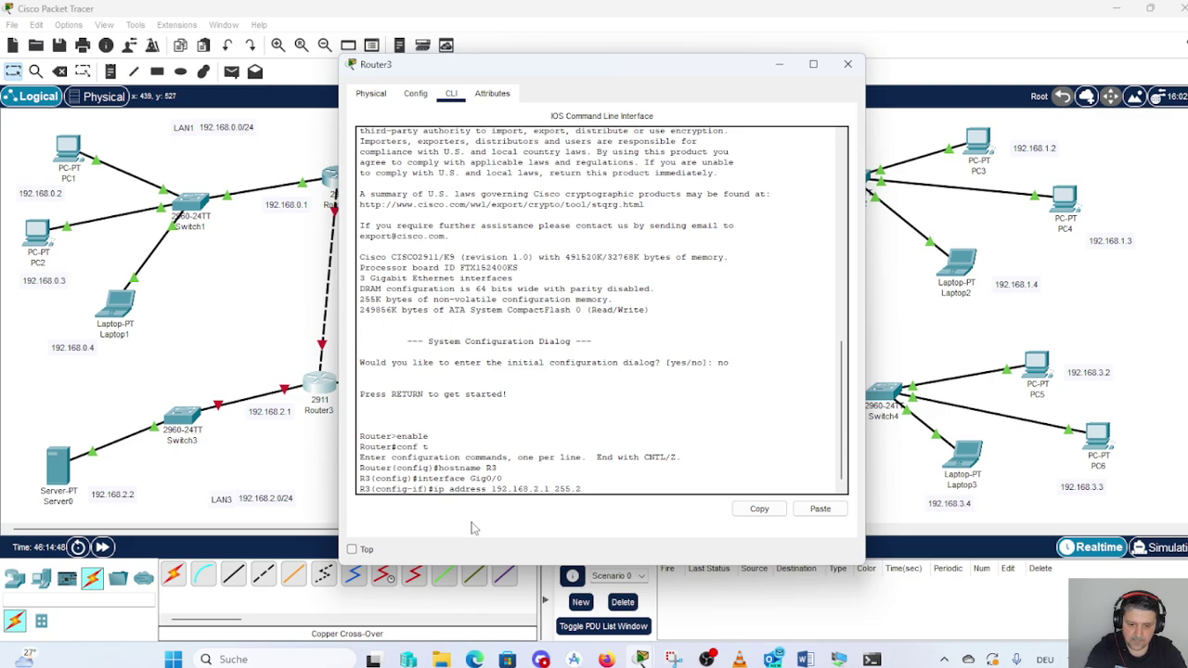
pyautogui.write('55.255.2')
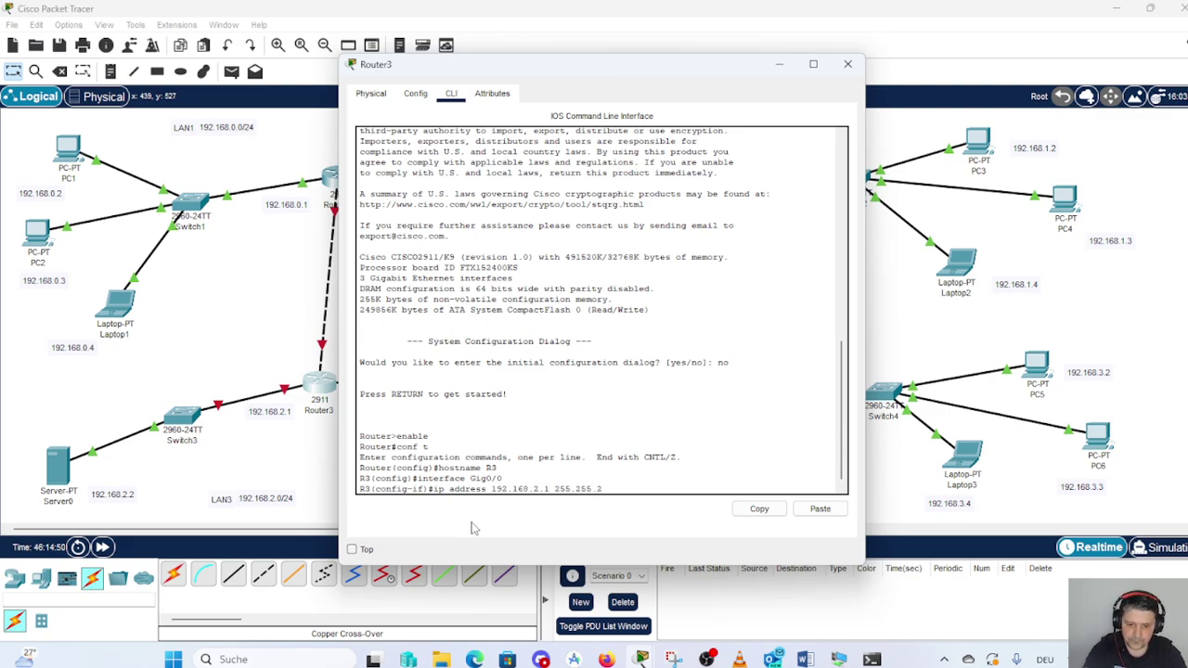
pyautogui.write('.0')
pyautogui.press('Return')
# - Enable R3's interface Gig0/0 with the no sh command
pyautogui.write('nfig-if)#n')
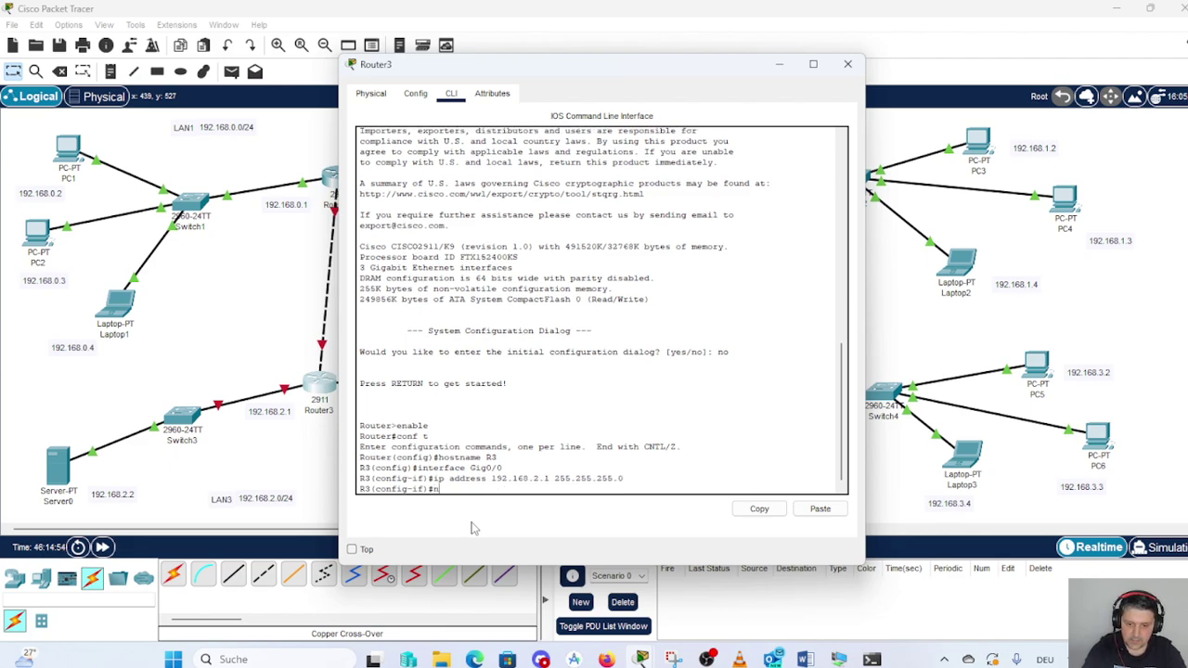
pyautogui.write('o s')
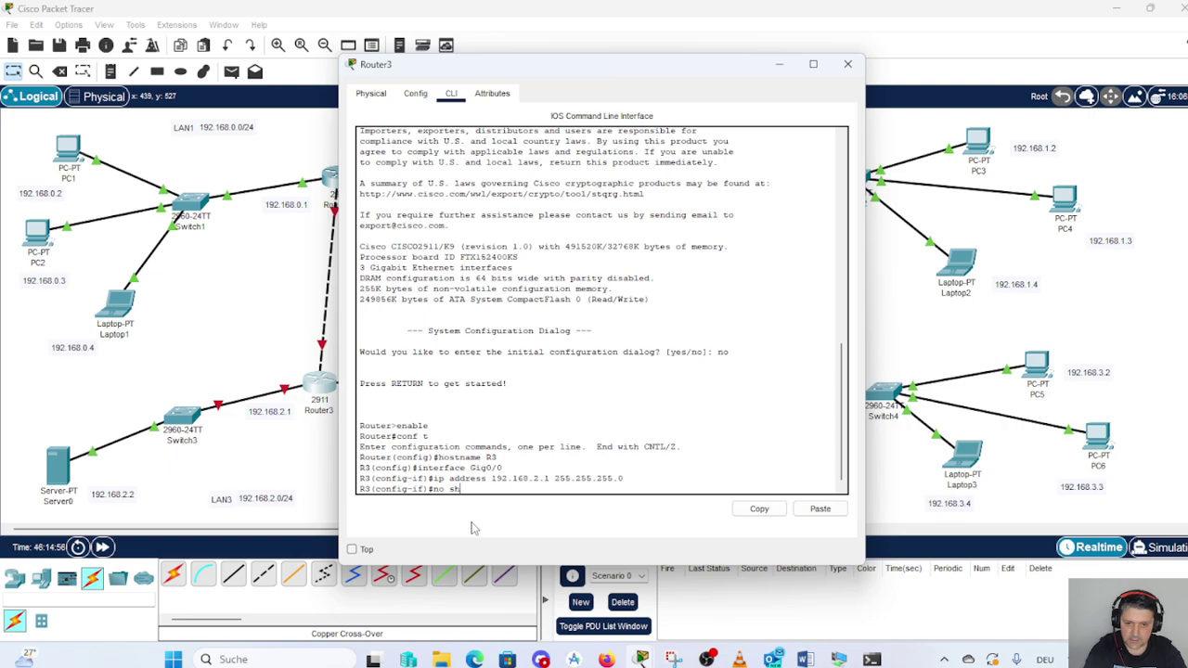
pyautogui.write('h')
pyautogui.press('Return')
pyautogui.press('Return')
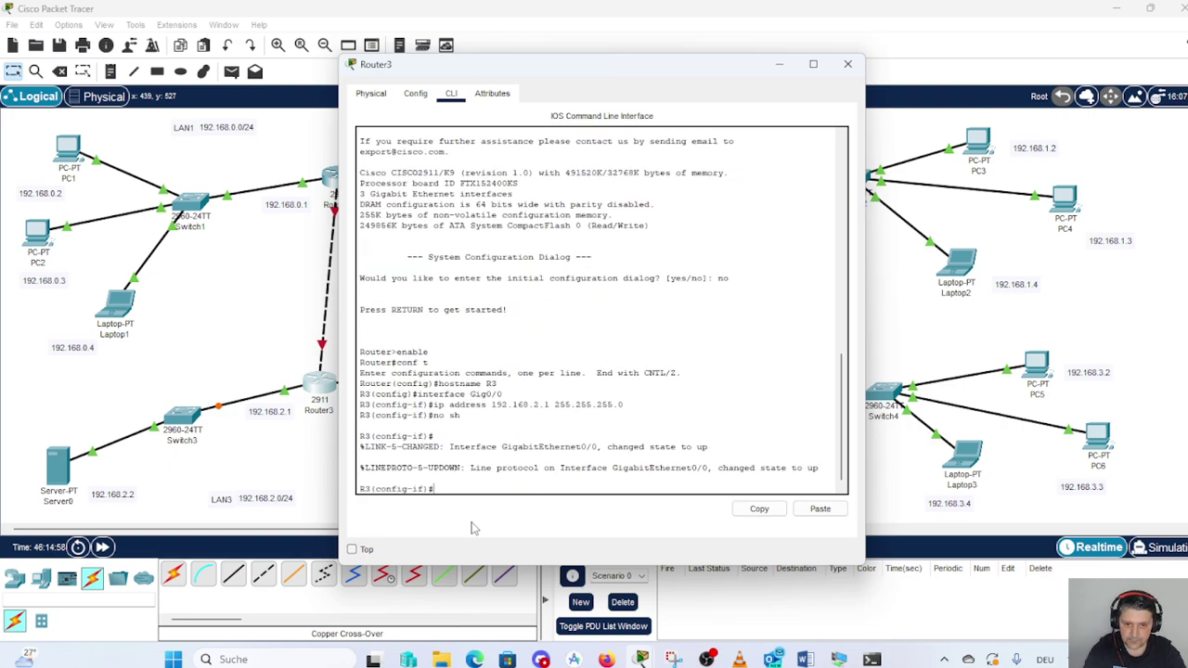
# - Check R3's interface summary with do sh ip int brief, then inspect Router3's links in the topology
pyautogui.write('do sh')
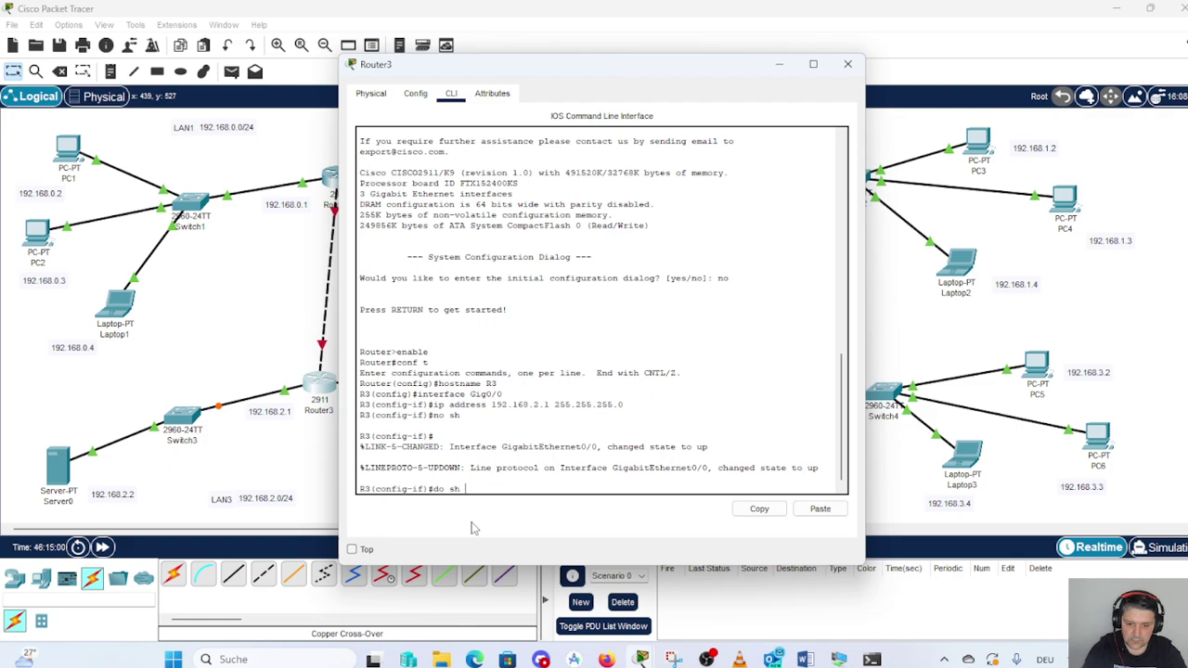
pyautogui.write(' ip int brief')
pyautogui.press('Return')
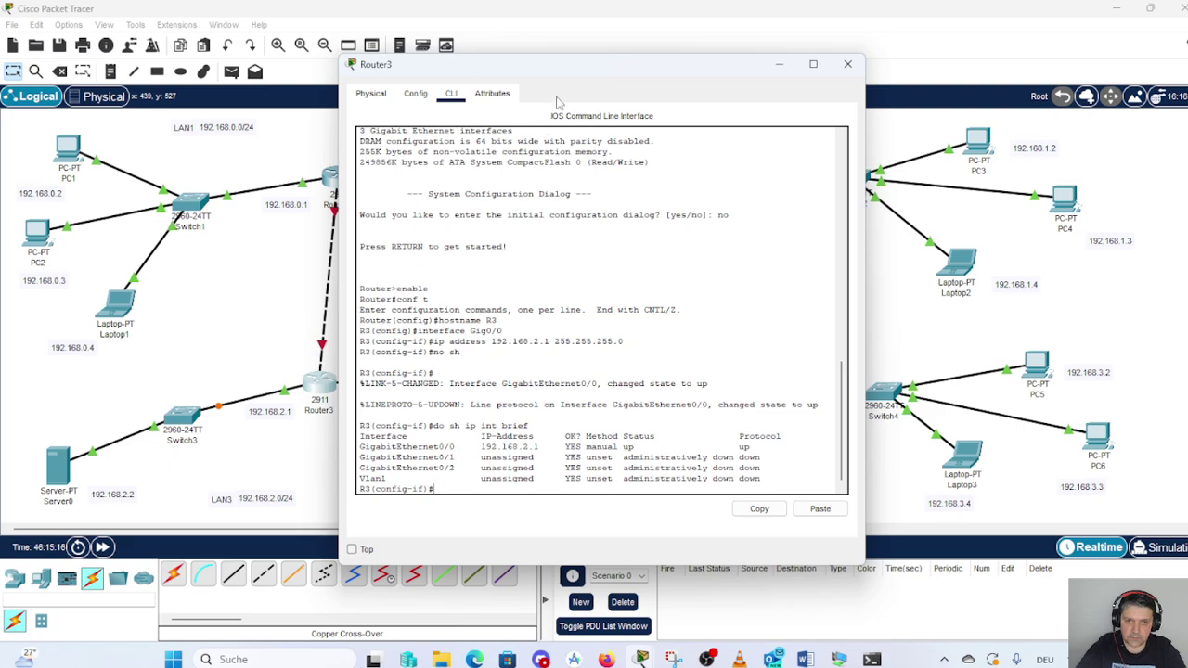
pyautogui.moveTo(563, 79); pyautogui.dragTo(684, 77)
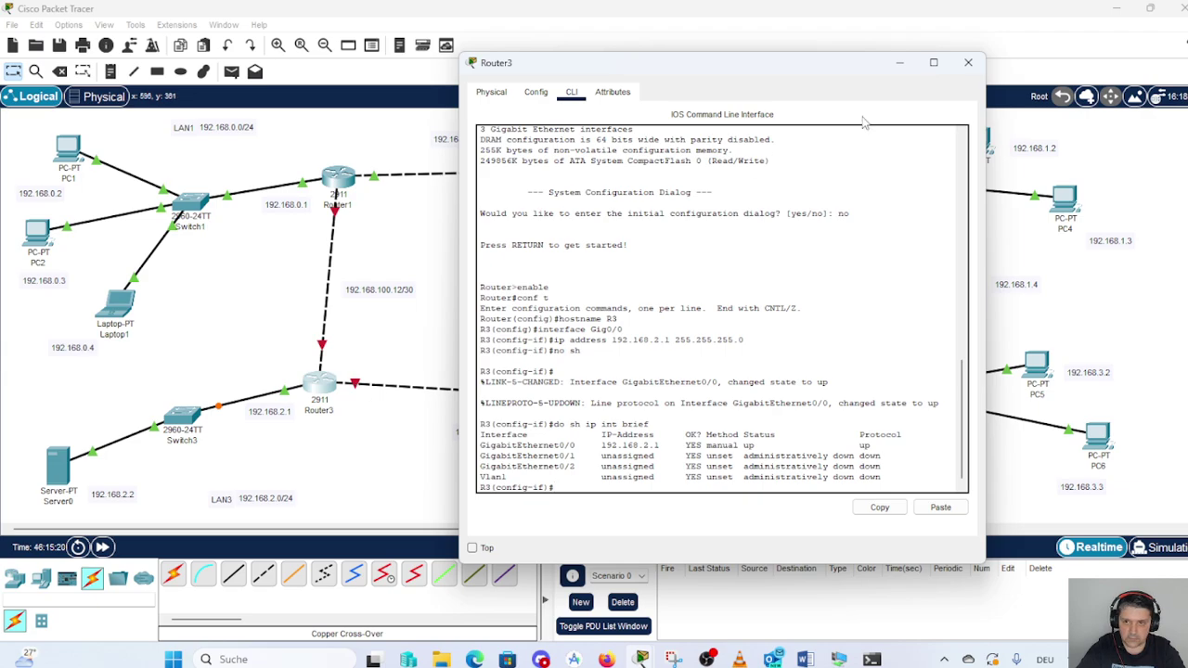
pyautogui.click(900, 63)
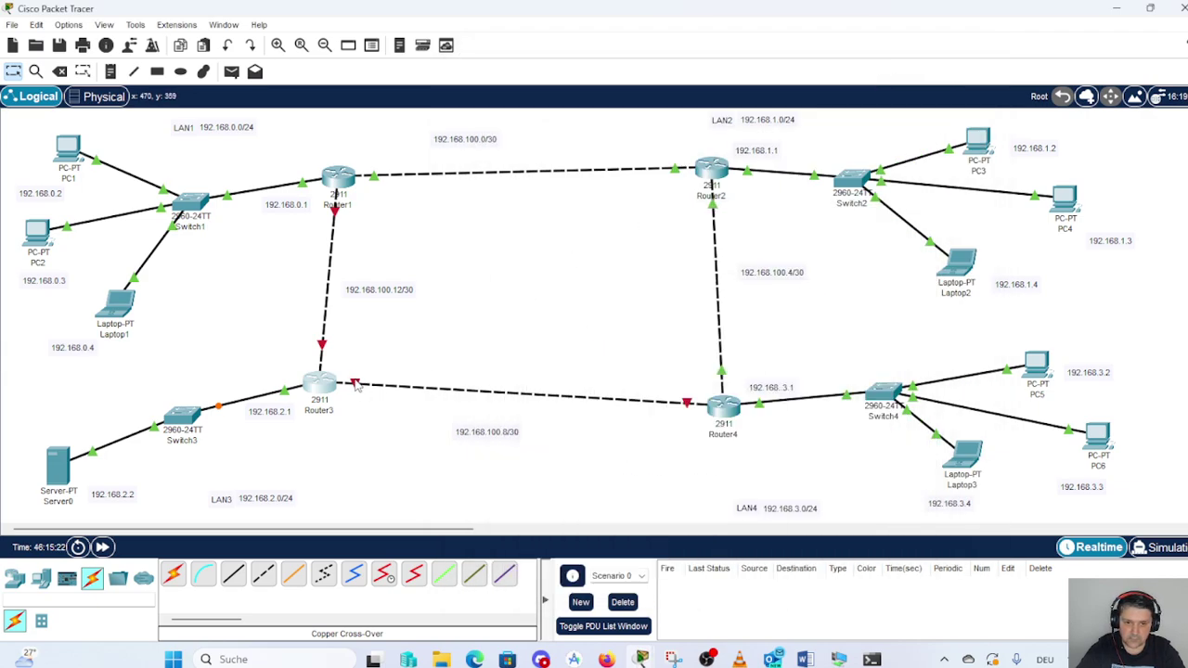
pyautogui.moveTo(357, 386)
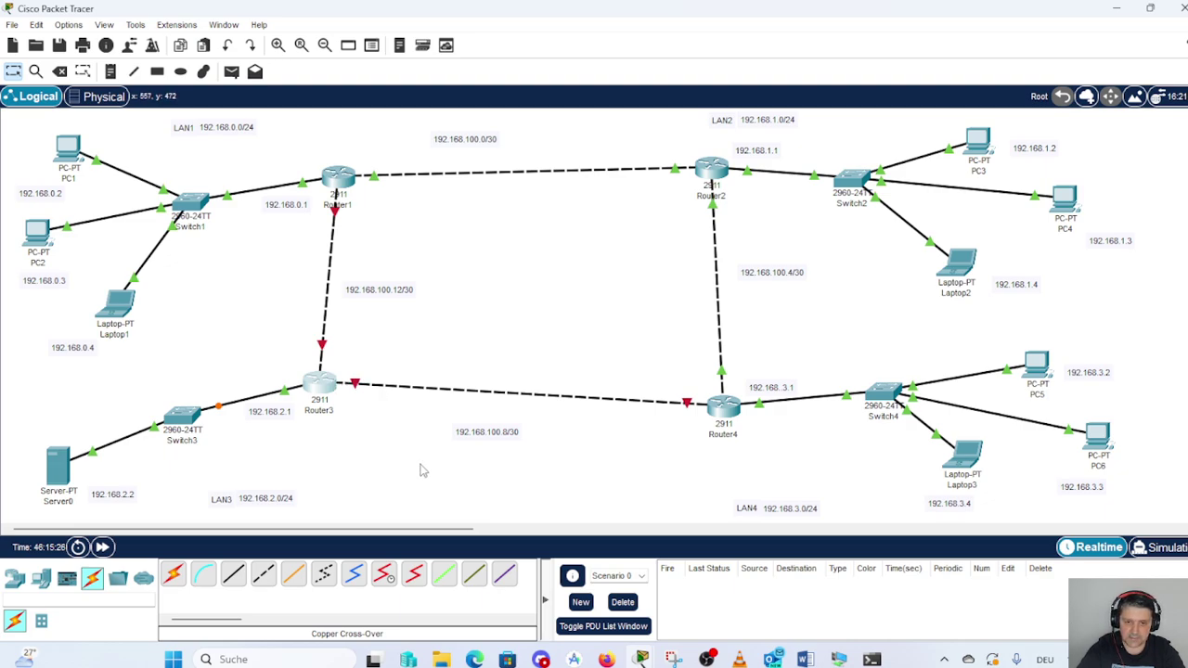
# - Return to Router3's CLI, exit Gig0/0 and enter interface configuration mode for Gig0/1
pyautogui.moveTo(649, 662)
pyautogui.click(707, 577)
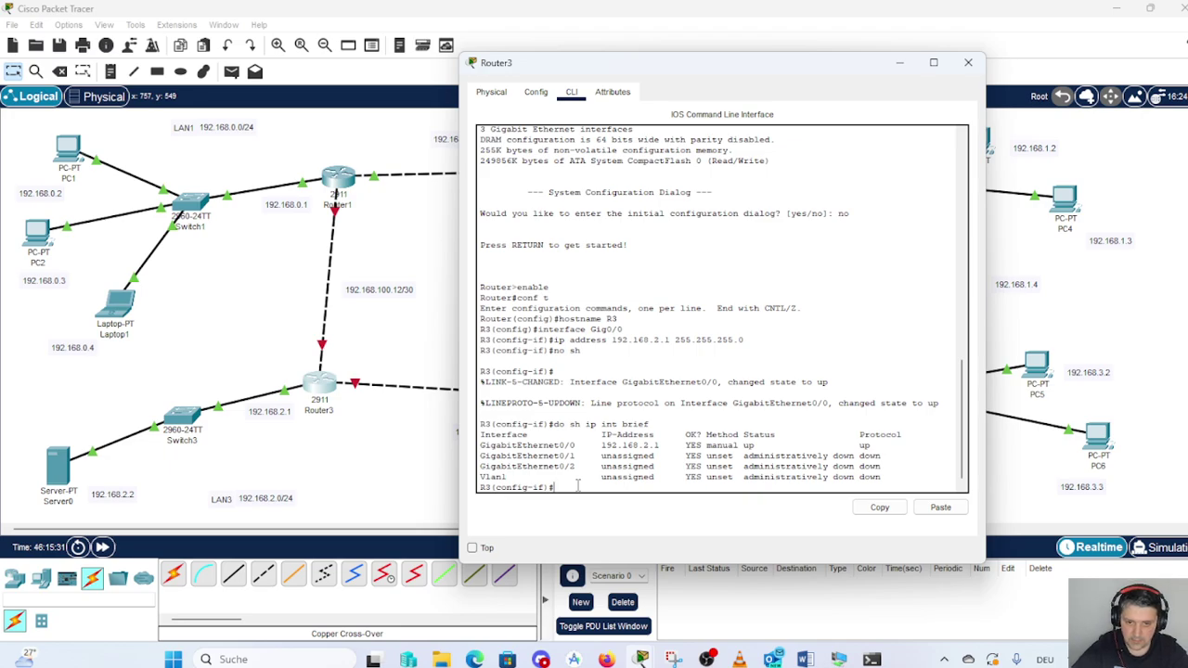
pyautogui.write('ex')
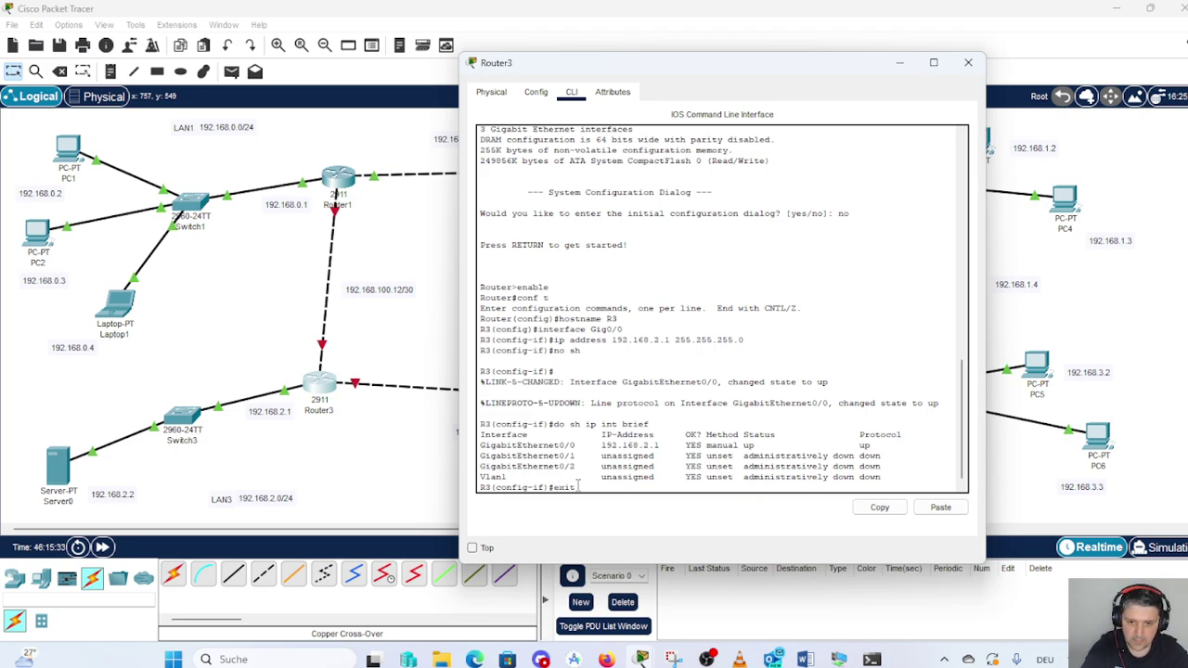
pyautogui.write('it')
pyautogui.press('Return')
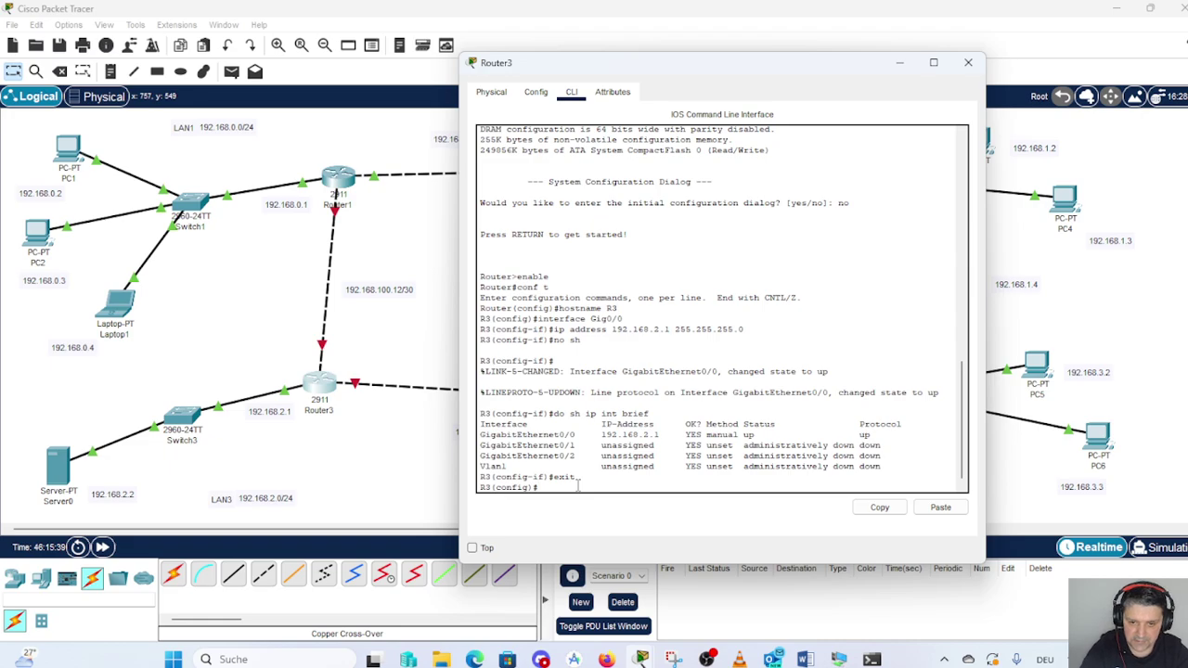
pyautogui.write('interface')
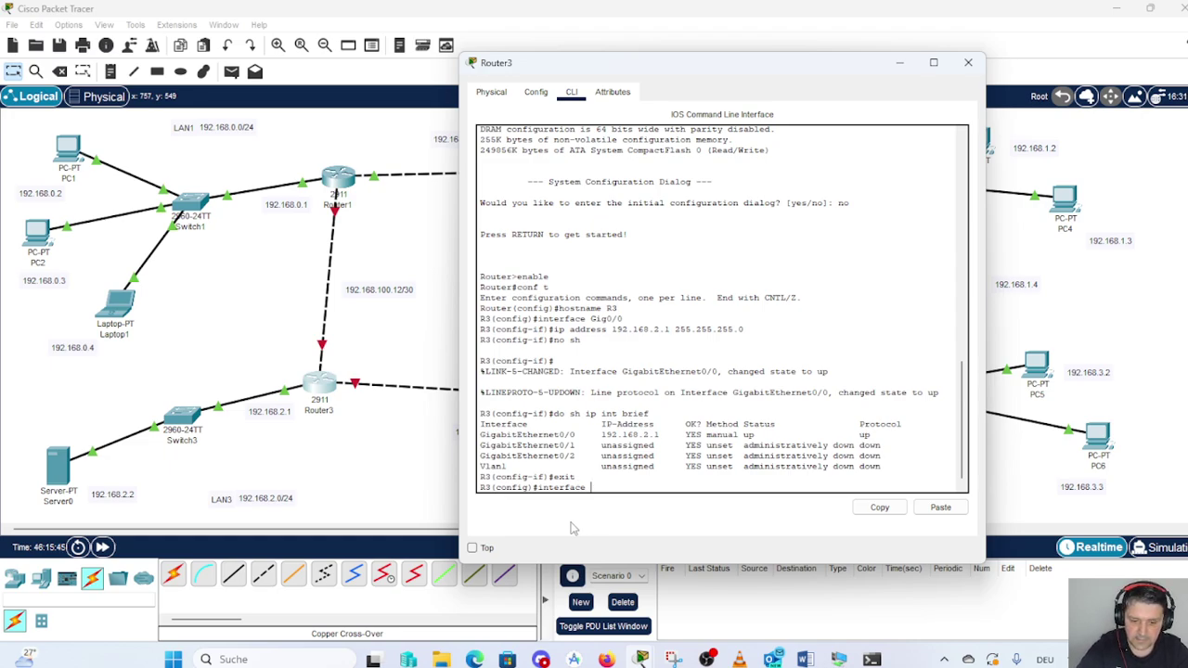
pyautogui.write(' Gig')
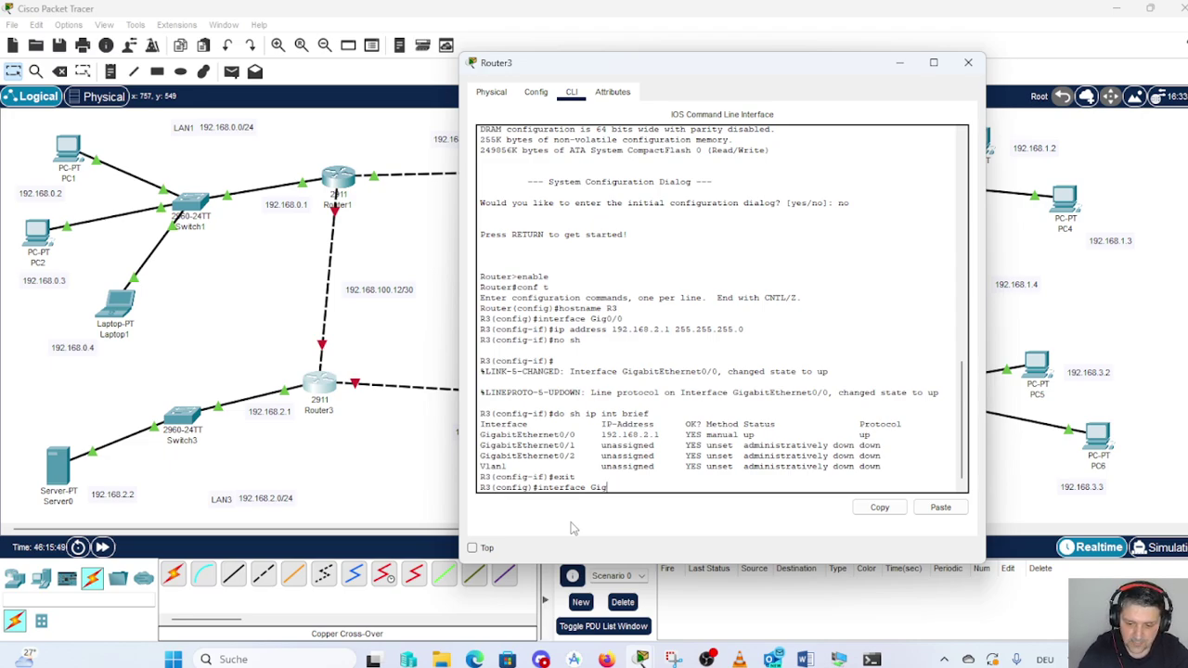
pyautogui.write('0/1')
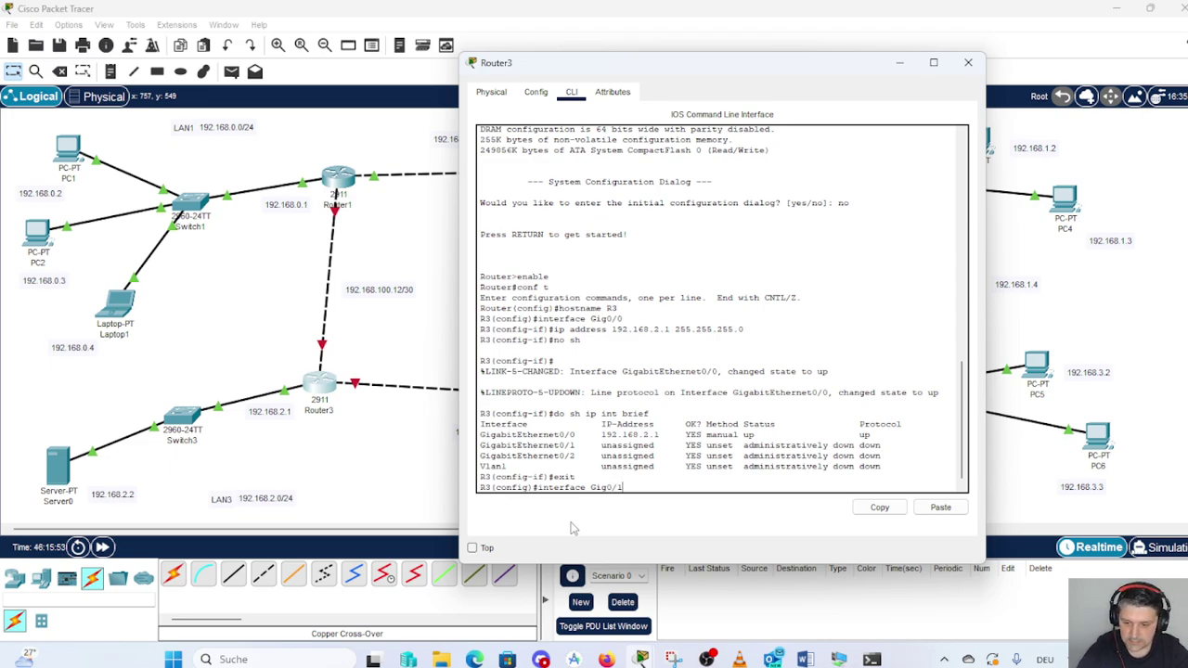
pyautogui.press('Return')
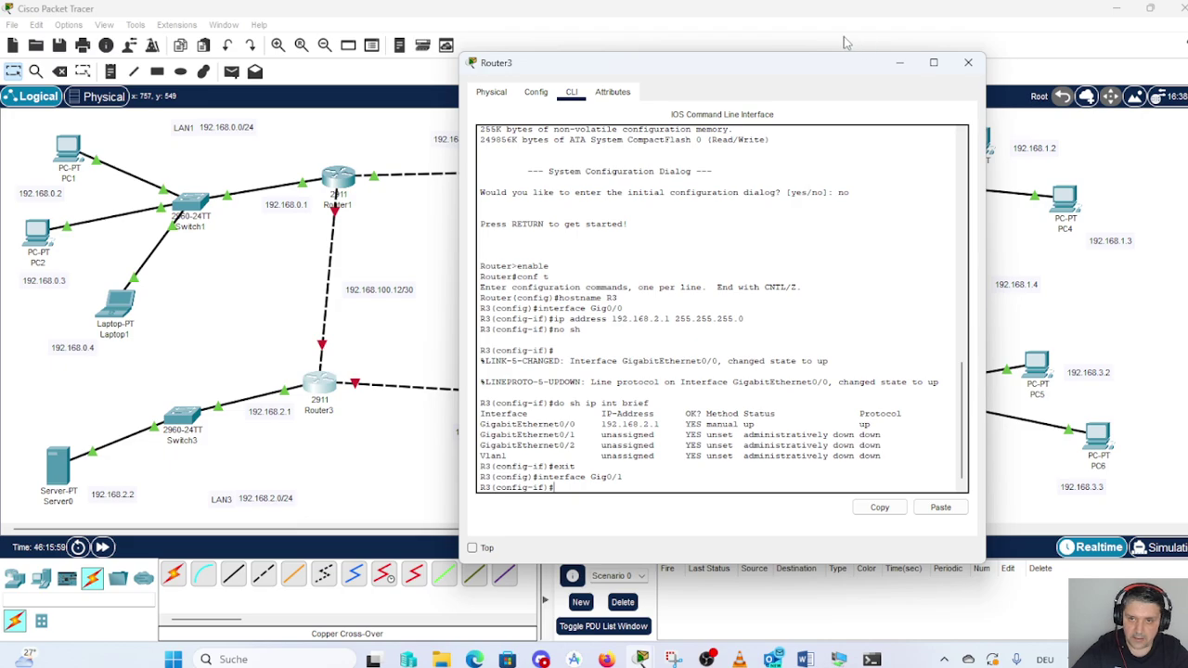
# - Assign the IP address 192.168.100.10 with mask 255.255.255.252 to R3's interface Gig0/1
pyautogui.moveTo(760, 73); pyautogui.dragTo(862, 38)
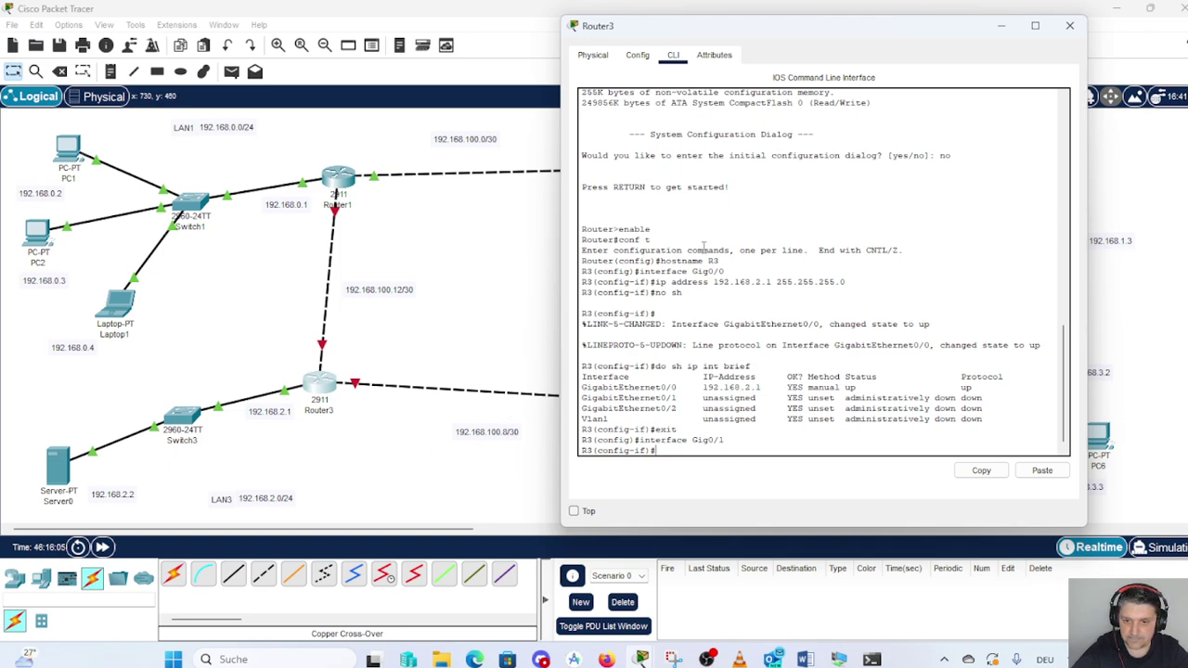
pyautogui.write('ip')
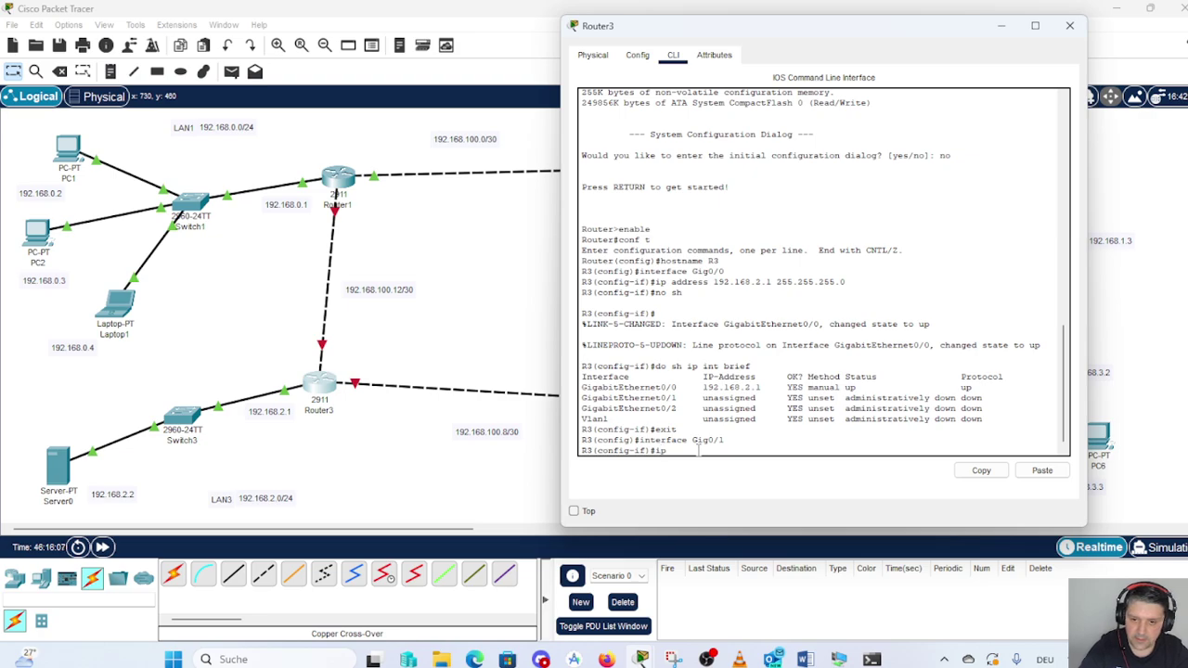
pyautogui.write(' a')
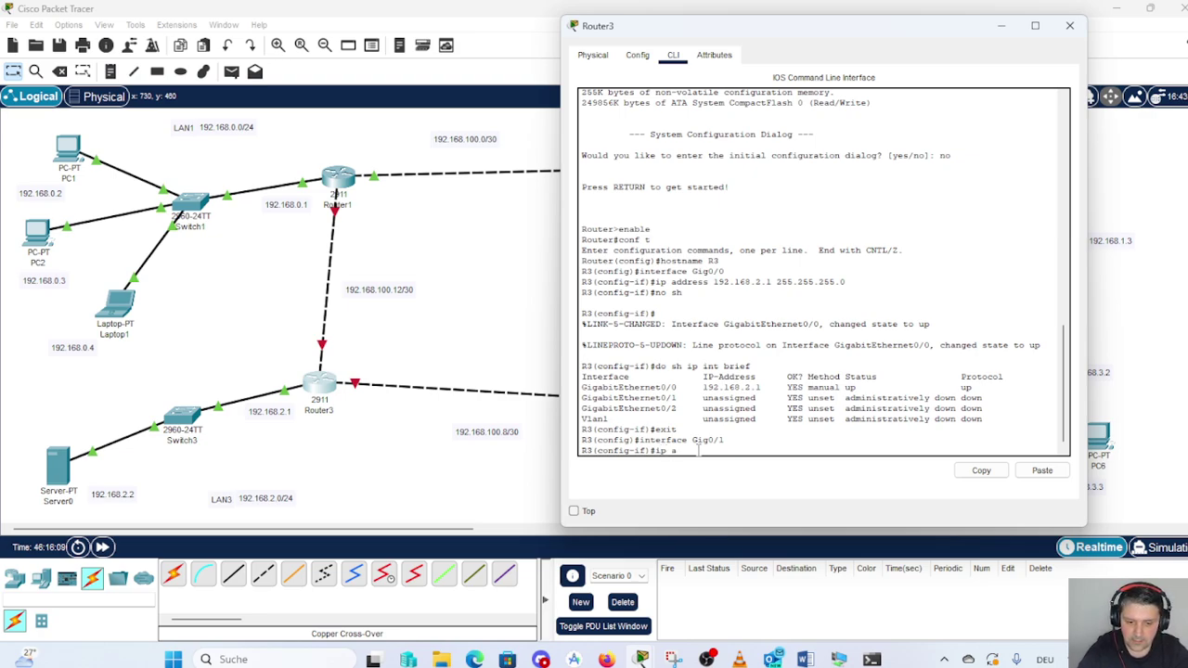
pyautogui.write('ddress')
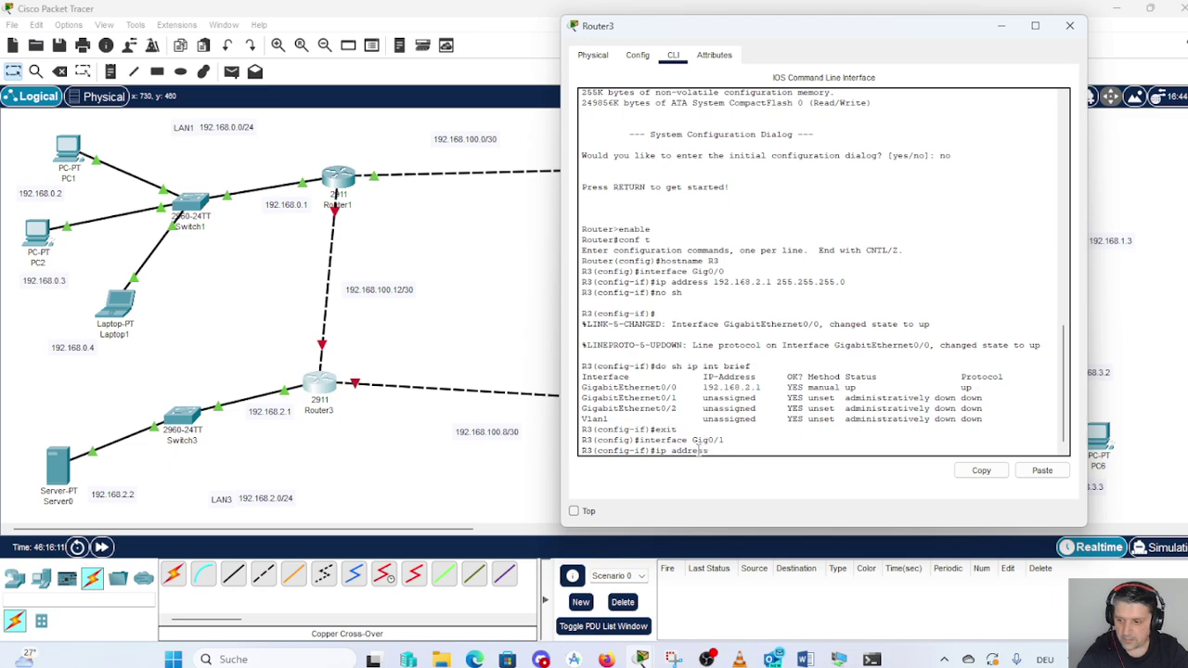
pyautogui.moveTo(706, 659)
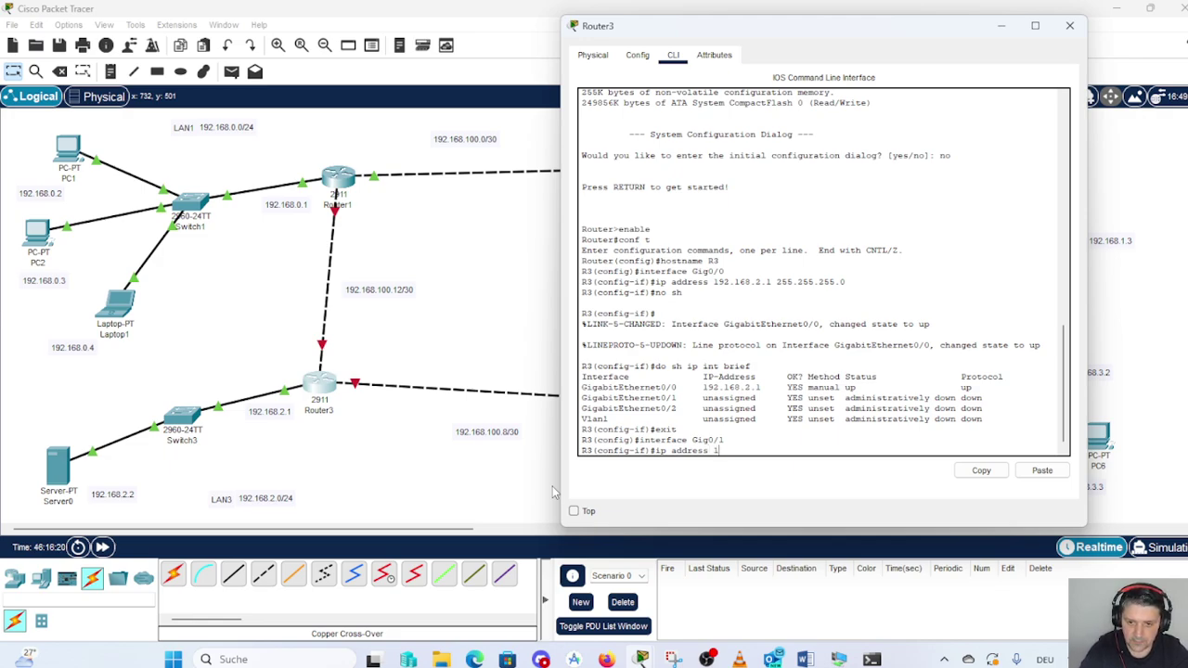
pyautogui.write('92')
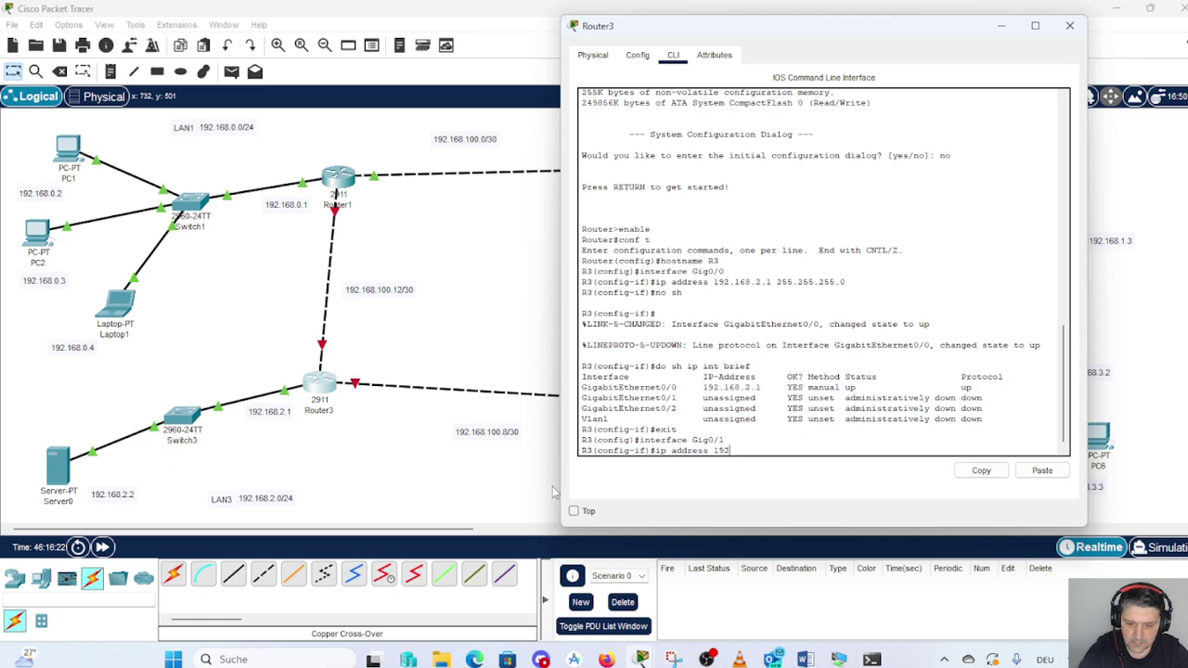
pyautogui.write('.168.1')
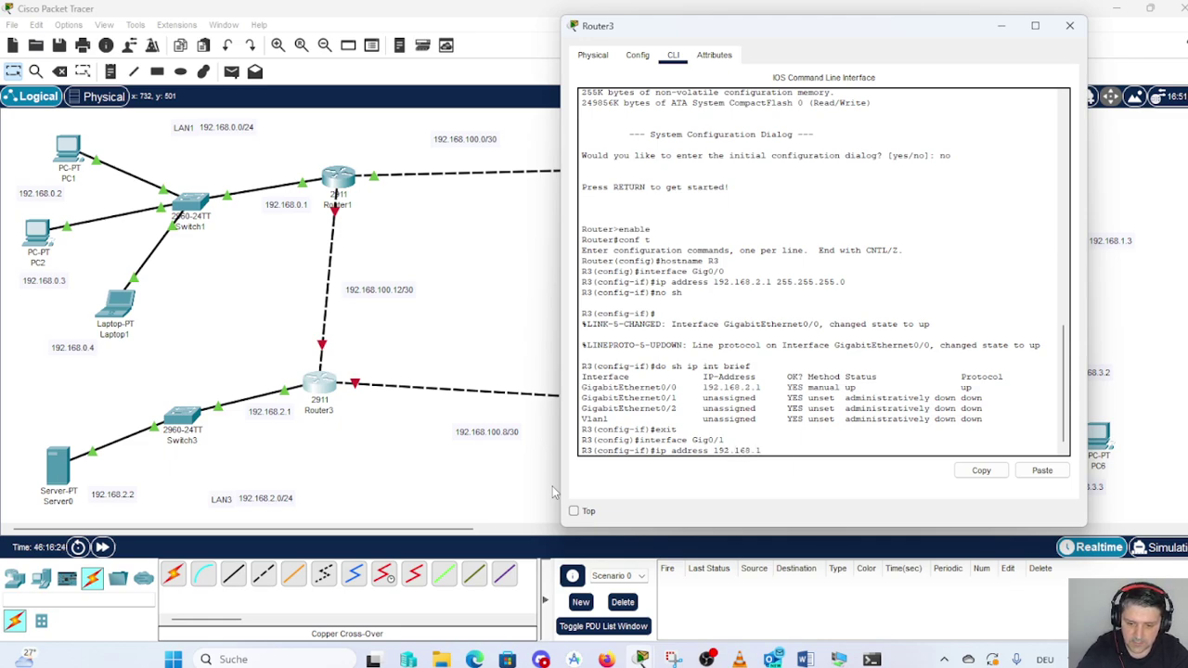
pyautogui.write('00')
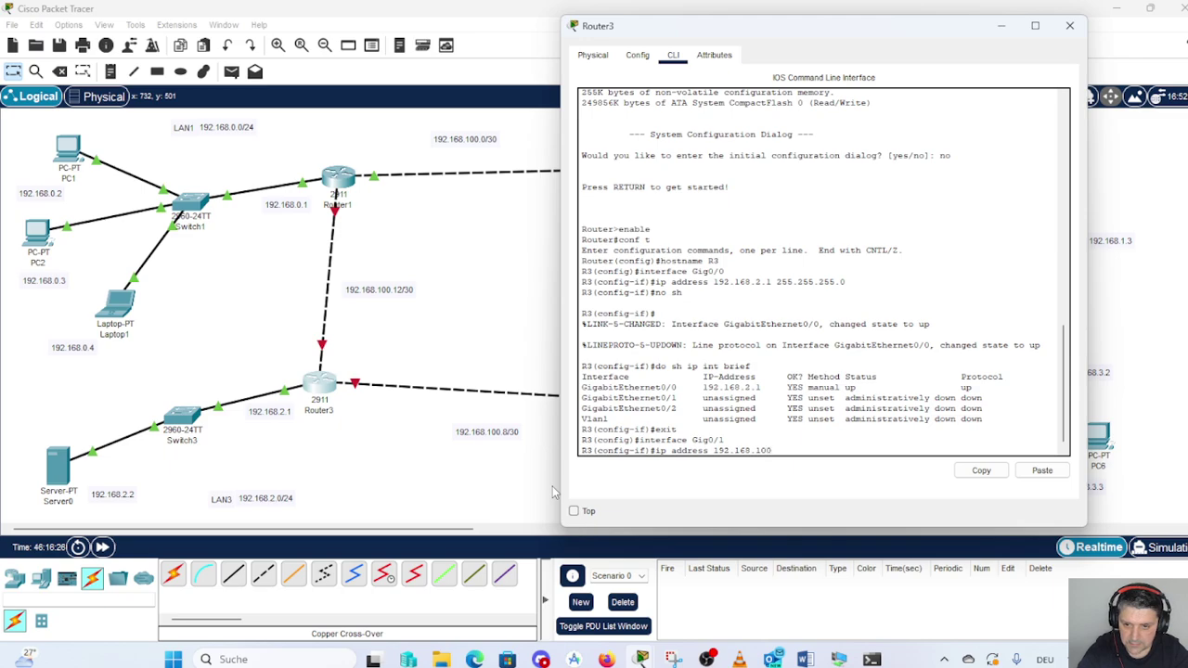
pyautogui.write('.10')
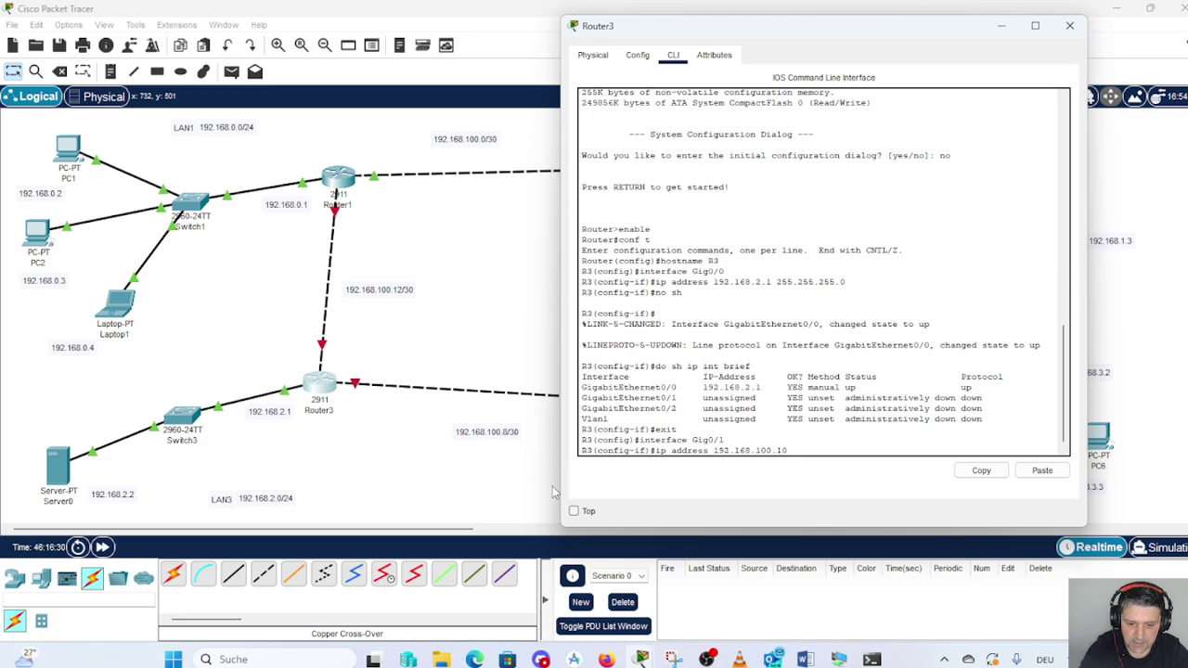
pyautogui.write(' 255')
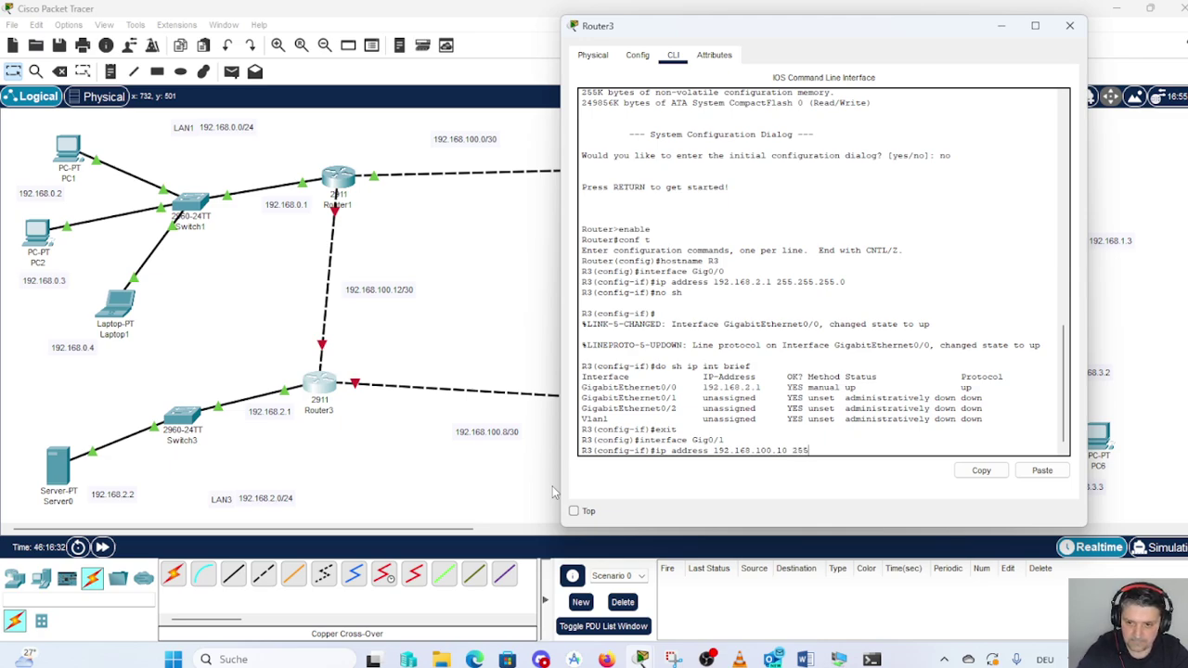
pyautogui.write('.255')
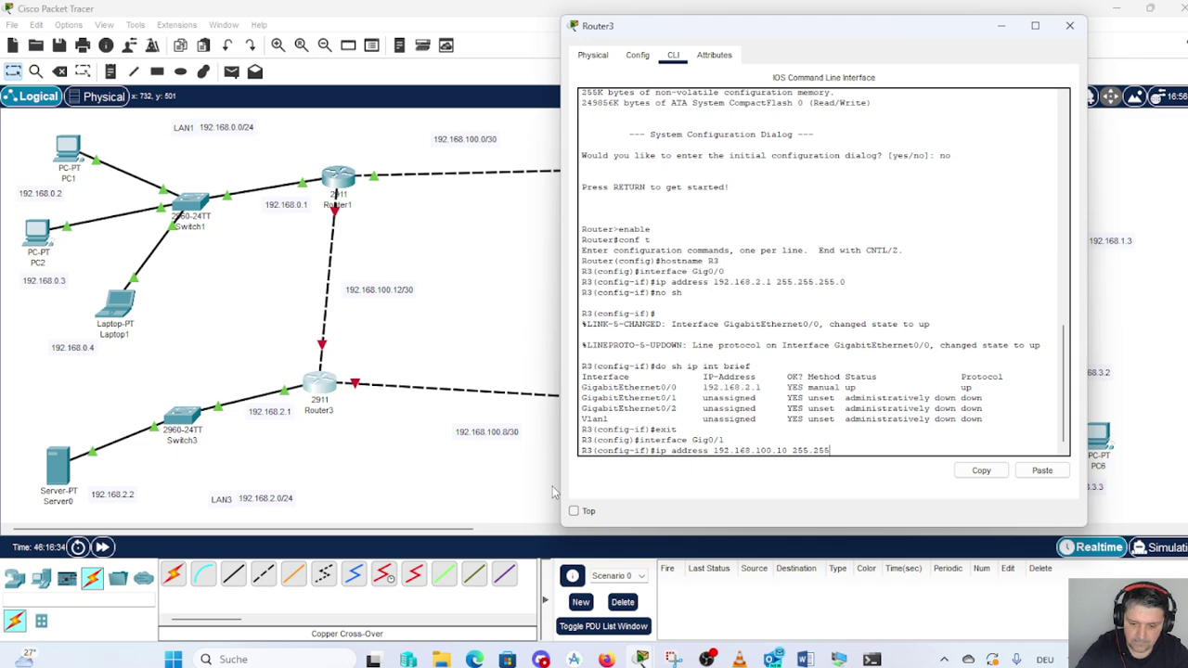
pyautogui.write('.255')
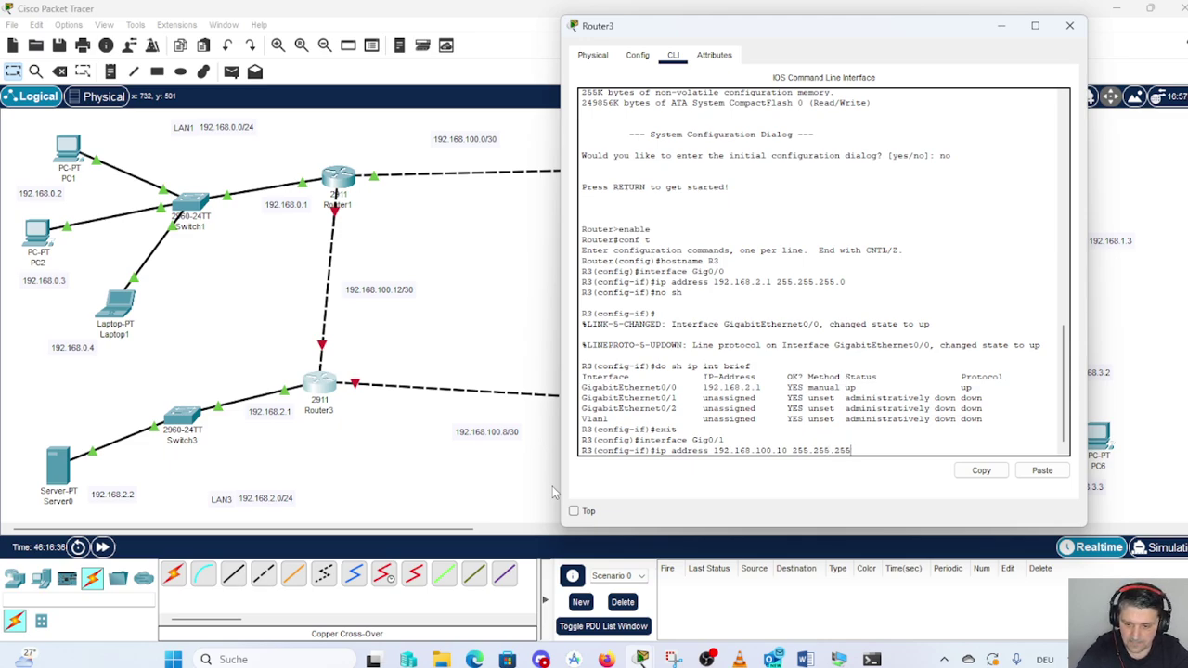
pyautogui.write('.252')
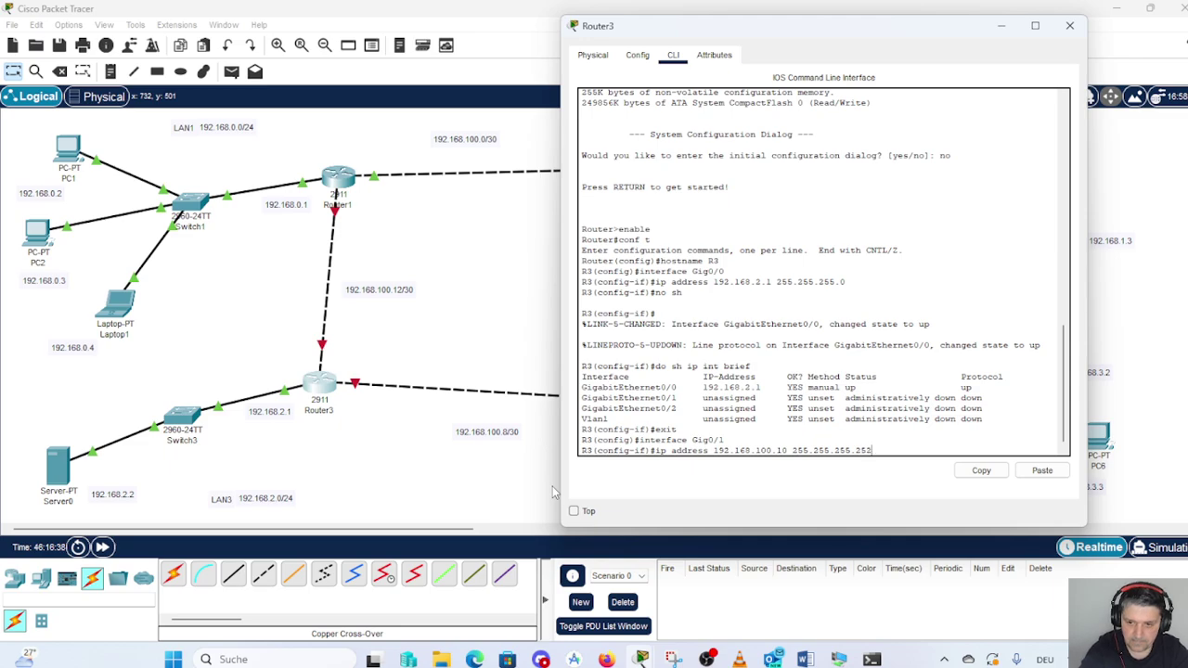
pyautogui.press('Return')
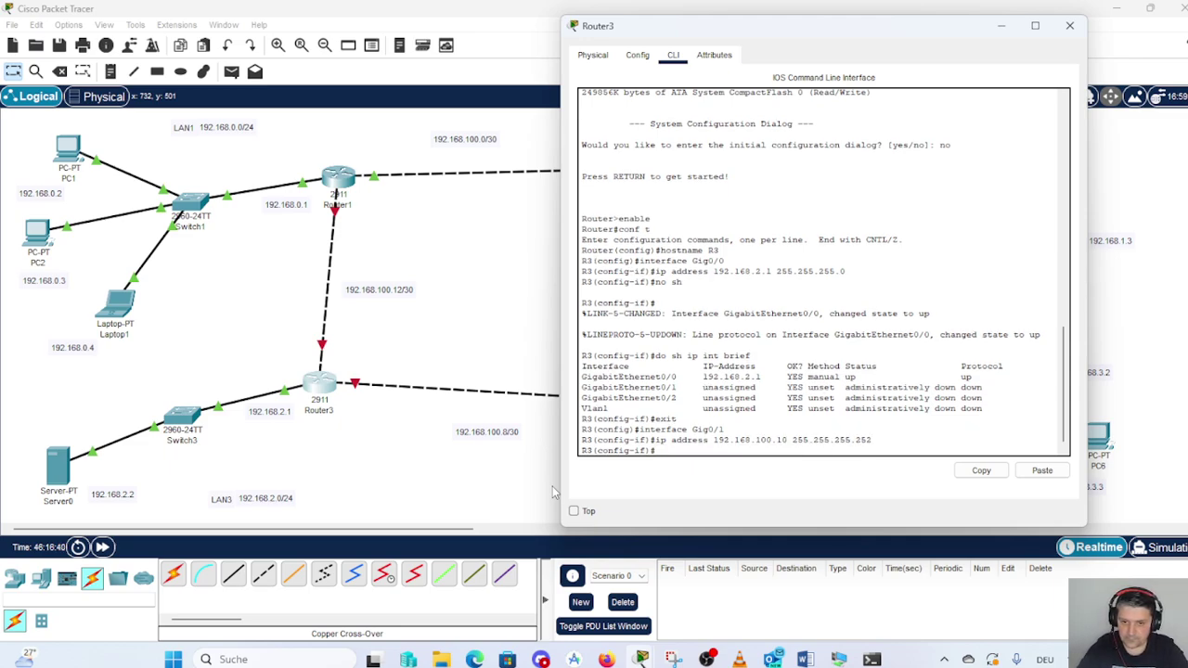
# - Enable R3's interface Gig0/1 with no sh and bring the whole topology into view to check the Router3–Router4 link
pyautogui.write('no sh')
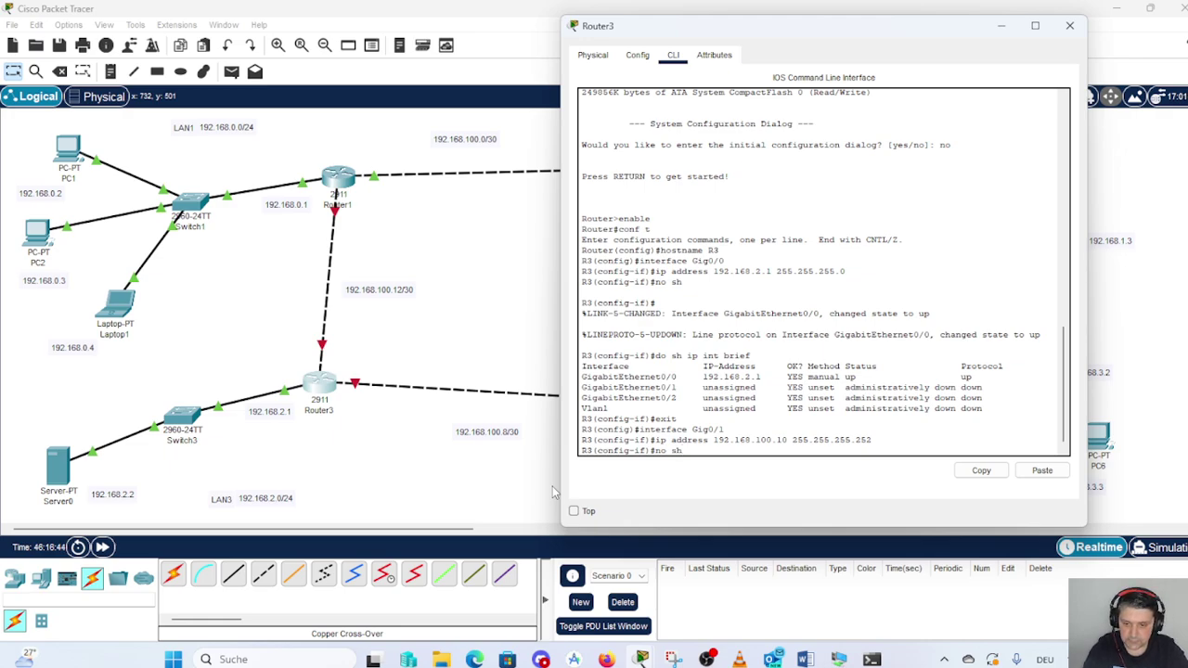
pyautogui.press('Return')
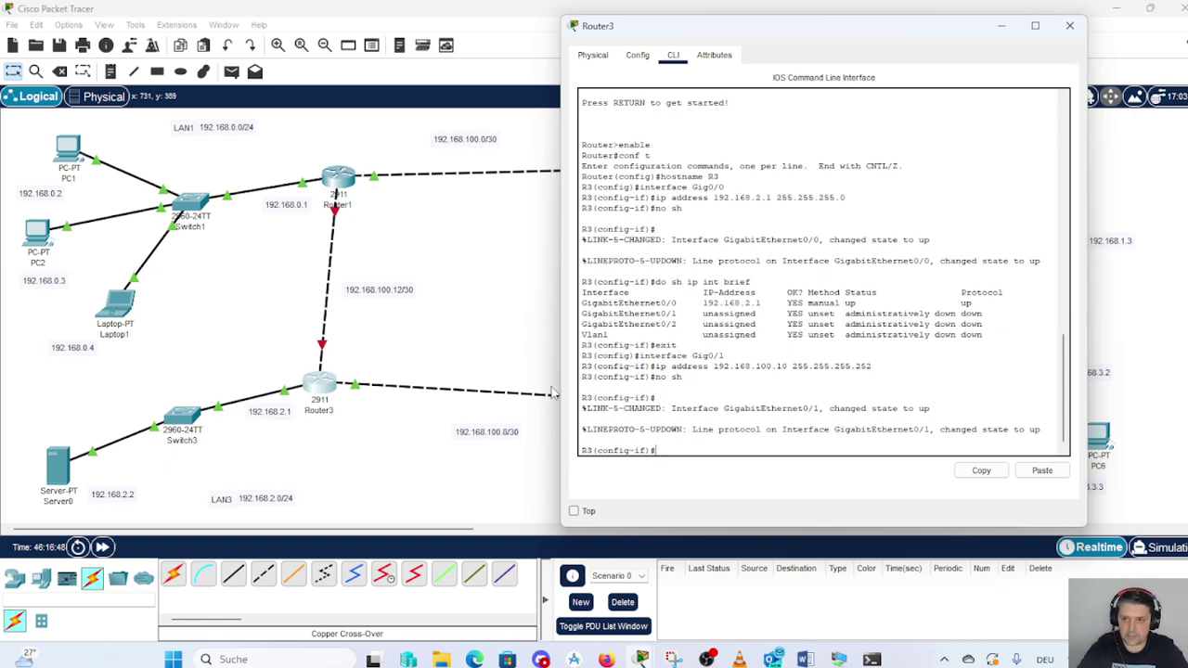
pyautogui.click(1001, 26)
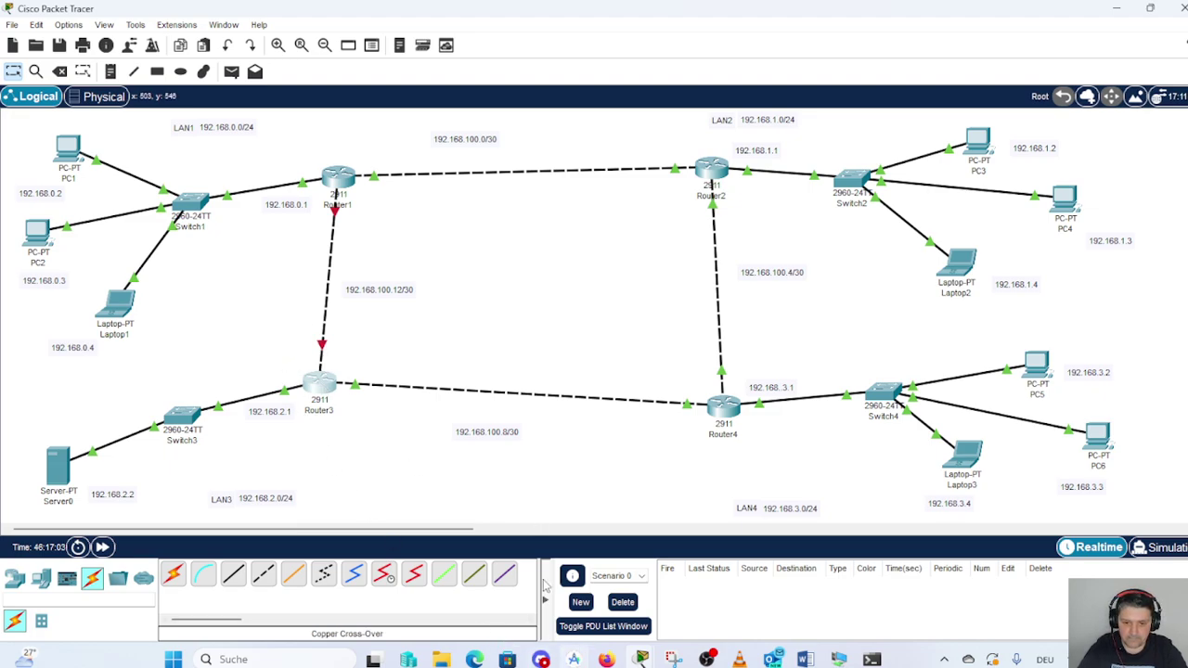
# - Reopen Router3's CLI and exit Gig0/1's interface configuration to global configuration mode
pyautogui.click(322, 386)
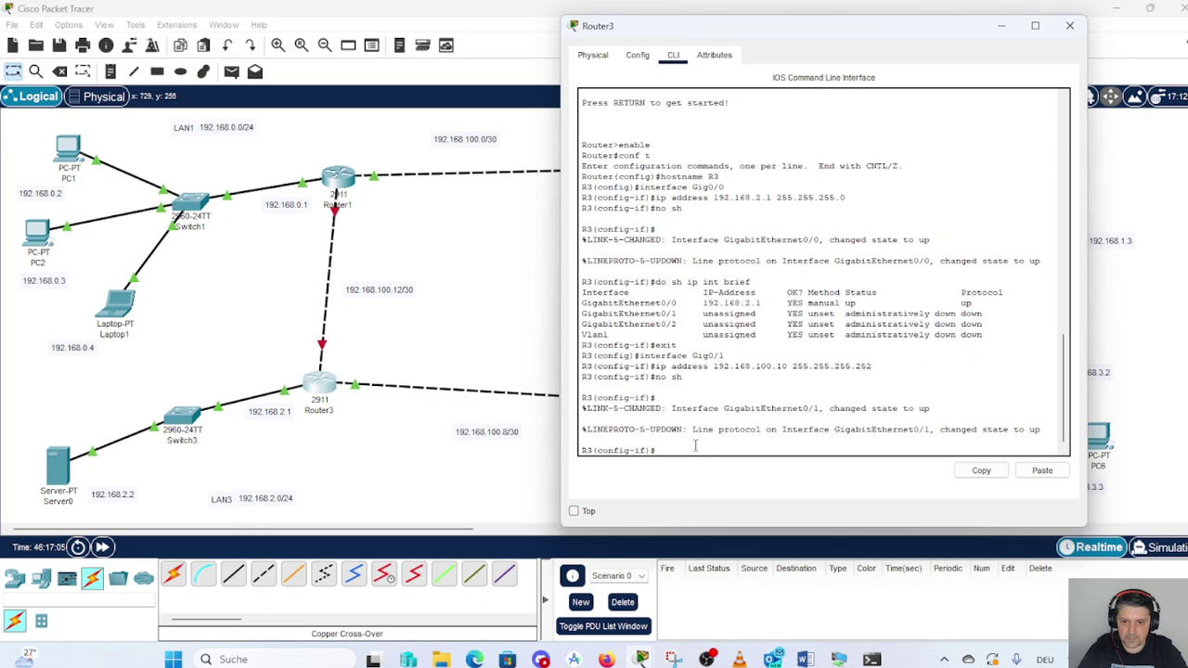
pyautogui.write('exit')
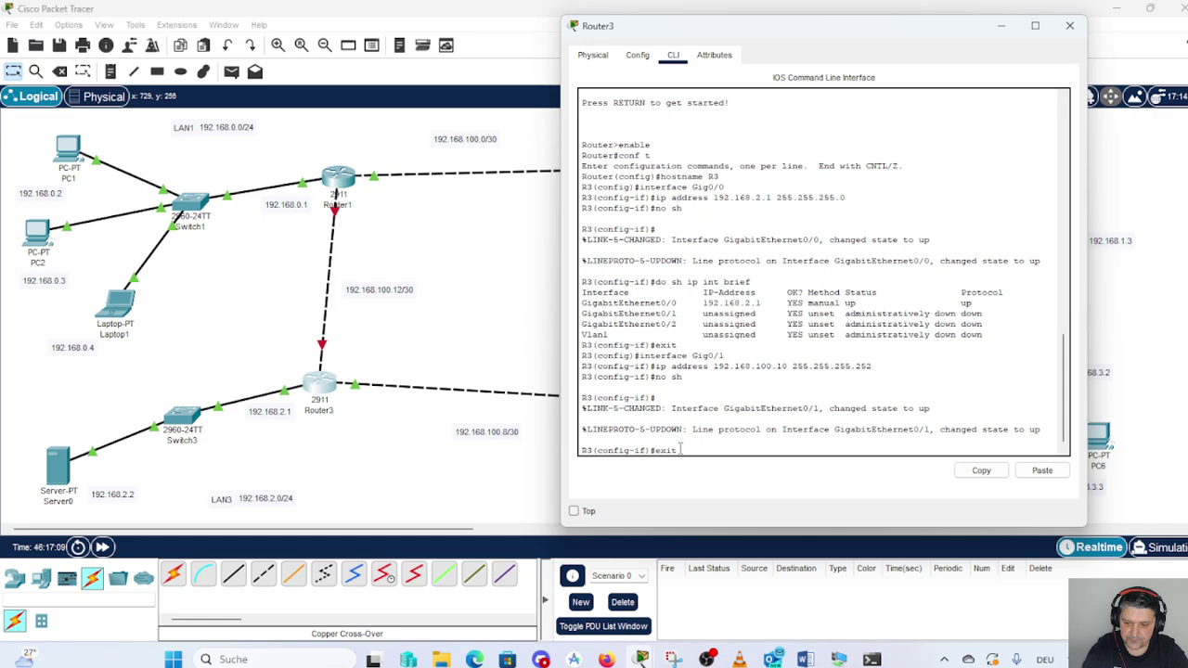
pyautogui.press('Return')
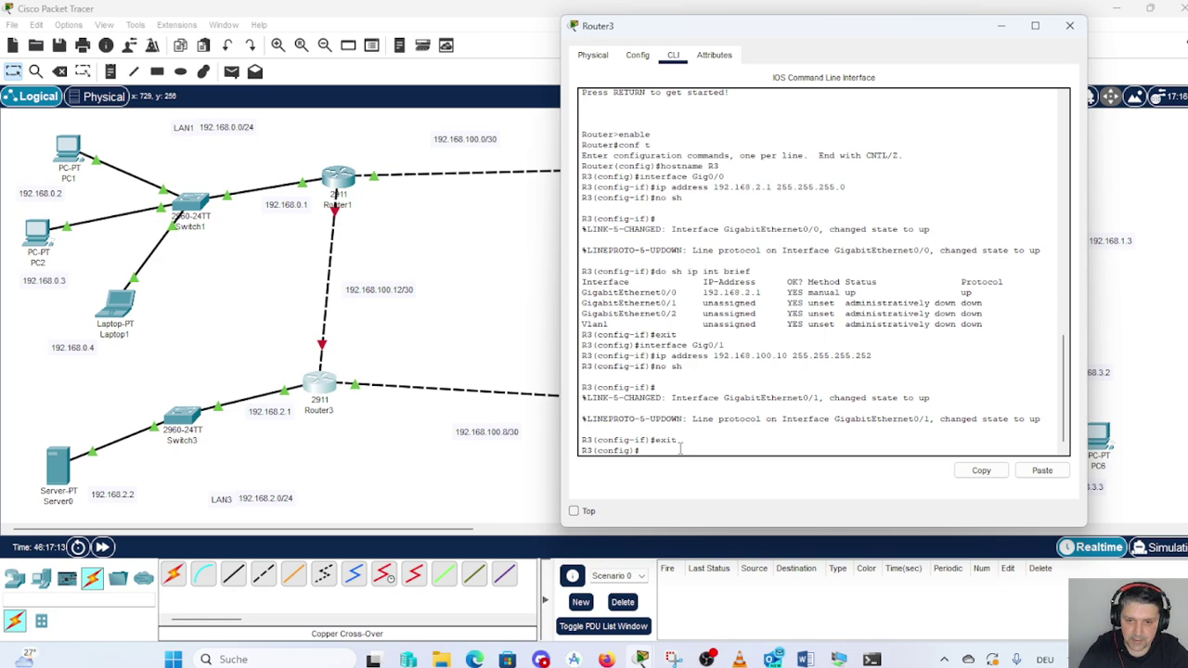
# - Enter interface configuration mode for Gig0/2 on R3
pyautogui.write('inter')
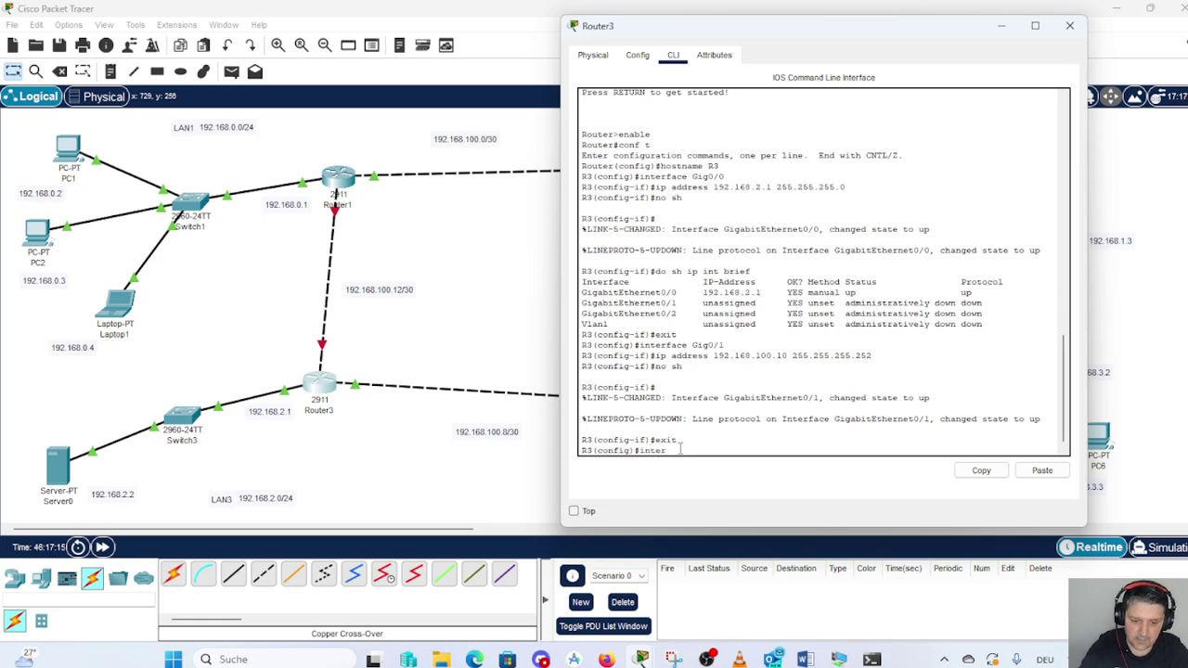
pyautogui.write('face ')
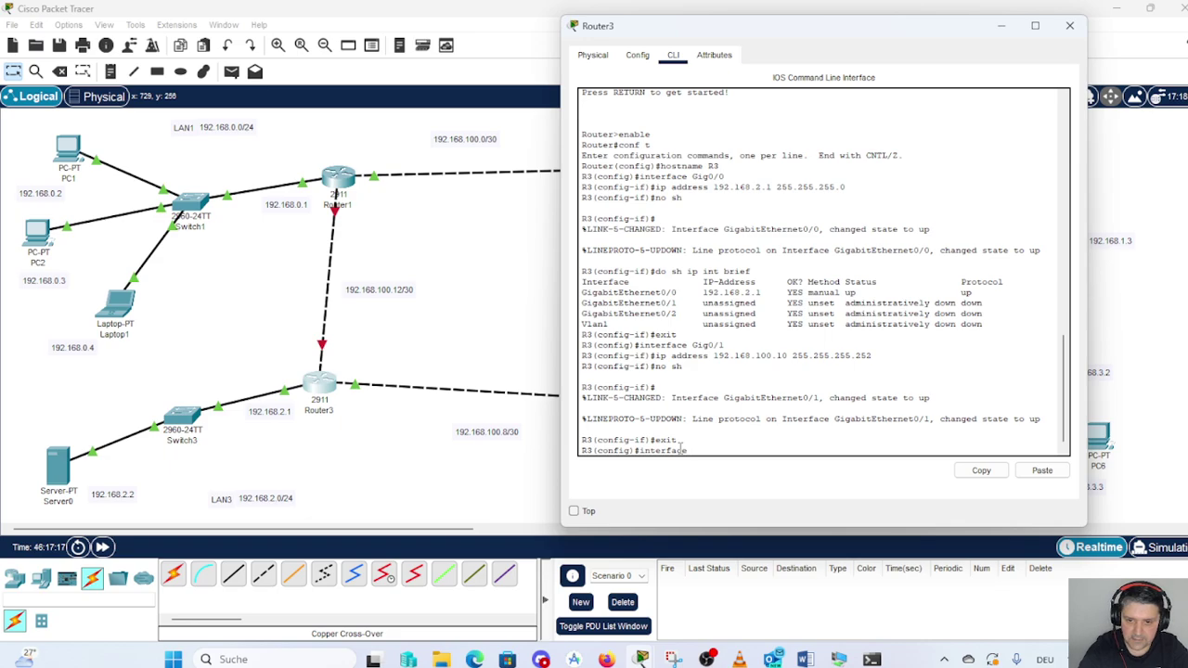
pyautogui.write('G')
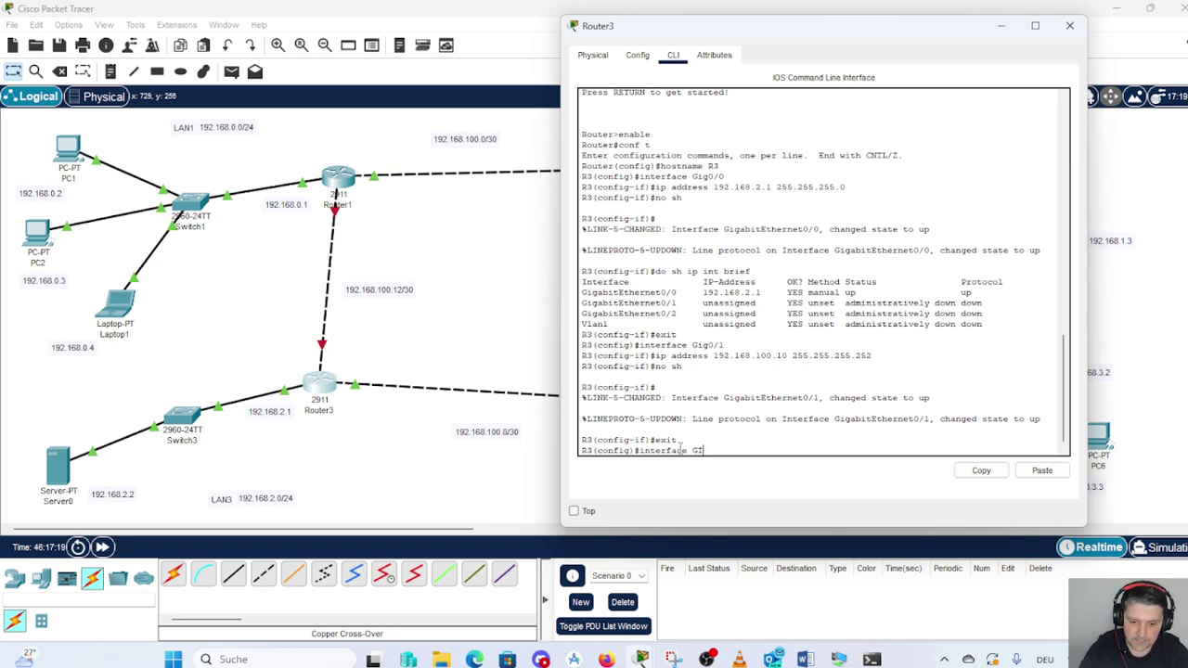
pyautogui.write('ig')
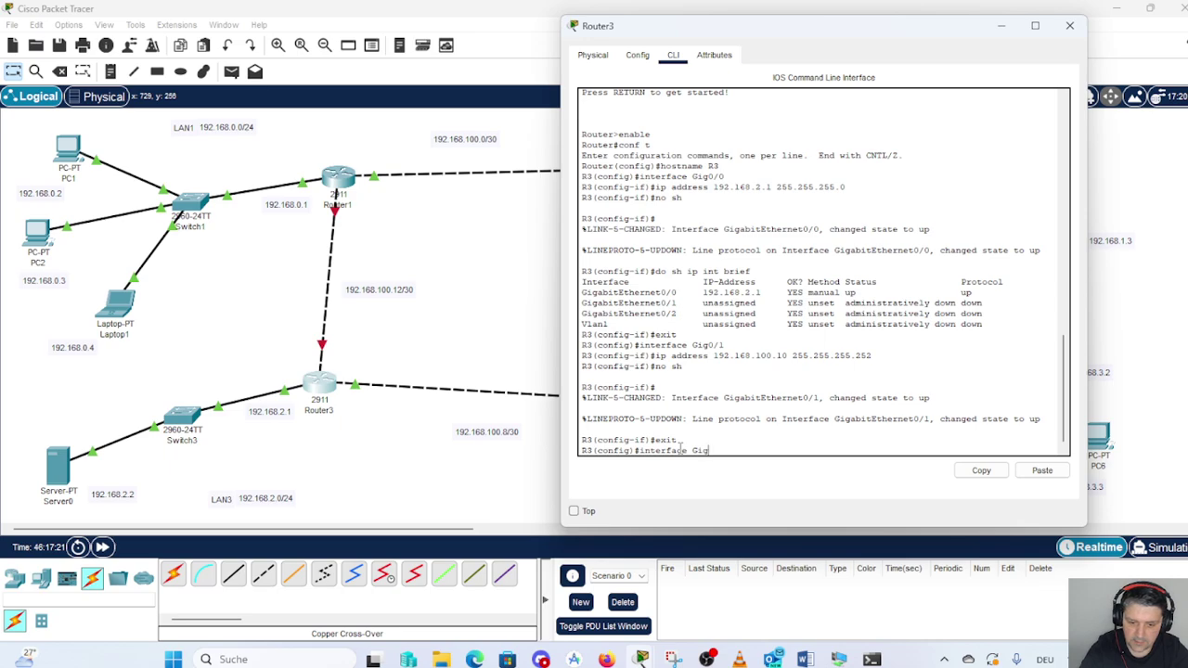
pyautogui.write('0')
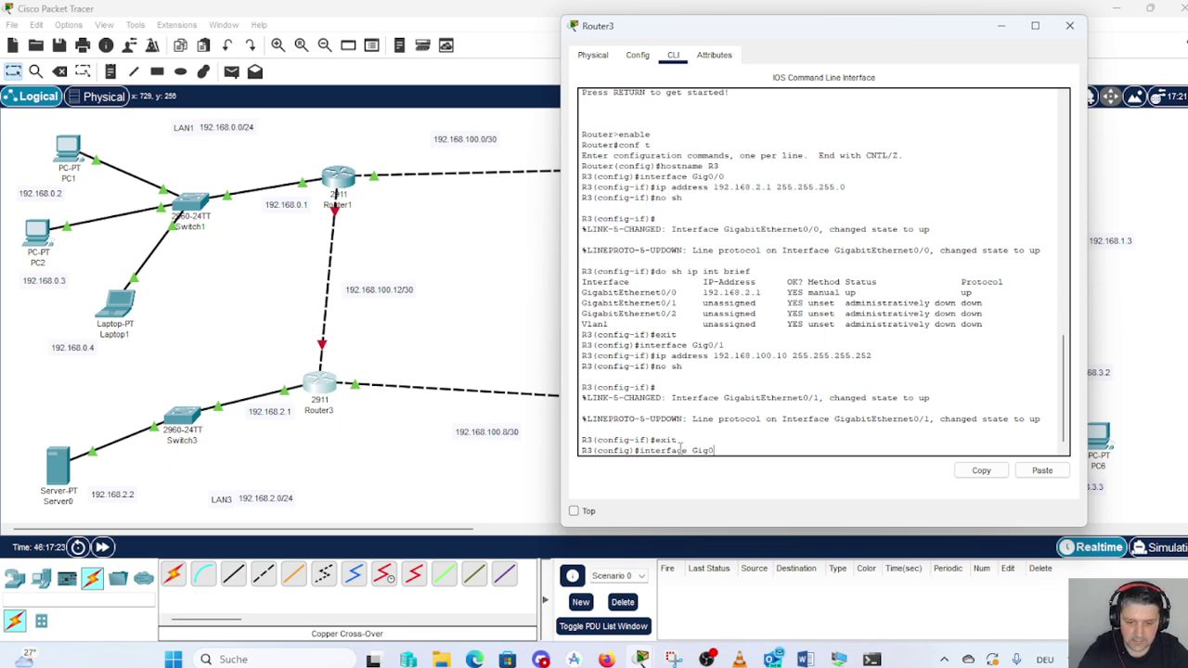
pyautogui.write('/2')
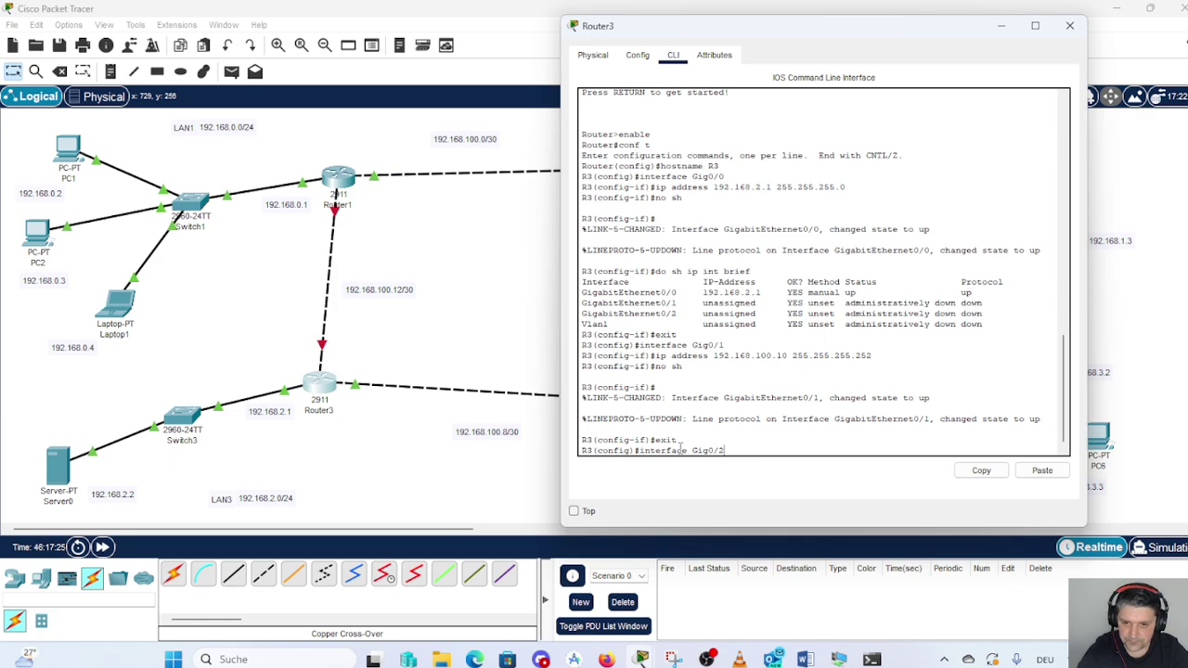
pyautogui.press('Return')
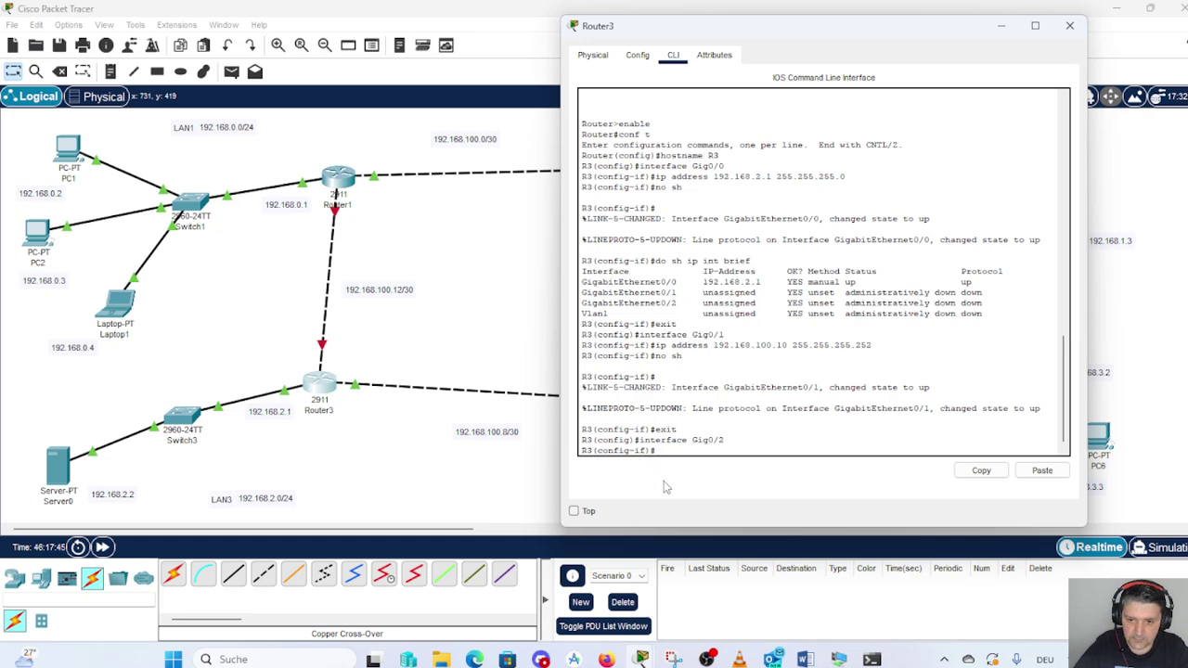
# - Assign the IP address 192.168.100.14 with mask 255.255.255.252 to R3's interface Gig0/2
pyautogui.write('ip a')
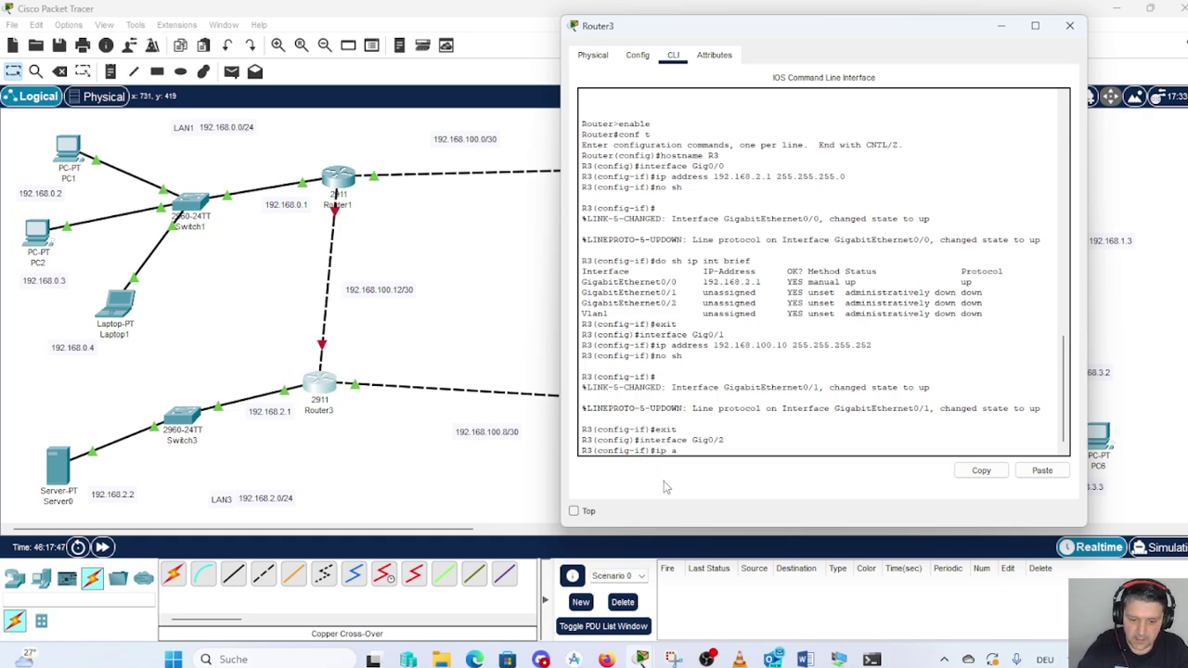
pyautogui.write('ddres')
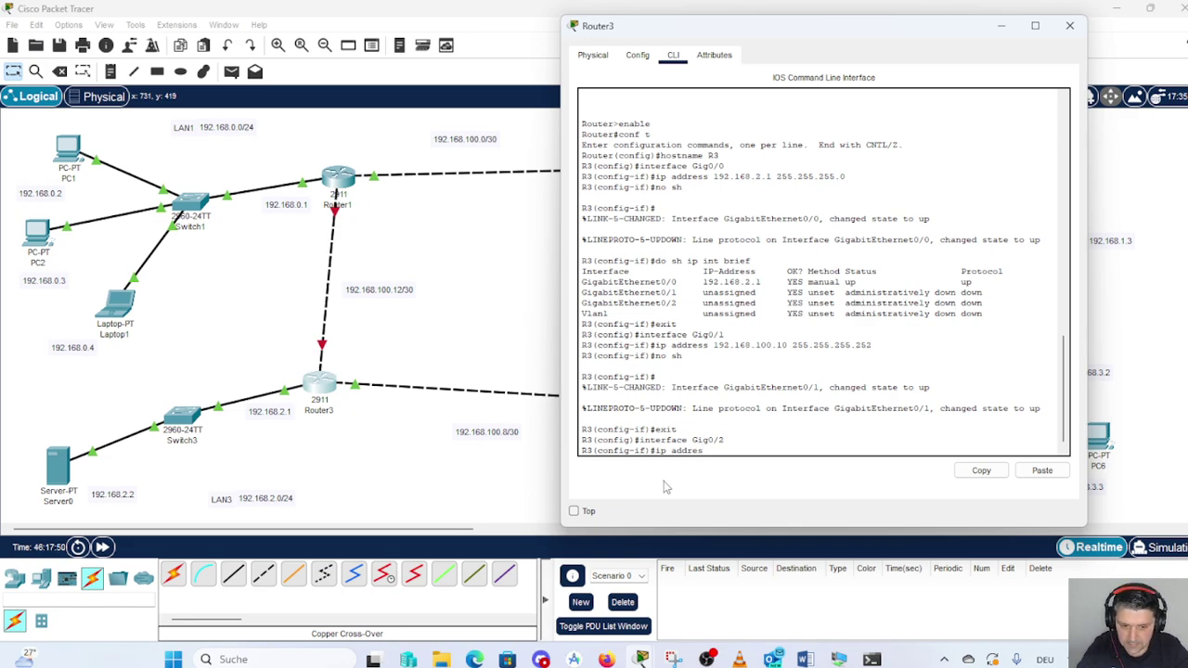
pyautogui.write('s')
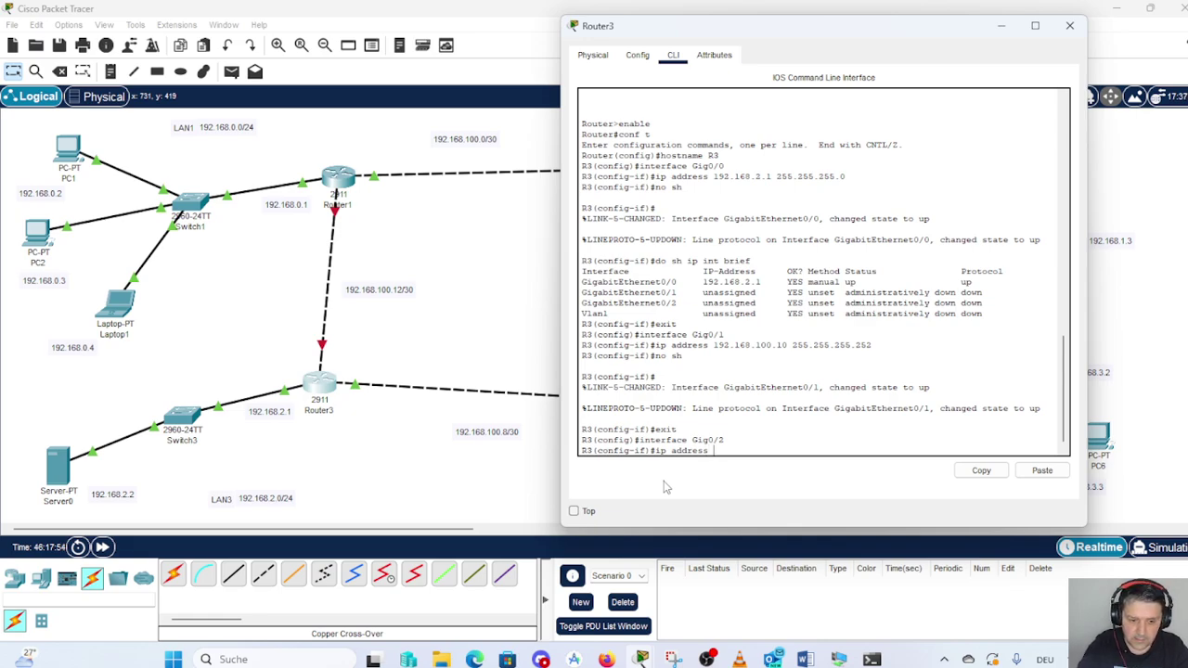
pyautogui.write(' 192')
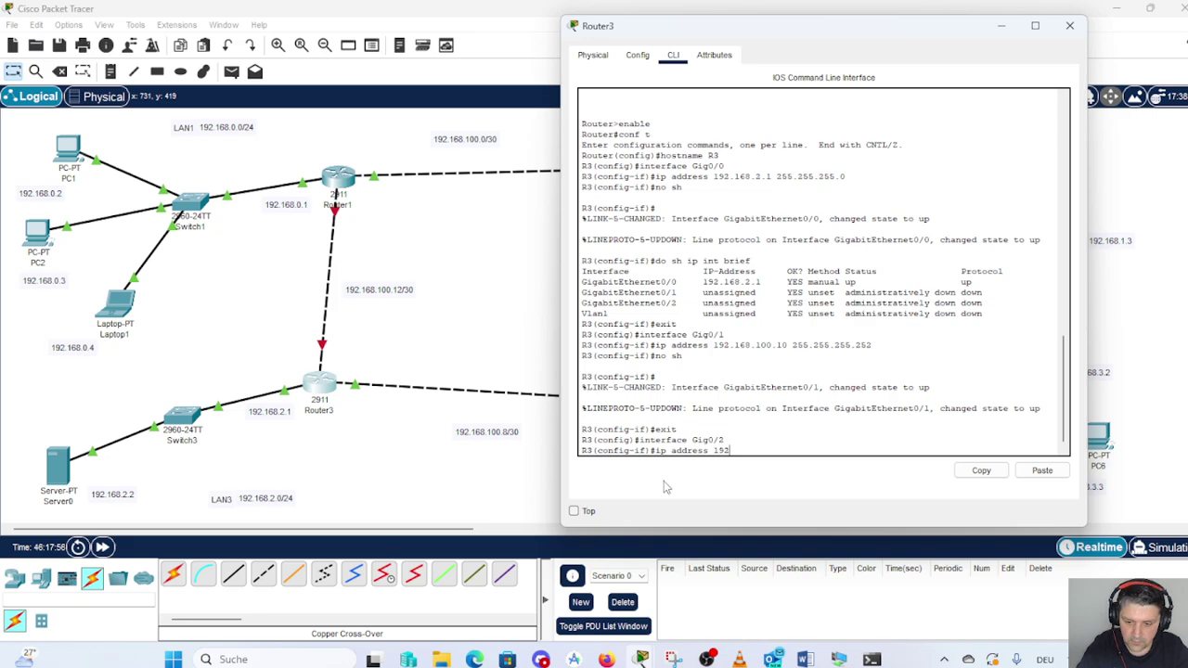
pyautogui.write('.168')
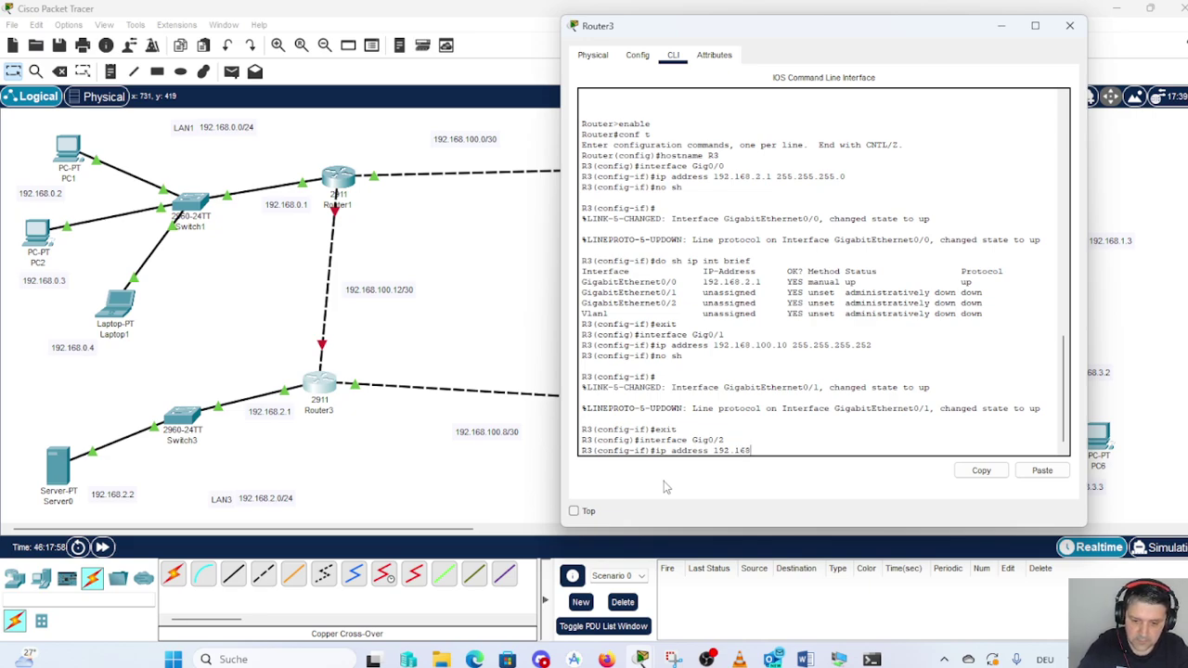
pyautogui.write('.100')
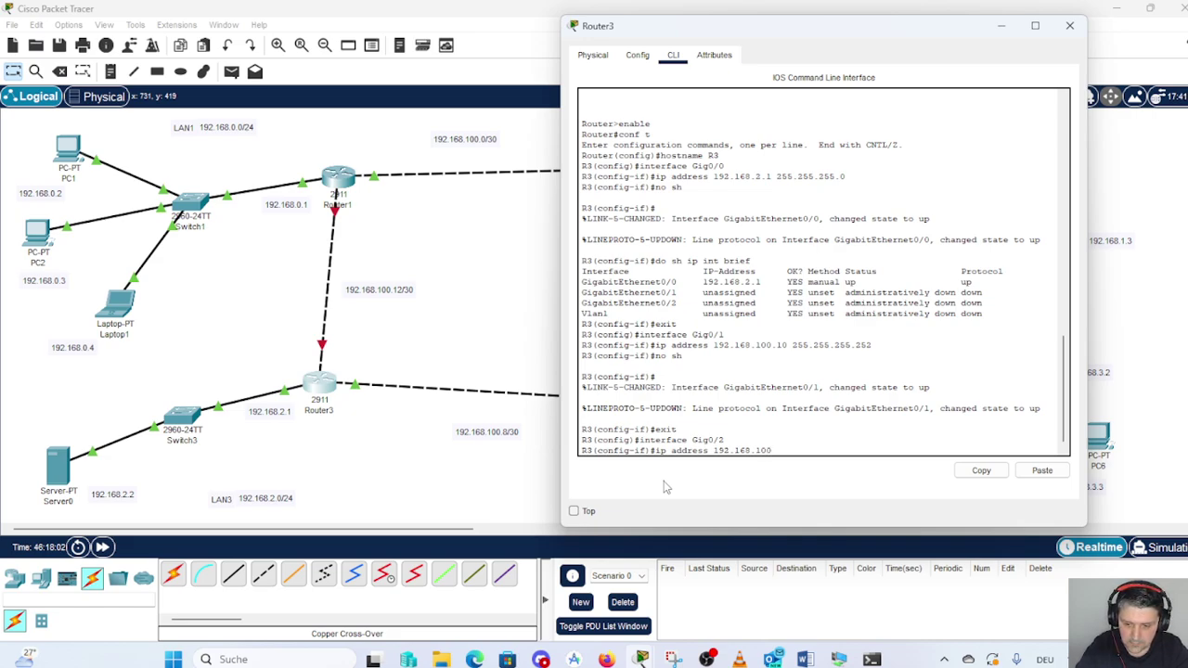
pyautogui.write('.14')
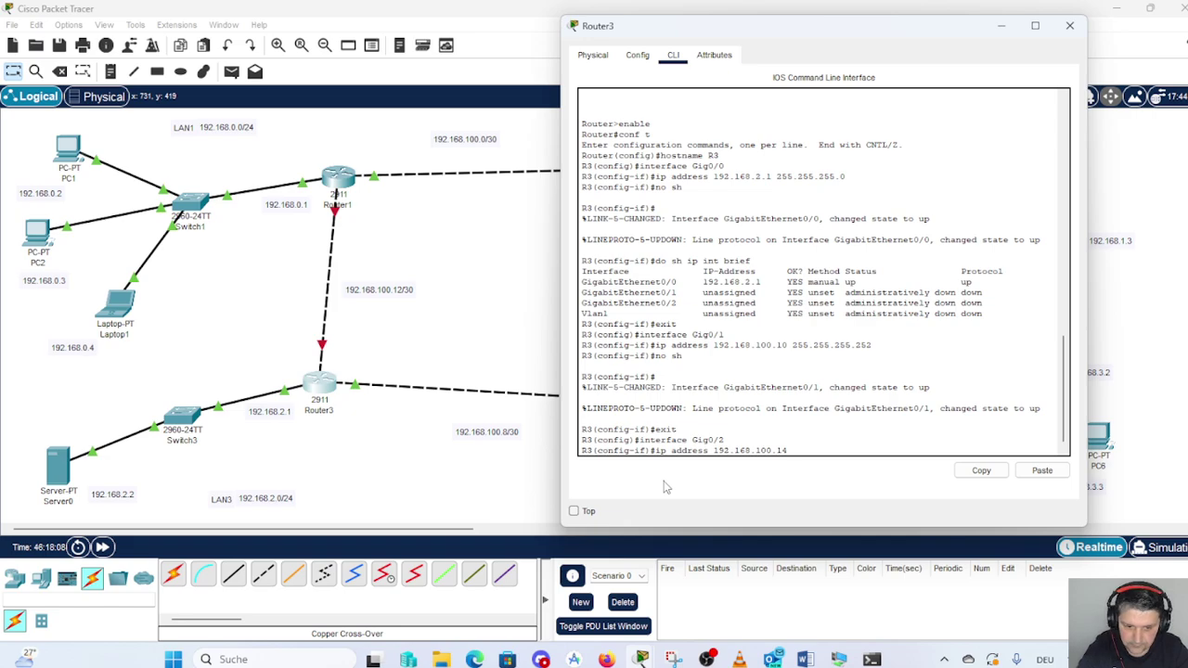
pyautogui.write(' 255')
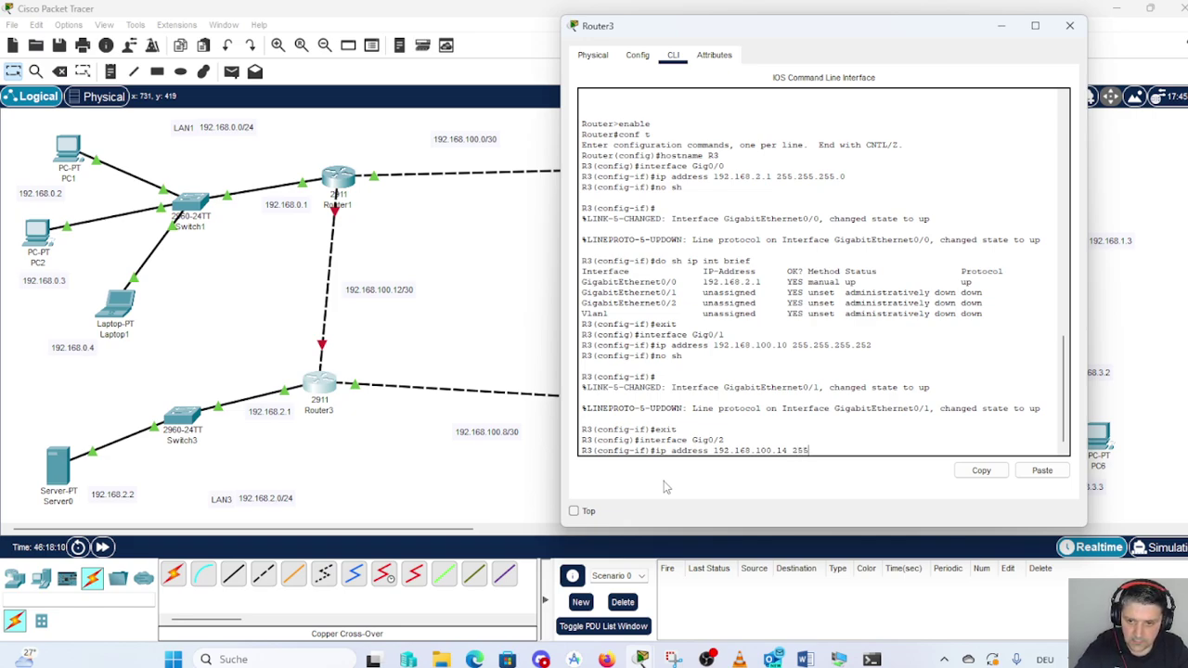
pyautogui.write('.255')
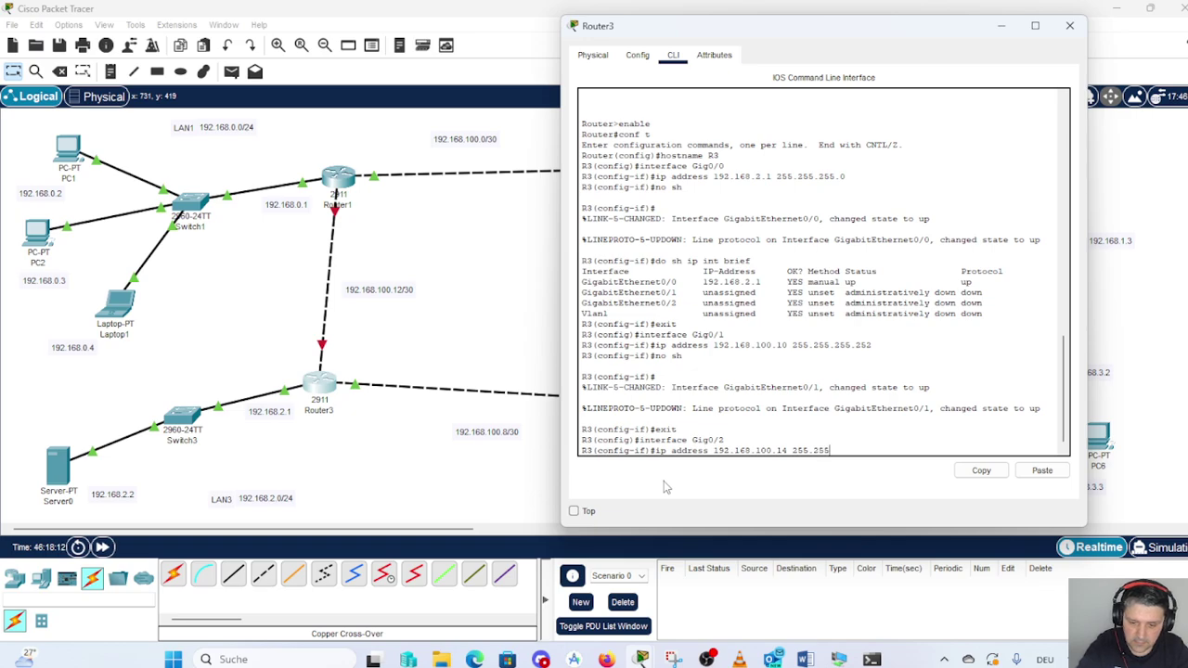
pyautogui.write('.255')
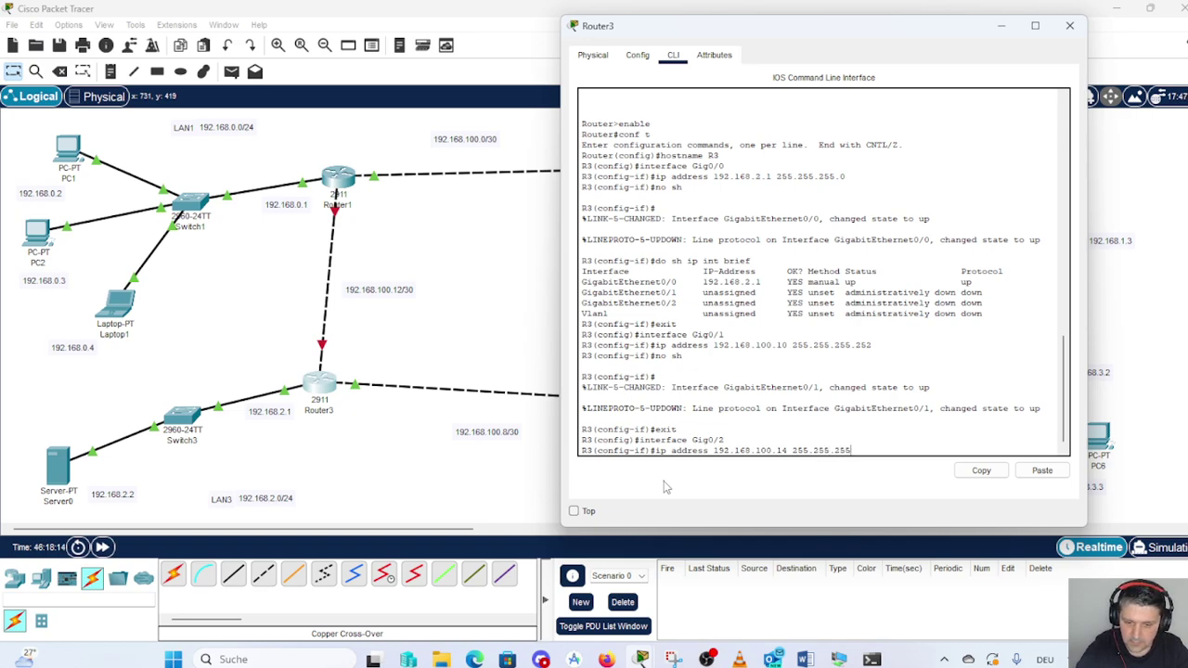
pyautogui.write('.252')
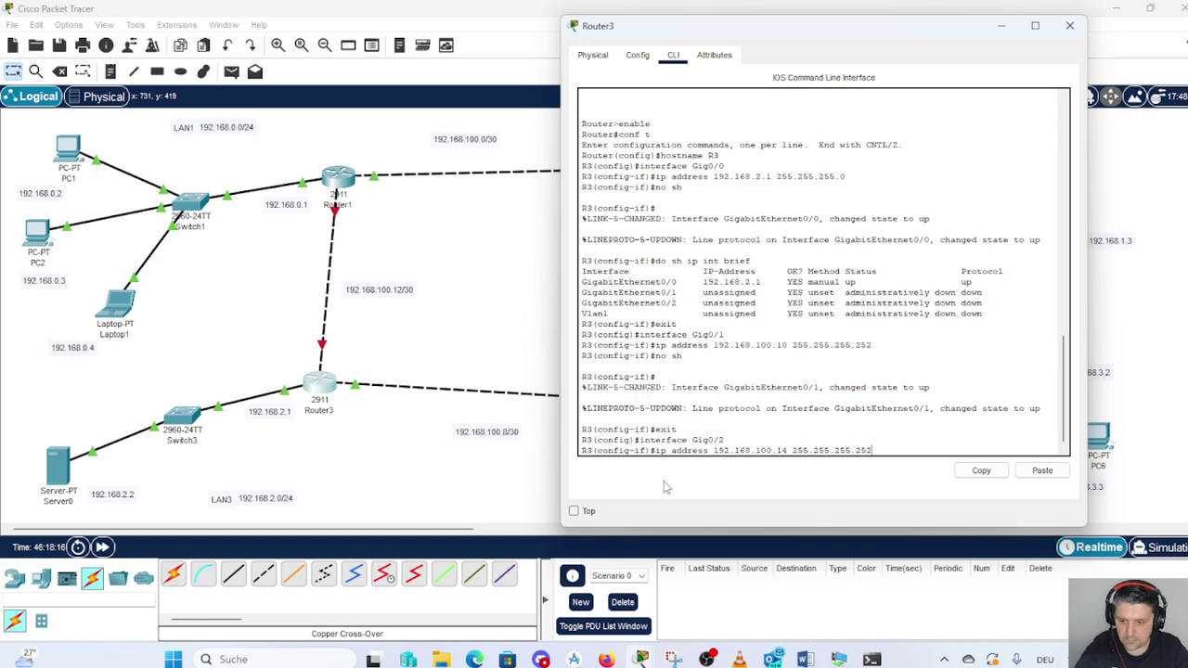
pyautogui.press('Return')
# - Enable R3's interface Gig0/2 with no sh and return to its configuration prompt
pyautogui.write('no')
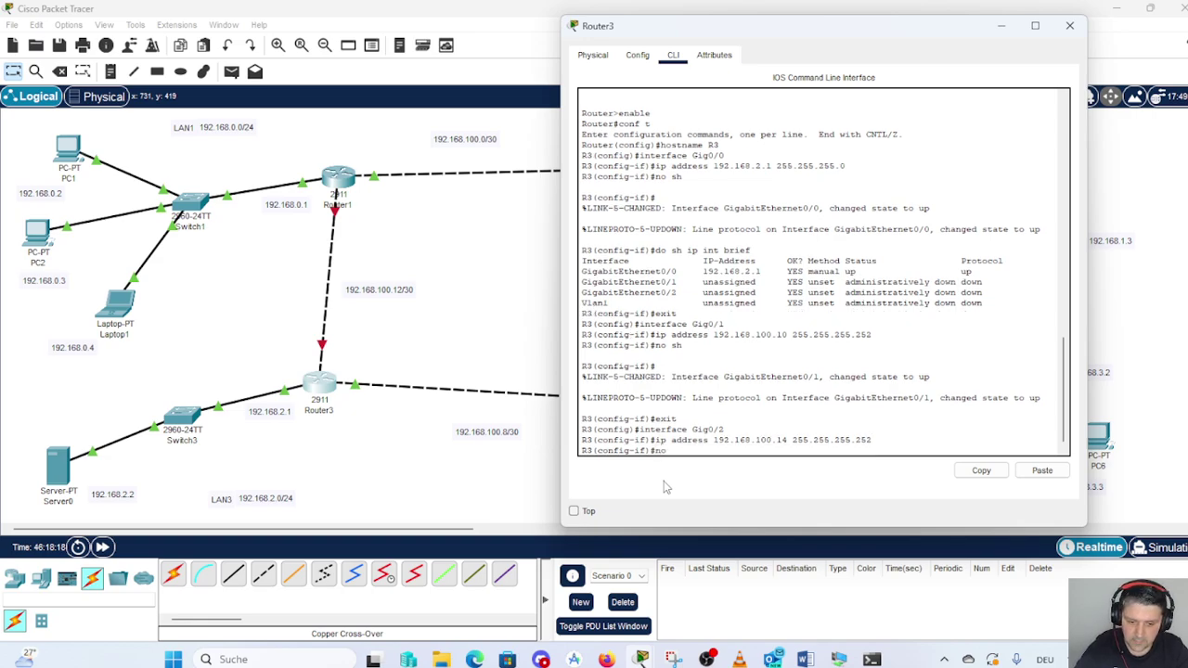
pyautogui.write(' sh')
pyautogui.press('Return')
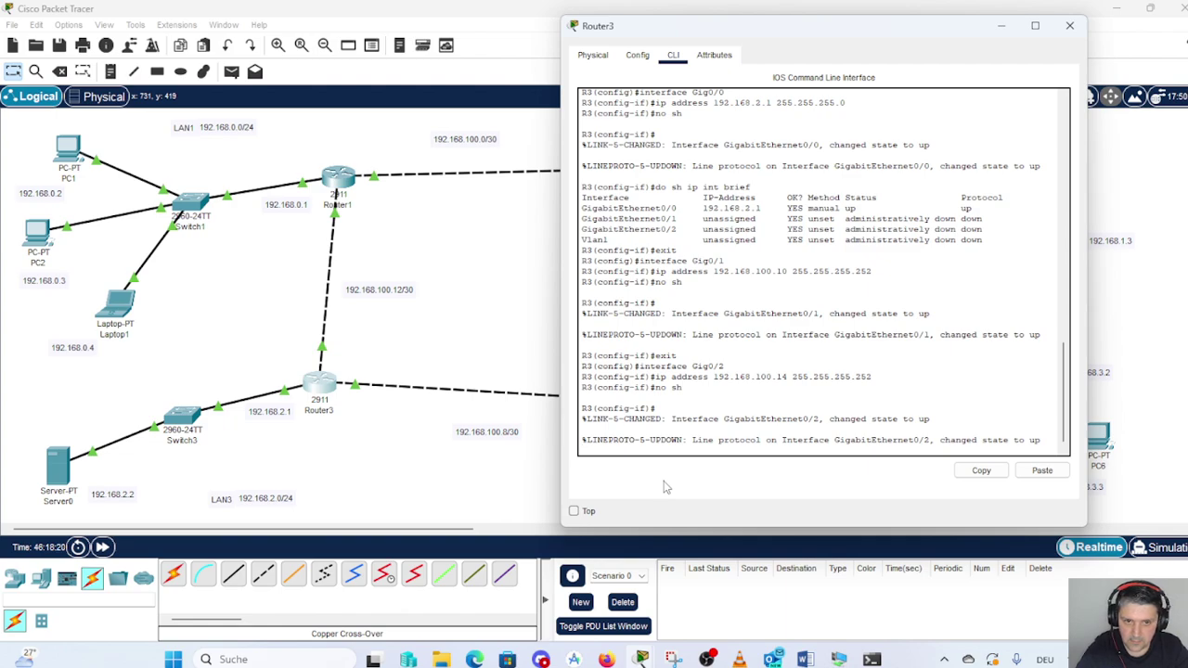
pyautogui.press('Return')
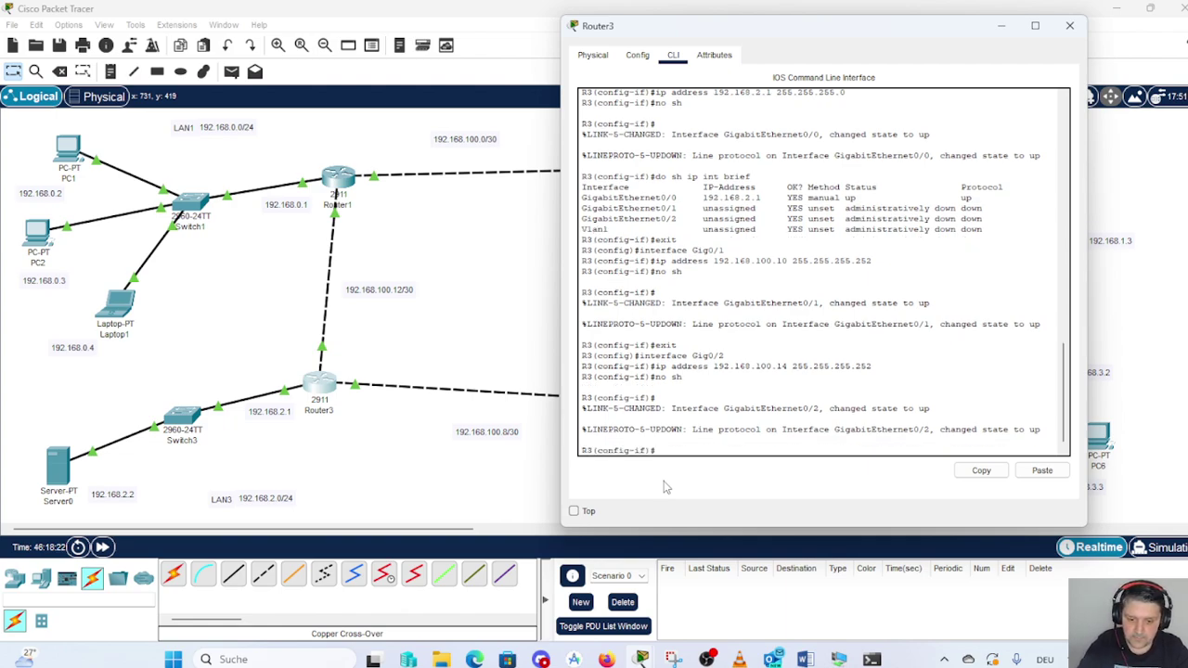
# - Check R3's interface addresses and status with do sh ip int brief, and close Router3's window to view the topology
pyautogui.write('do s')
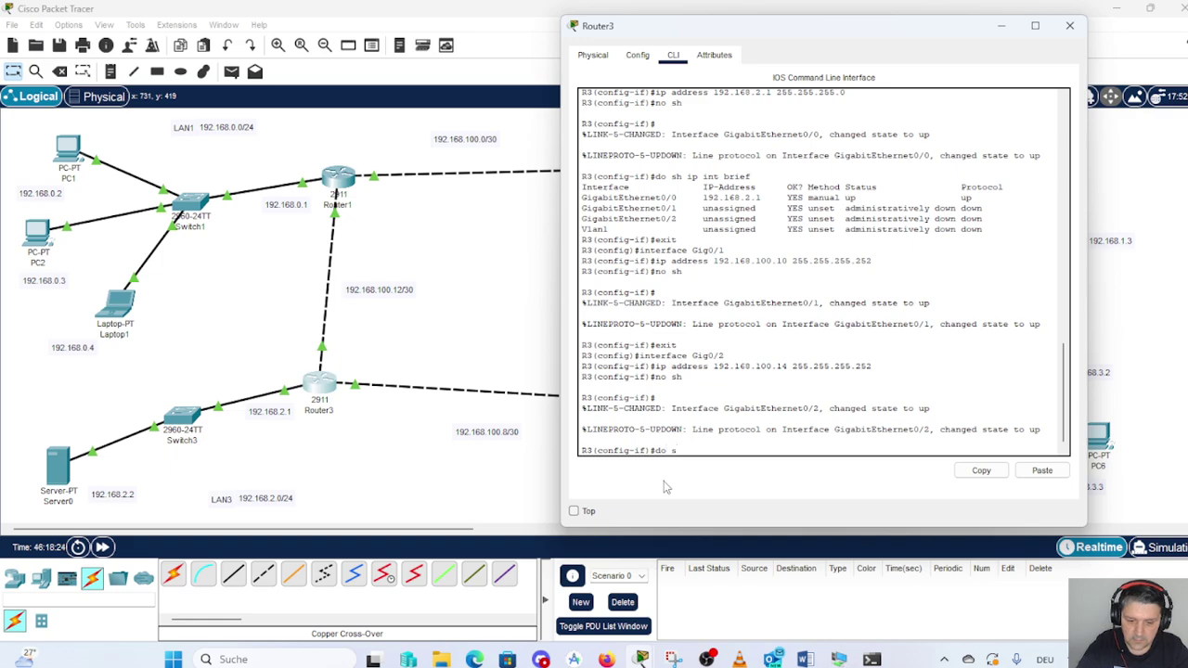
pyautogui.write('h ip int ')
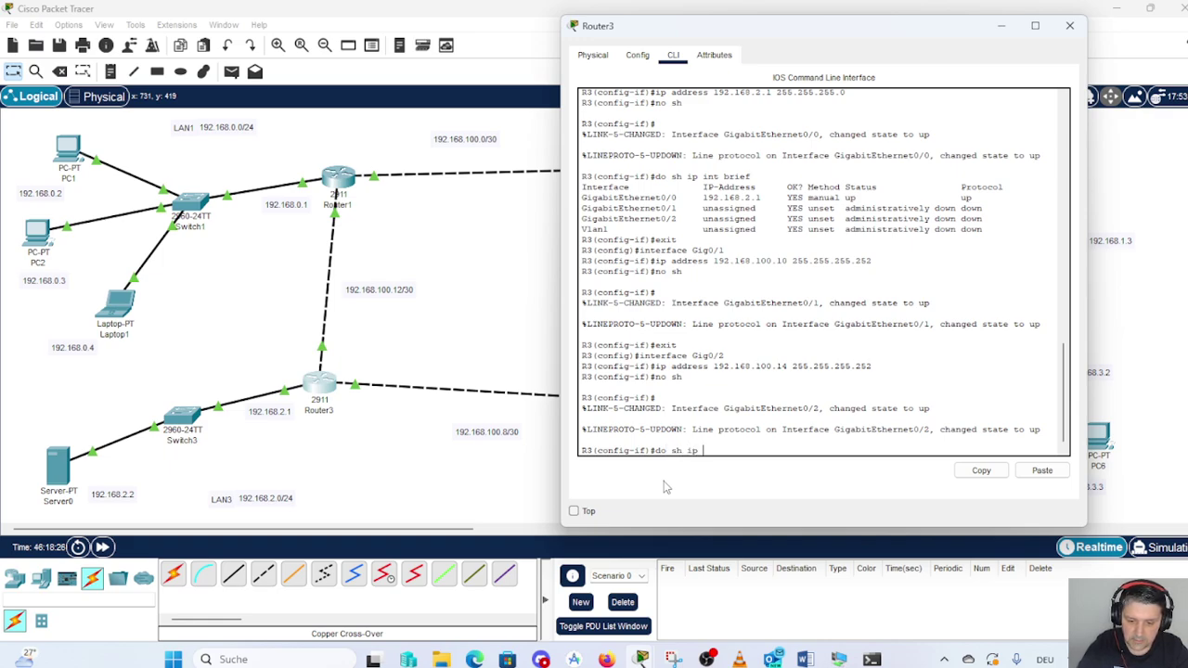
pyautogui.write('brie')
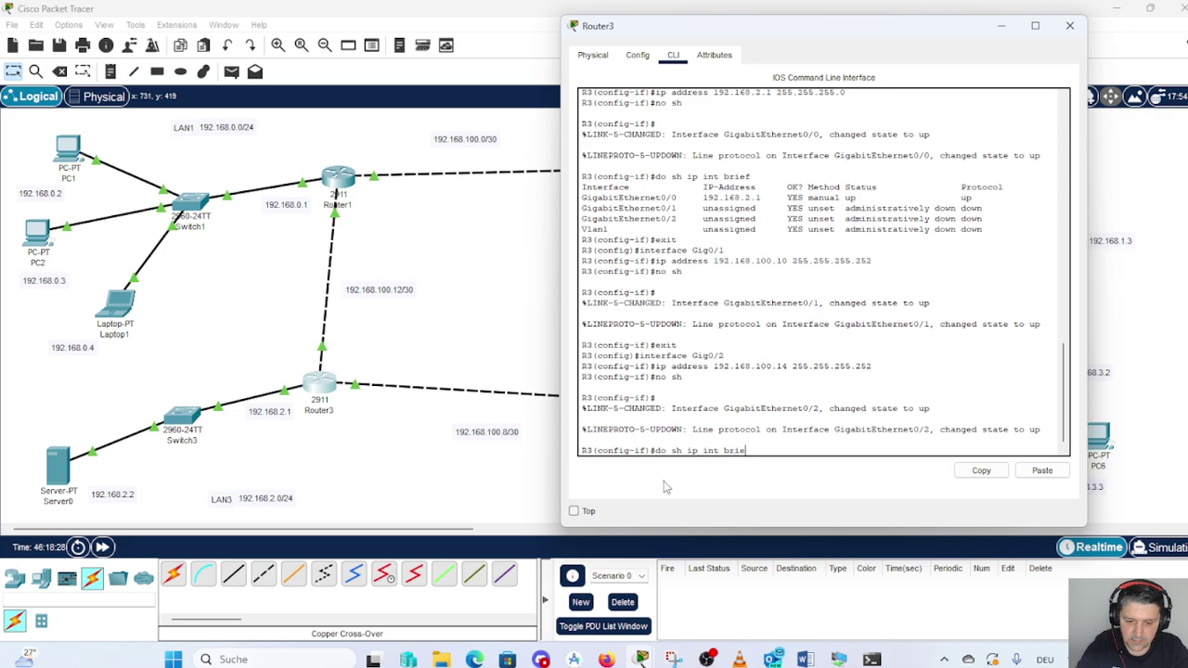
pyautogui.write('f')
pyautogui.press('Return')
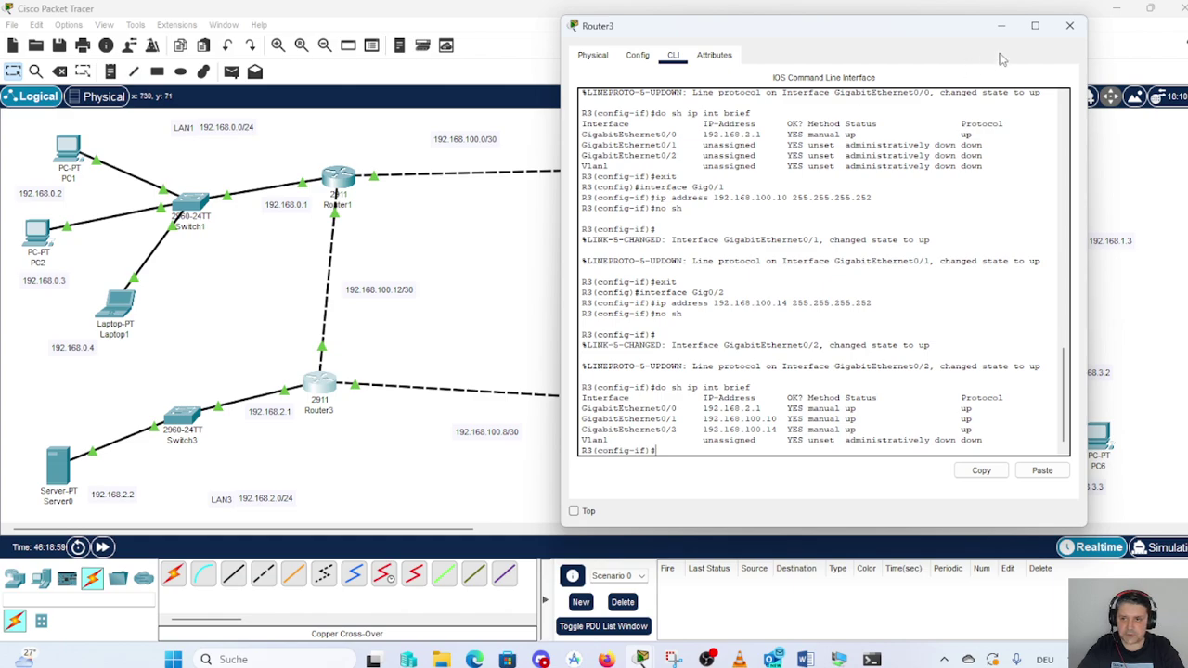
pyautogui.click(1069, 25)
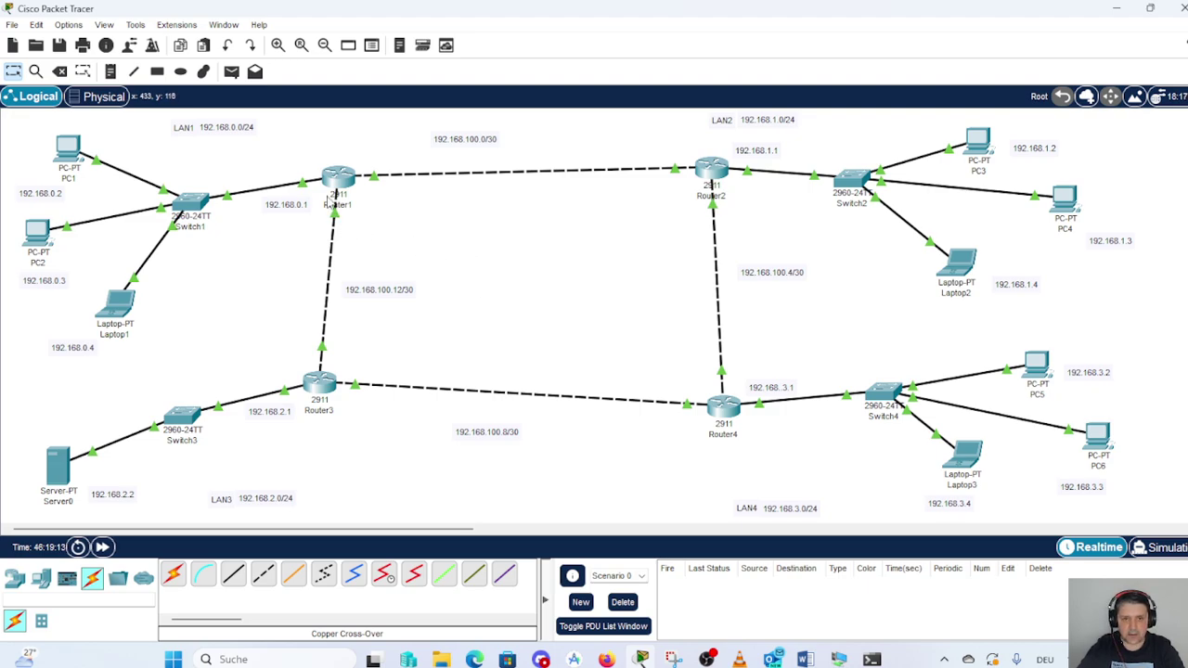
pyautogui.moveTo(331, 184)
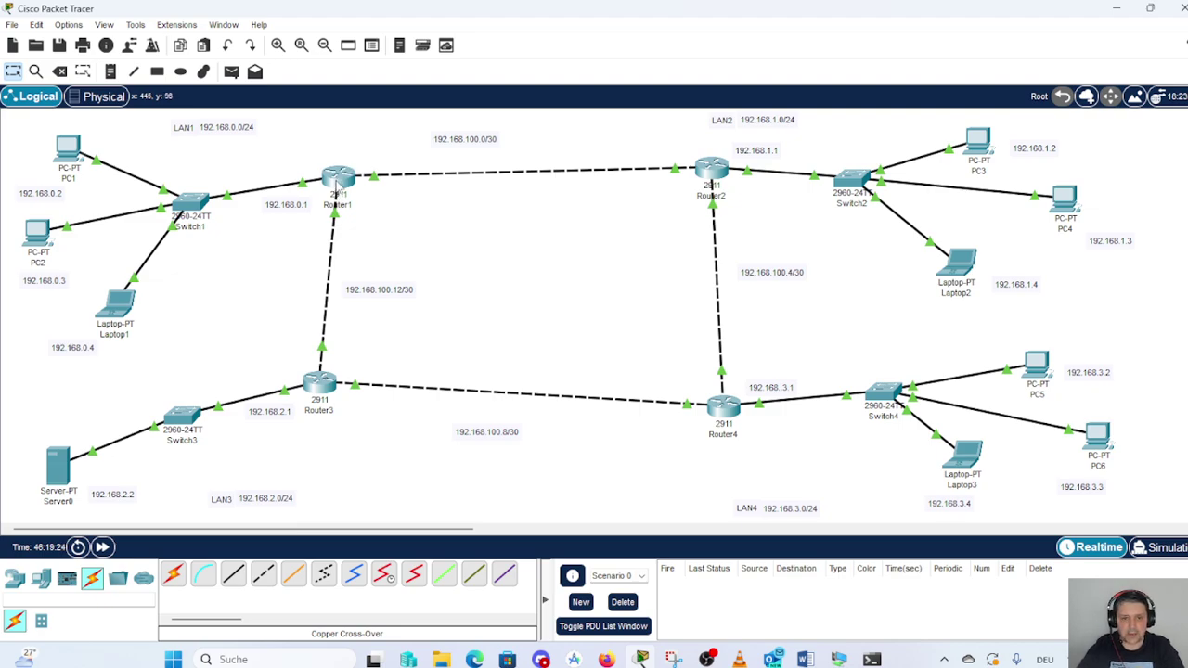
pyautogui.moveTo(337, 187)
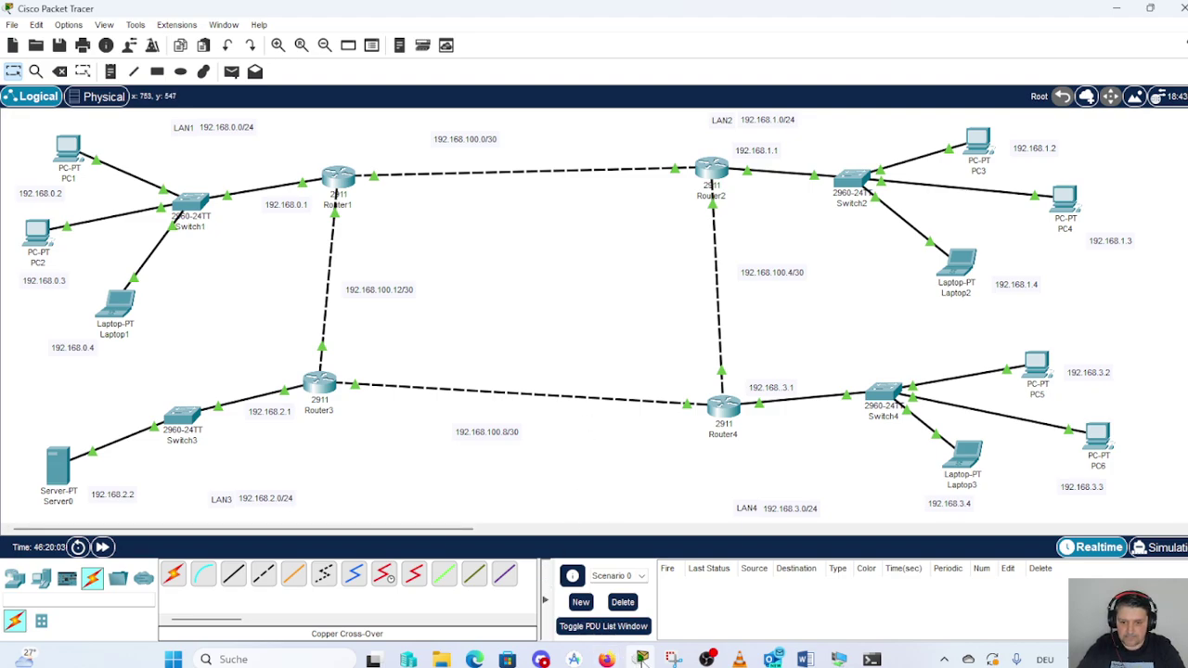
pyautogui.moveTo(706, 657)
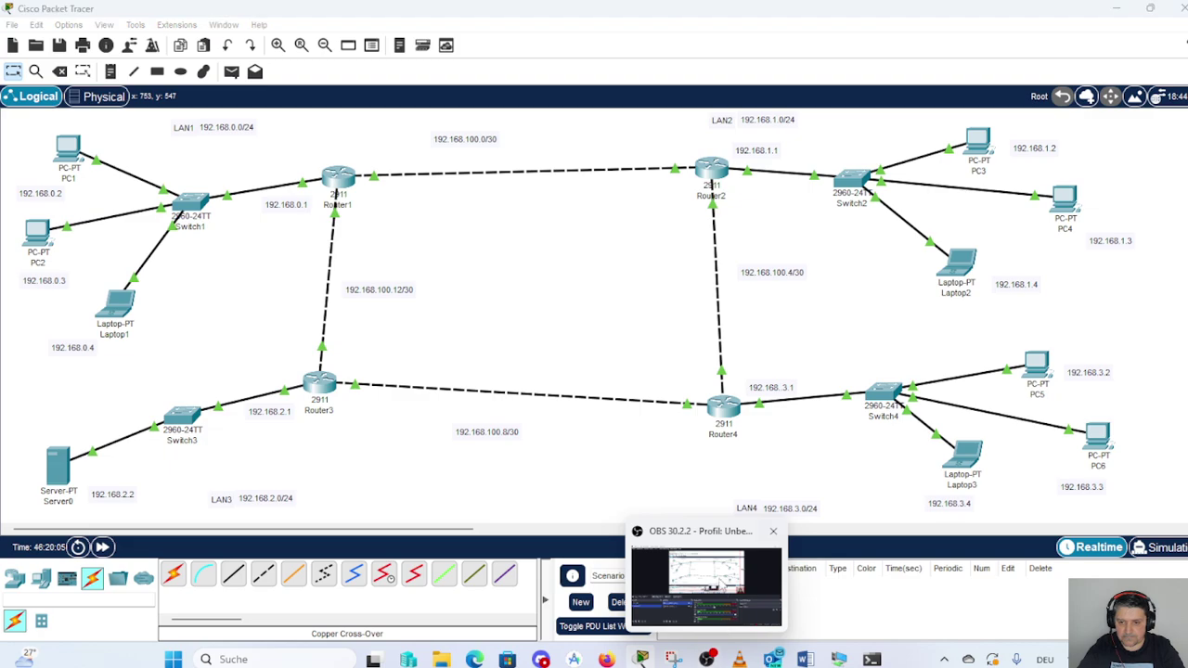
pyautogui.click(721, 629)
pyautogui.click(1144, 477)
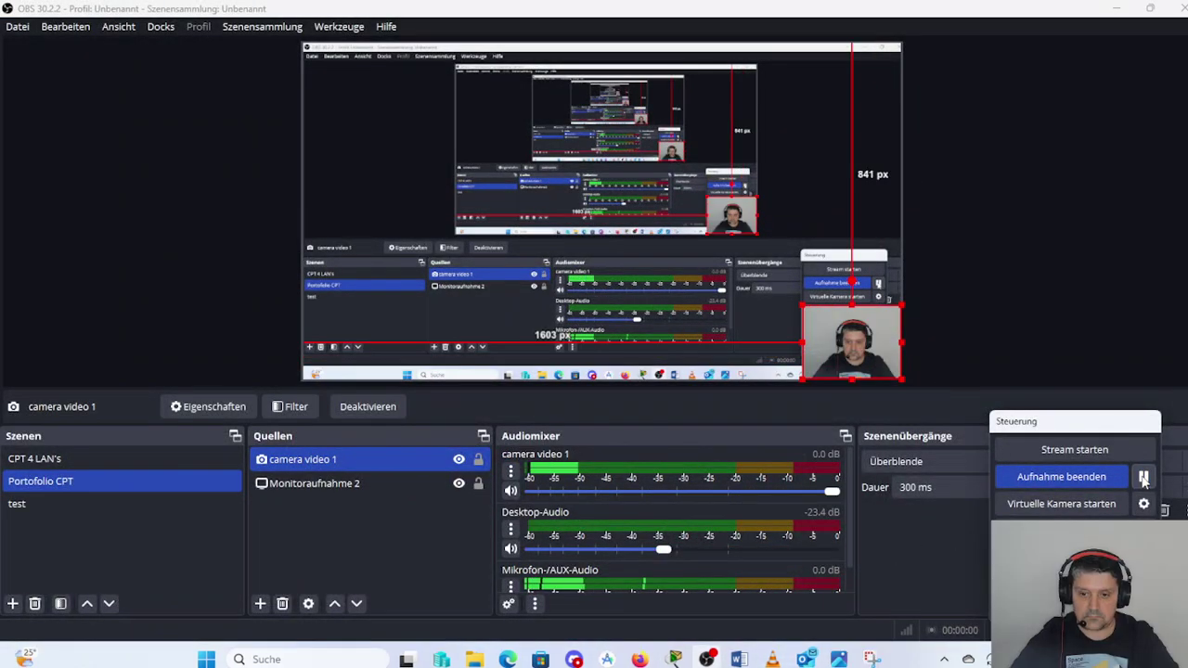
pyautogui.moveTo(673, 658)
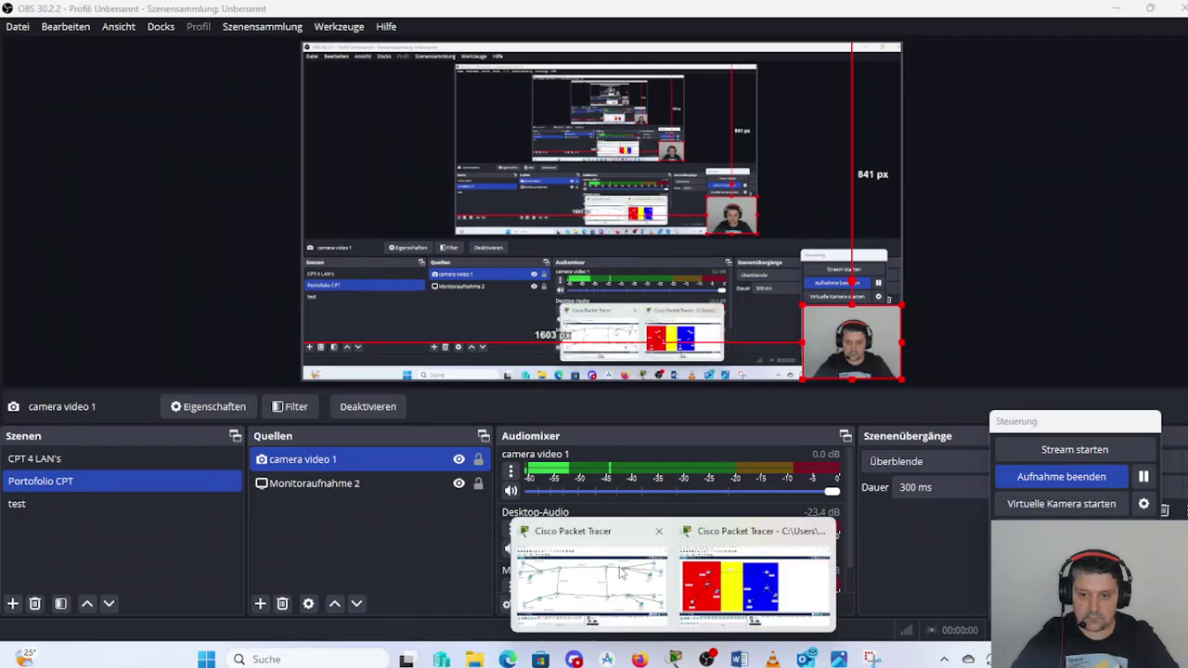
pyautogui.click(574, 475)
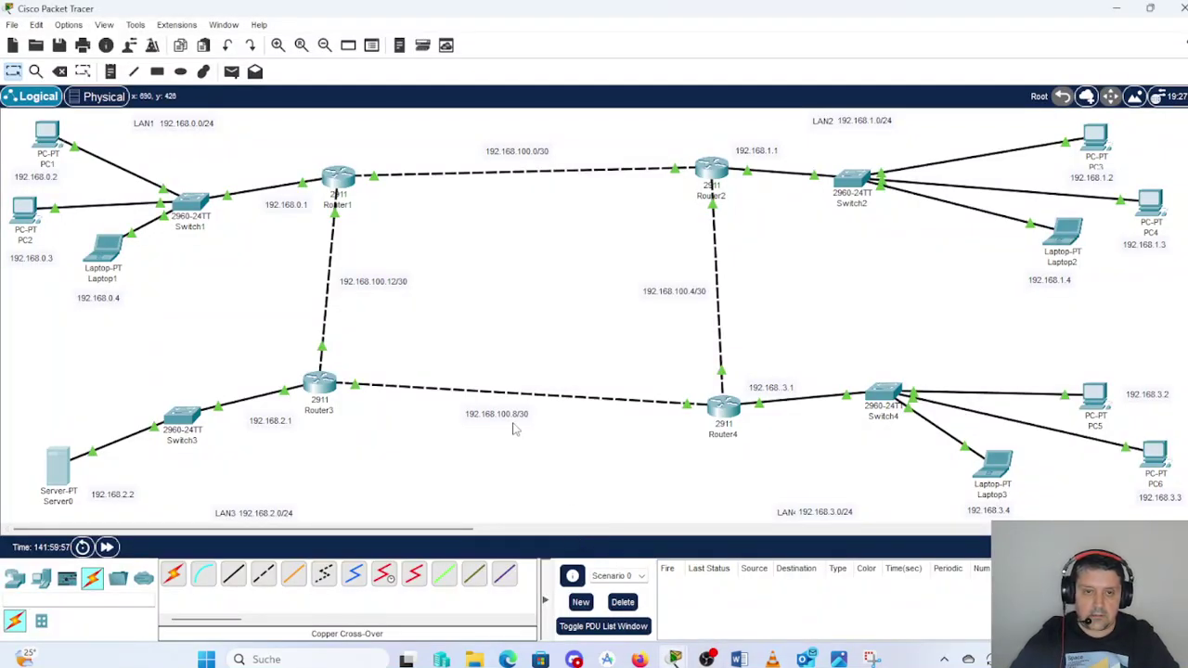
# - Draw a rectangle filled with blue #0000ff behind the LAN1 area, covering its PCs, laptop, Switch1 and Router1
pyautogui.click(158, 74)
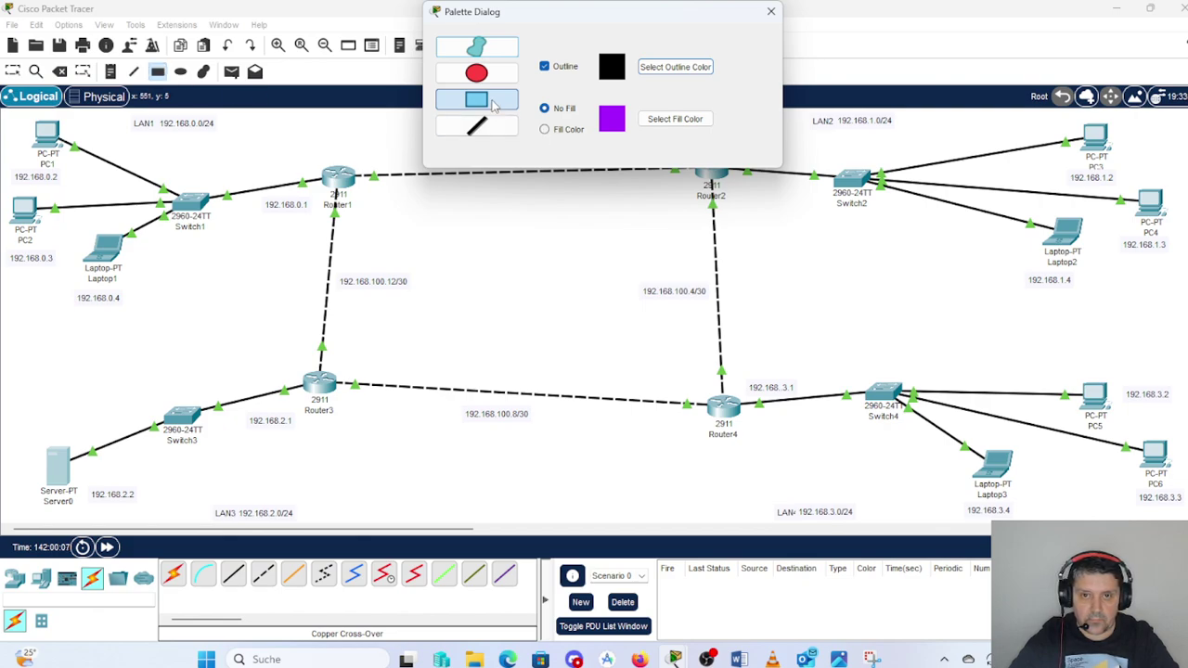
pyautogui.click(554, 135)
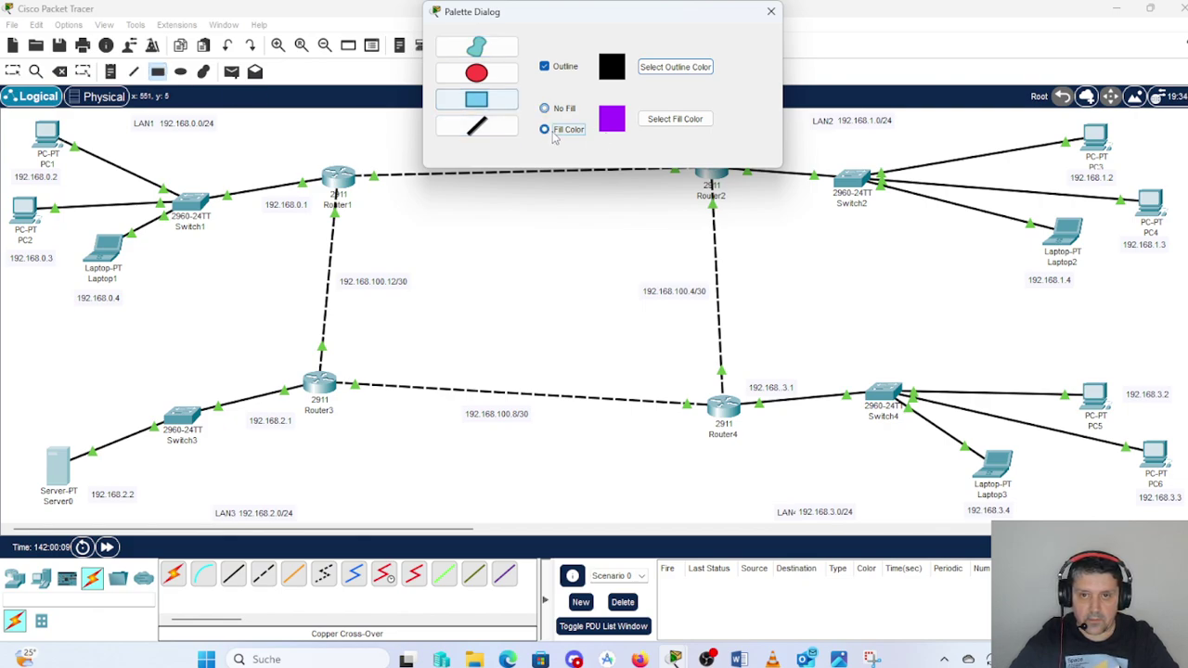
pyautogui.click(664, 121)
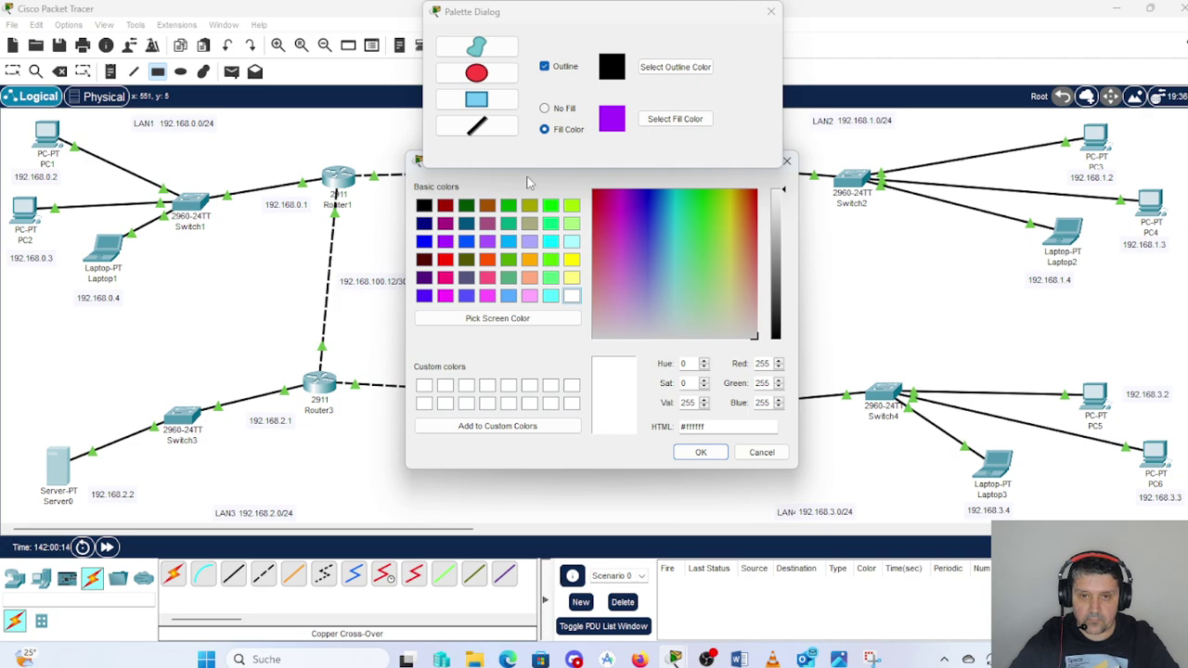
pyautogui.click(424, 241)
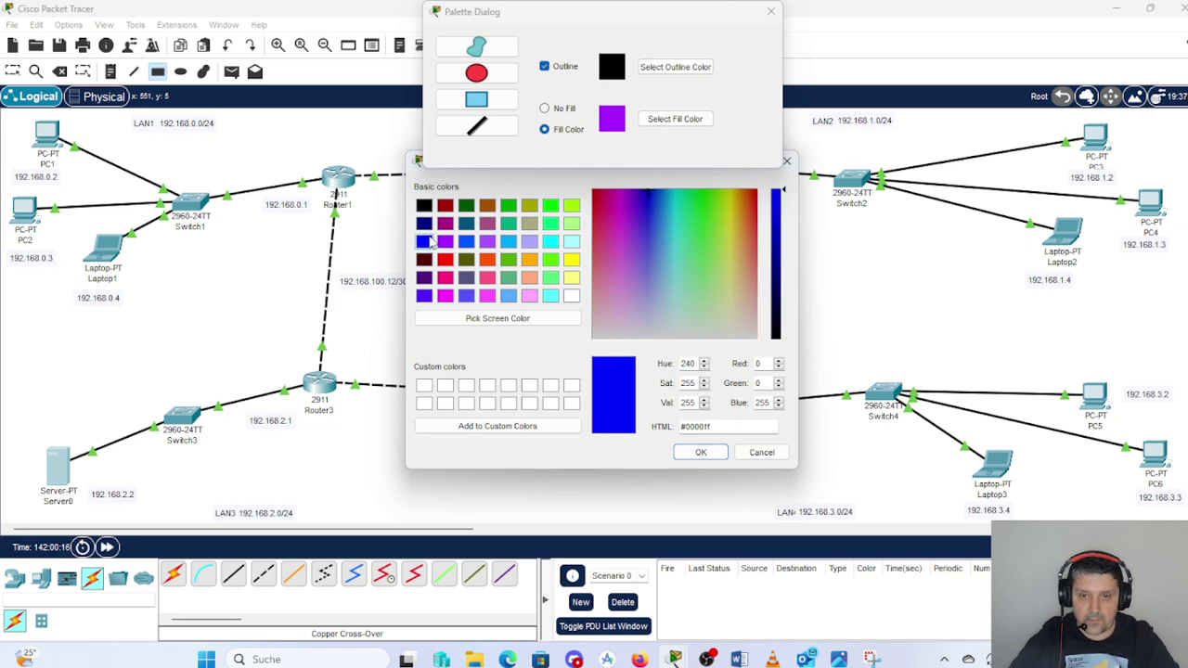
pyautogui.click(701, 454)
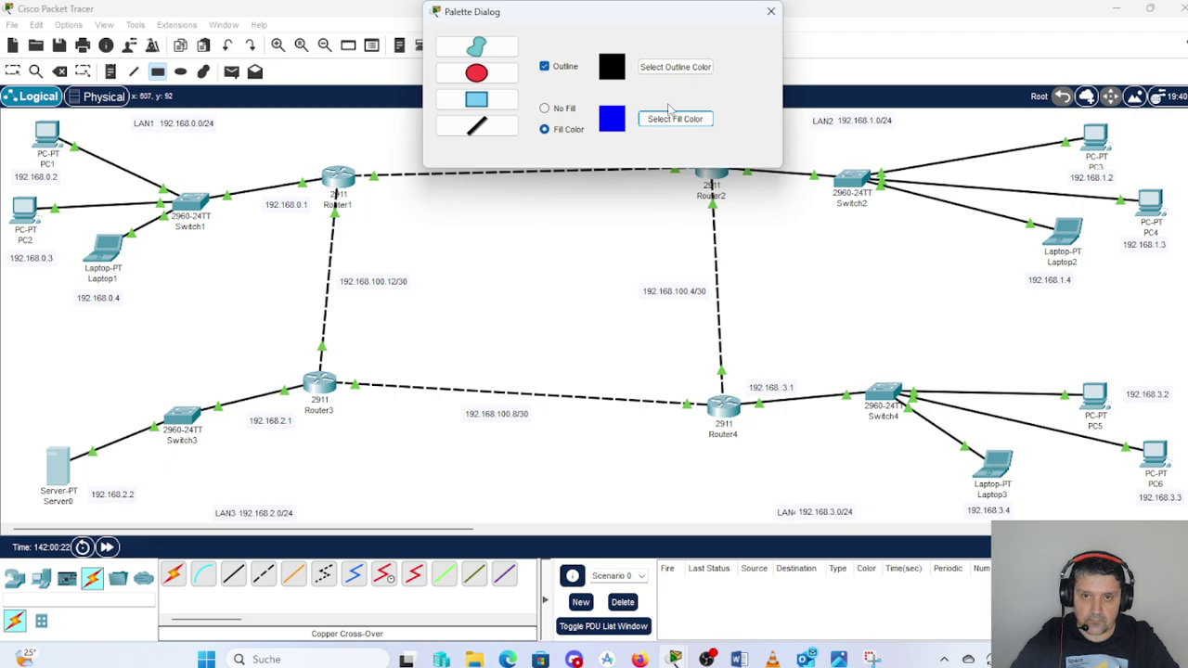
pyautogui.click(771, 13)
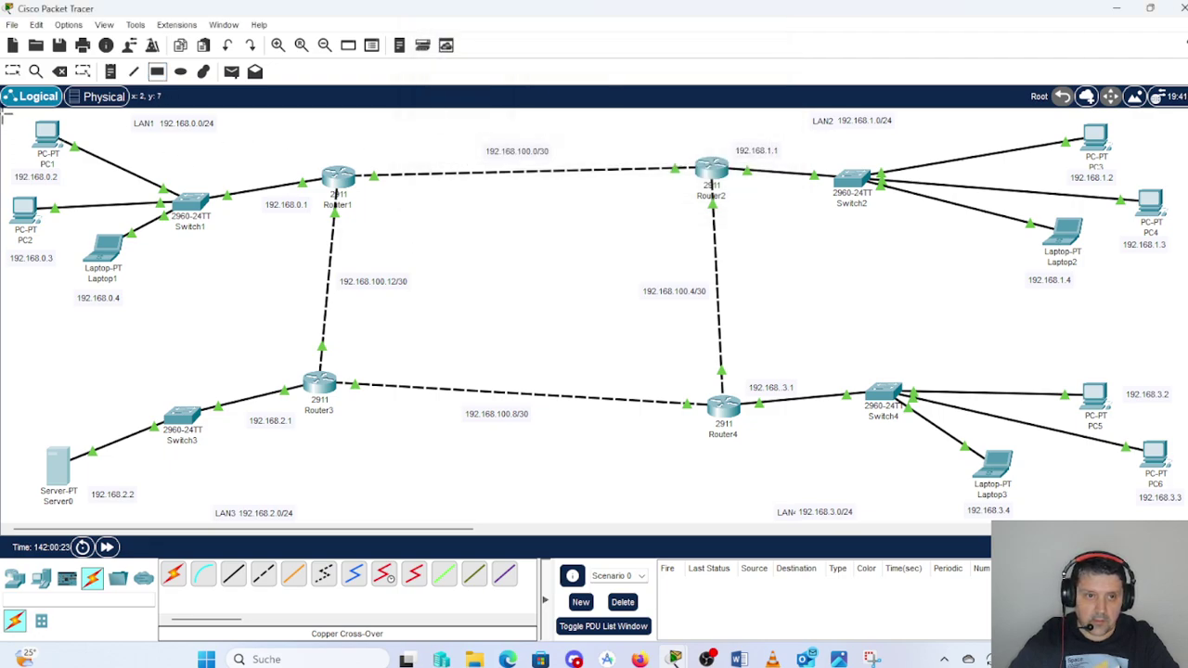
pyautogui.moveTo(3, 114)
pyautogui.mouseDown()
pyautogui.moveTo(167, 168)
pyautogui.moveTo(240, 223)
pyautogui.moveTo(320, 318)
pyautogui.moveTo(376, 336)
pyautogui.moveTo(375, 310)
pyautogui.mouseUp()
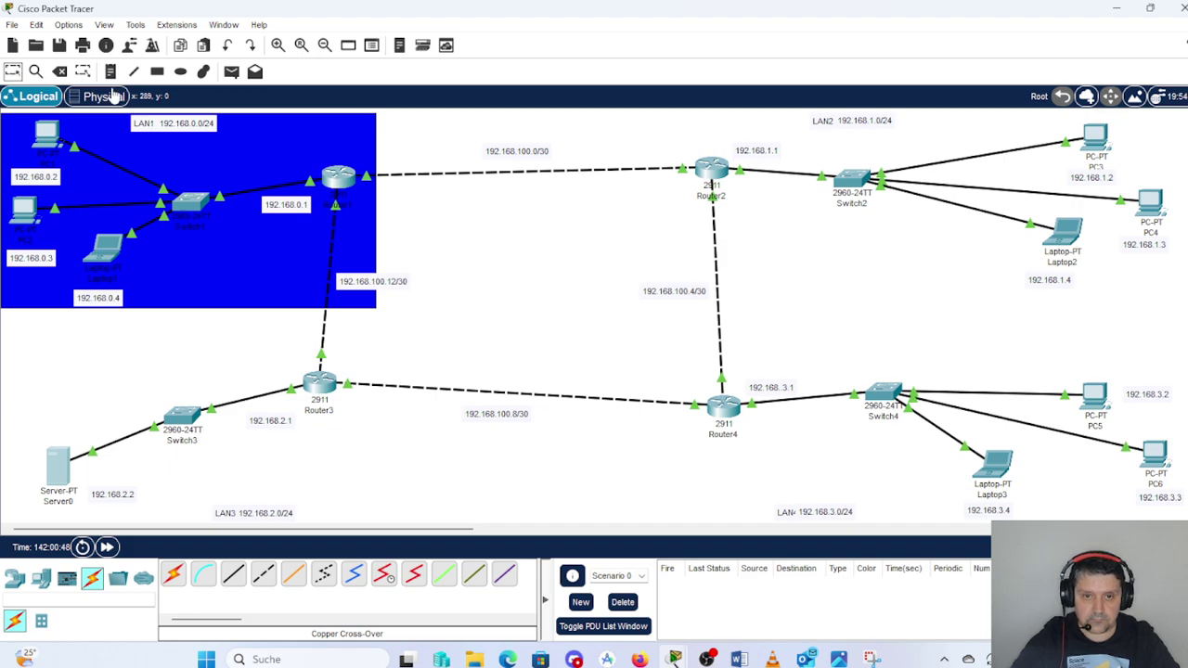
# - Move the 192.168.100.12/30 and 192.168.100.4/30 labels into the open space between the routers and shift the 192.168.100.0/30 label slightly
pyautogui.moveTo(377, 289); pyautogui.dragTo(429, 322)
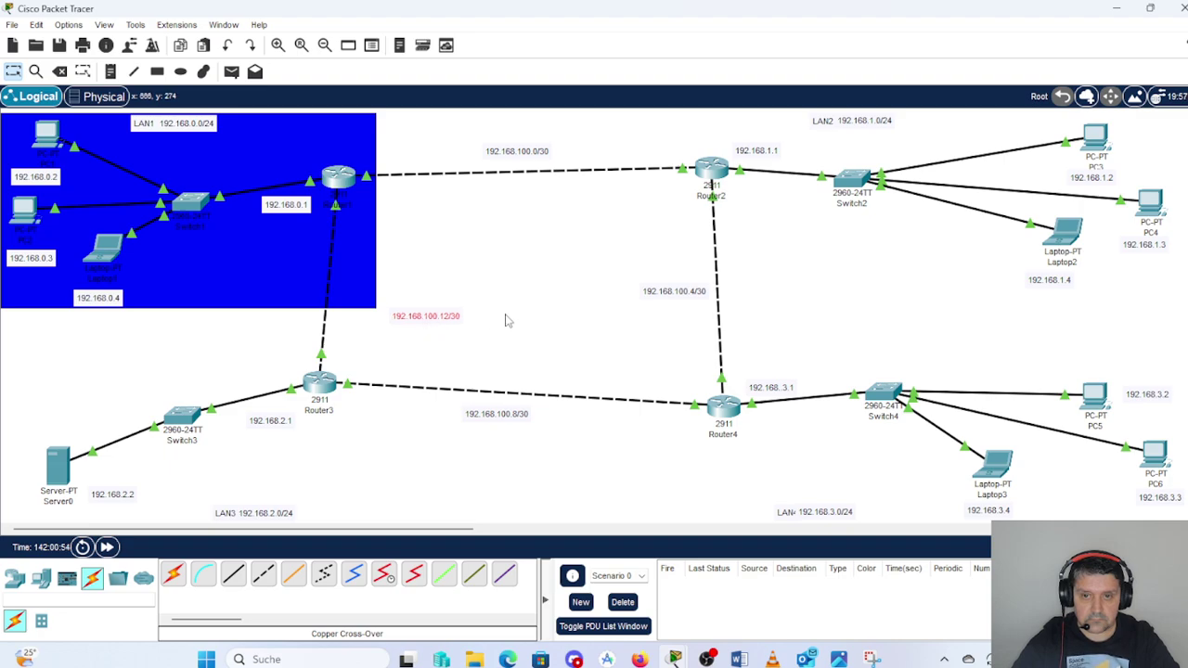
pyautogui.moveTo(675, 297); pyautogui.dragTo(599, 319)
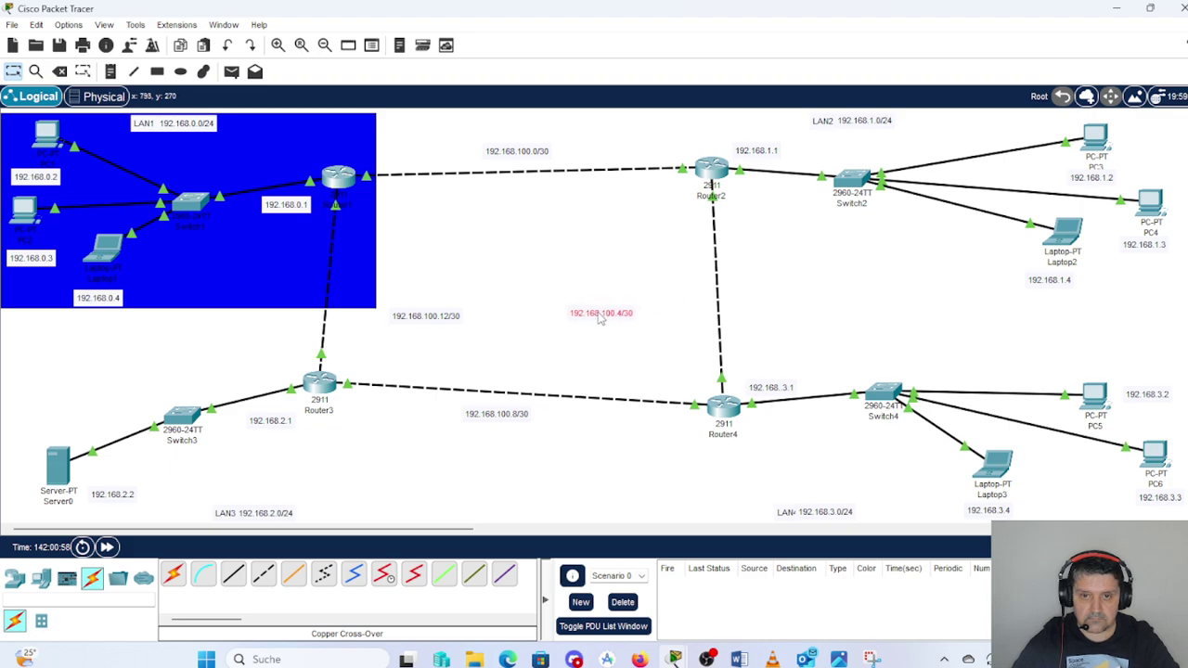
pyautogui.click(517, 153)
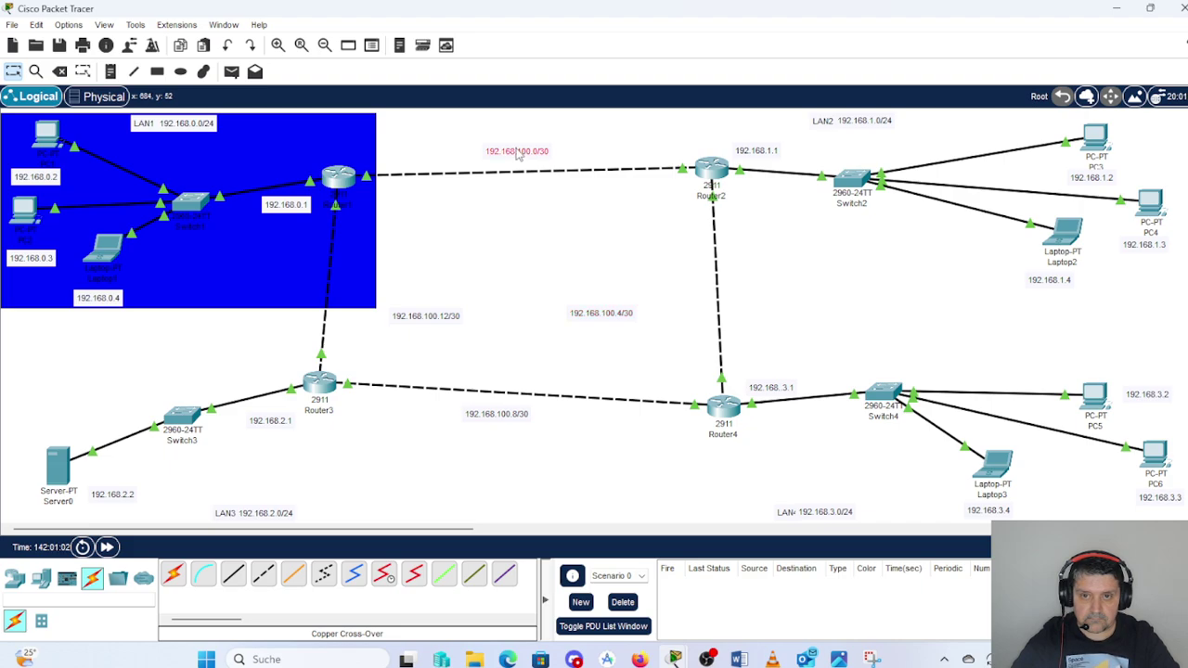
pyautogui.doubleClick(505, 146)
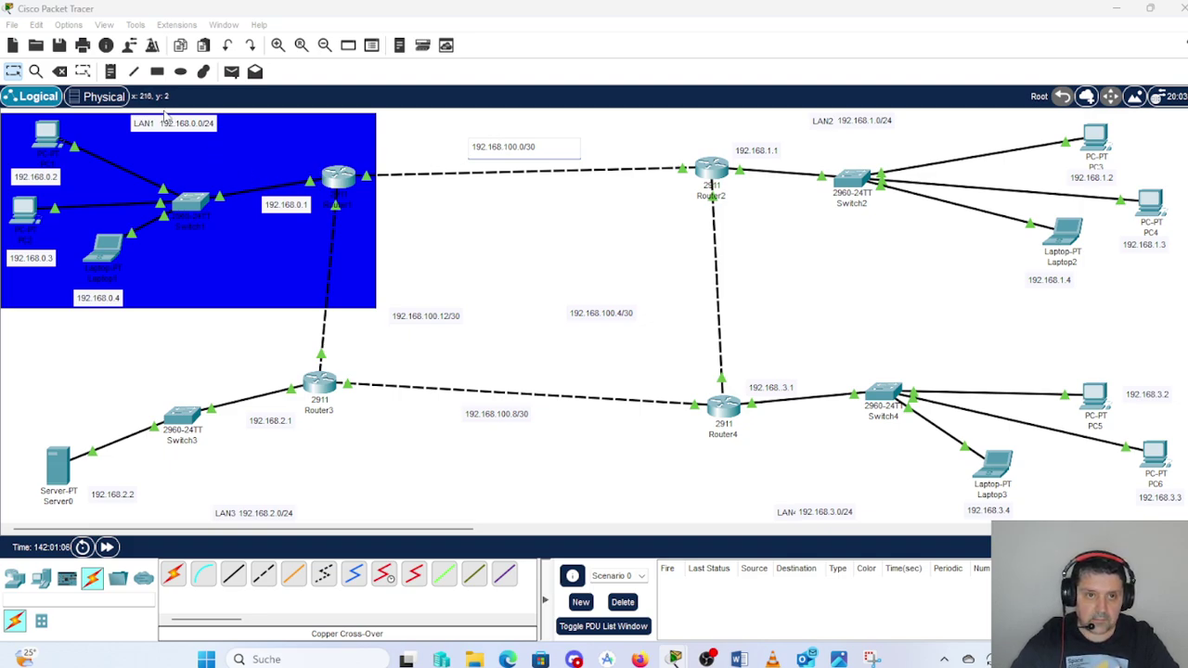
# - Draw a rectangle filled with yellow #ffff00 behind the LAN2 area, covering Router2, Switch2, its PCs and Laptop2
pyautogui.click(158, 72)
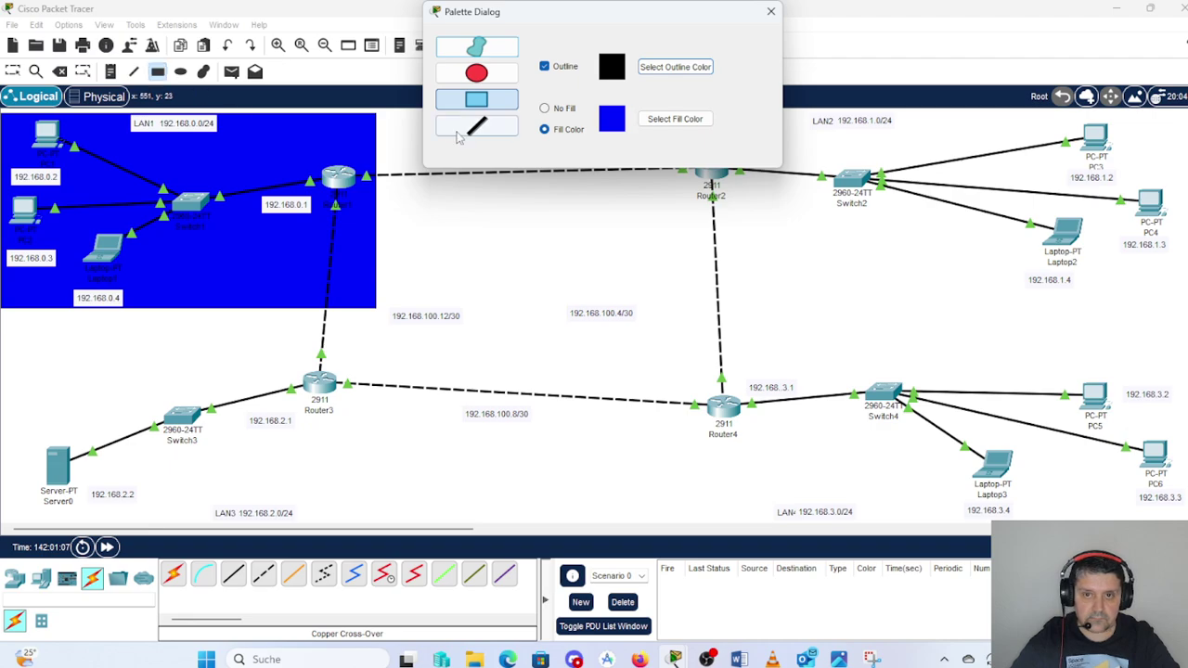
pyautogui.click(682, 120)
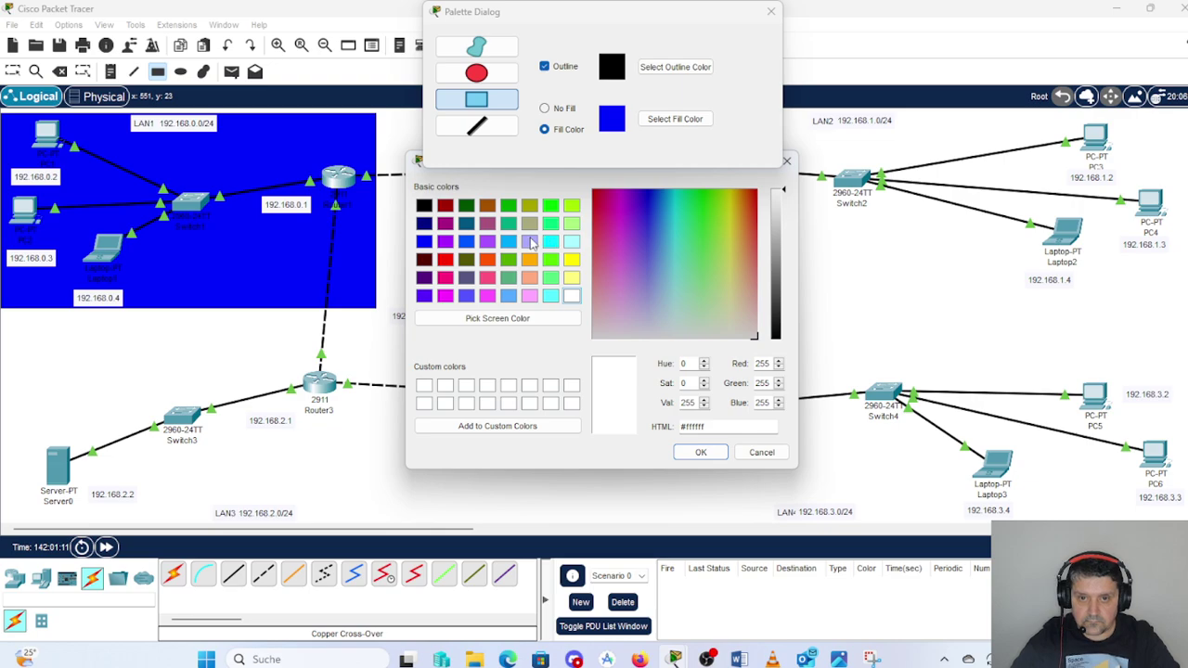
pyautogui.click(571, 260)
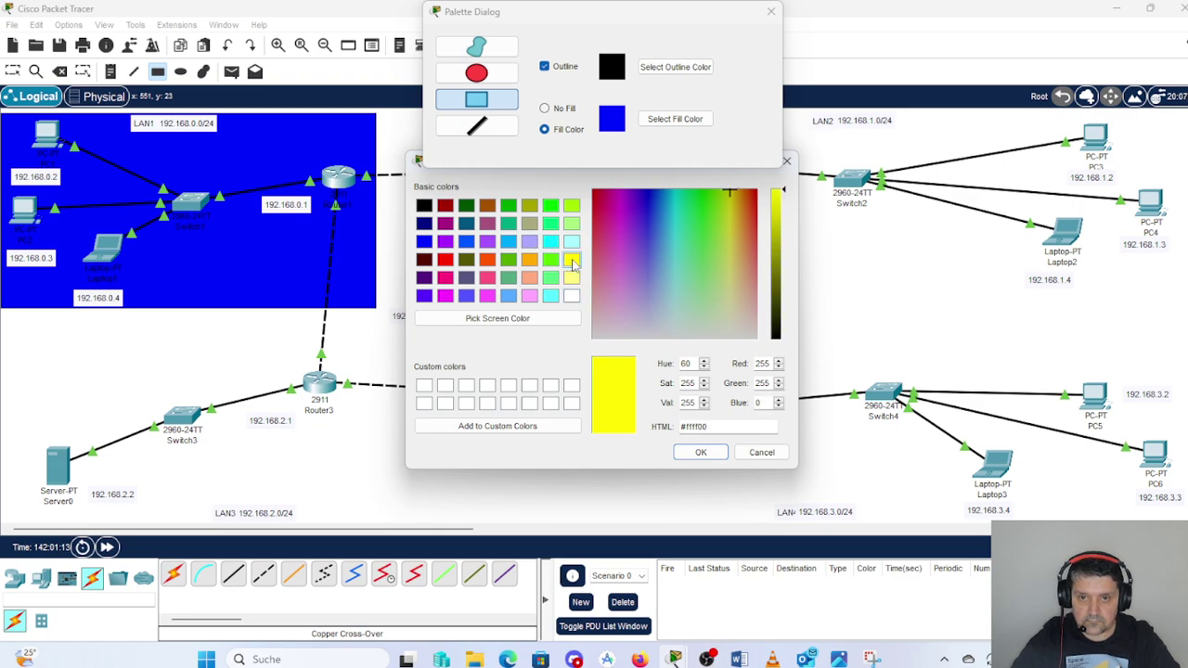
pyautogui.click(700, 452)
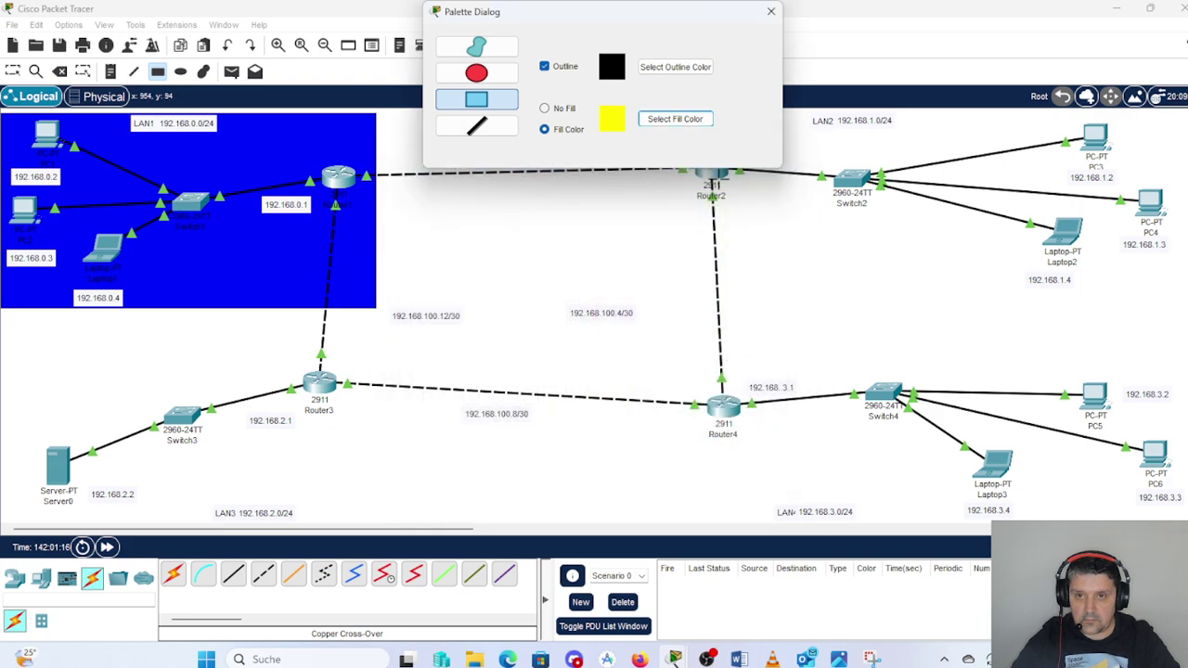
pyautogui.click(770, 11)
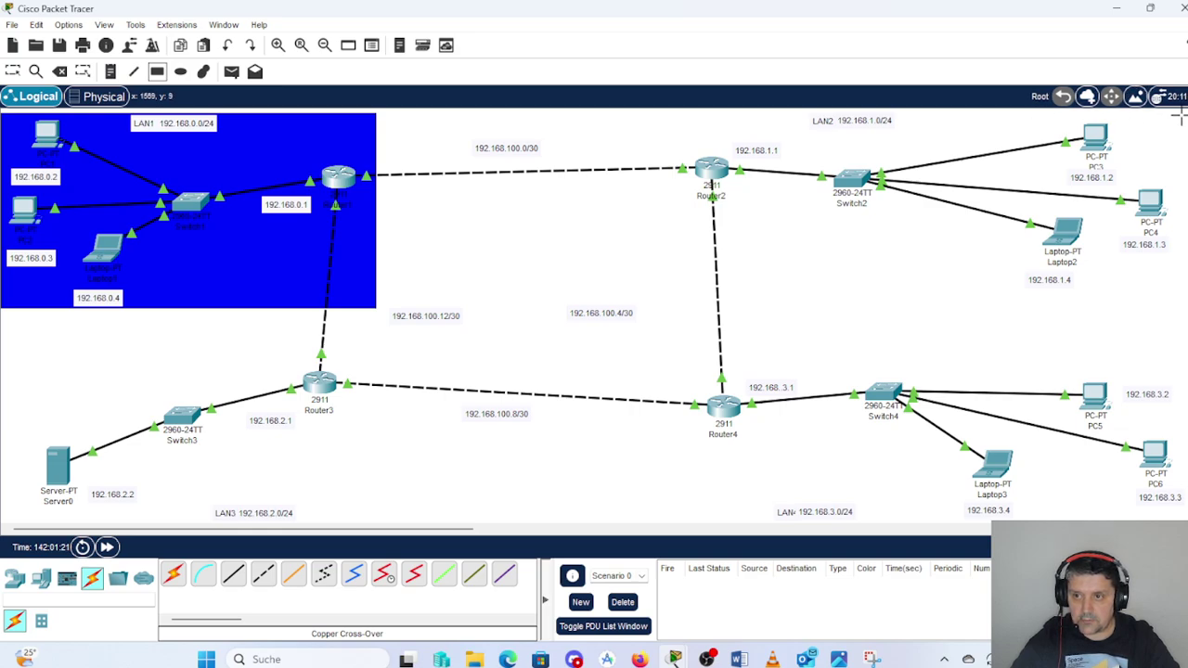
pyautogui.moveTo(1182, 114); pyautogui.dragTo(1034, 128)
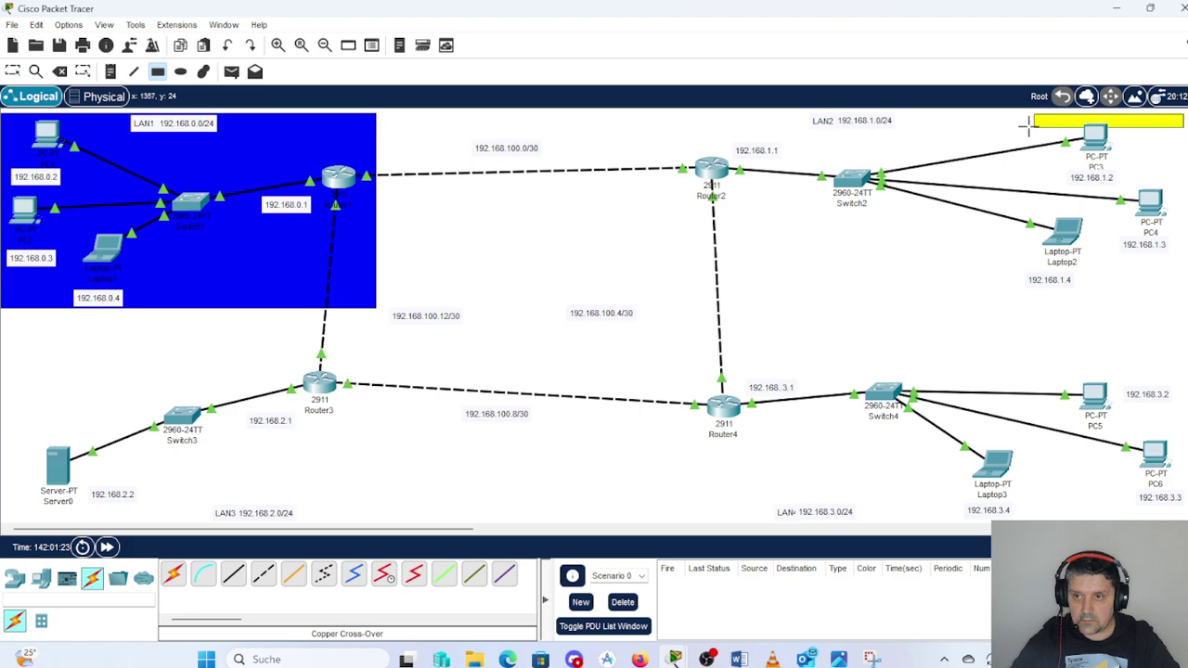
pyautogui.moveTo(925, 122); pyautogui.dragTo(660, 189)
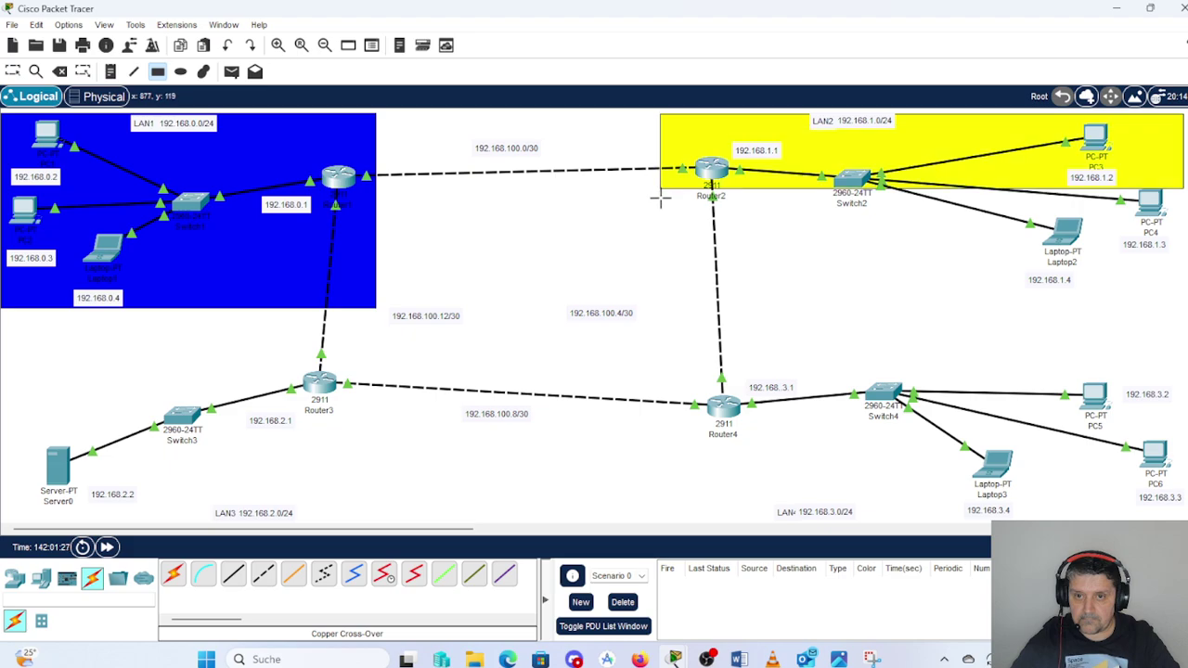
pyautogui.moveTo(675, 252); pyautogui.dragTo(653, 298)
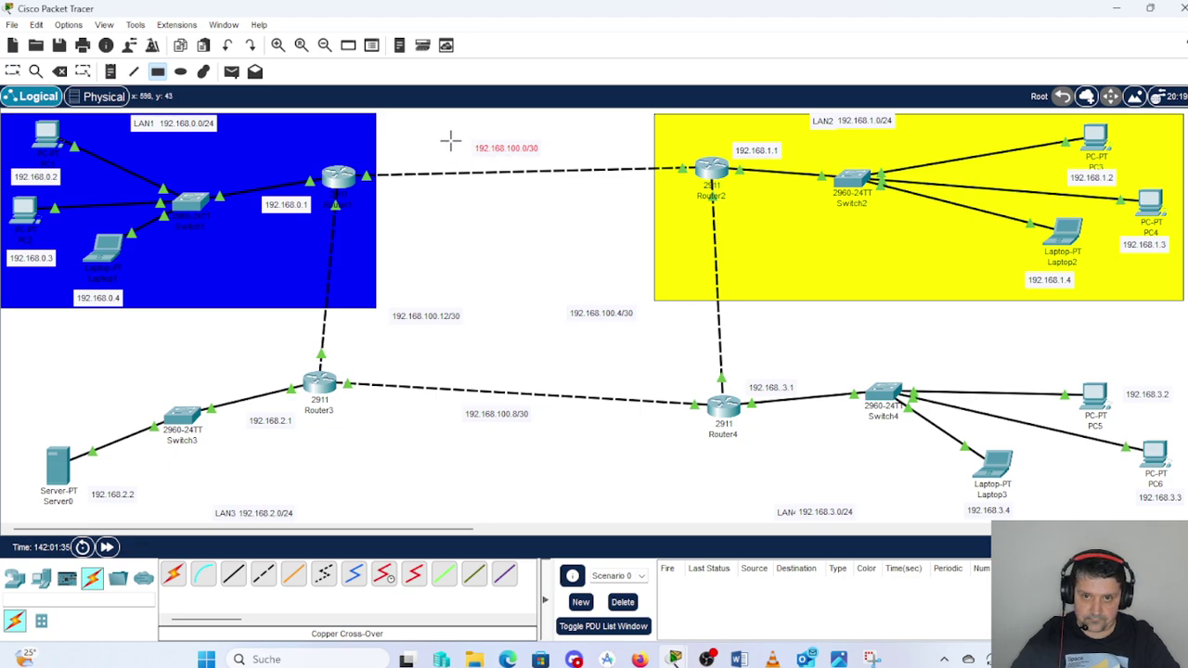
pyautogui.click(13, 72)
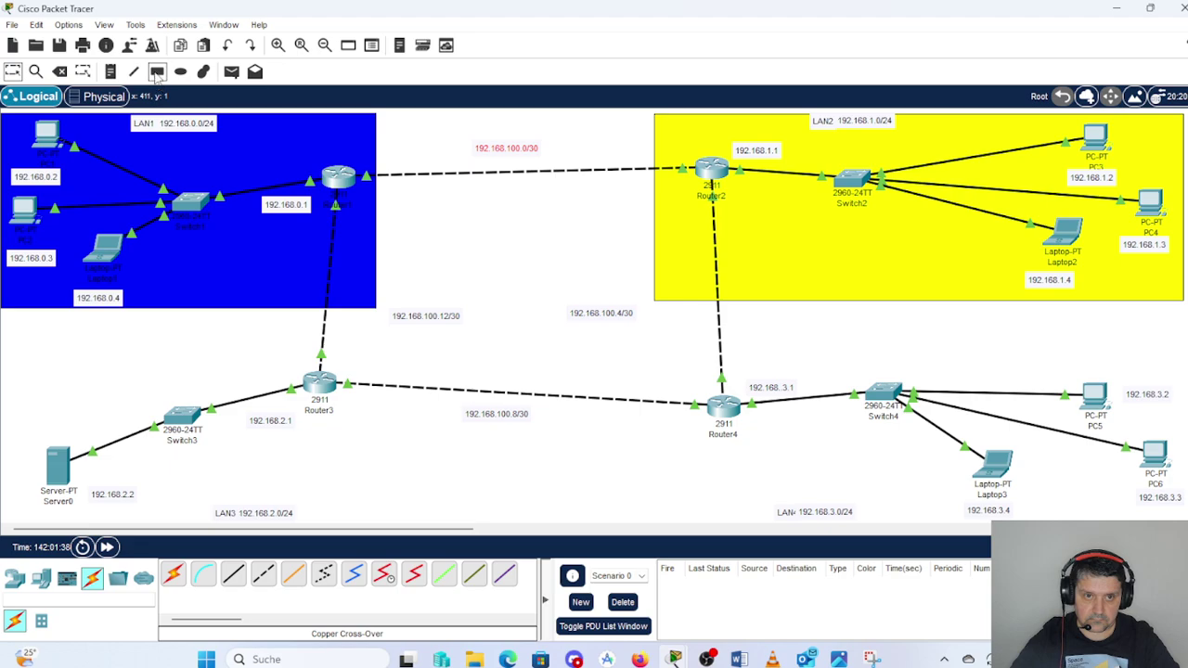
# - Draw a rectangle filled with violet #5500ff behind the LAN4 area, covering Router4, Switch4, its PCs and Laptop3
pyautogui.click(157, 72)
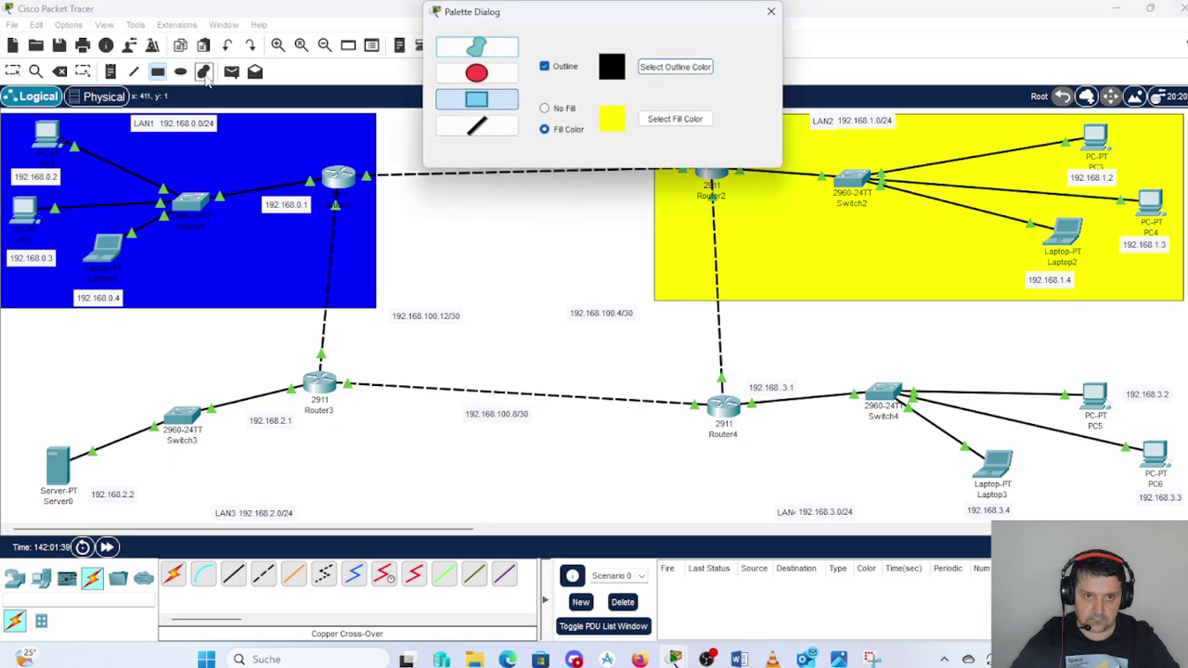
pyautogui.click(679, 121)
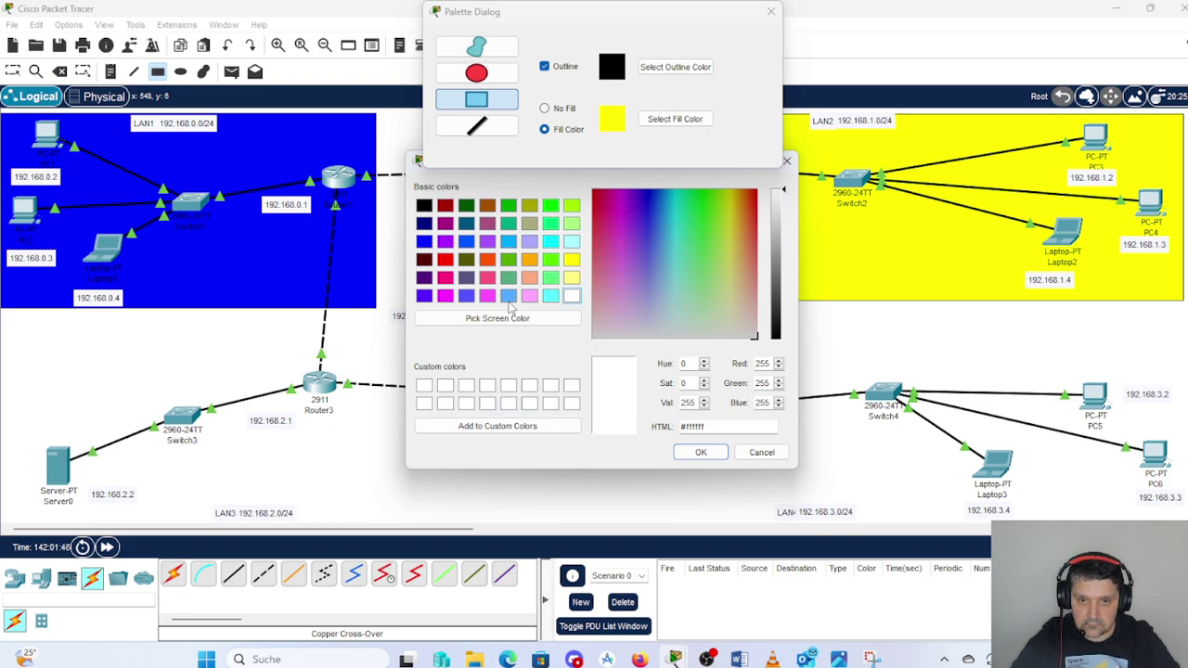
pyautogui.click(423, 295)
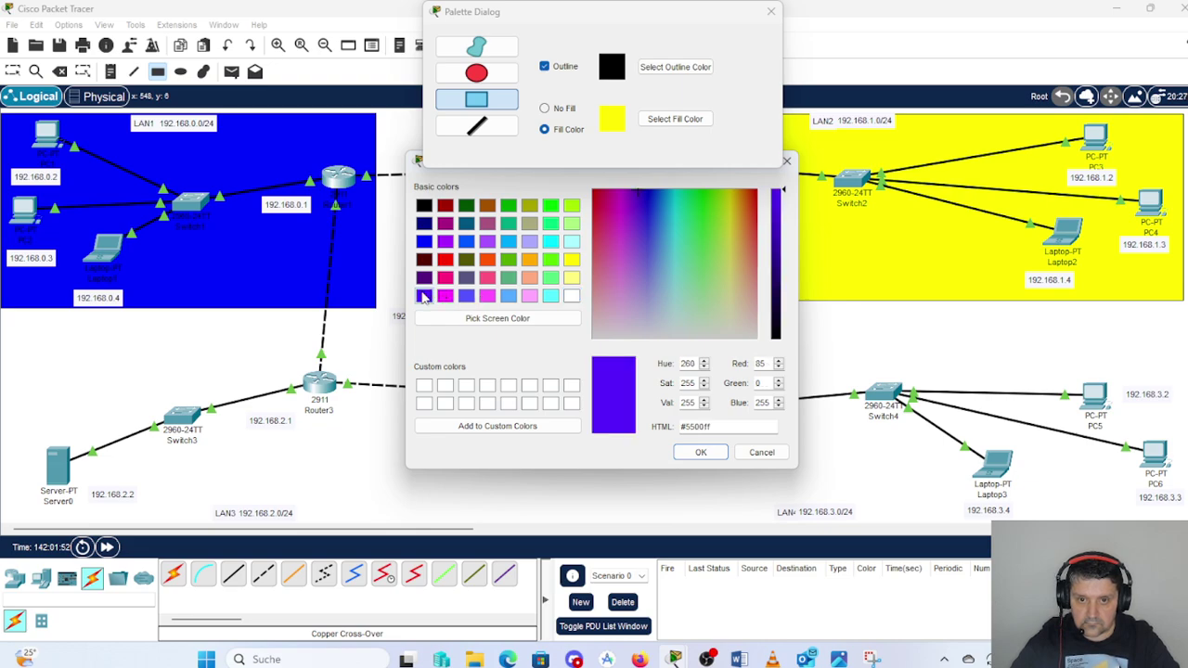
pyautogui.click(700, 453)
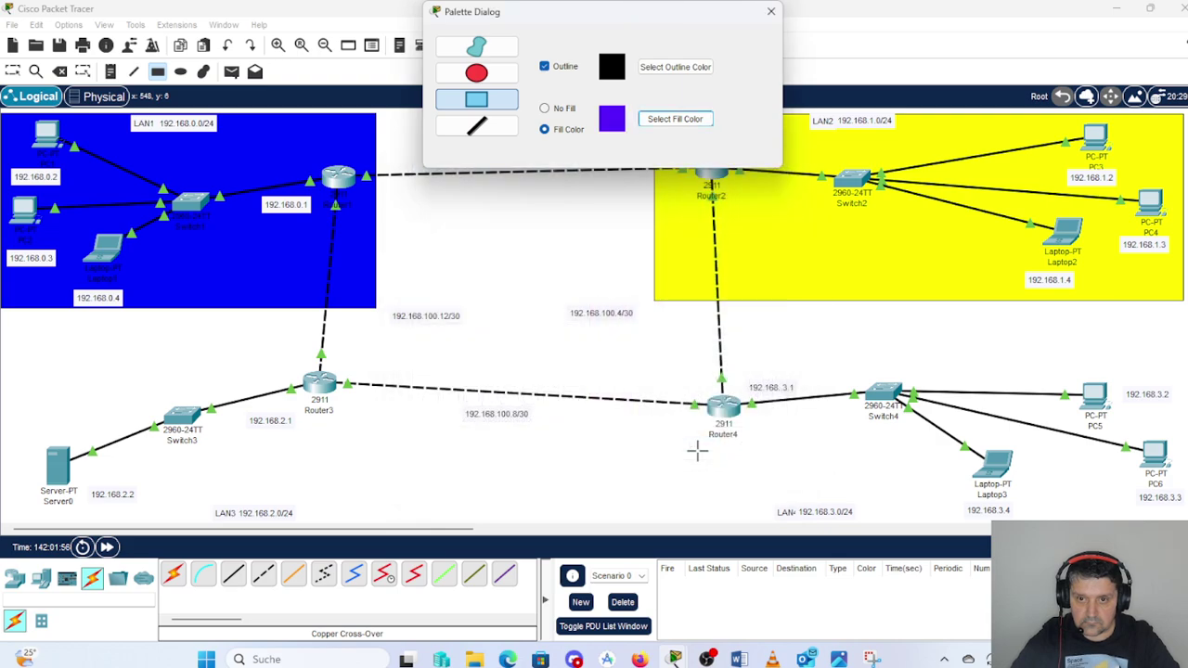
pyautogui.click(771, 13)
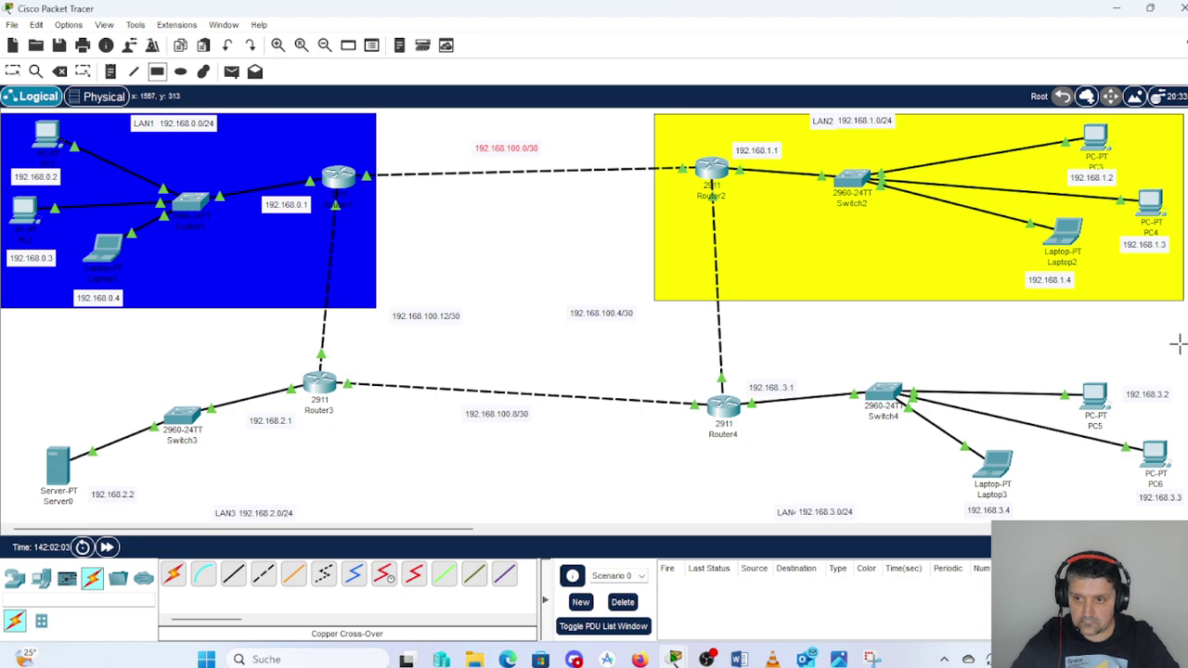
pyautogui.moveTo(1179, 343); pyautogui.dragTo(854, 356)
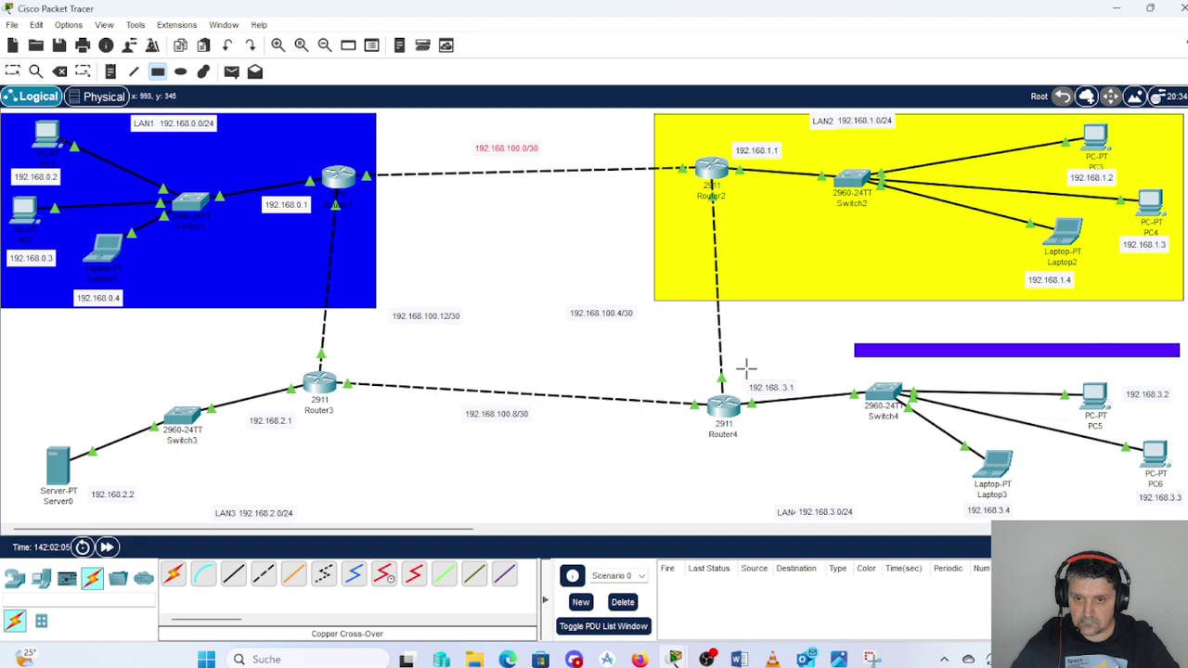
pyautogui.moveTo(746, 369)
pyautogui.mouseDown()
pyautogui.moveTo(646, 374)
pyautogui.moveTo(664, 489)
pyautogui.moveTo(649, 535)
pyautogui.mouseUp()
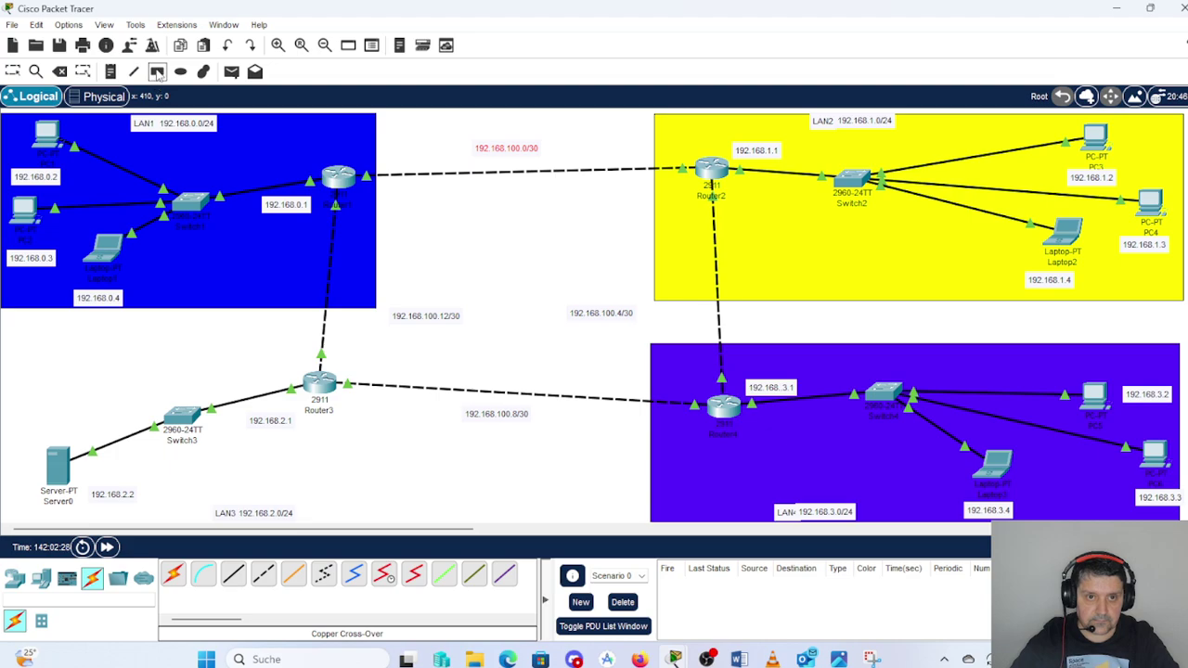
# - Draw a rectangle filled with green #00ff00 behind the LAN3 area, covering Server0, Switch3 and Router3
pyautogui.click(158, 72)
pyautogui.click(676, 120)
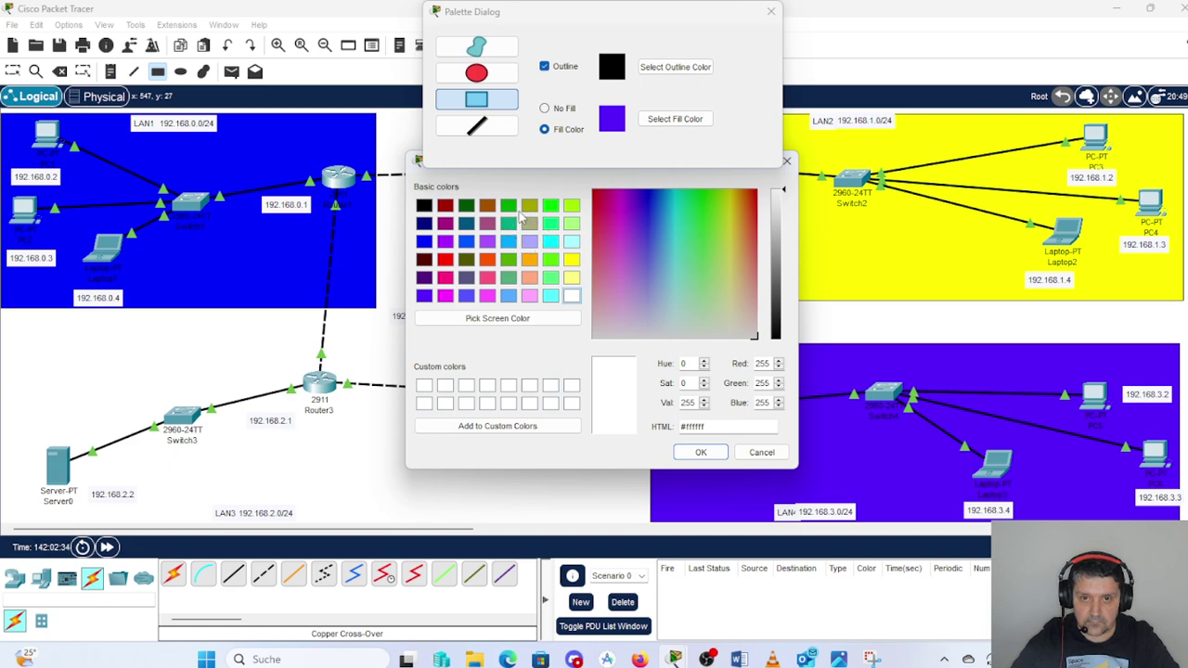
pyautogui.click(551, 206)
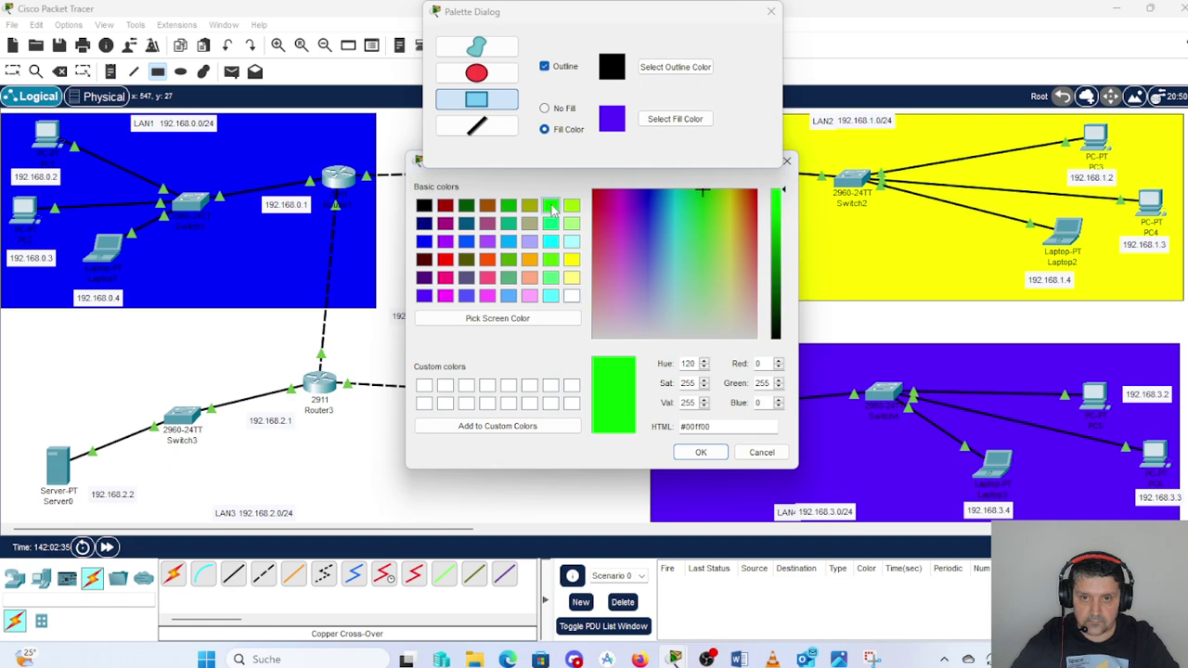
pyautogui.click(700, 453)
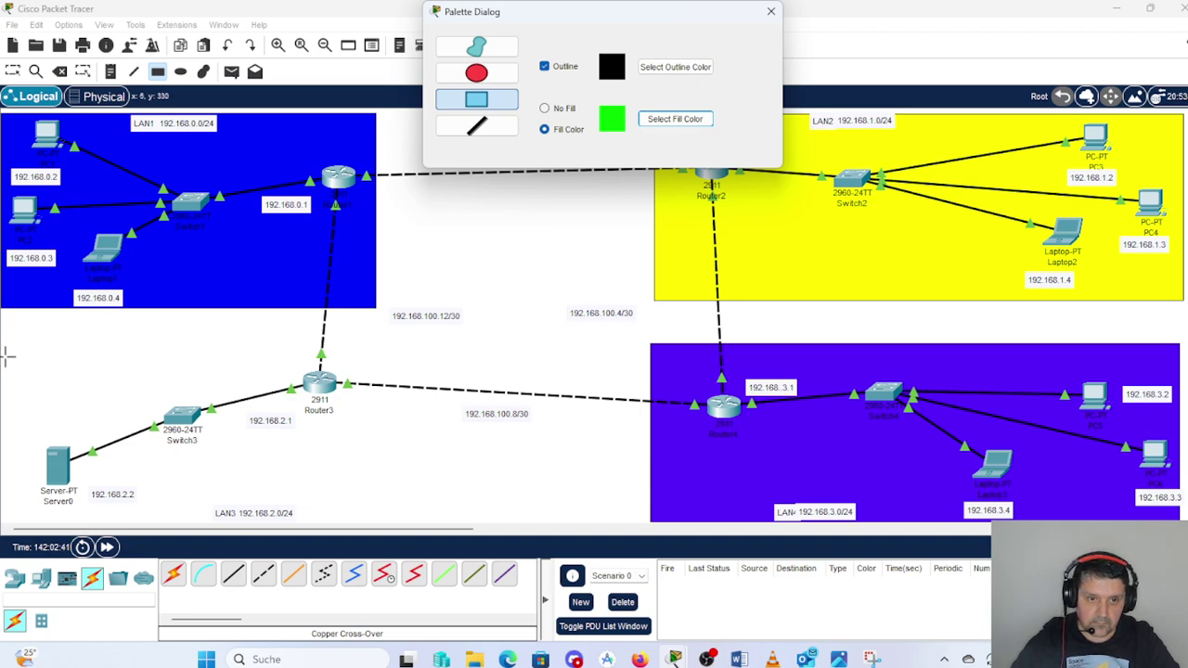
pyautogui.moveTo(5, 343); pyautogui.dragTo(386, 525)
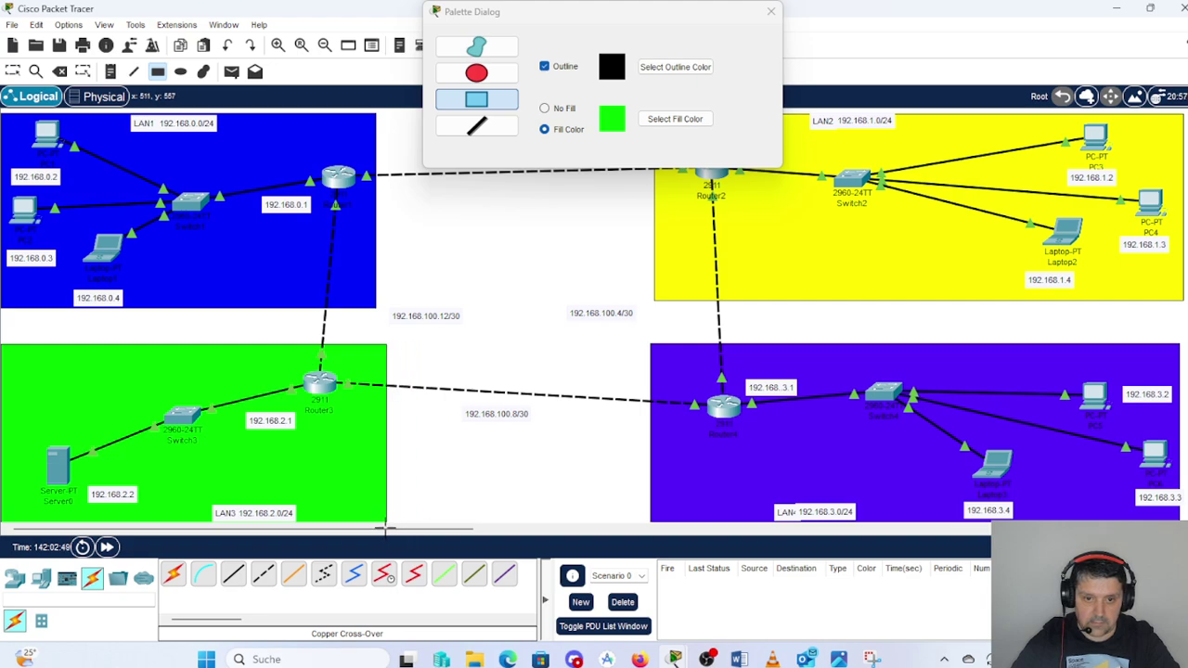
pyautogui.moveTo(386, 526); pyautogui.dragTo(387, 526)
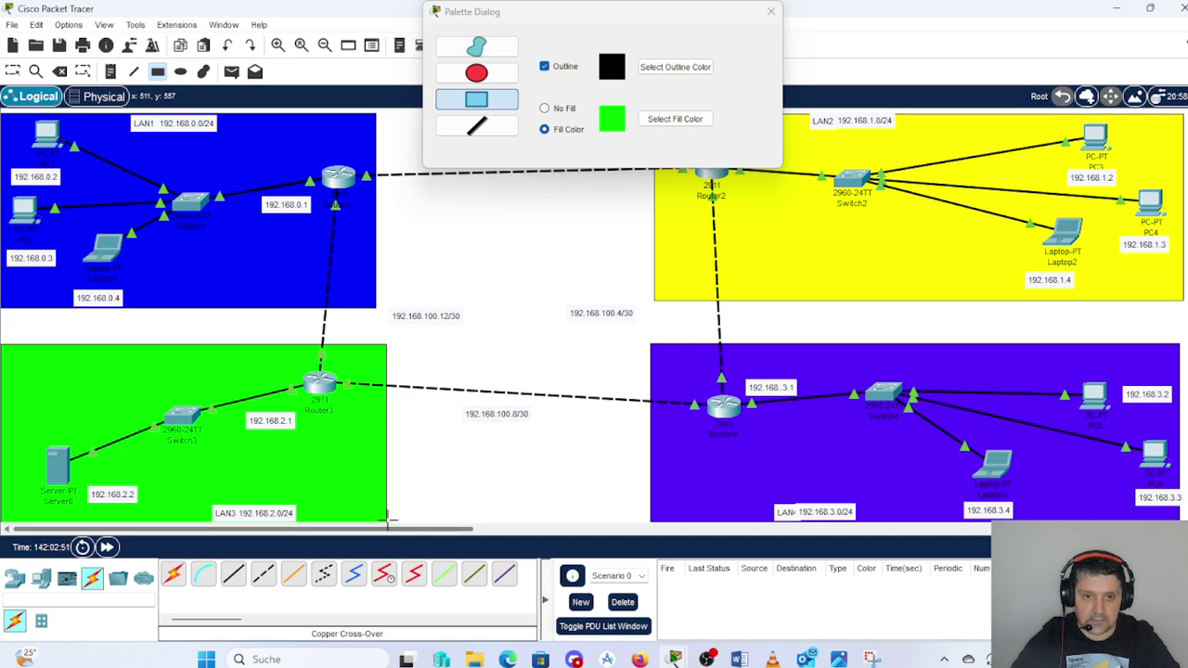
pyautogui.click(770, 11)
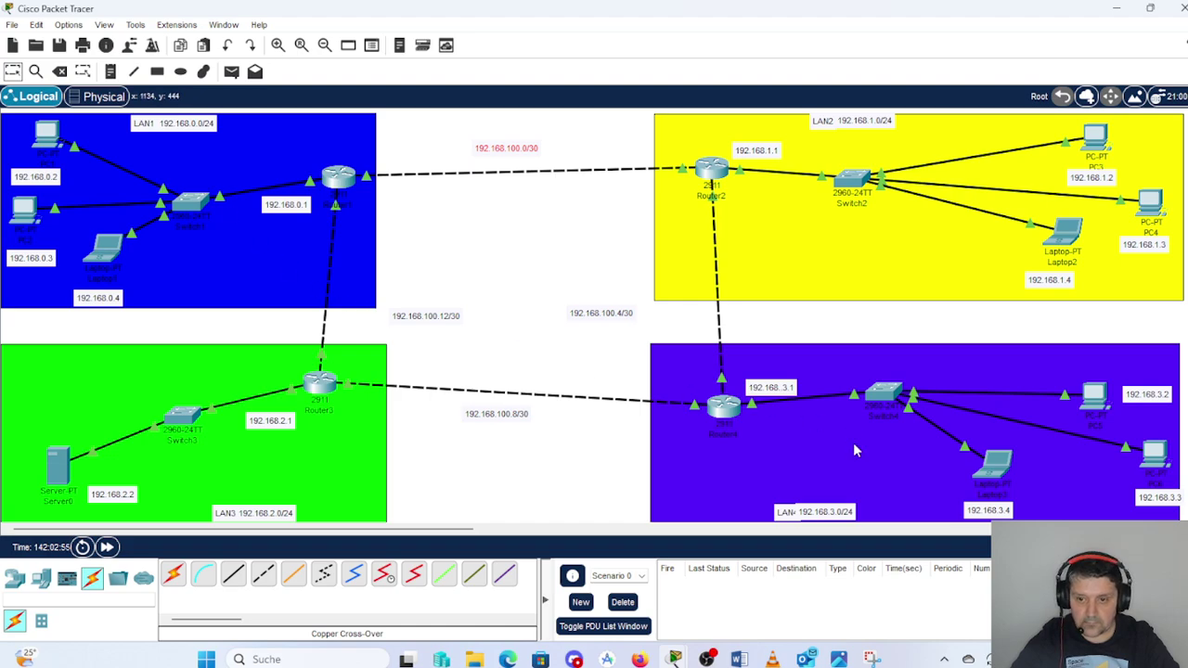
# - Reposition the LAN4 label directly beside the 192.168.3.0/24 label in the purple area
pyautogui.click(780, 515)
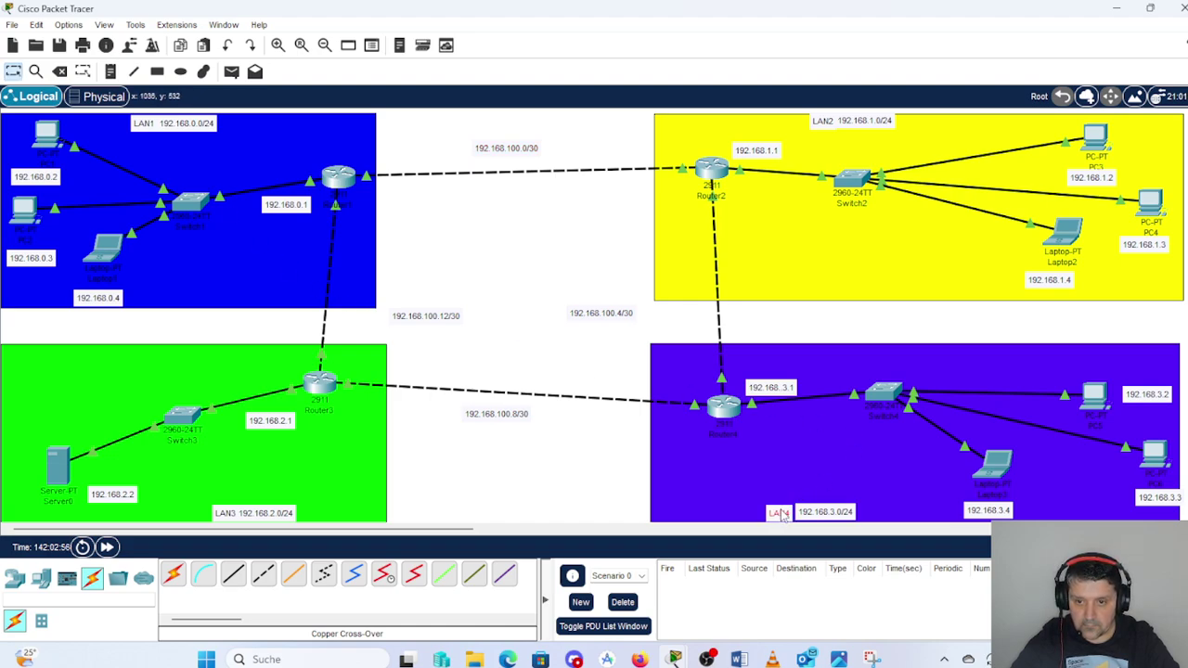
pyautogui.doubleClick(784, 516)
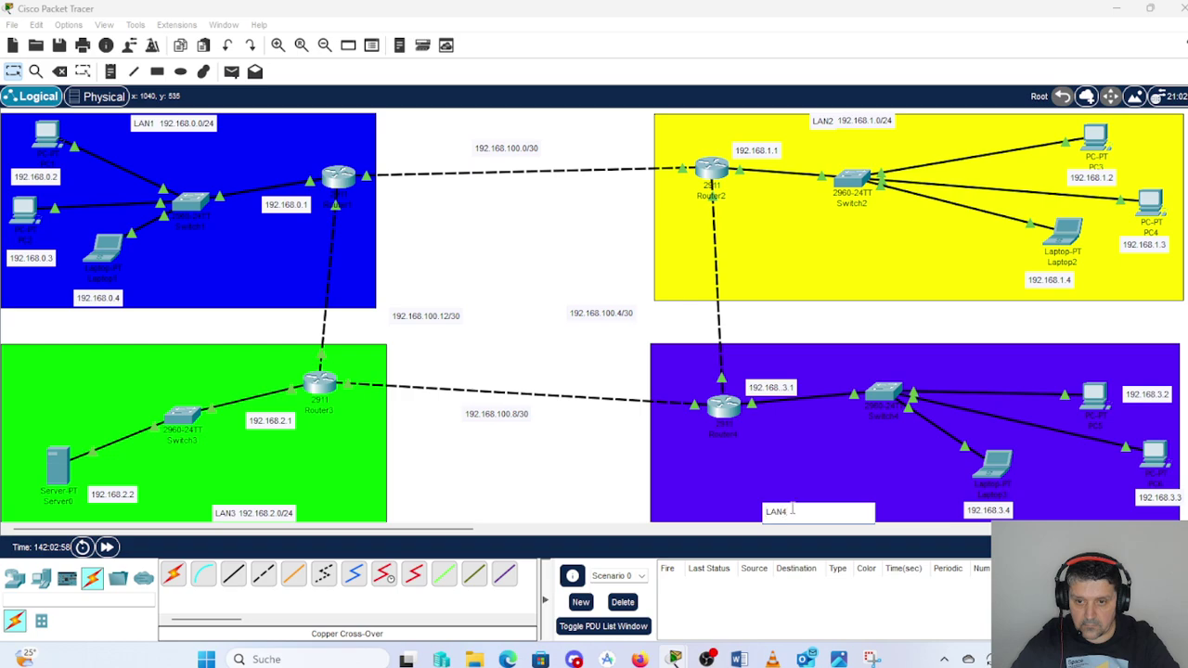
pyautogui.click(612, 493)
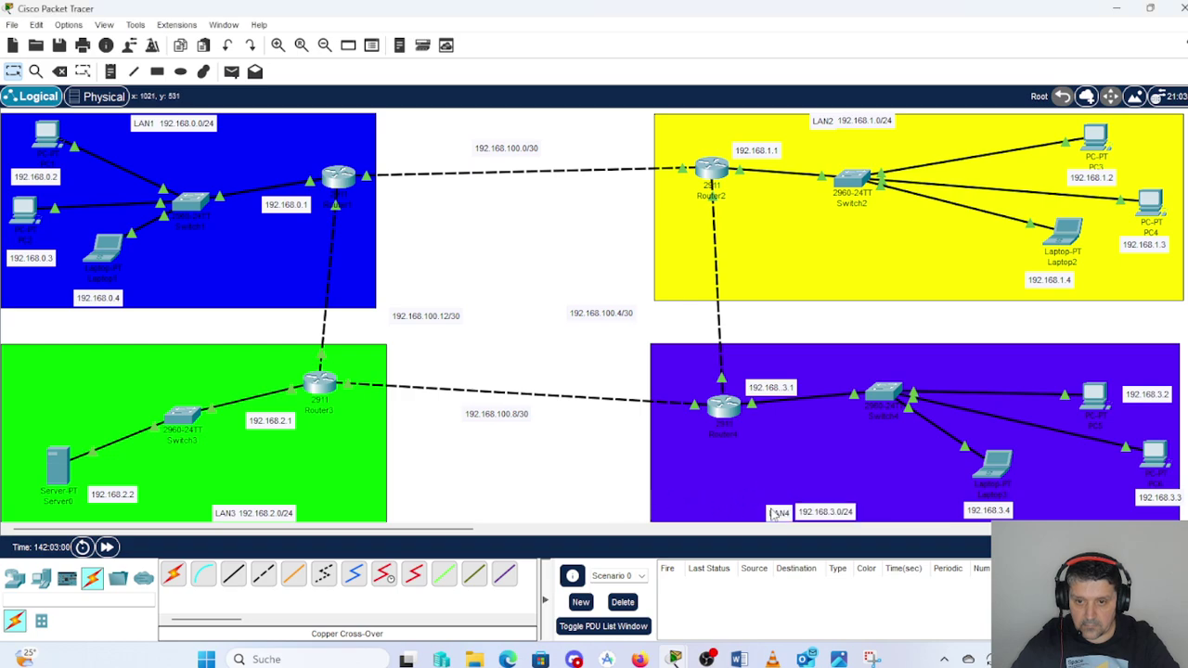
pyautogui.moveTo(779, 520); pyautogui.dragTo(782, 518)
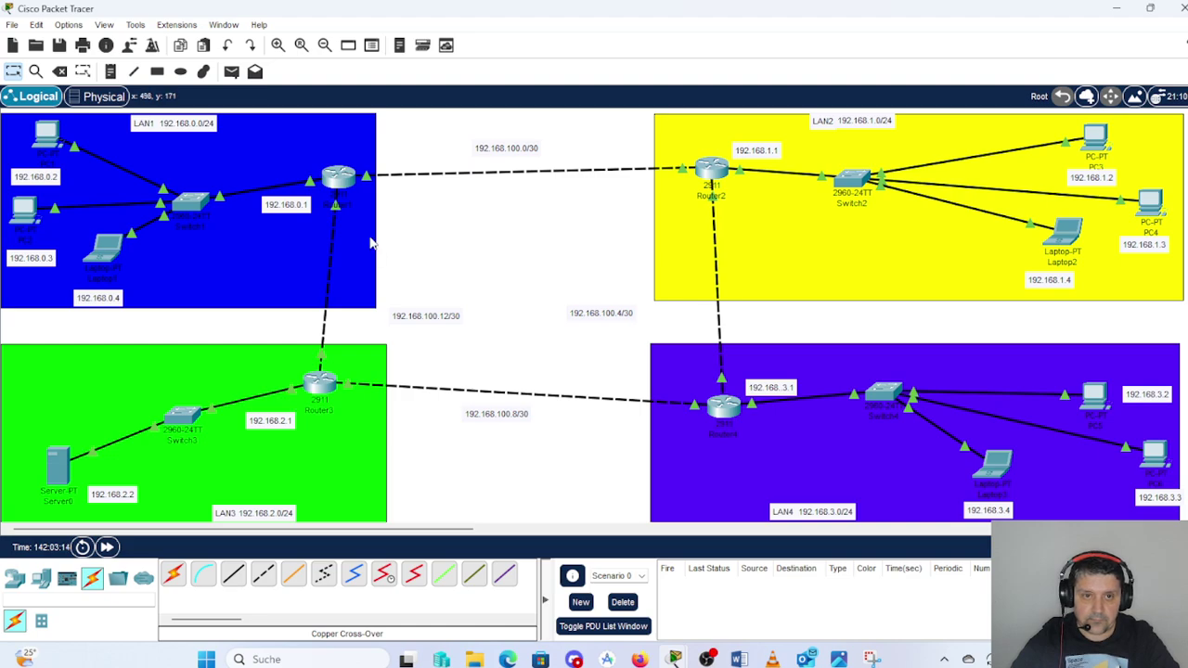
# - Draw a brown (#aa5500) filled ellipse with a black outline around the 192.168.100.0/30 label between Router1 and Router2
pyautogui.click(181, 72)
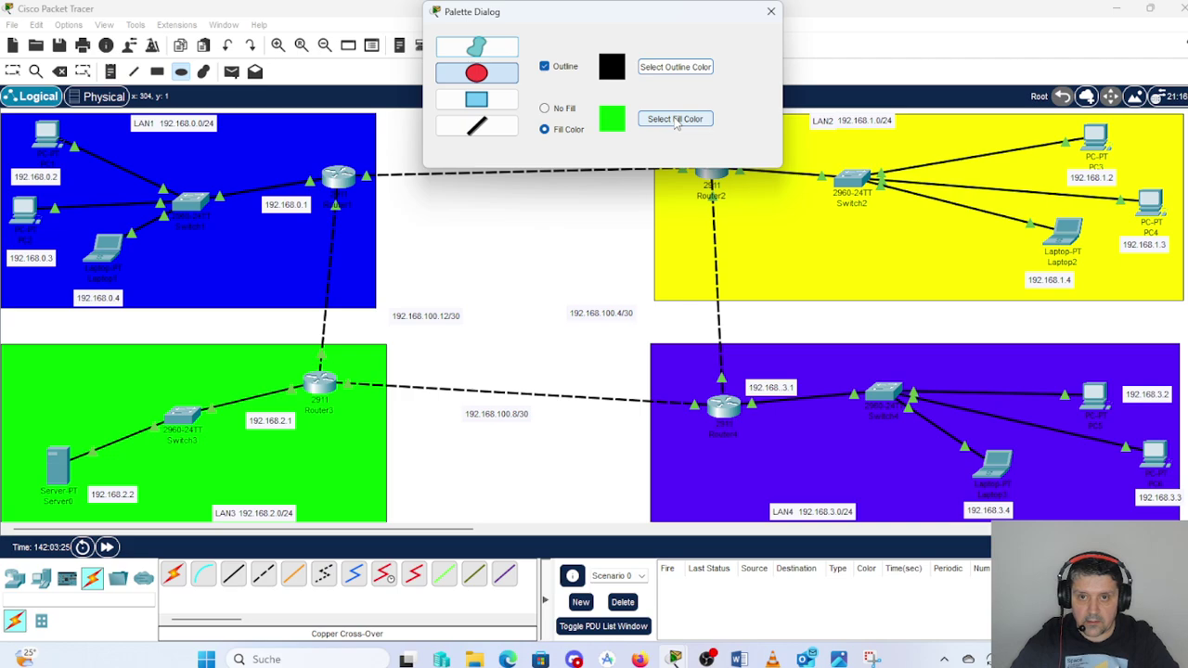
pyautogui.click(676, 120)
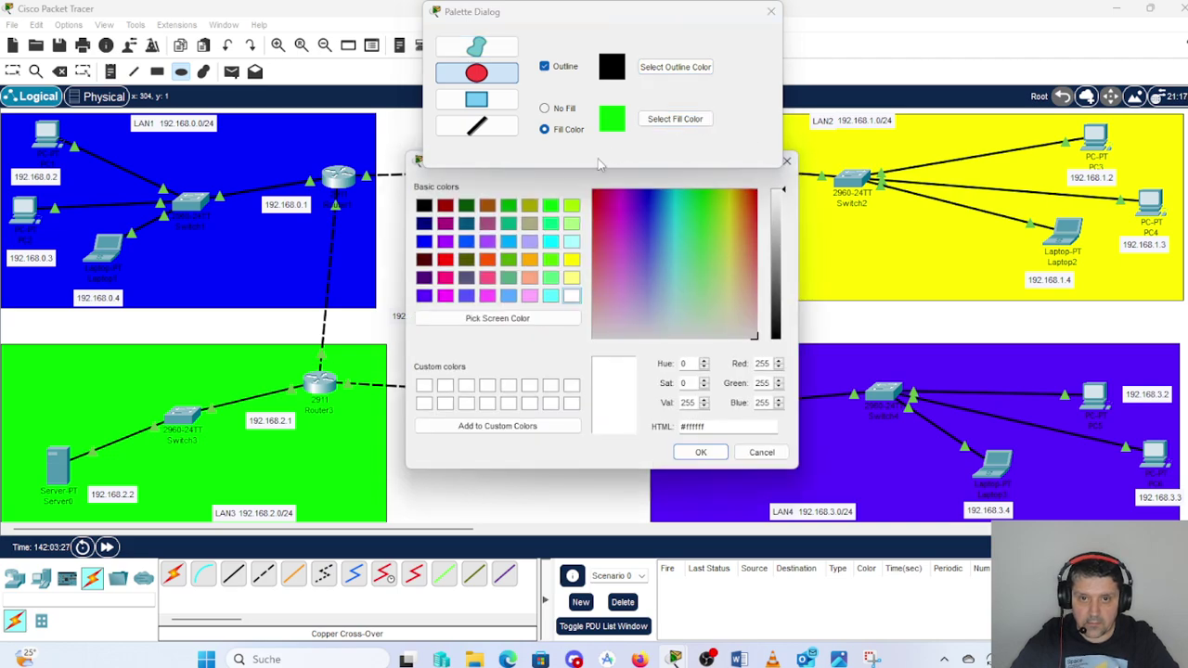
pyautogui.click(487, 206)
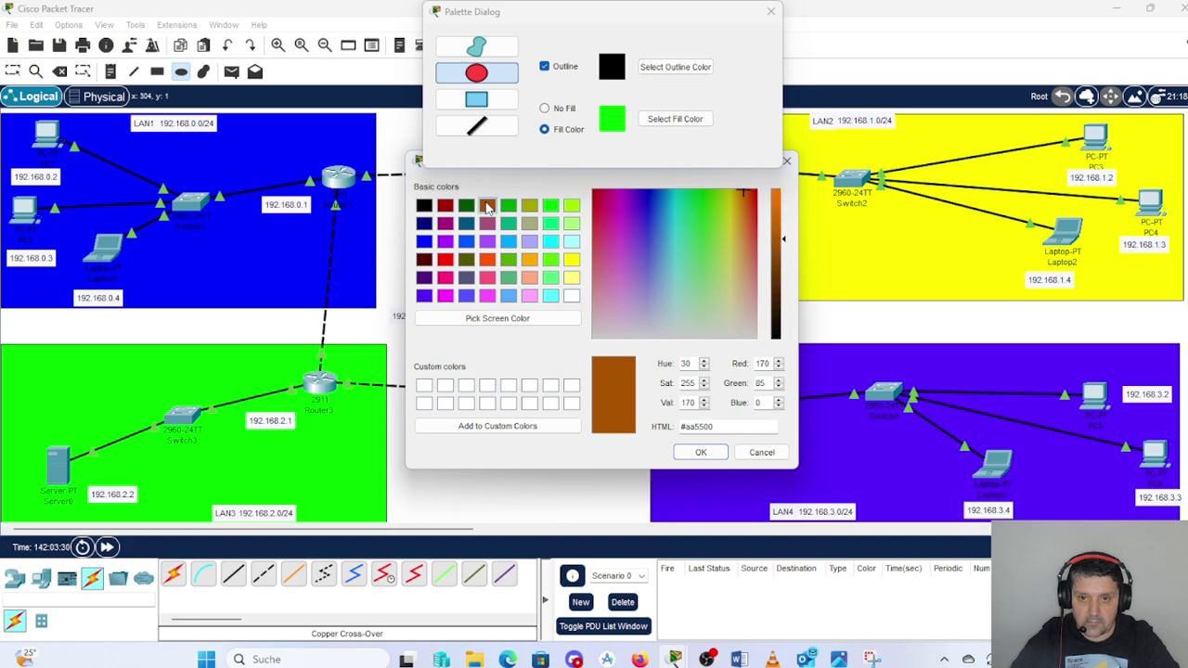
pyautogui.click(702, 452)
pyautogui.click(770, 11)
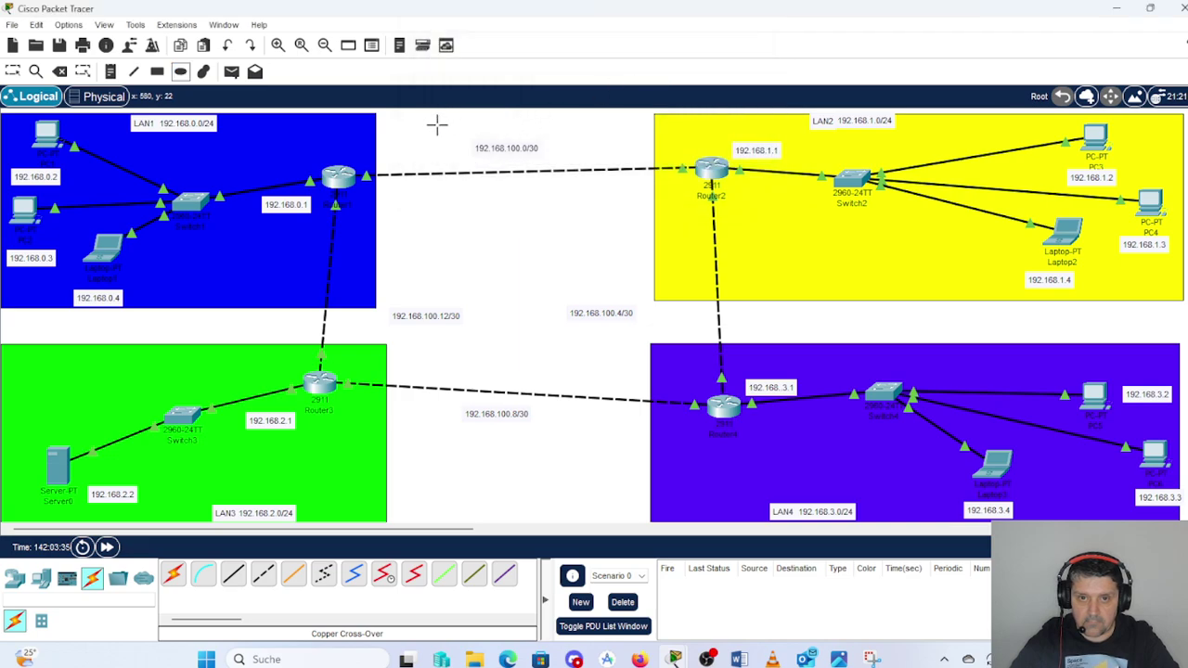
pyautogui.moveTo(437, 123); pyautogui.dragTo(583, 196)
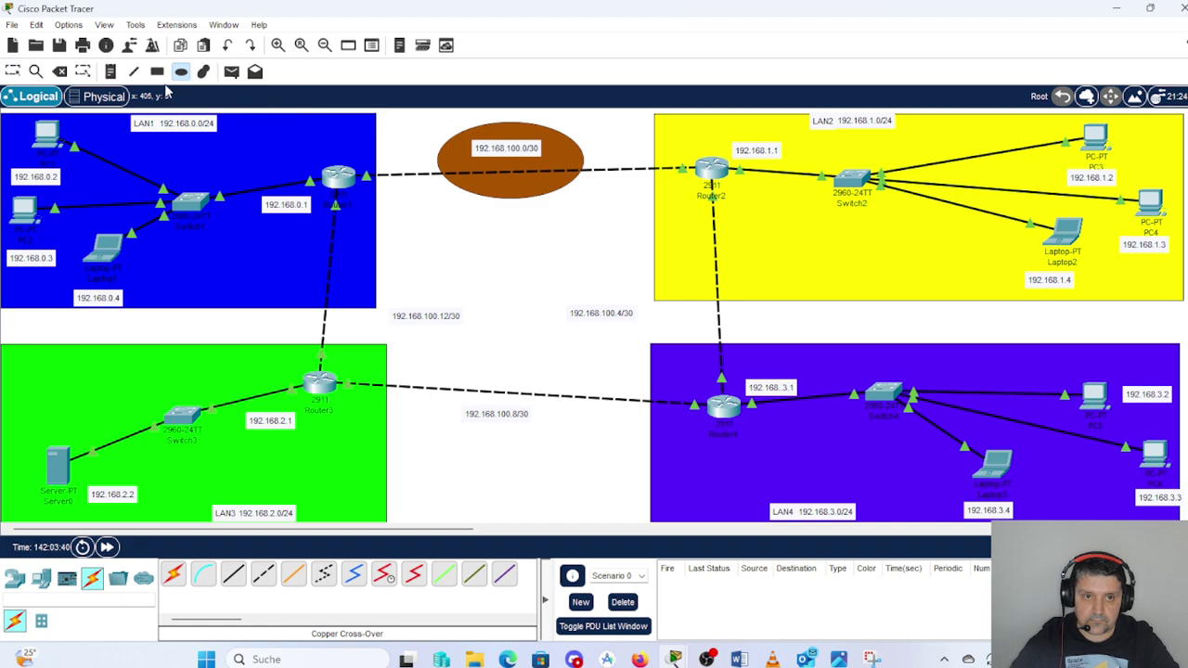
# - Draw a cyan filled ellipse around the 192.168.100.4/30 label
pyautogui.click(181, 72)
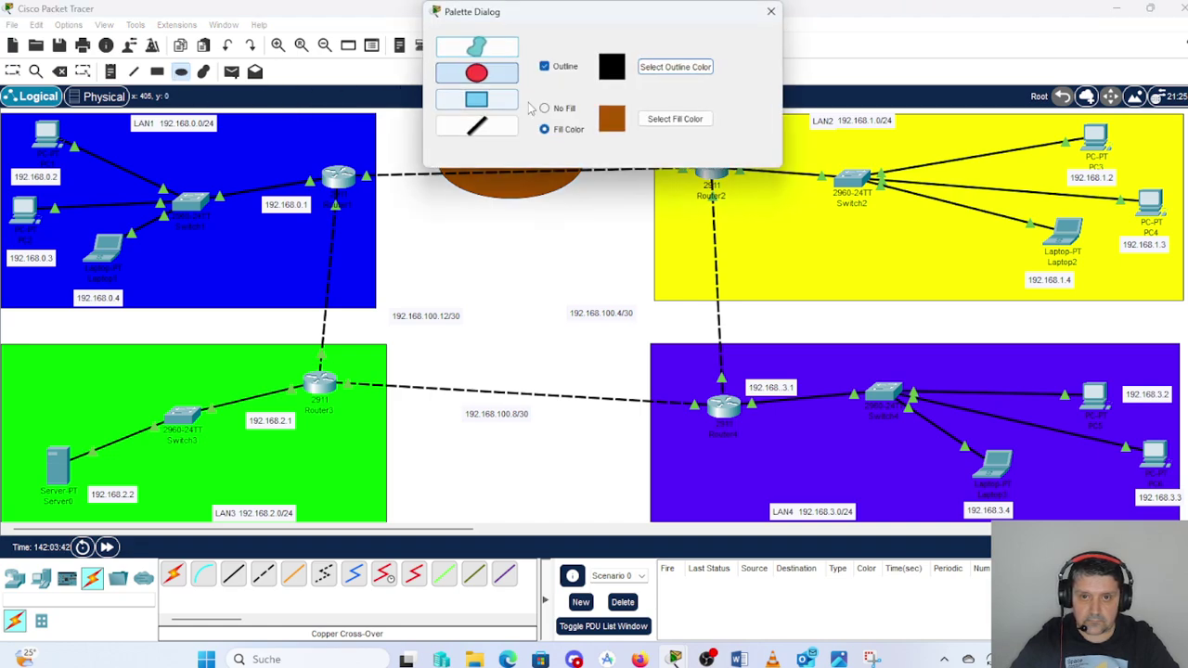
pyautogui.click(666, 122)
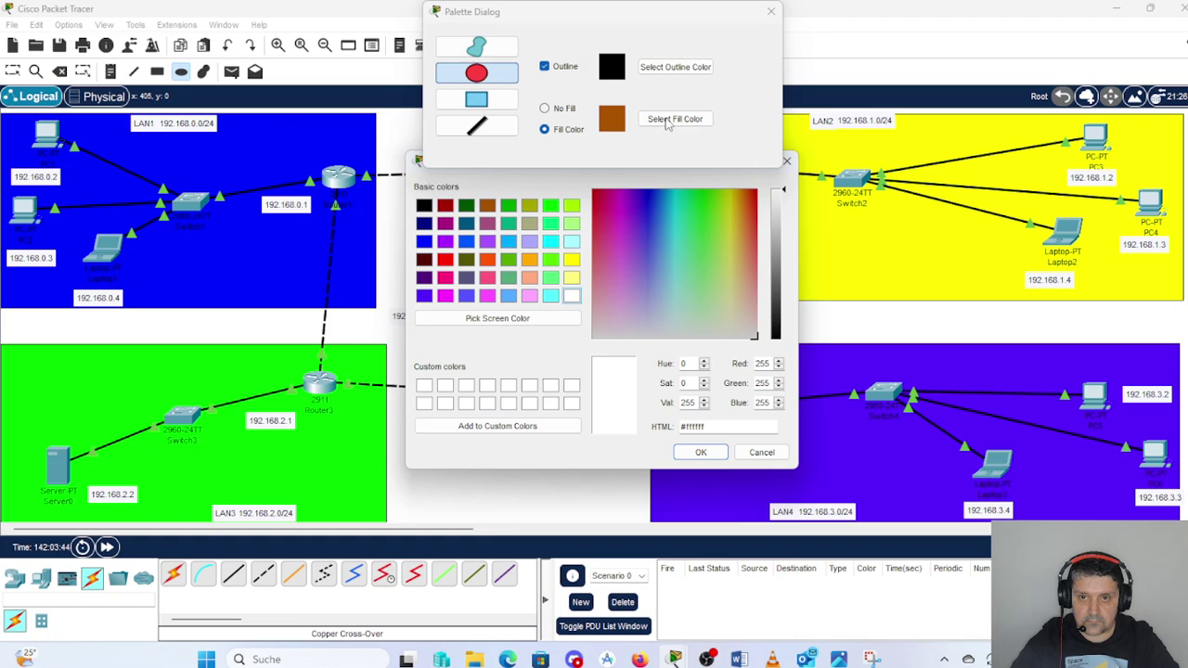
pyautogui.click(551, 241)
pyautogui.click(701, 452)
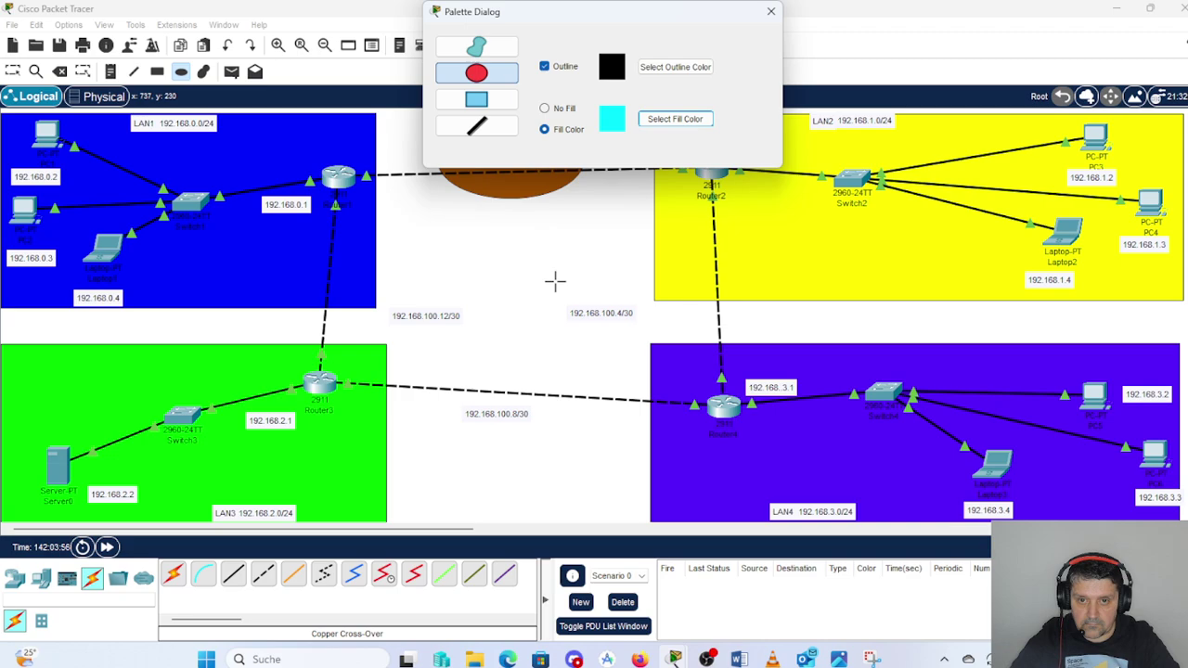
pyautogui.moveTo(555, 281); pyautogui.dragTo(652, 349)
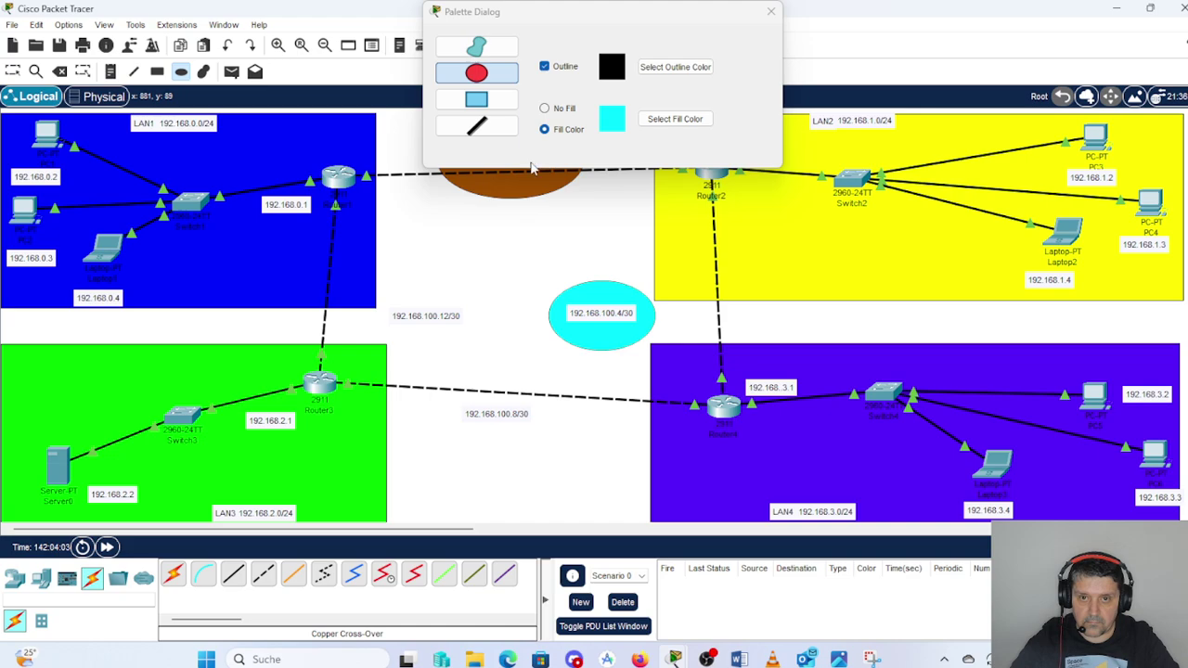
# - Draw a magenta (#ff55ff) filled ellipse around the 192.168.100.8/30 label
pyautogui.click(673, 120)
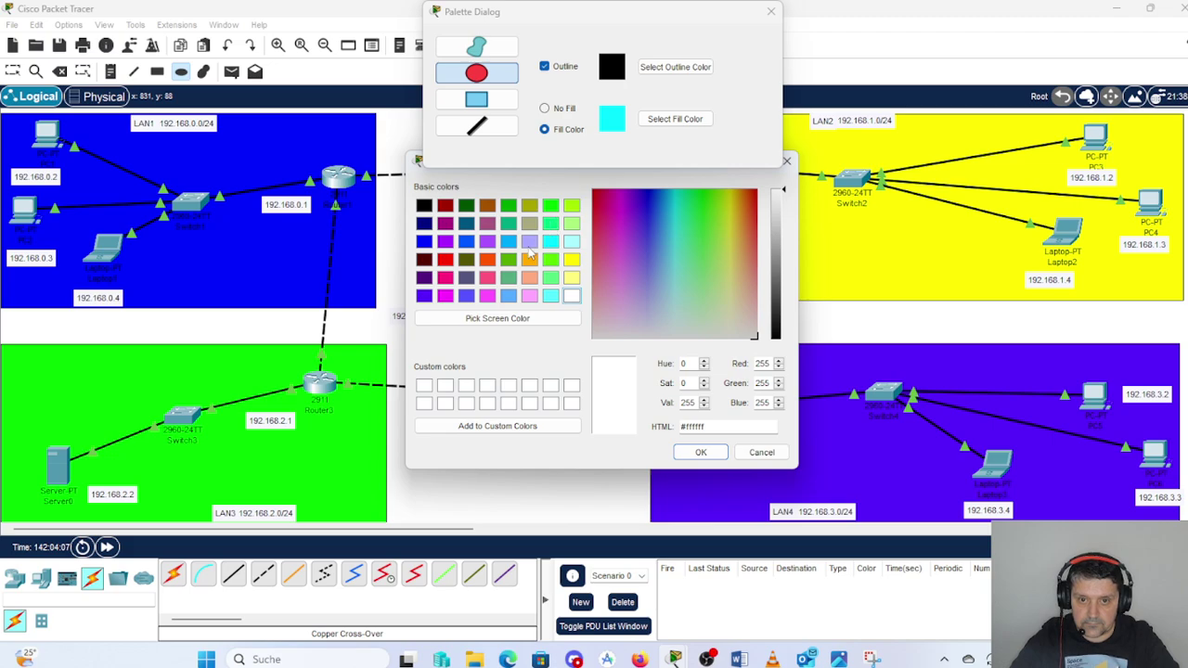
pyautogui.click(487, 297)
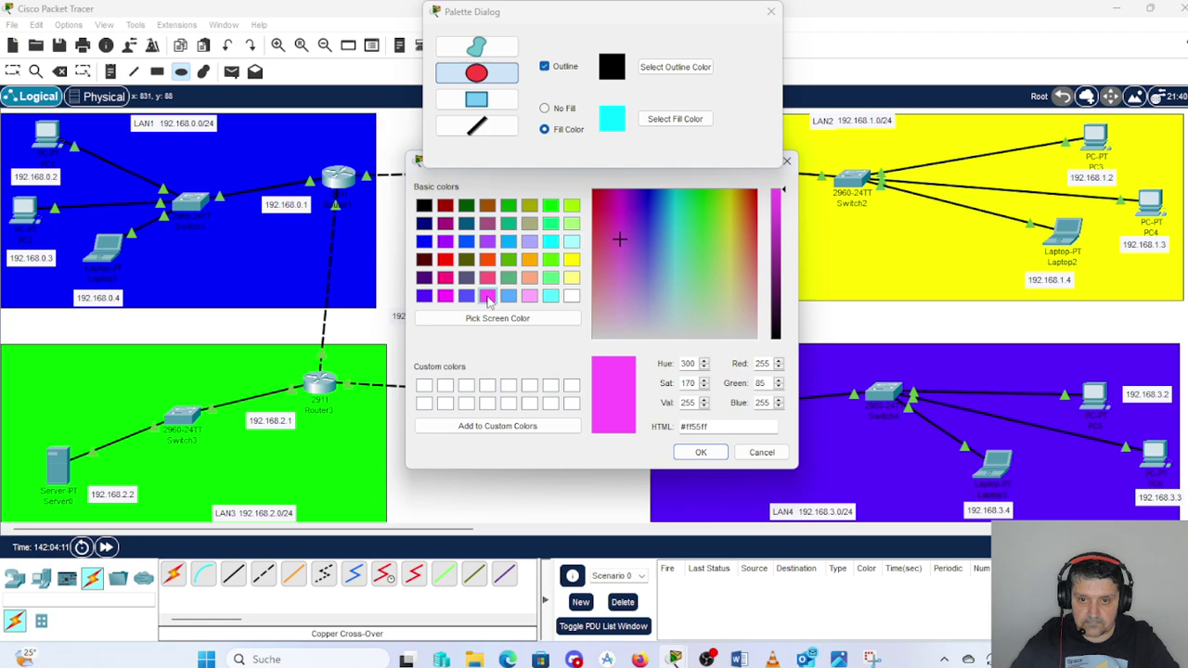
pyautogui.click(701, 453)
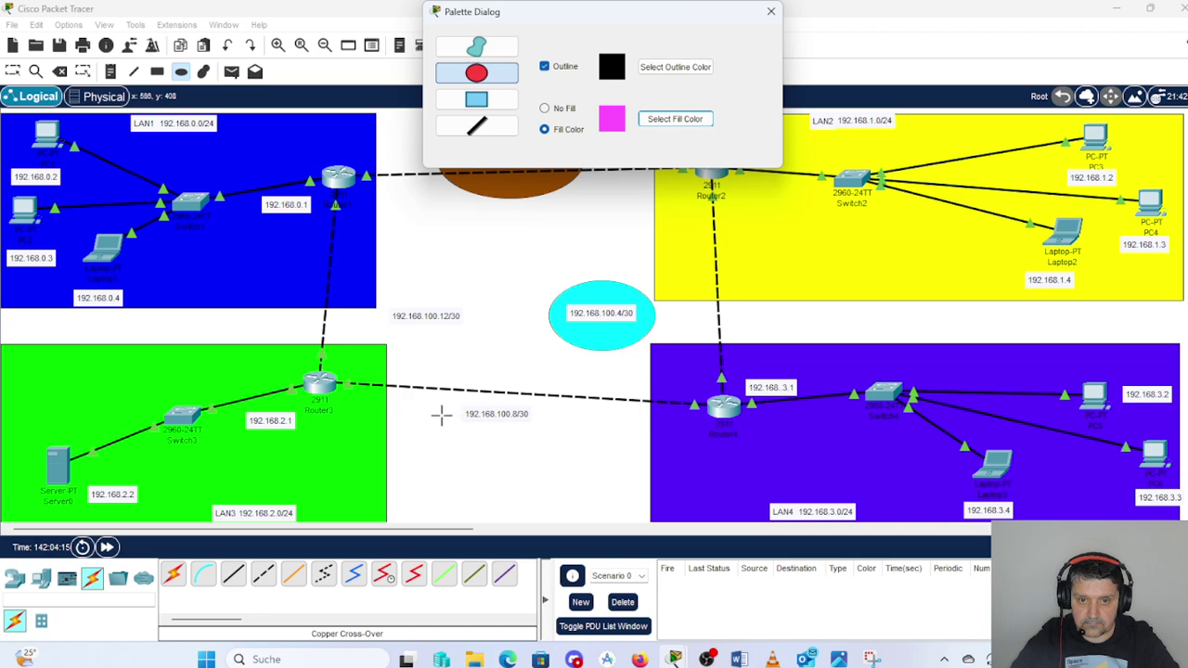
pyautogui.moveTo(446, 445)
pyautogui.mouseDown()
pyautogui.moveTo(447, 427)
pyautogui.moveTo(548, 387)
pyautogui.mouseUp()
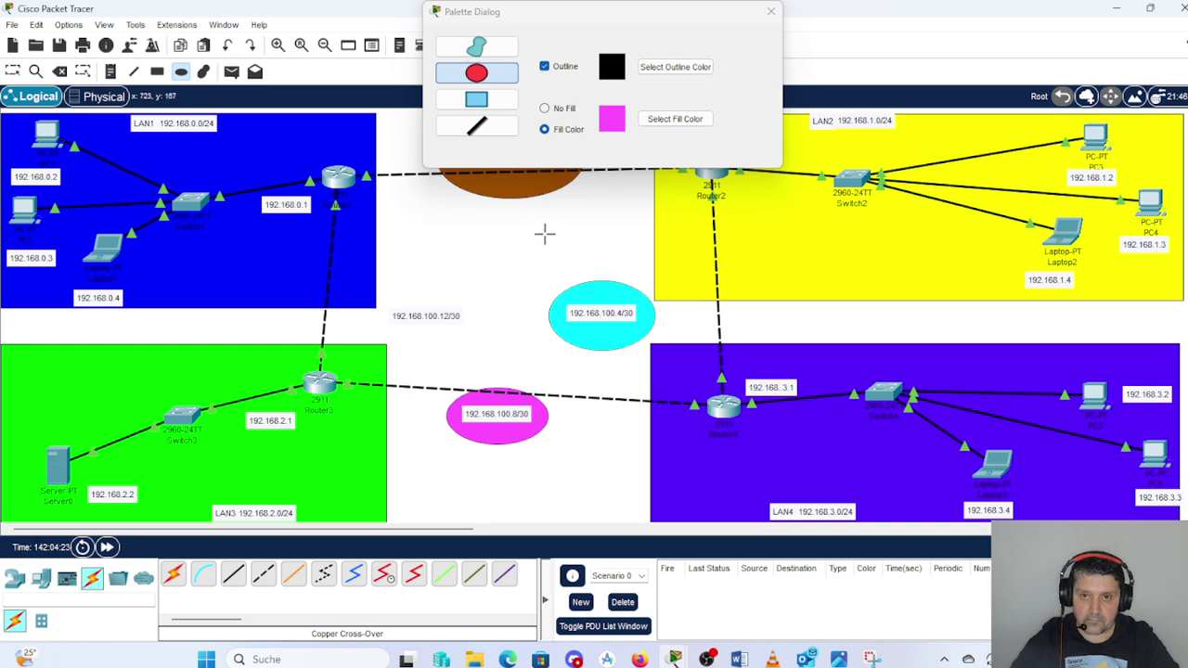
# - Draw a red (#ff0000) filled ellipse around the 192.168.100.12/30 label and finish drawing shapes
pyautogui.click(682, 124)
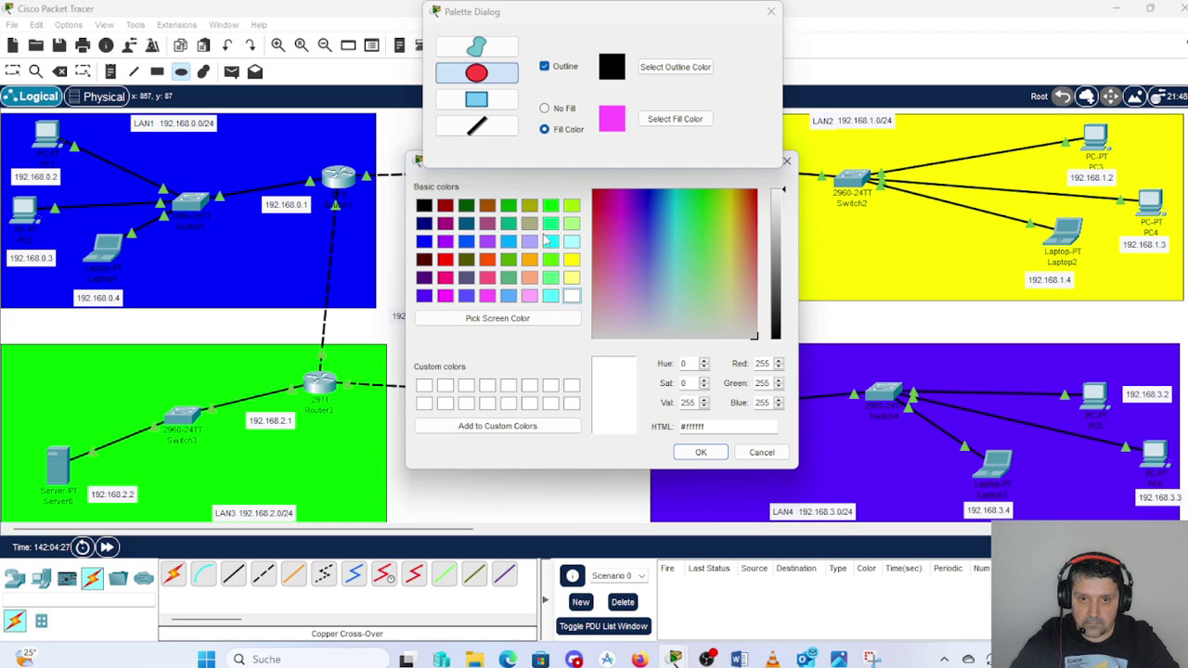
pyautogui.click(445, 260)
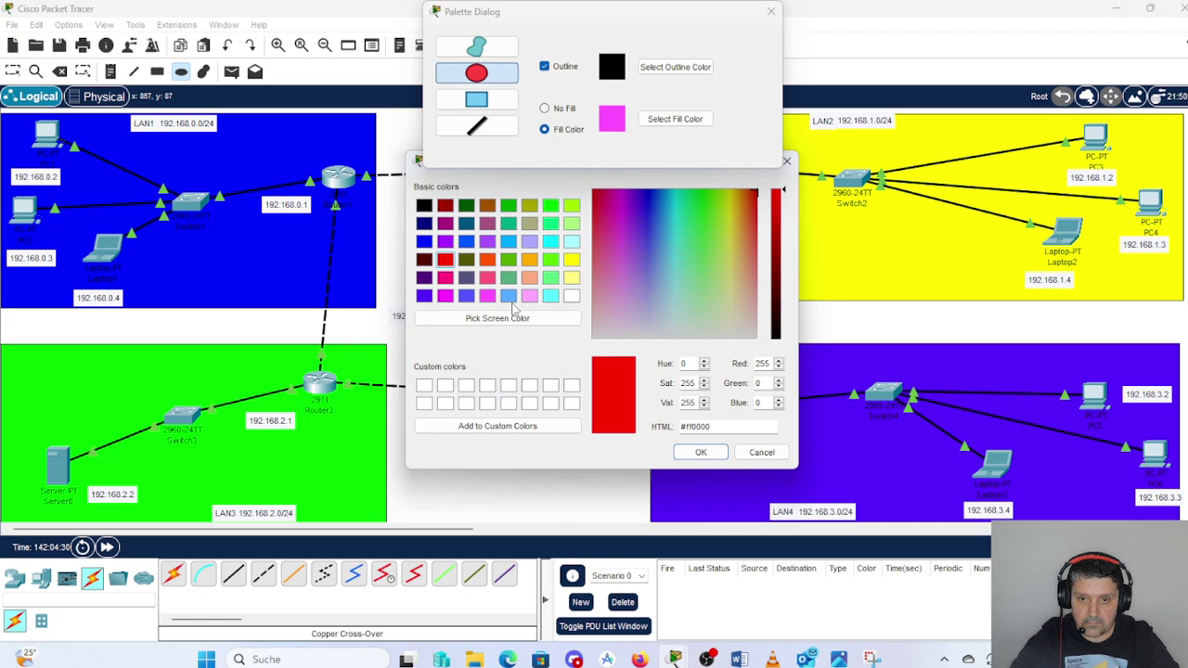
pyautogui.click(696, 452)
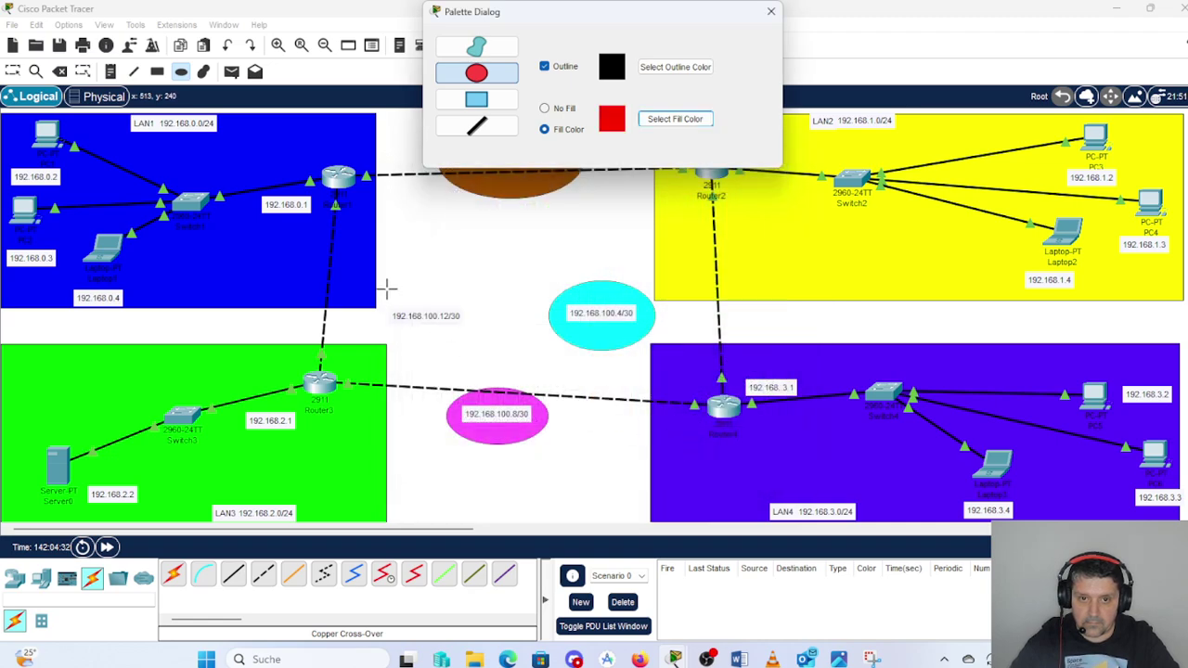
pyautogui.moveTo(379, 295); pyautogui.dragTo(477, 339)
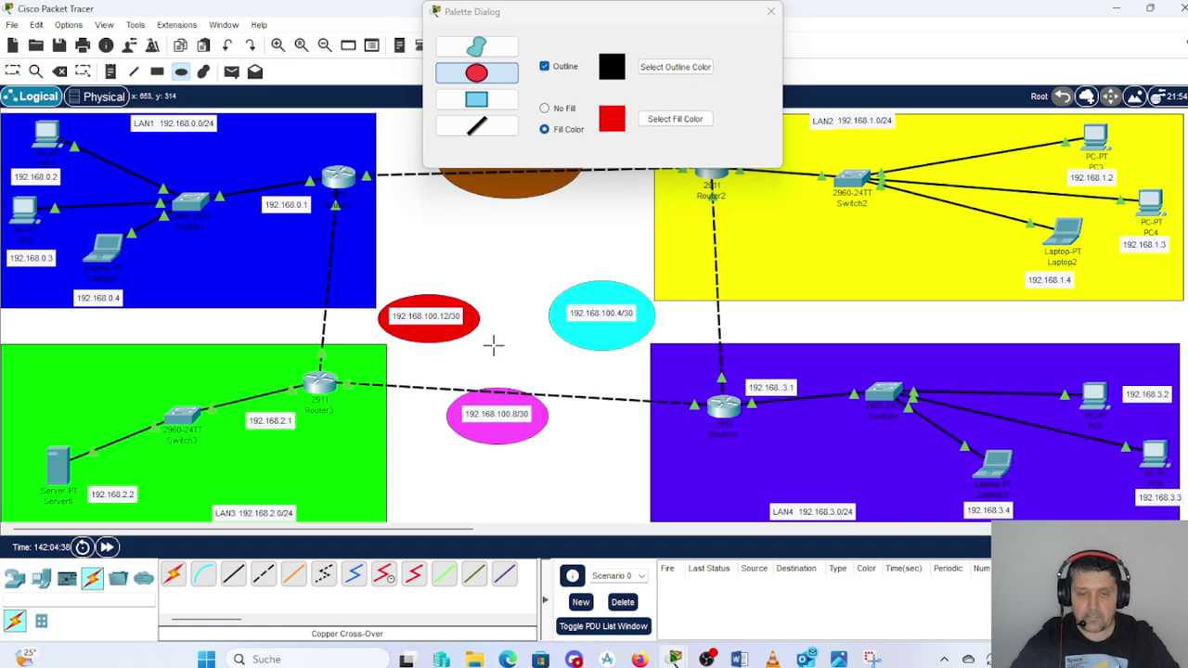
pyautogui.click(770, 11)
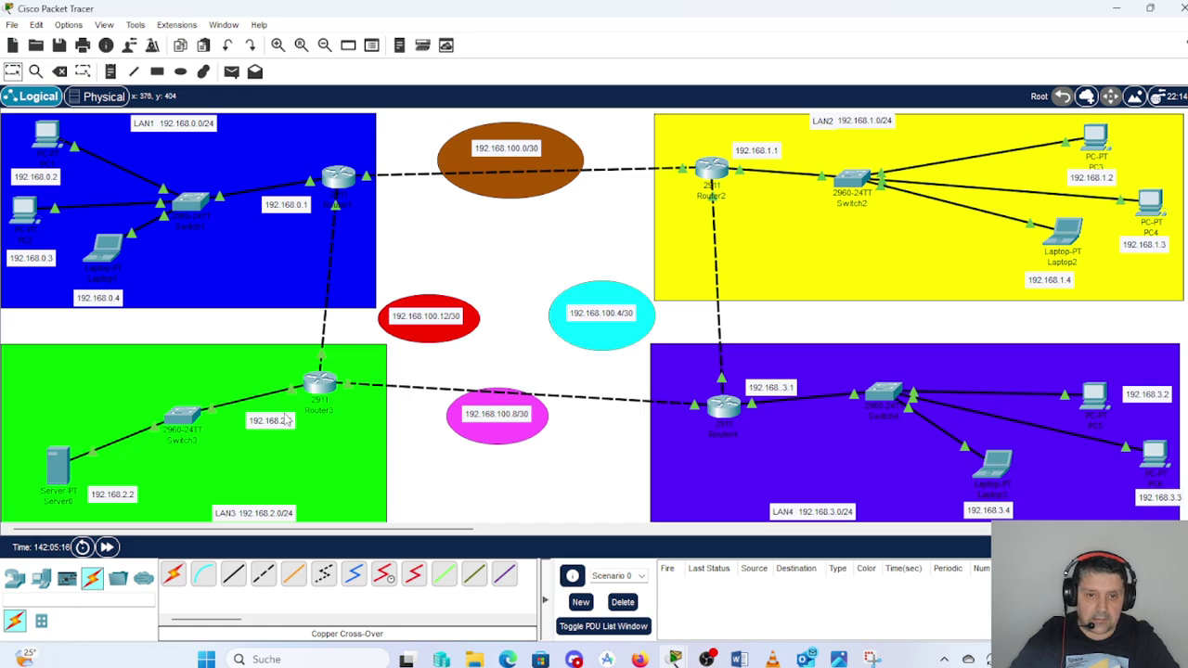
# - Open Router1's command line and enter global configuration mode with enable and conf t
pyautogui.click(339, 179)
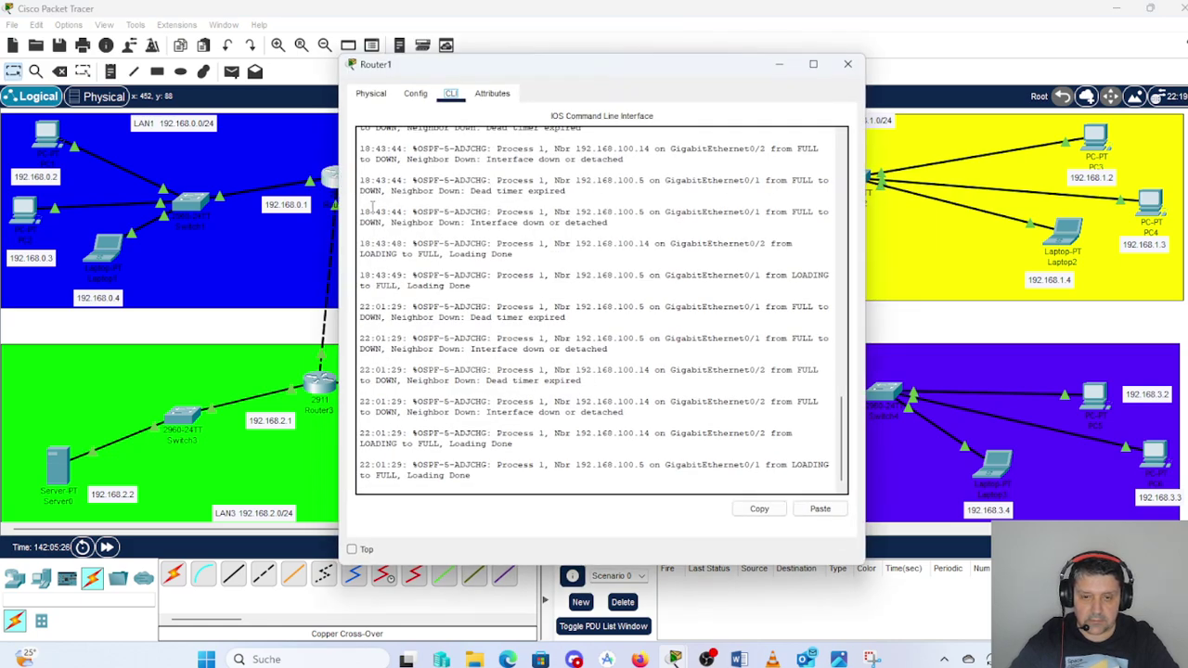
pyautogui.click(526, 475)
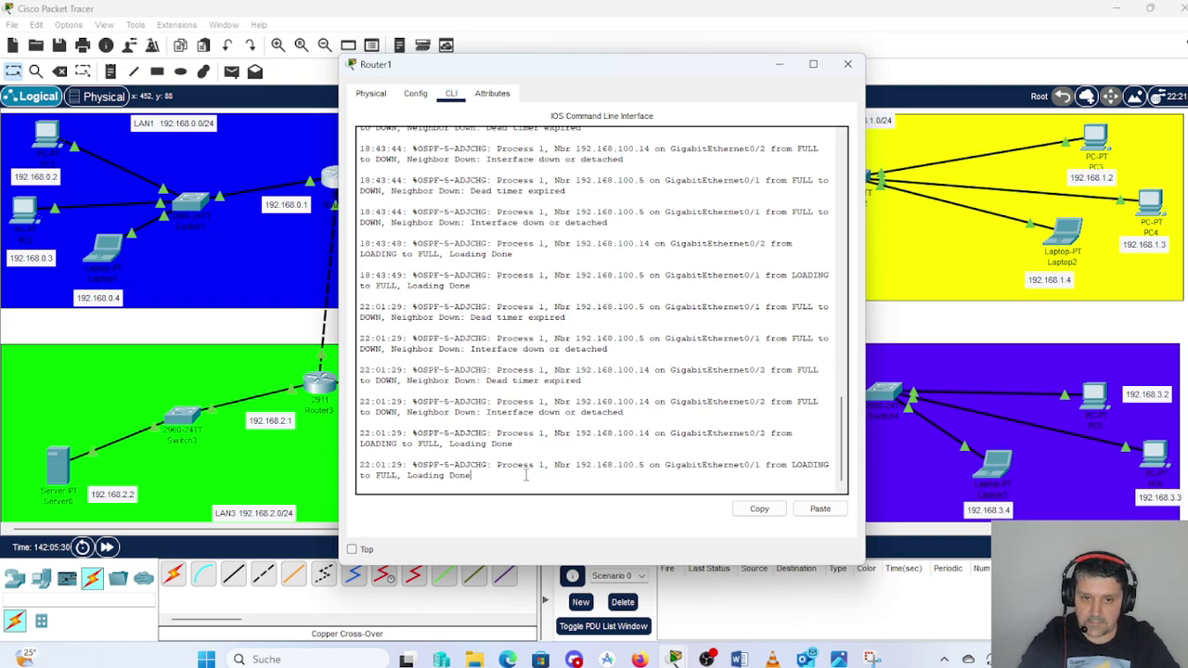
pyautogui.press('Return')
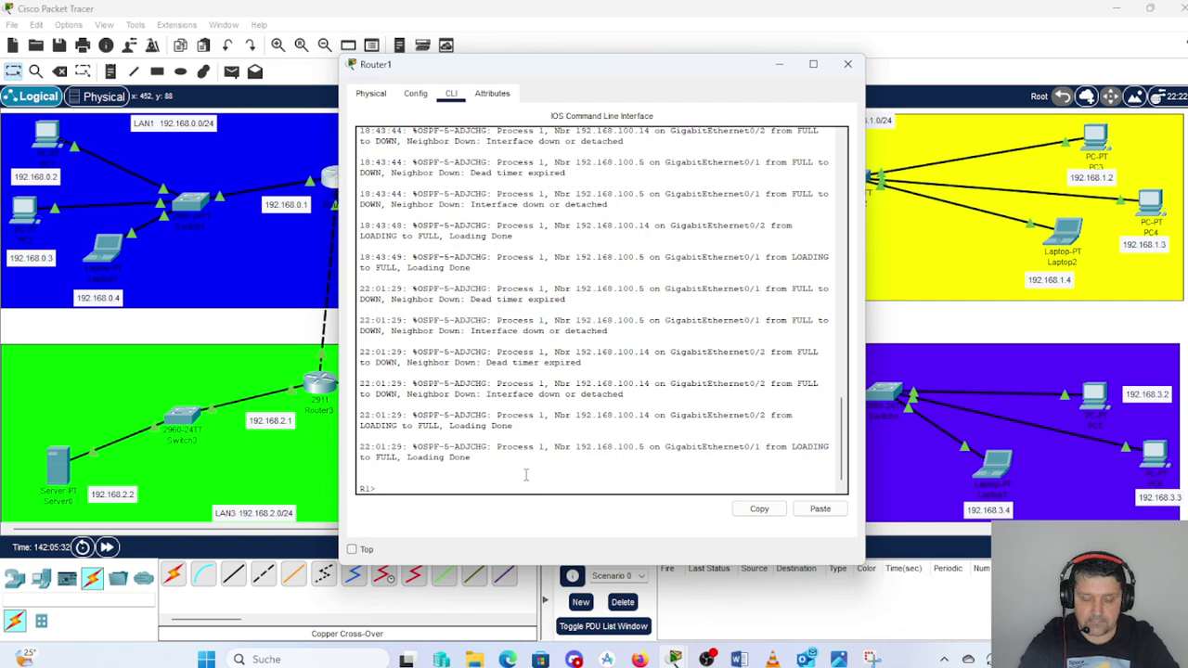
pyautogui.write('enab')
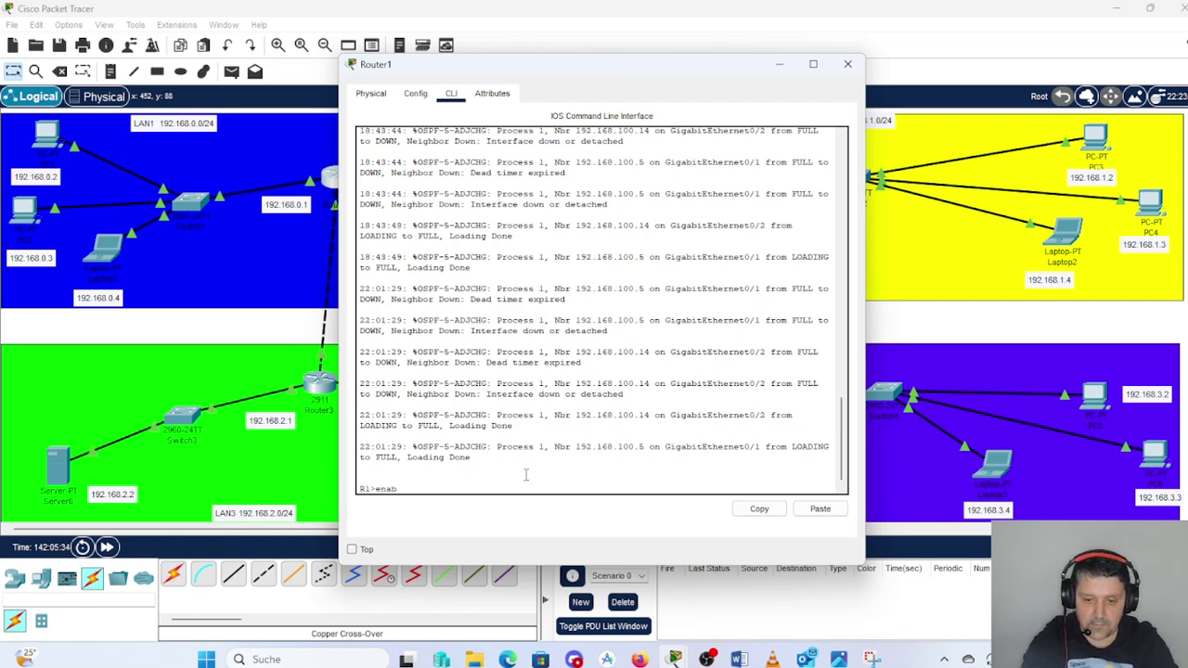
pyautogui.write('le')
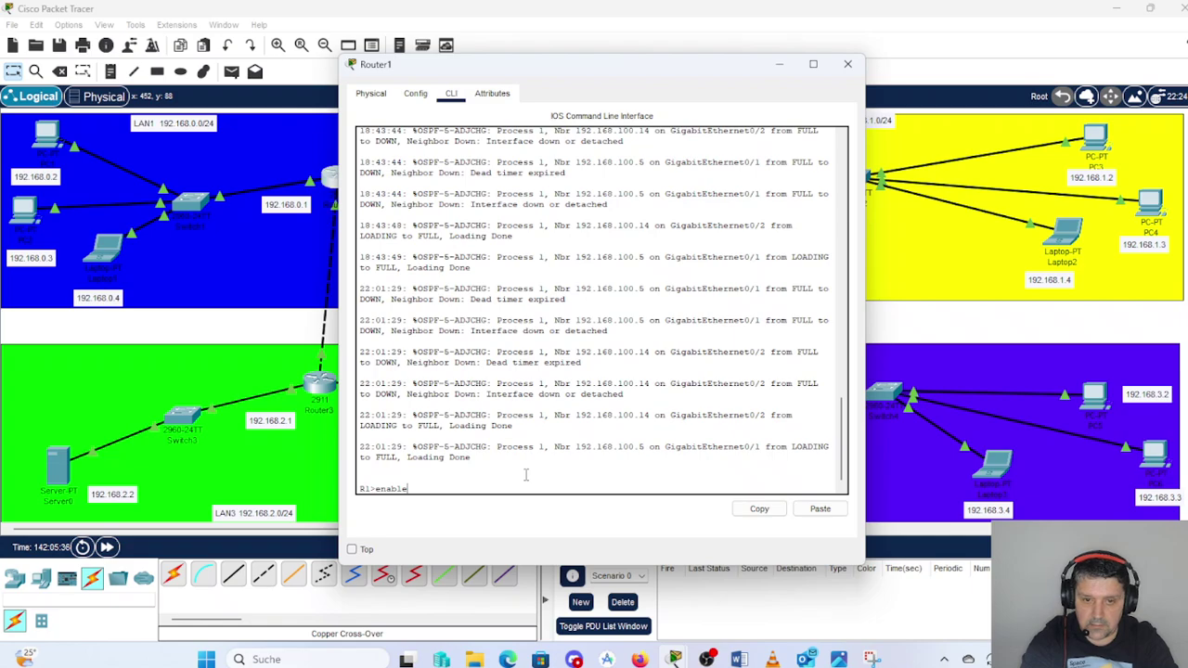
pyautogui.press('Return')
pyautogui.write('conf t')
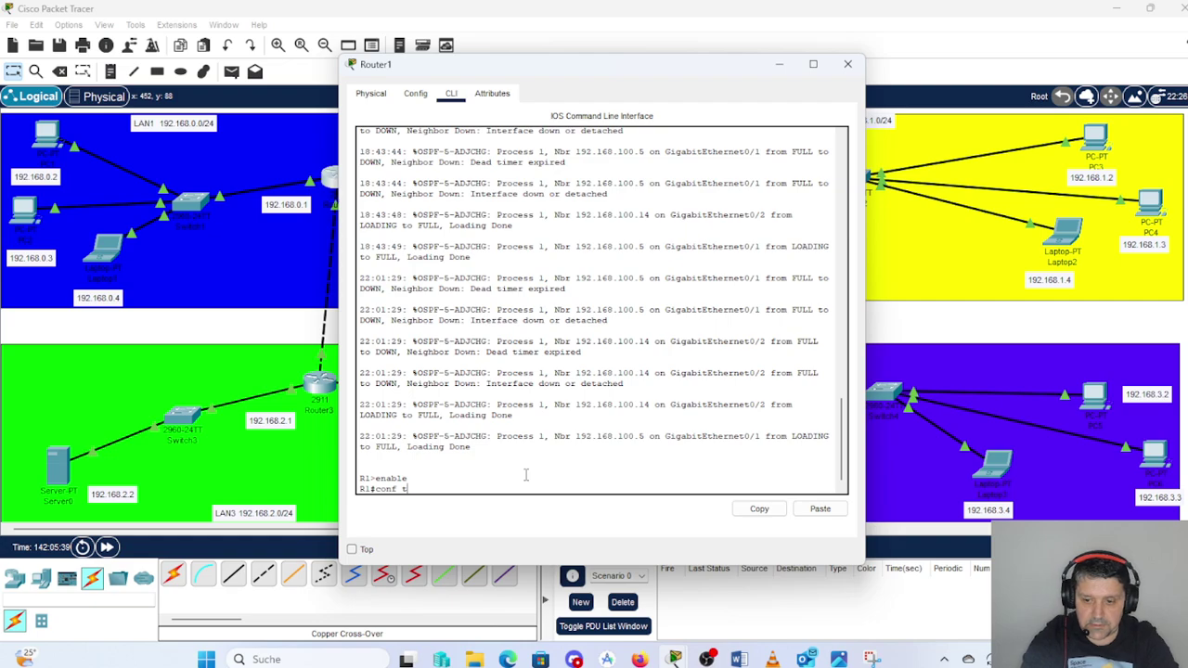
pyautogui.press('Return')
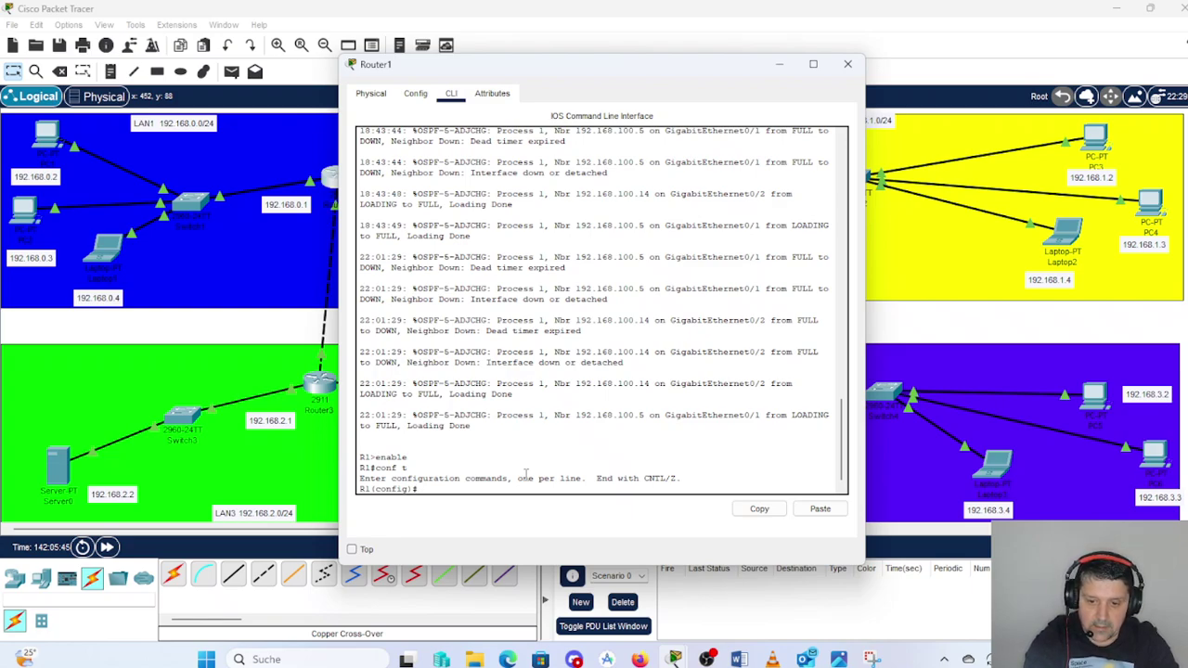
# - Add a static route on Router1 to LAN2 with ip route 192.168.1.0 255.255.255.0 192.168.100.2
pyautogui.write('ip')
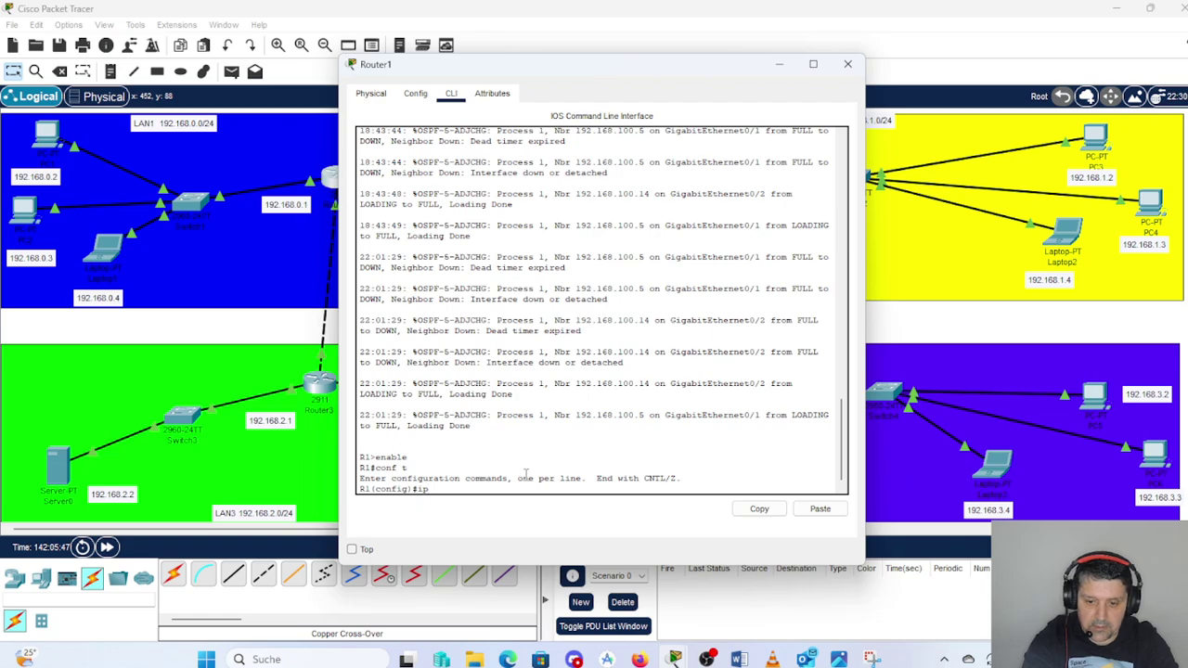
pyautogui.write(' route')
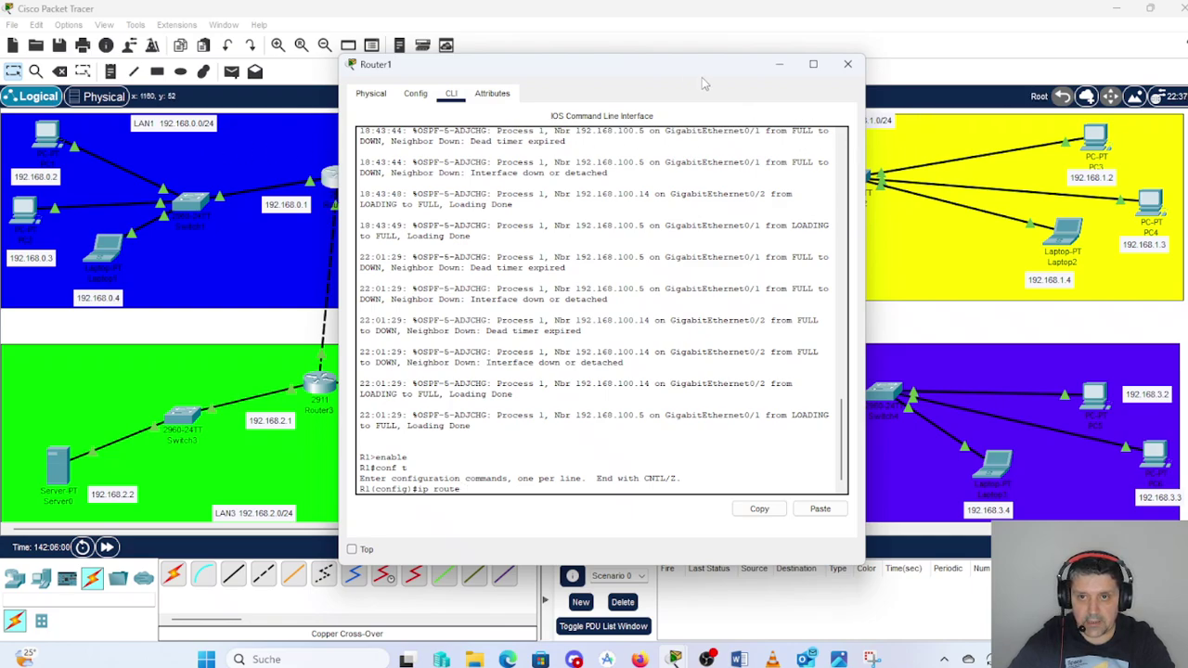
pyautogui.moveTo(683, 70); pyautogui.dragTo(659, 236)
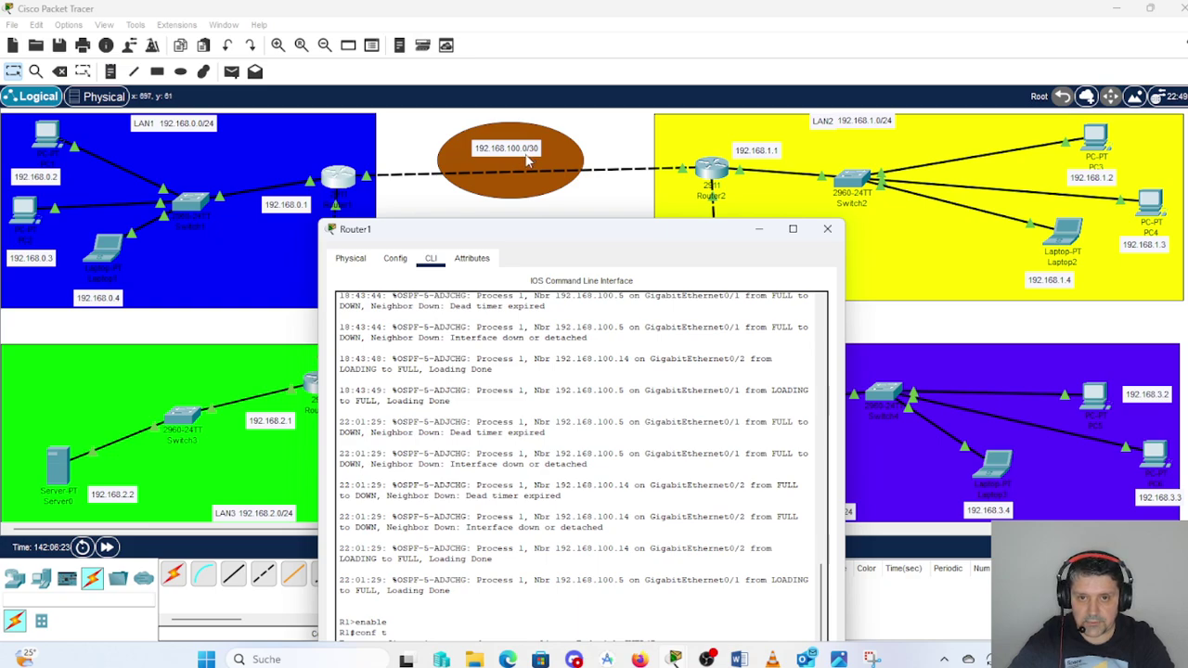
pyautogui.moveTo(669, 235); pyautogui.dragTo(656, 191)
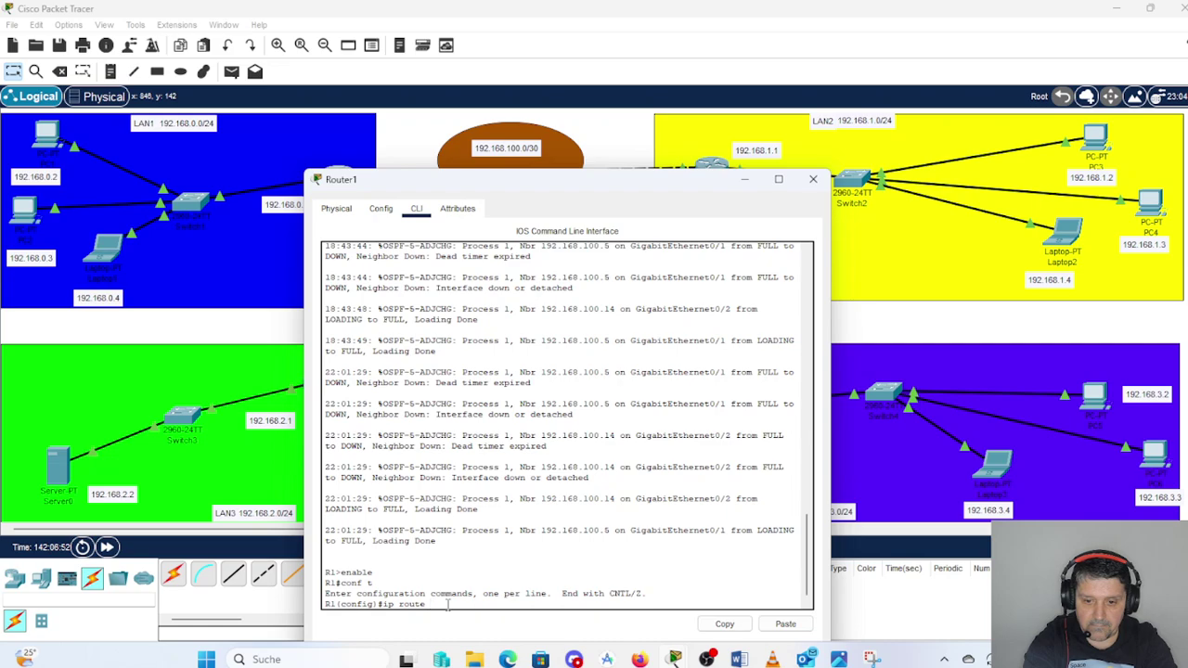
pyautogui.write('192')
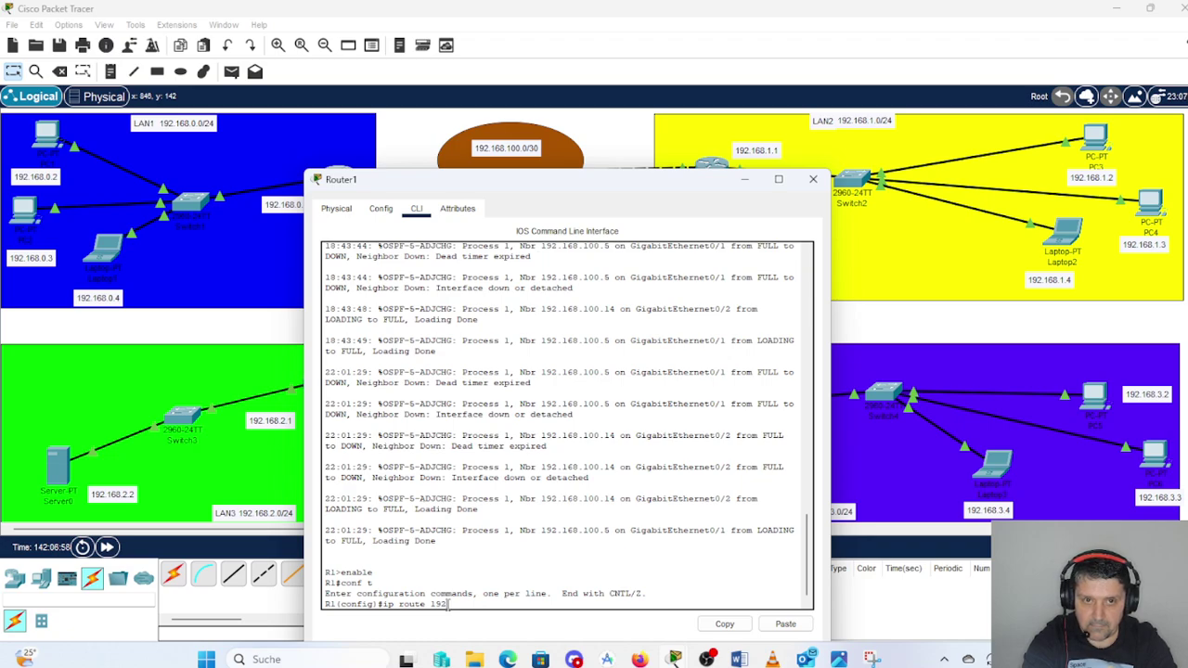
pyautogui.write('.1')
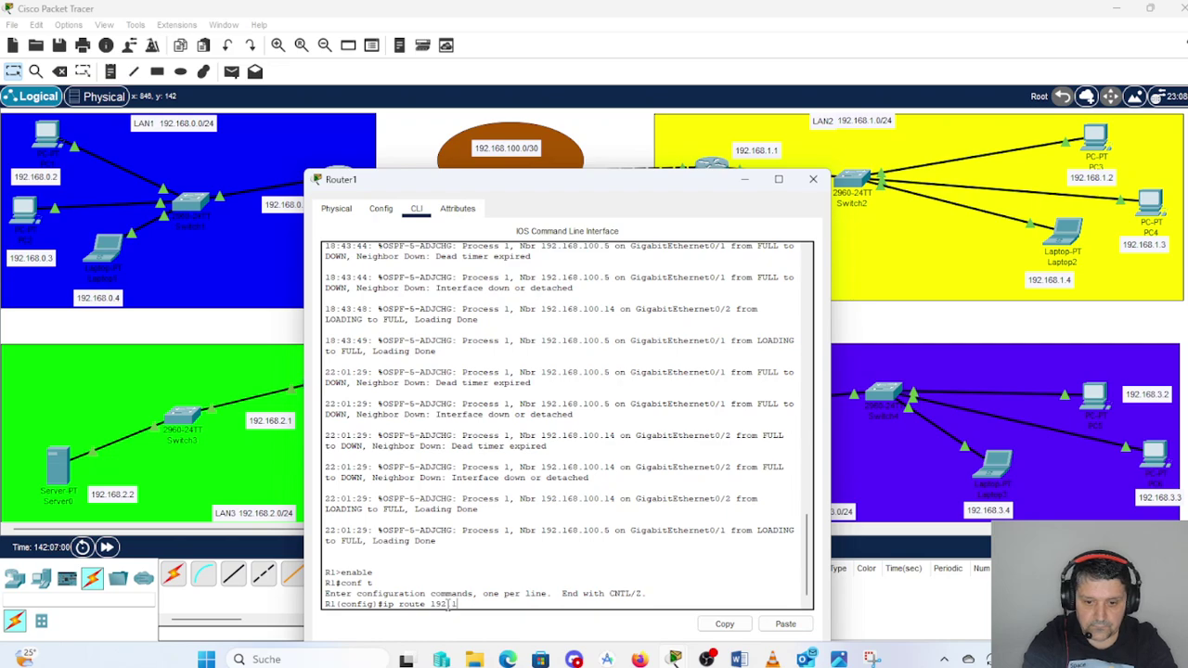
pyautogui.write('68')
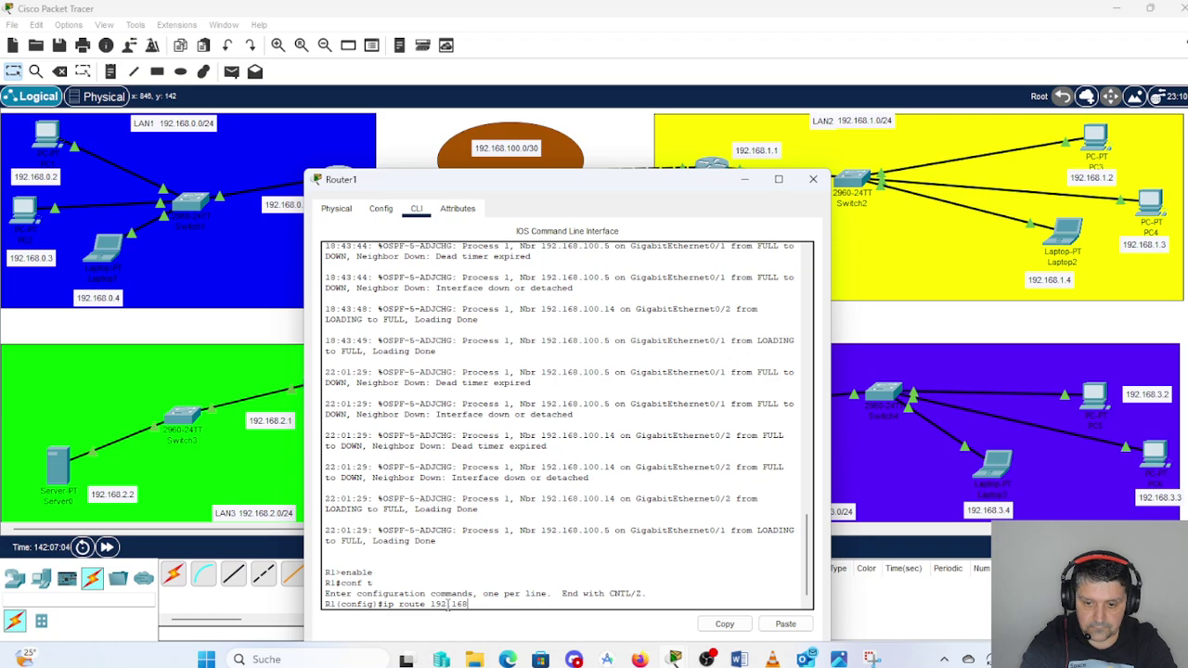
pyautogui.write('.')
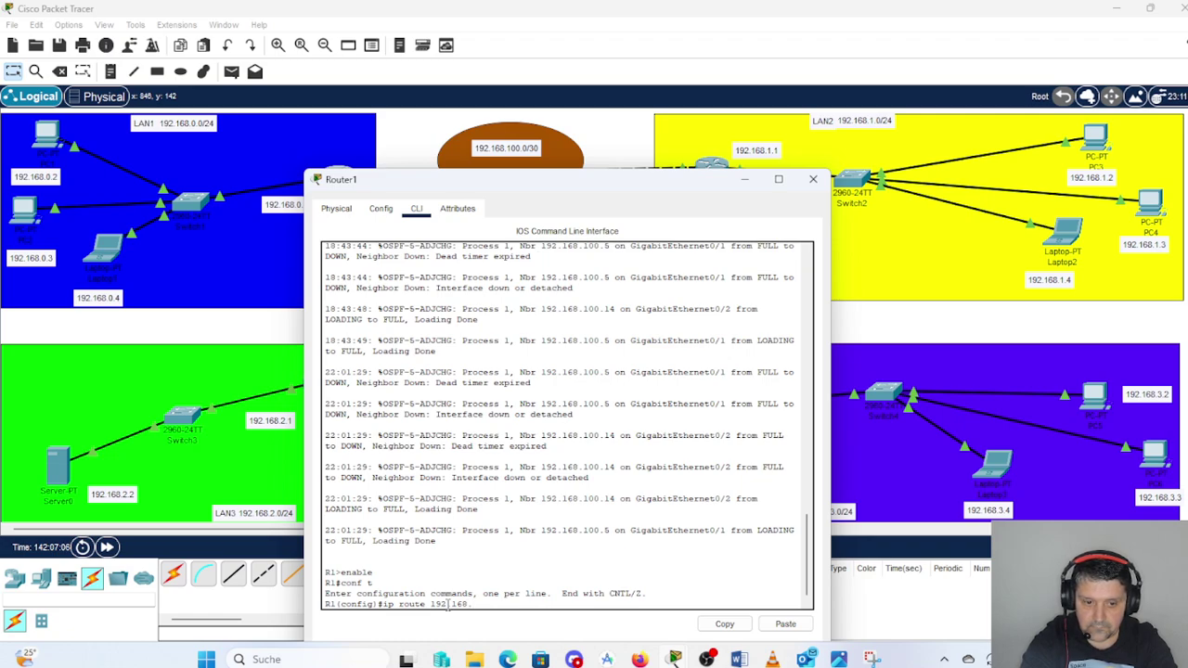
pyautogui.write('1.')
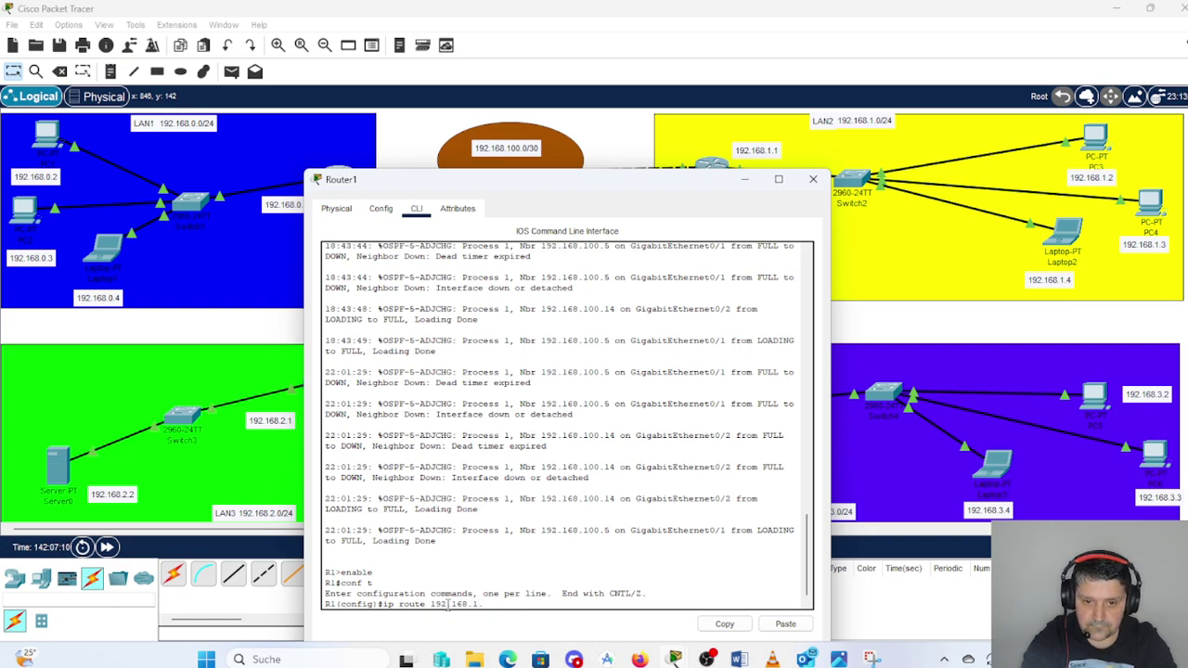
pyautogui.write('0 2')
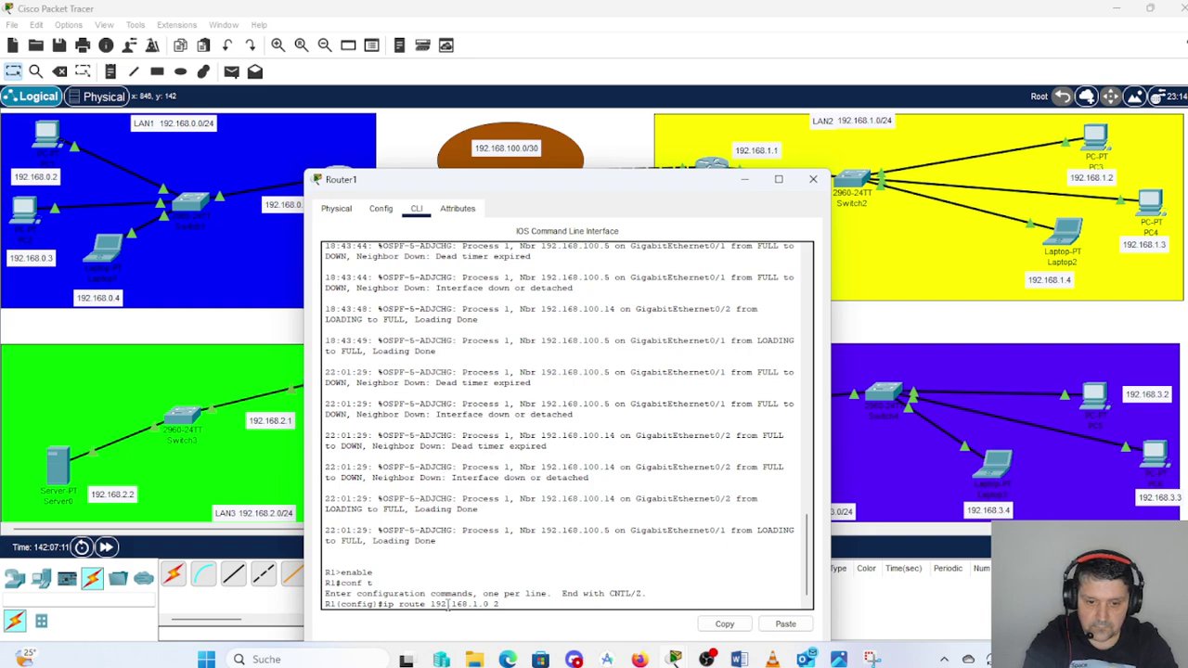
pyautogui.write('55.2')
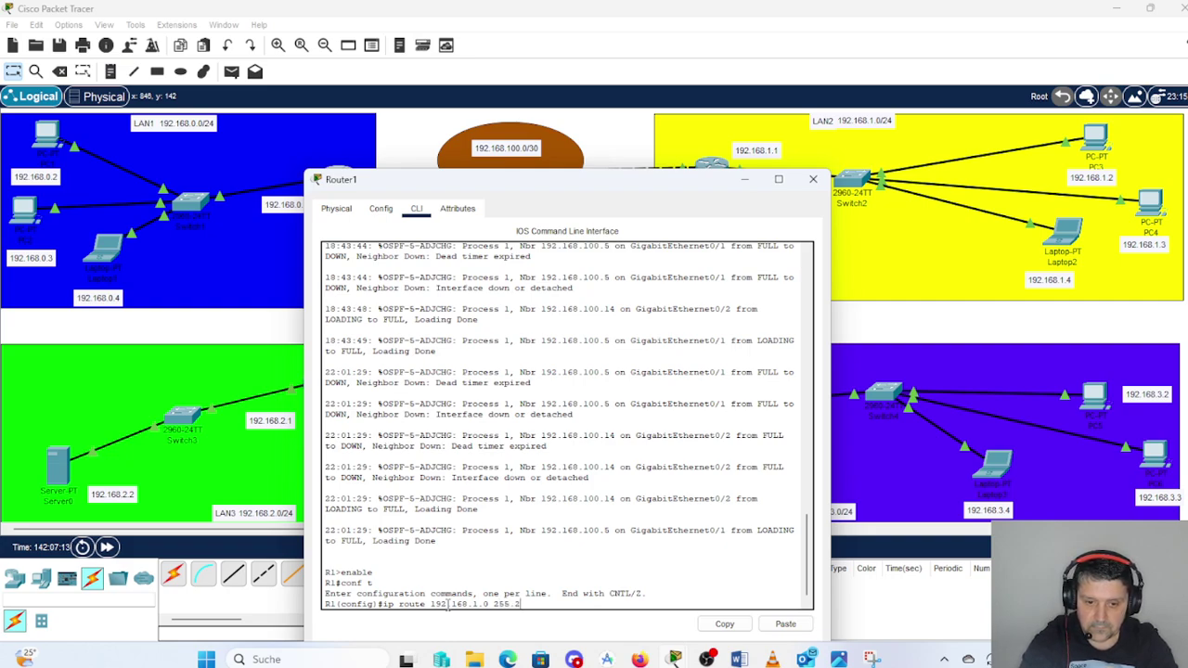
pyautogui.write('55.')
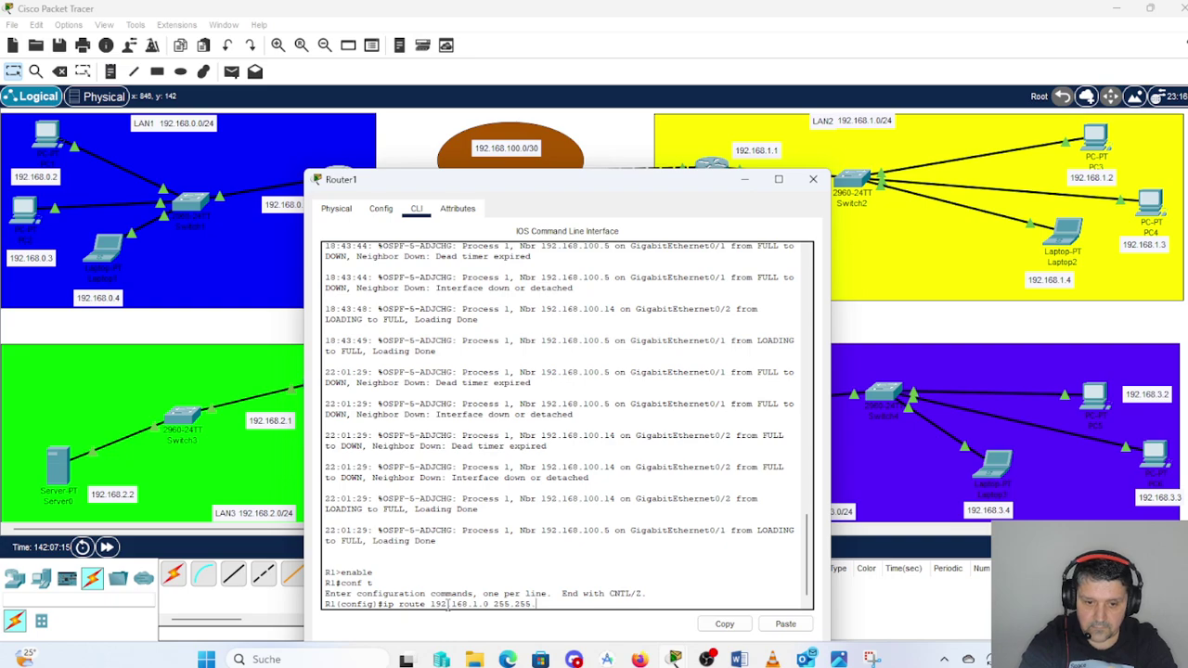
pyautogui.write('255')
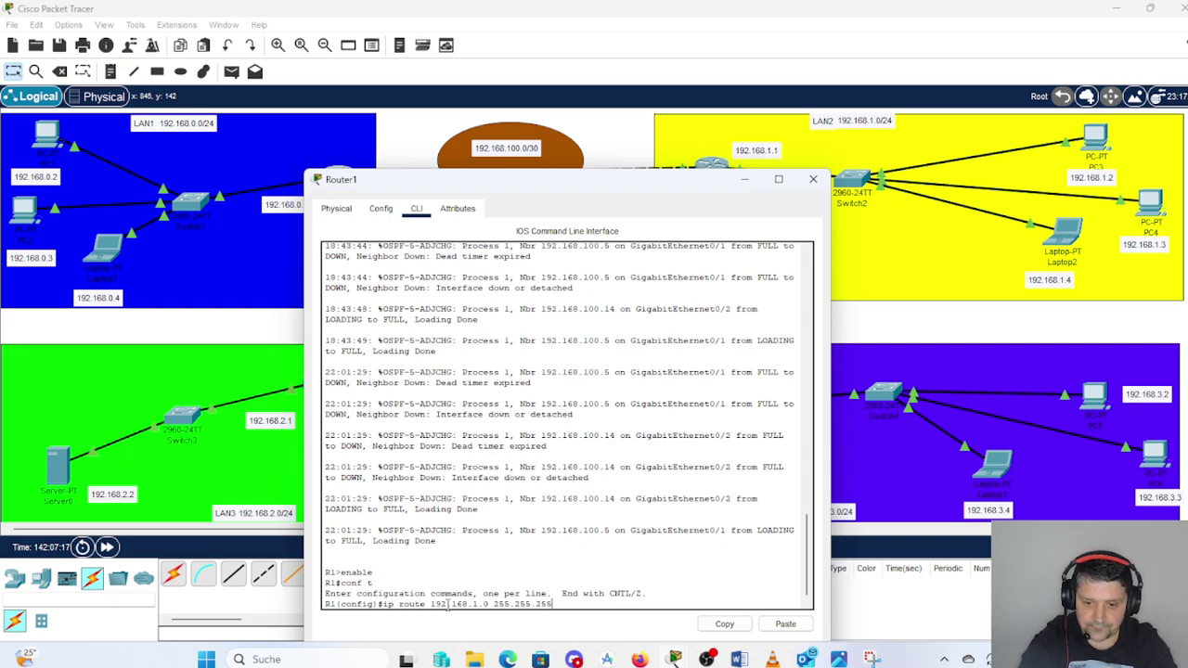
pyautogui.write('.0 1')
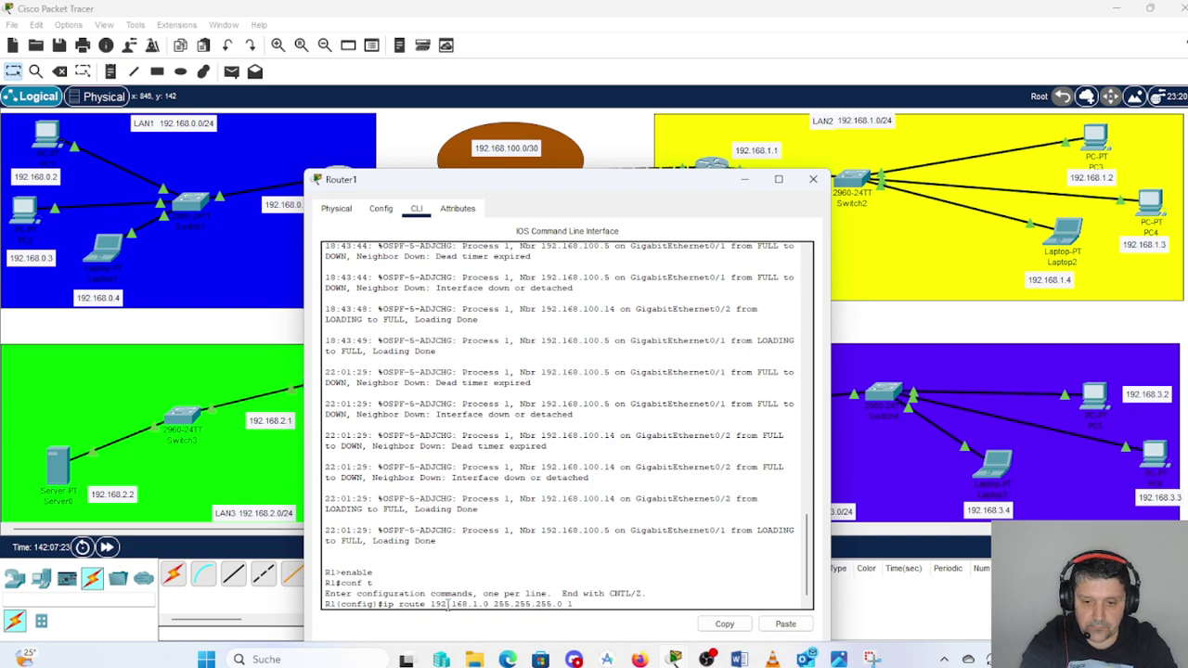
pyautogui.write('92')
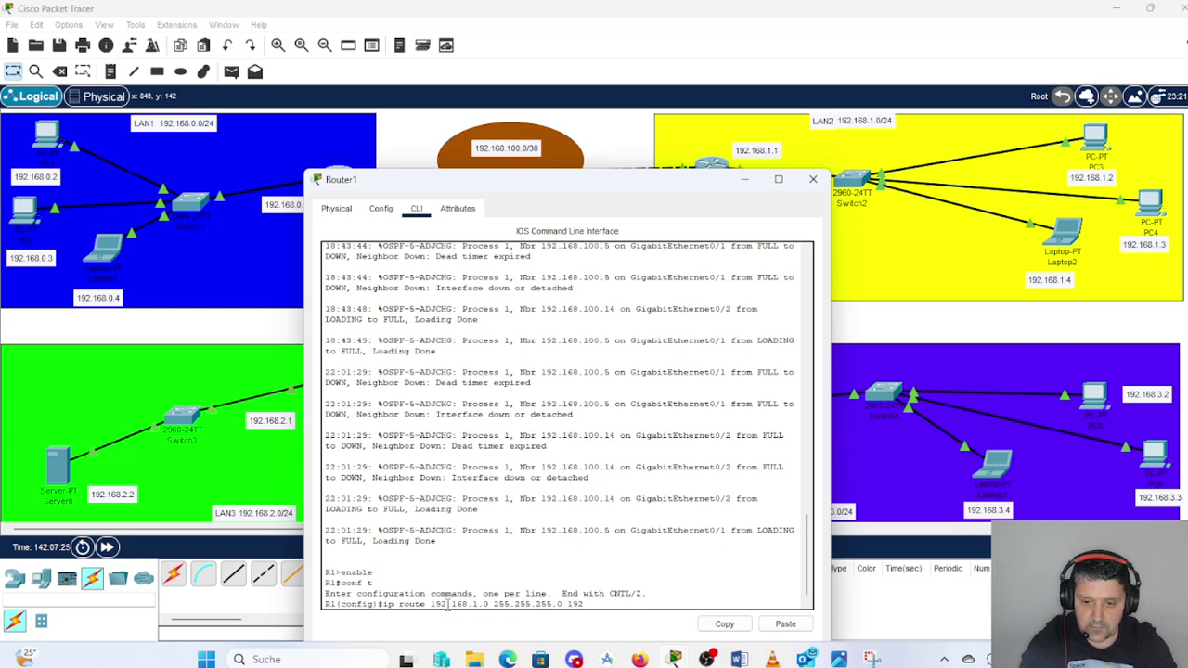
pyautogui.write('.16')
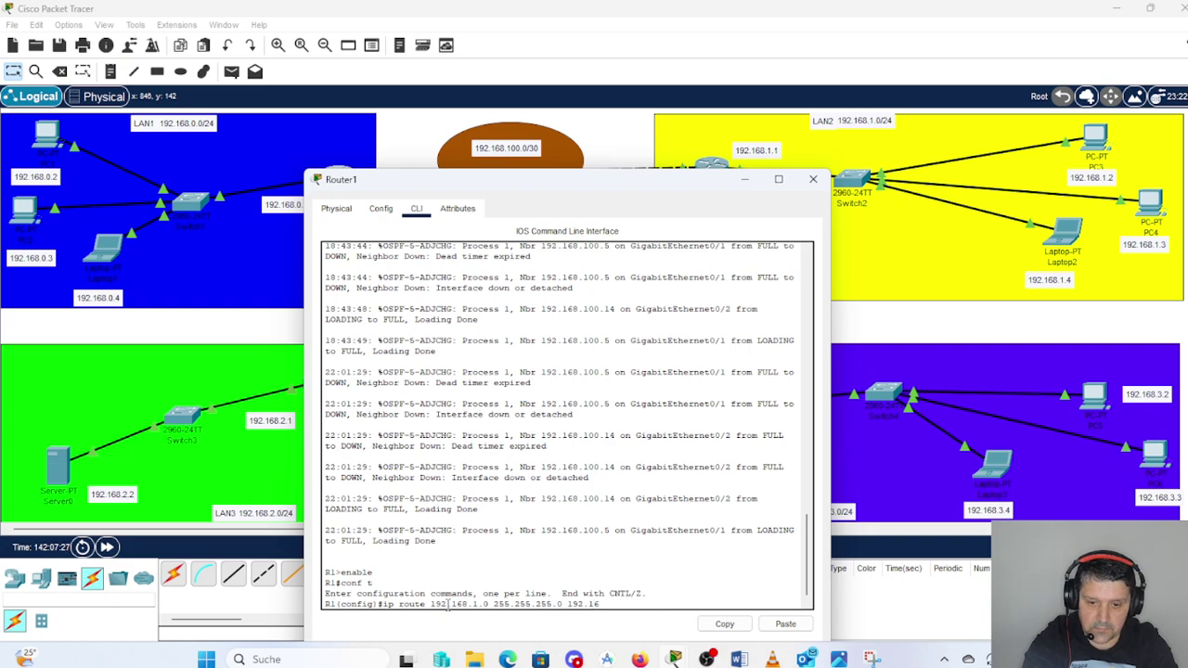
pyautogui.write('8.10')
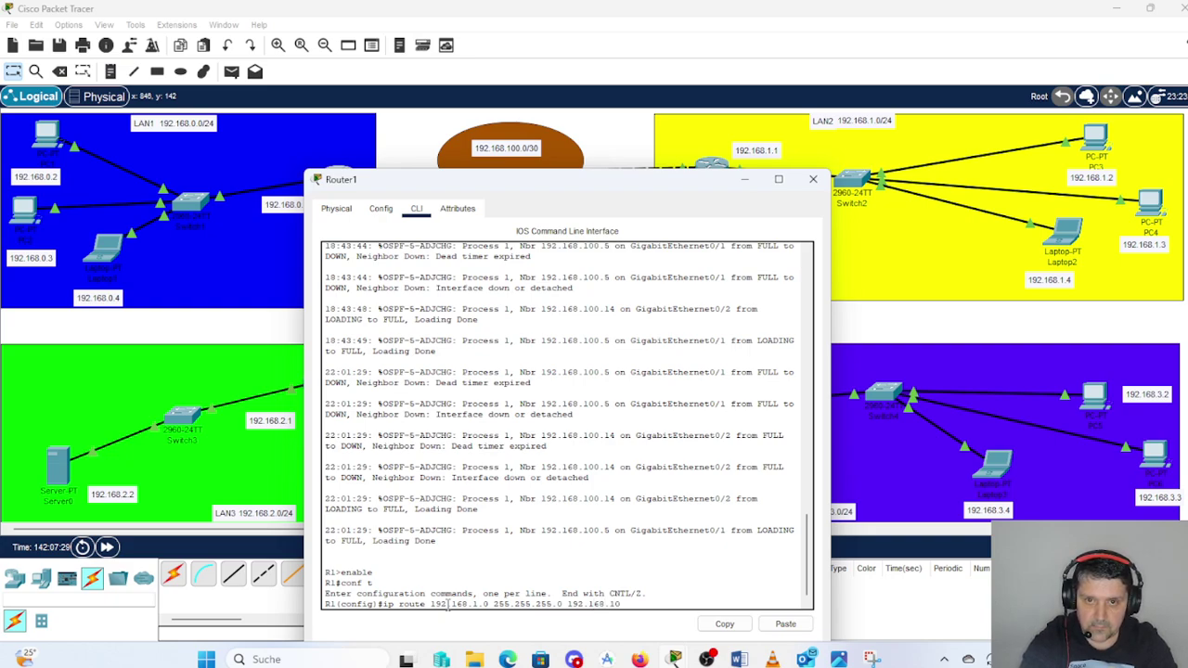
pyautogui.write('0')
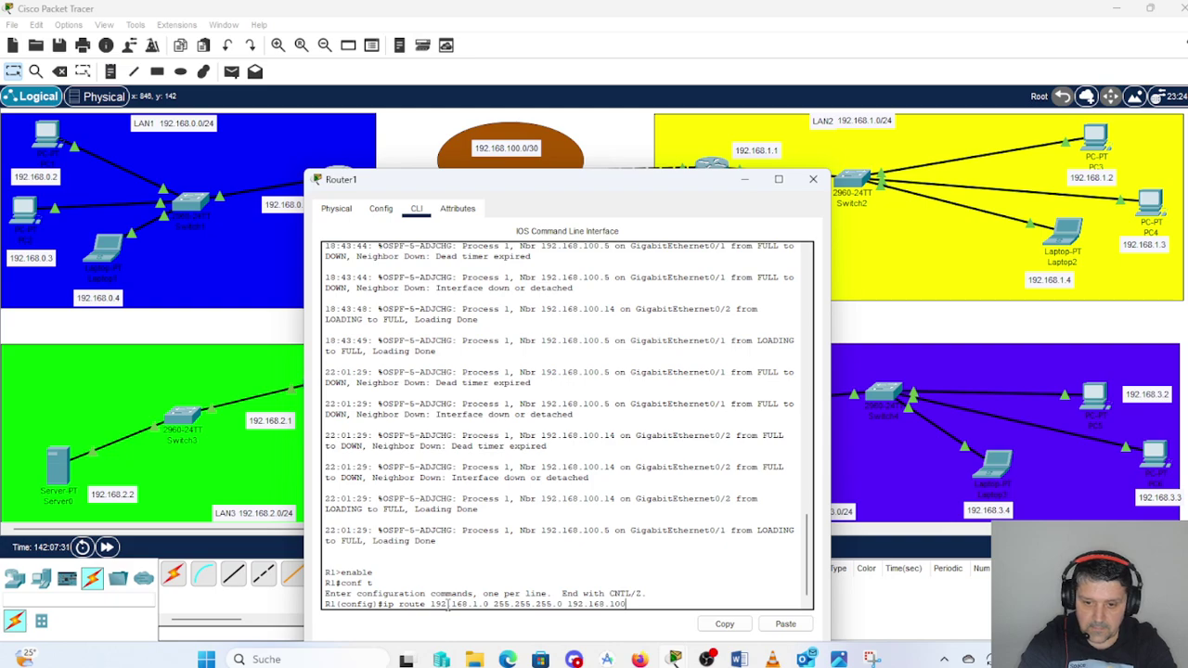
pyautogui.write('.0')
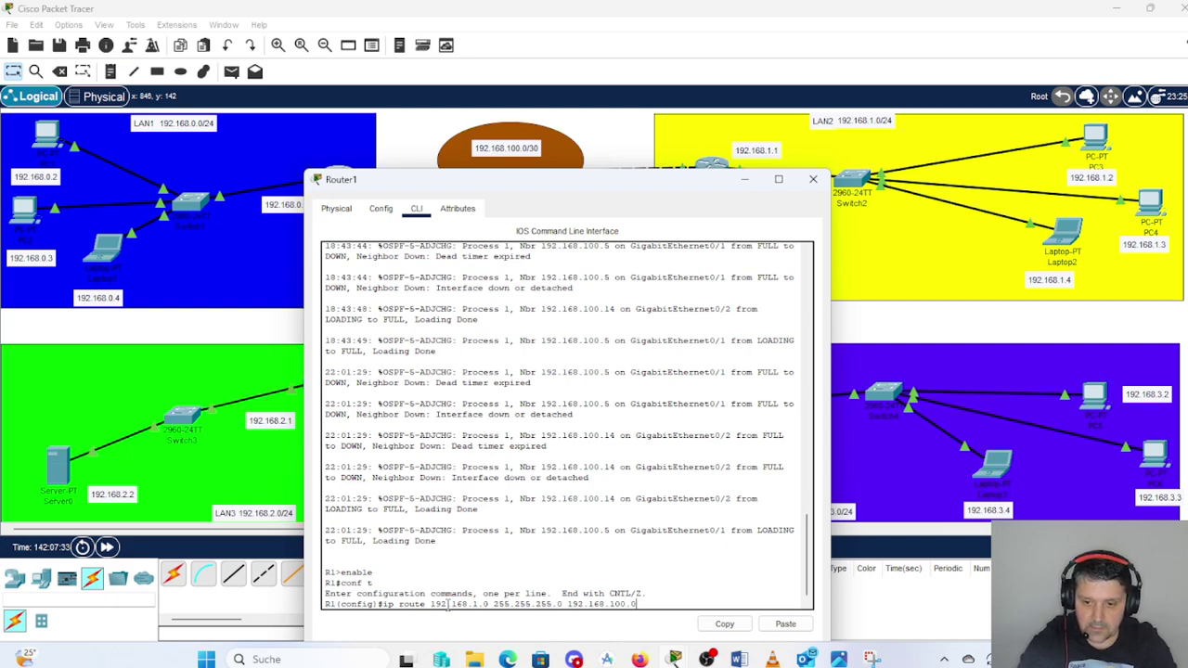
pyautogui.press('BackSpace')
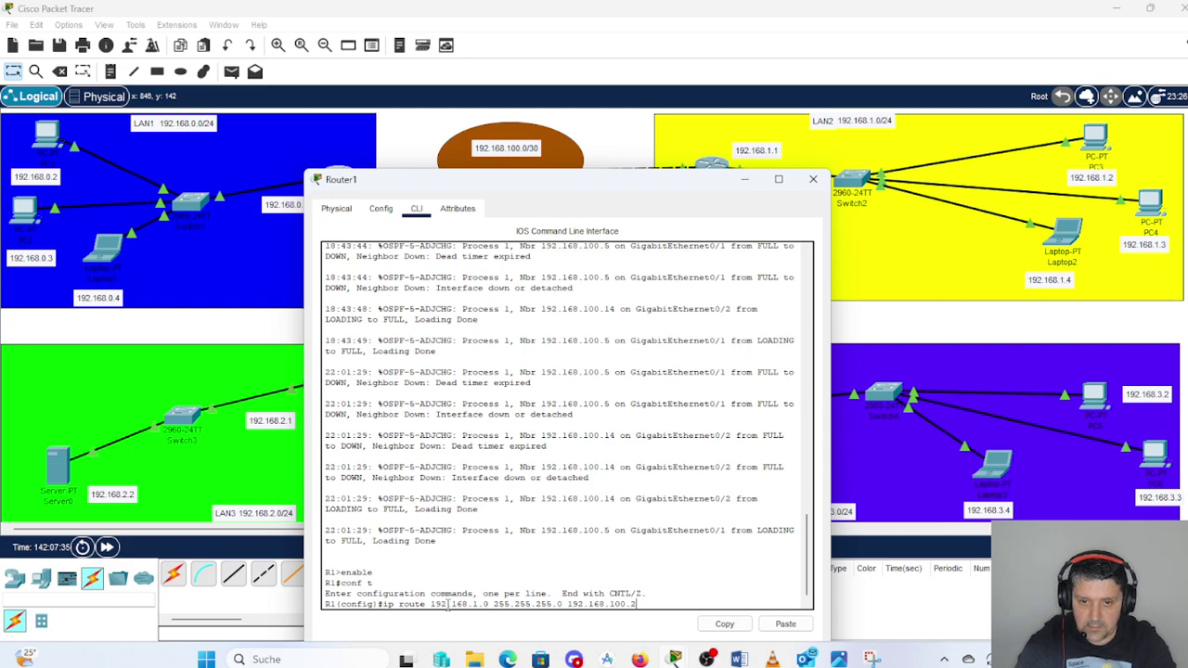
pyautogui.press('Return')
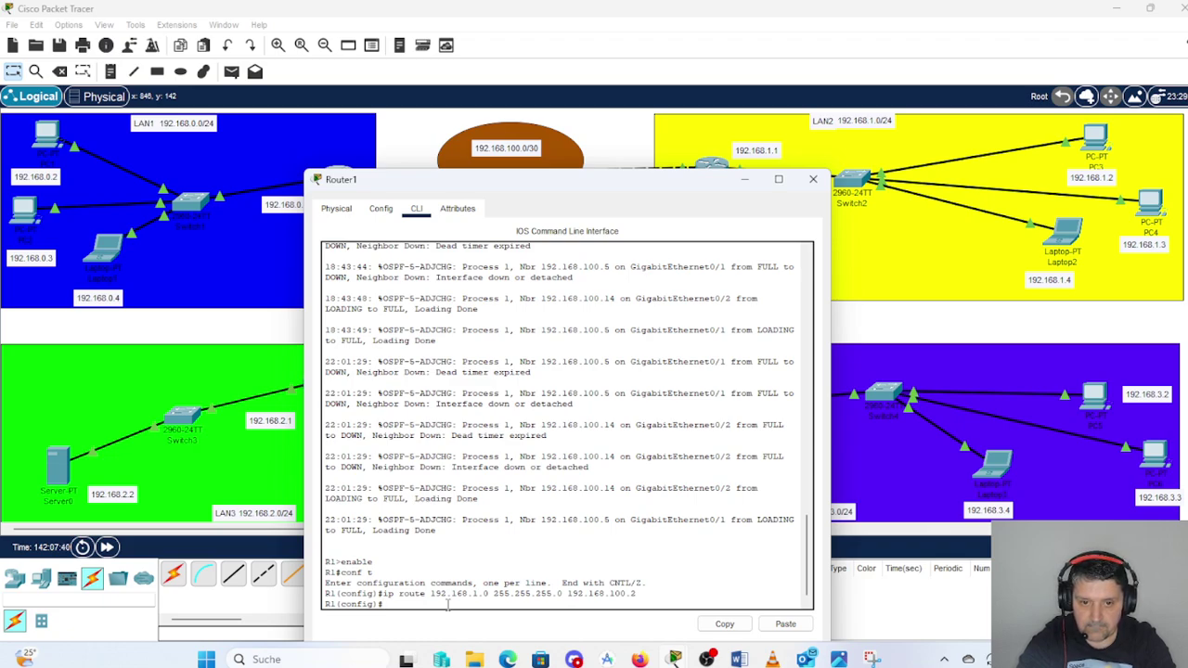
pyautogui.press('Return')
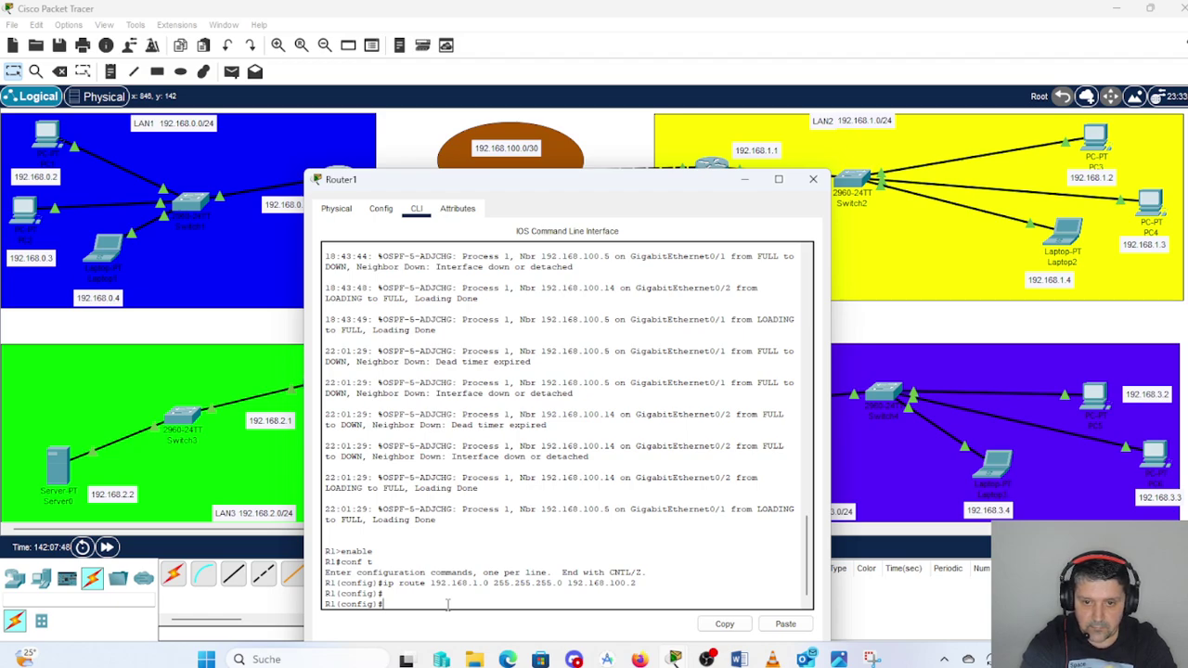
# - Ping 192.168.1.2 twice from Router1's configuration mode with do ping to test the route to LAN2
pyautogui.write('do')
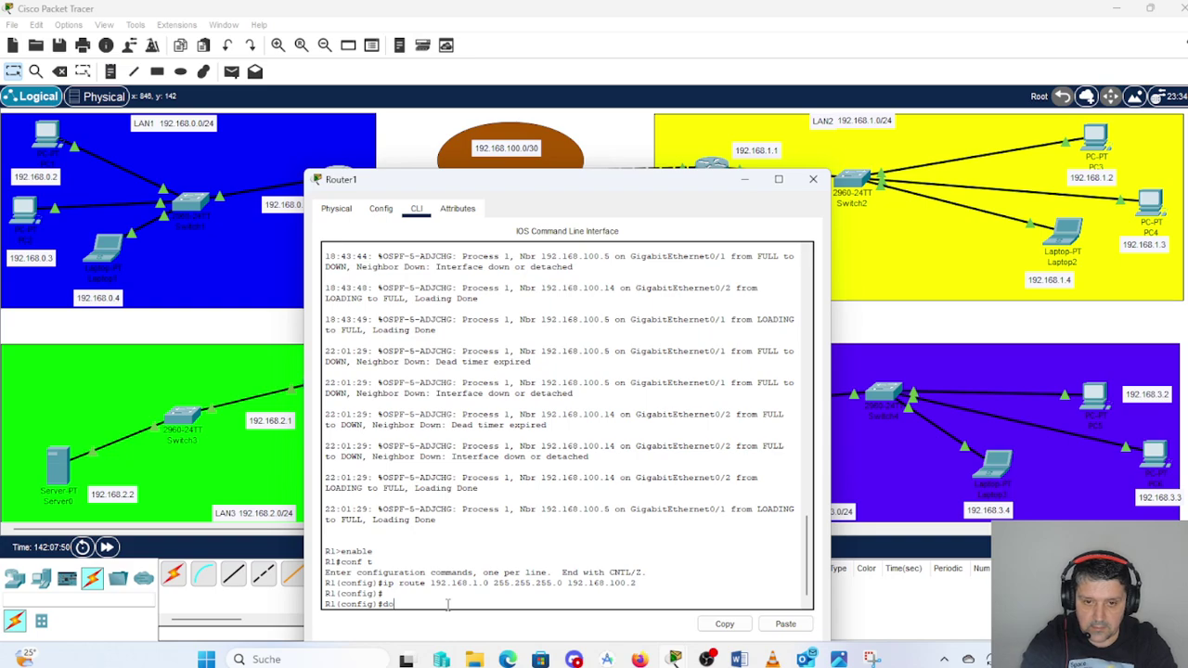
pyautogui.write(' ping')
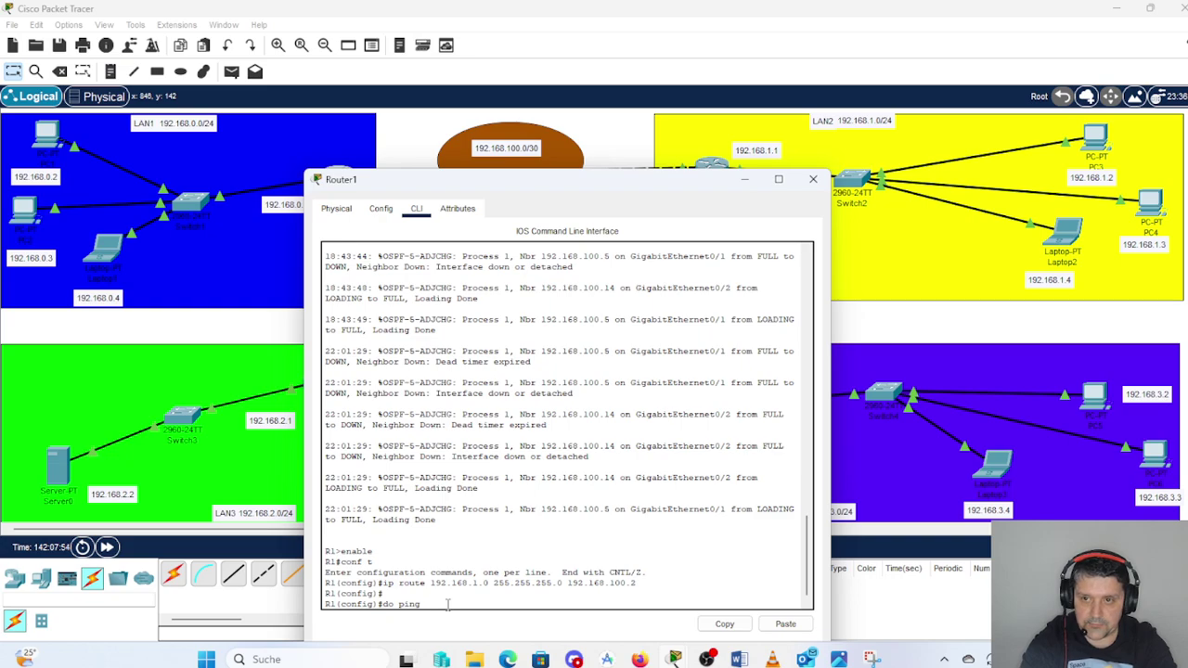
pyautogui.write(' 1')
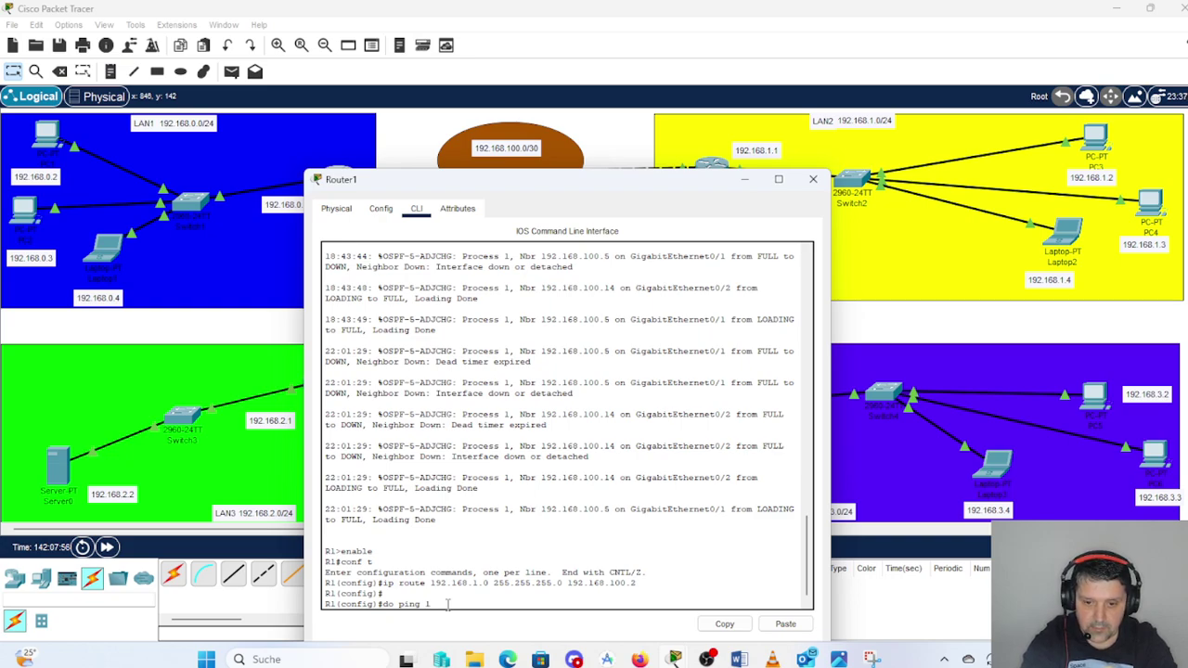
pyautogui.write('92.')
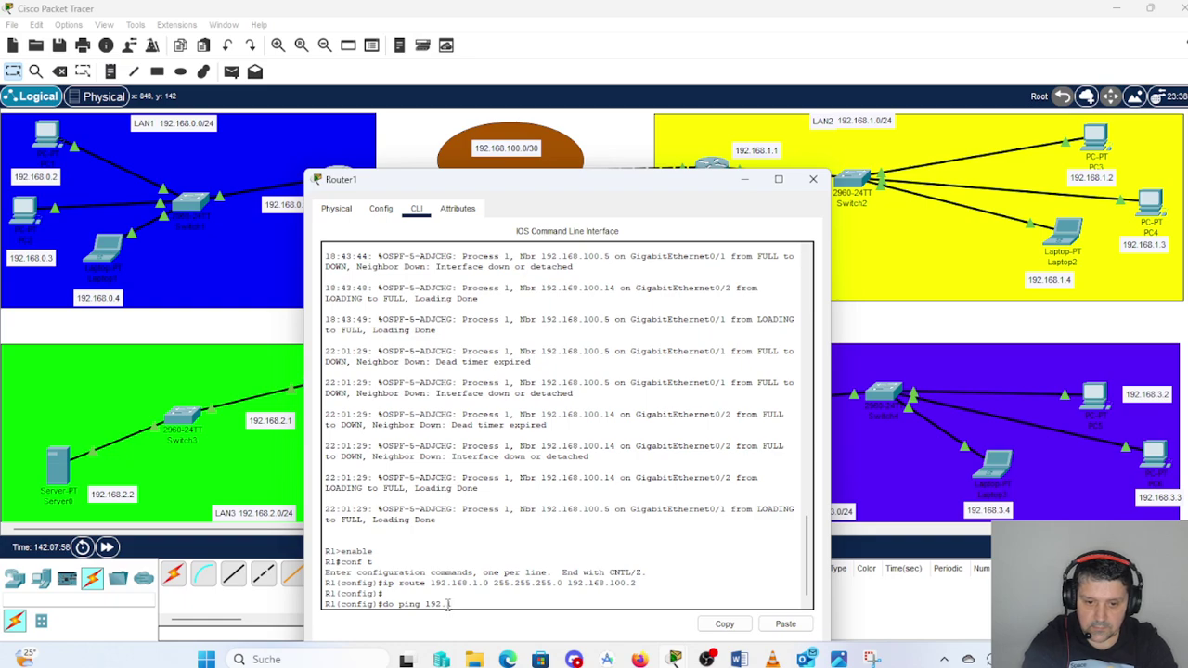
pyautogui.write('168')
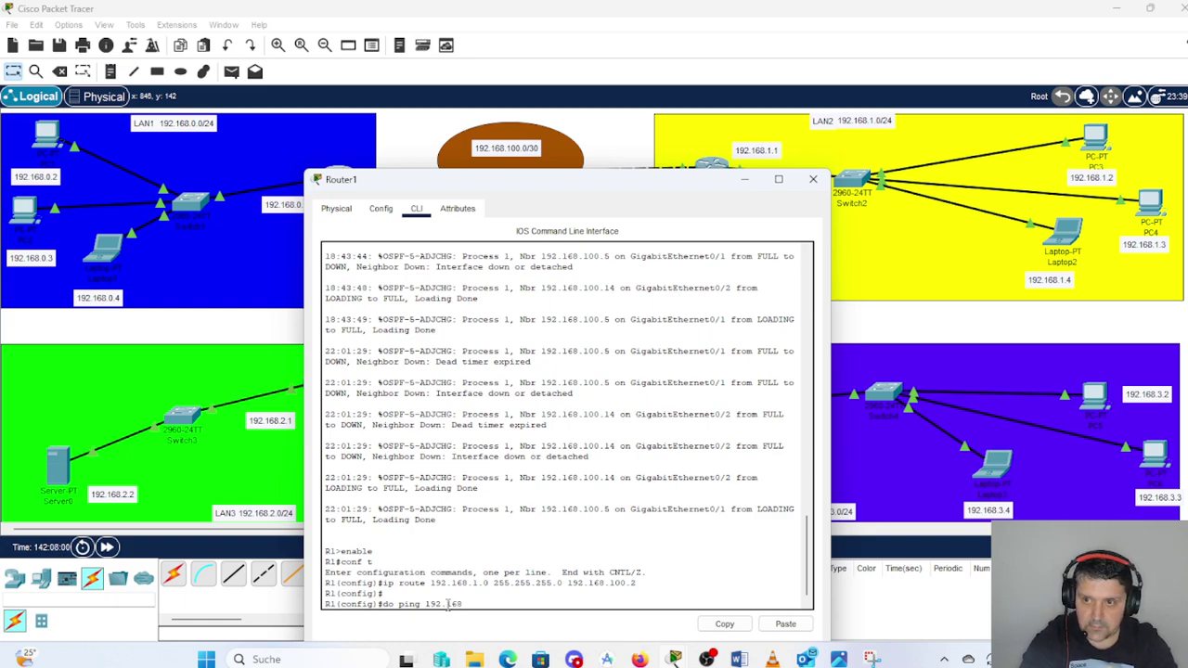
pyautogui.write('.1')
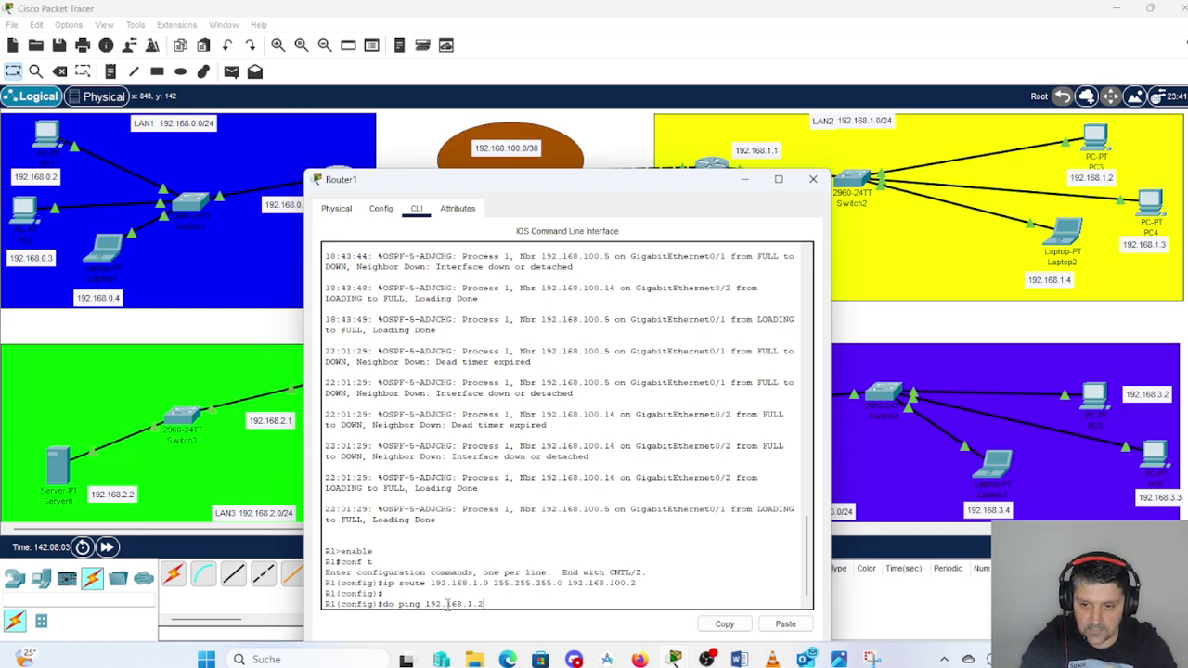
pyautogui.write('.2')
pyautogui.press('Return')
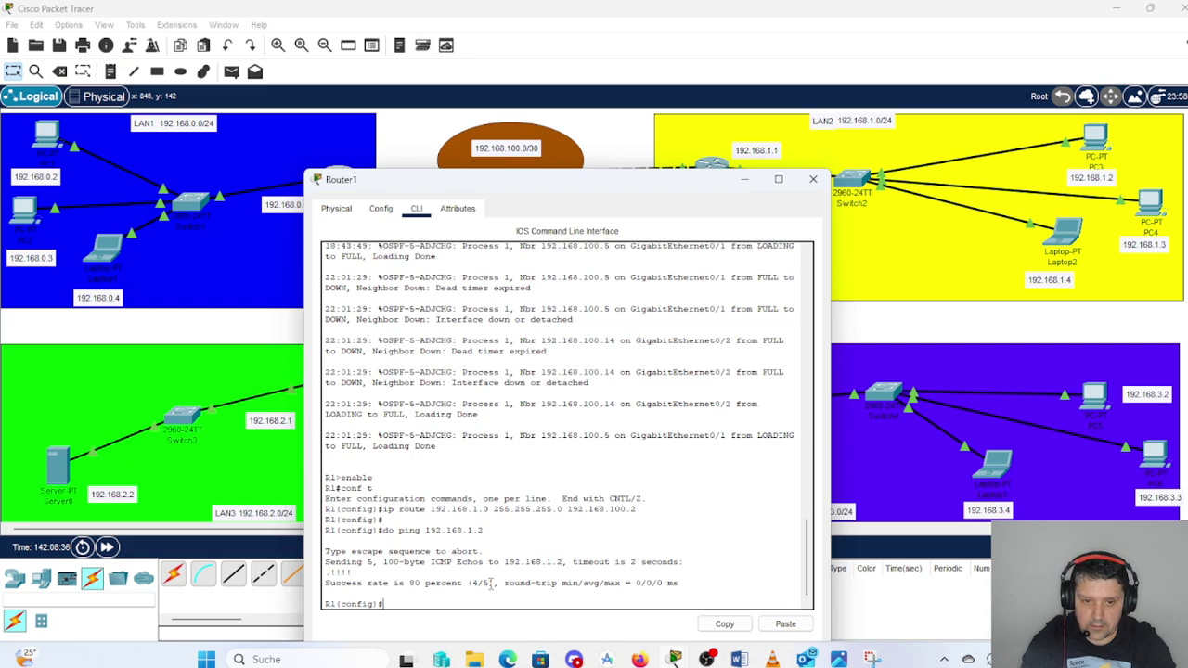
pyautogui.press('Up')
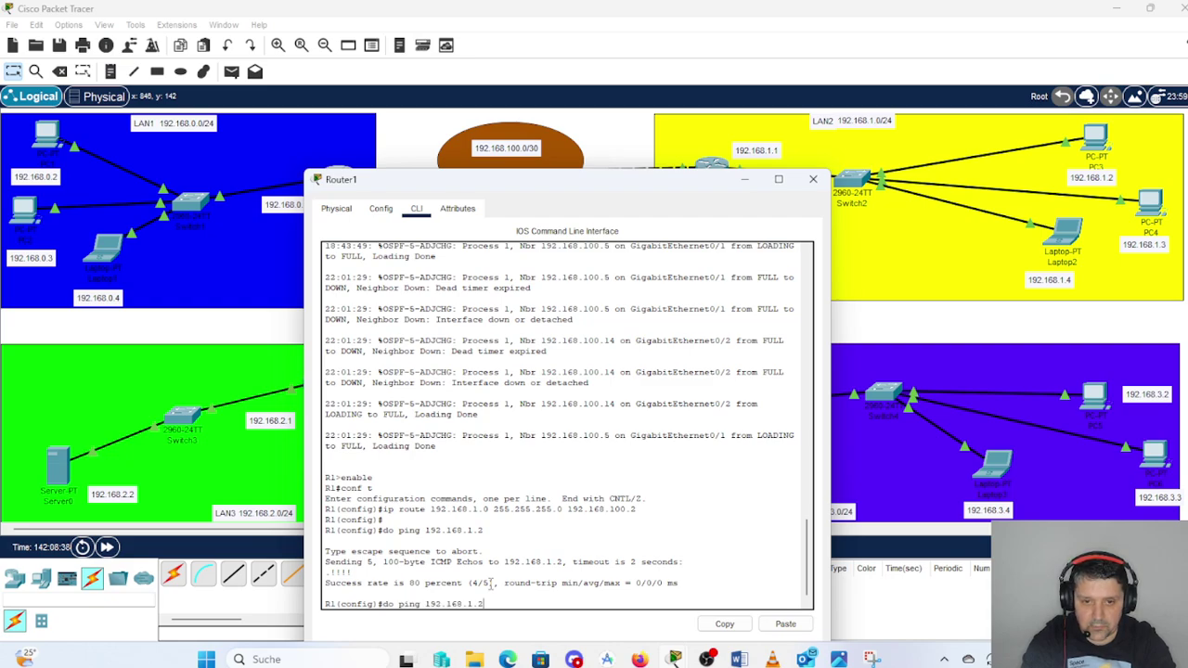
pyautogui.press('Return')
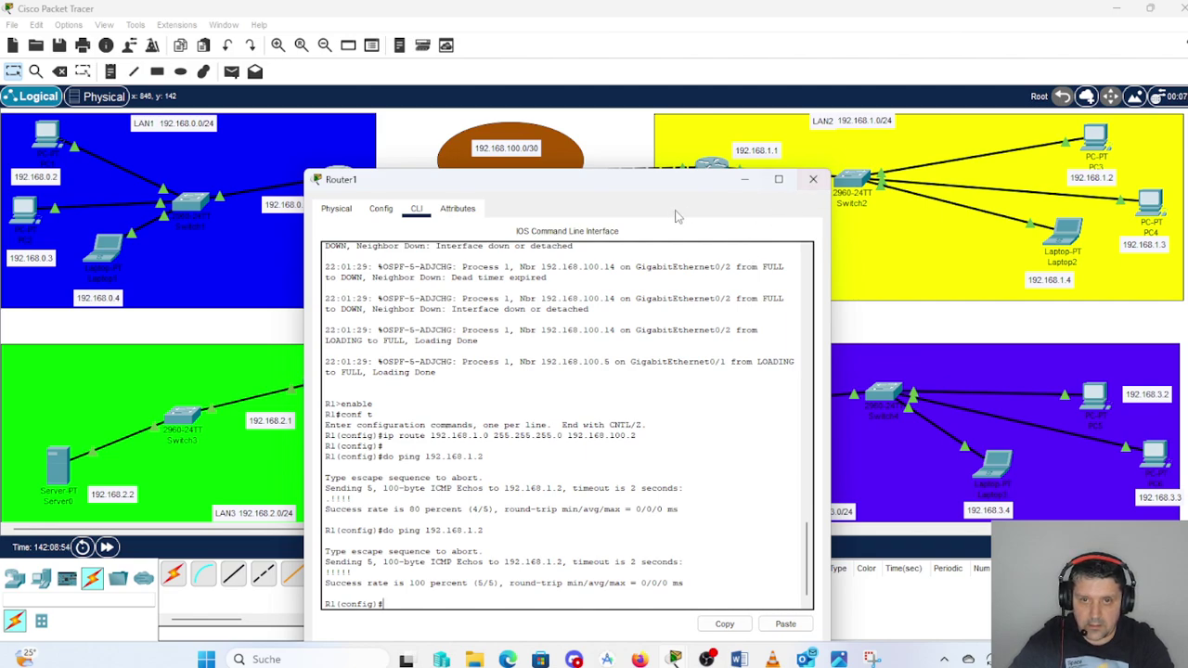
# - Add a static route on Router1 to LAN3 with ip route 192.168.2.0 255.255.255.0 192.168.100.14
pyautogui.moveTo(524, 183); pyautogui.dragTo(615, 155)
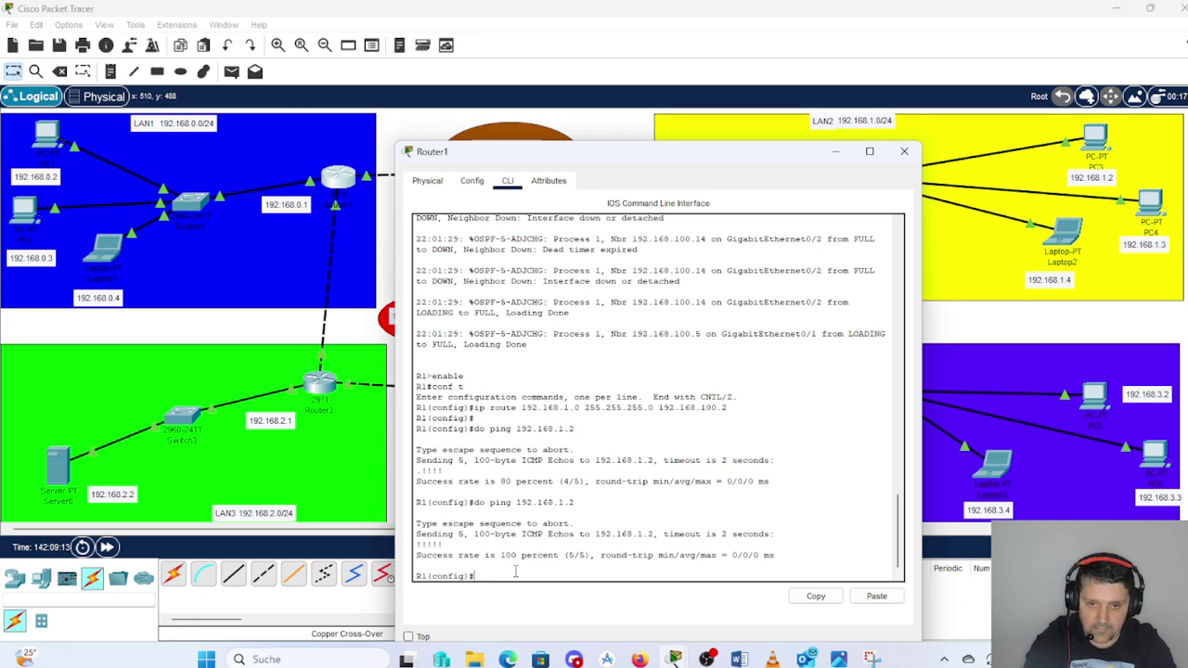
pyautogui.write('ip')
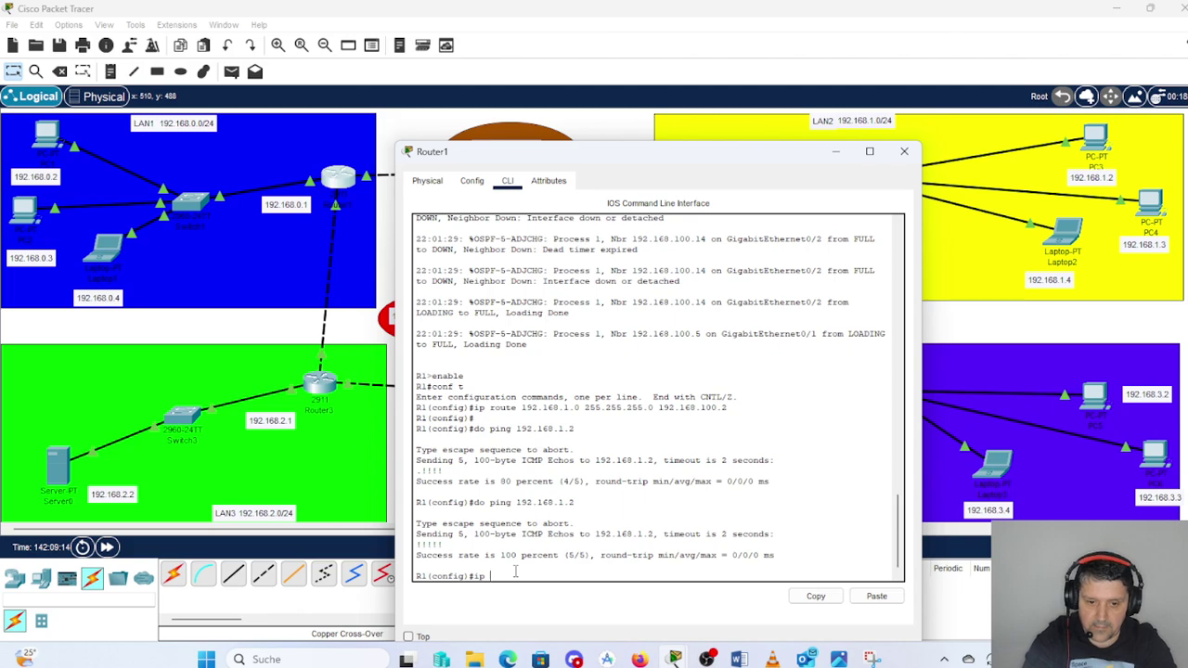
pyautogui.write(' route')
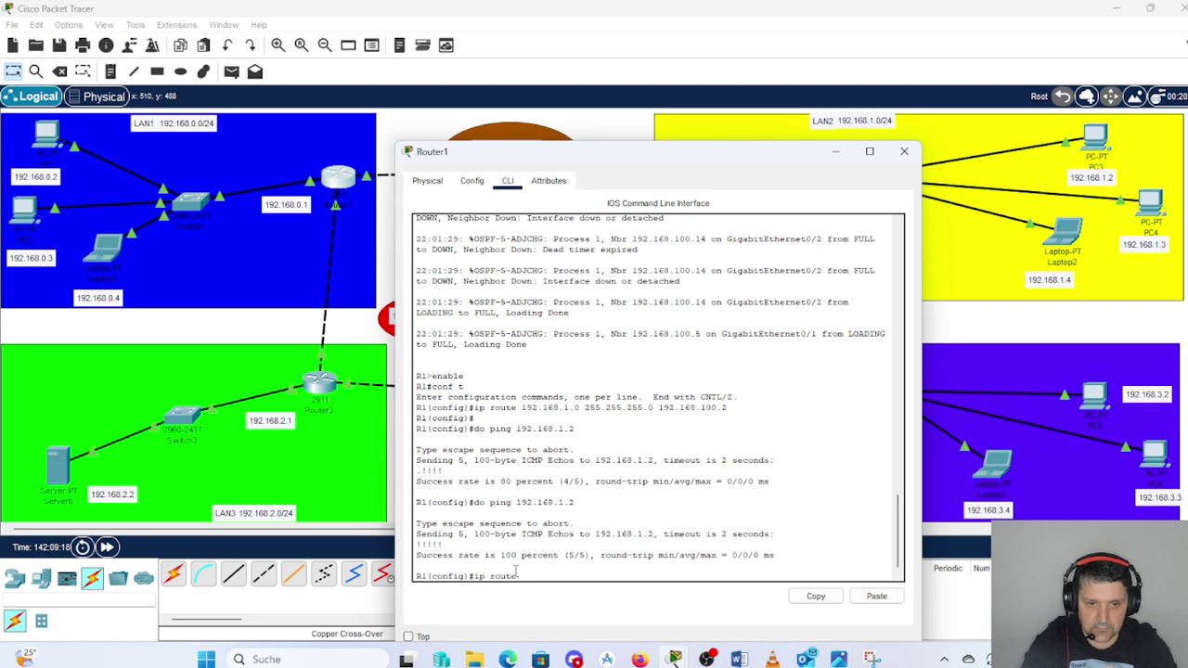
pyautogui.write(' 1')
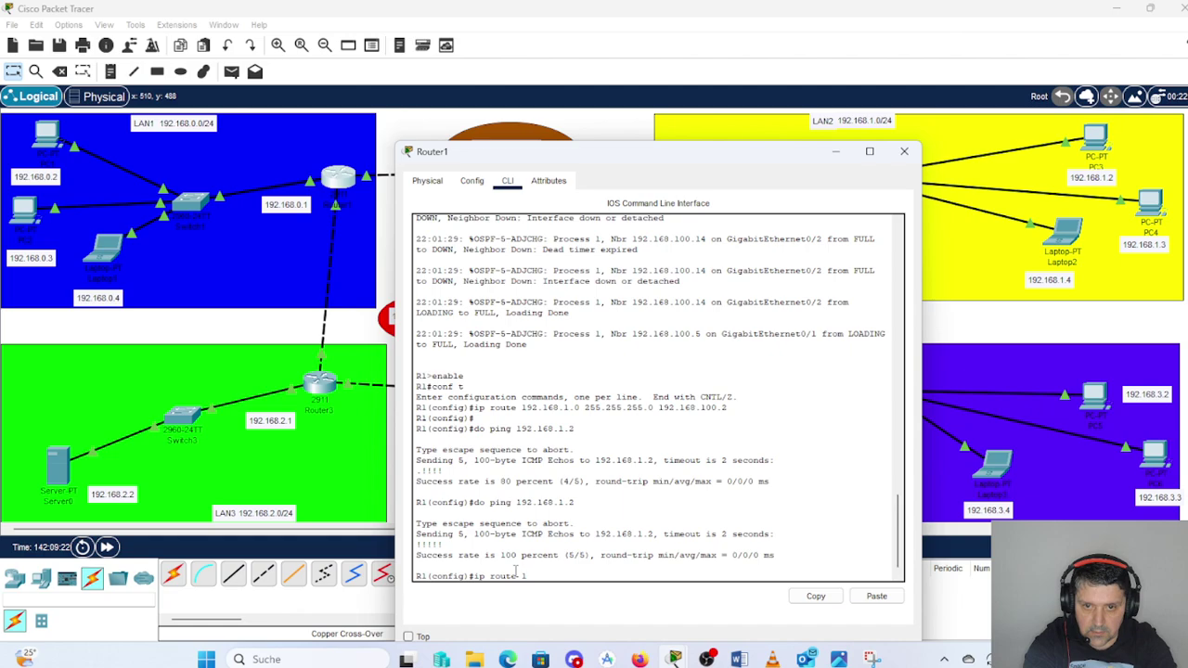
pyautogui.write('92')
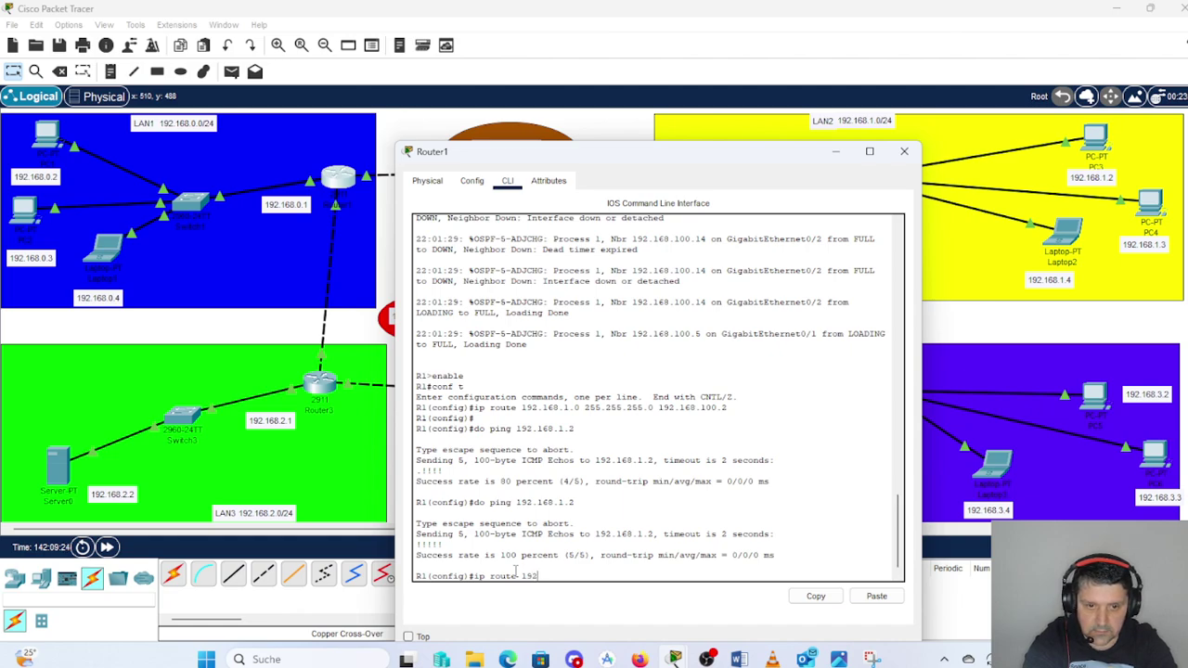
pyautogui.write('.16')
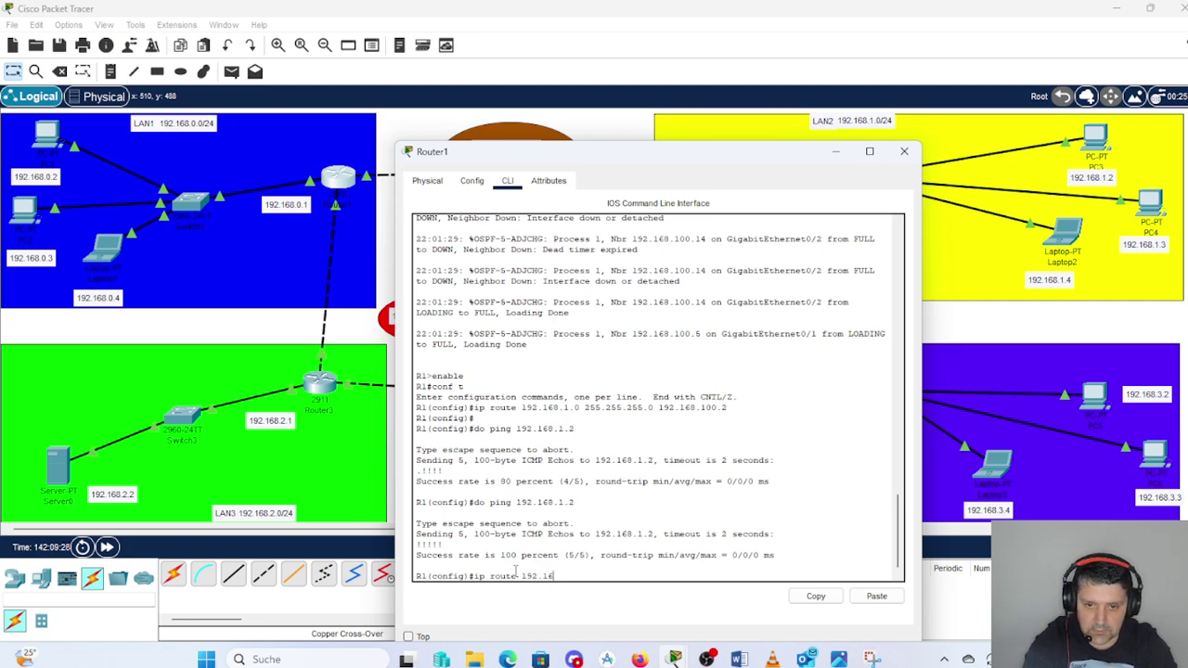
pyautogui.write('8.')
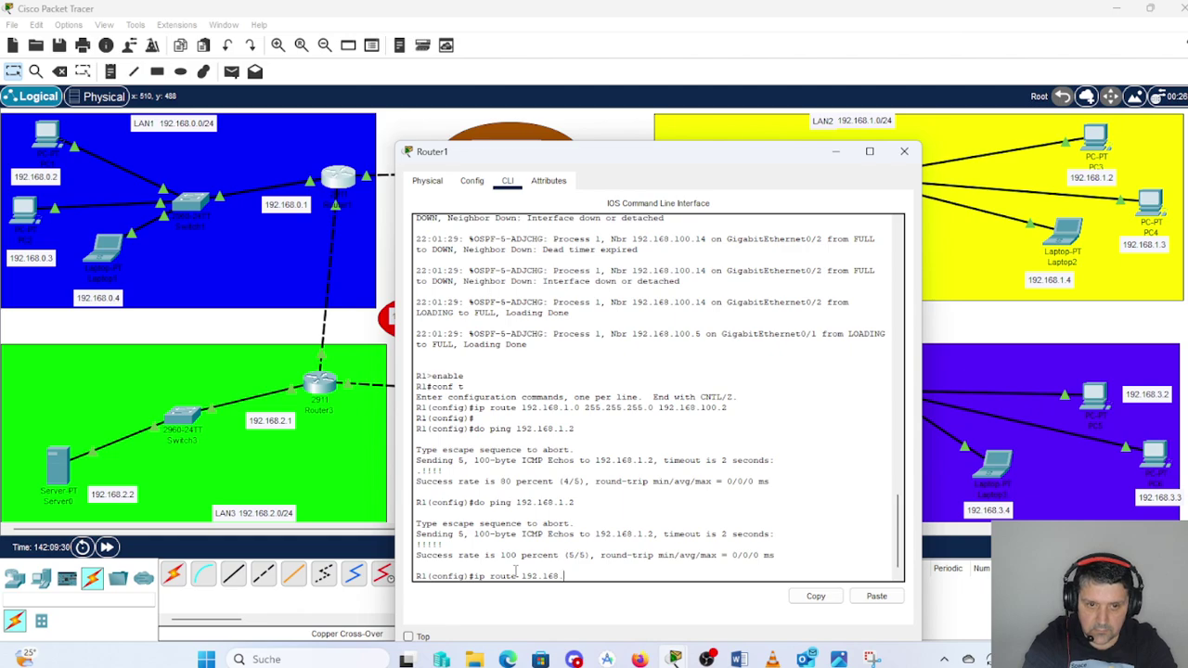
pyautogui.write('2')
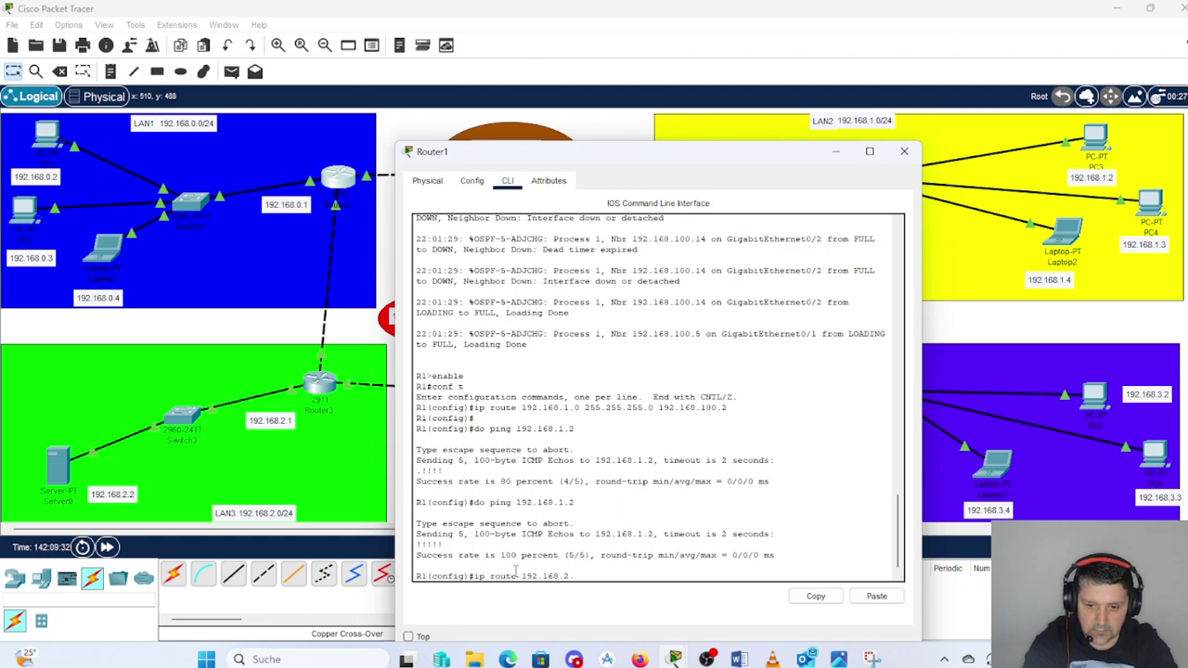
pyautogui.write('.0')
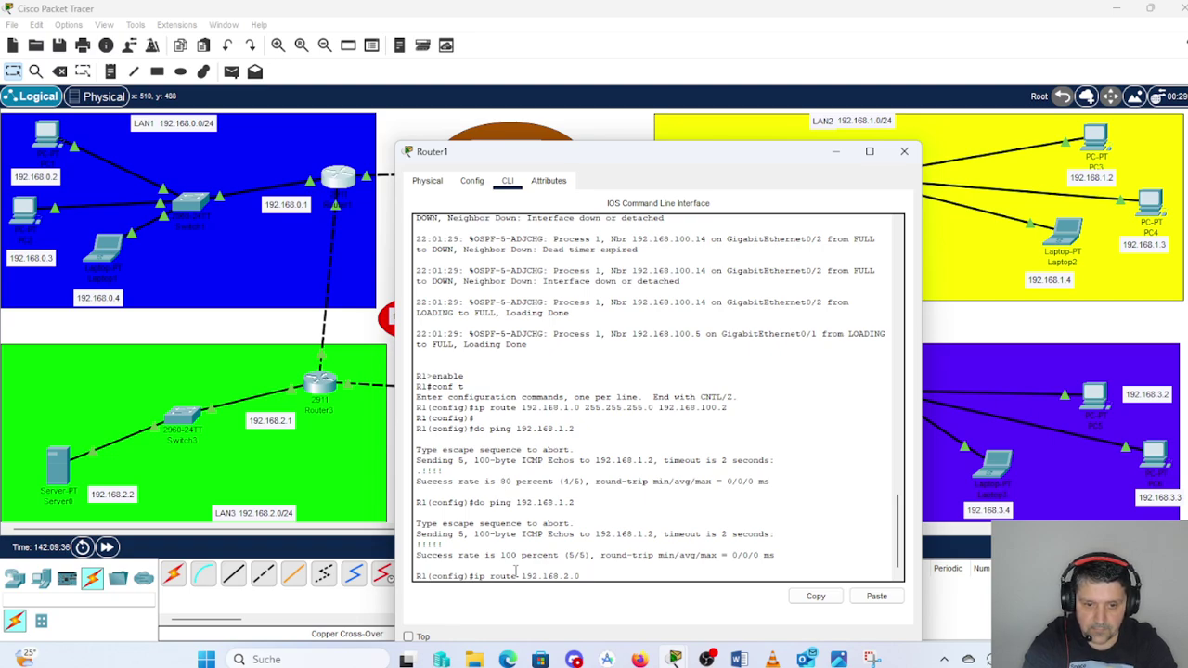
pyautogui.write(' 255')
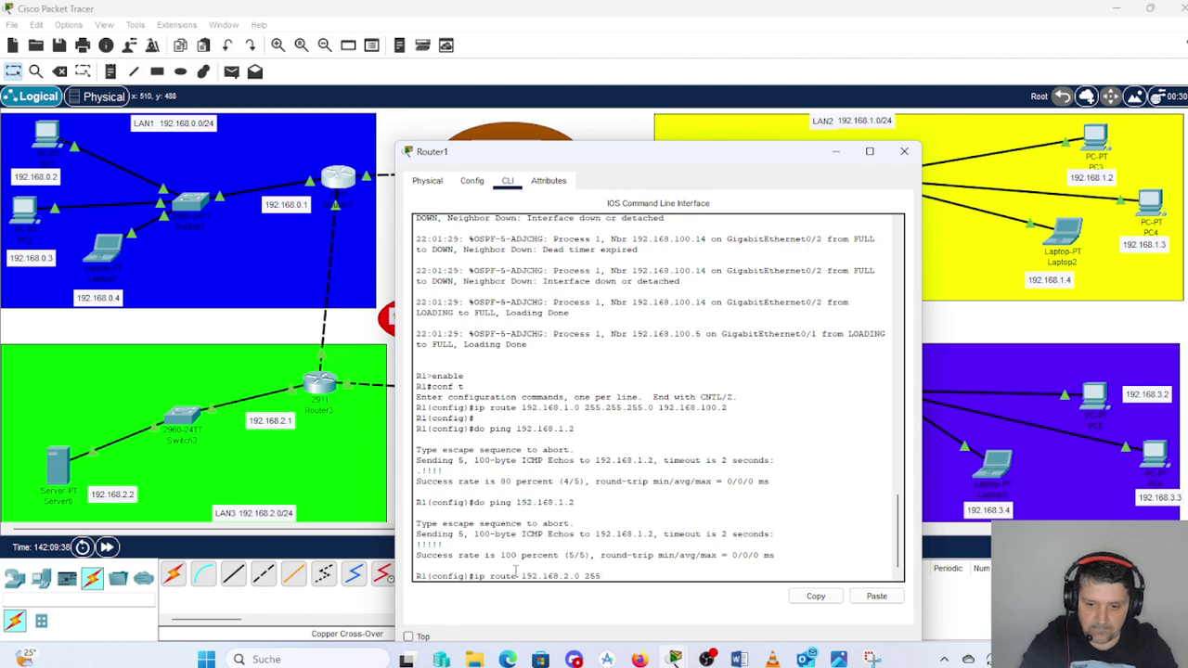
pyautogui.write('.255.2')
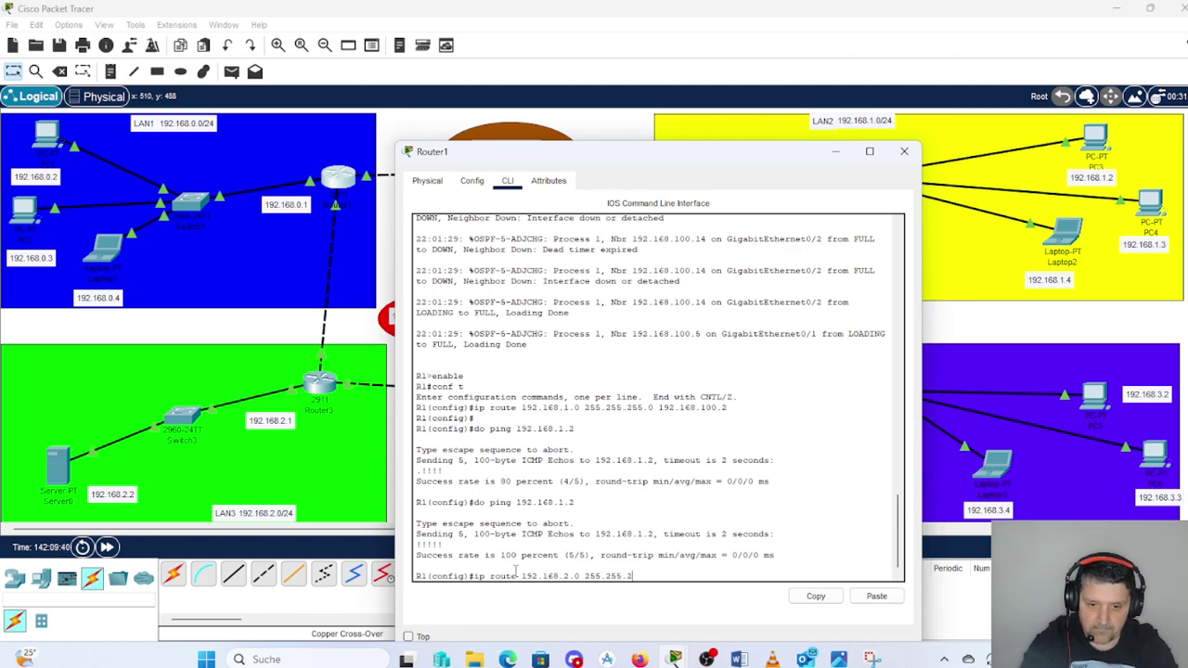
pyautogui.write('55.0')
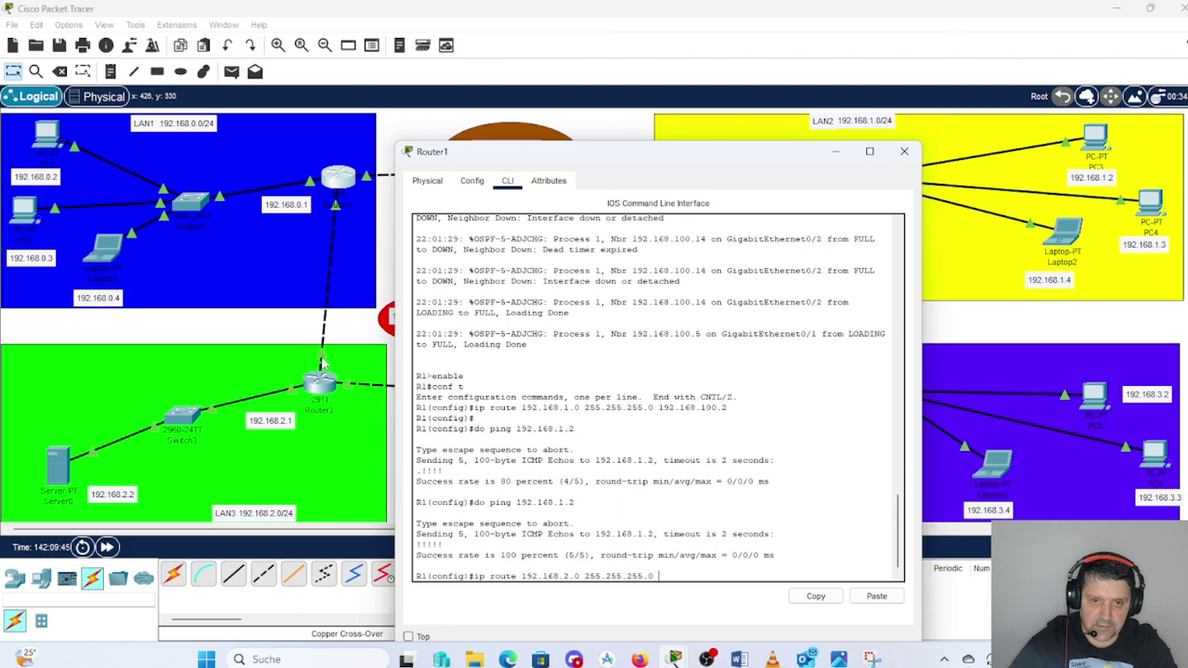
pyautogui.moveTo(631, 154); pyautogui.dragTo(744, 121)
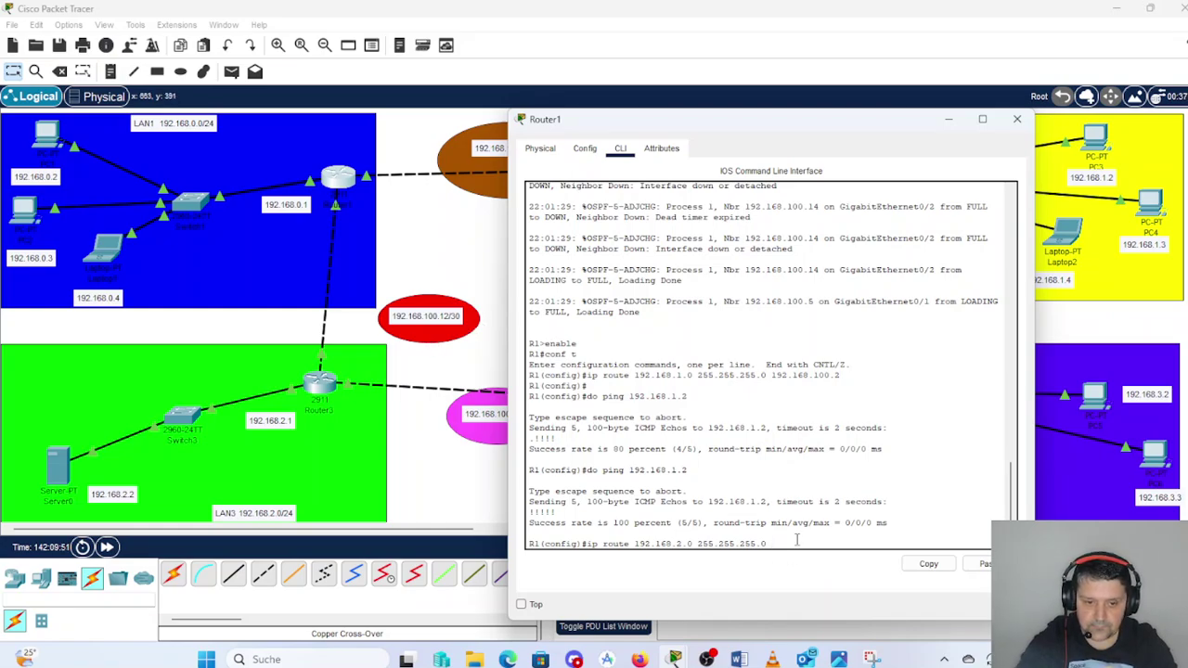
pyautogui.write('192')
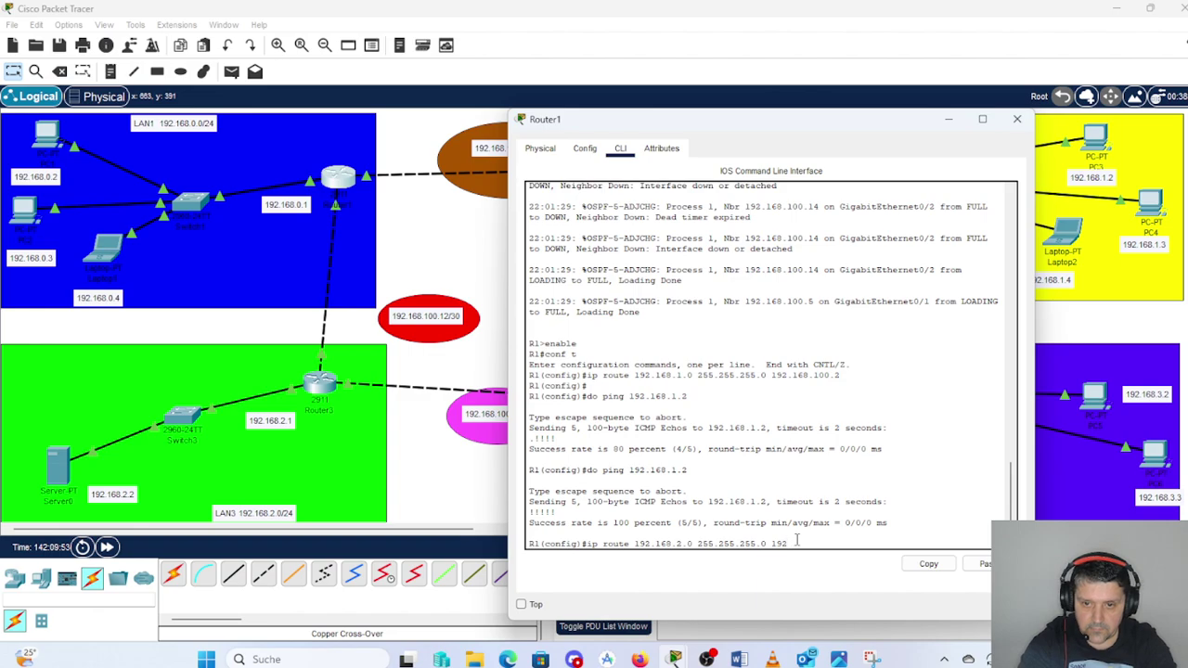
pyautogui.write('.1')
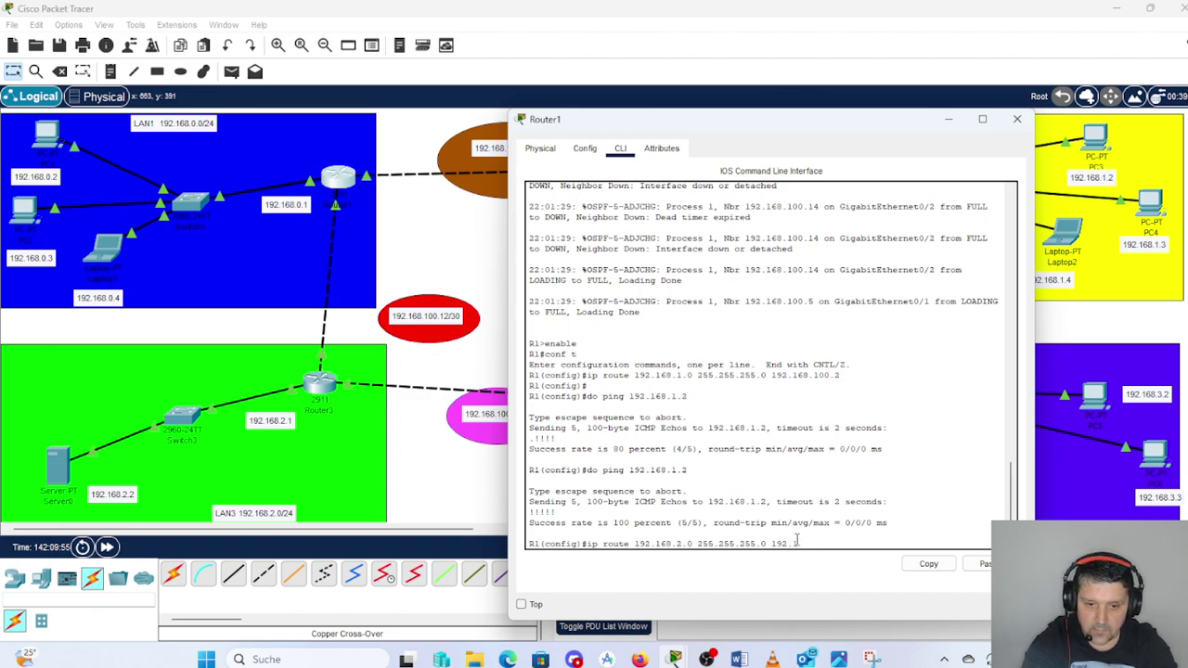
pyautogui.write('68.1')
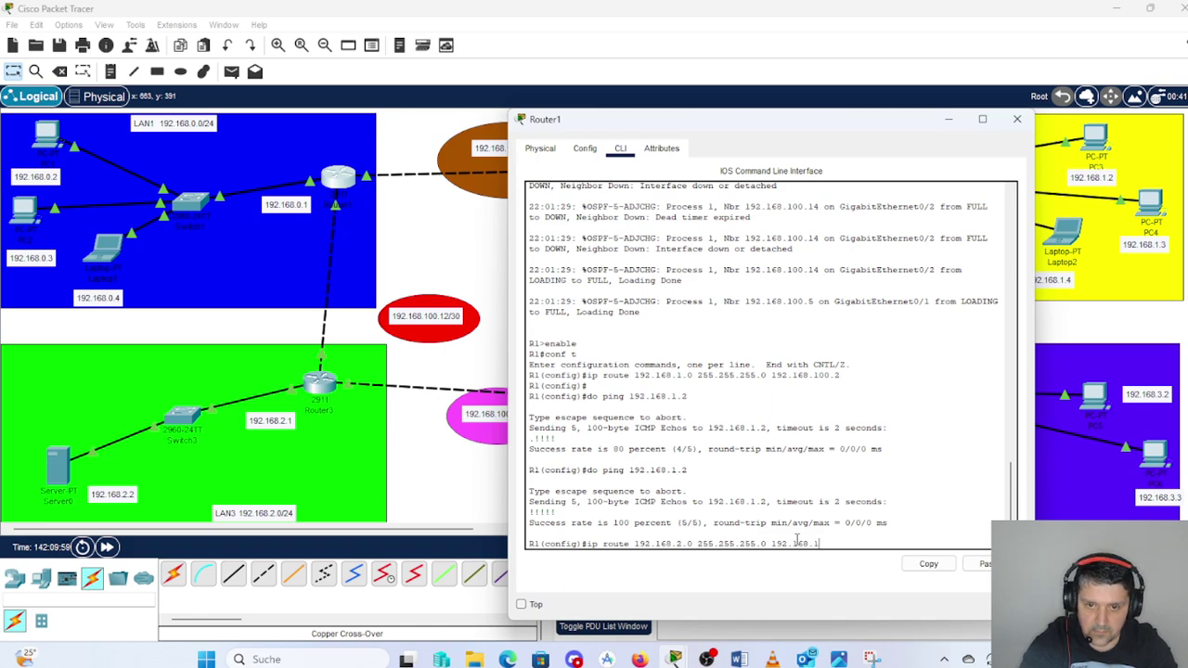
pyautogui.write('00')
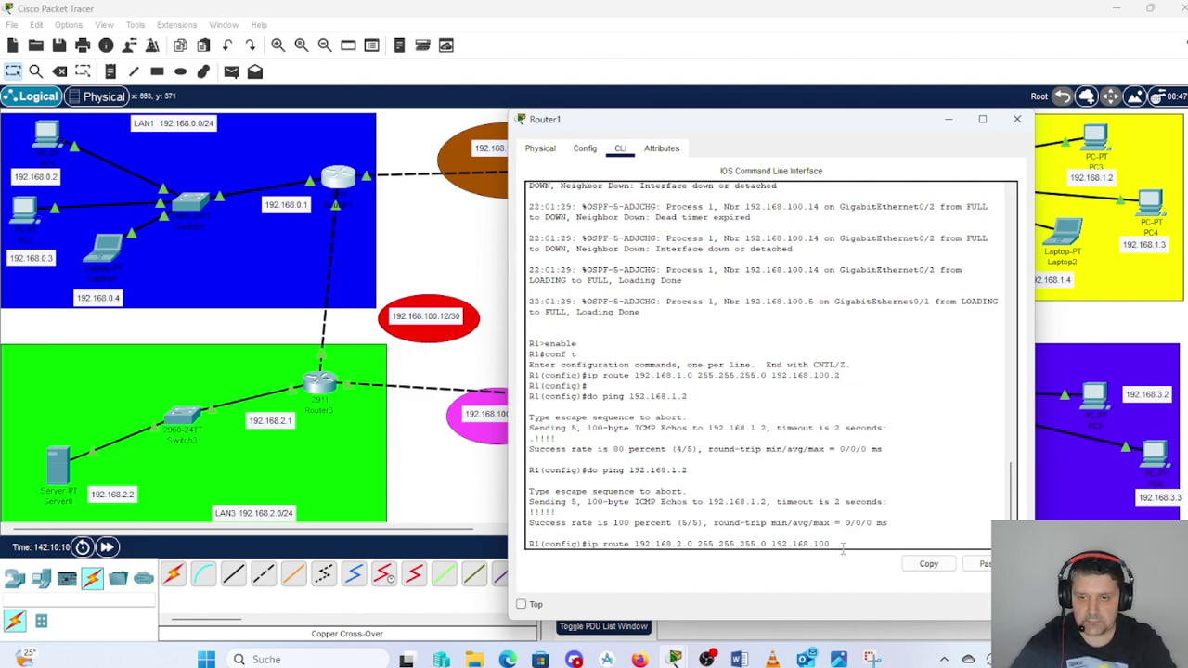
pyautogui.write('.1')
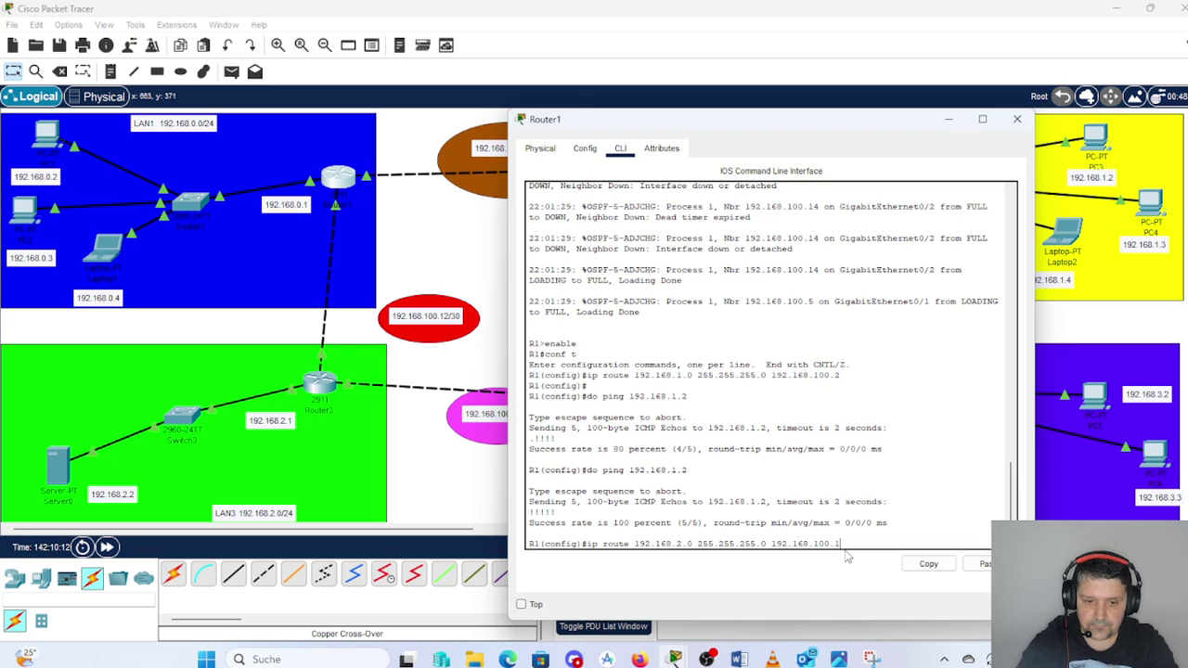
pyautogui.write('4')
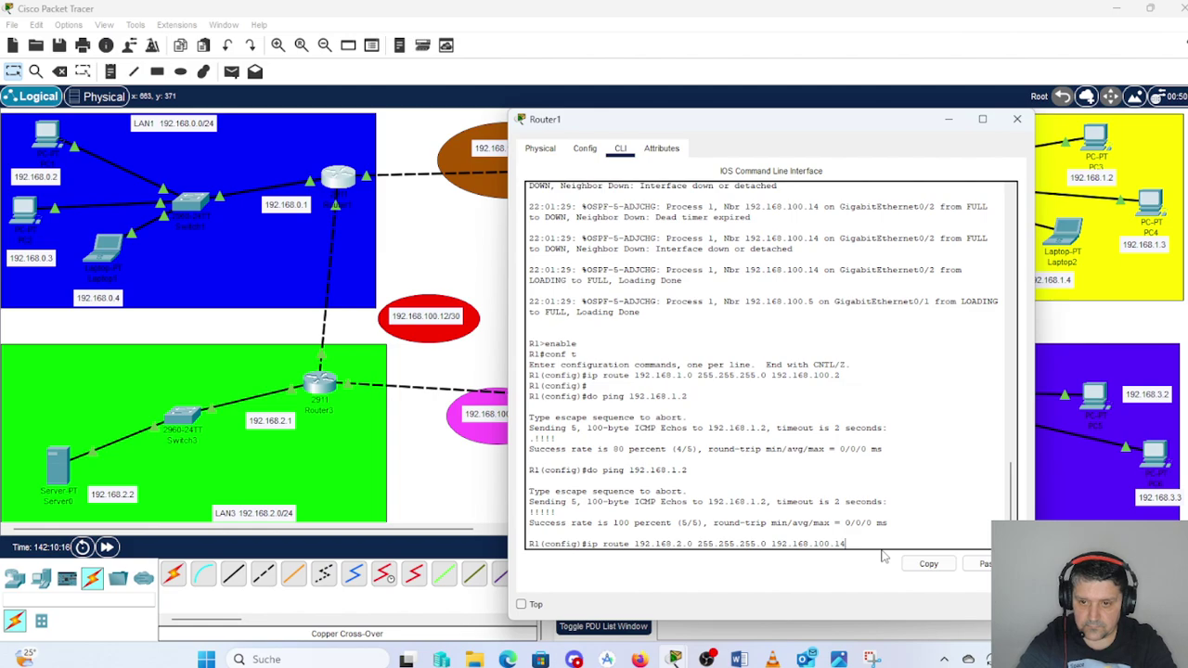
pyautogui.press('Return')
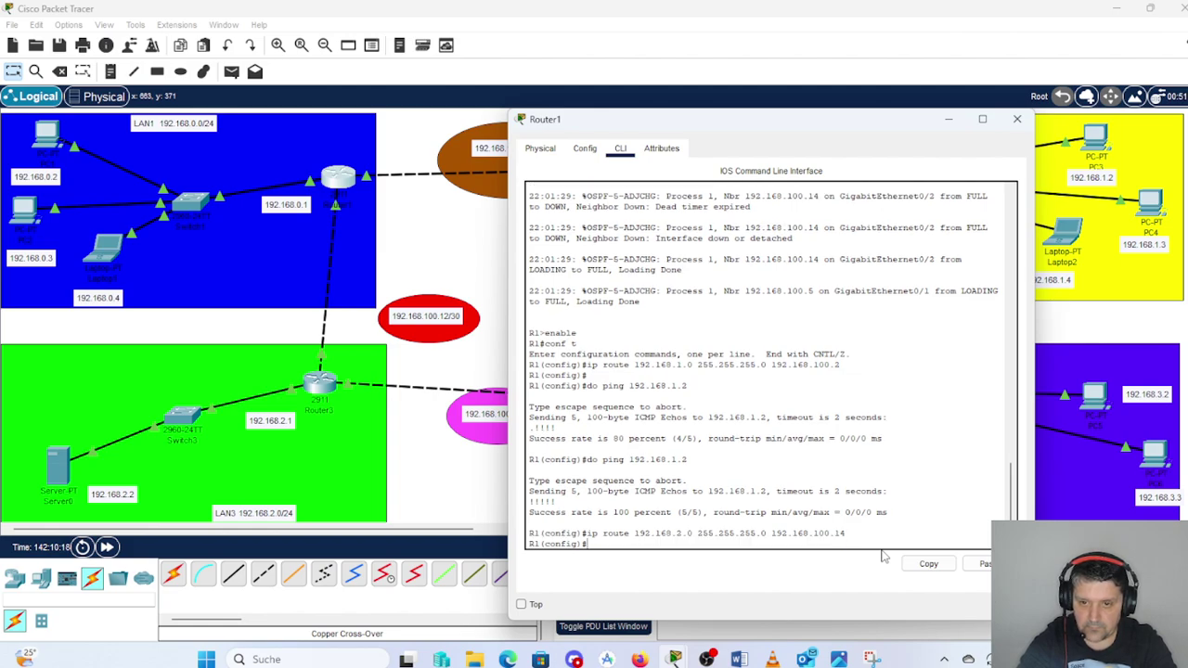
pyautogui.press('Return')
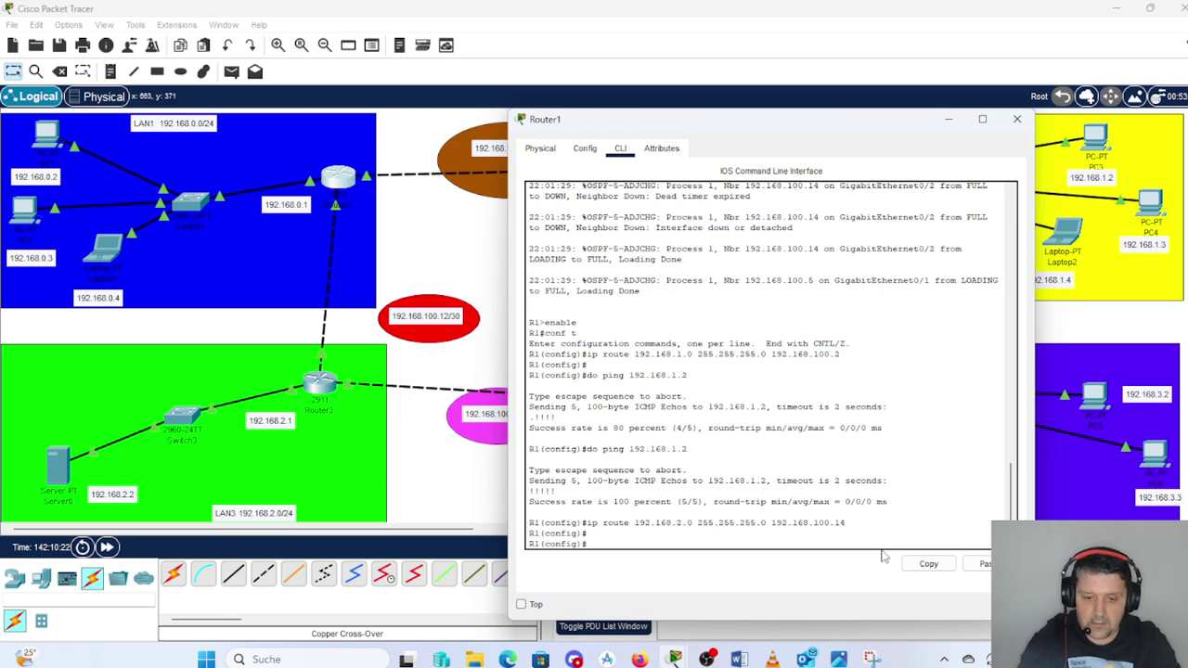
# - Test the LAN3 route by running do ping 192.168.2.2 twice from Router1's configuration mode, and close Router1's window
pyautogui.write('do p')
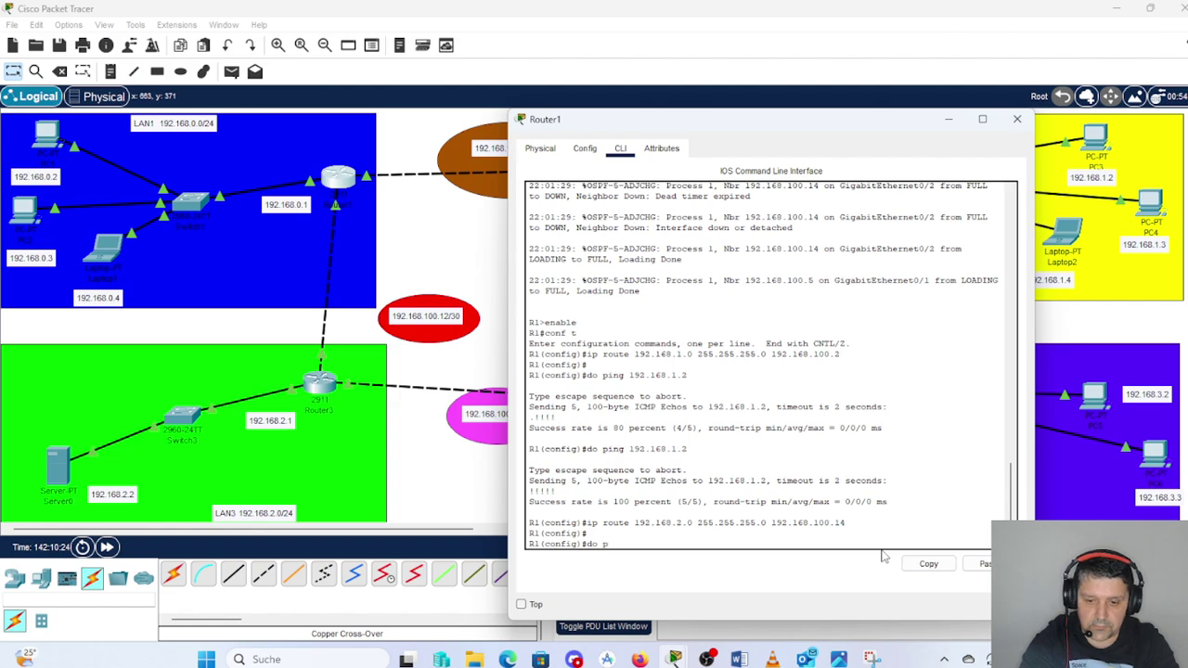
pyautogui.write('ing')
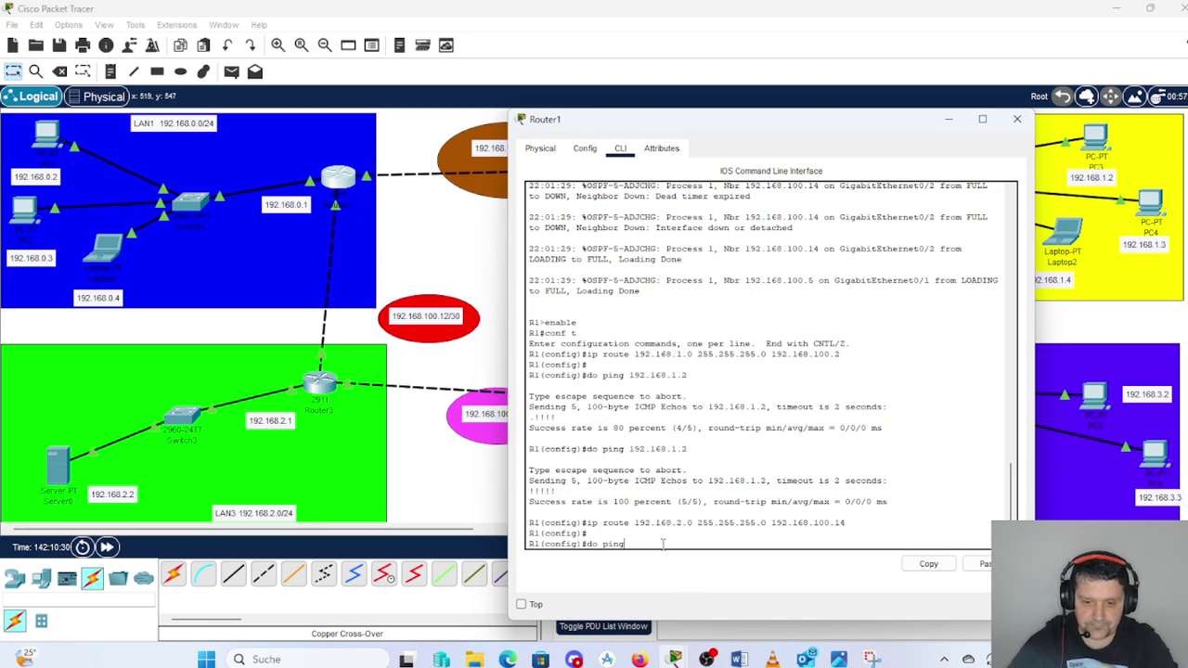
pyautogui.write('19')
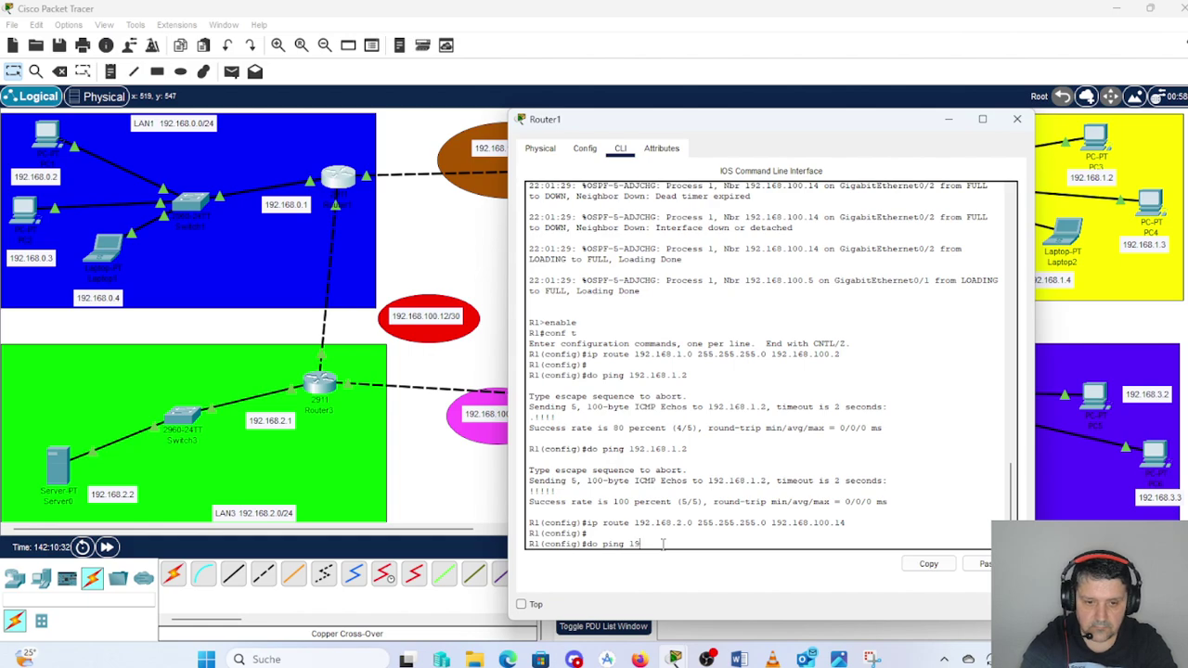
pyautogui.write('2.168')
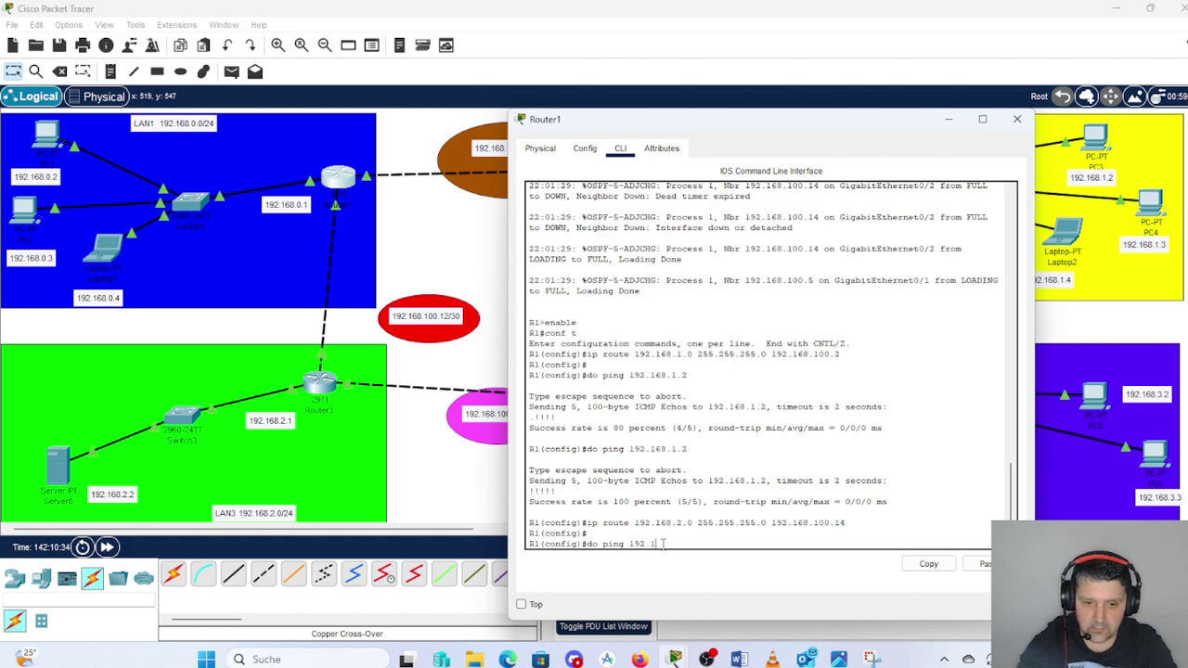
pyautogui.write('.2.2')
pyautogui.press('Return')
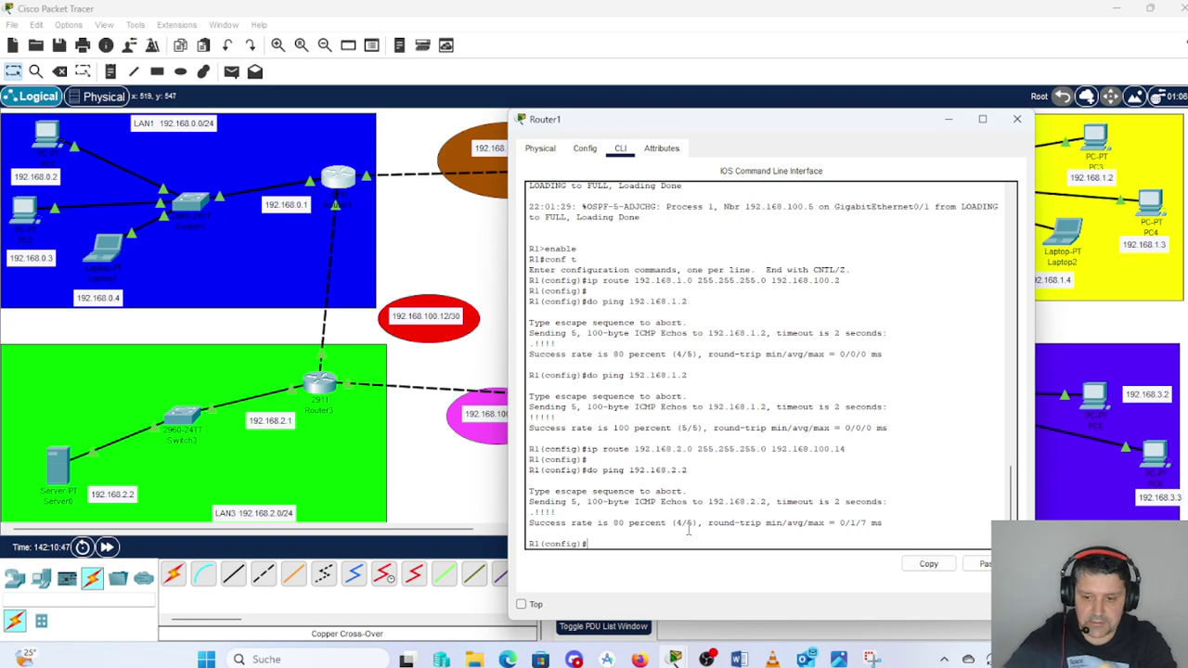
pyautogui.press('Up')
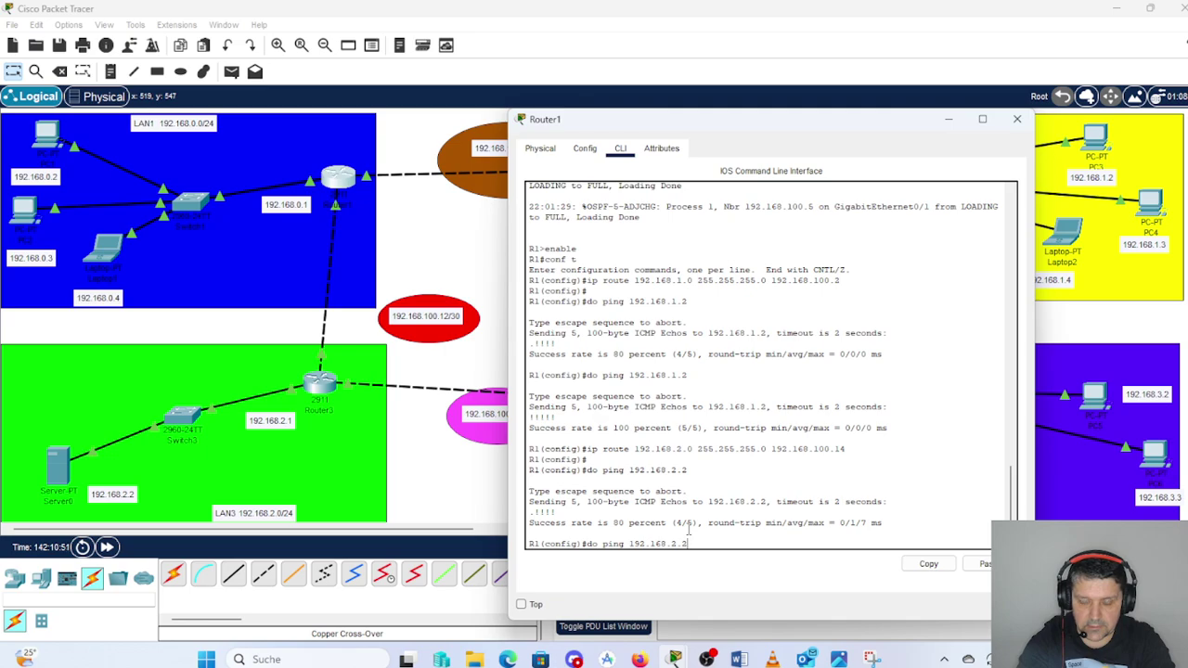
pyautogui.press('Return')
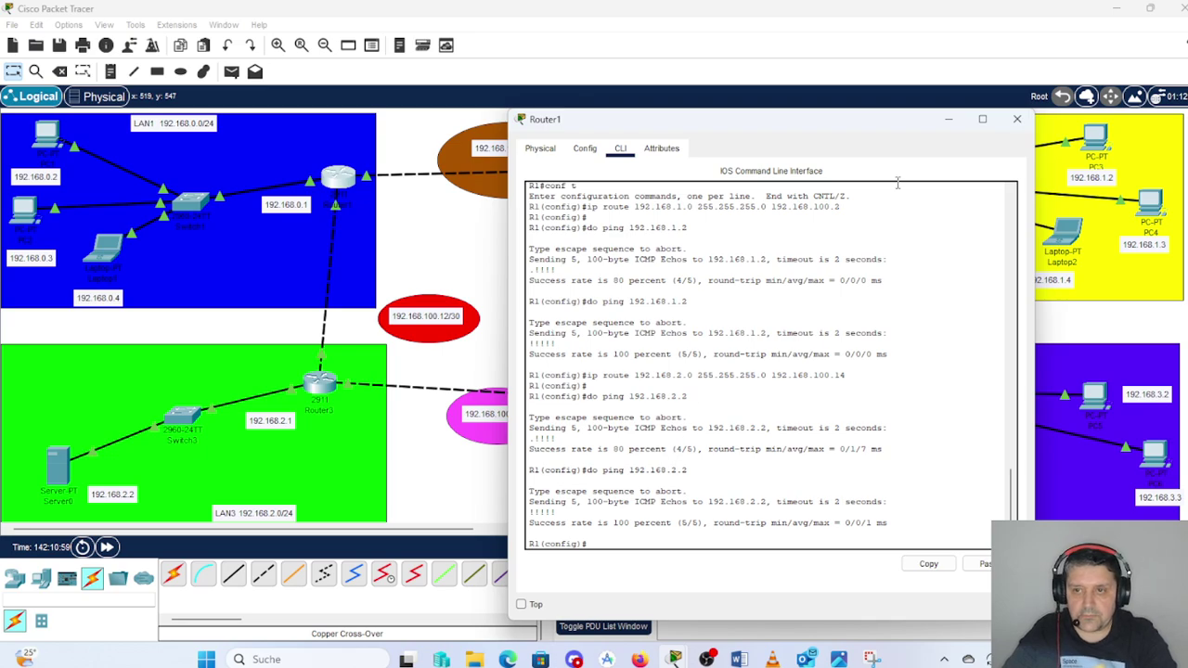
pyautogui.click(1016, 119)
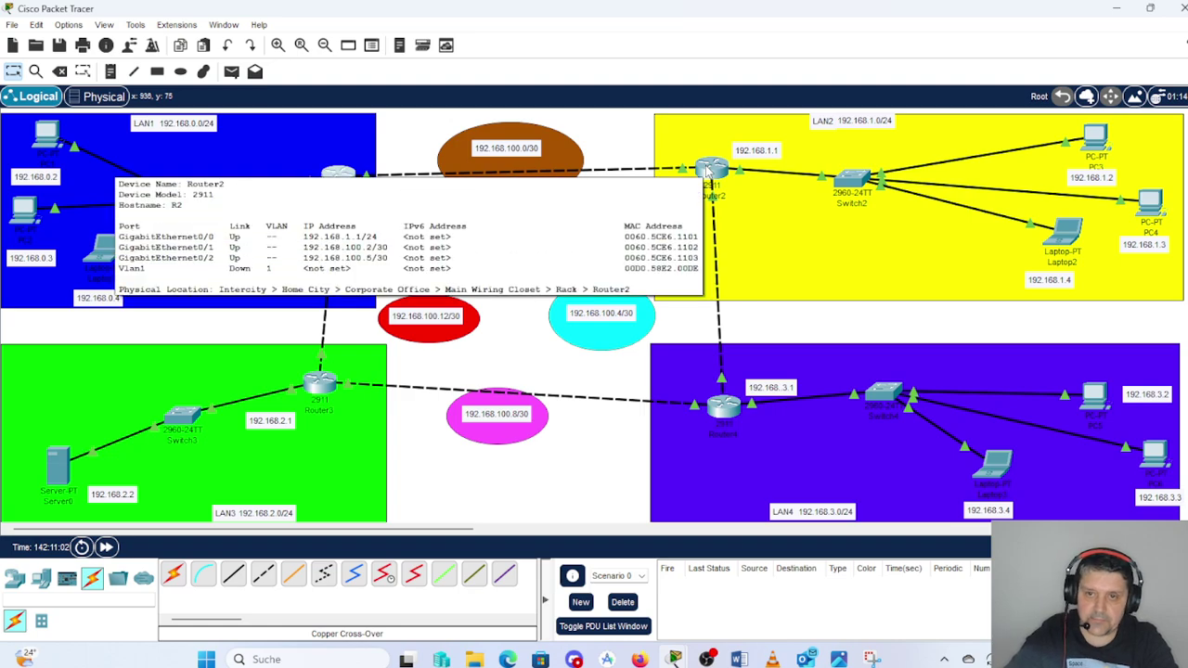
# - Open Router2's command line and enter global configuration mode with enable and conf t
pyautogui.click(711, 168)
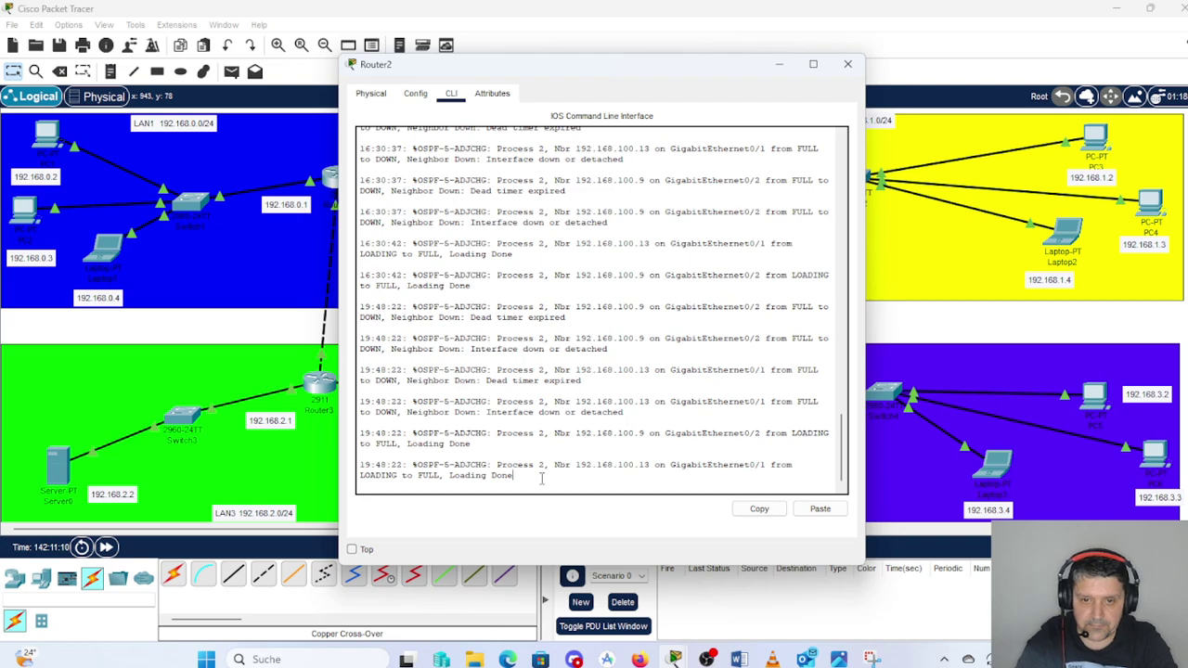
pyautogui.press('Return')
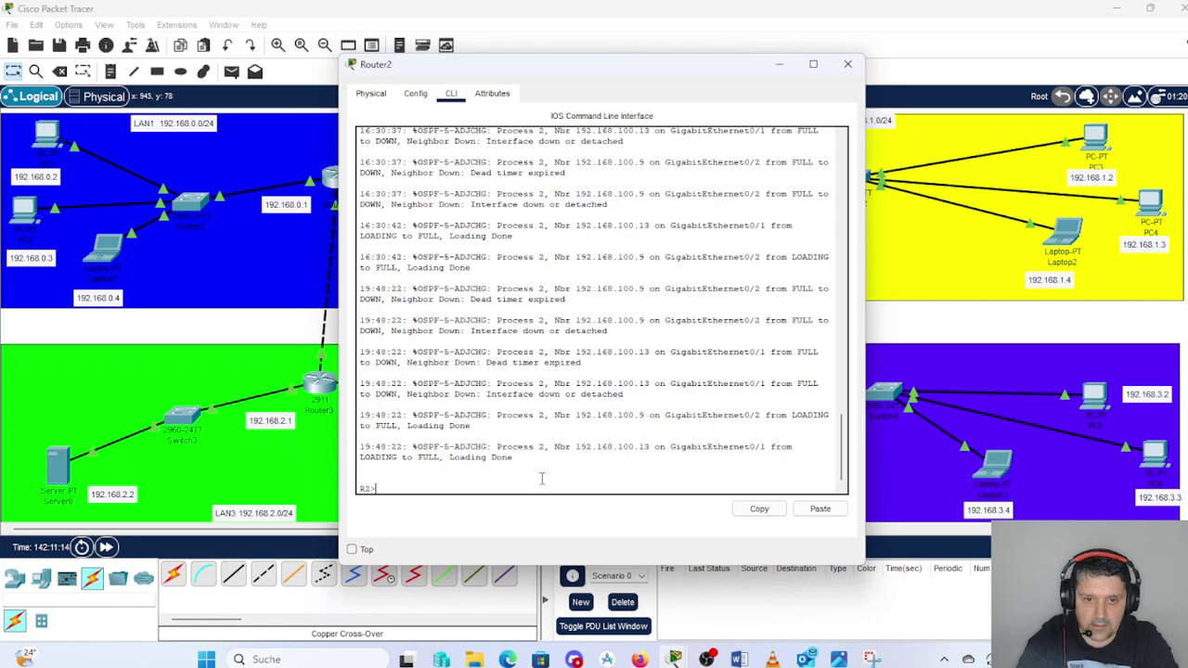
pyautogui.write('enab')
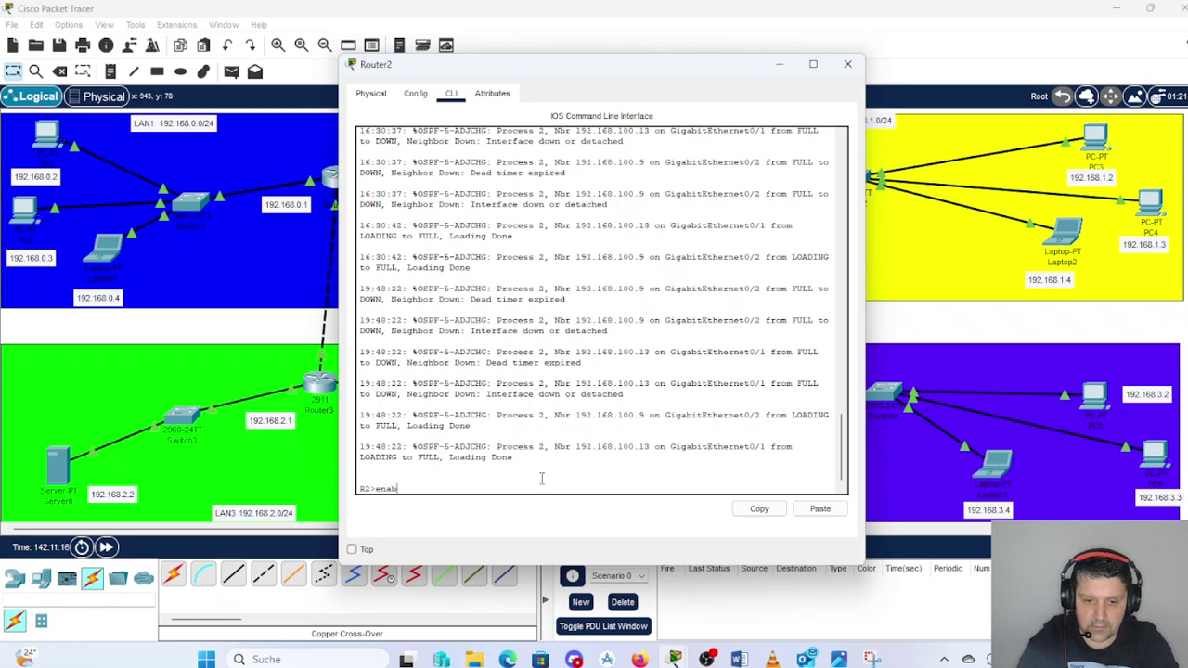
pyautogui.write('le')
pyautogui.press('Return')
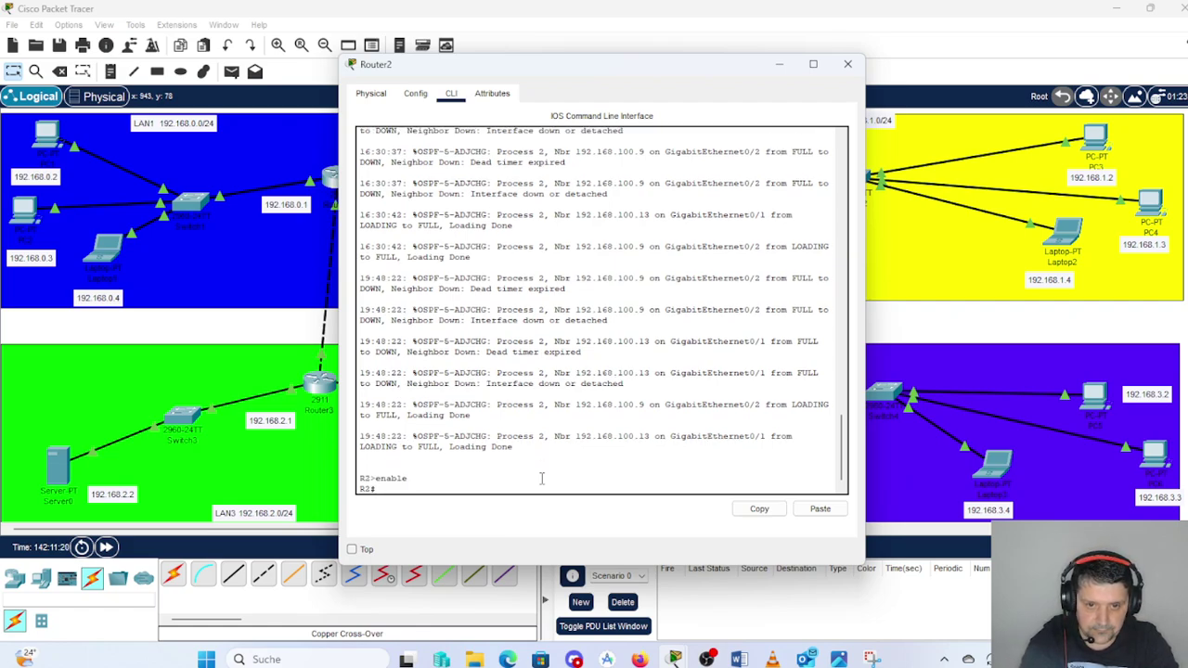
pyautogui.write('co')
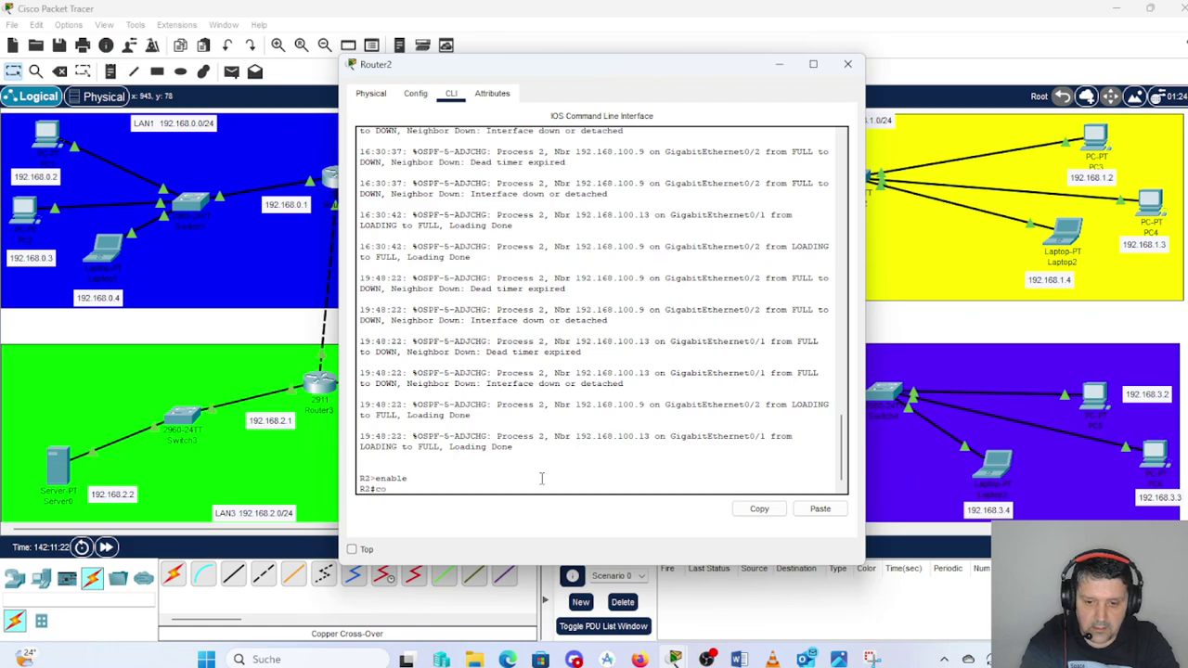
pyautogui.write('nf t')
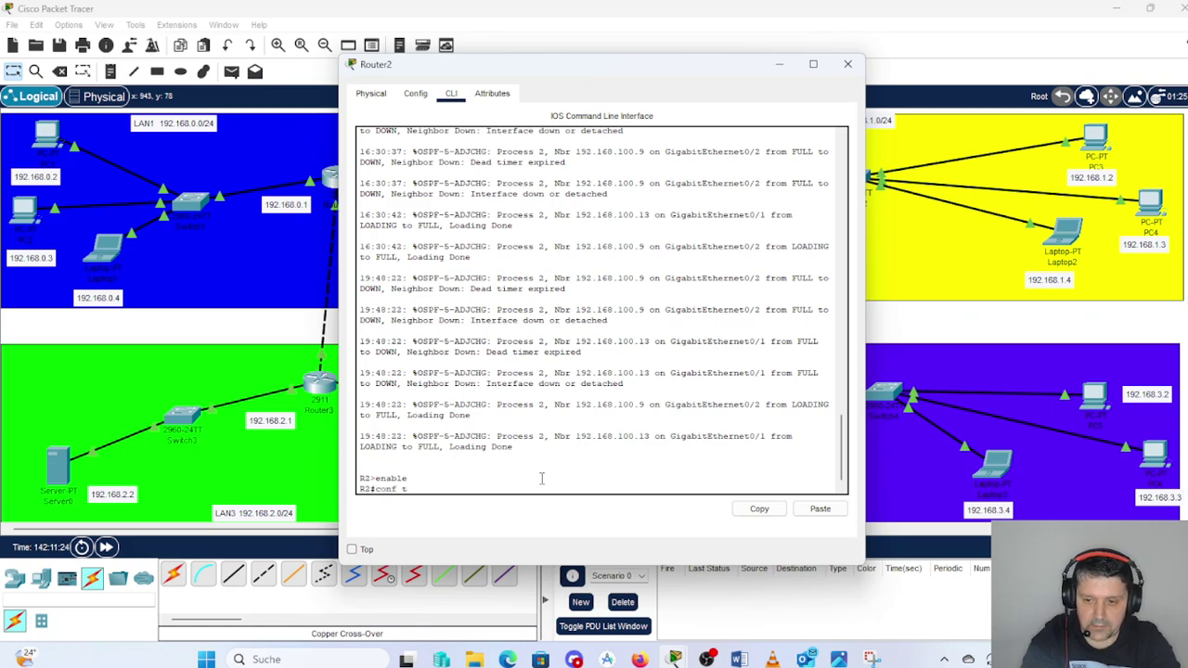
pyautogui.press('Return')
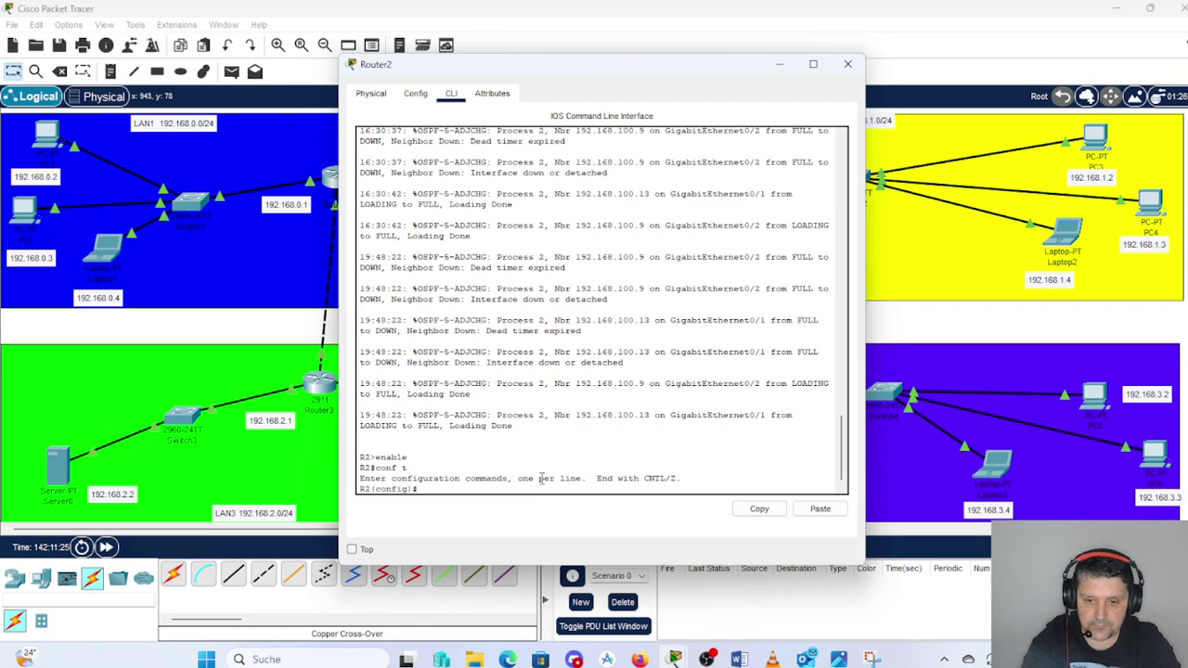
# - Add a static route on Router2 to LAN1 with ip route 192.168.0.0 255.255.255.0 192.168.100.1
pyautogui.write('ip ro')
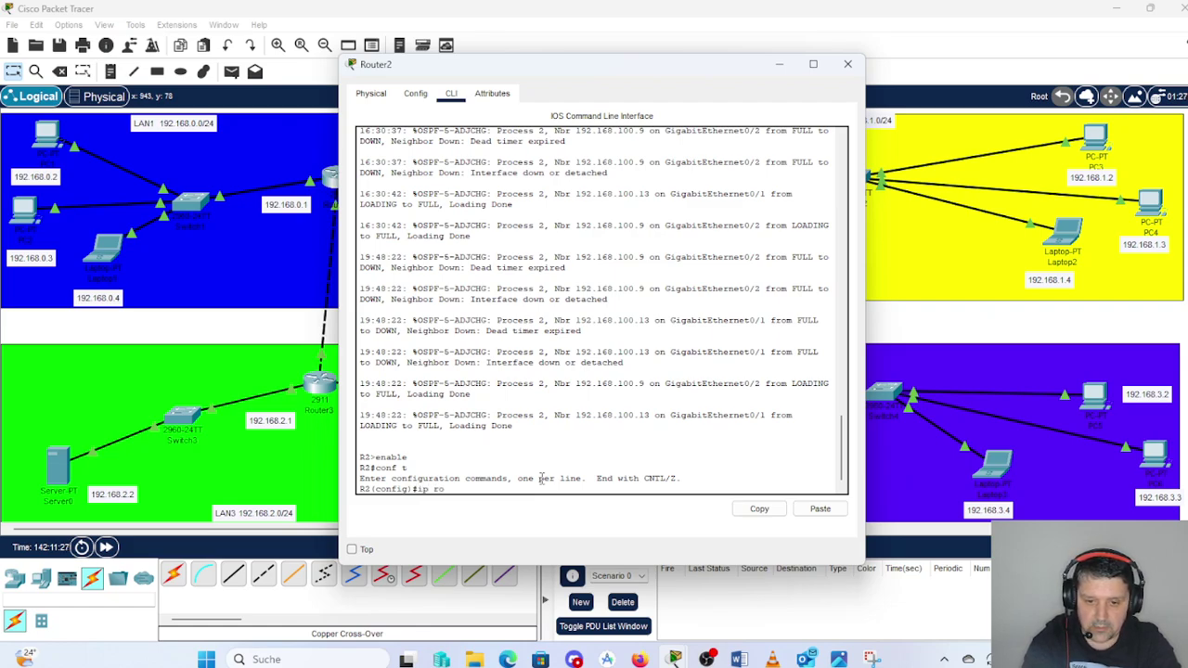
pyautogui.write('ute')
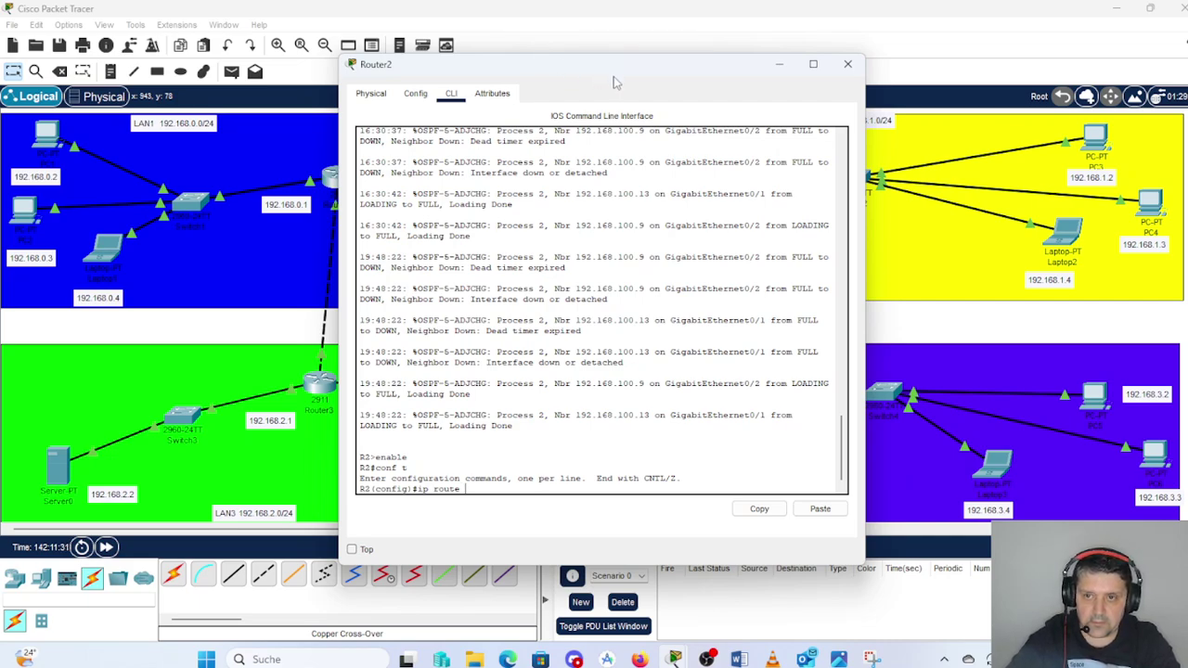
pyautogui.moveTo(614, 71); pyautogui.dragTo(647, 244)
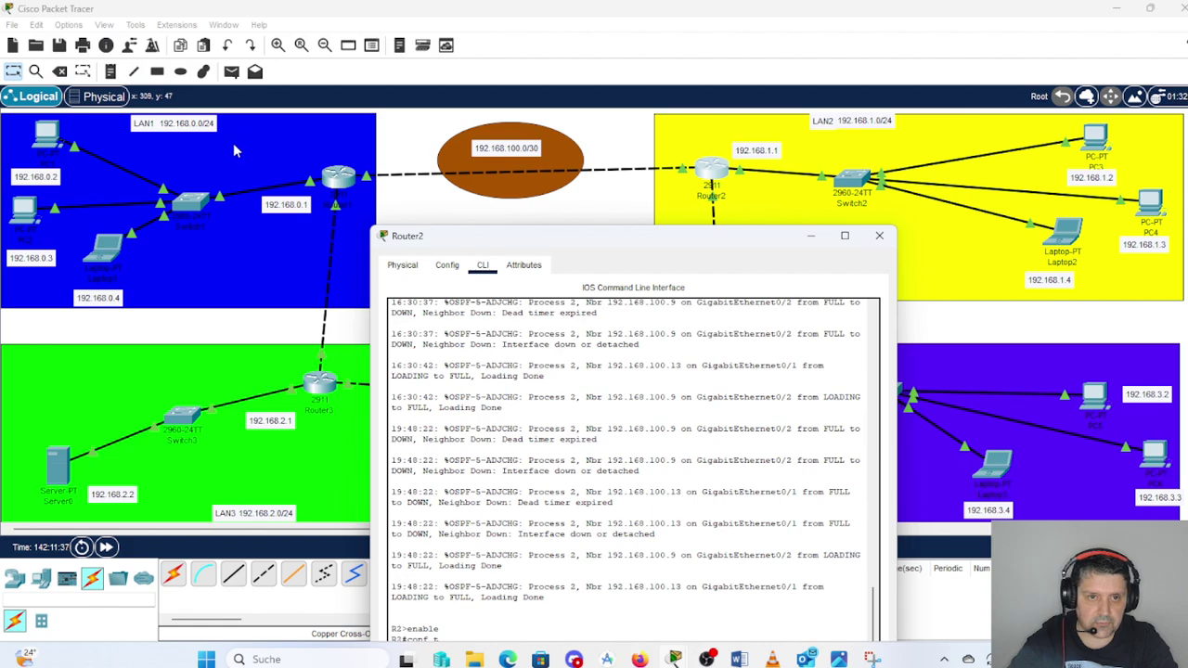
pyautogui.moveTo(615, 247); pyautogui.dragTo(610, 205)
pyautogui.write('ip route')
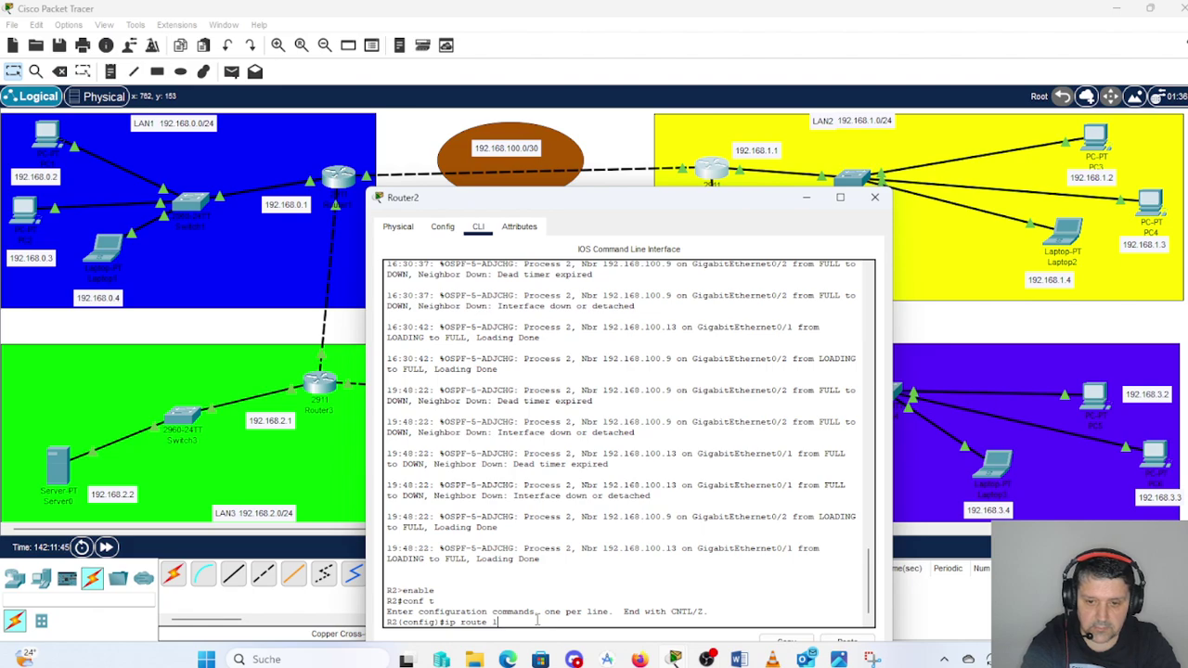
pyautogui.write('192')
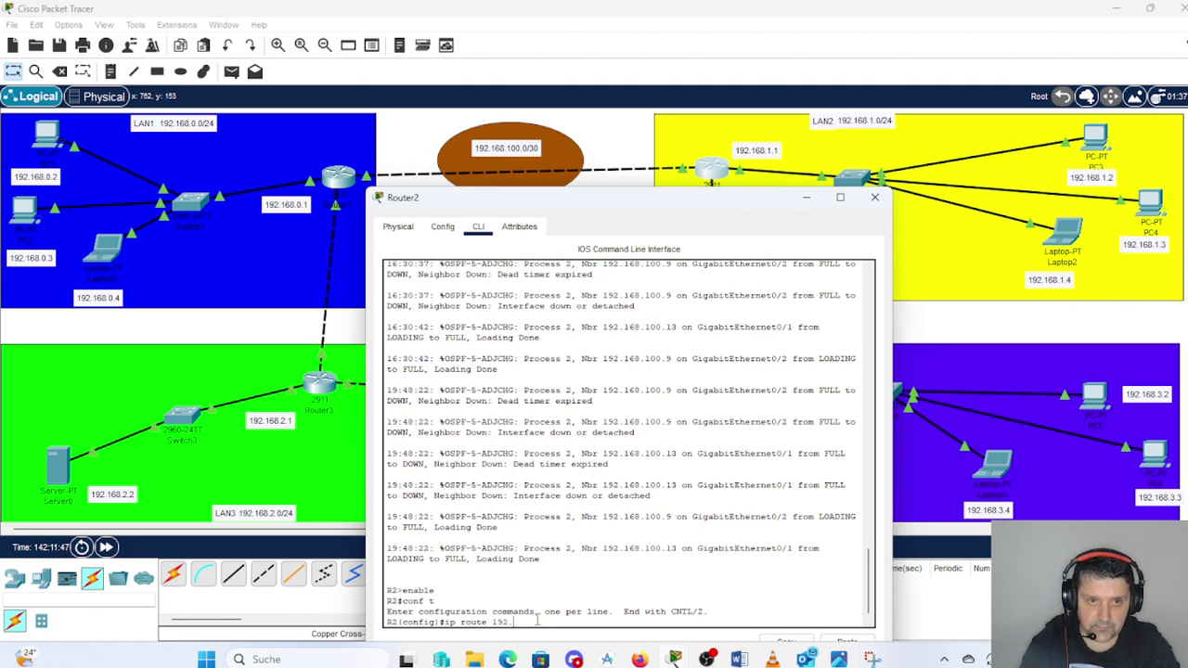
pyautogui.write('.16')
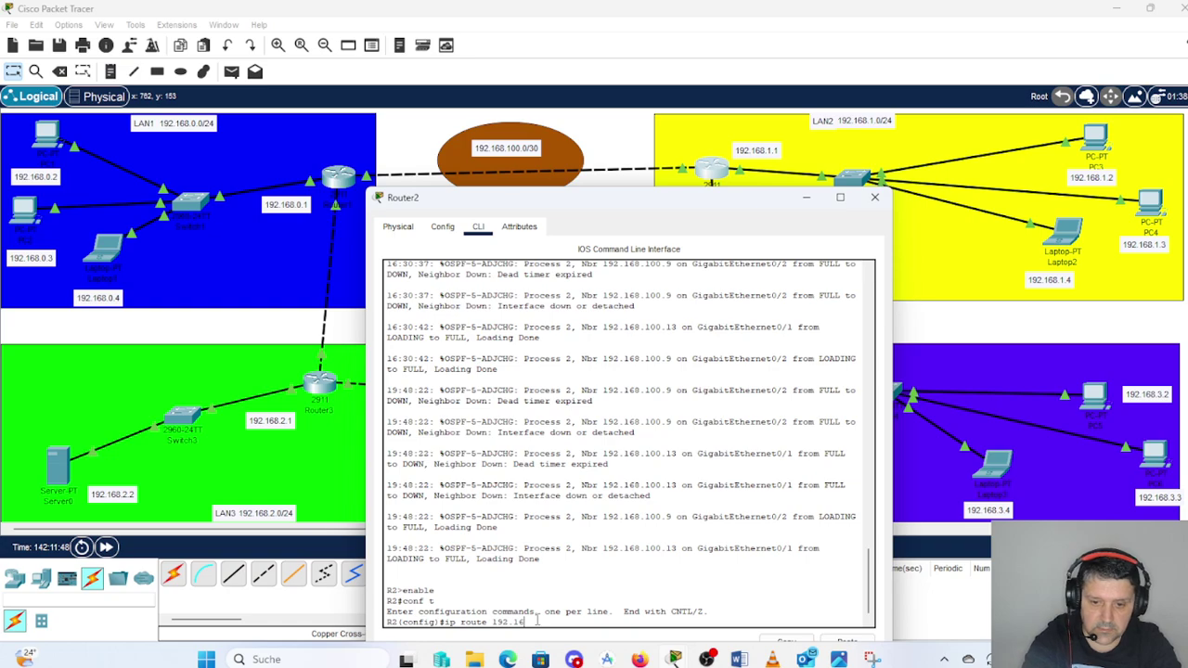
pyautogui.write('8.3.')
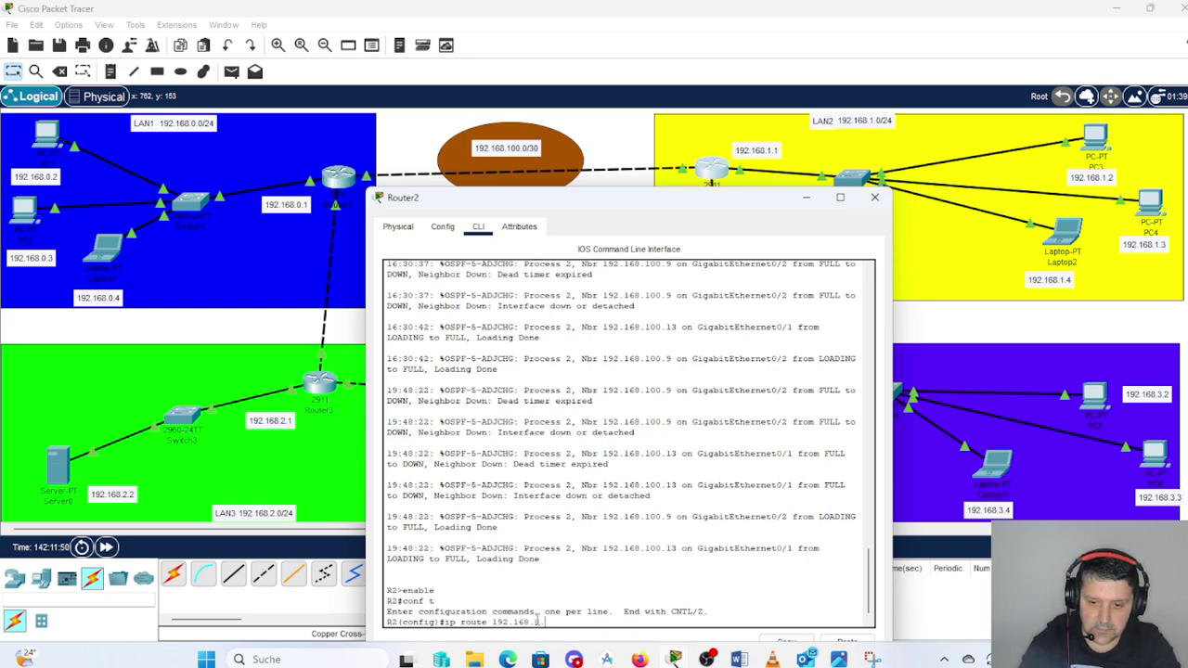
pyautogui.write('0 2')
pyautogui.write('55')
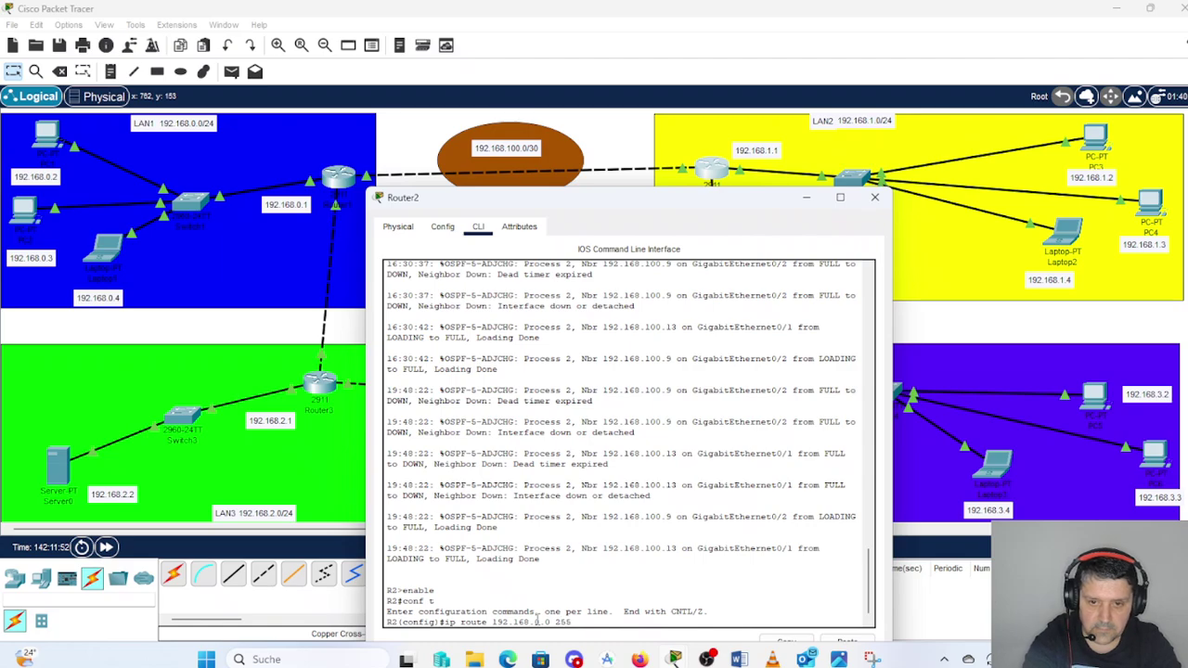
pyautogui.write('.255')
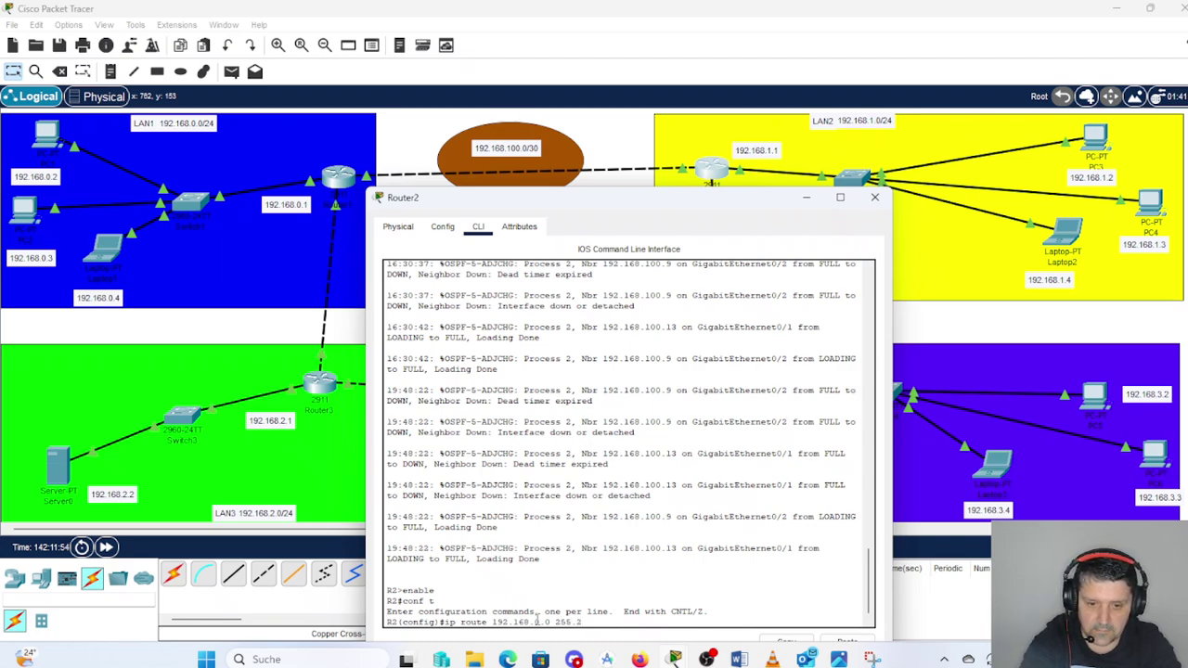
pyautogui.write('.255.0')
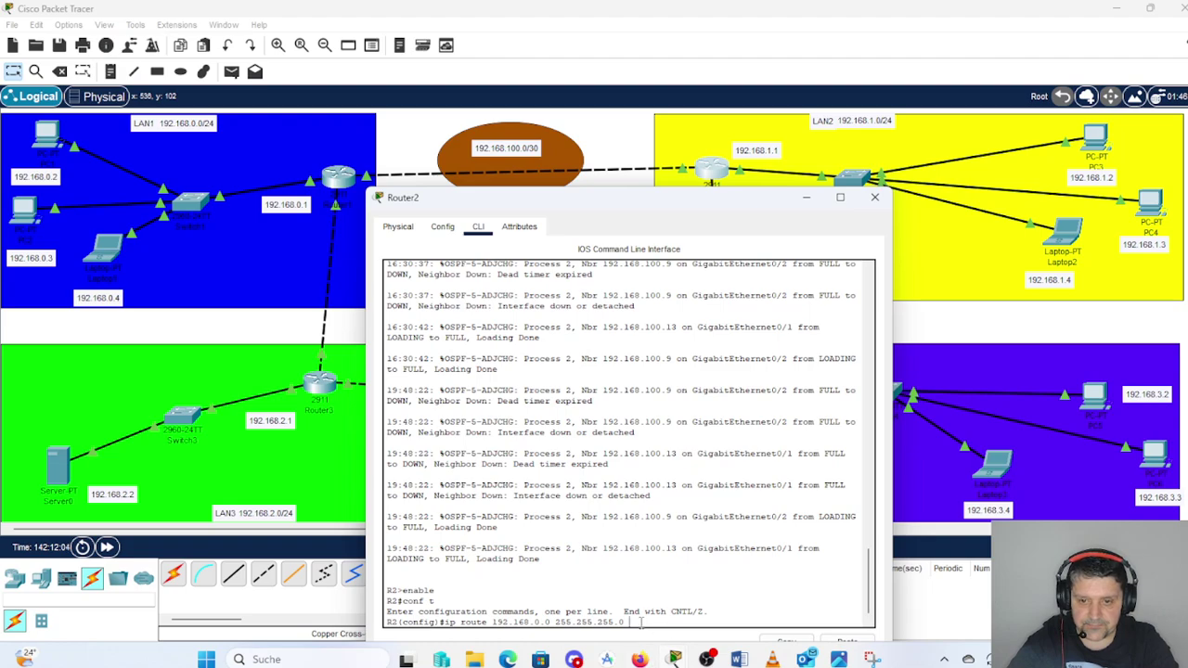
pyautogui.write('19')
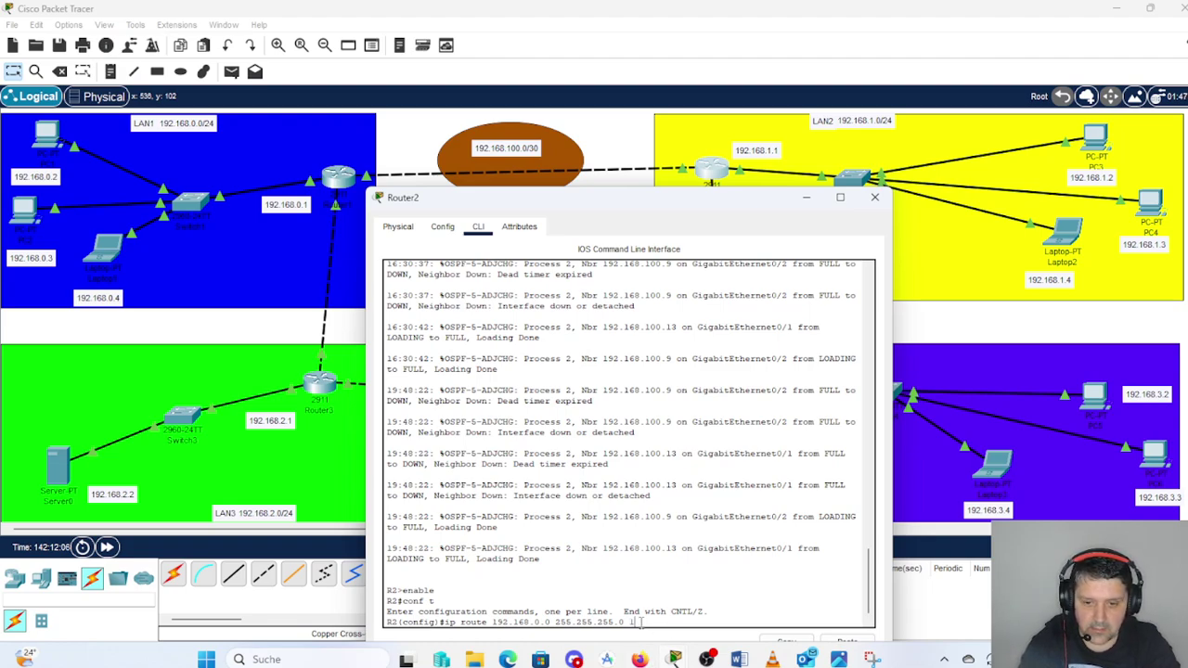
pyautogui.write('2.168')
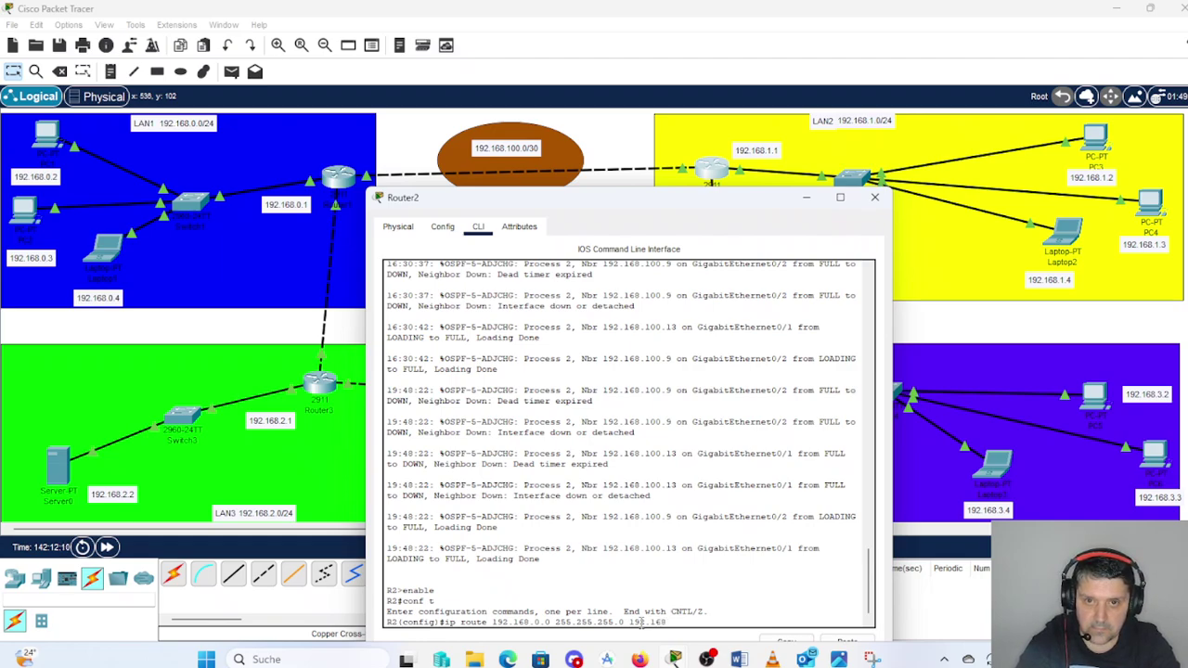
pyautogui.write('.100')
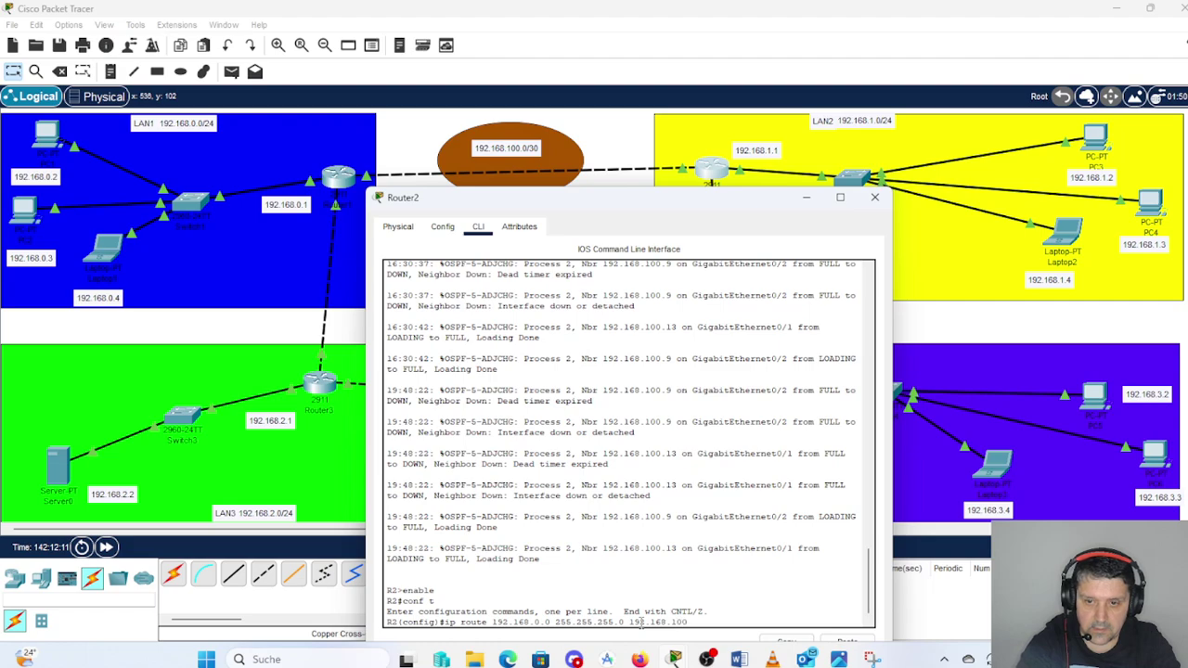
pyautogui.write('.1')
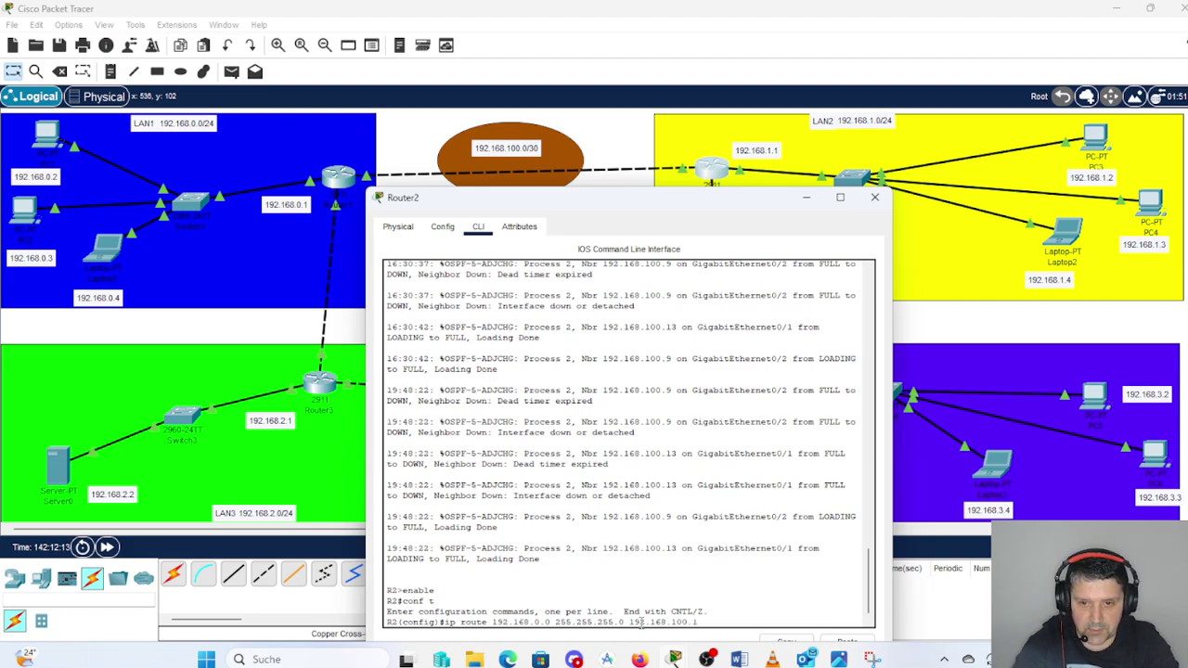
pyautogui.press('Return')
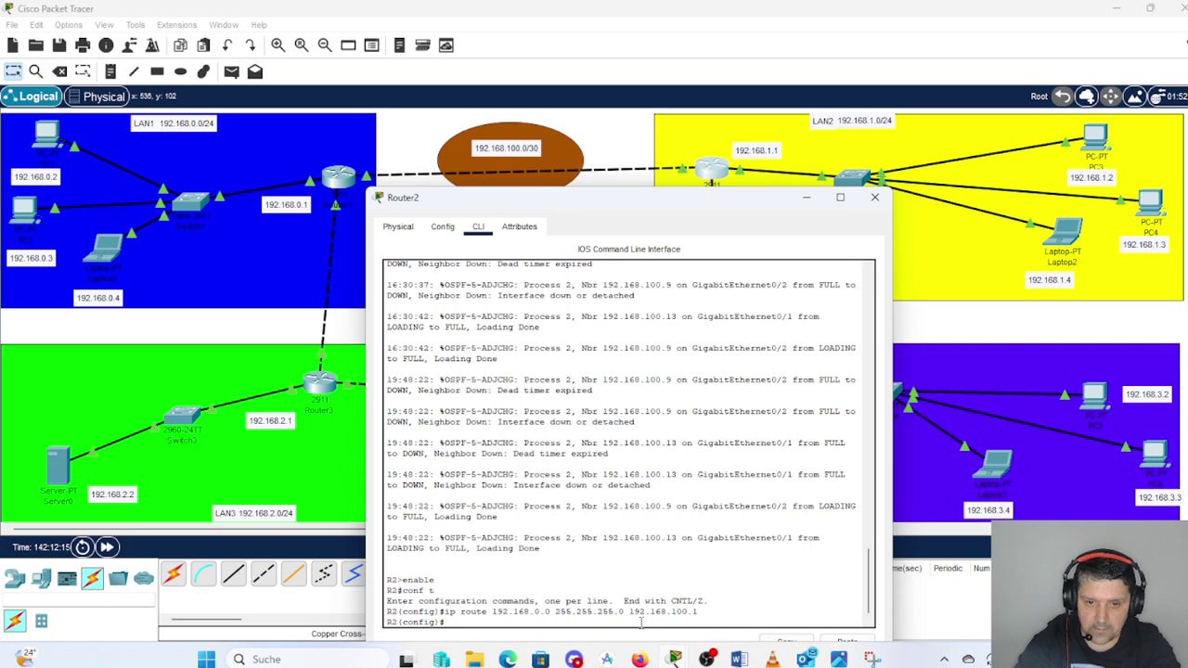
pyautogui.press('Return')
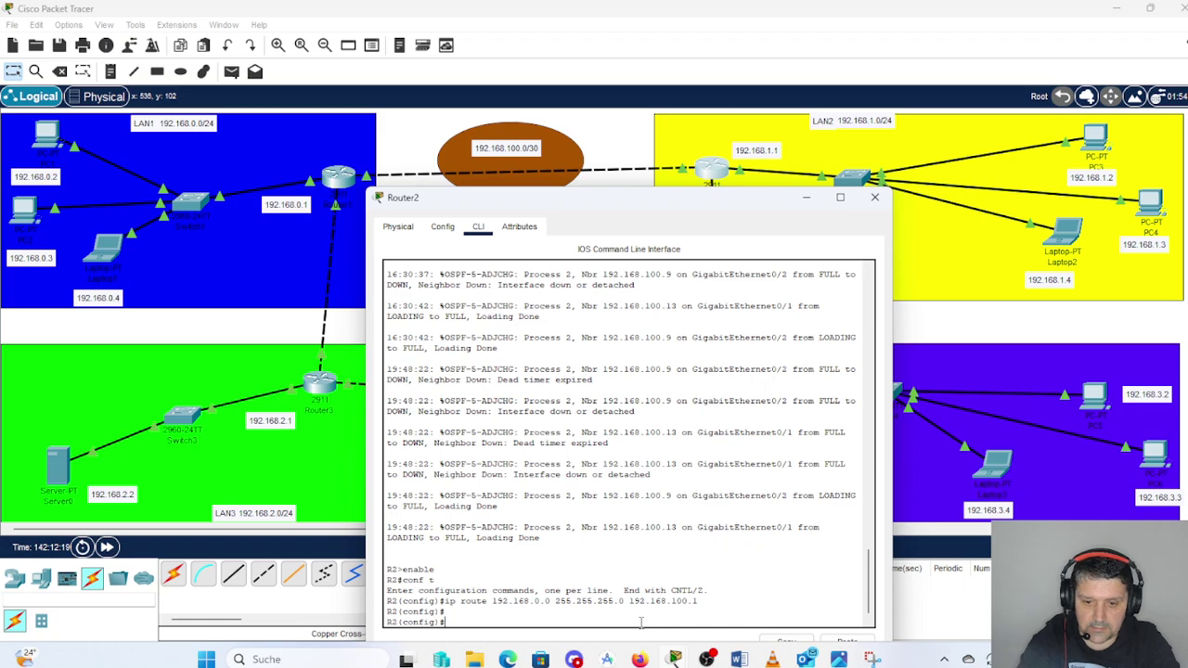
# - Test the LAN1 route by running do ping 192.168.0.4 twice from Router2's configuration mode
pyautogui.write('do ping')
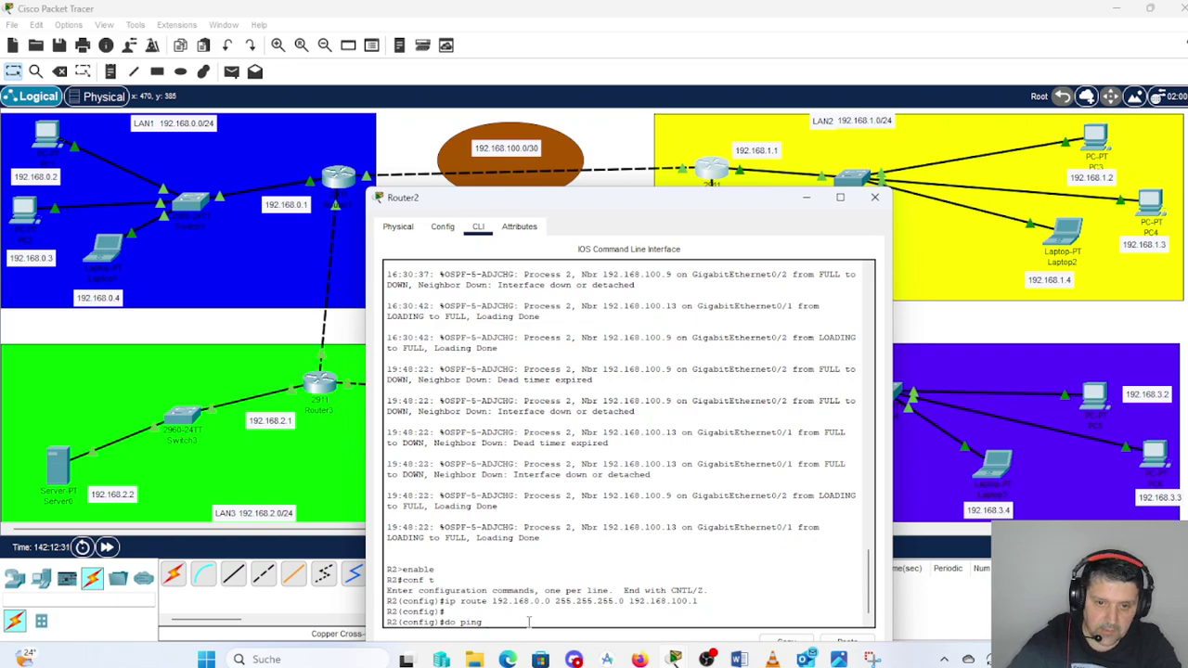
pyautogui.write('192.168')
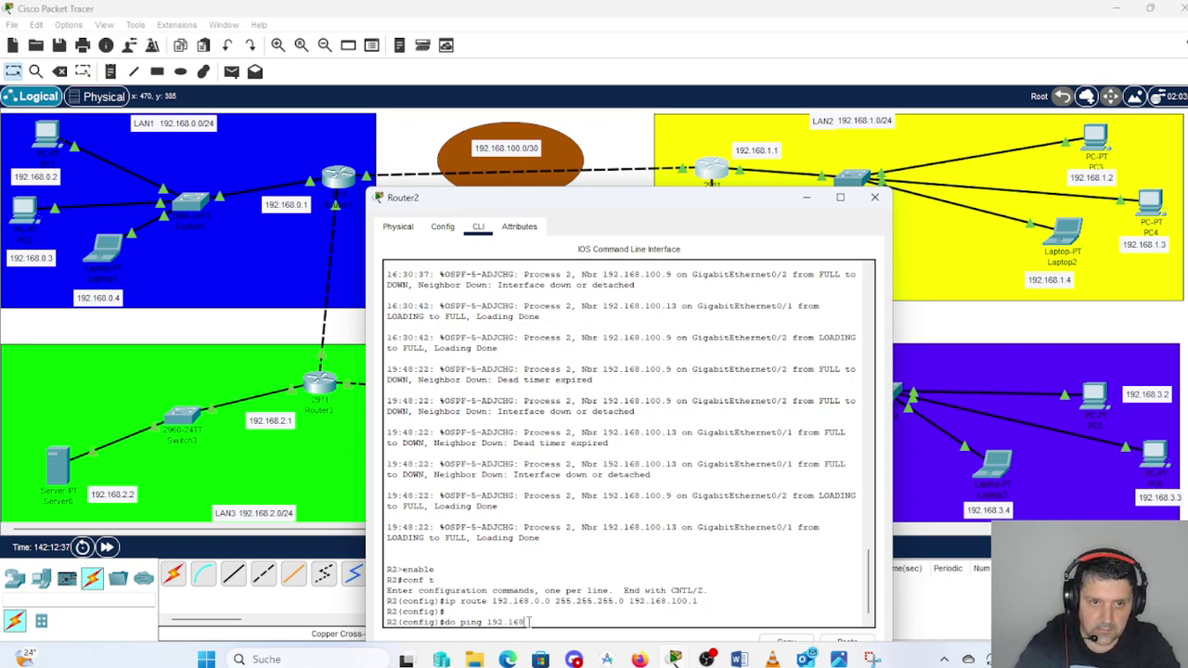
pyautogui.write('.')
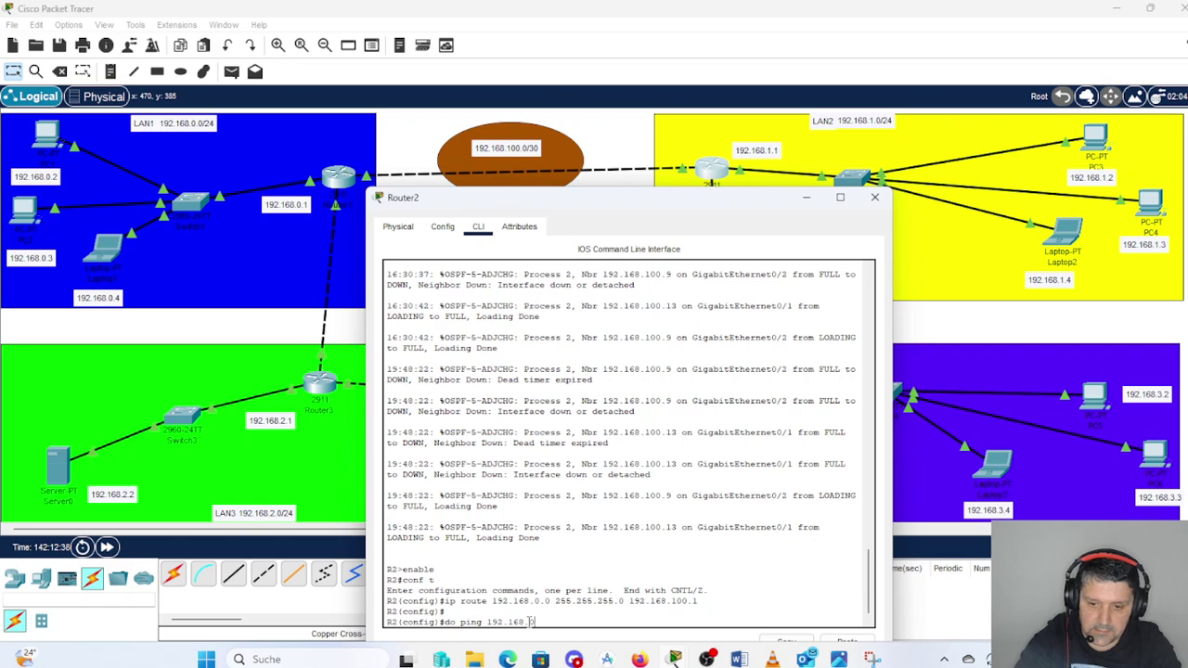
pyautogui.write('0.4')
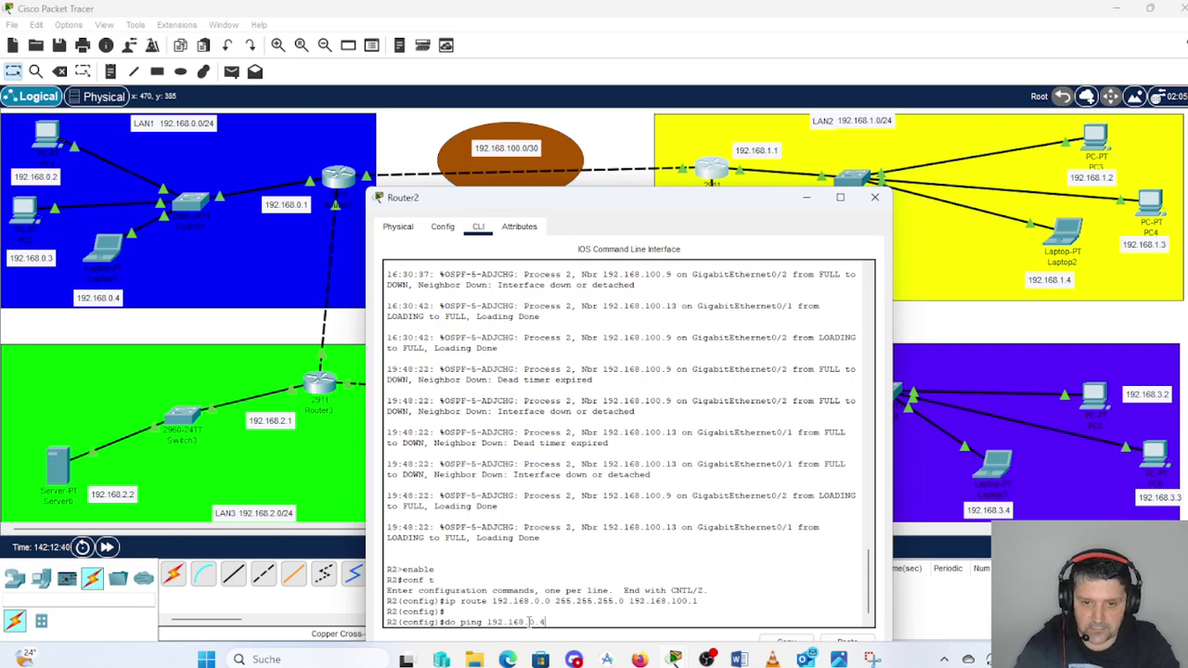
pyautogui.press('Return')
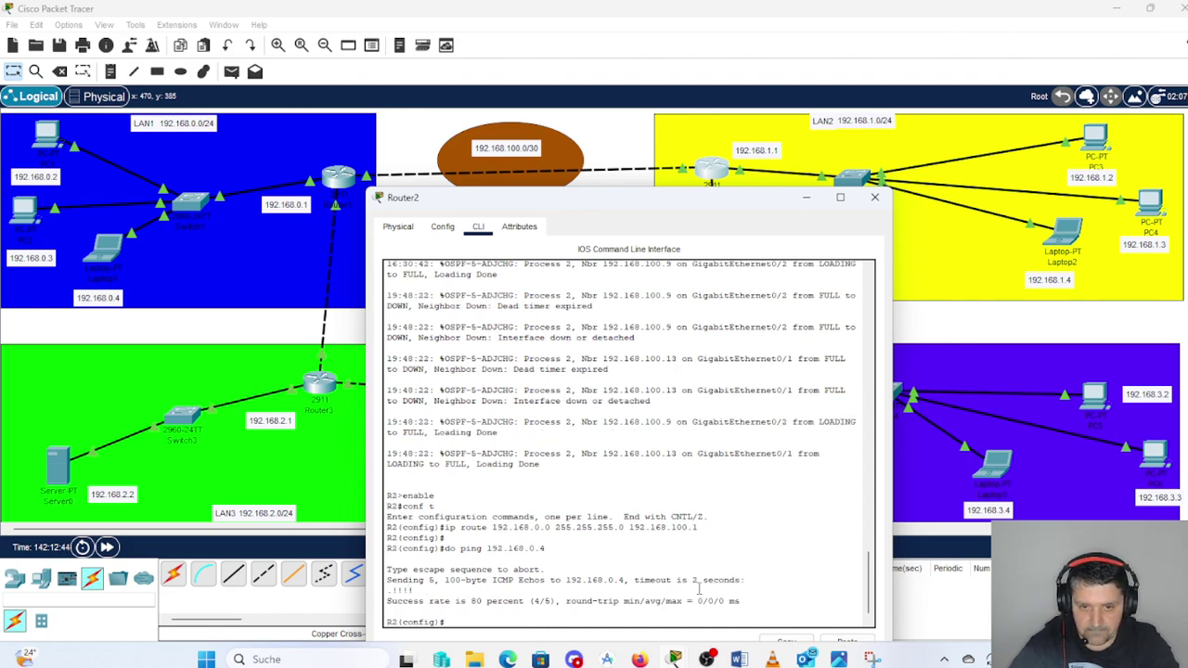
pyautogui.press('Up')
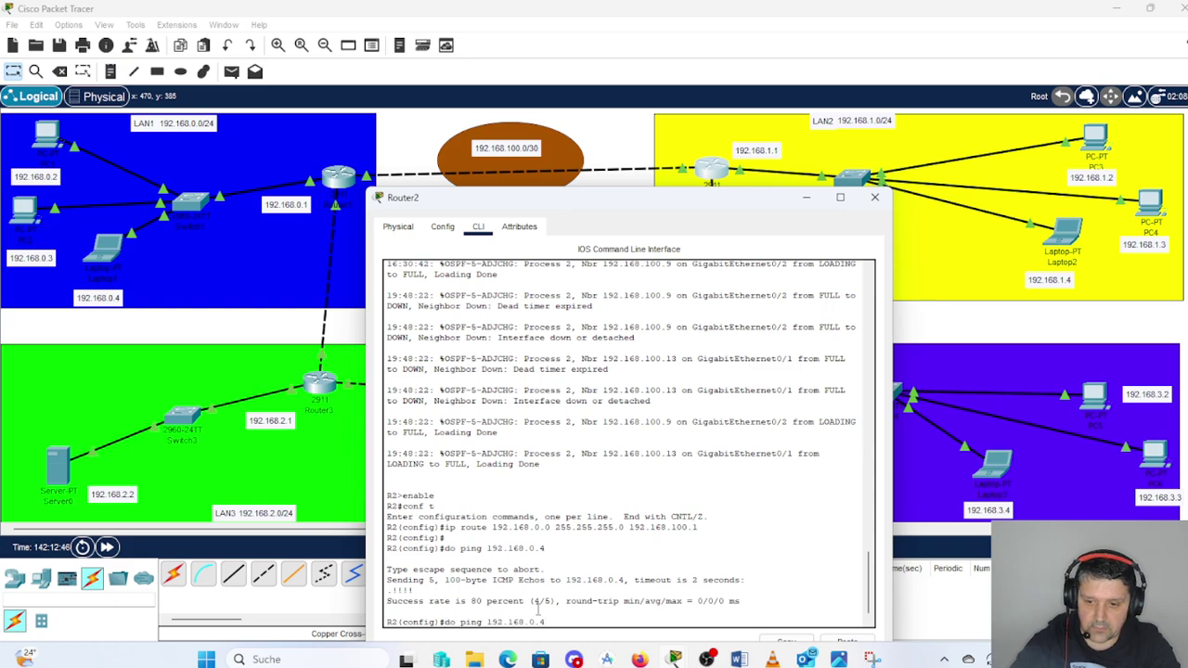
pyautogui.press('Return')
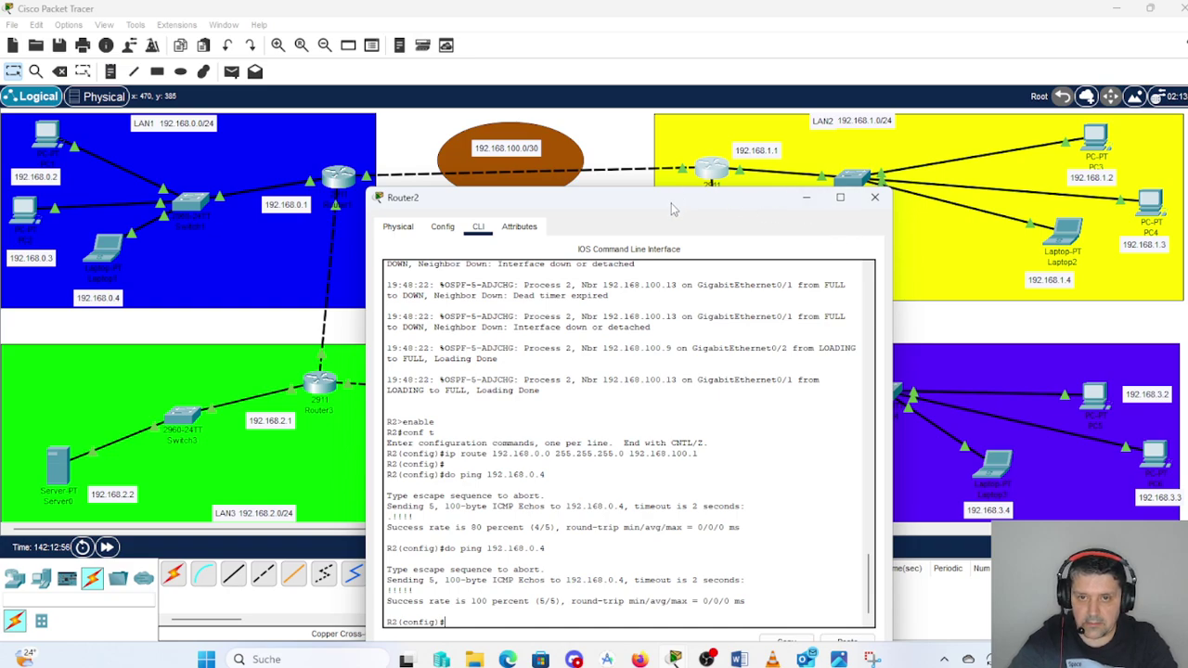
# - Add a static route on Router2 to LAN4 with ip route 192.168.3.0 255.255.255.0 192.168.100.6
pyautogui.moveTo(673, 209); pyautogui.dragTo(447, 154)
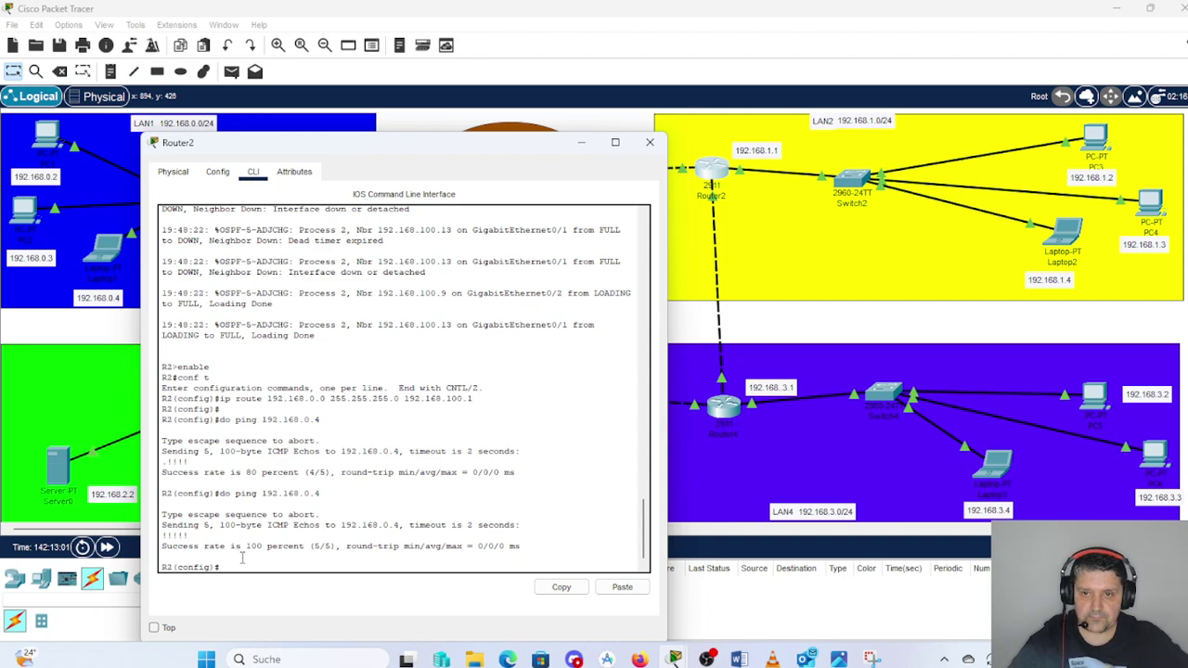
pyautogui.moveTo(410, 149); pyautogui.dragTo(292, 128)
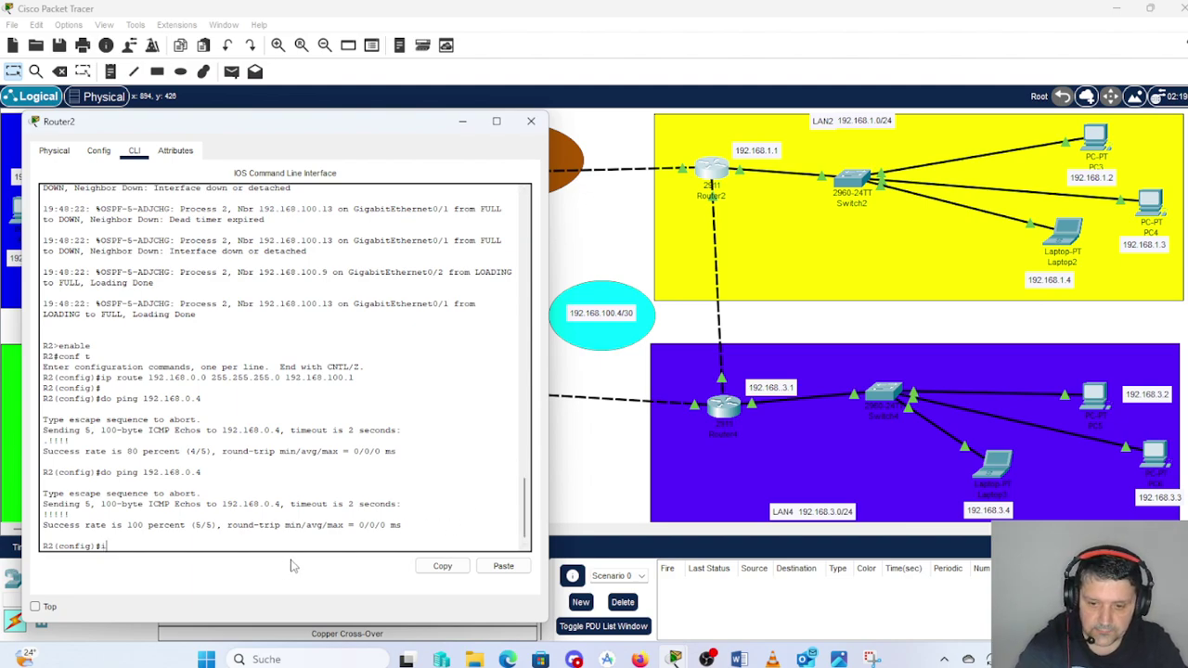
pyautogui.write('route')
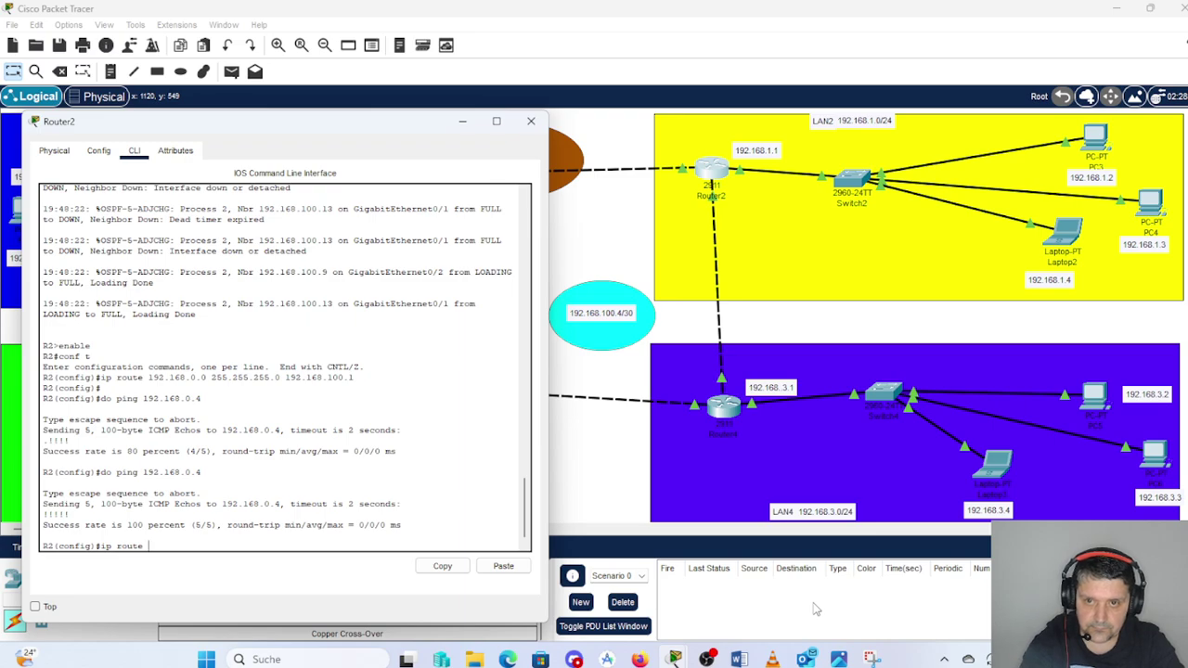
pyautogui.write('19')
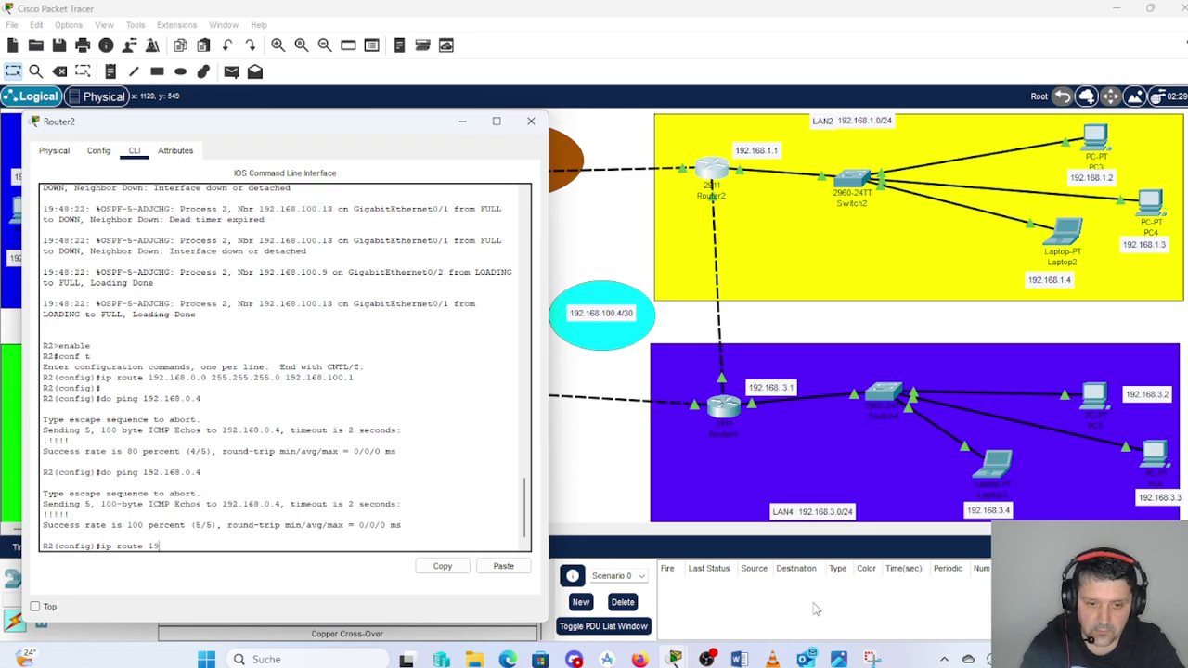
pyautogui.write('2.')
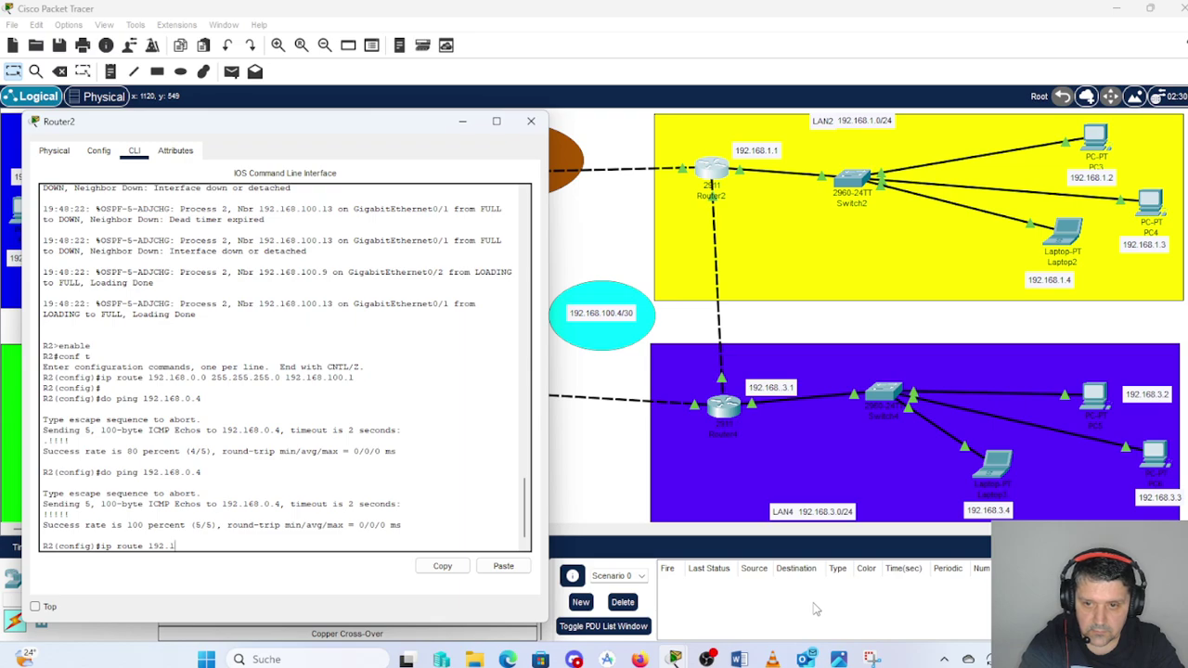
pyautogui.write('168')
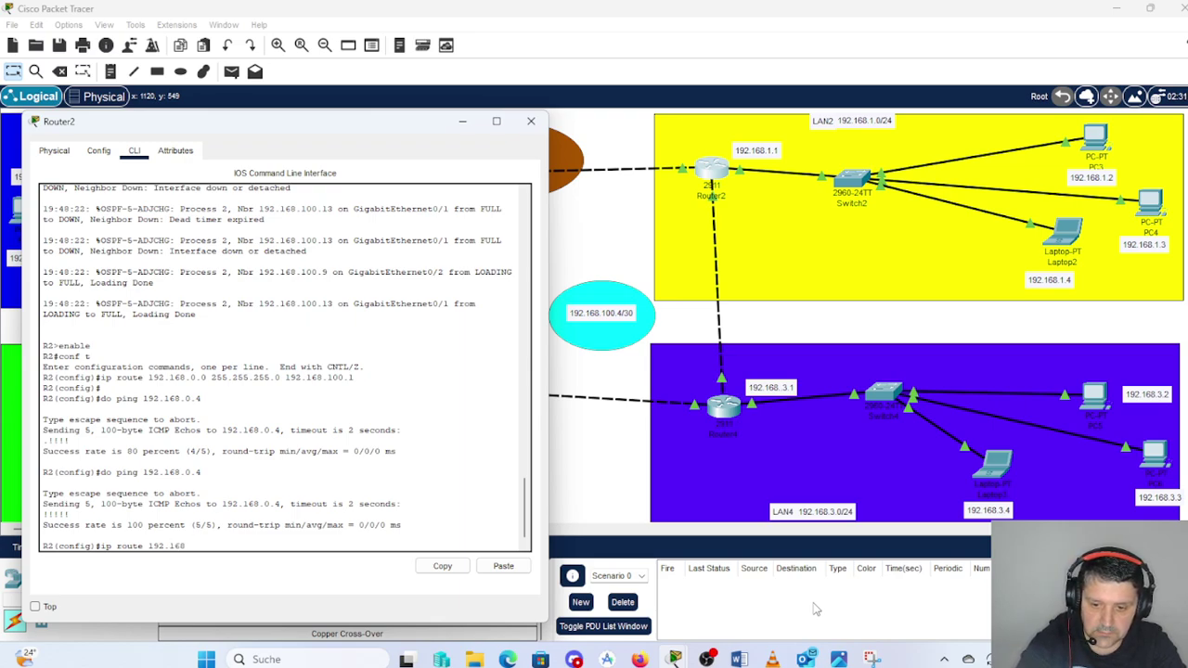
pyautogui.write('.')
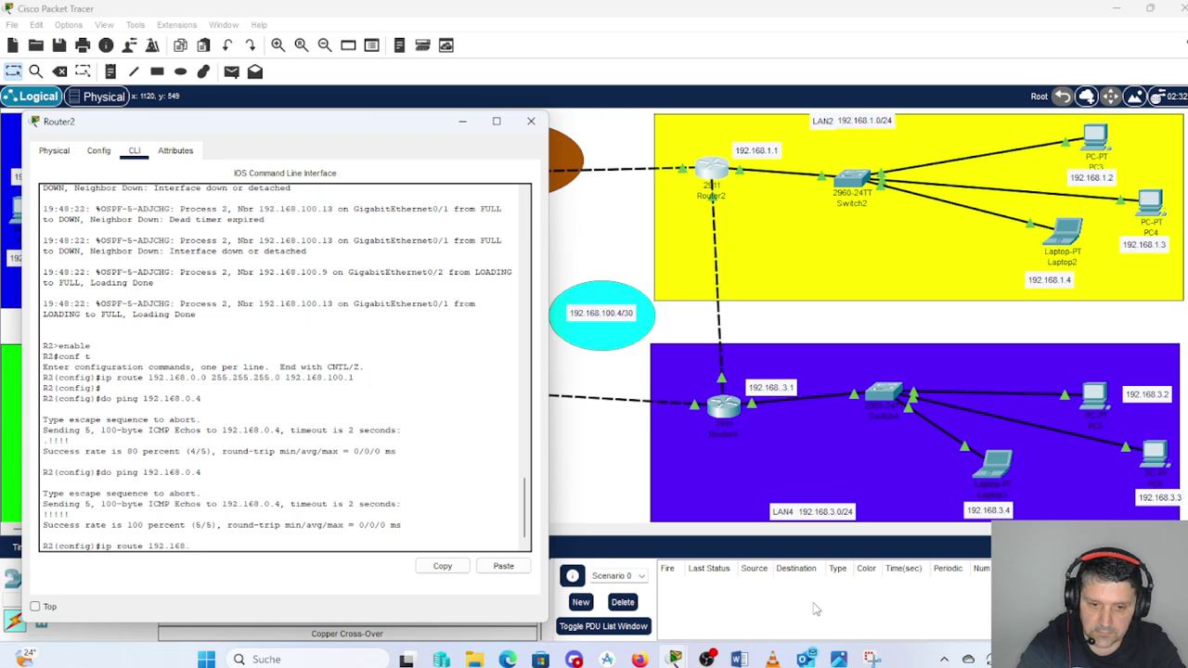
pyautogui.write('3.0')
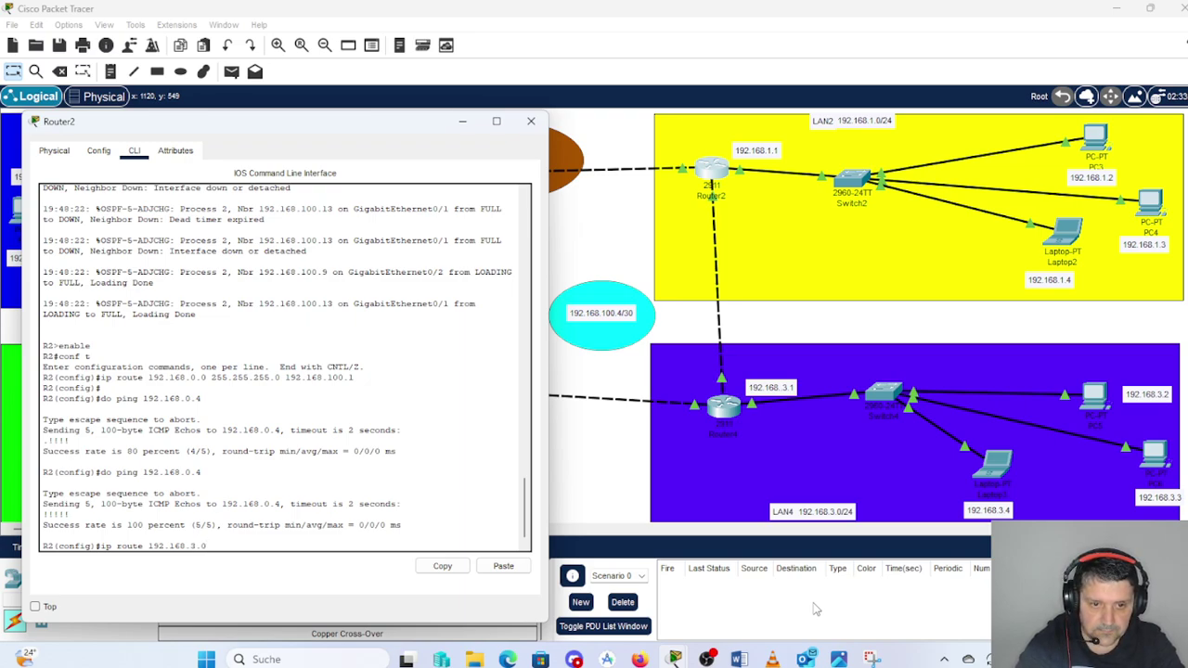
pyautogui.write(' 2')
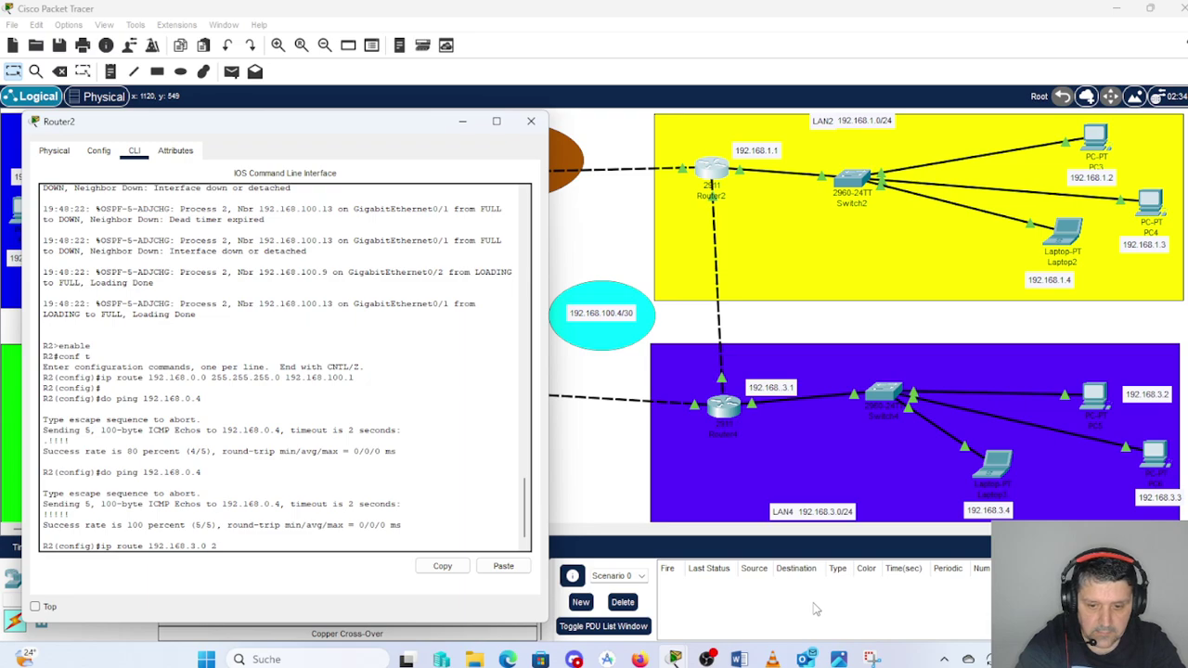
pyautogui.write('55.')
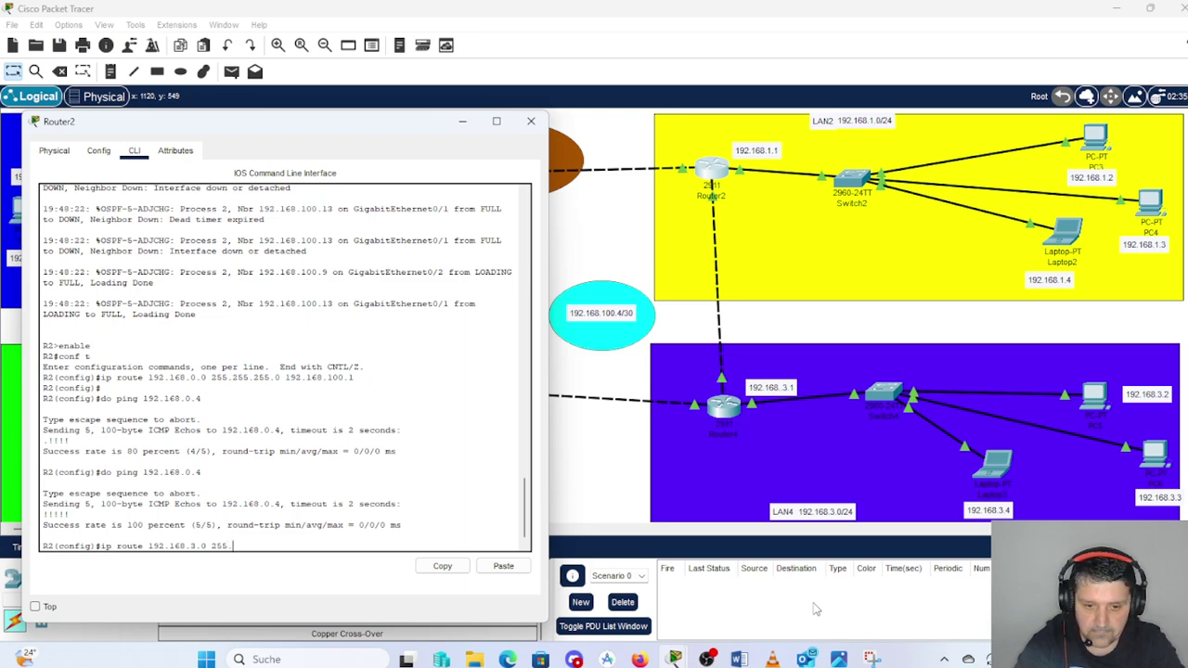
pyautogui.write('255.255.0 192.168.100.6')
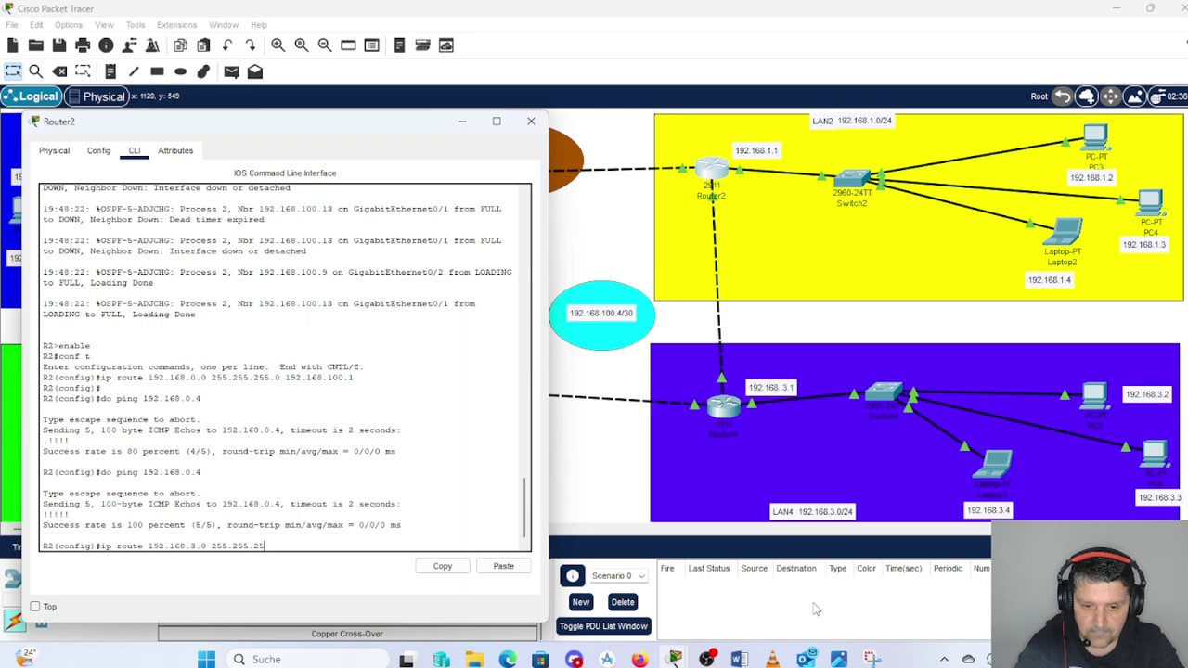
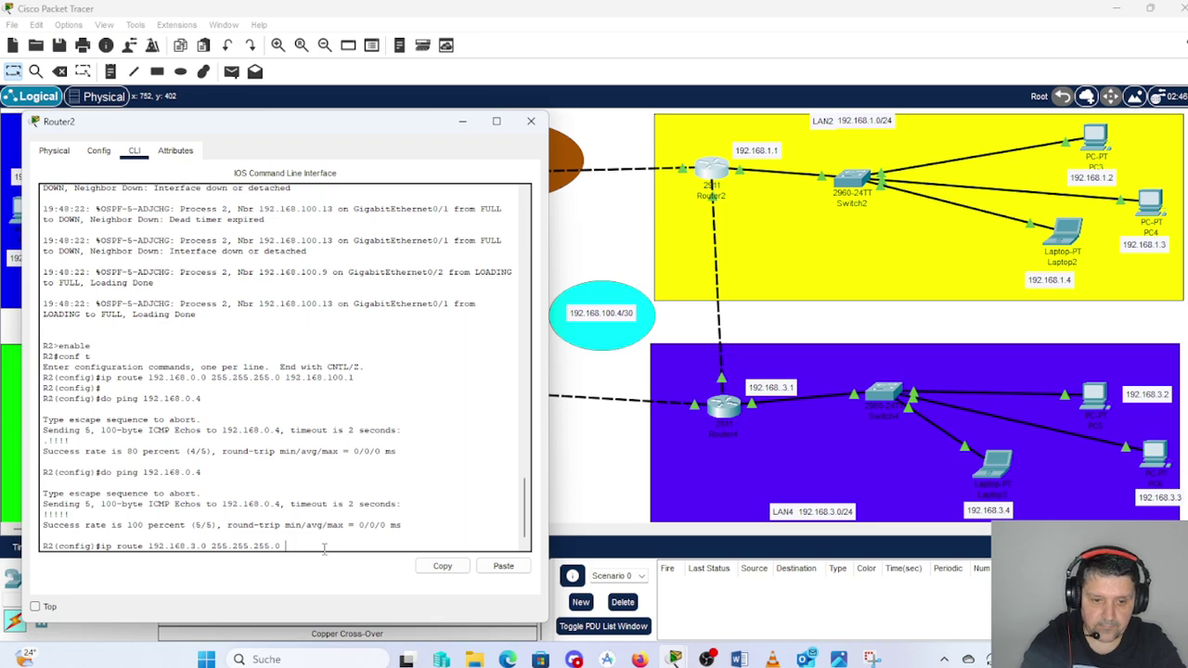
pyautogui.write('92')
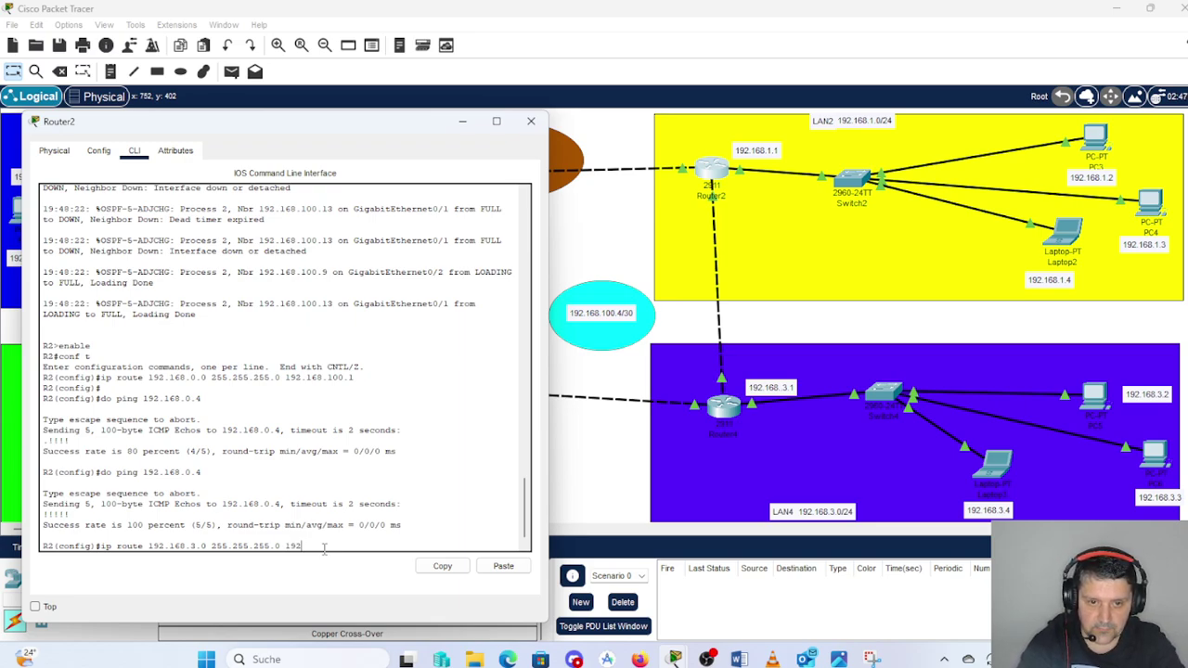
pyautogui.write('.1')
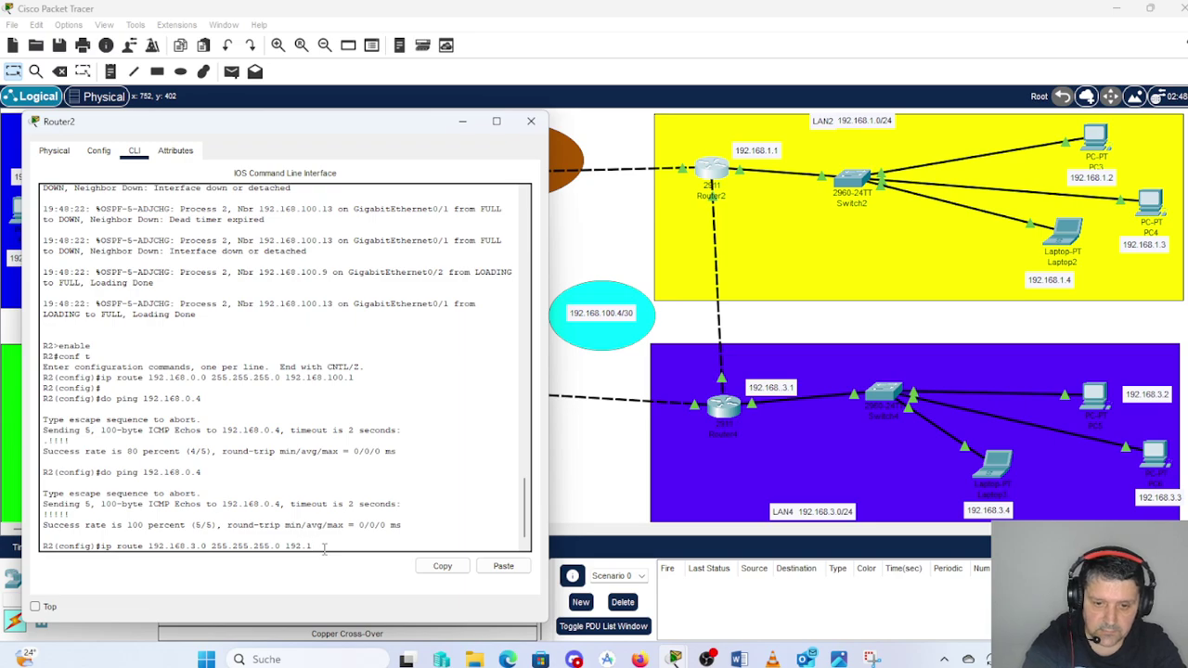
pyautogui.write('68')
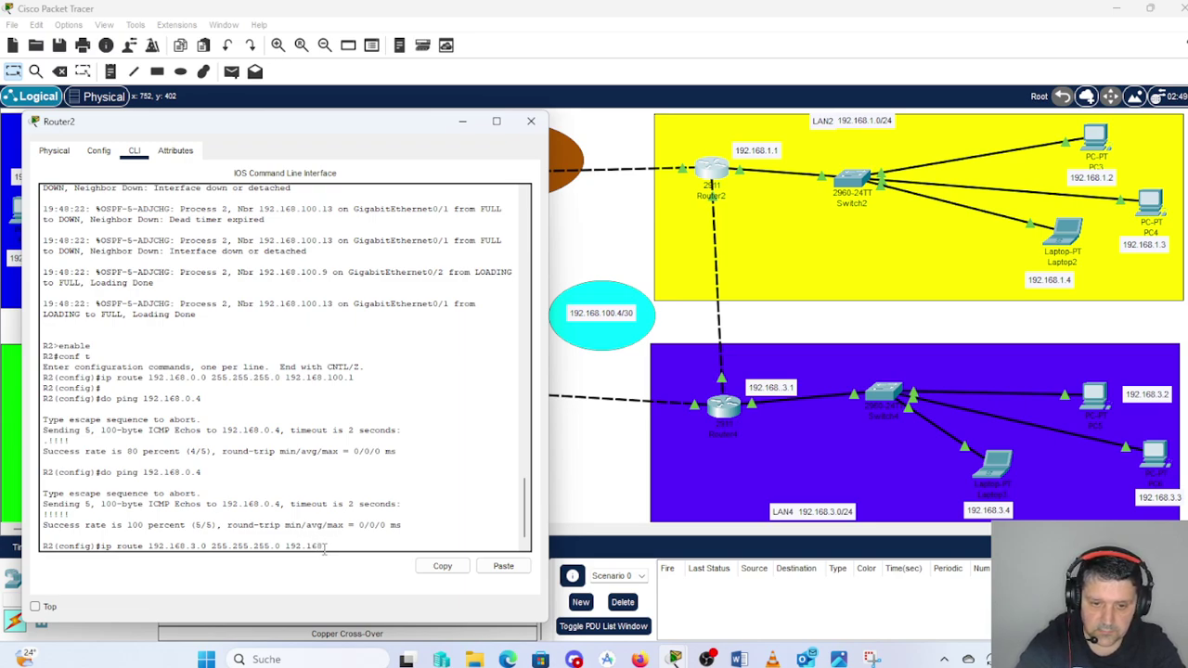
pyautogui.write('.100')
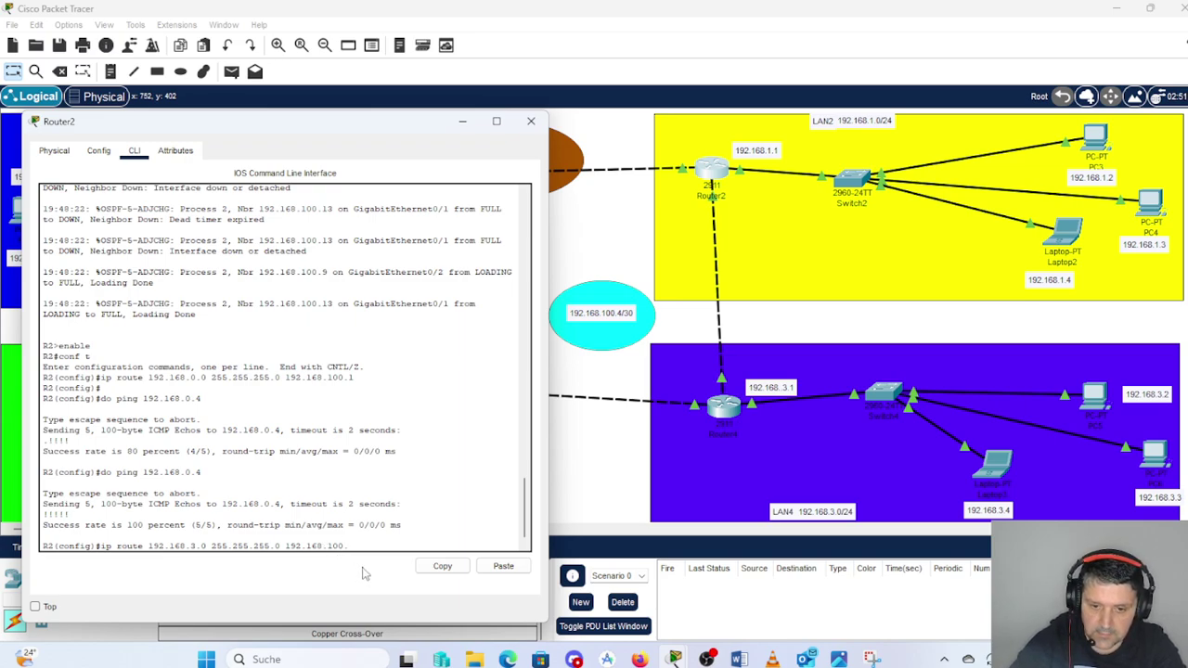
pyautogui.write('.6')
pyautogui.press('Return')
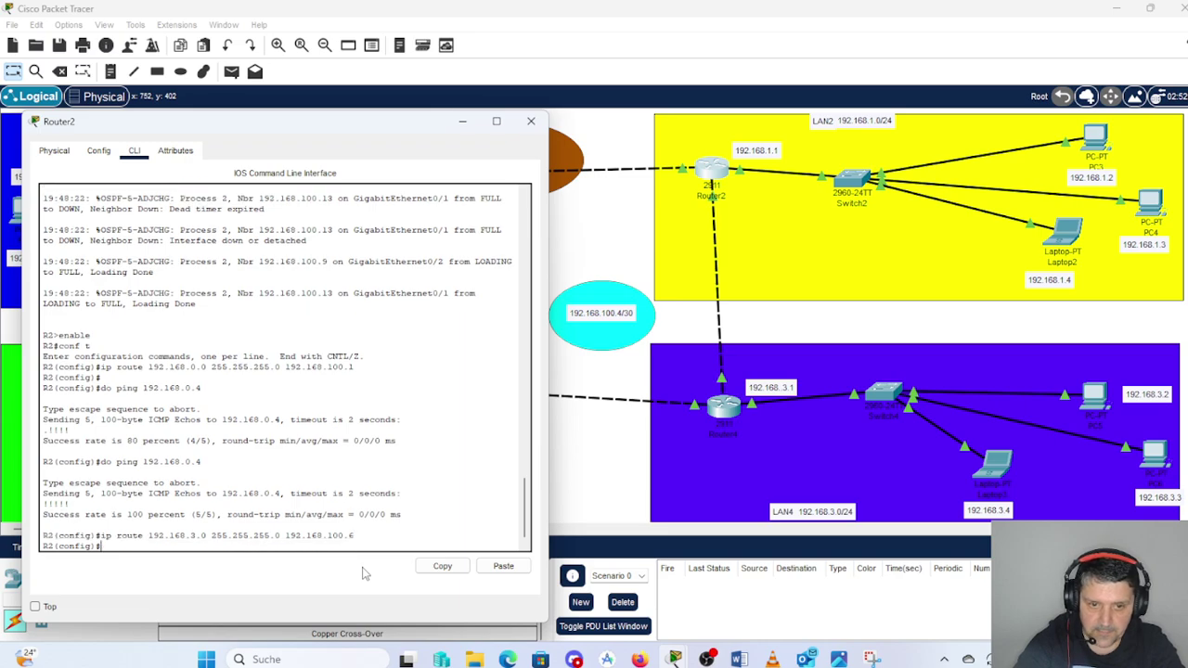
pyautogui.press('Return')
# - Test the LAN4 route by running do ping 192.168.3.3 twice from Router2's configuration mode, and close Router2's window
pyautogui.write('d')
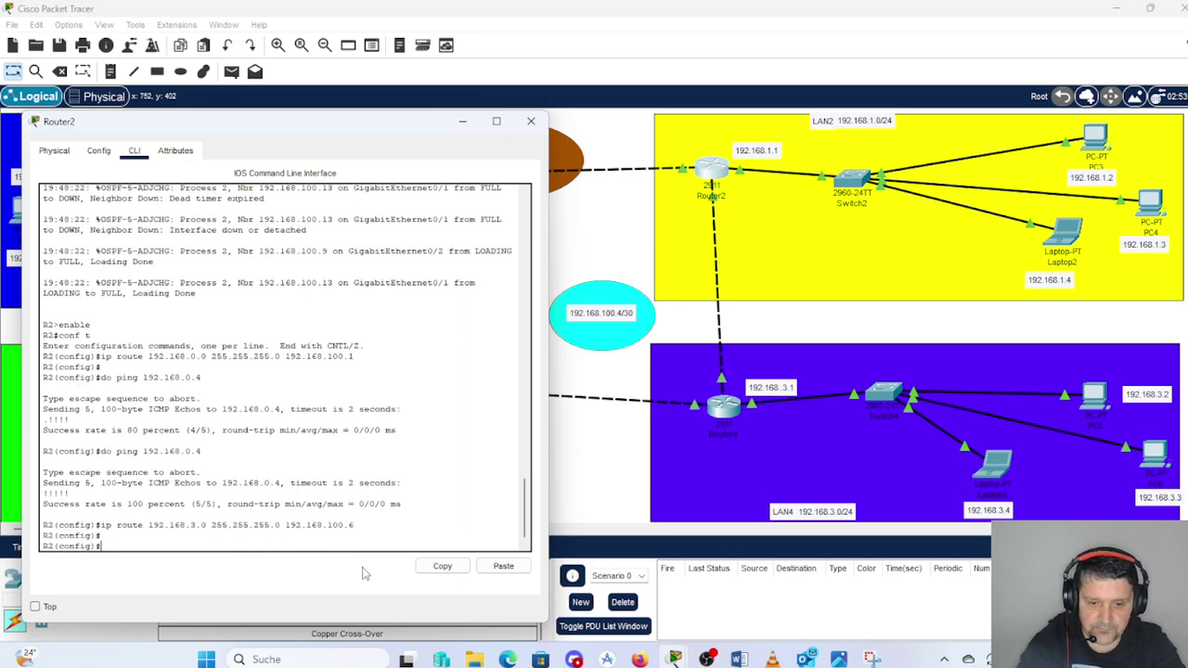
pyautogui.write('o')
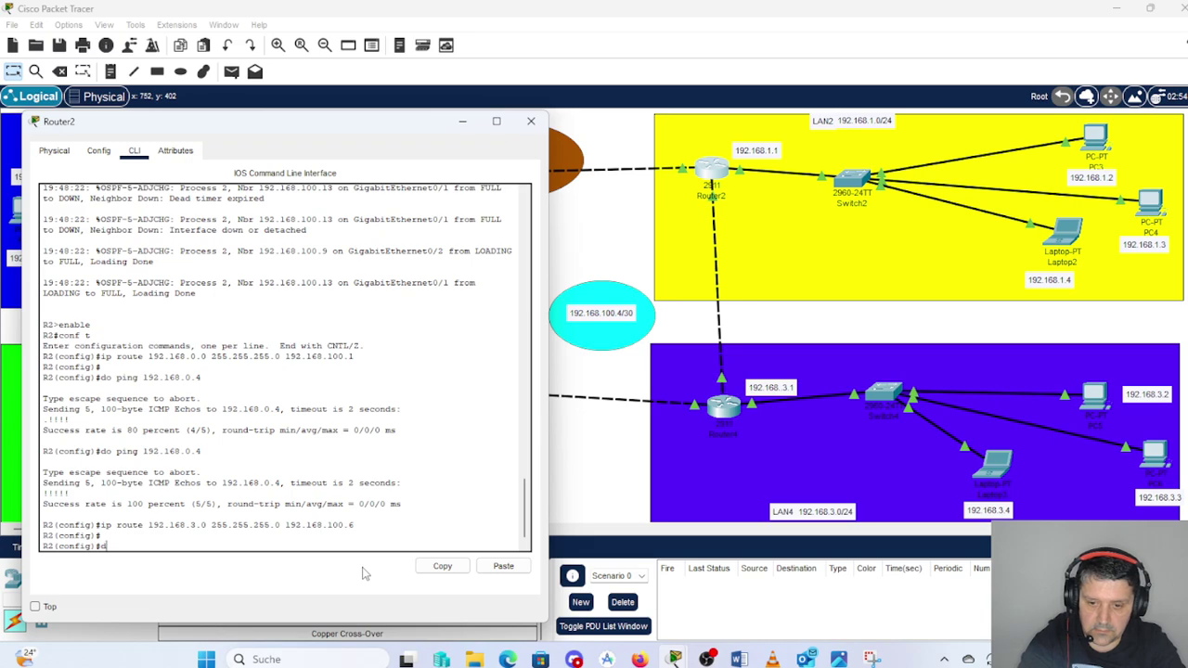
pyautogui.write(' pi')
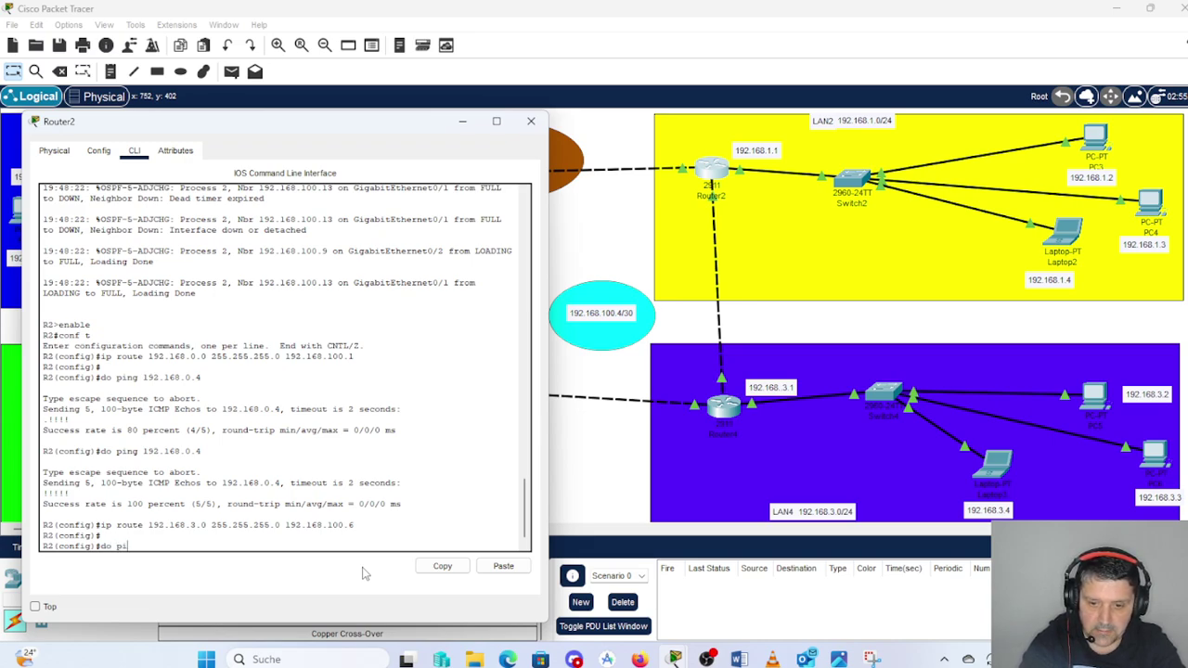
pyautogui.write('ng')
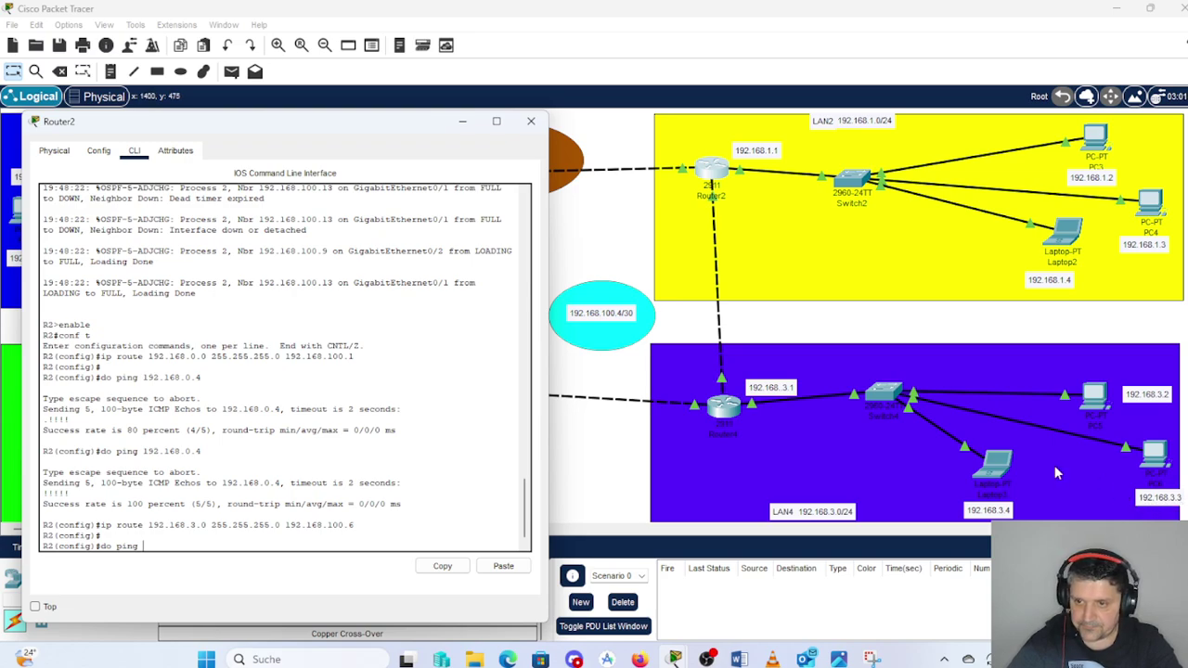
pyautogui.write('192')
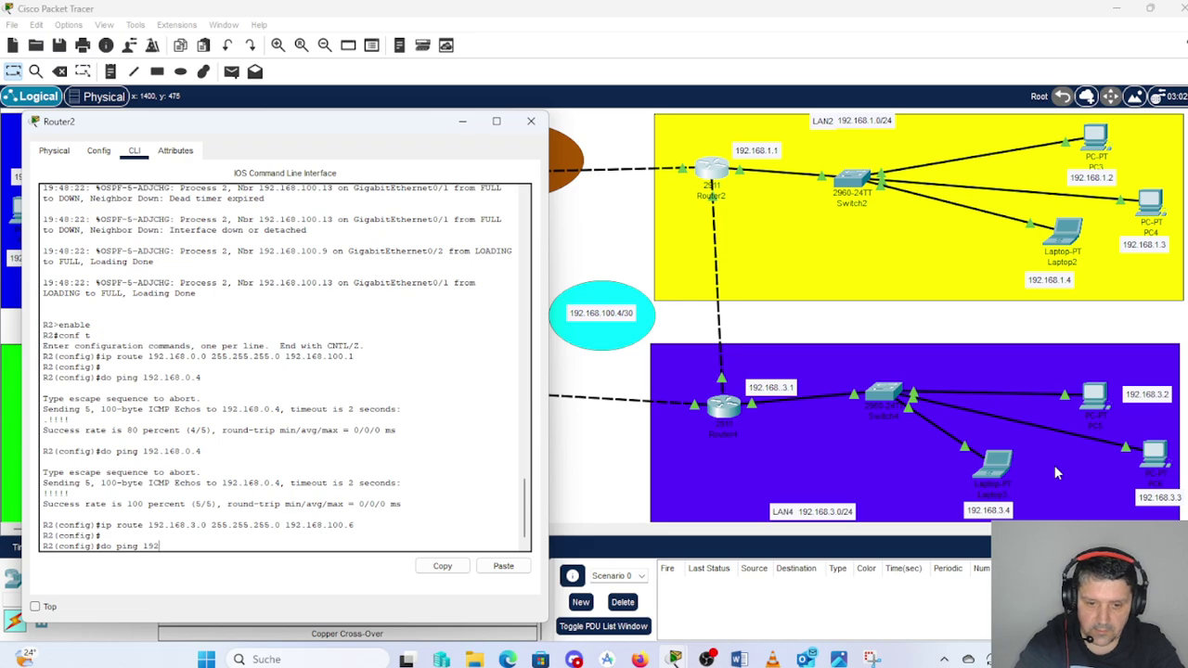
pyautogui.write('.16')
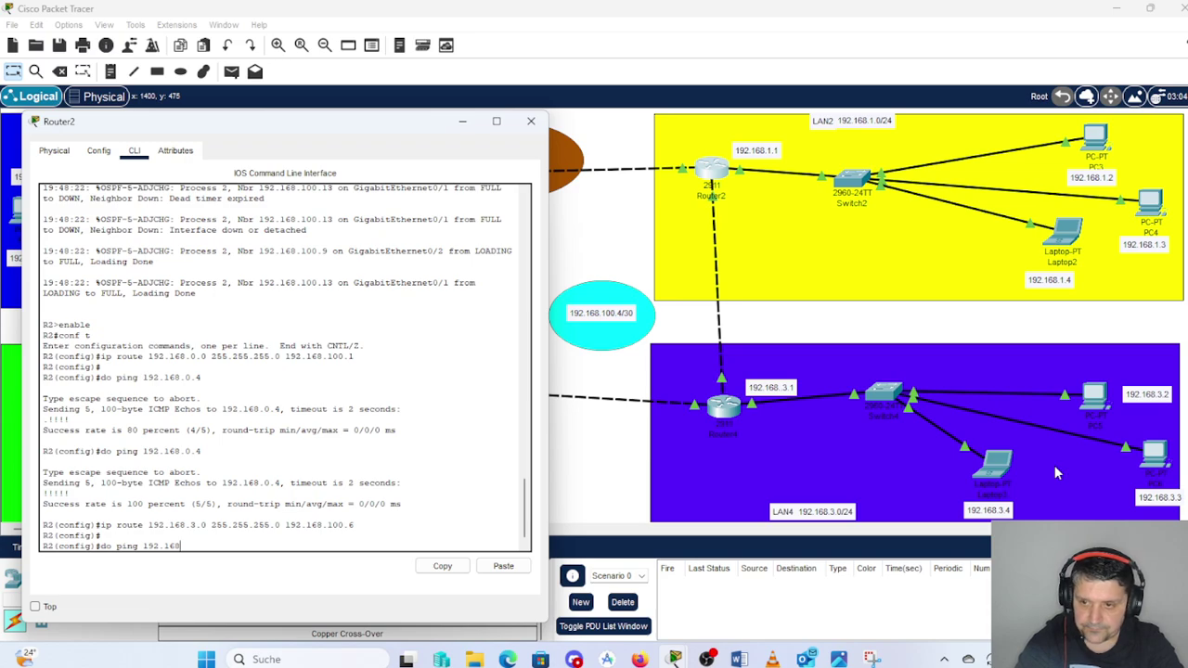
pyautogui.write('8.3.3')
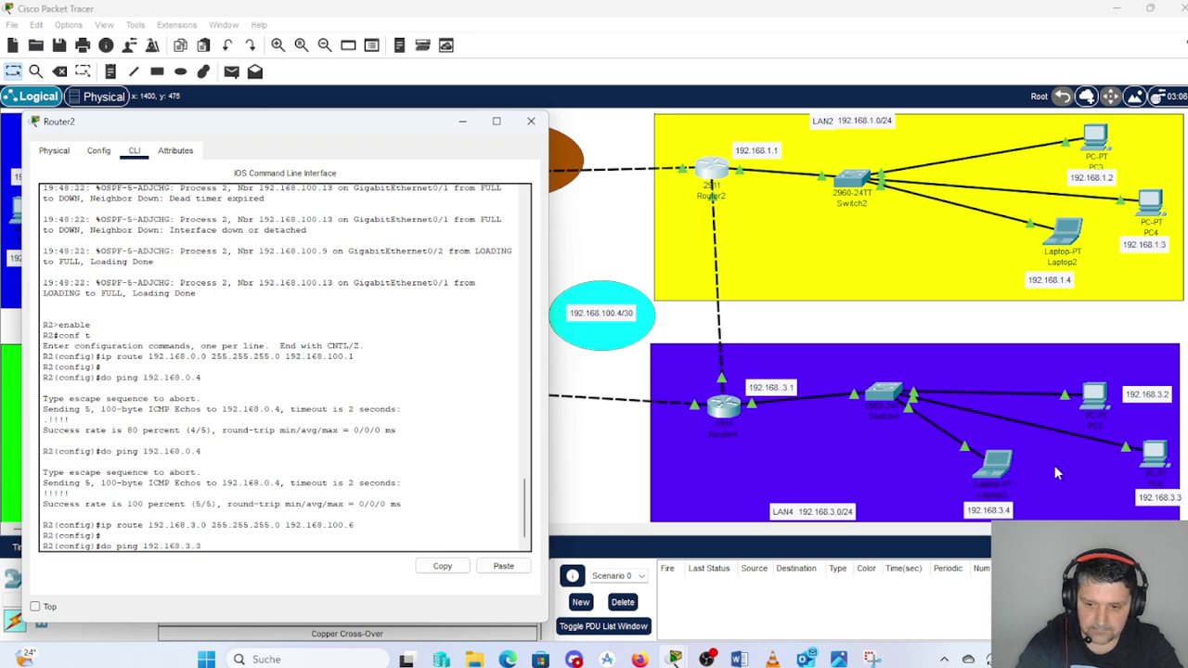
pyautogui.press('Return')
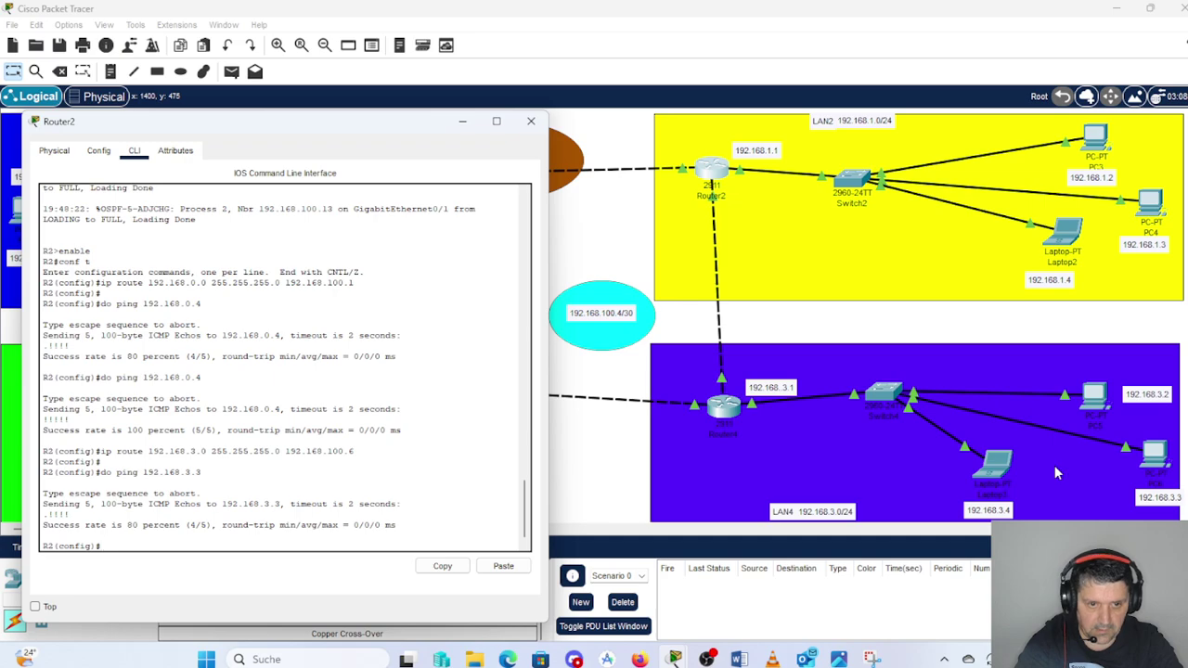
pyautogui.press('Up')
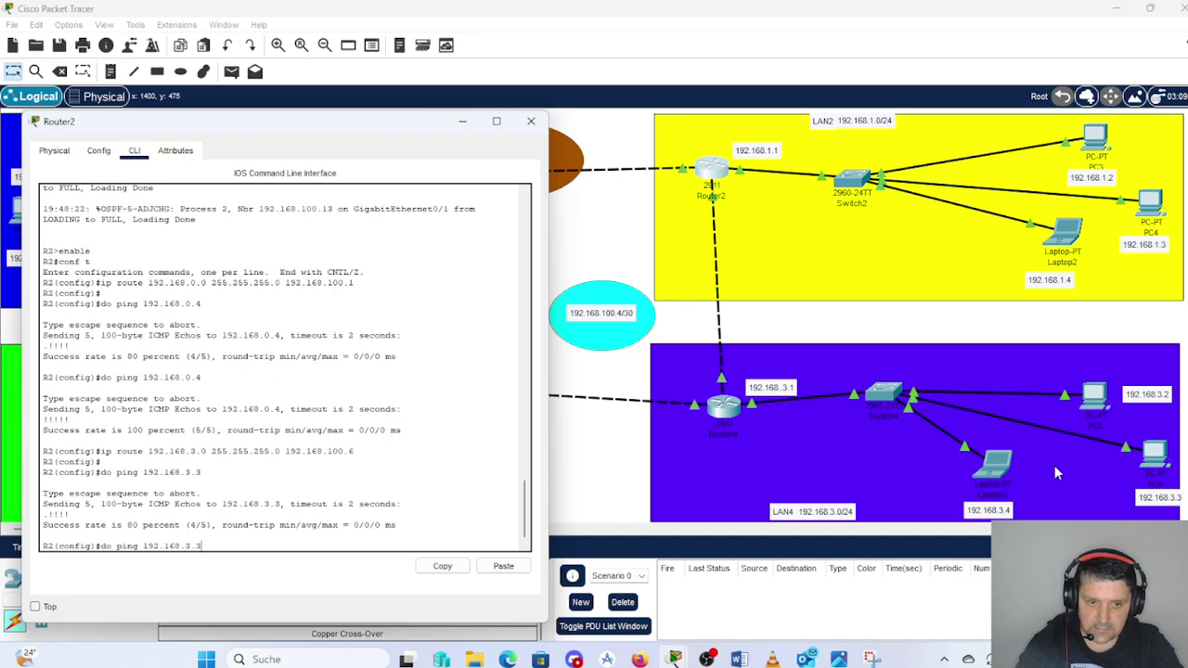
pyautogui.press('Return')
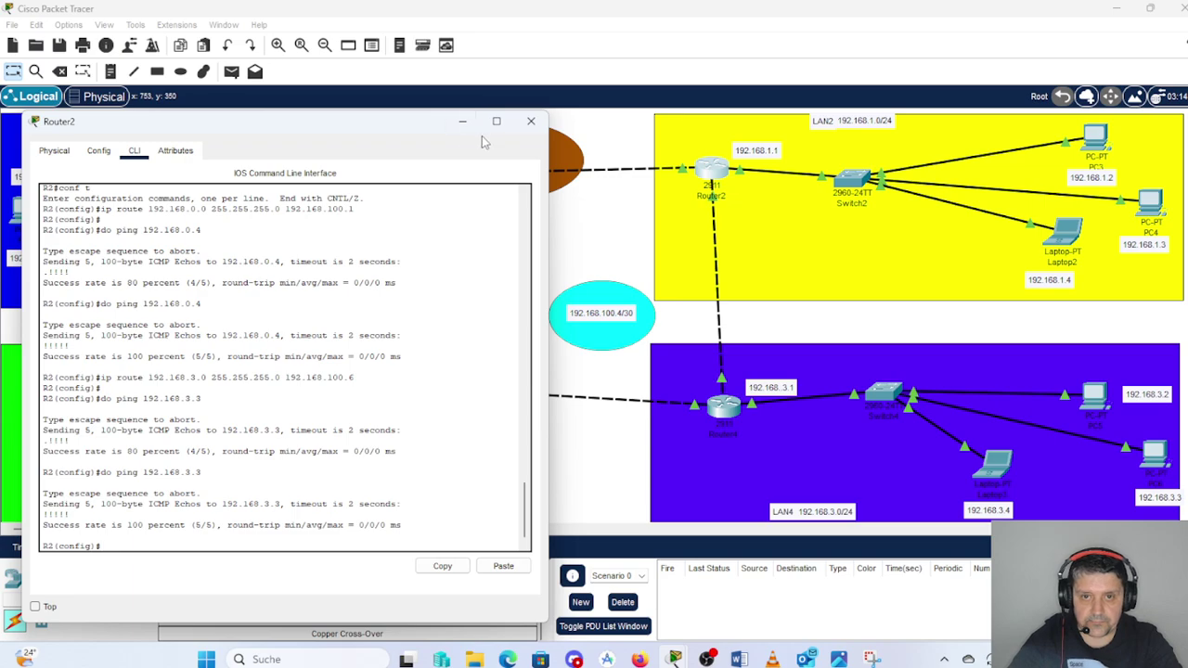
pyautogui.click(531, 122)
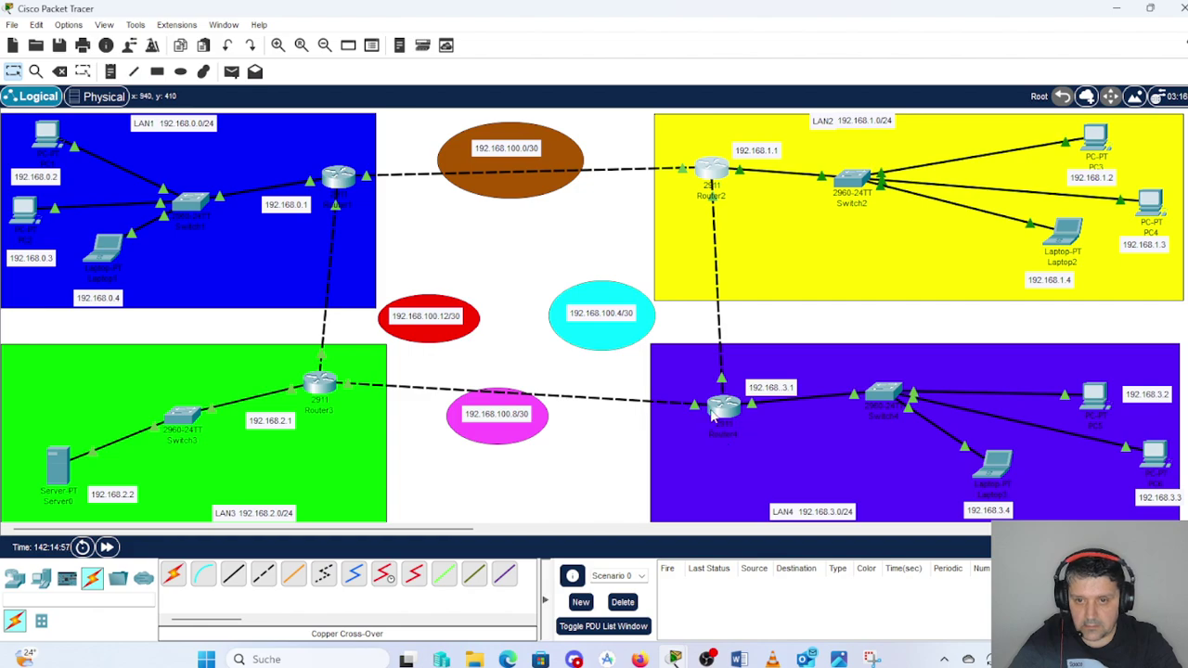
# - Open Router3's command line and enter global configuration mode with enable and conf t
pyautogui.moveTo(727, 407)
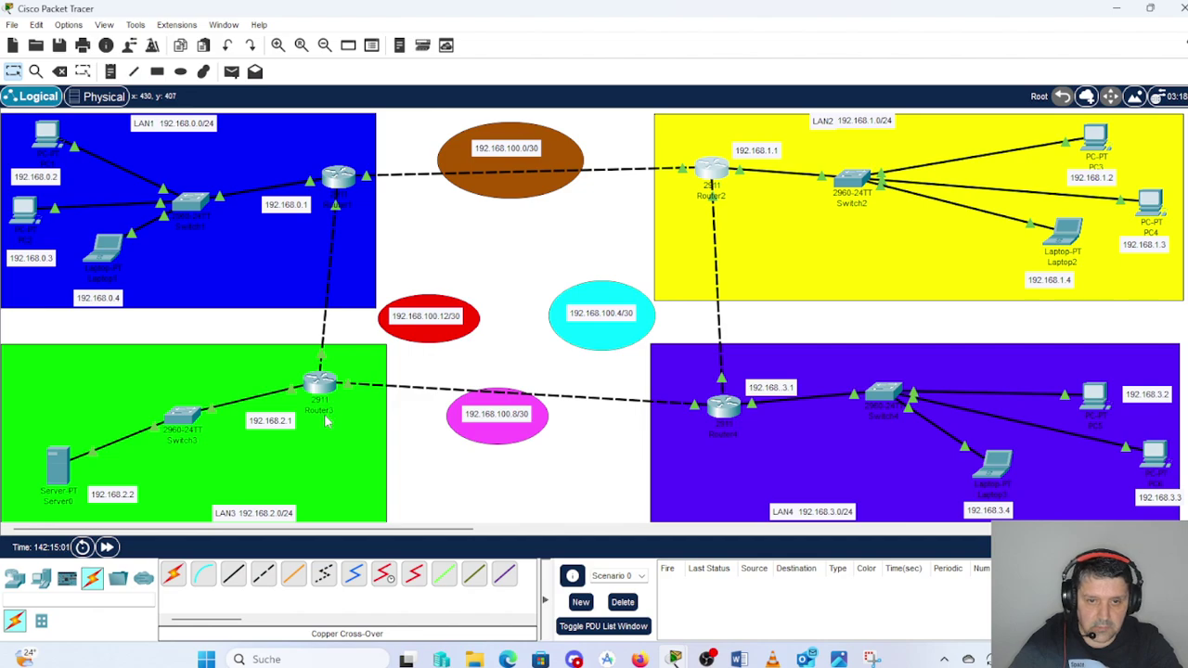
pyautogui.moveTo(320, 383)
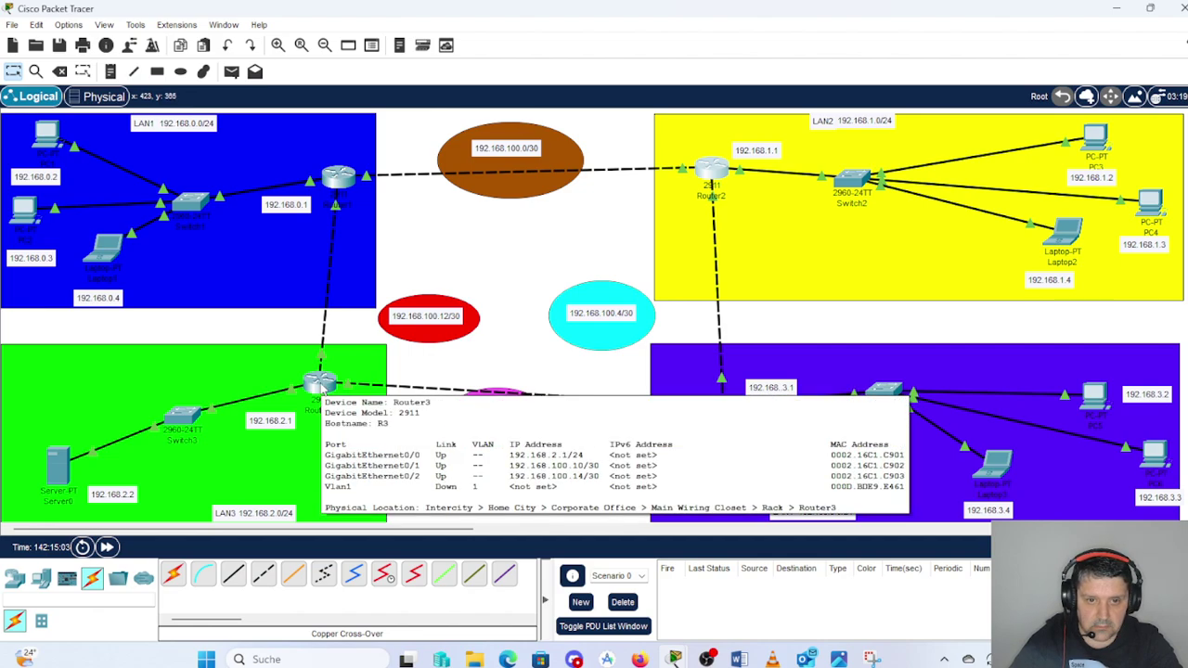
pyautogui.click(319, 383)
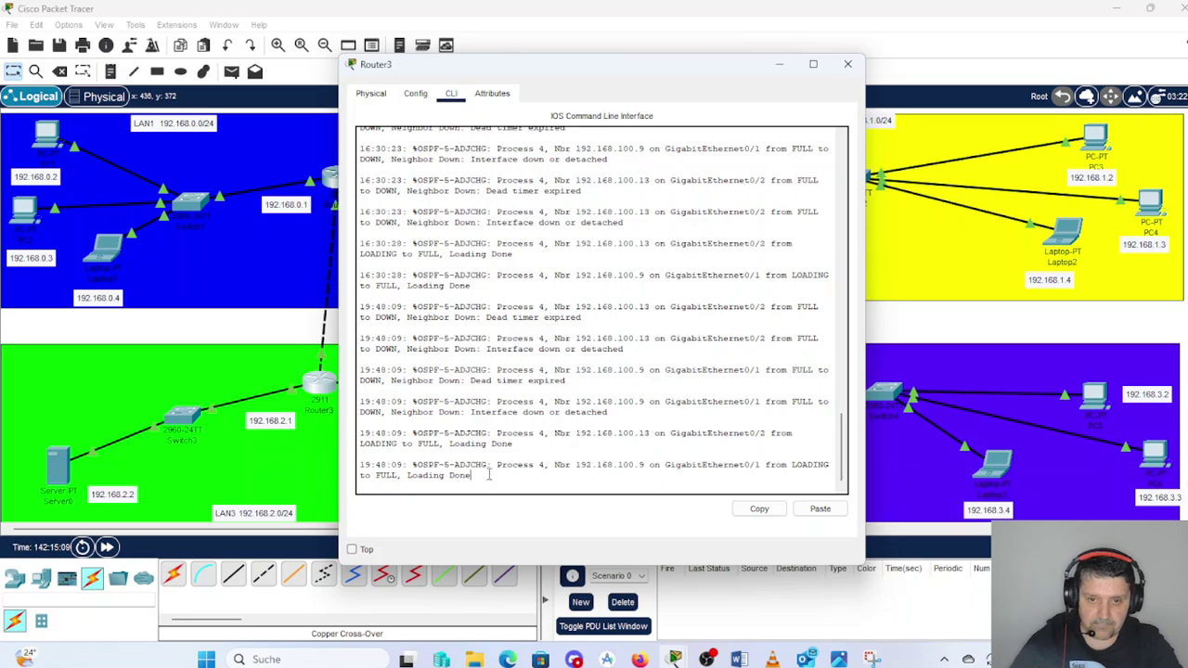
pyautogui.press('Return')
pyautogui.press('Return')
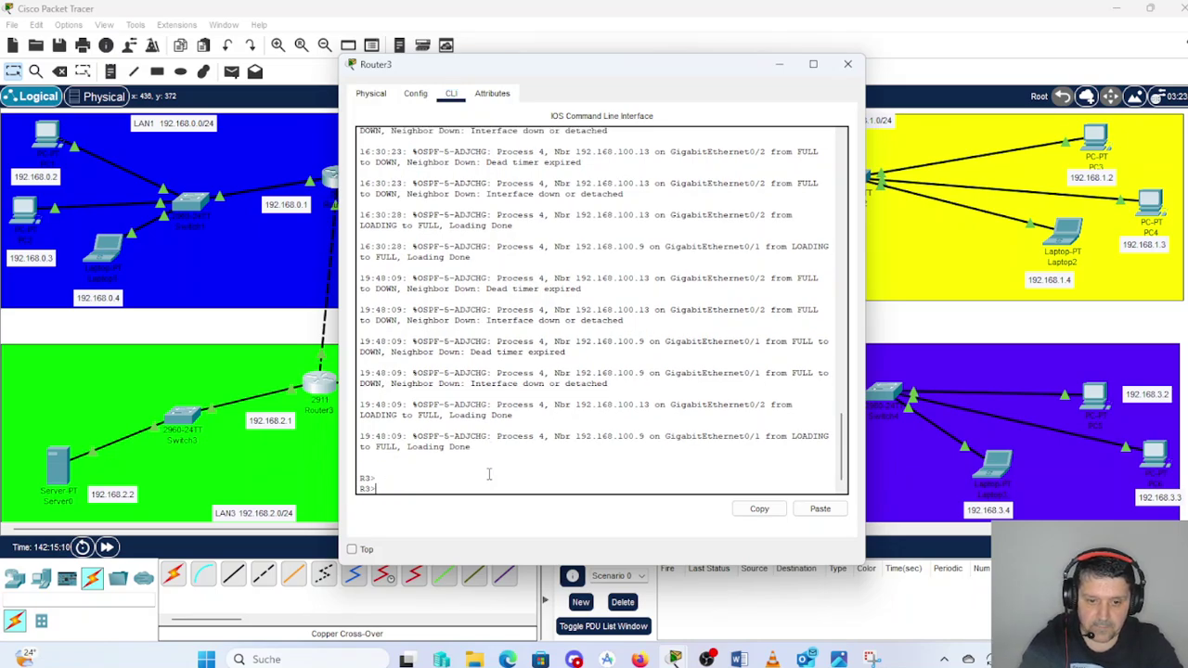
pyautogui.write('enable')
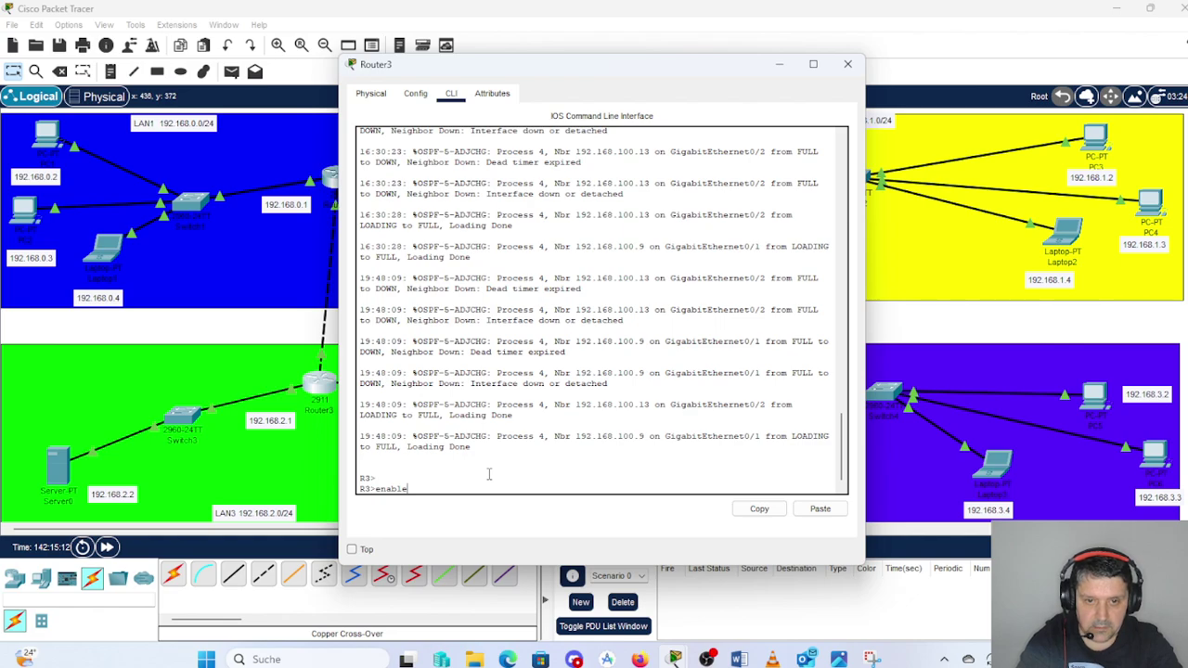
pyautogui.press('Return')
pyautogui.write('c')
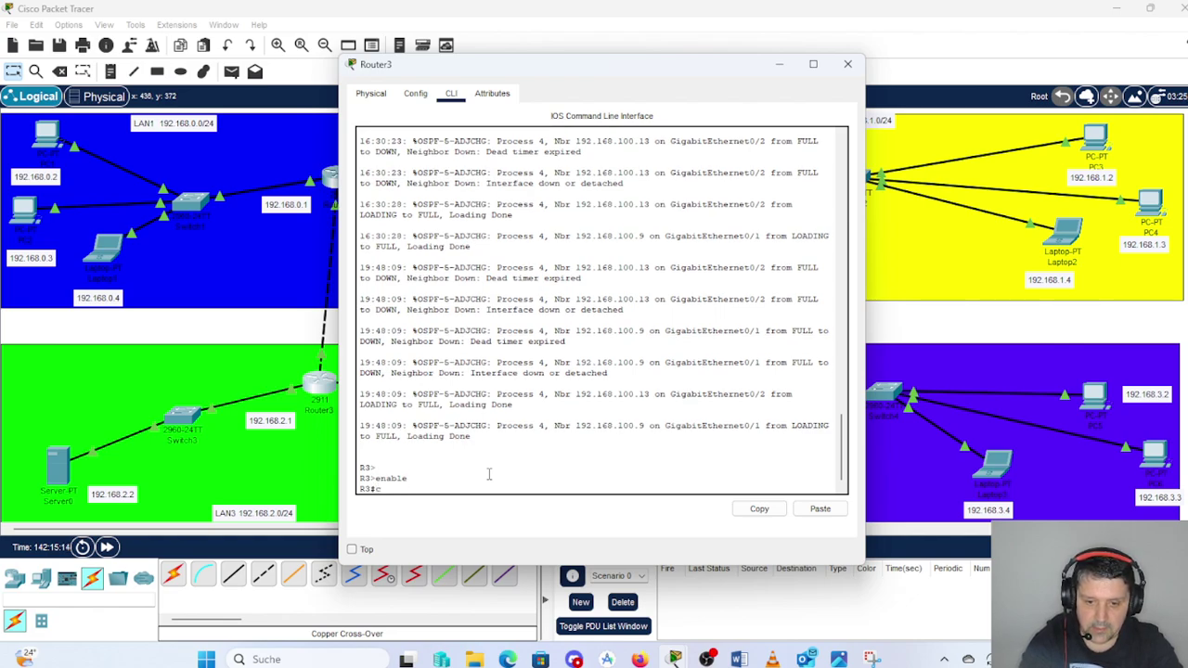
pyautogui.write('onf t')
pyautogui.press('Return')
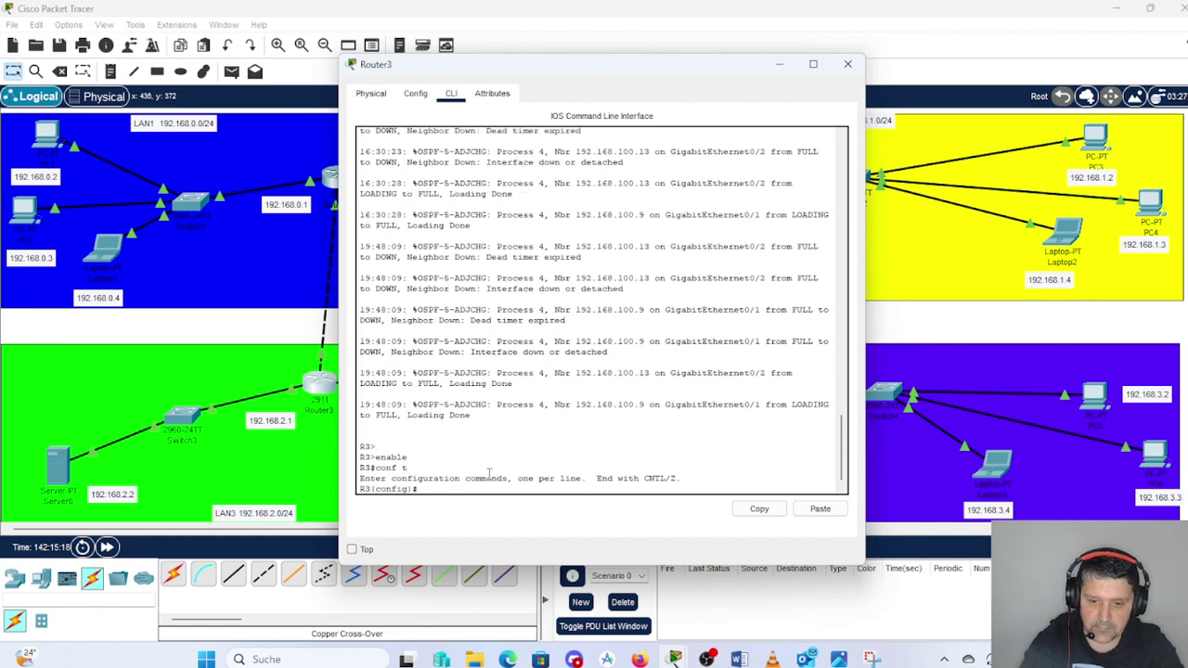
# - Add a static route on Router3 to LAN1 with ip route 192.168.0.0 255.255.255.0 192.168.100.13
pyautogui.write('ip rout')
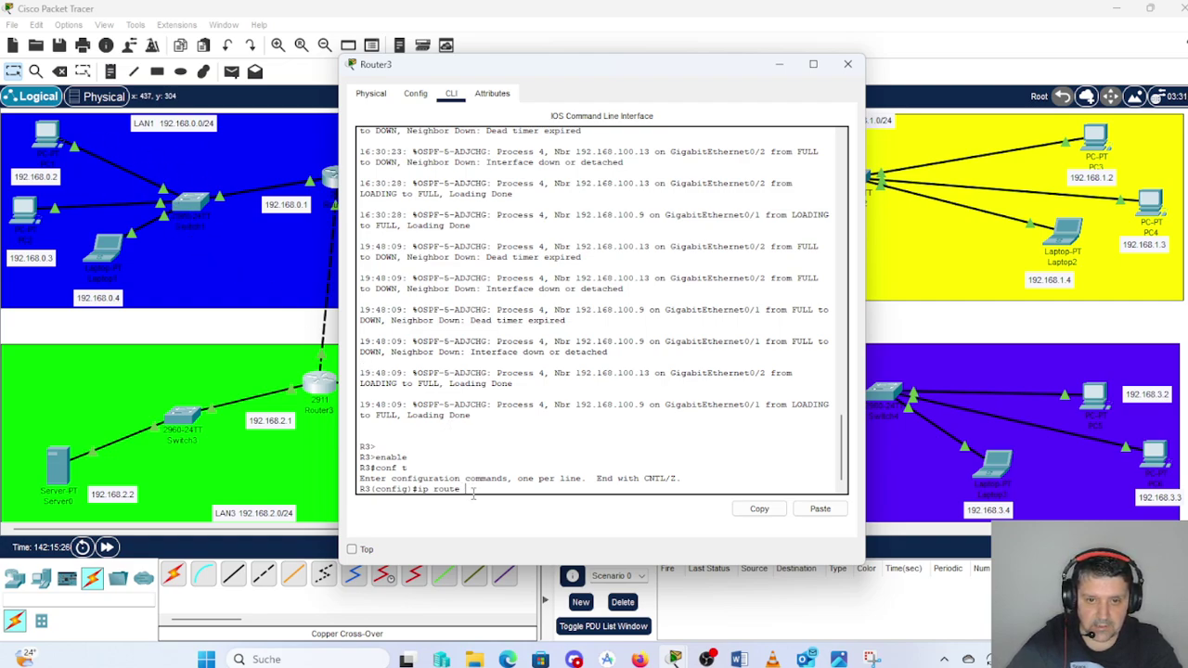
pyautogui.write('e ')
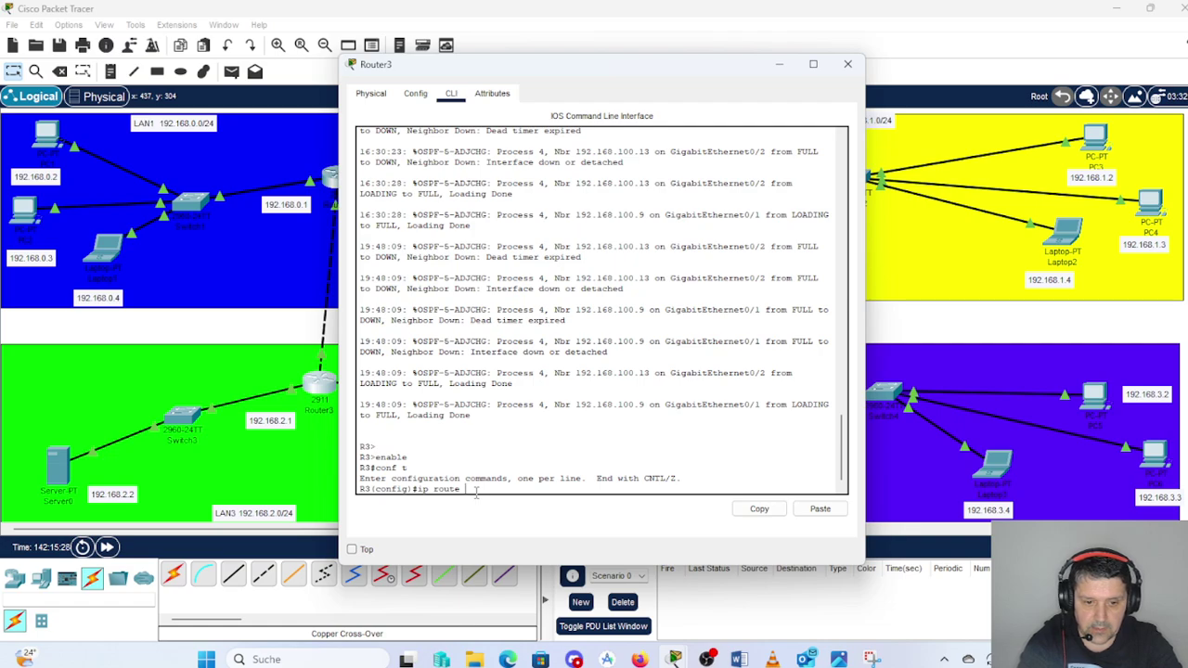
pyautogui.write('192.1')
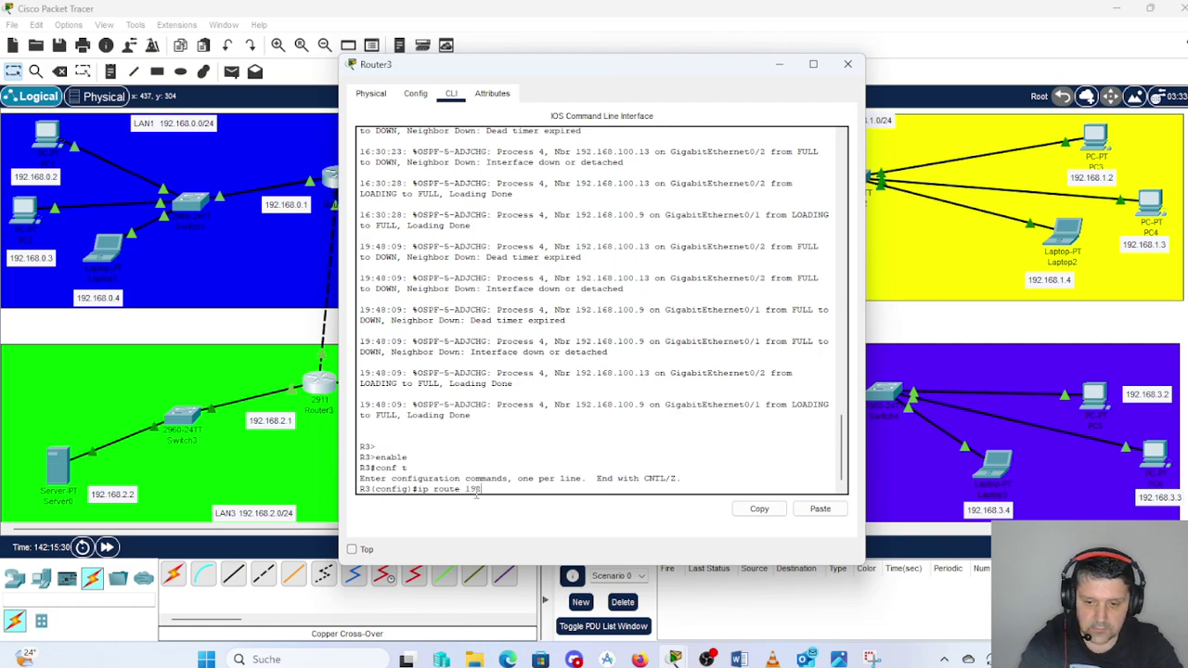
pyautogui.write('68.')
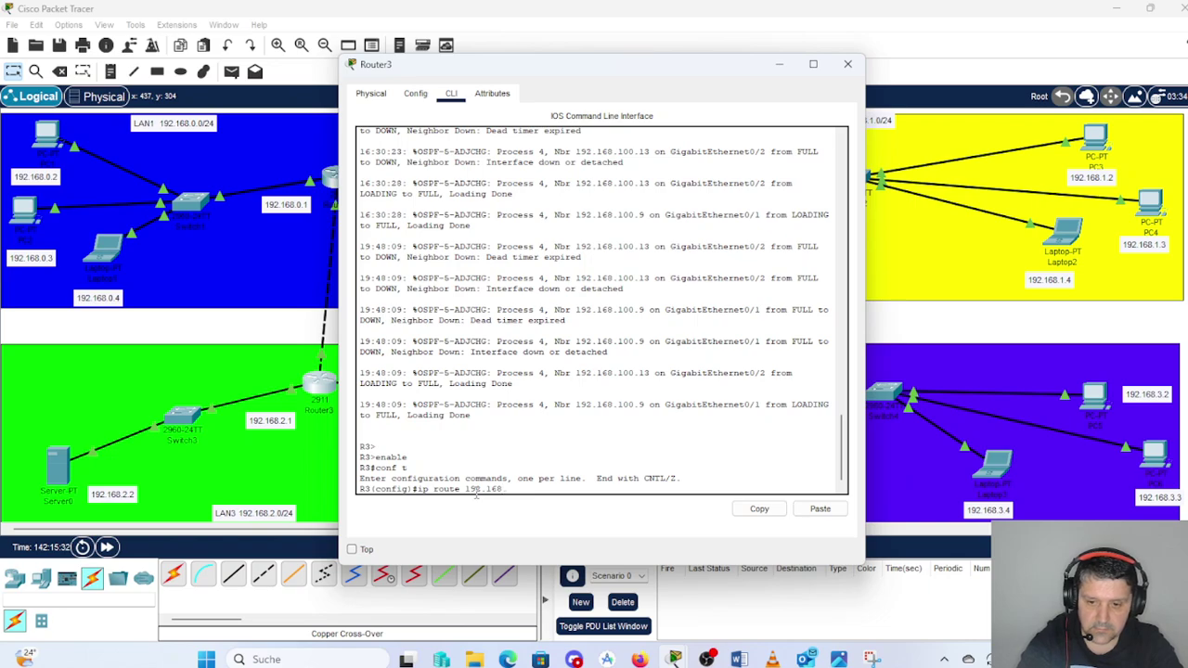
pyautogui.write('0.0')
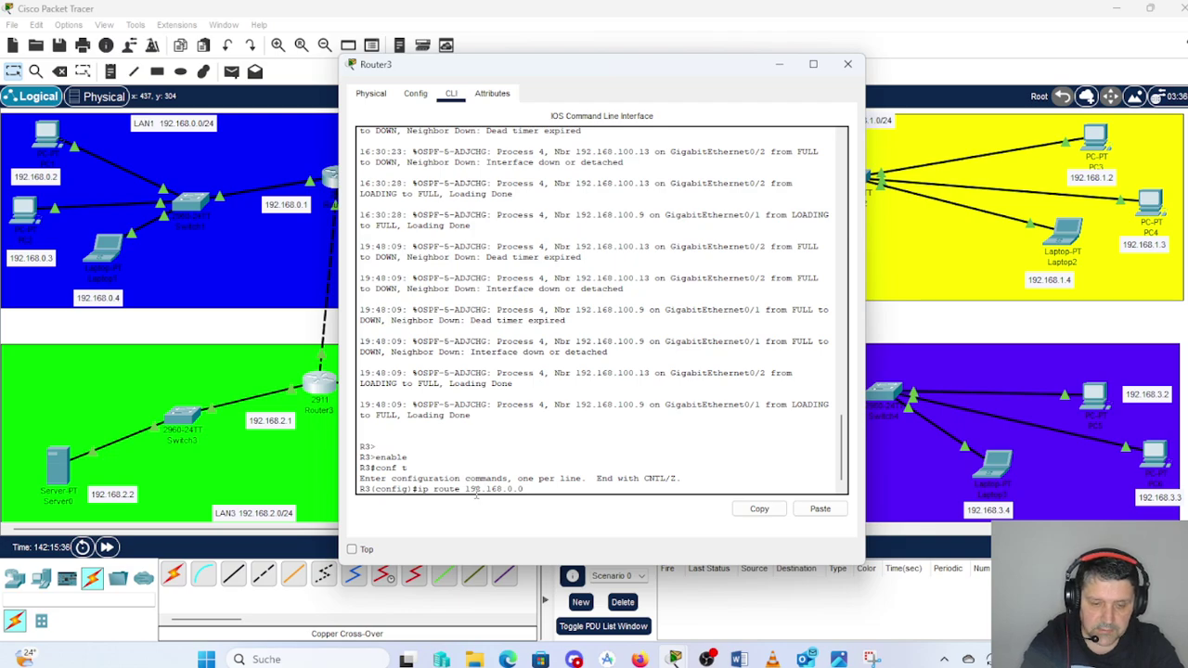
pyautogui.write(' 255')
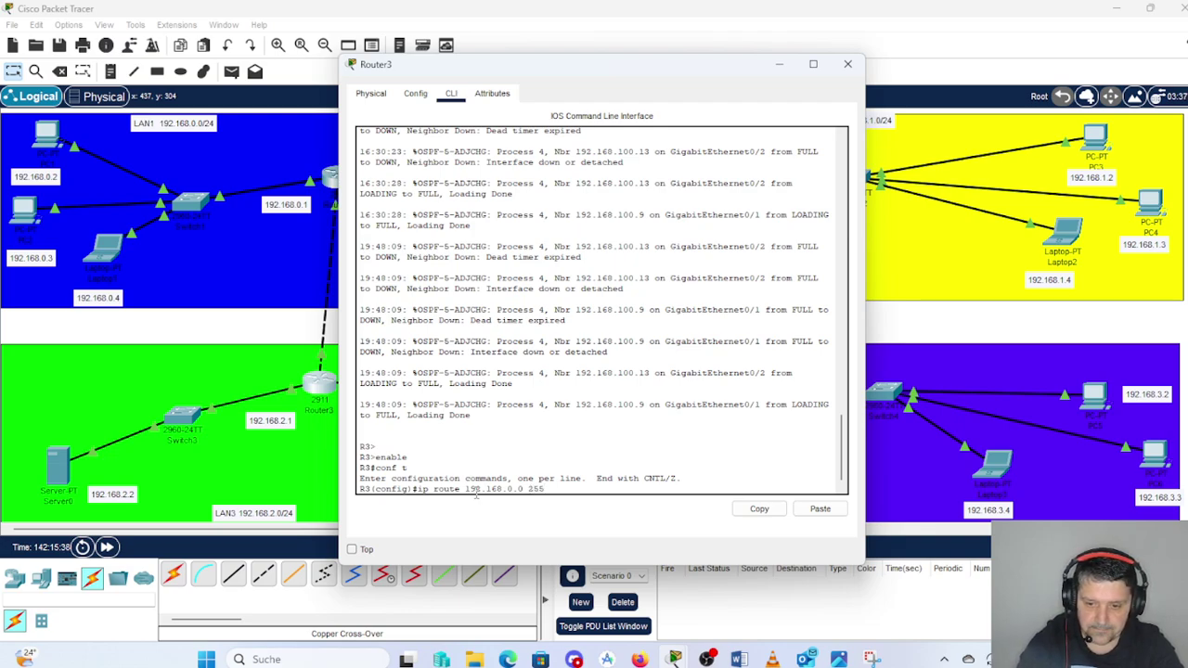
pyautogui.write('.255.')
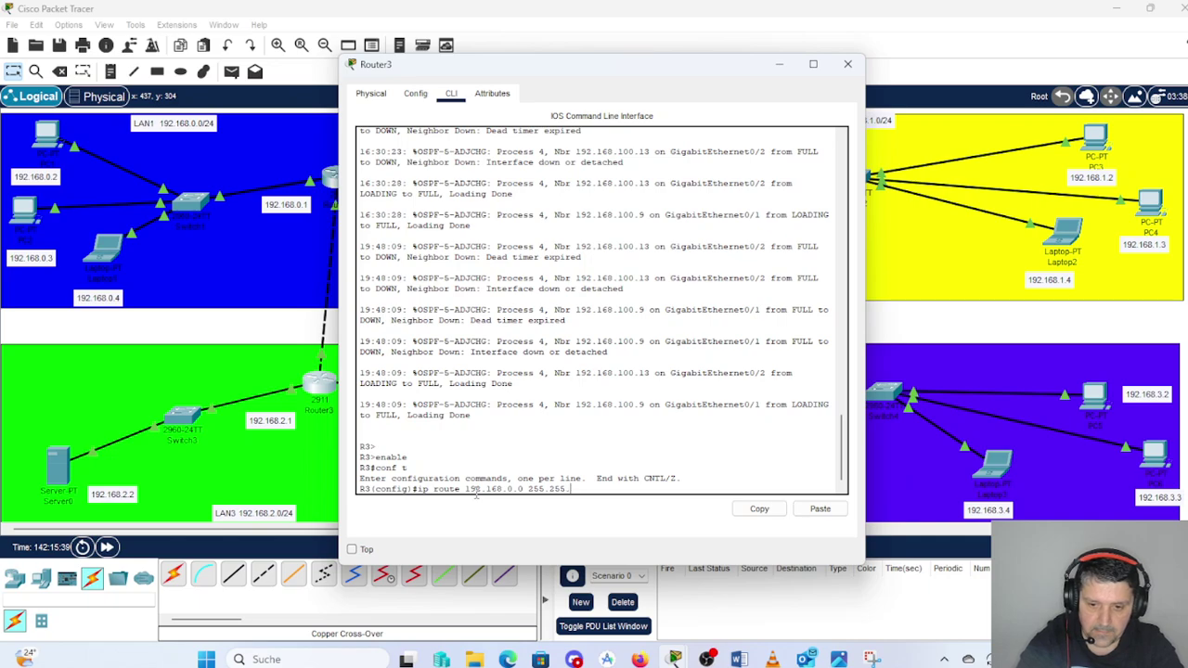
pyautogui.write('255')
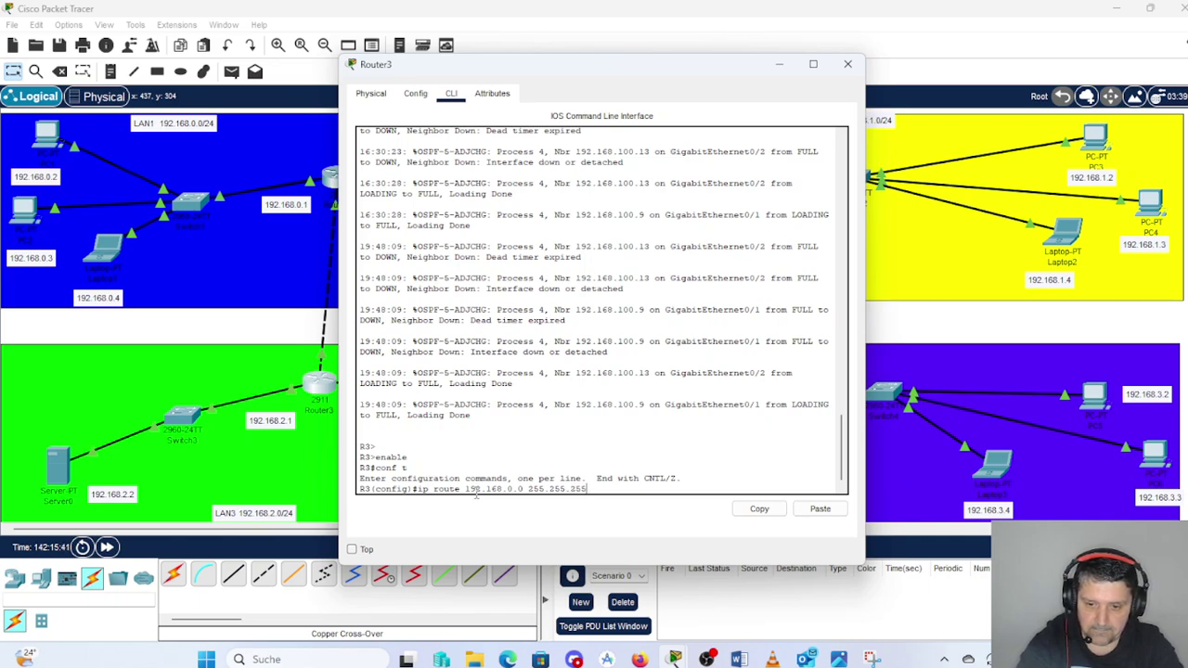
pyautogui.write('.0')
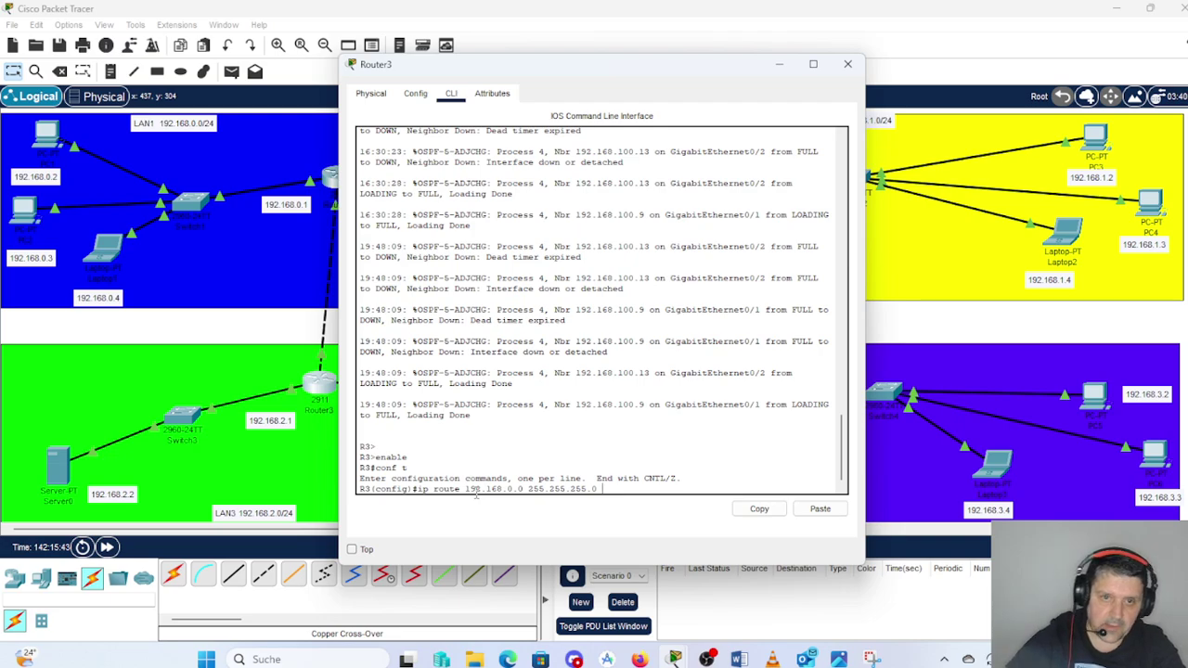
pyautogui.moveTo(504, 68); pyautogui.dragTo(557, 67)
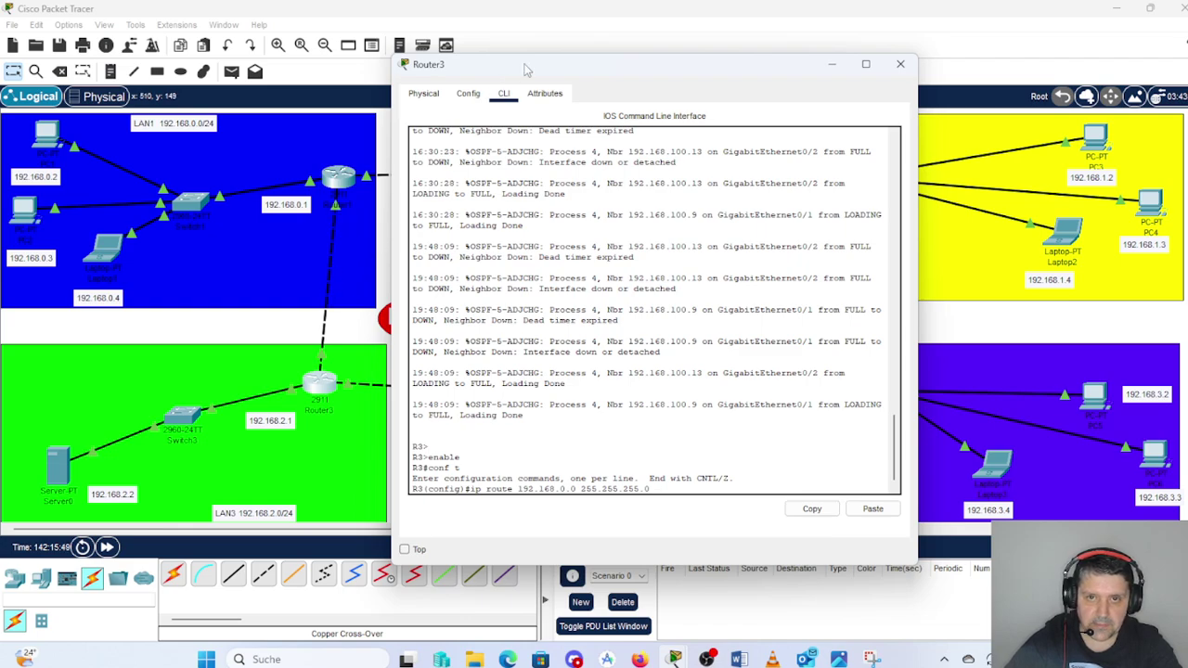
pyautogui.moveTo(528, 67); pyautogui.dragTo(619, 56)
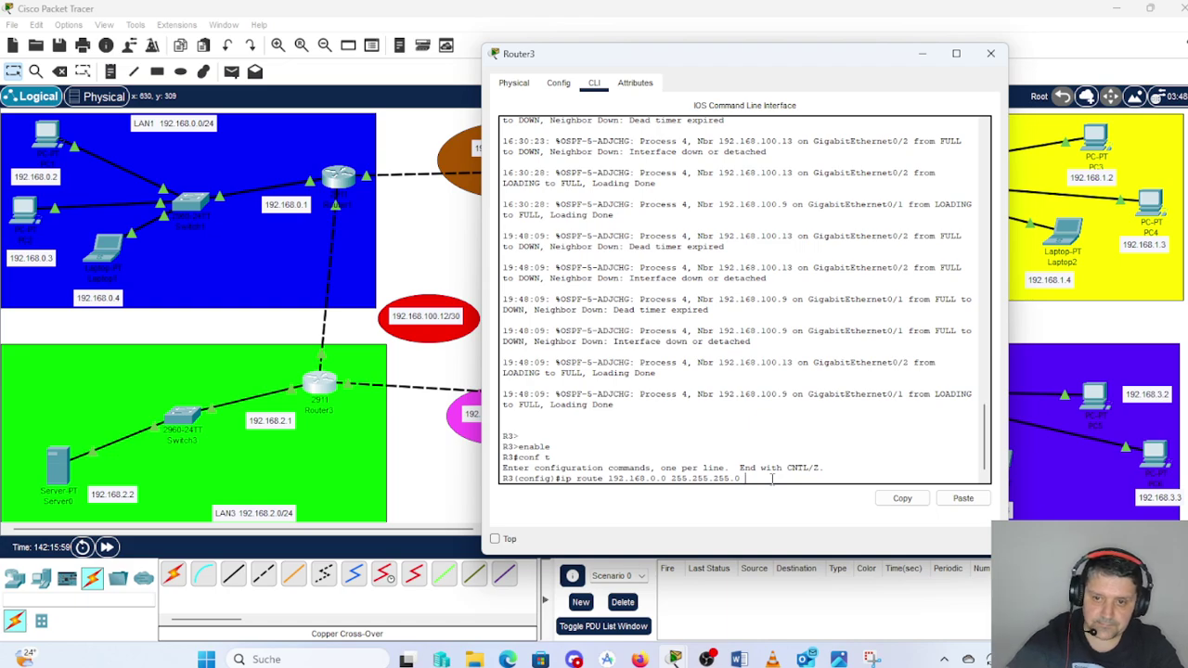
pyautogui.write('192')
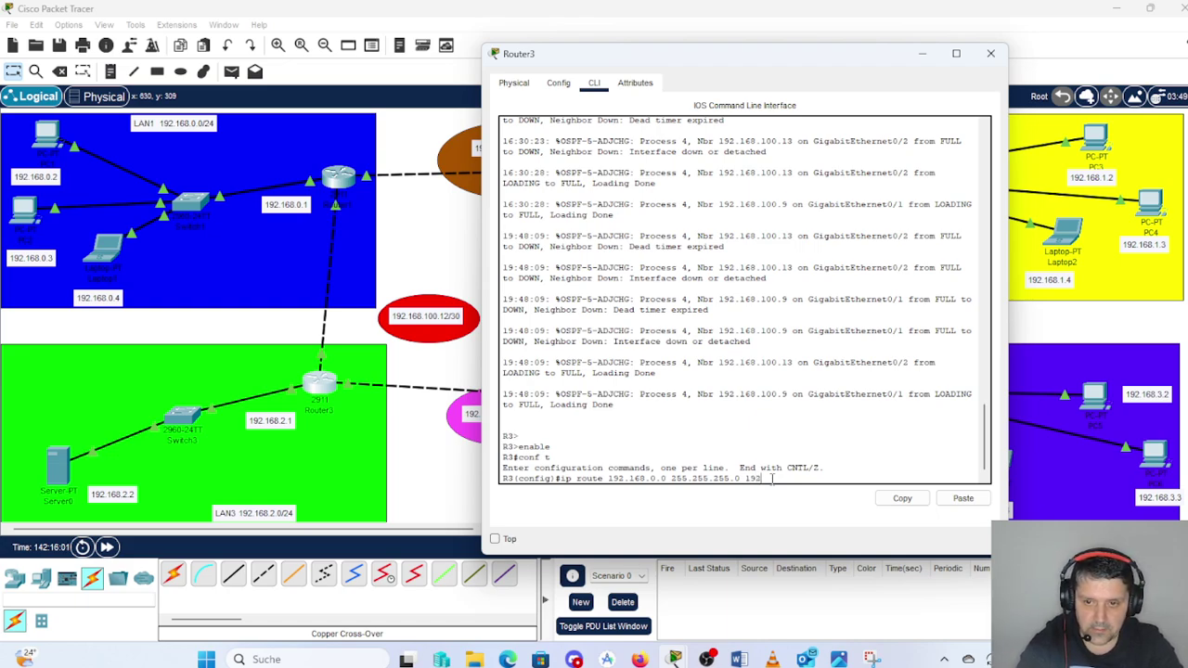
pyautogui.write('.1')
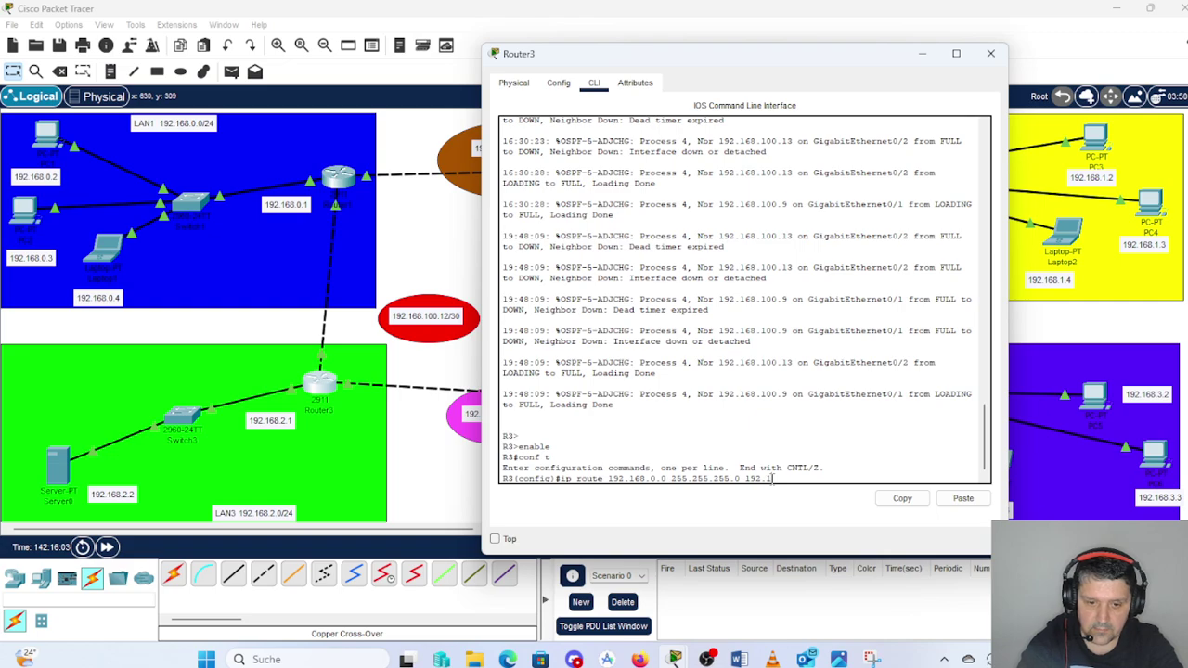
pyautogui.write('68.1')
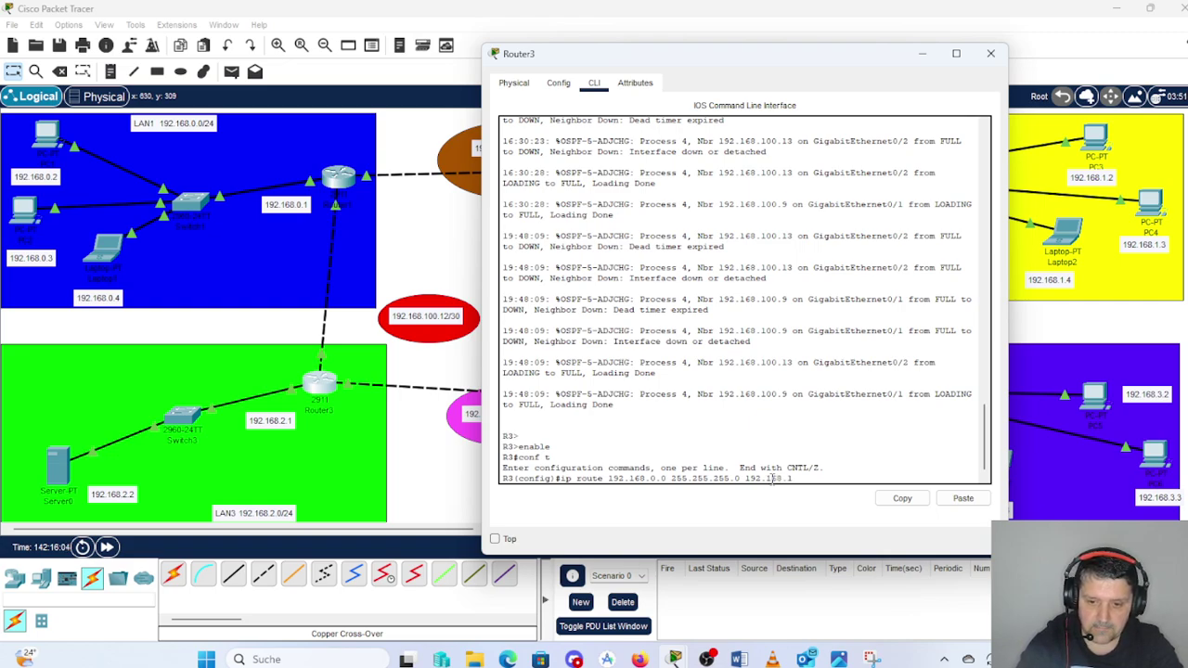
pyautogui.write('00')
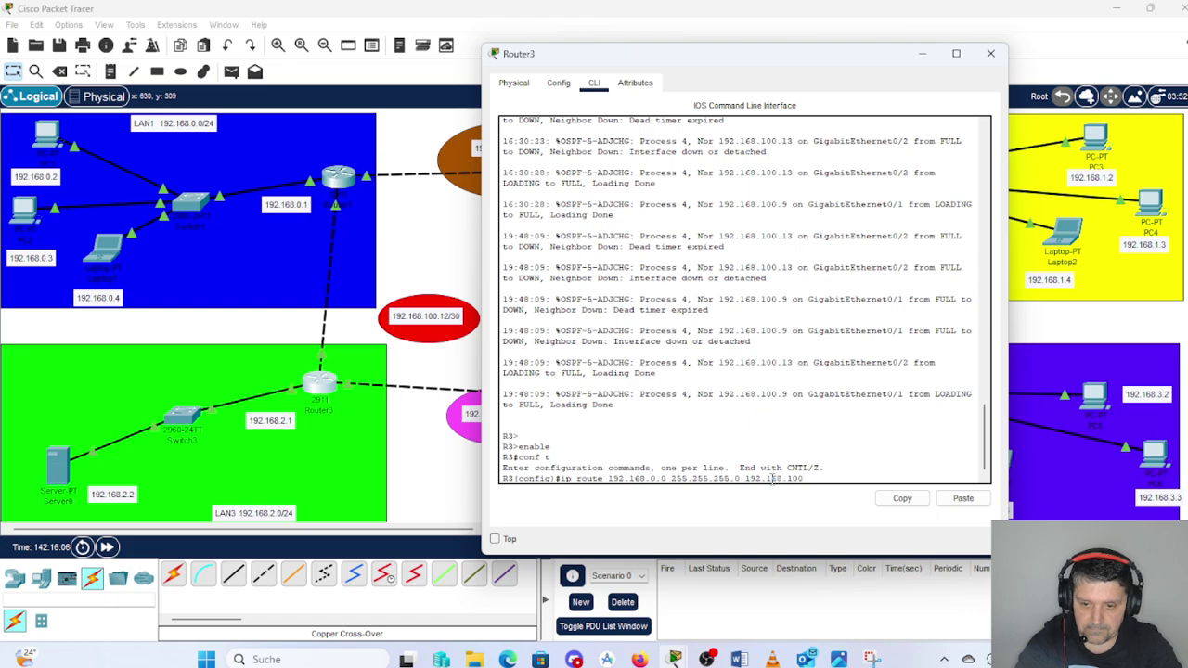
pyautogui.write('.13')
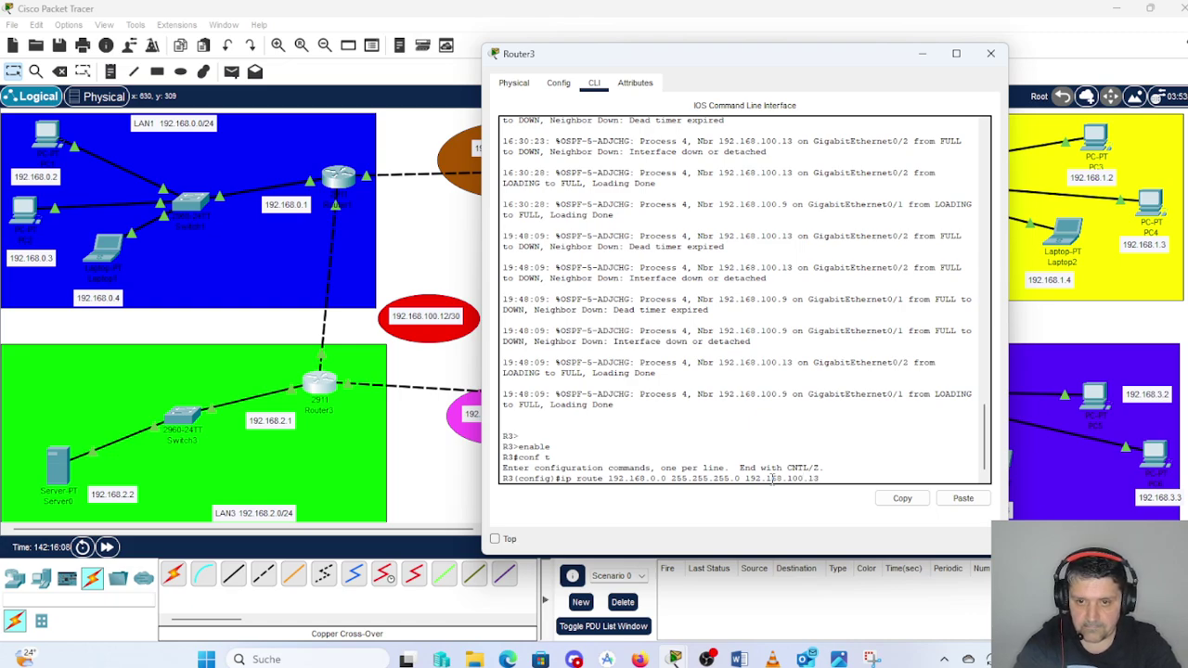
pyautogui.press('Return')
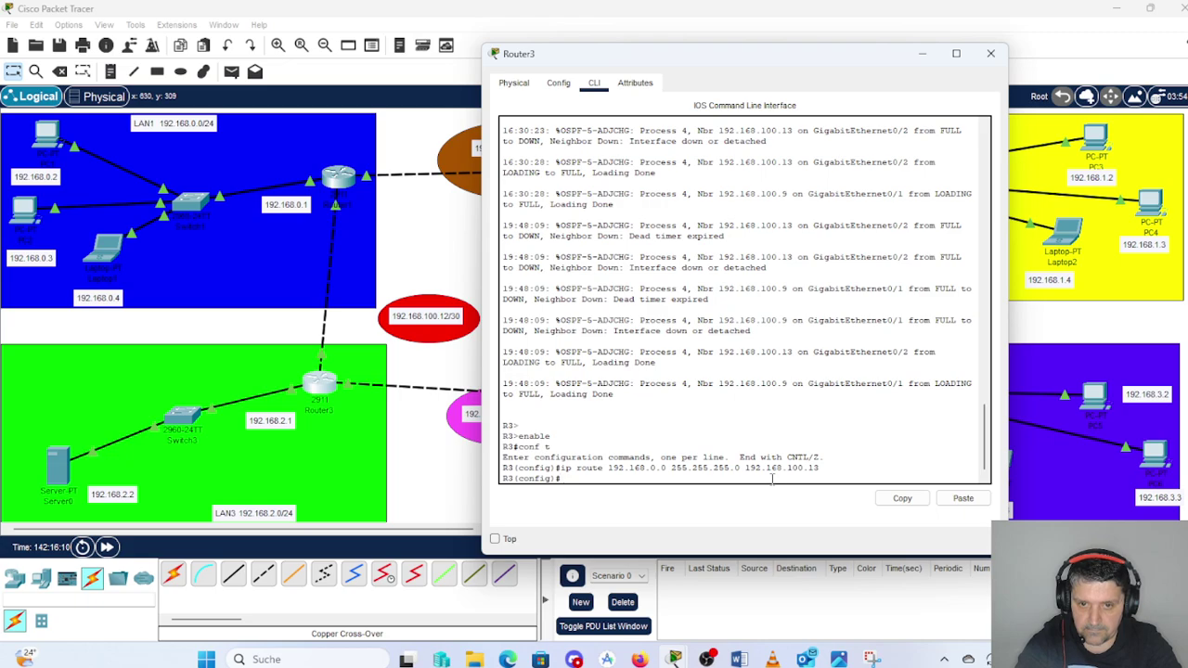
pyautogui.press('Return')
# - Test the LAN1 route by running do ping 192.168.0.2 twice from Router3's configuration mode
pyautogui.write('d')
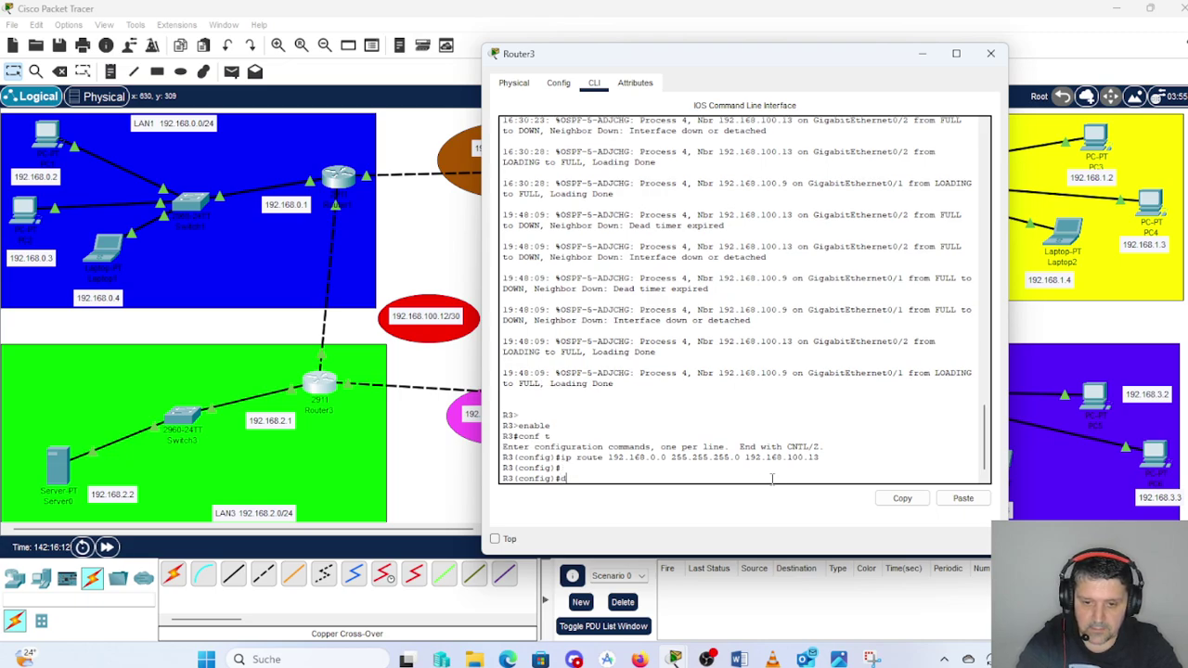
pyautogui.write('o ping ')
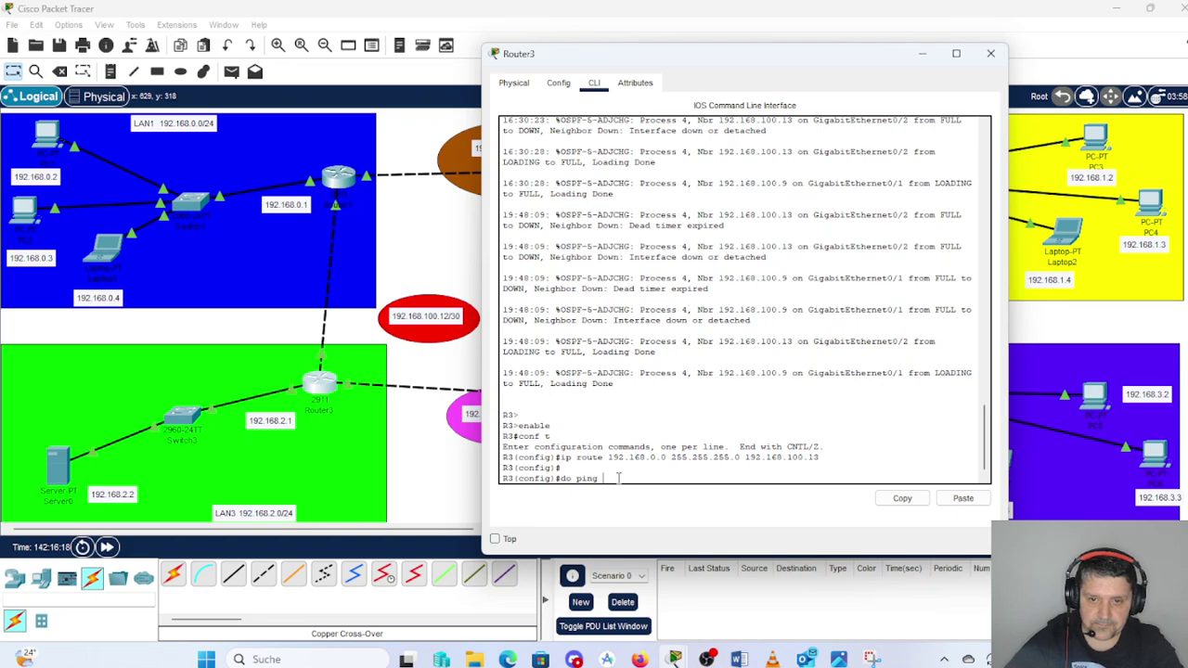
pyautogui.write('192')
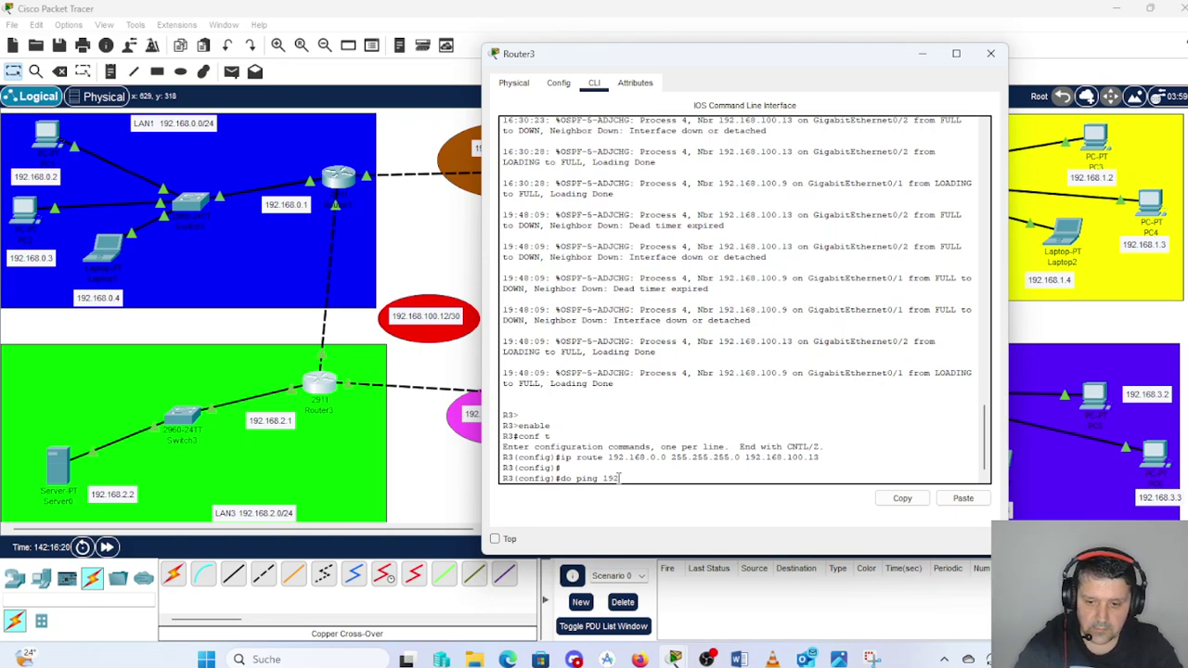
pyautogui.write('.16')
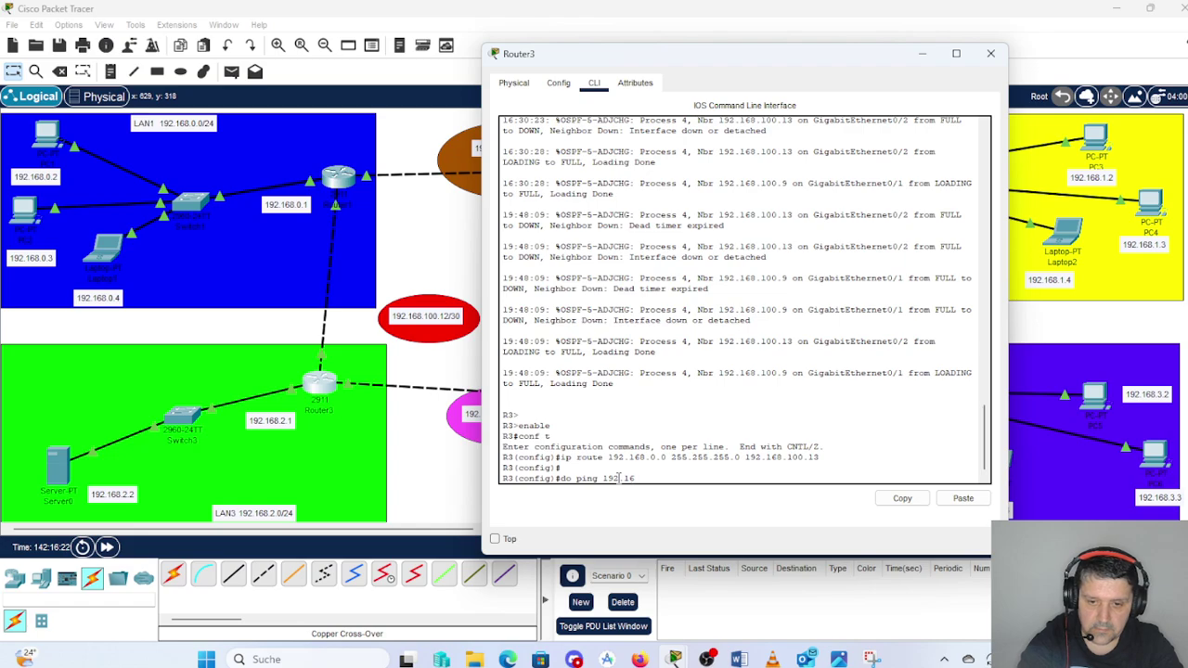
pyautogui.write('8.0')
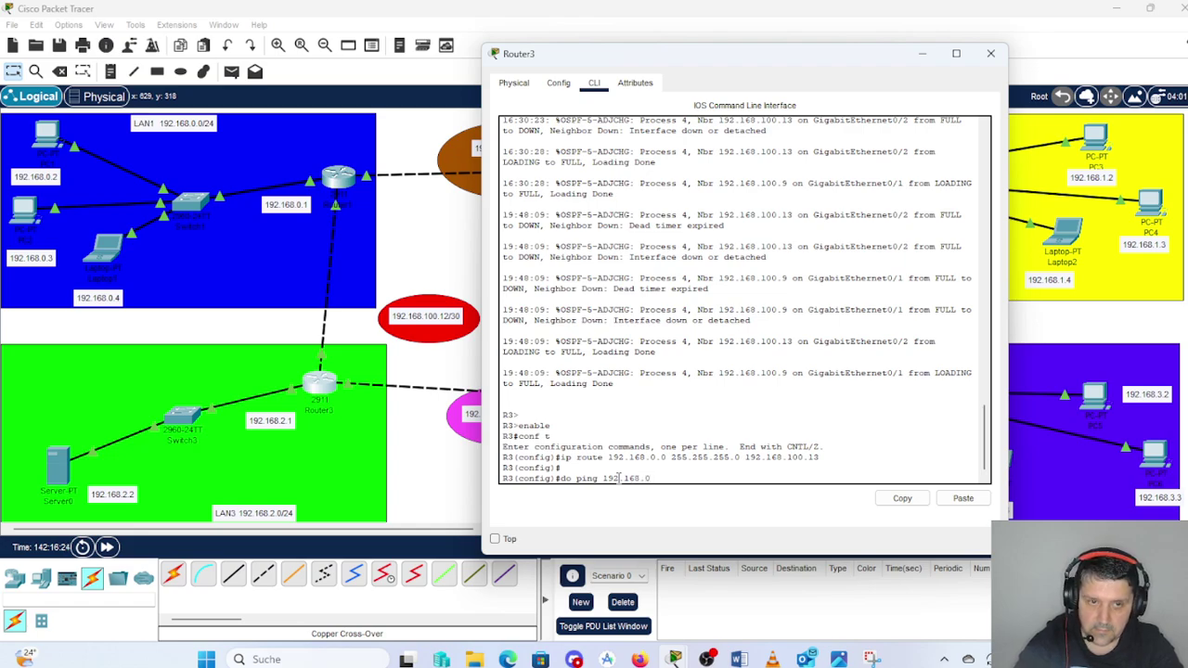
pyautogui.write('.2')
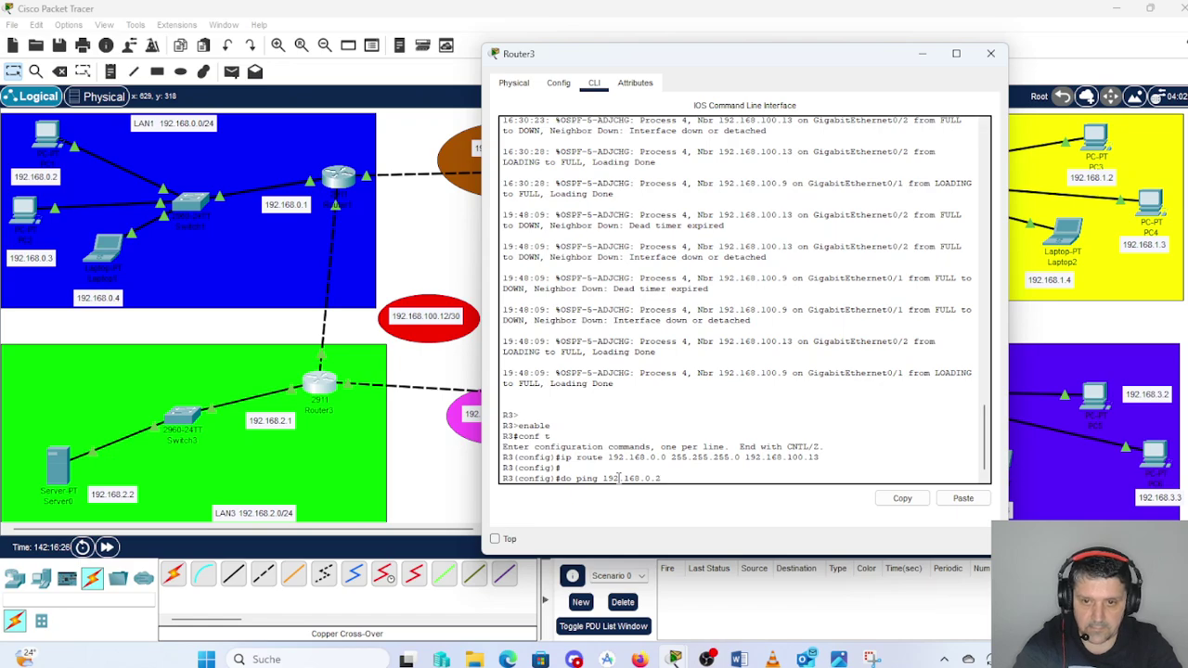
pyautogui.press('Return')
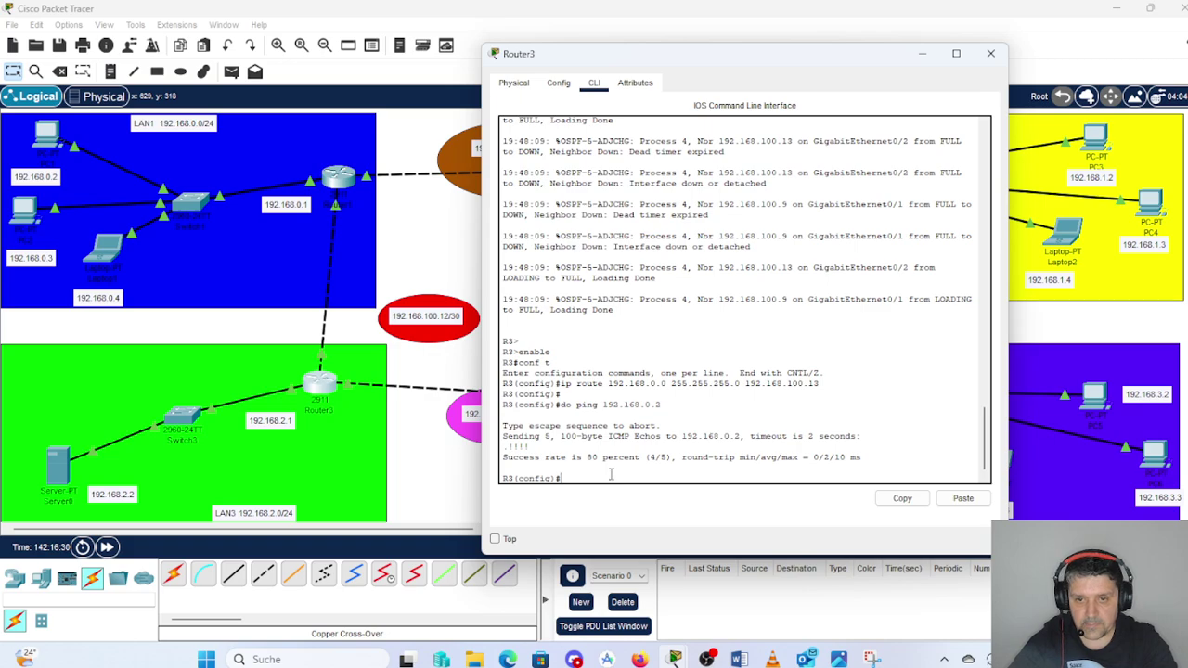
pyautogui.press('Up')
pyautogui.press('Return')
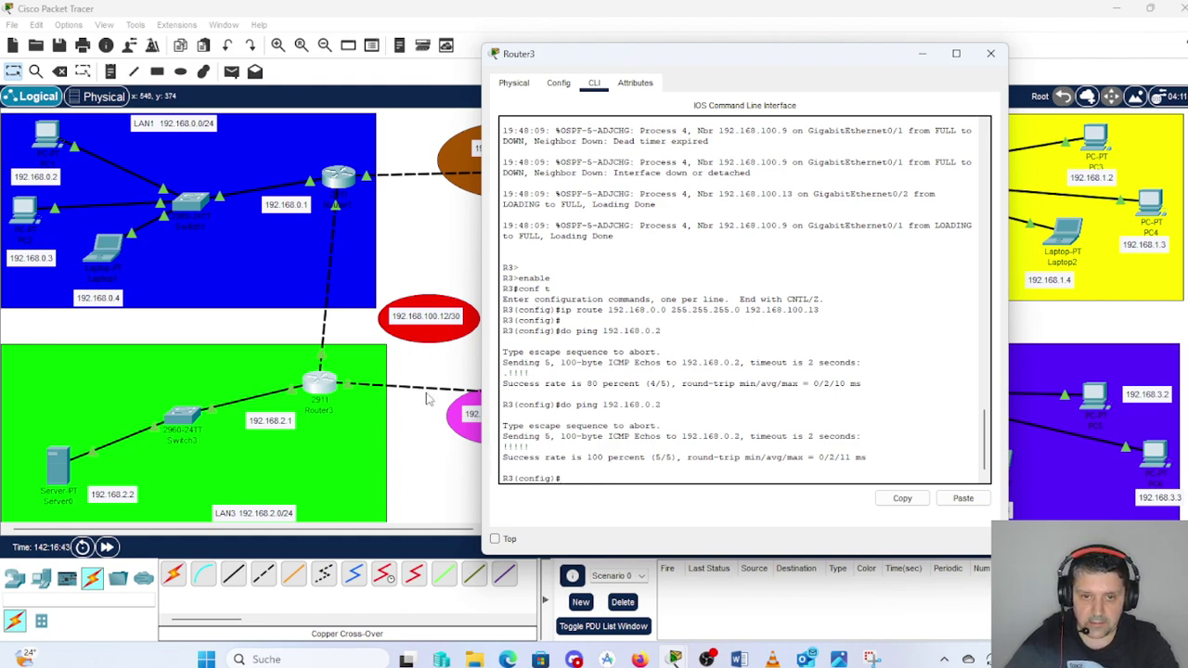
# - Begin a static route to LAN4 in Router3's configuration mode with ip route 192.168.3.0 255.255.255.0
pyautogui.moveTo(699, 53); pyautogui.dragTo(292, 44)
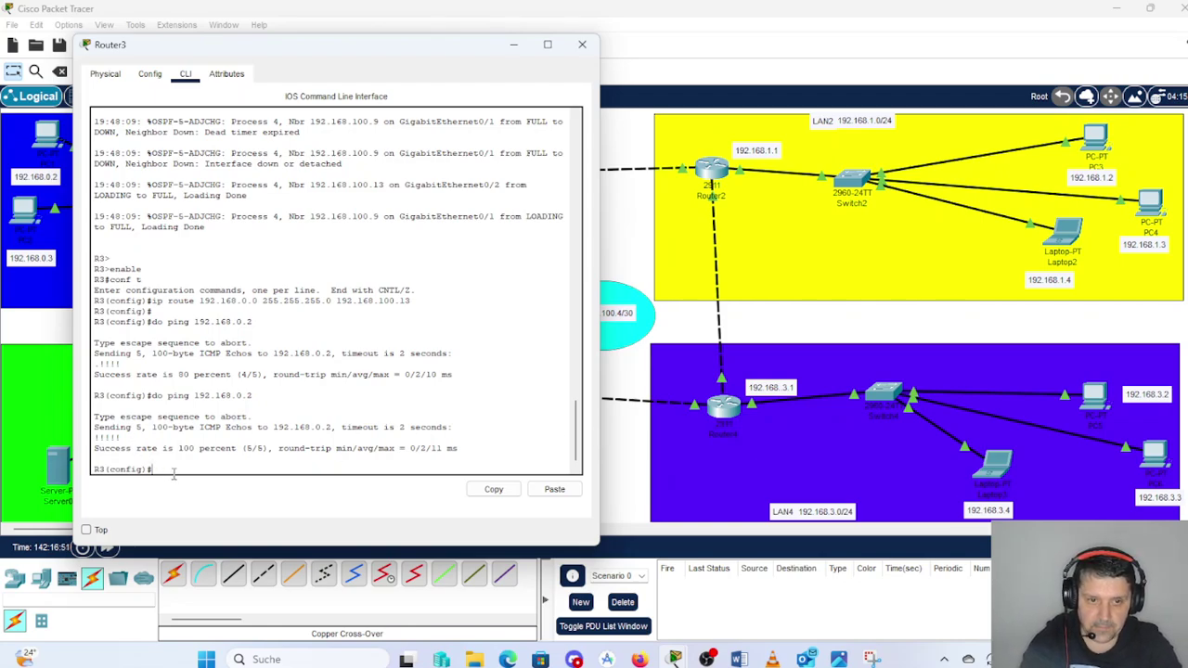
pyautogui.write('ip r')
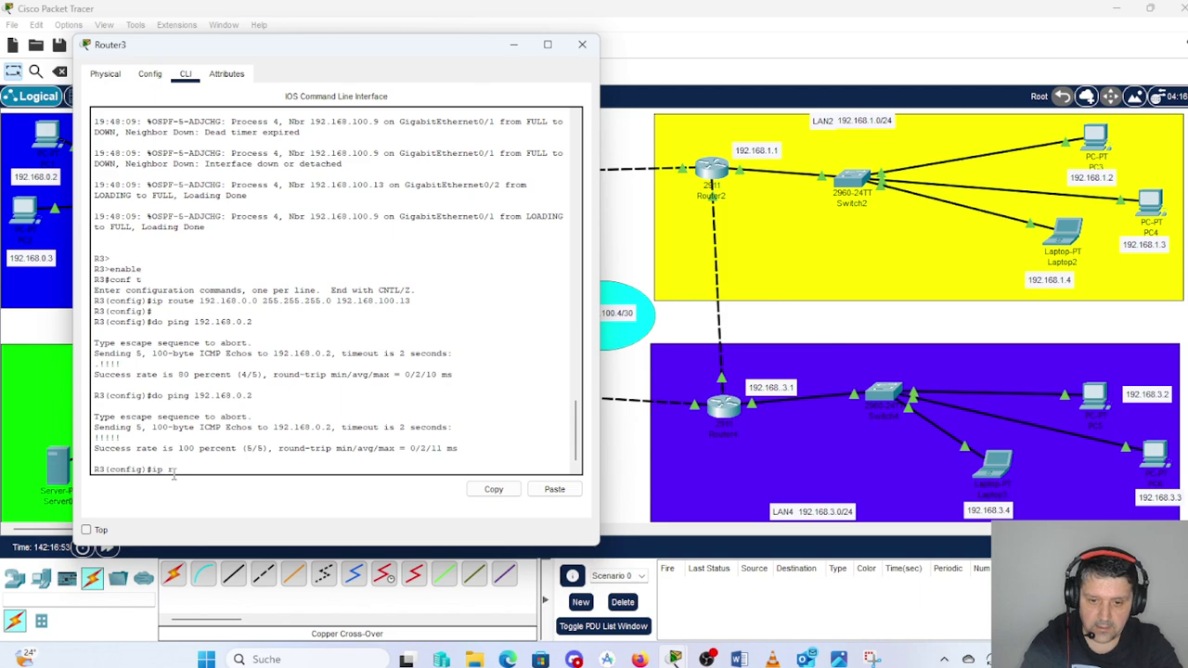
pyautogui.write('oute')
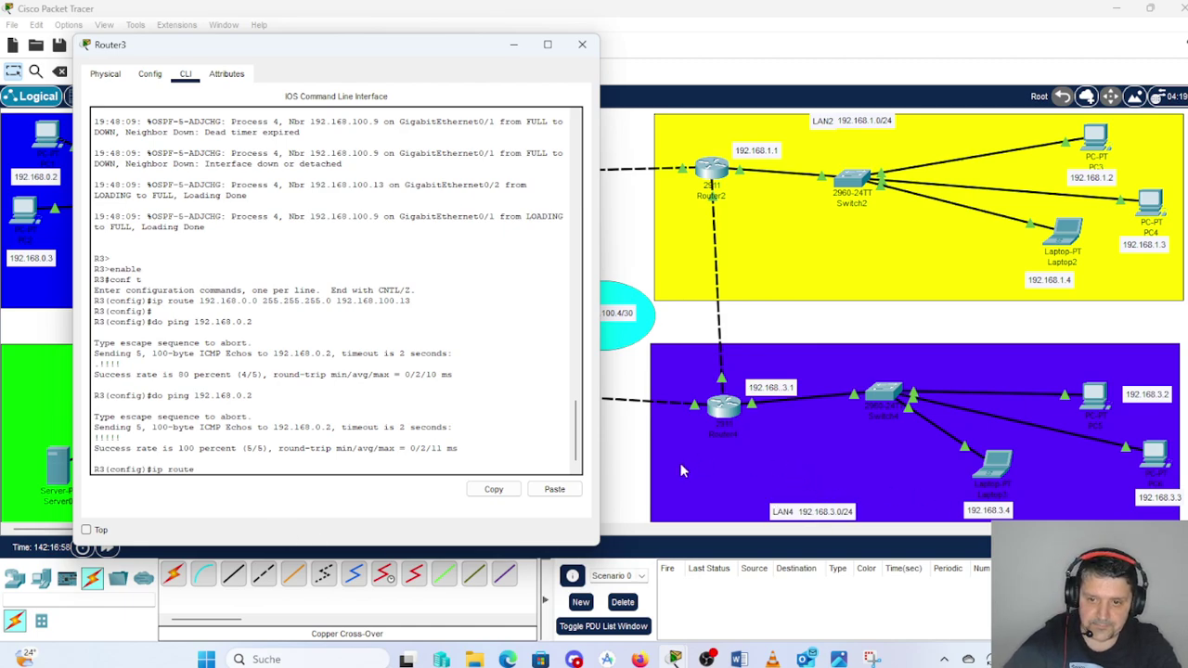
pyautogui.write('1')
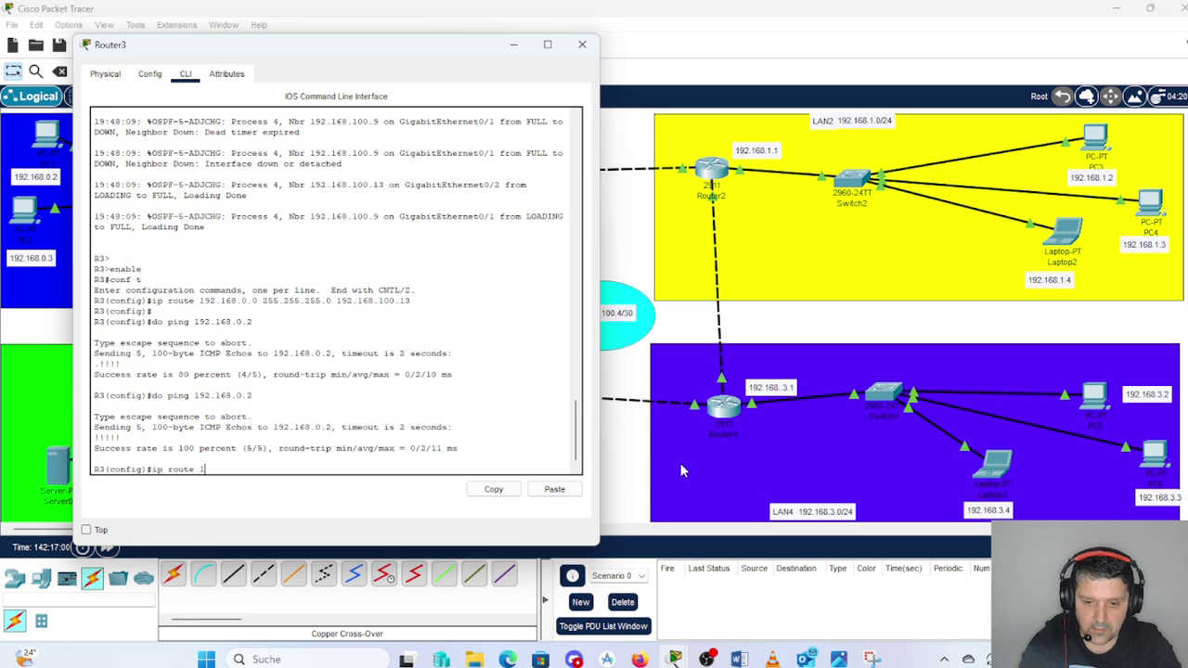
pyautogui.write('92.16')
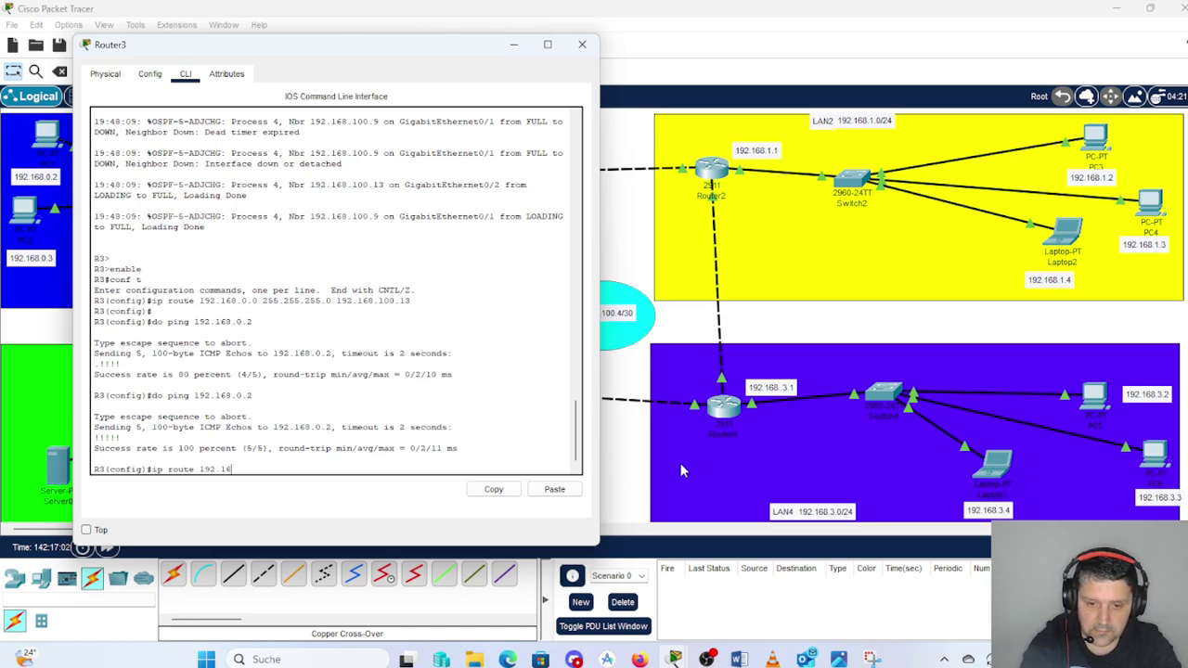
pyautogui.write('8.')
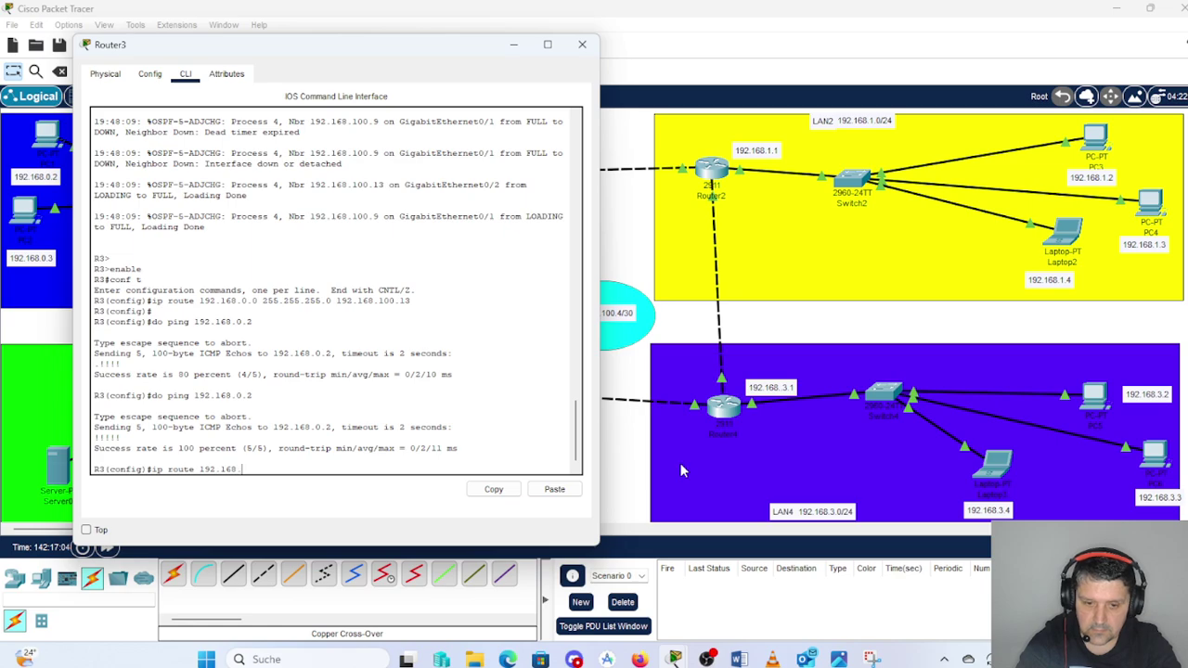
pyautogui.write('3.0')
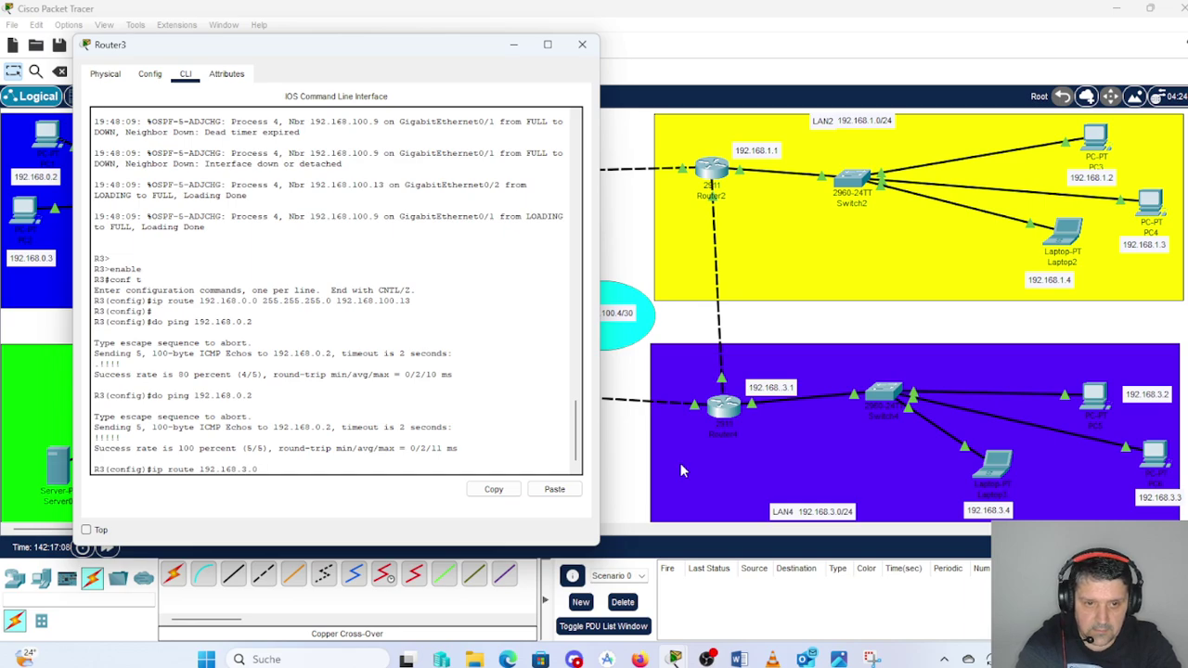
pyautogui.write(' 255')
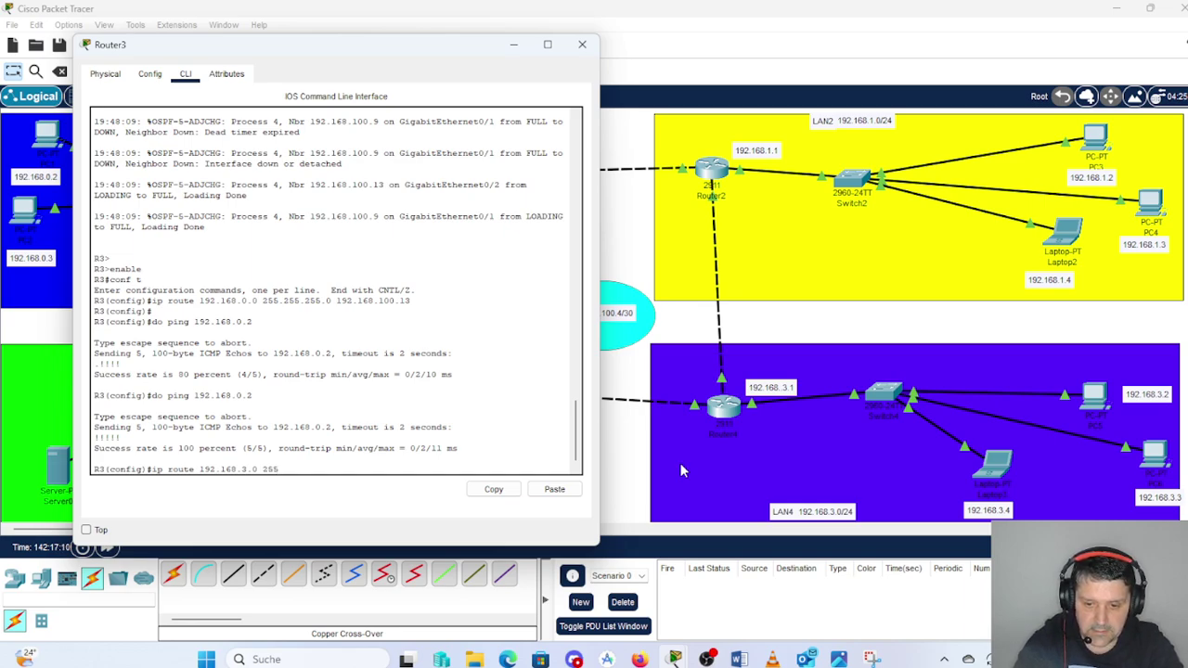
pyautogui.write('.255.')
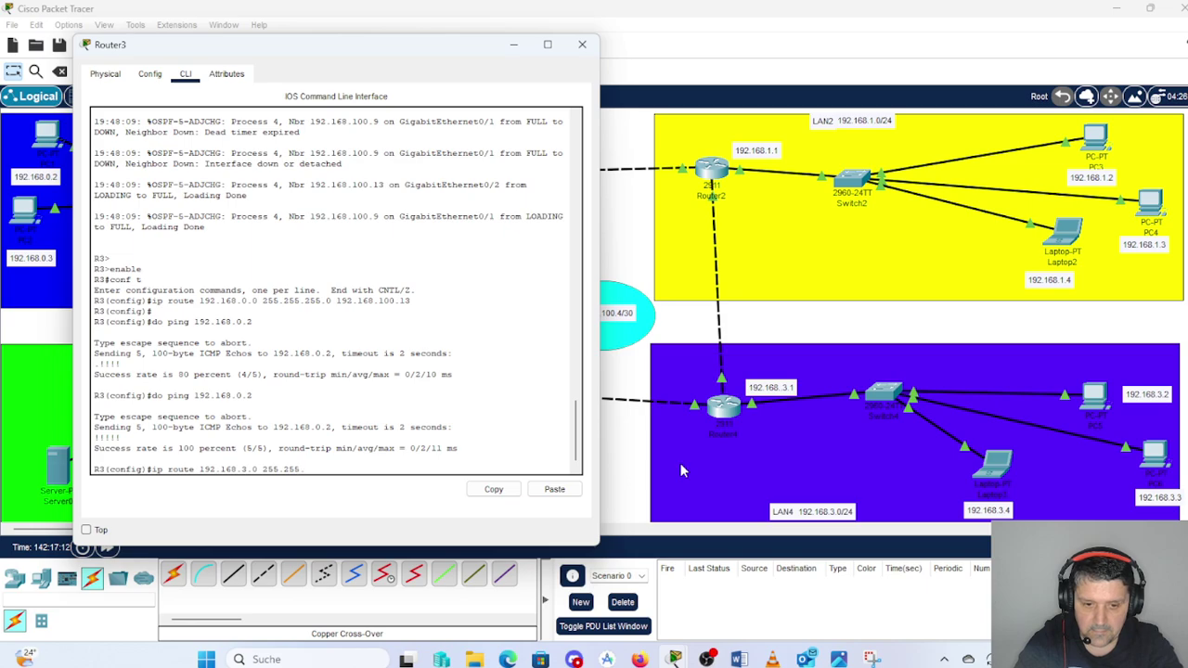
pyautogui.write('255.')
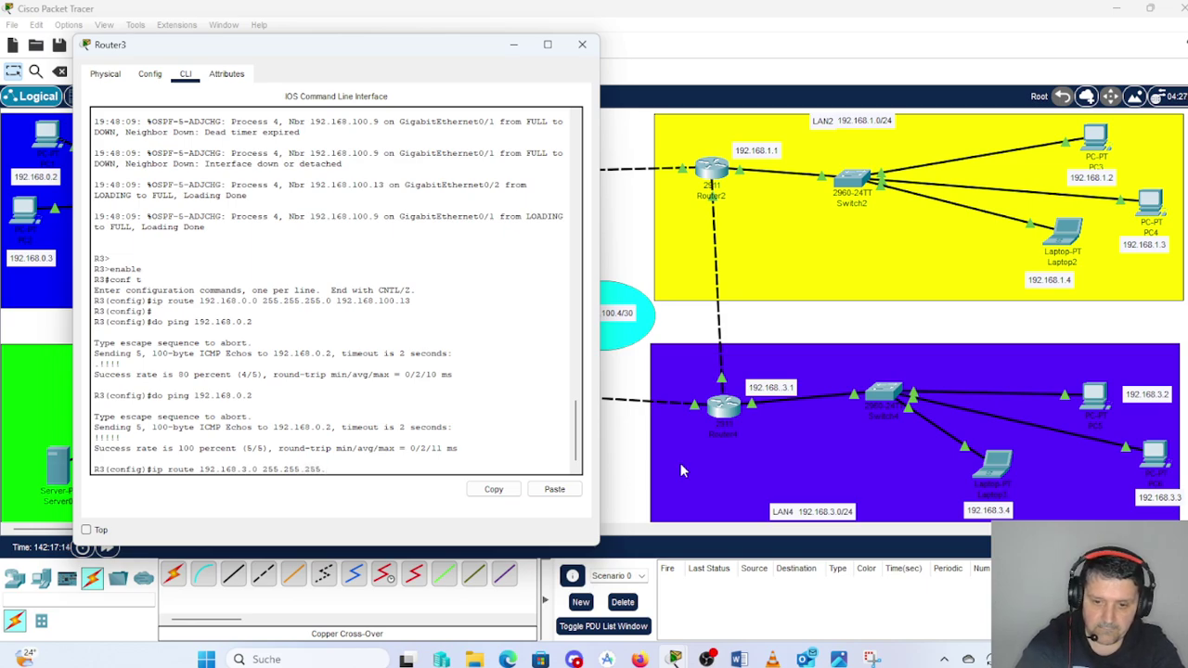
pyautogui.write('0')
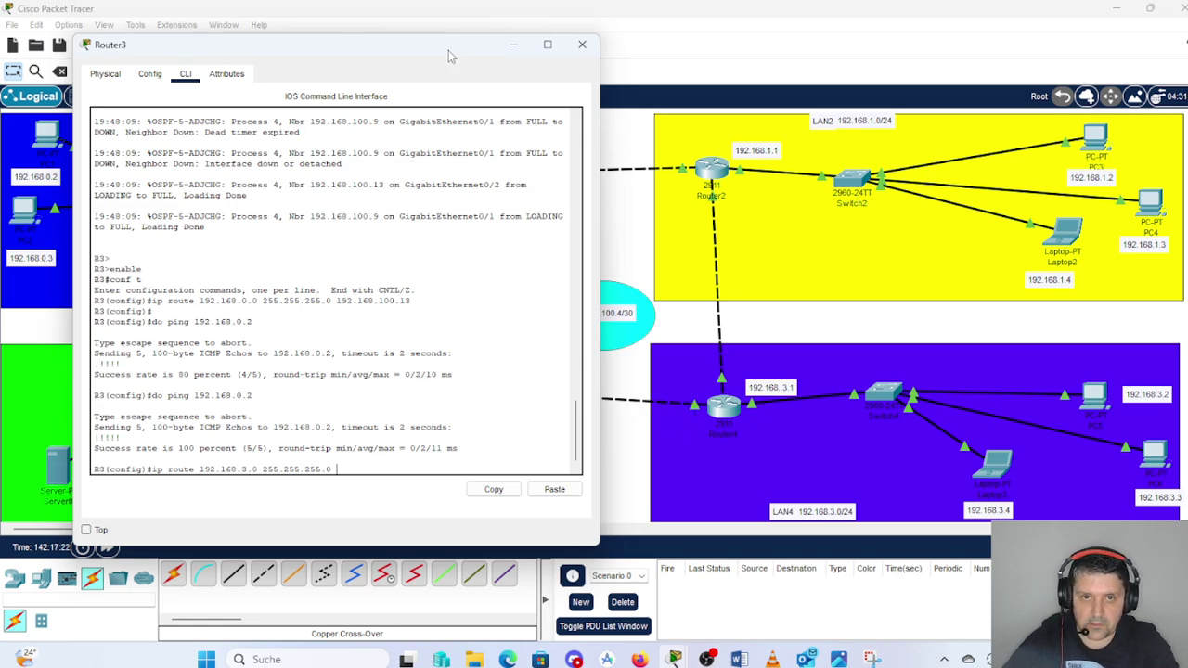
# - Check the Router3–Router4 link in the topology, and complete the LAN4 route on Router3 with next hop 192.168.100.9
pyautogui.moveTo(446, 54); pyautogui.dragTo(947, 97)
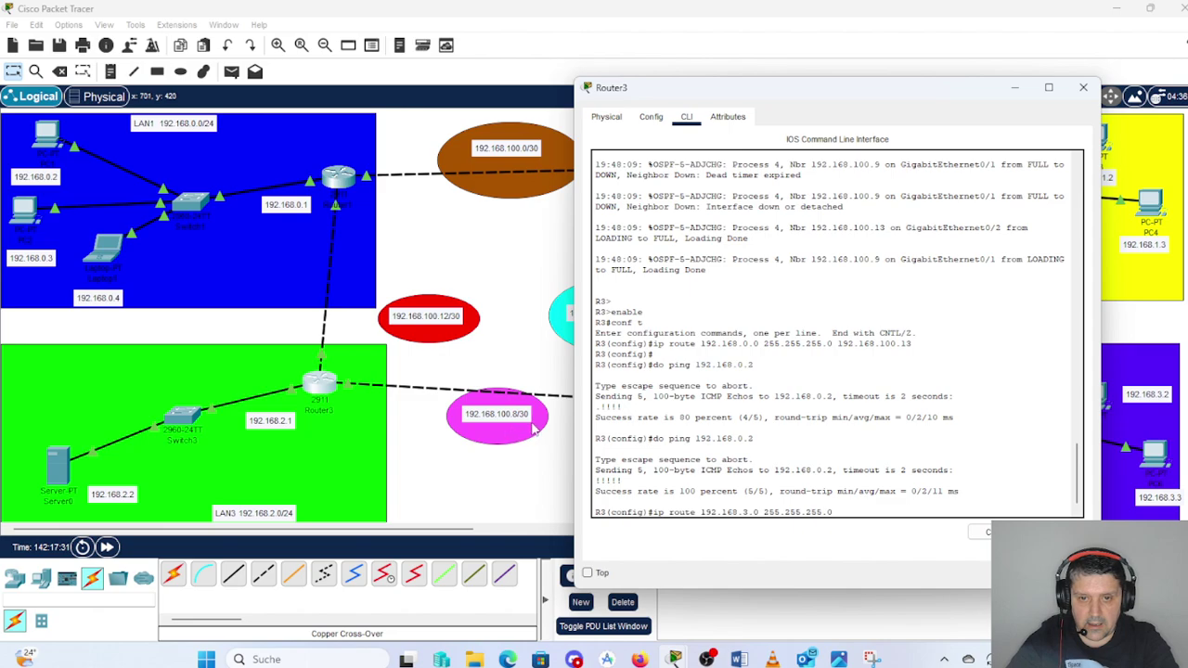
pyautogui.click(1015, 92)
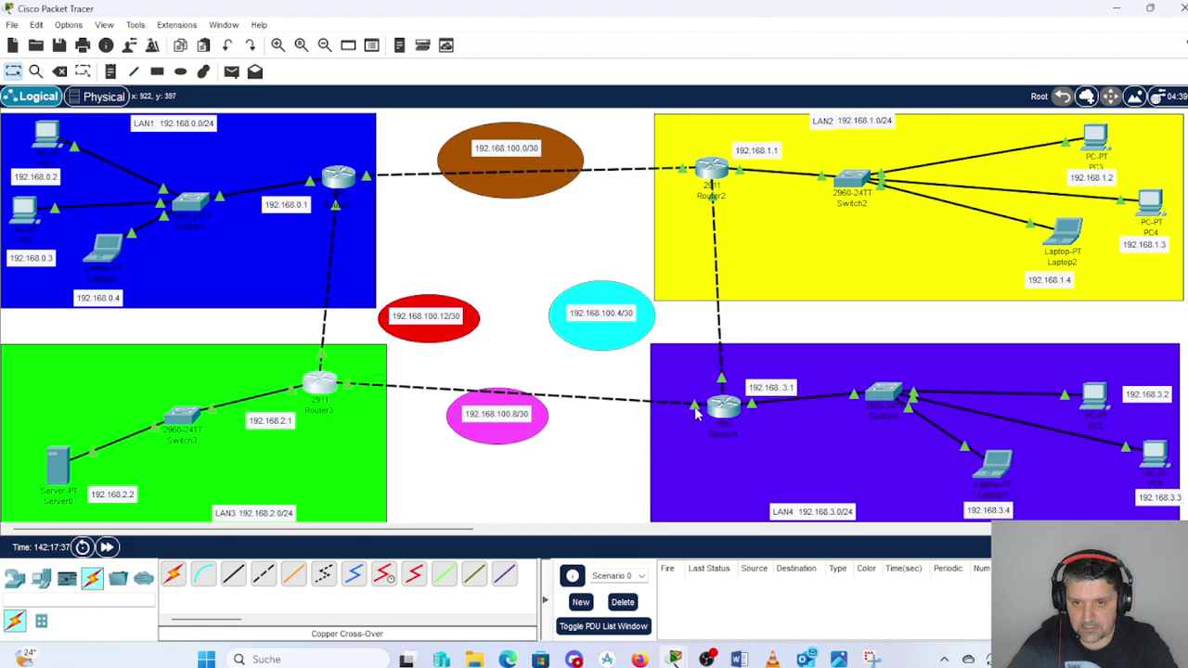
pyautogui.moveTo(721, 414)
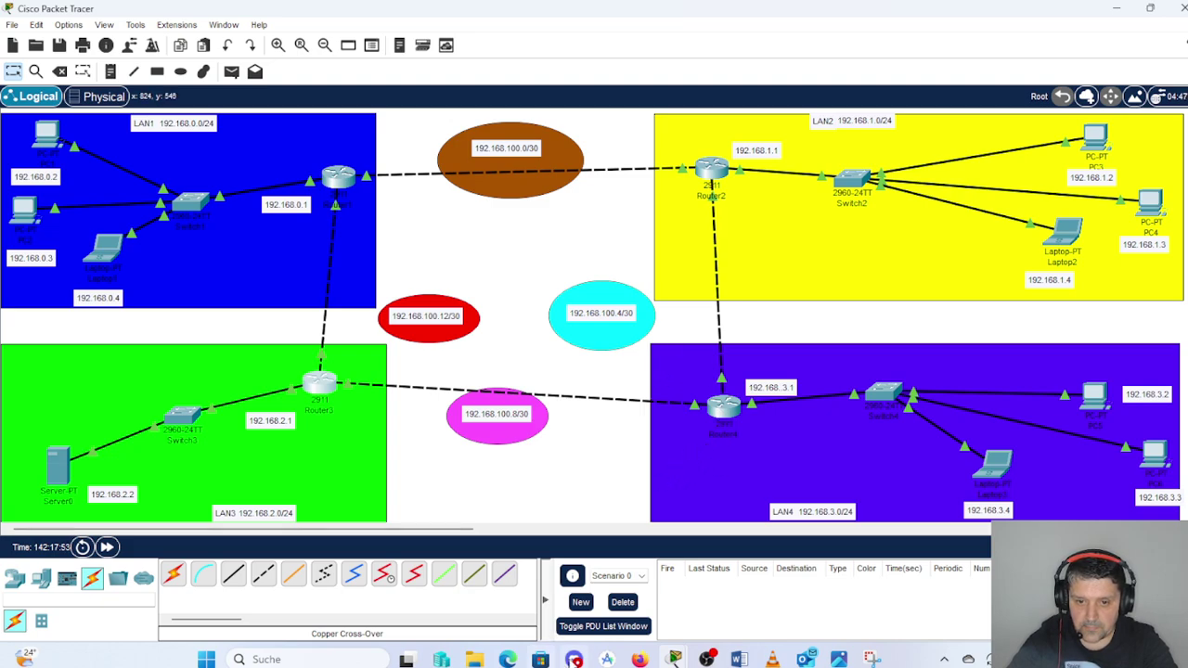
pyautogui.moveTo(674, 659)
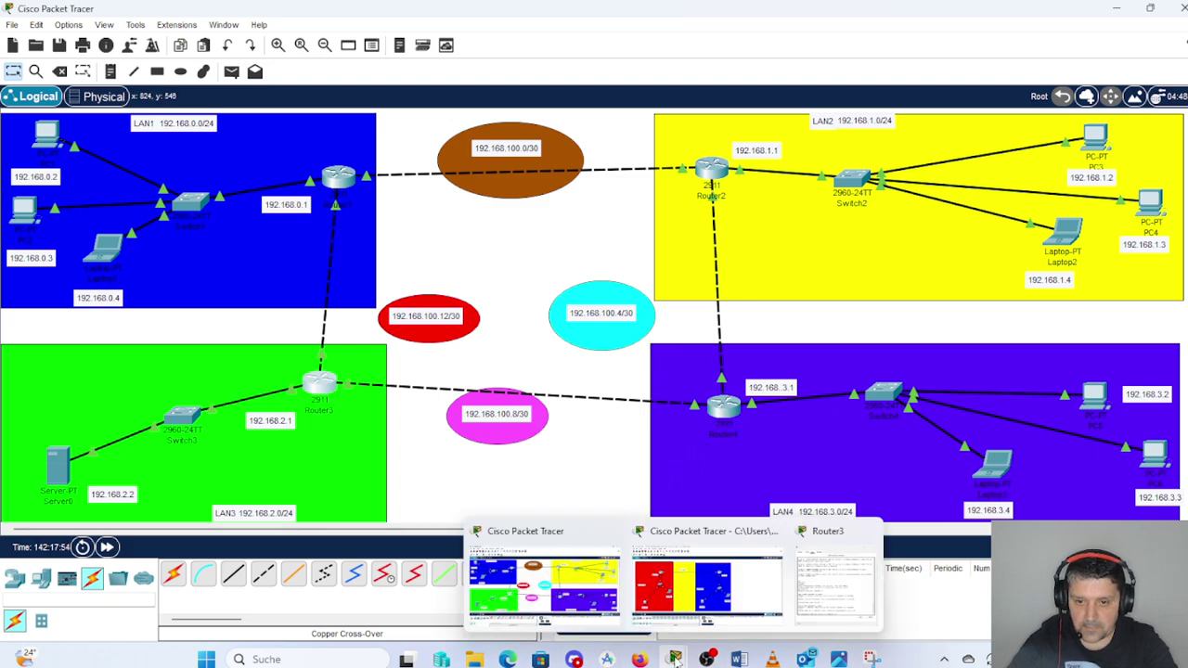
pyautogui.click(823, 578)
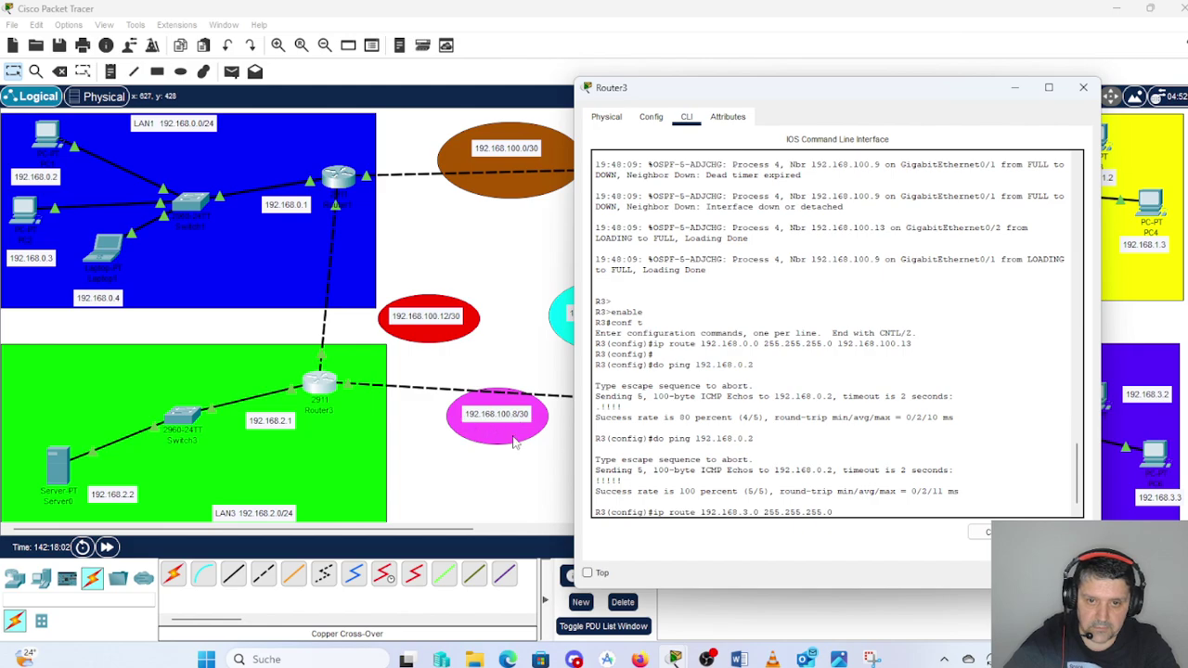
pyautogui.write('1')
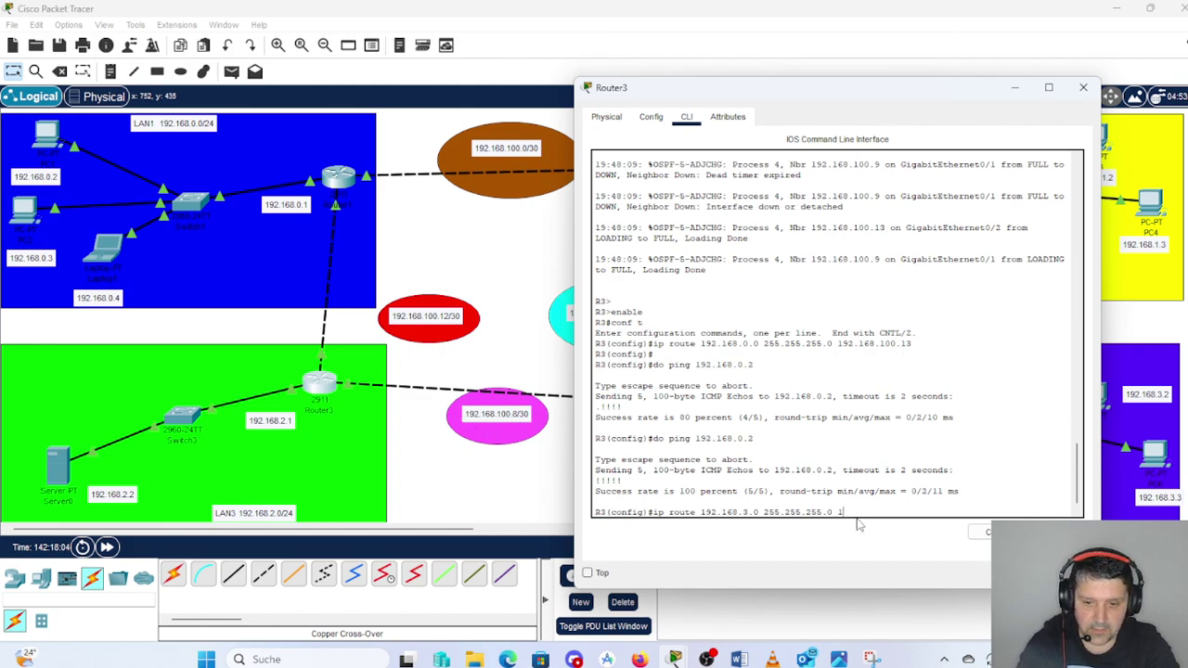
pyautogui.write('92.1')
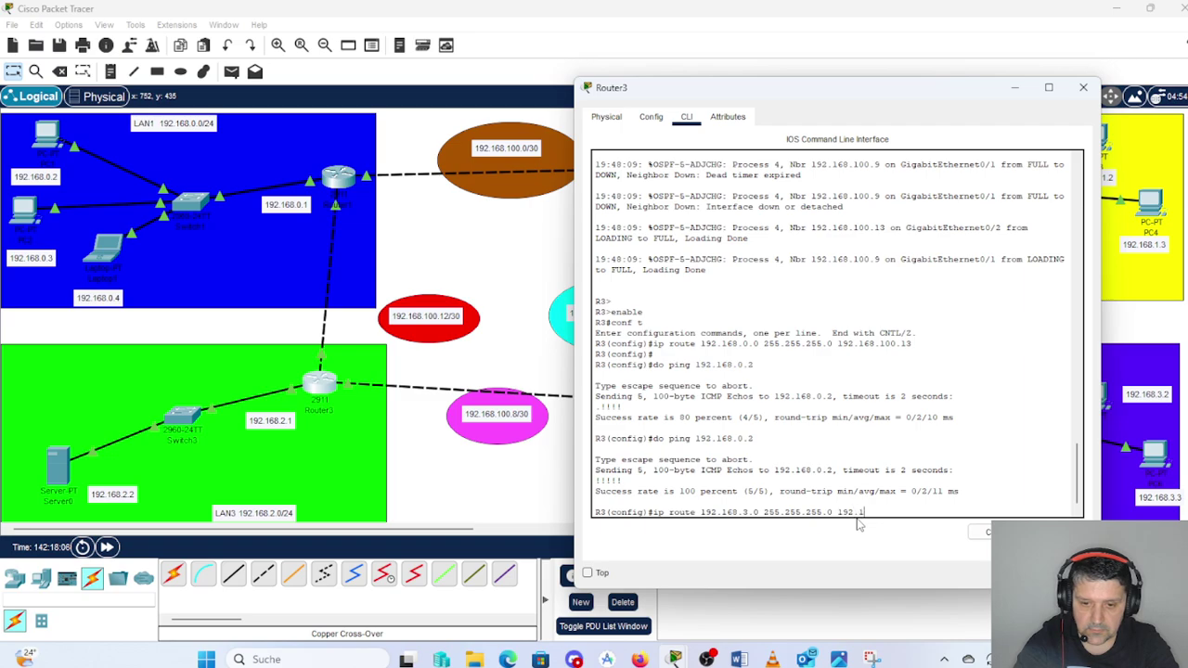
pyautogui.write('68')
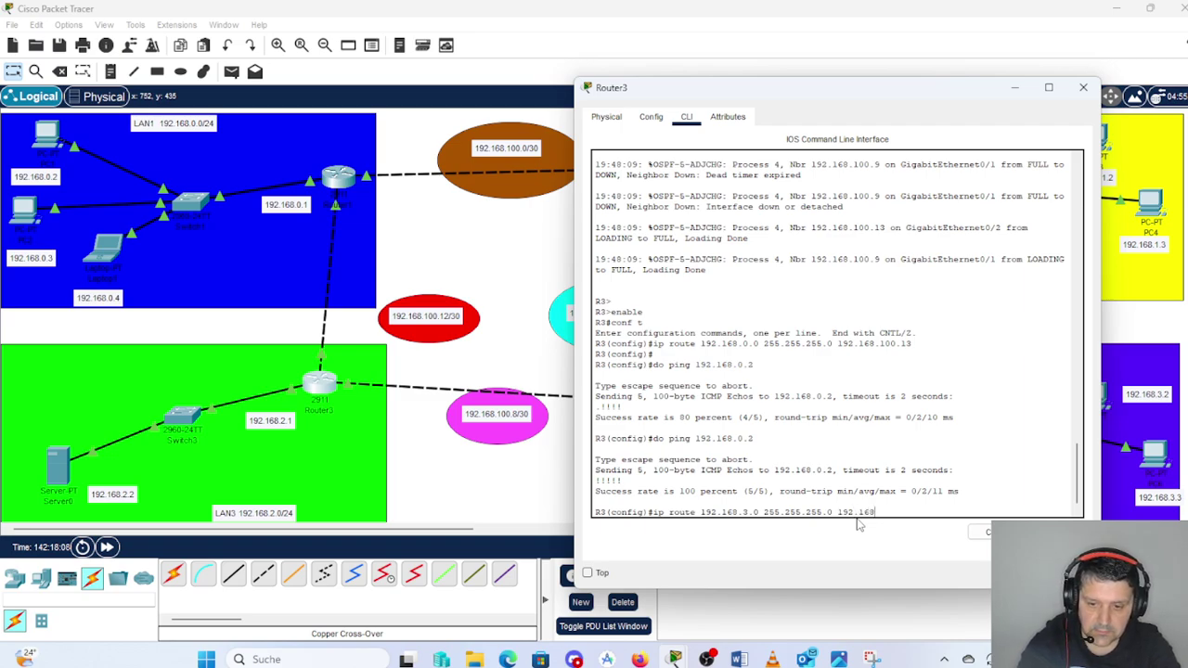
pyautogui.write('.')
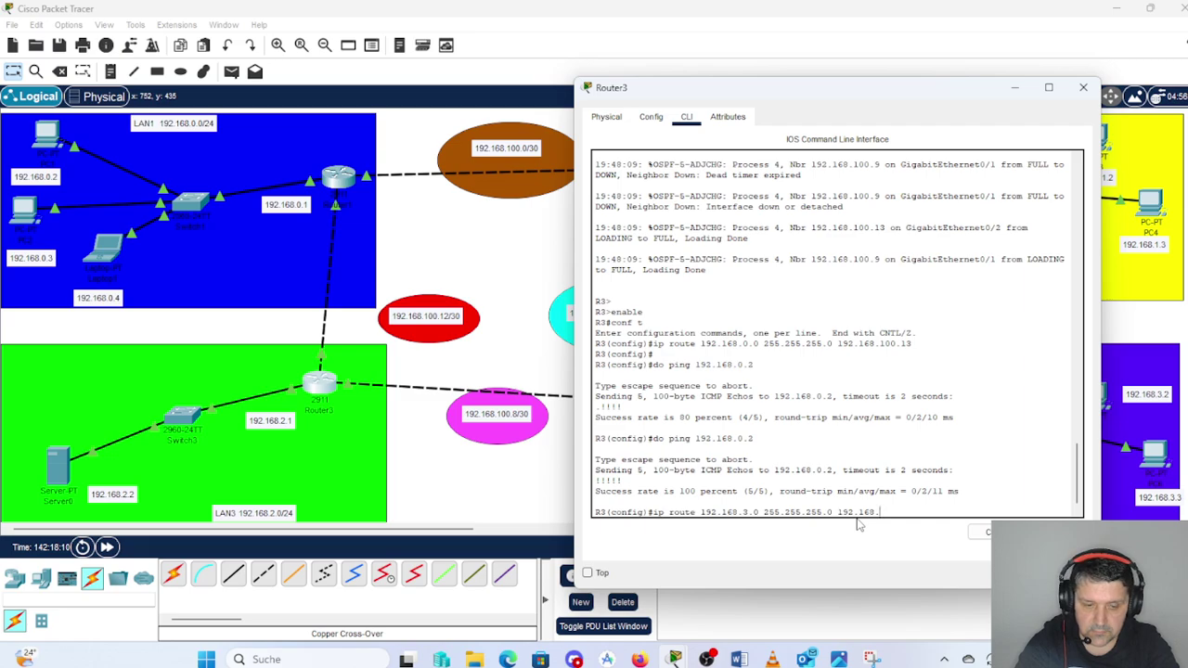
pyautogui.write('100')
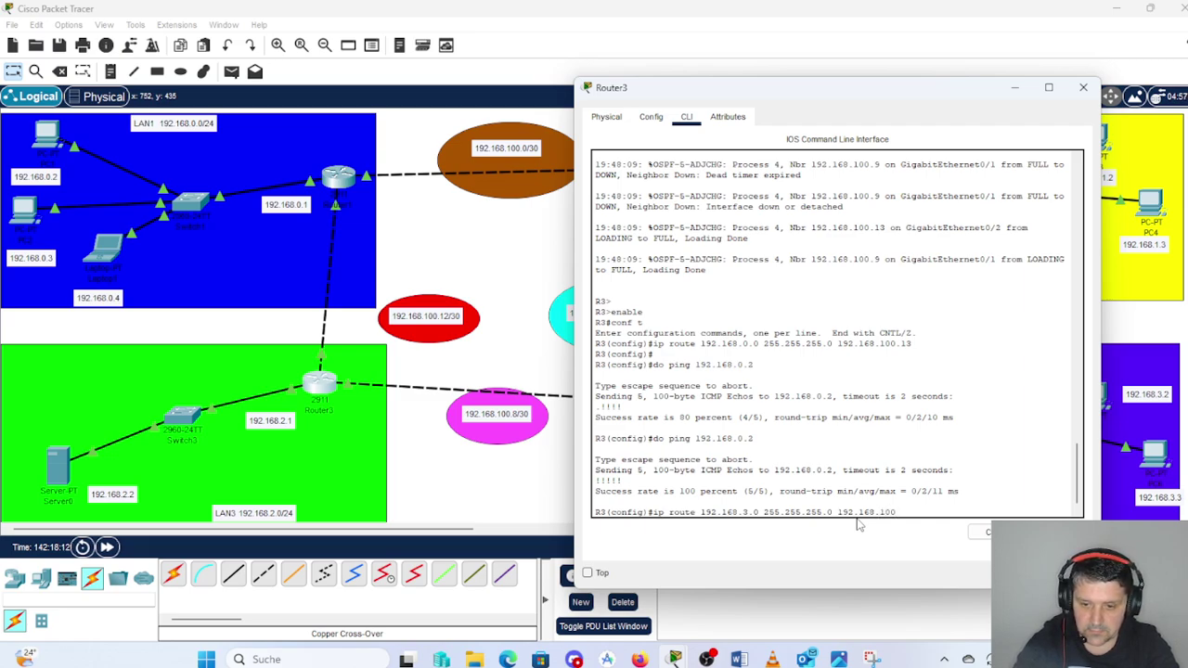
pyautogui.write('.9')
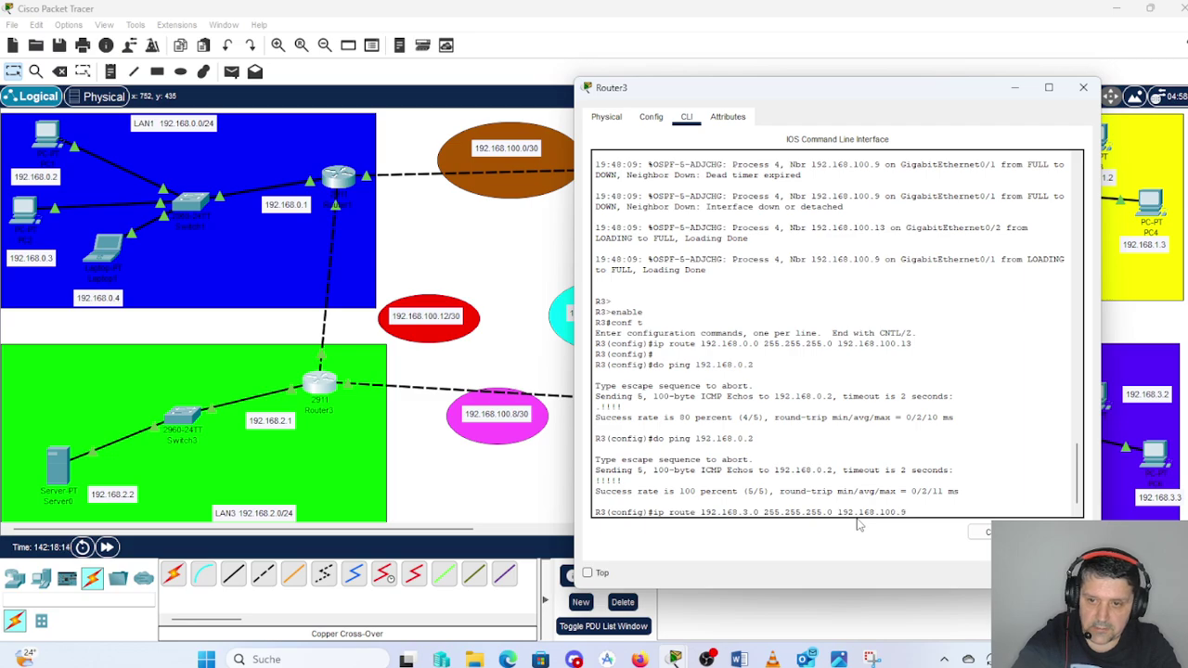
pyautogui.press('Return')
pyautogui.press('Return')
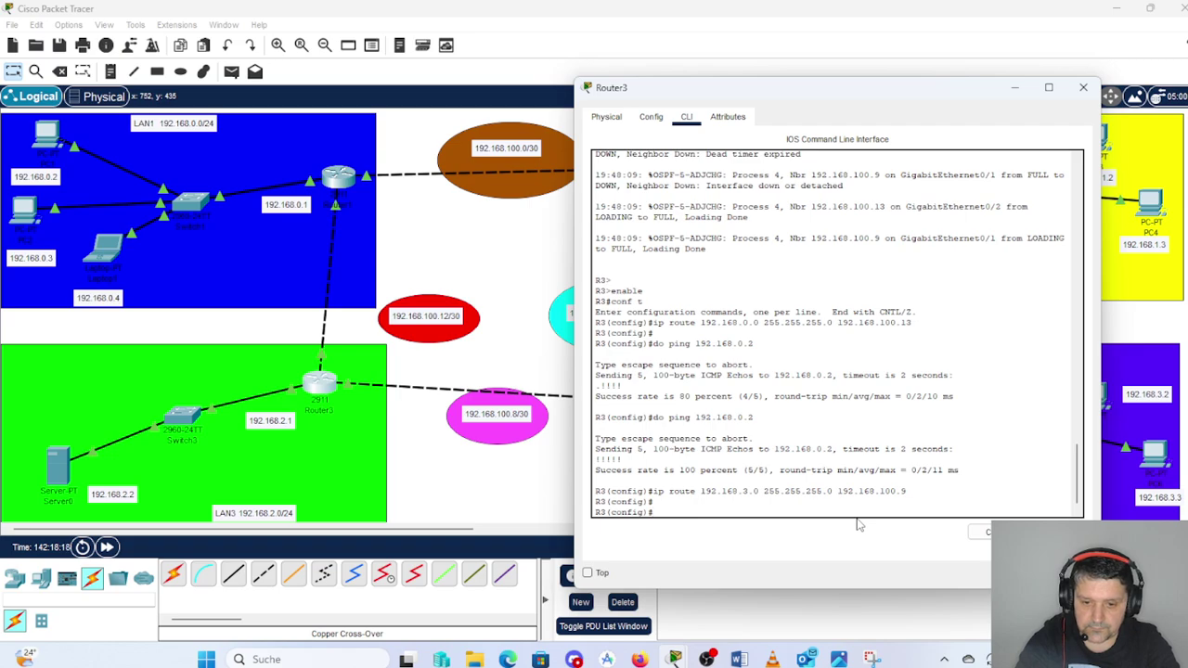
# - Test the LAN4 route by running do ping 192.168.3.4 twice from Router3's configuration mode, and close Router3's window
pyautogui.write('do ping')
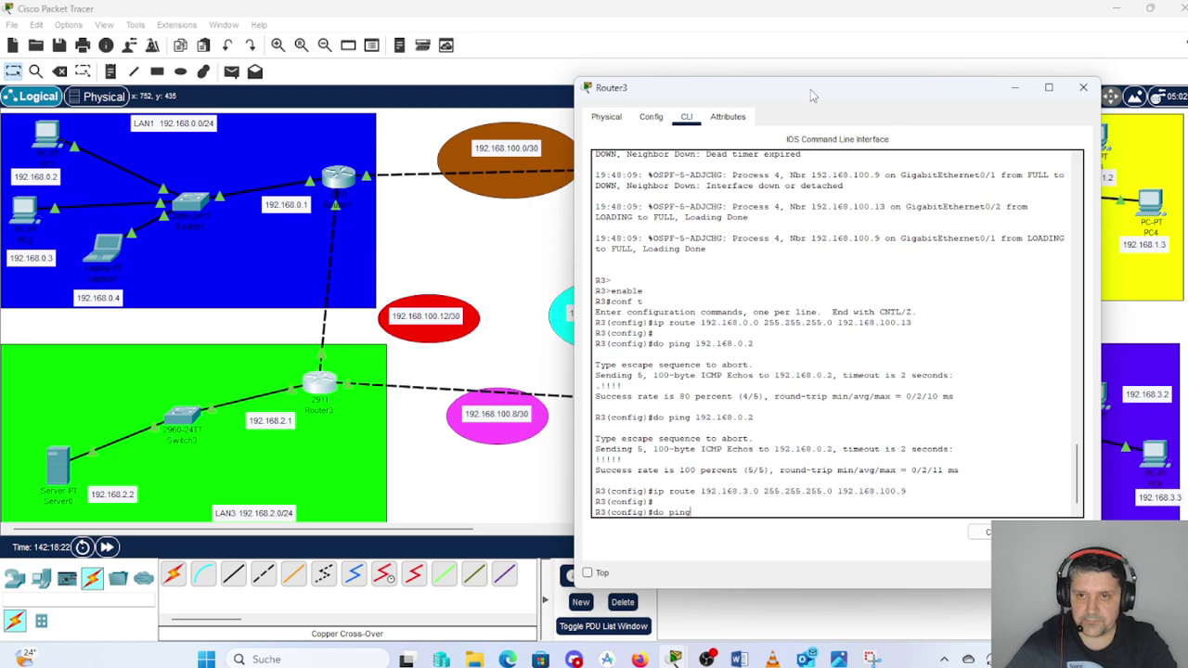
pyautogui.moveTo(813, 93); pyautogui.dragTo(379, 83)
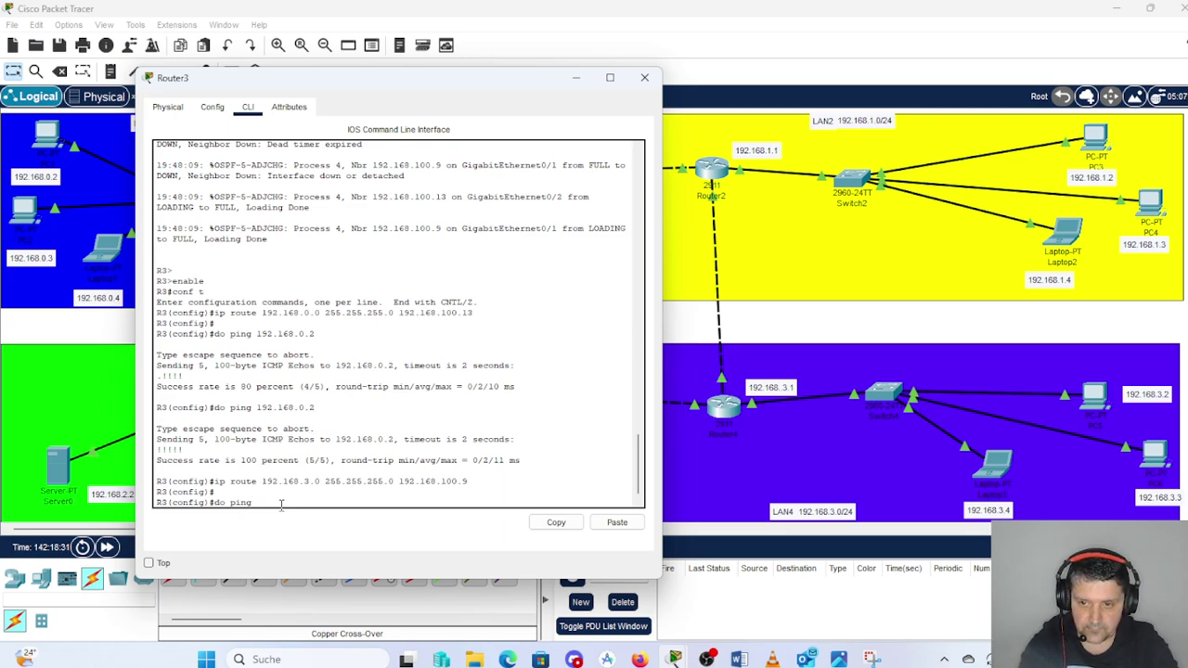
pyautogui.write('192.168')
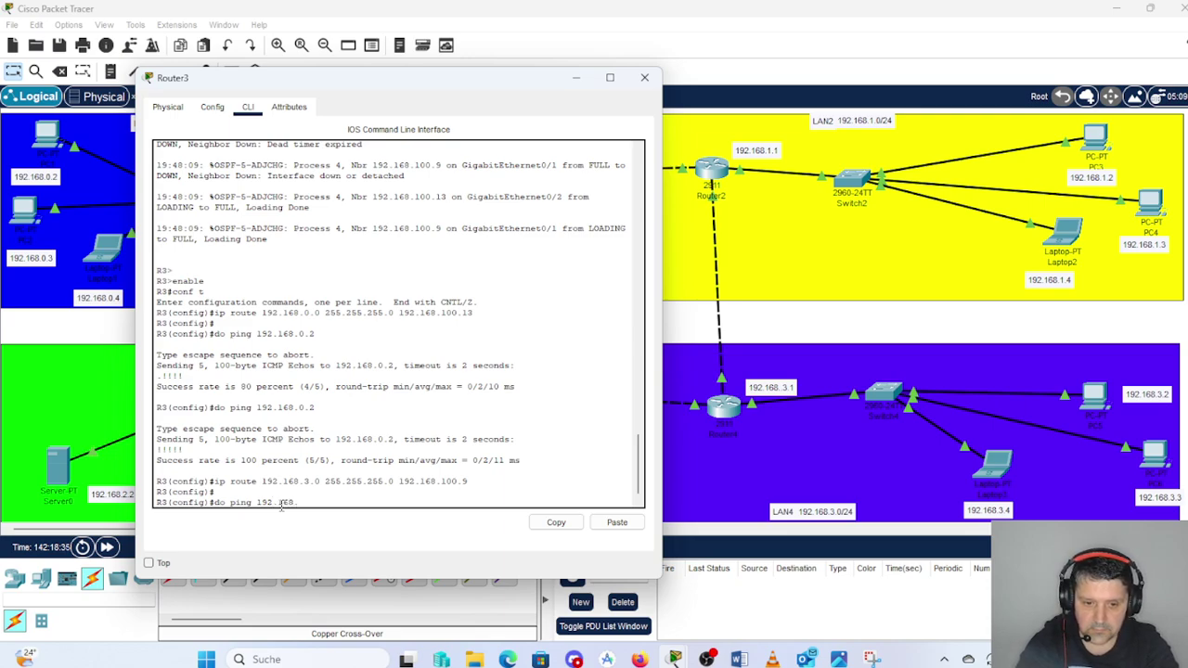
pyautogui.write('.3.4')
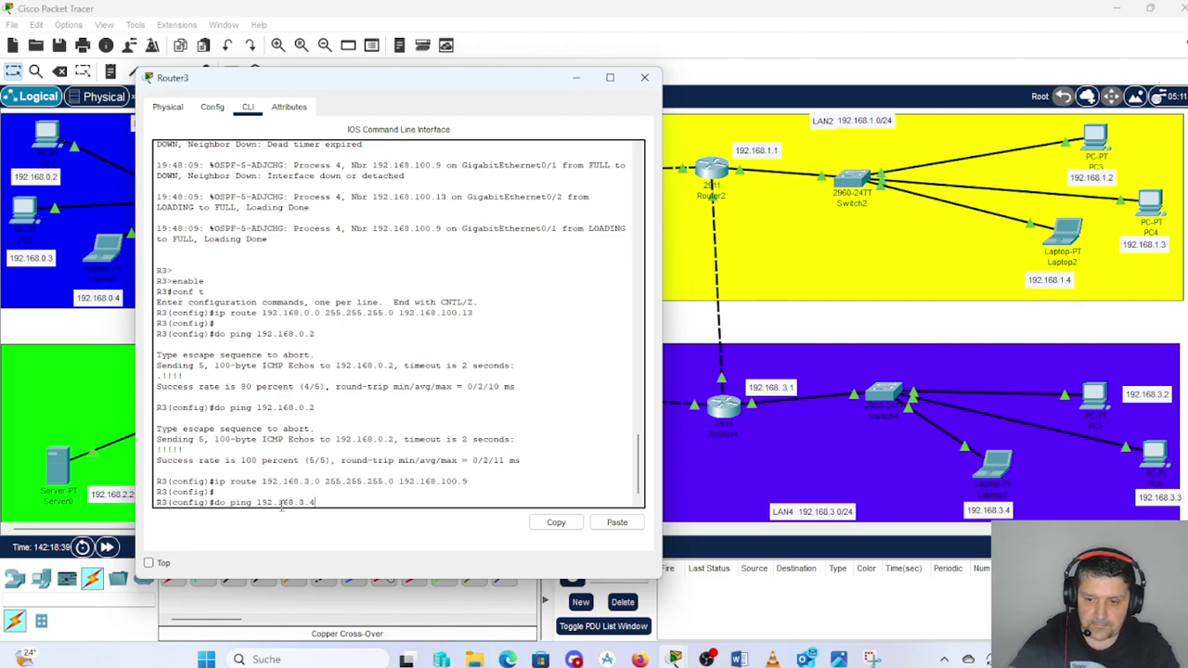
pyautogui.press('Return')
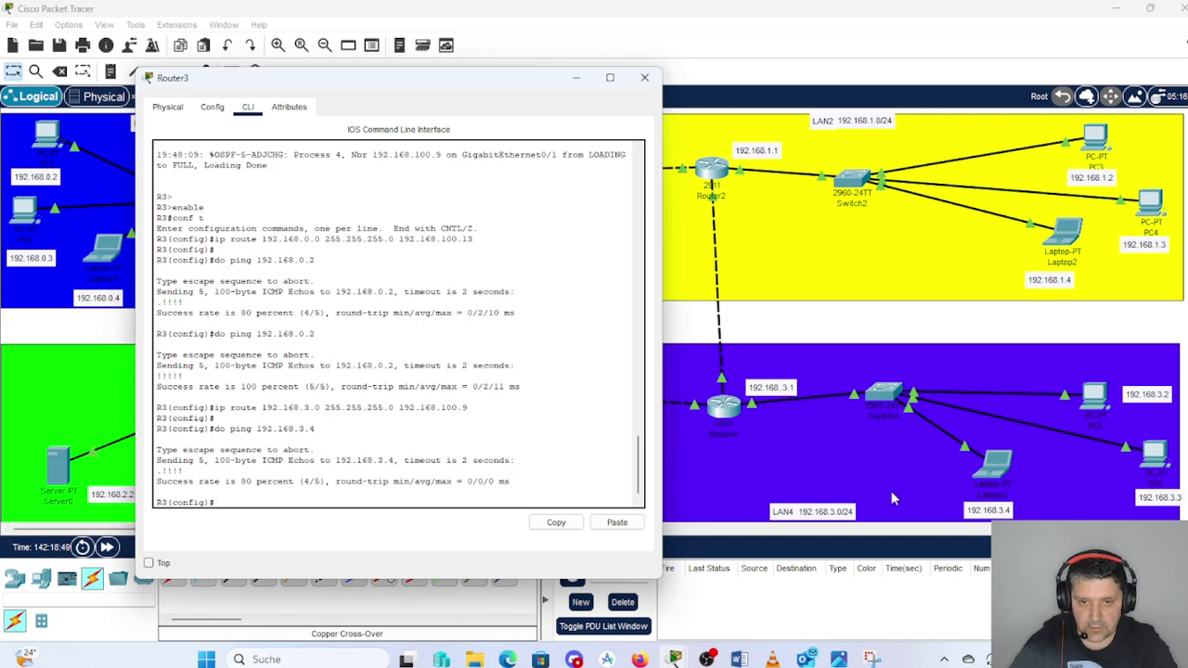
pyautogui.write('do ping 192.168.3.4')
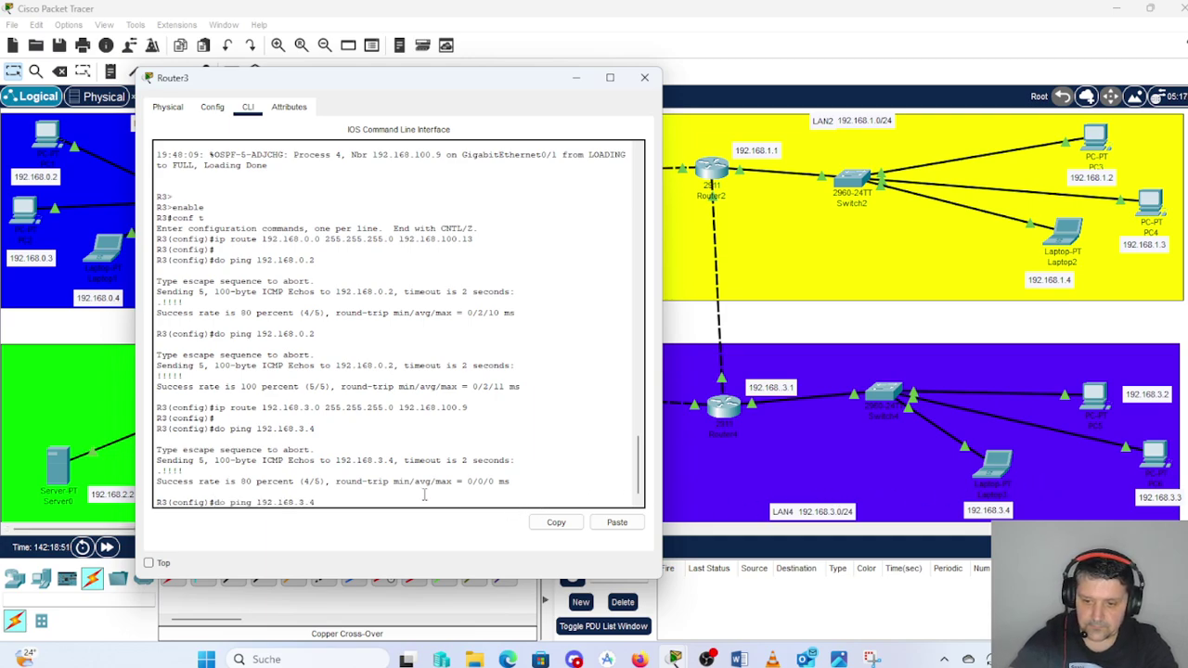
pyautogui.press('Return')
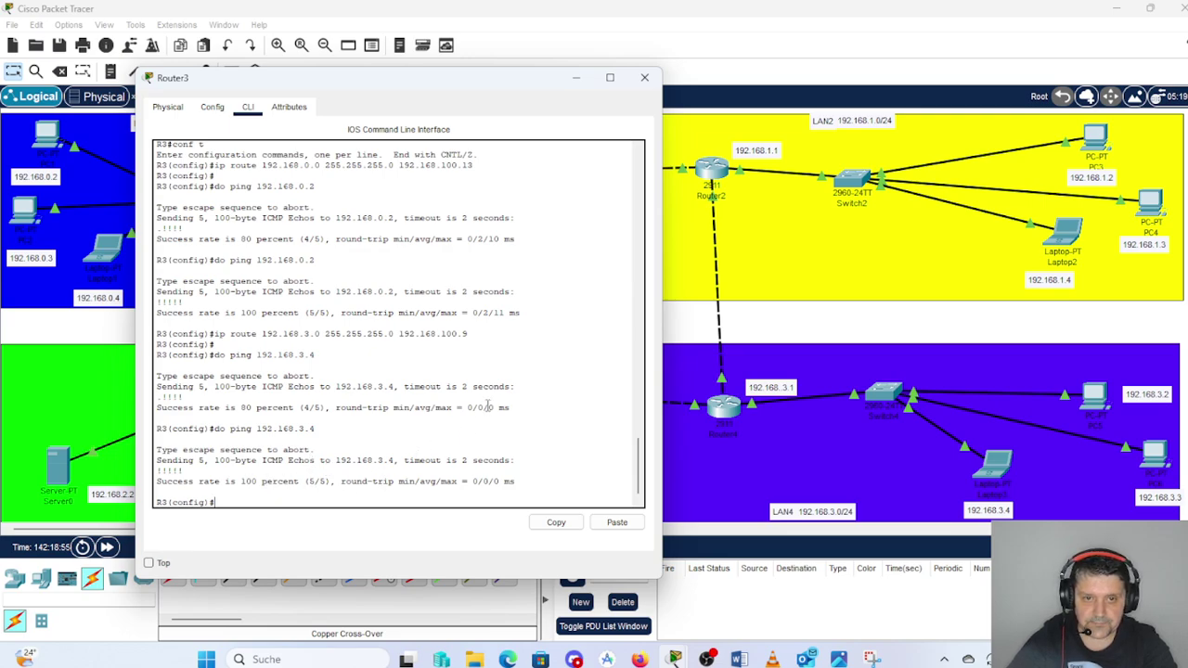
pyautogui.click(645, 81)
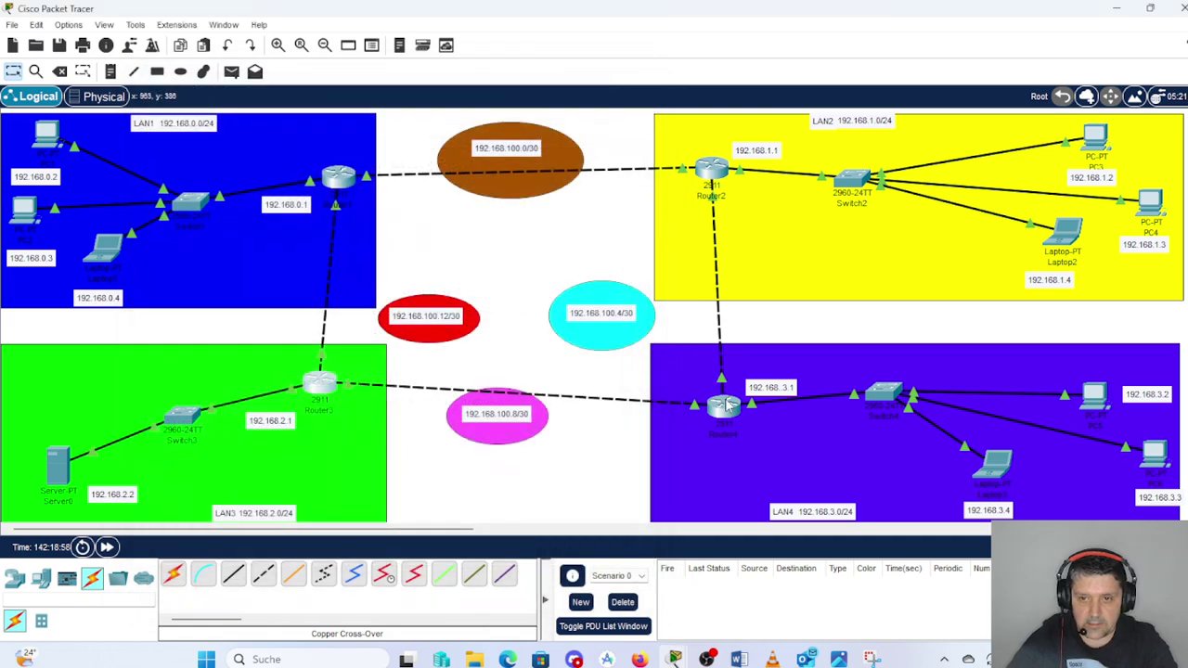
# - Open Router4's command line and enter privileged mode with enable
pyautogui.click(726, 411)
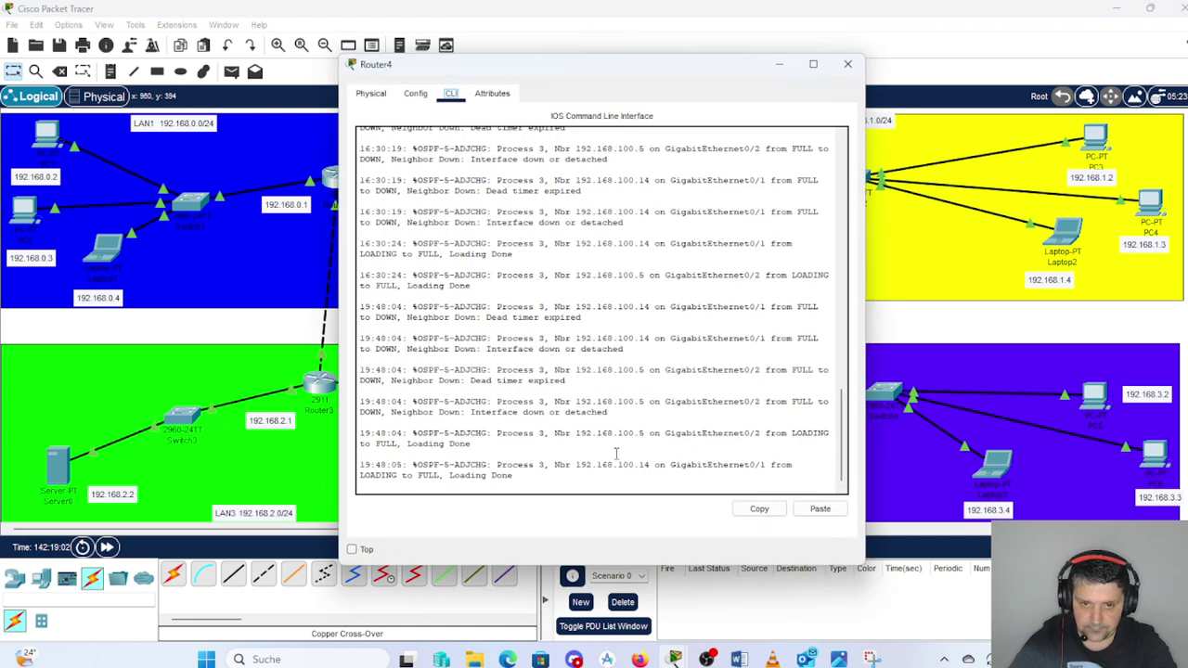
pyautogui.click(563, 472)
pyautogui.press('Return')
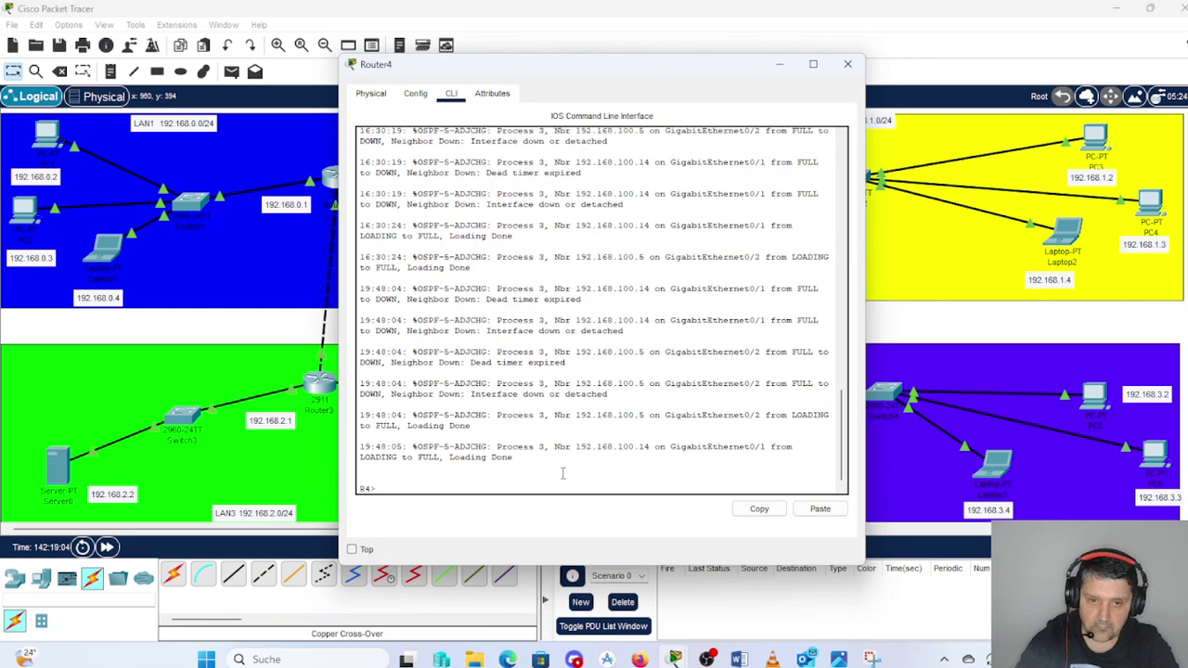
pyautogui.write('enab')
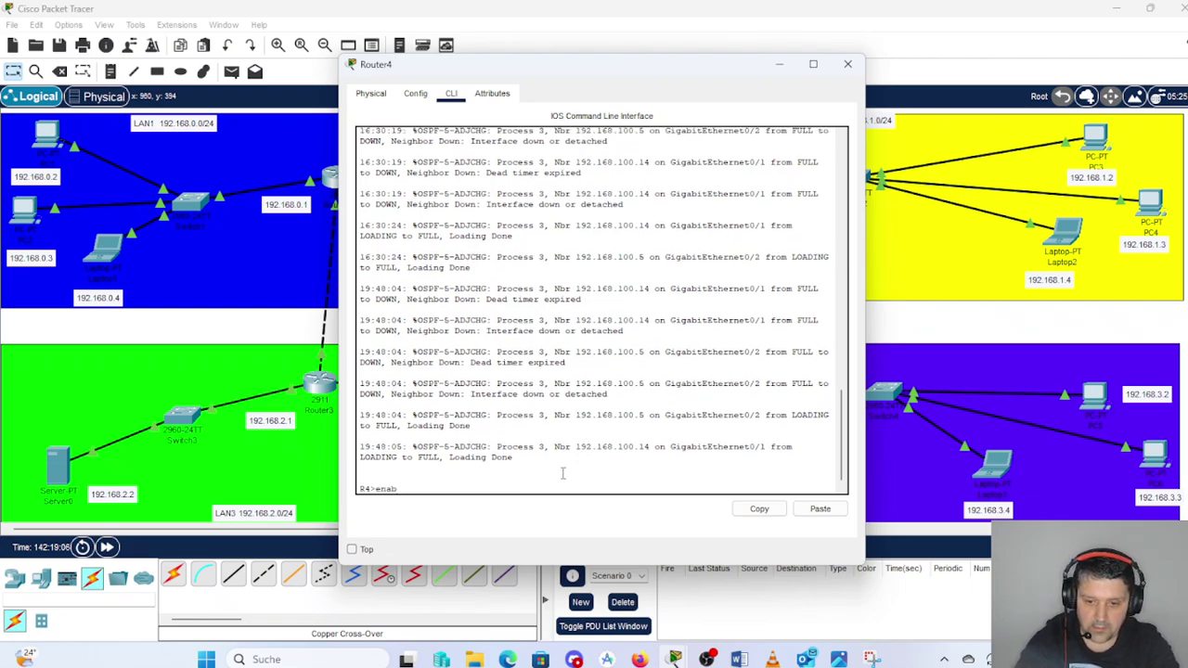
pyautogui.write('le')
pyautogui.press('Return')
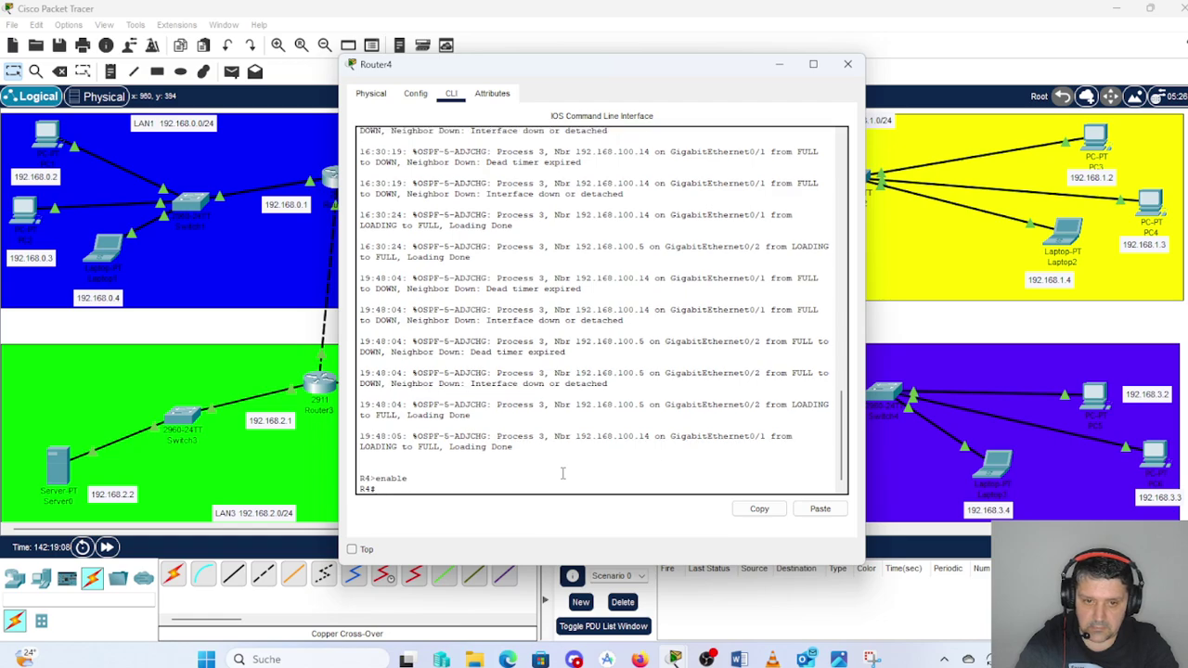
# - Enter Router4's global configuration mode with conf t
pyautogui.write('conf')
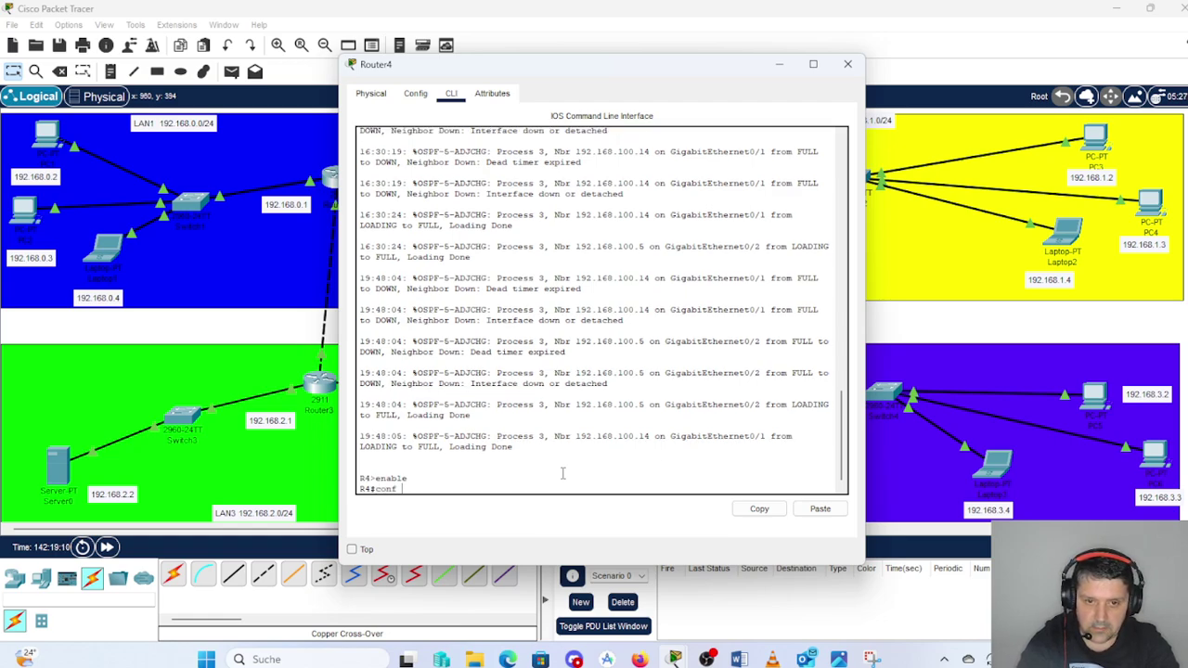
pyautogui.write(' t')
pyautogui.press('Return')
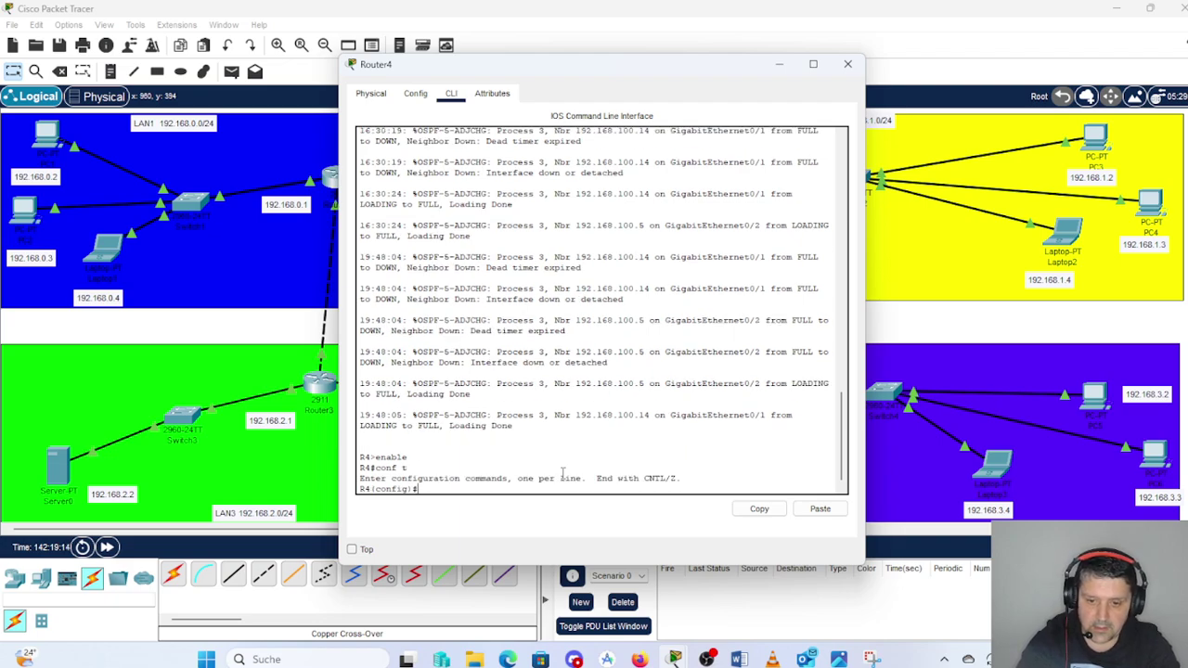
# - Uncover LAN2 and Router4 in the topology, and begin Router4's static route to LAN2 with ip route 192.168.1.0 255.255.255.0
pyautogui.moveTo(659, 67); pyautogui.dragTo(444, 53)
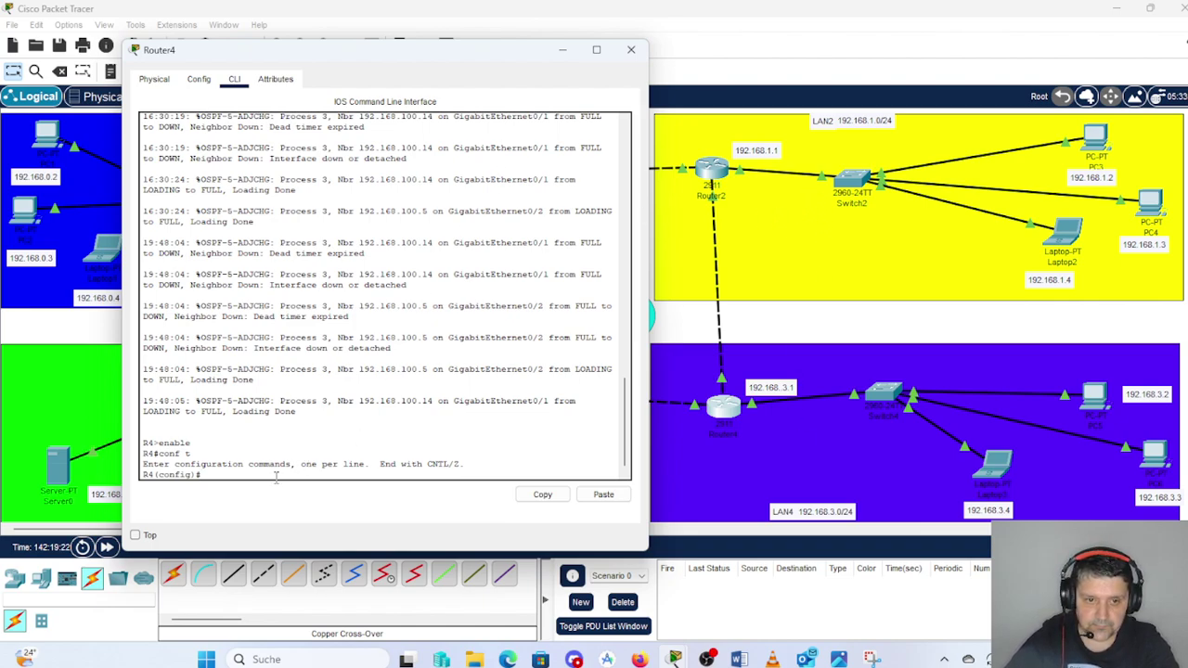
pyautogui.write('ip r')
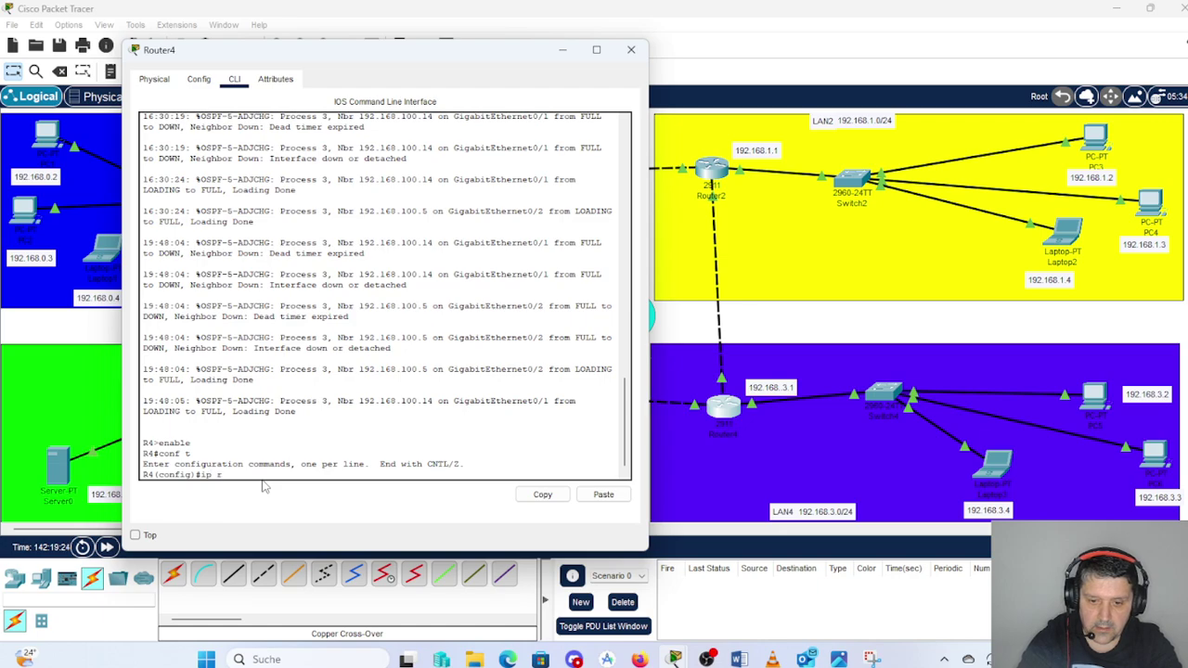
pyautogui.write('oute')
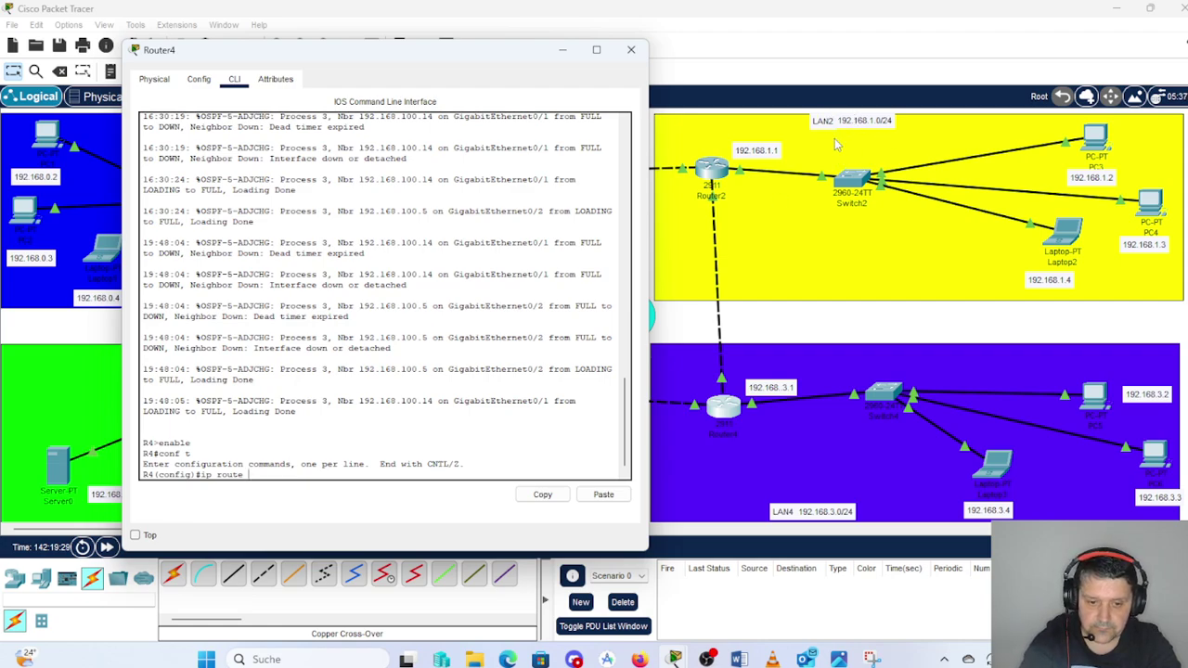
pyautogui.write(' 192')
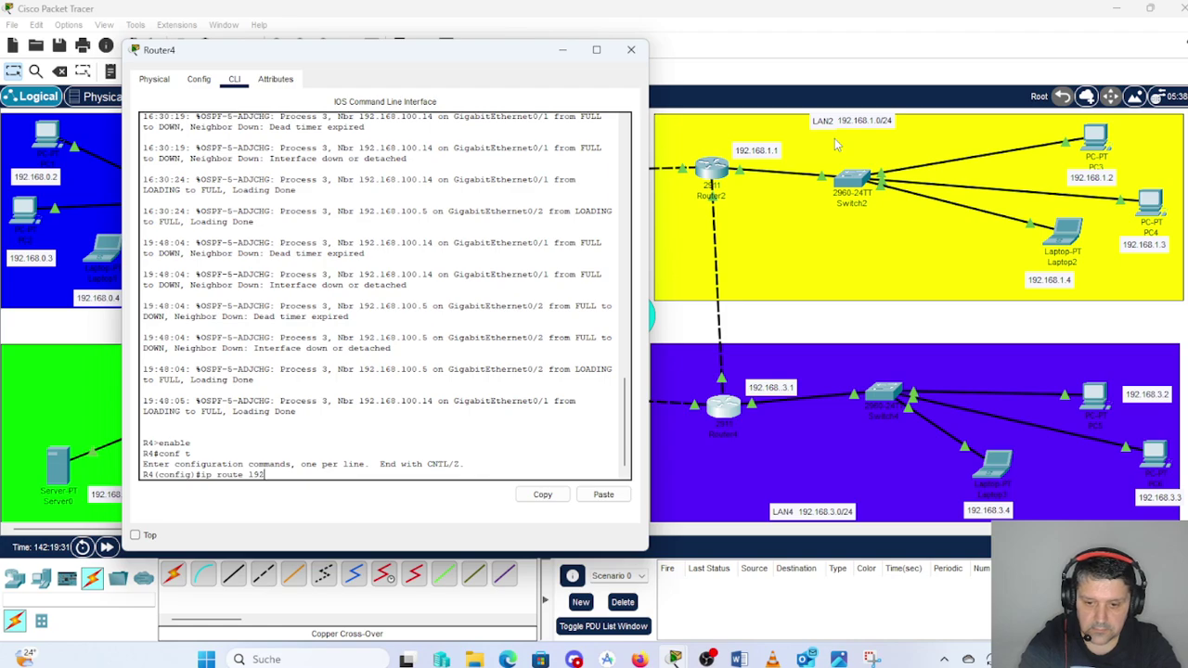
pyautogui.write('.168')
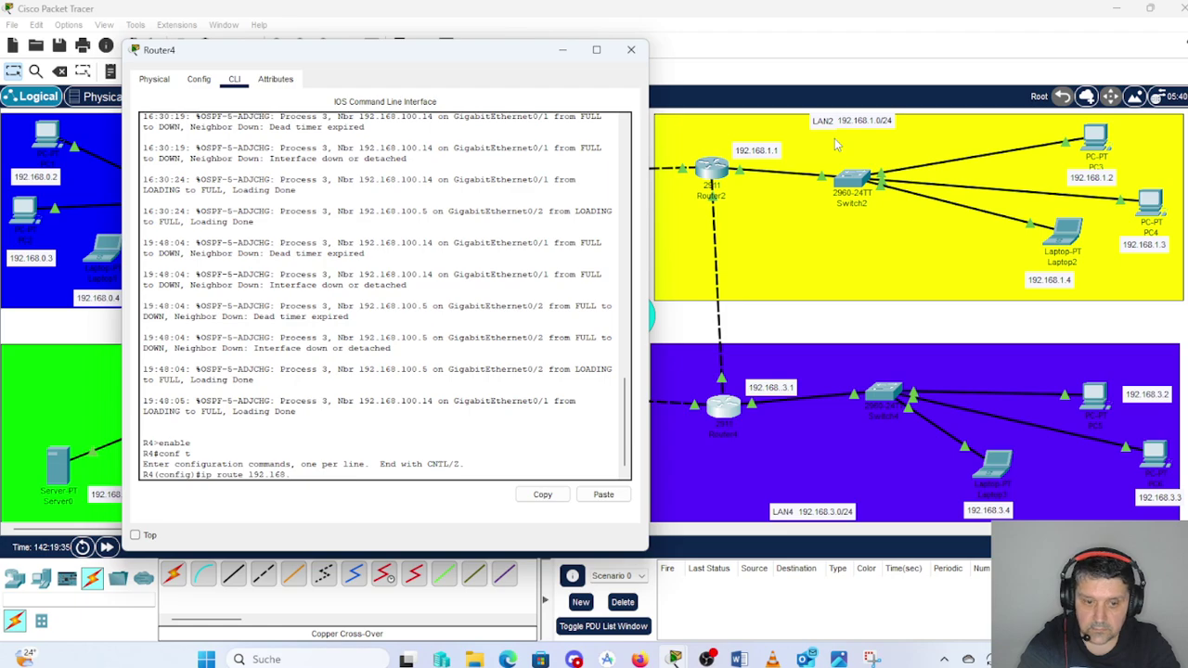
pyautogui.write('.1')
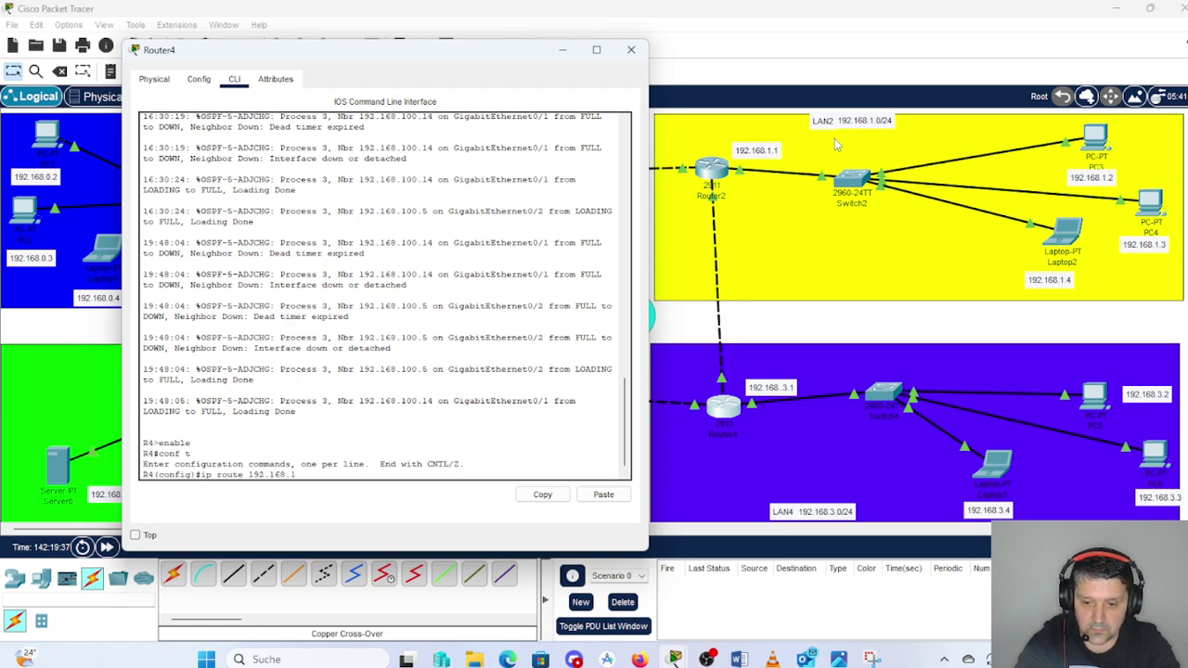
pyautogui.write('.')
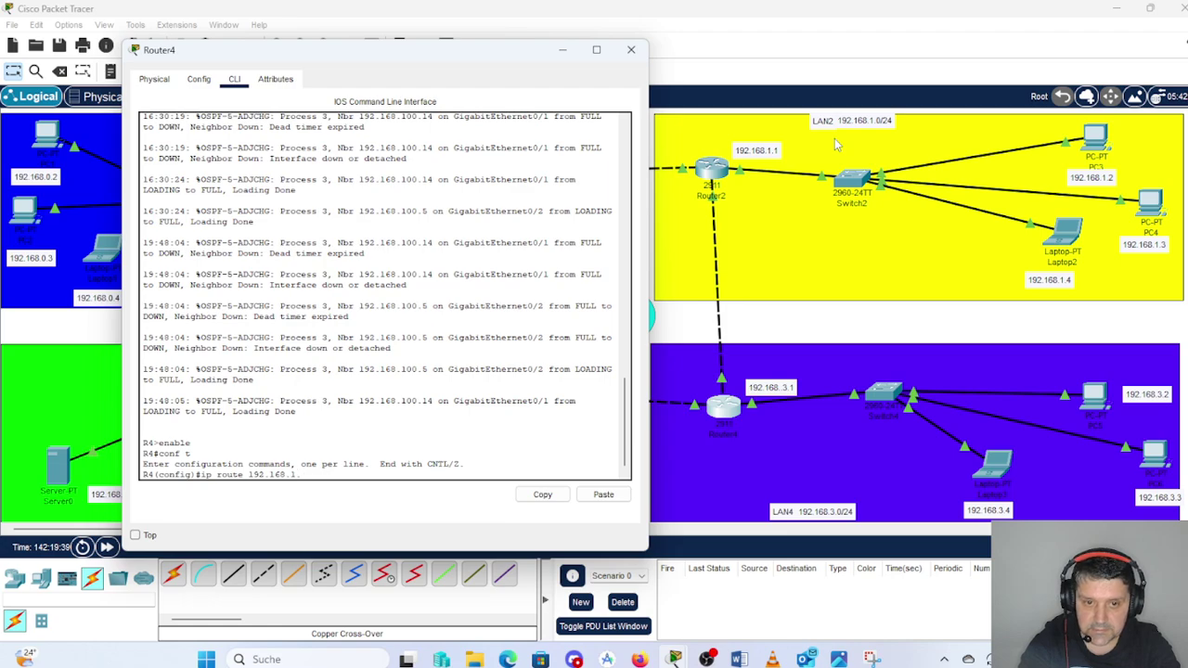
pyautogui.write('0')
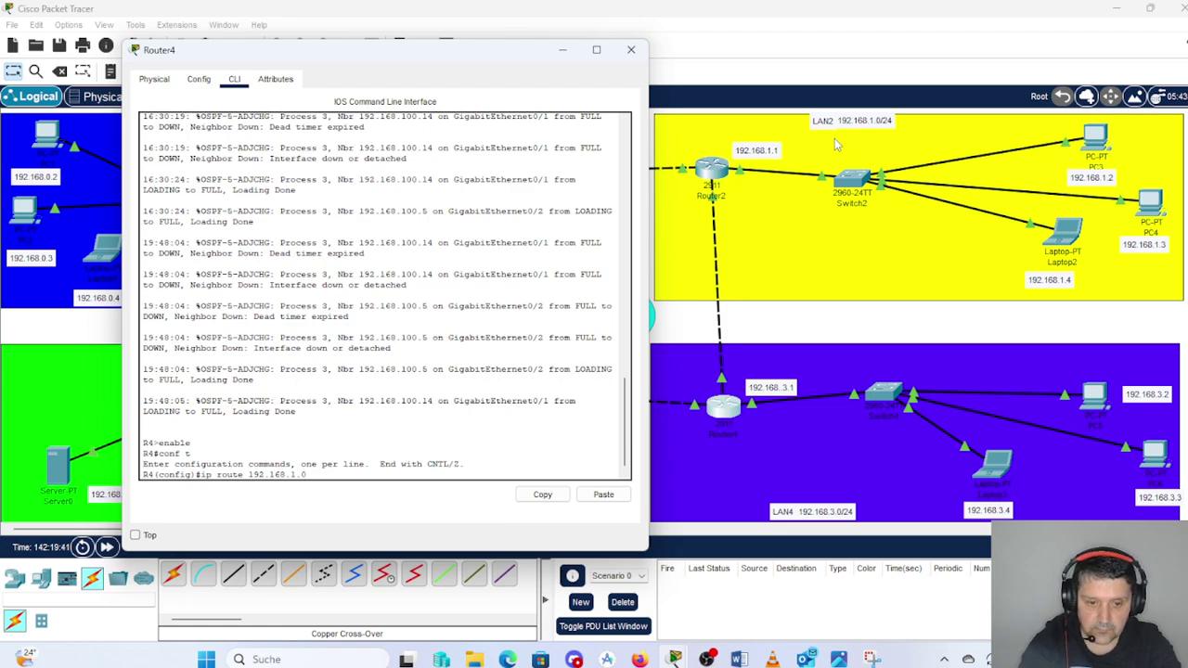
pyautogui.write(' 255')
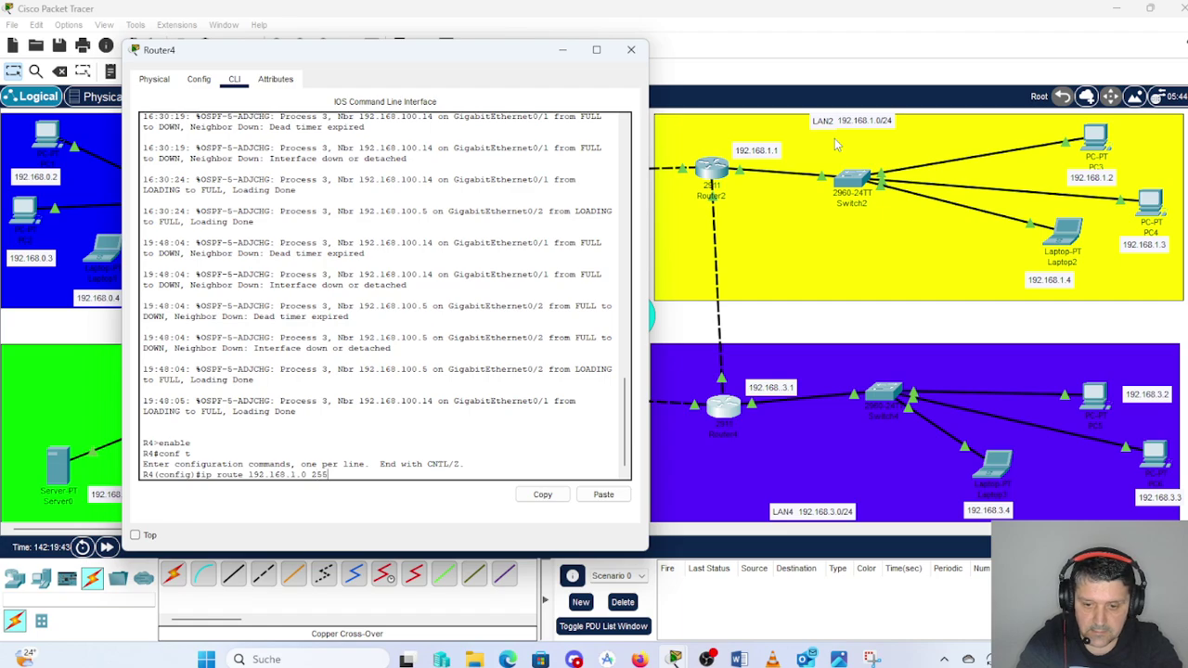
pyautogui.write('.255.25')
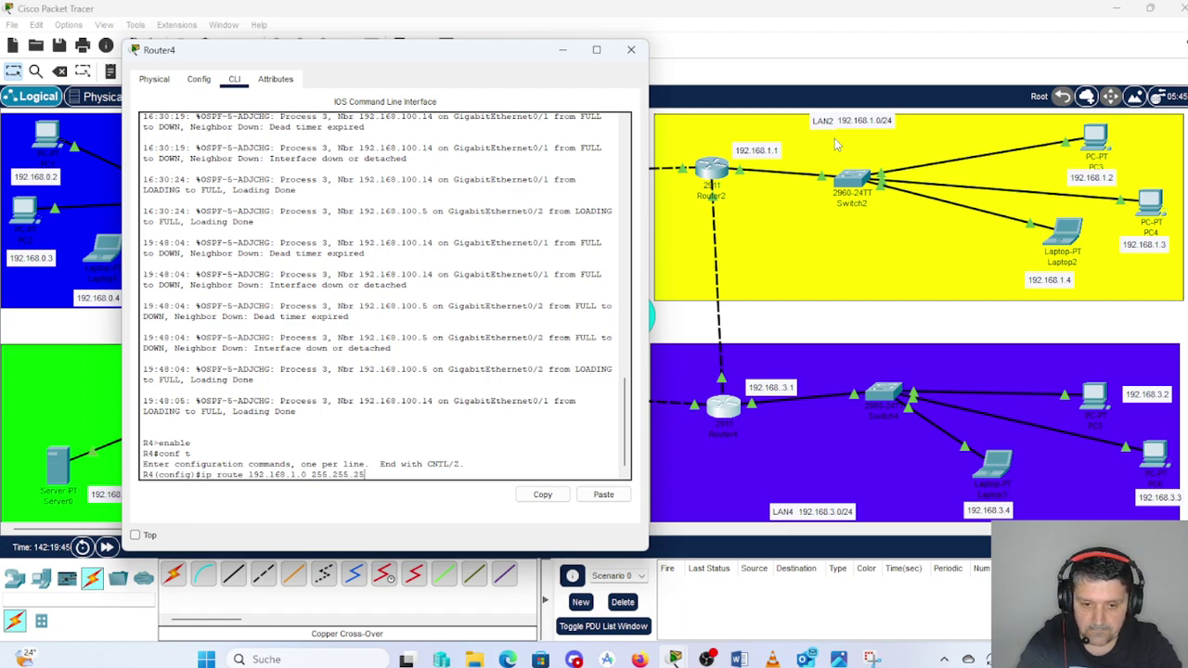
pyautogui.write('5.0')
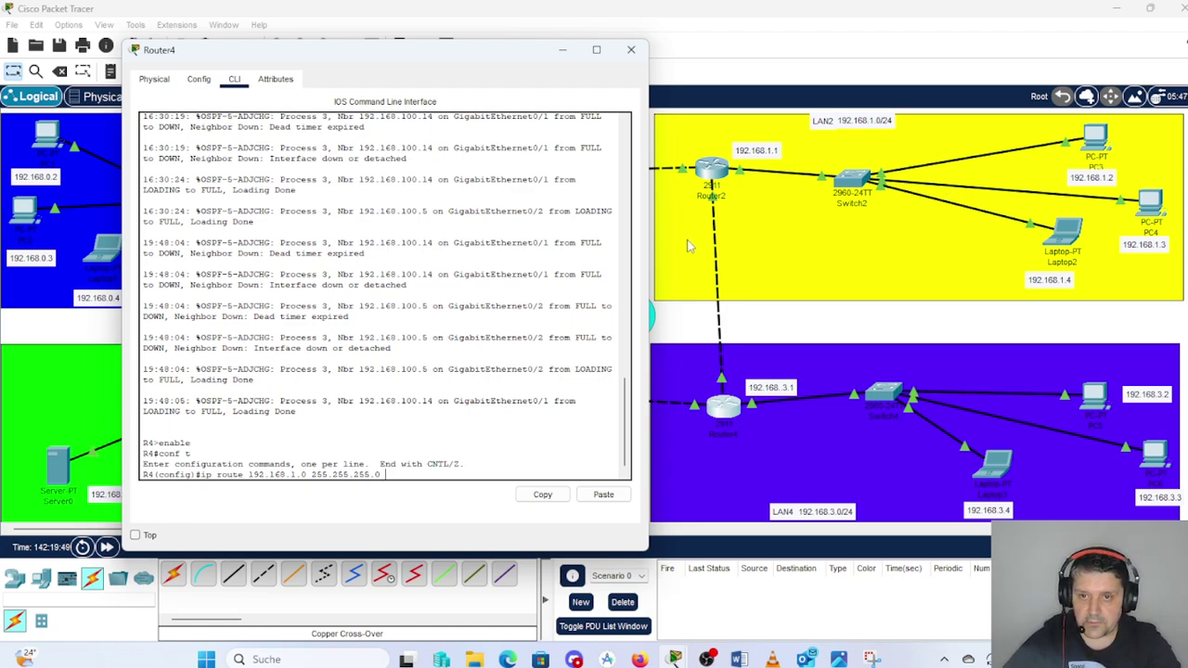
# - Uncover the Router2–Router4 link network in the topology, and complete Router4's LAN2 route with next hop 192.168.100.5
pyautogui.moveTo(442, 54); pyautogui.dragTo(351, 46)
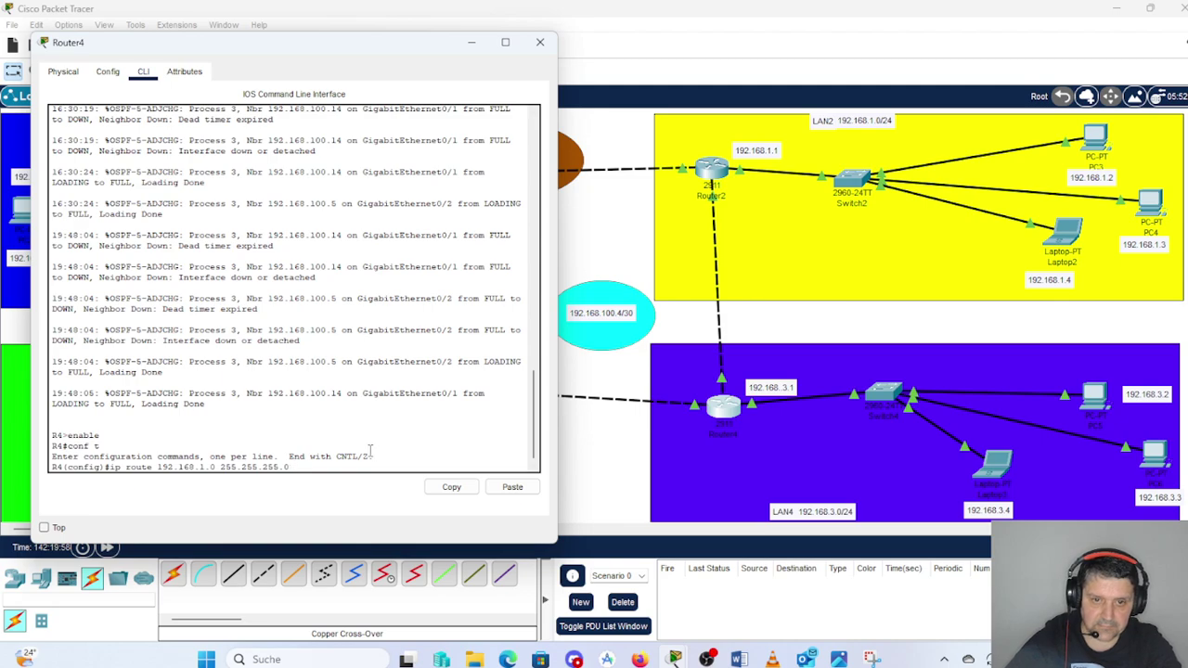
pyautogui.write('192.1')
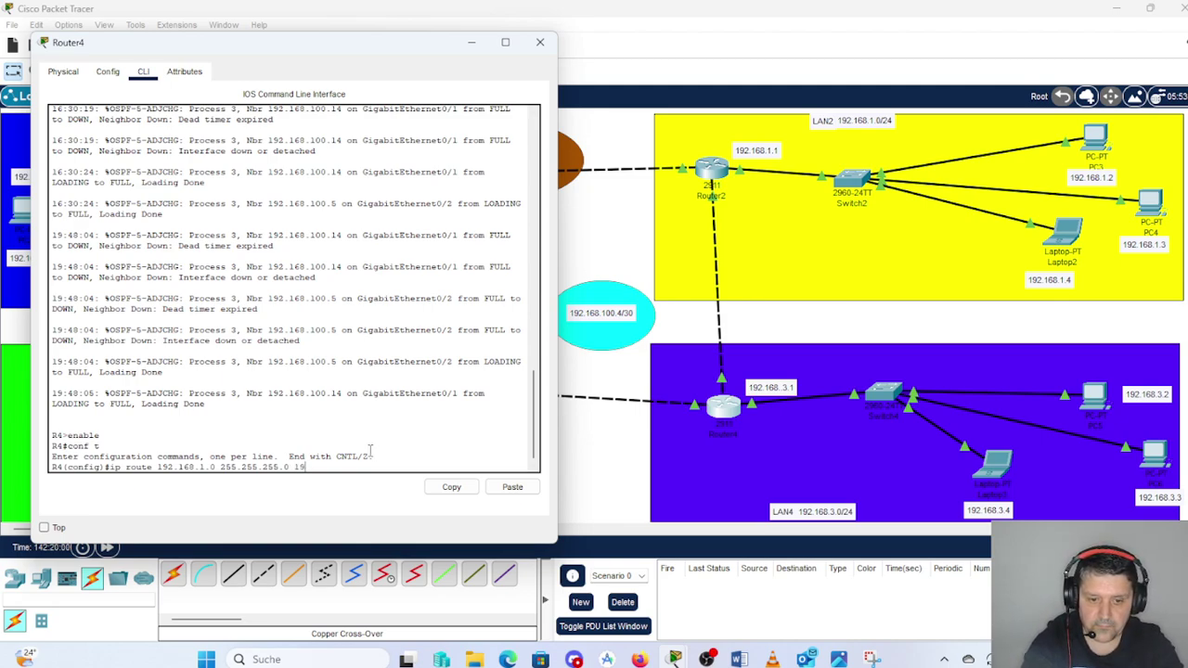
pyautogui.write('6')
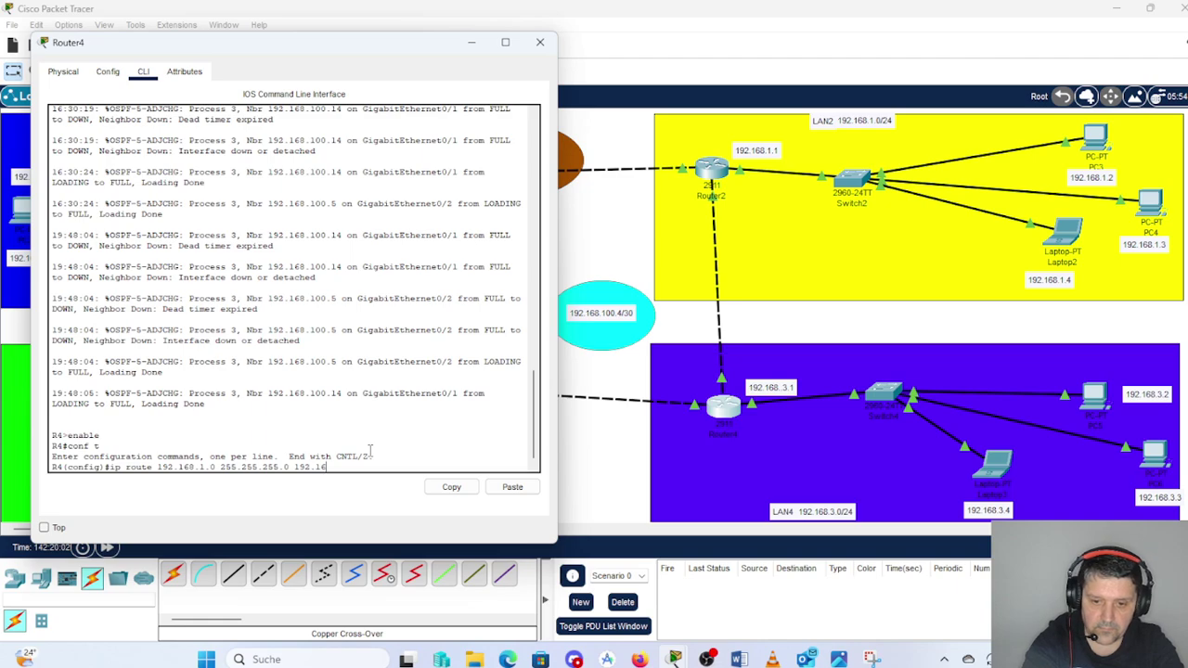
pyautogui.write('8.100.5')
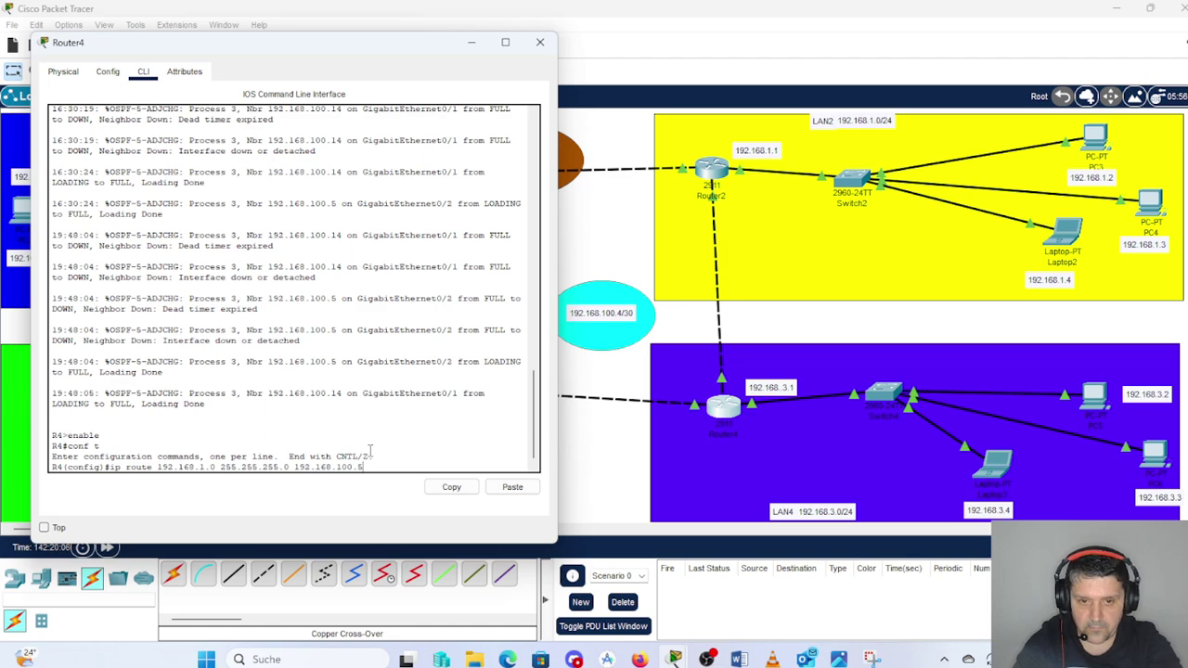
pyautogui.press('Return')
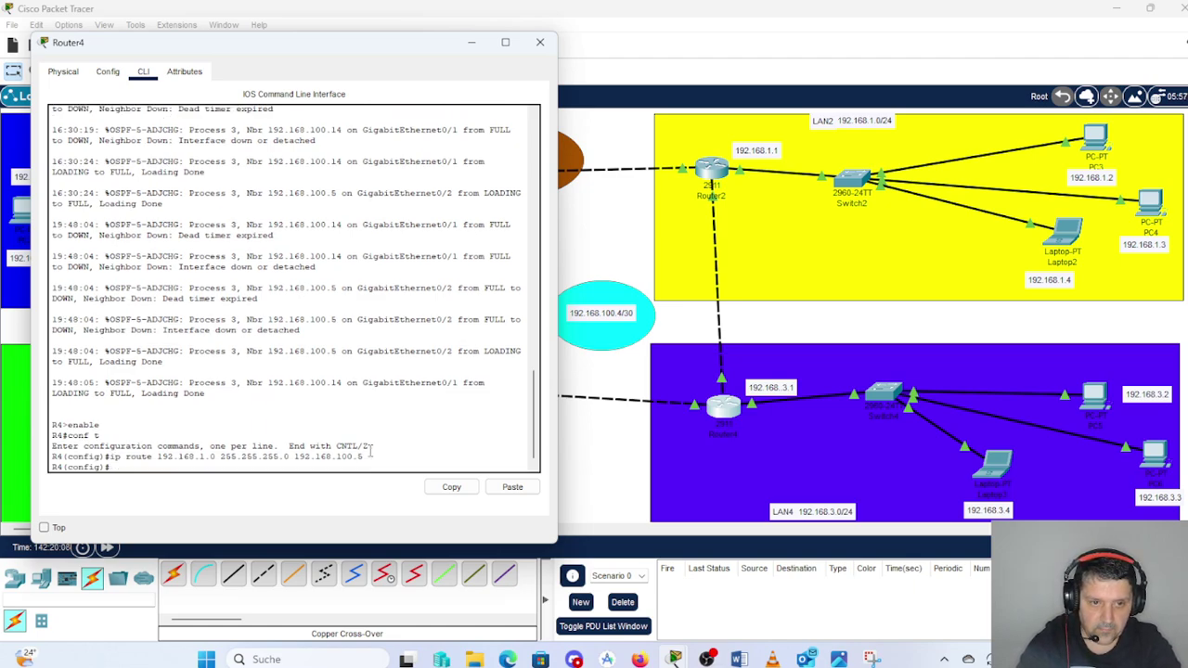
pyautogui.press('Return')
# - Test the LAN2 route by running do ping 192.168.1.3 twice from Router4's configuration mode
pyautogui.write('do ')
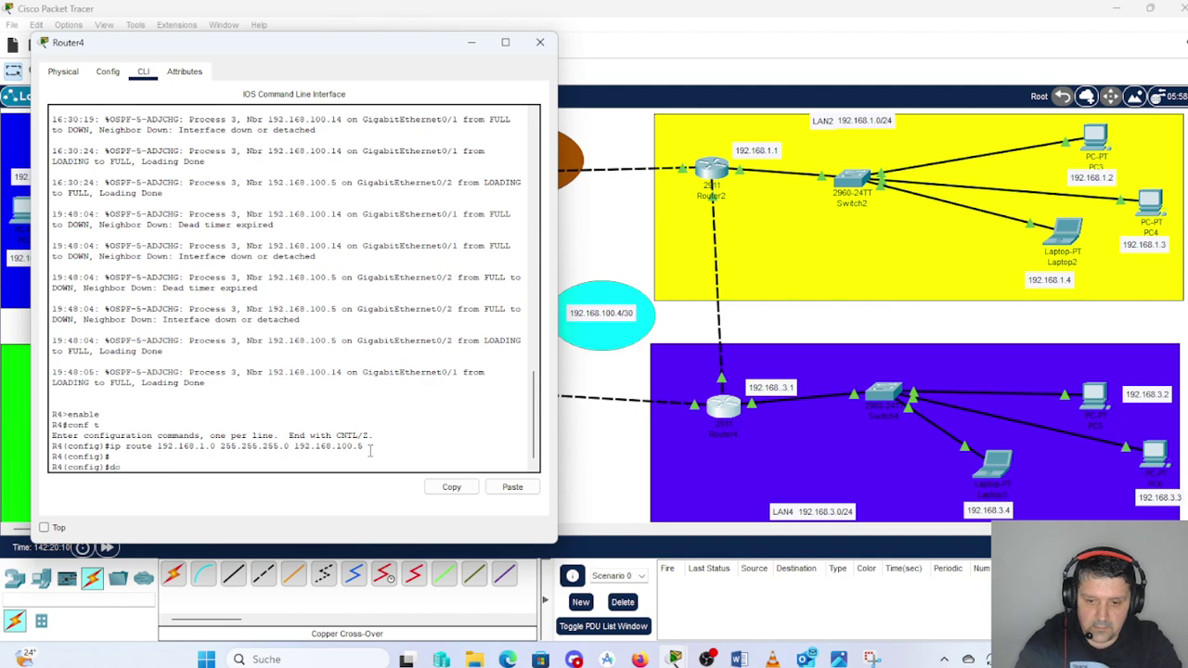
pyautogui.write('ip')
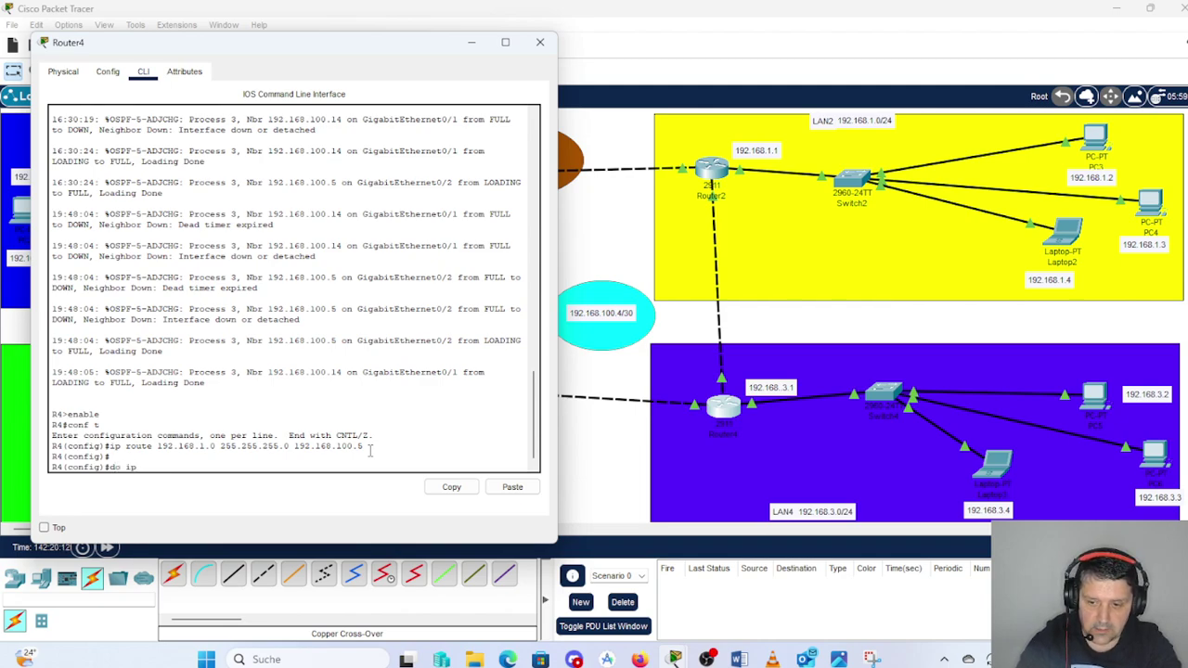
pyautogui.press('BackSpace')
pyautogui.press('BackSpace')
pyautogui.write('ping')
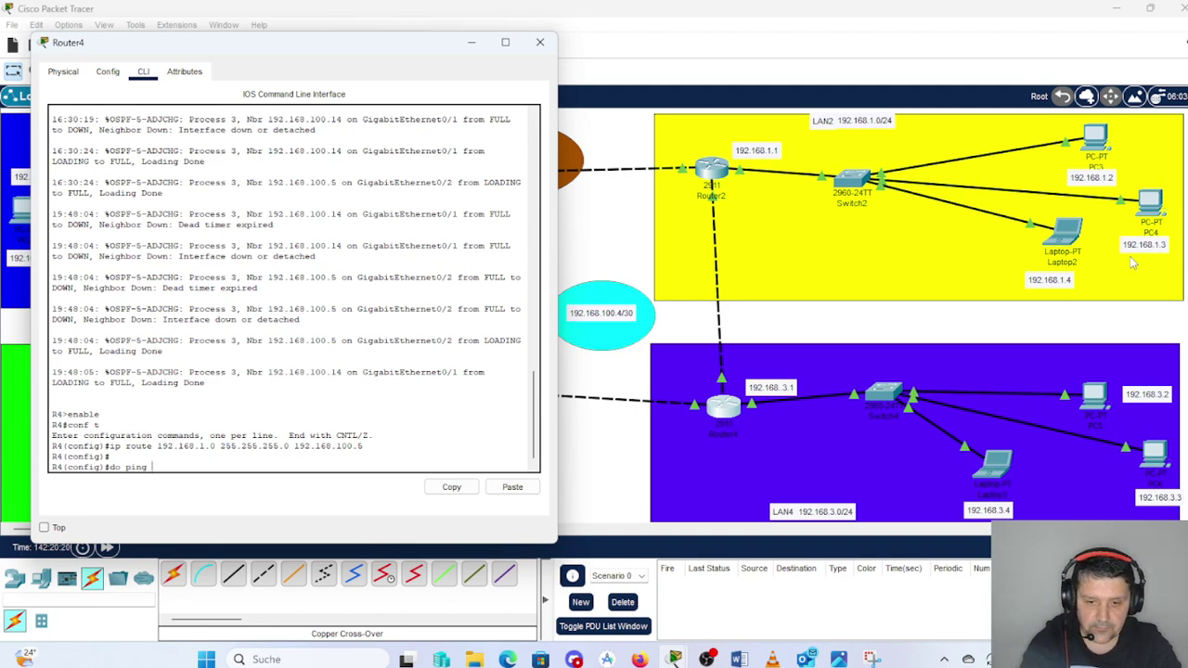
pyautogui.write(' 192.')
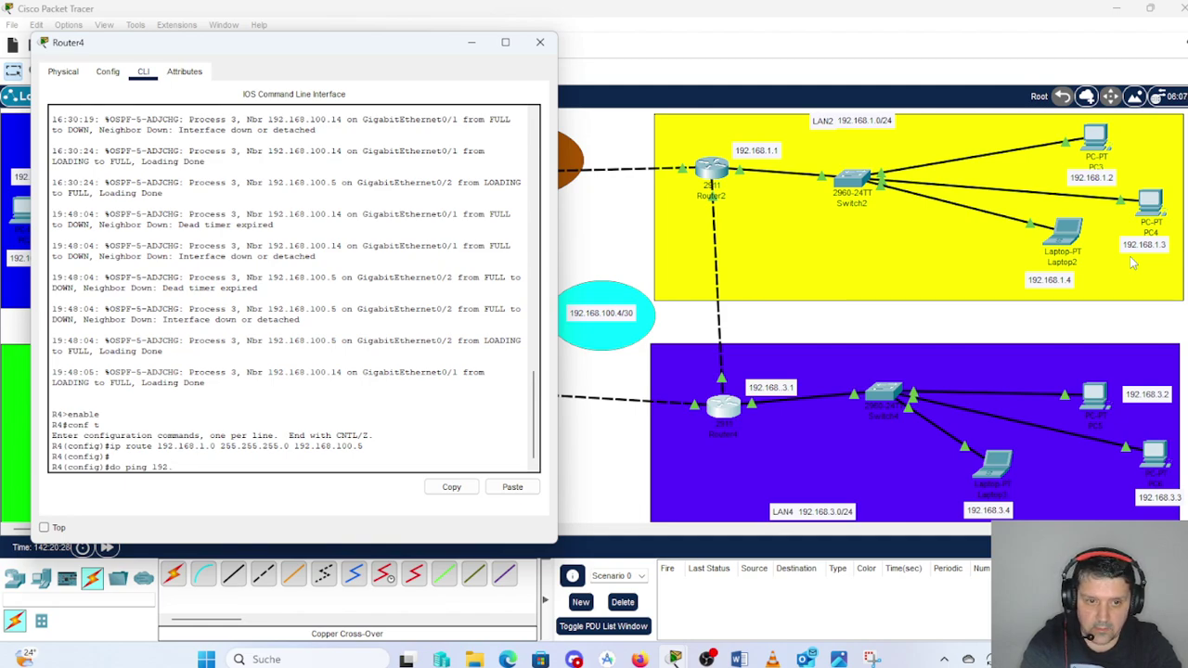
pyautogui.write('168')
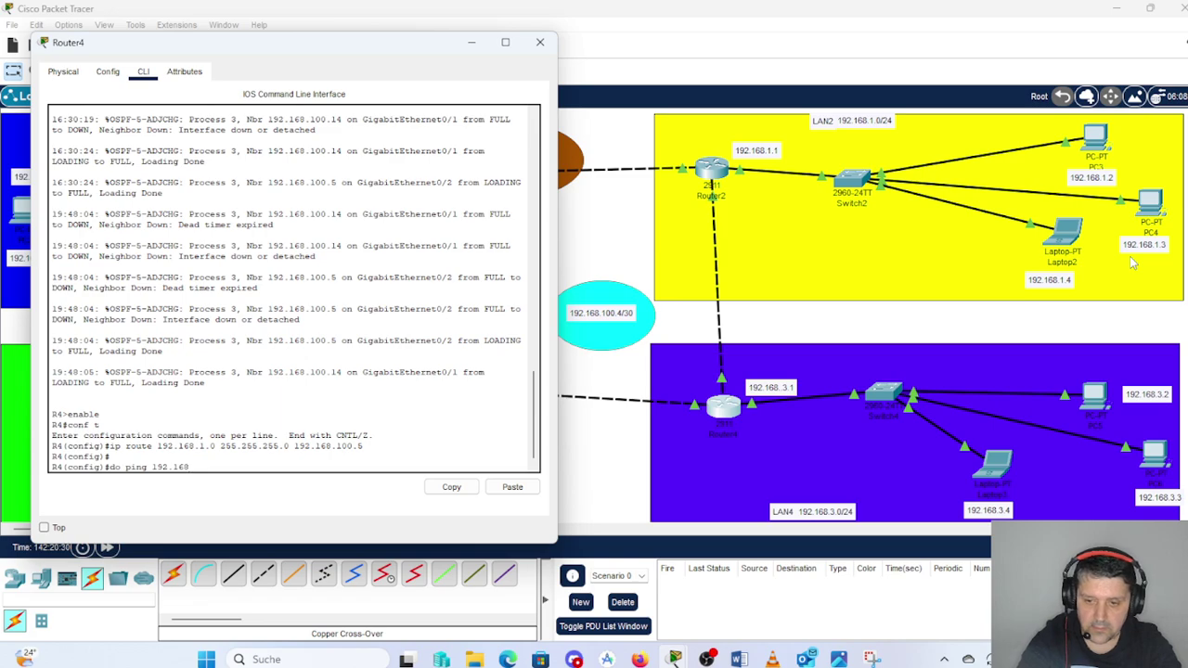
pyautogui.write('.1')
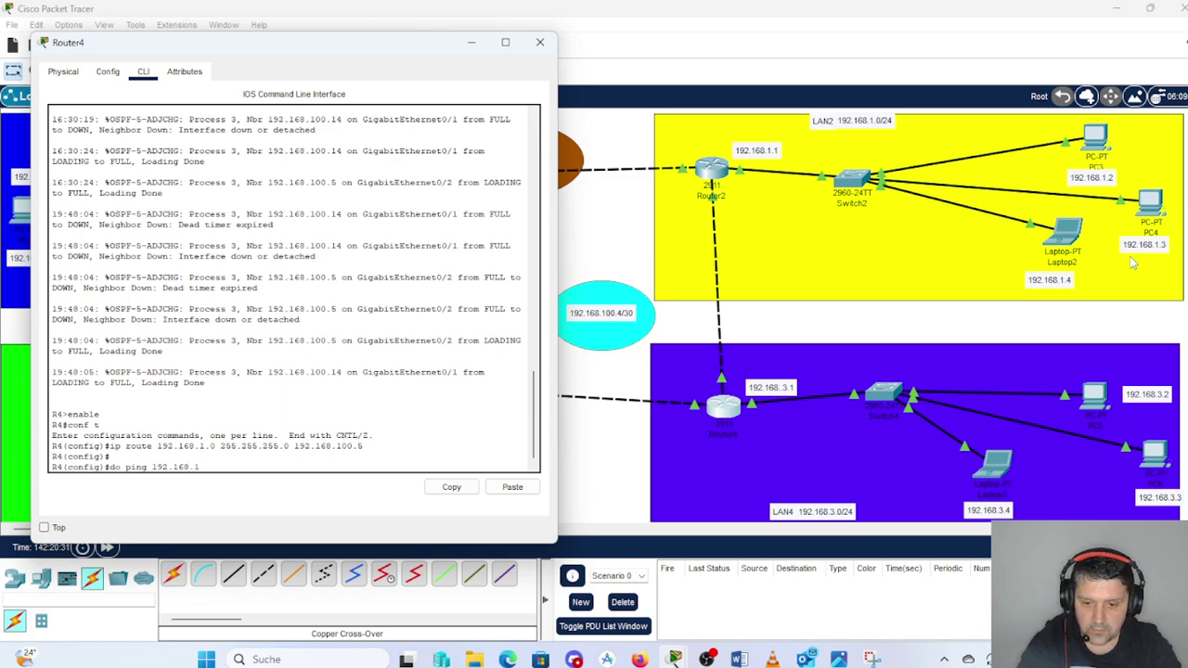
pyautogui.write('.3')
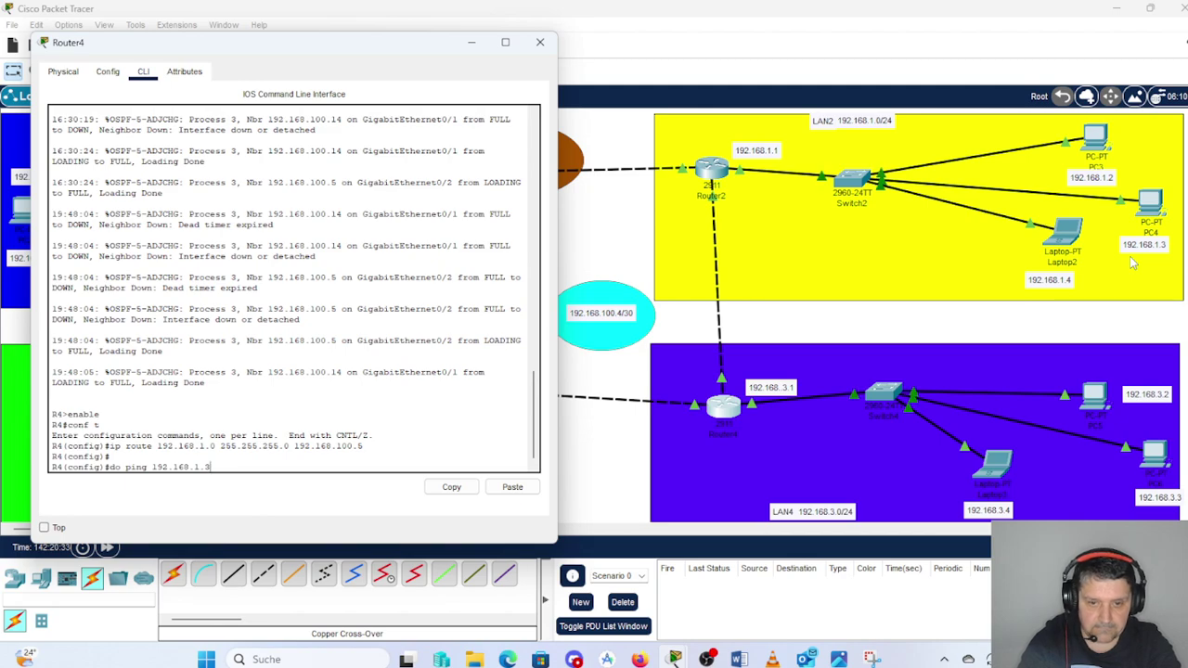
pyautogui.press('Return')
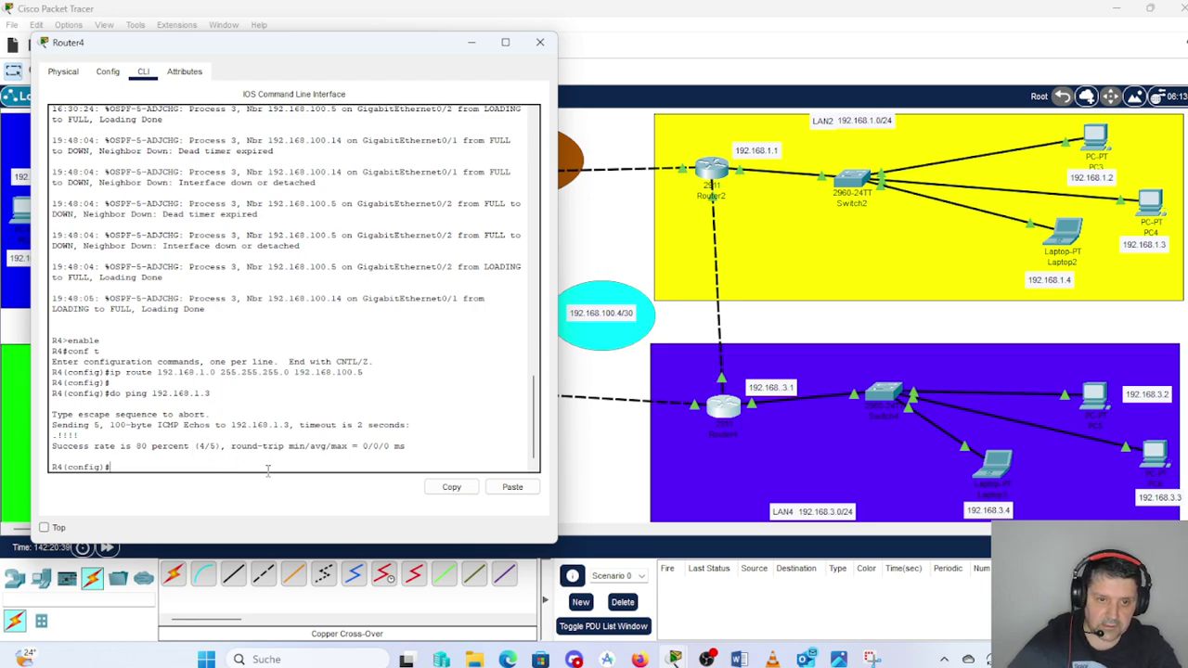
pyautogui.press('Up')
pyautogui.press('Return')
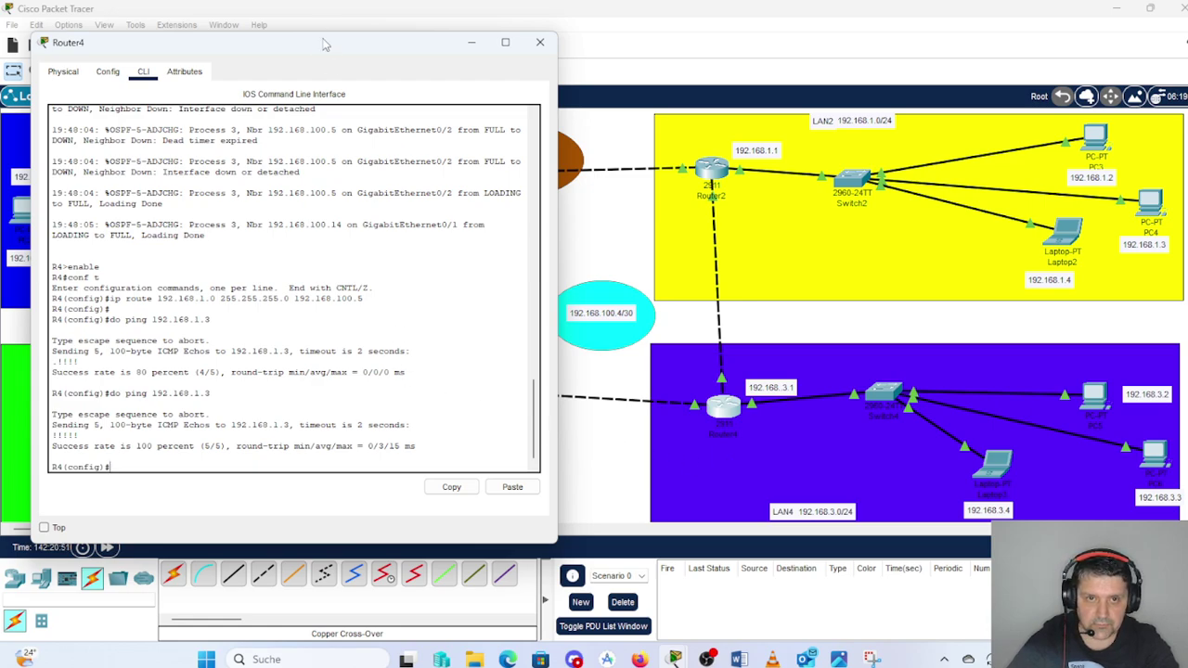
# - Uncover LAN3 in the topology and add Router4's static route to it with ip route 192.168.2.0 255.255.255.0 192.168.100.10
pyautogui.moveTo(324, 44); pyautogui.dragTo(927, 42)
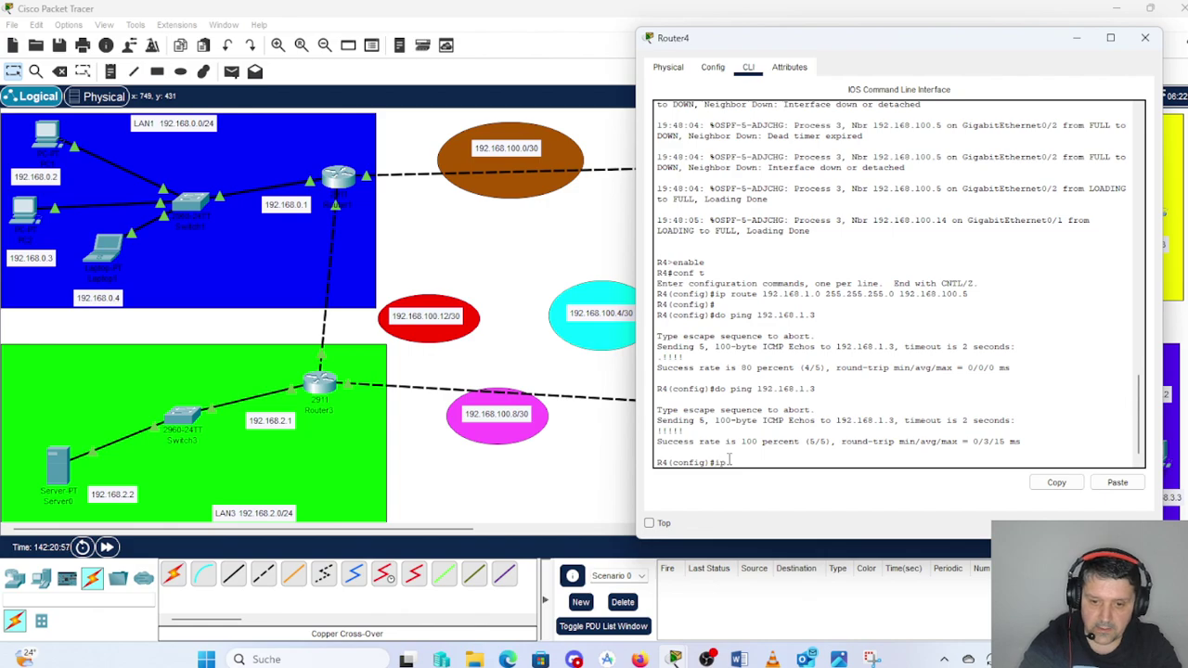
pyautogui.write('ip route')
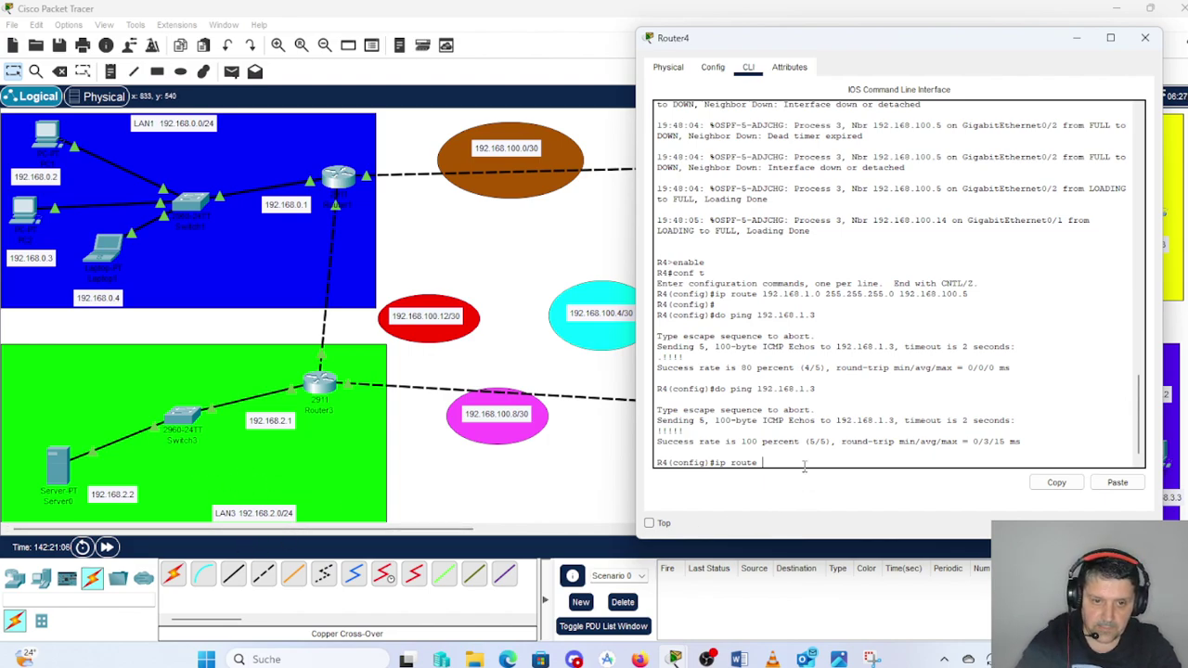
pyautogui.write('192')
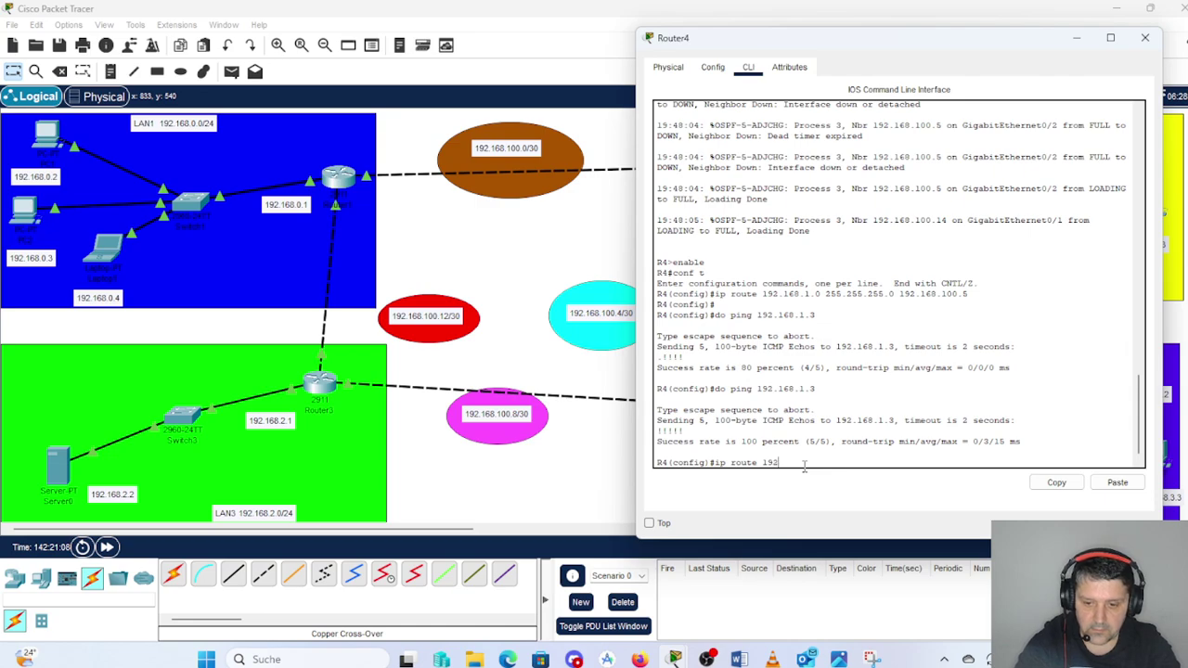
pyautogui.write('.168.2.0')
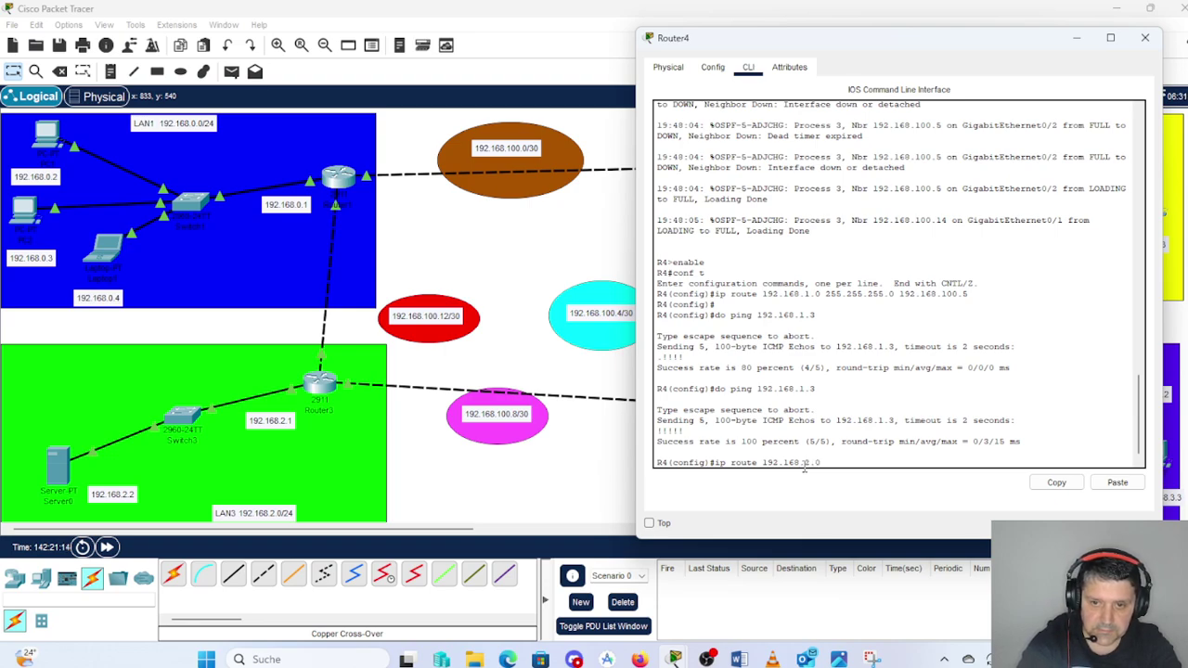
pyautogui.write('2')
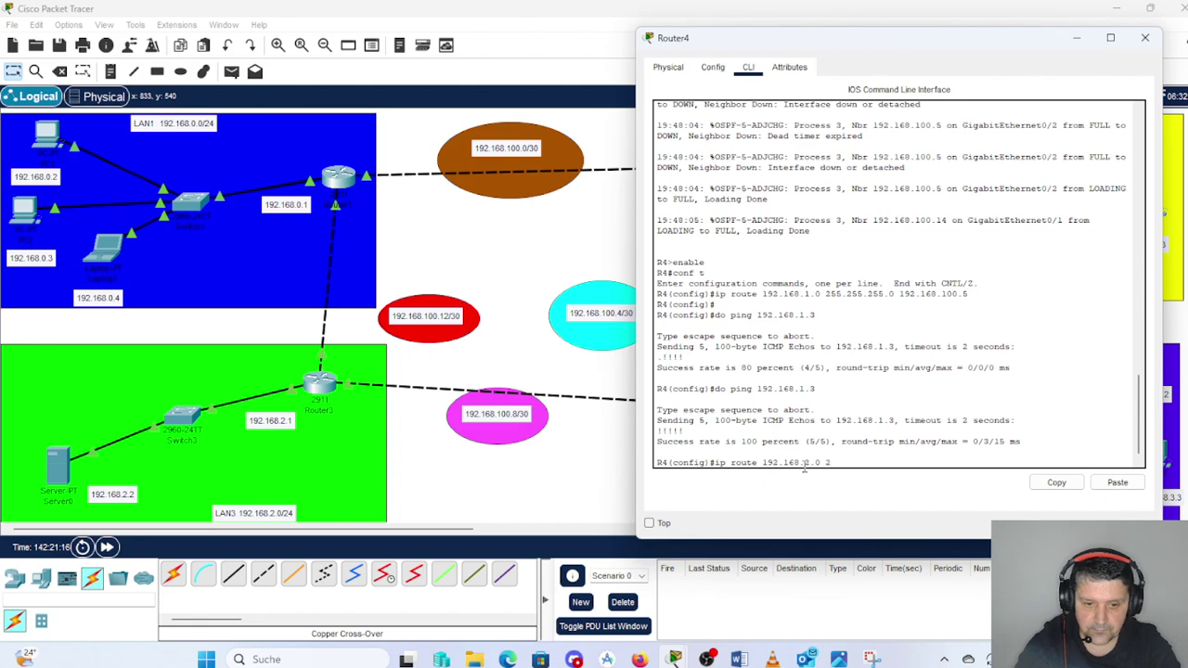
pyautogui.write('55.255')
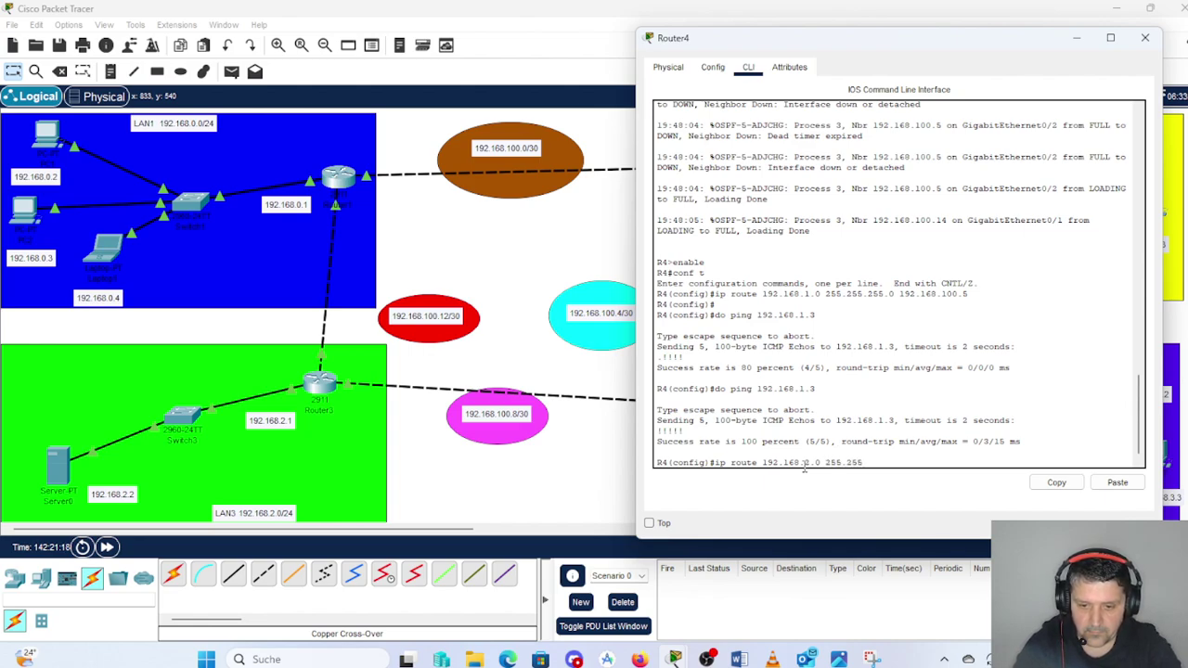
pyautogui.write('.255.0')
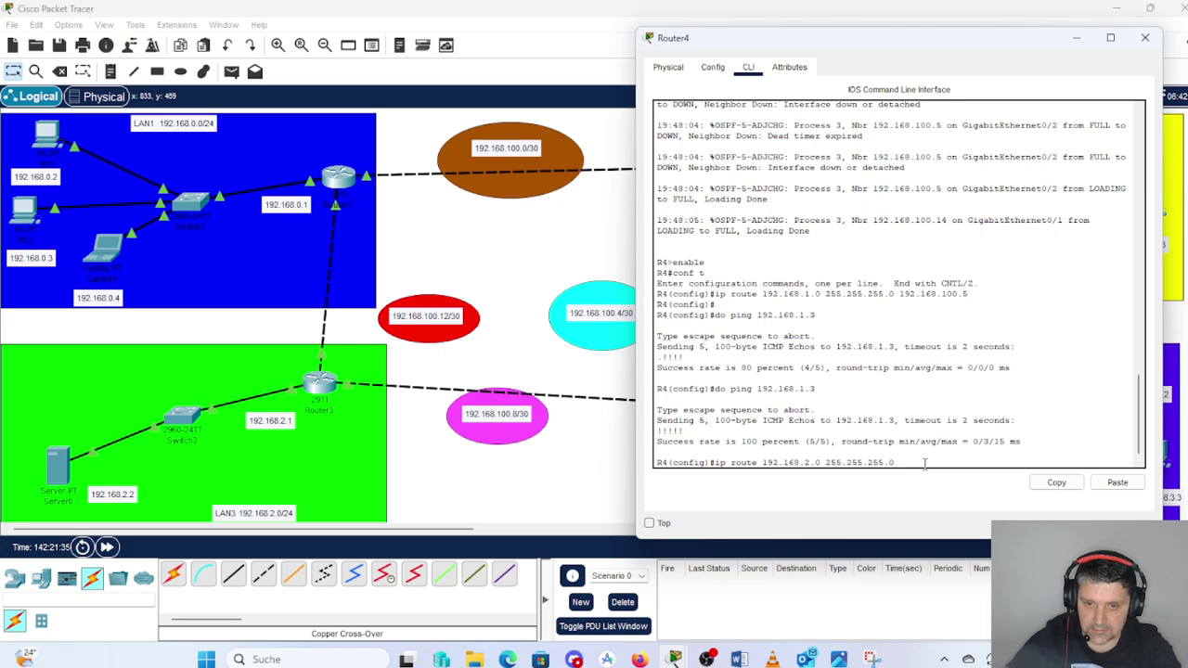
pyautogui.write('192')
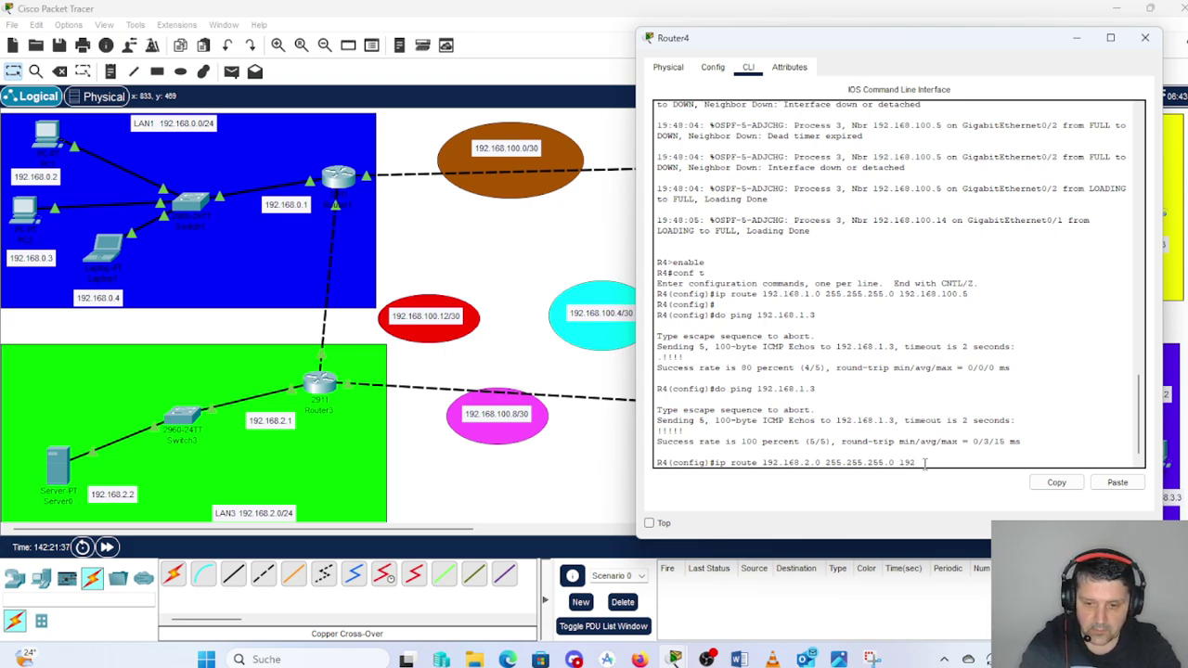
pyautogui.write('.168')
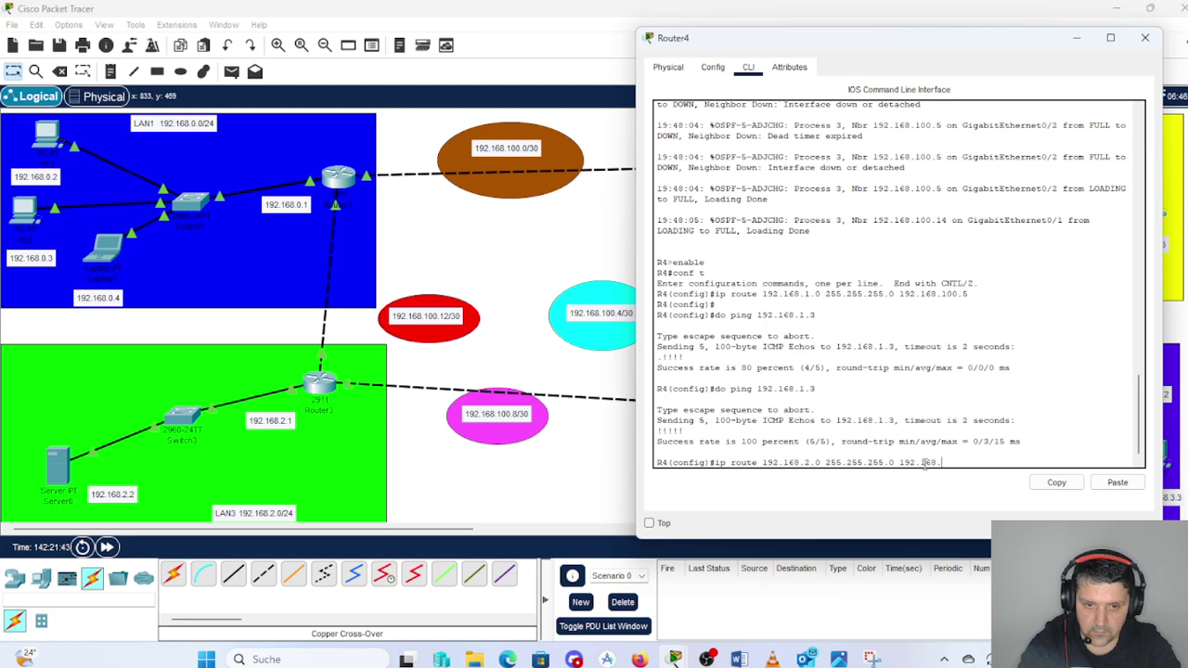
pyautogui.write('.100.')
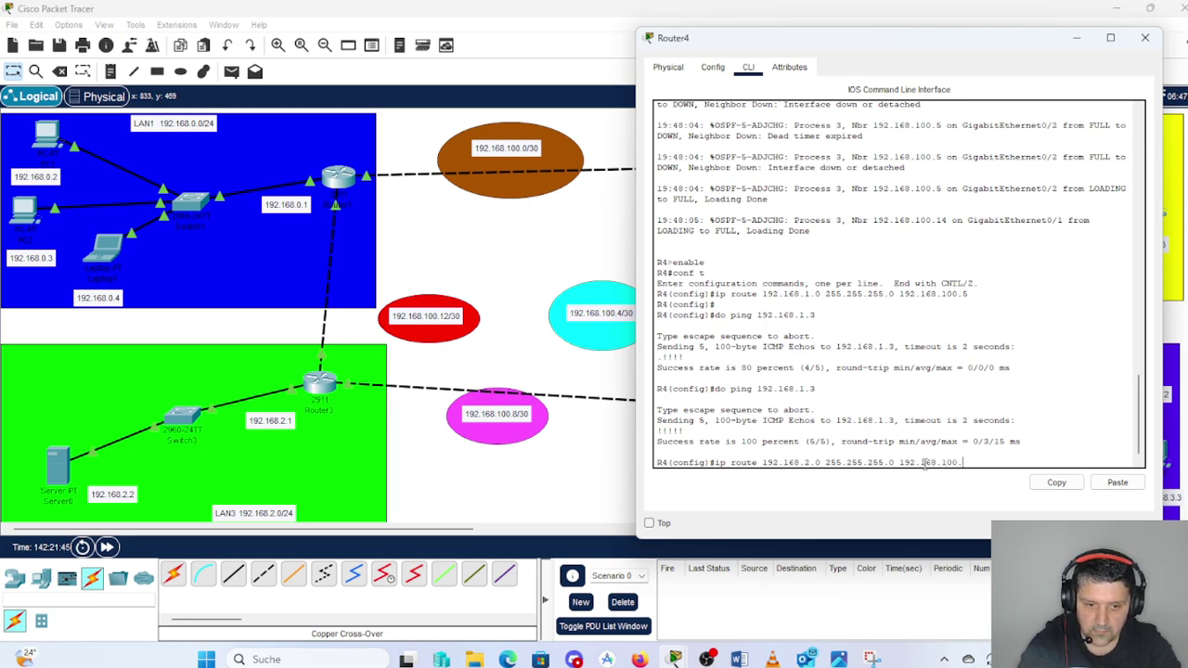
pyautogui.write('10')
pyautogui.press('Return')
pyautogui.press('Return')
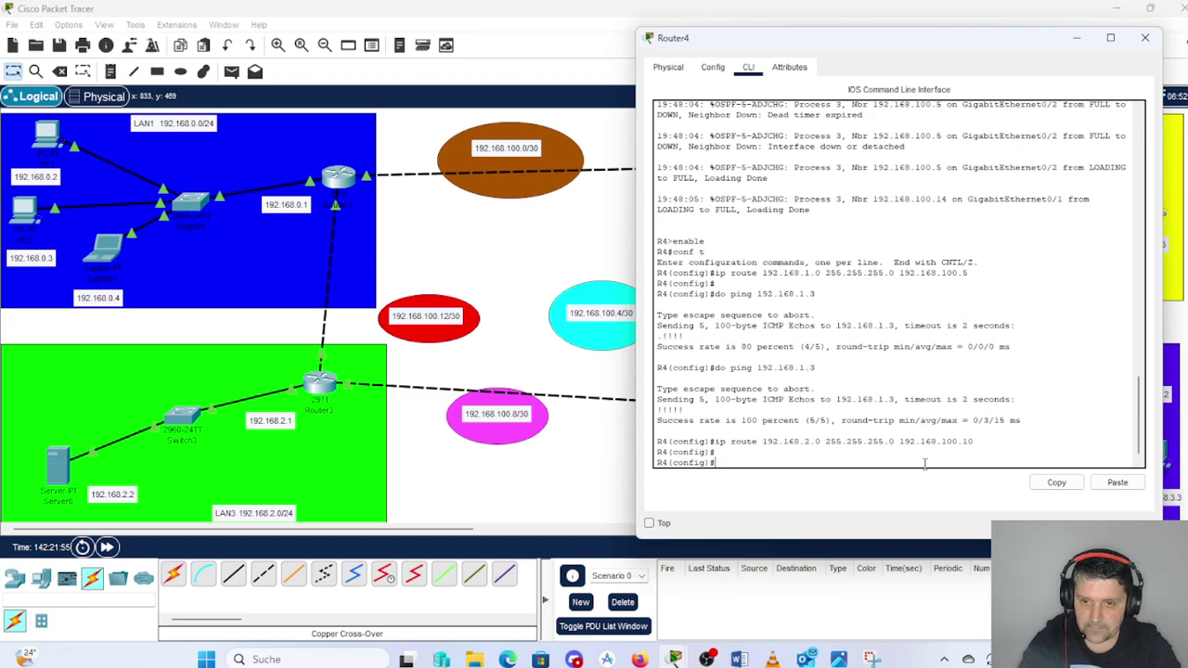
# - Test Router4's LAN3 route by running do ping 192.168.2.2 from configuration mode, and close Router4's window
pyautogui.write('o')
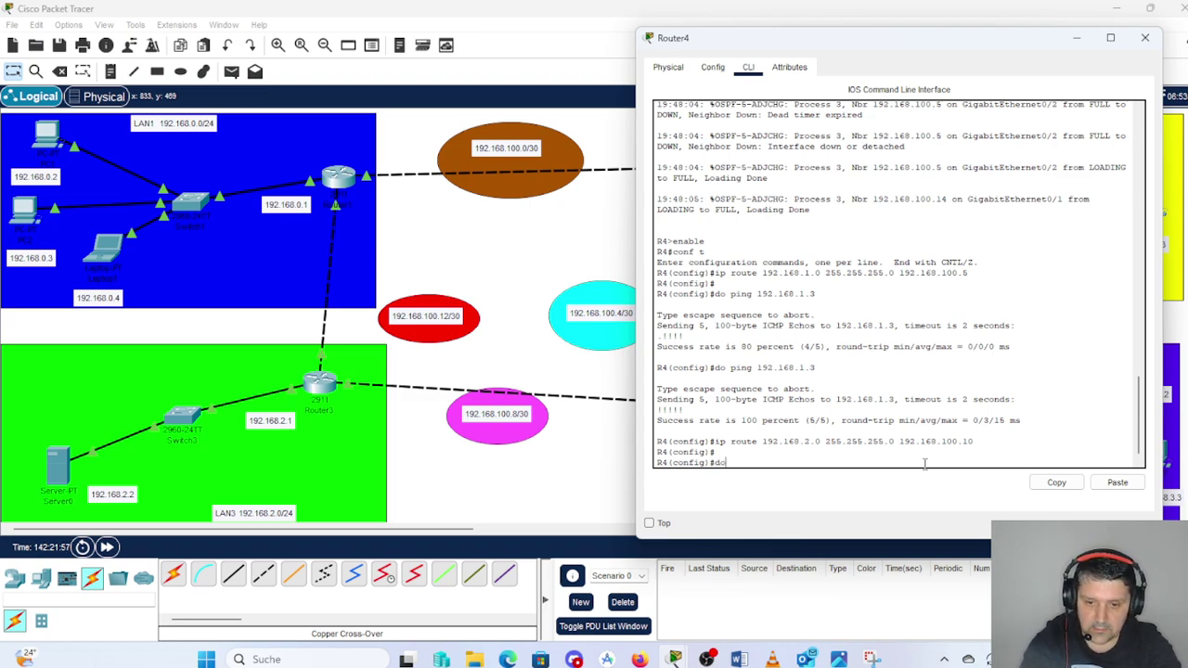
pyautogui.write(' ping')
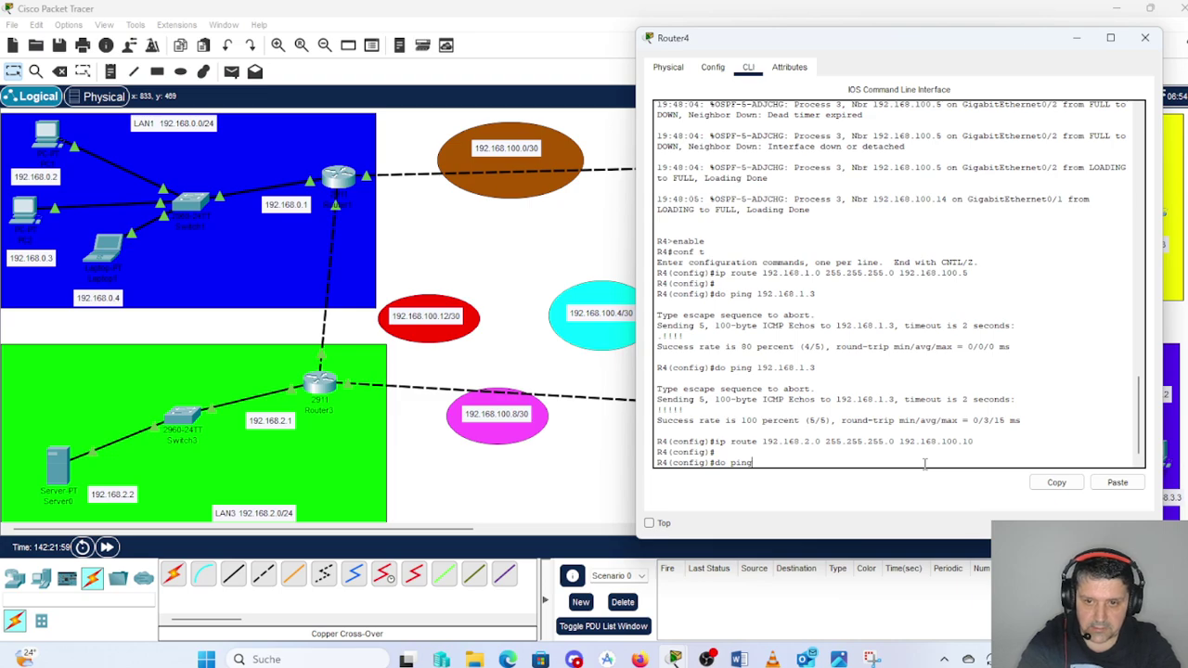
pyautogui.write(' 192.1')
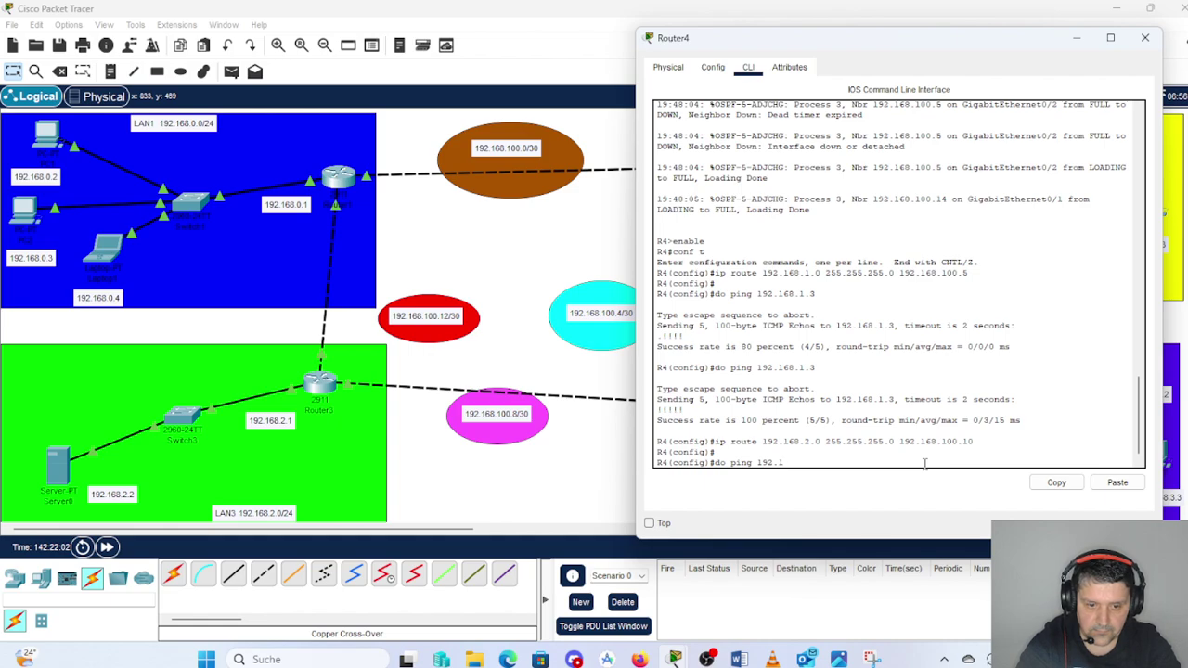
pyautogui.write('68')
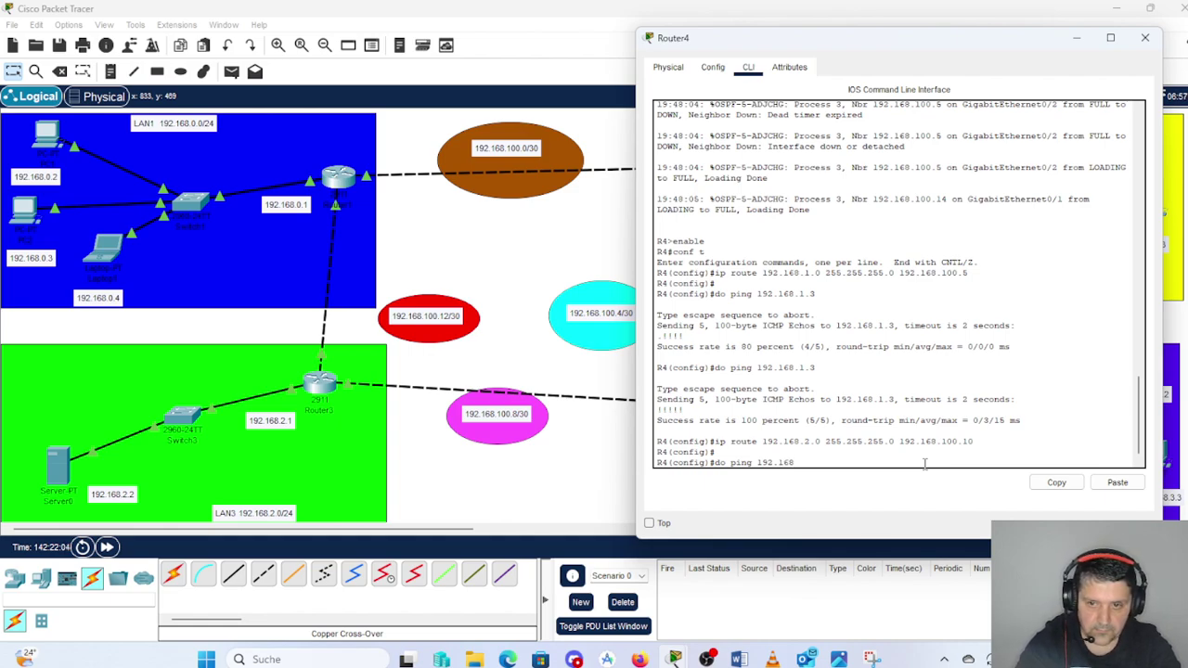
pyautogui.write('.')
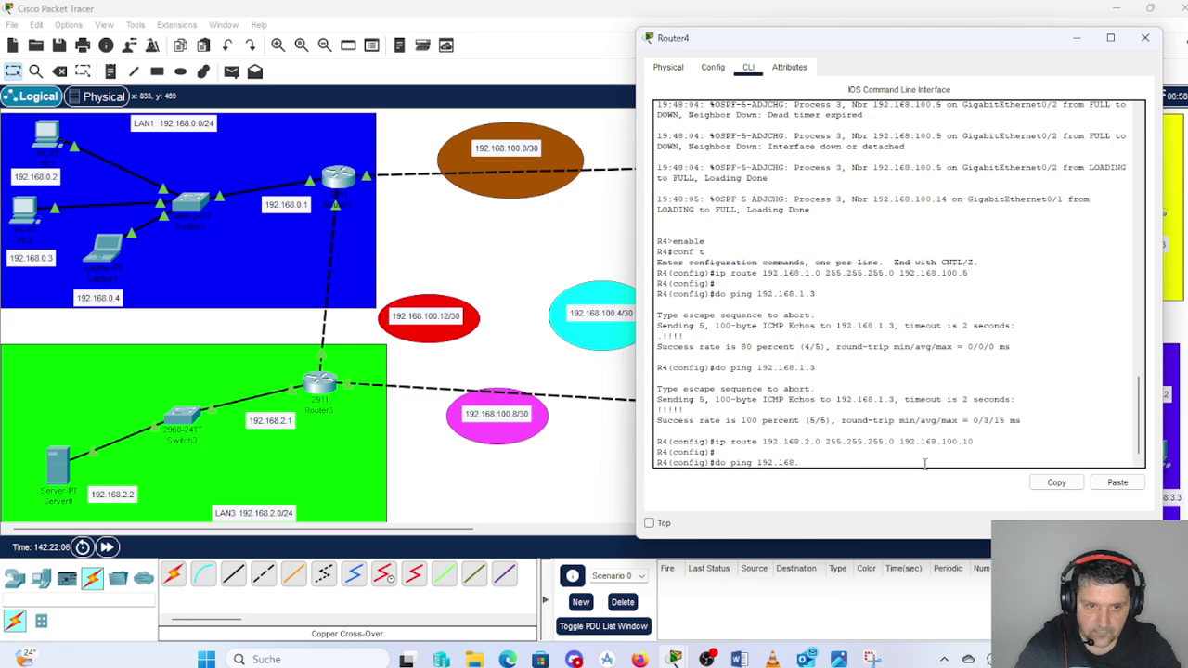
pyautogui.write('2.2')
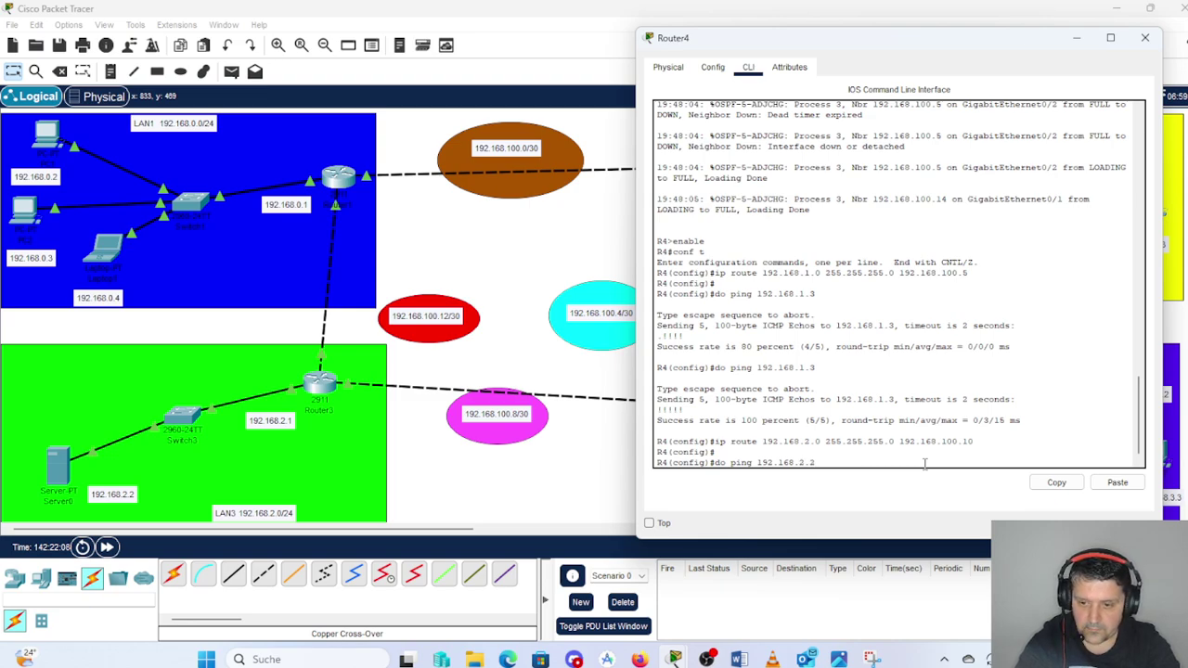
pyautogui.press('Return')
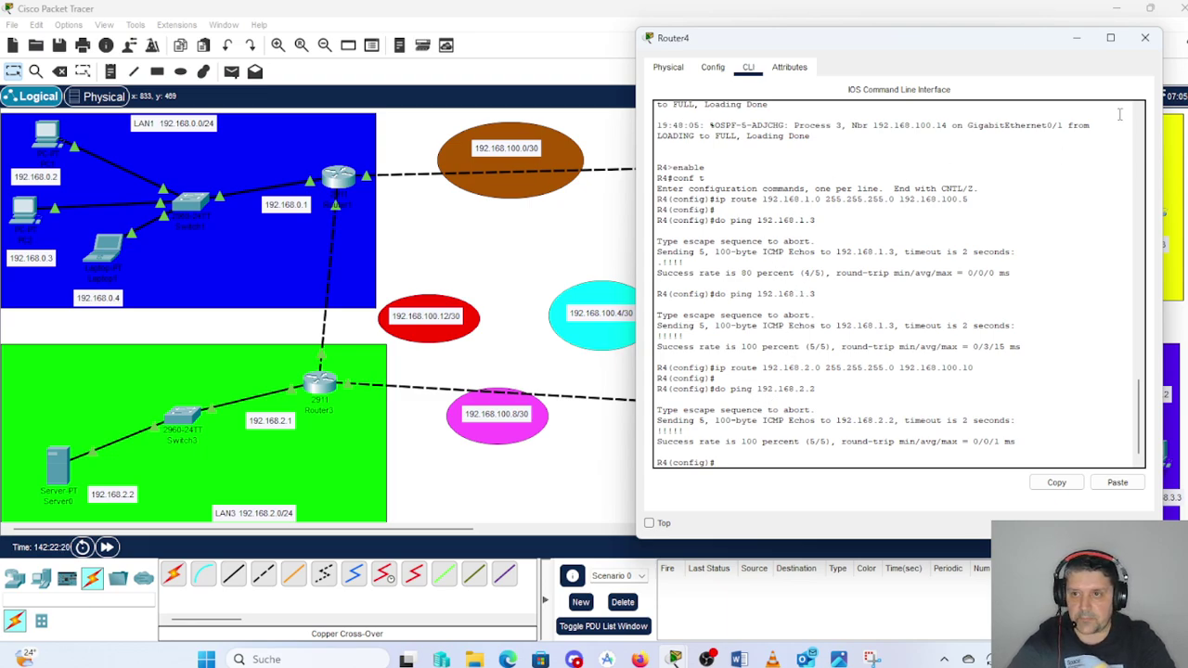
pyautogui.click(1144, 39)
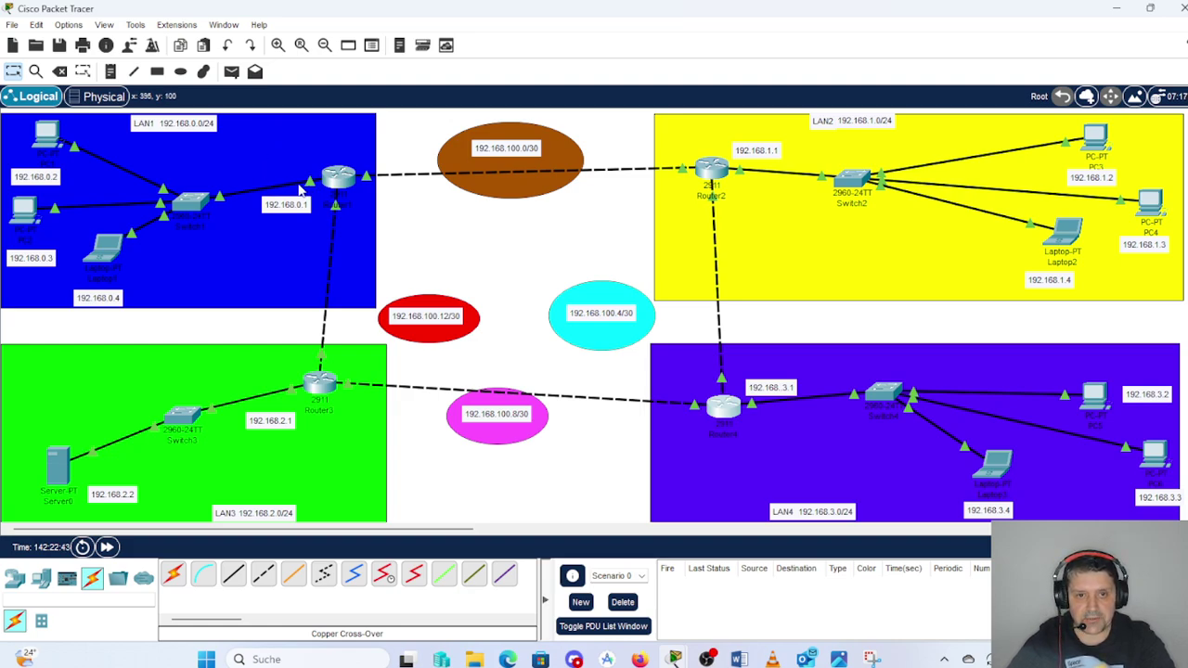
# - Test connectivity from PC1 in LAN1 to LAN4 by running ping 192.168.3.3 in its Command Prompt, and close PC1's window
pyautogui.click(46, 139)
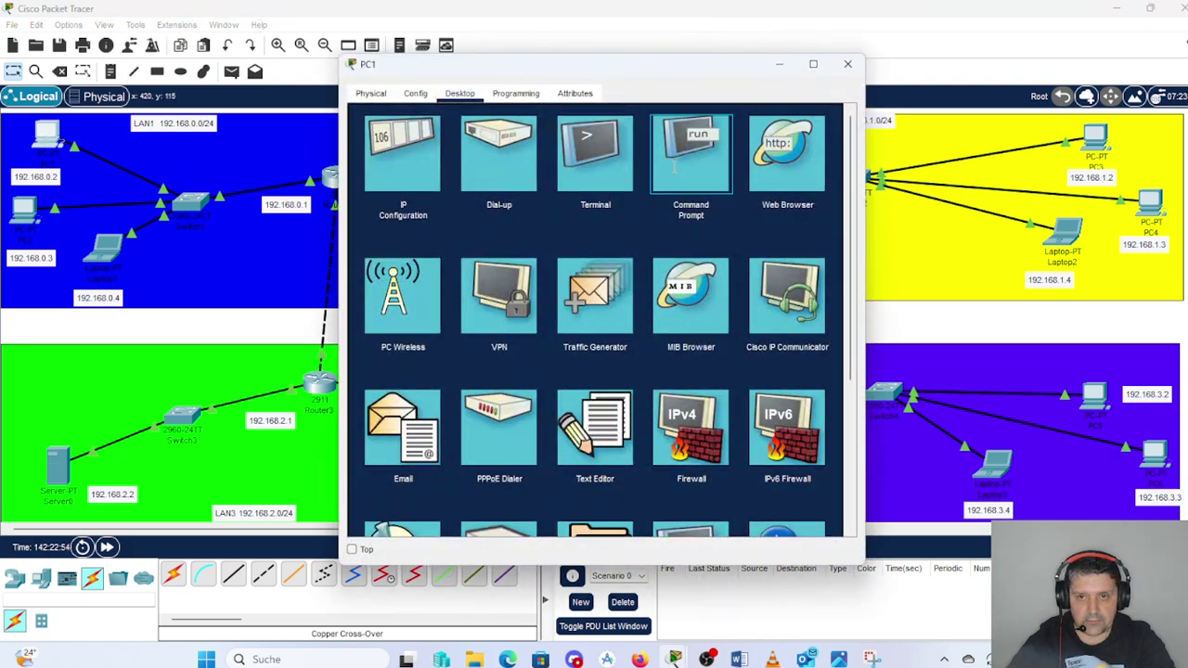
pyautogui.click(674, 165)
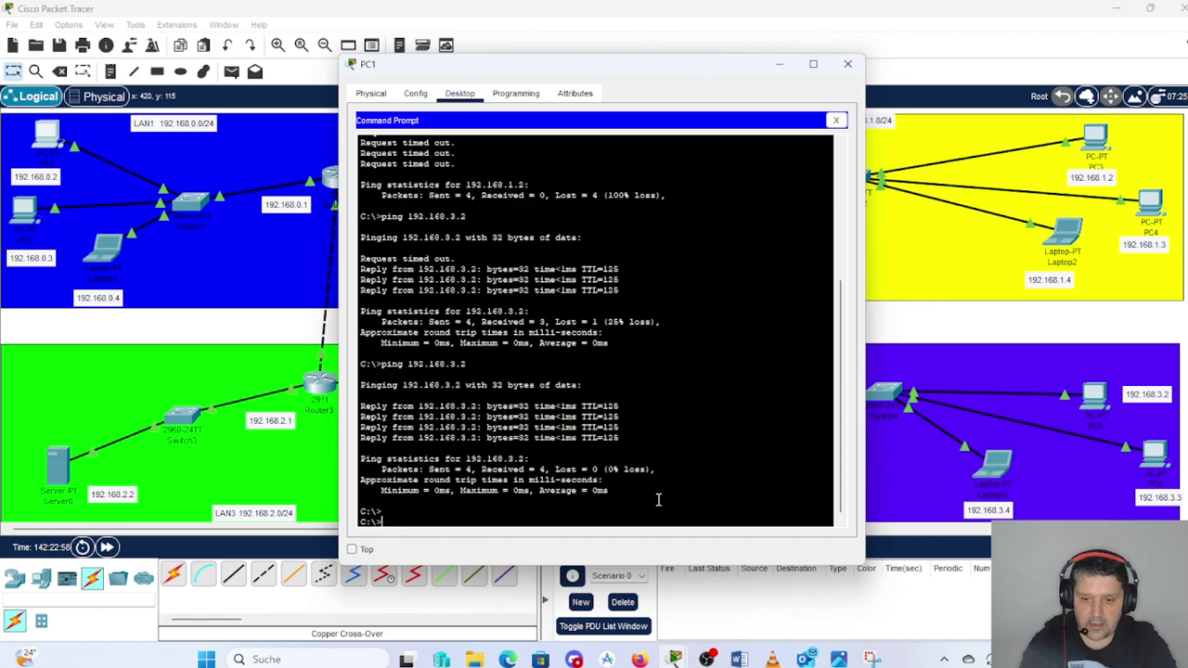
pyautogui.write('ping')
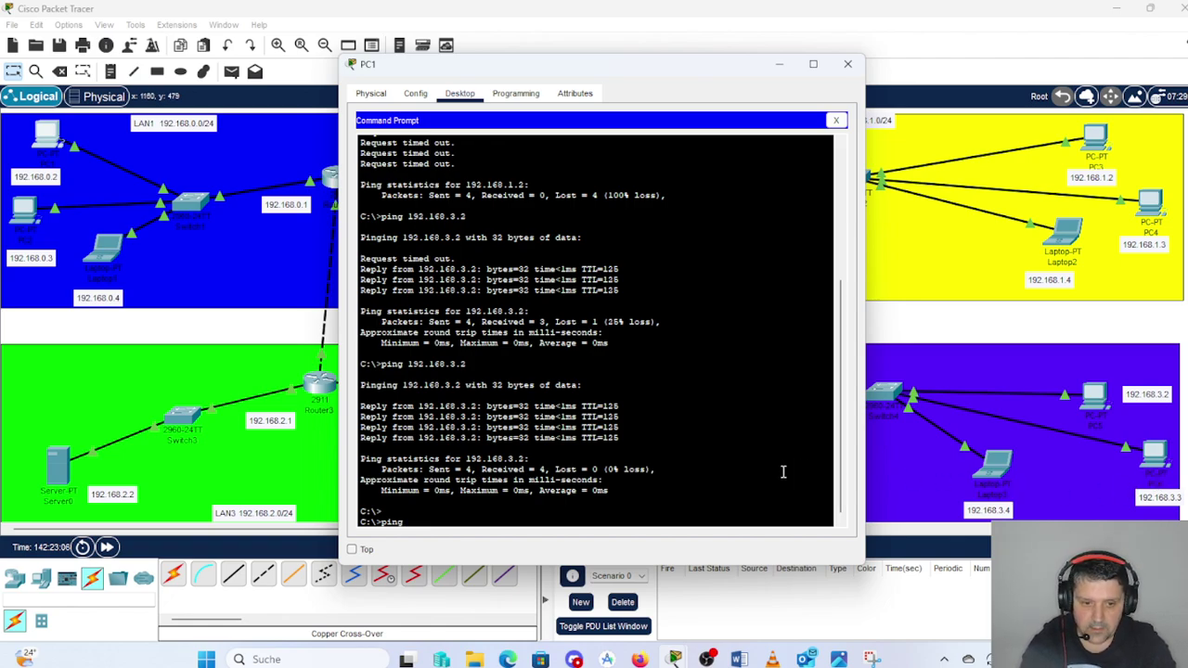
pyautogui.write('9')
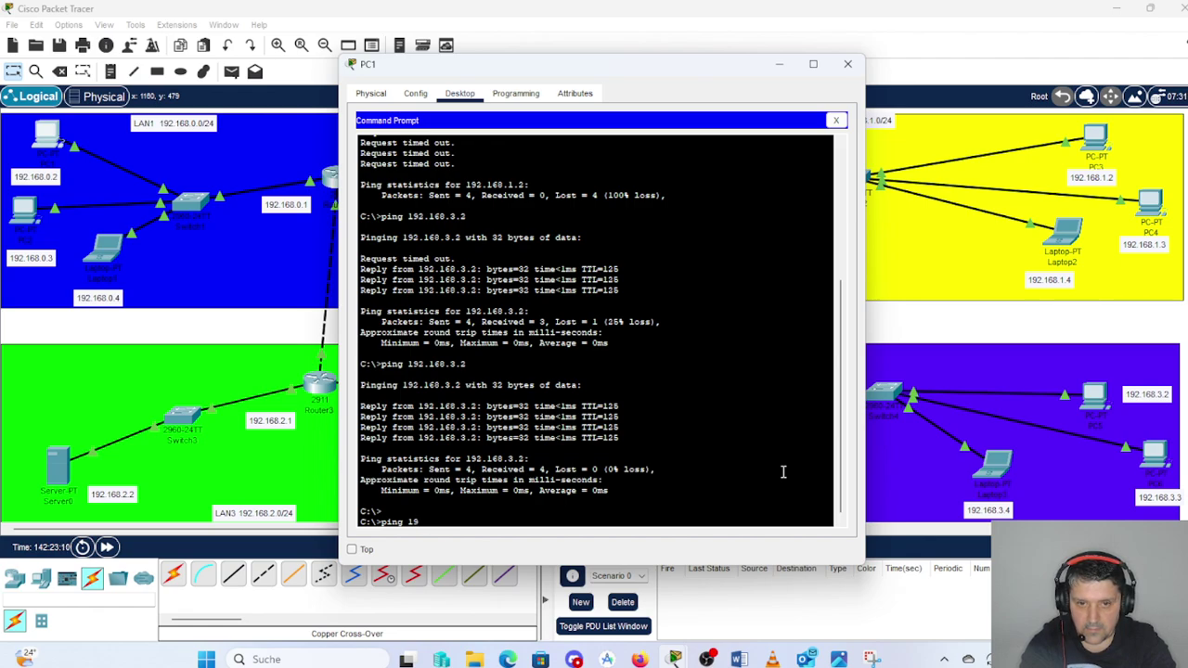
pyautogui.write('2')
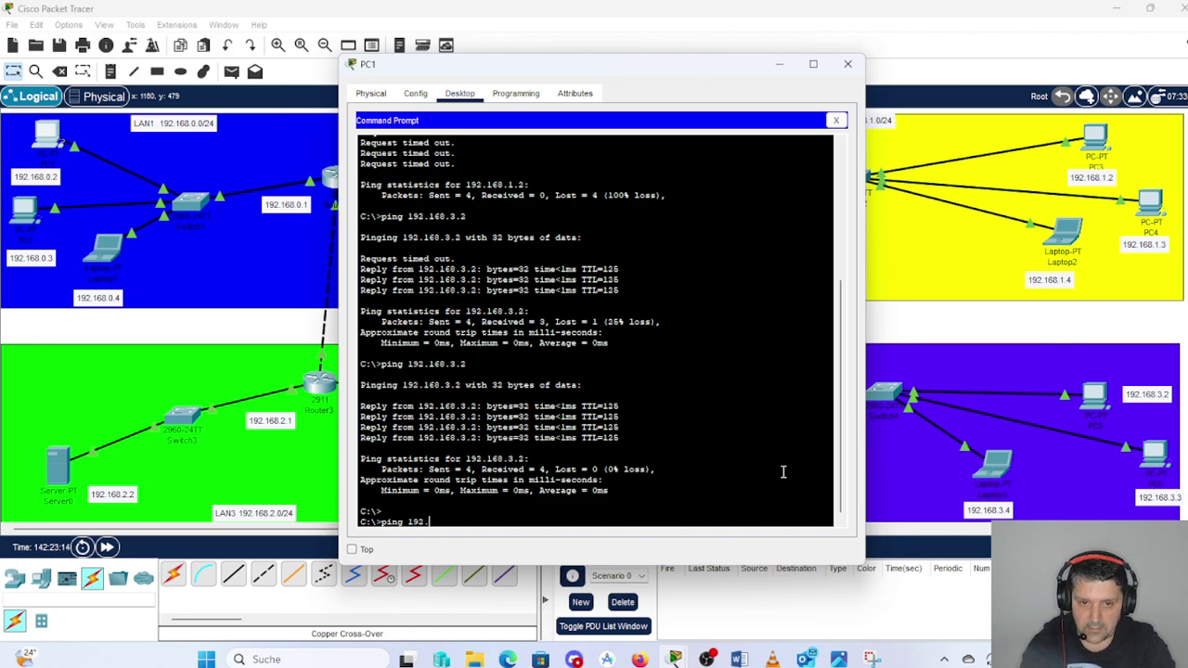
pyautogui.write('.168')
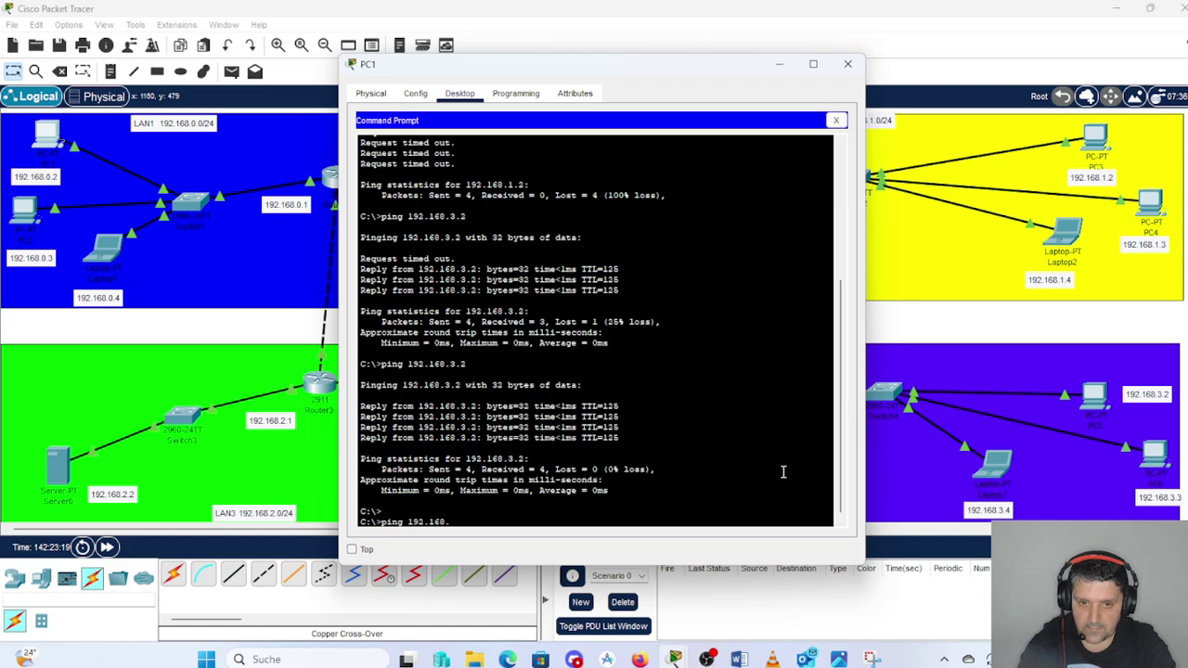
pyautogui.write('.3')
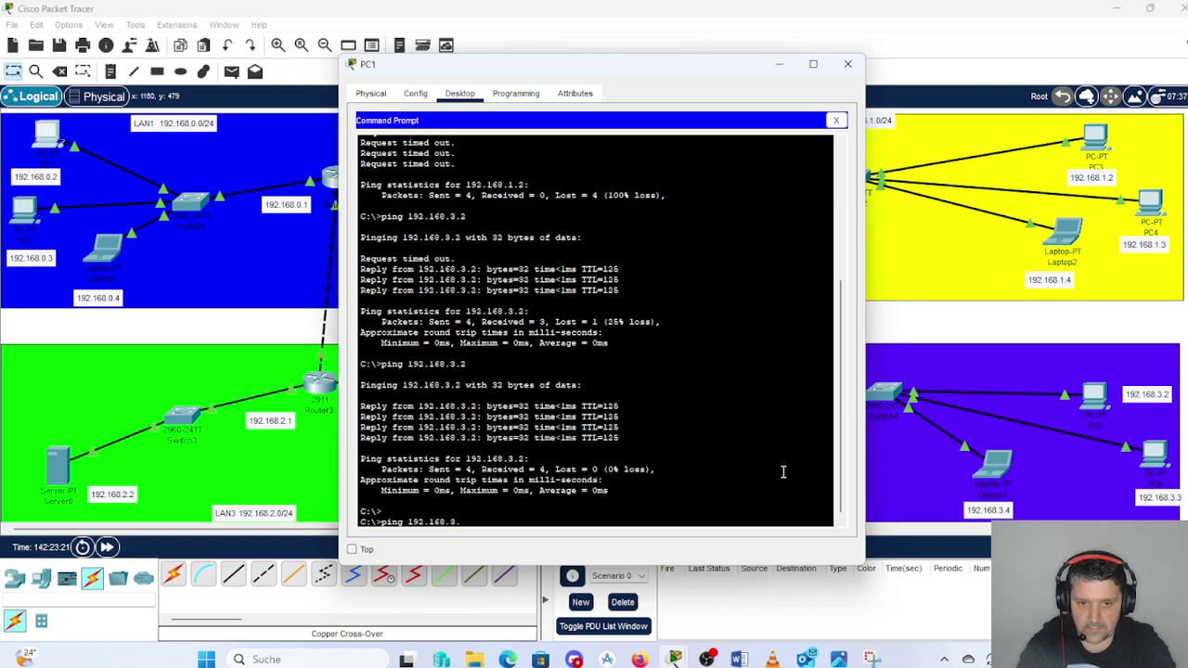
pyautogui.write('.3')
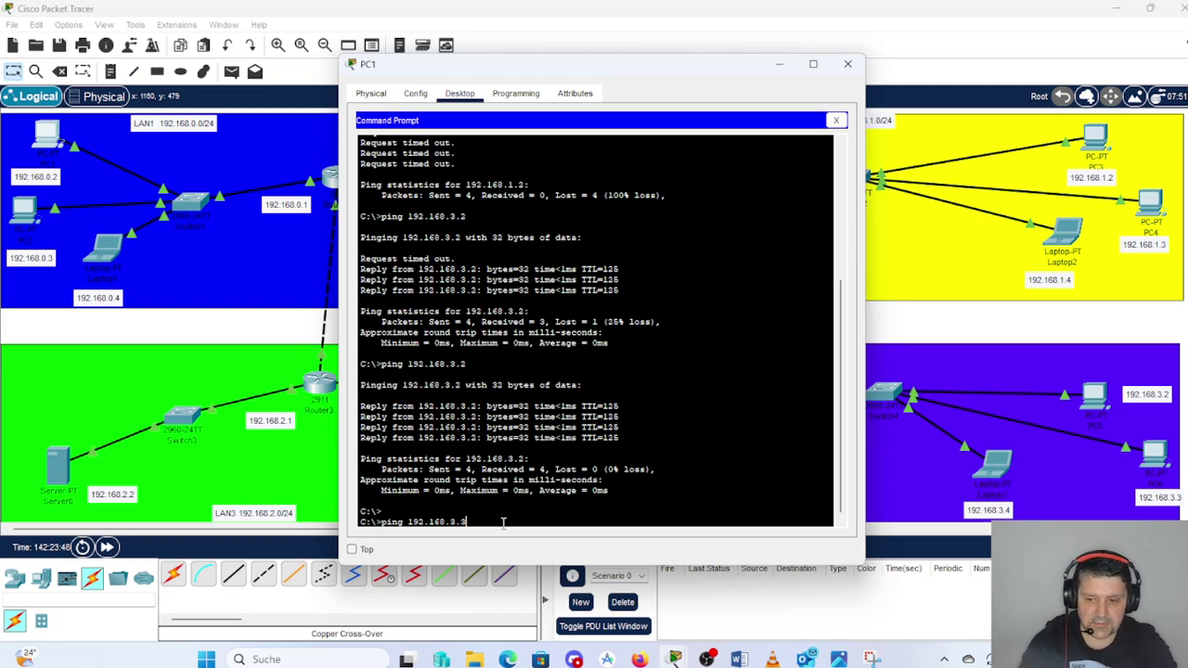
pyautogui.press('Return')
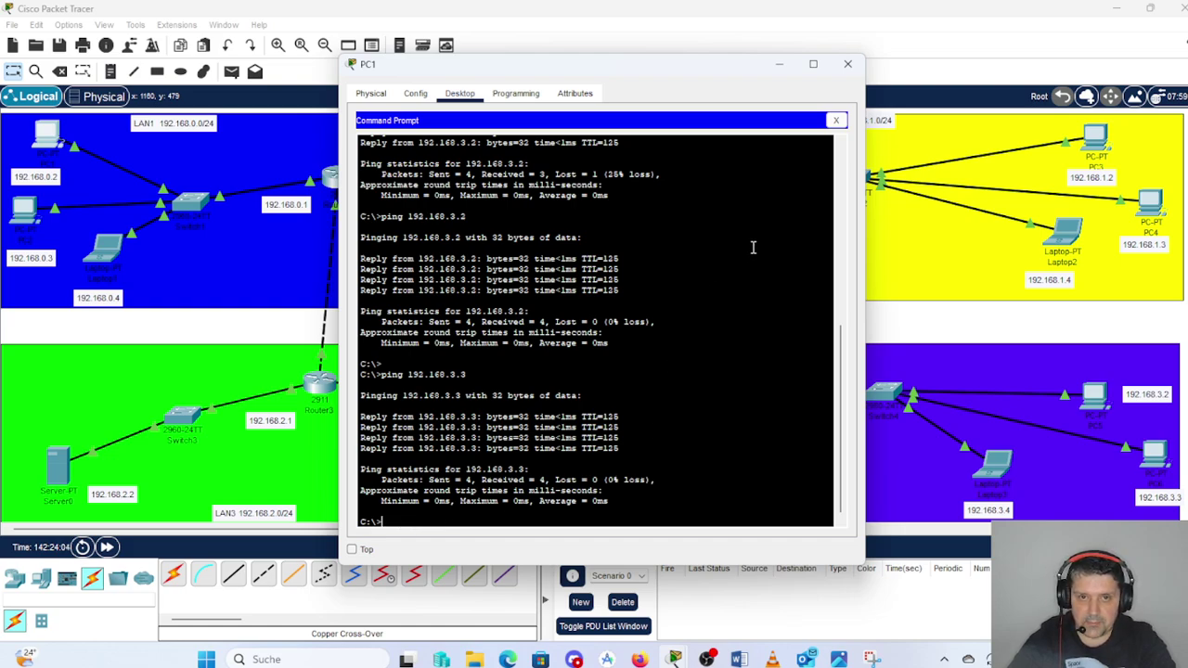
pyautogui.click(848, 65)
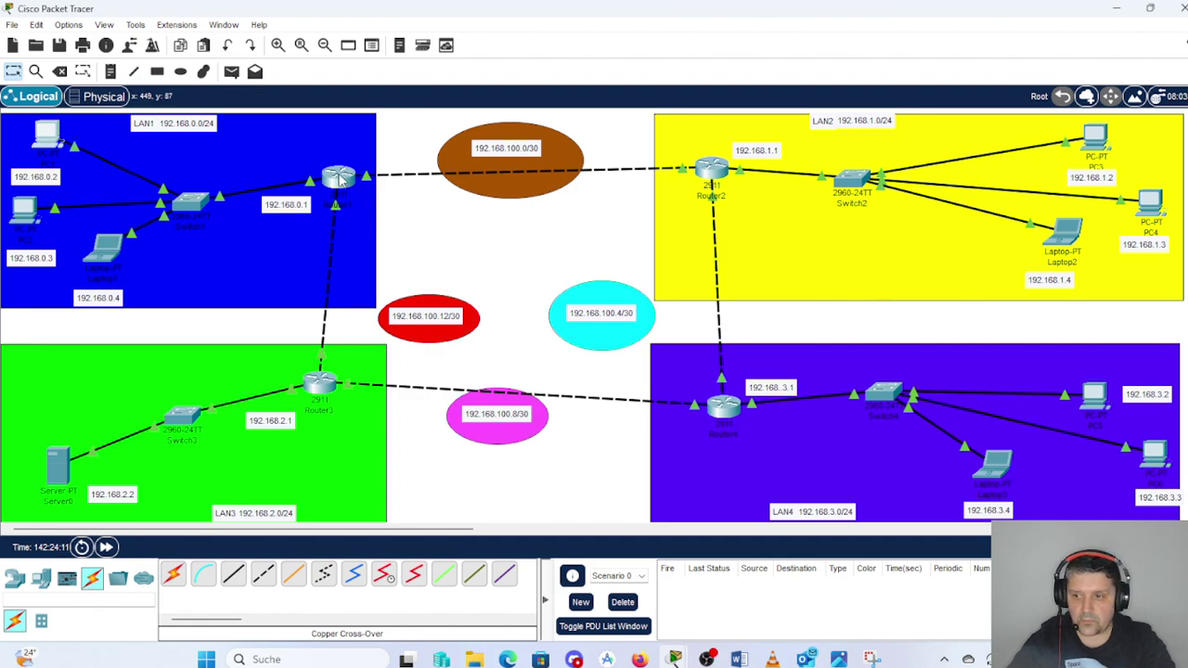
# - Open Router1's command line and enter its global configuration mode with enable and conf t
pyautogui.click(339, 177)
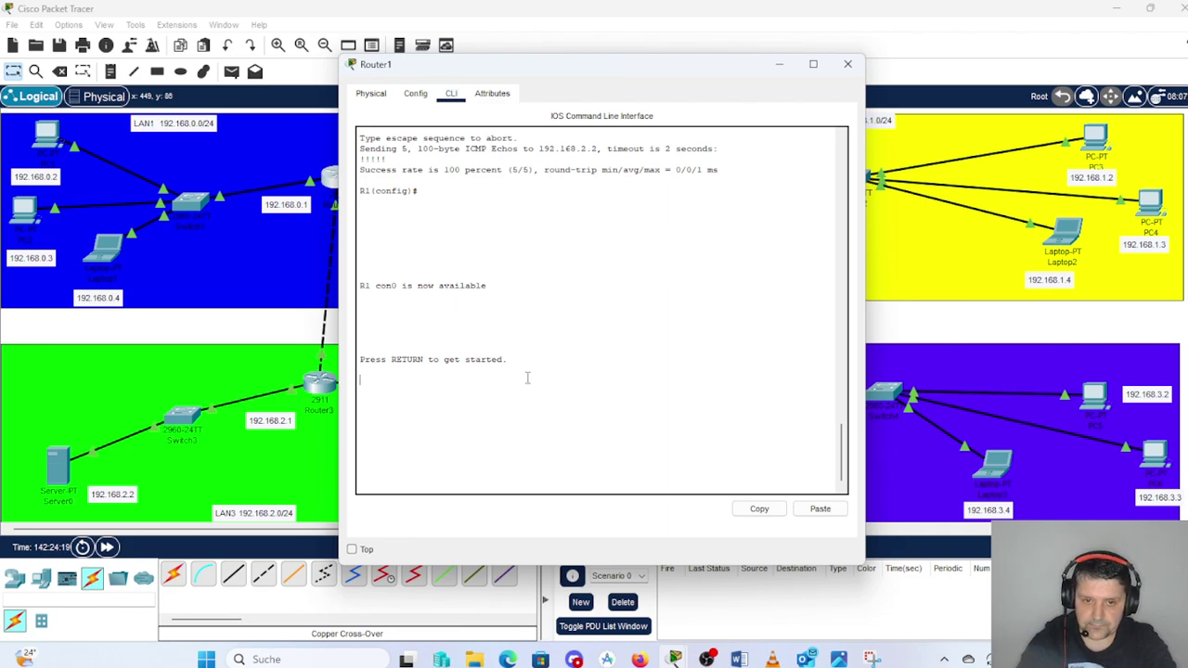
pyautogui.press('Return')
pyautogui.write('en')
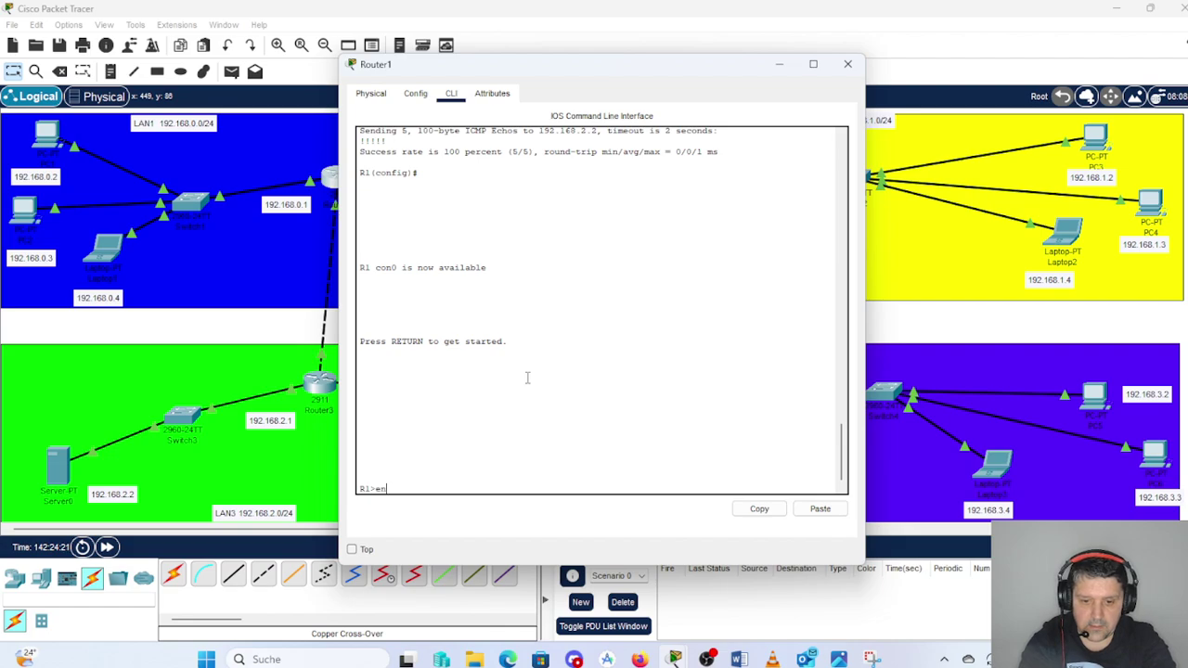
pyautogui.write('able')
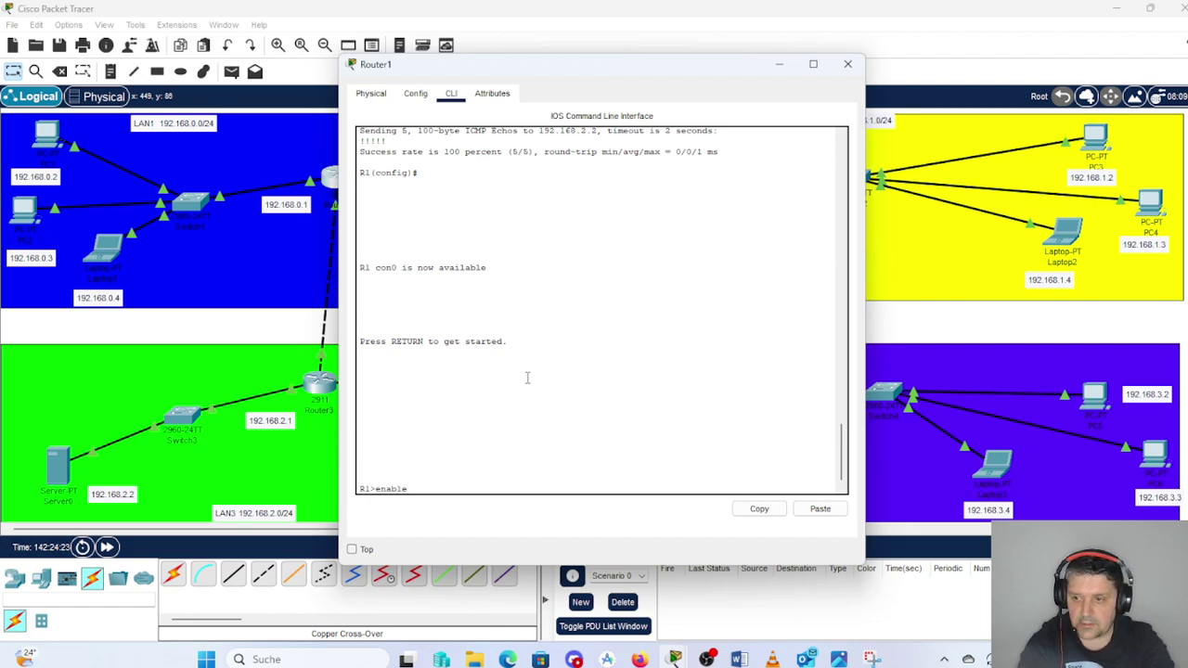
pyautogui.press('Return')
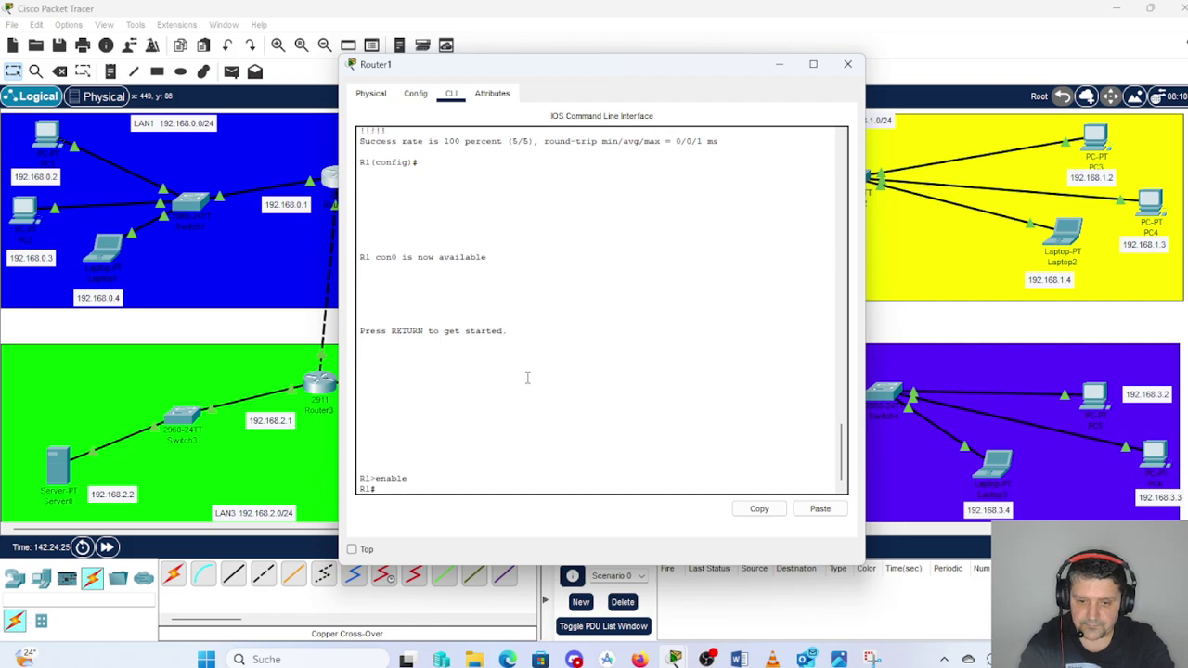
pyautogui.write('conf')
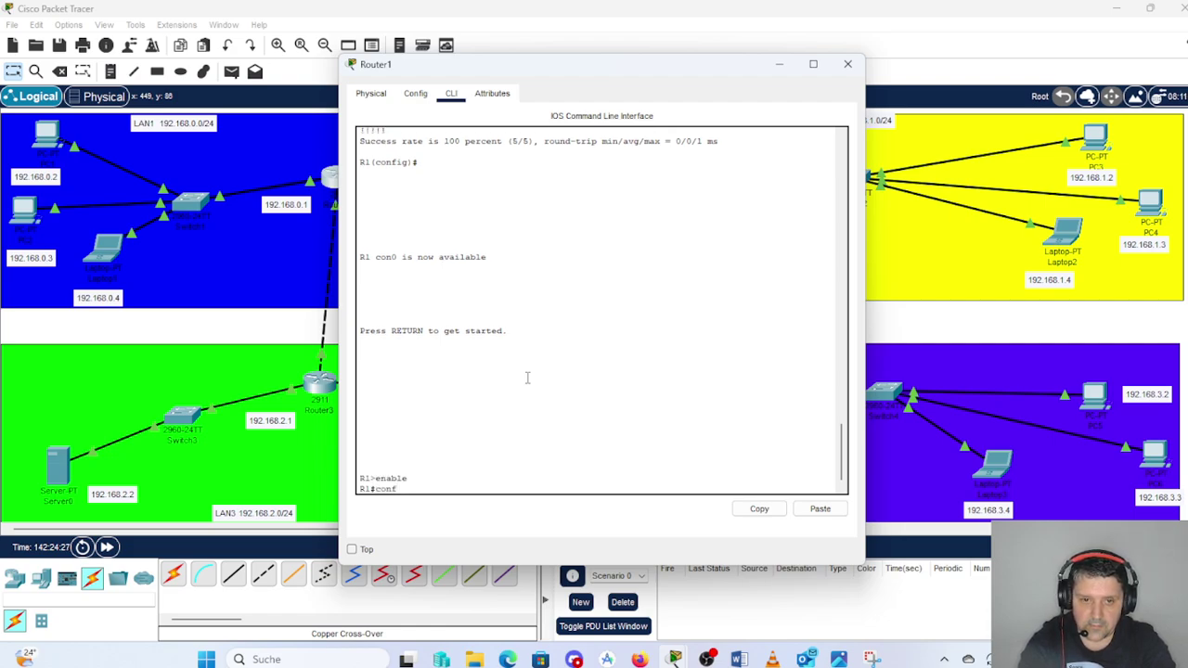
pyautogui.write(' t')
pyautogui.press('Return')
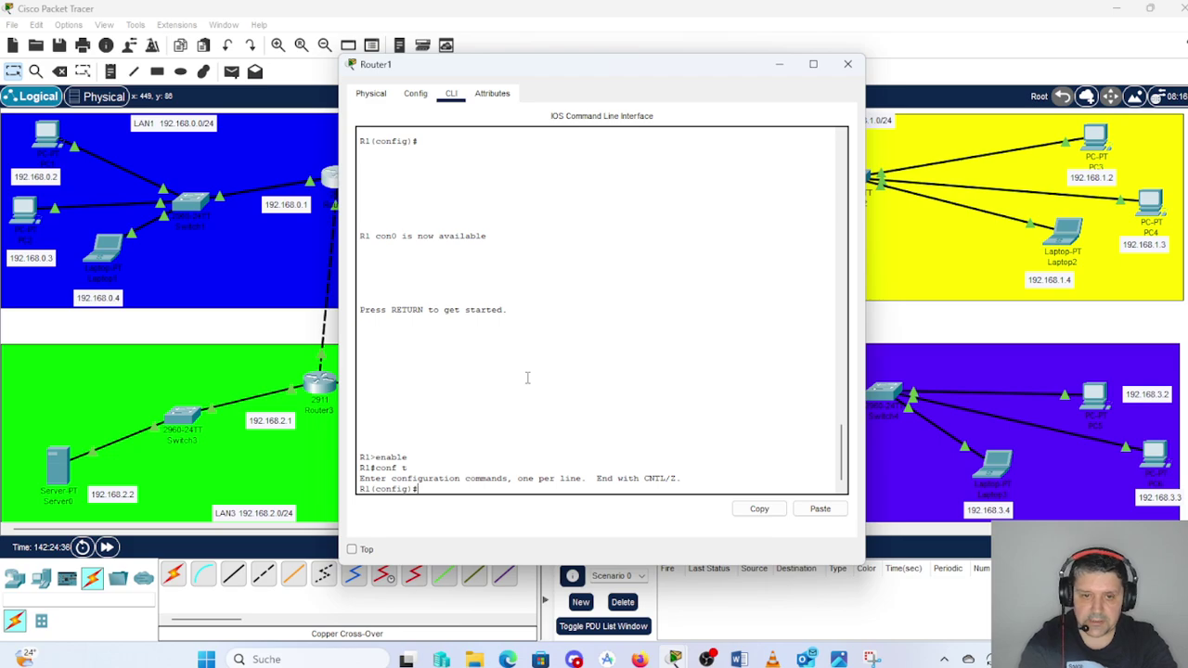
# - Start OSPF process 1 on Router1 with router ospf 1
pyautogui.write('rout')
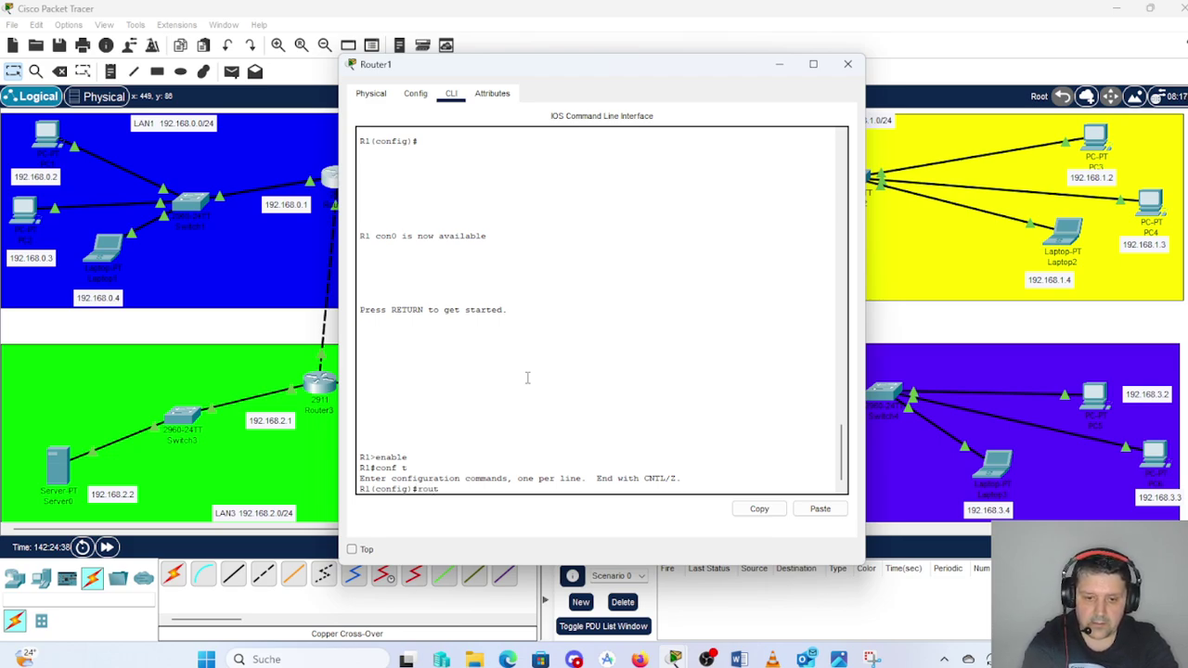
pyautogui.write('er')
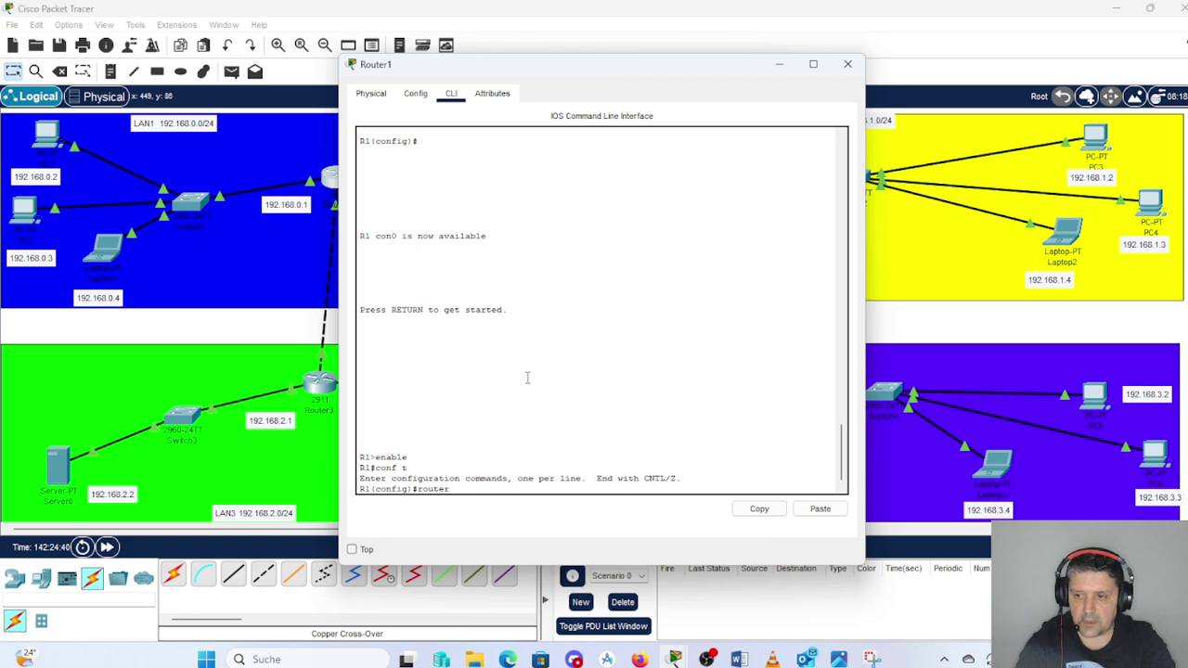
pyautogui.write(' ospf')
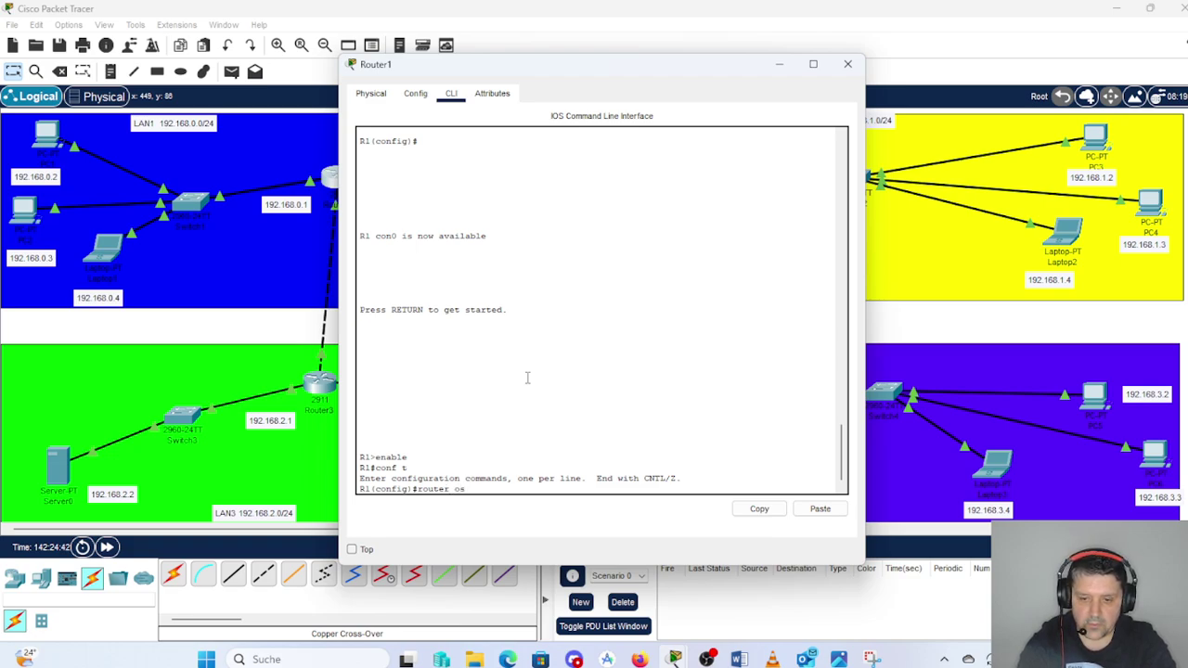
pyautogui.write('1')
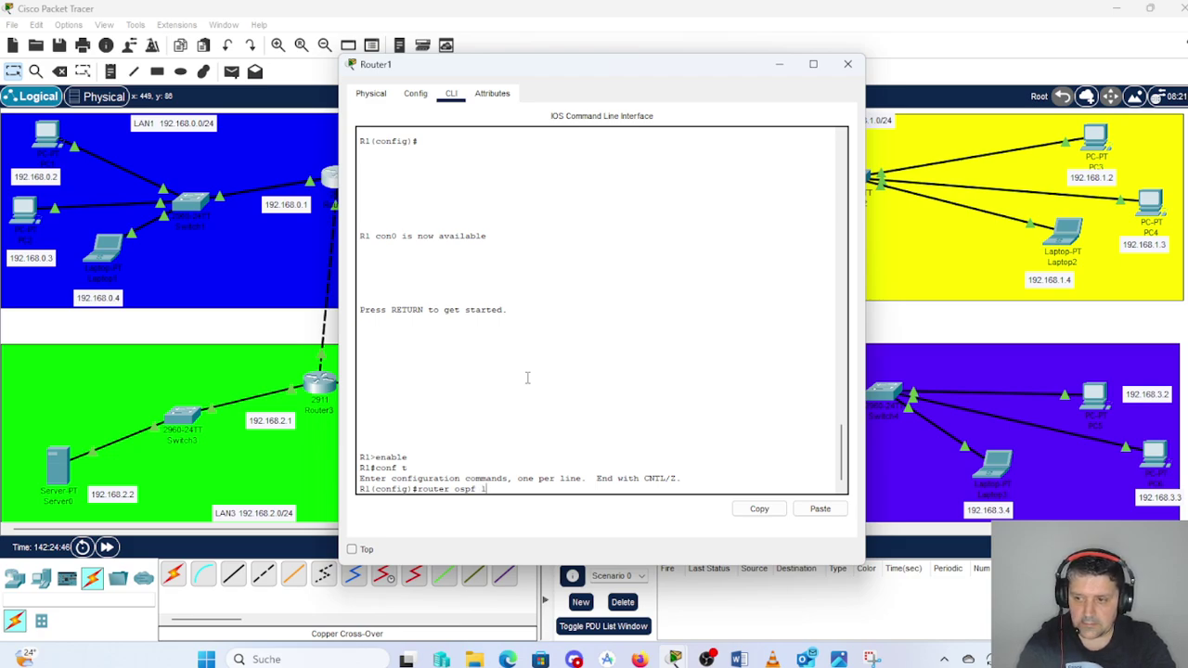
pyautogui.press('Return')
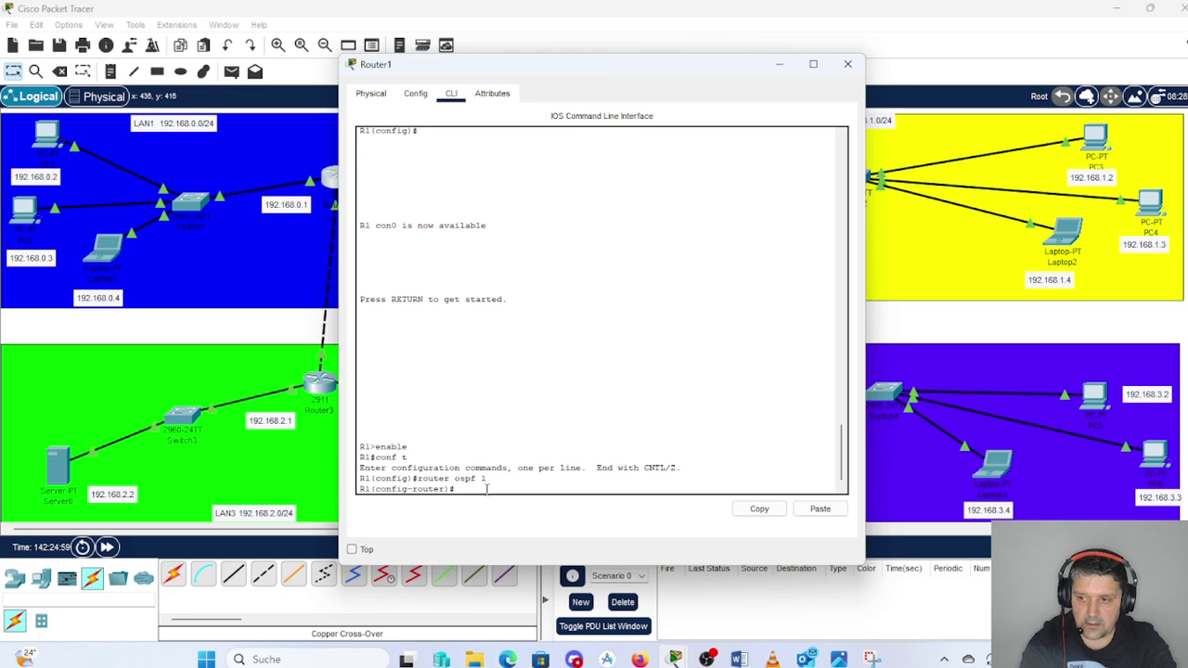
# - Advertise LAN1 in Router1's OSPF process with network 192.168.0.1 0.0.0.255 area 1
pyautogui.write('net')
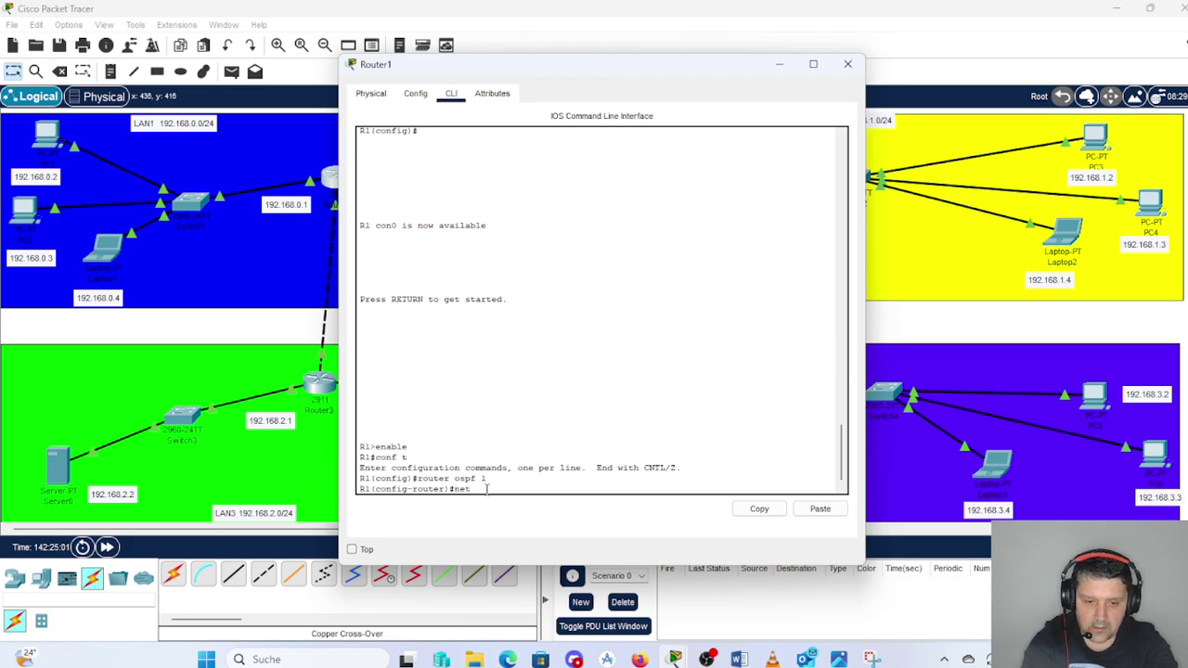
pyautogui.write('wor')
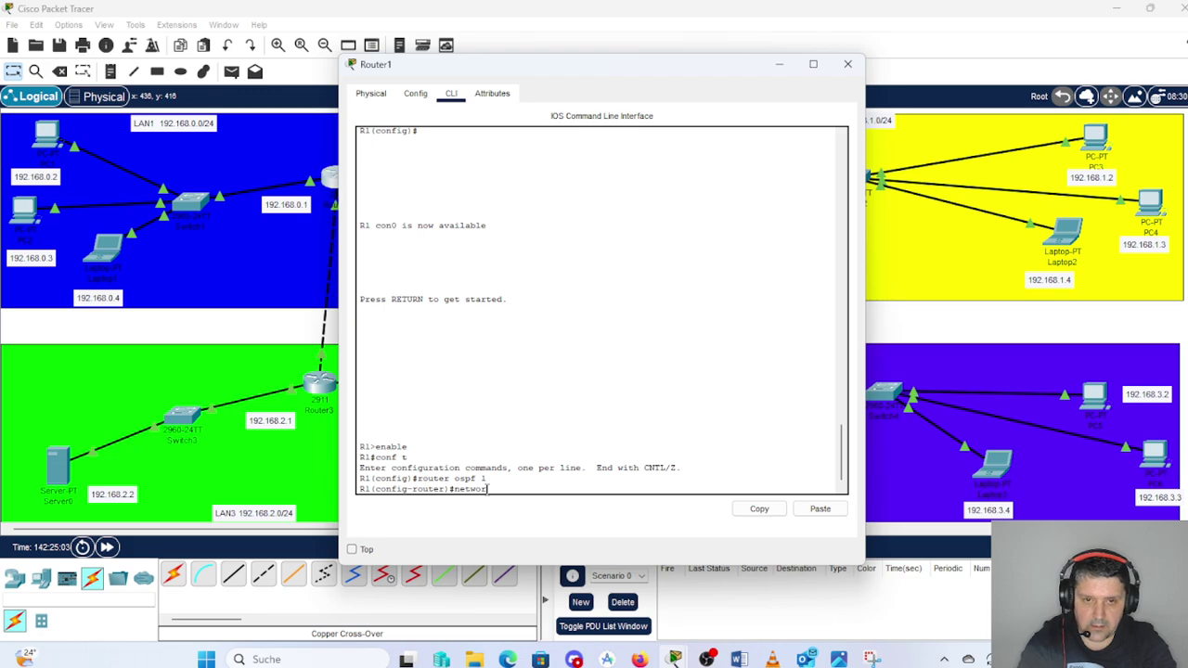
pyautogui.write('k')
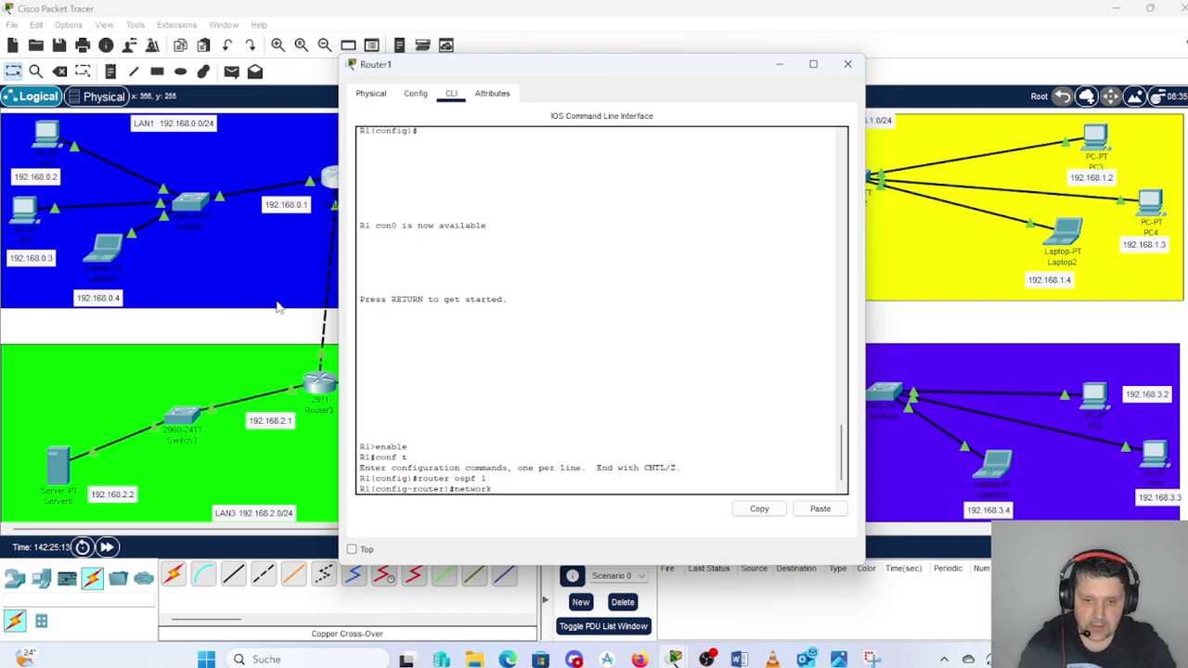
pyautogui.write('19')
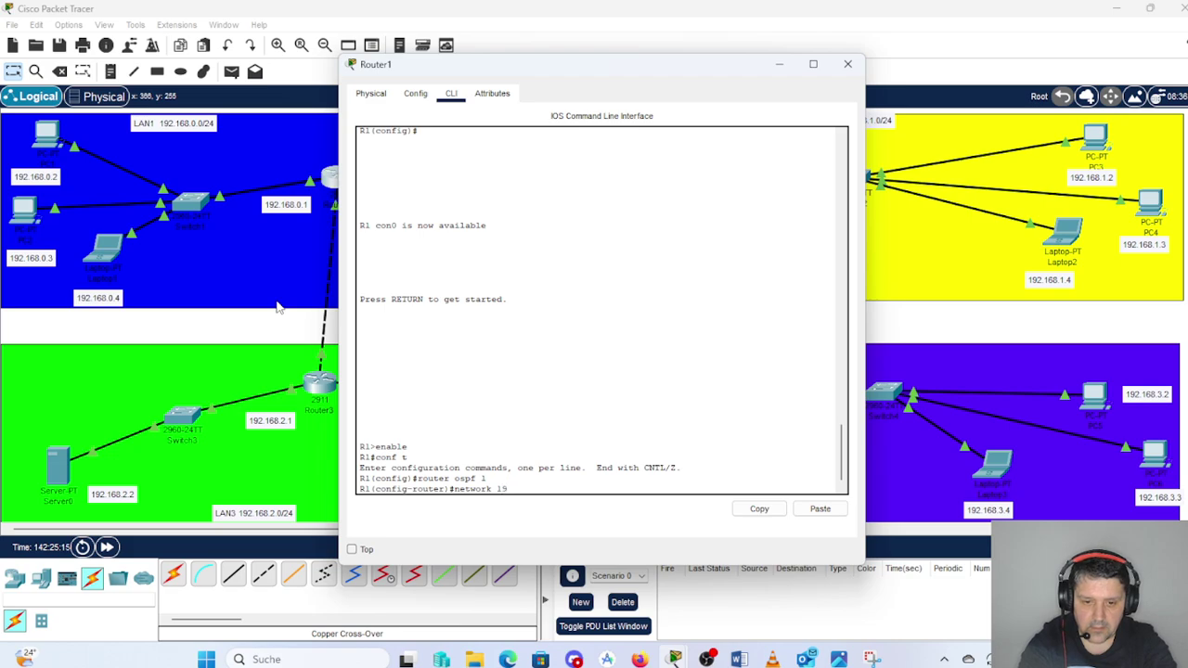
pyautogui.write('2.168')
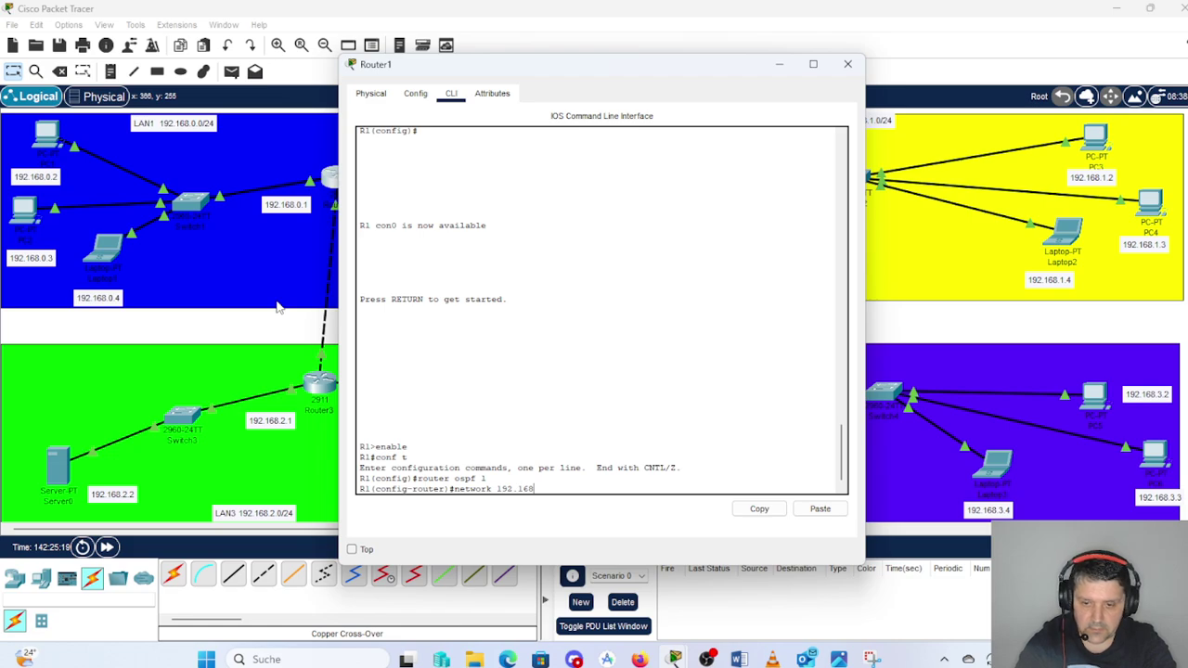
pyautogui.write('.')
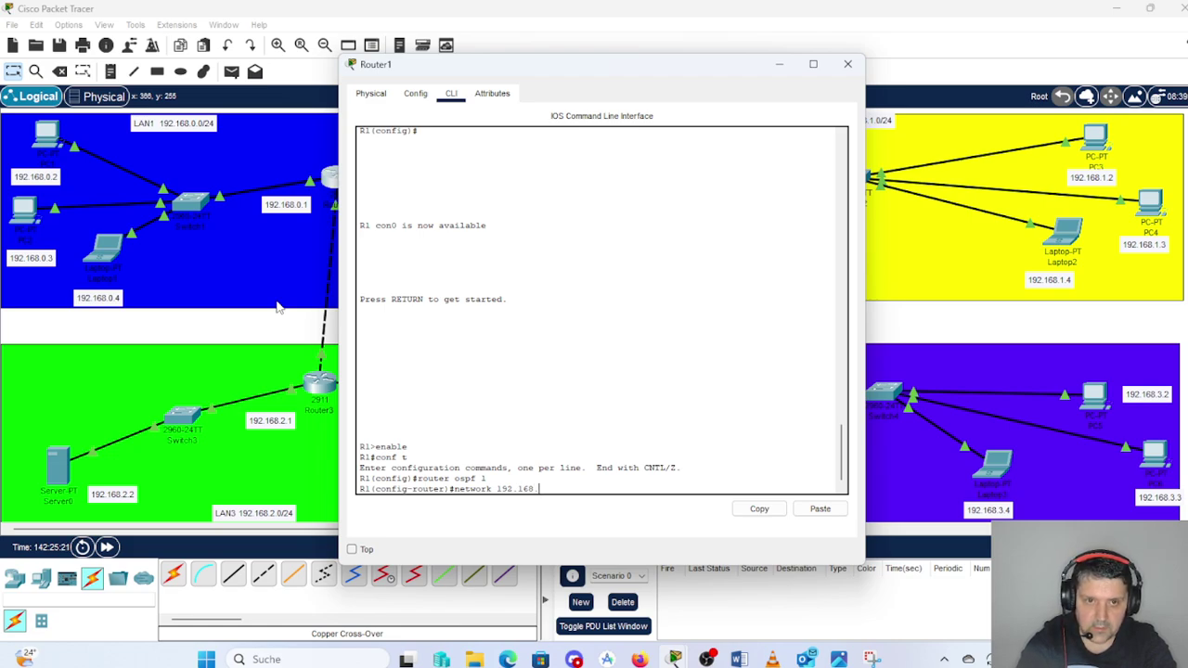
pyautogui.write('0.')
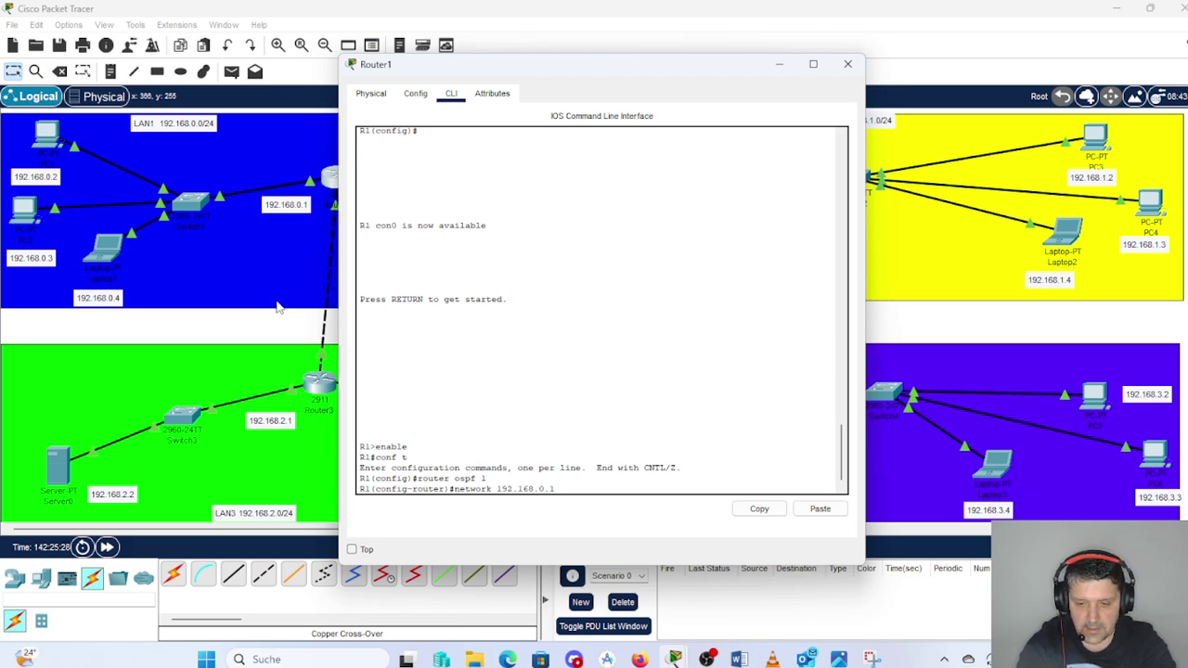
pyautogui.write('192.168.')
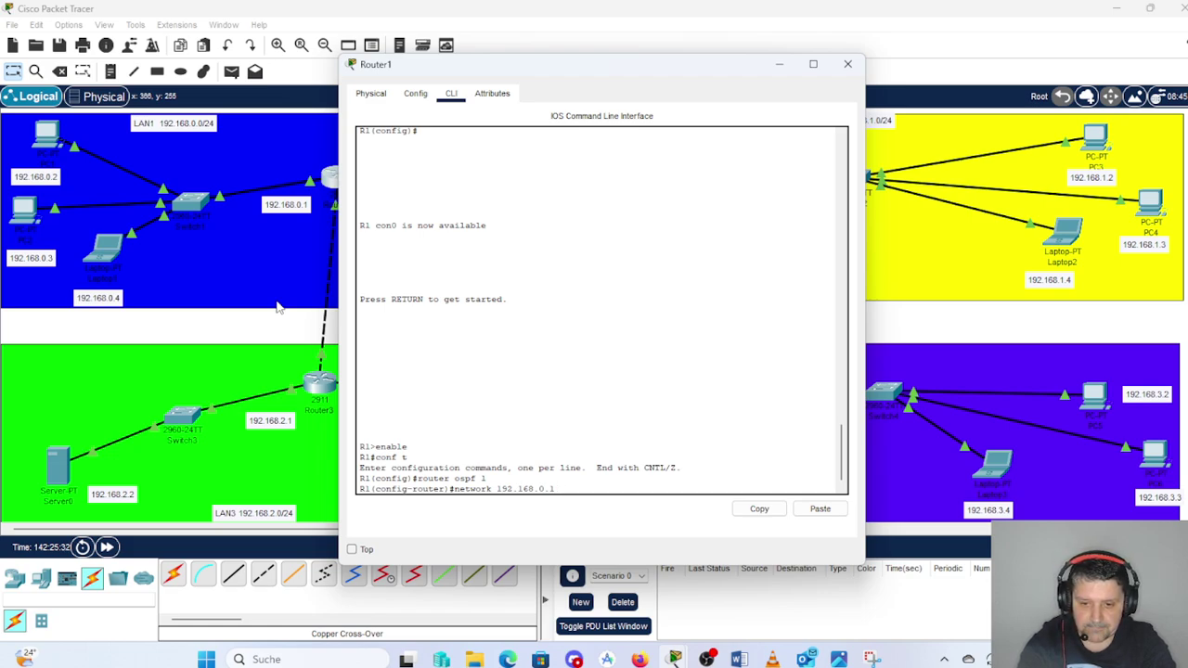
pyautogui.write('0.1 0.0.0')
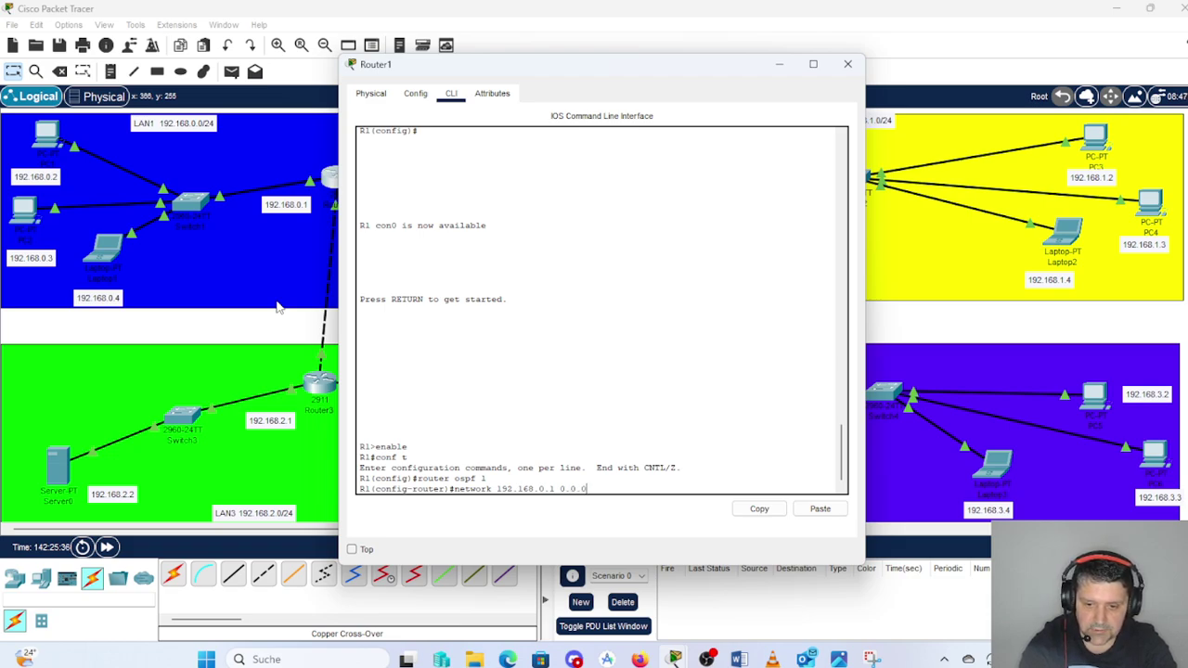
pyautogui.write('.')
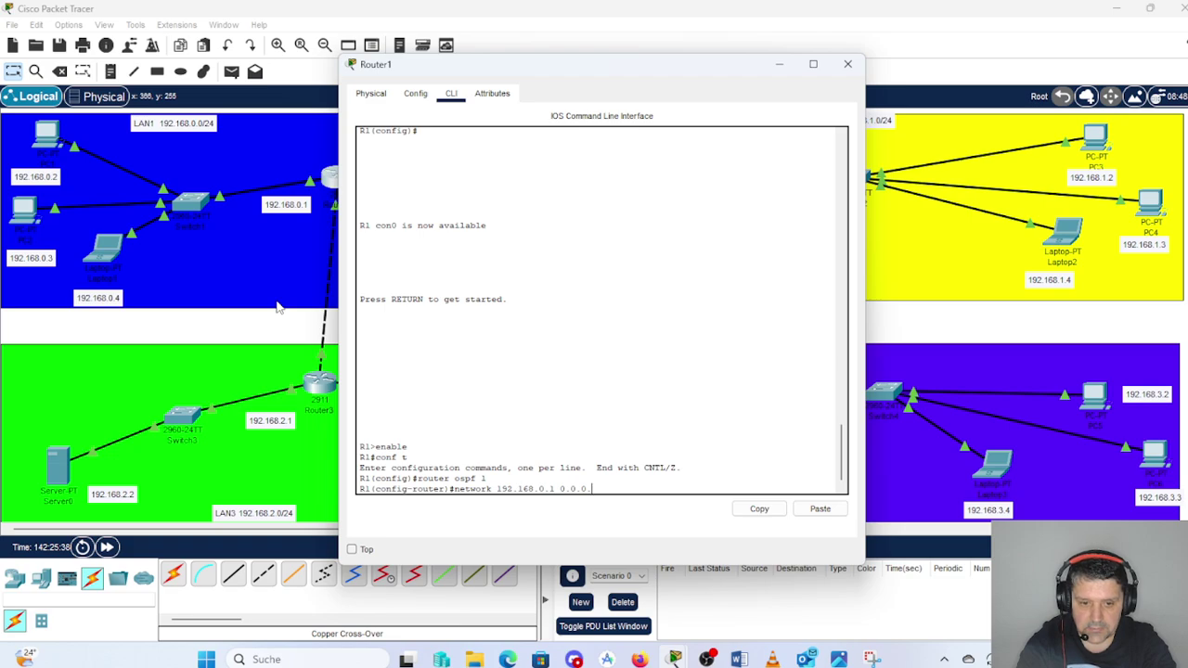
pyautogui.write('255')
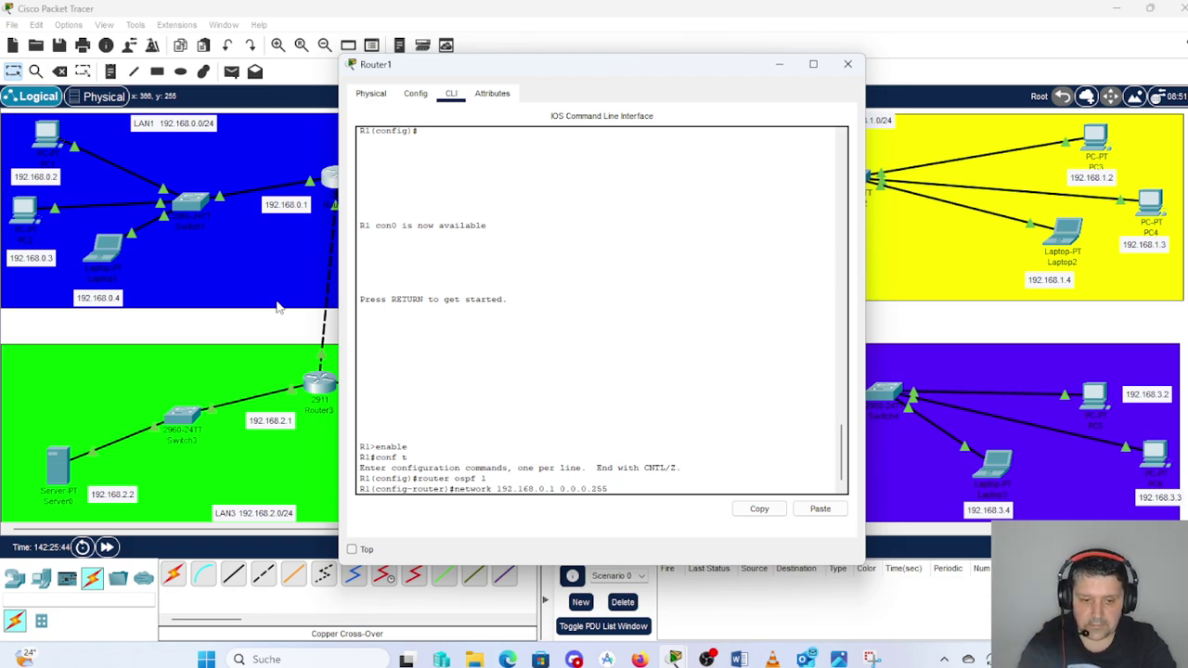
pyautogui.write(' area 1')
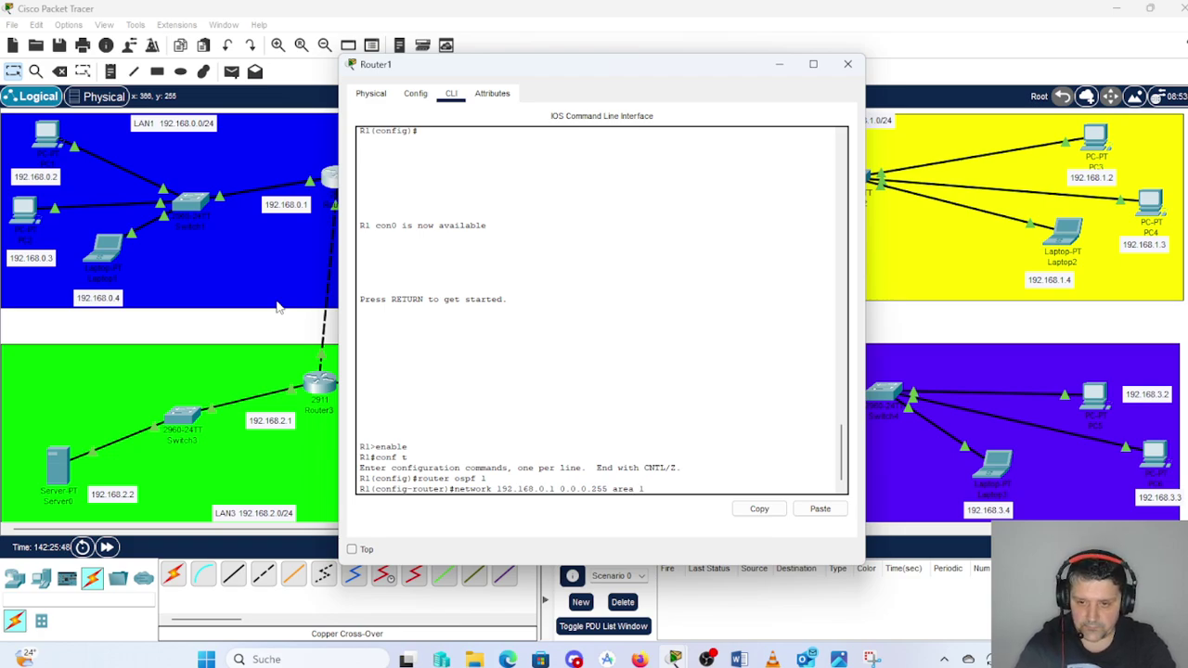
pyautogui.press('Return')
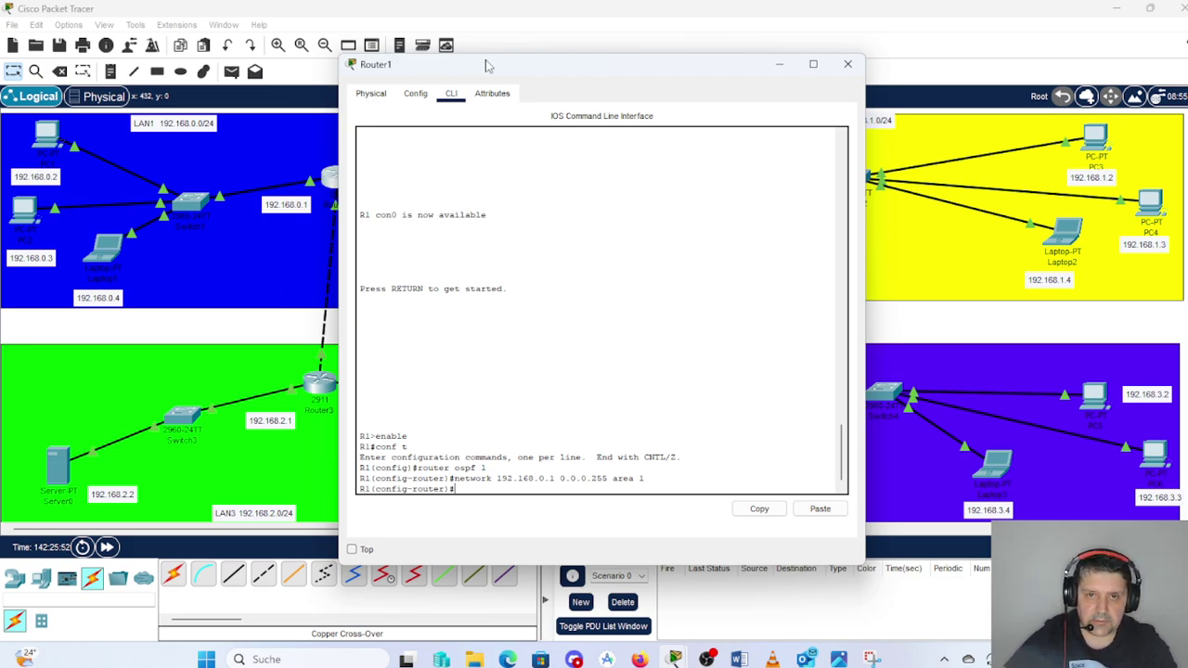
# - Uncover the router links in the topology and add Router1's link to Router2 to OSPF with network 192.168.100.1 0.0.0.255 area 1
pyautogui.moveTo(490, 65); pyautogui.dragTo(515, 224)
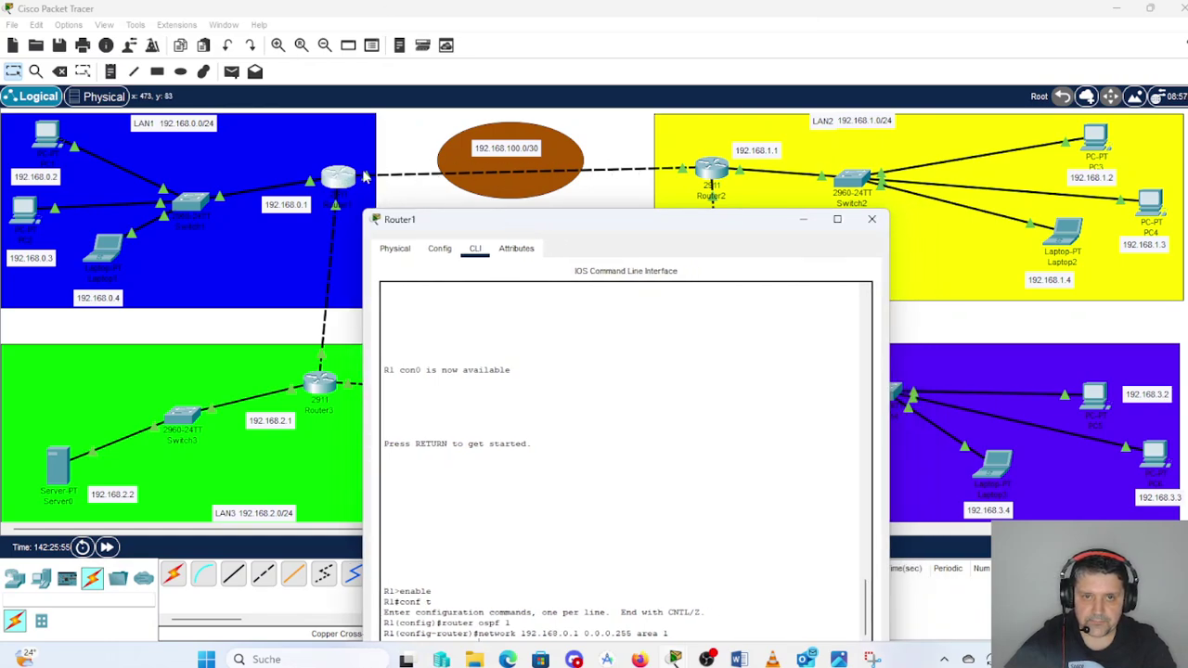
pyautogui.moveTo(570, 223); pyautogui.dragTo(676, 180)
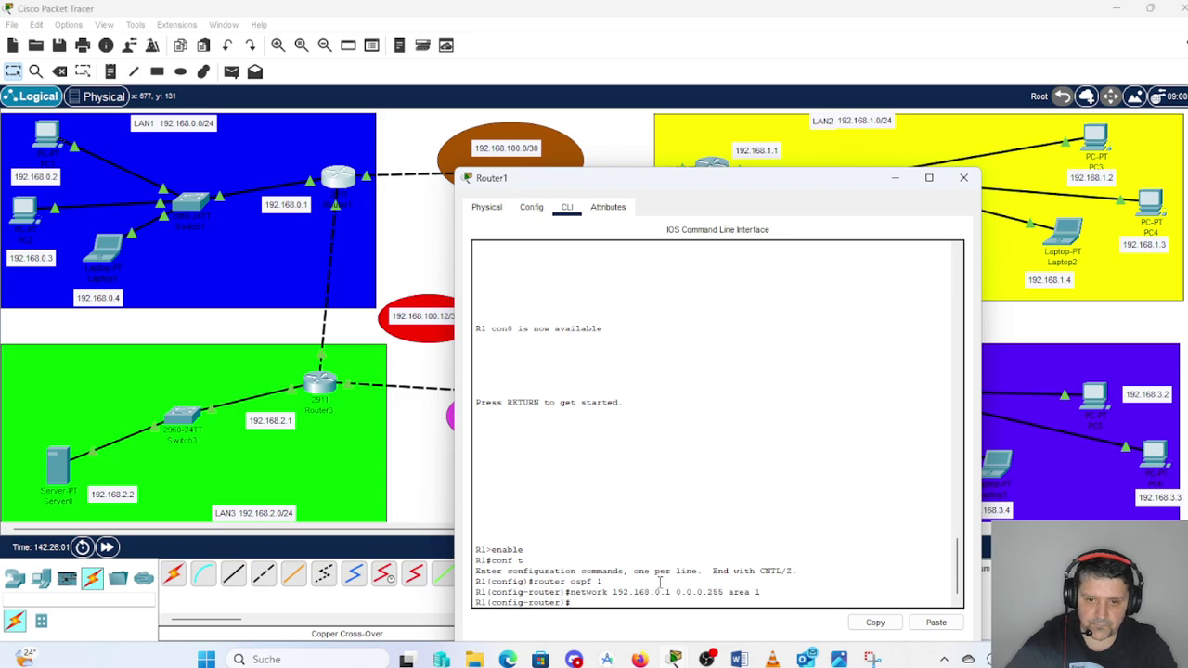
pyautogui.write('net')
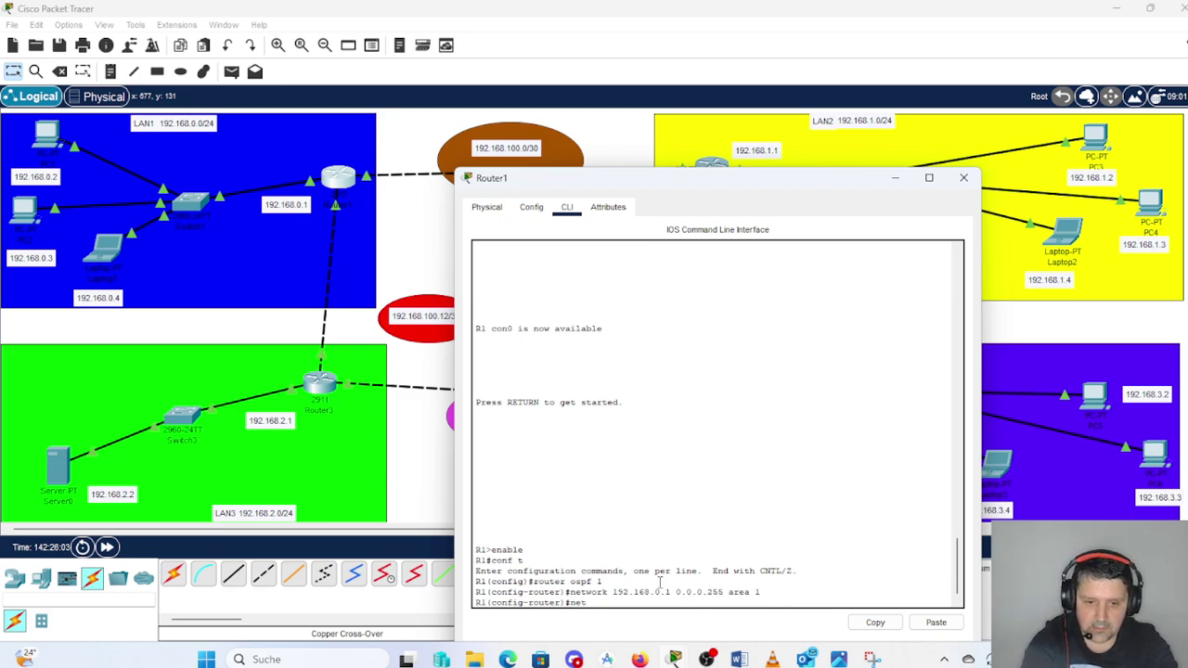
pyautogui.write('work')
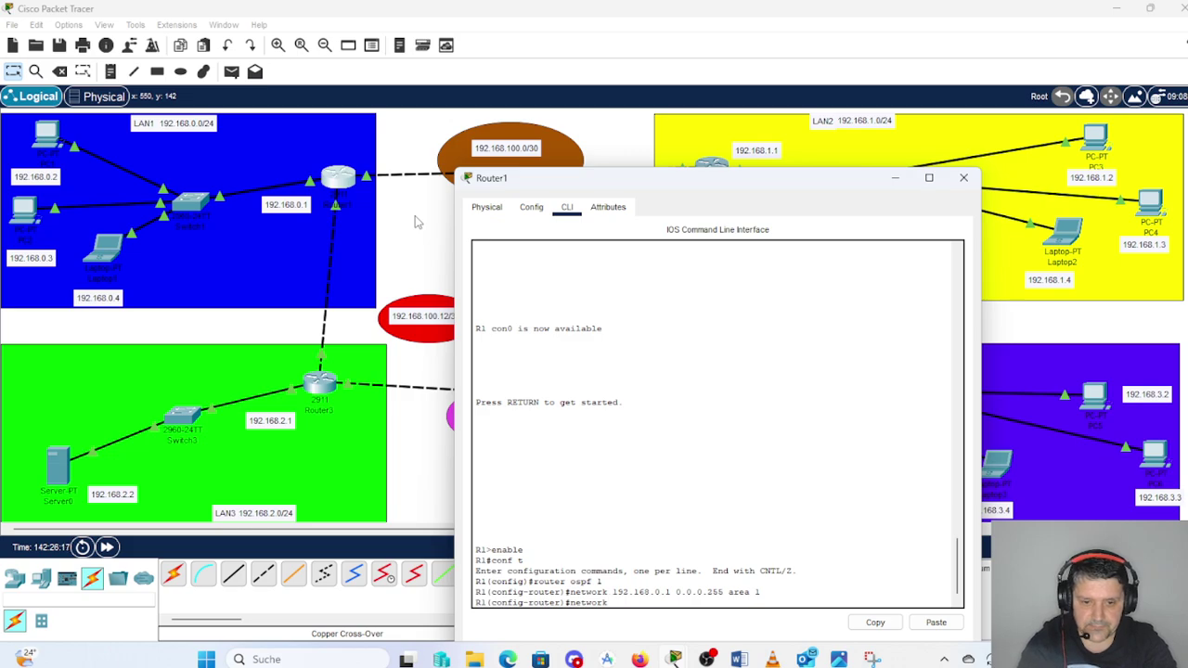
pyautogui.write('192.1')
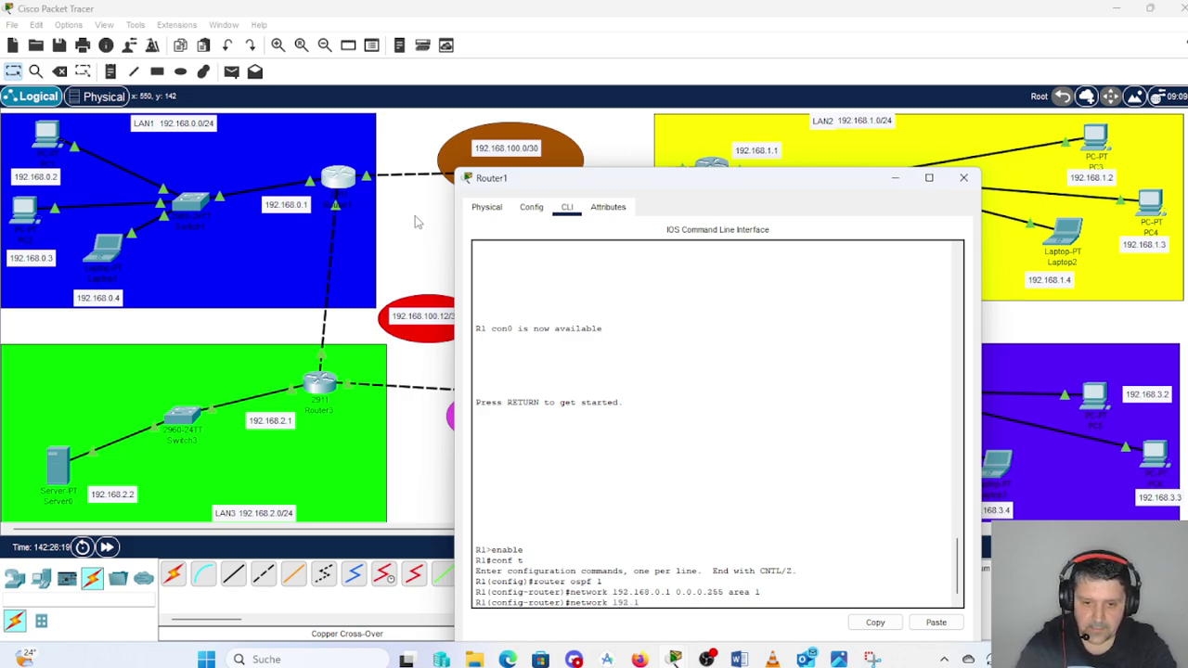
pyautogui.write('68')
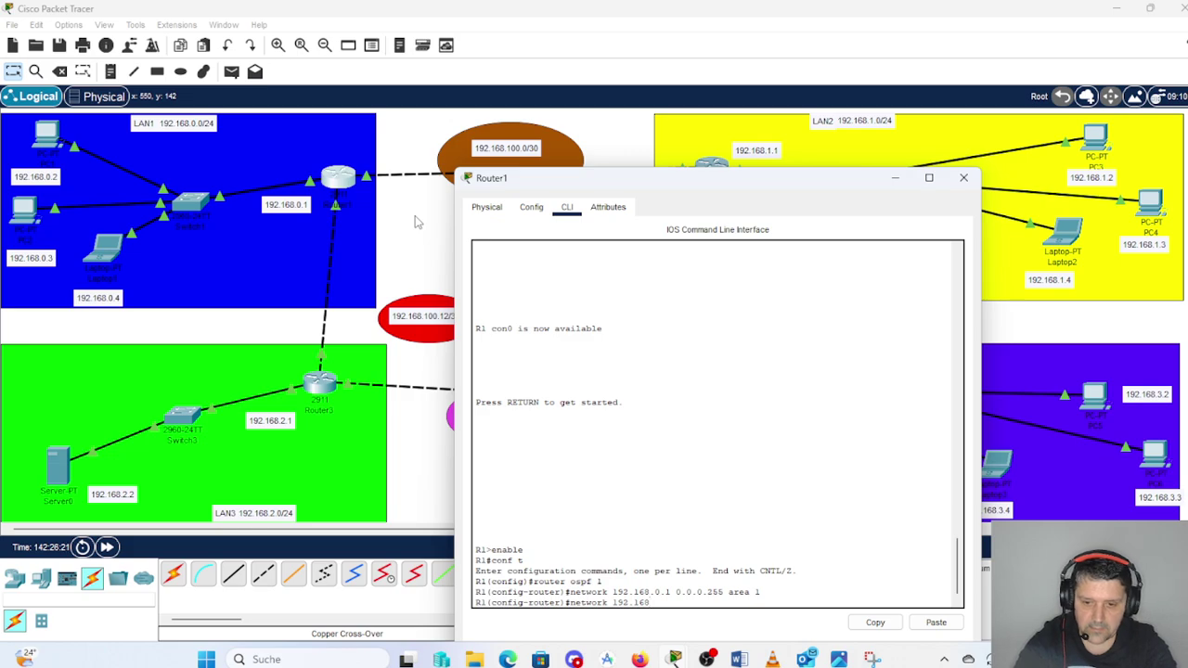
pyautogui.write('.')
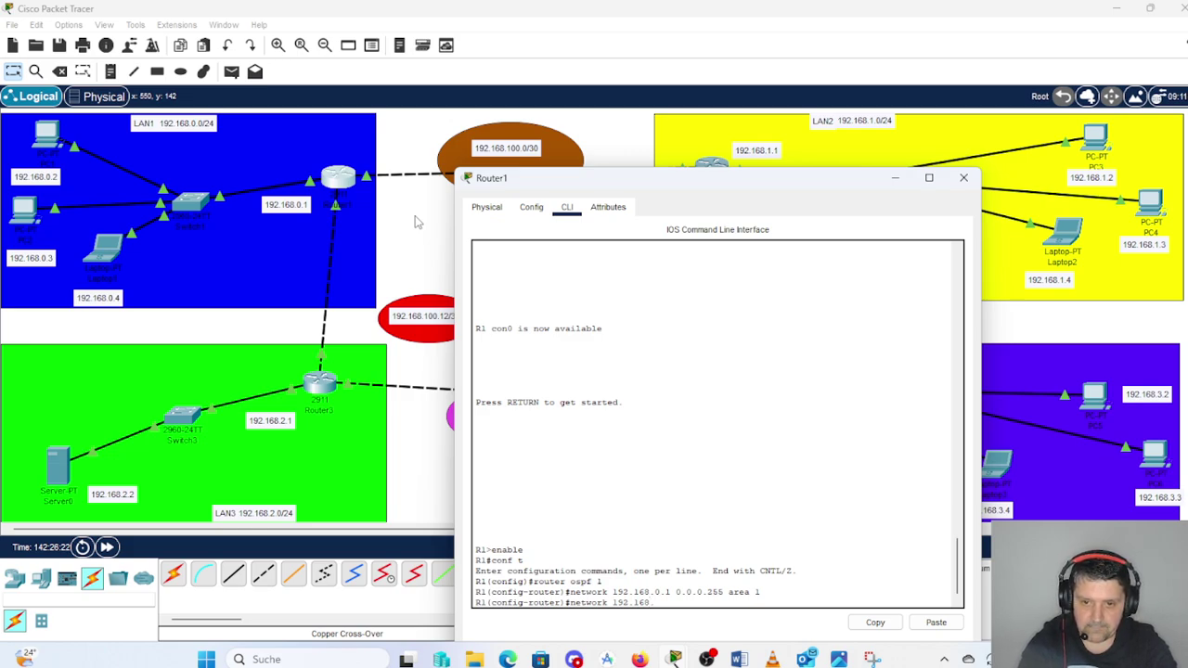
pyautogui.write('100')
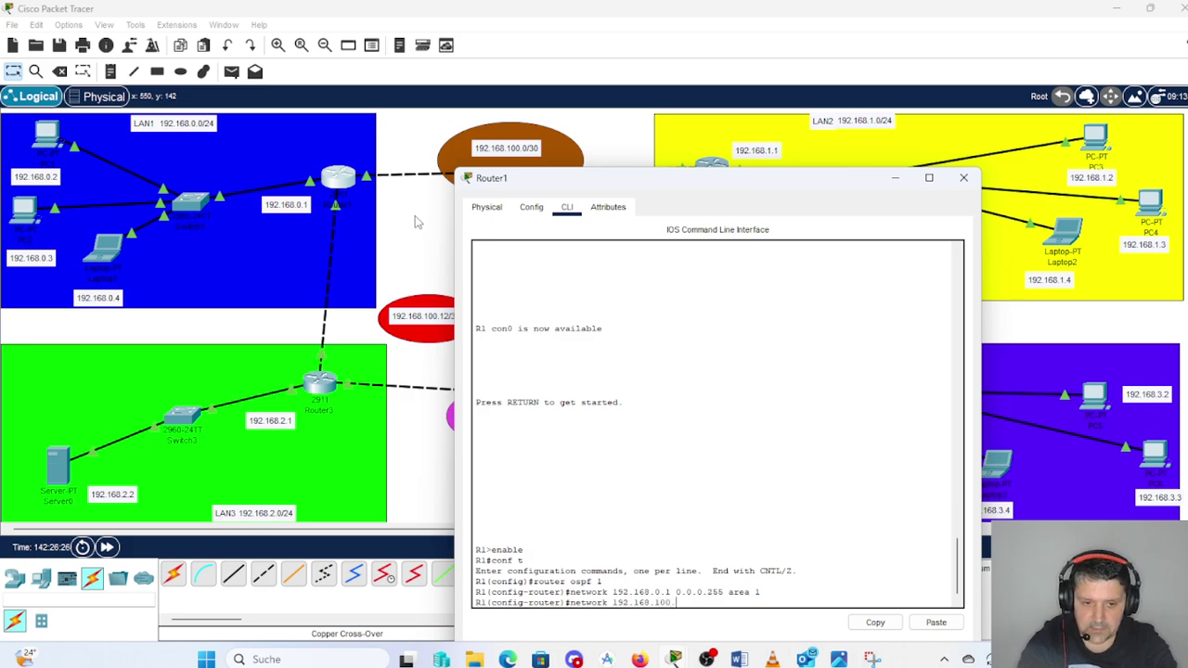
pyautogui.write('.1')
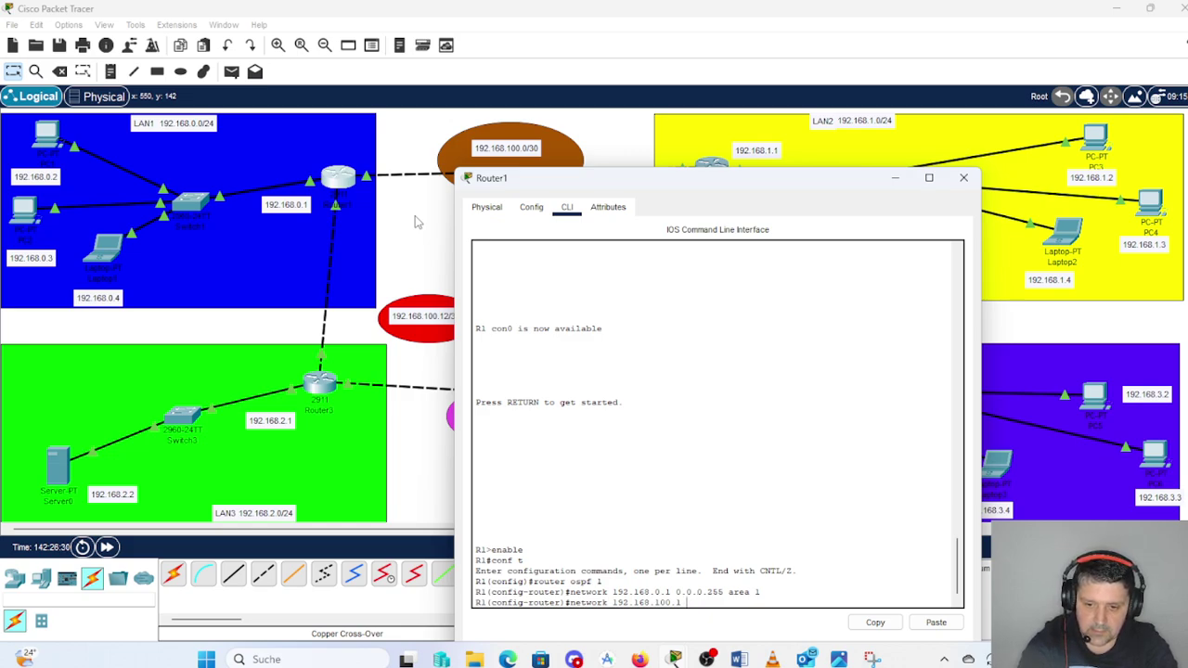
pyautogui.write(' 0.0.')
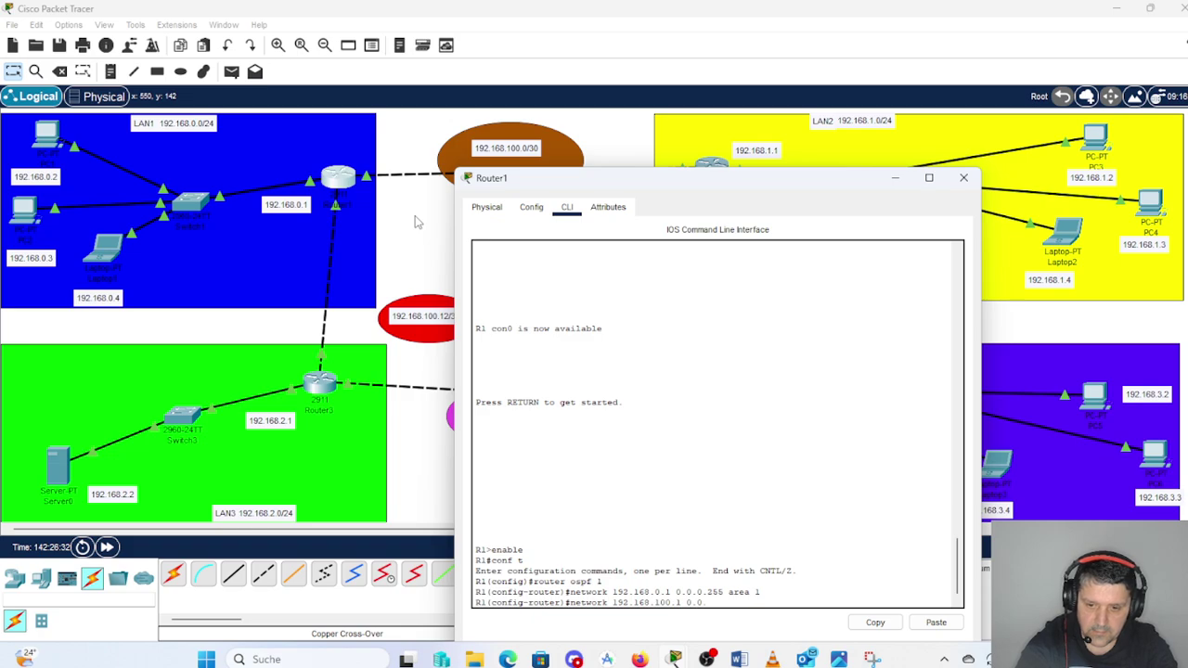
pyautogui.write('0.255')
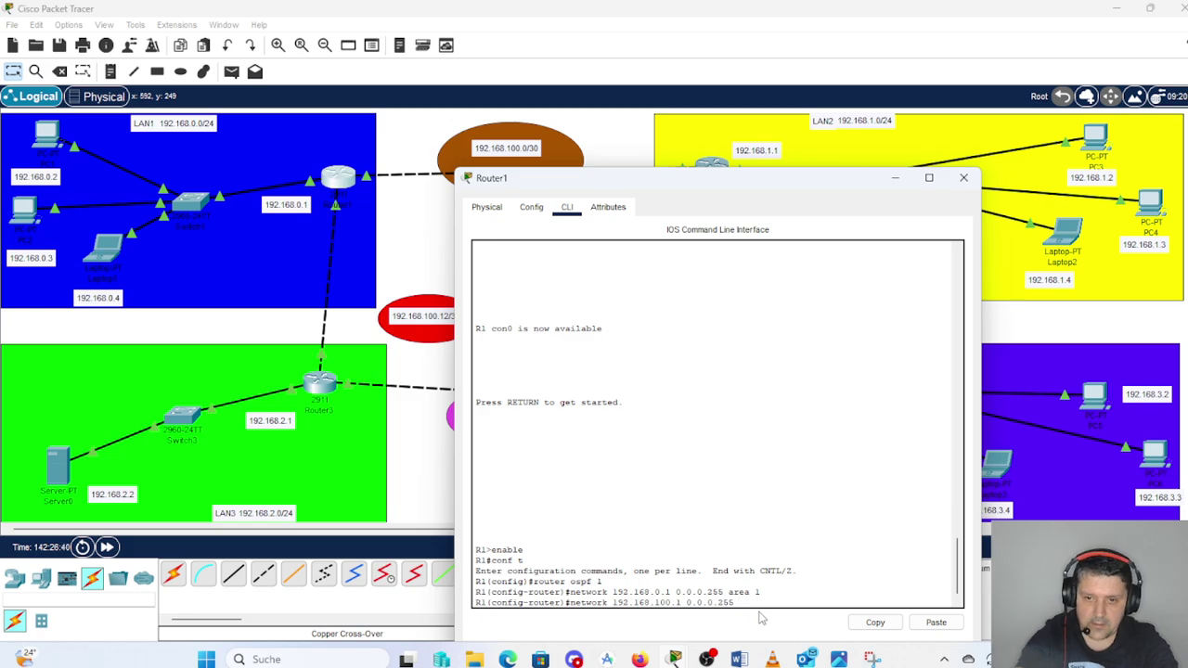
pyautogui.write('area')
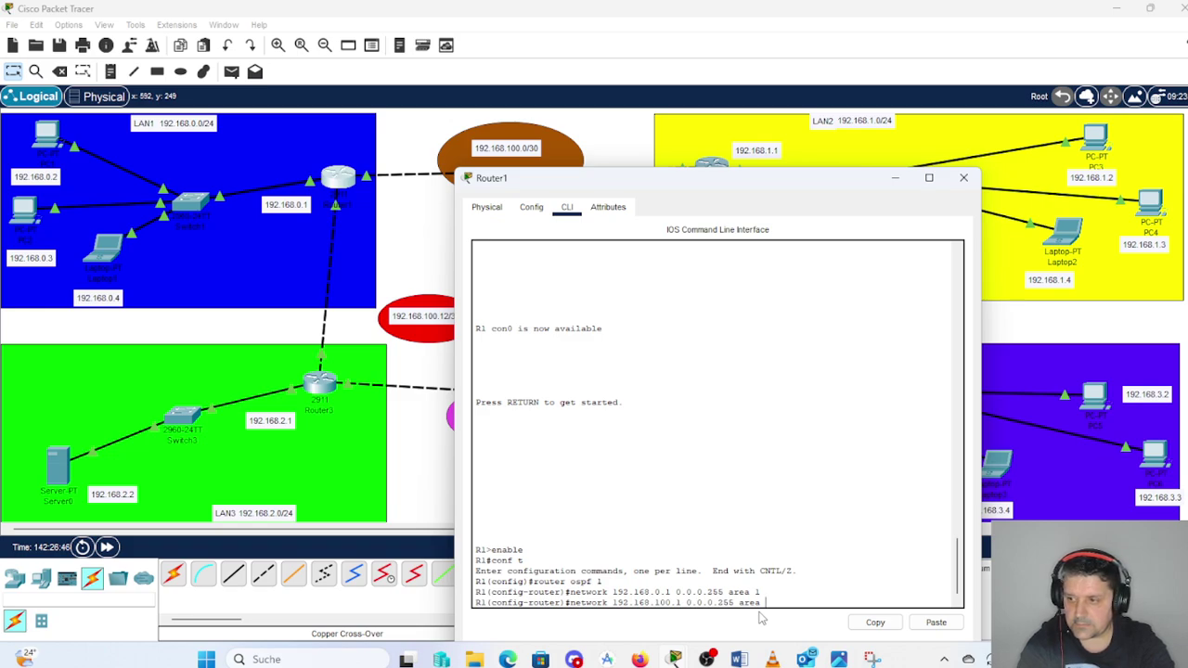
pyautogui.write(' 1')
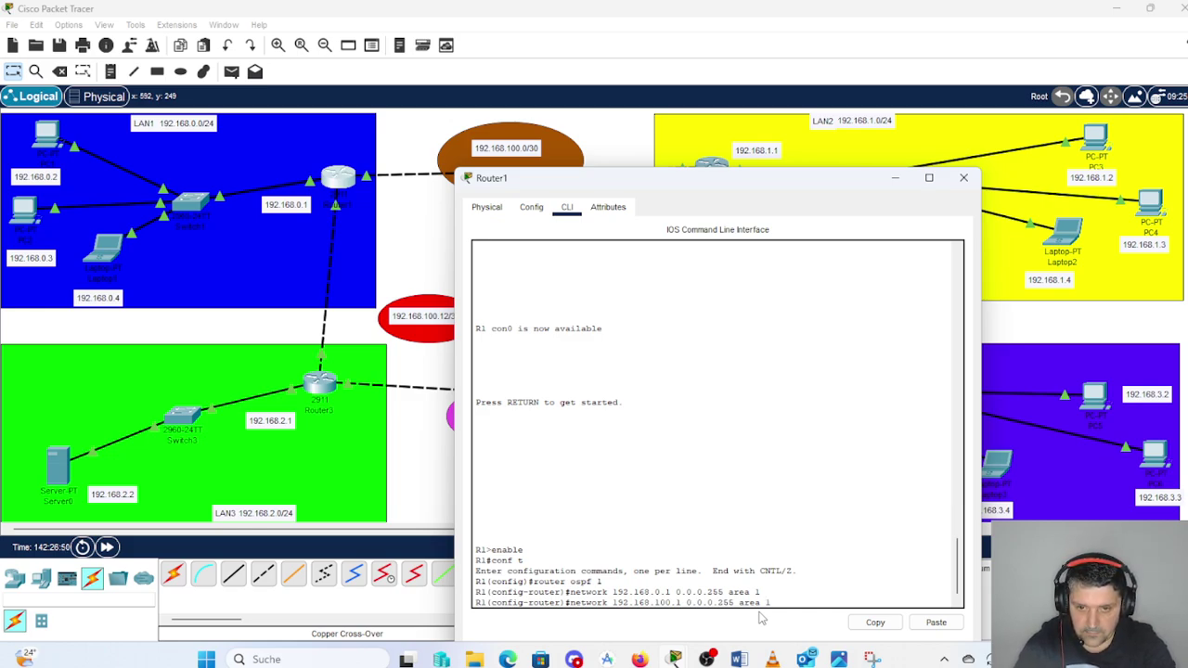
pyautogui.press('Return')
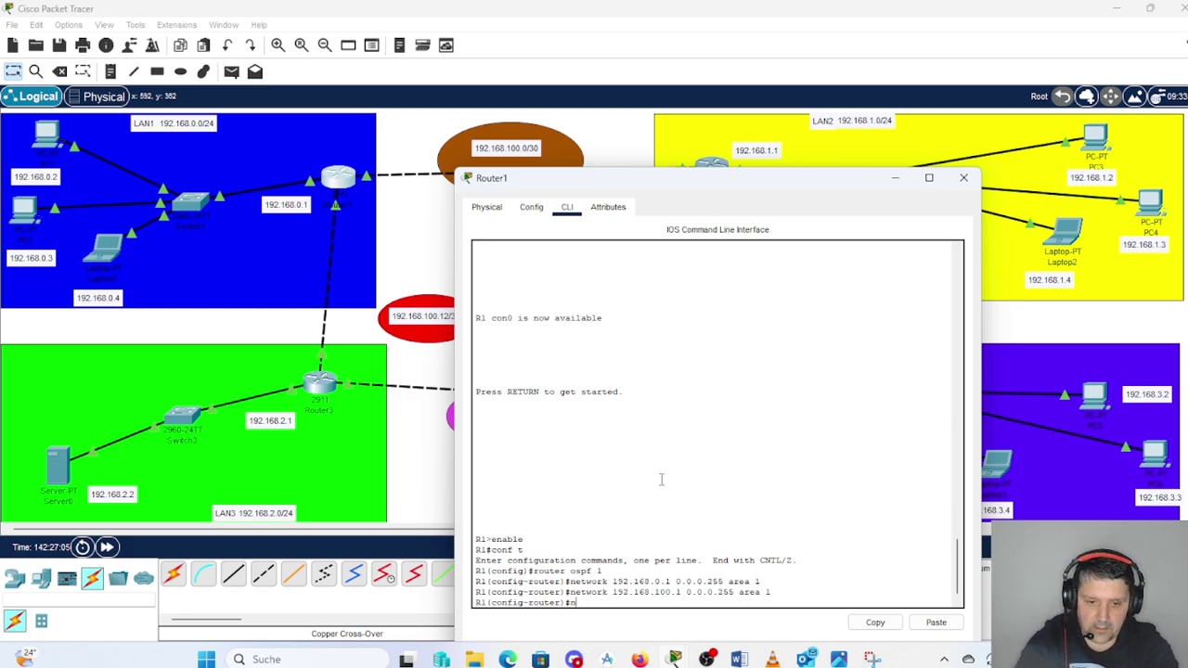
# - Add Router1's link to Router3 to its OSPF process with network 192.168.100.13 0.0.0.255 area 1
pyautogui.write('etwor')
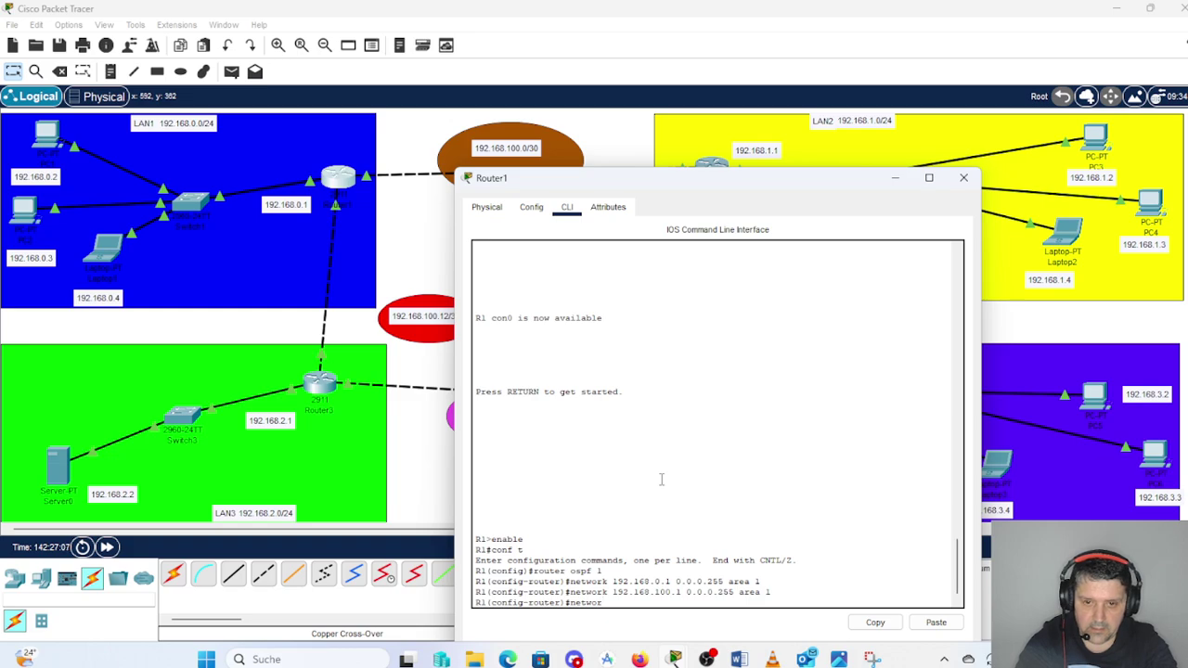
pyautogui.write('k ')
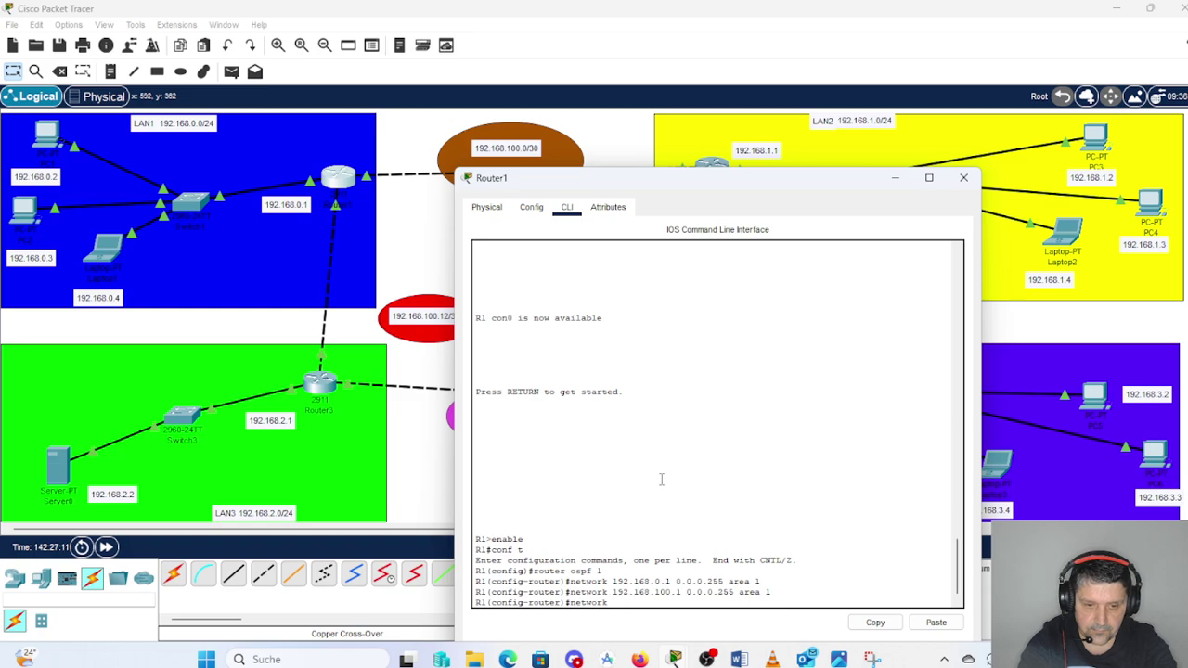
pyautogui.write('1')
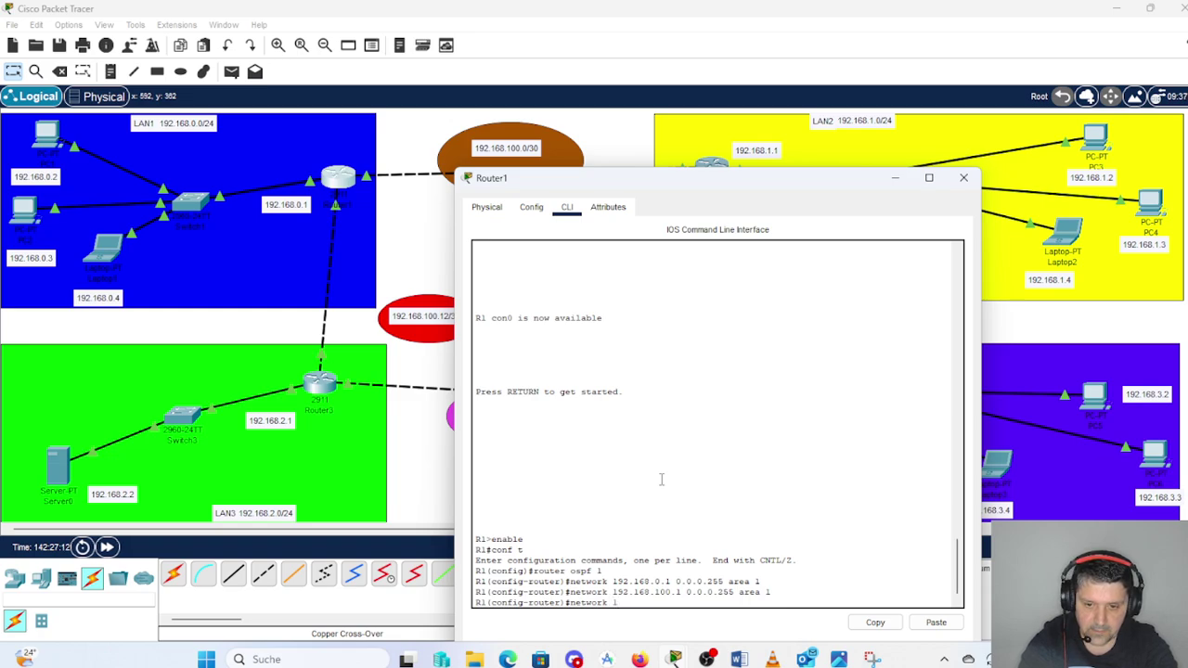
pyautogui.write('92.168.')
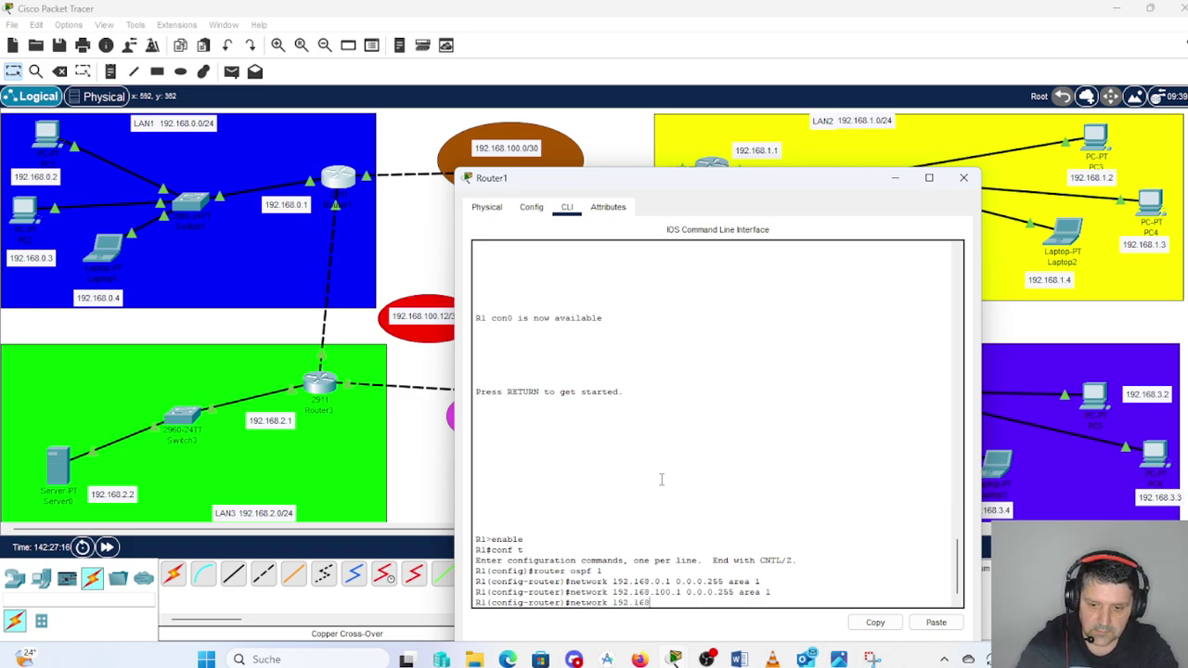
pyautogui.write('1')
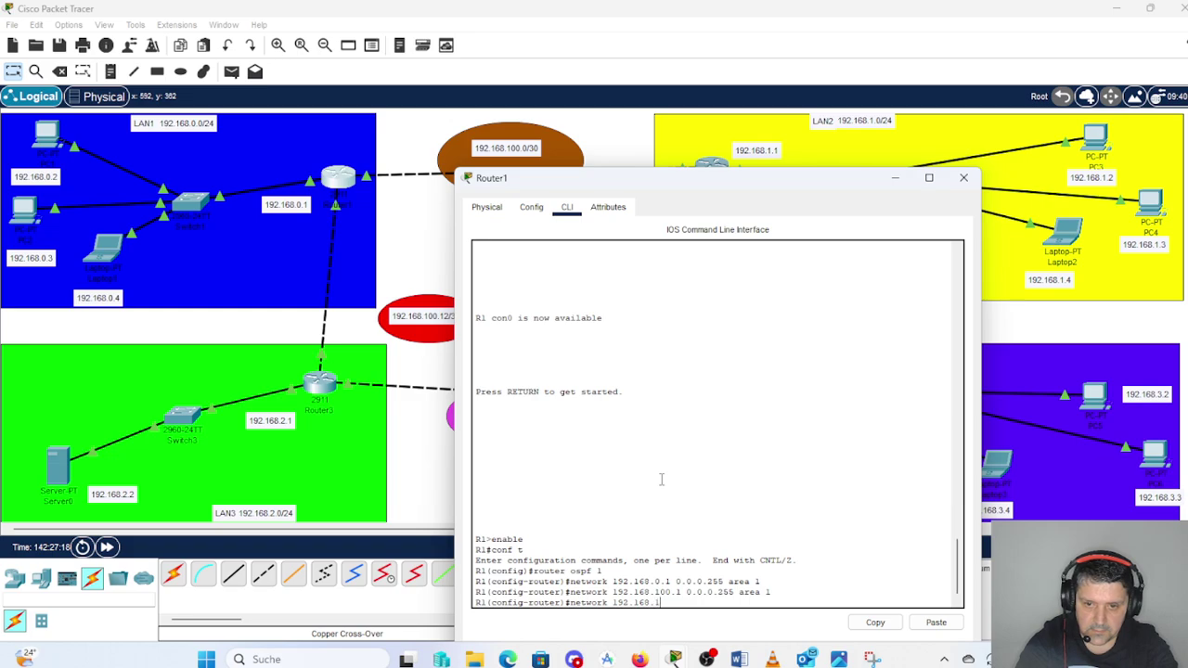
pyautogui.write('00')
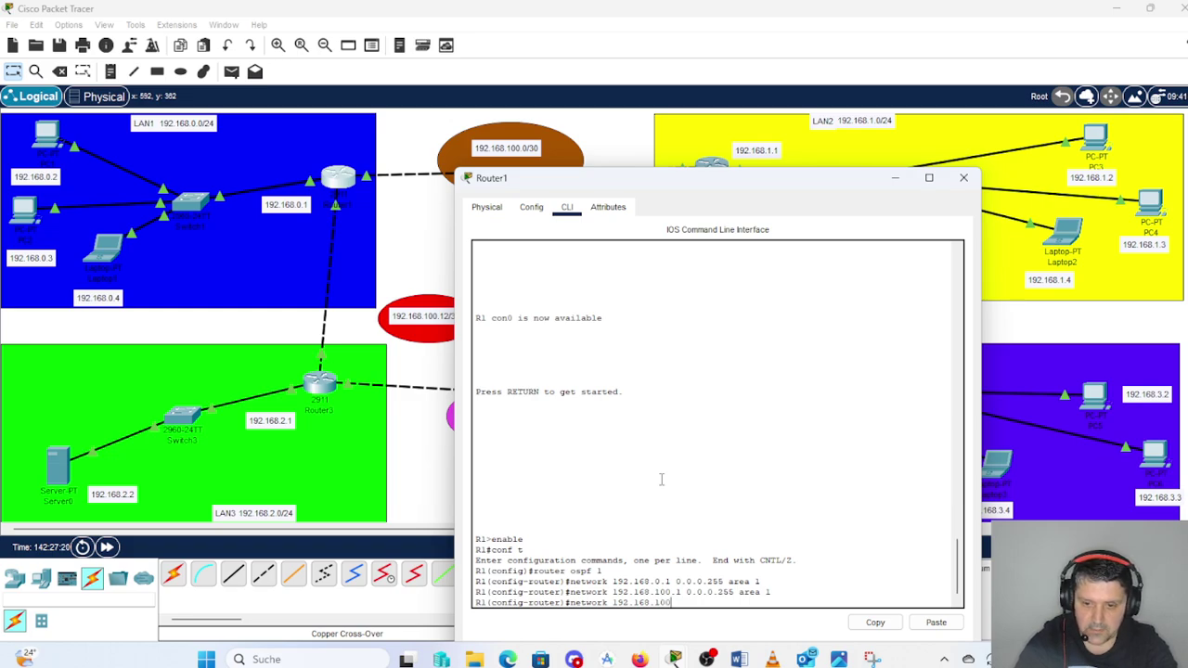
pyautogui.write('.')
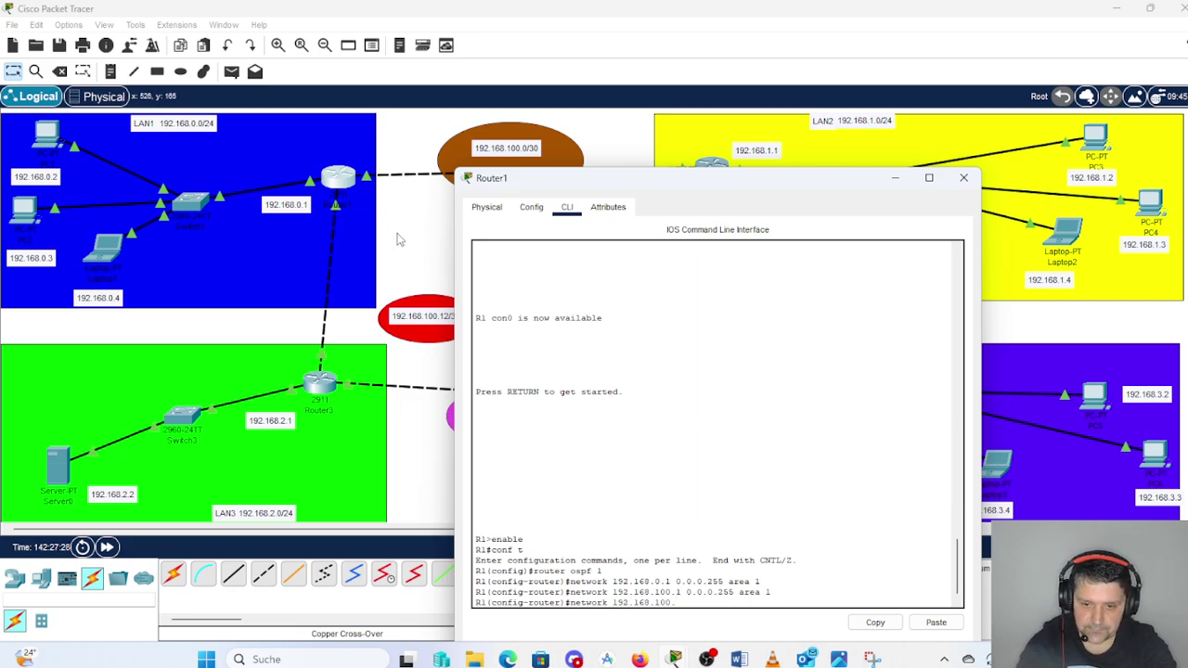
pyautogui.write('13')
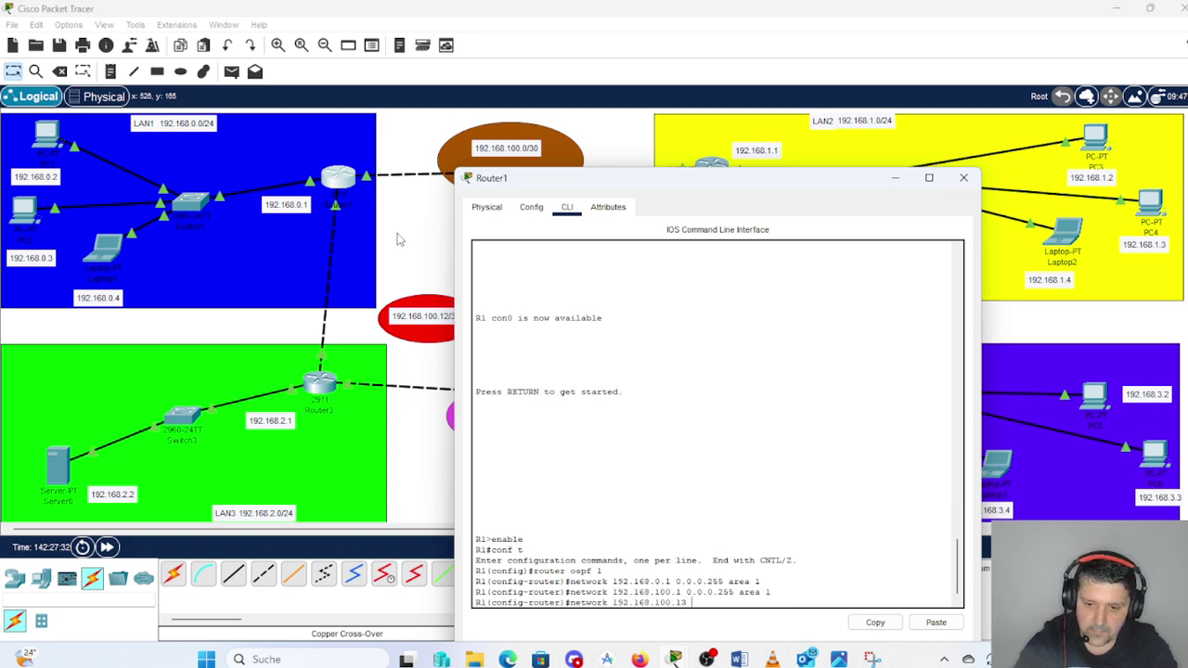
pyautogui.write(' 0.0.0.0.255')
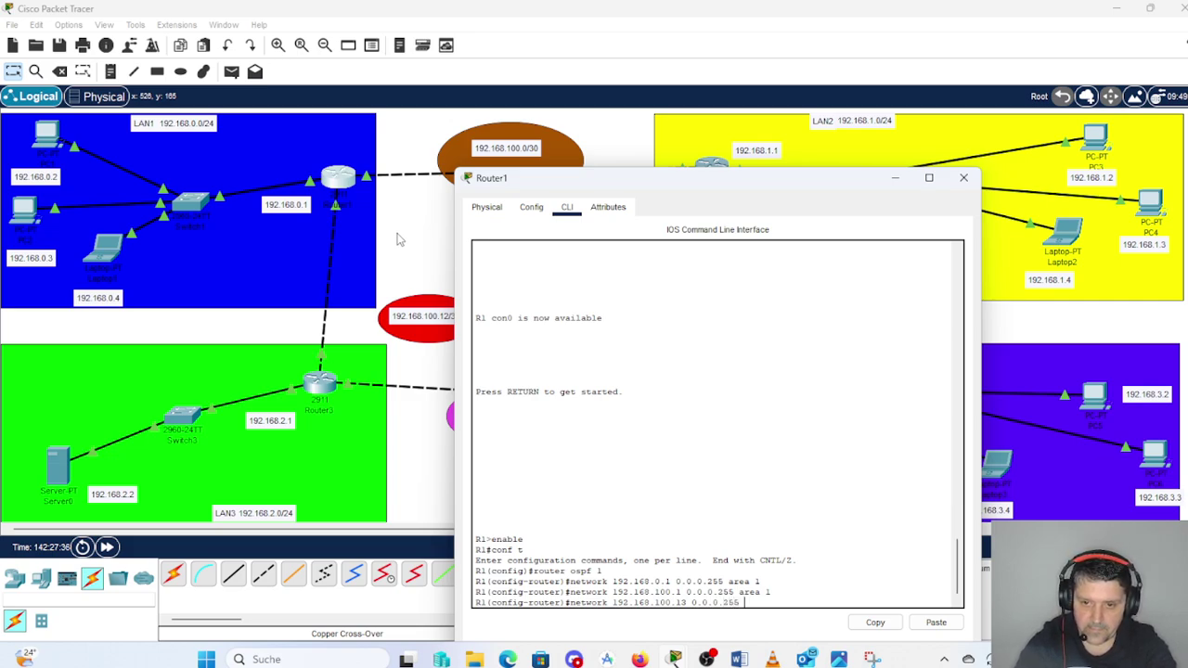
pyautogui.write(' are')
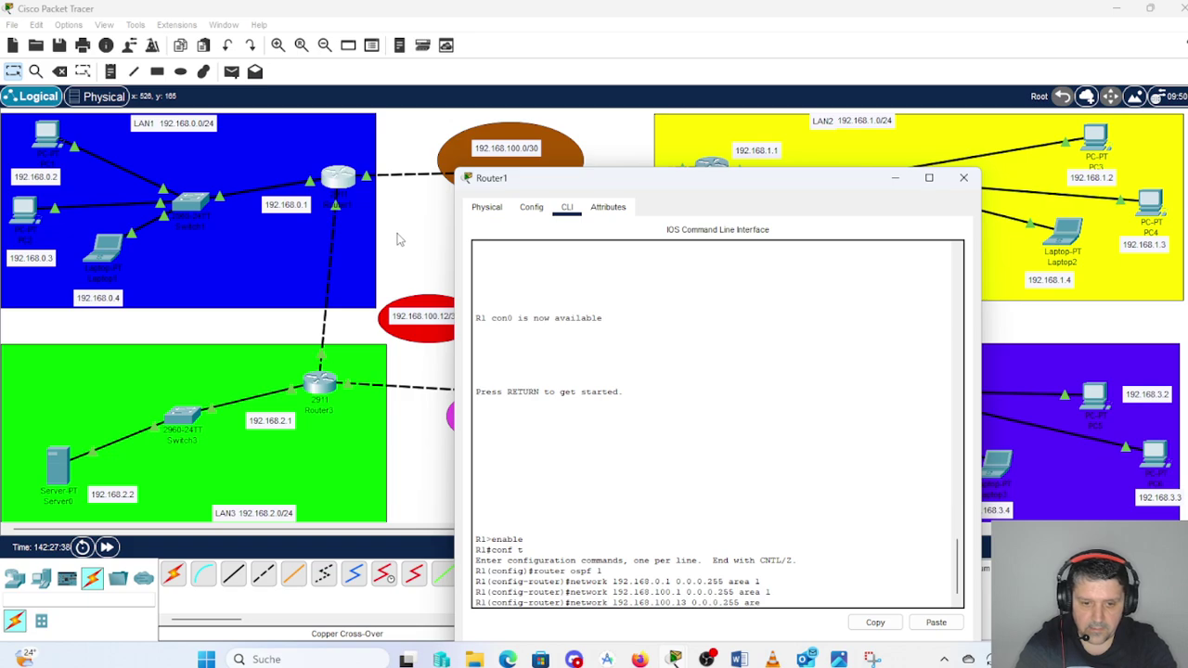
pyautogui.write('a1')
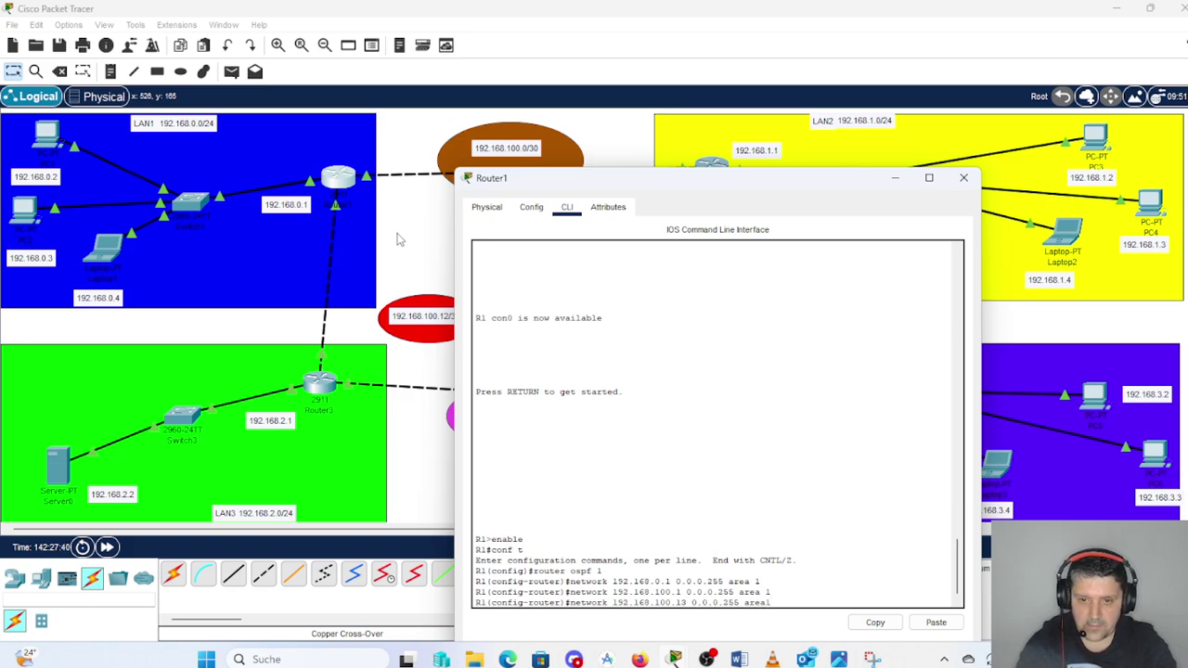
pyautogui.press('Return')
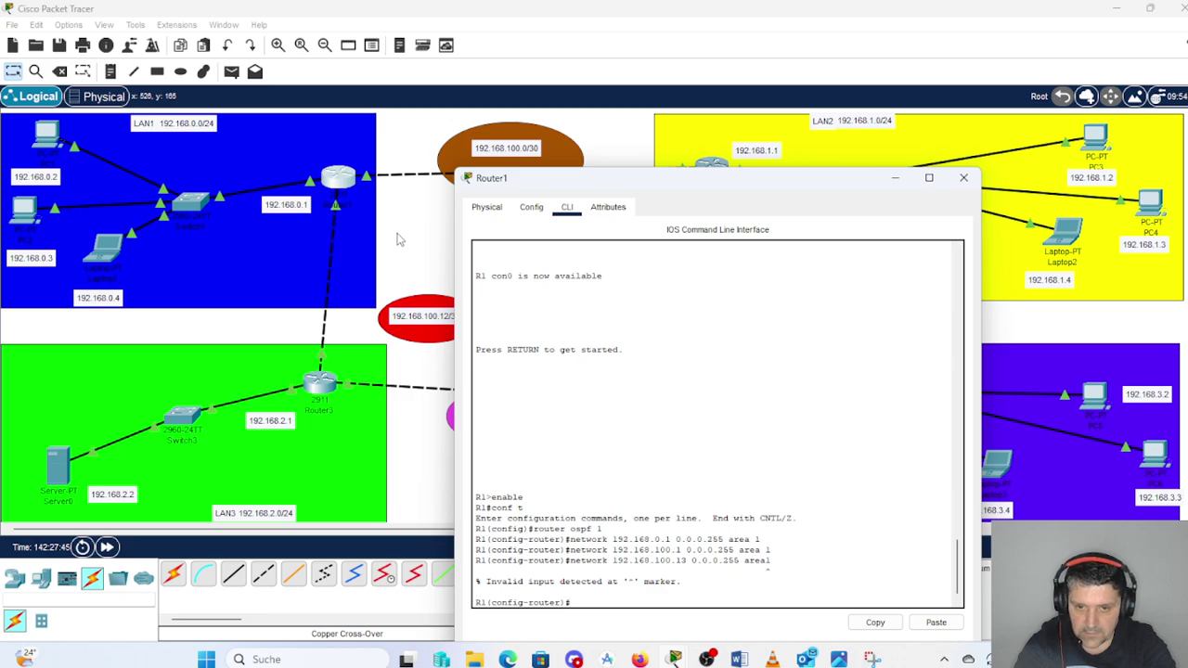
pyautogui.press('Up')
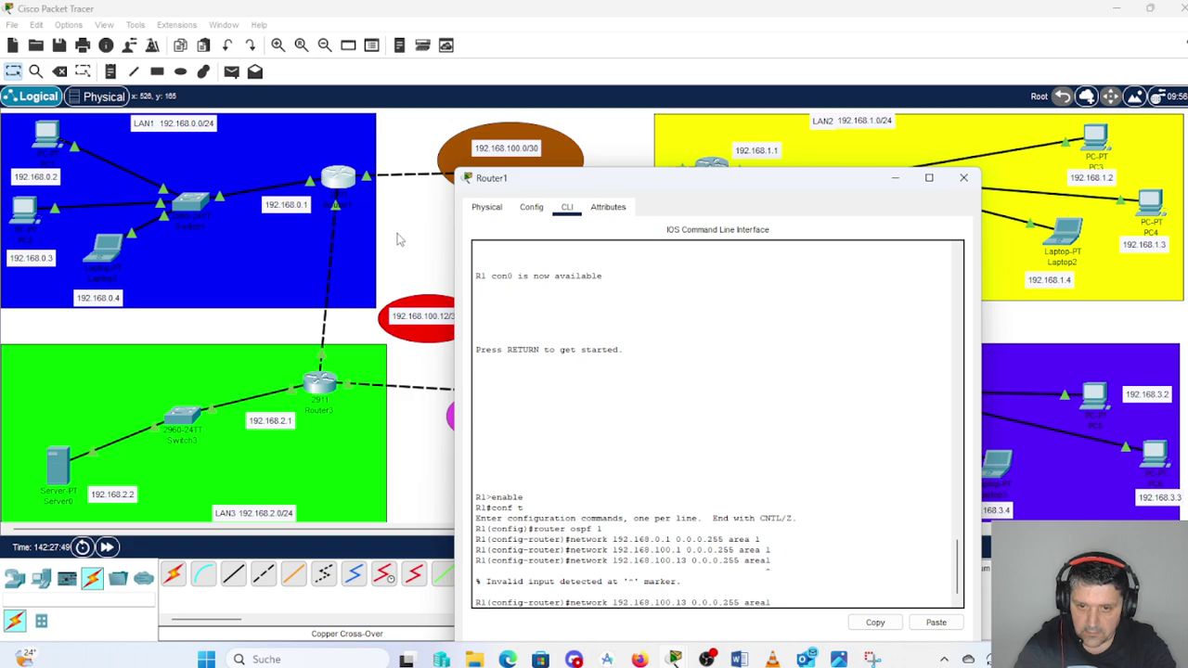
pyautogui.press('BackSpace')
pyautogui.write('1')
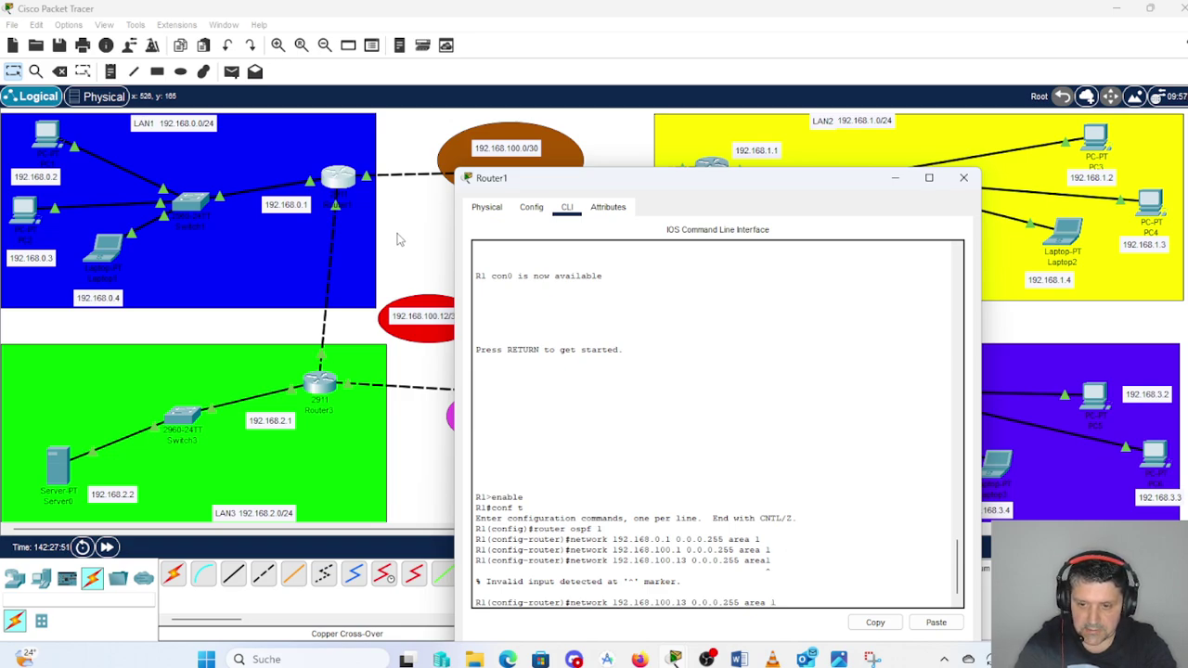
pyautogui.press('Return')
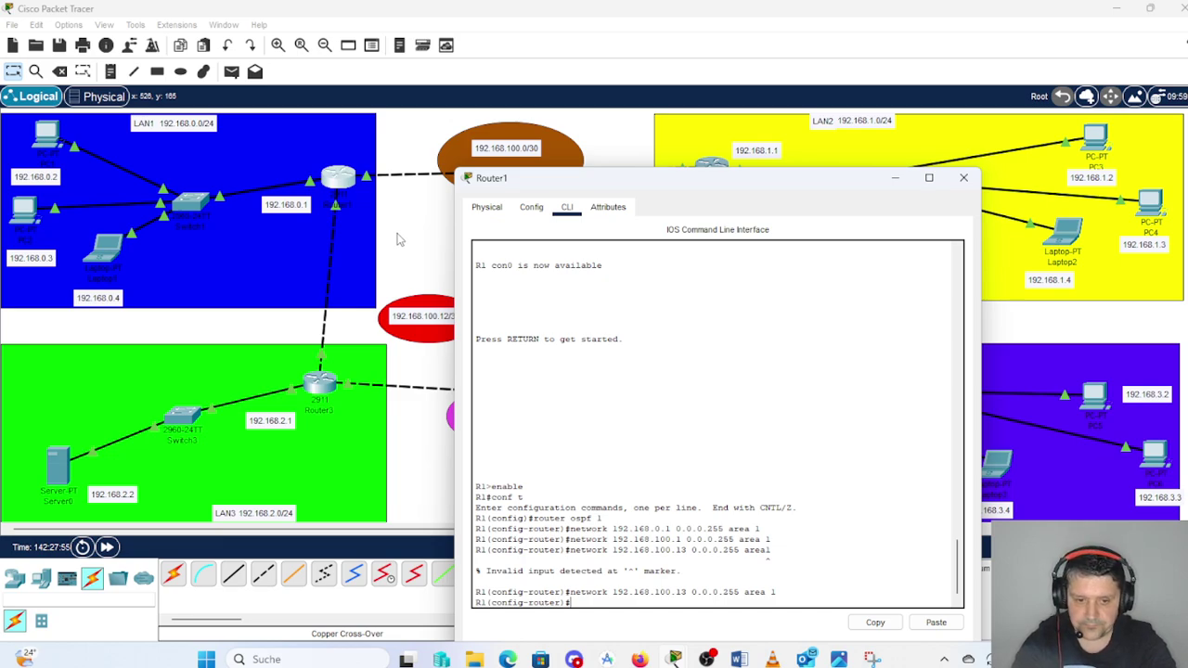
# - Leave Router1's OSPF configuration with end and return to the privileged prompt
pyautogui.write('end')
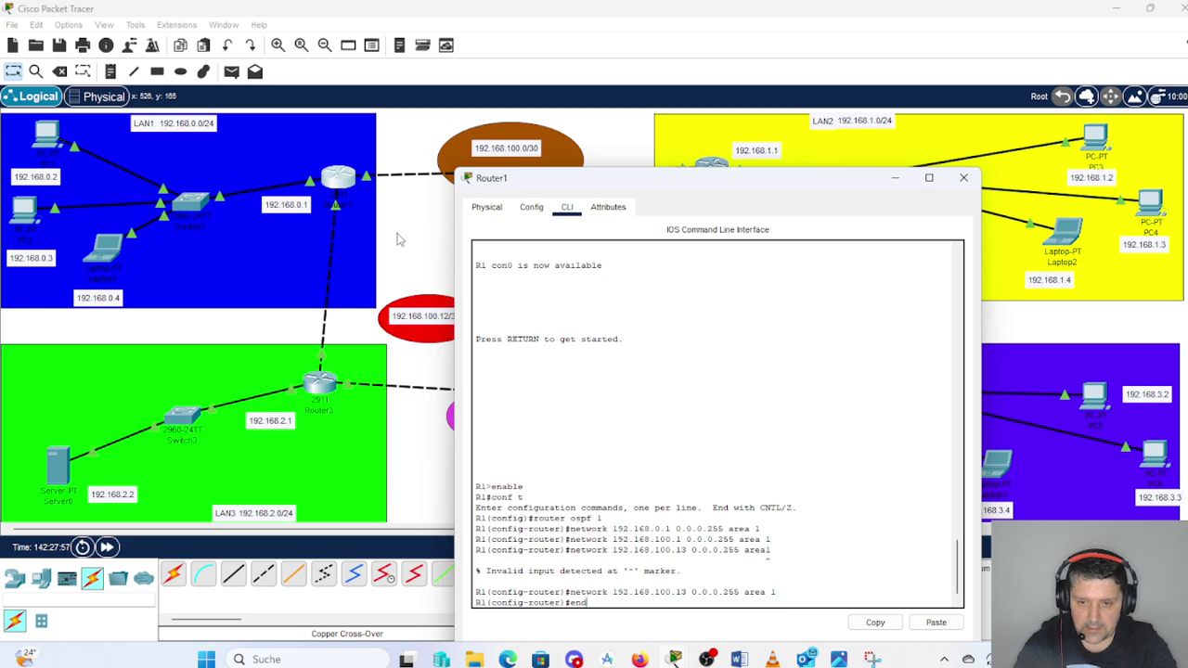
pyautogui.press('Return')
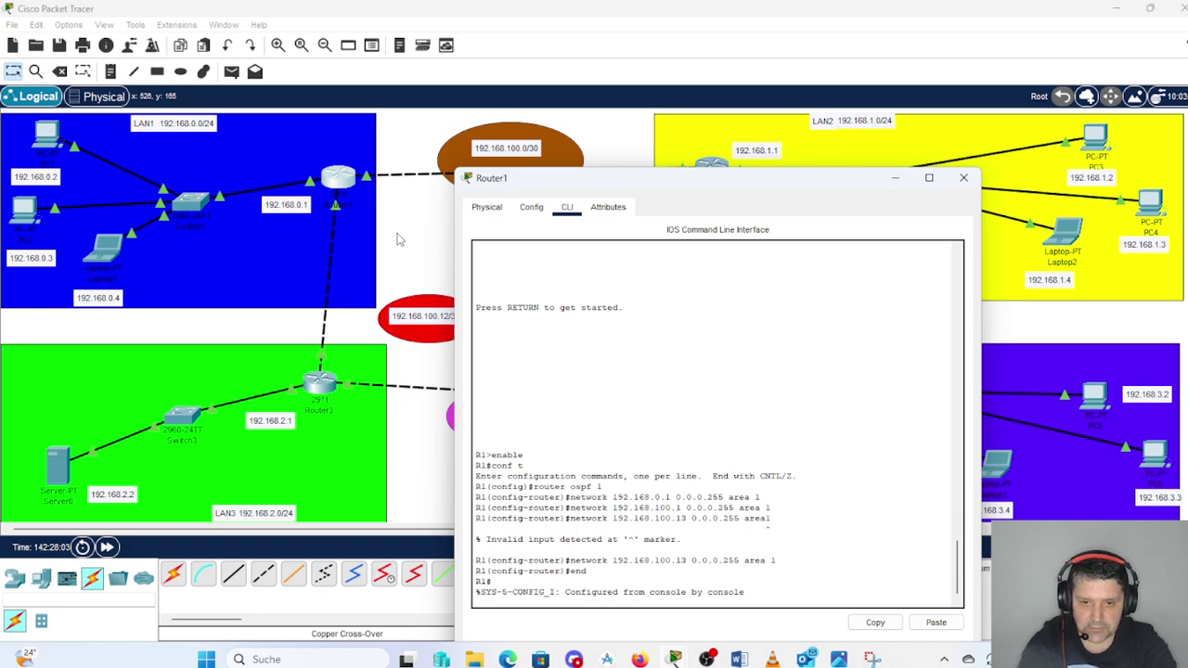
pyautogui.press('Return')
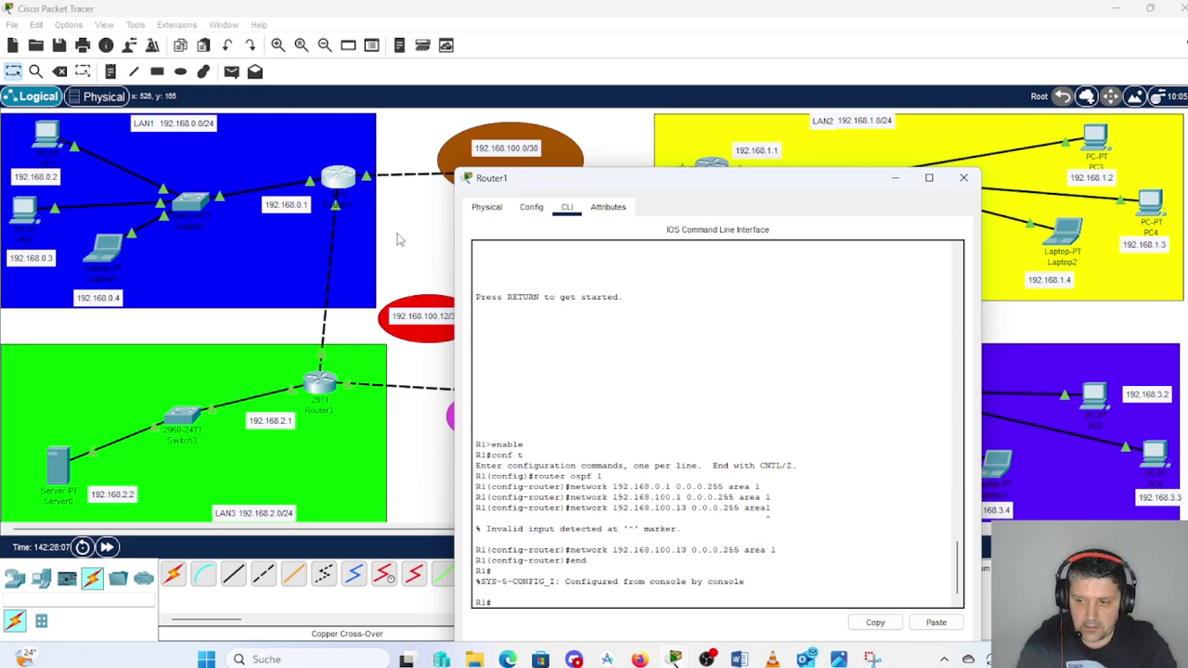
# - Check Router1's routing protocol settings with show ip protocol and close the router's window
pyautogui.write('sho')
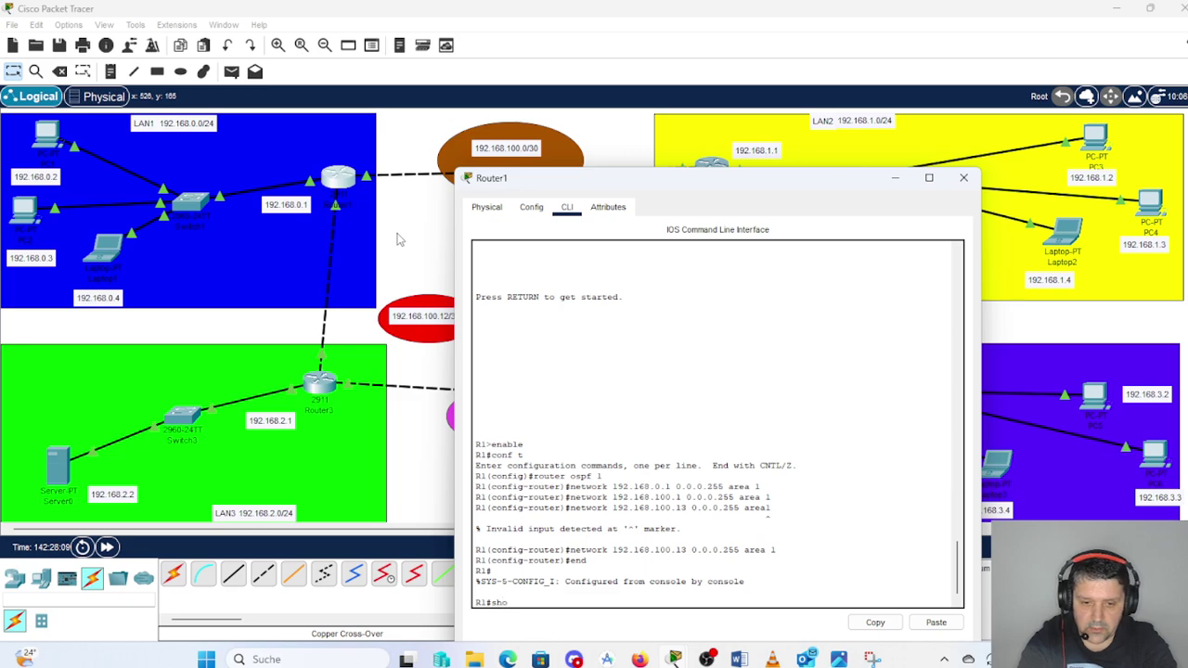
pyautogui.write('w i')
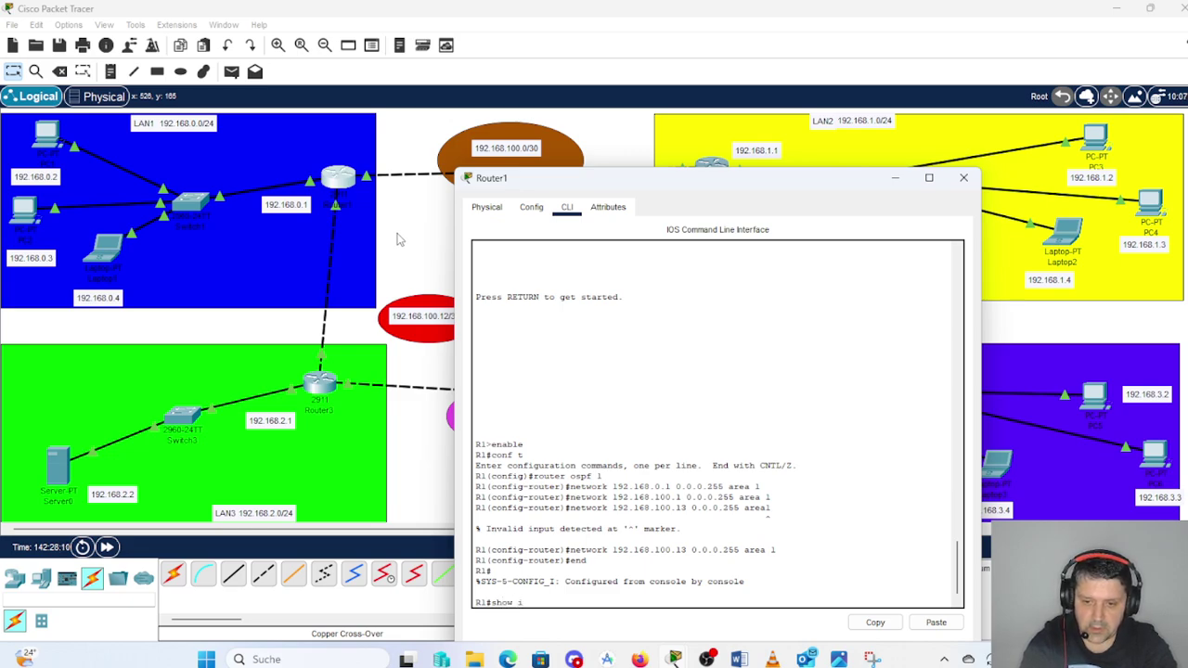
pyautogui.write('p p')
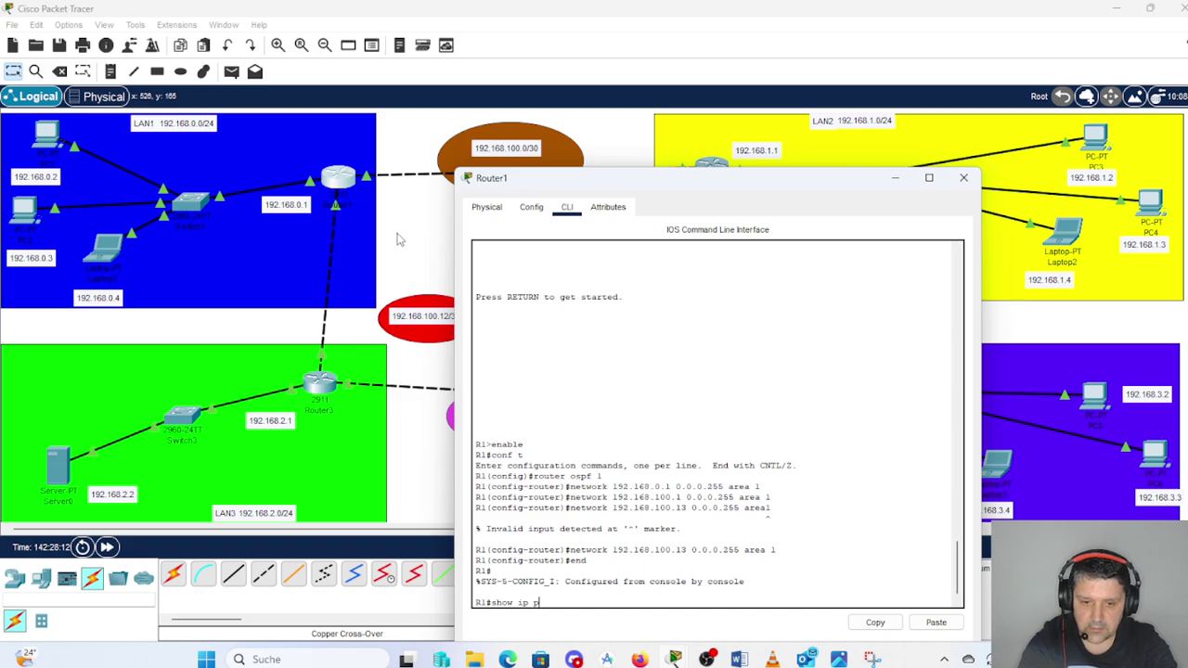
pyautogui.write('rotocol')
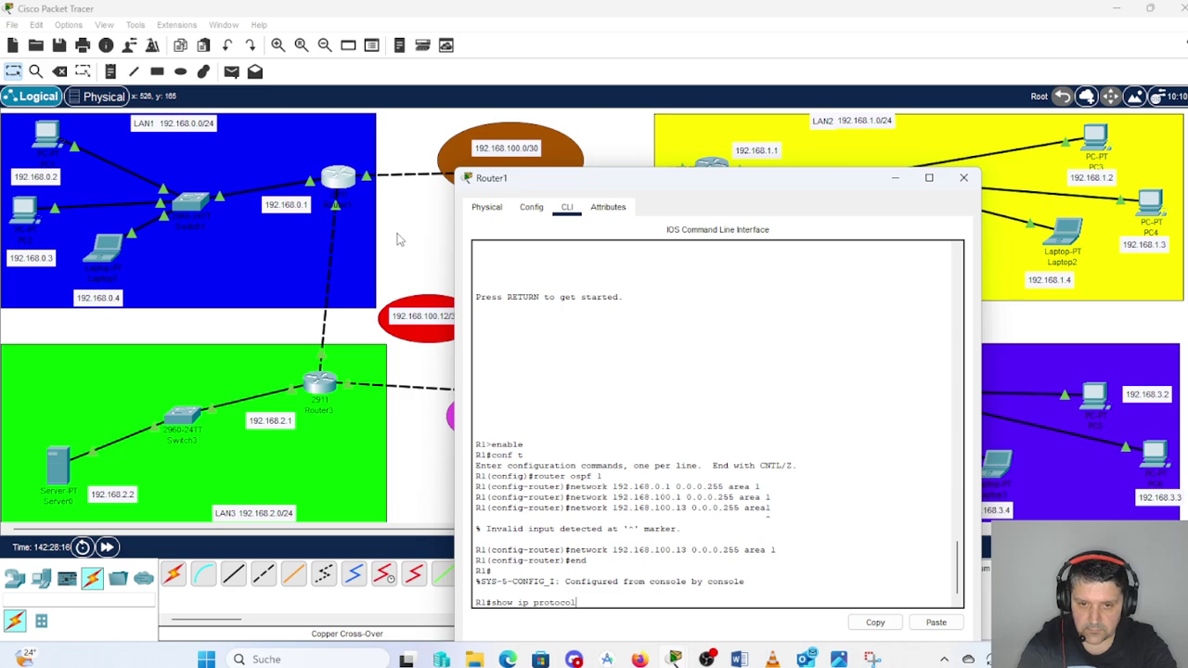
pyautogui.press('Return')
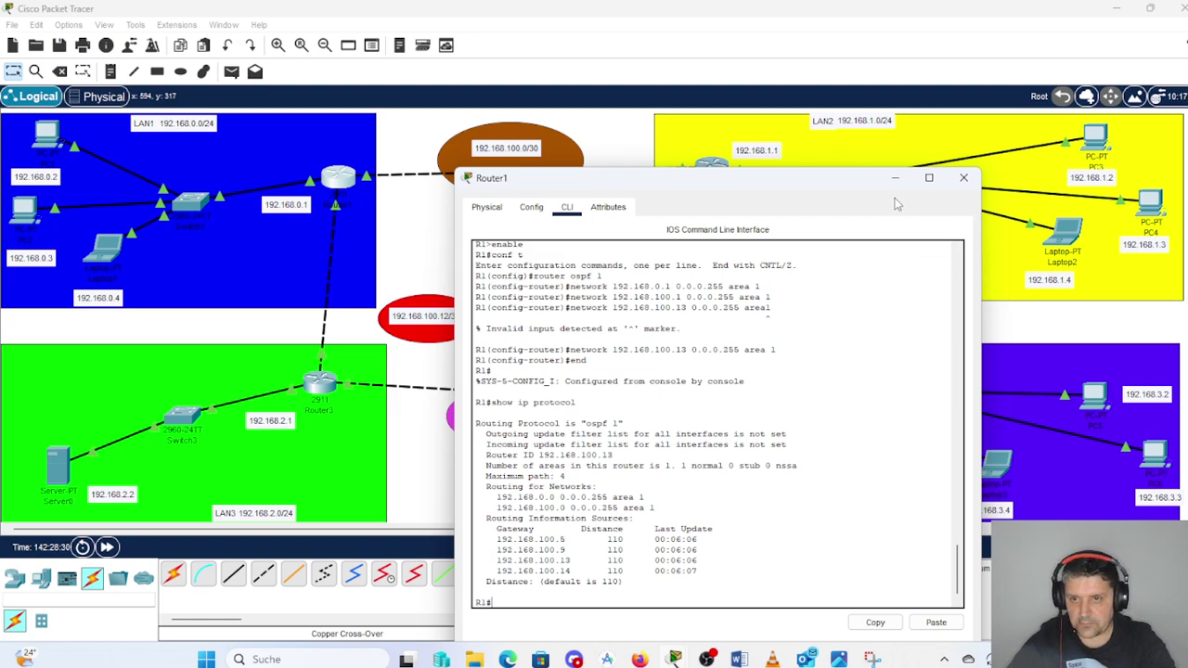
pyautogui.click(965, 180)
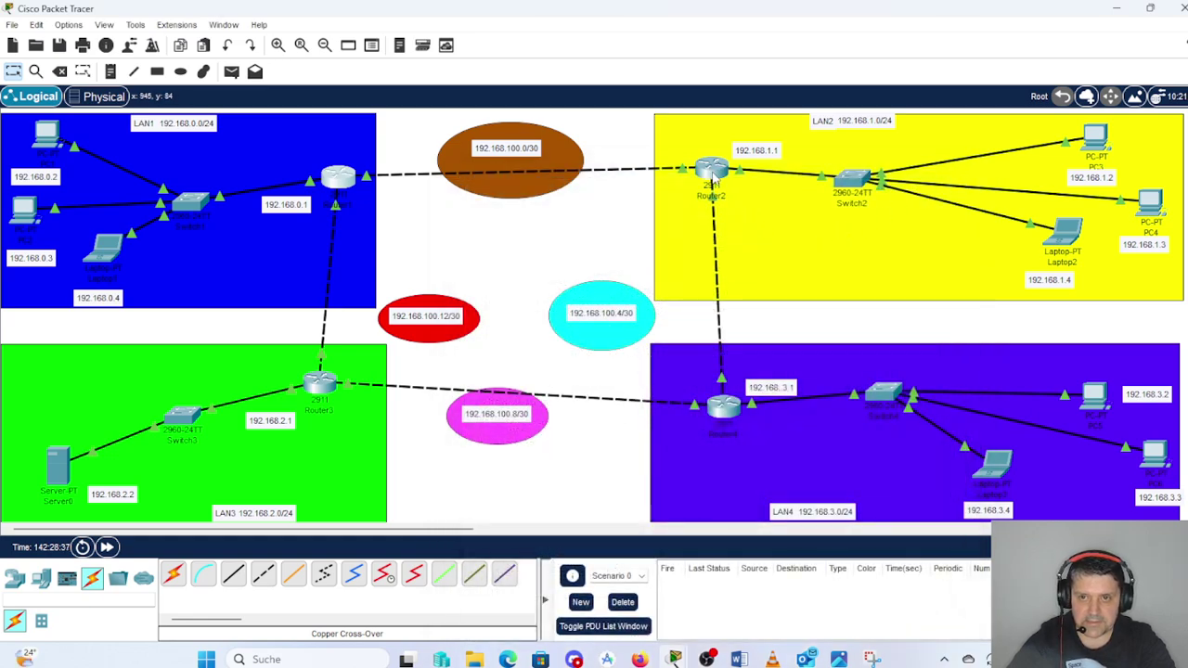
# - Open Router2's command line and enter its global configuration mode with enable and conf t
pyautogui.moveTo(712, 179)
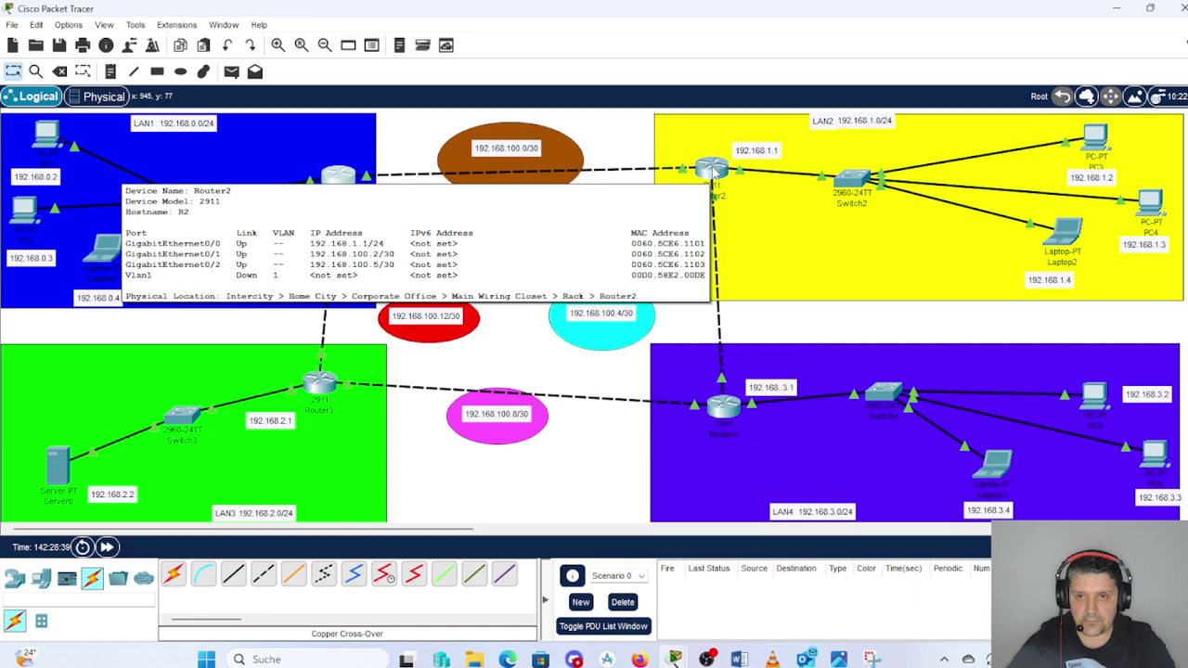
pyautogui.click(712, 169)
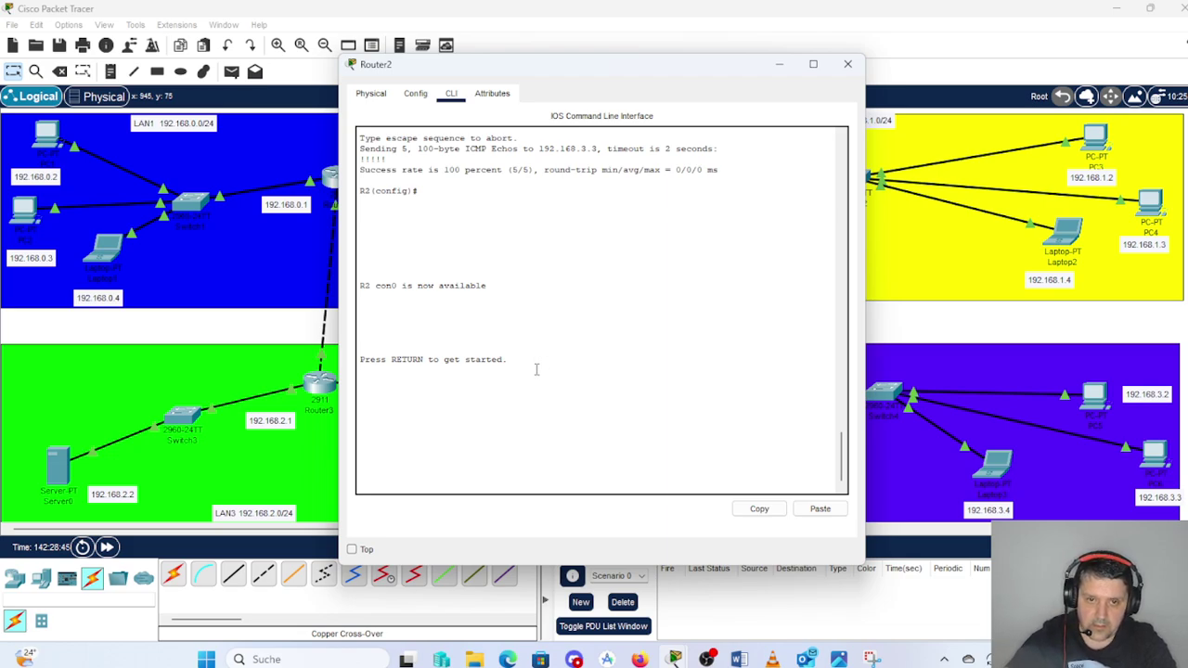
pyautogui.press('Return')
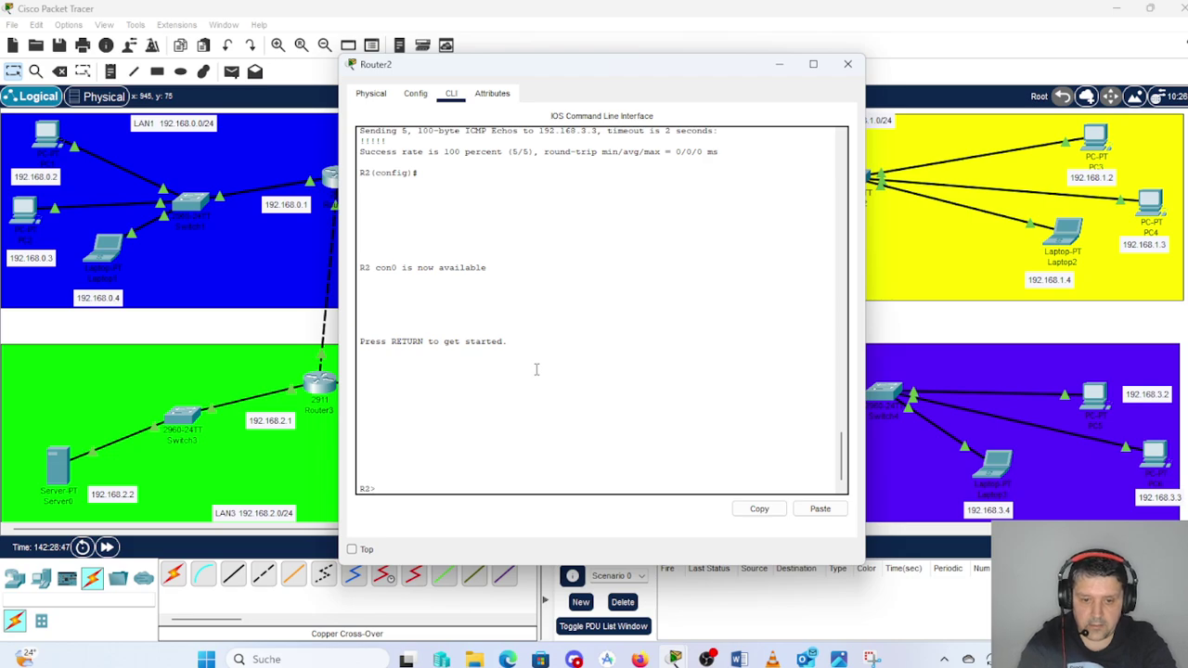
pyautogui.write('enable')
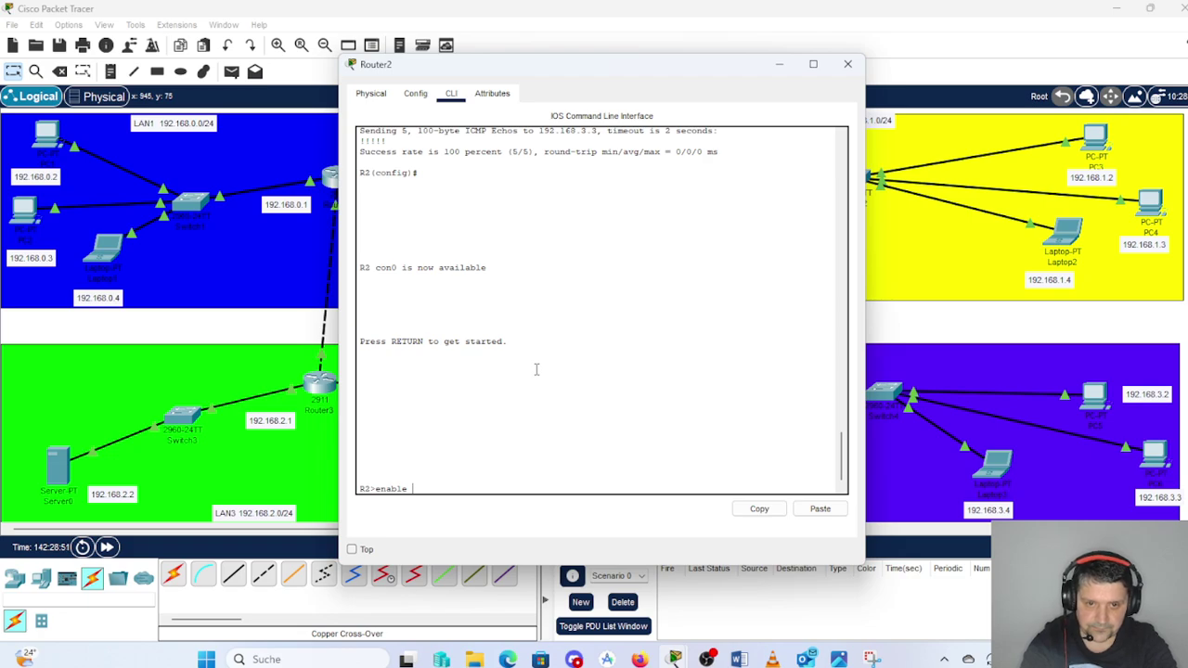
pyautogui.press('Return')
pyautogui.write('conf')
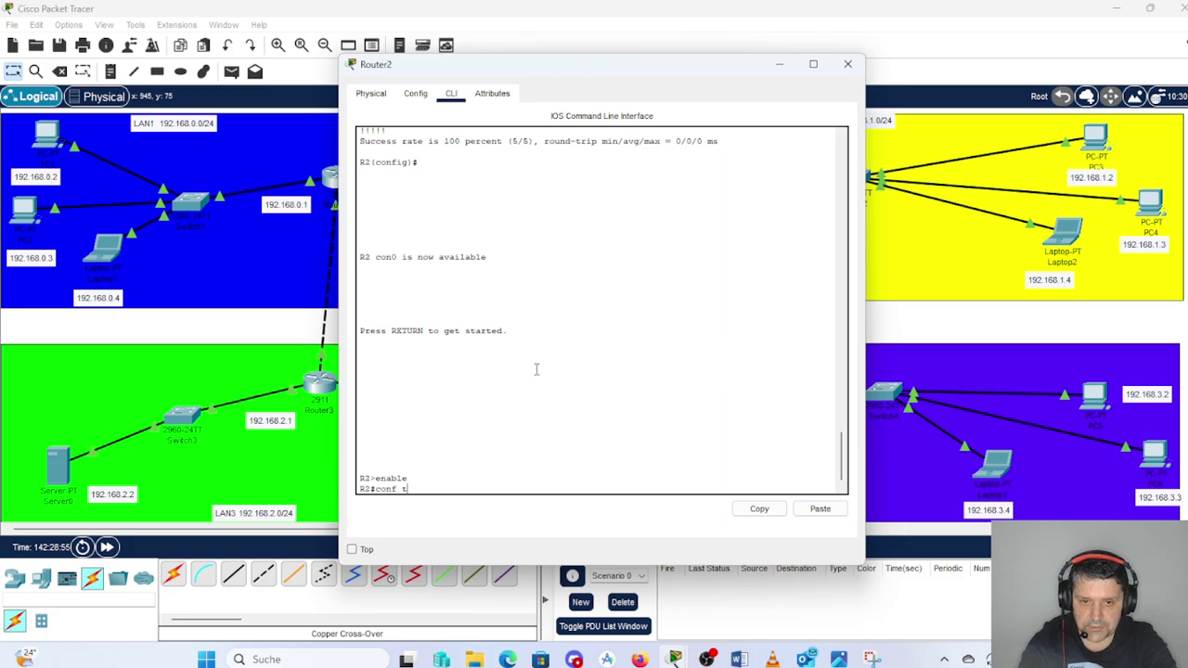
pyautogui.write(' t')
pyautogui.press('Return')
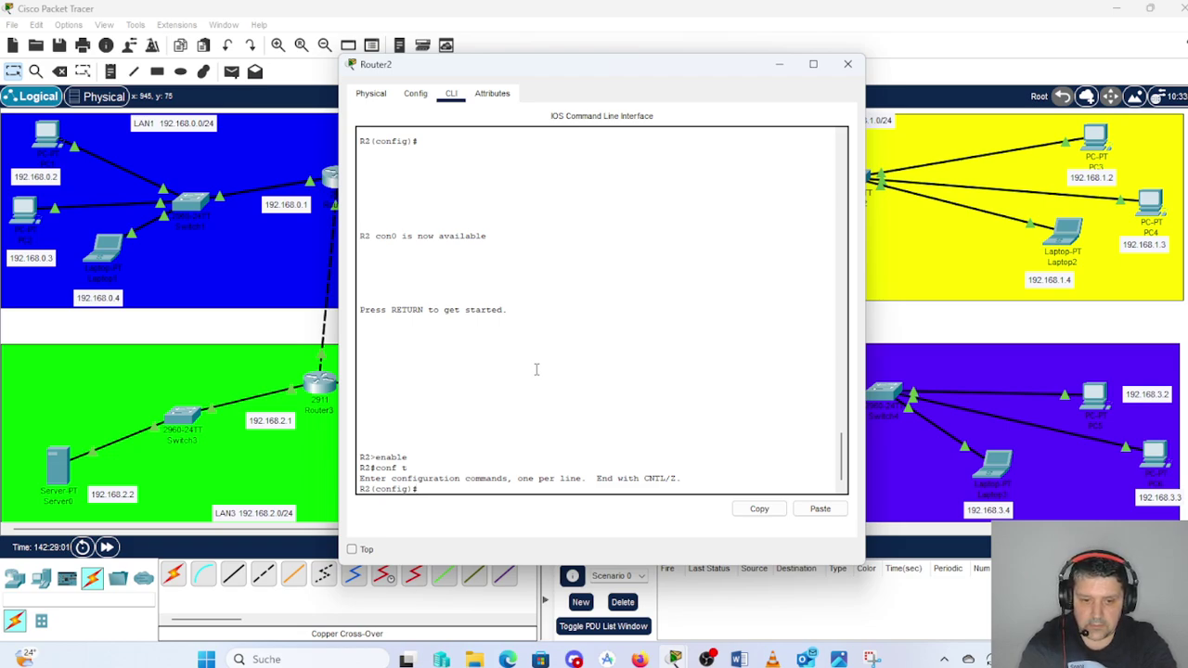
# - Start OSPF process 2 on Router2 with router ospf 2
pyautogui.write('router')
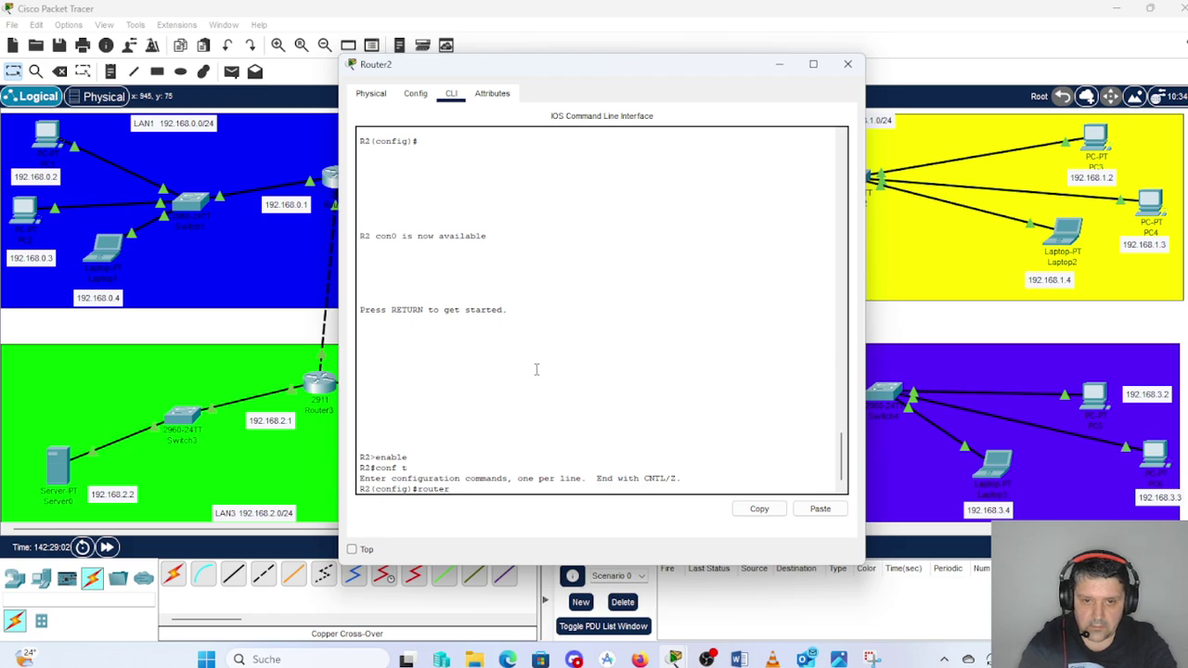
pyautogui.write(' o')
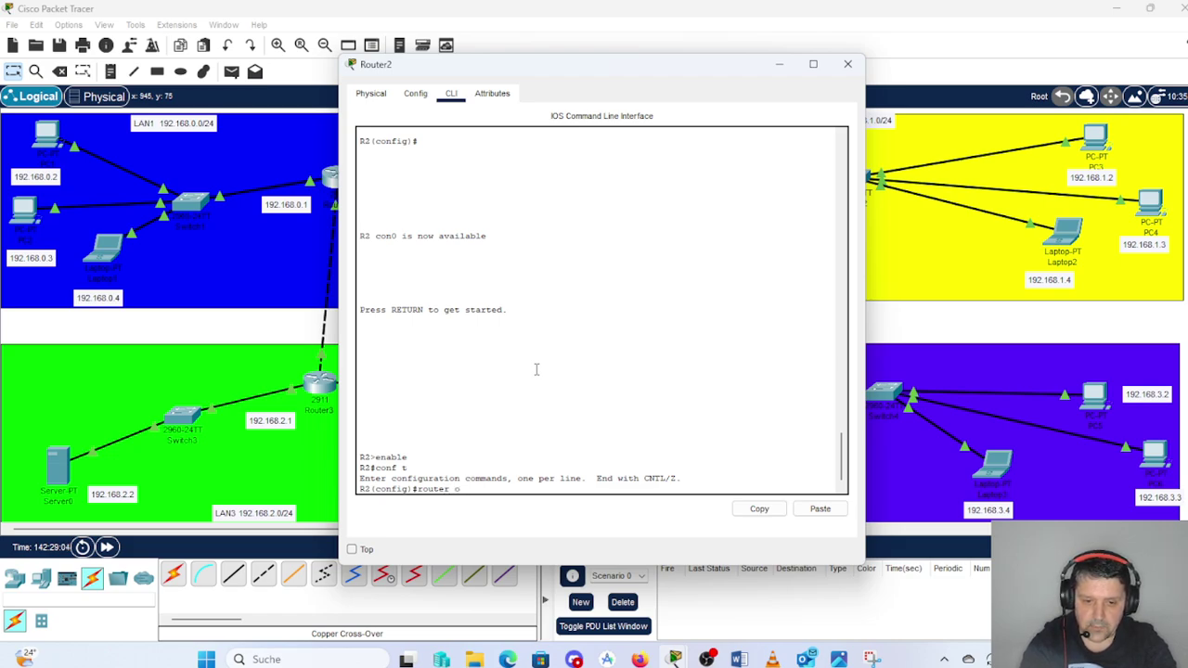
pyautogui.write('spf')
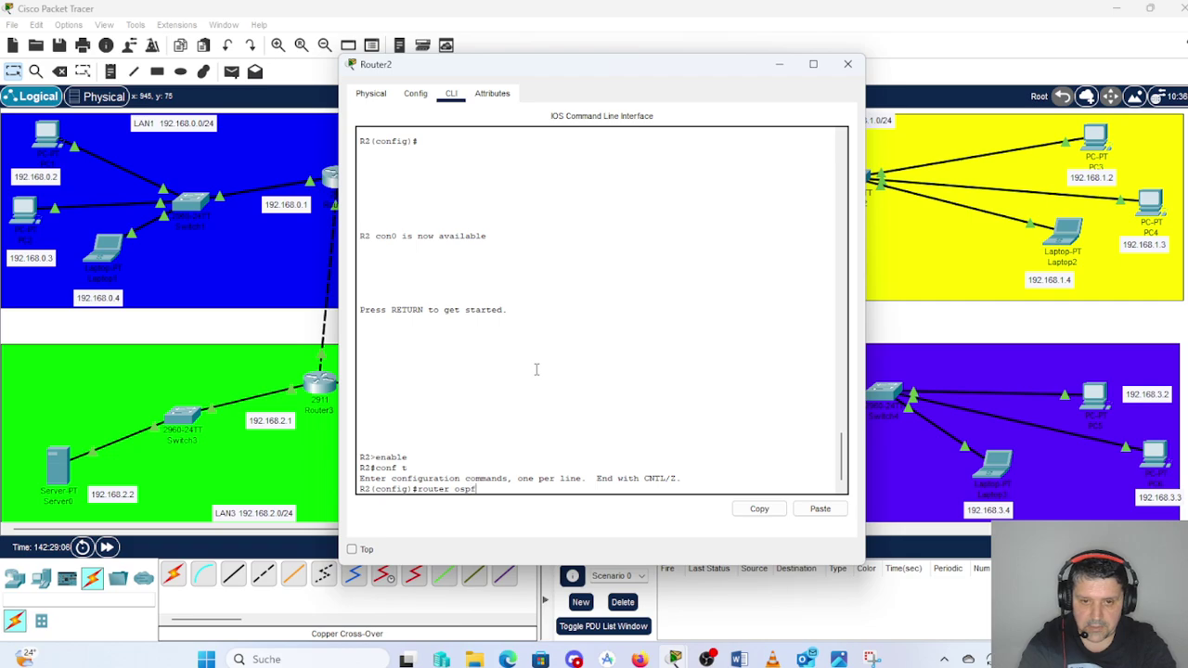
pyautogui.write(' 2')
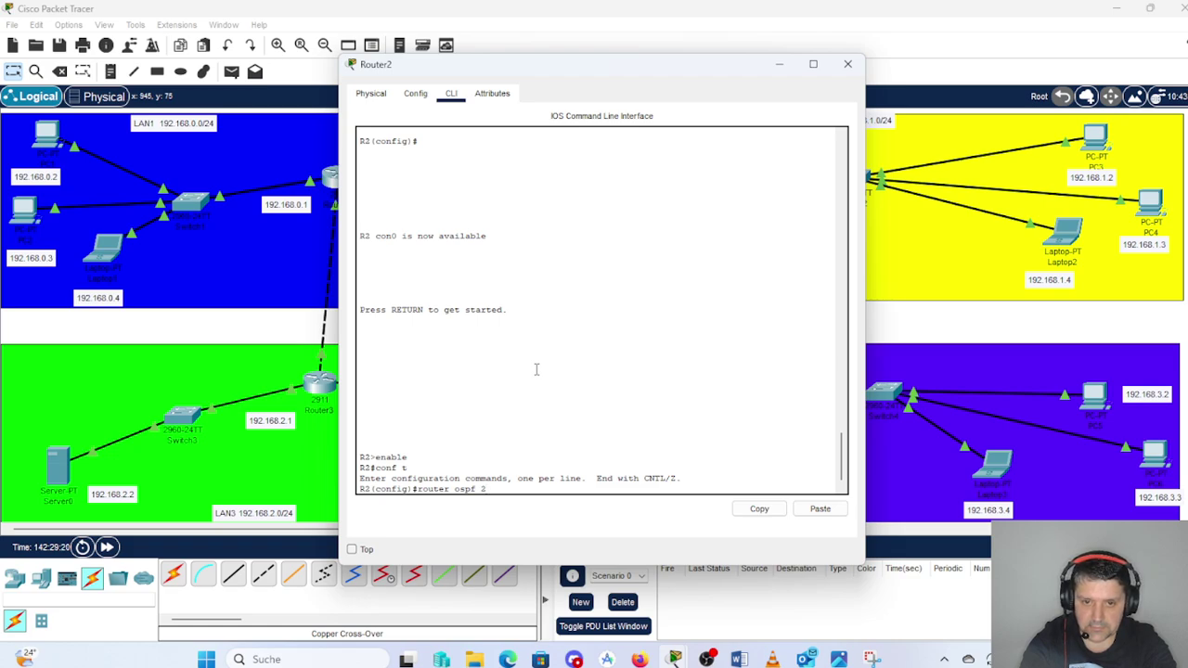
pyautogui.press('Return')
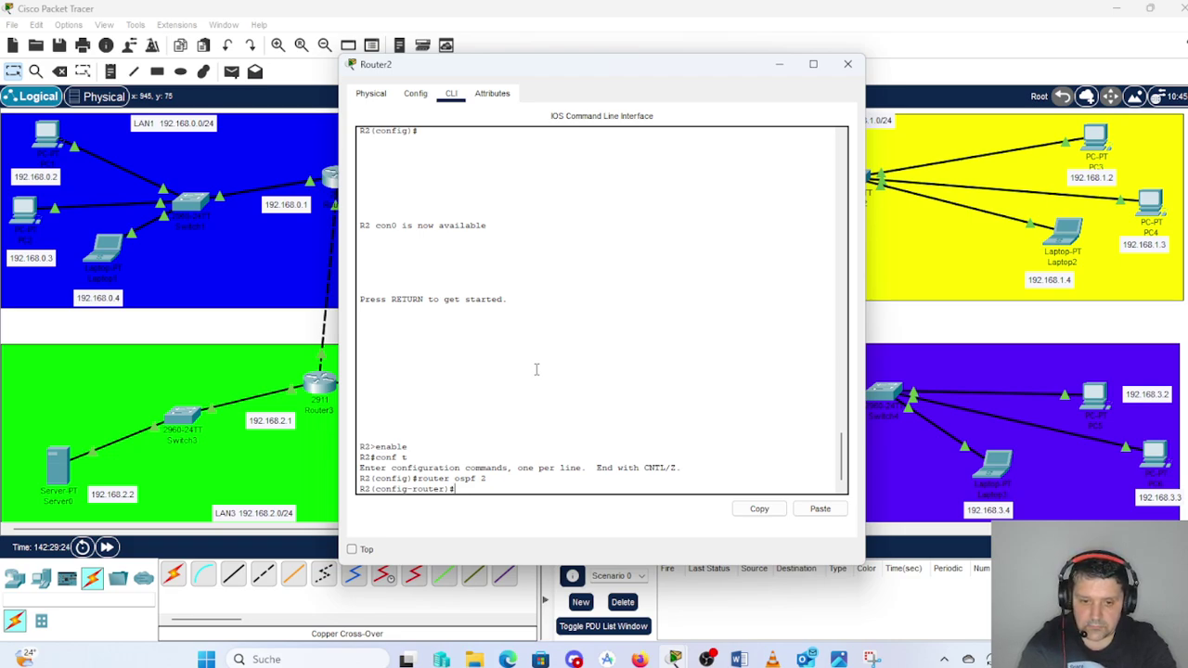
# - Advertise Router2's LAN2 network in OSPF with network 192.168.1.1 0.0.0.255 area 1
pyautogui.write('network')
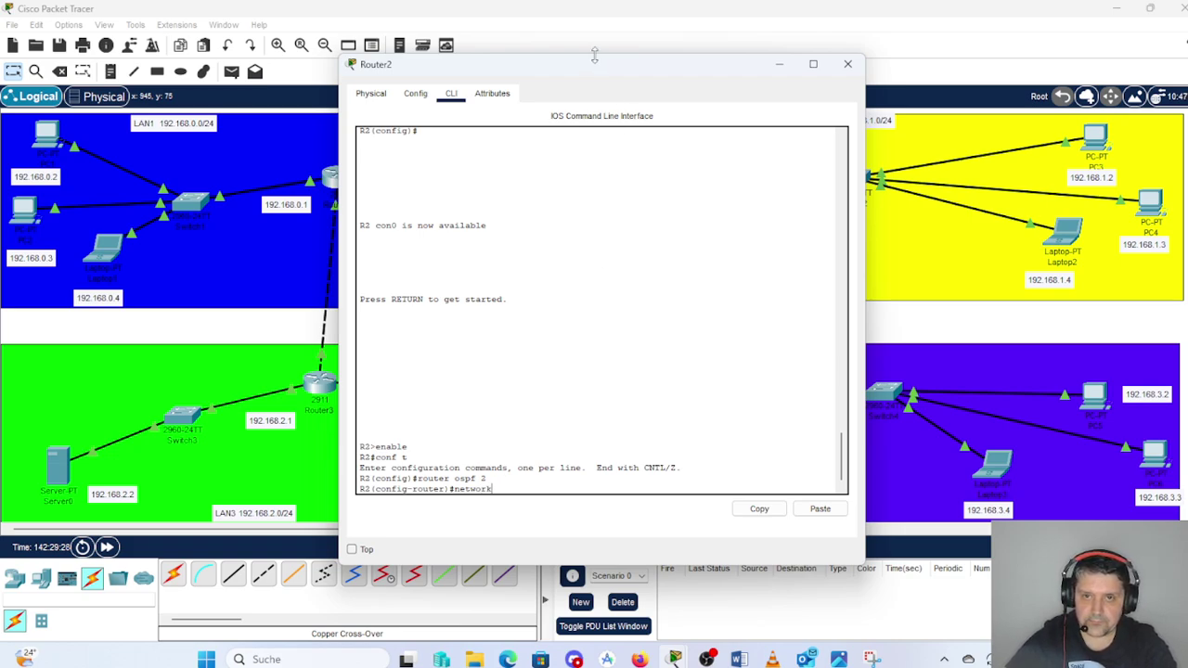
pyautogui.moveTo(604, 71); pyautogui.dragTo(429, 67)
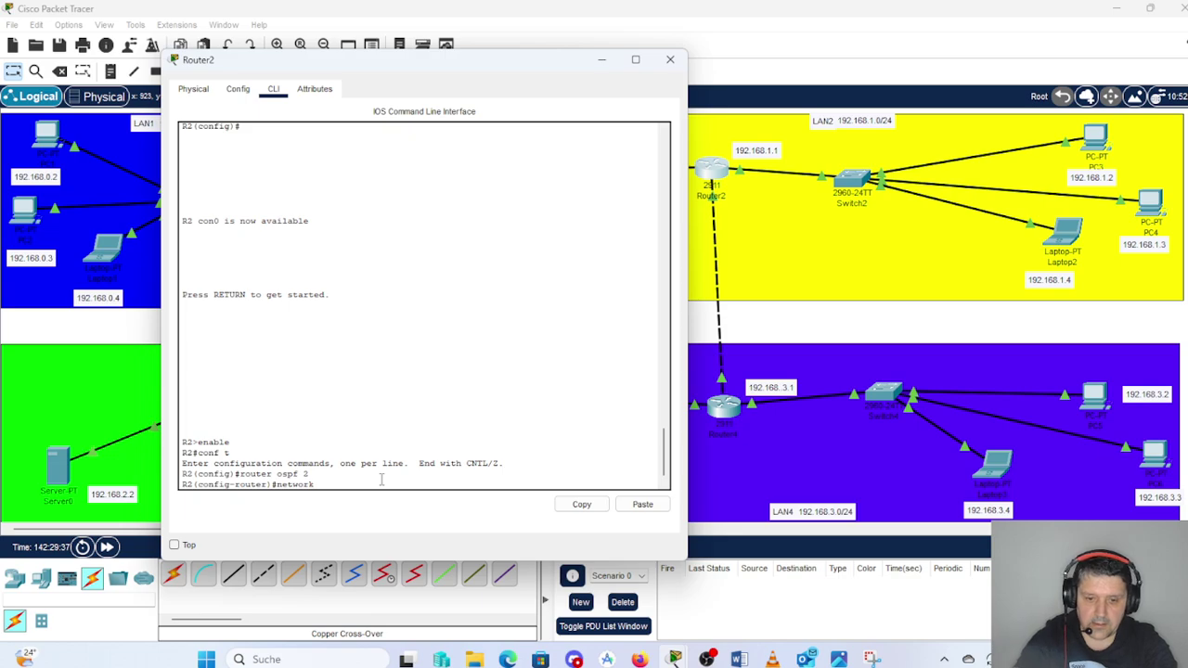
pyautogui.write('92')
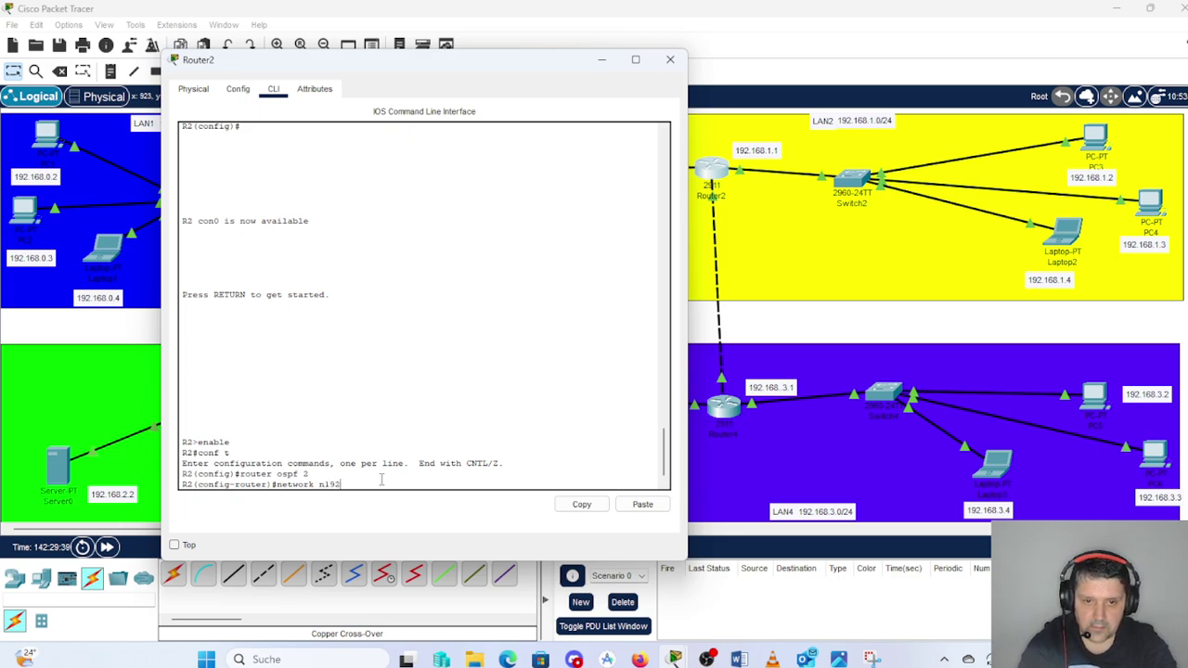
pyautogui.press('BackSpace')
pyautogui.press('BackSpace')
pyautogui.press('BackSpace')
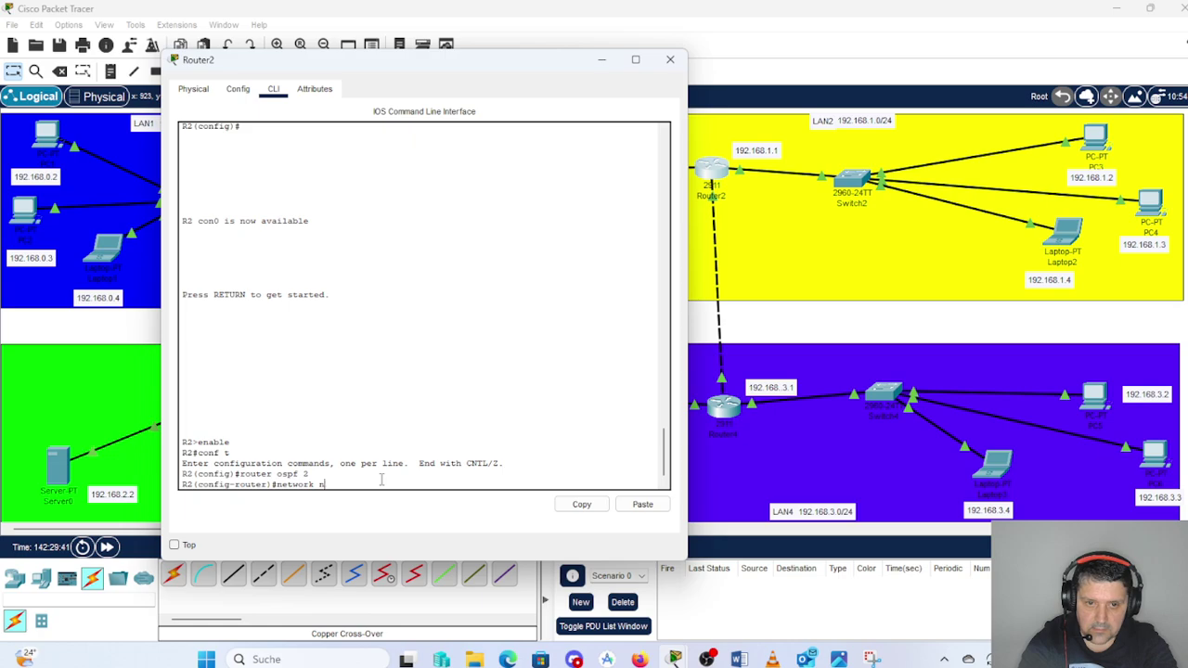
pyautogui.write('19')
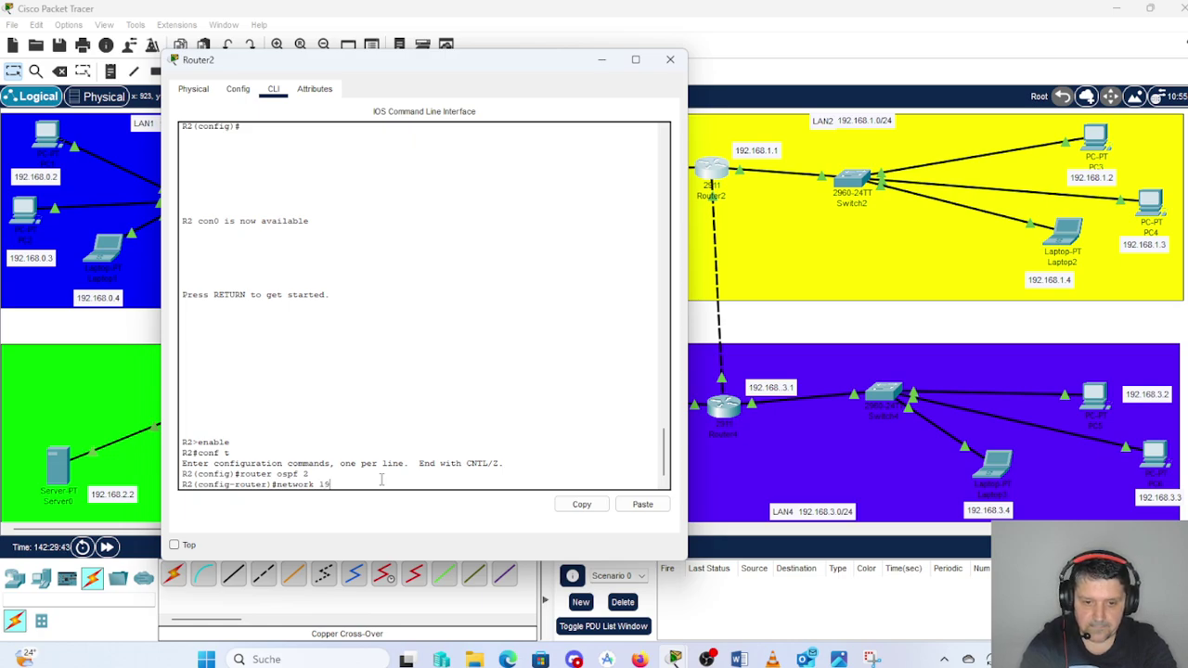
pyautogui.write('2.1')
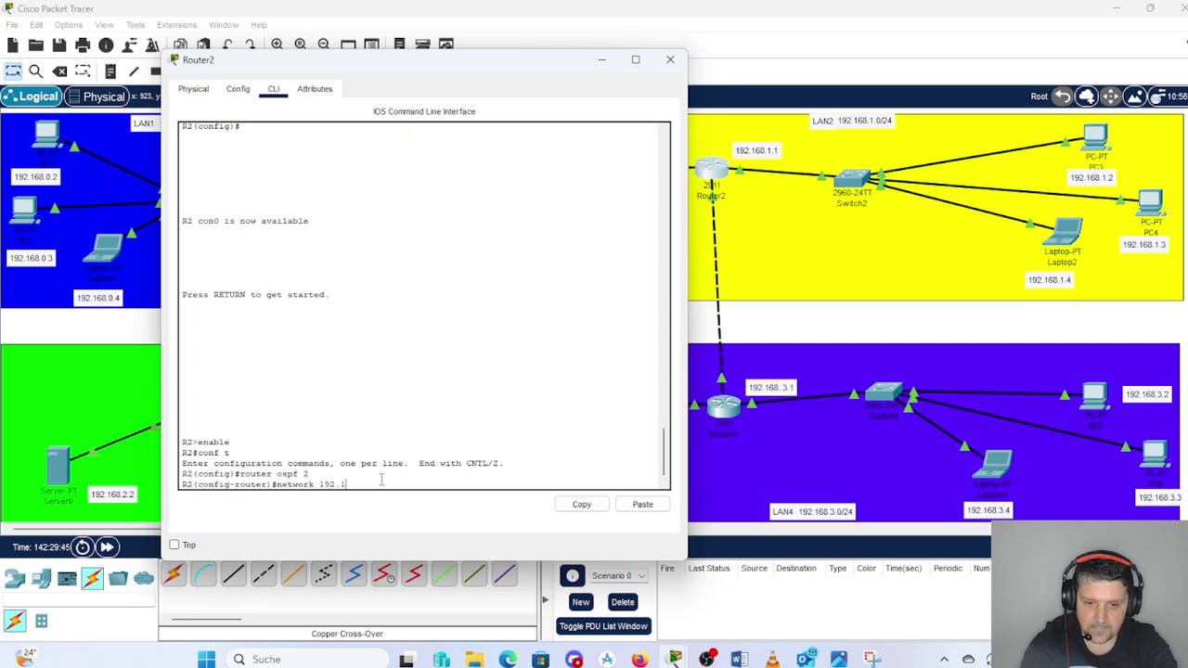
pyautogui.write('68')
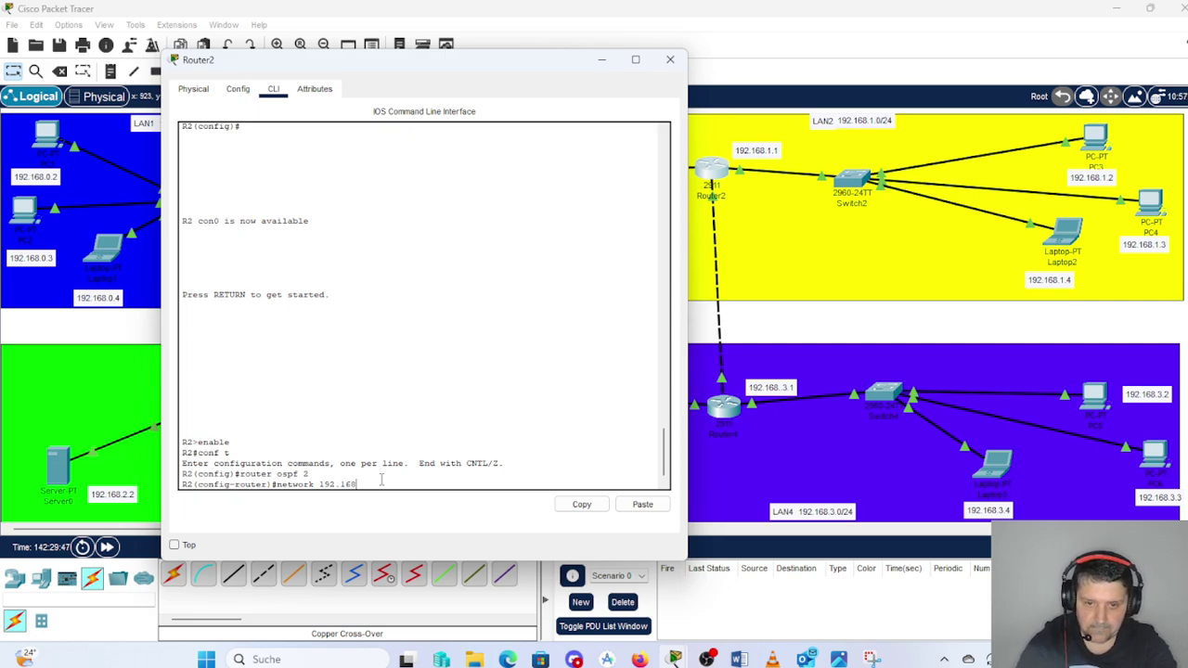
pyautogui.write('.')
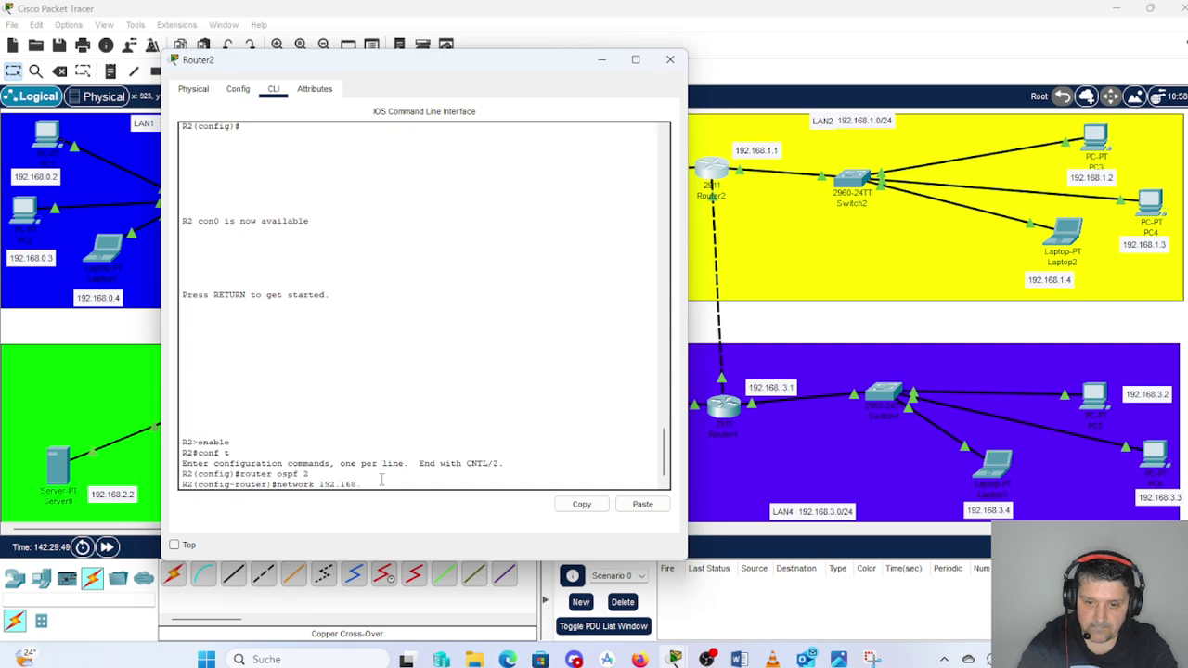
pyautogui.write('1')
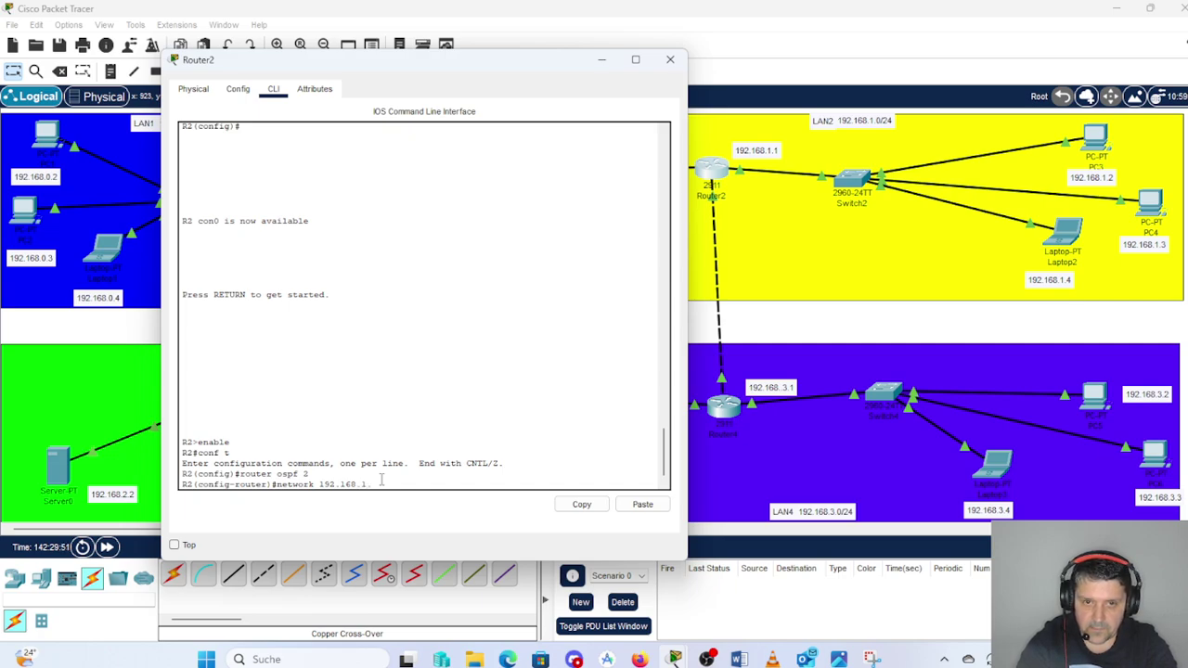
pyautogui.write('.1')
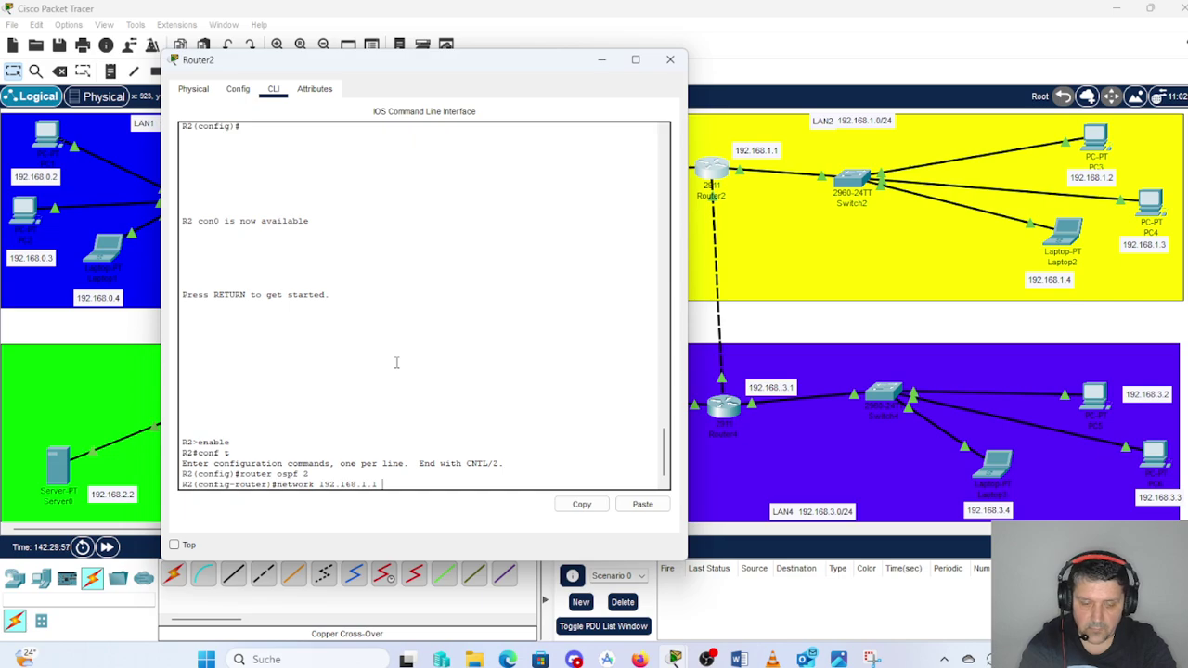
pyautogui.write('0')
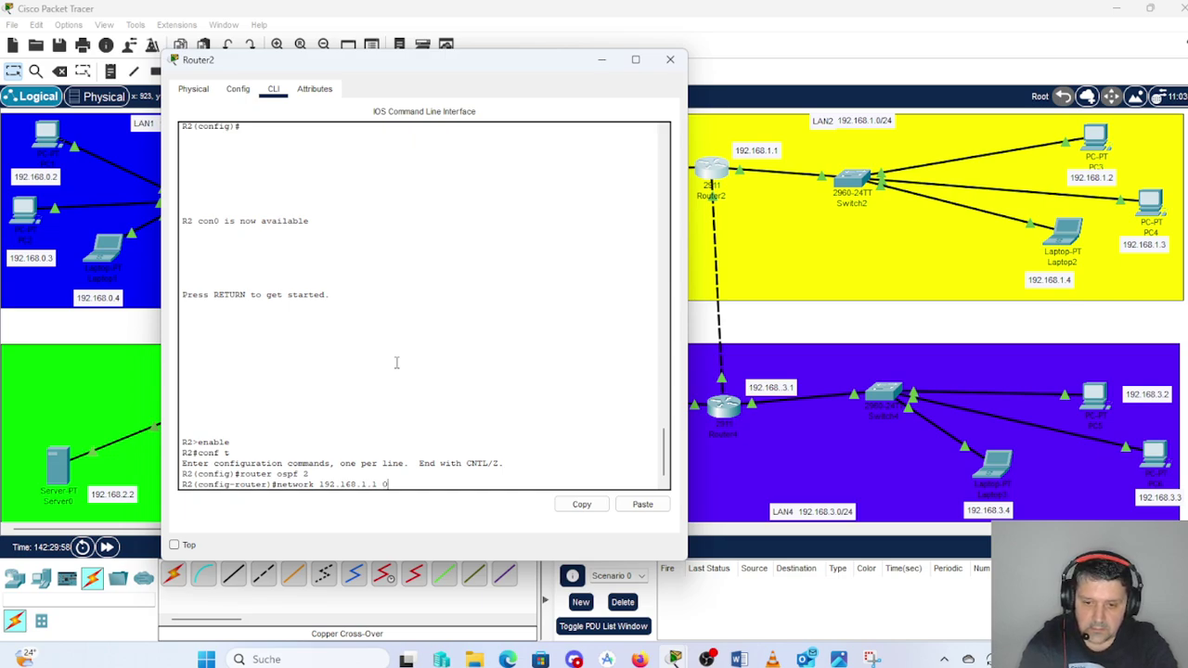
pyautogui.write('.0.0.')
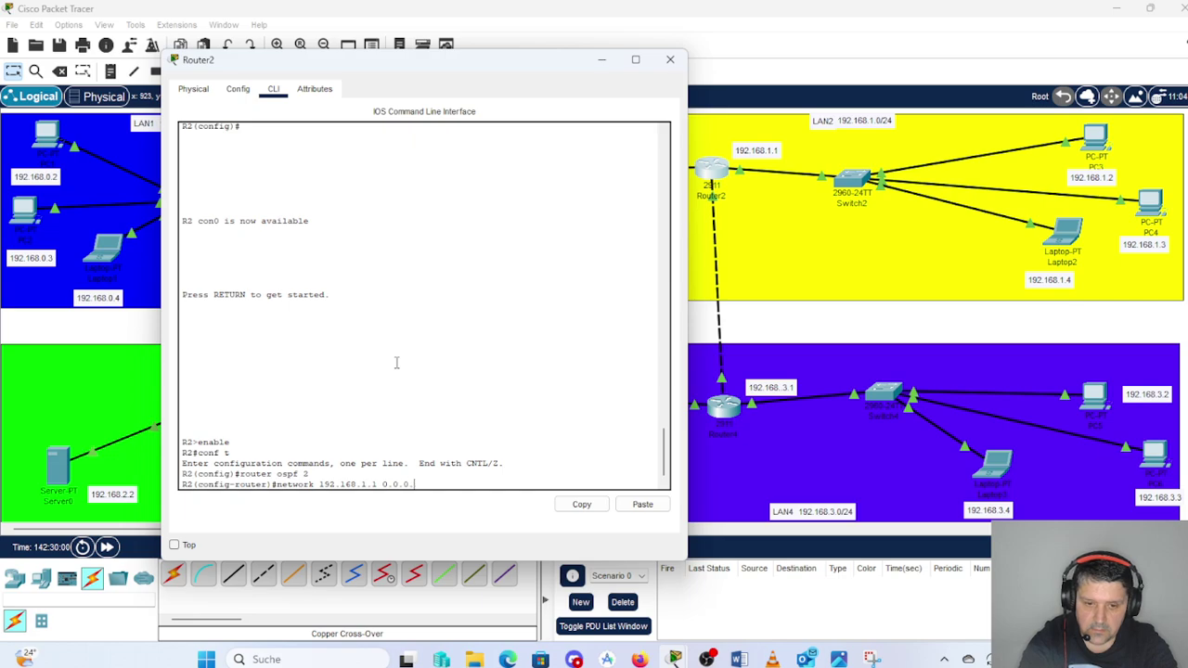
pyautogui.write('255')
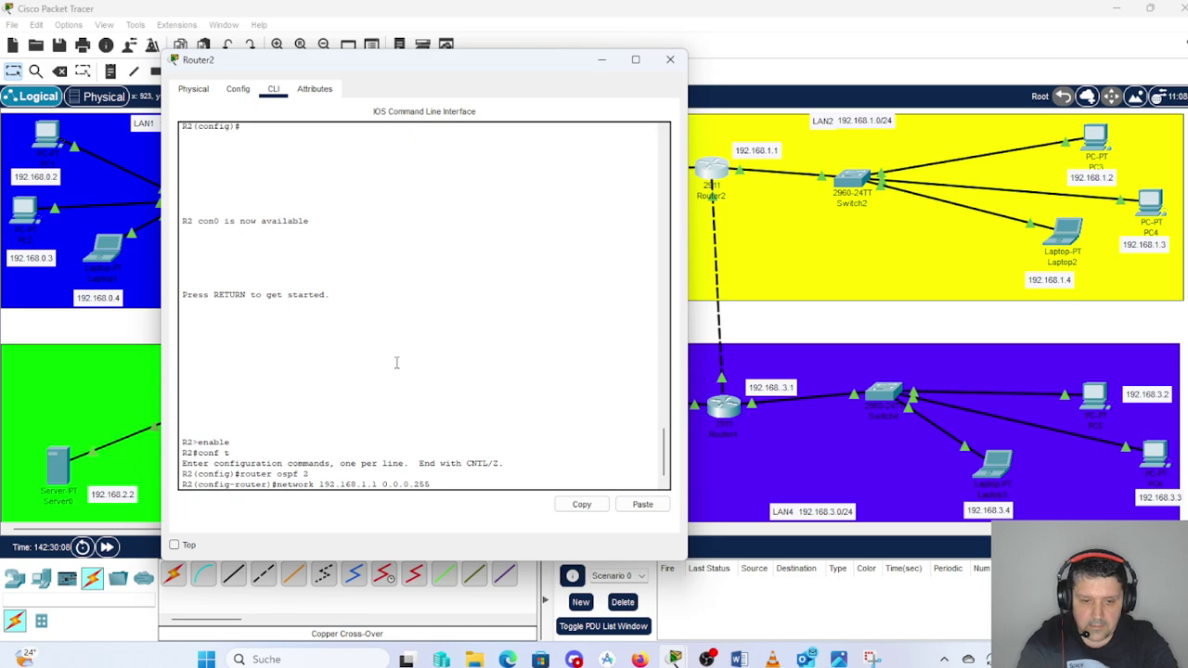
pyautogui.write('area')
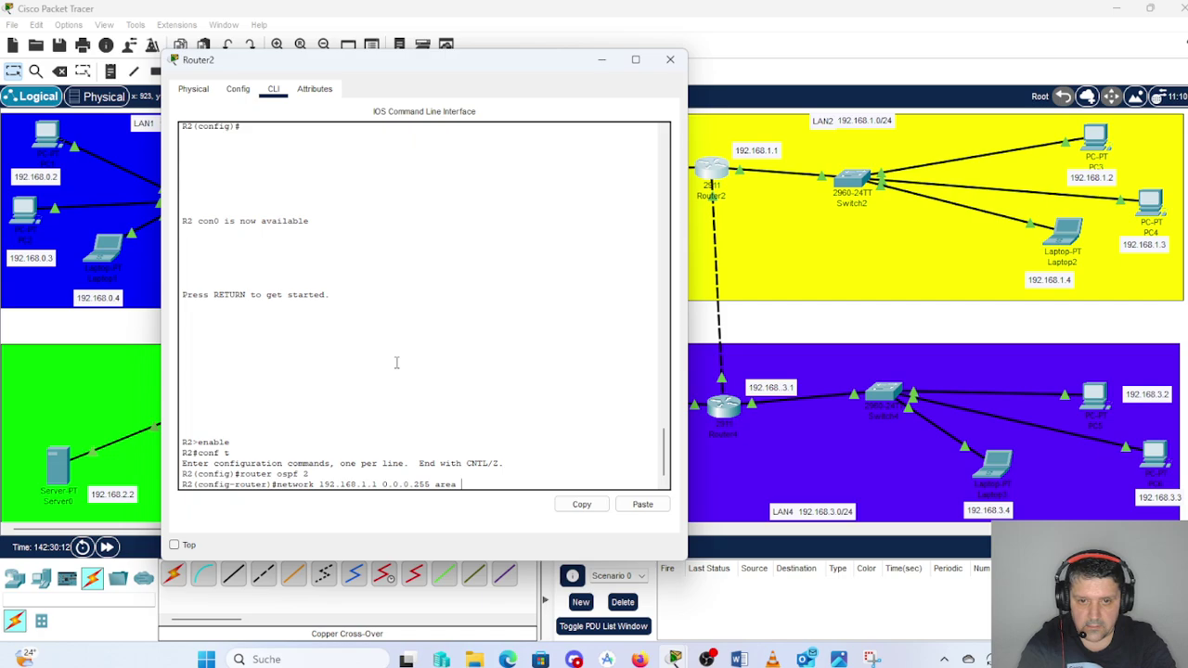
pyautogui.write(' 1')
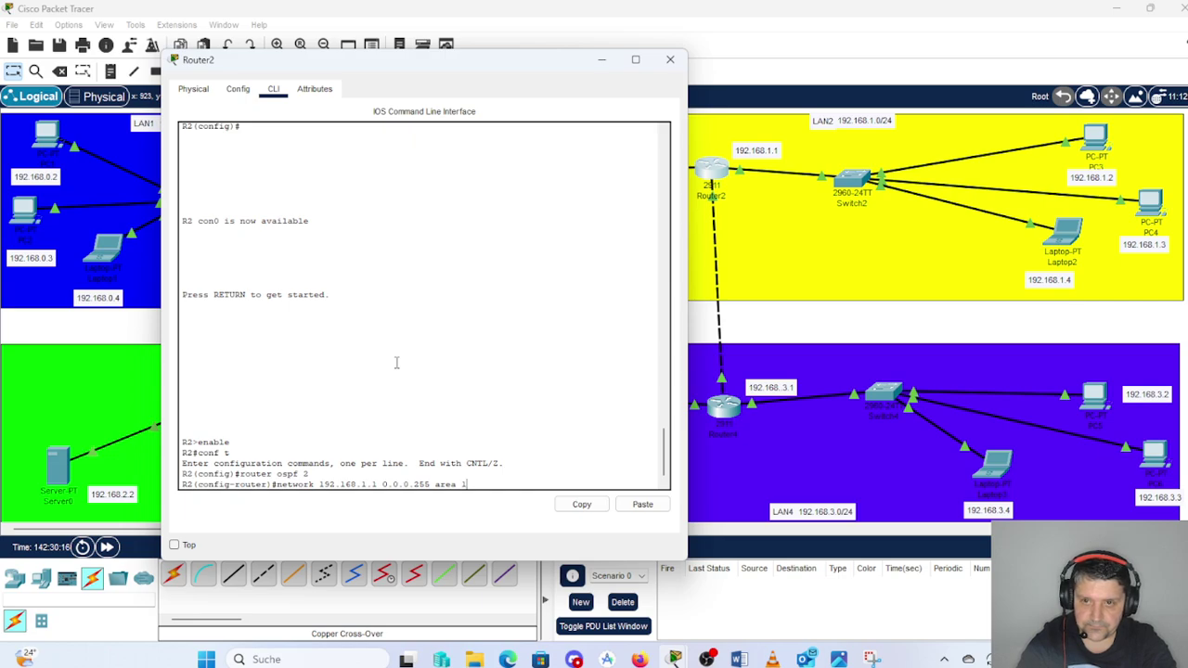
pyautogui.press('Return')
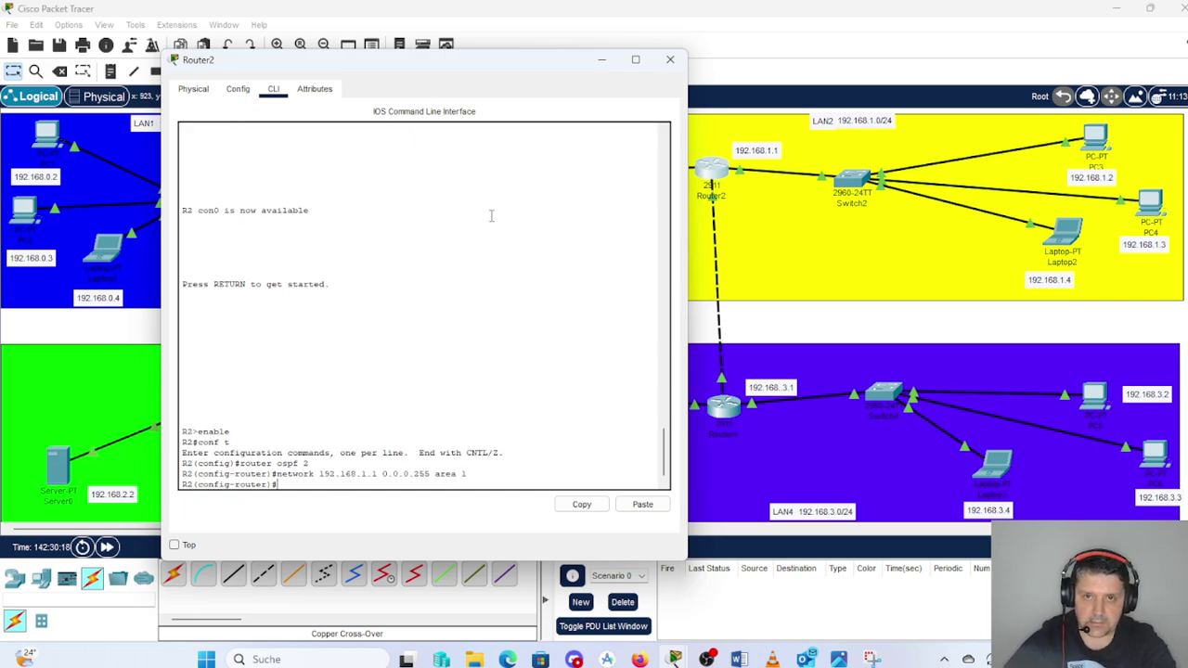
# - Advertise Router2's link towards Router1 in OSPF with network 192.168.100.2 0.0.0.255 area 1
pyautogui.moveTo(525, 61); pyautogui.dragTo(533, 222)
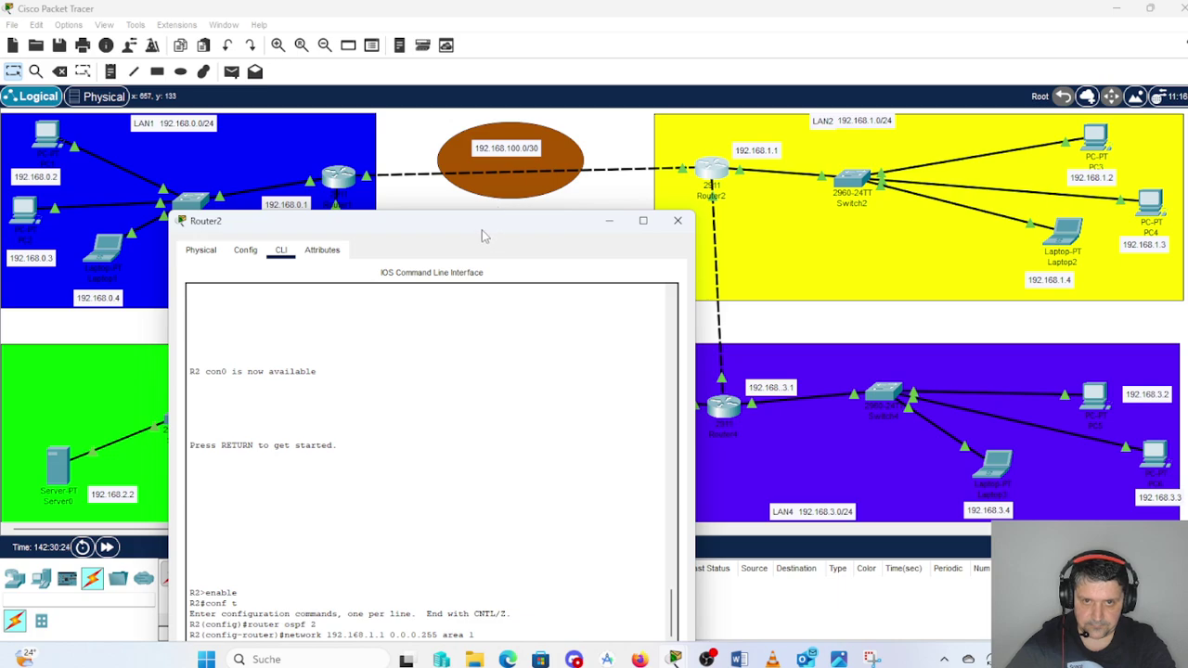
pyautogui.moveTo(482, 235); pyautogui.dragTo(399, 189)
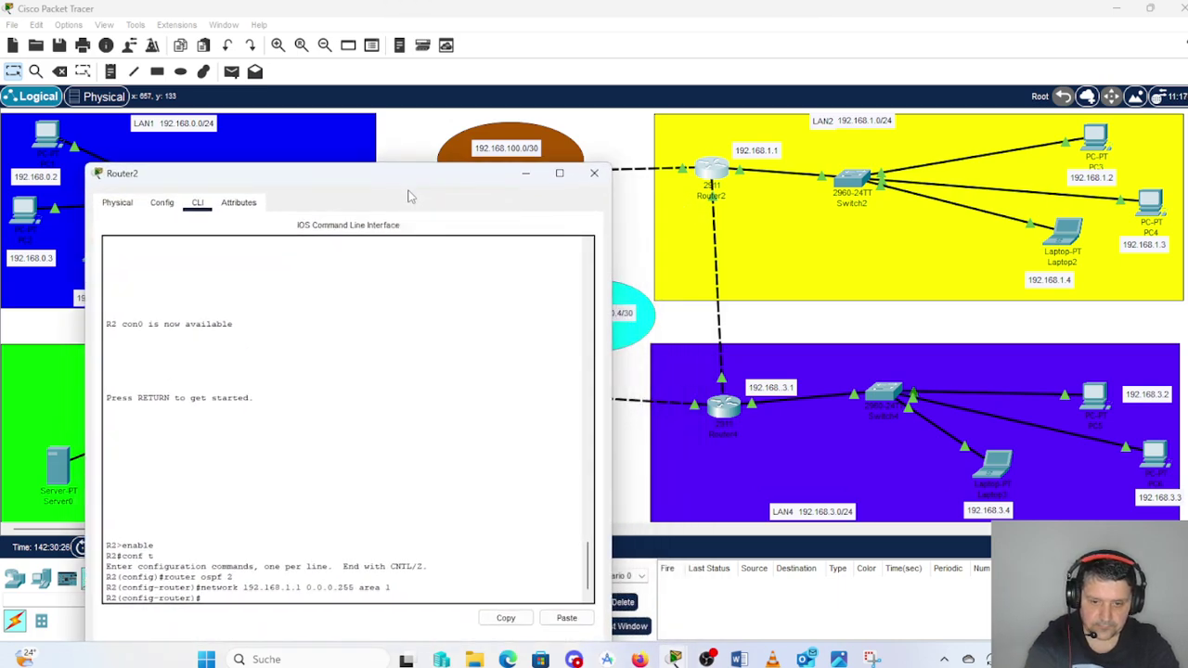
pyautogui.write('ne')
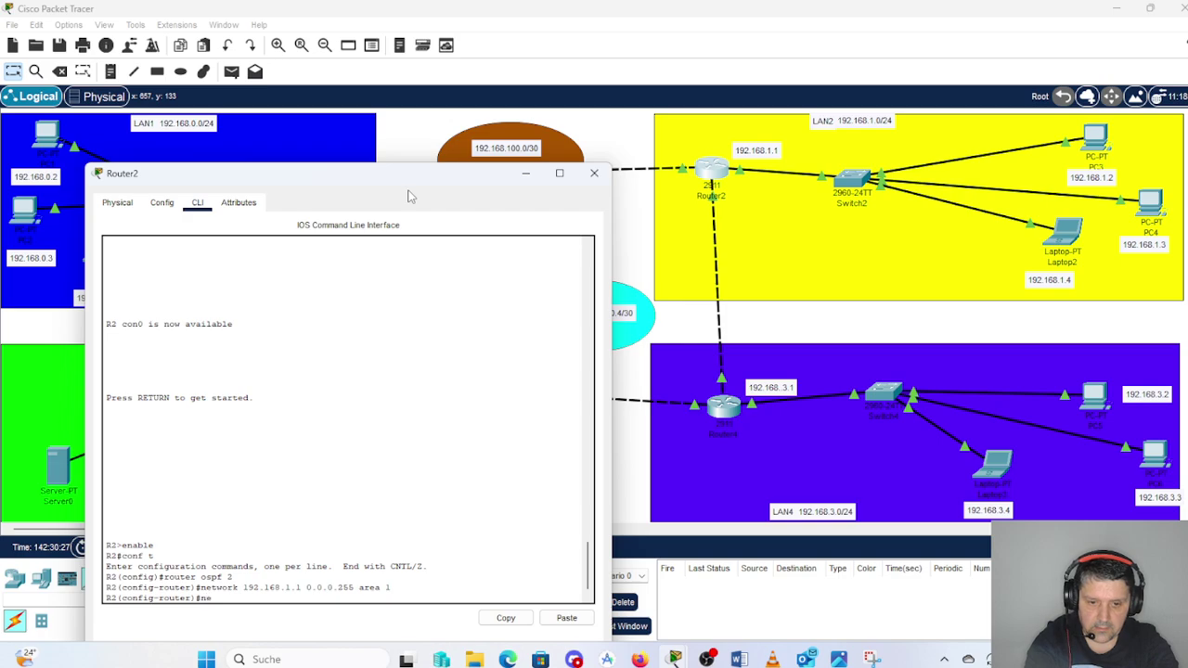
pyautogui.write('twork')
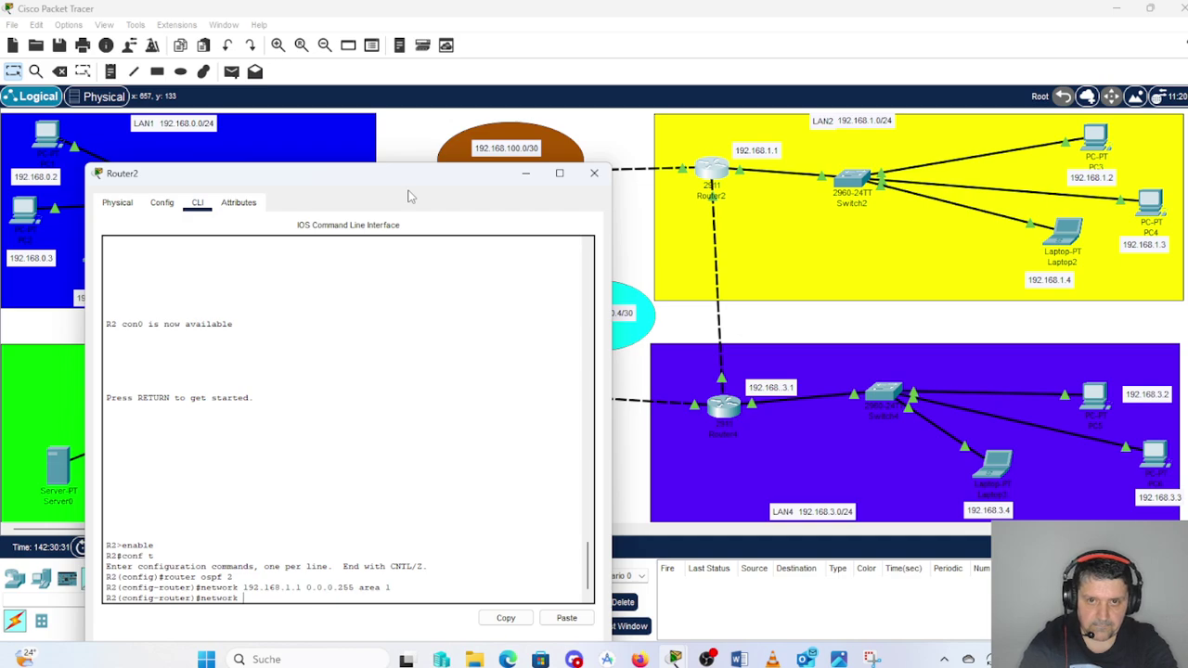
pyautogui.write(' 192')
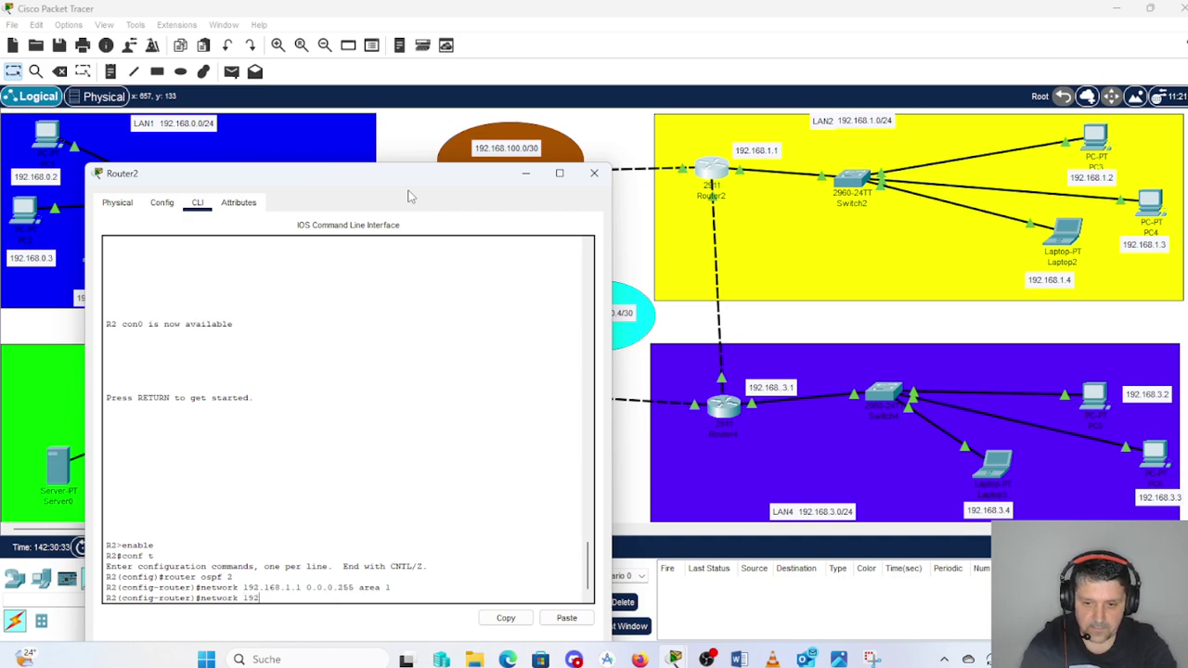
pyautogui.write('.168.1')
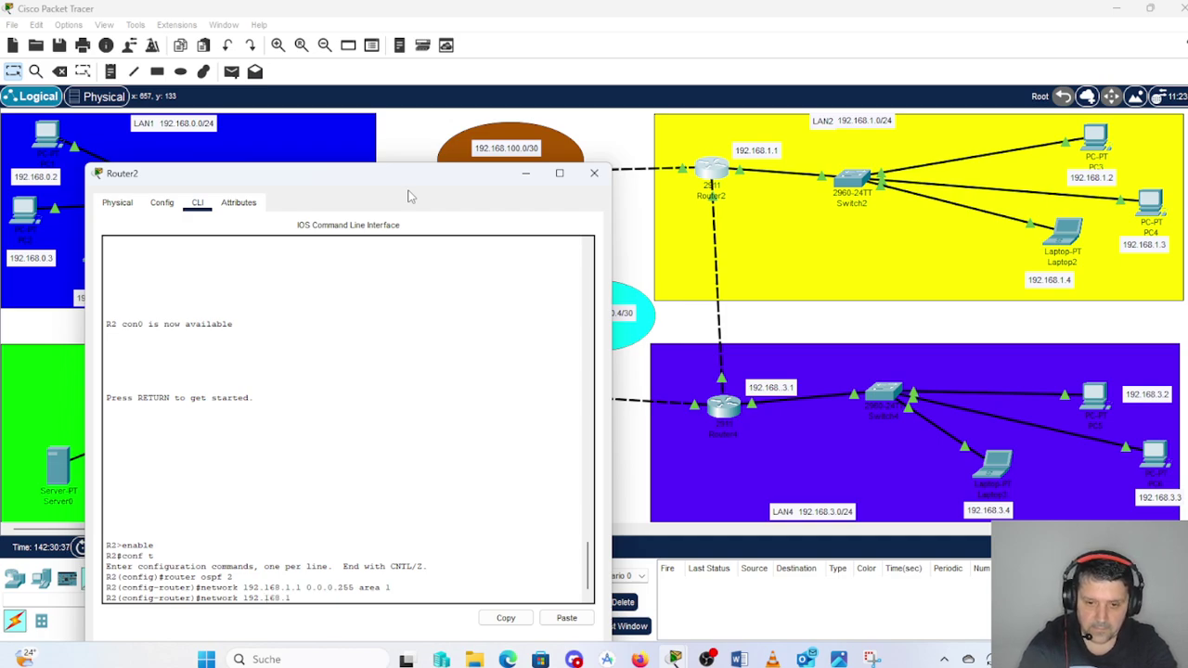
pyautogui.write('00.')
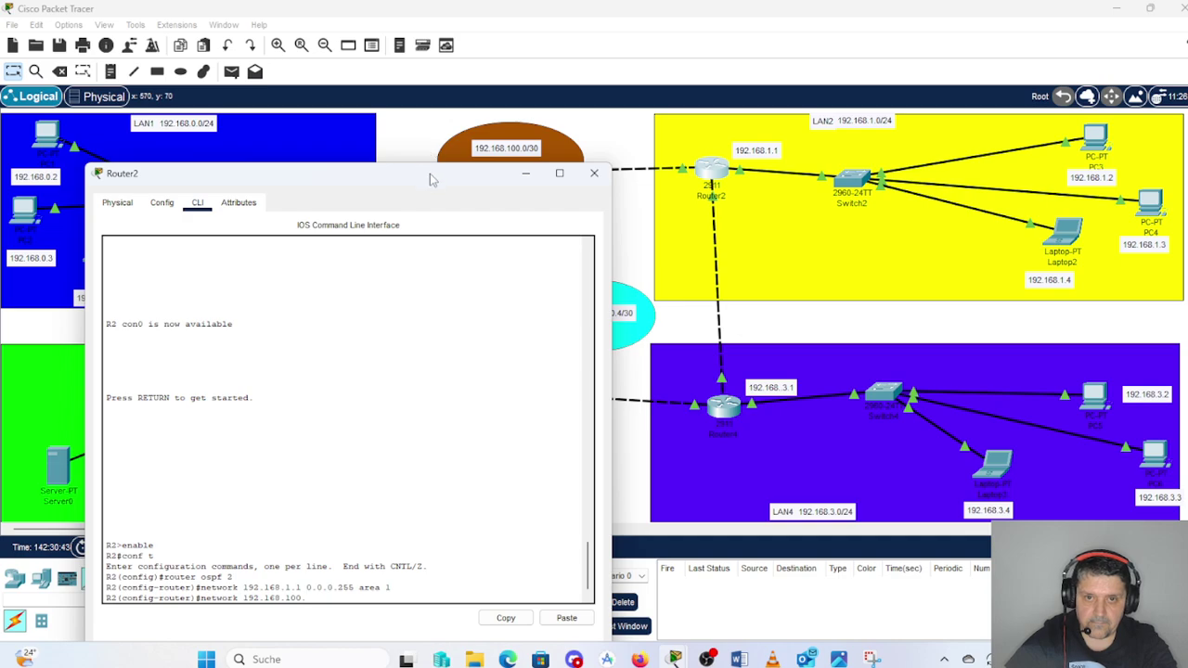
pyautogui.moveTo(430, 178); pyautogui.dragTo(455, 209)
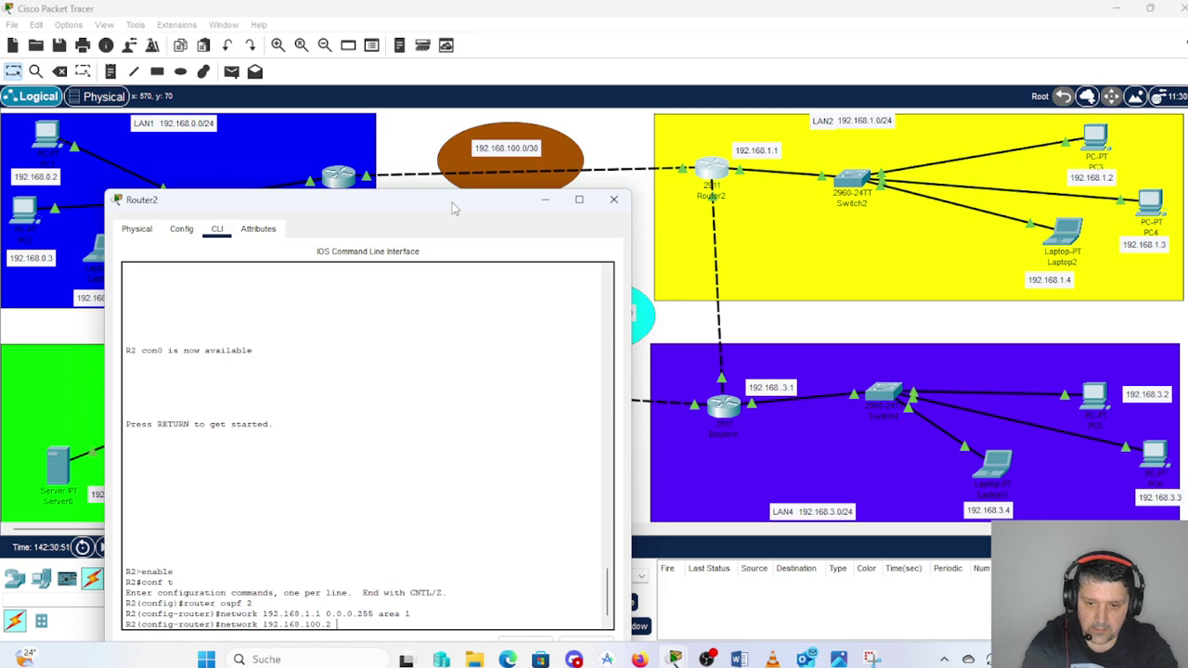
pyautogui.write('0.0.')
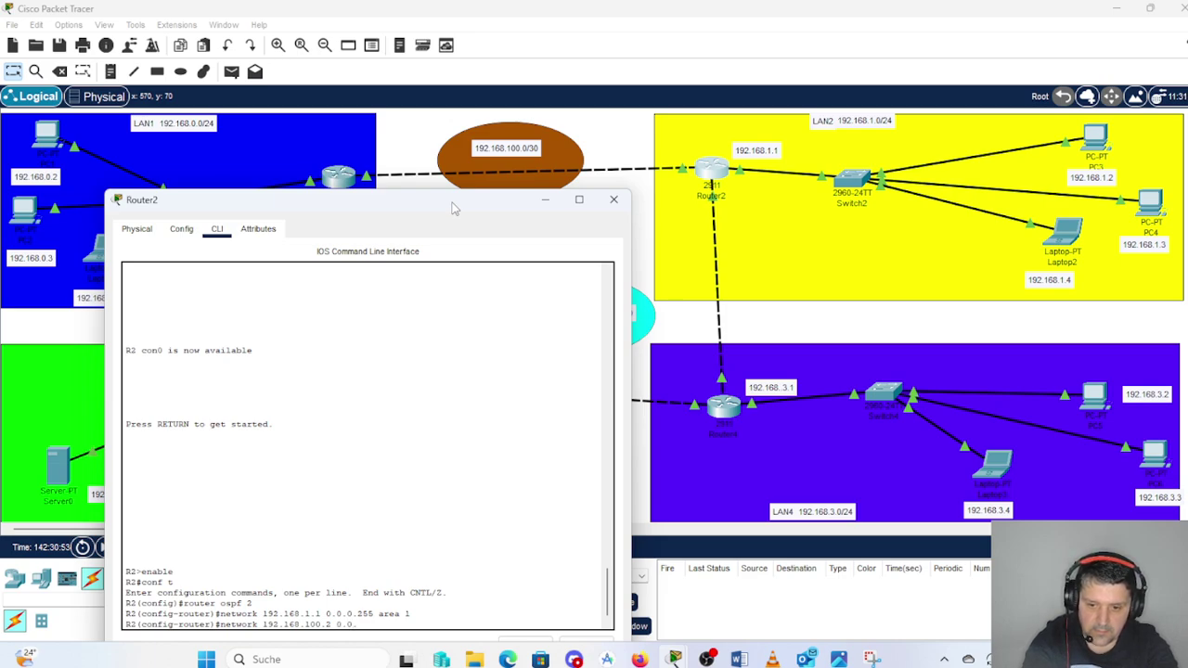
pyautogui.write('0.255')
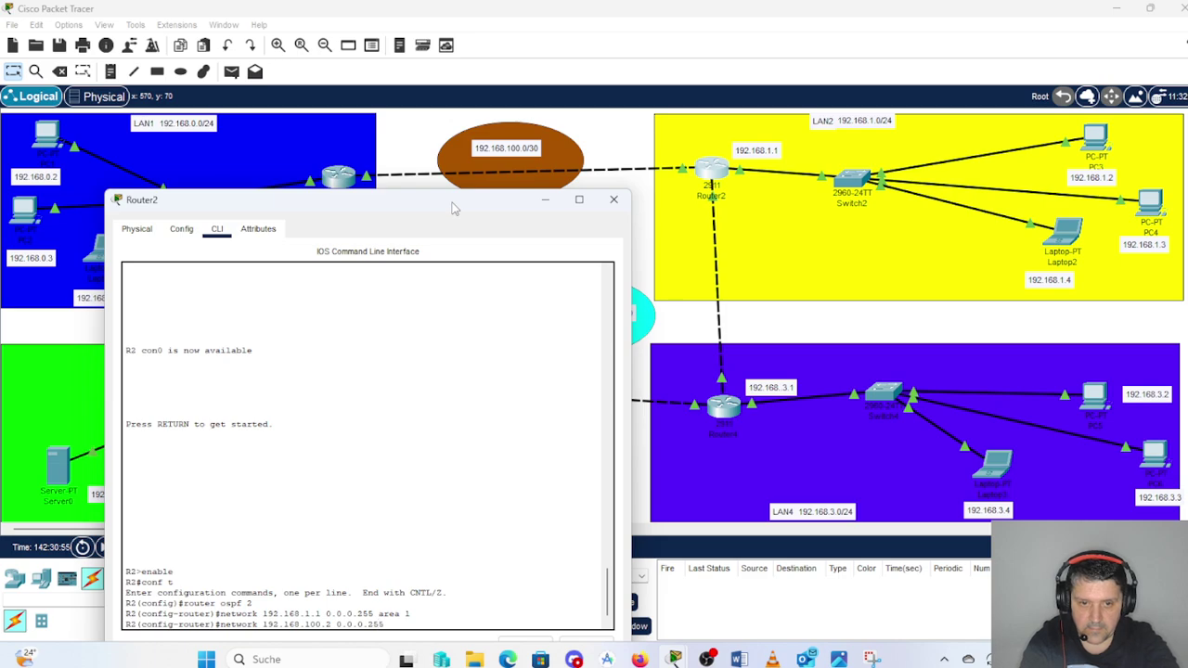
pyautogui.write(' area')
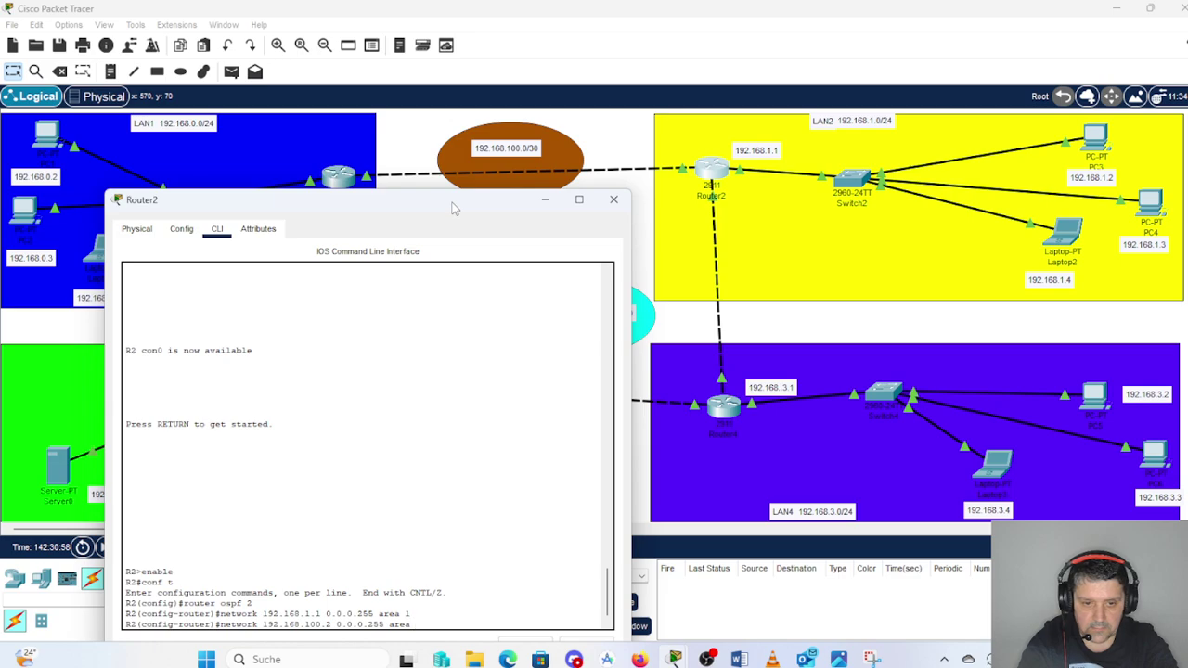
pyautogui.write(' 1')
pyautogui.press('Return')
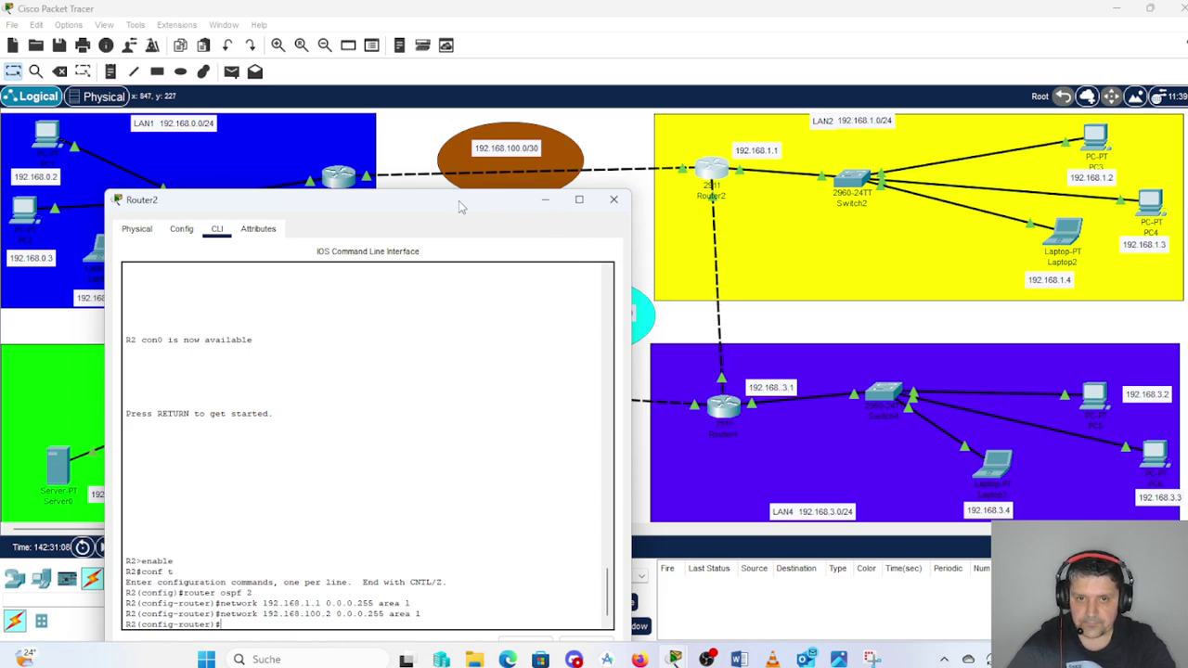
# - Advertise Router2's link towards Router4 in OSPF with network 192.168.100.5 0.0.0.255 area 1
pyautogui.moveTo(458, 207); pyautogui.dragTo(380, 170)
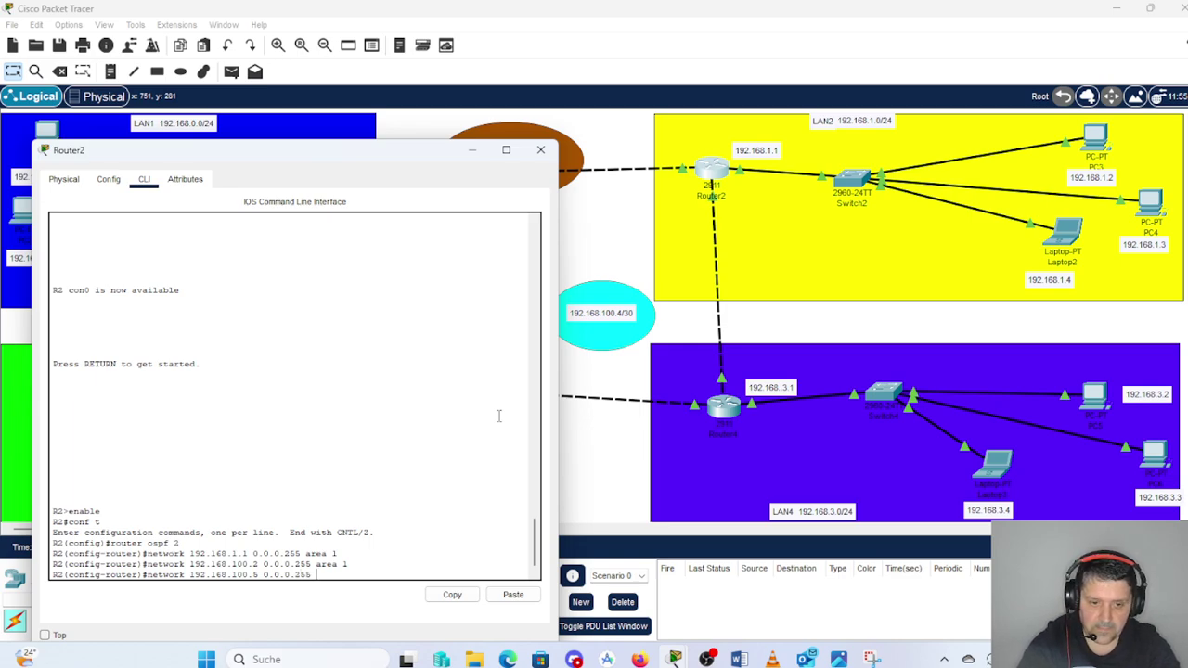
pyautogui.write('re')
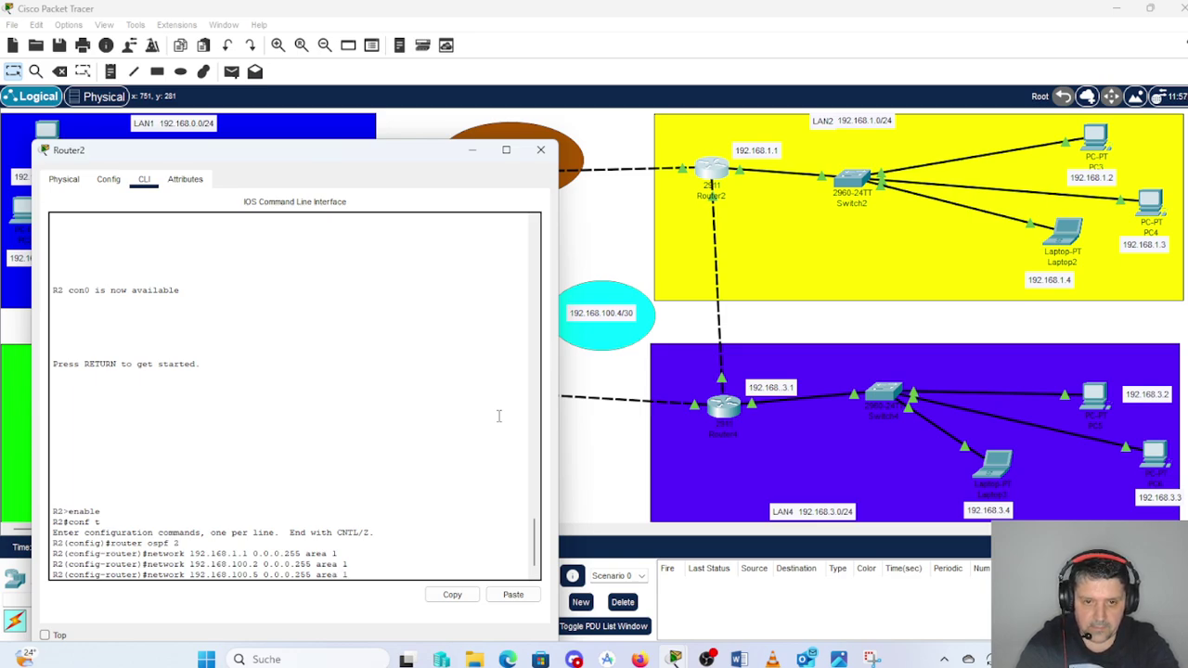
pyautogui.write('a 1')
pyautogui.press('Return')
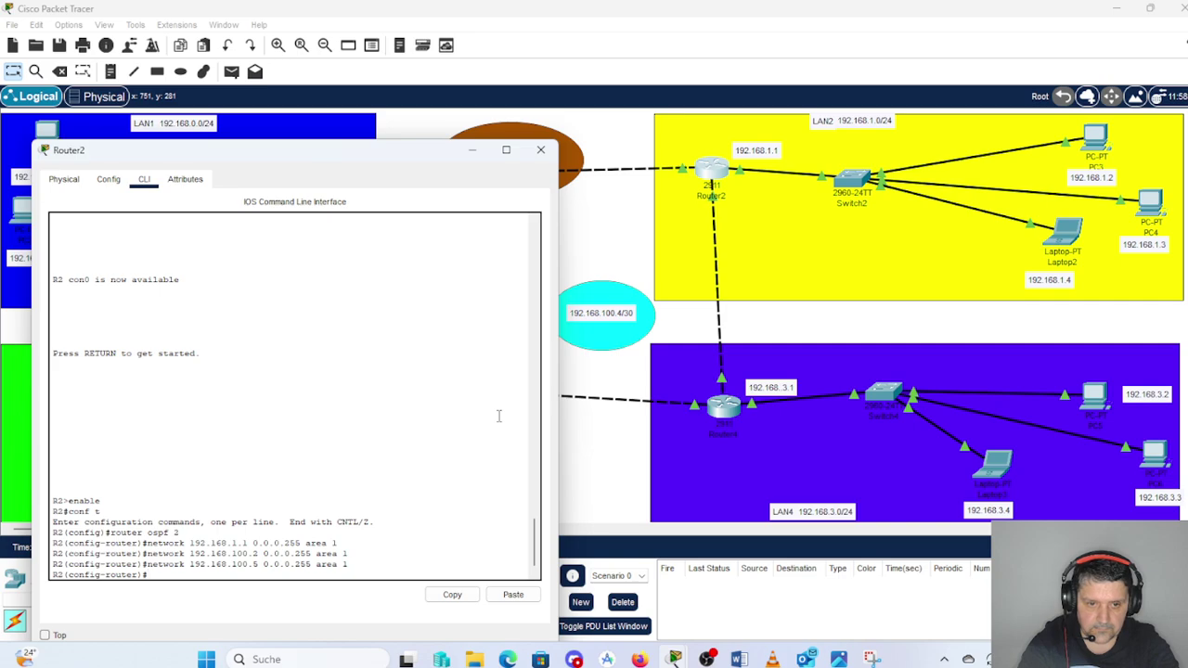
pyautogui.press('Return')
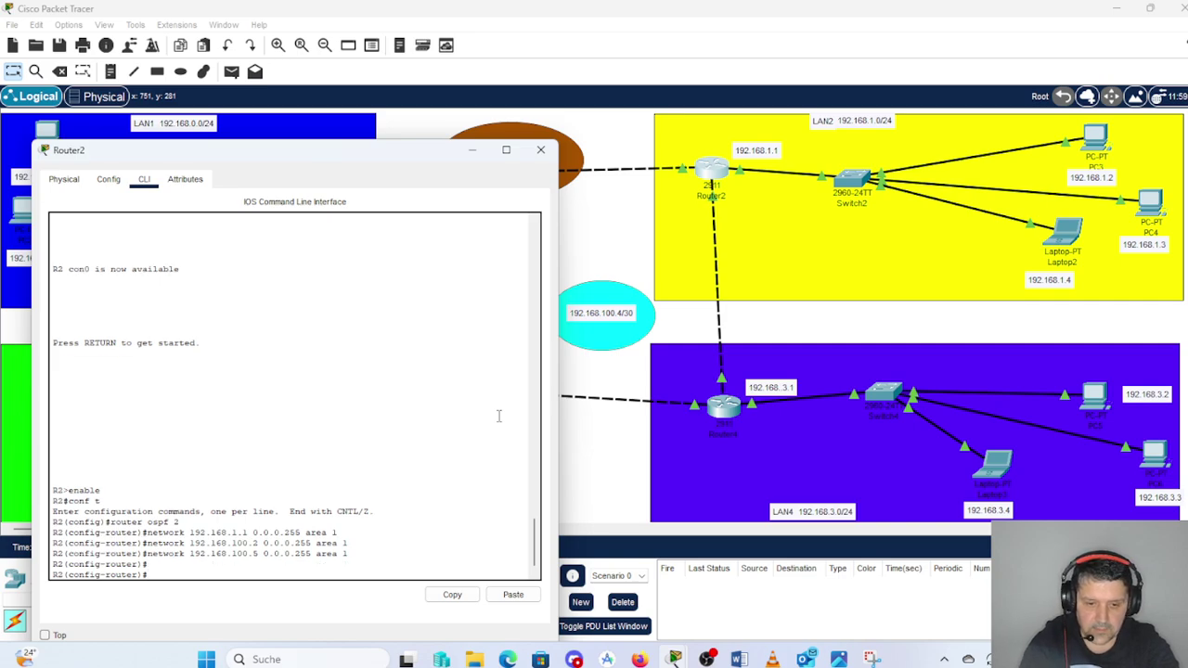
# - Leave Router2's OSPF configuration with end and return to the privileged prompt
pyautogui.write('en')
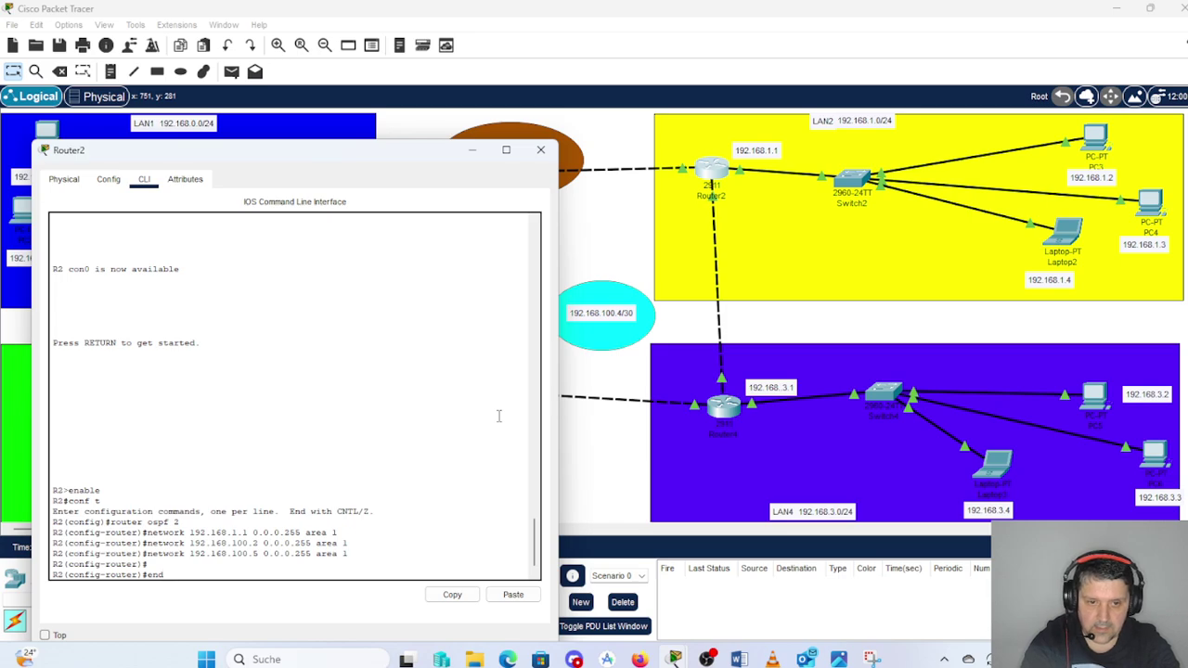
pyautogui.write('d')
pyautogui.press('Return')
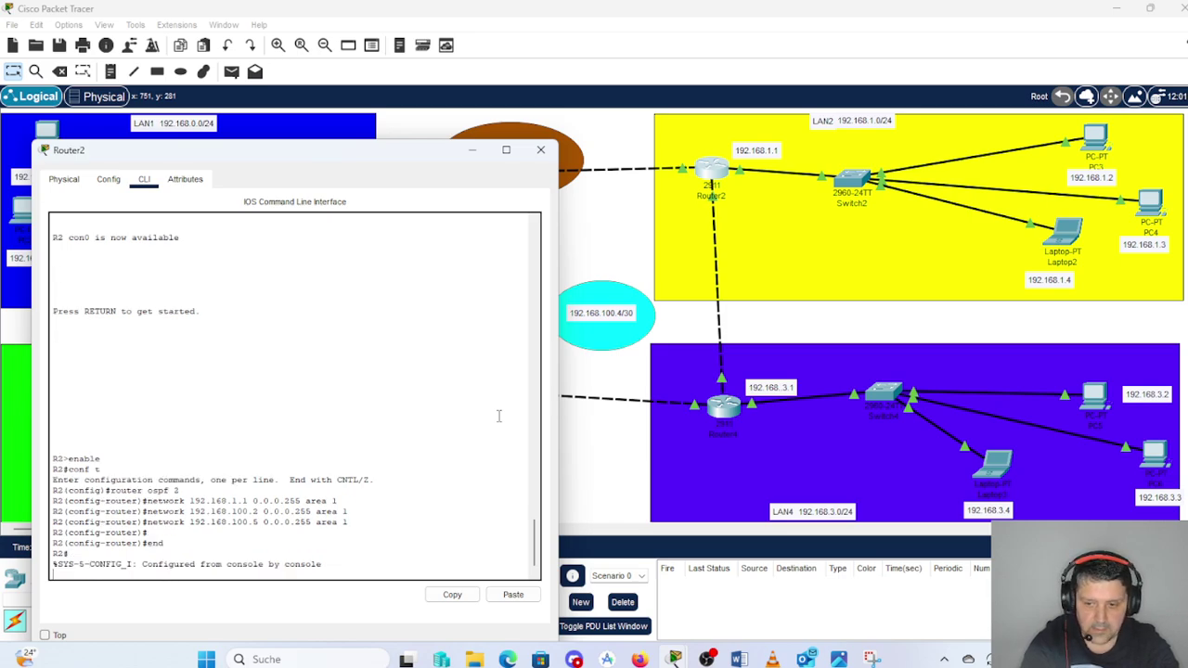
pyautogui.press('Return')
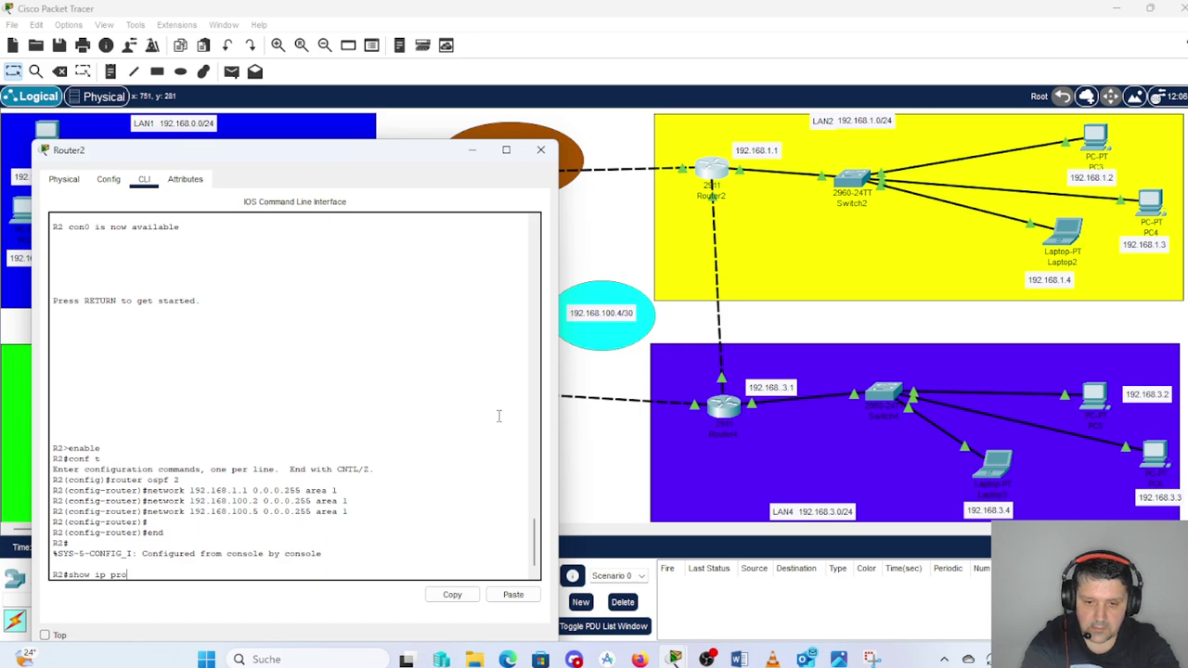
# - Check Router2's OSPF settings with show ip protocol and close the router's window
pyautogui.write('ocol')
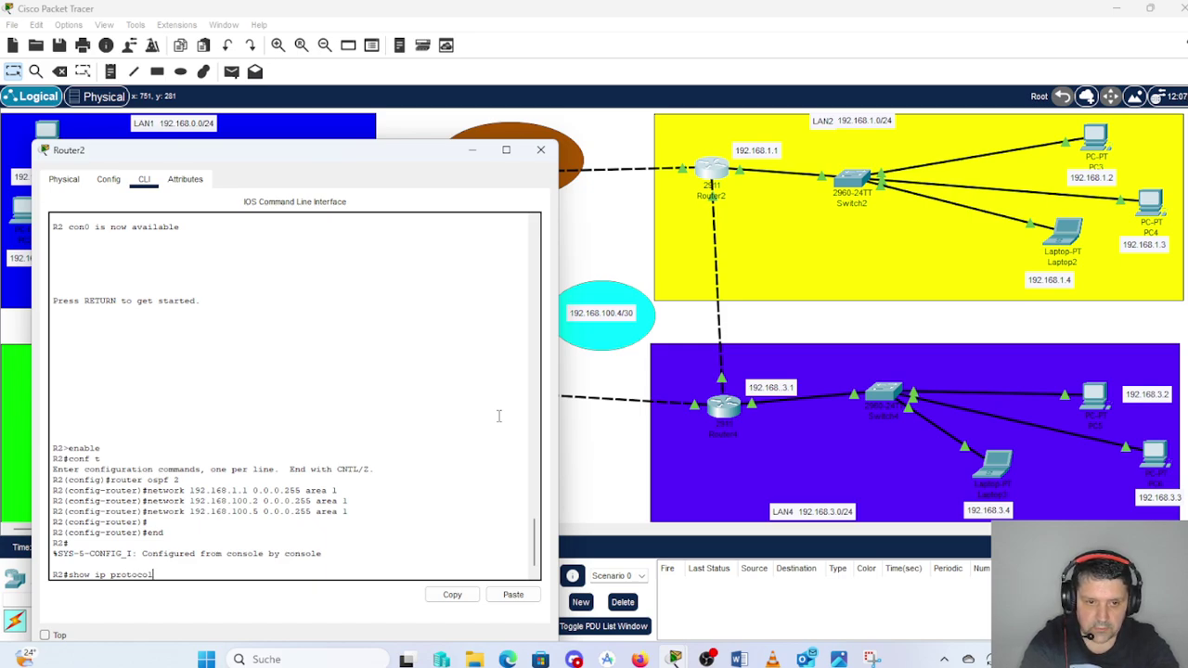
pyautogui.press('Return')
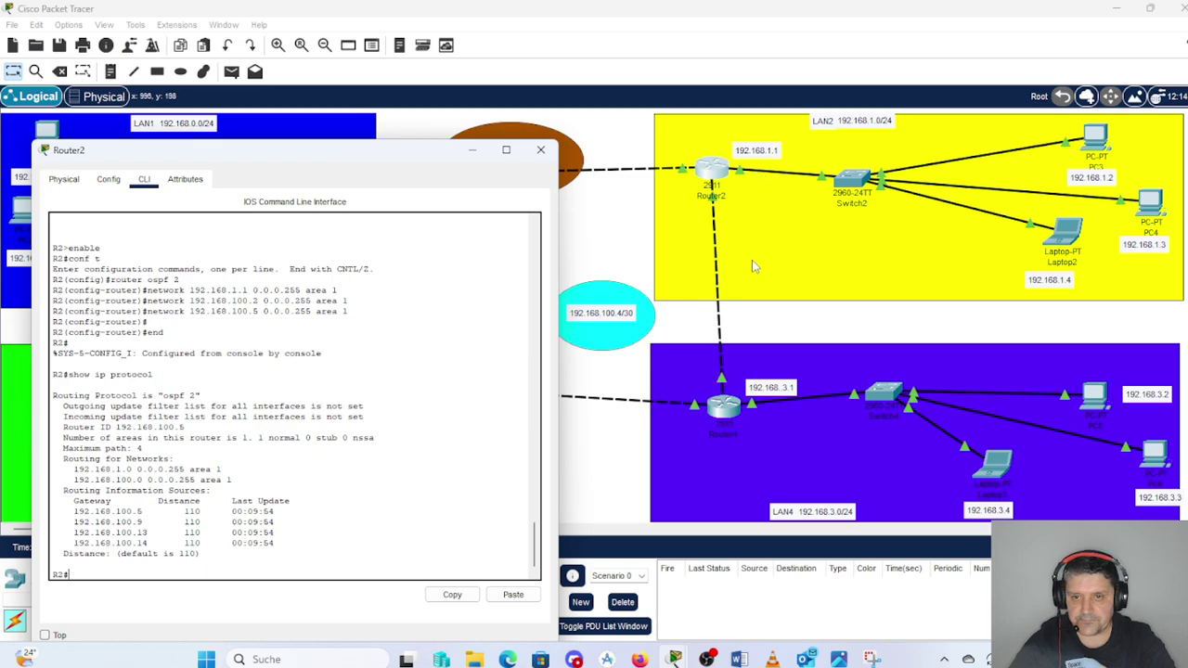
pyautogui.click(541, 150)
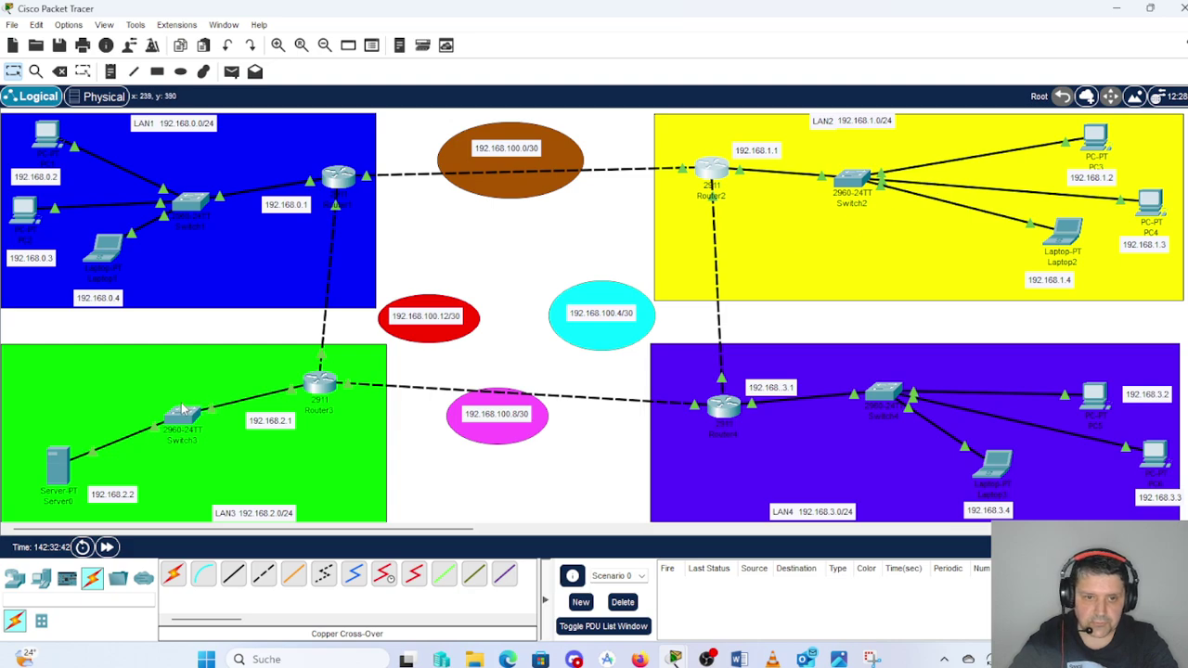
# - Test connectivity from Laptop2 in LAN2 to Server0 in LAN3 with ping 192.168.2.2, and close the laptop's window
pyautogui.click(1067, 234)
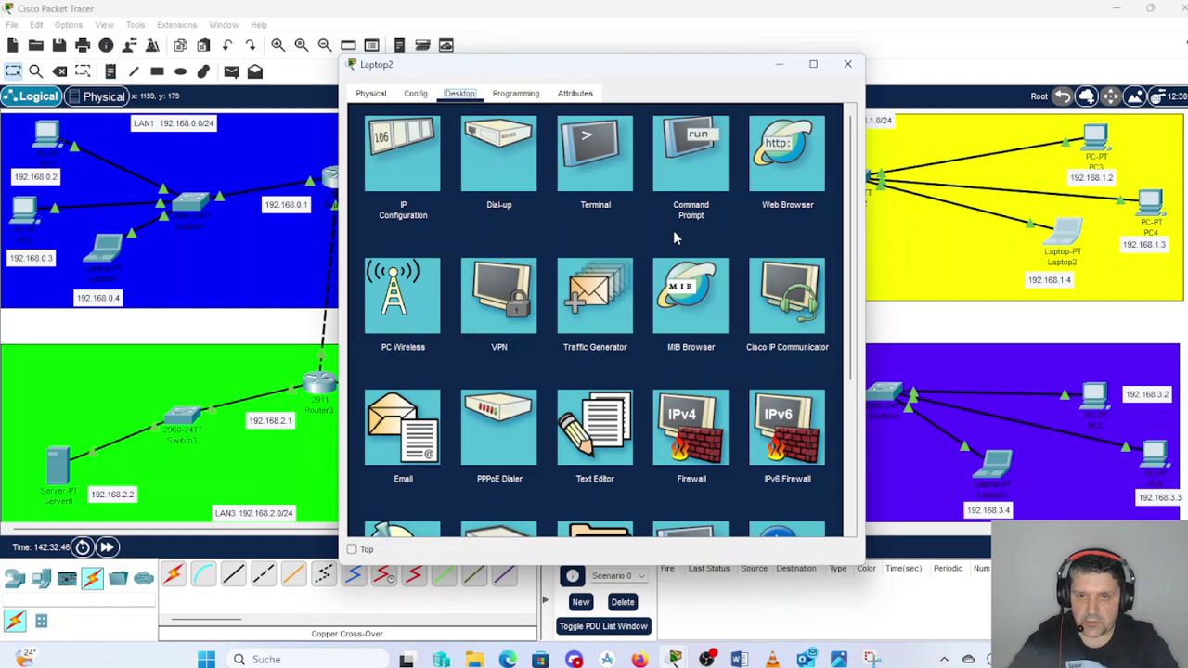
pyautogui.click(692, 167)
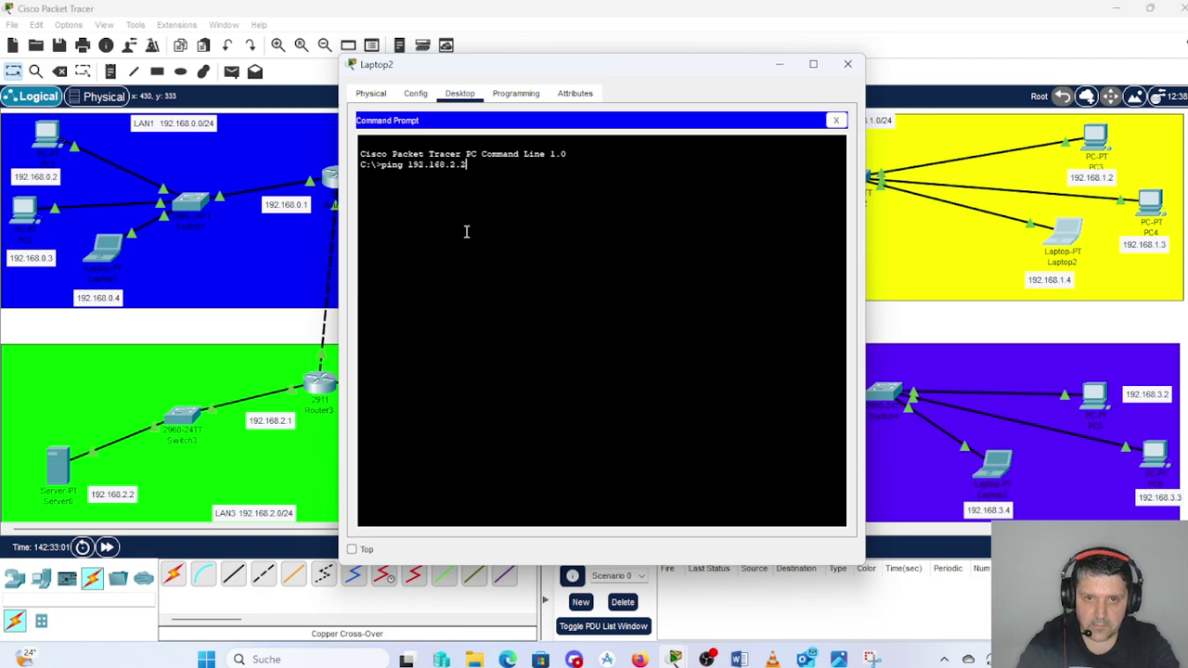
pyautogui.press('Return')
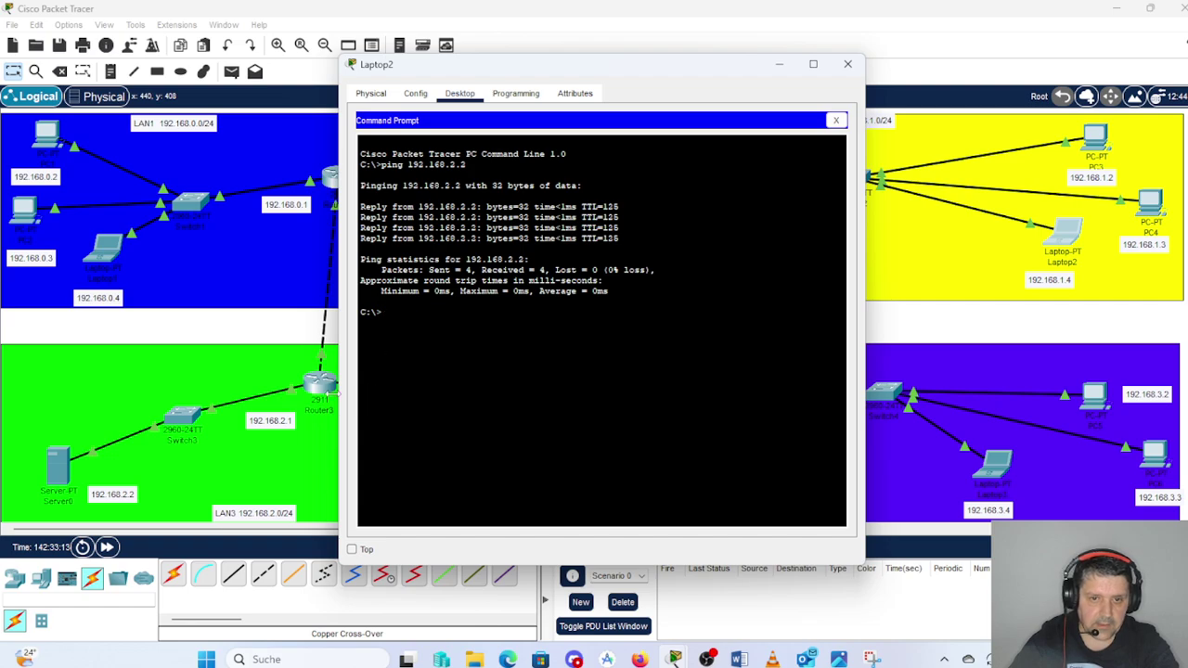
pyautogui.click(847, 65)
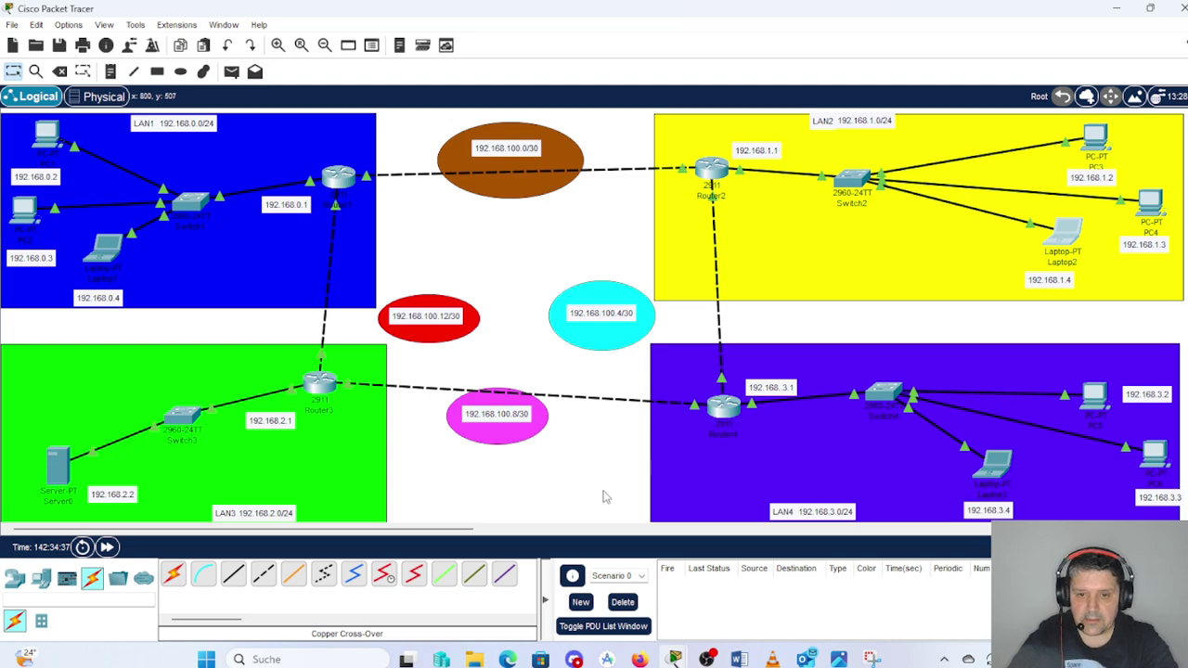
pyautogui.click(707, 656)
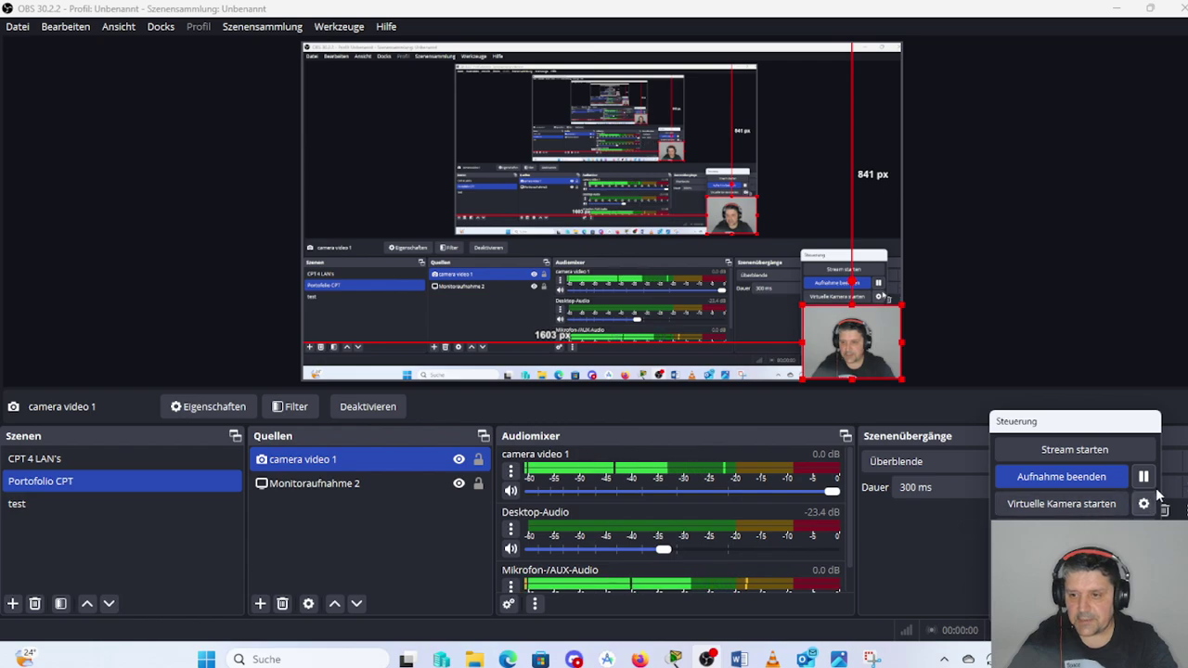